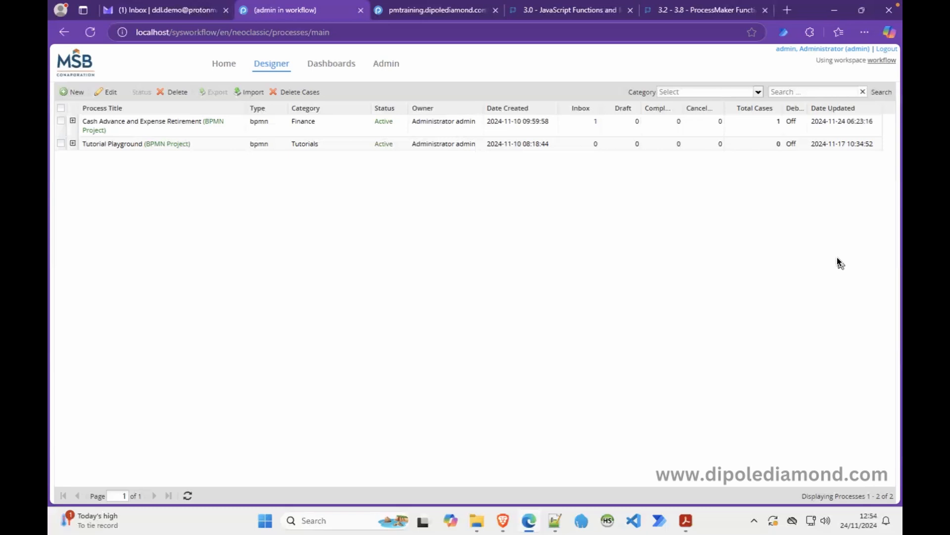
Open the Cash Advance and Expense Retirement process to show its three-lane BPMN diagram.
click(188, 132)
double_click(188, 131)
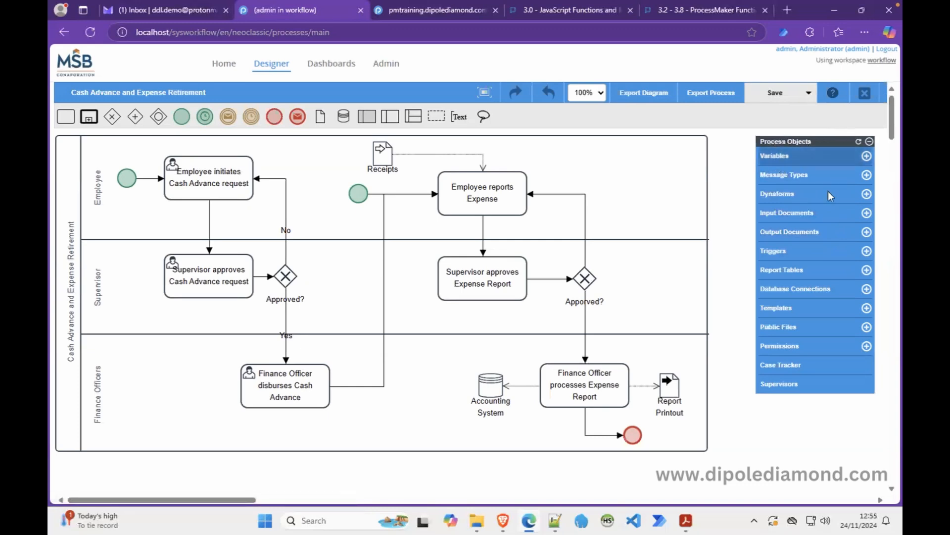
Check the empty Input Documents list, then start a new Digital input document.
click(784, 214)
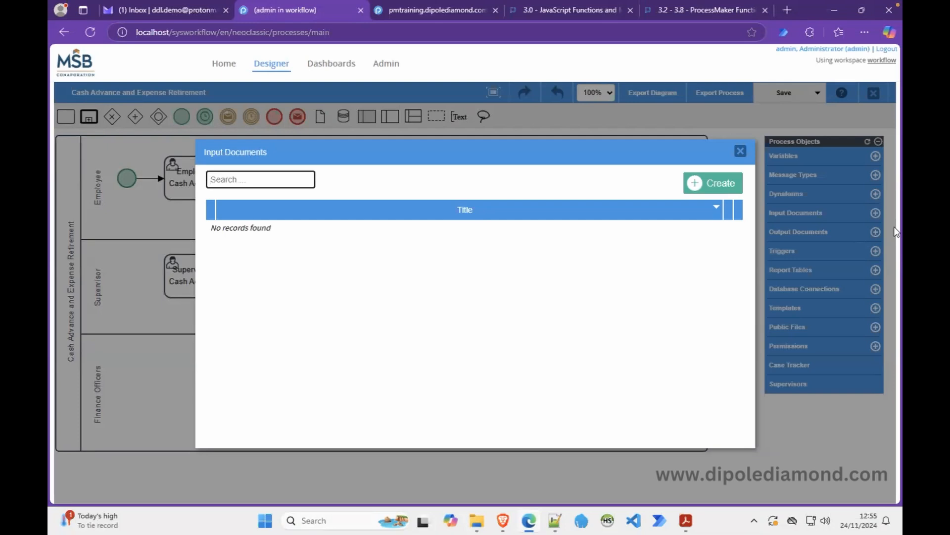
click(739, 154)
click(739, 153)
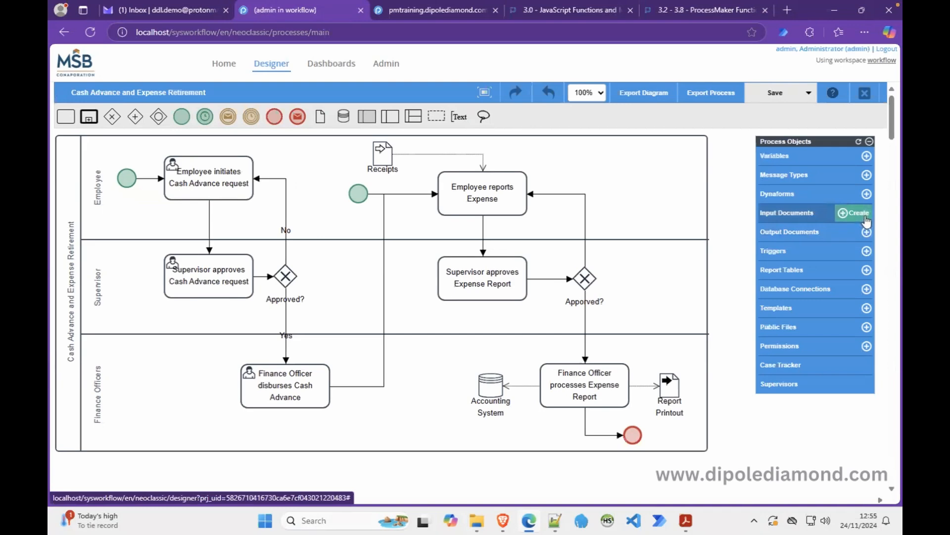
click(852, 217)
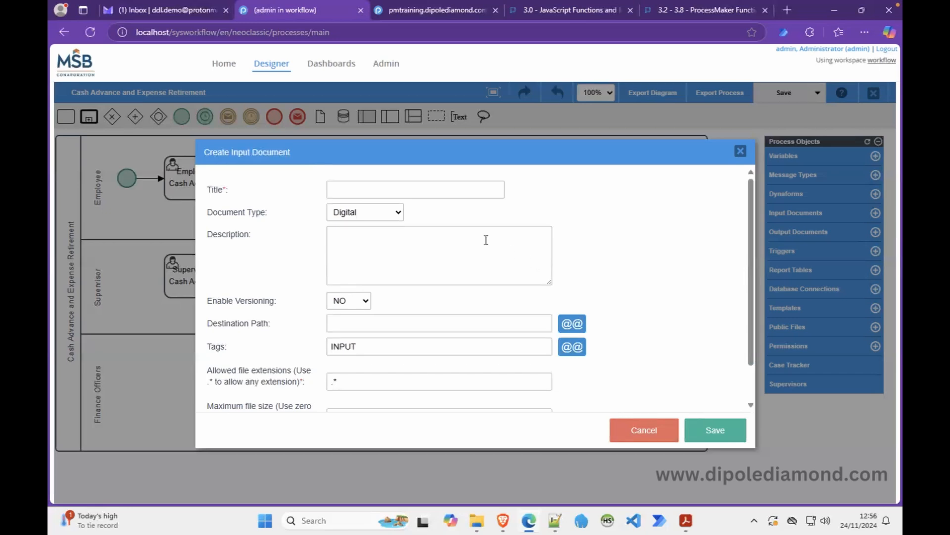
Enter 'Receipts' as the new input document's title.
click(373, 188)
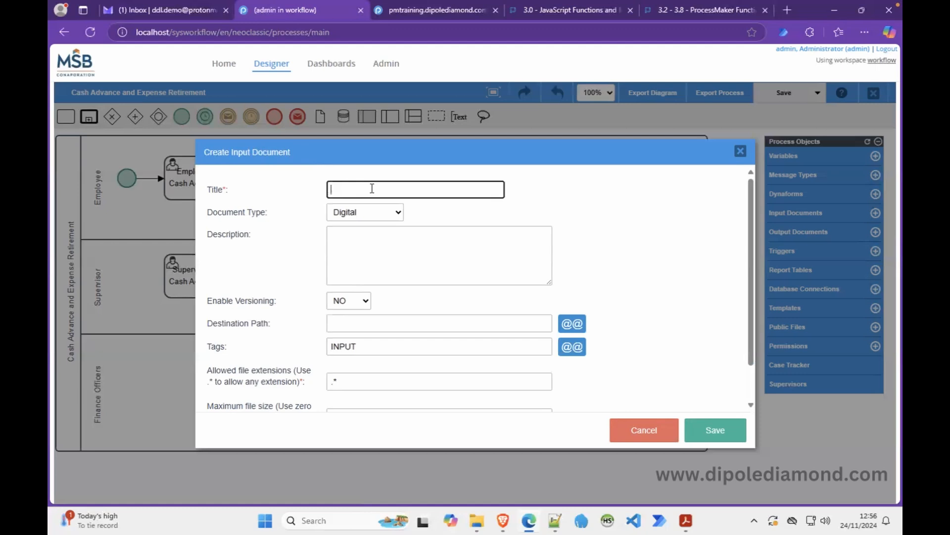
text(red)
key(BackSpace)
key(BackSpace)
key(BackSpace)
text(Recipts)
key(Left)
key(Left)
key(Left)
key(Left)
text(e)
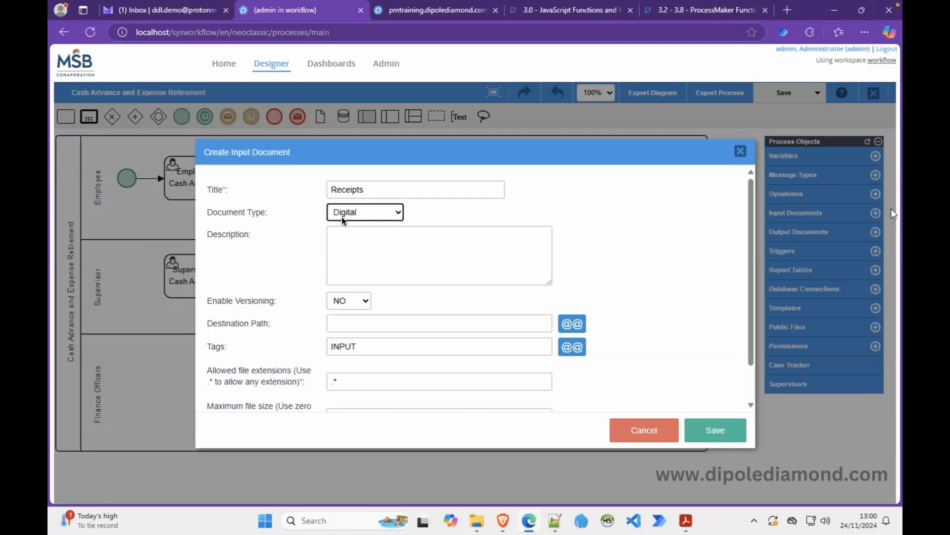
click(398, 217)
click(399, 219)
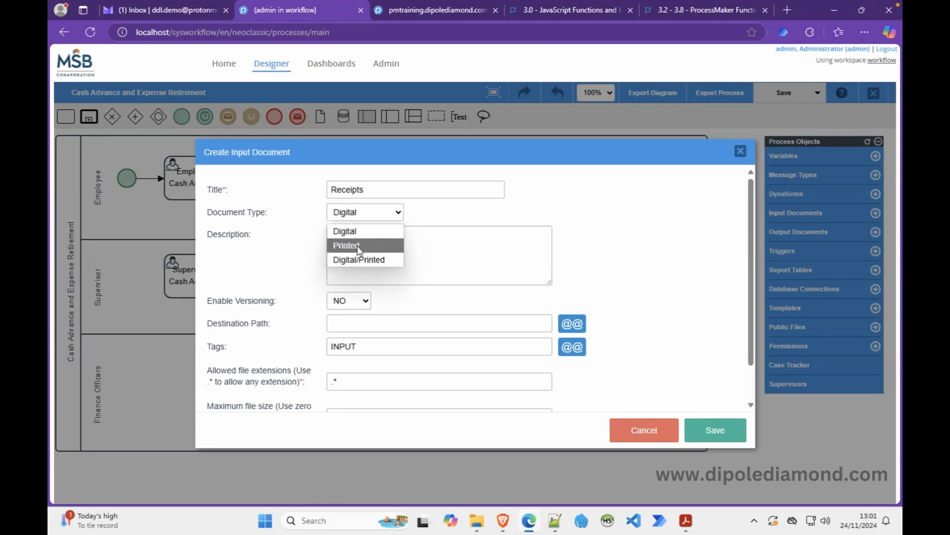
click(459, 213)
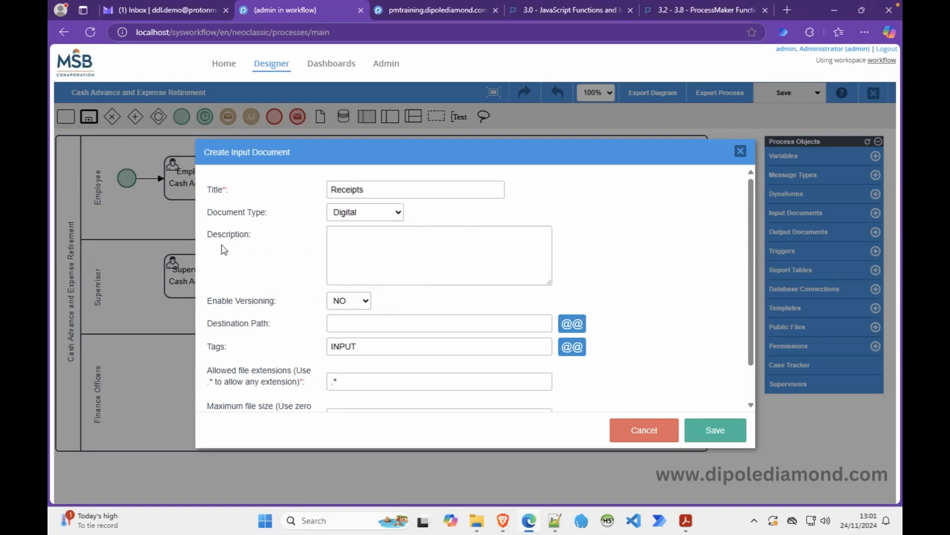
click(399, 214)
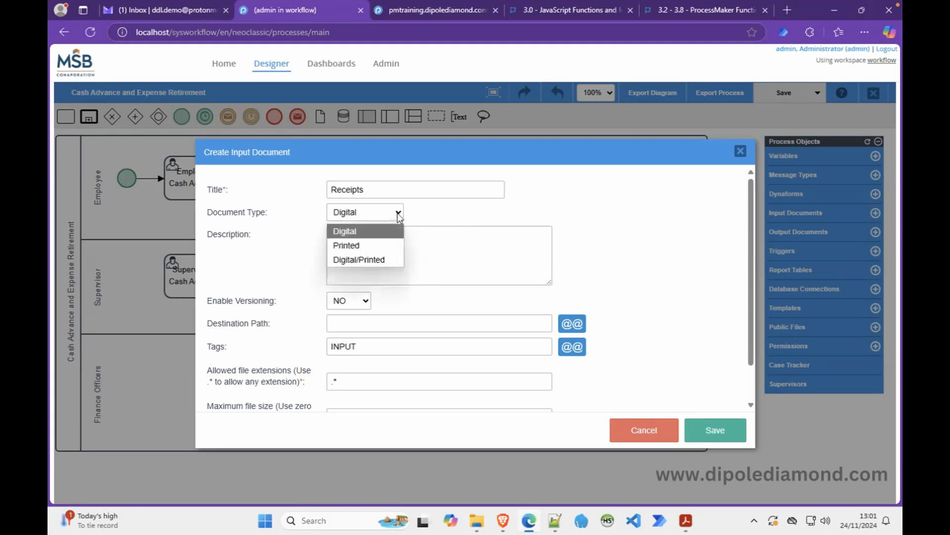
click(359, 245)
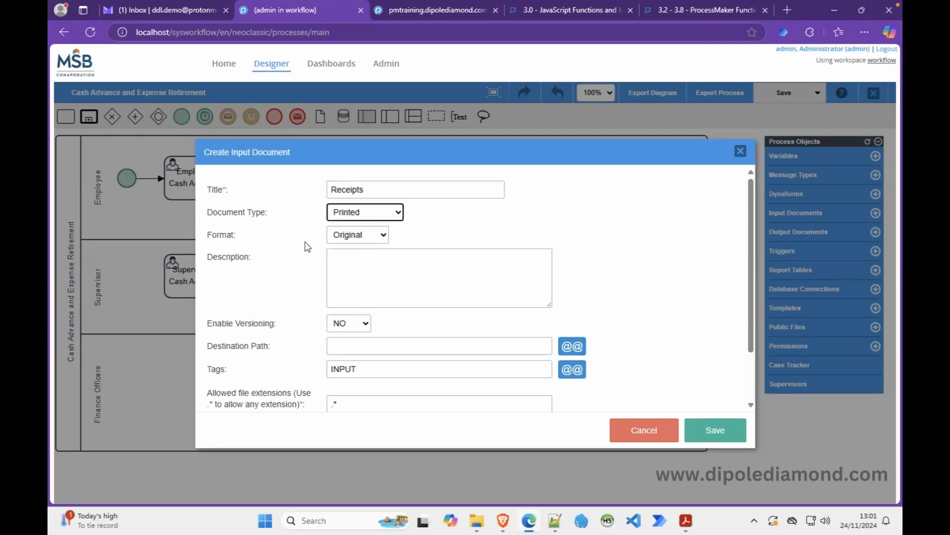
click(382, 237)
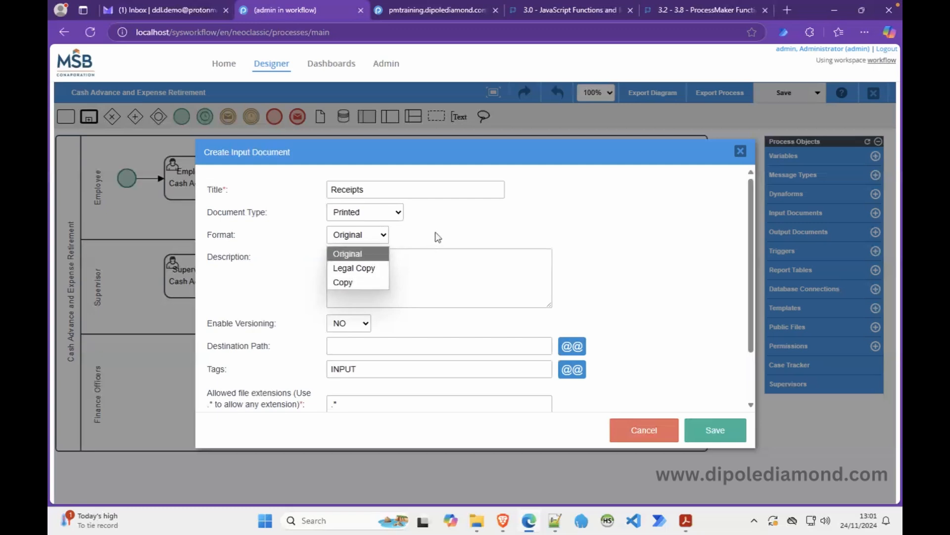
click(396, 213)
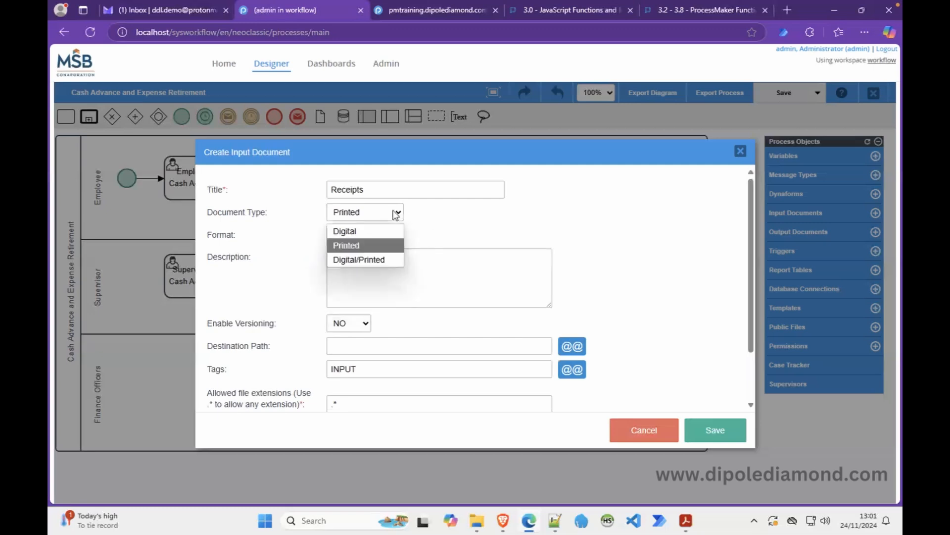
click(365, 260)
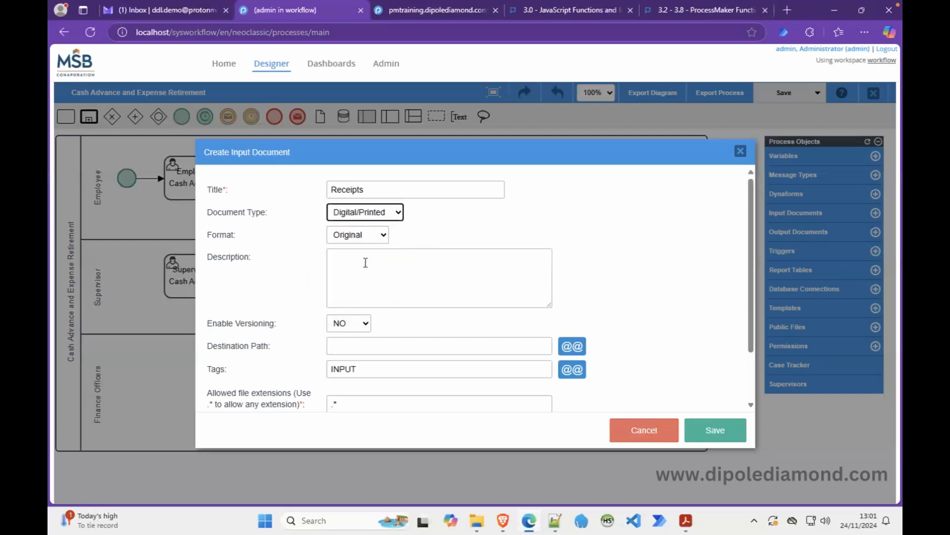
click(398, 214)
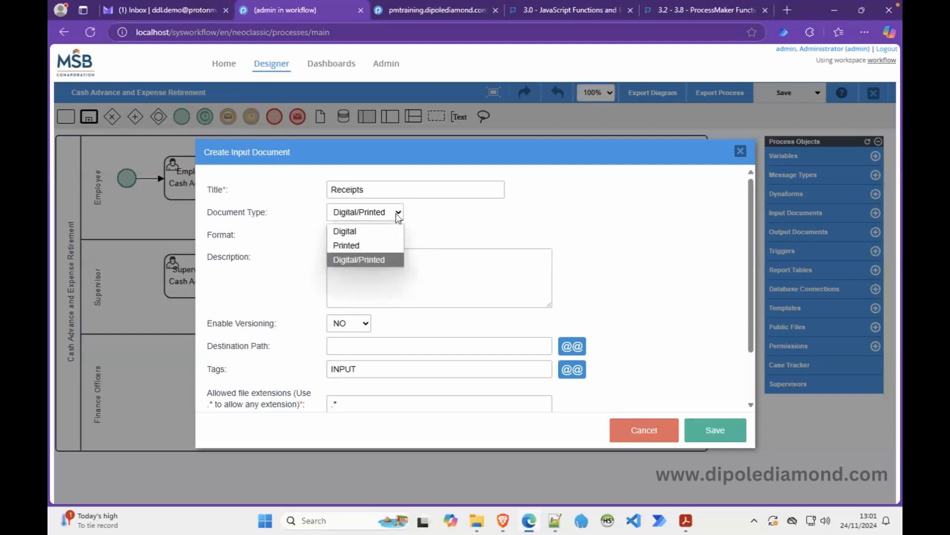
click(364, 229)
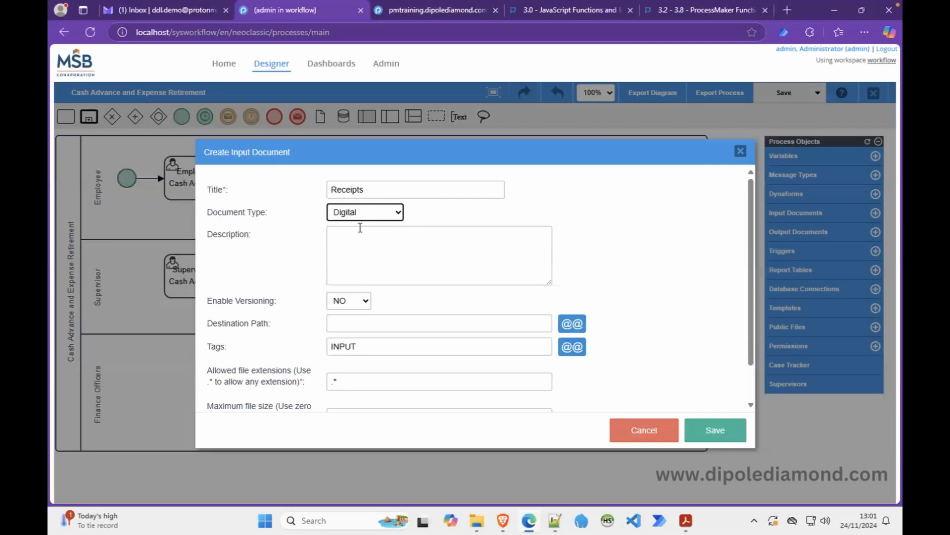
Set the description to 'Digital (scanned/images) copies of receipts for items listed in the expense report'.
click(363, 238)
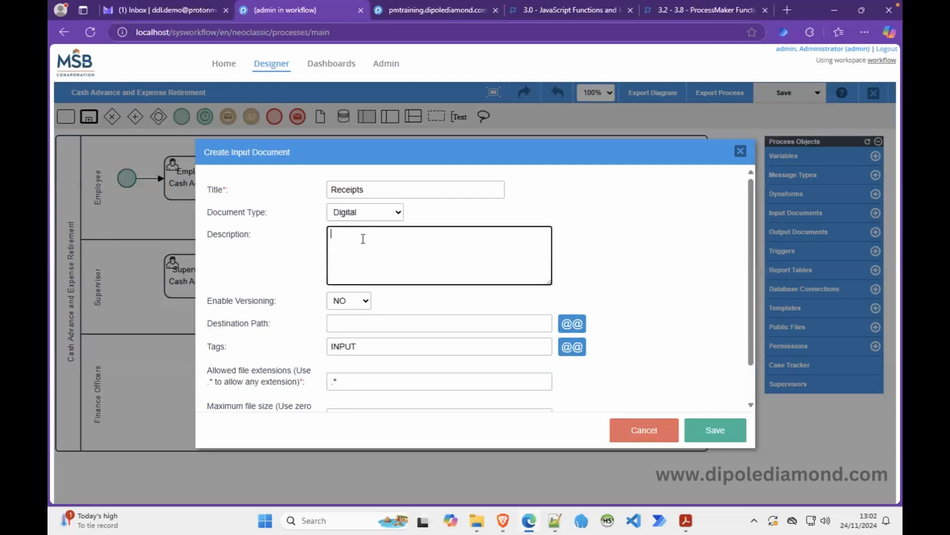
text(Digital (scanned/images) co)
text(p)
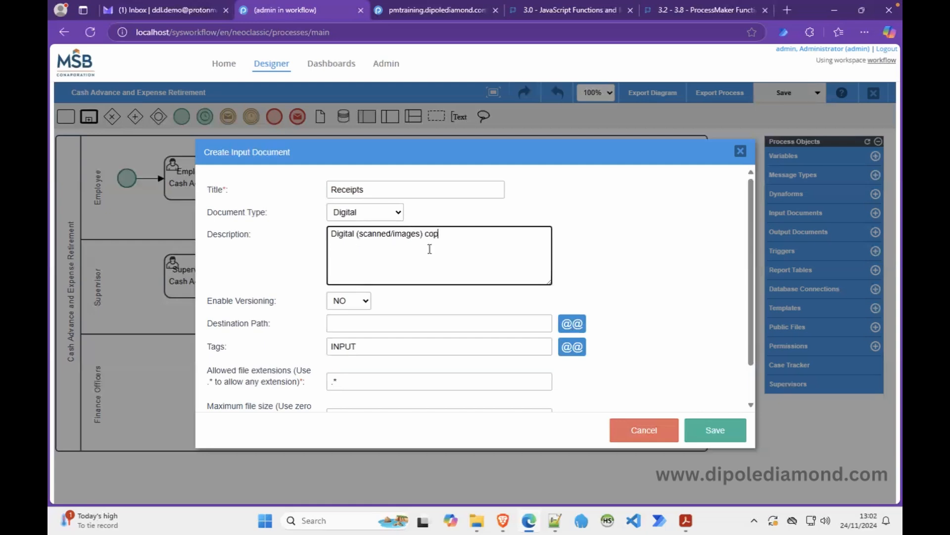
text(ies of recipts for items lis)
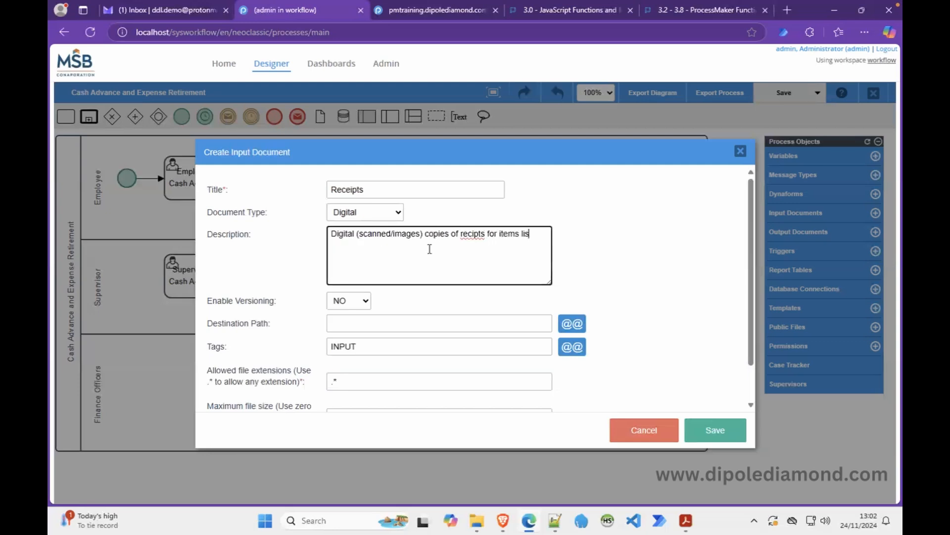
text(ted in the expense report)
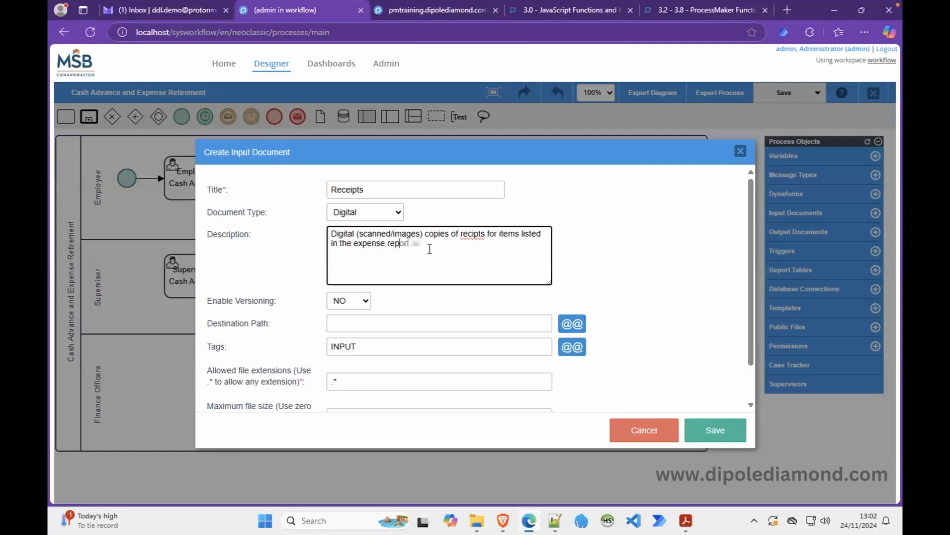
click(470, 233)
text(e)
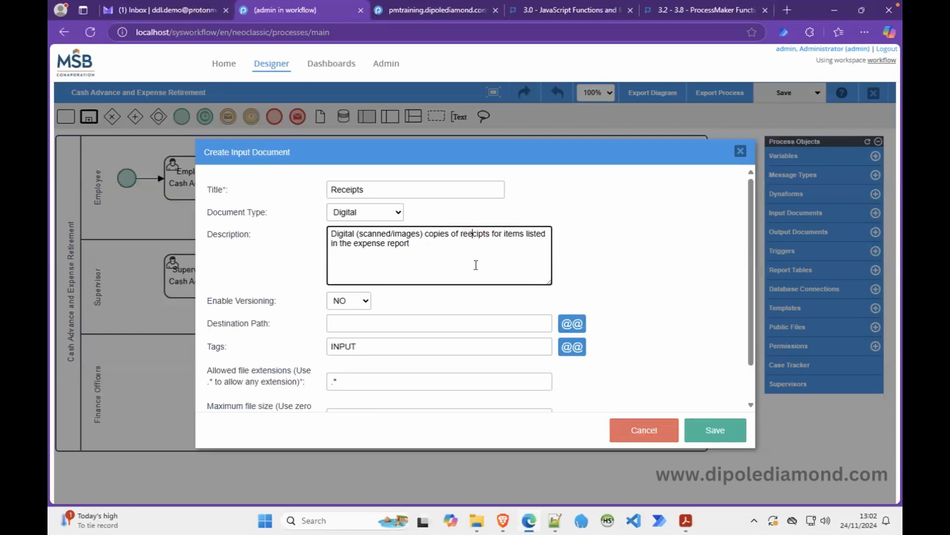
key(BackSpace)
text(e)
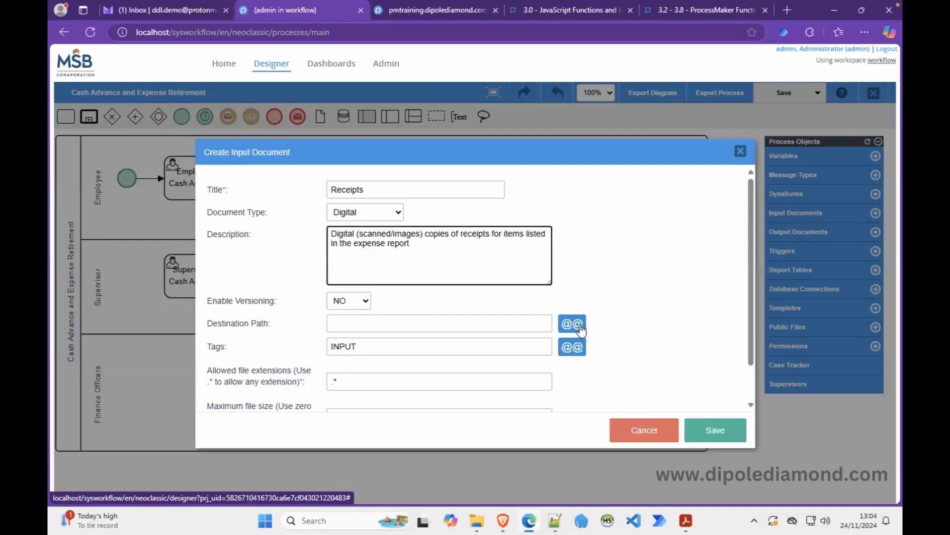
Enter 'Expense Reports/Case' as the Receipts document's Destination Path.
click(471, 323)
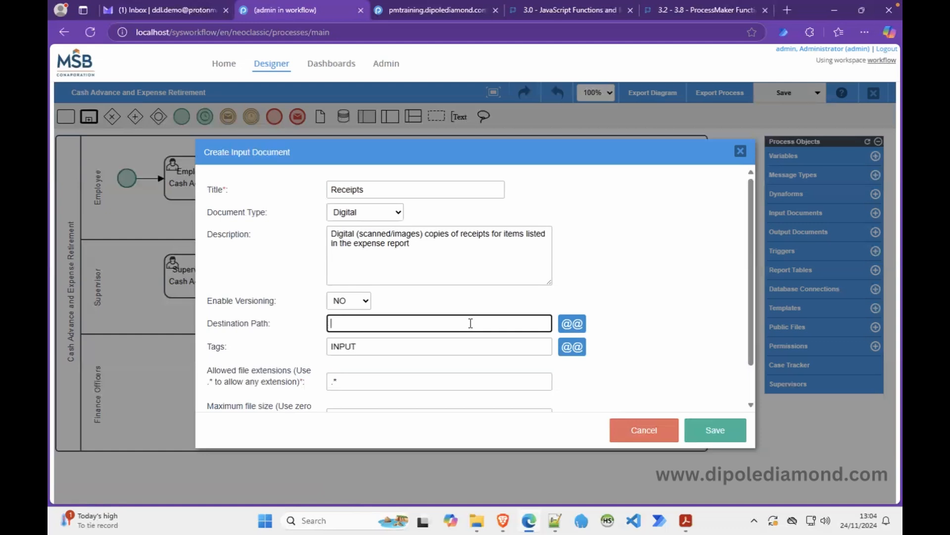
text(Expense reports)
key(Left)
key(Left)
key(Left)
key(Left)
key(Left)
key(Left)
key(BackSpace)
text(R)
click(425, 321)
text(/Case)
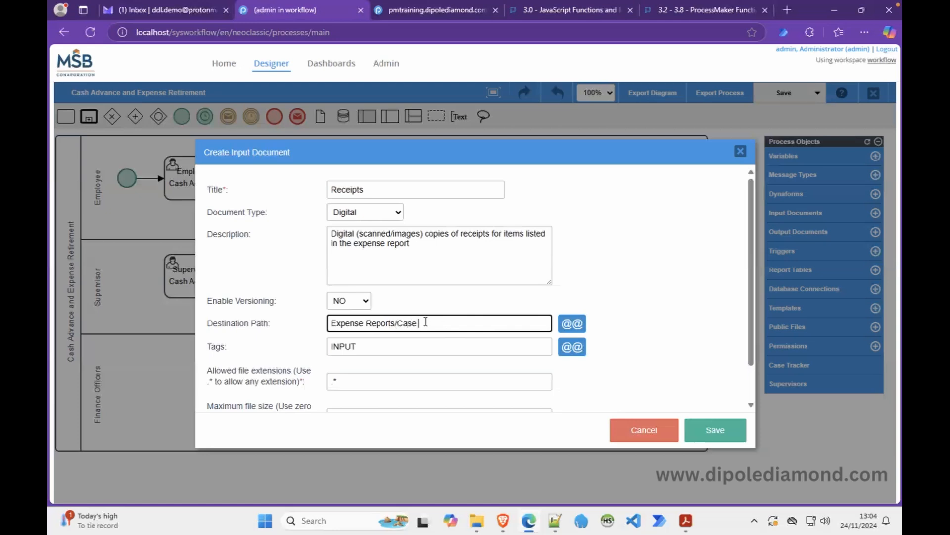
Insert the APP_NUMBER variable with the @= prefix into the destination path.
click(572, 327)
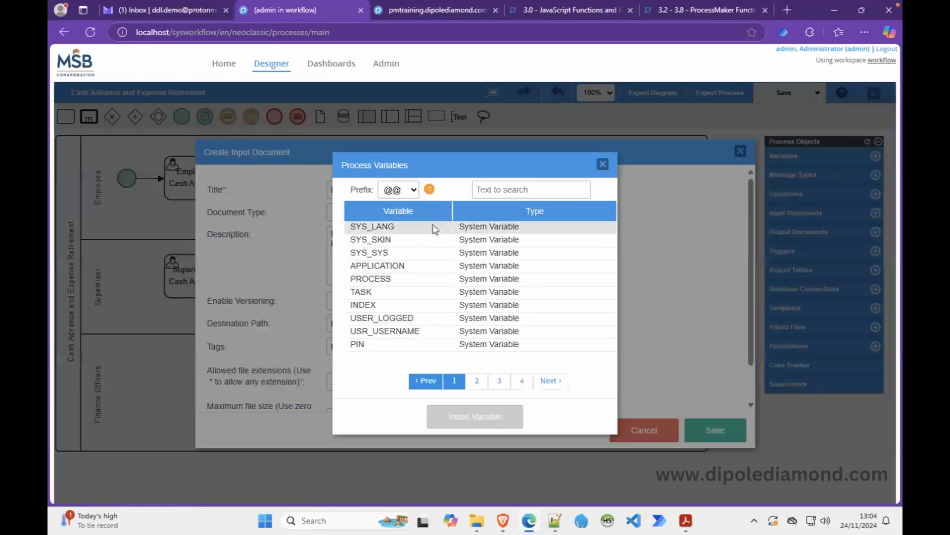
click(414, 191)
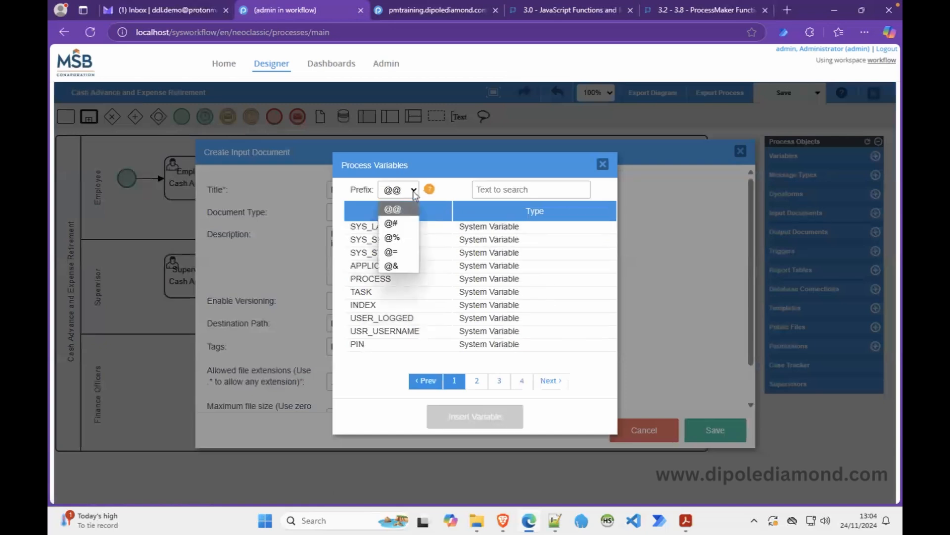
click(396, 251)
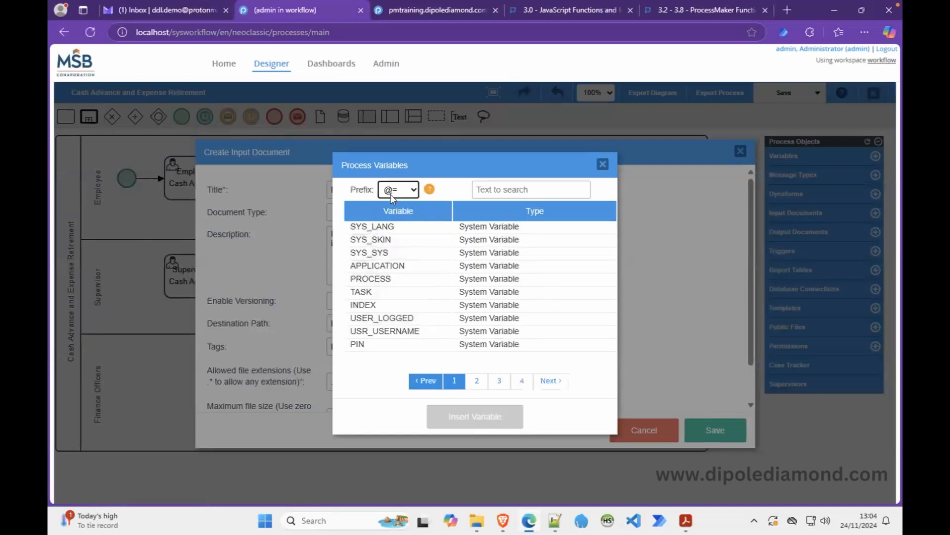
click(477, 380)
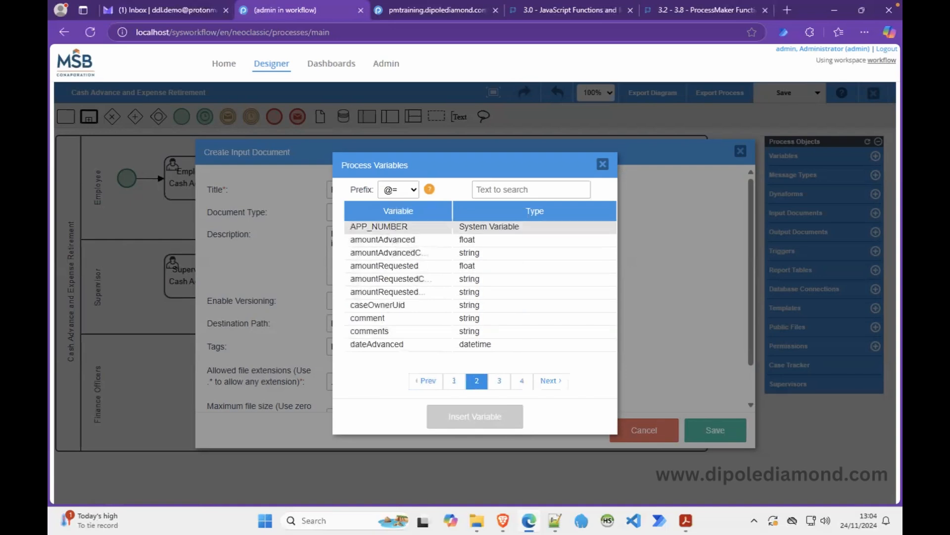
click(393, 226)
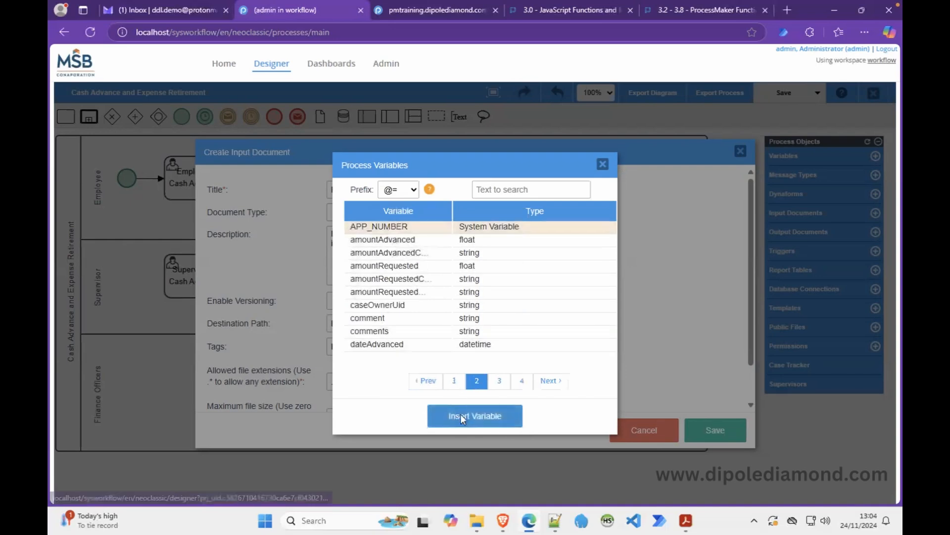
click(459, 414)
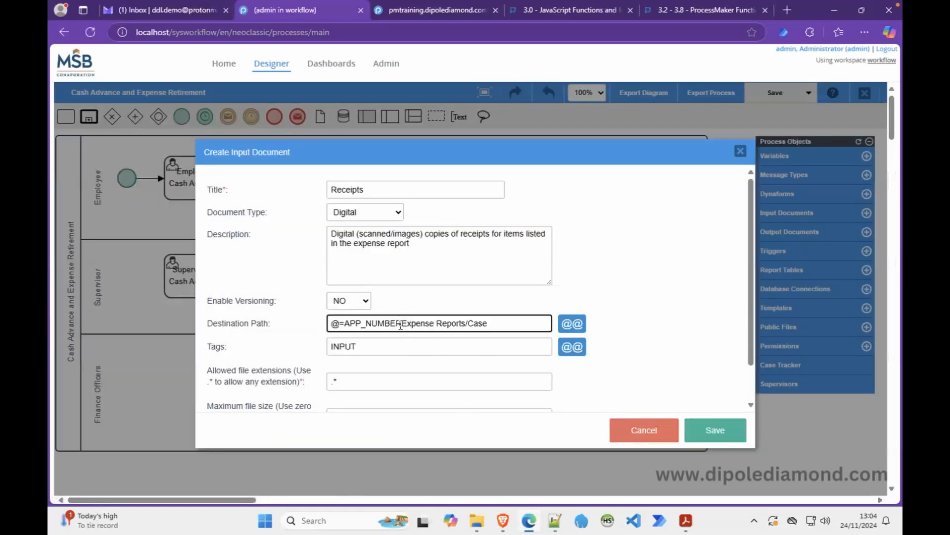
Move @=APP_NUMBER after 'Case' and append '/Receipts' to the path.
drag(396, 322, 316, 326)
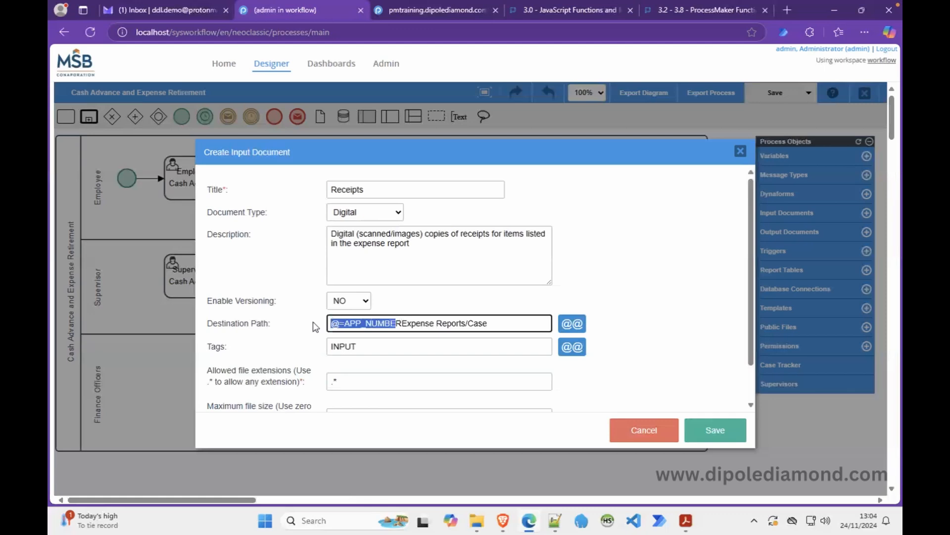
key(Right)
key(Right)
key(shift+Left)
key(shift+Left)
key(shift+Left)
key(shift+Left)
key(shift+Left)
key(shift+Left)
key(shift+Left)
key(shift+Left)
key(shift+Left)
key(shift+Left)
key(shift+Left)
key(shift+Left)
key(ctrl+c)
key(BackSpace)
click(448, 326)
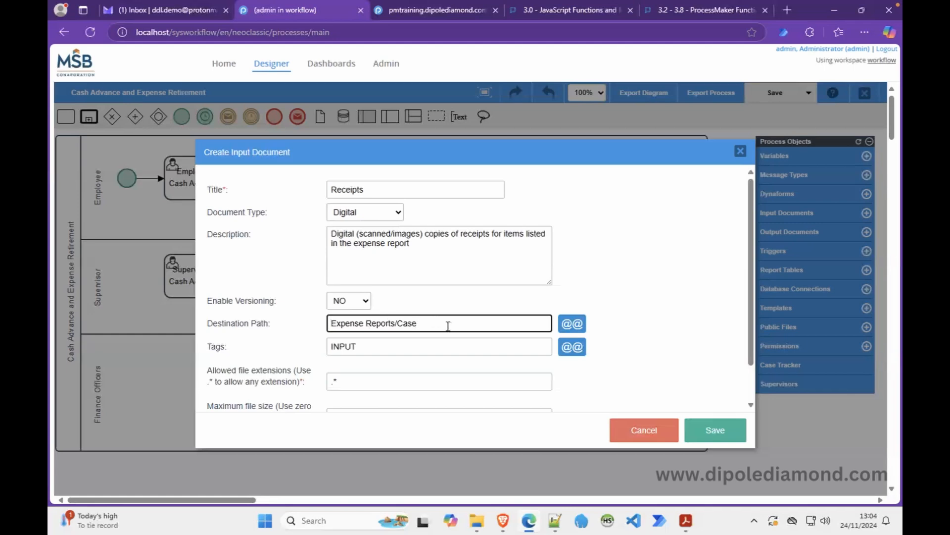
key(ctrl+v)
text(/Receipts)
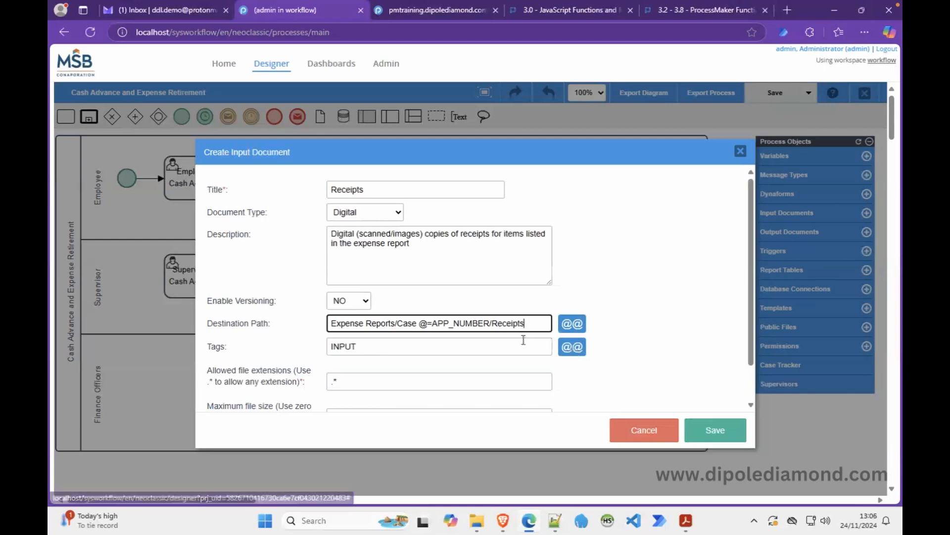
Delete the default INPUT tag so the Tags field is empty.
double_click(348, 347)
key(BackSpace)
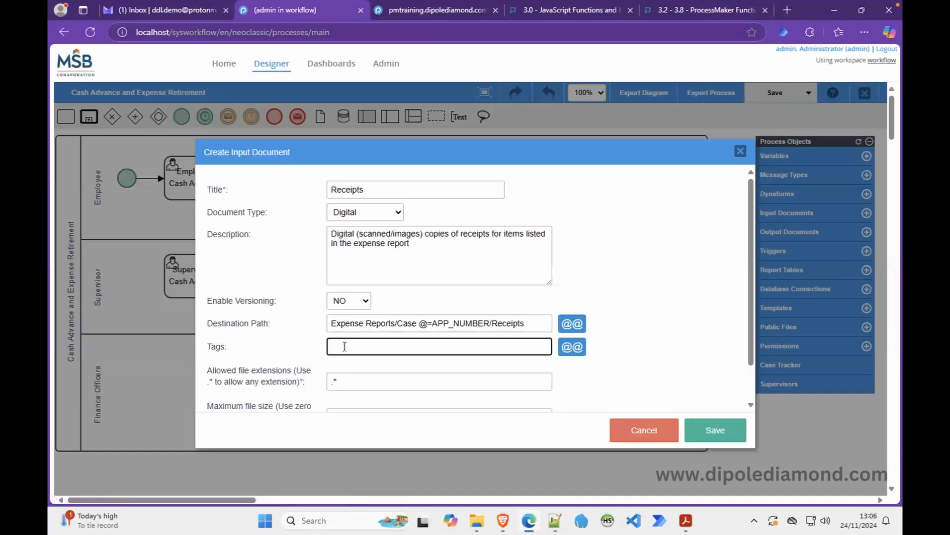
Enter the tags 'expense receipts, receipts' for the Receipts document.
text(expense receipts, receipts)
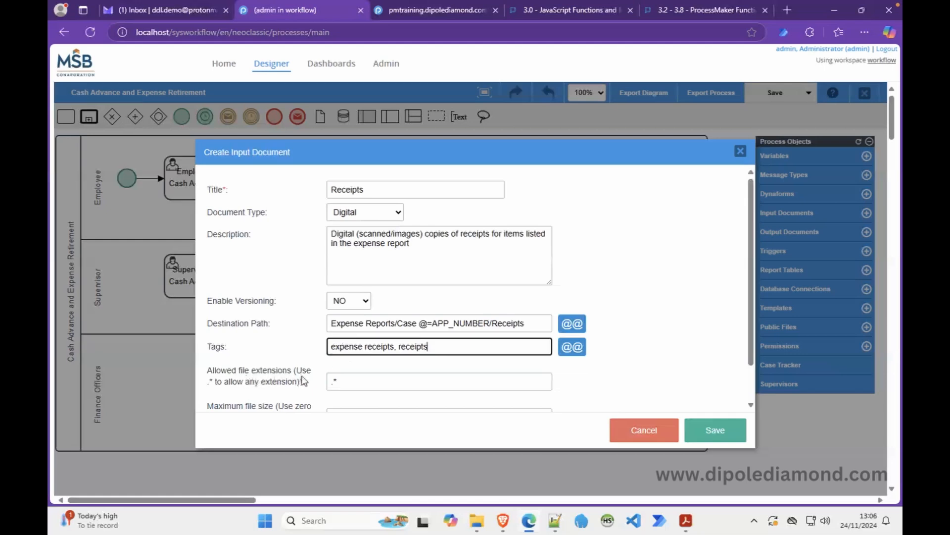
click(376, 377)
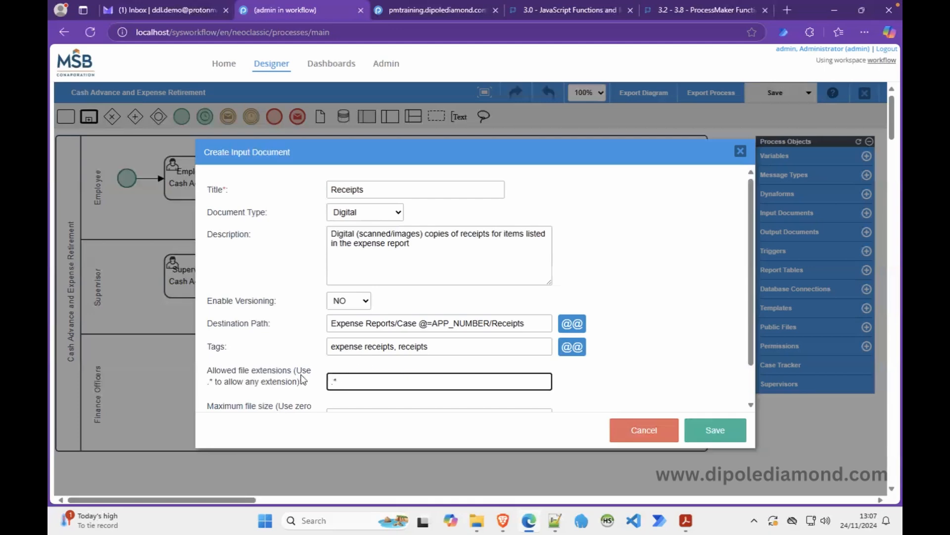
Replace the '.*' wildcard with allowed extensions '*.jpg, *.jpeg, *.png, *.pdf'.
drag(293, 371, 306, 388)
key(BackSpace)
text(*.jpg, *.jpeg, *.png, *.pdf)
Set the maximum file size to 2 MB and save the Receipts input document.
scroll(392, 374, down, 1)
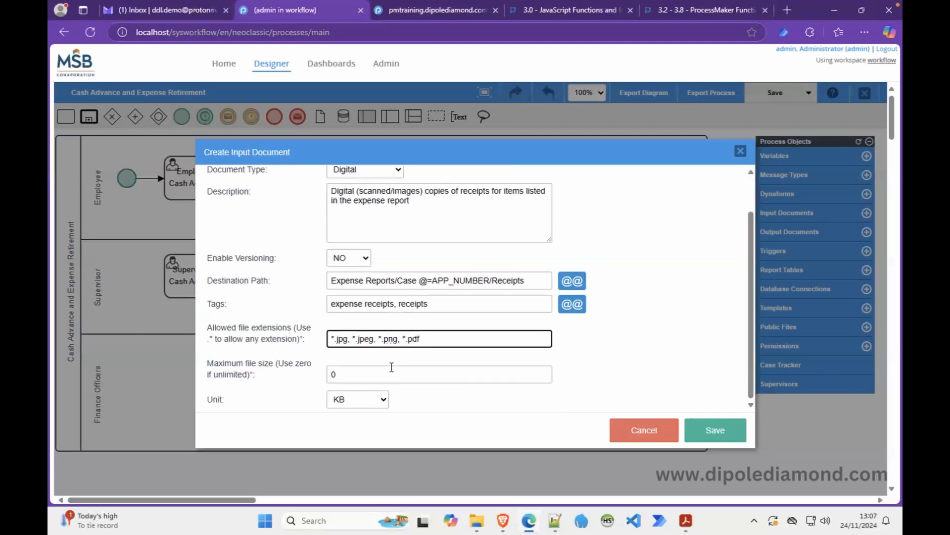
click(283, 369)
drag(281, 366, 297, 369)
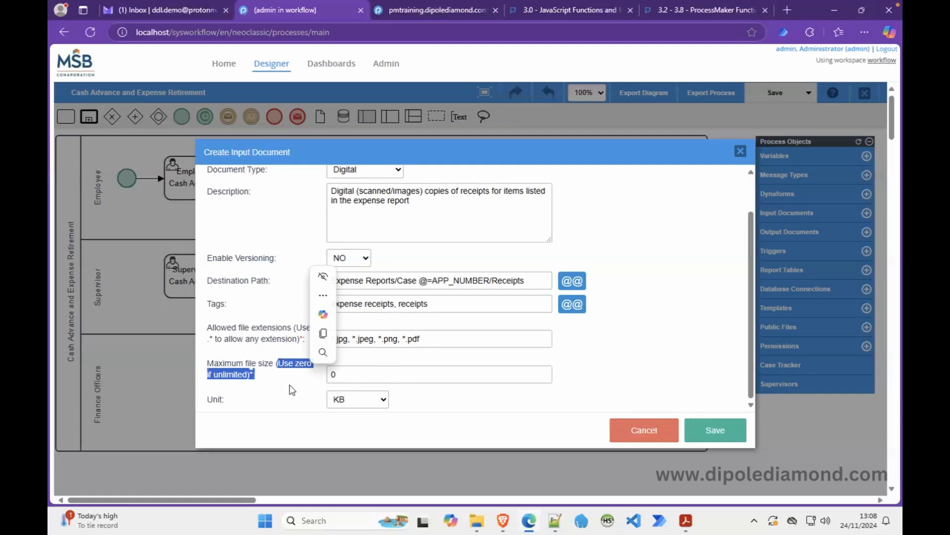
click(369, 375)
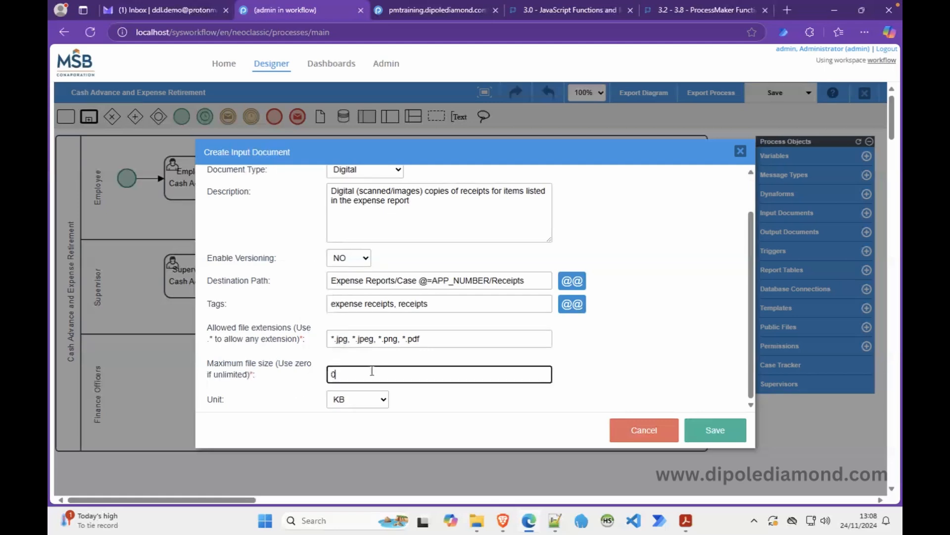
click(371, 403)
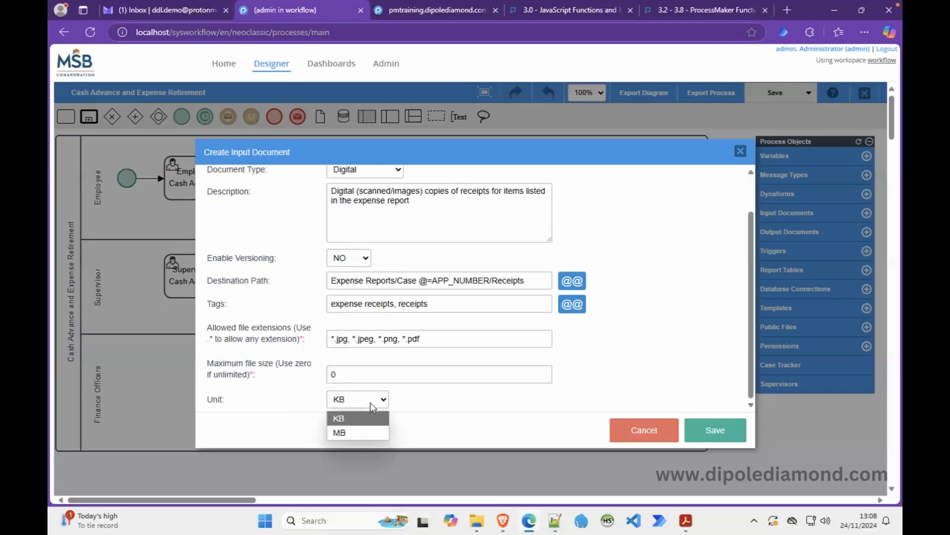
click(355, 434)
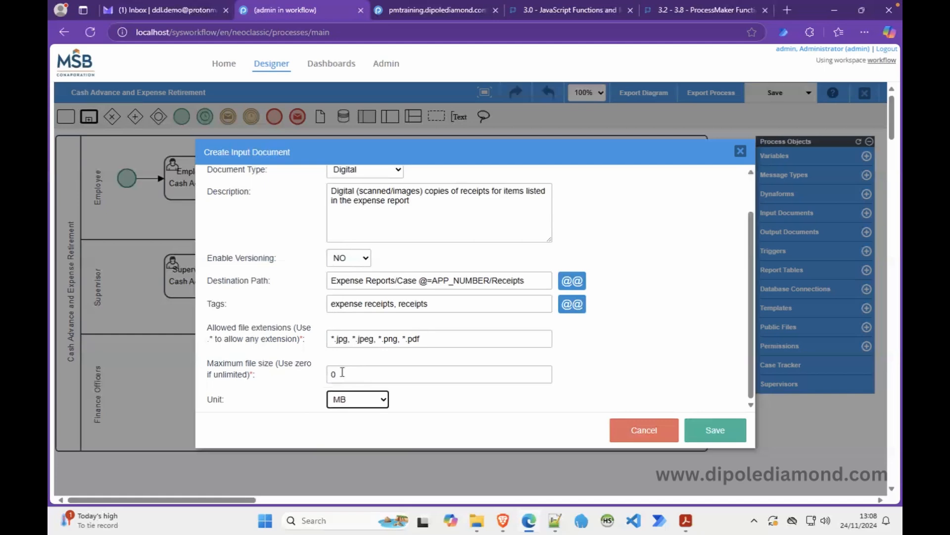
drag(342, 372, 322, 376)
text(2)
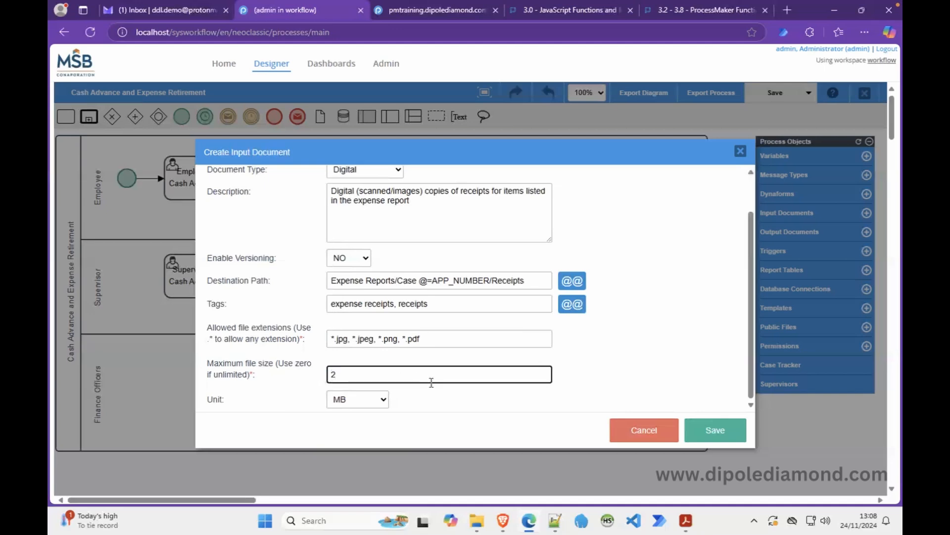
click(731, 436)
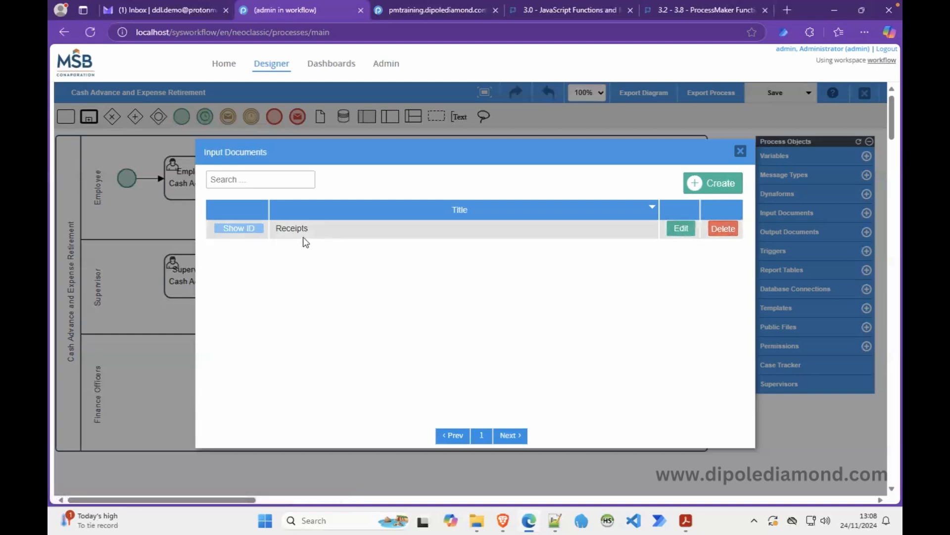
Check the Receipts input document's ID, then close the Input Documents list.
click(232, 231)
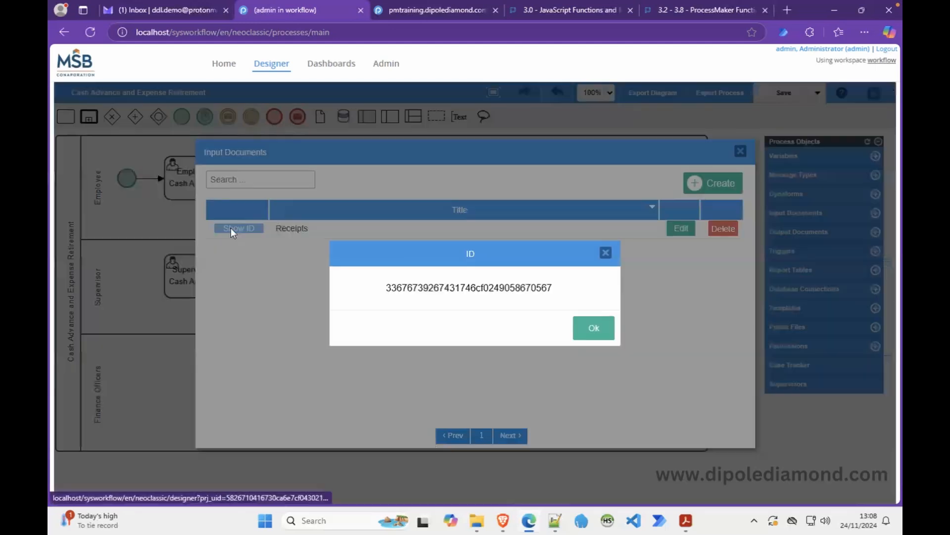
click(605, 253)
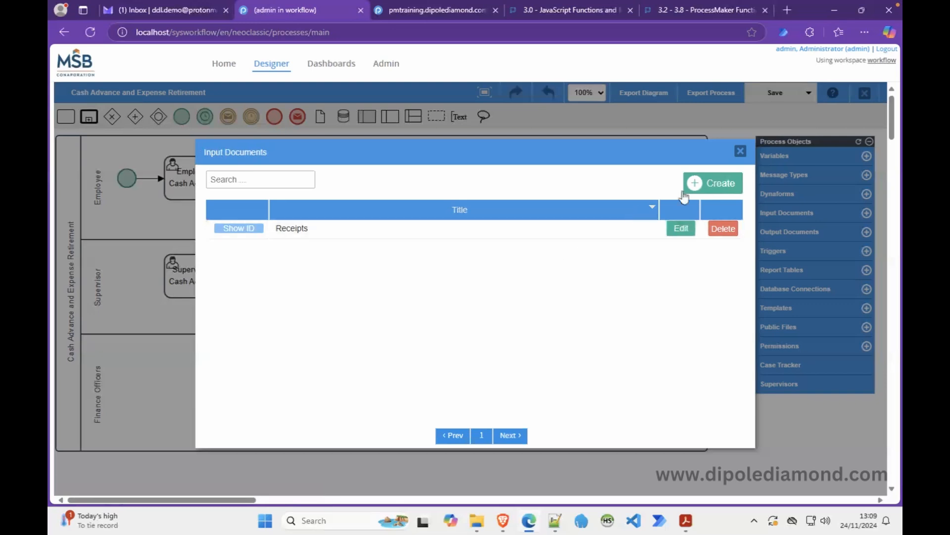
click(741, 151)
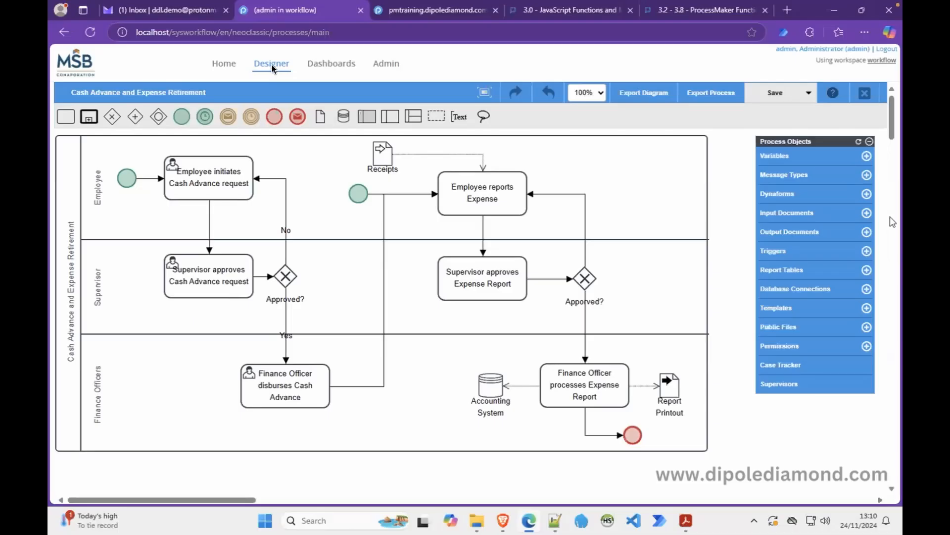
Return from the Cash Advance and Expense Retirement diagram to the process list.
click(271, 64)
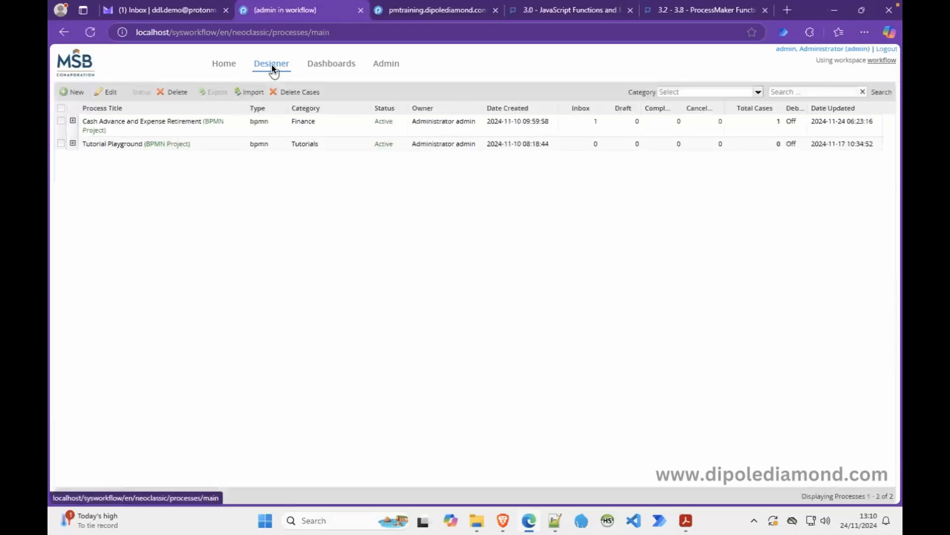
Open Tutorial Playground and list the steps of the Employee initiates Leave request task.
double_click(170, 148)
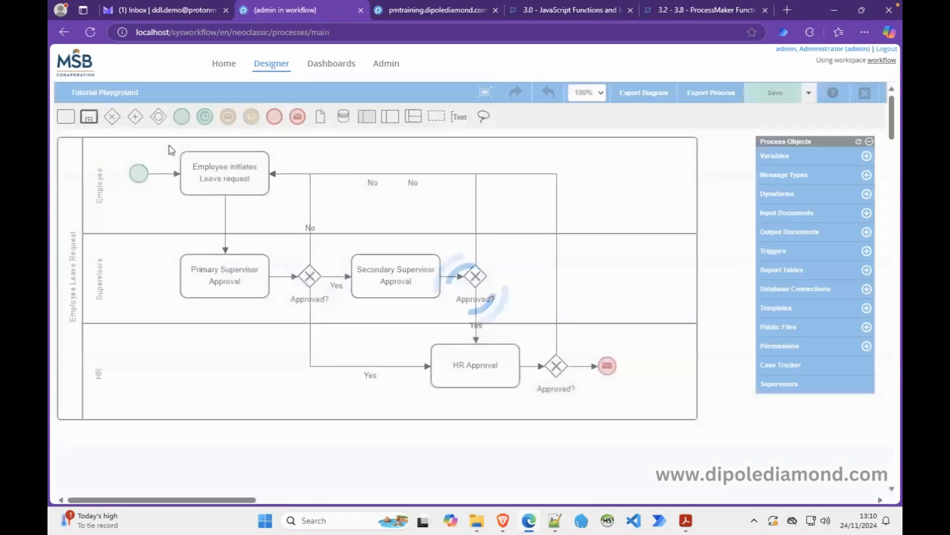
right_click(229, 179)
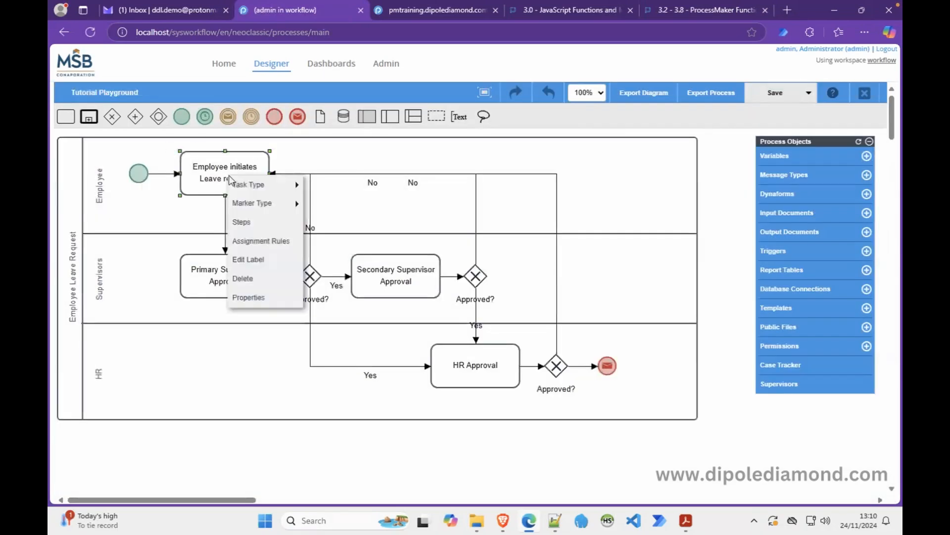
click(266, 223)
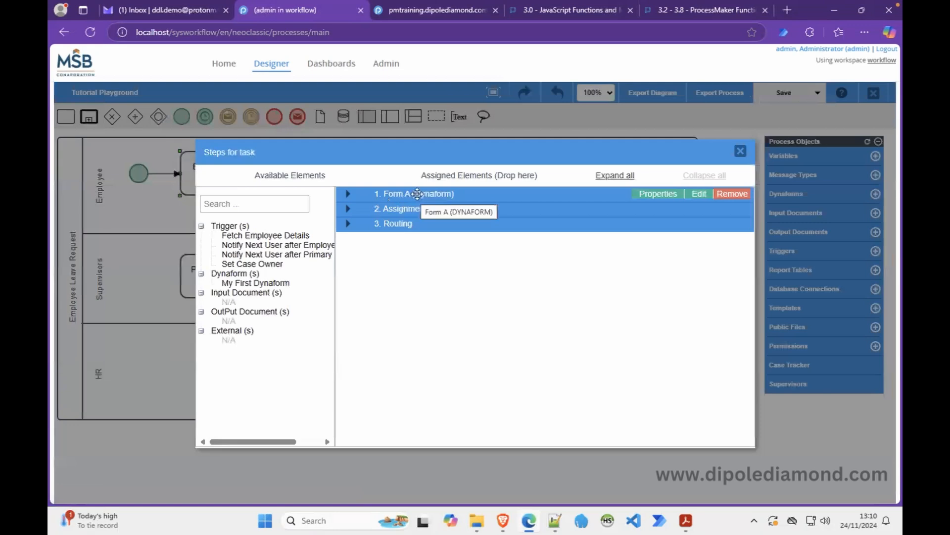
Preview Form A, then close the preview, form designer and Steps list.
click(699, 193)
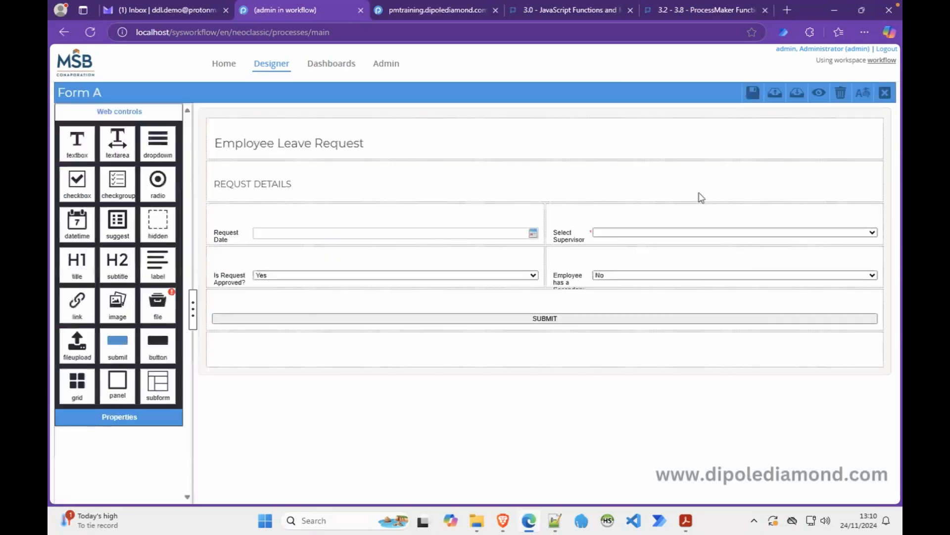
click(819, 93)
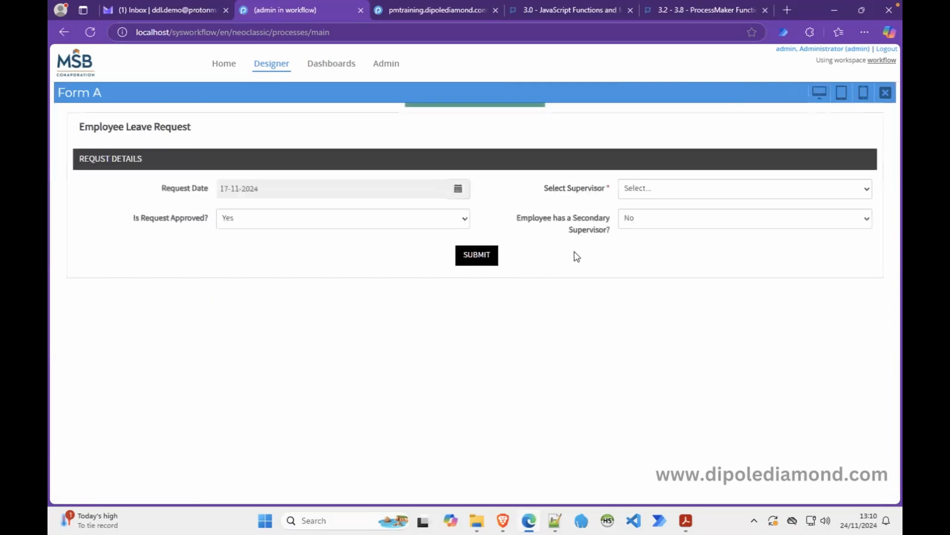
click(885, 93)
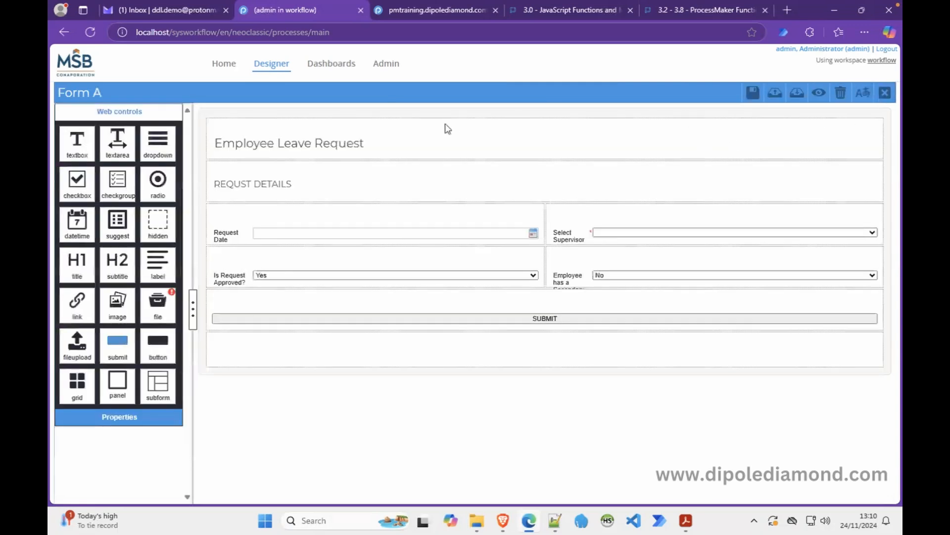
click(885, 94)
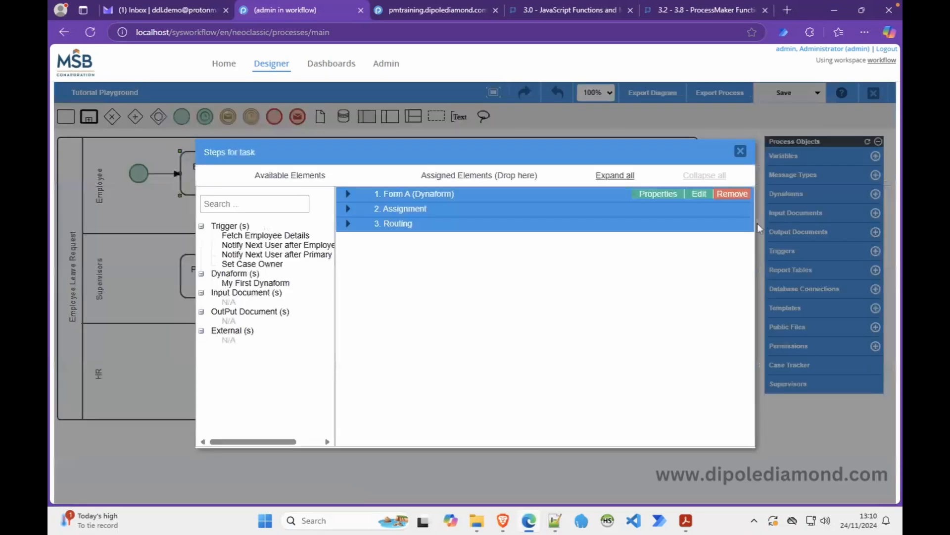
click(741, 152)
Start a new input document titled Receipts, description Testing, destination path 'Testing/Case @=APP_NUMBER'.
click(867, 213)
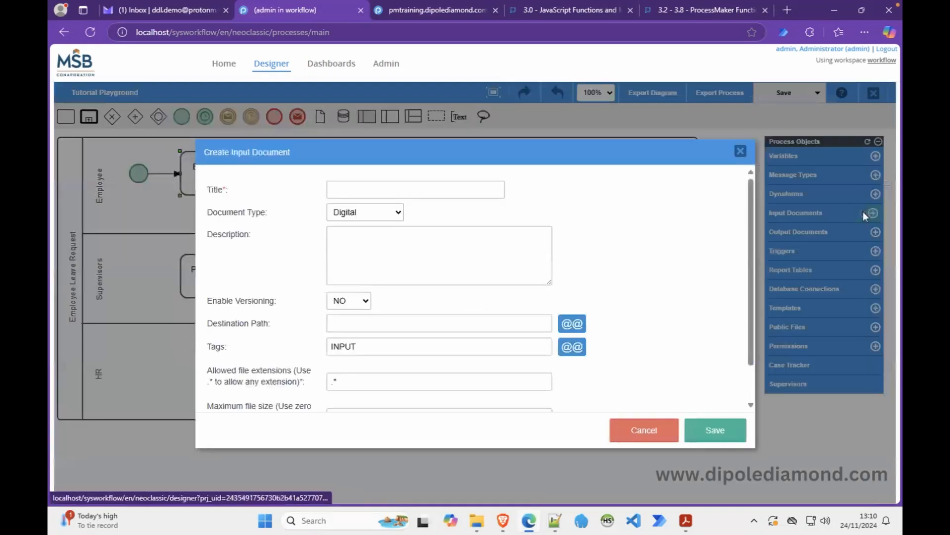
click(367, 187)
text(Receipts)
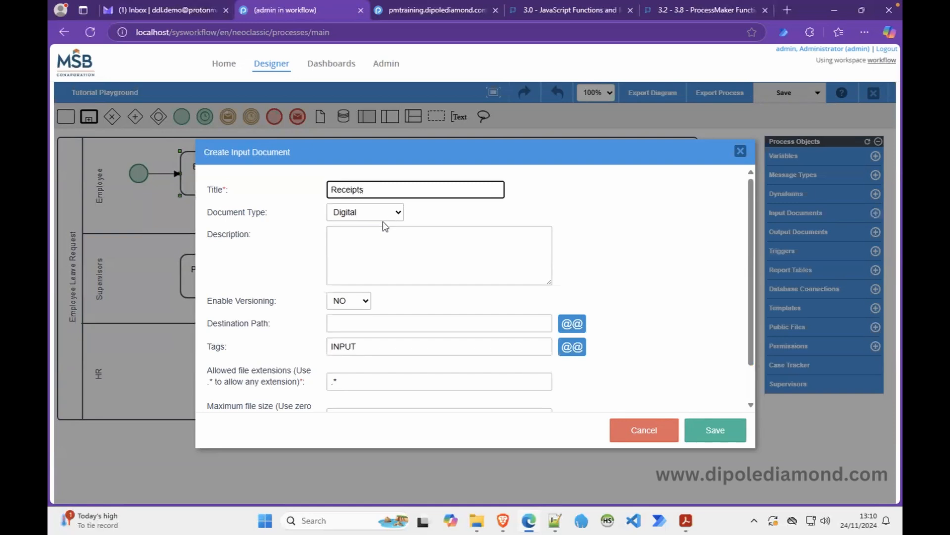
click(353, 248)
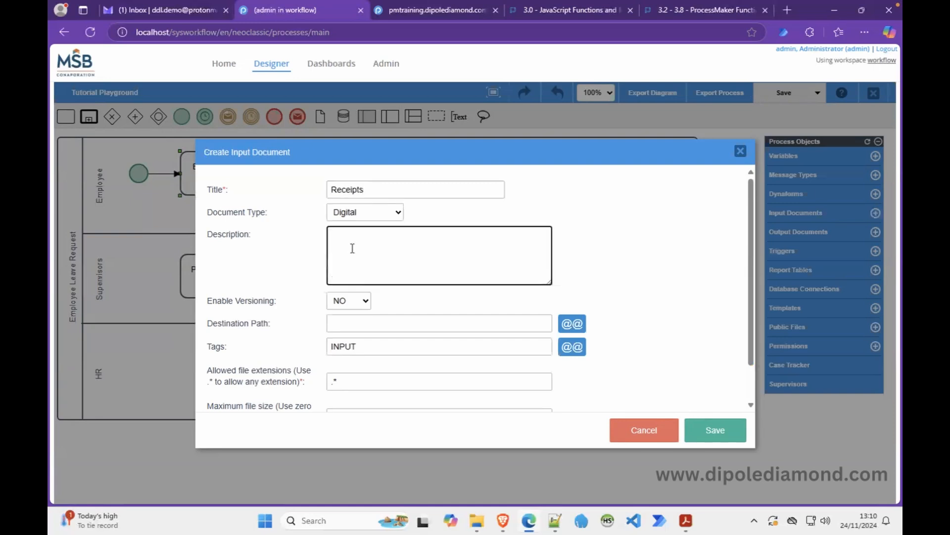
text(Testing)
click(359, 318)
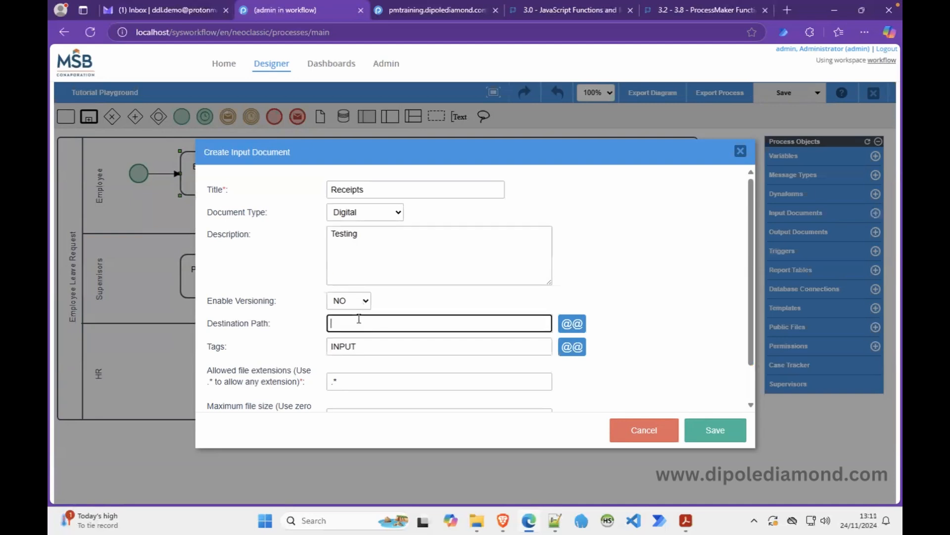
text(Testing/Case)
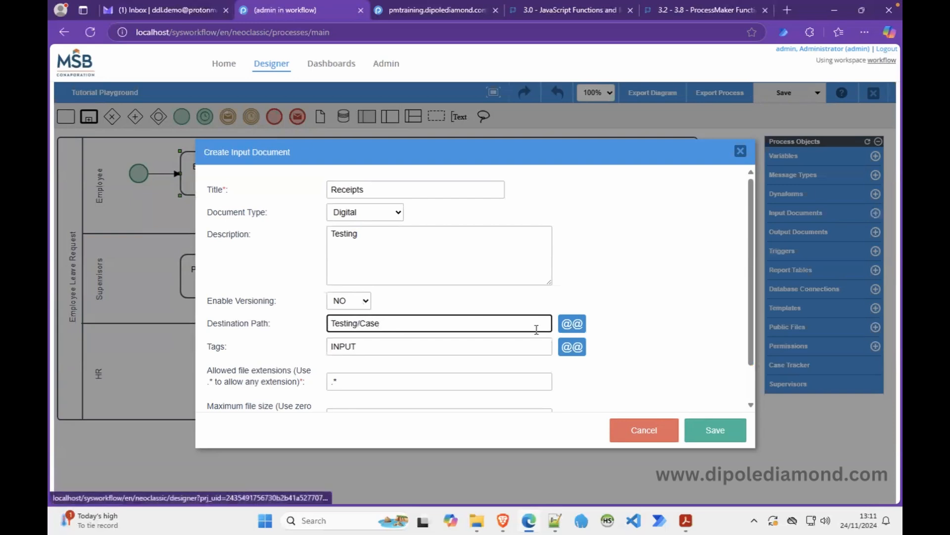
text( @=)
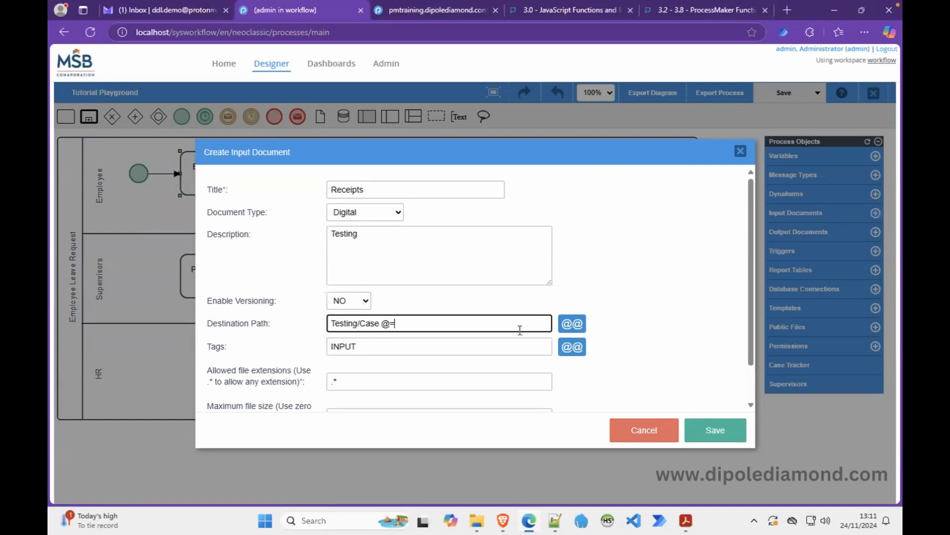
text(APP_NUMBER)
Change its tag to testing, keep any file extension, and save Receipts.
double_click(344, 349)
text(testingd)
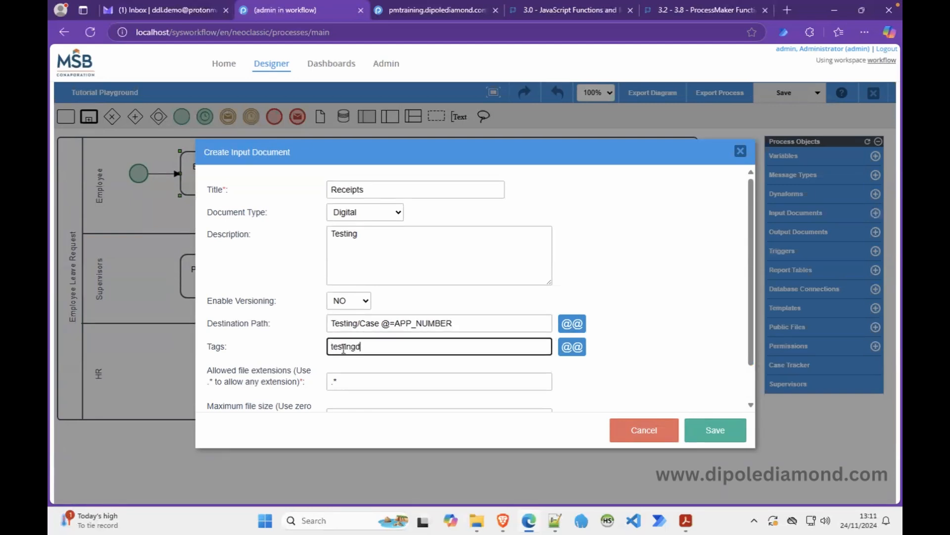
key(BackSpace)
text(g)
drag(379, 382, 302, 391)
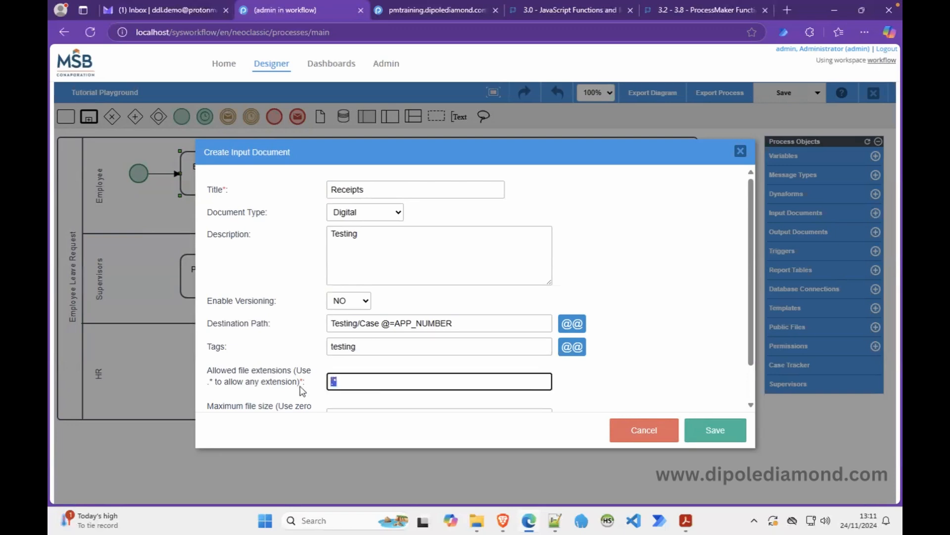
click(595, 380)
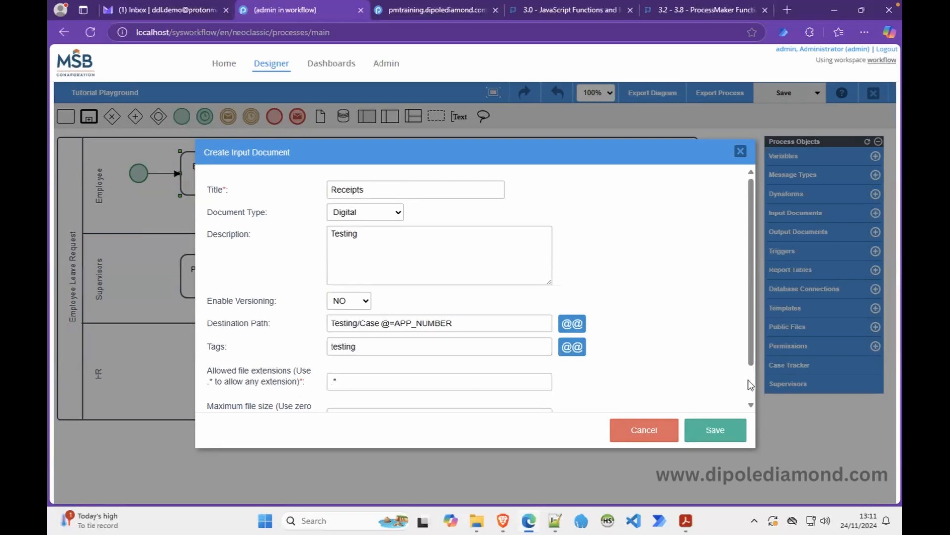
scroll(749, 384, down, 1)
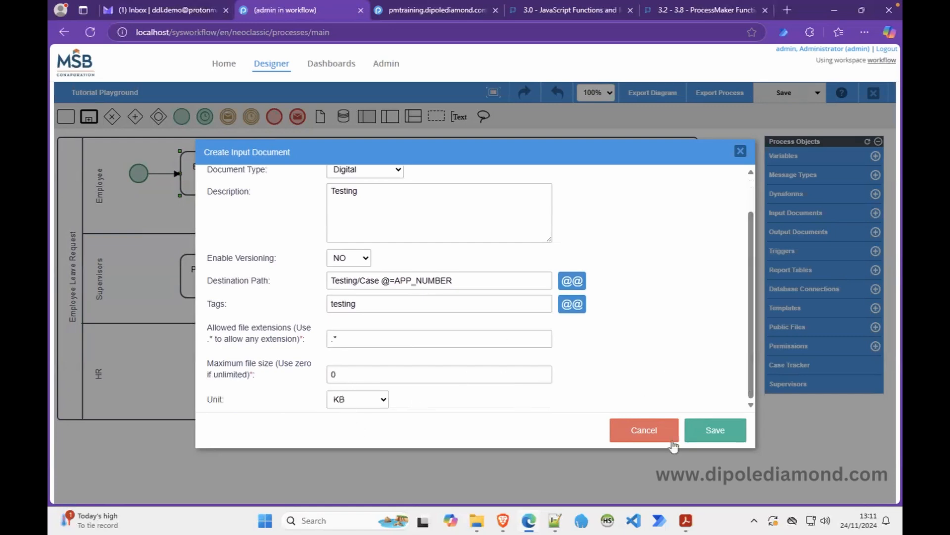
click(708, 438)
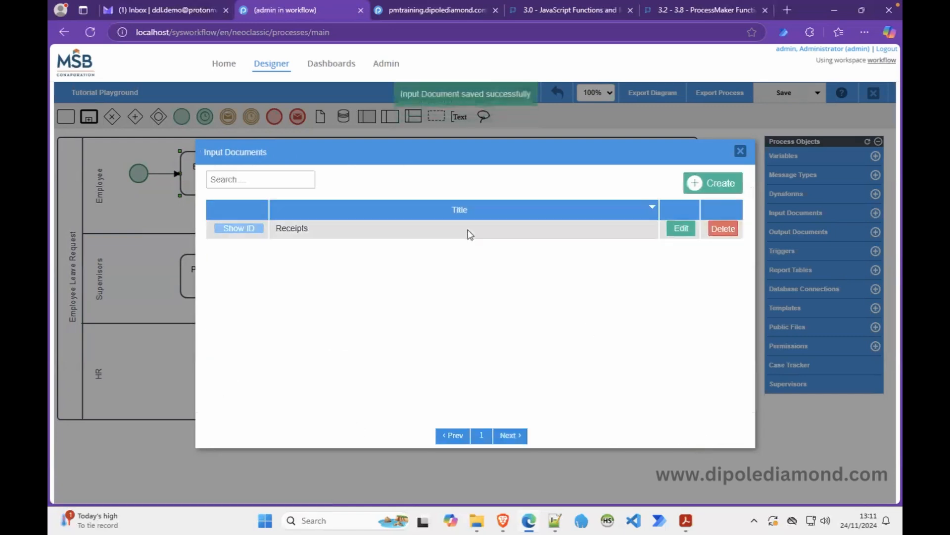
Close Input Documents and edit Form A from the Employee initiates Leave request task's steps.
click(740, 152)
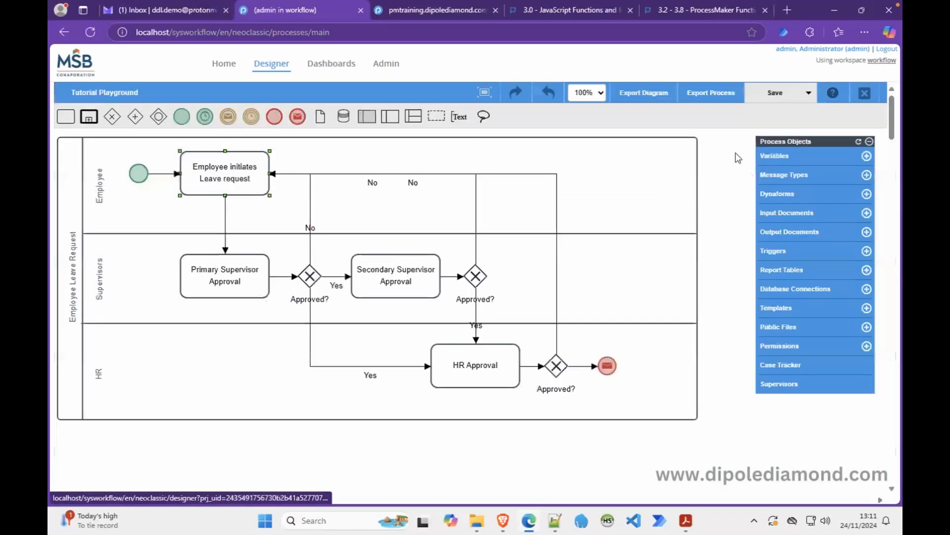
right_click(225, 182)
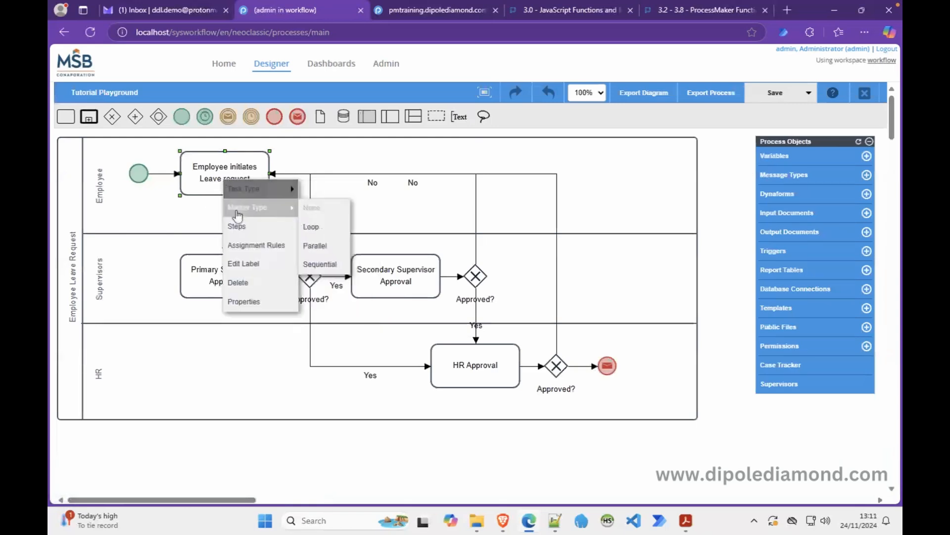
click(263, 227)
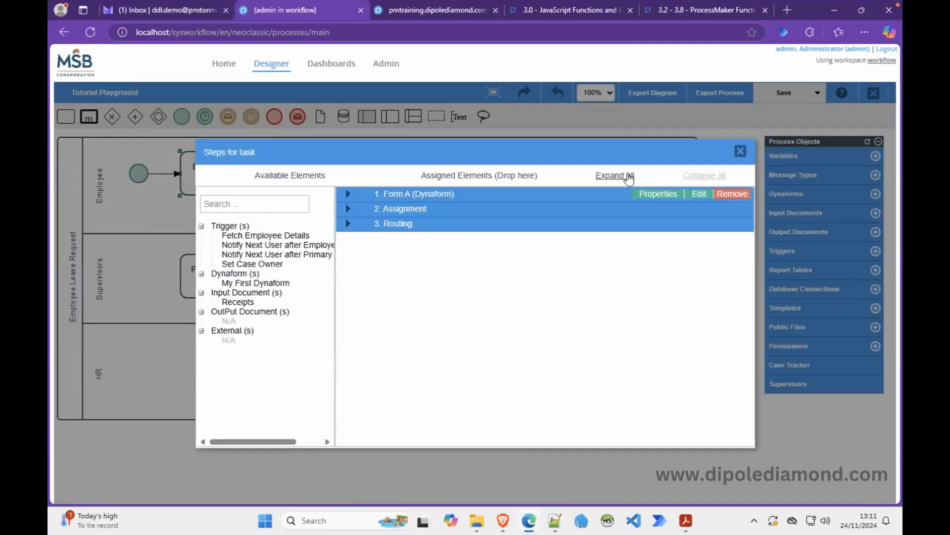
click(699, 194)
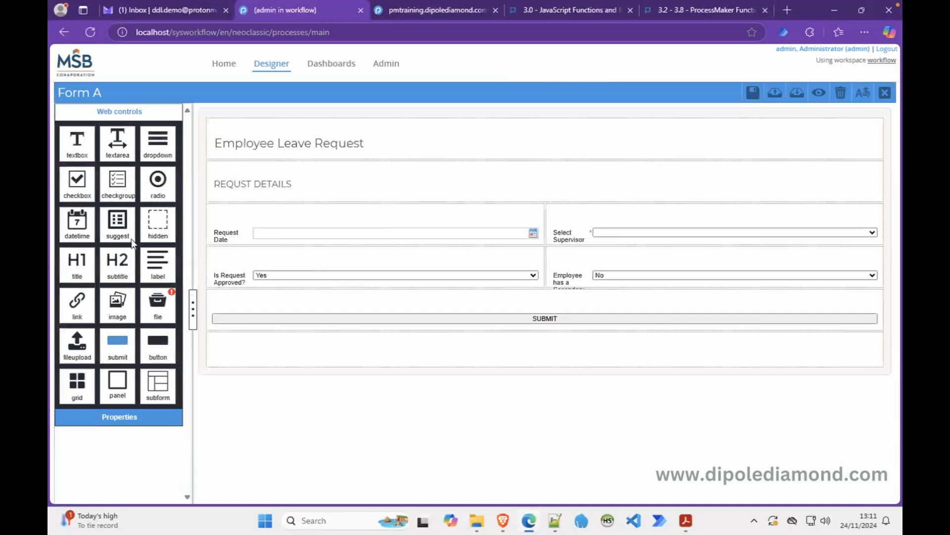
Drag a file field into Form A and name its variable receipts.
drag(157, 312, 242, 299)
text(001)
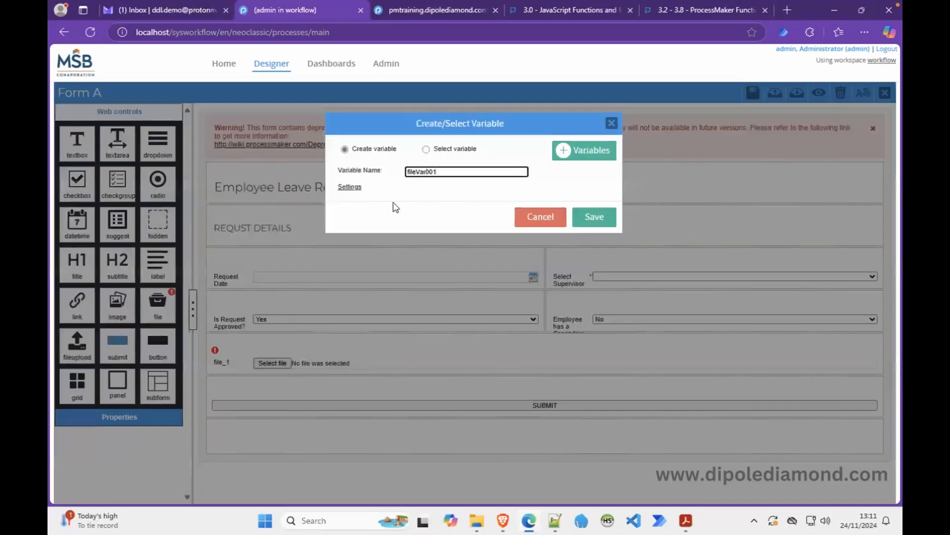
drag(443, 170, 381, 173)
text(receipts)
Keep the variable type File, link it to the Receipts input document, and create it.
click(350, 190)
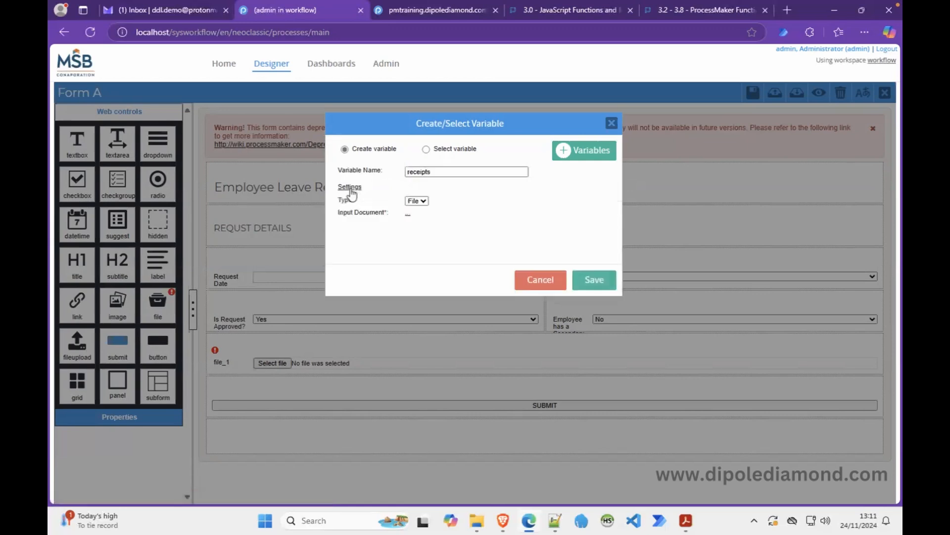
click(408, 218)
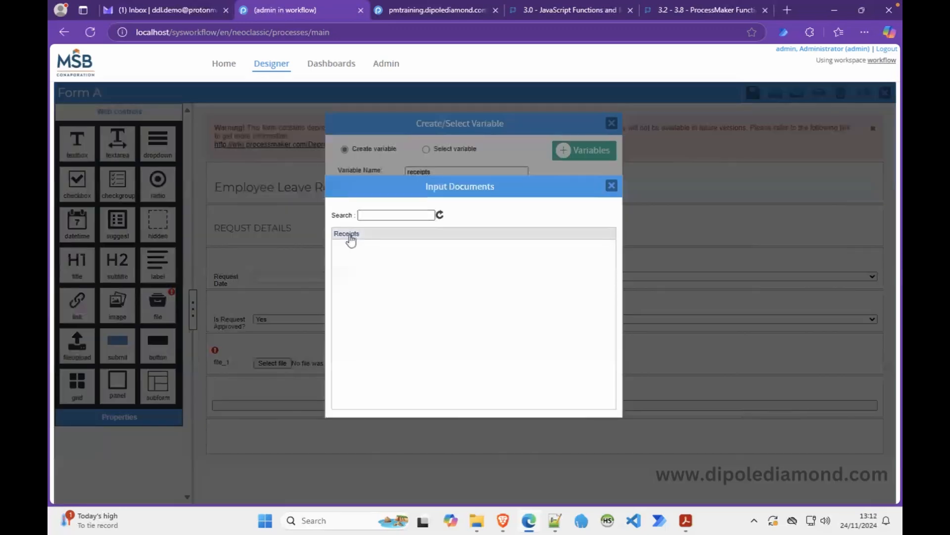
click(612, 186)
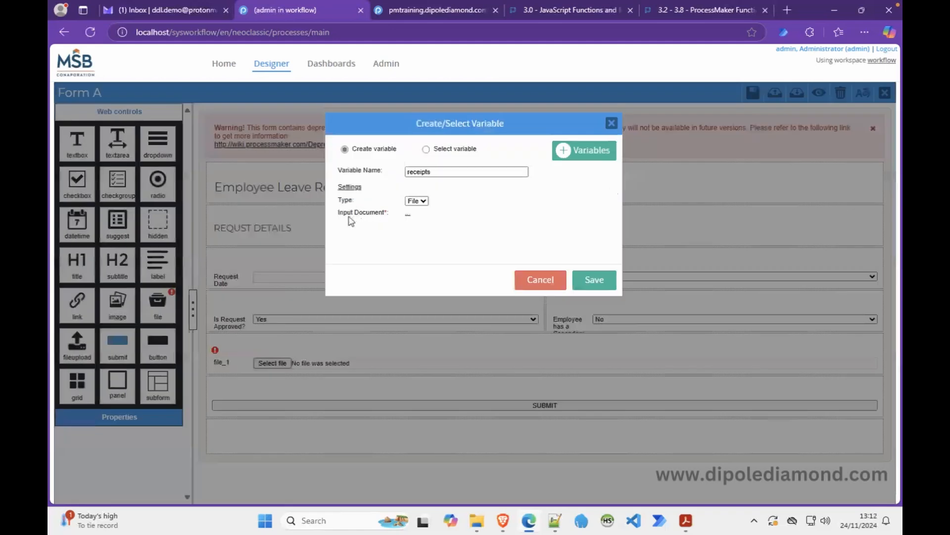
click(350, 188)
click(350, 187)
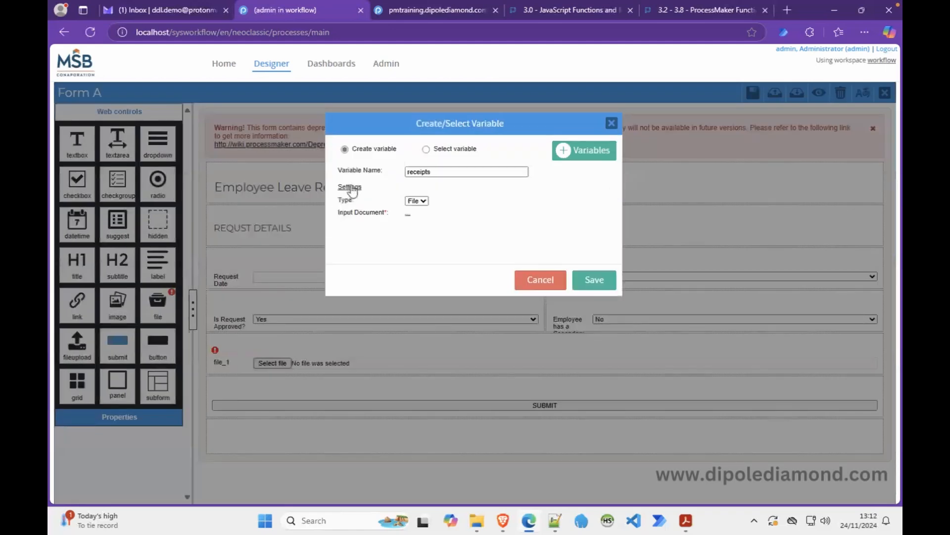
click(424, 201)
click(423, 201)
click(408, 214)
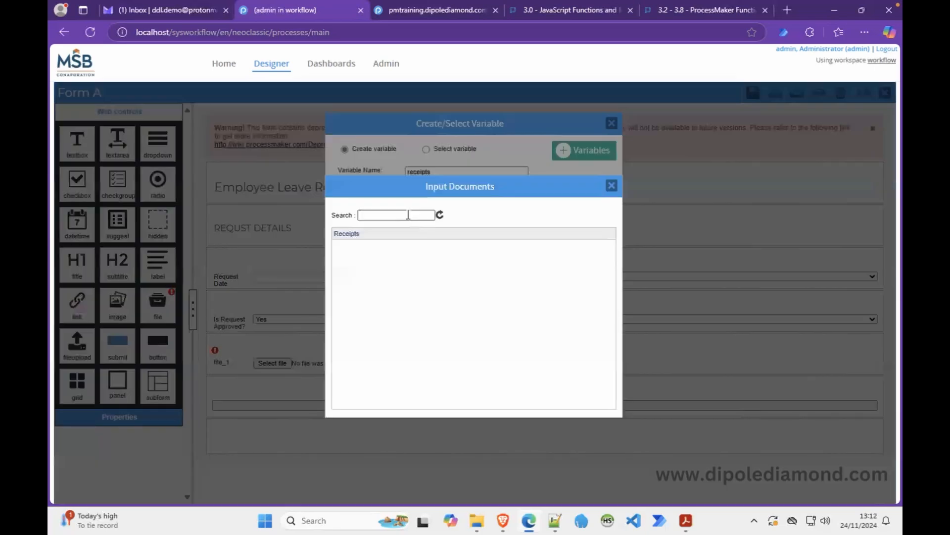
click(362, 234)
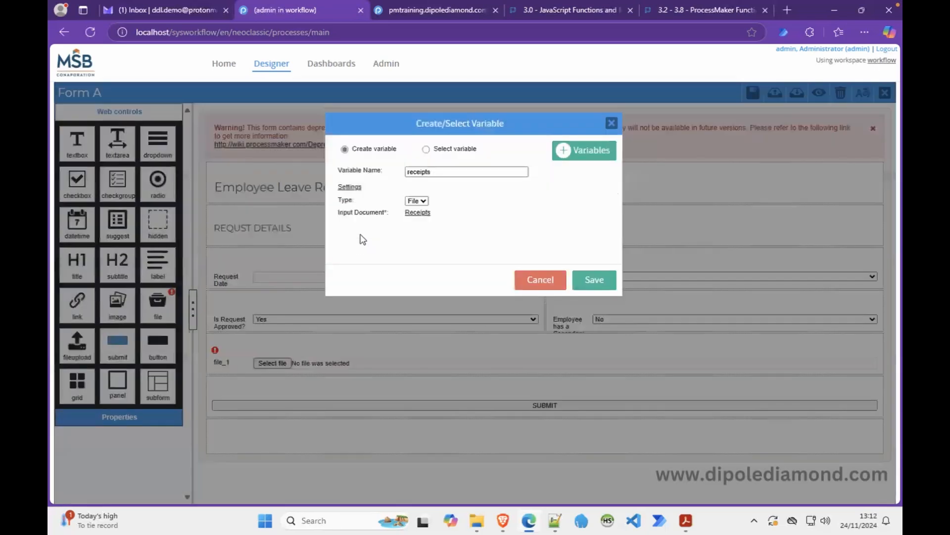
click(593, 280)
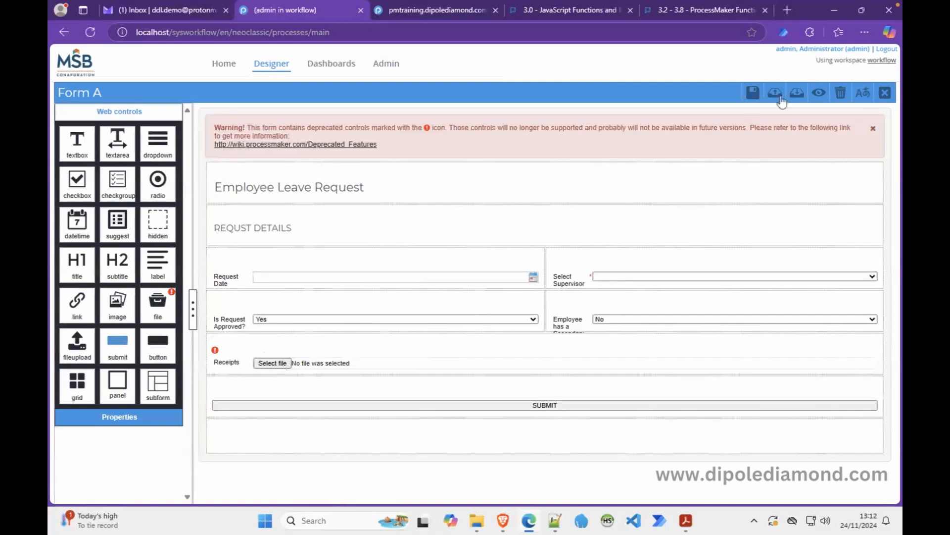
Preview Form A, then select the Receipts file field and delete it.
click(818, 92)
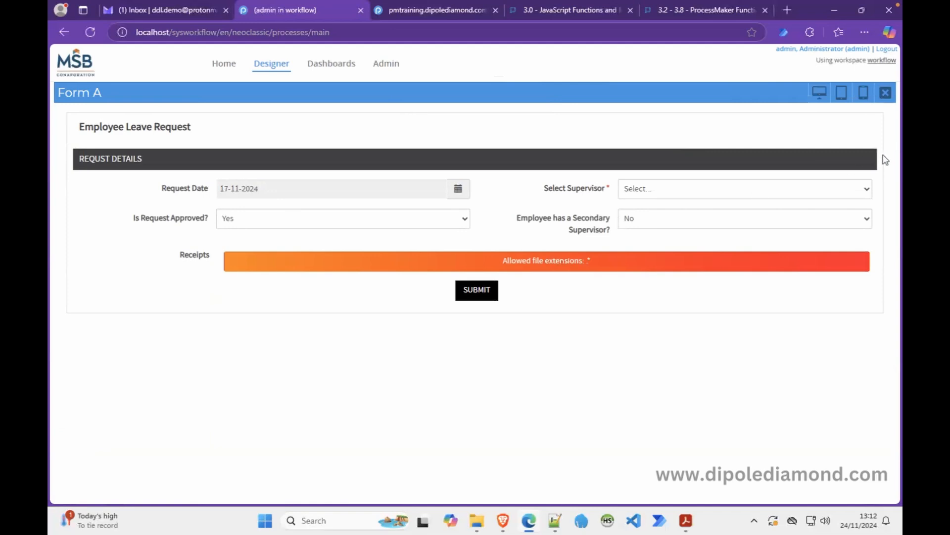
click(886, 93)
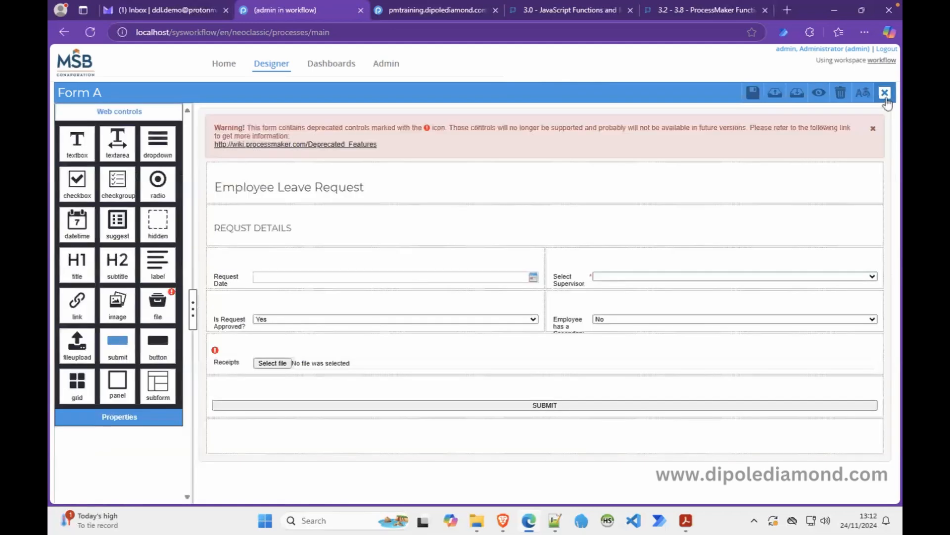
click(272, 348)
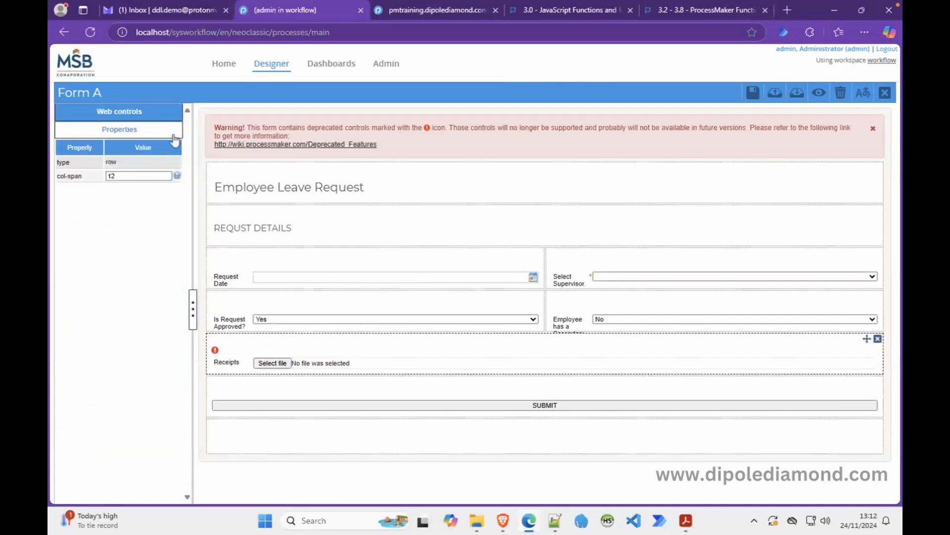
click(153, 113)
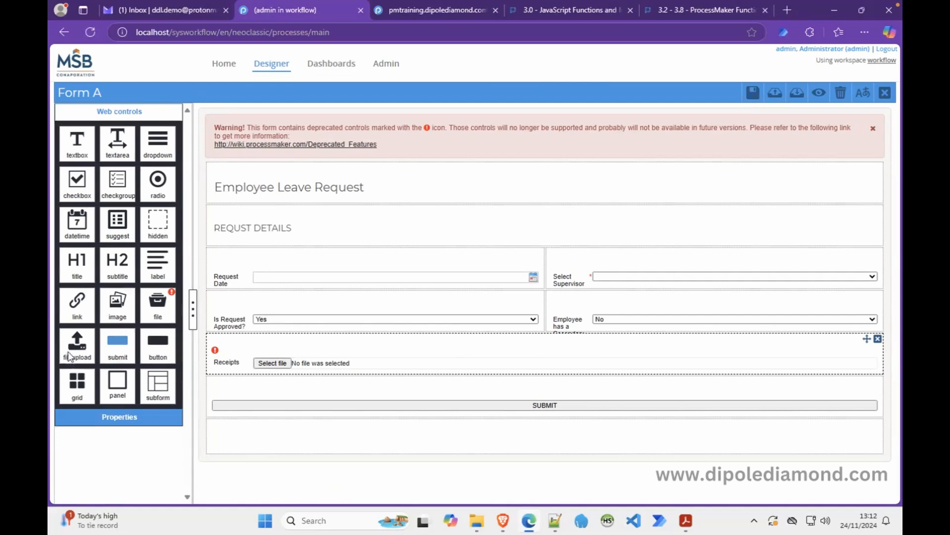
click(292, 353)
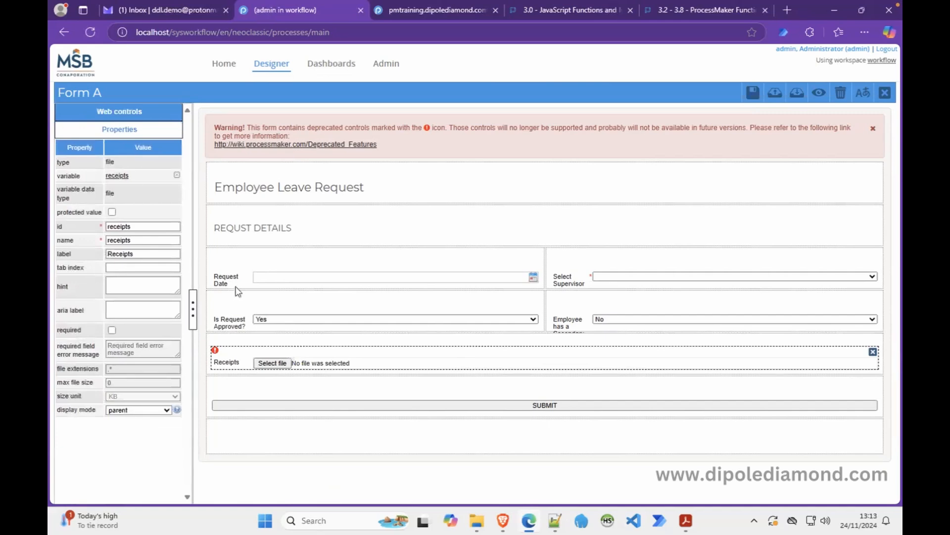
click(150, 116)
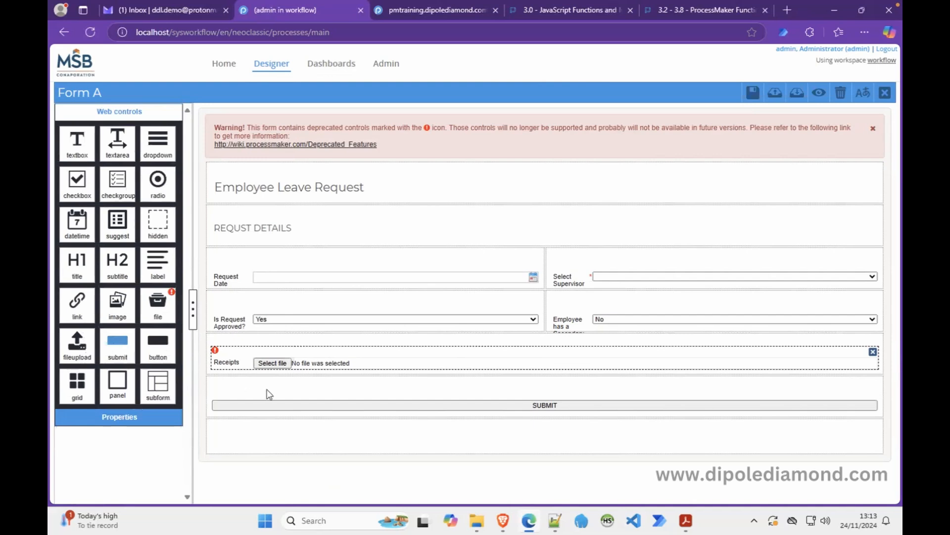
click(873, 352)
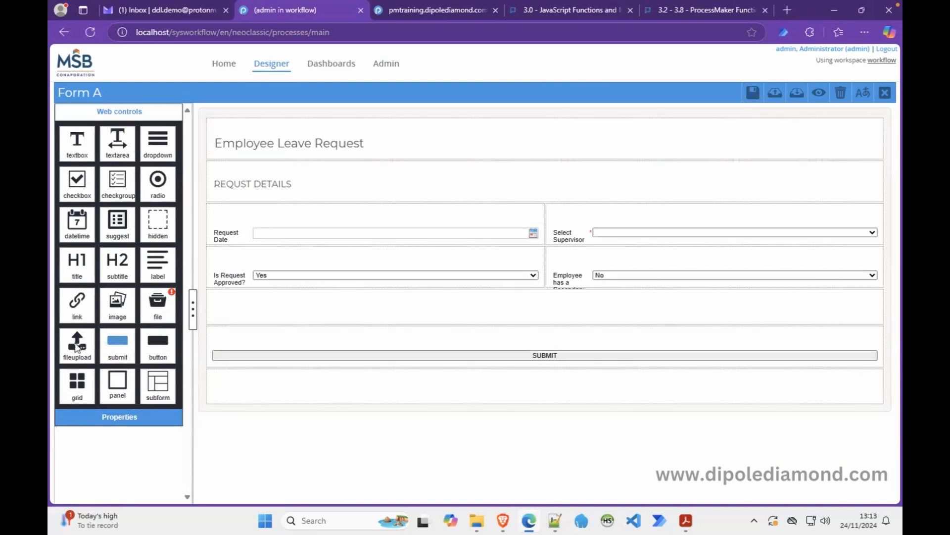
Drop a multiple-file upload into the empty row, bound to the existing supportingDocuments variable.
drag(77, 346, 269, 308)
drag(480, 172, 384, 176)
text(su)
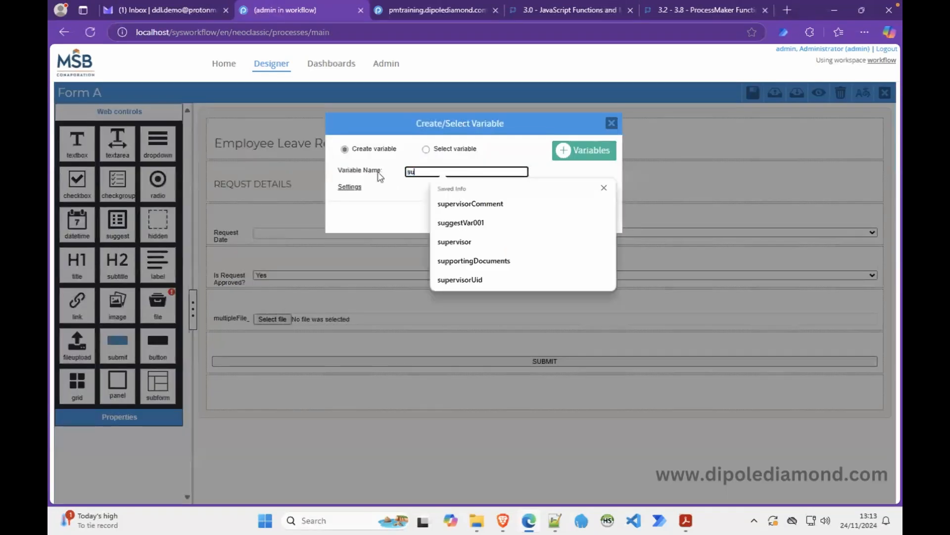
text(pp)
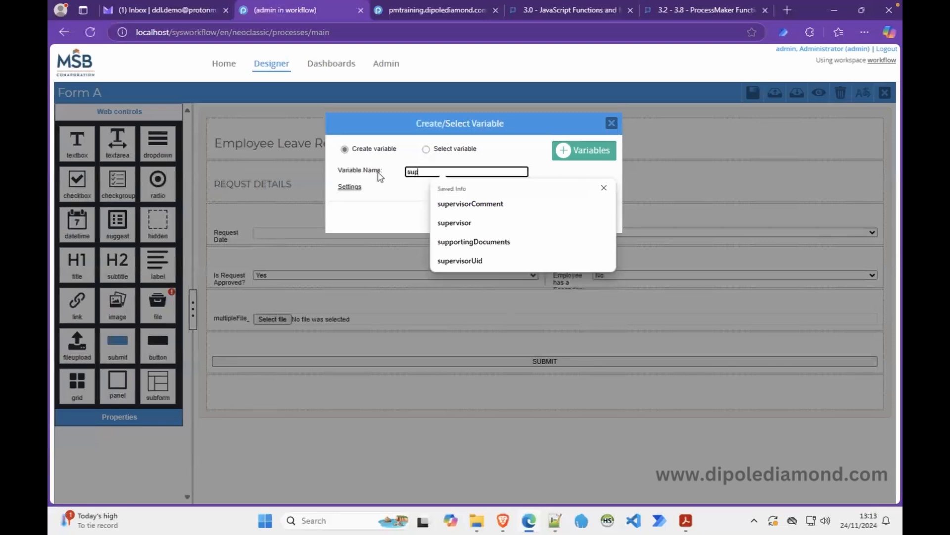
click(457, 206)
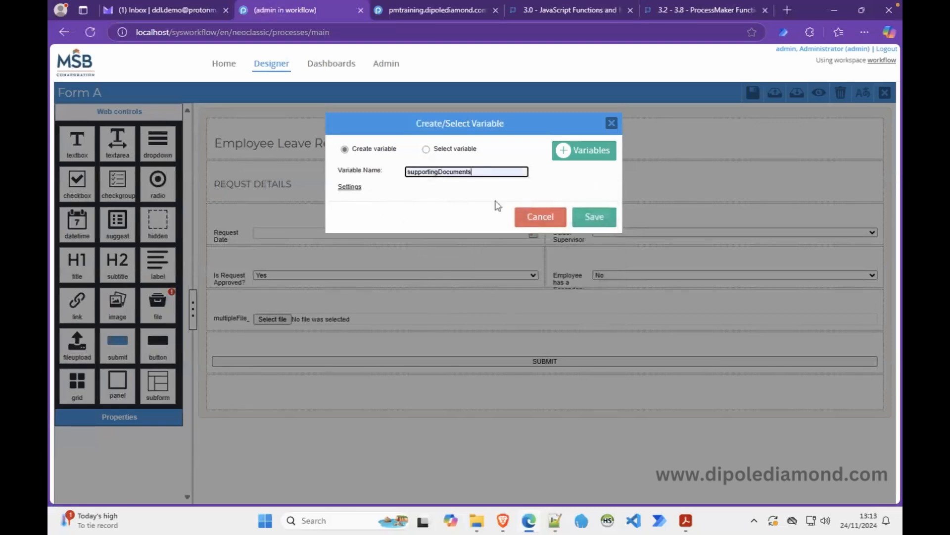
click(349, 188)
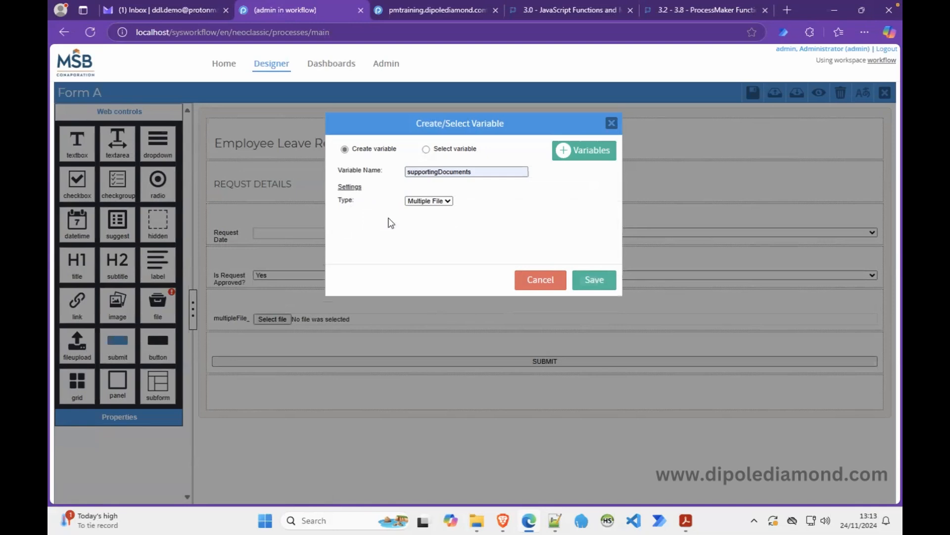
click(599, 280)
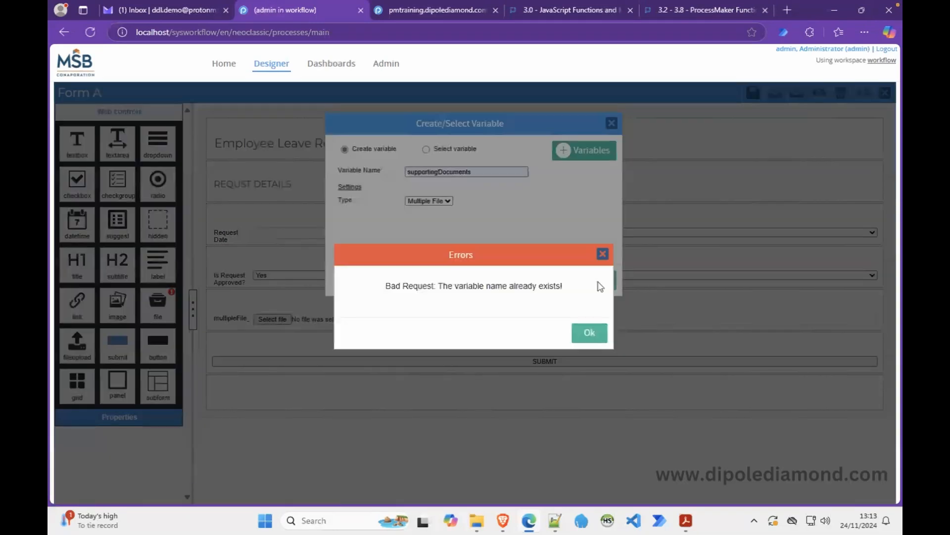
click(588, 333)
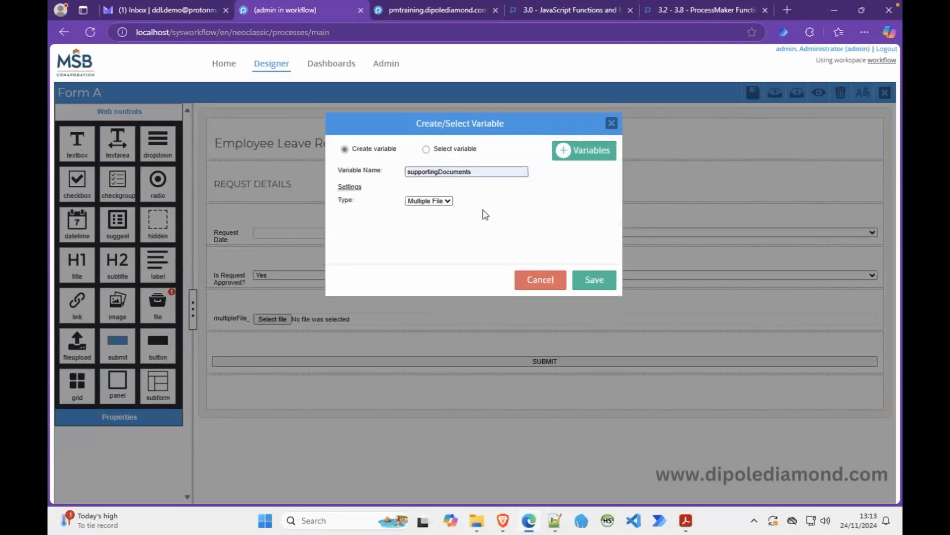
click(426, 149)
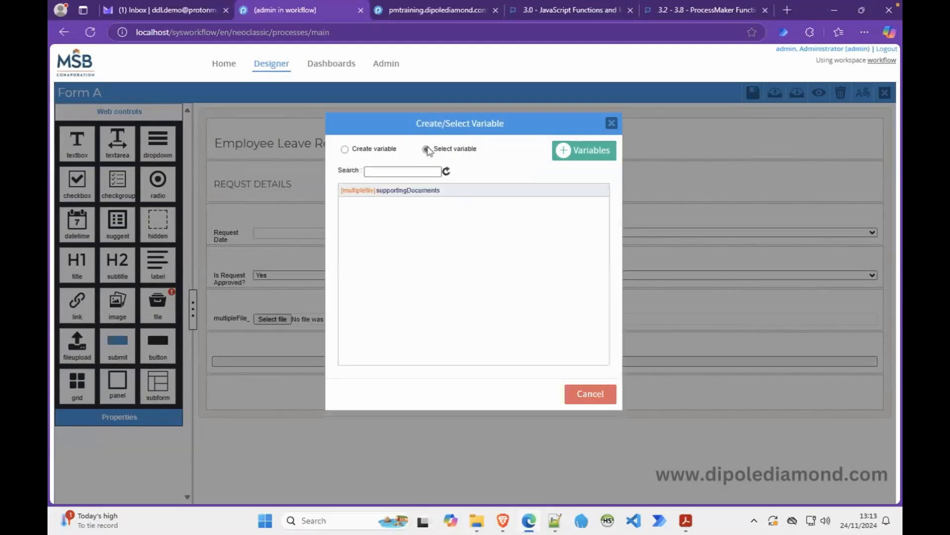
click(405, 190)
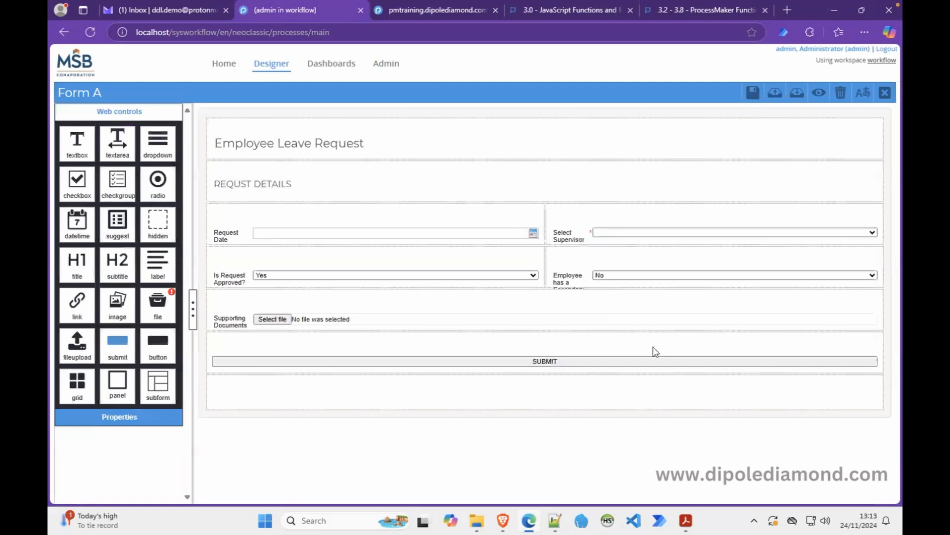
Set the Supporting Documents field's input document to Receipts and preview Form A.
click(515, 327)
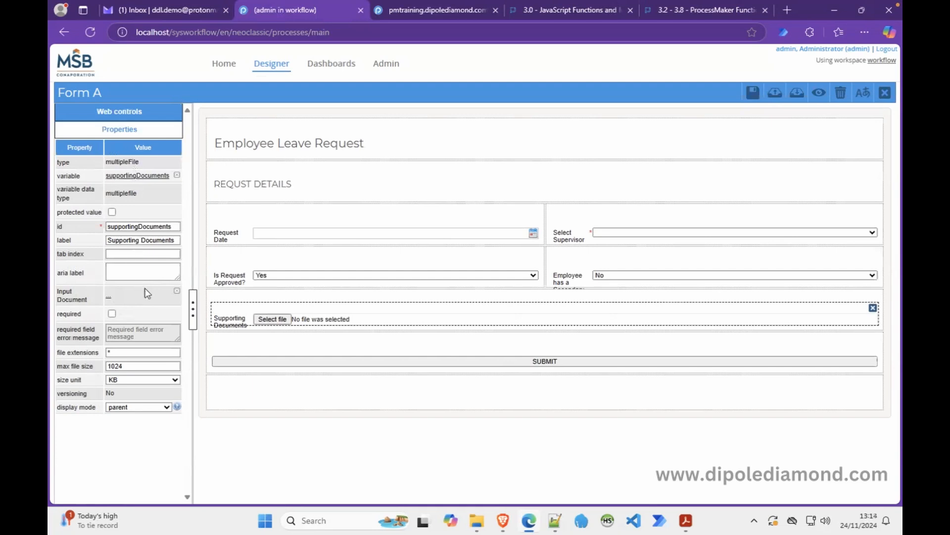
click(109, 297)
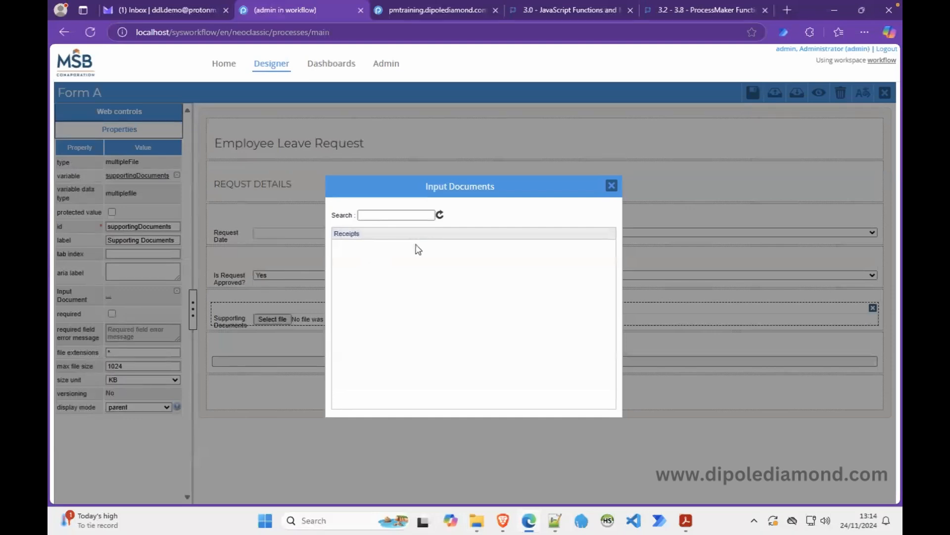
click(381, 240)
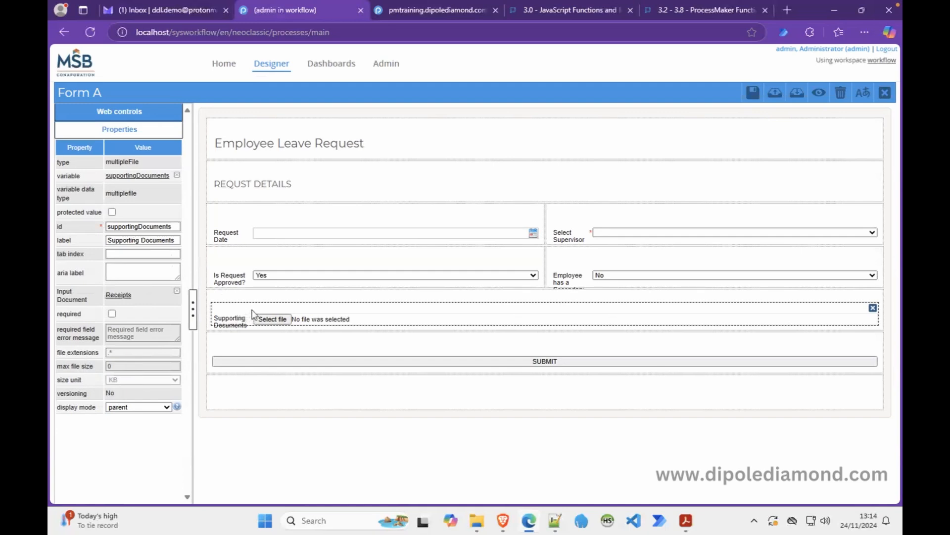
click(817, 94)
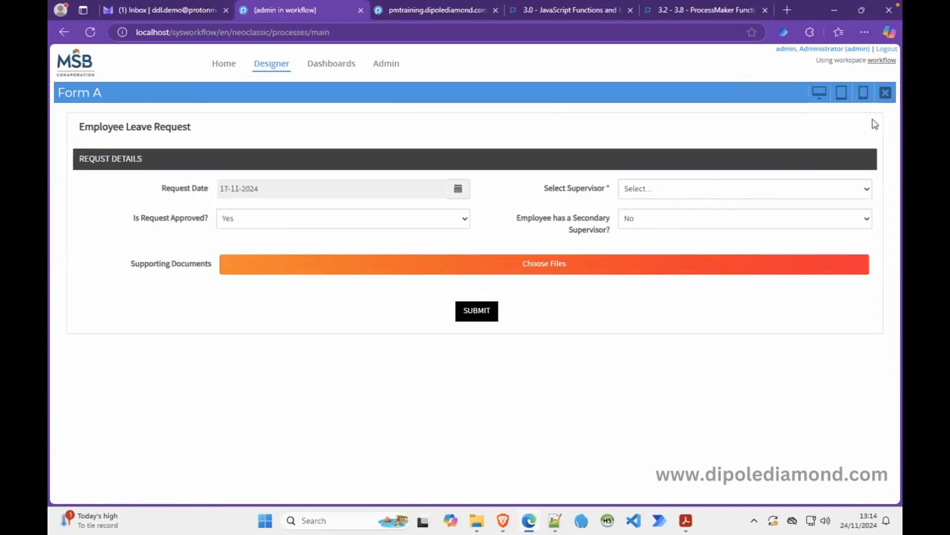
click(886, 93)
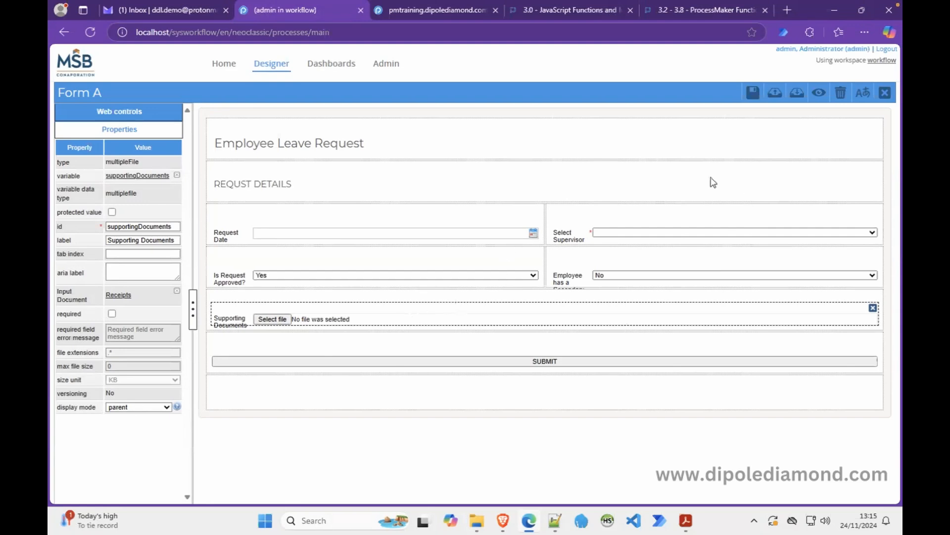
click(820, 93)
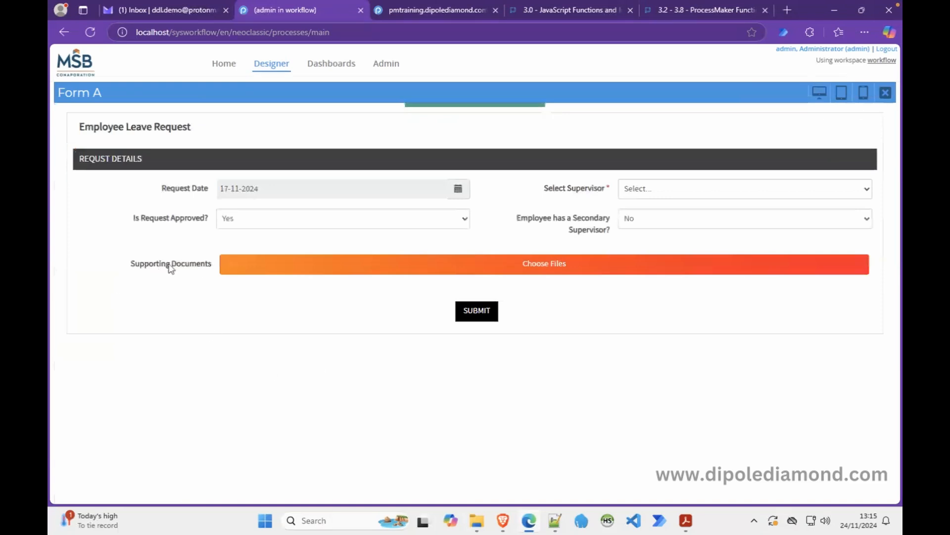
click(640, 191)
click(644, 223)
click(476, 312)
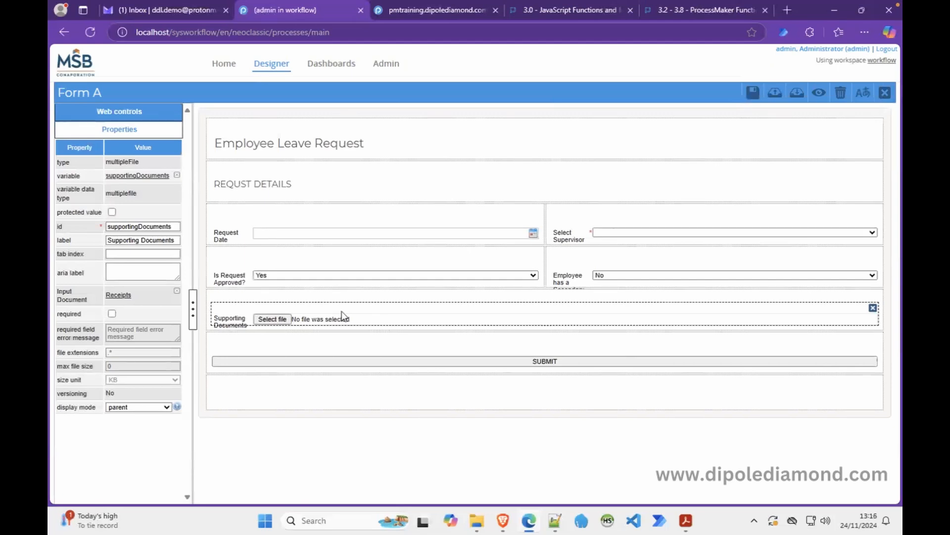
Make Supporting Documents required and test-submit the preview with a supervisor but no file.
click(112, 313)
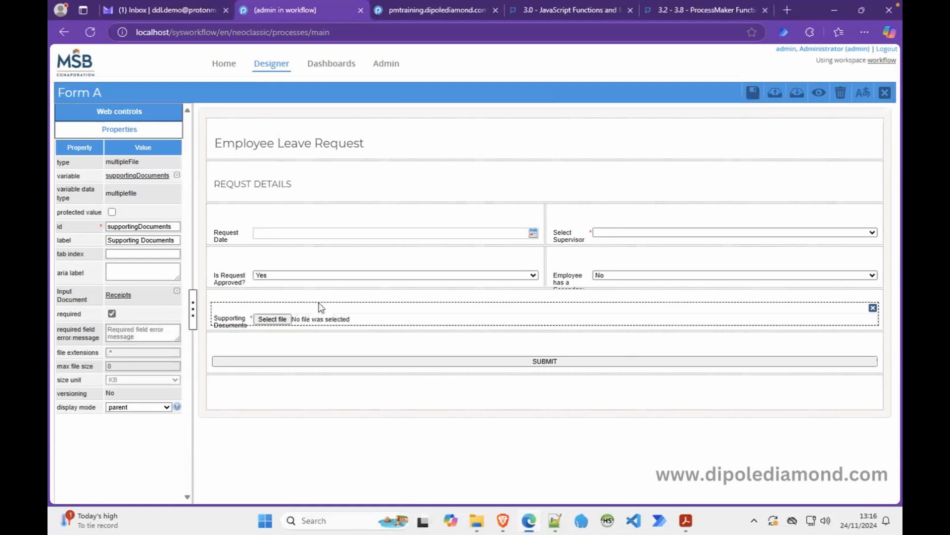
click(819, 94)
click(712, 188)
click(661, 221)
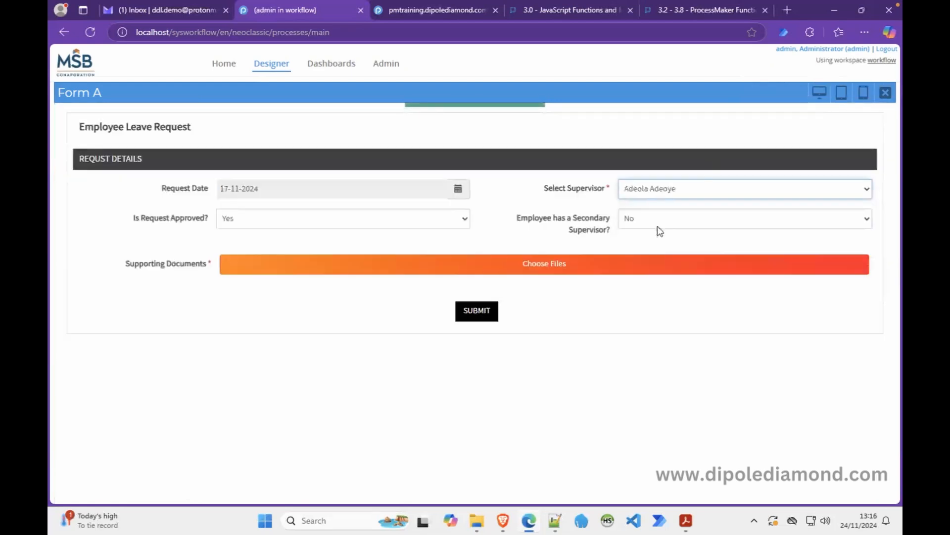
click(493, 315)
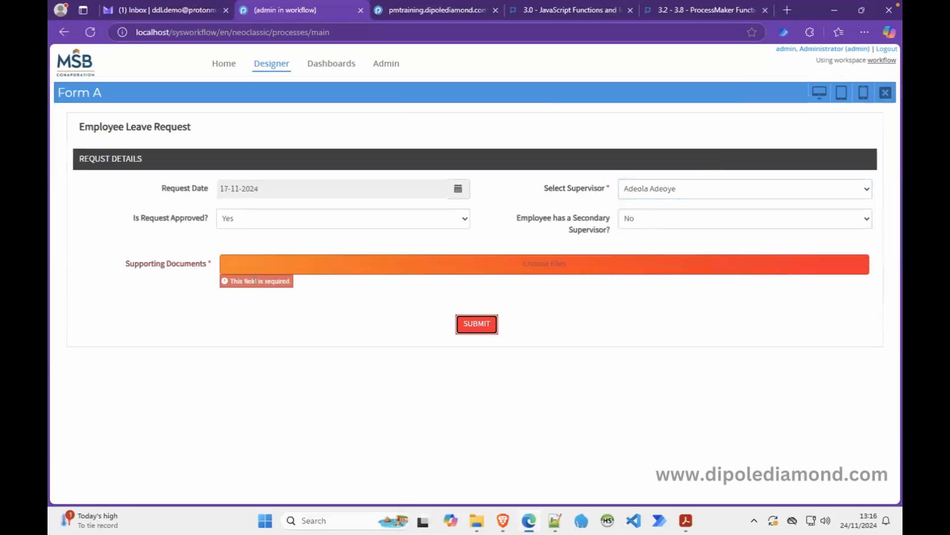
click(382, 363)
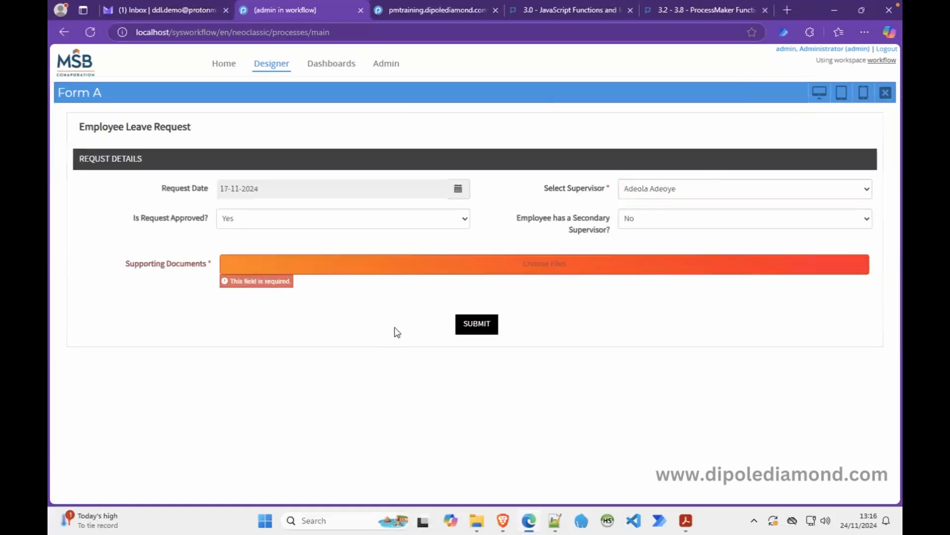
click(886, 93)
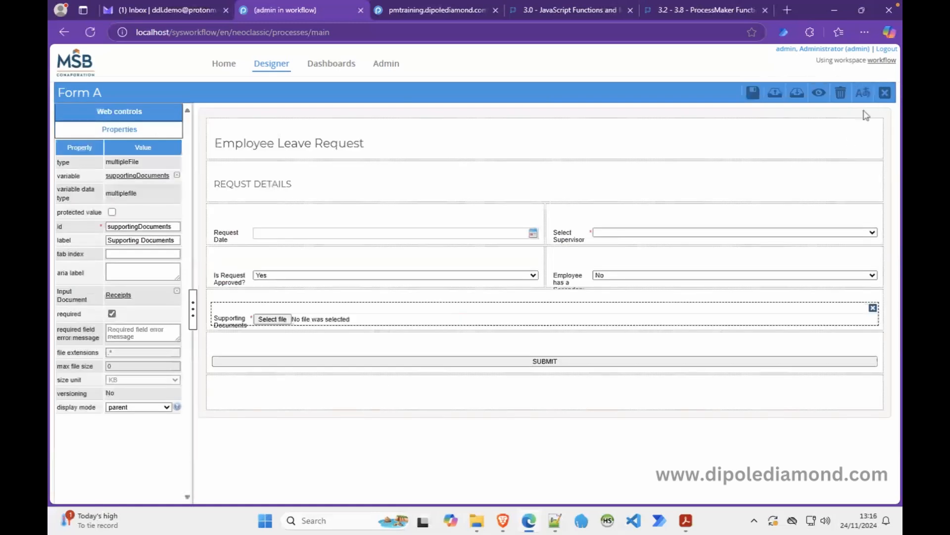
Drag Receipts into the task's Assigned Elements right below Form A, then open its Step Properties.
click(885, 93)
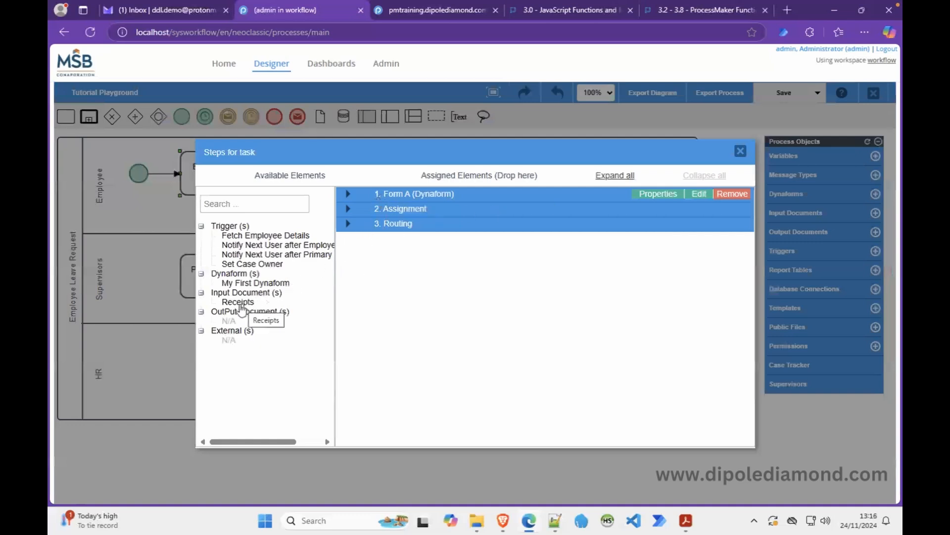
drag(245, 303, 506, 251)
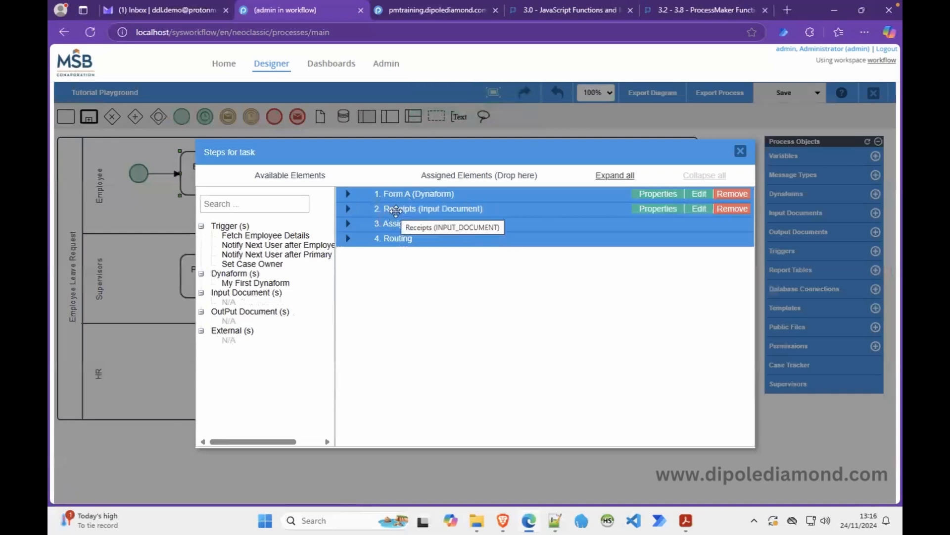
mouse_move(395, 211)
mouse_down()
mouse_move(397, 185)
mouse_move(398, 214)
mouse_up()
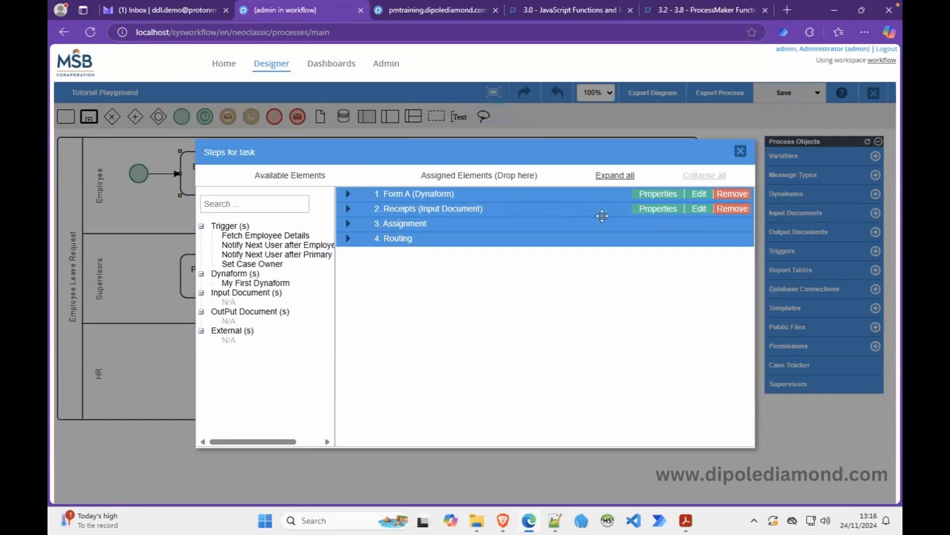
click(348, 208)
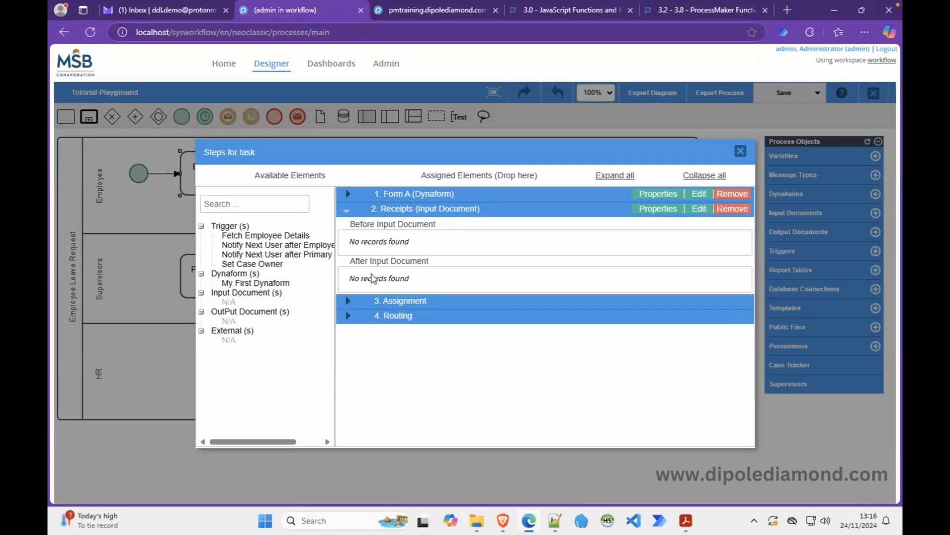
click(657, 210)
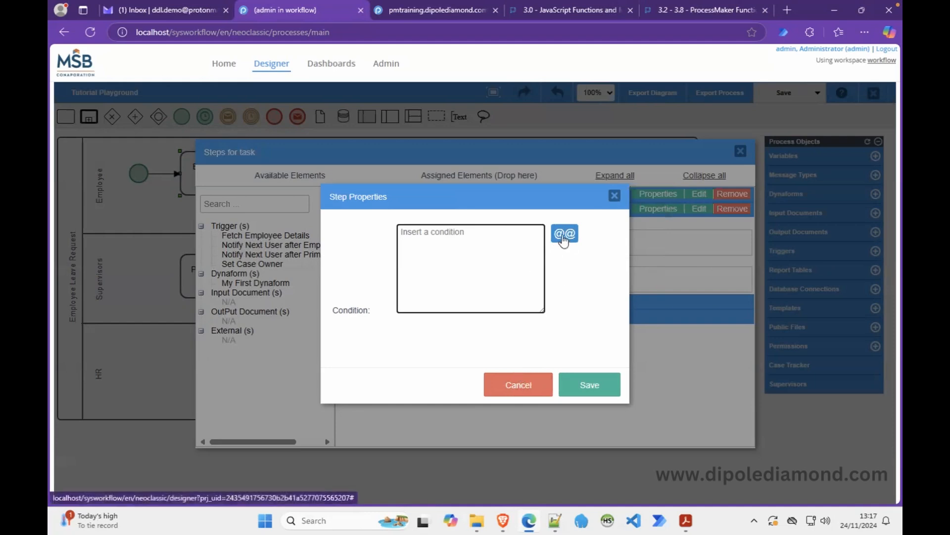
Dismiss the Receipts step properties and its input document definition without changes.
click(514, 394)
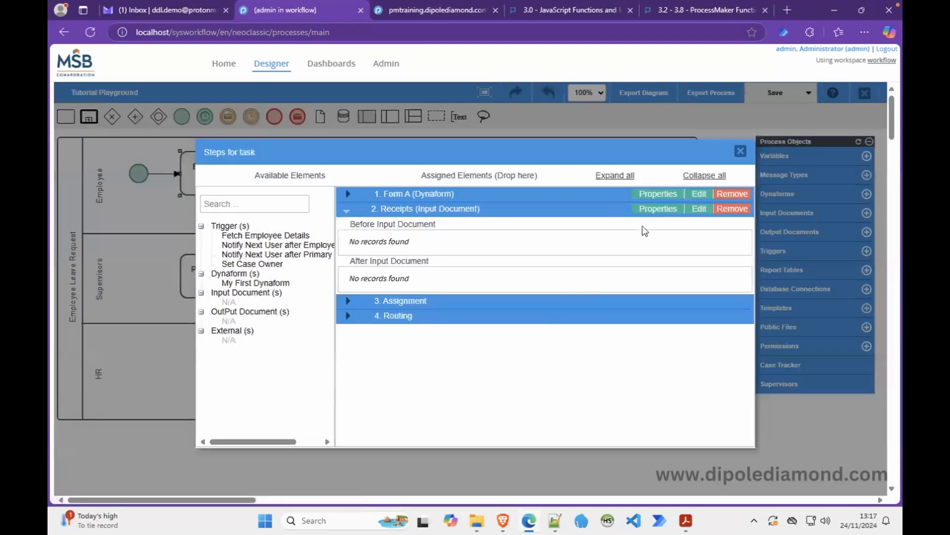
click(661, 209)
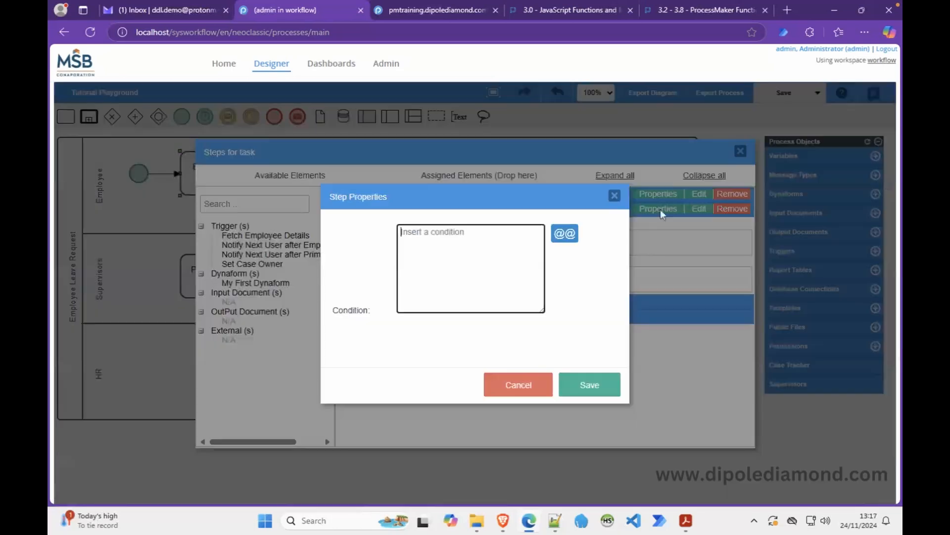
click(613, 194)
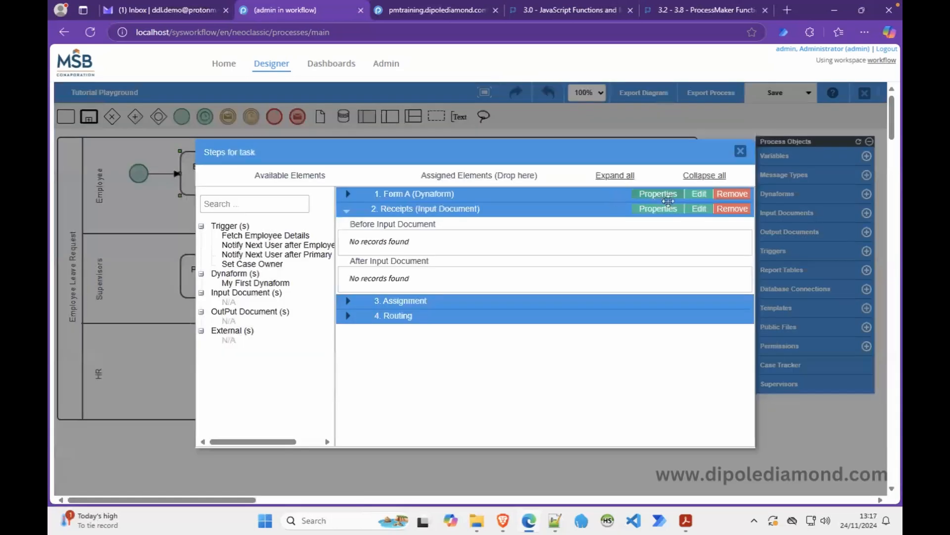
click(699, 208)
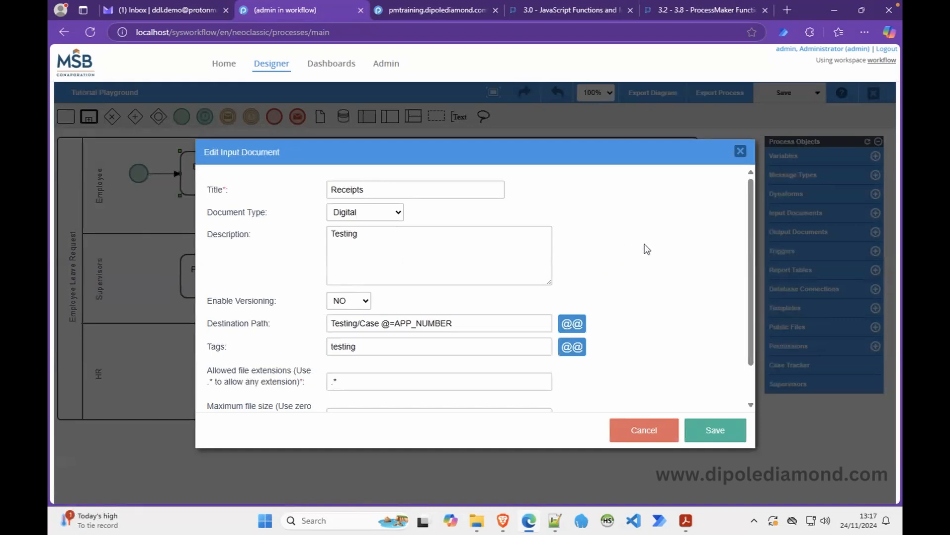
drag(751, 279, 746, 351)
click(662, 430)
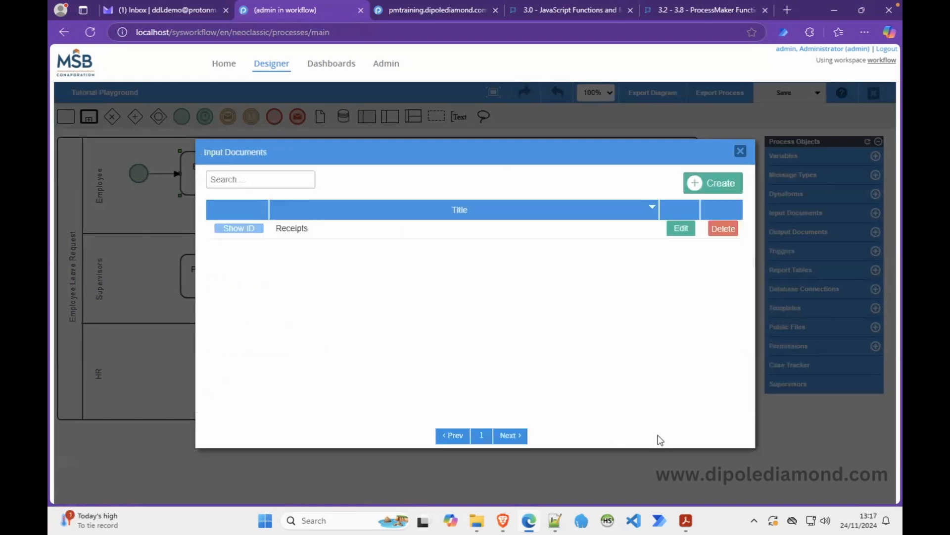
Close the Steps dialog and review the initiating task's Assignment Rules without changes.
click(740, 152)
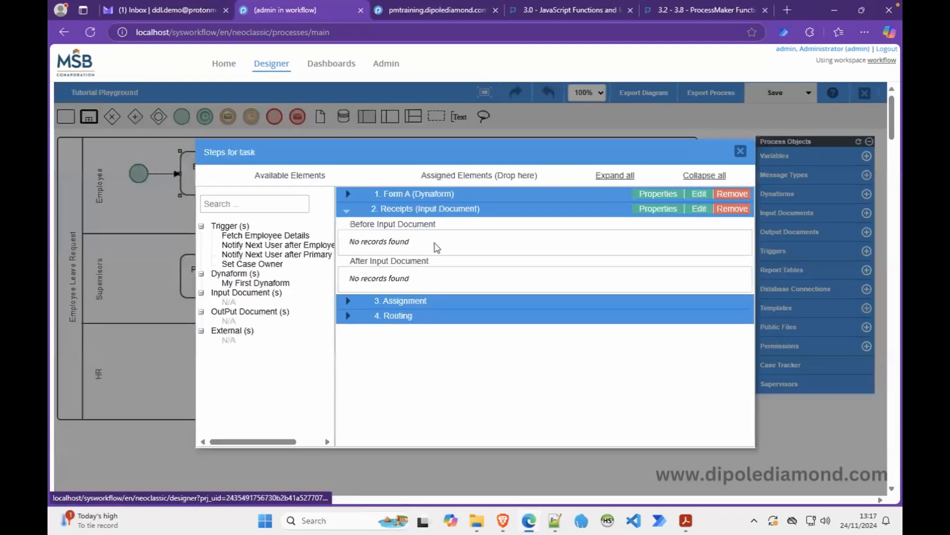
click(744, 154)
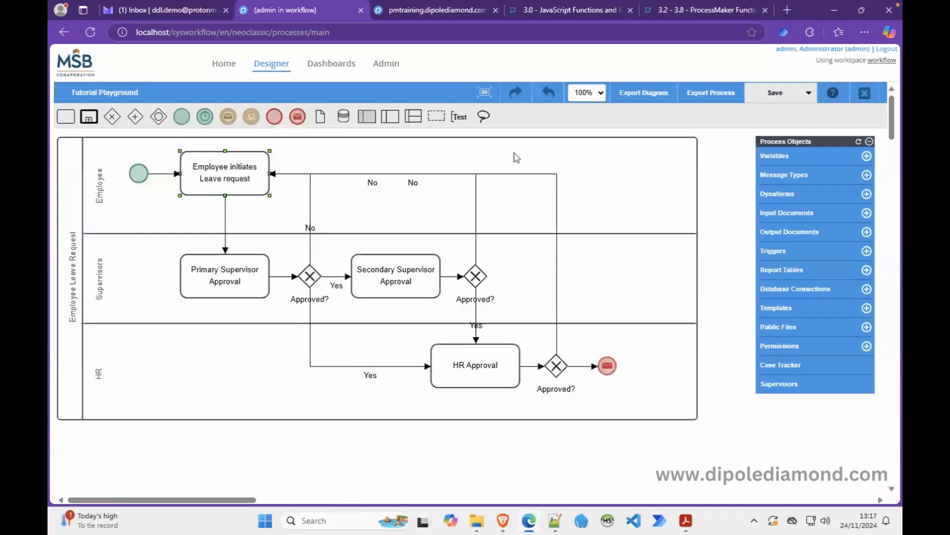
right_click(212, 186)
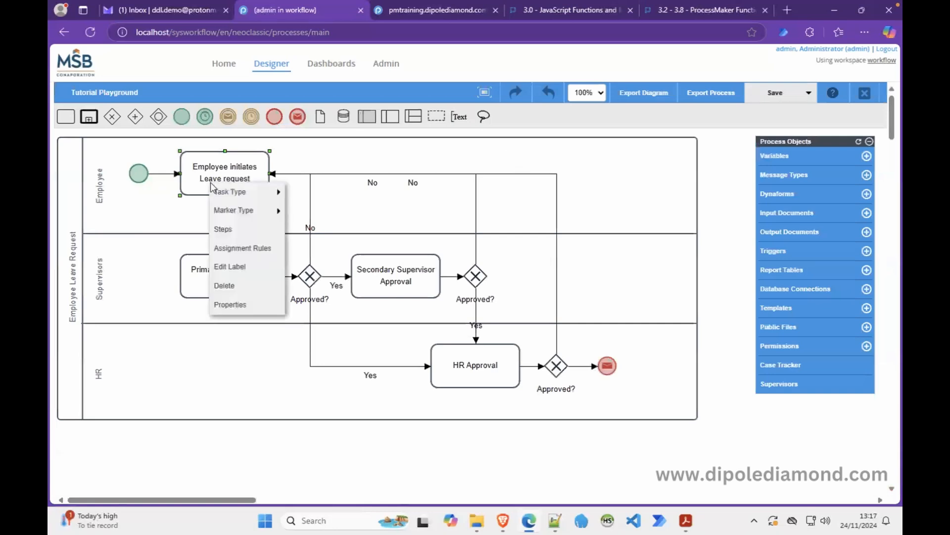
click(265, 251)
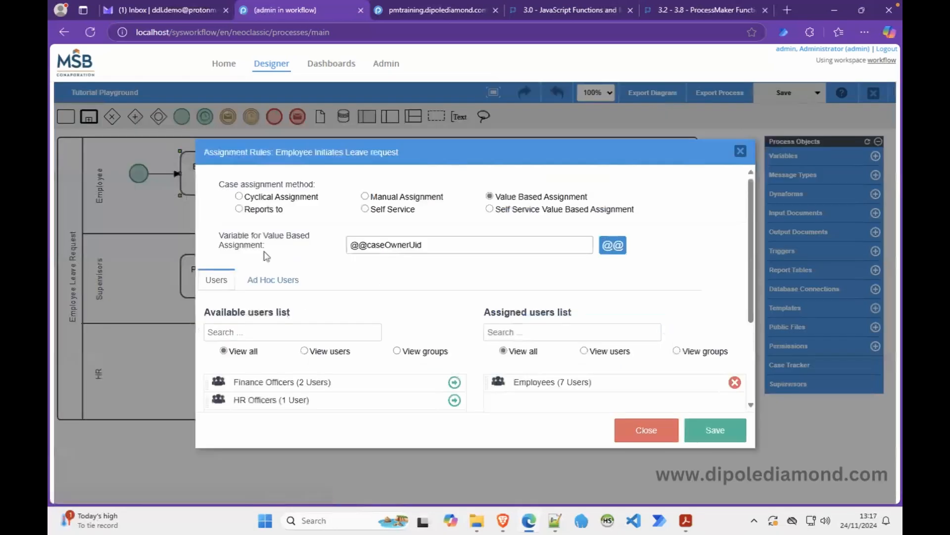
click(676, 432)
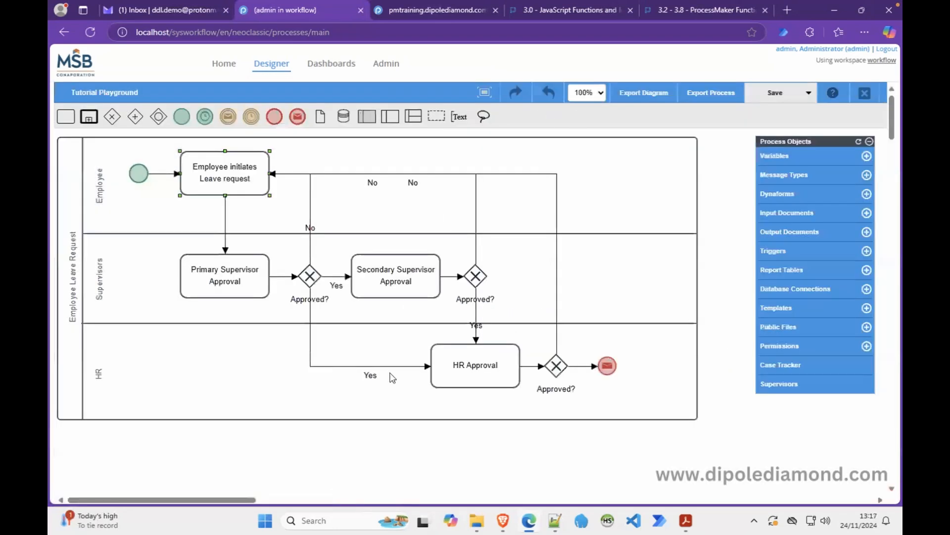
In Brave, log the employee out and log back in with their username and password.
click(508, 524)
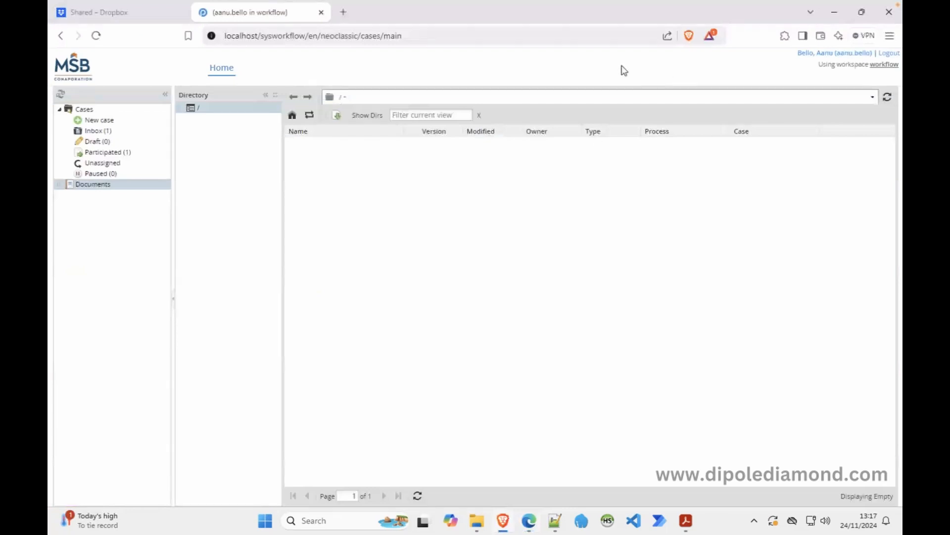
click(885, 54)
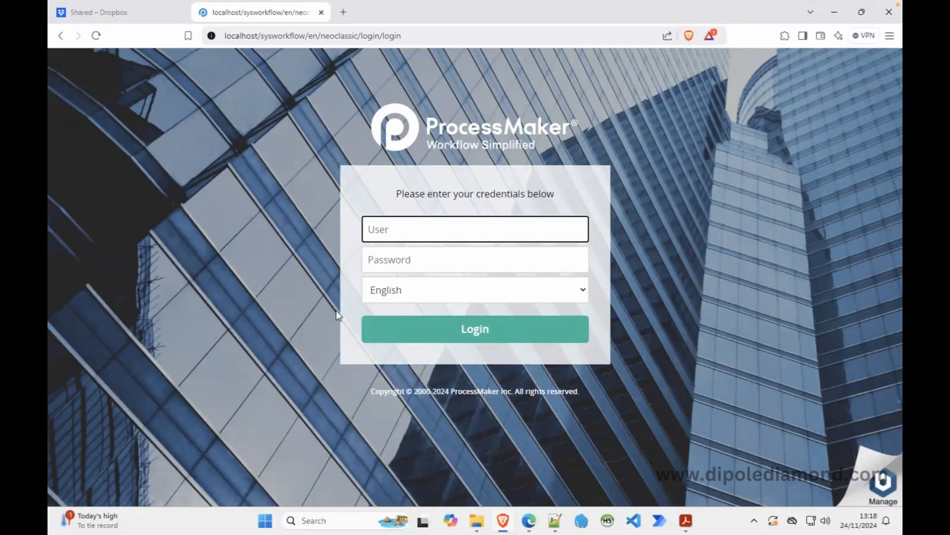
key(Tab)
text(••••••)
key(Return)
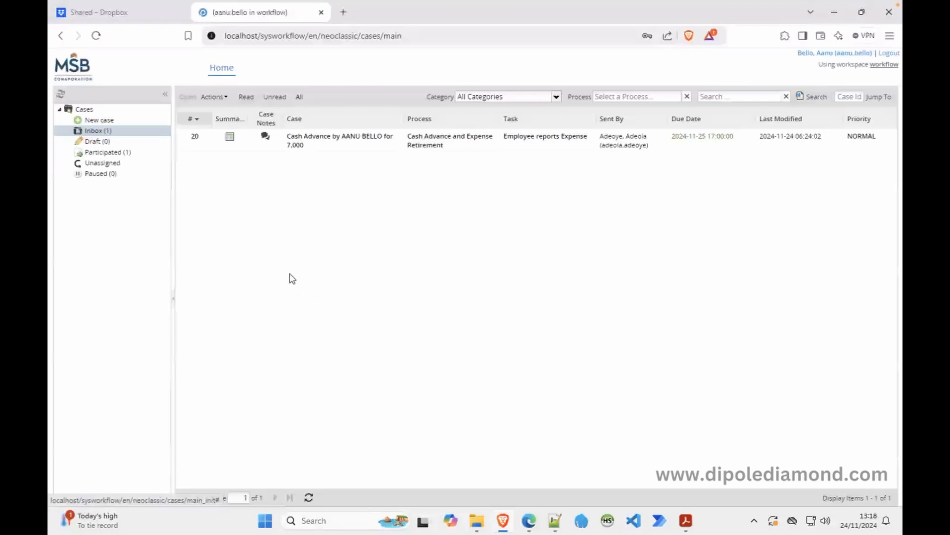
Start a Tutorial Playground (Employee initiates Leave request) case and pick a supervisor.
click(112, 122)
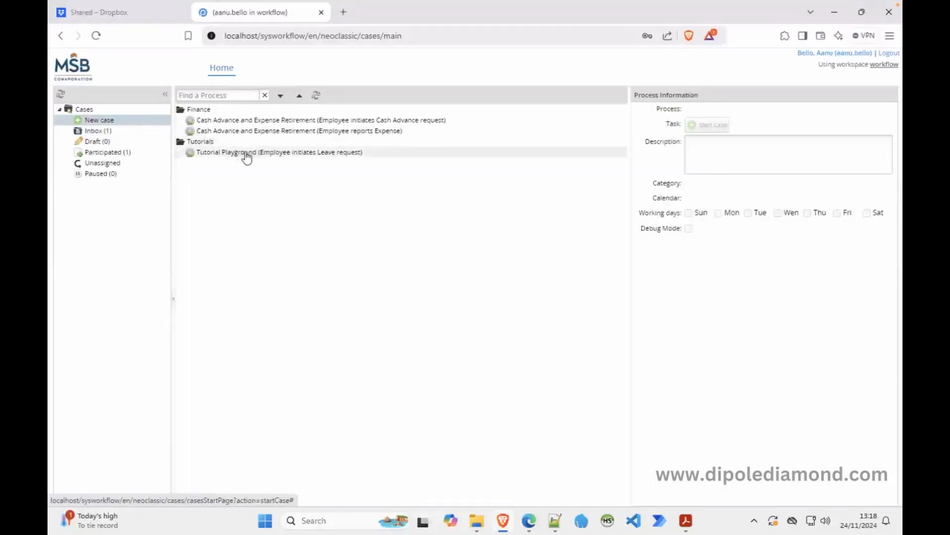
double_click(245, 153)
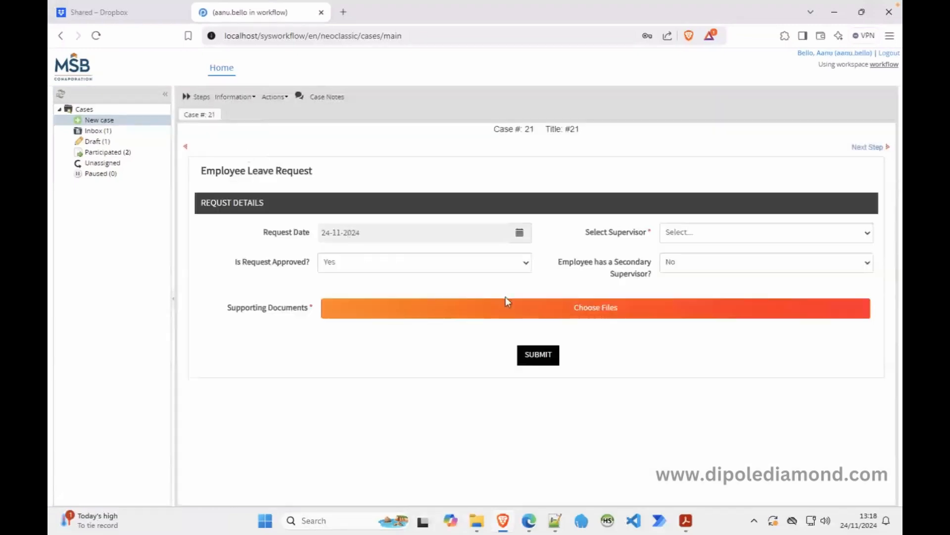
click(693, 241)
click(681, 263)
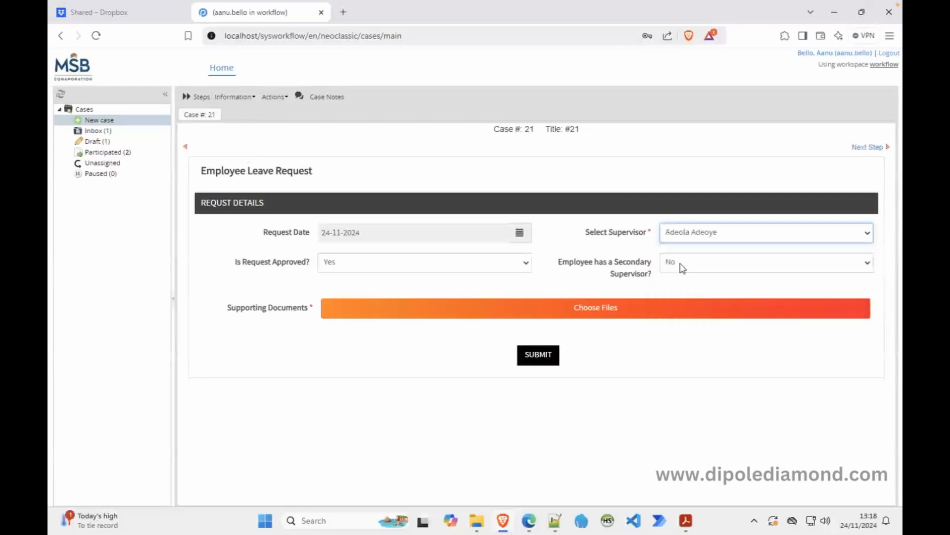
click(699, 234)
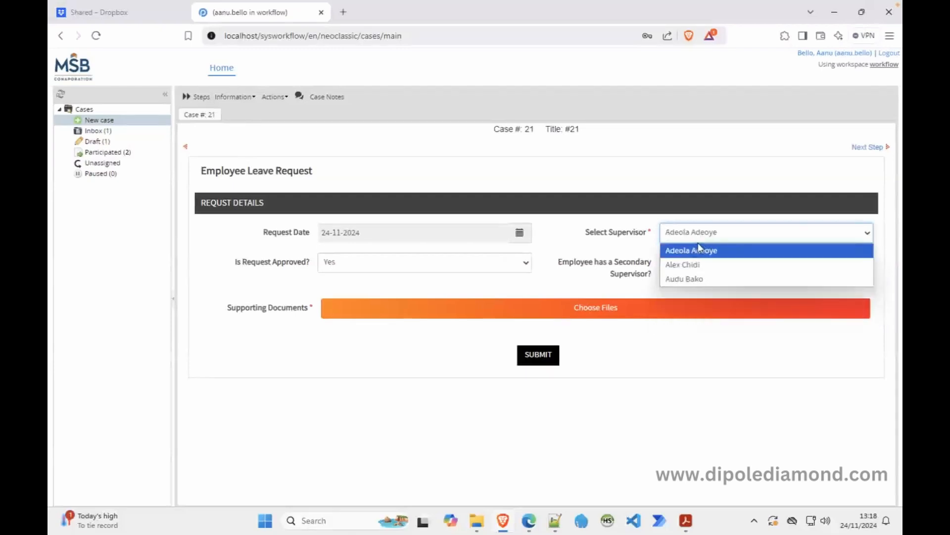
click(695, 251)
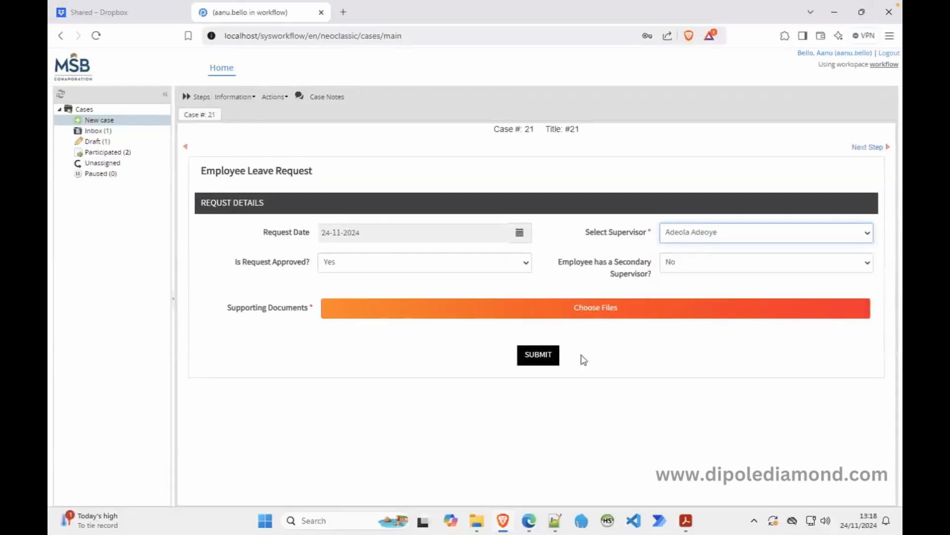
Upload report_summary.pdf from Desktop > training-resources > docs as the supporting document.
click(574, 306)
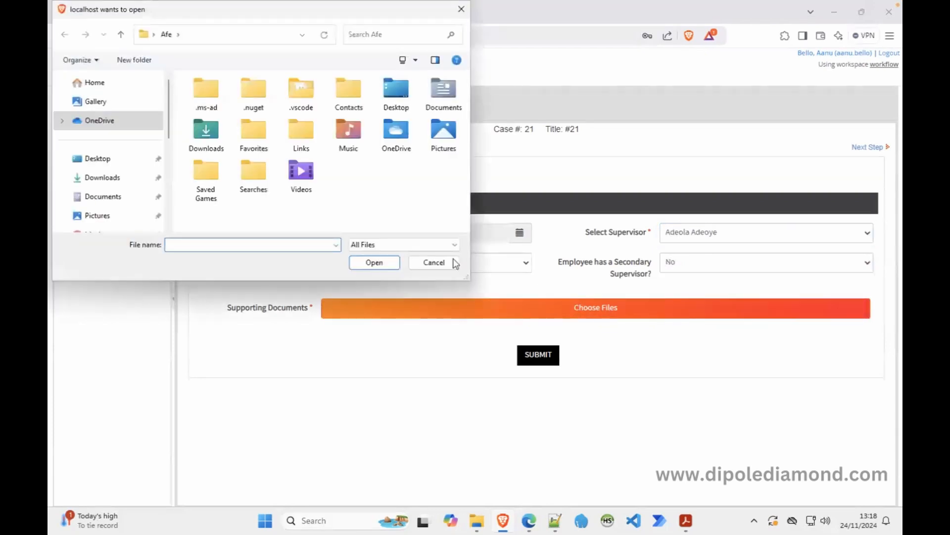
double_click(450, 140)
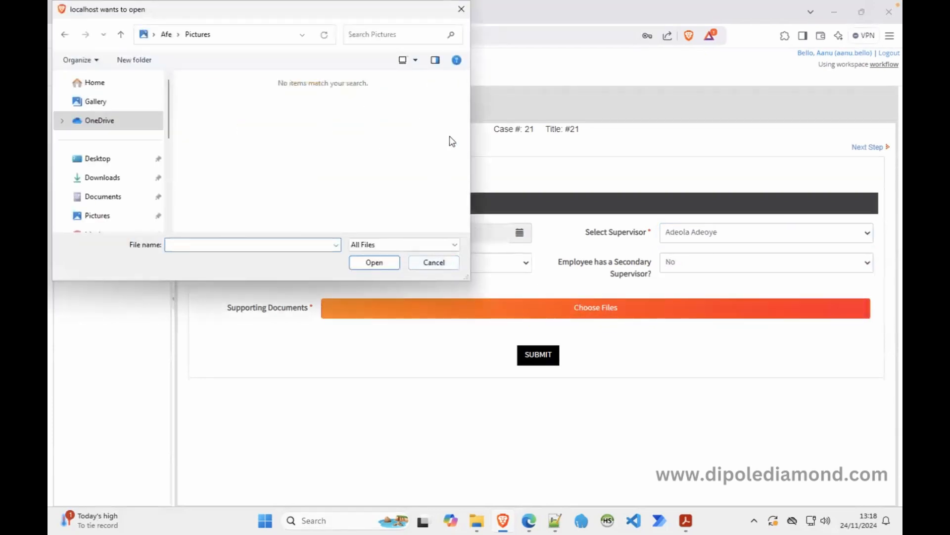
click(120, 34)
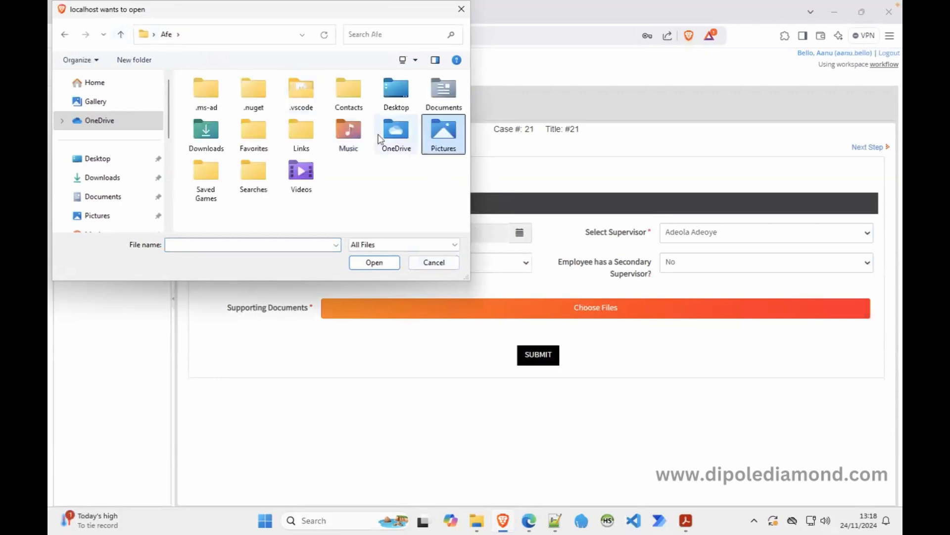
double_click(450, 108)
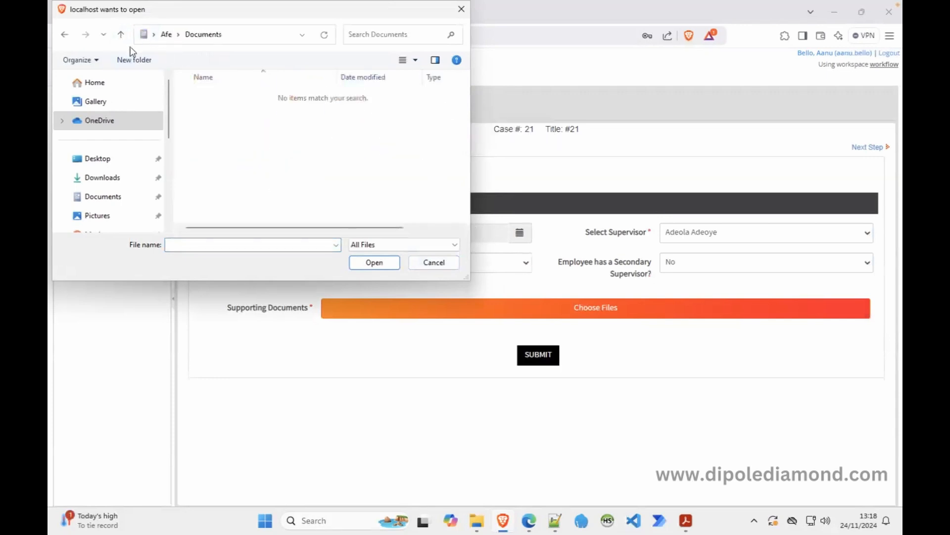
click(121, 35)
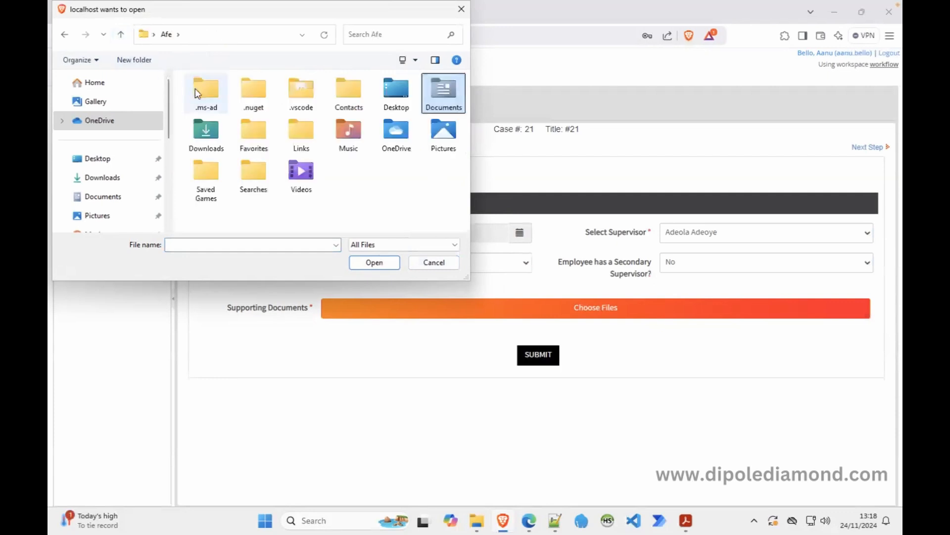
click(118, 160)
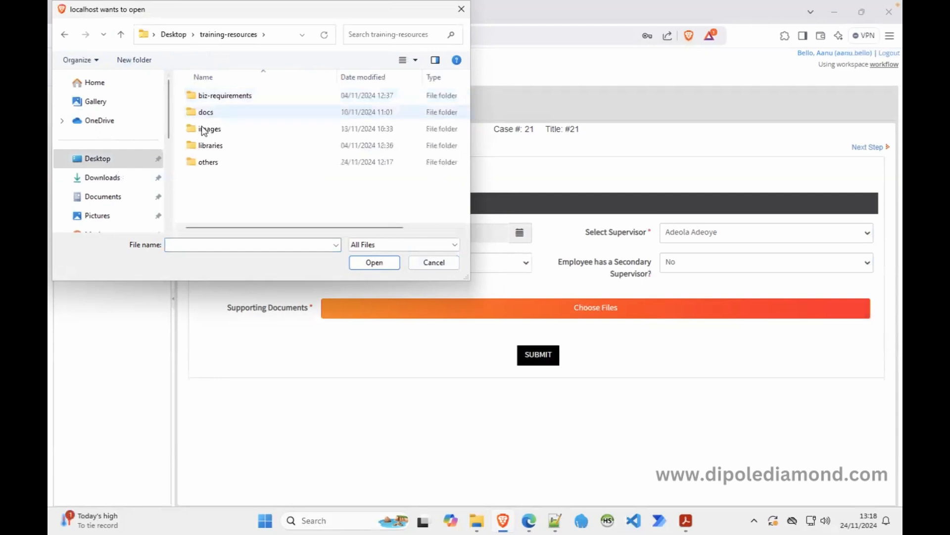
double_click(208, 162)
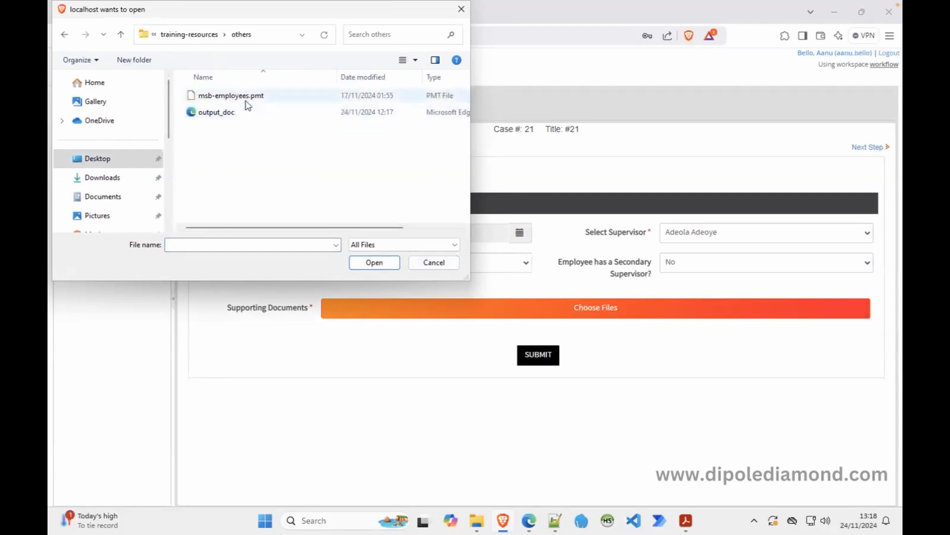
click(121, 34)
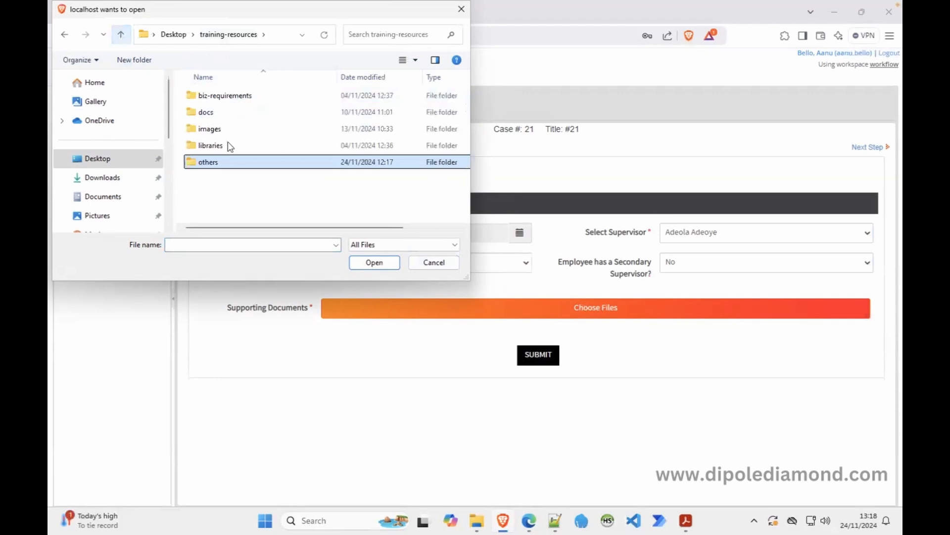
double_click(206, 113)
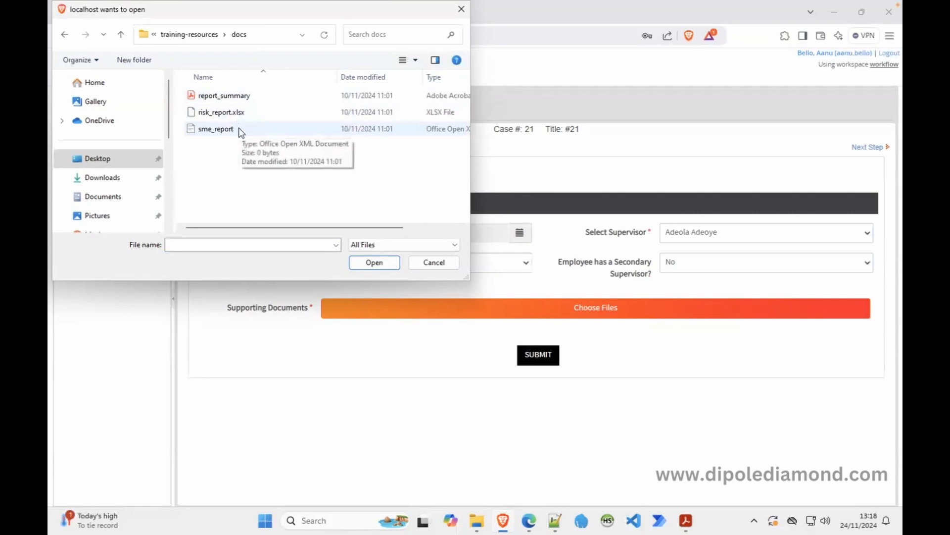
click(241, 98)
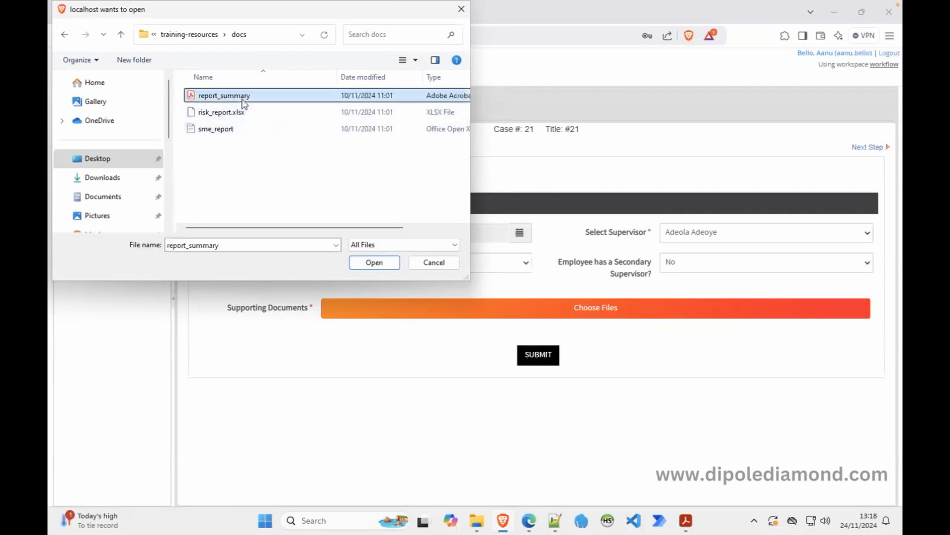
click(380, 264)
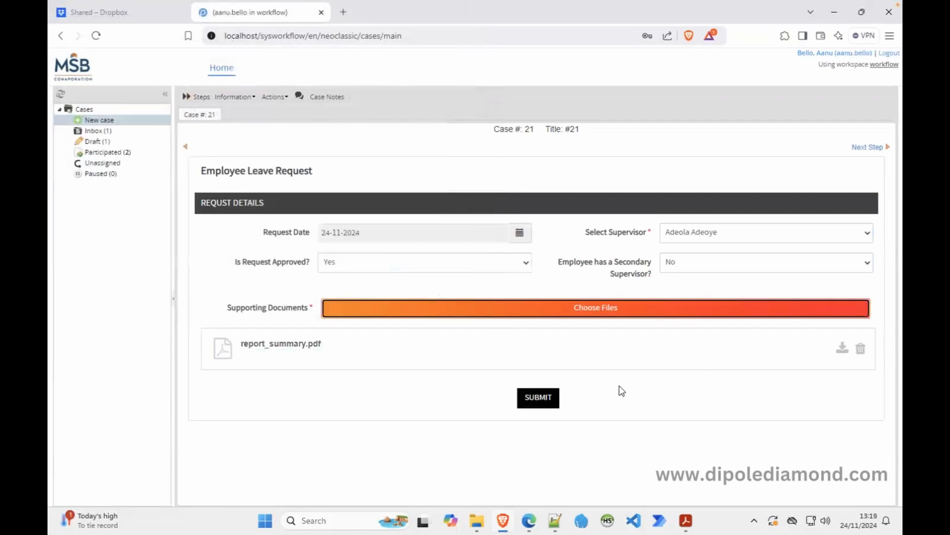
Submit case #21's Employee Leave Request form.
click(531, 400)
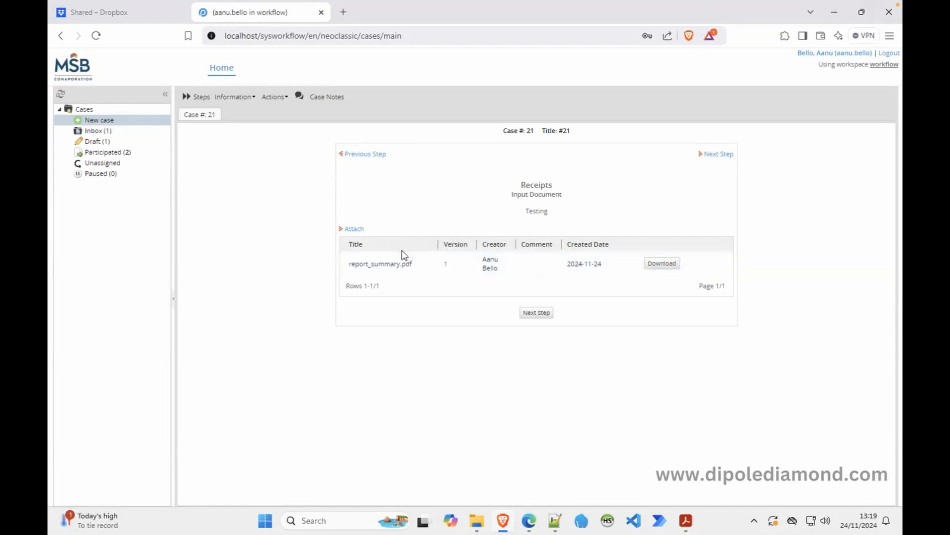
Attach risk_report.xlsx as another document in the Receipts step.
click(354, 229)
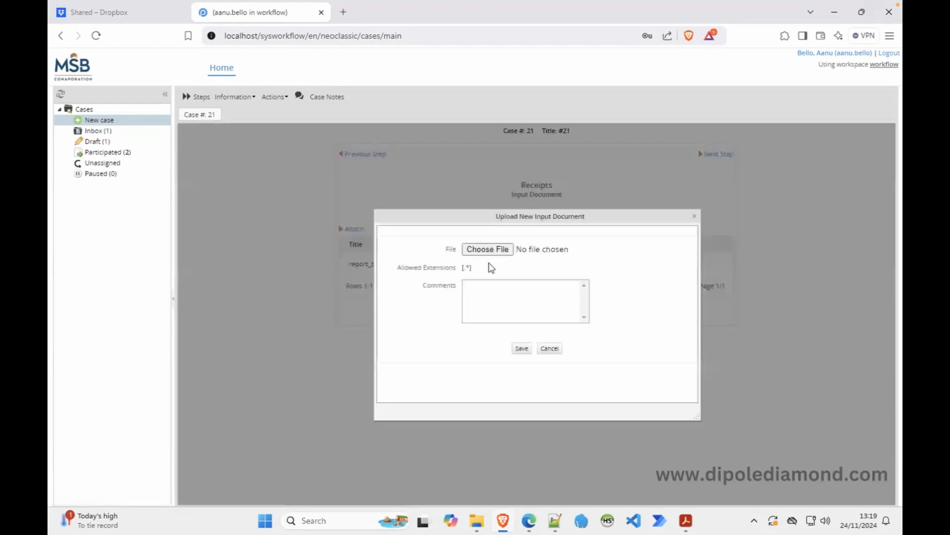
click(483, 290)
click(509, 254)
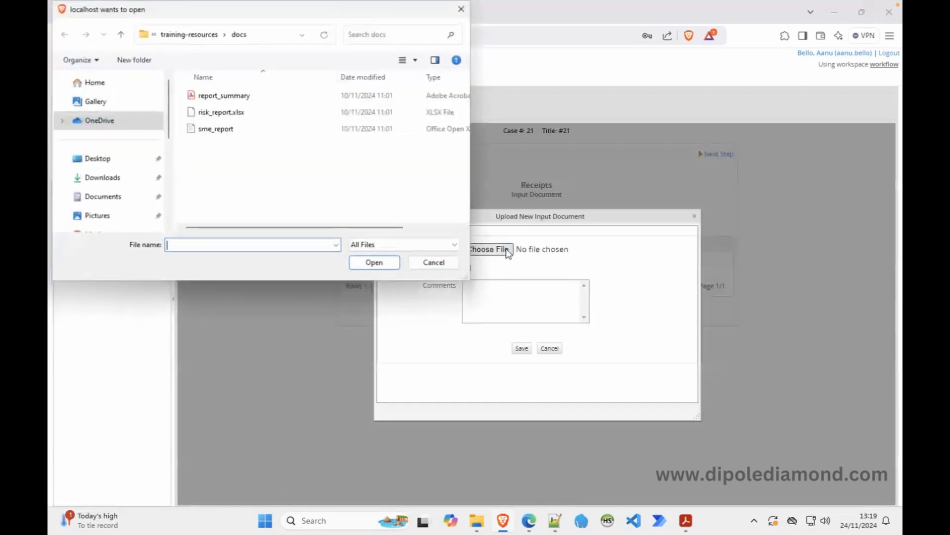
click(226, 113)
click(369, 261)
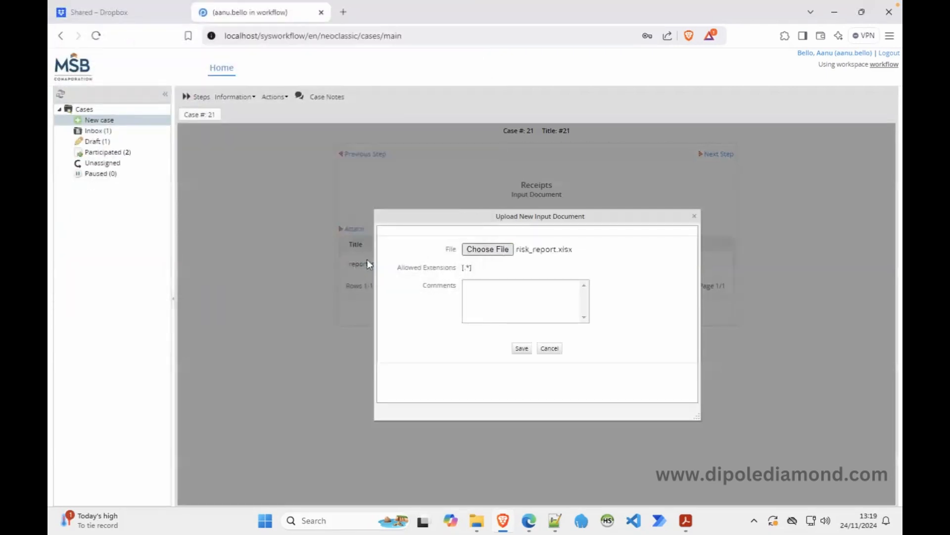
Give the attachment the comment 'Receipt from ABC Cement Plc' and save it.
click(533, 313)
text(Expenses from )
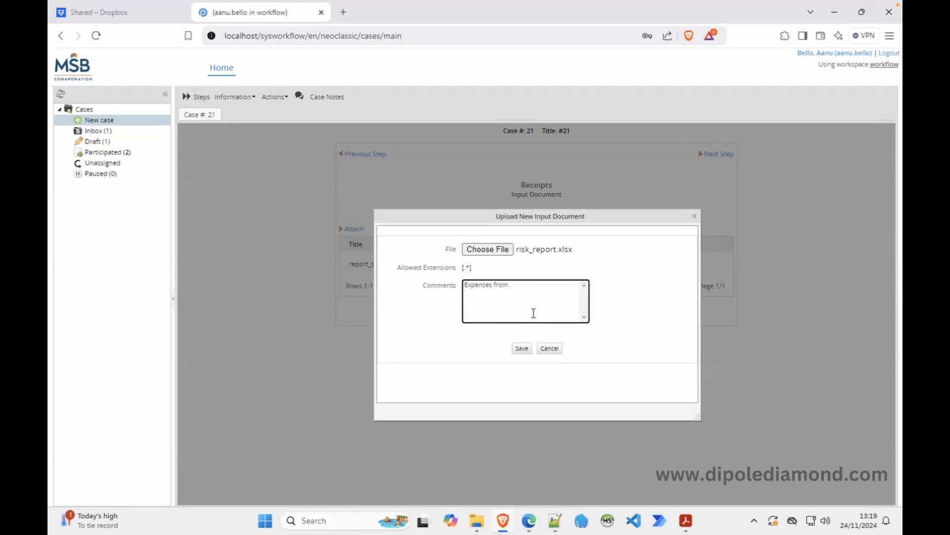
text(ABC Co)
key(BackSpace)
double_click(476, 284)
text(Receipt from ABC Cement Plc)
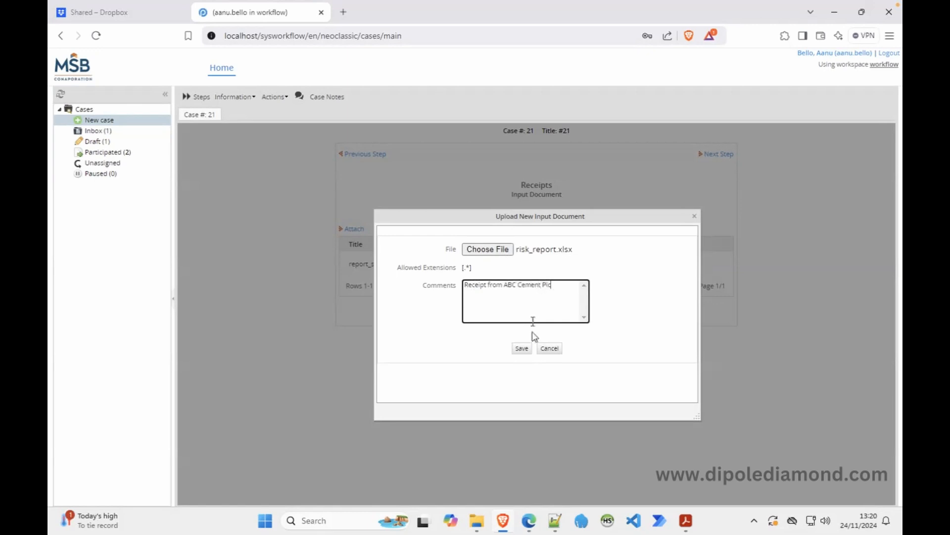
click(522, 349)
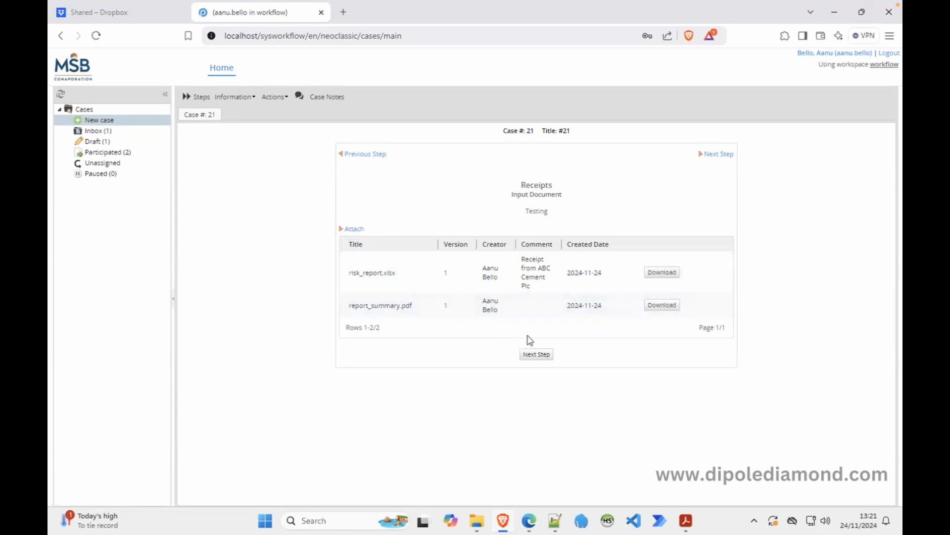
Advance case #21 past Next Step and continue it to Primary Supervisor Approval.
click(539, 354)
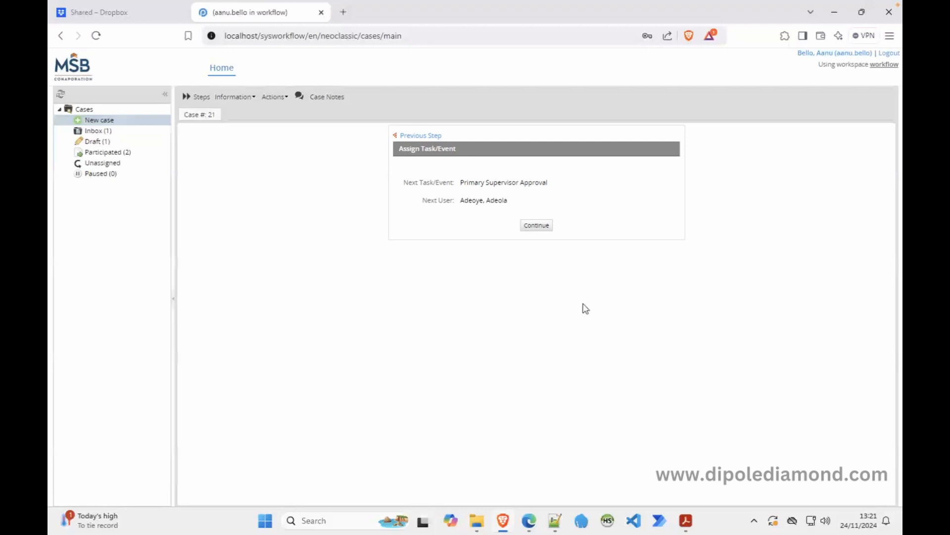
click(538, 227)
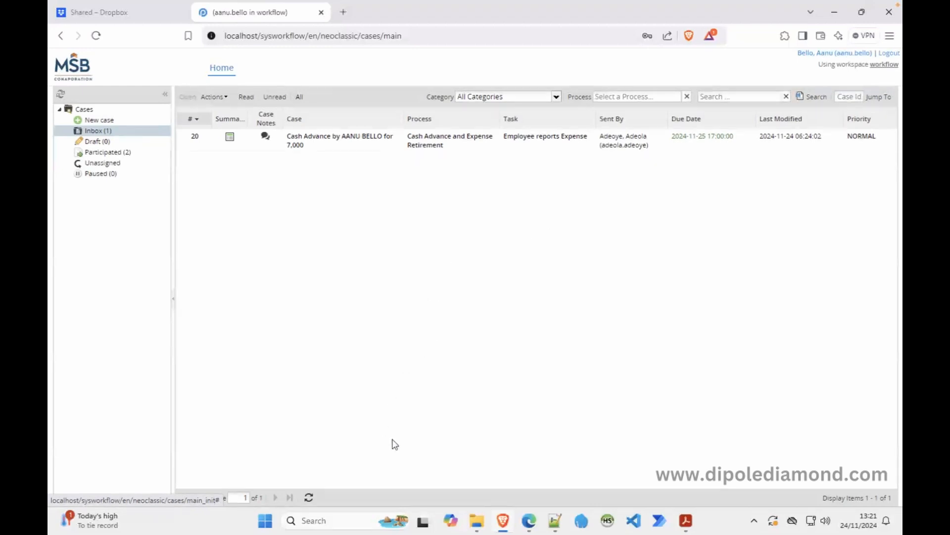
In the administrator's browser, go to Home and open the Documents browser.
click(529, 520)
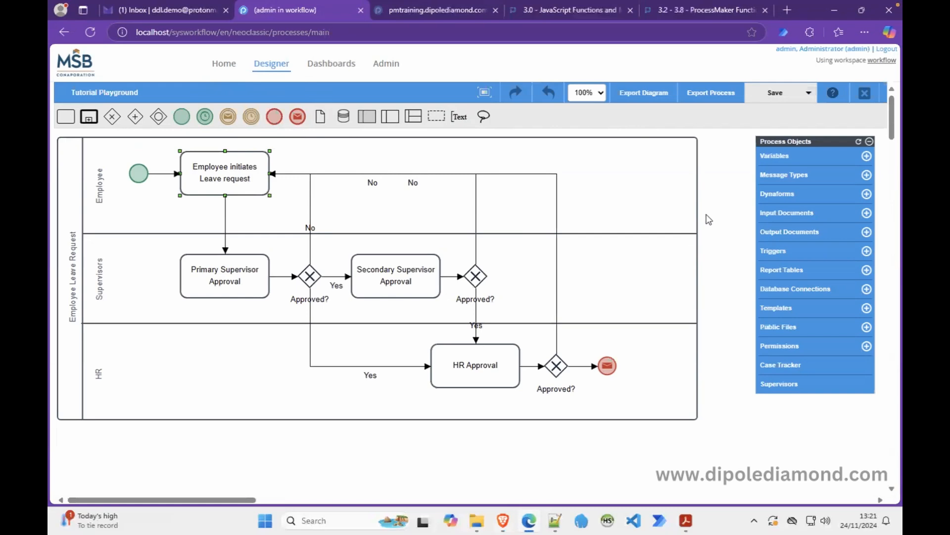
click(228, 65)
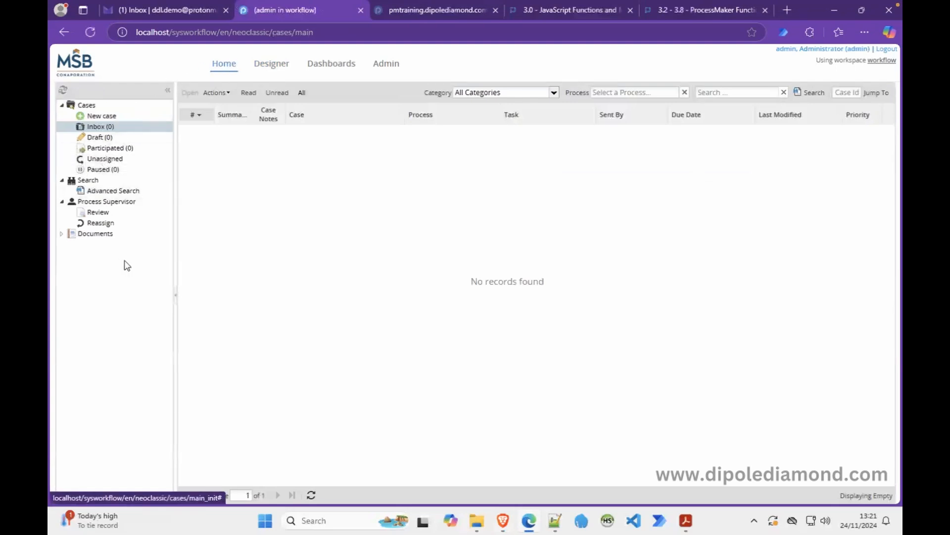
click(83, 239)
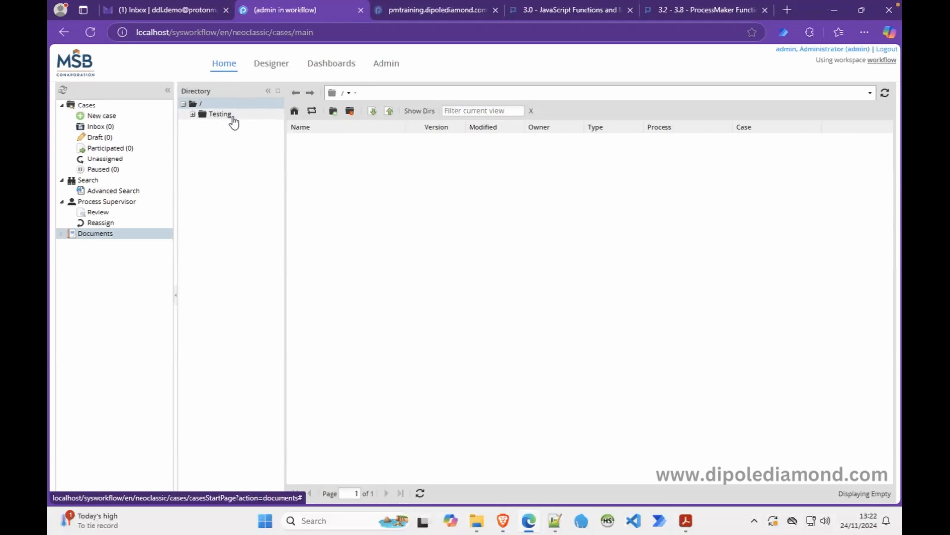
Open the Designer in a new tab and open the Tutorial Playground process.
right_click(279, 65)
click(317, 73)
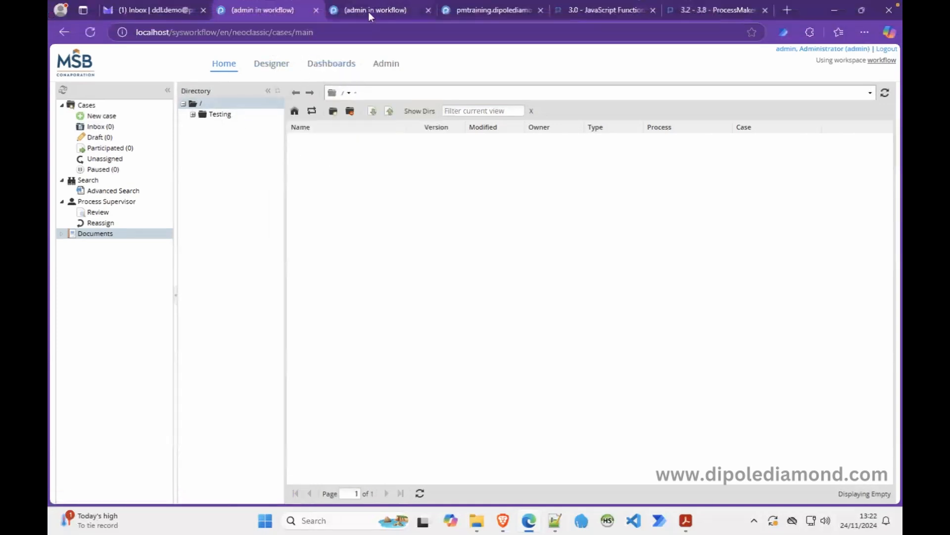
click(371, 8)
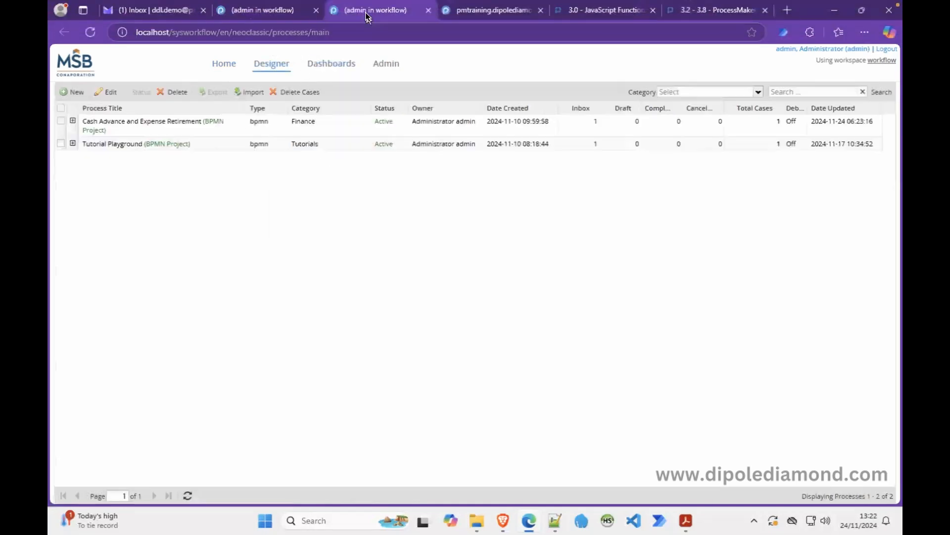
double_click(141, 144)
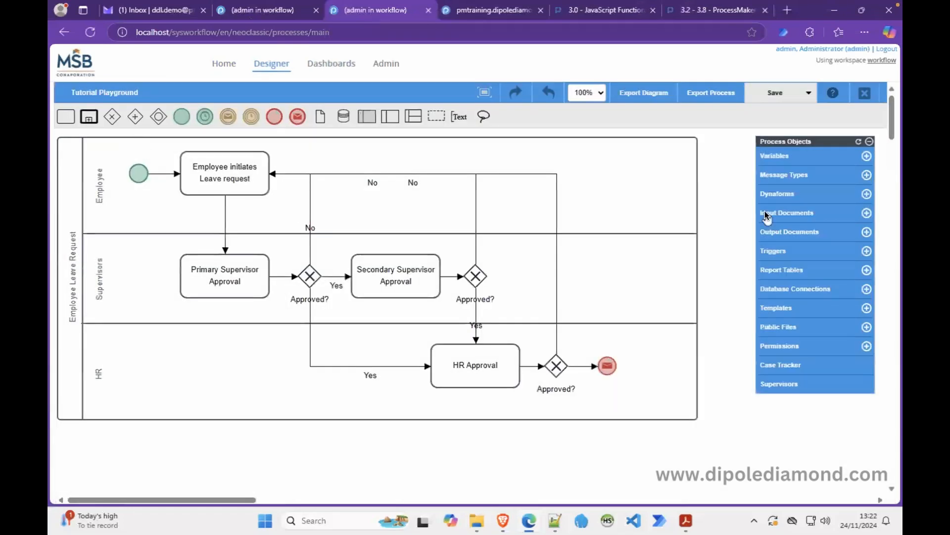
Change the Receipts input document's title to SupportingDocs and save it.
click(773, 212)
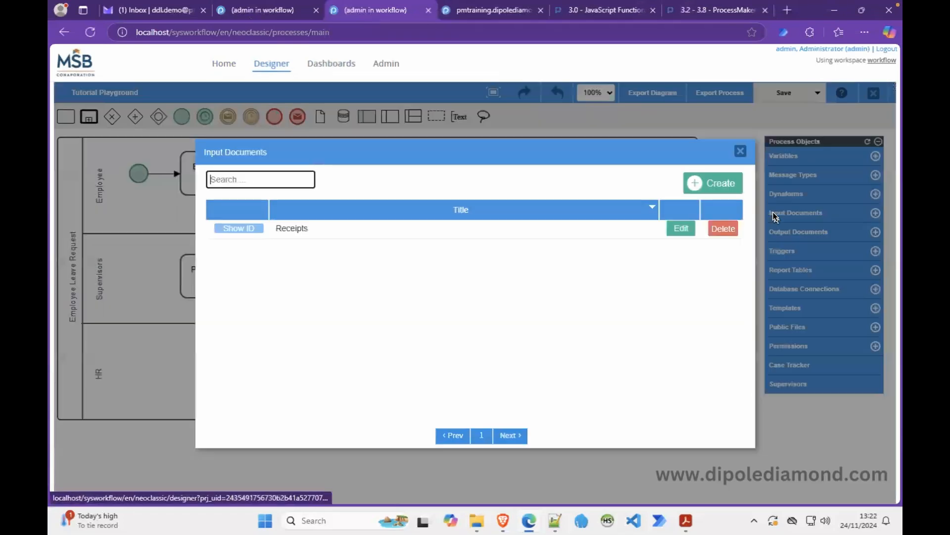
click(682, 232)
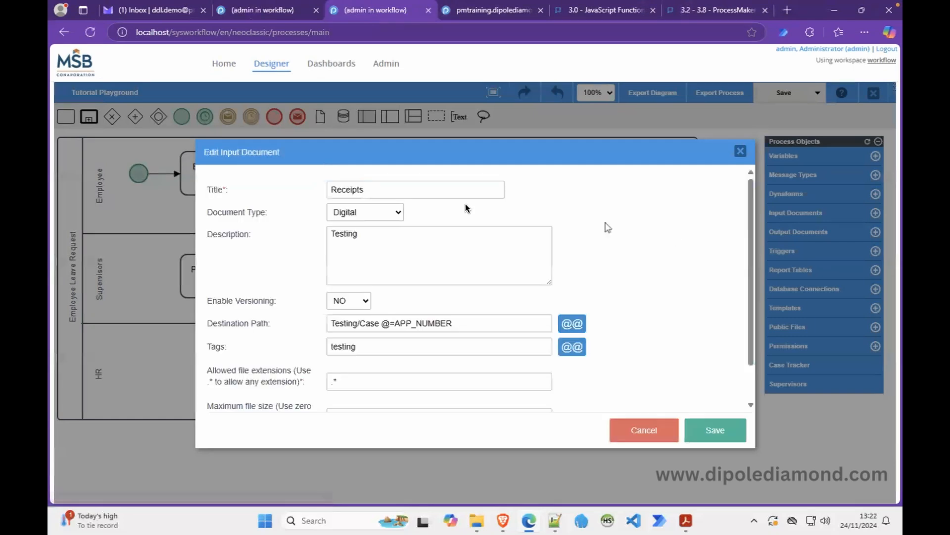
double_click(349, 190)
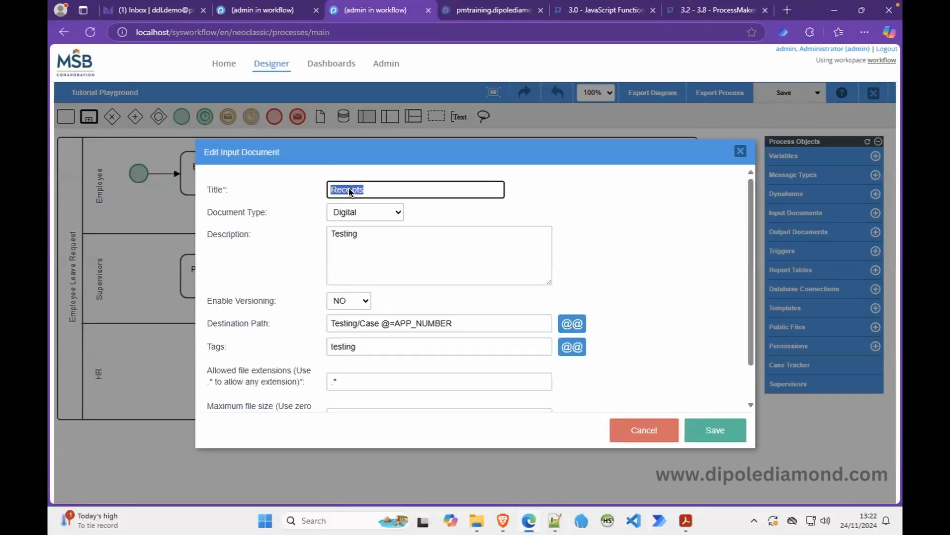
text(SupportingDocs)
click(714, 430)
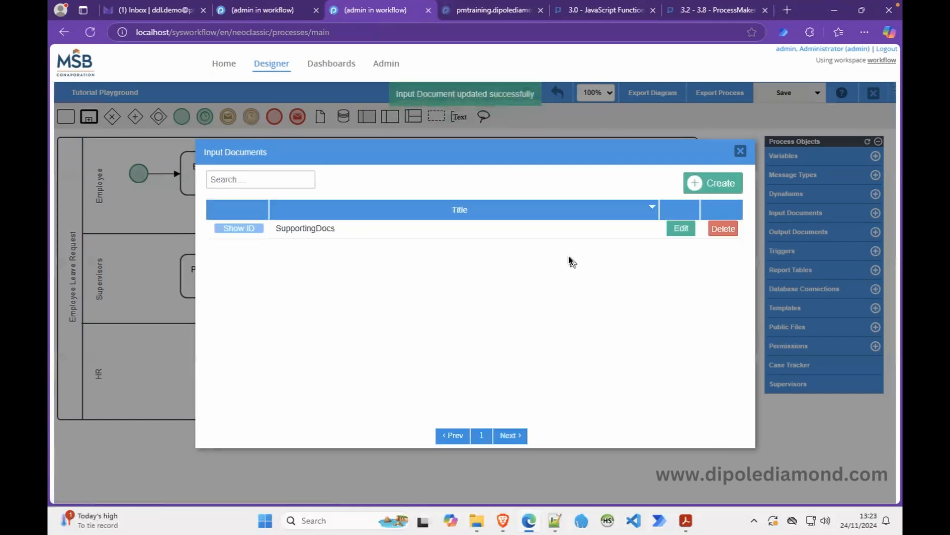
Back in Documents, open Testing > Case 21 to list report_summary.pdf and risk_report.xlsx.
click(297, 12)
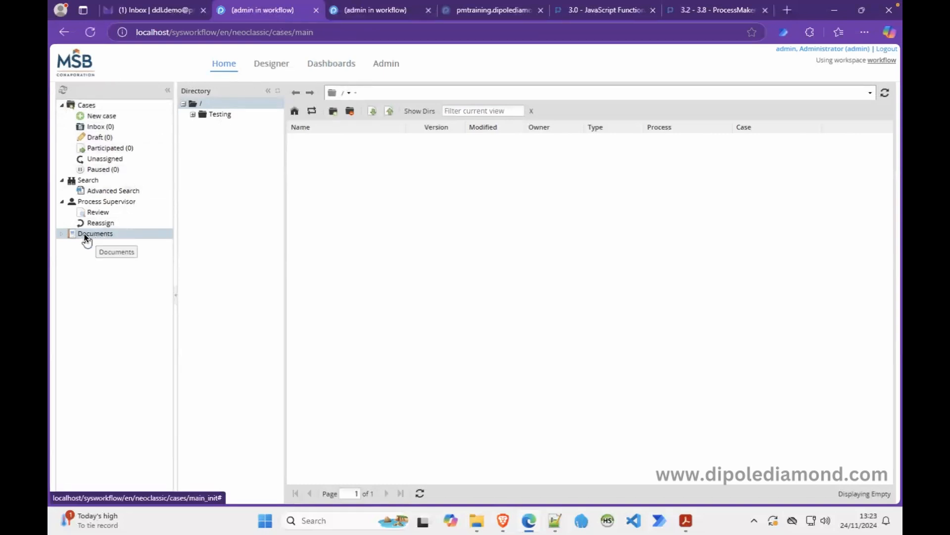
click(213, 114)
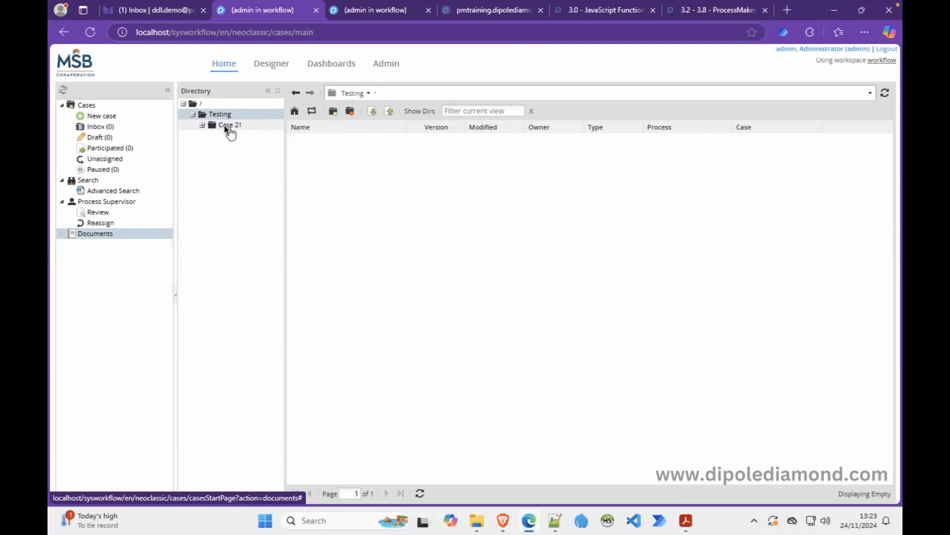
click(202, 126)
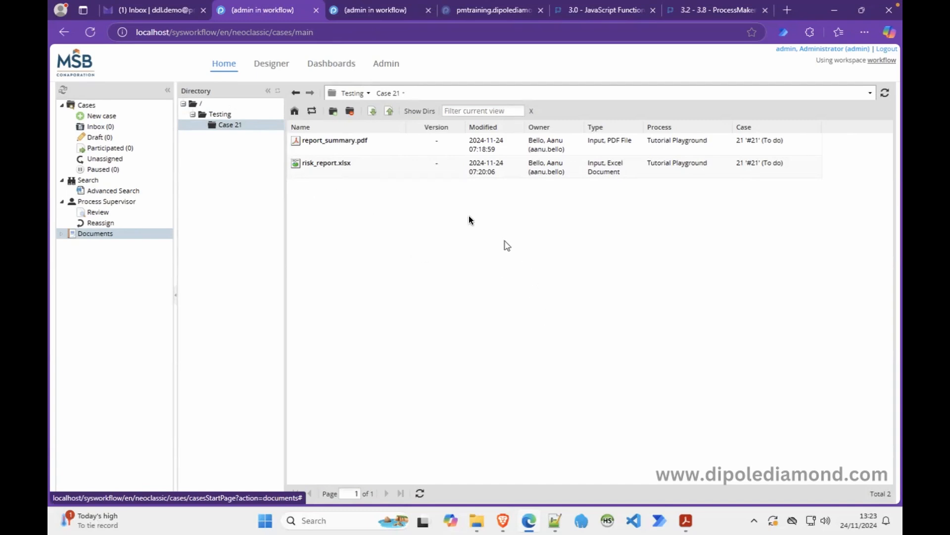
Open the Admin roles list, then refresh the operator user's case inbox in the other window.
click(379, 13)
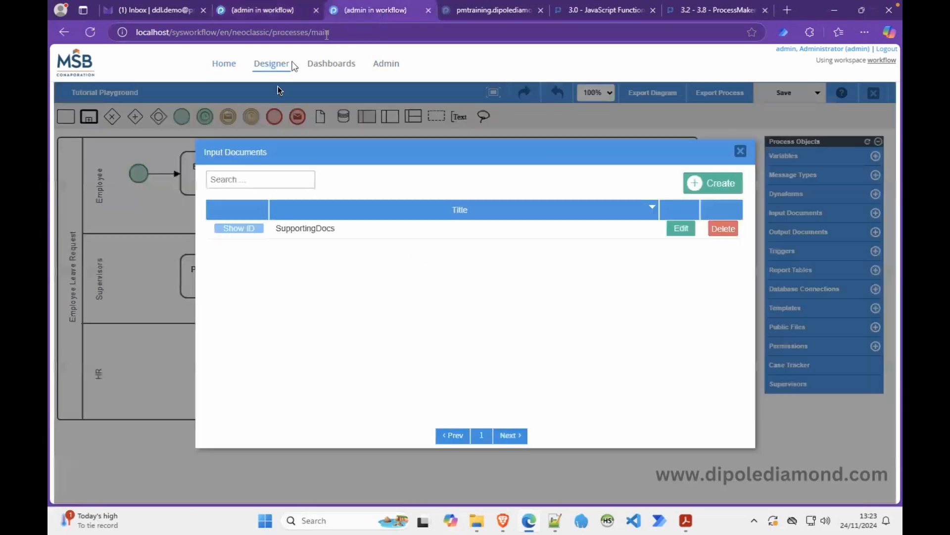
click(387, 65)
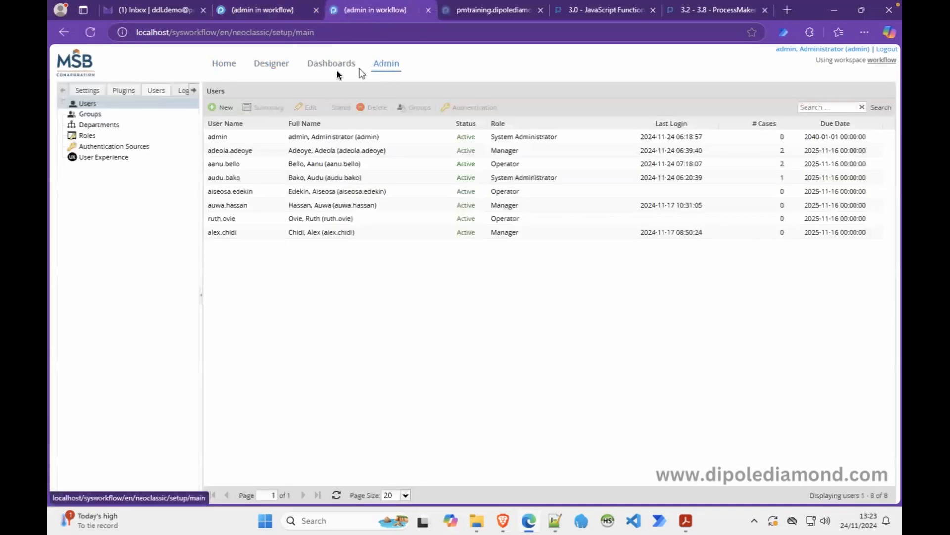
click(130, 135)
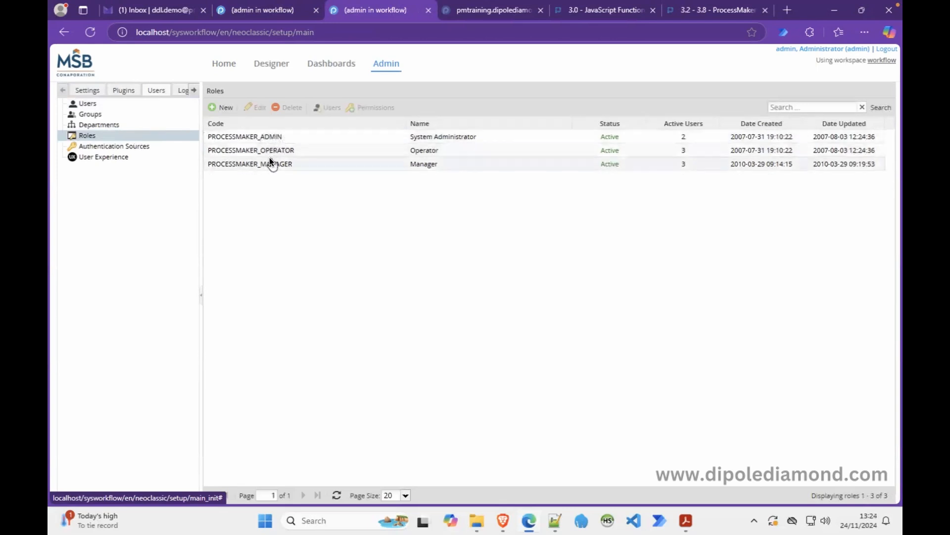
click(503, 520)
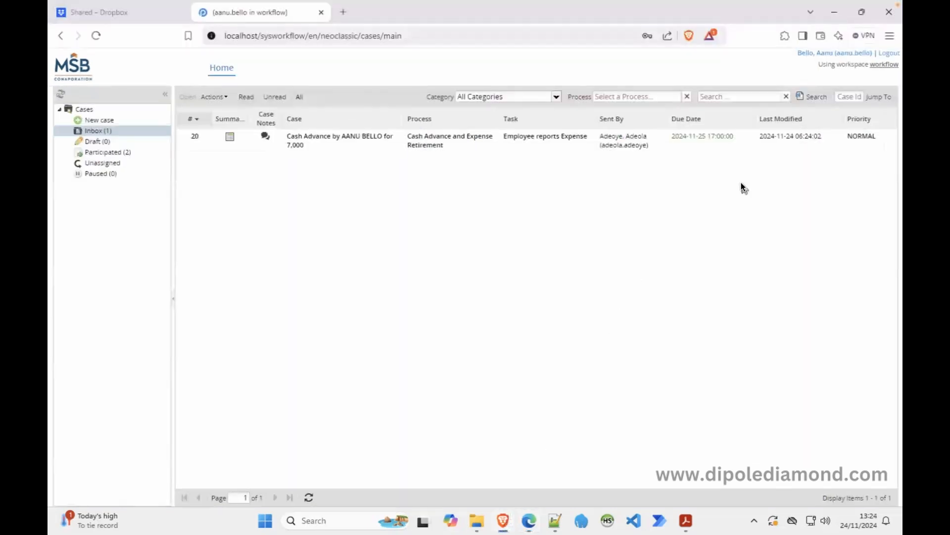
click(812, 97)
Show the assigned users of the PROCESSMAKER_MANAGER role (three users).
click(529, 520)
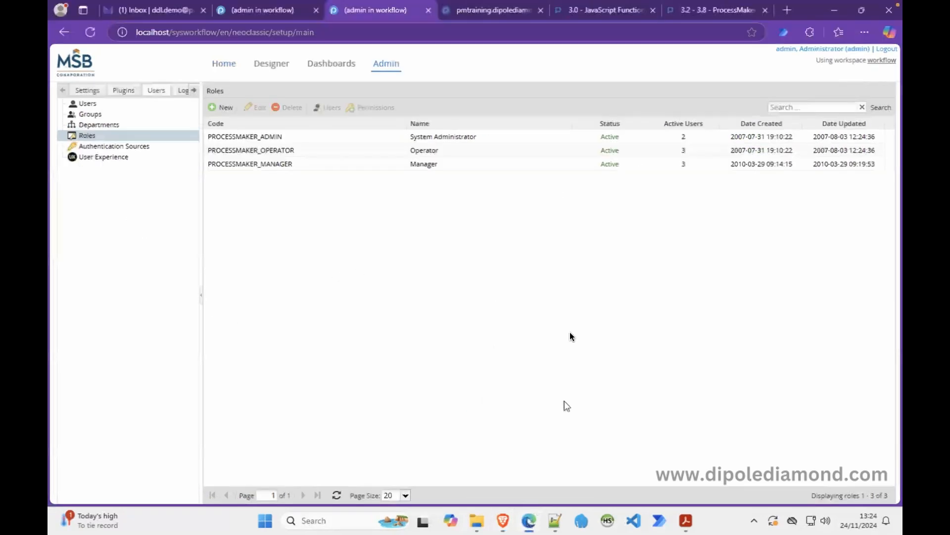
click(285, 165)
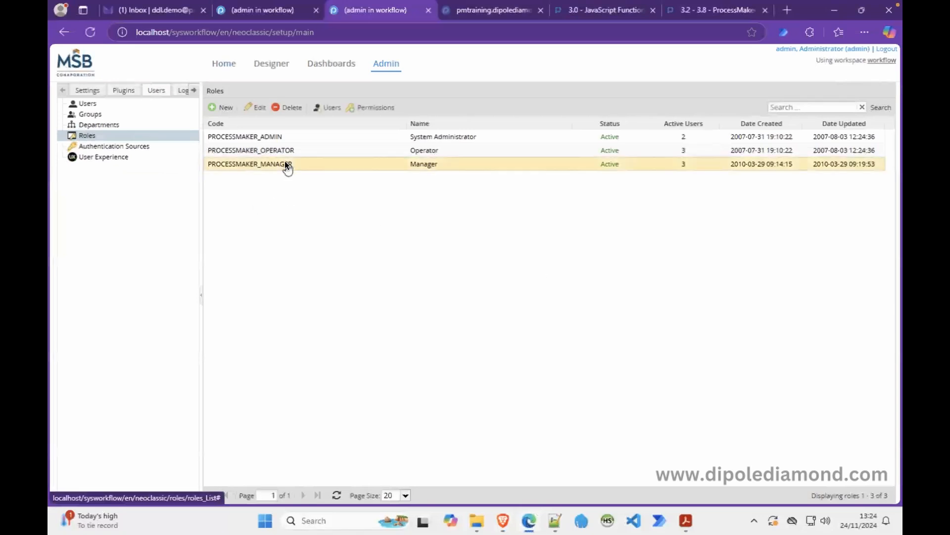
click(325, 106)
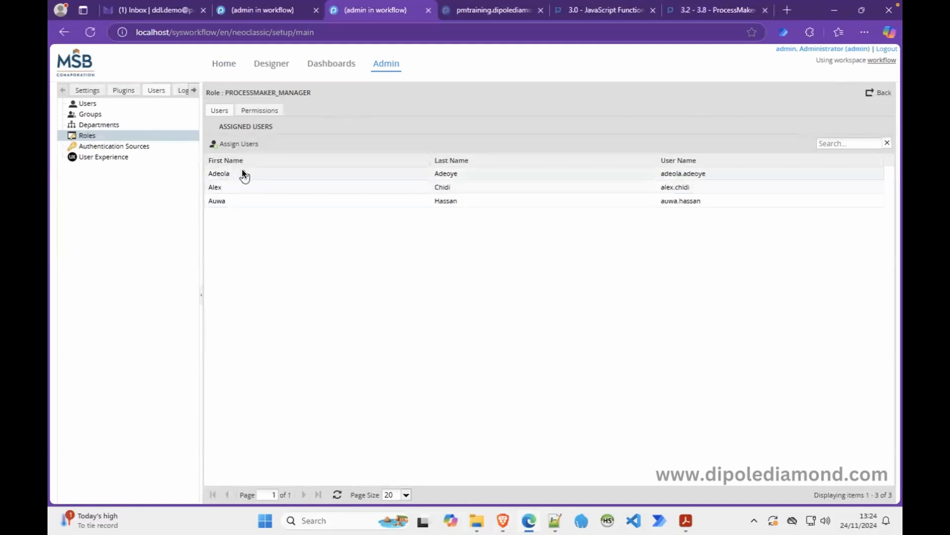
In the other window, log out and sign in with the Manager-role user's username and password.
click(503, 520)
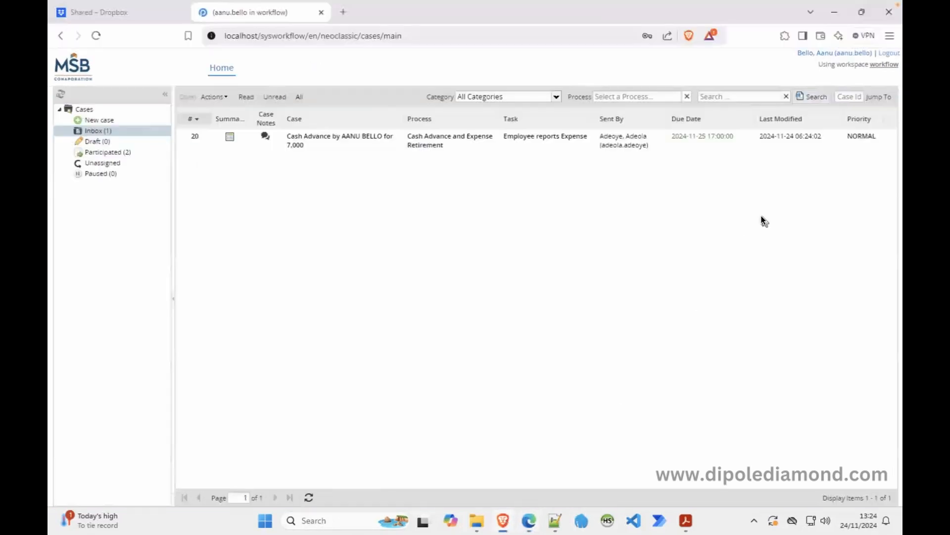
click(890, 53)
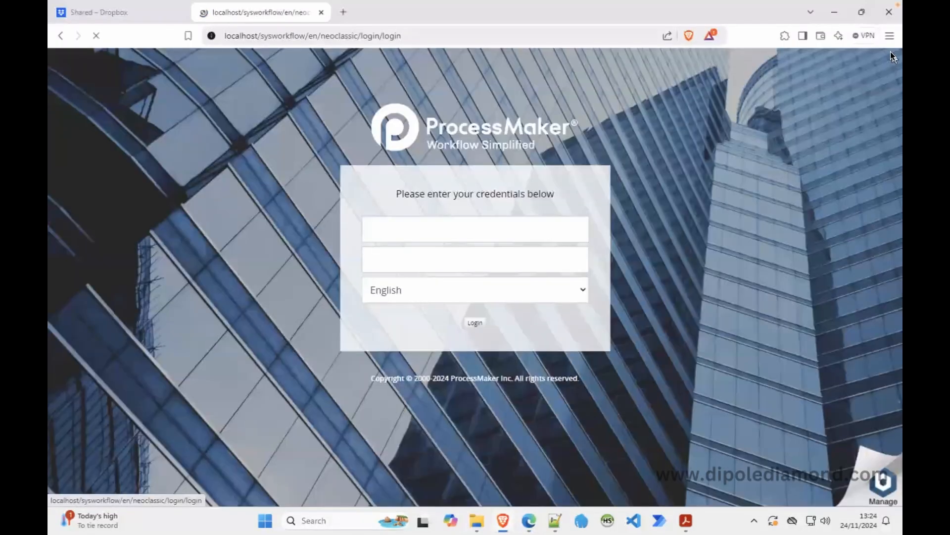
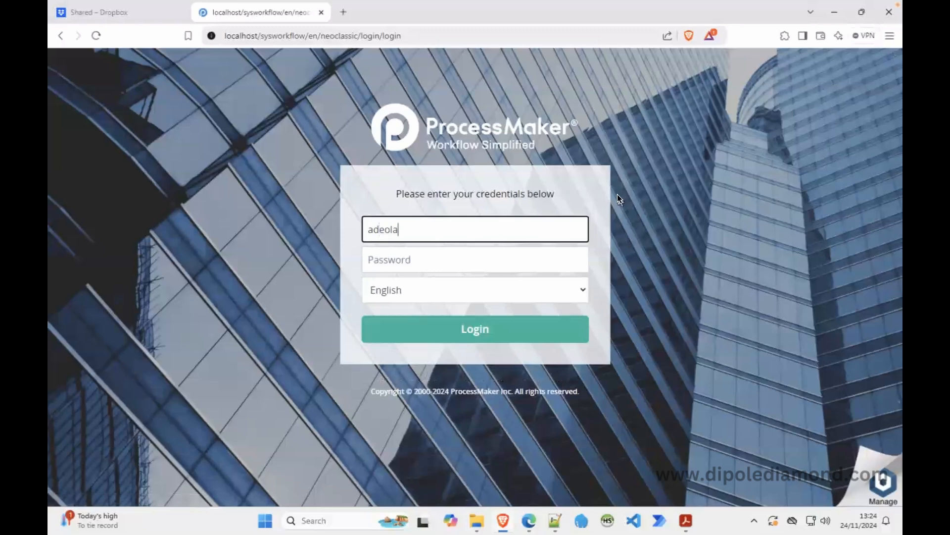
key(Tab)
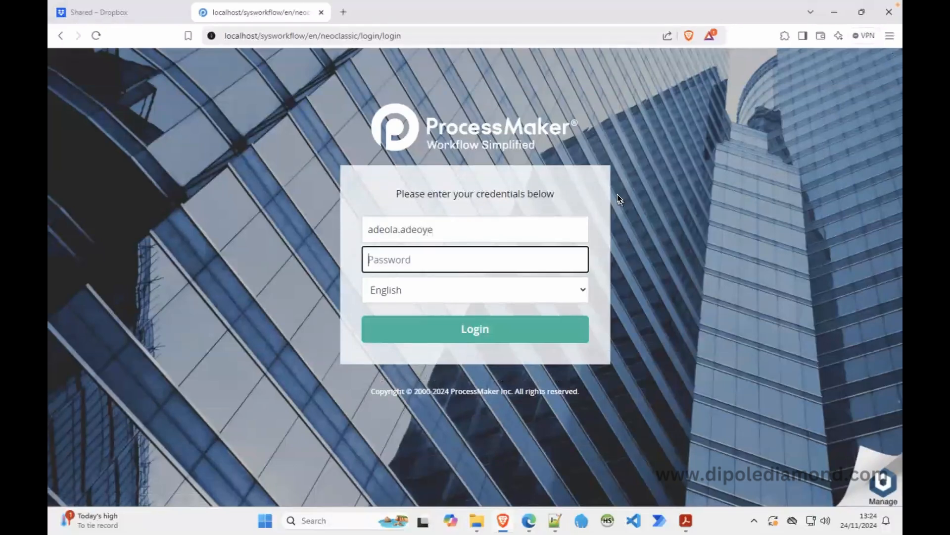
text(********)
key(Return)
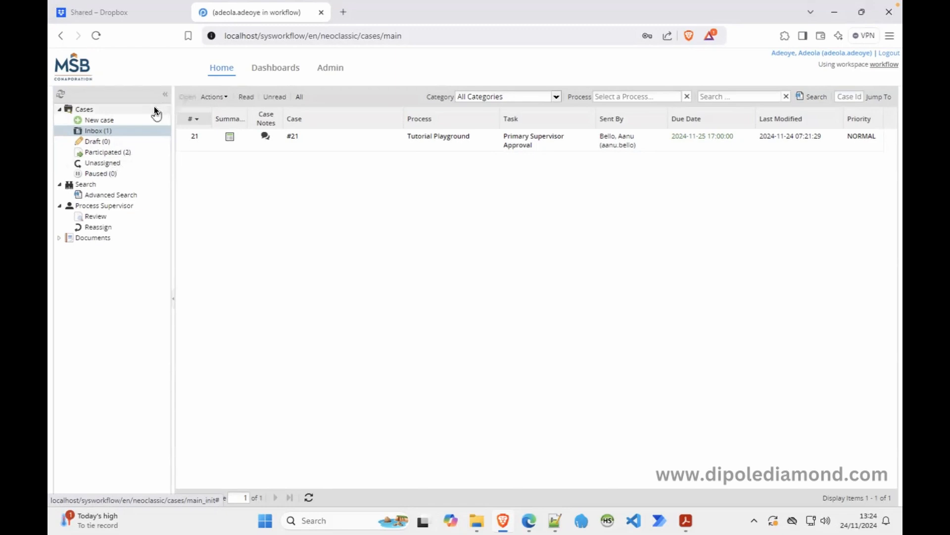
Open Documents > Testing > Case 21 and select risk_report.xlsx.
click(97, 236)
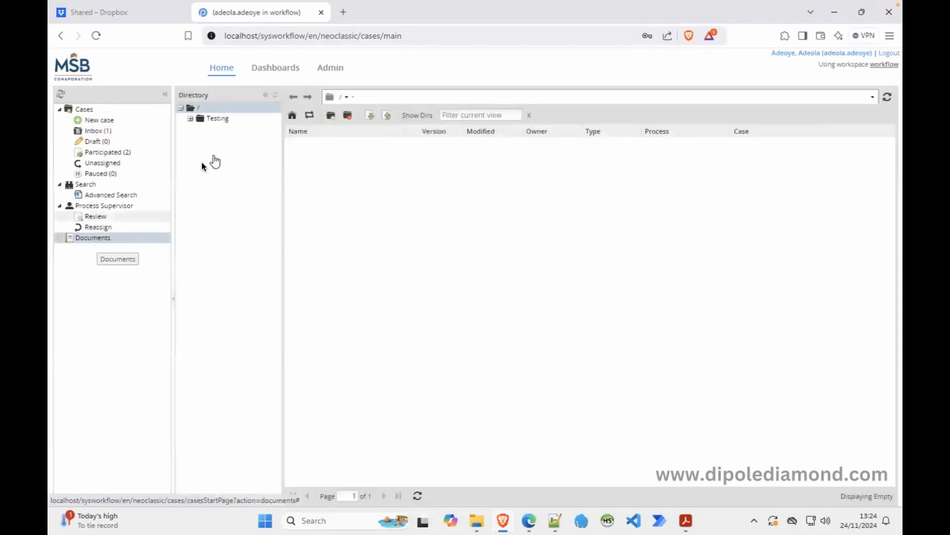
click(211, 118)
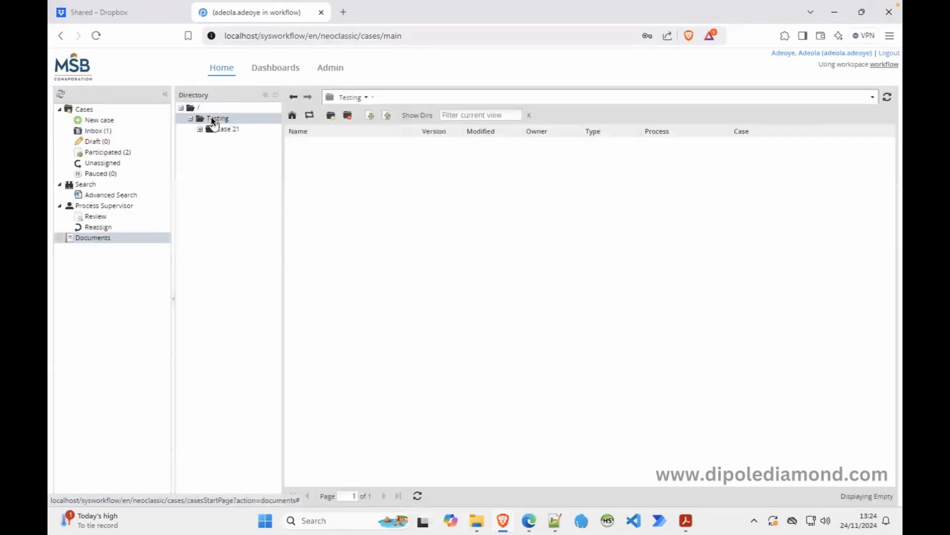
click(227, 130)
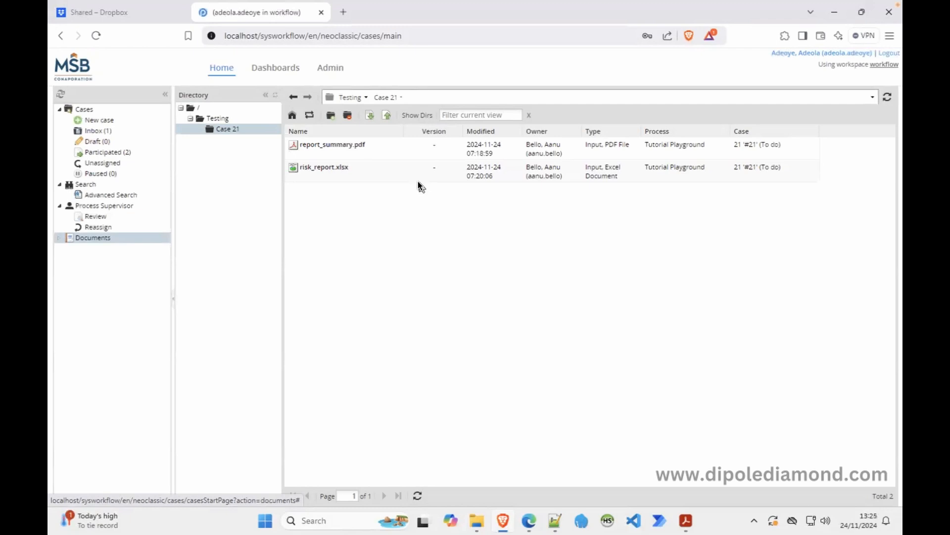
click(400, 171)
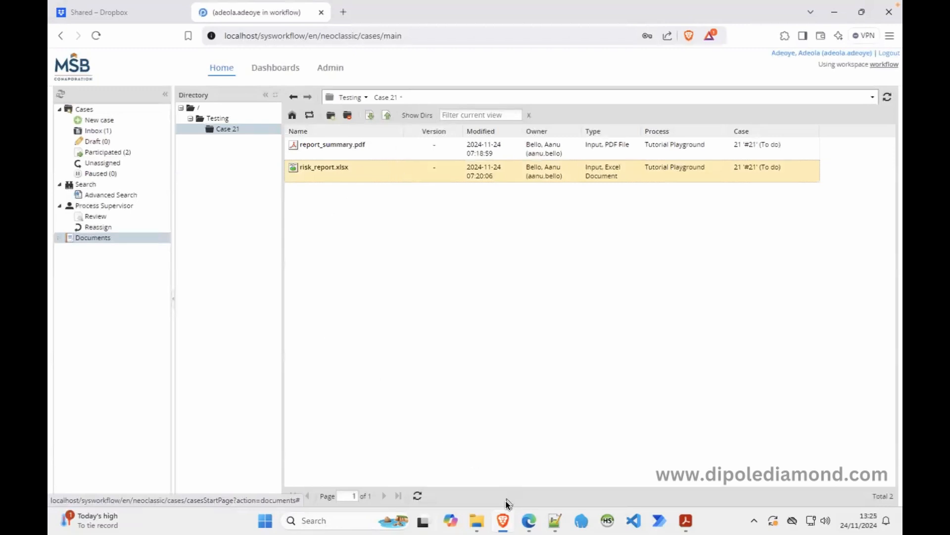
click(528, 520)
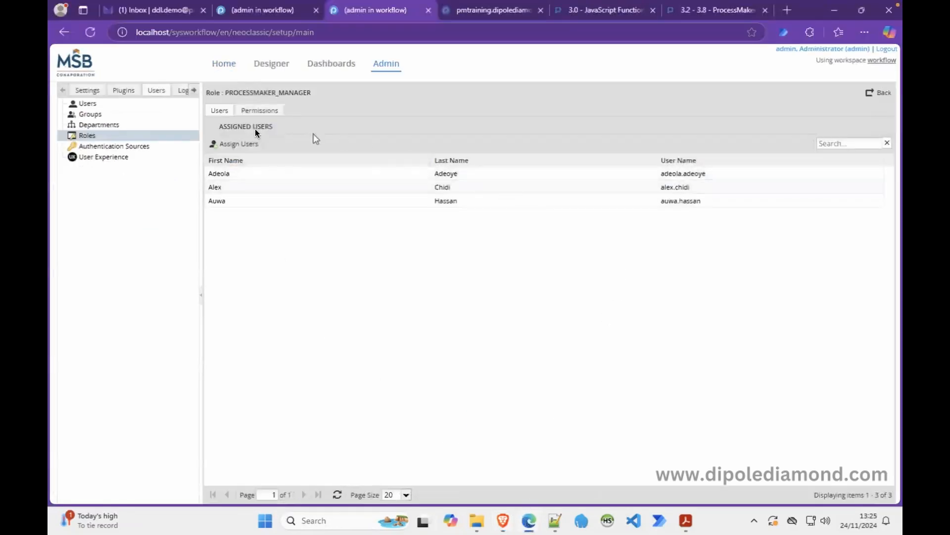
Assign the PM_FOLDERS_ALL (View Folders) permission to PROCESSMAKER_OPERATOR and return to the roles list.
click(134, 137)
click(252, 150)
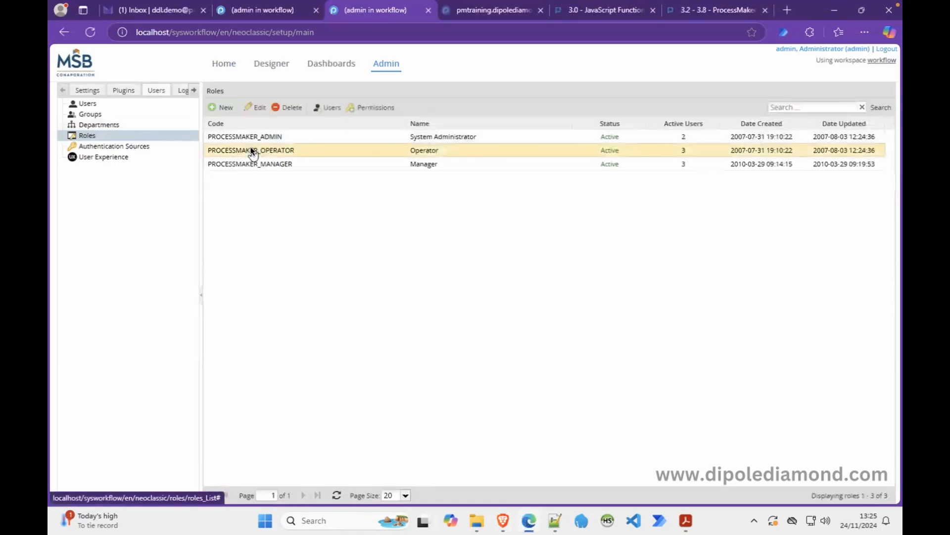
click(372, 108)
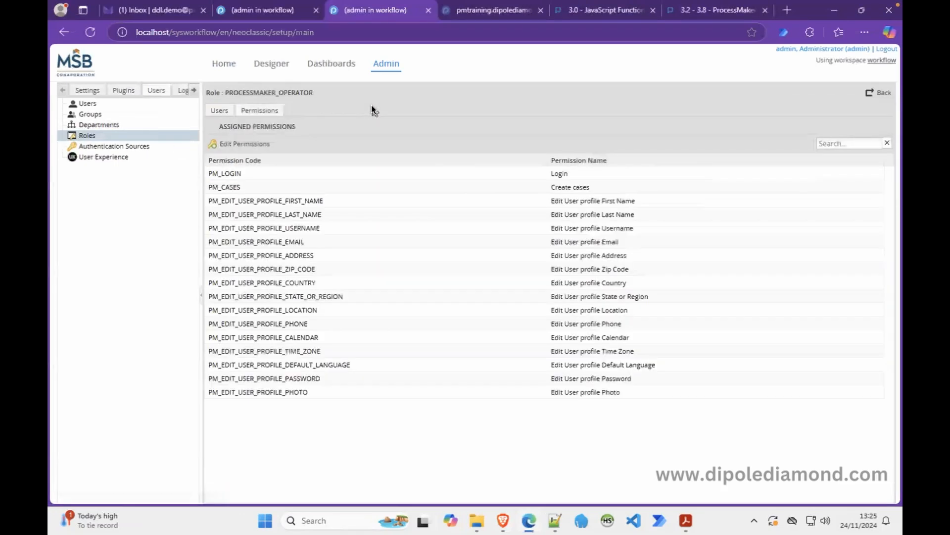
click(243, 143)
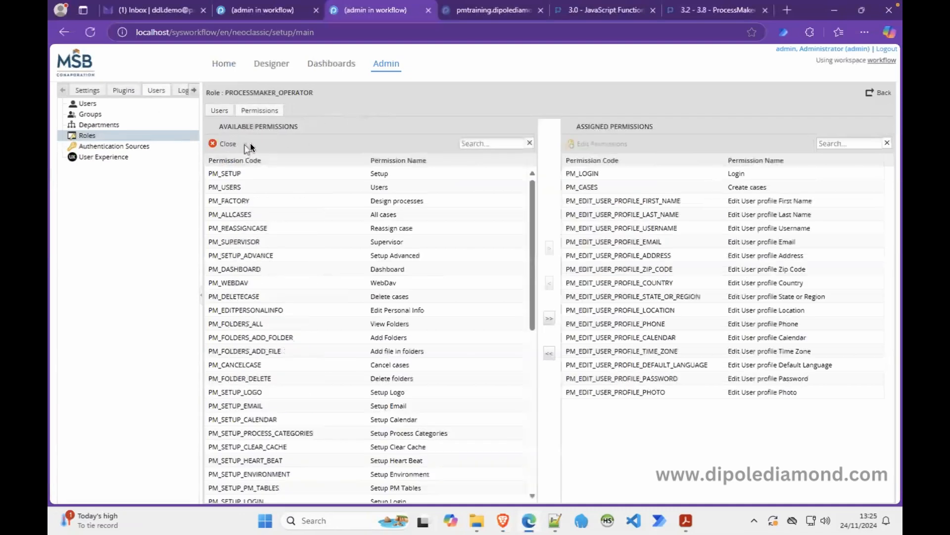
click(244, 322)
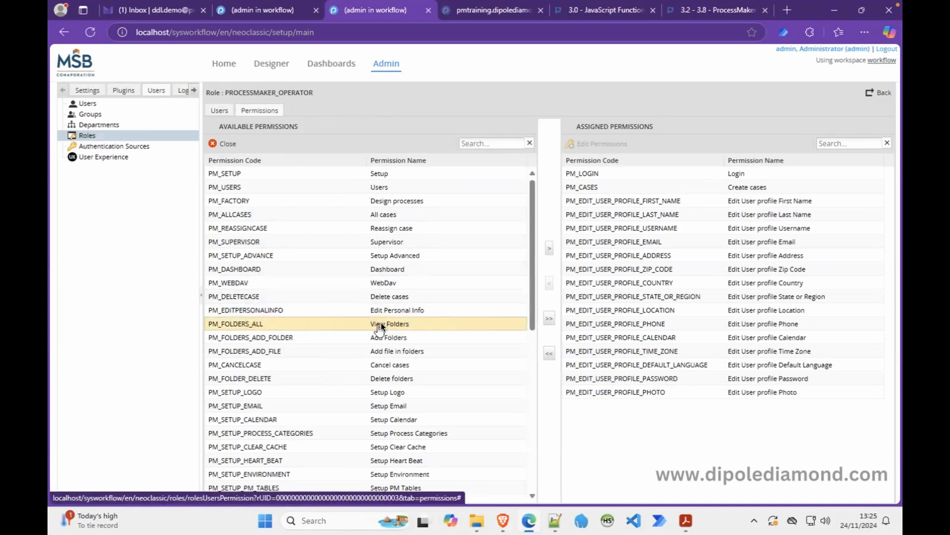
click(549, 248)
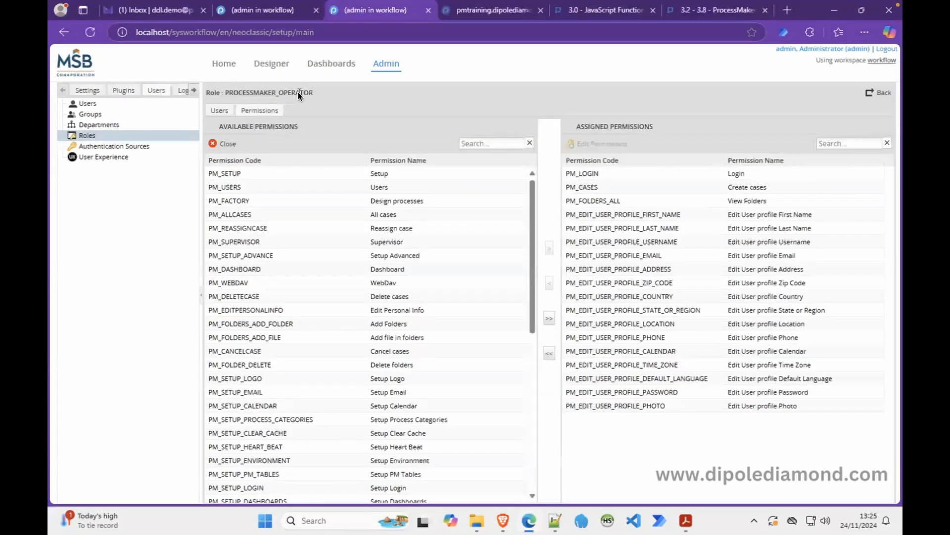
click(881, 94)
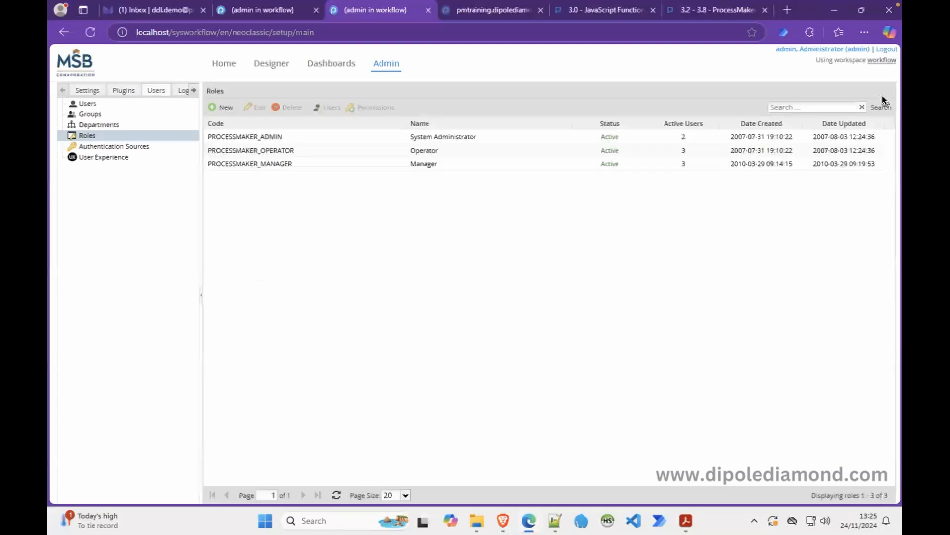
click(503, 520)
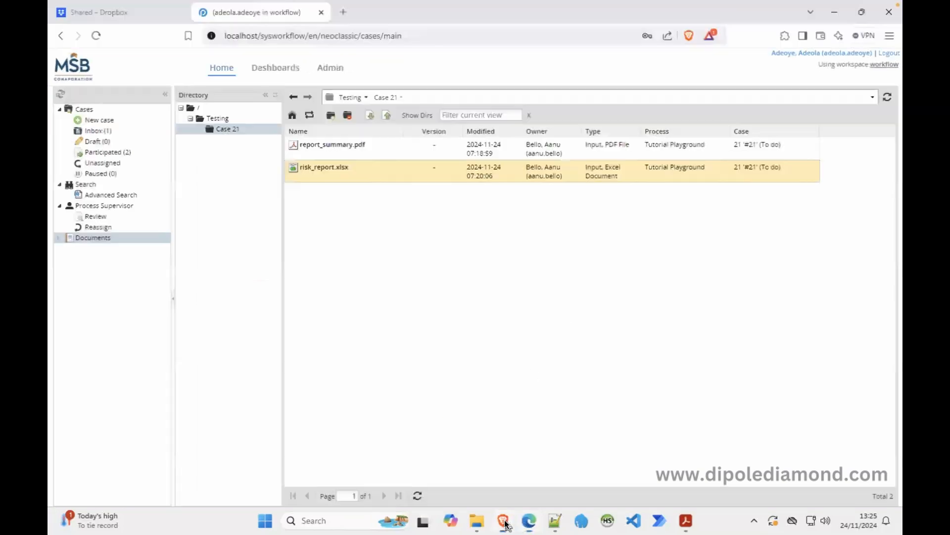
Log the manager out and sign in with the Operator-role user's username and password.
click(890, 52)
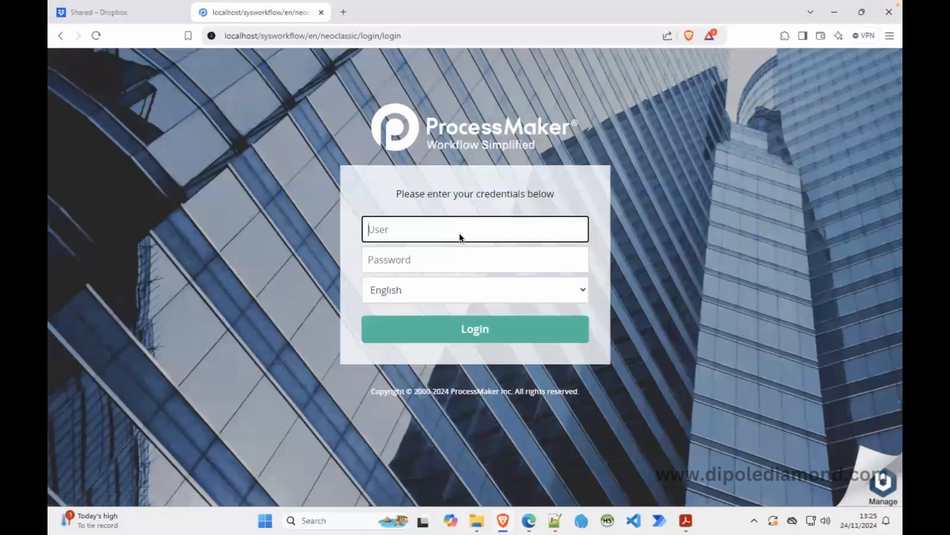
click(437, 253)
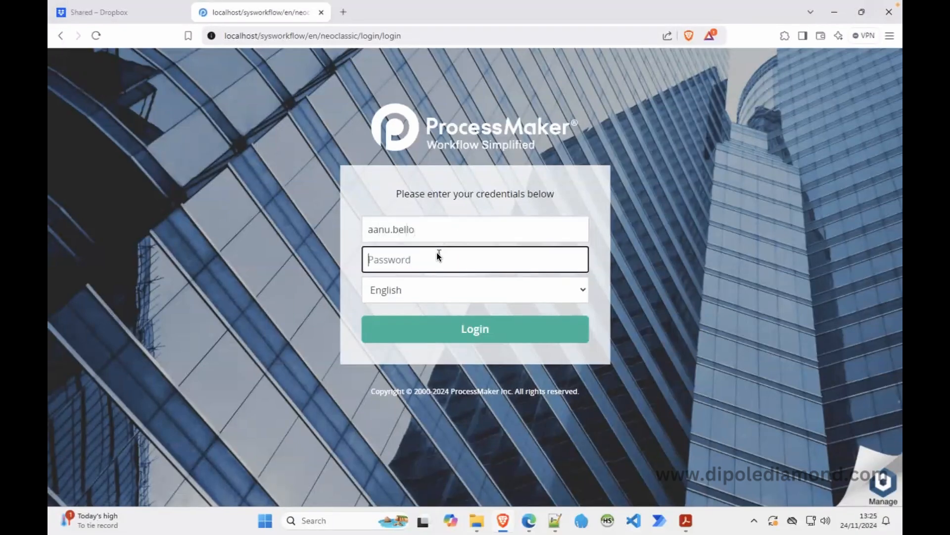
text(*****)
key(Return)
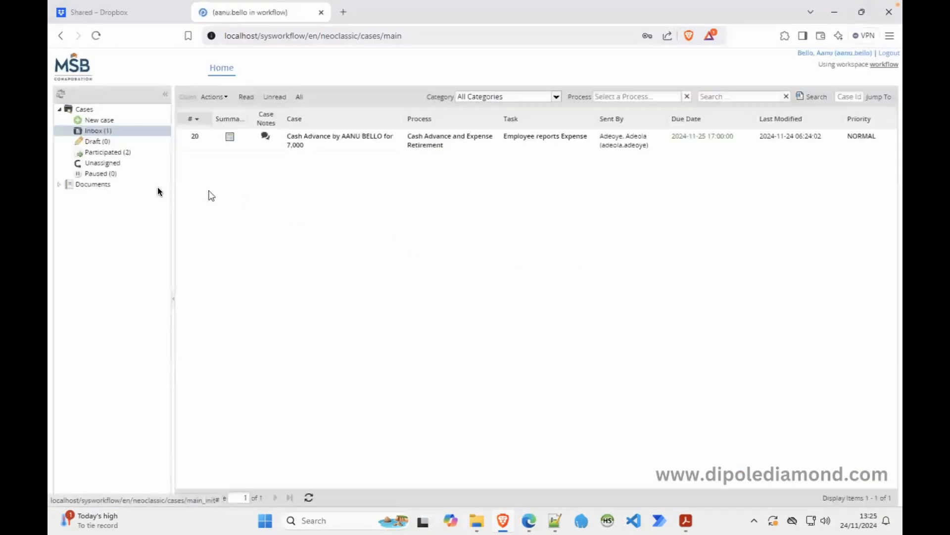
Open Documents > Testing > Case 21, now listing report_summary.pdf and risk_report.xlsx.
click(86, 185)
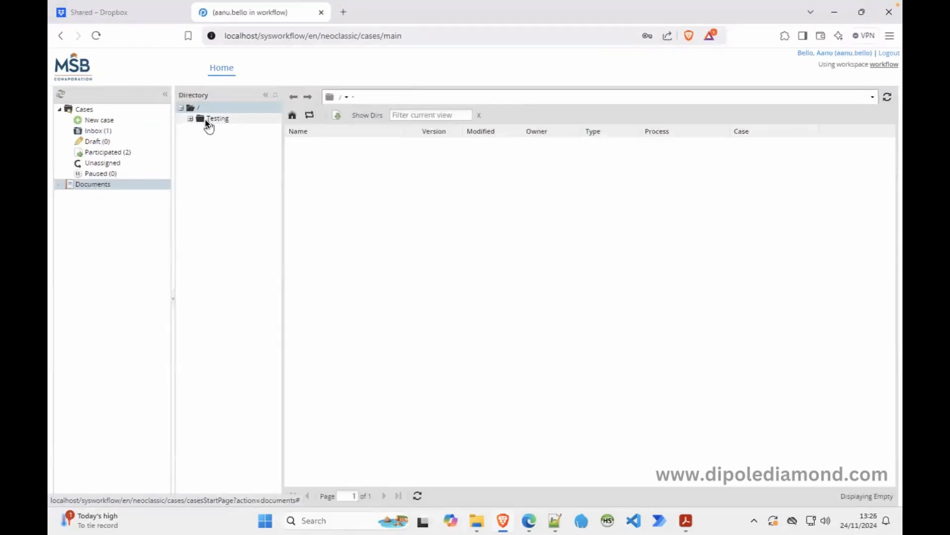
click(207, 119)
click(232, 128)
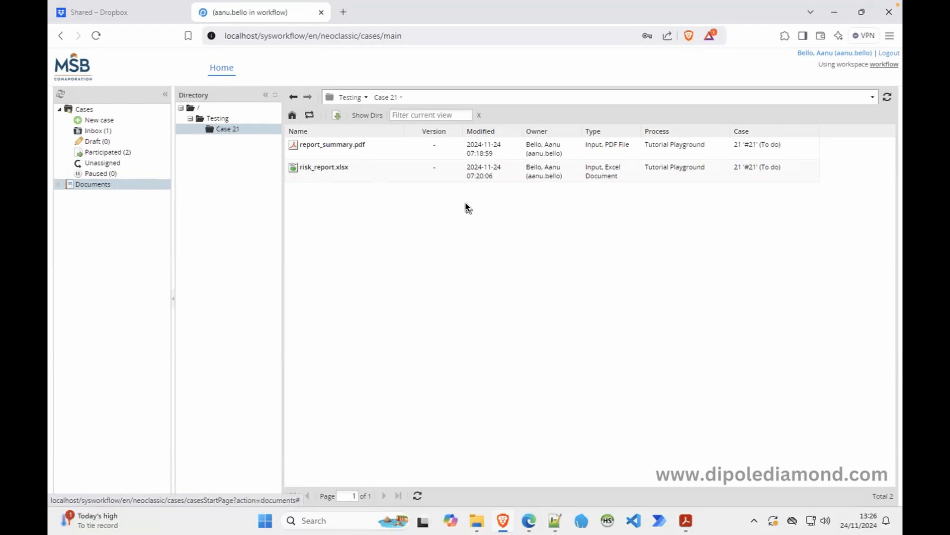
Log out the operator user, then open the Designer process list in the admin's Edge window.
click(888, 52)
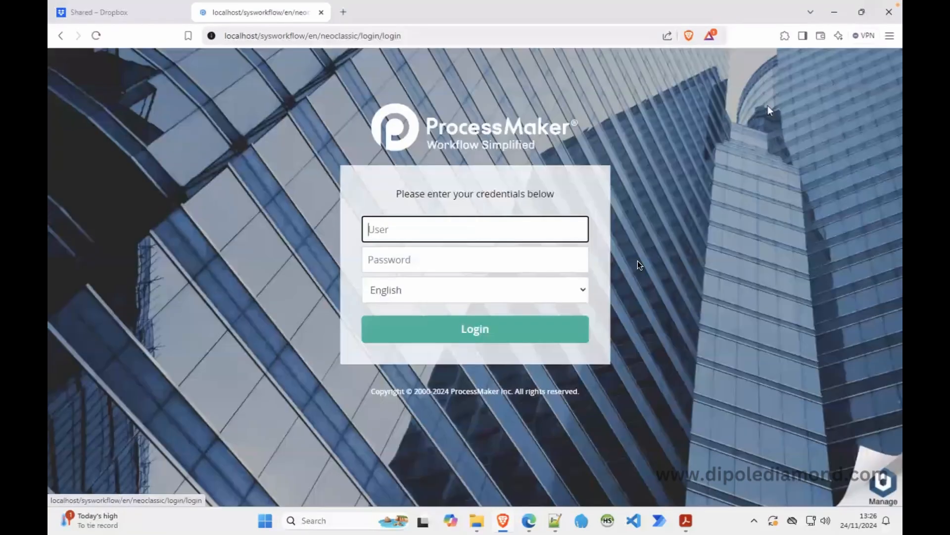
click(529, 520)
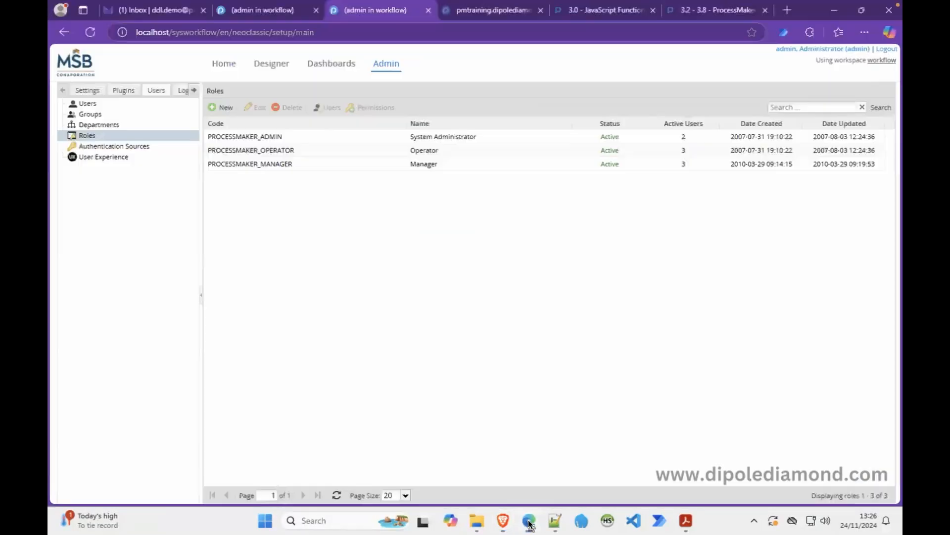
click(428, 10)
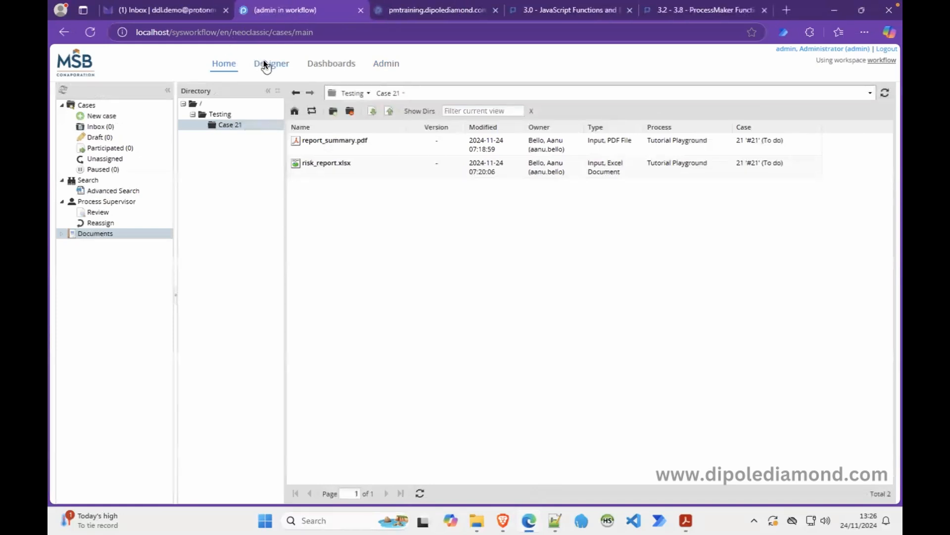
click(265, 63)
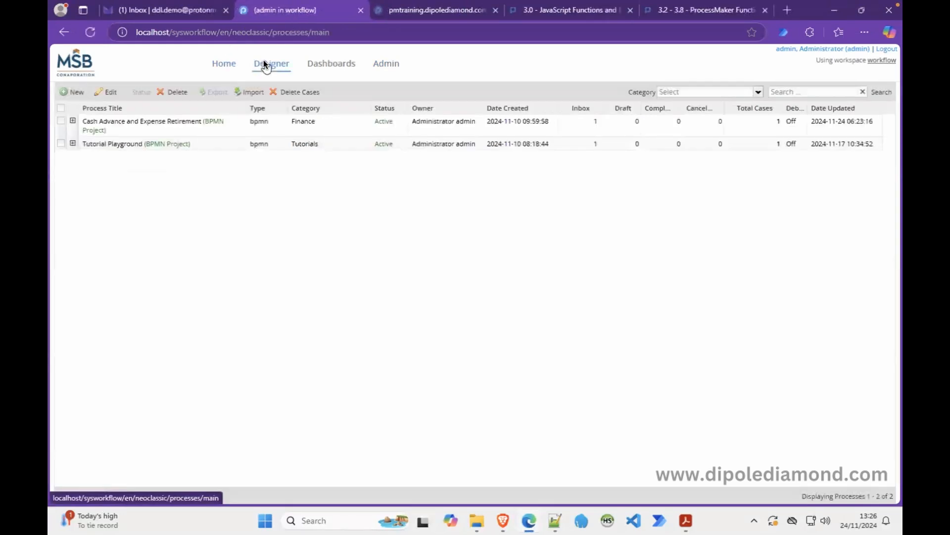
In the Cash Advance and Expense Retirement process, re-save the Receipts input document settings.
double_click(144, 124)
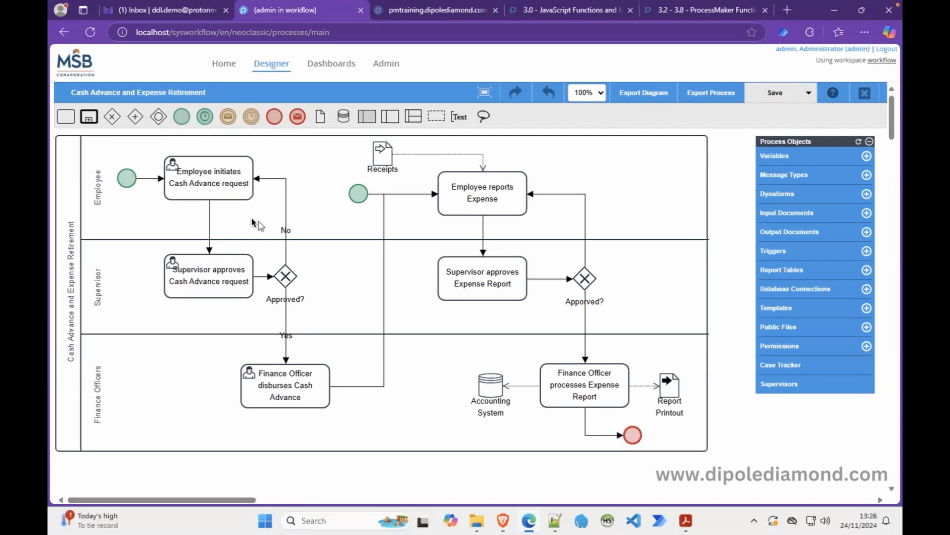
click(786, 212)
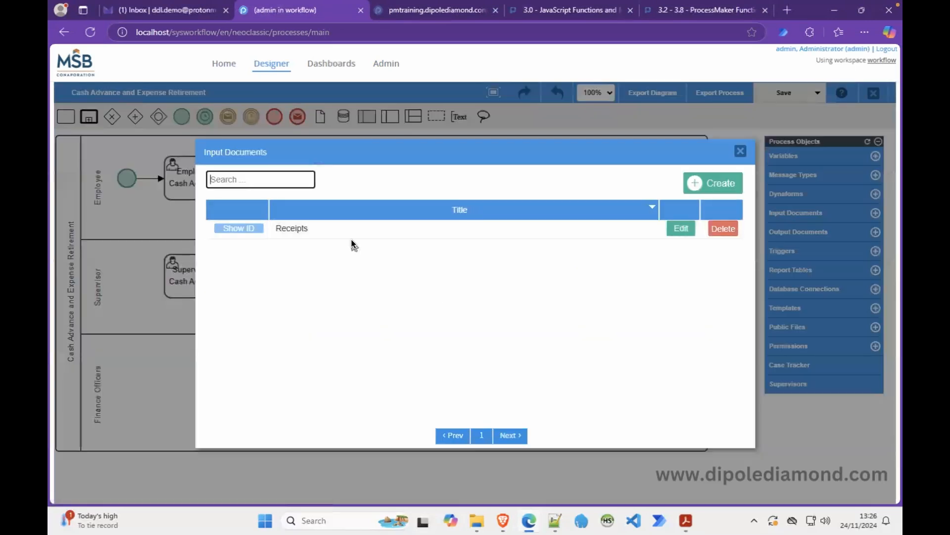
click(682, 228)
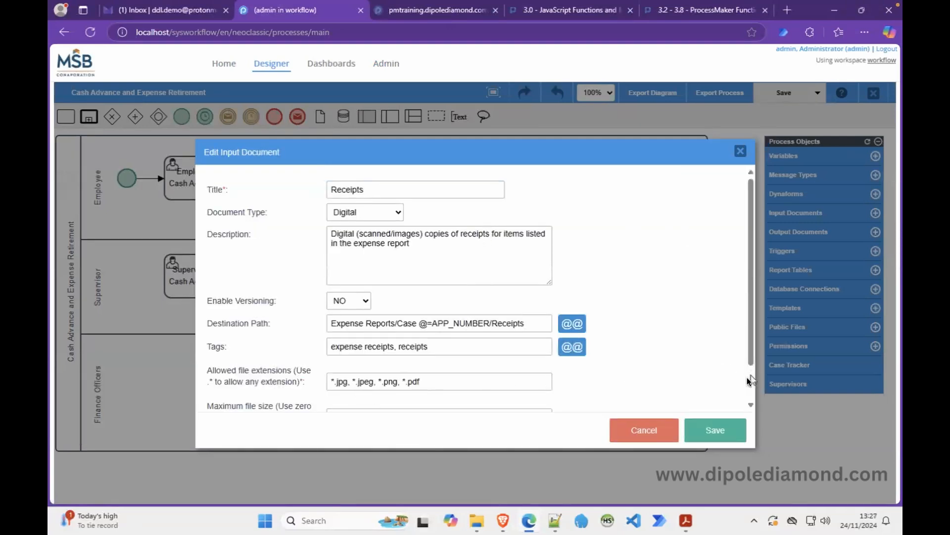
click(713, 429)
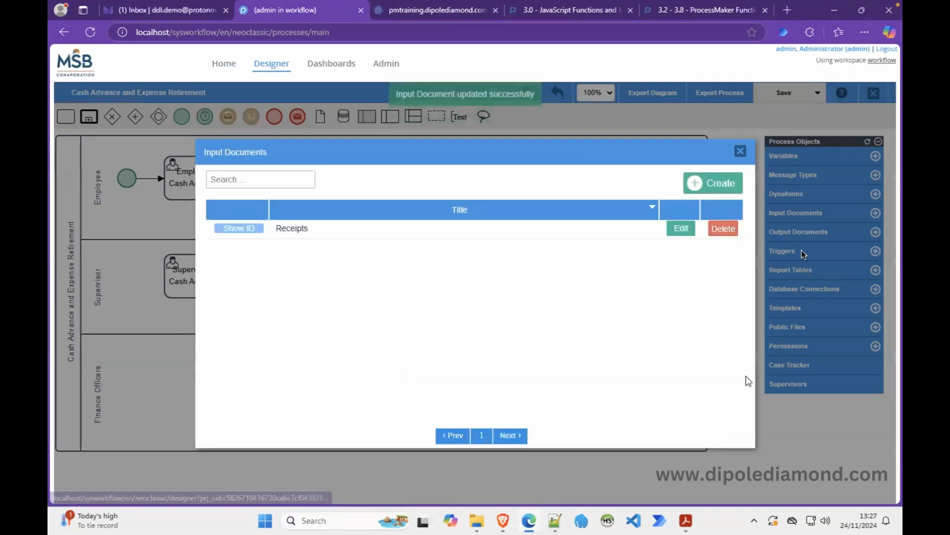
click(739, 151)
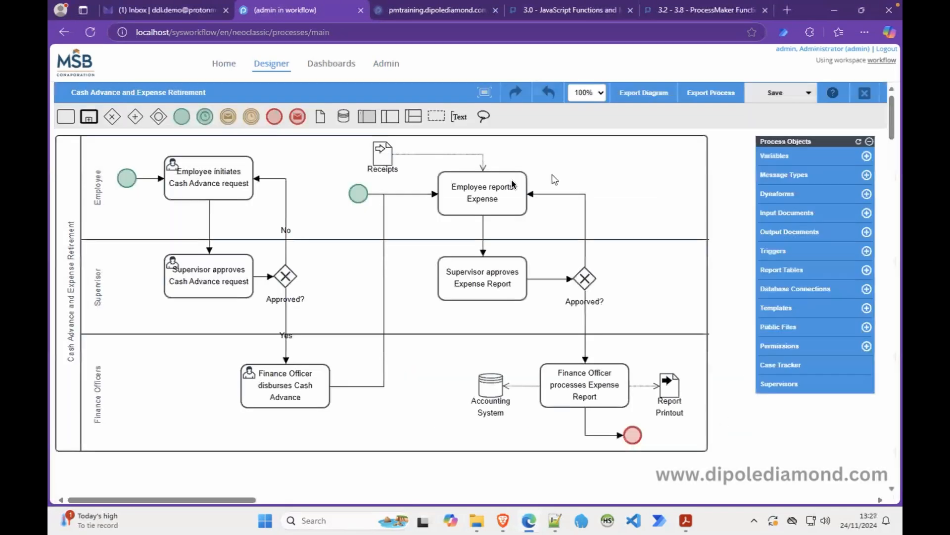
right_click(480, 192)
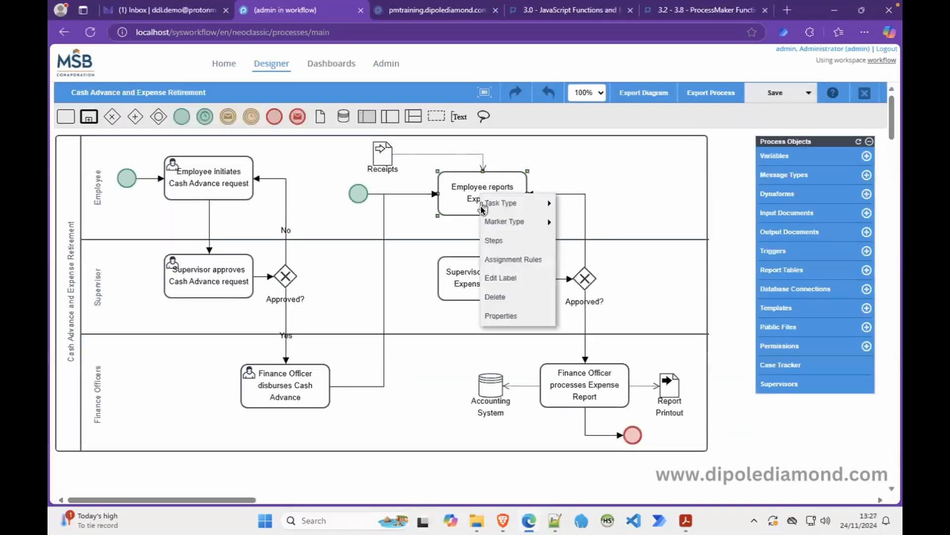
click(500, 258)
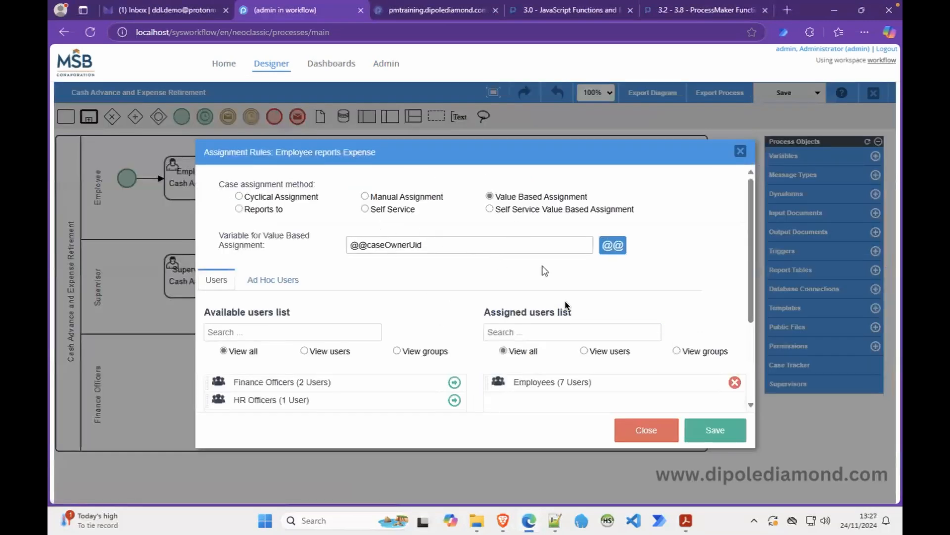
click(646, 429)
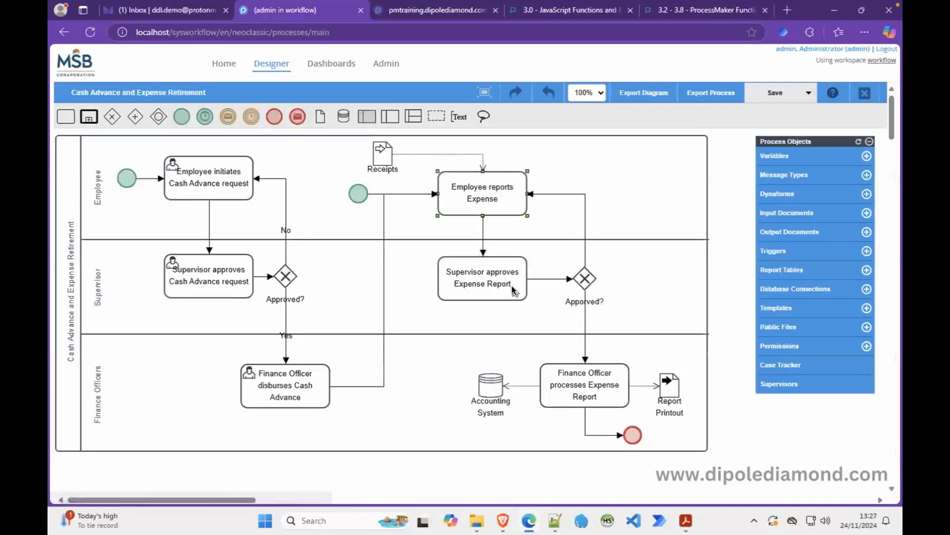
right_click(472, 278)
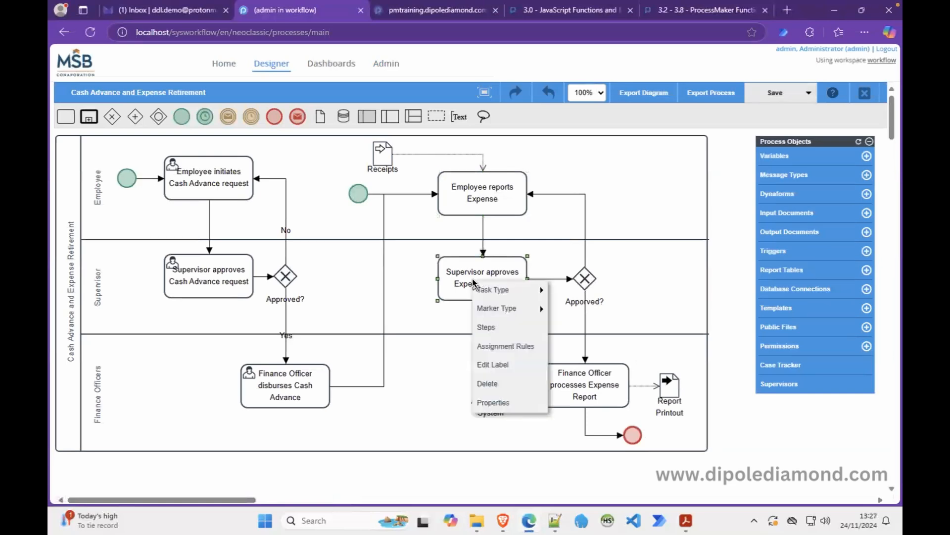
click(514, 346)
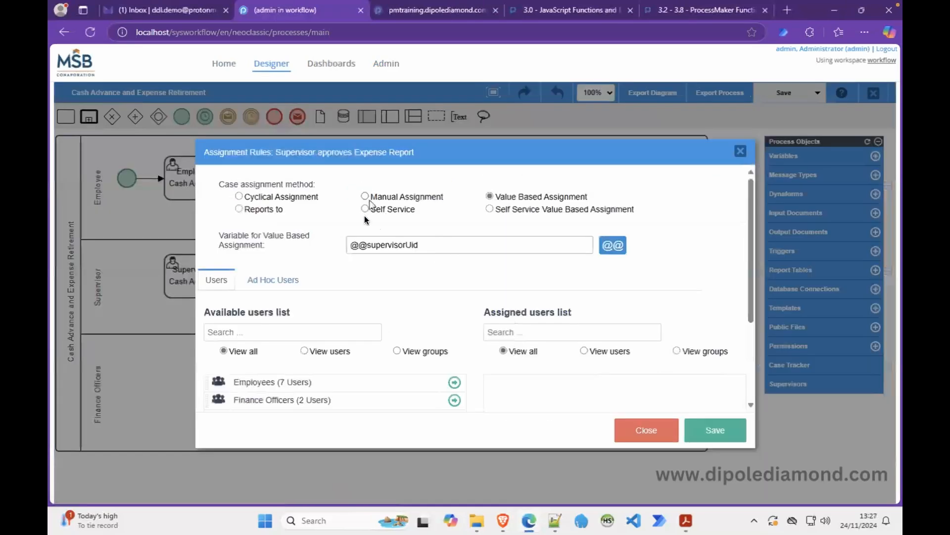
click(673, 442)
right_click(604, 387)
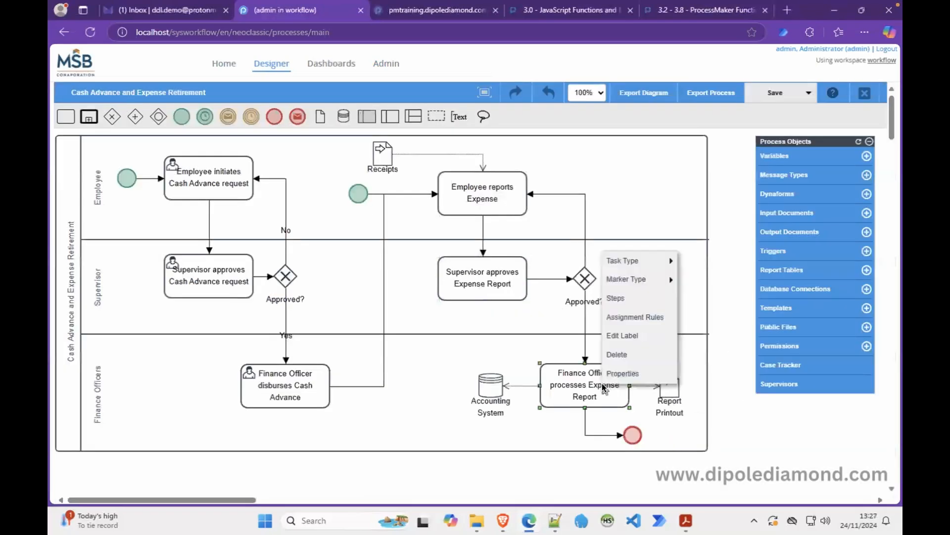
click(637, 317)
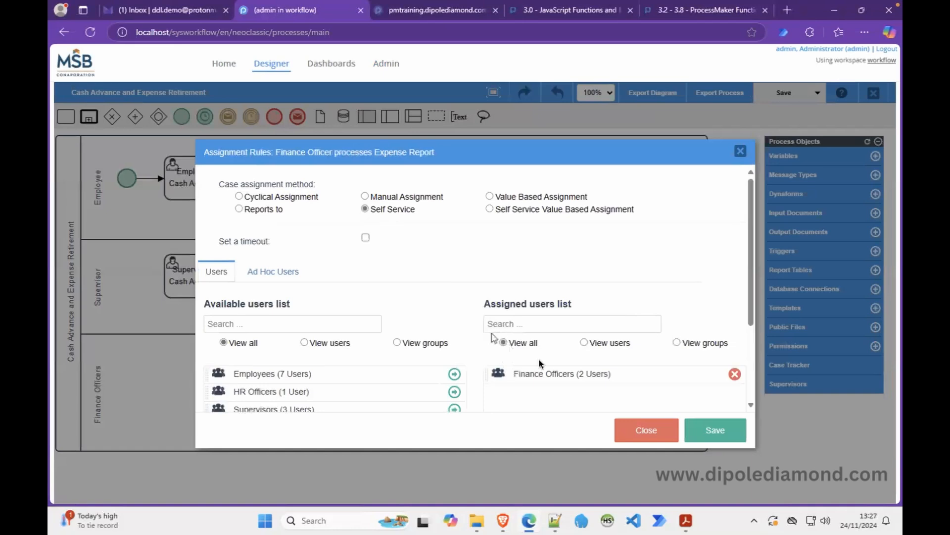
click(650, 429)
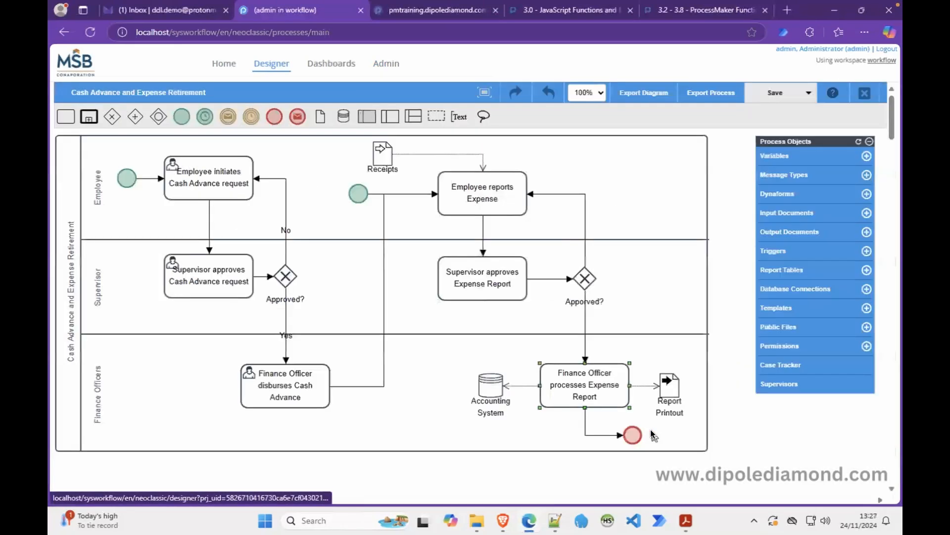
right_click(584, 285)
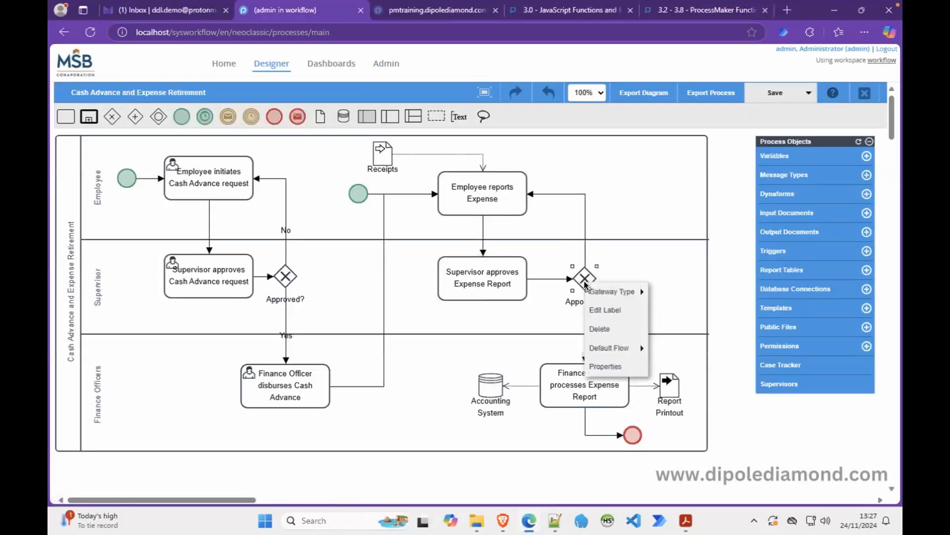
click(610, 366)
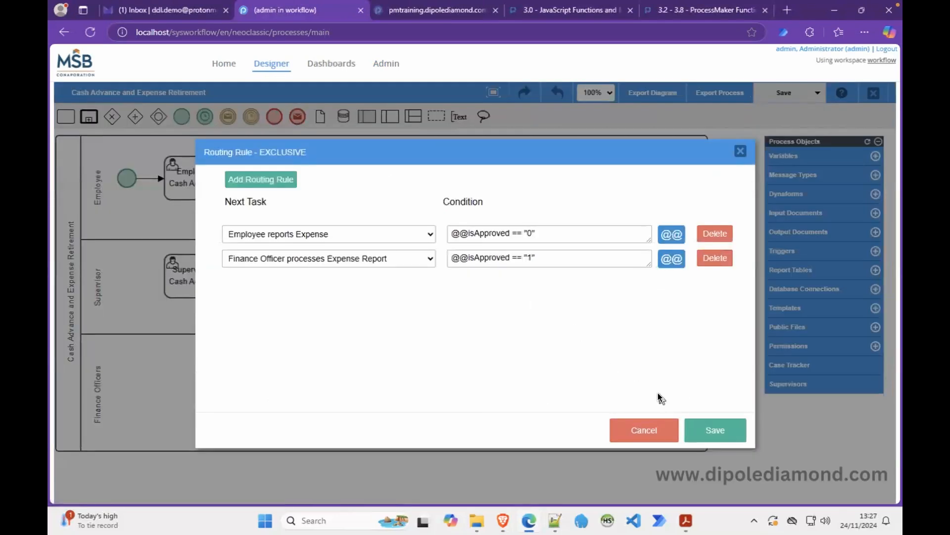
click(646, 426)
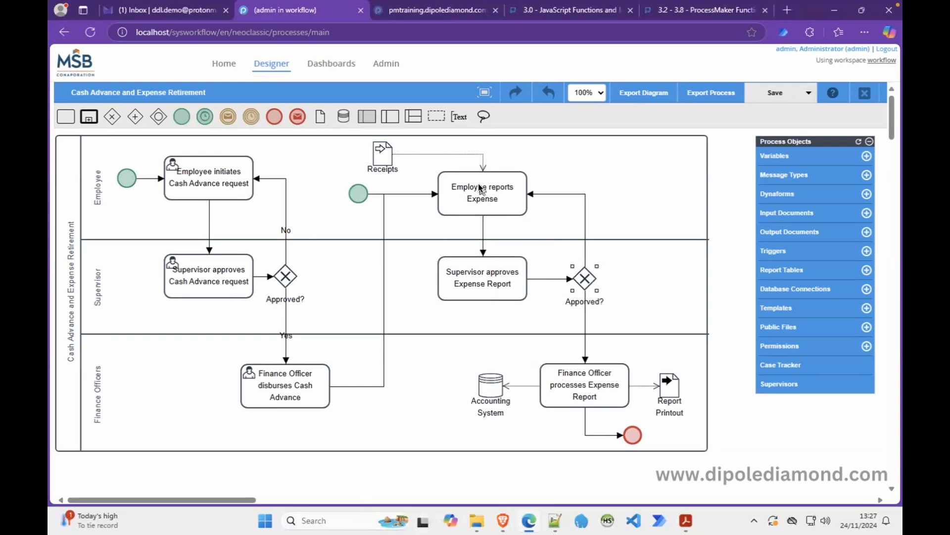
right_click(457, 196)
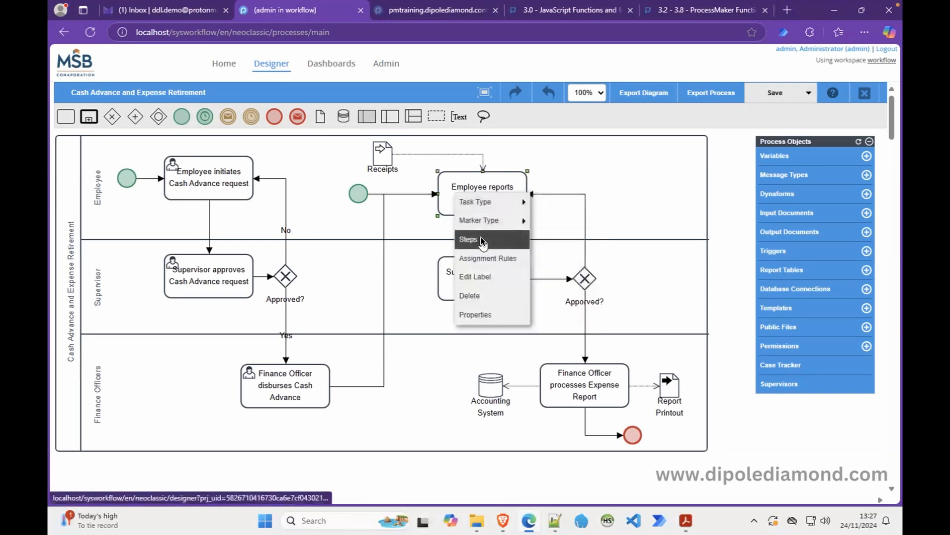
click(480, 236)
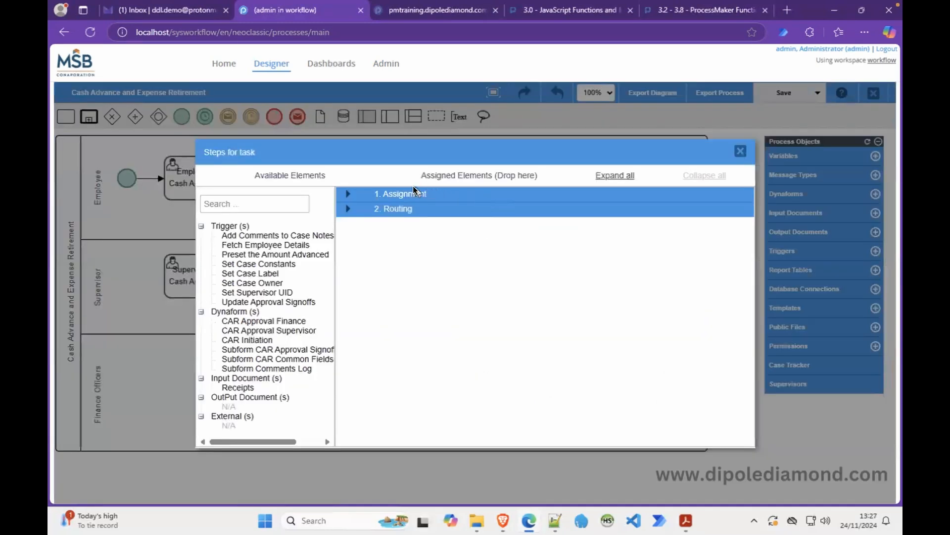
click(741, 154)
right_click(471, 284)
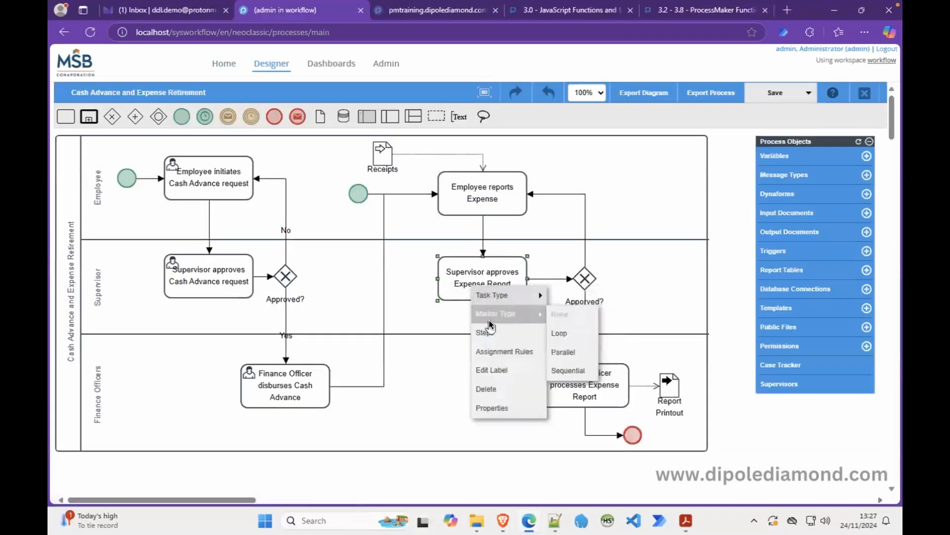
click(485, 332)
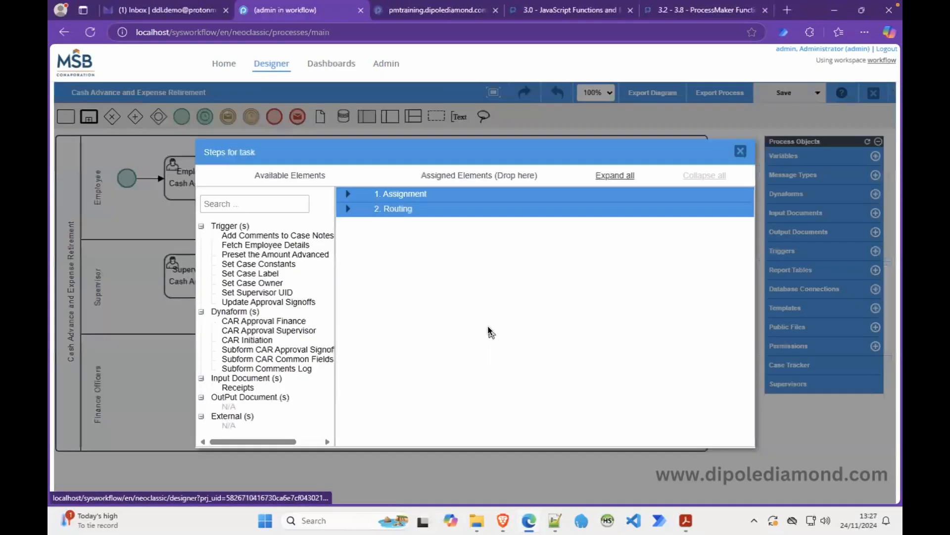
click(741, 151)
right_click(569, 377)
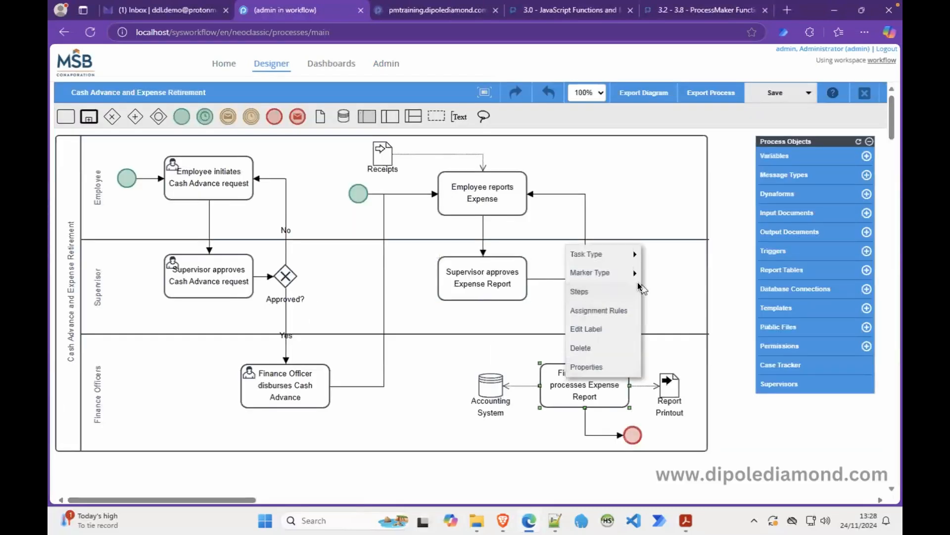
click(603, 291)
click(741, 151)
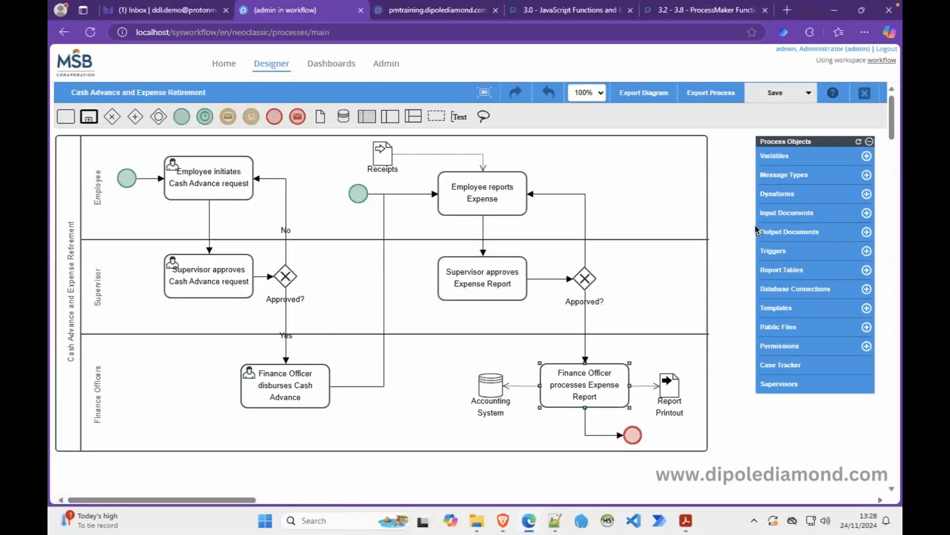
Create a blank Dynaform titled 'ER Initiation' with a CARER expense-retirement initiation description, and open it.
click(784, 196)
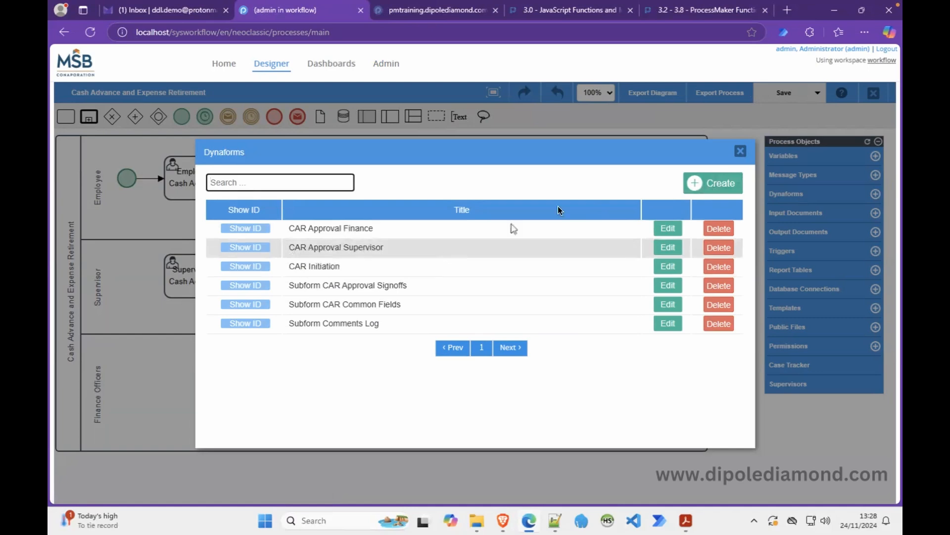
click(719, 184)
click(421, 203)
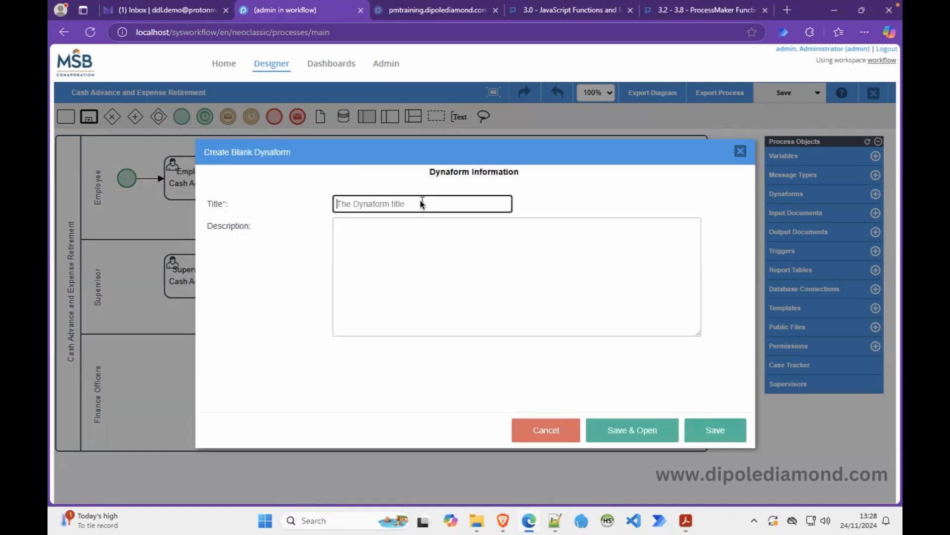
text(ER Initiation)
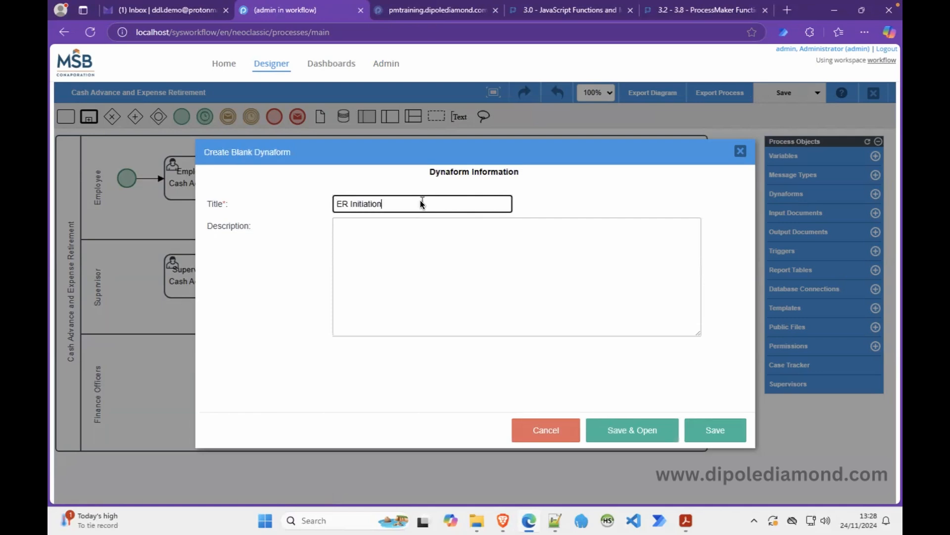
click(411, 228)
text(Dynaform for the CARER proc)
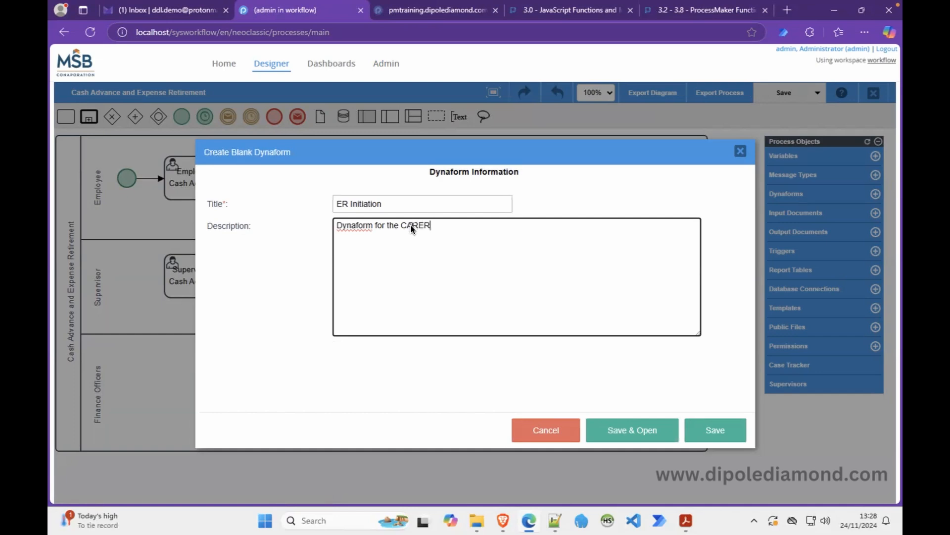
text(to handle expense retirmen)
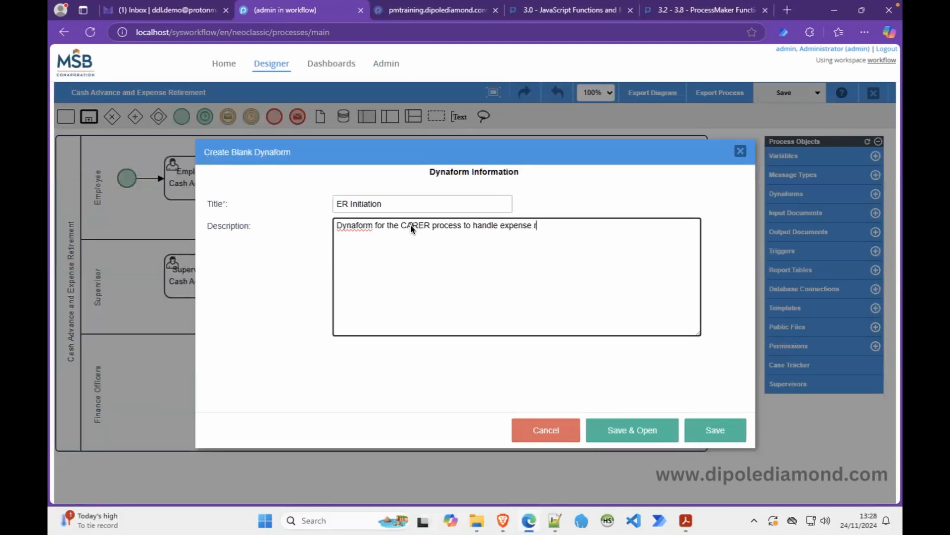
key(BackSpace)
key(BackSpace)
key(BackSpace)
text(ement initiation.)
click(640, 435)
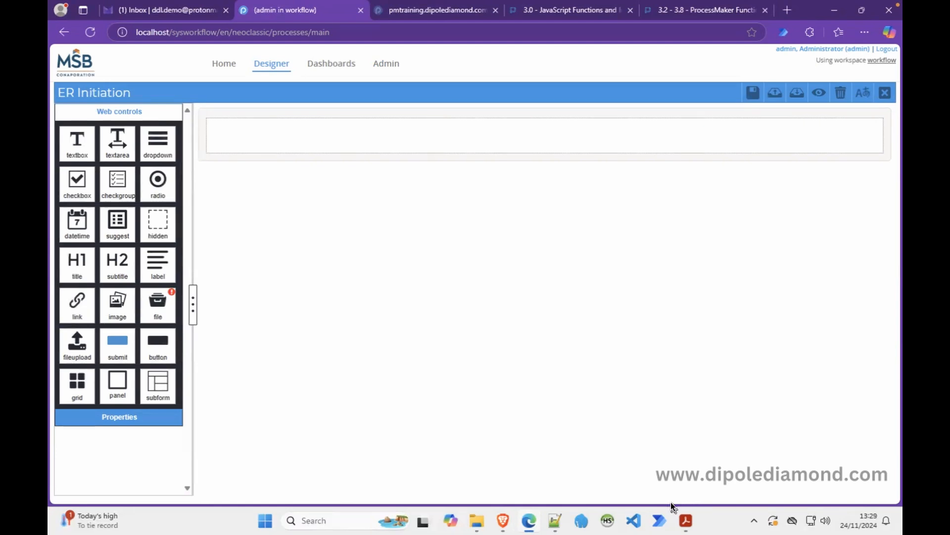
mouse_move(685, 519)
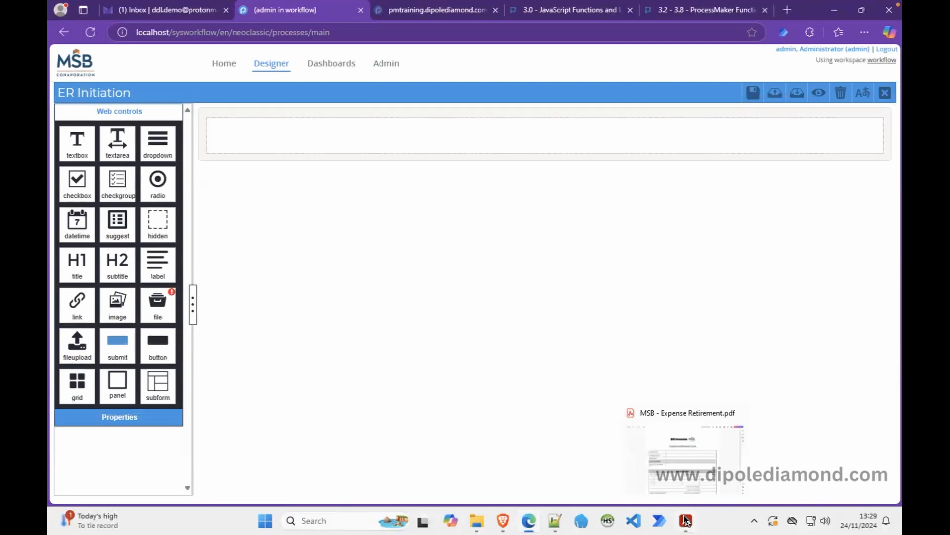
click(686, 520)
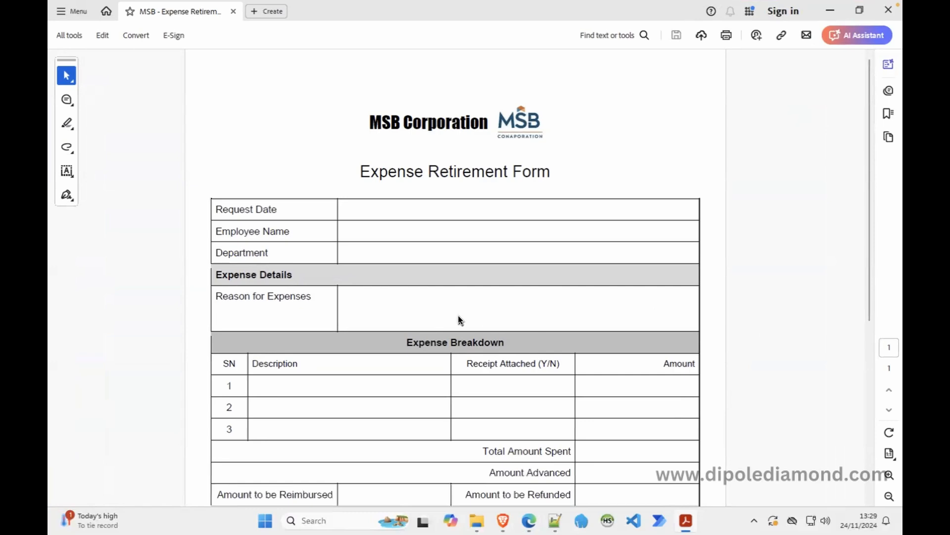
scroll(458, 318, down, 8)
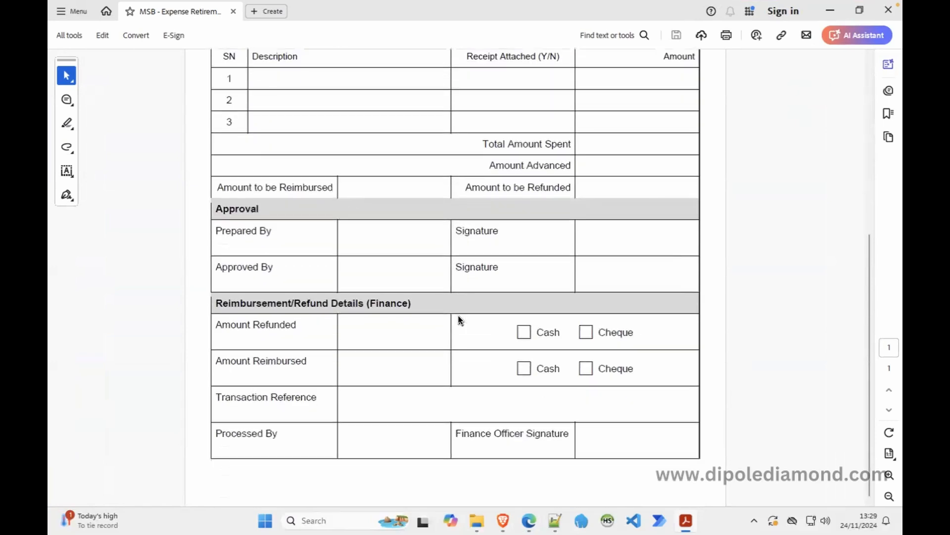
scroll(459, 319, up, 8)
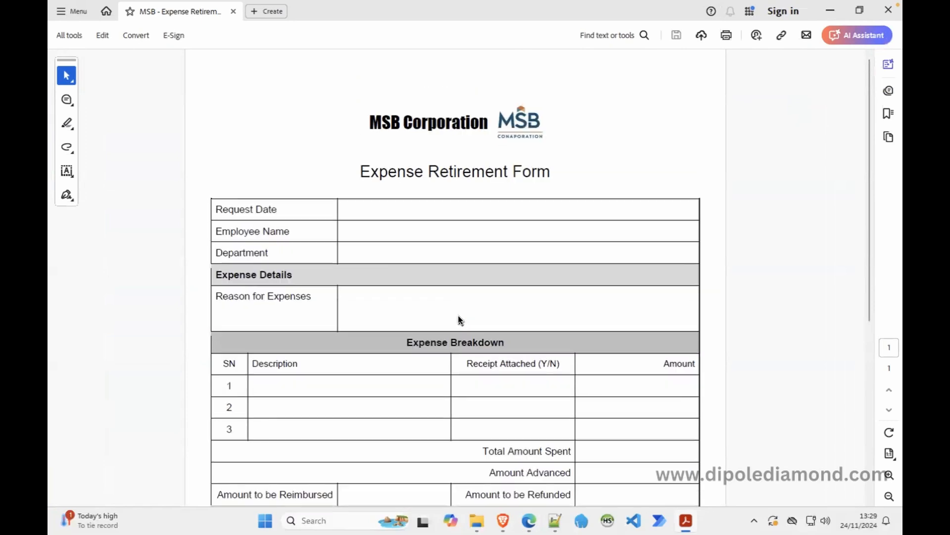
scroll(458, 319, down, 6)
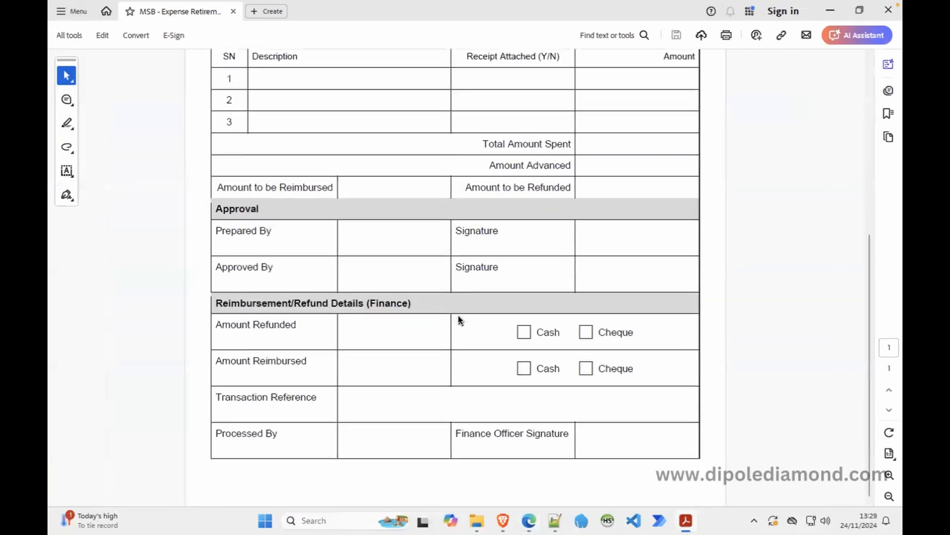
scroll(459, 319, up, 6)
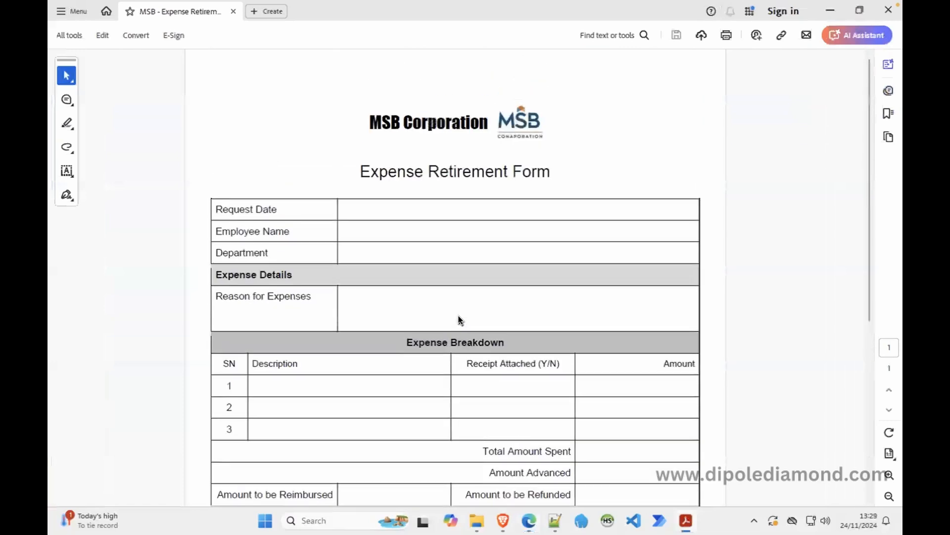
click(529, 520)
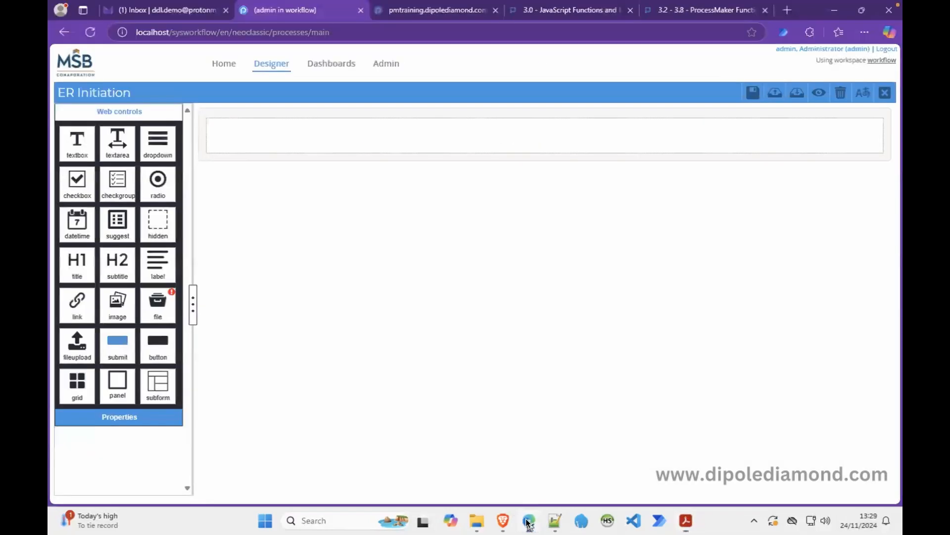
Add an H1 title with id form_title labelled 'Expense Retirement: Report Initiation' in the first row.
click(502, 140)
click(140, 113)
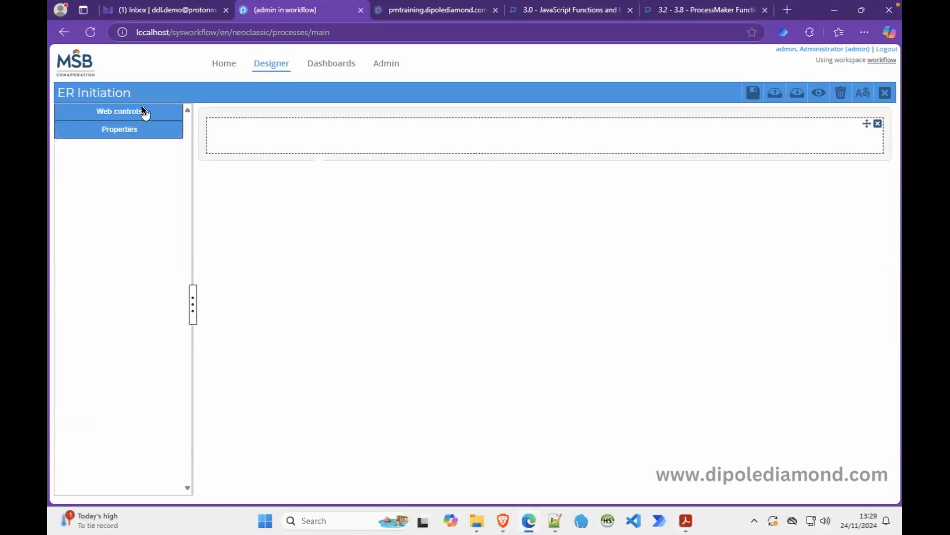
drag(77, 265, 261, 131)
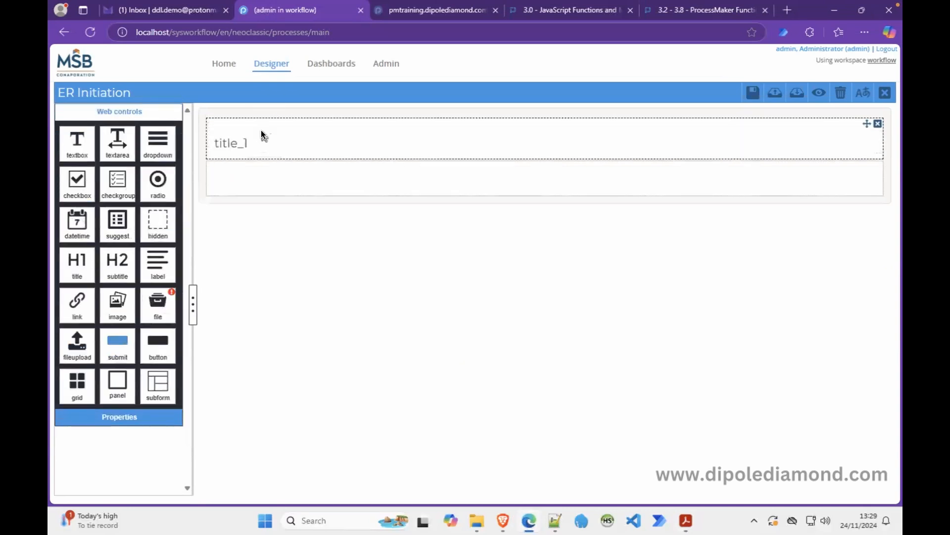
click(235, 141)
double_click(142, 177)
text(form_title)
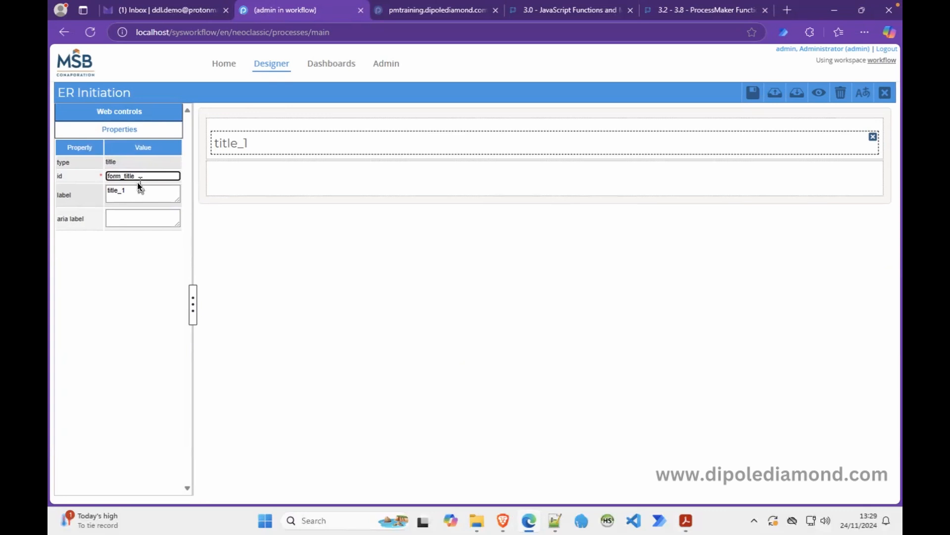
double_click(133, 191)
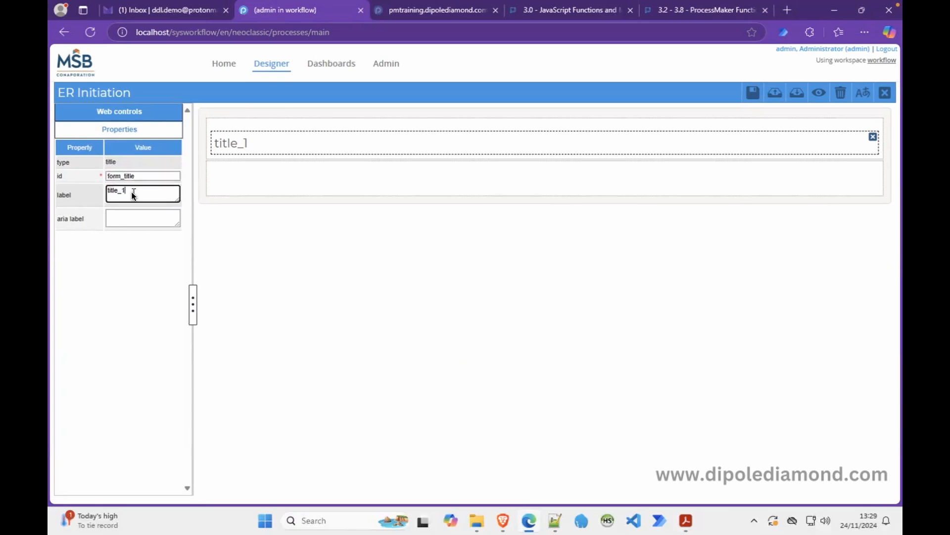
text(Expense Retirment)
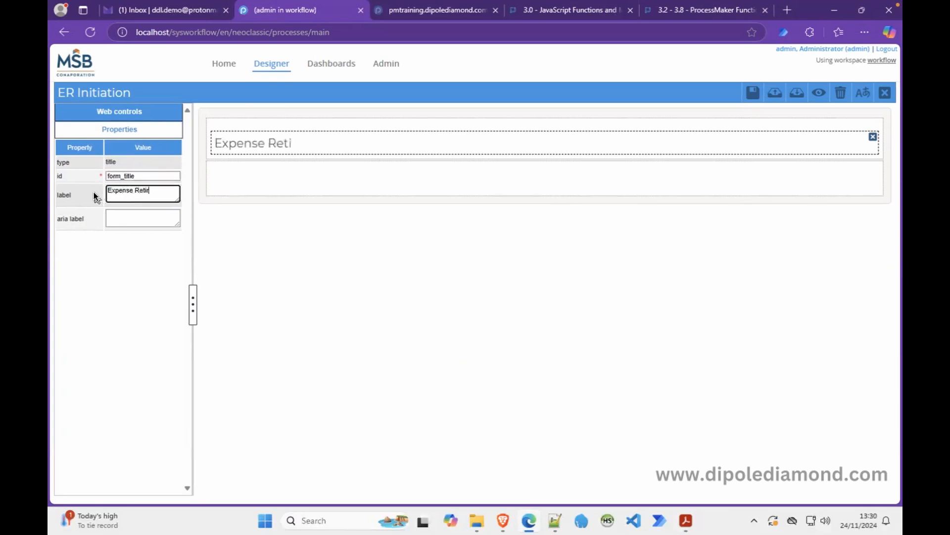
key(BackSpace)
key(BackSpace)
key(BackSpace)
key(BackSpace)
text(ement: Re)
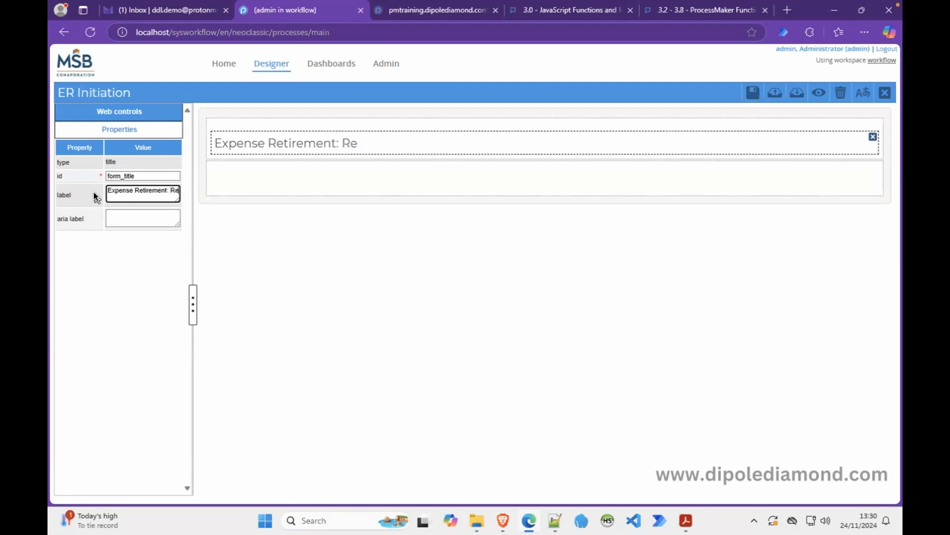
text(port Initiation)
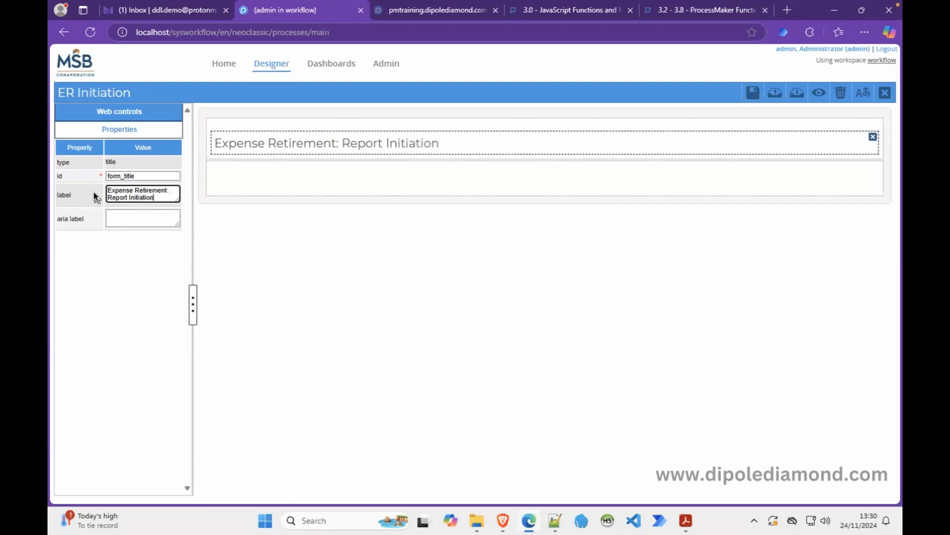
click(242, 186)
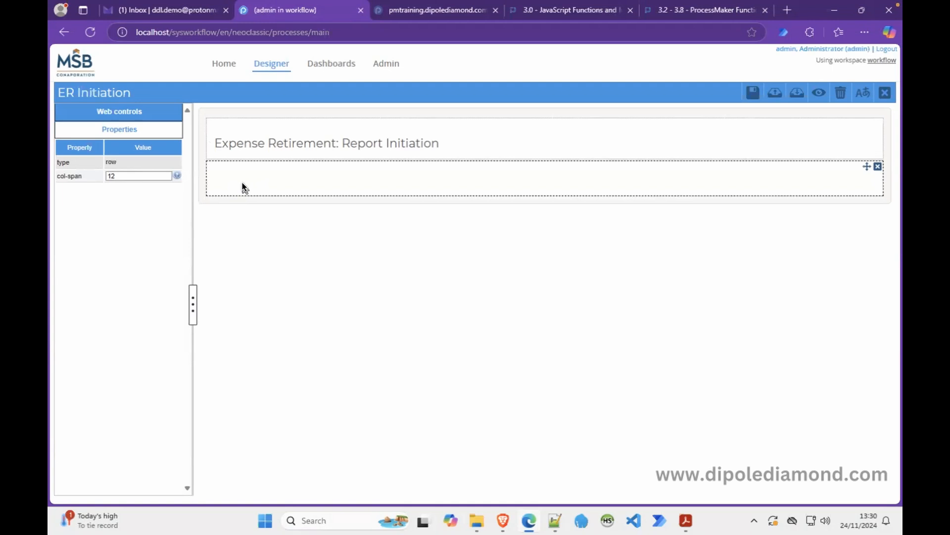
Add an H2 subtitle with id section_expense_details labelled 'EXPENSE DETAILS' below the title.
click(686, 521)
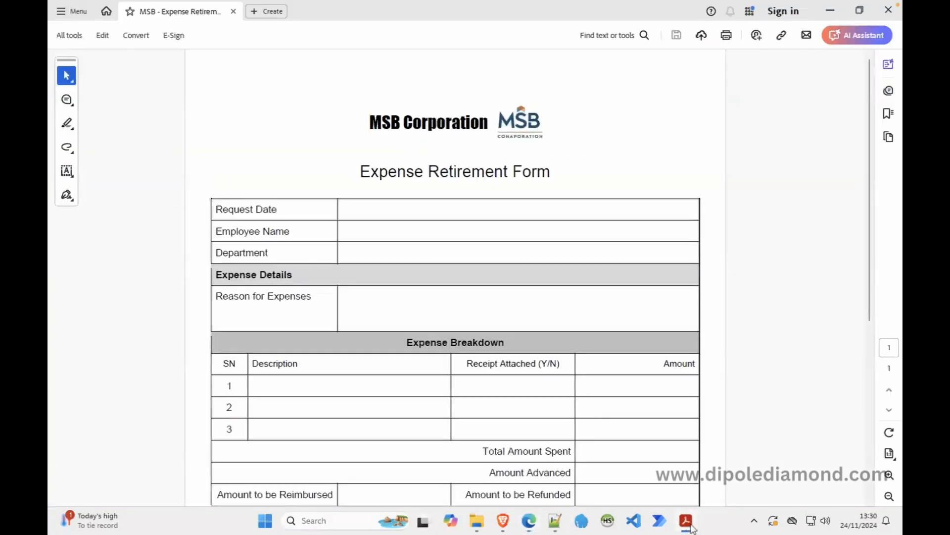
click(687, 521)
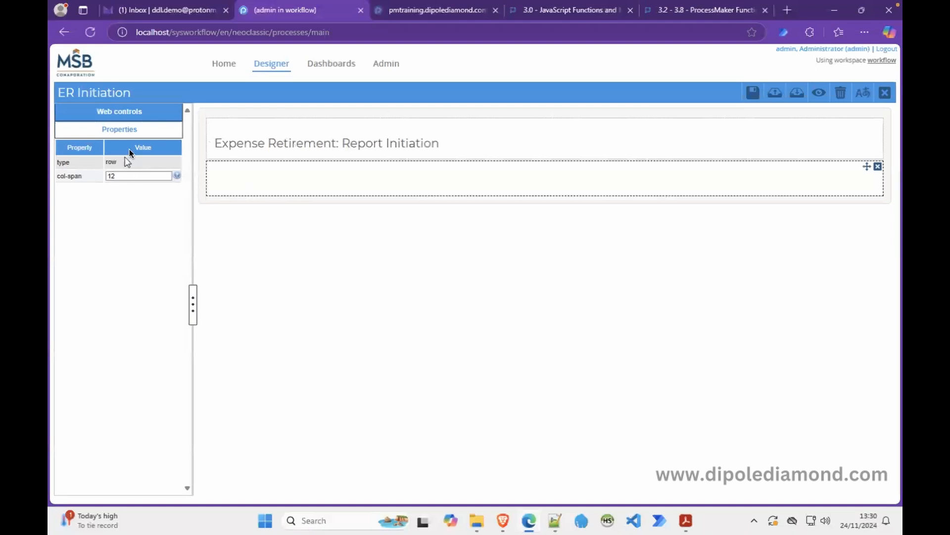
click(140, 113)
drag(113, 265, 252, 185)
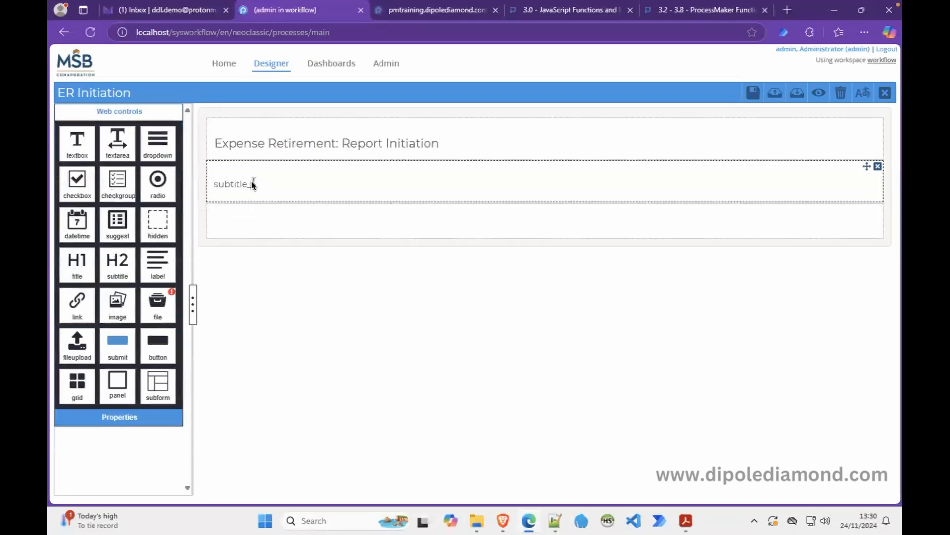
click(250, 184)
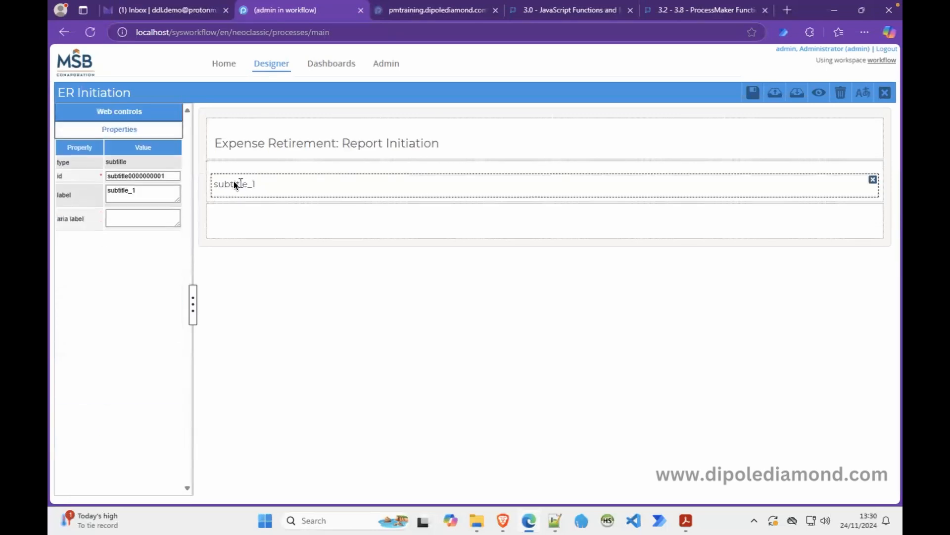
double_click(150, 177)
text(section_expense_details)
double_click(148, 191)
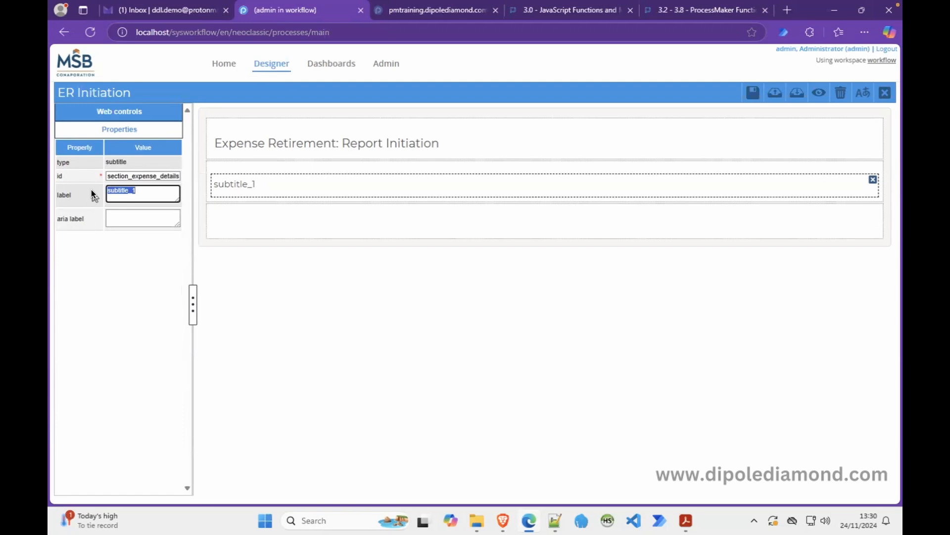
text(EXPES)
key(BackSpace)
text(NSE DETAILS)
click(239, 221)
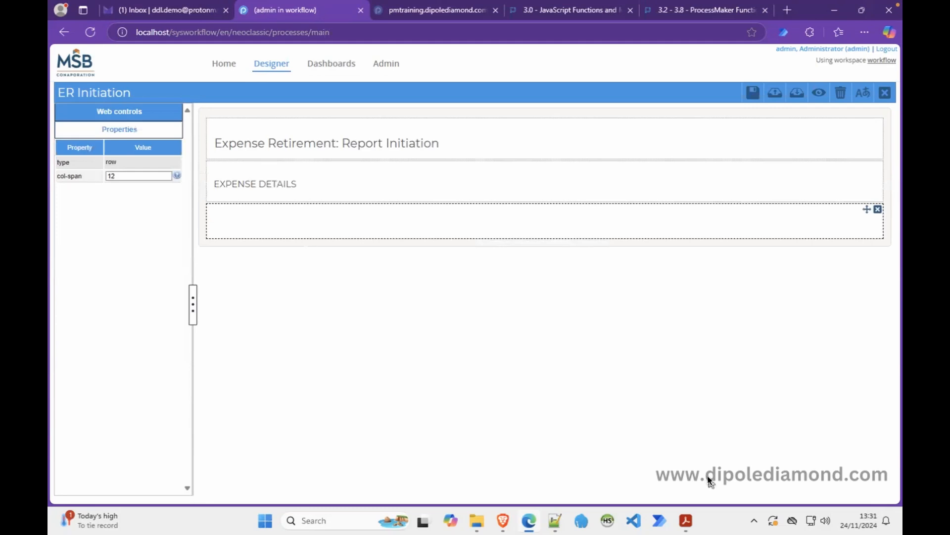
Split the row into 6 6 columns and put a textbox bound to employeeName in the right cell.
click(686, 520)
drag(117, 178, 97, 179)
text(6 6)
click(233, 223)
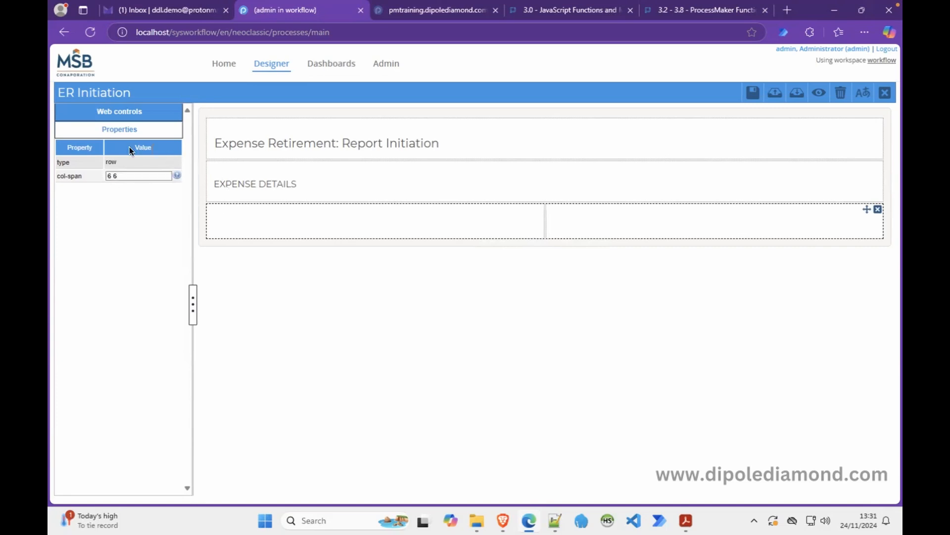
click(142, 112)
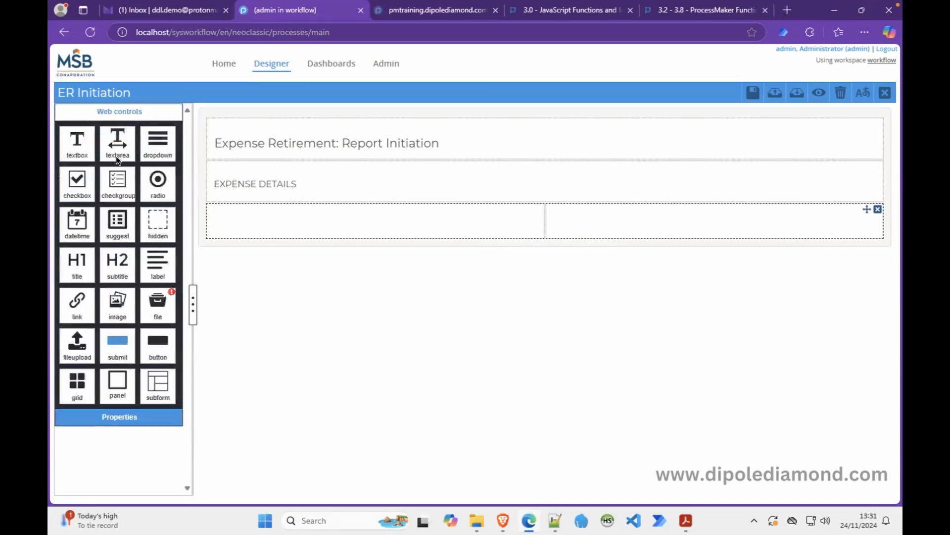
drag(80, 149, 579, 233)
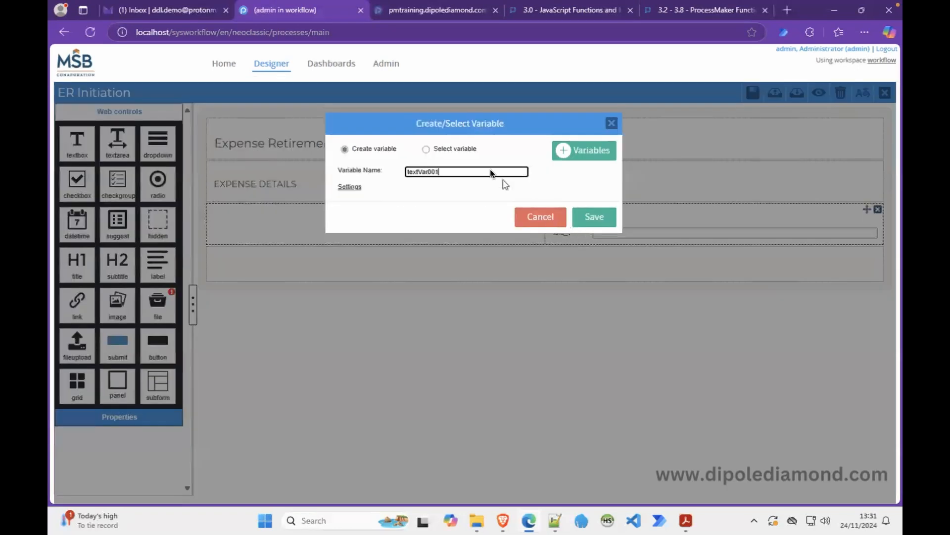
click(427, 149)
click(395, 171)
text(NAME)
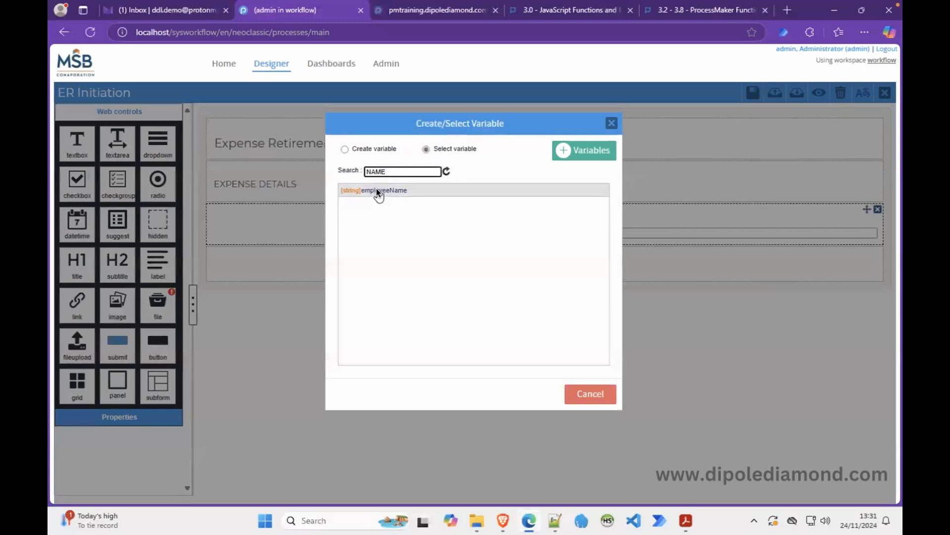
click(379, 191)
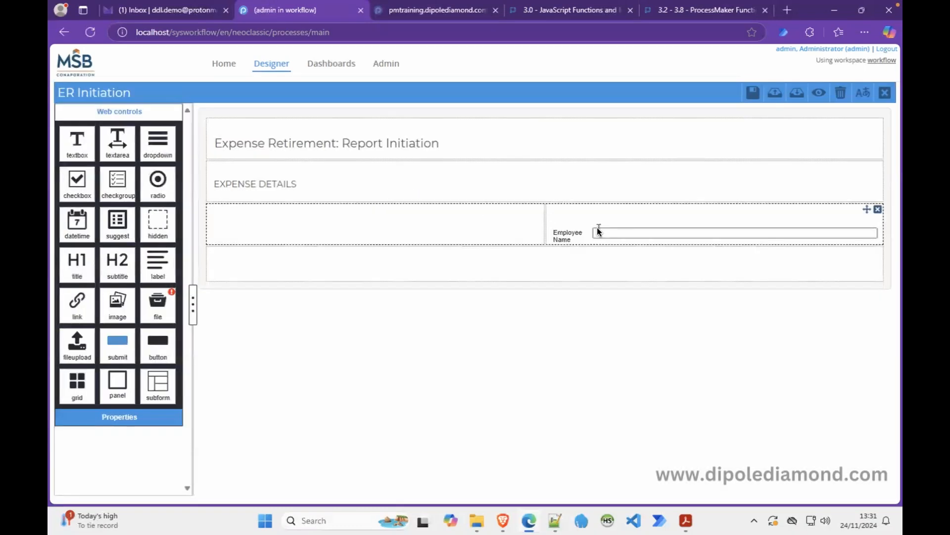
Make the Employee Name field required with display mode set to disabled.
click(584, 228)
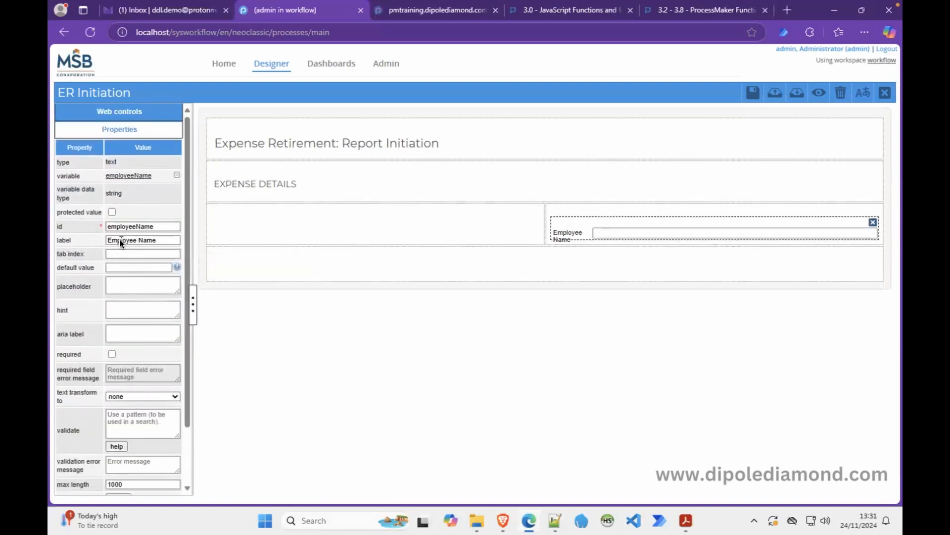
click(111, 354)
scroll(186, 443, down, 3)
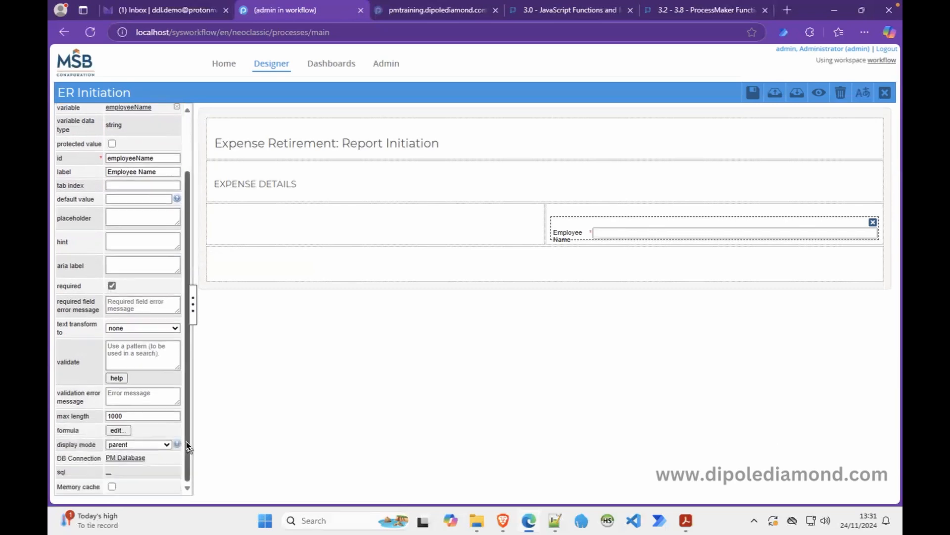
click(146, 444)
click(148, 431)
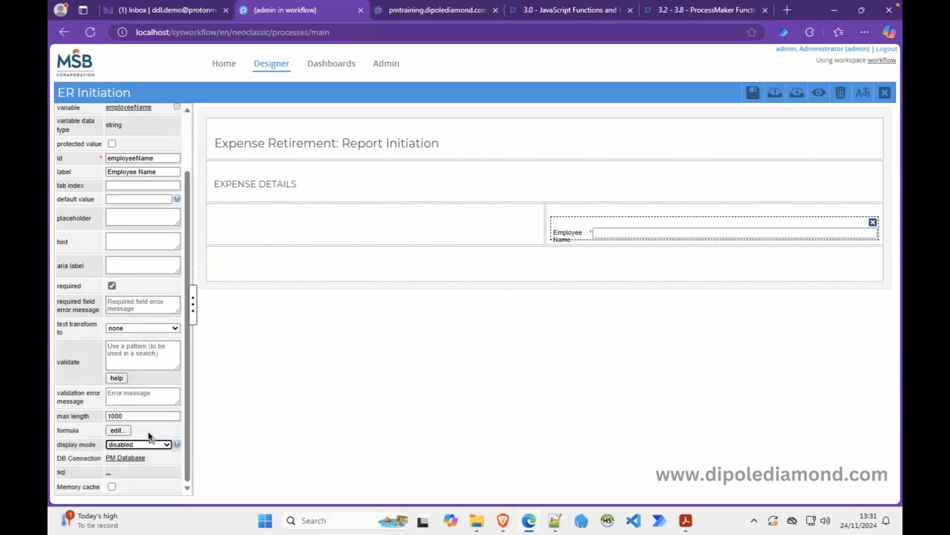
scroll(183, 132, up, 2)
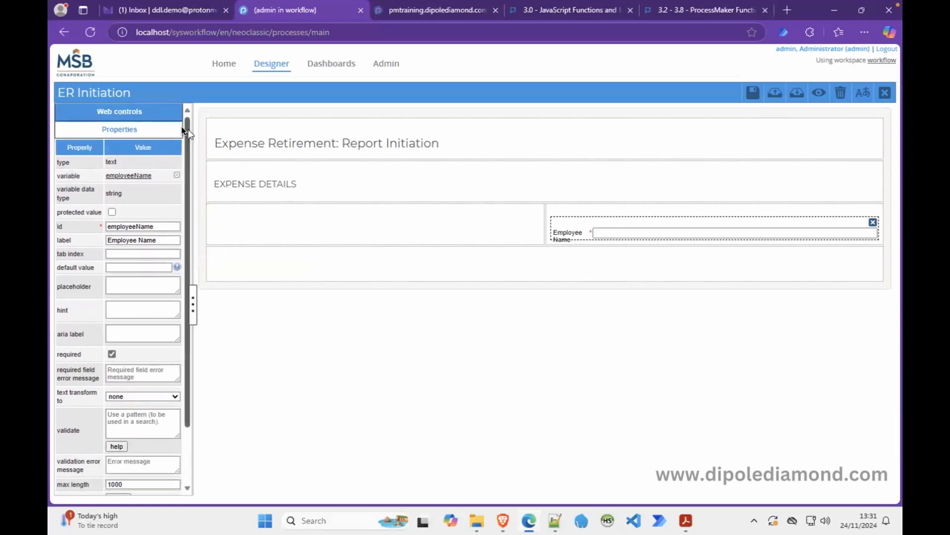
click(157, 114)
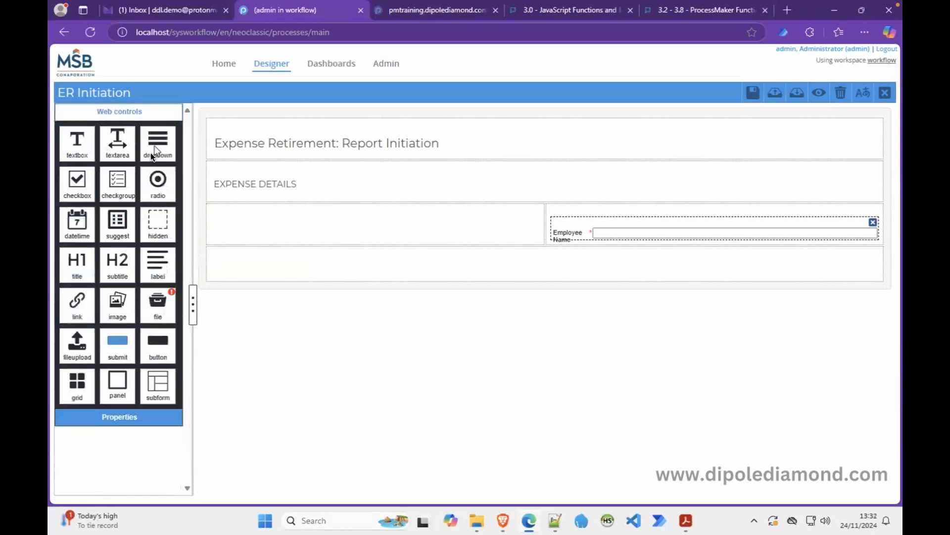
Add a date field in the left cell bound to new variable reportDate, formatted DD-MM-YYYY, disabled.
drag(75, 214, 262, 209)
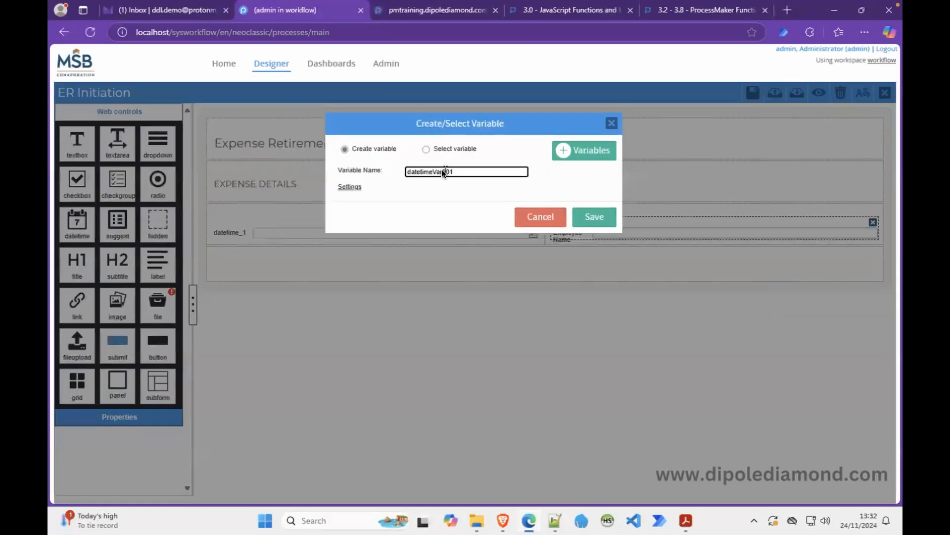
text(reportDate)
click(592, 215)
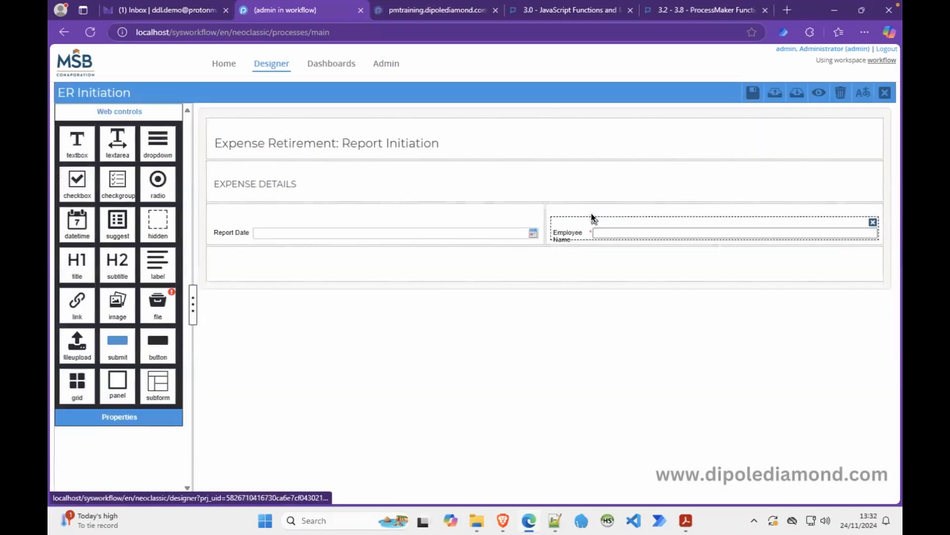
click(296, 230)
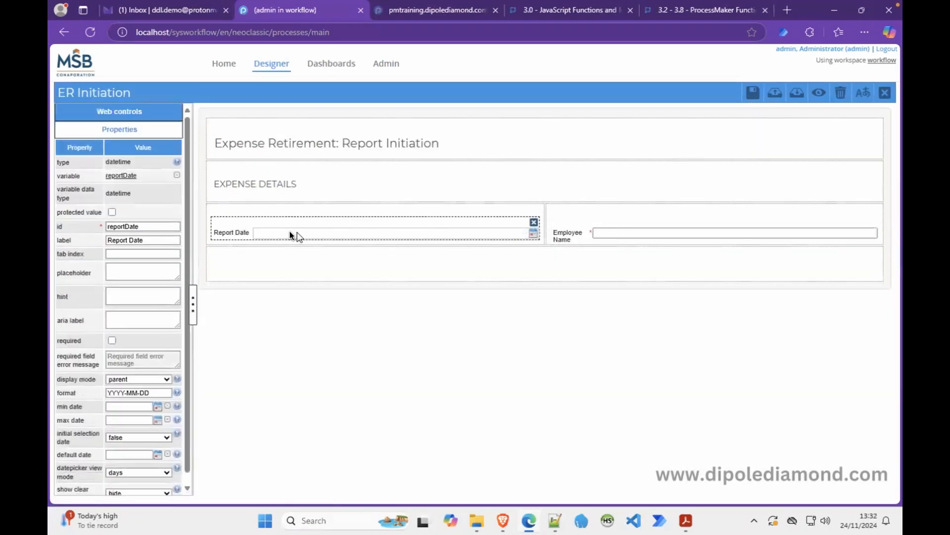
click(140, 393)
key(BackSpace)
key(BackSpace)
key(BackSpace)
key(BackSpace)
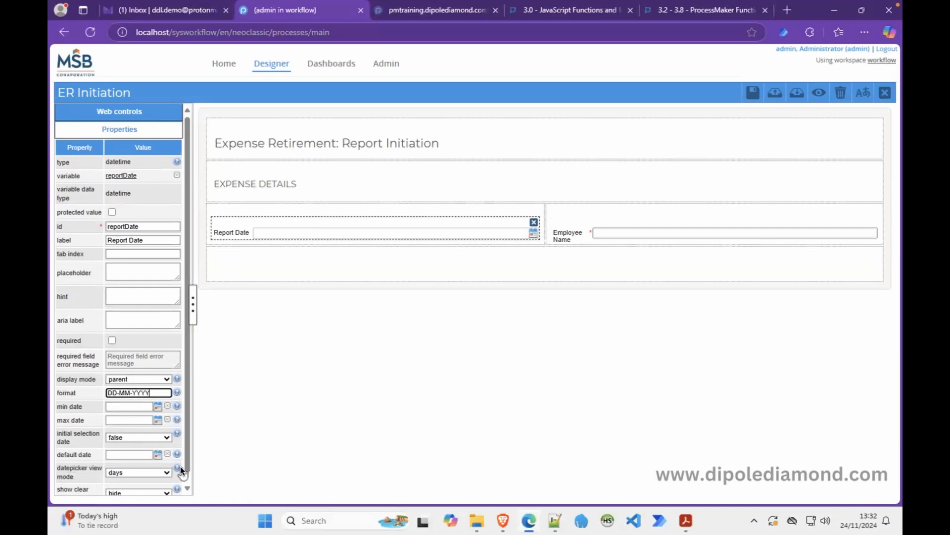
click(162, 378)
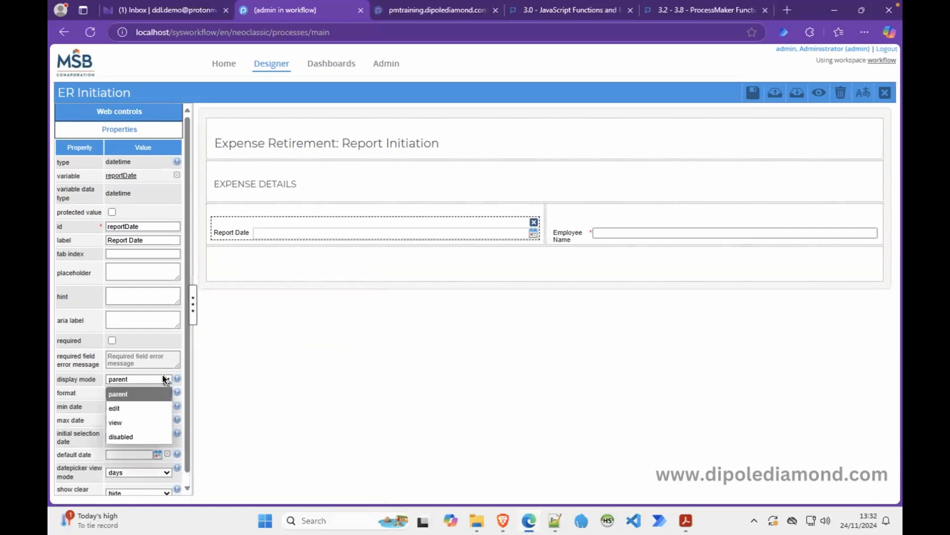
click(128, 436)
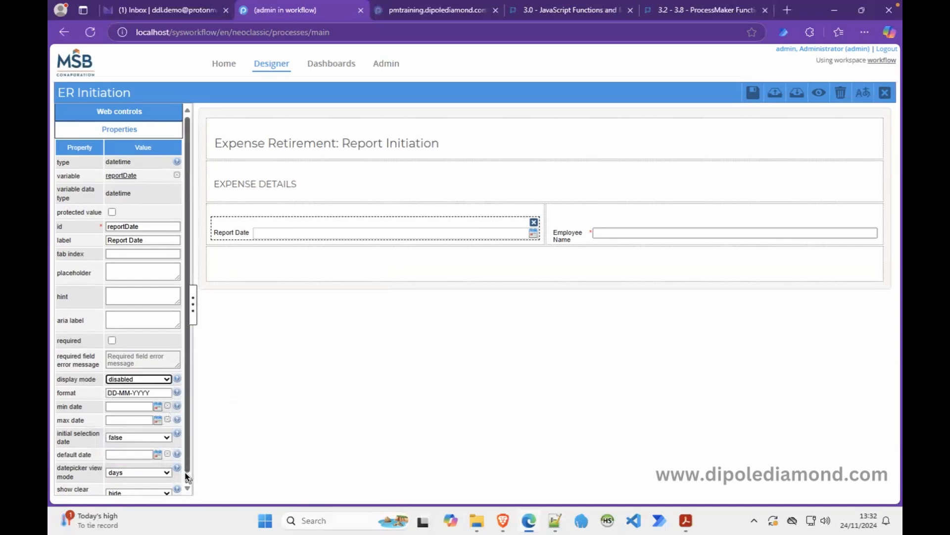
scroll(187, 475, down, 1)
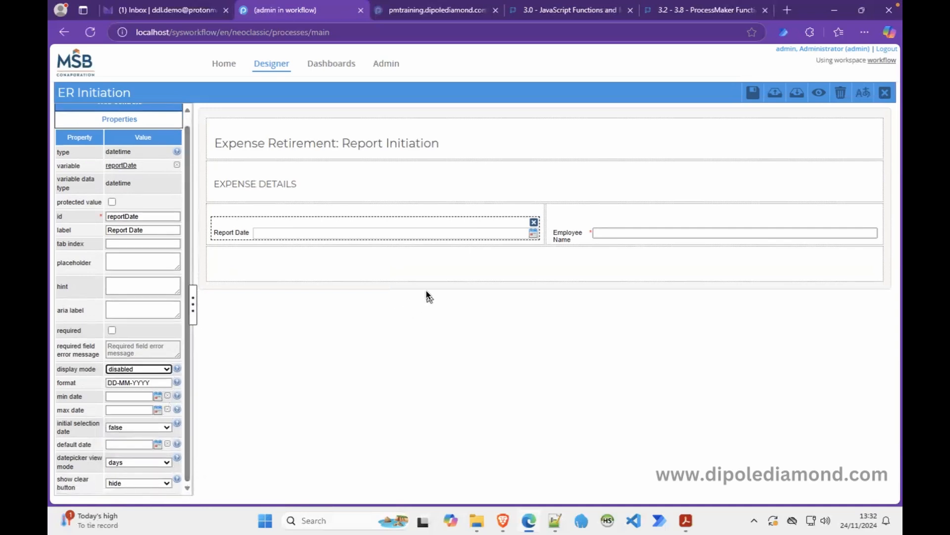
Split the empty row 6 6 and add a textbox bound to employeeDepartment in the right half.
click(468, 272)
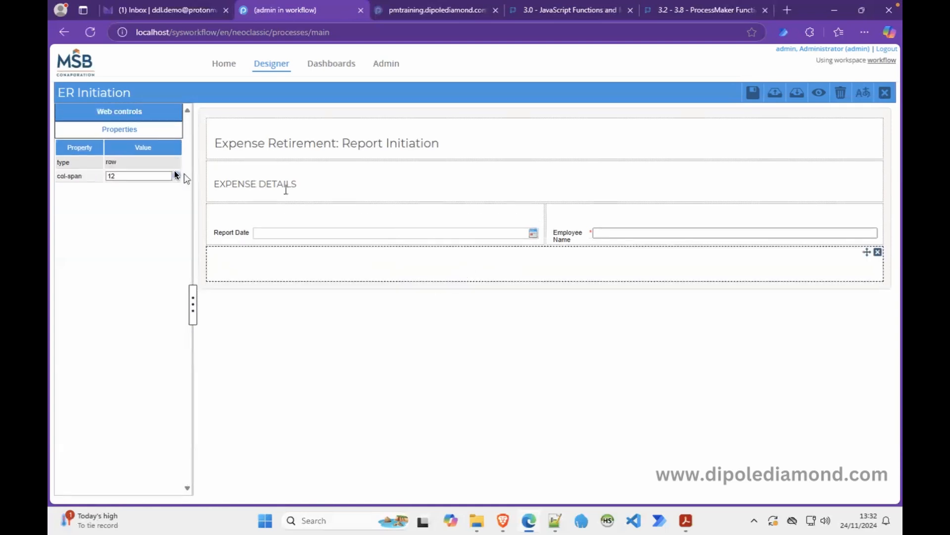
click(129, 177)
click(241, 253)
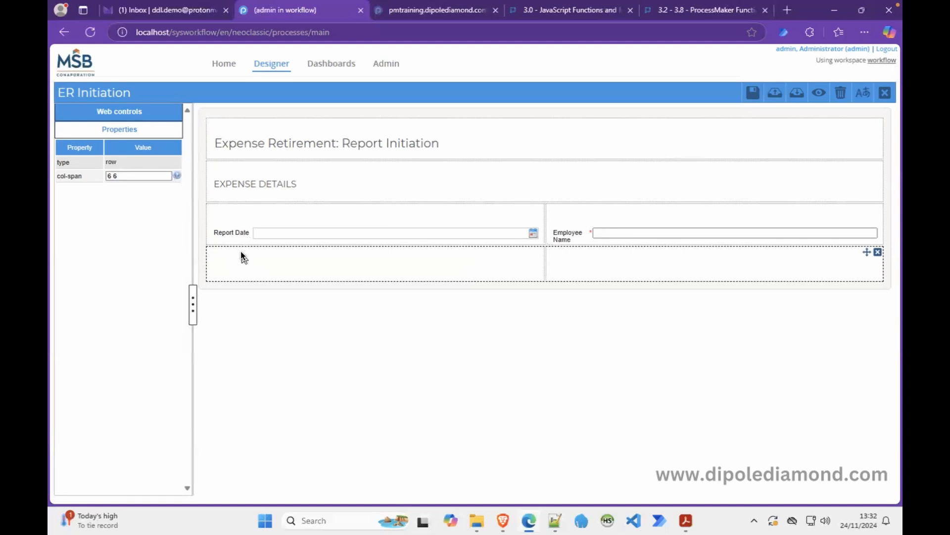
click(118, 113)
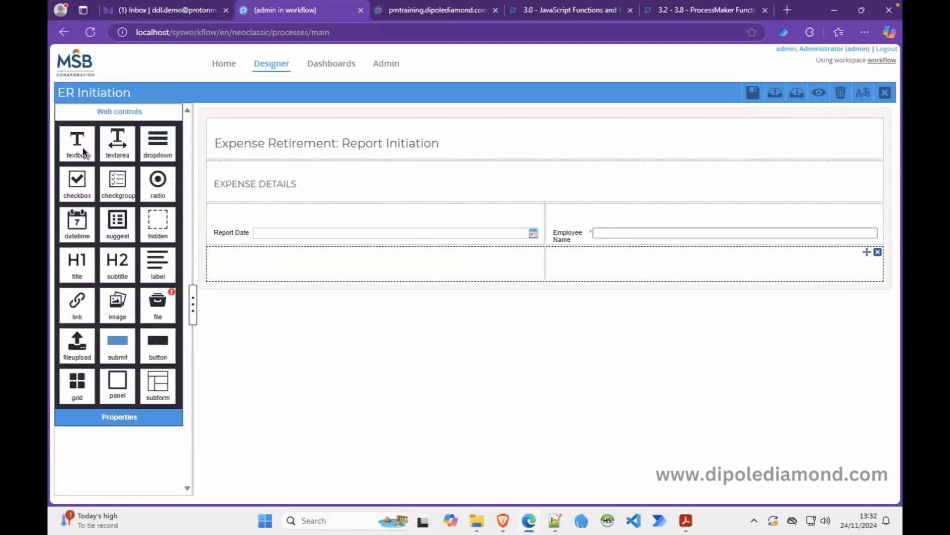
drag(82, 147, 643, 262)
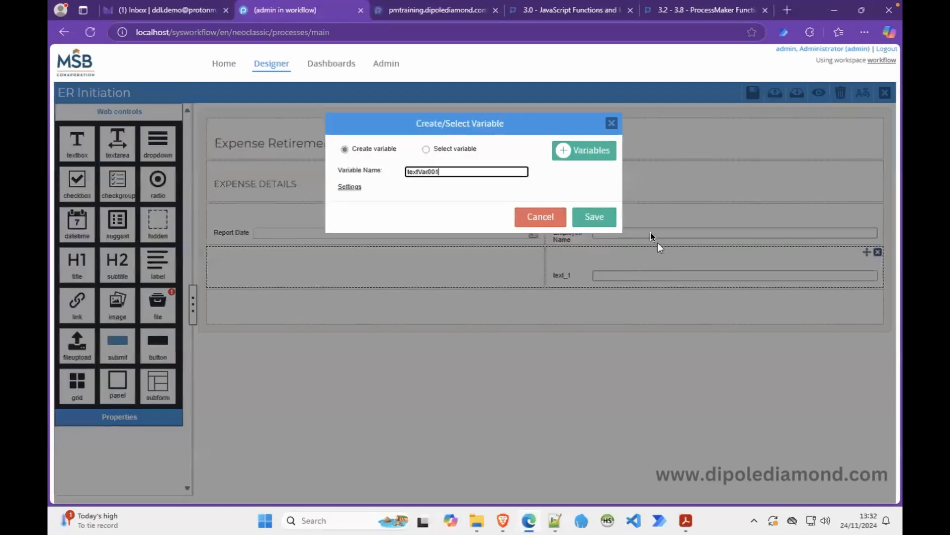
click(455, 149)
click(412, 171)
text(dep)
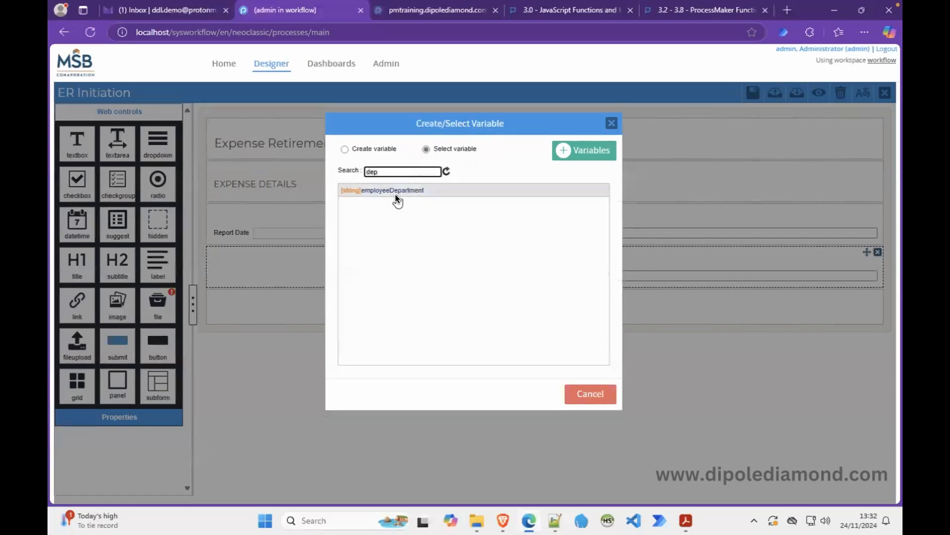
click(396, 192)
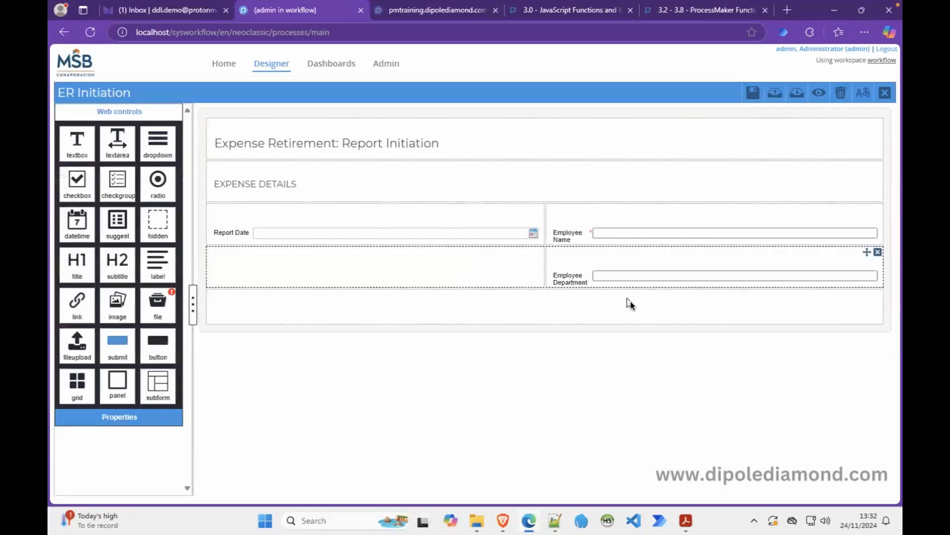
Make the Employee Department field required with display mode set to disabled.
click(597, 269)
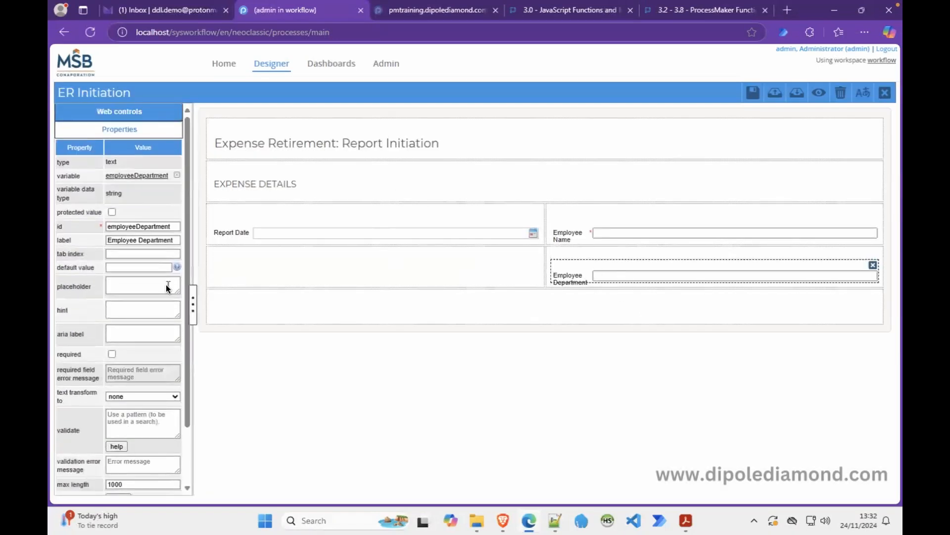
click(112, 354)
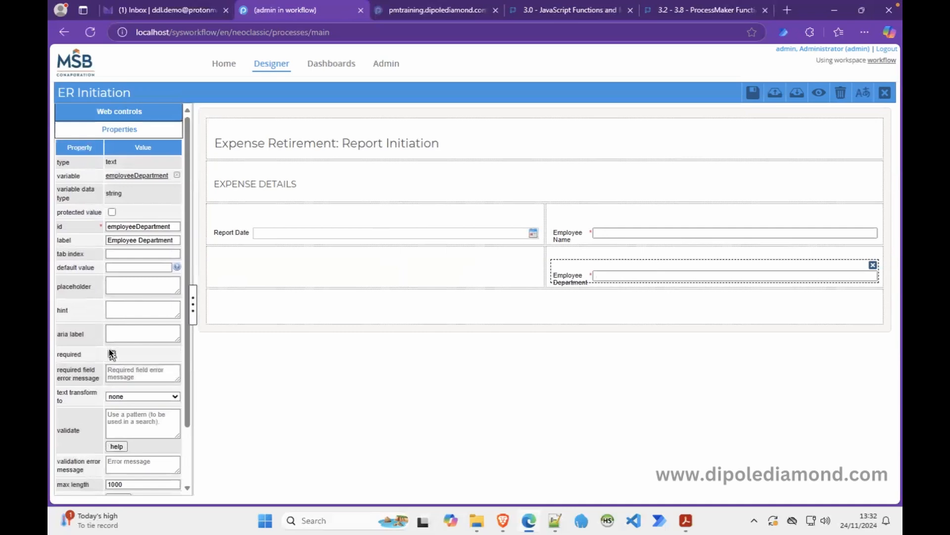
scroll(145, 403, down, 2)
click(130, 444)
click(147, 429)
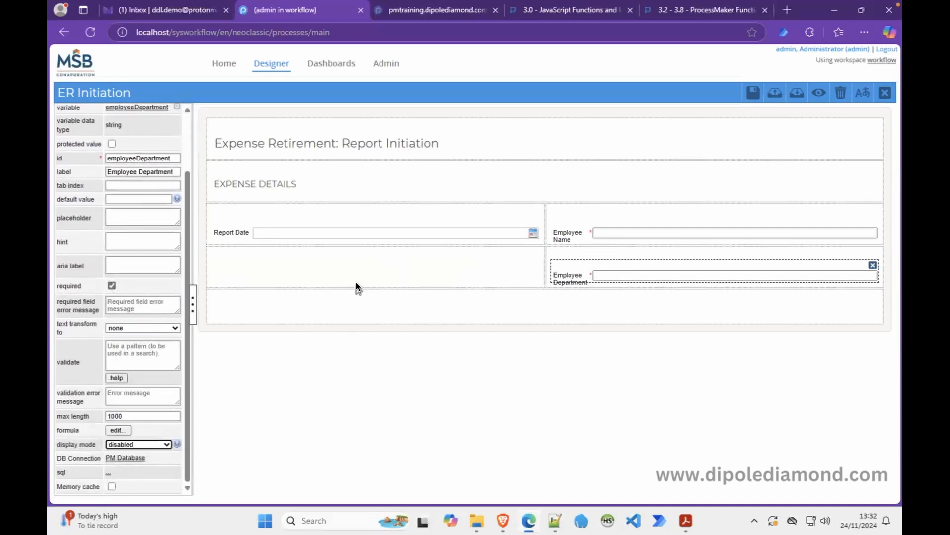
scroll(187, 138, up, 2)
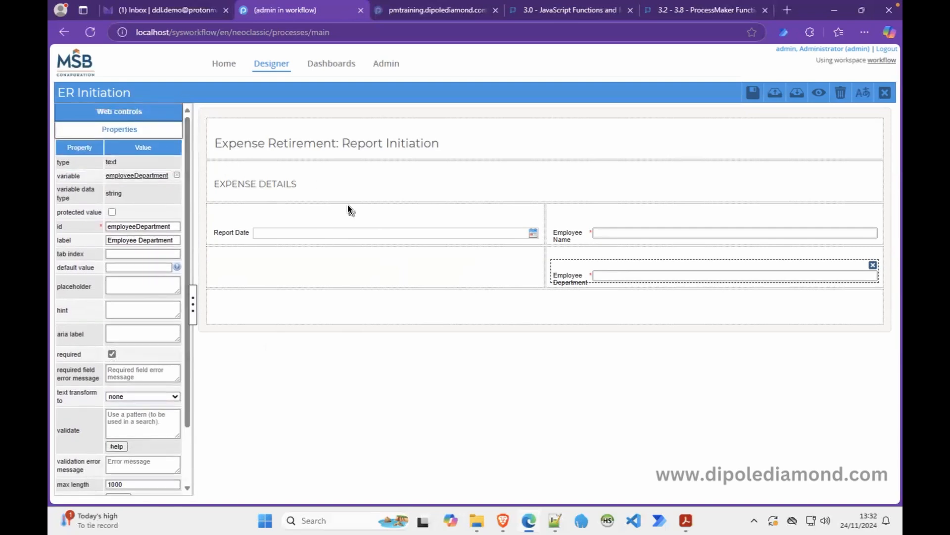
click(685, 520)
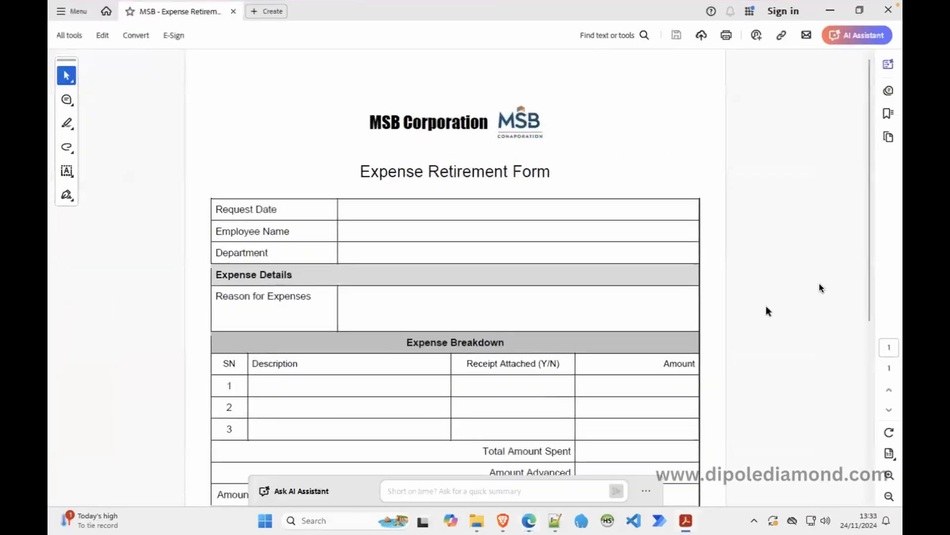
Scroll through the Expense Retirement Form PDF's fields, then return to the ER Initiation designer.
drag(866, 274, 870, 341)
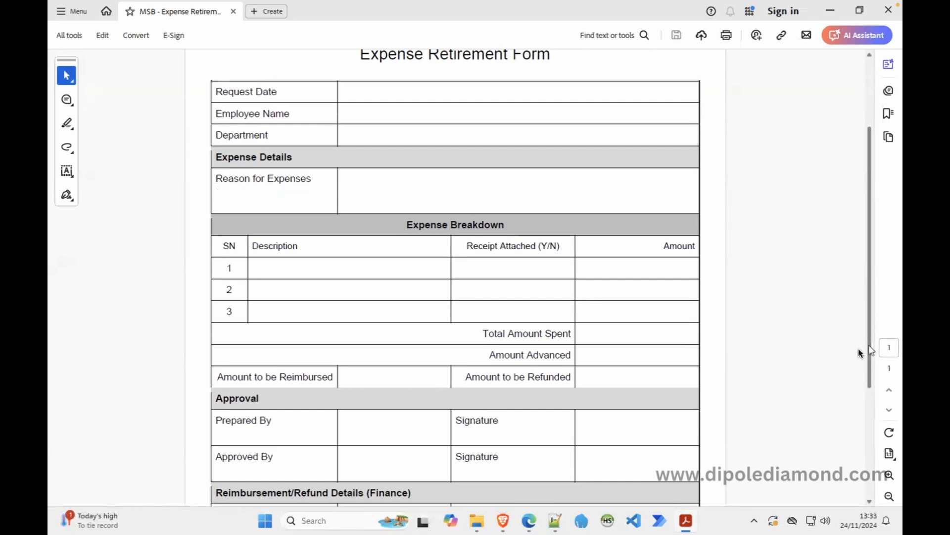
click(528, 520)
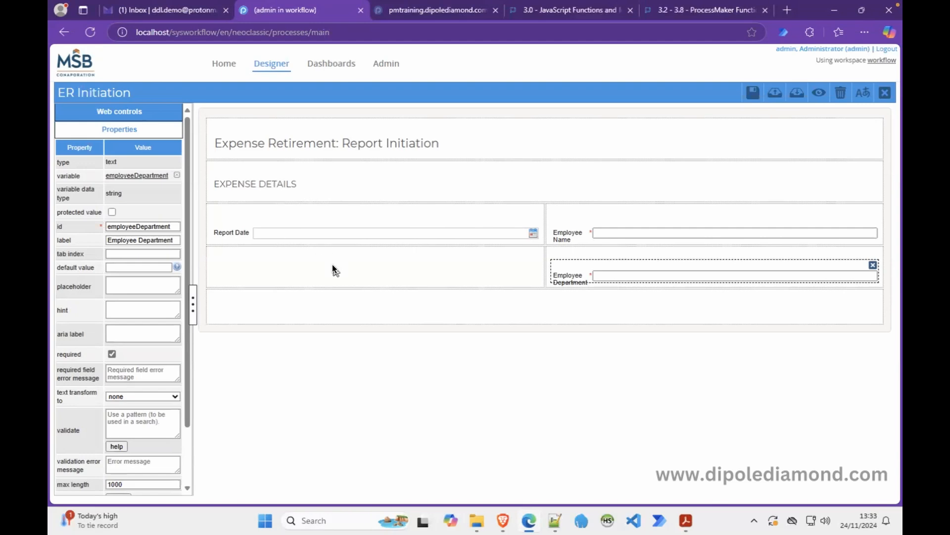
Add a textbox below Report Date bound to the existing amountAdvancedCommas variable.
click(132, 110)
drag(77, 147, 277, 263)
click(355, 186)
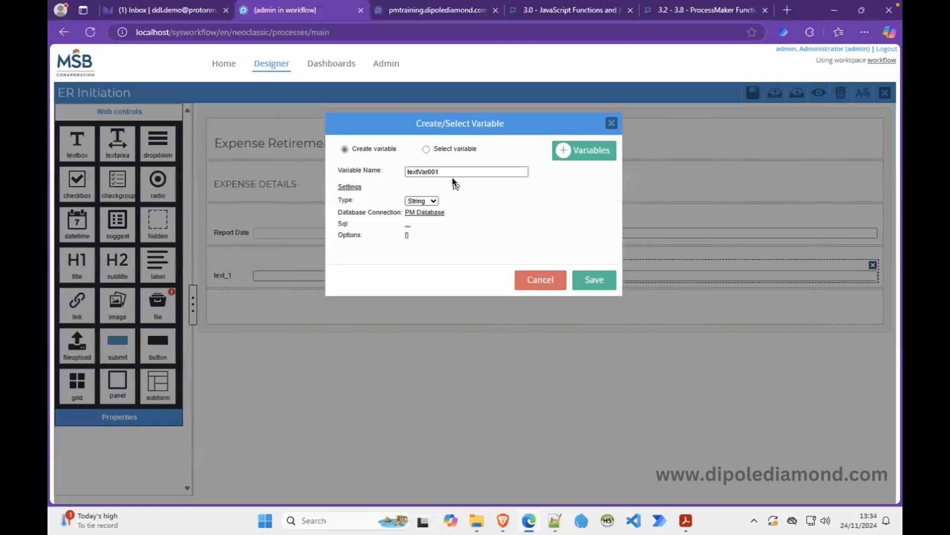
click(426, 150)
click(411, 171)
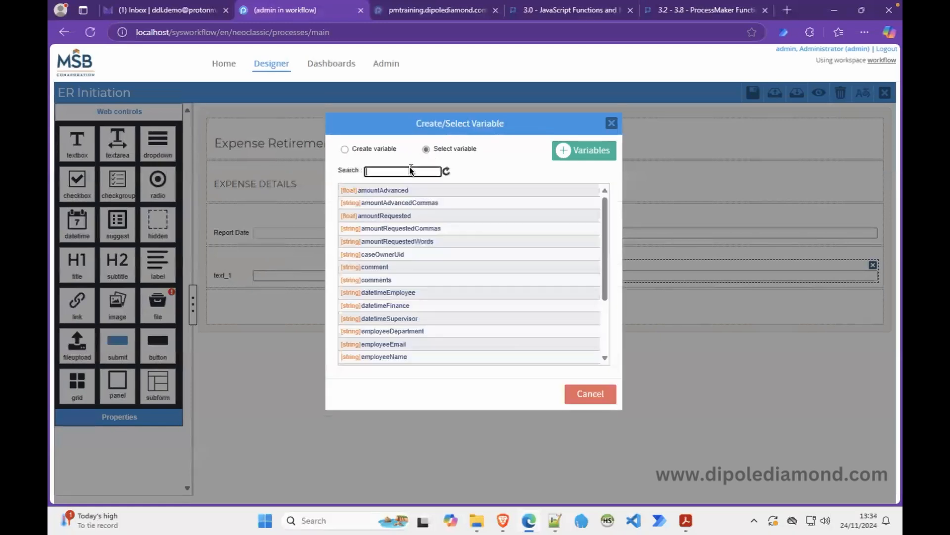
text(adv)
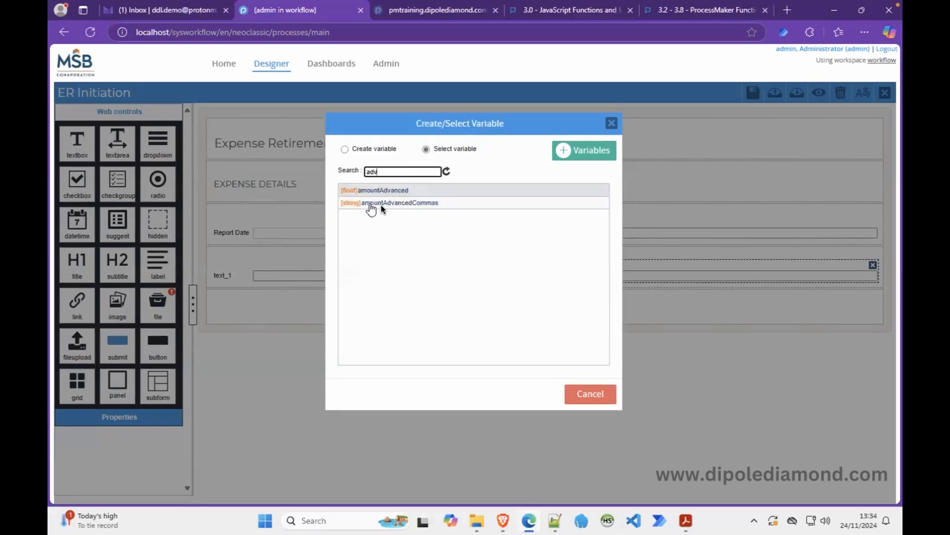
click(424, 203)
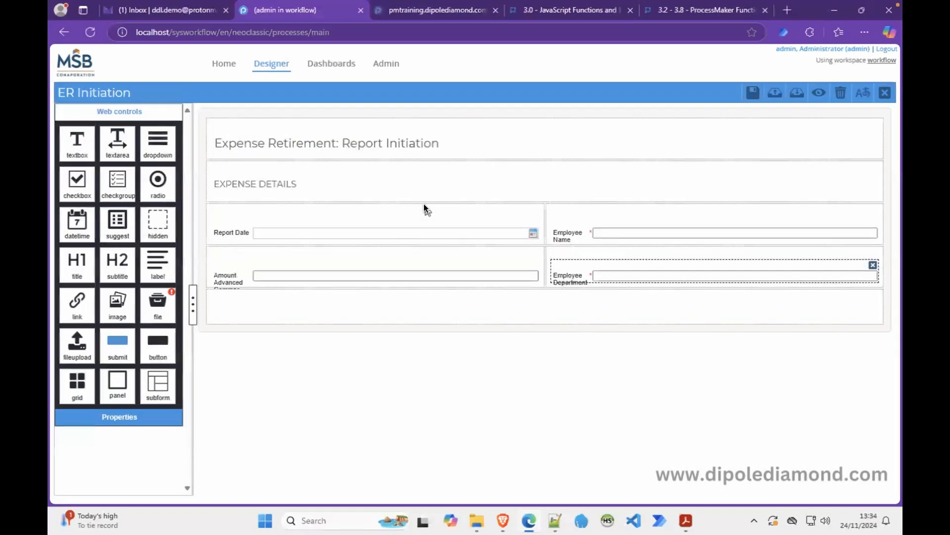
Label the new field 'Amount Advanced' and set its display mode to disabled.
click(343, 266)
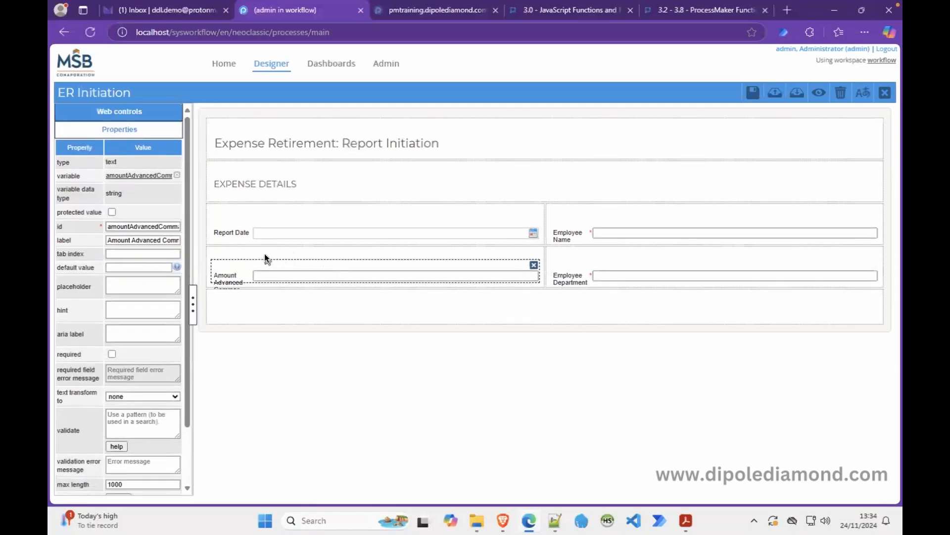
click(167, 240)
drag(193, 239, 233, 242)
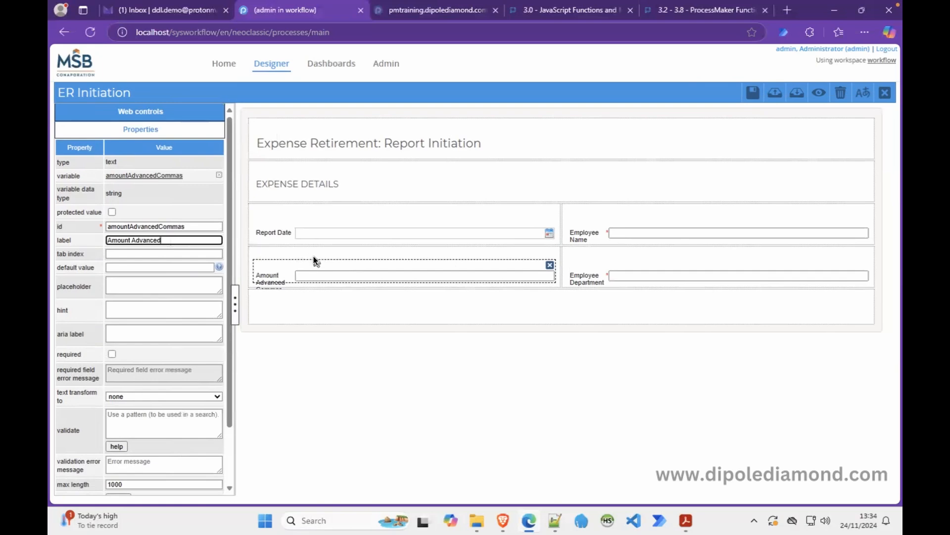
scroll(231, 448, down, 3)
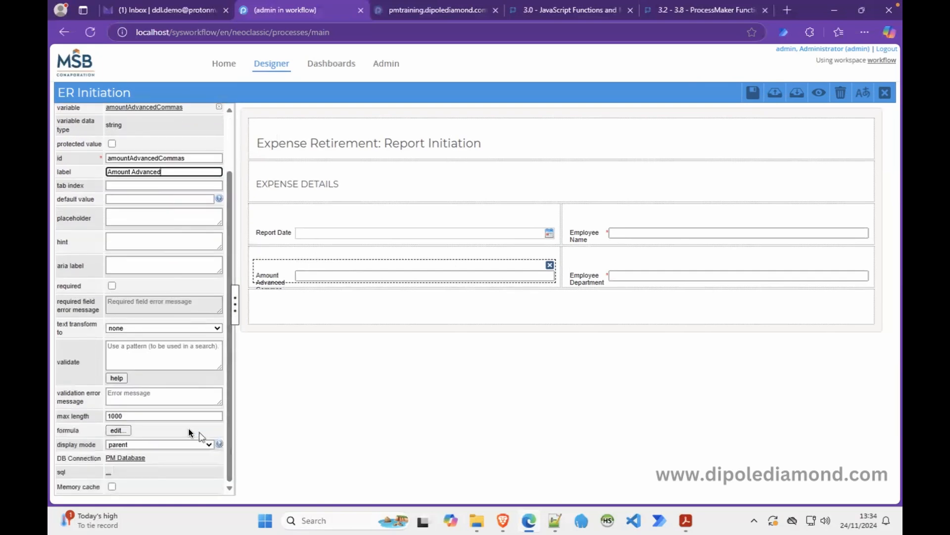
click(156, 444)
click(143, 430)
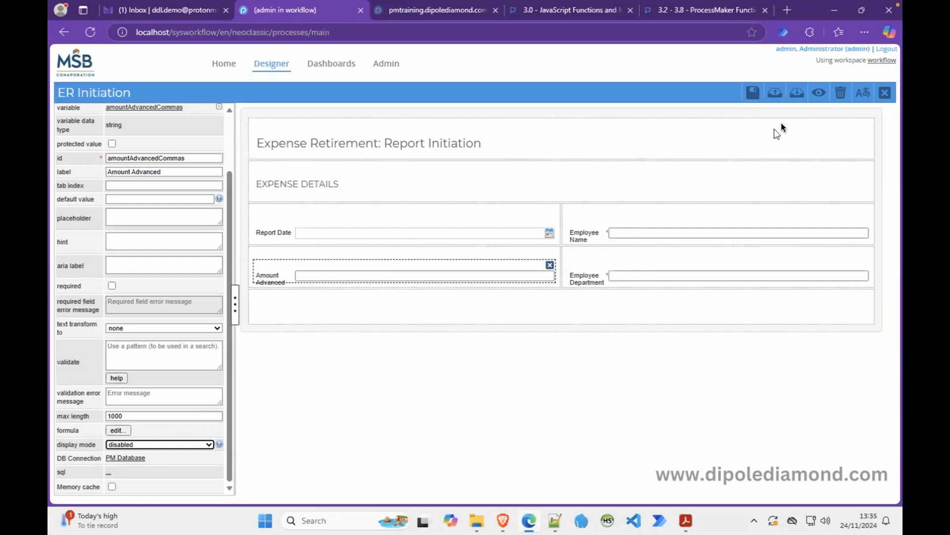
click(818, 94)
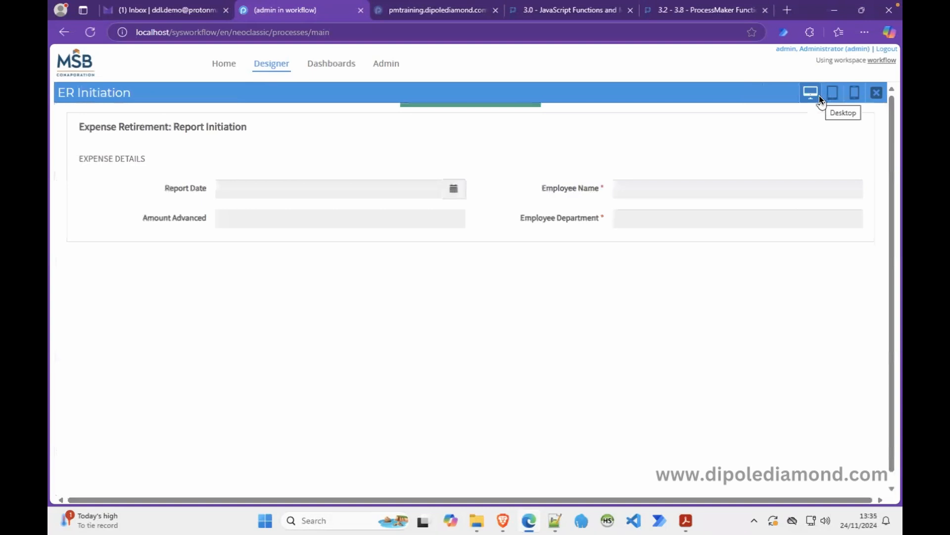
click(876, 92)
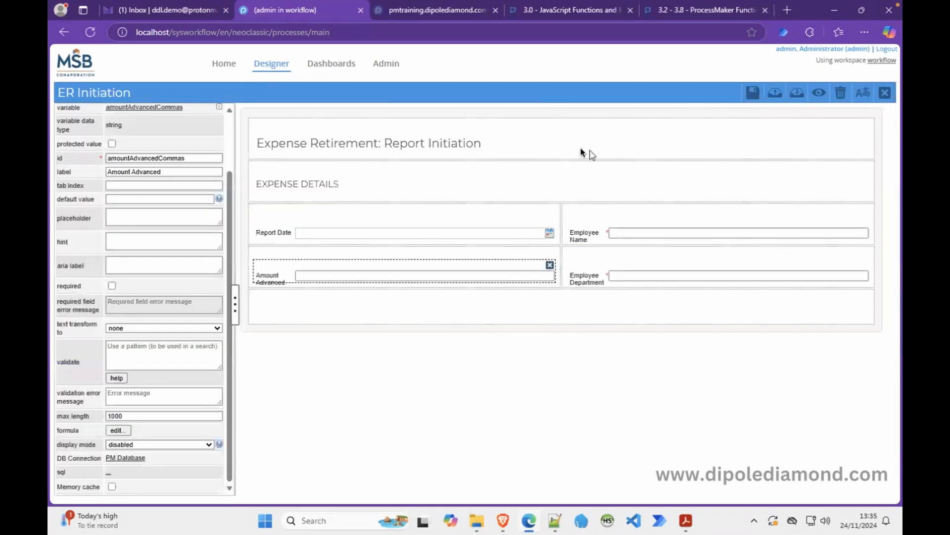
Add a text area to the empty bottom row and bind it to the expenseReason variable.
click(478, 300)
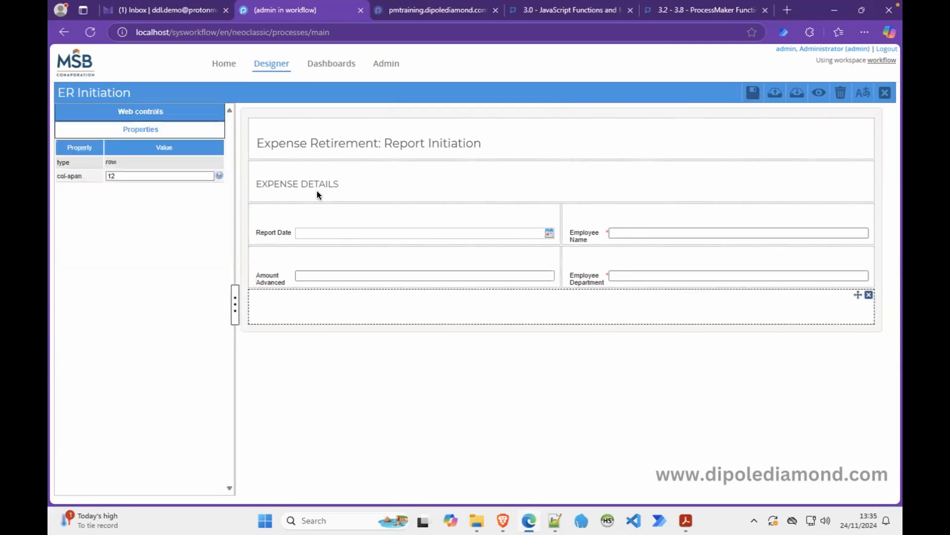
click(205, 111)
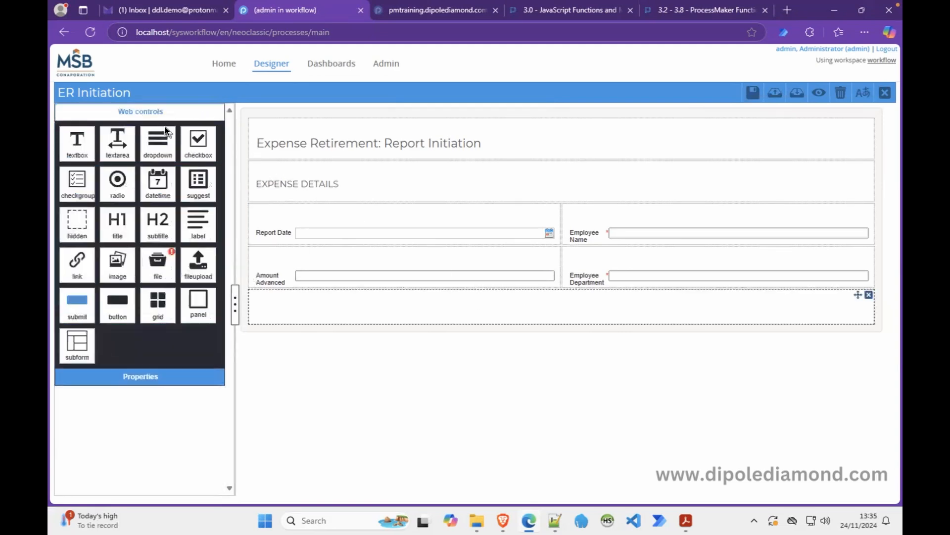
drag(119, 146, 302, 302)
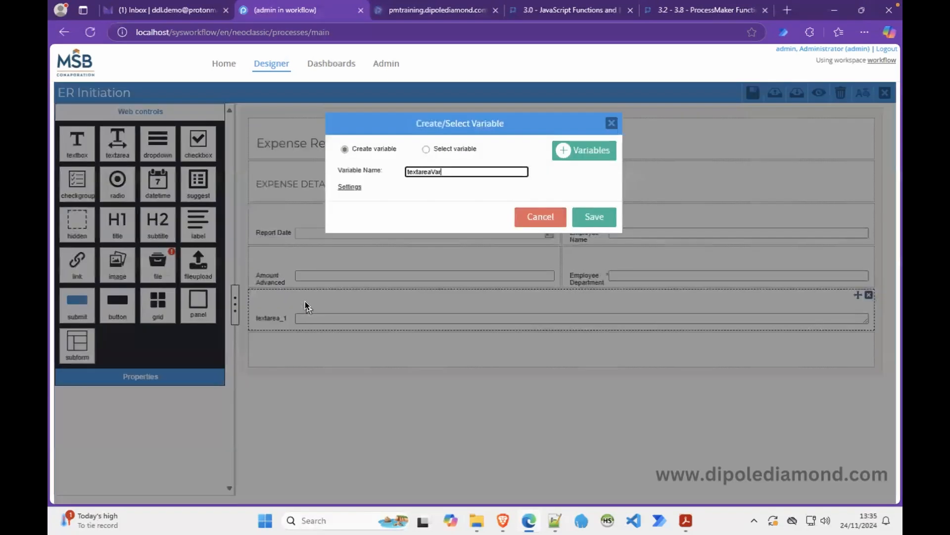
click(427, 148)
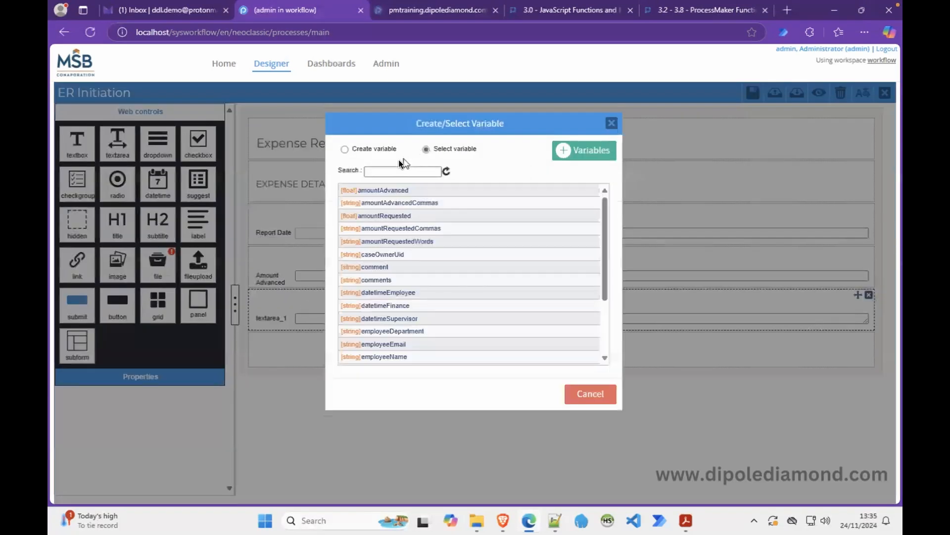
text(rea)
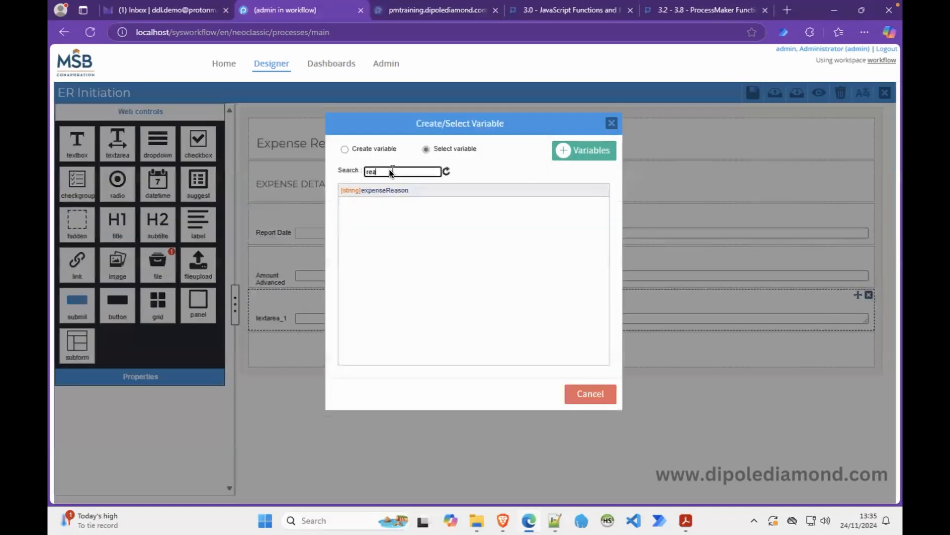
click(387, 189)
Relabel it 'Reason for the Expense', make it required, and set its display mode to disabled.
click(291, 316)
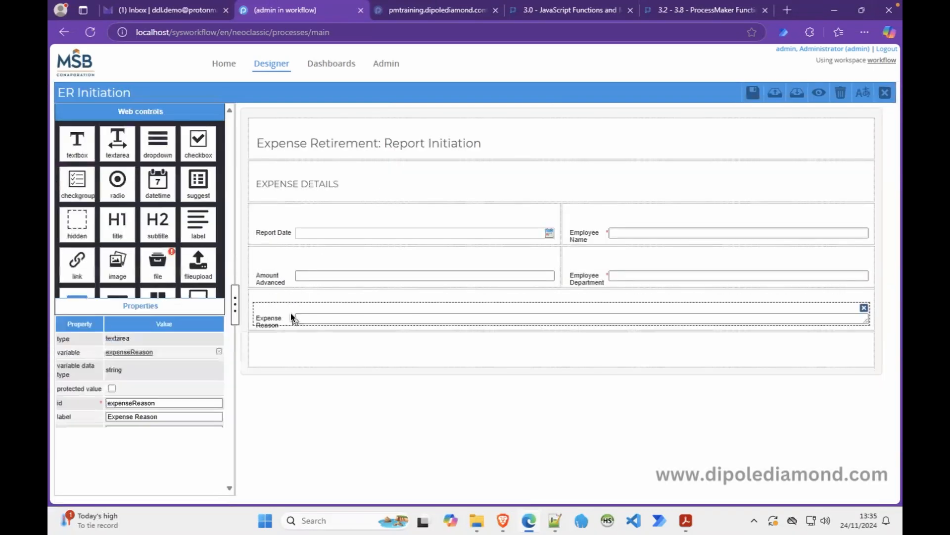
double_click(125, 241)
key(super+x)
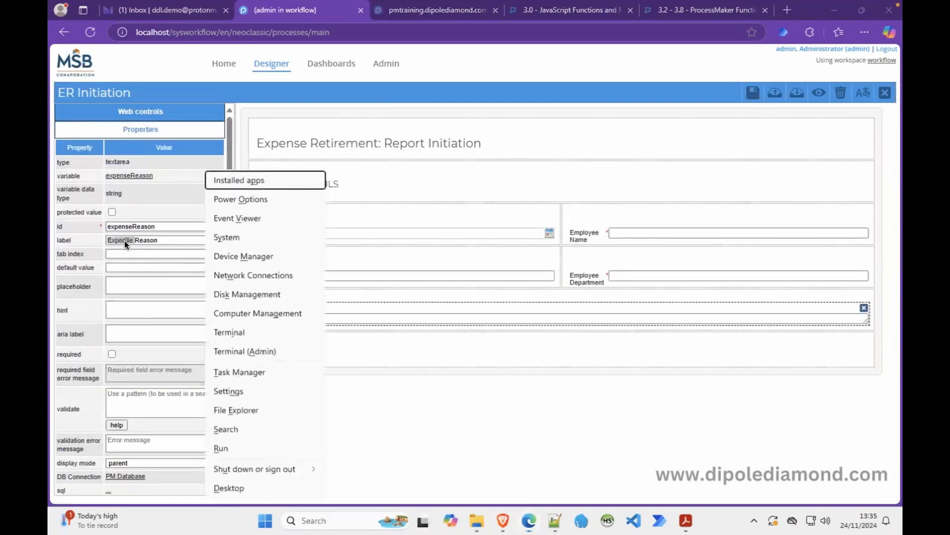
key(Escape)
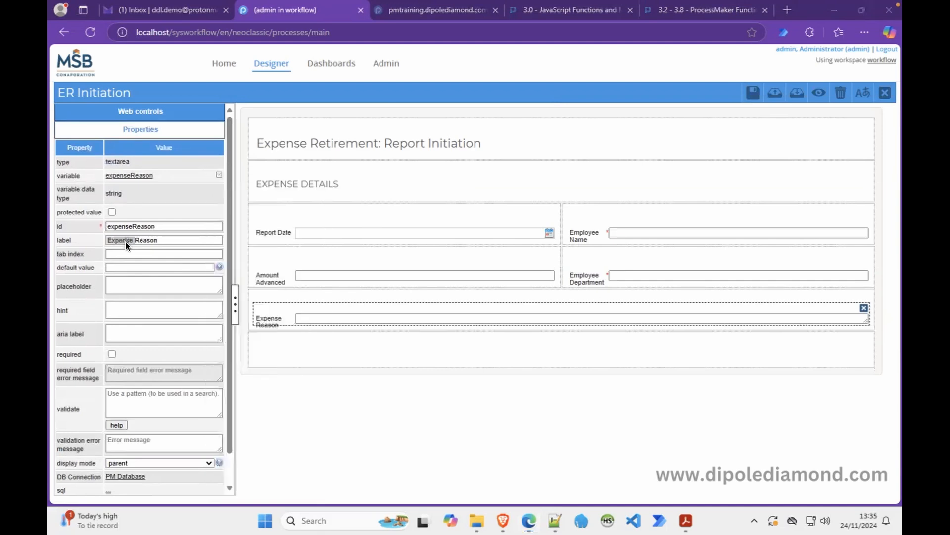
double_click(126, 242)
key(ctrl+x)
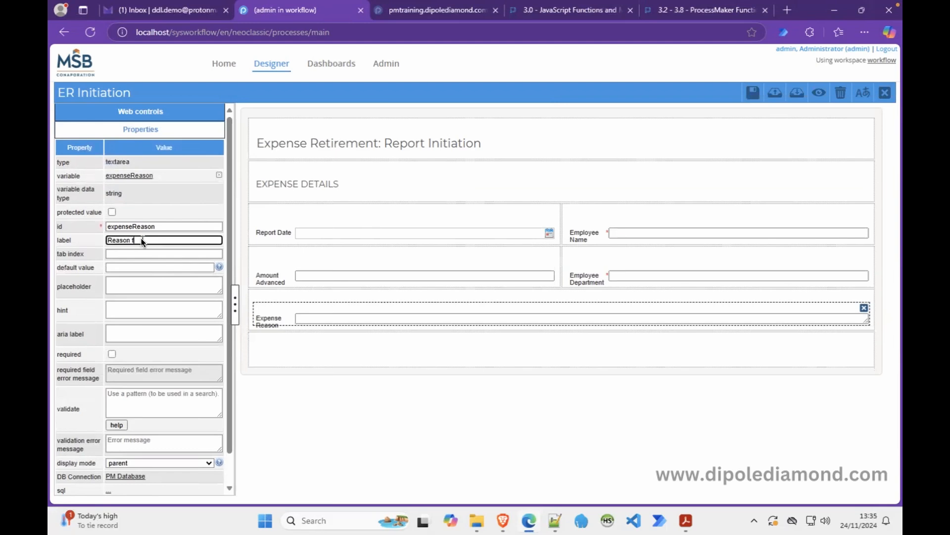
text(for the Expense)
click(112, 354)
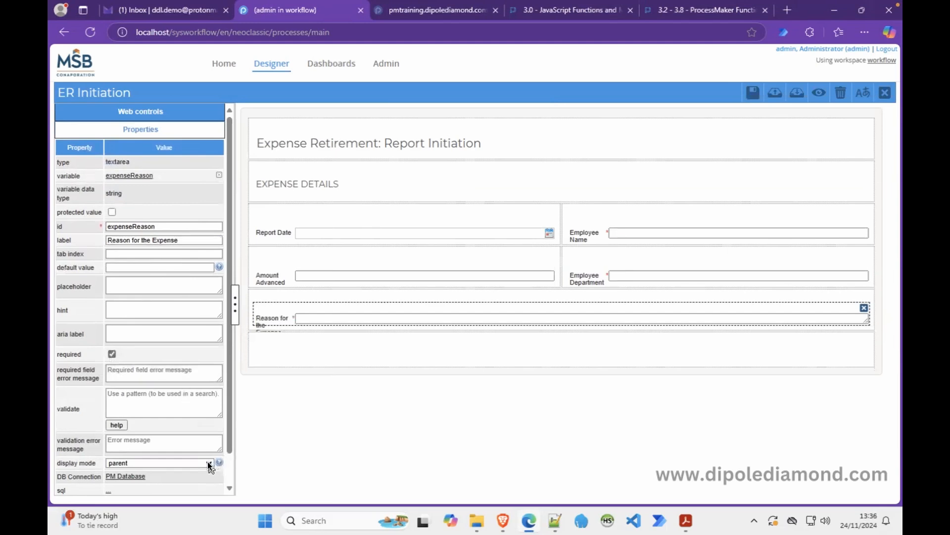
click(209, 463)
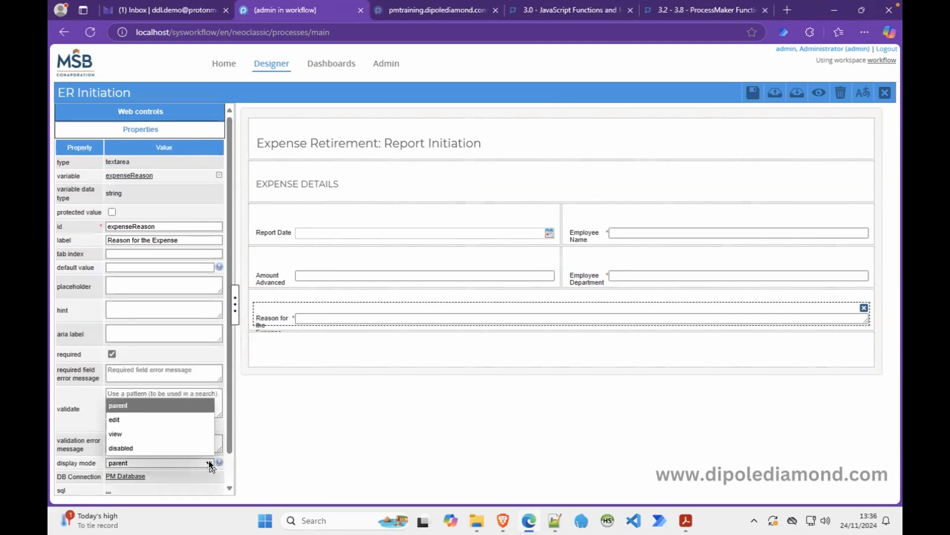
click(187, 448)
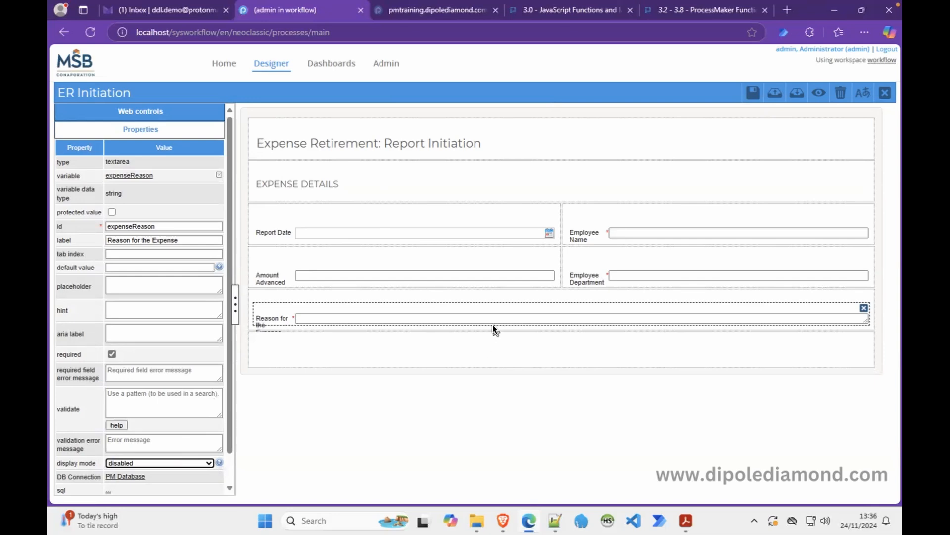
Reduce the Reason for the Expense textarea to 2 rows and preview the form again.
click(819, 95)
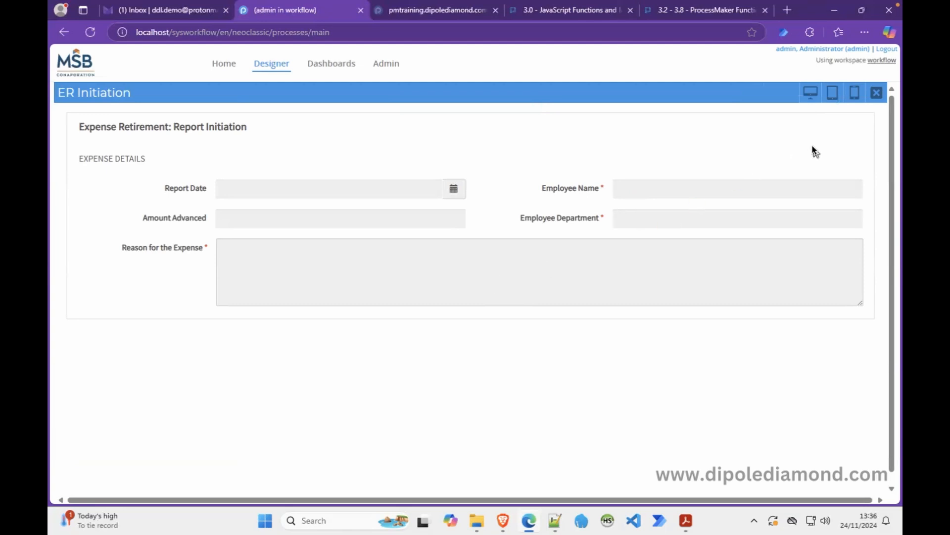
click(876, 97)
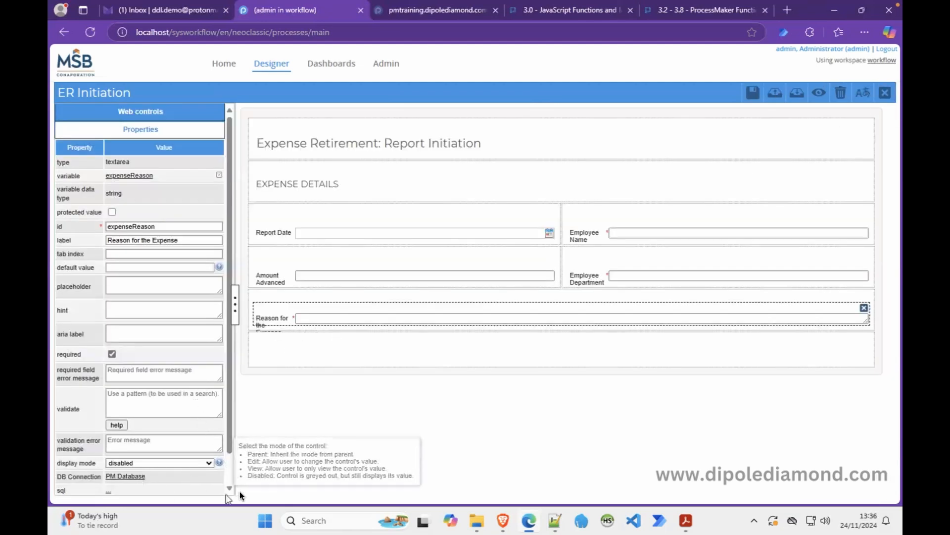
scroll(230, 471, down, 1)
click(125, 489)
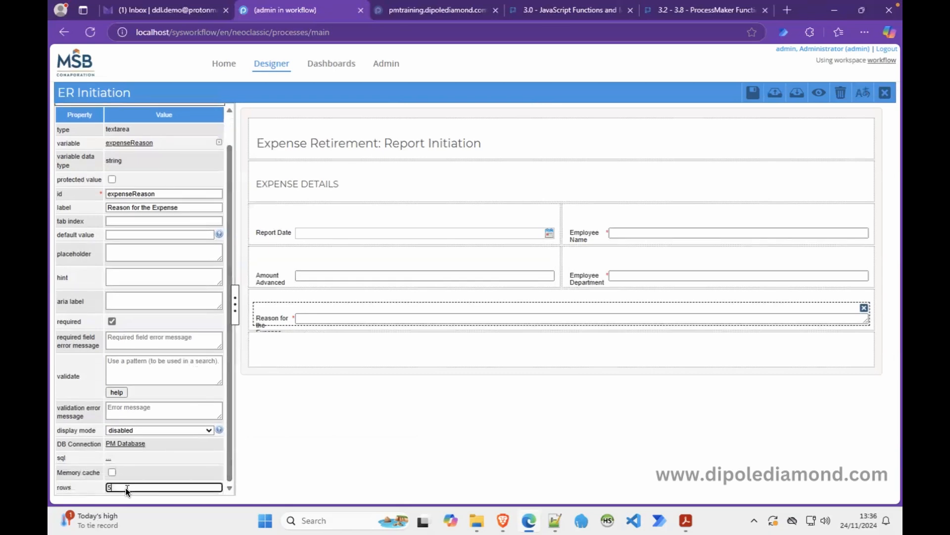
click(818, 92)
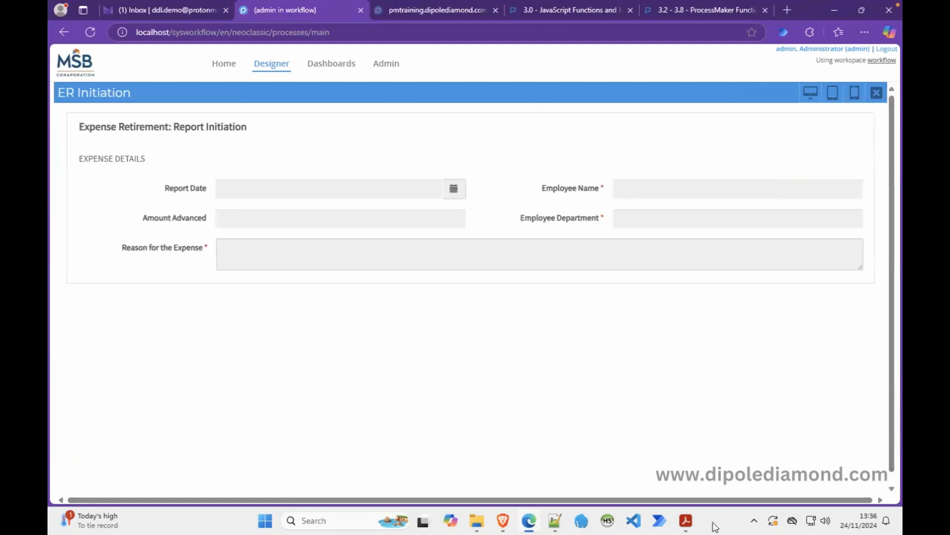
click(686, 520)
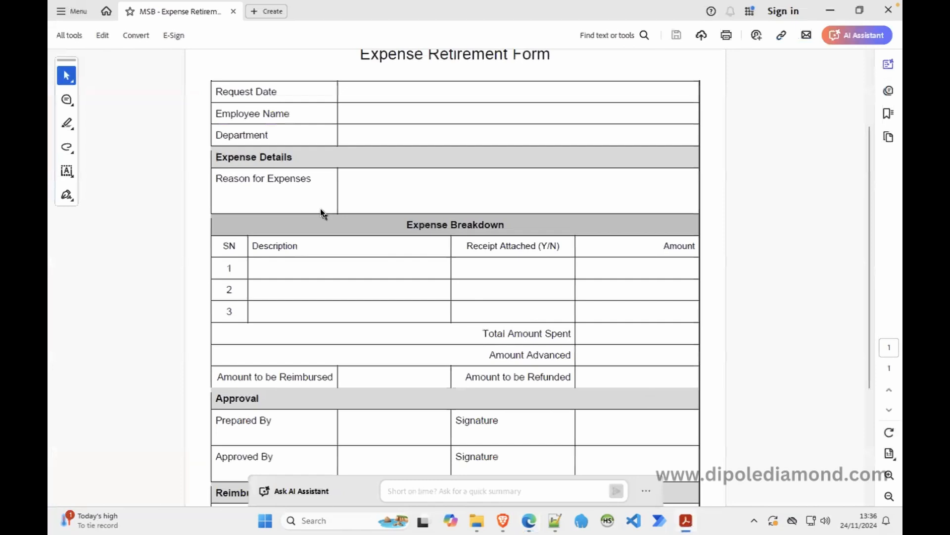
Compare the PDF labels (Date, Employee, Department, Reason, Expenses, Advanced) with the form, then return to the preview.
double_click(233, 178)
double_click(229, 179)
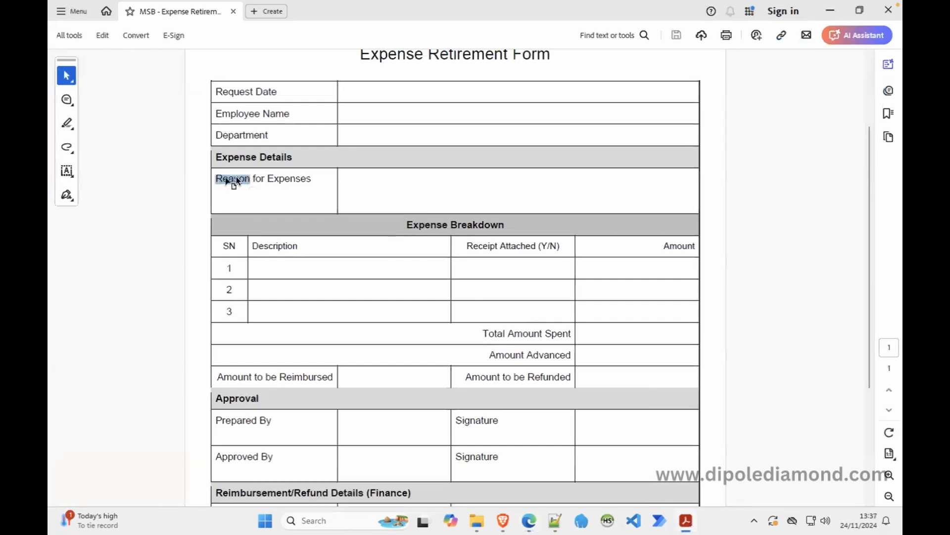
double_click(317, 178)
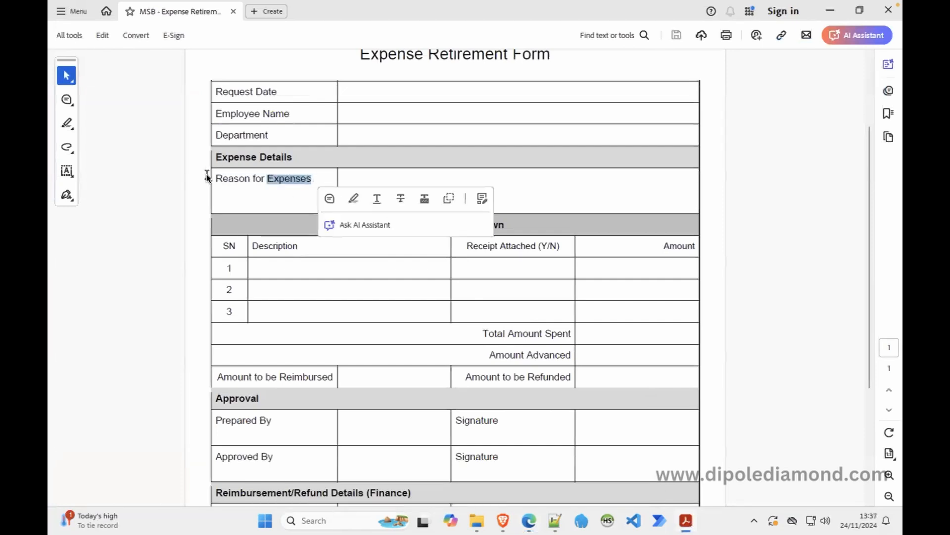
double_click(257, 135)
double_click(251, 114)
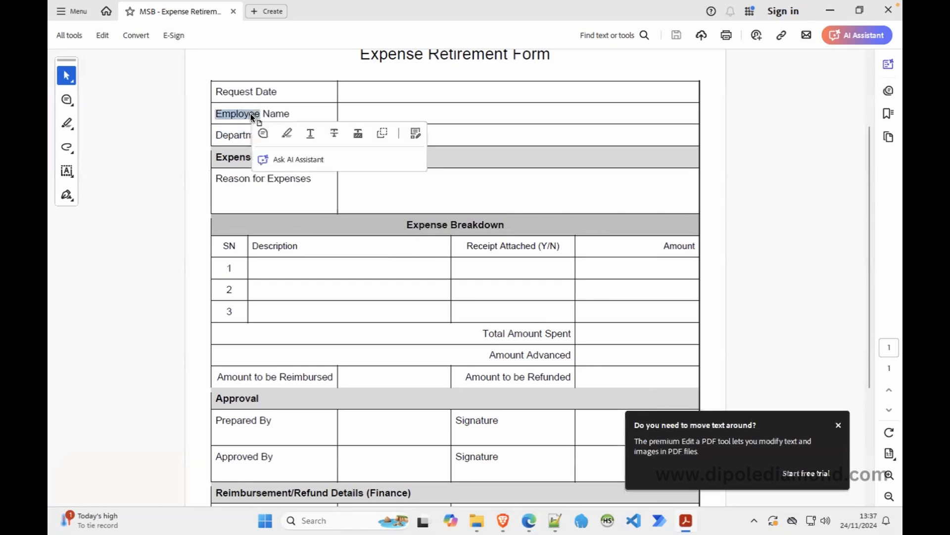
double_click(263, 91)
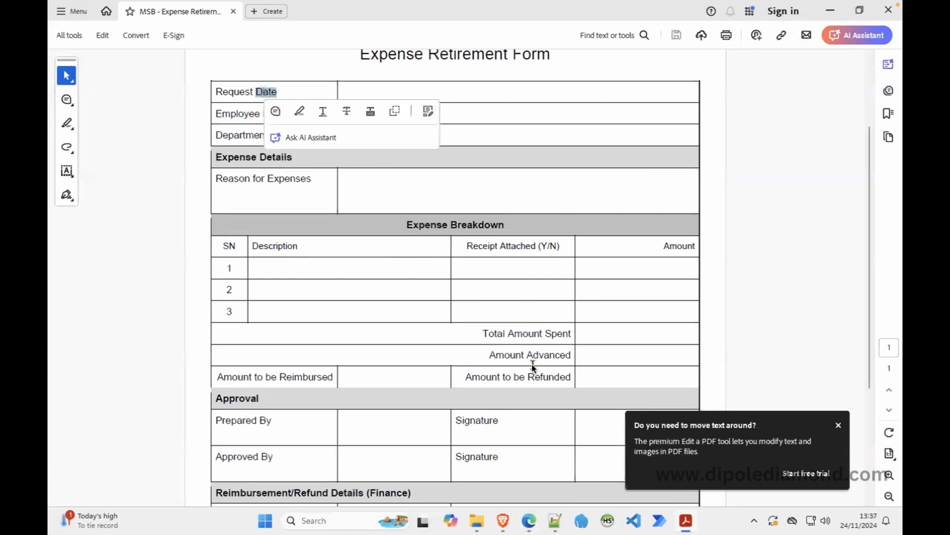
double_click(545, 357)
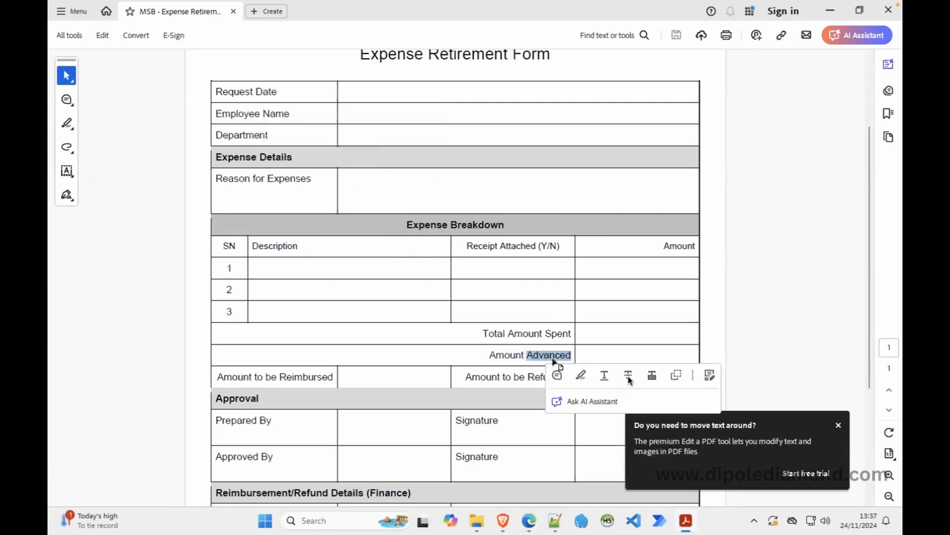
click(839, 426)
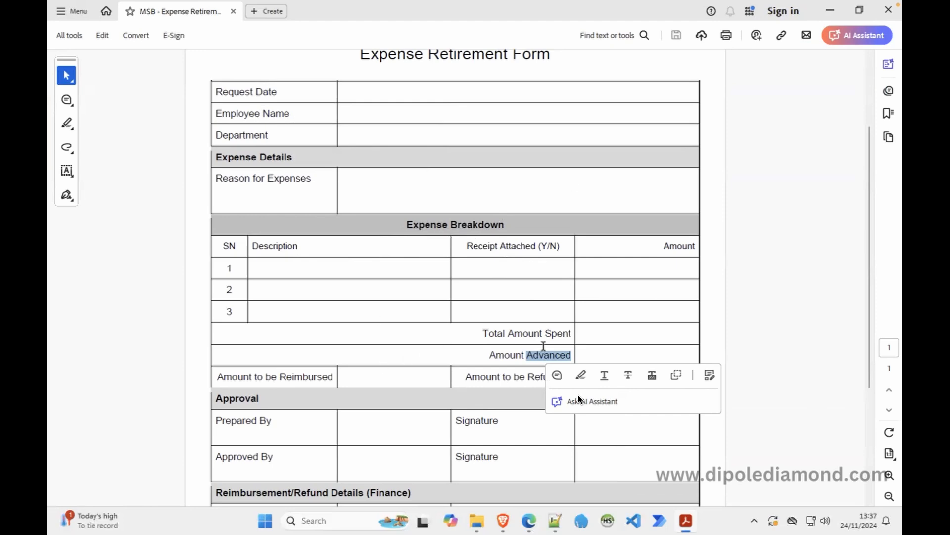
click(529, 519)
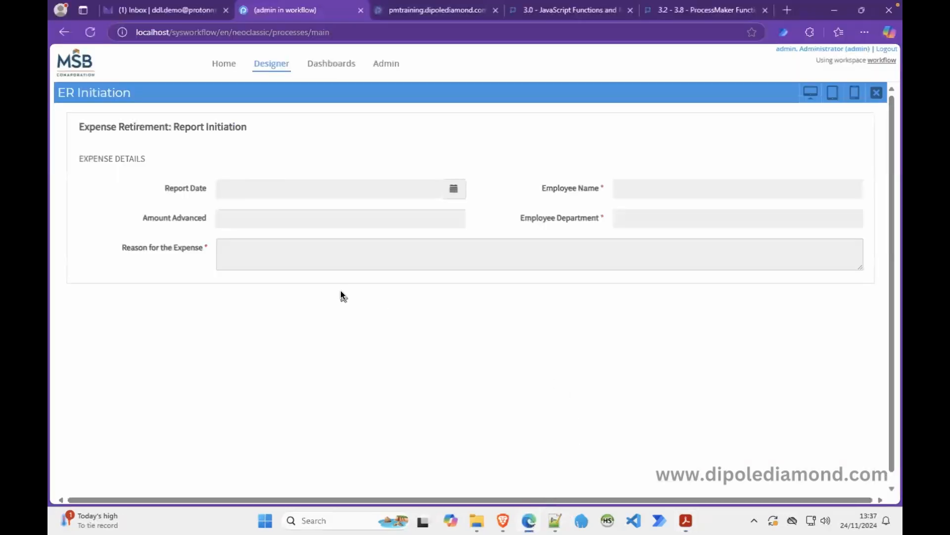
Place a subtitle below the Reason row with id section_expense_breakdown and label EXPENSE BREAKDOWN.
click(876, 93)
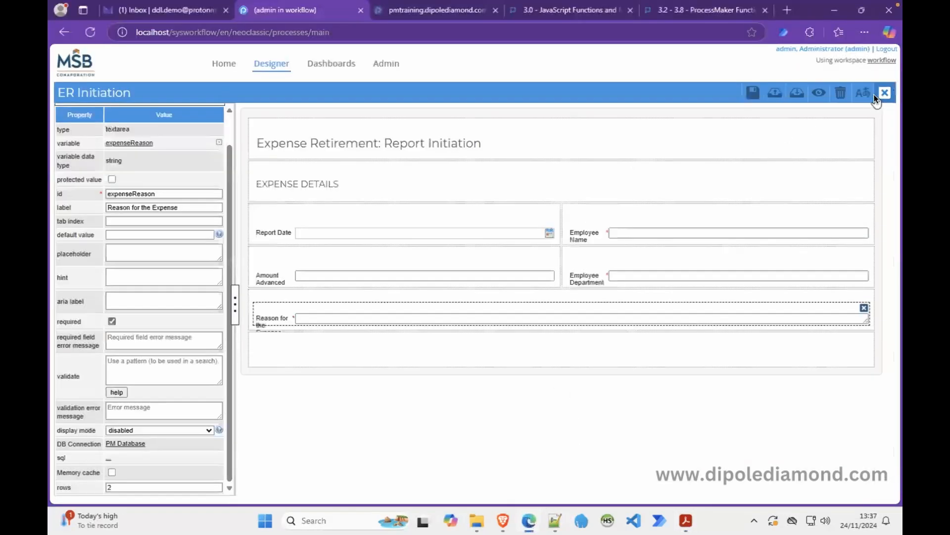
click(228, 130)
click(169, 117)
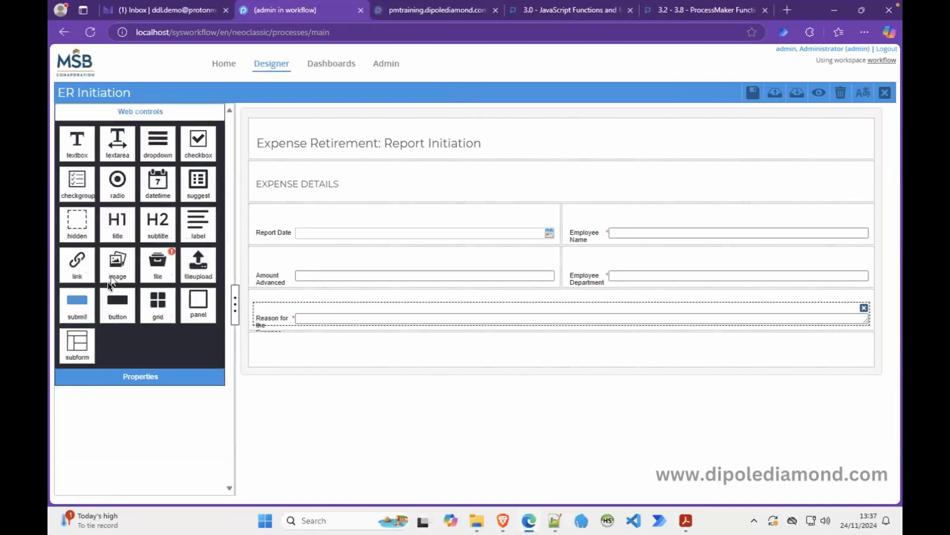
drag(157, 230, 287, 336)
click(295, 355)
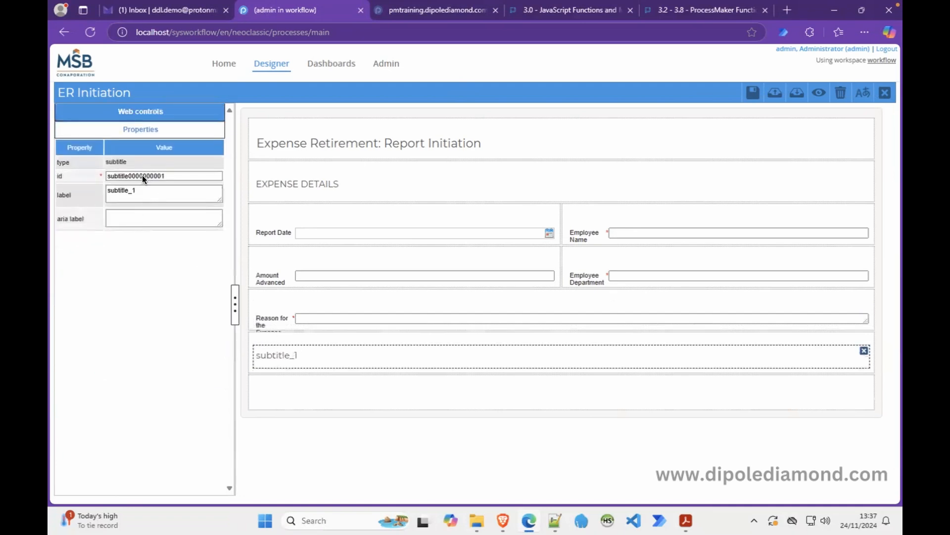
double_click(142, 174)
text(section)
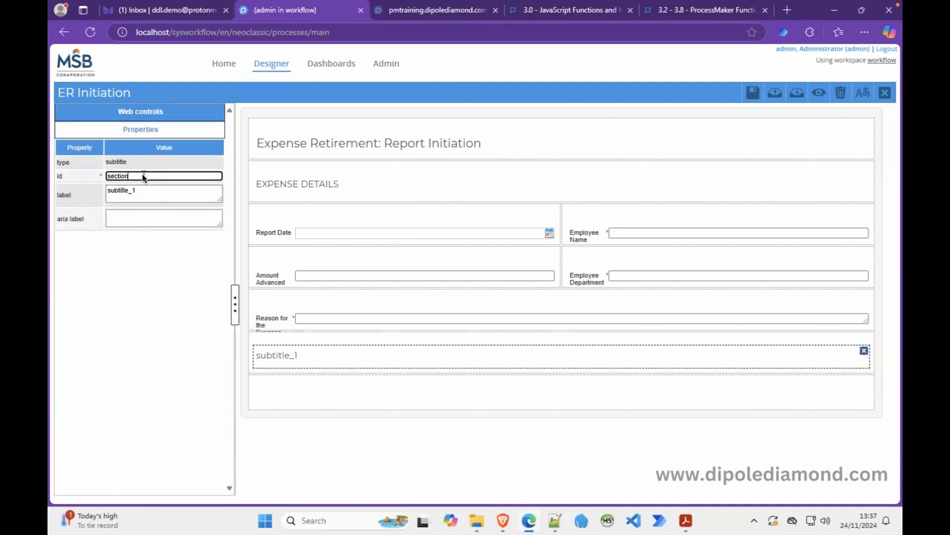
text(_expense_breakdown)
double_click(142, 190)
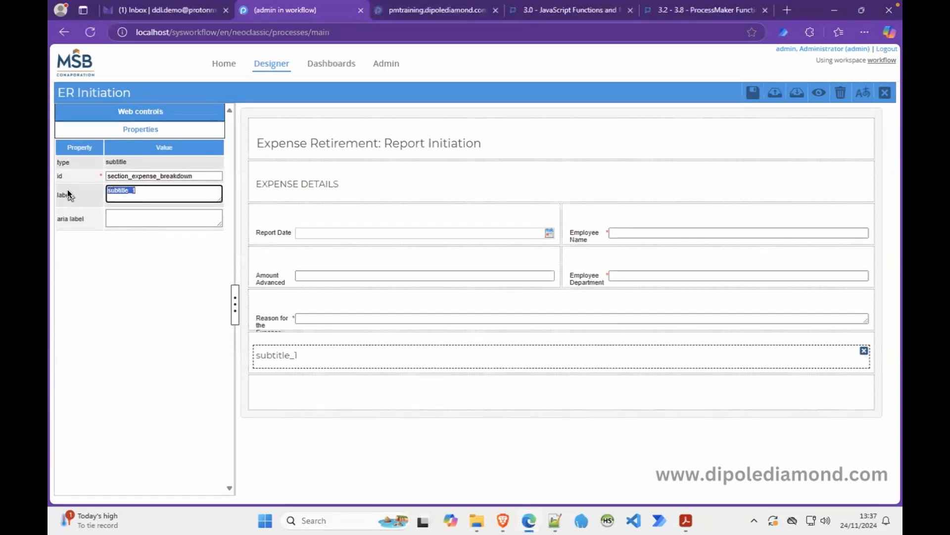
text(EXPENSE )
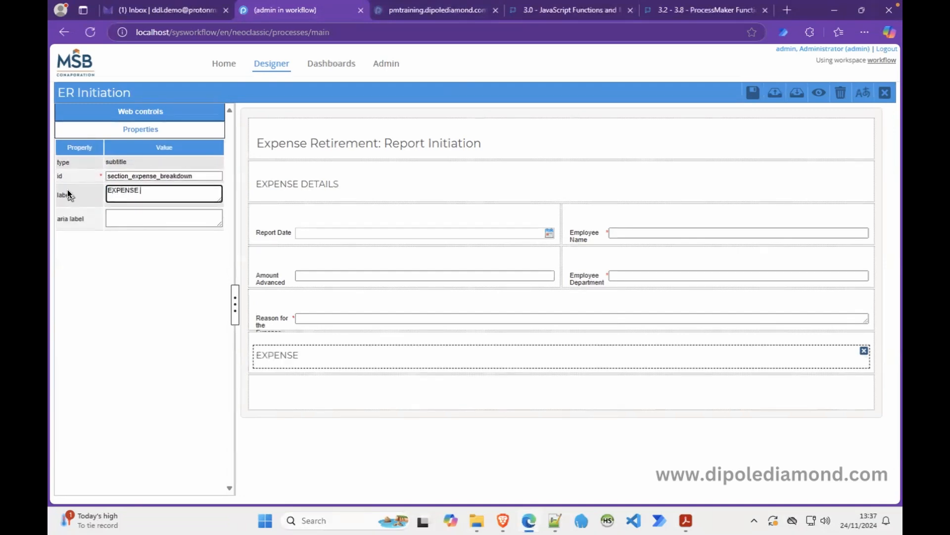
text(BREAKDOWN)
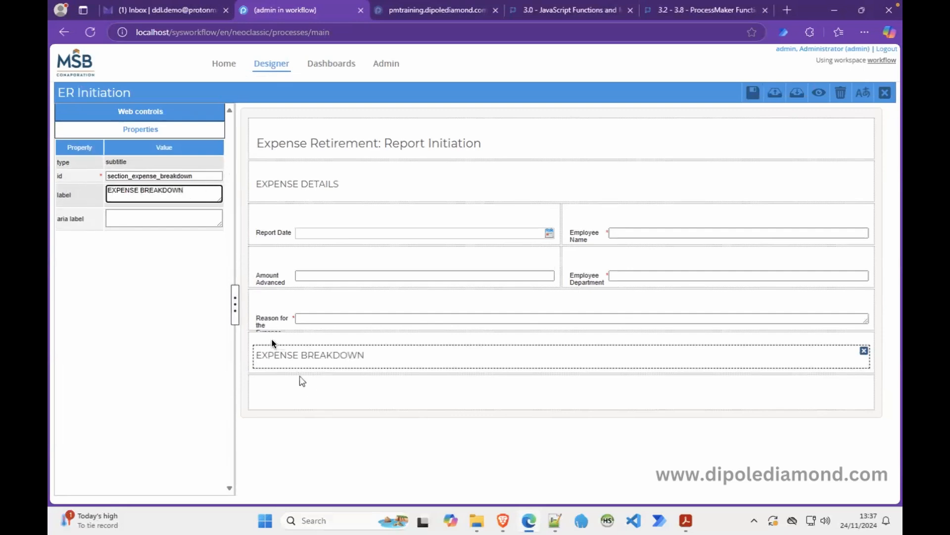
click(178, 107)
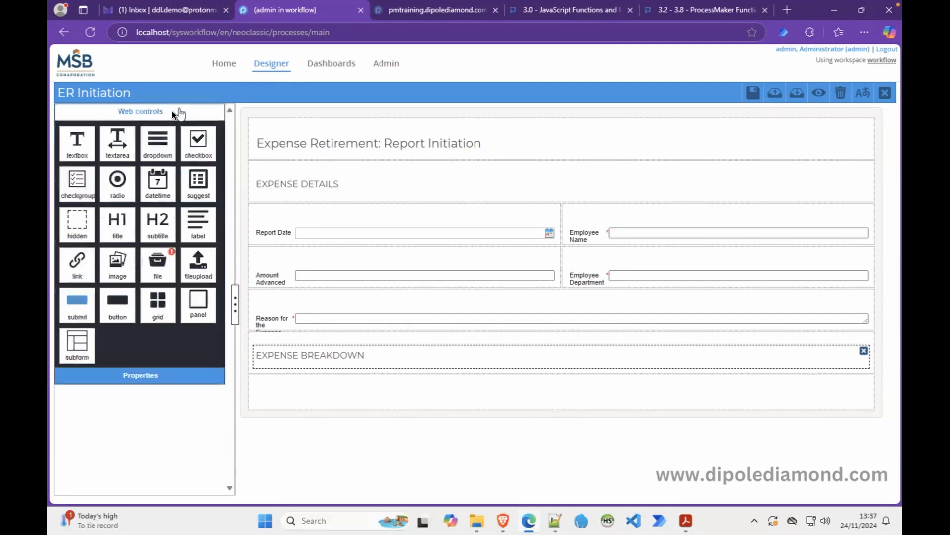
Add a grid below EXPENSE BREAKDOWN and bind it to a new variable gridExpenseBreakdown.
drag(158, 303, 304, 386)
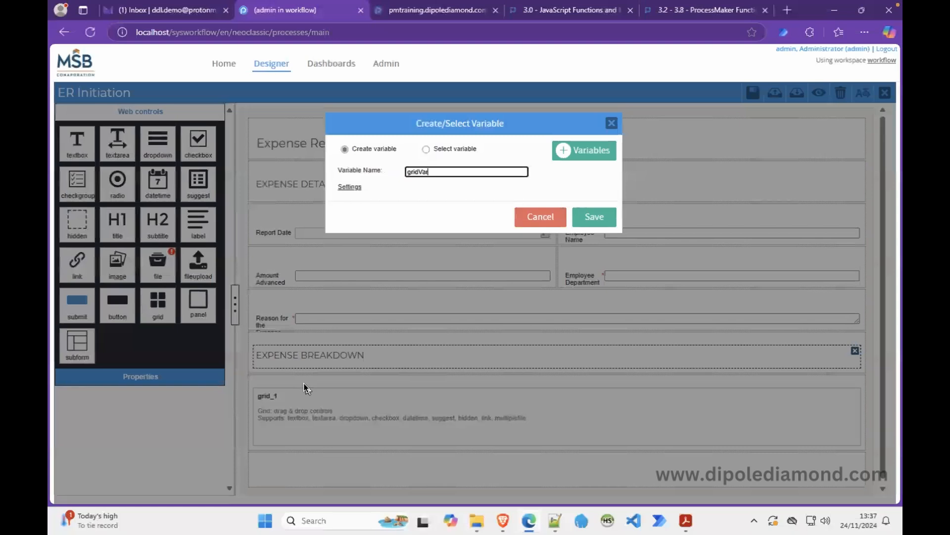
click(447, 172)
key(BackSpace)
key(BackSpace)
key(BackSpace)
key(BackSpace)
key(BackSpace)
key(BackSpace)
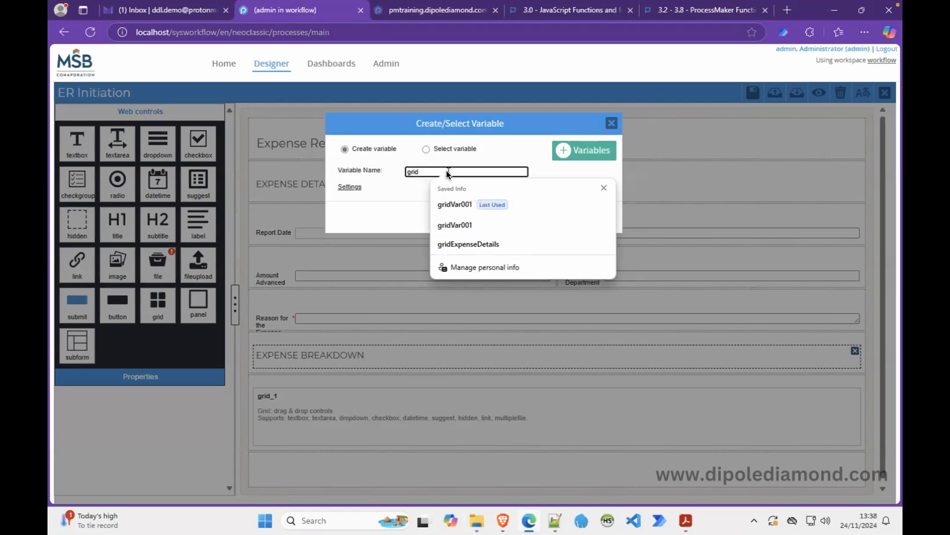
click(462, 243)
key(BackSpace)
key(BackSpace)
key(BackSpace)
key(BackSpace)
key(BackSpace)
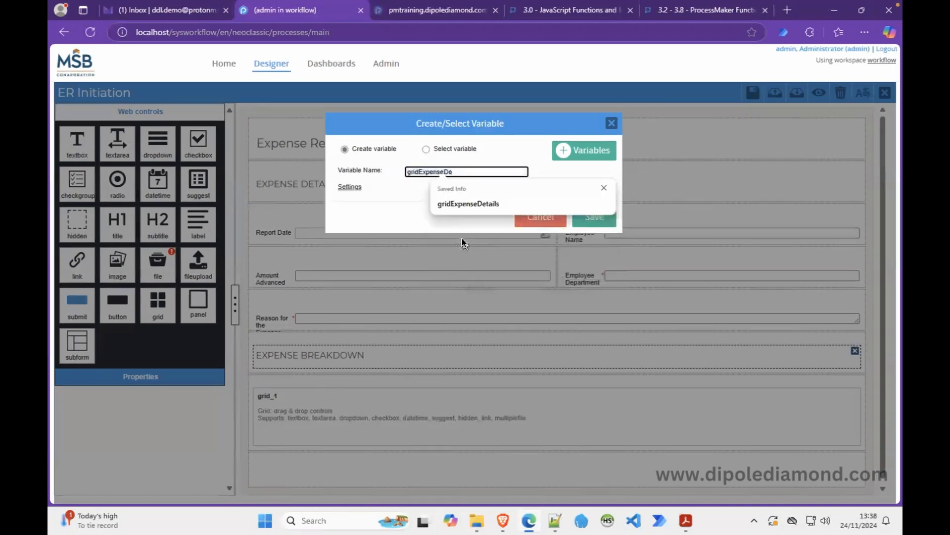
key(BackSpace)
text(bREAKDOWN)
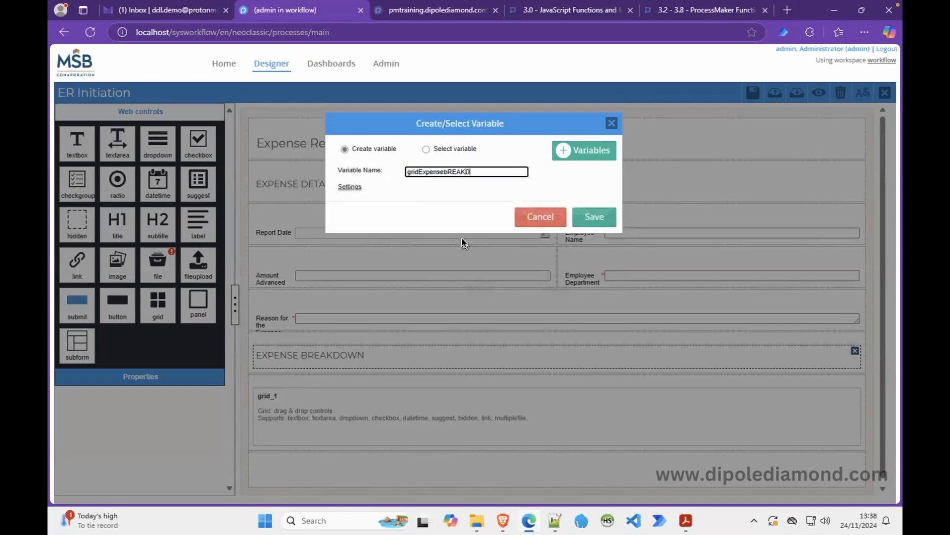
key(BackSpace)
key(BackSpace)
key(BackSpace)
key(BackSpace)
key(BackSpace)
key(BackSpace)
key(BackSpace)
key(BackSpace)
key(BackSpace)
text(Breakdown)
click(591, 218)
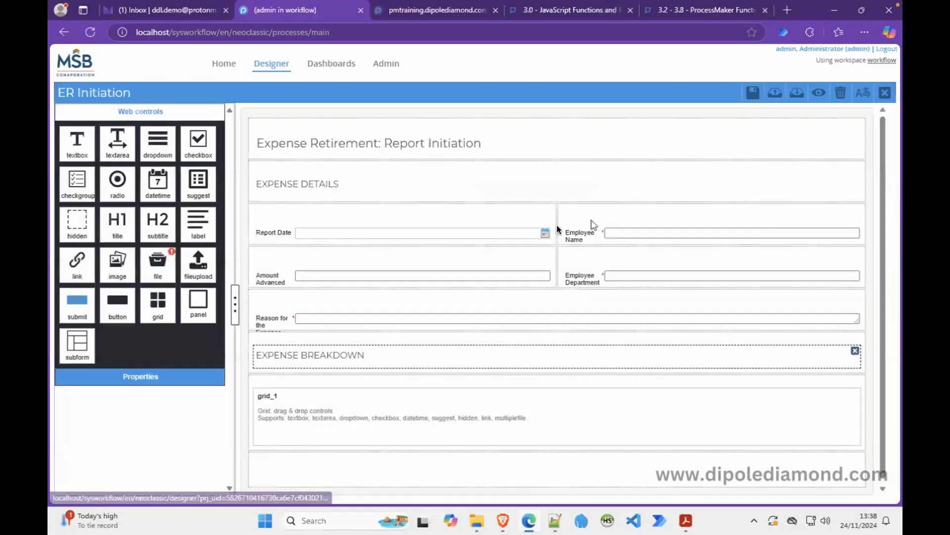
Preview the form, then clear the grid's title grid_1.
click(341, 405)
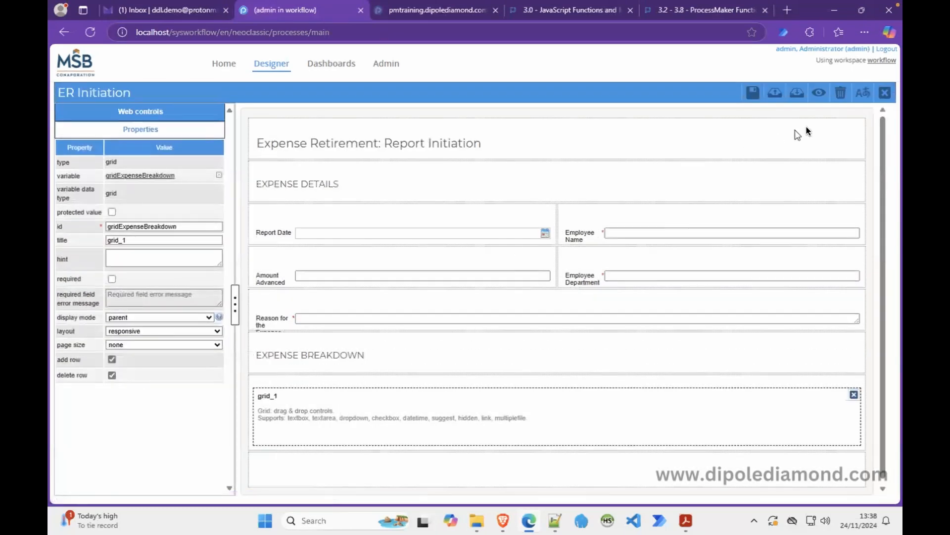
click(819, 93)
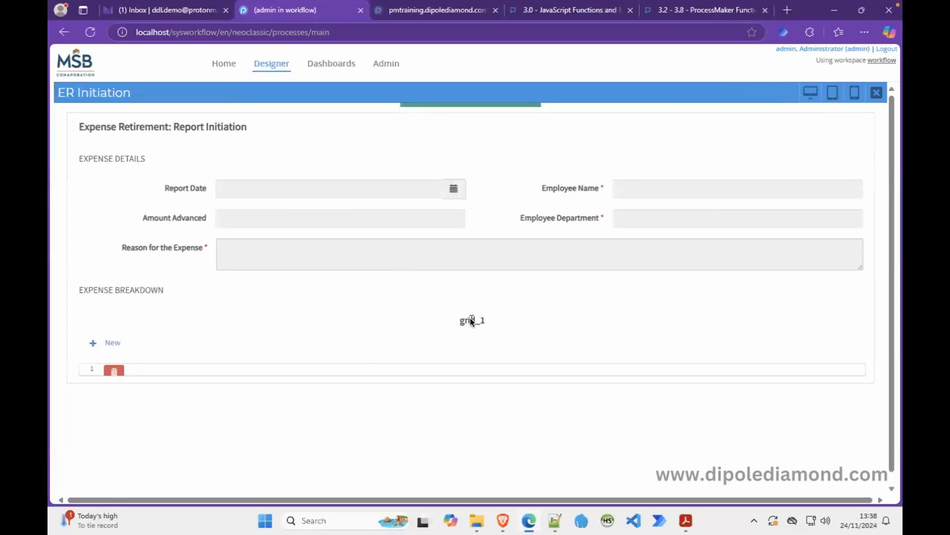
click(877, 92)
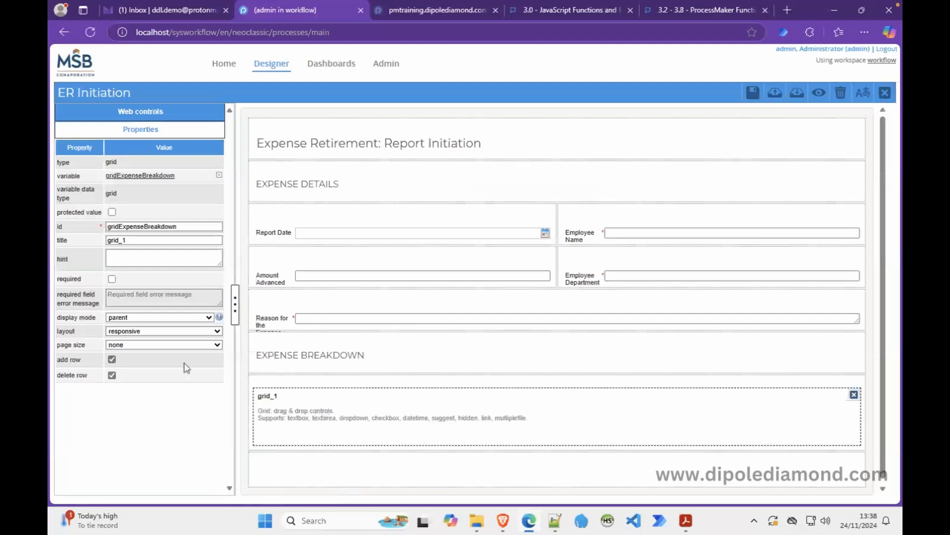
click(131, 240)
drag(131, 241, 90, 246)
key(BackSpace)
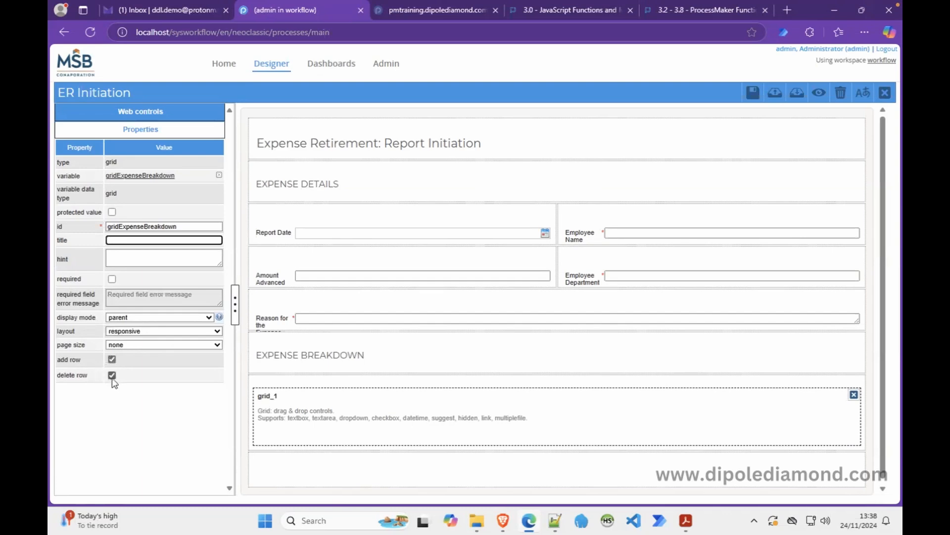
click(686, 524)
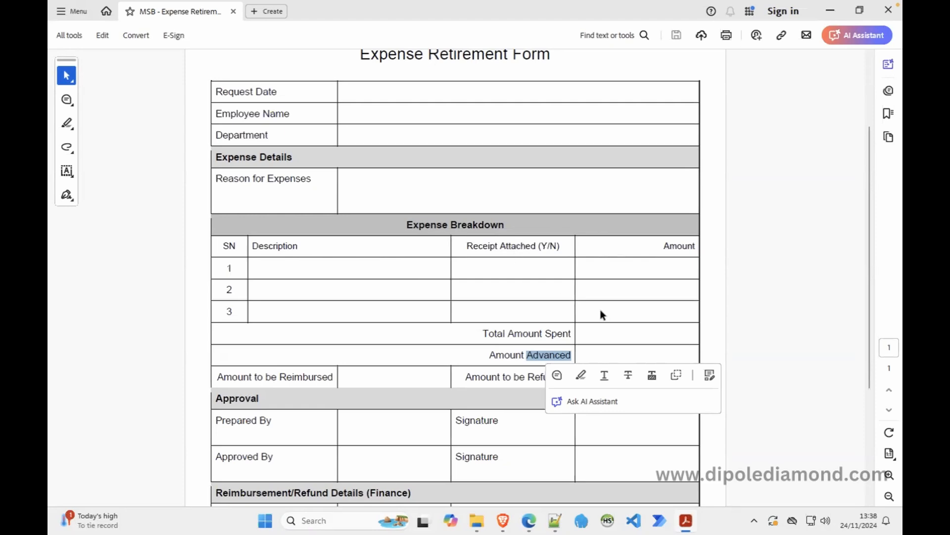
Drag a textarea, a textbox and a checkbox into the grid as its three columns.
click(529, 520)
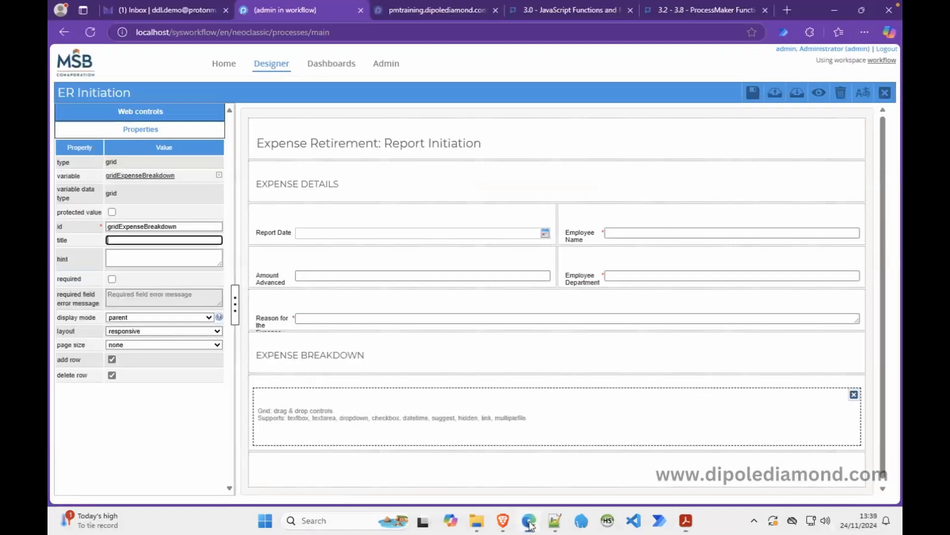
click(143, 112)
drag(125, 151, 316, 420)
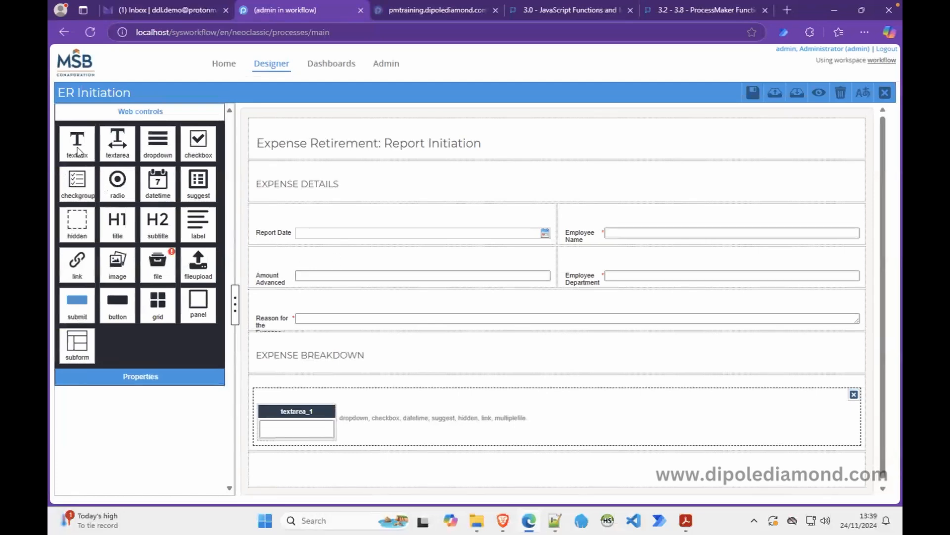
drag(80, 149, 374, 422)
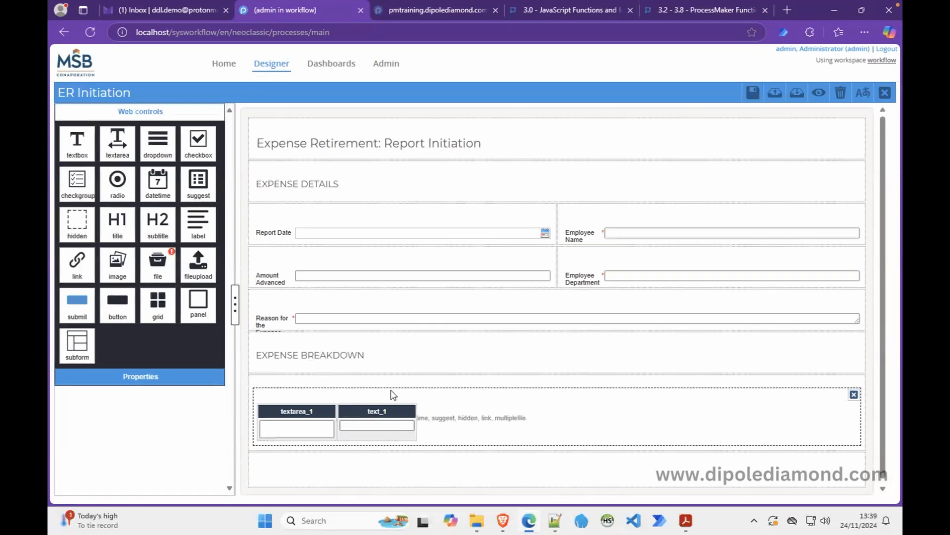
drag(194, 152, 480, 426)
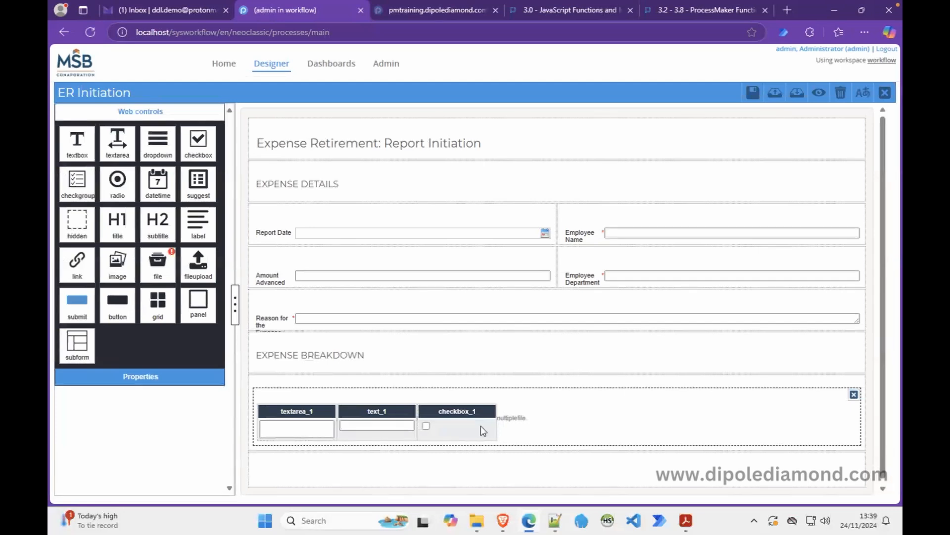
Give the textarea column id item_description, label Description, and 1 row.
click(300, 412)
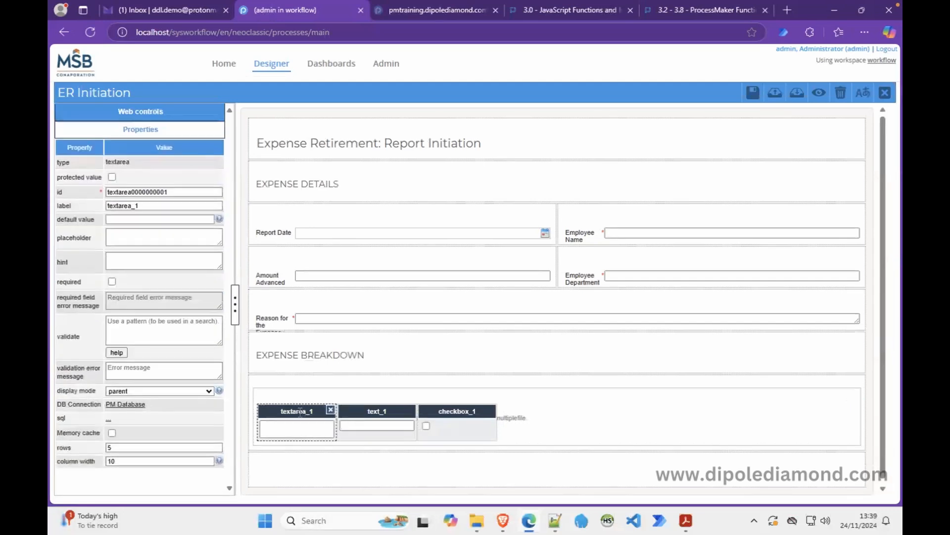
click(141, 192)
double_click(141, 191)
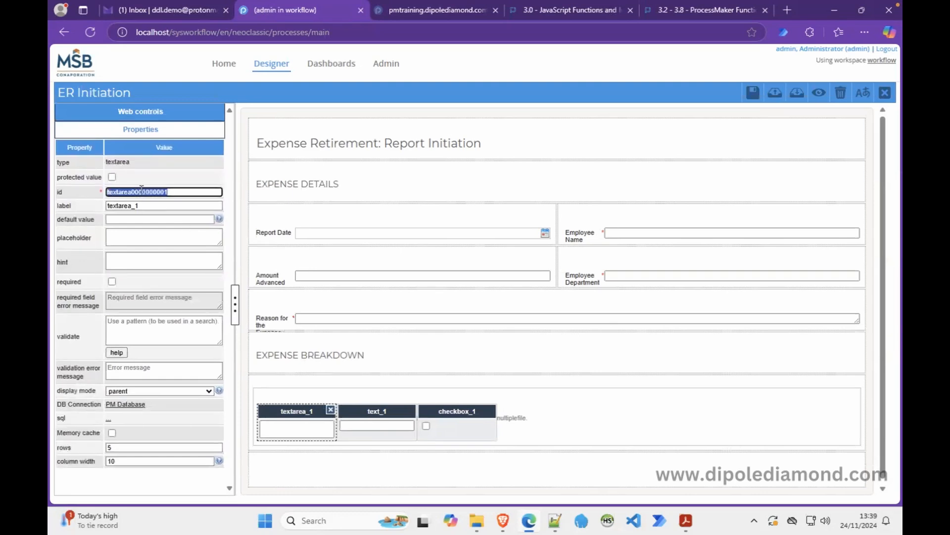
text(item_description)
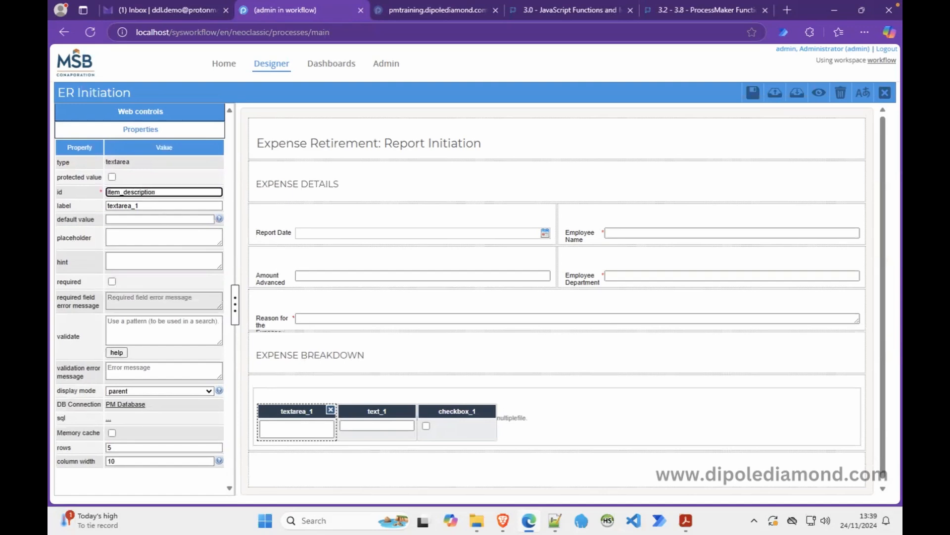
drag(163, 206, 57, 210)
text(Description)
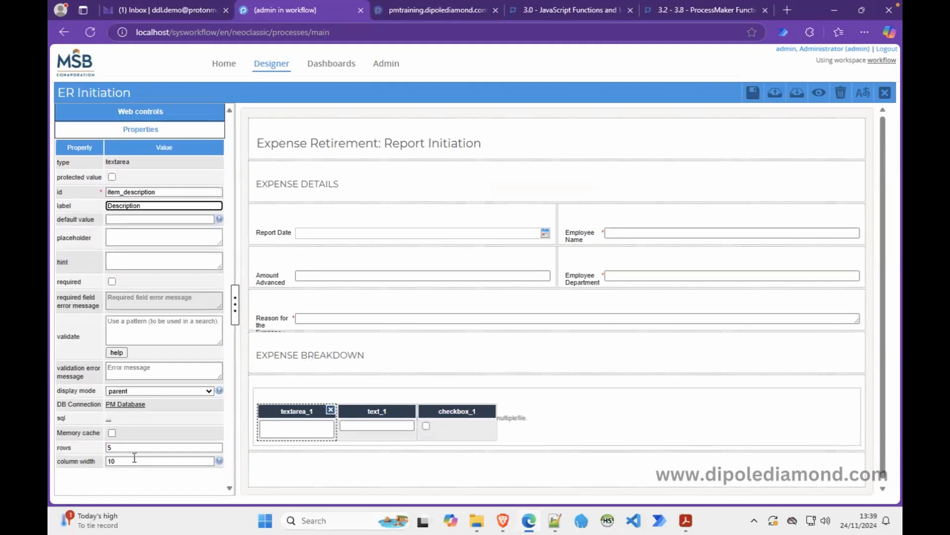
click(113, 447)
drag(113, 448, 99, 452)
text(1)
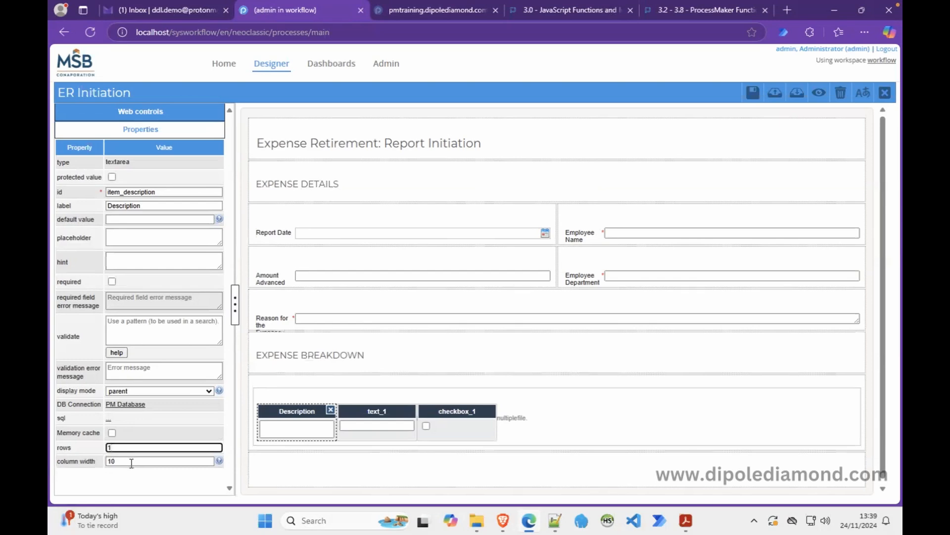
Set the Description column width to 30, mark it required, and add placeholder 'item description'.
click(112, 462)
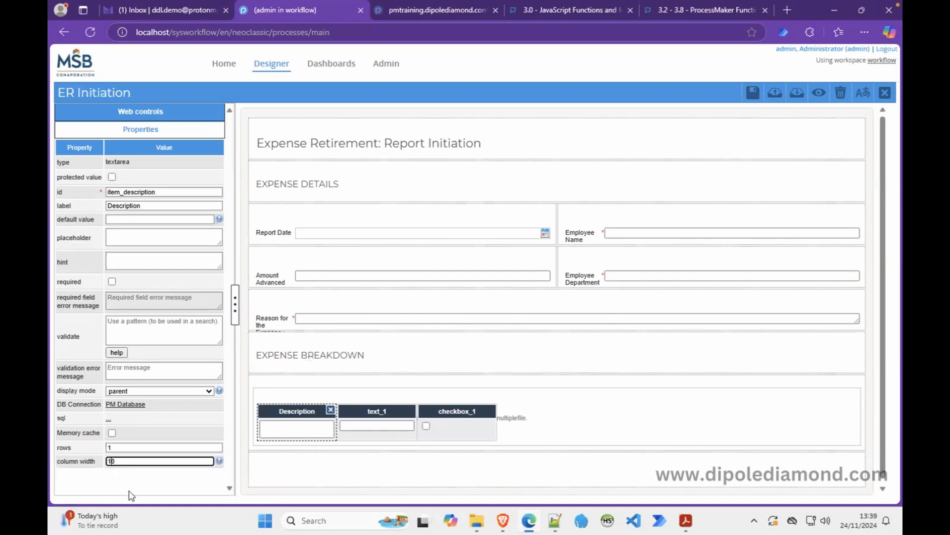
key(BackSpace)
text(3)
click(112, 282)
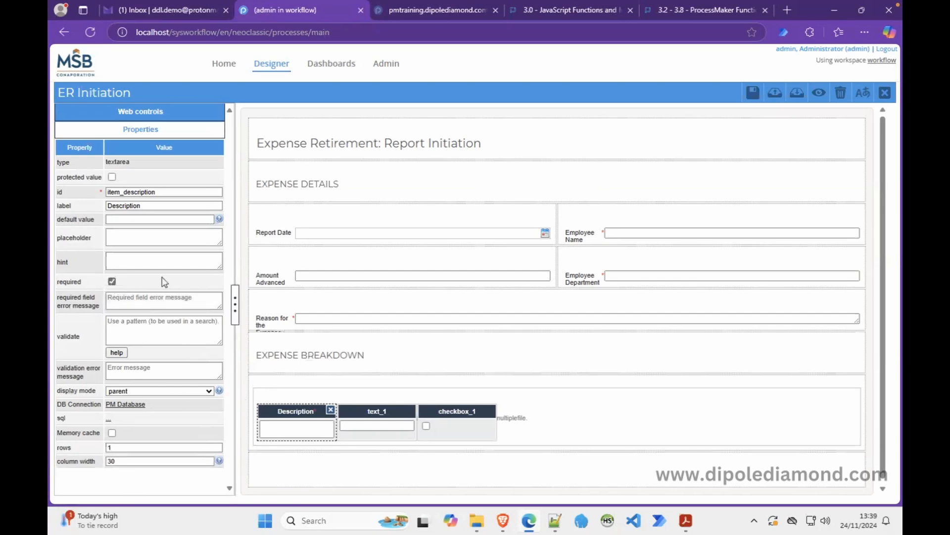
click(183, 239)
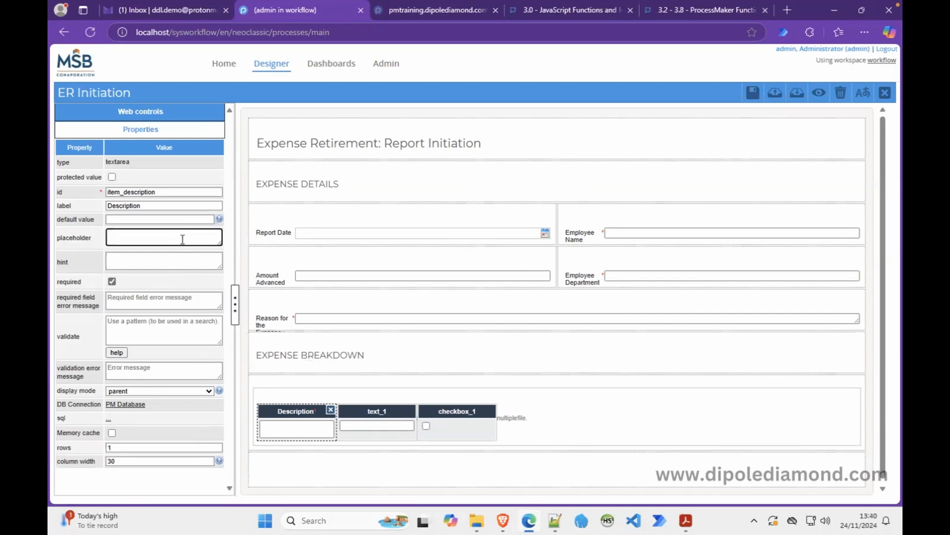
text(item description)
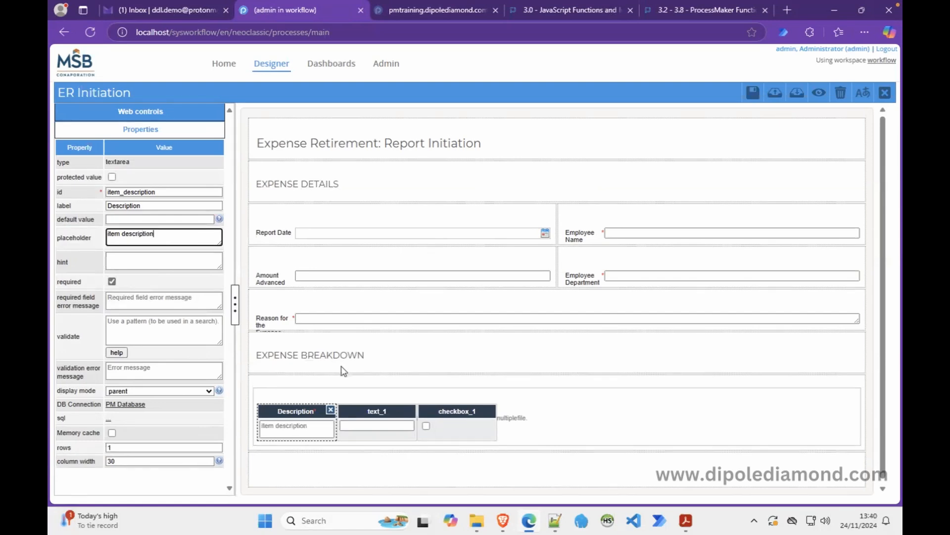
Set the textbox column to id item_amount, label Amount, required, with column width 20.
click(360, 422)
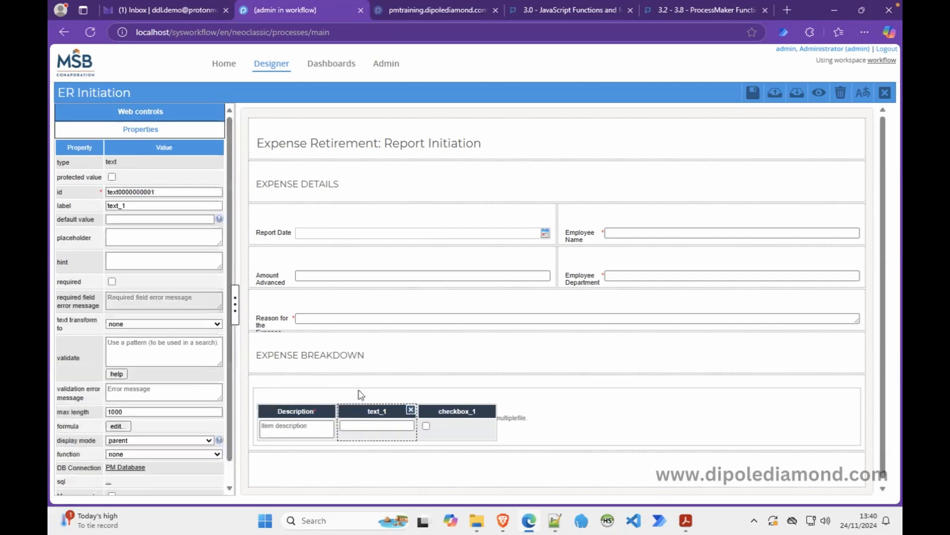
double_click(126, 192)
text(item_amount)
click(130, 204)
drag(130, 205, 94, 211)
text(Amount)
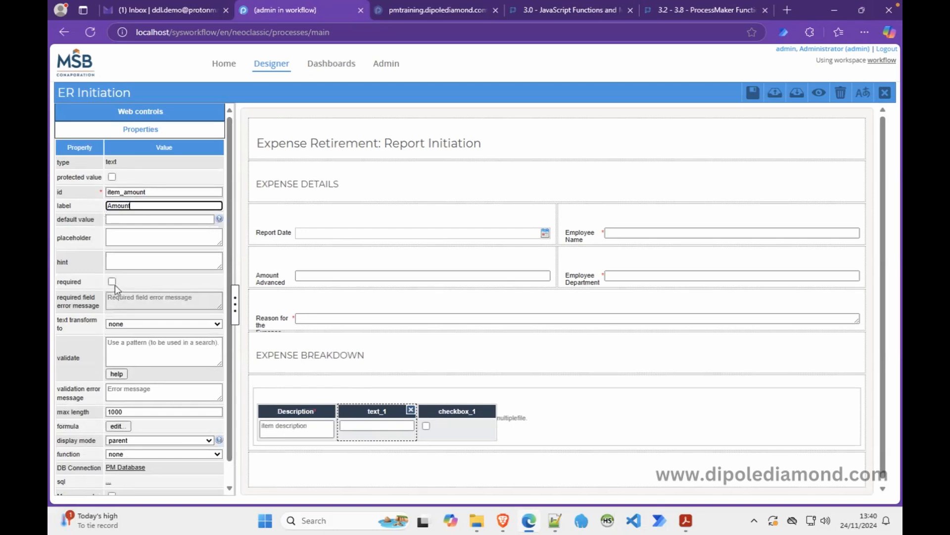
click(113, 283)
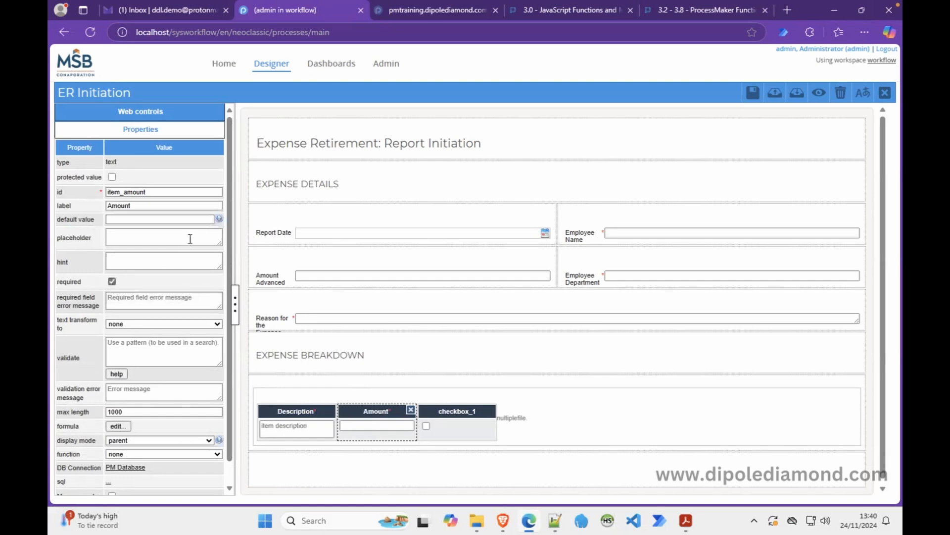
click(161, 259)
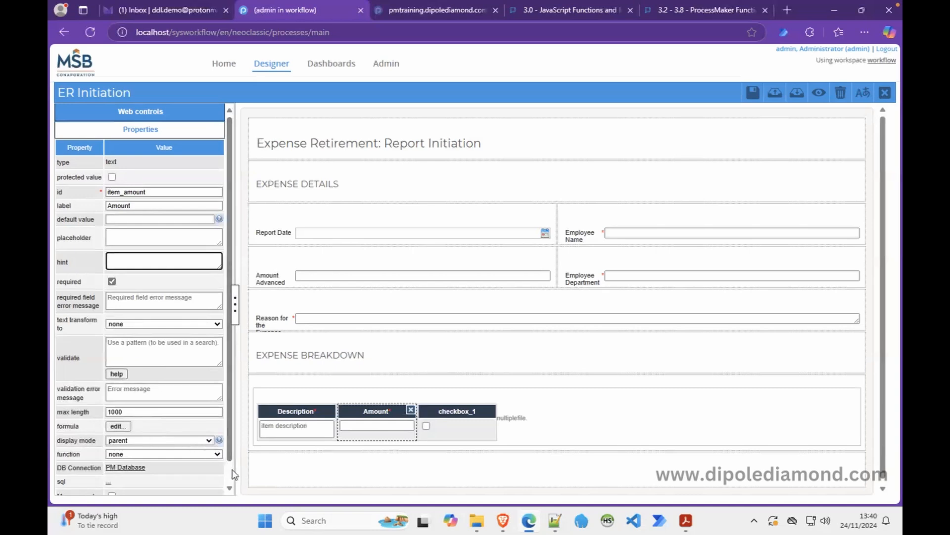
scroll(230, 469, down, 1)
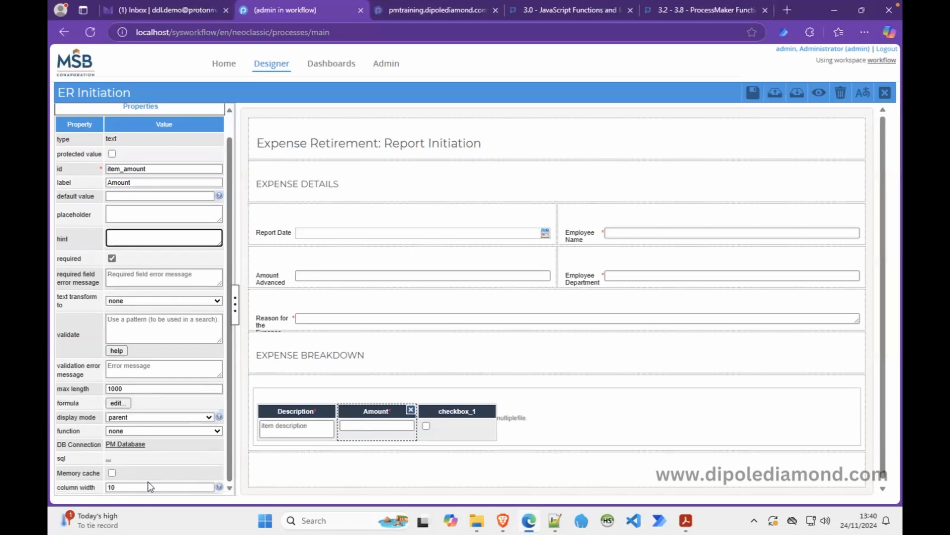
click(112, 488)
key(BackSpace)
text(2)
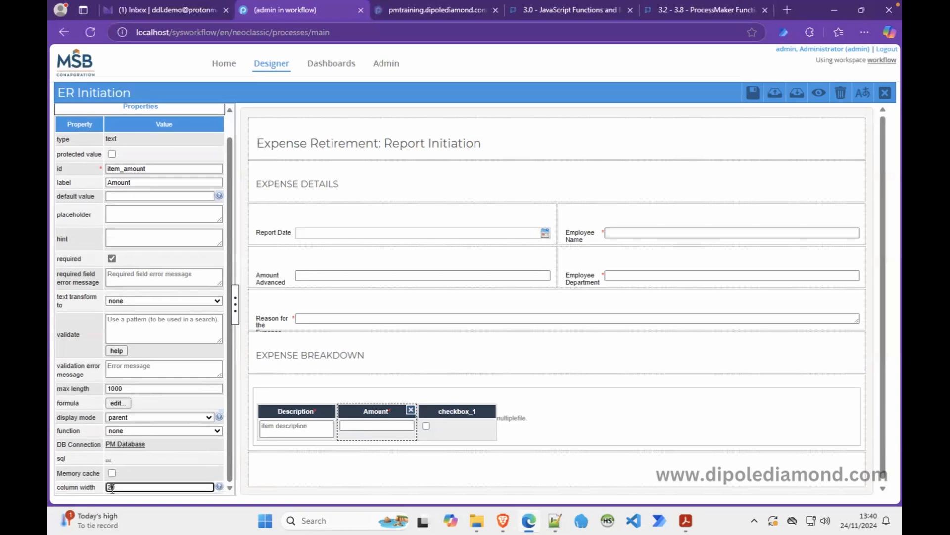
click(447, 424)
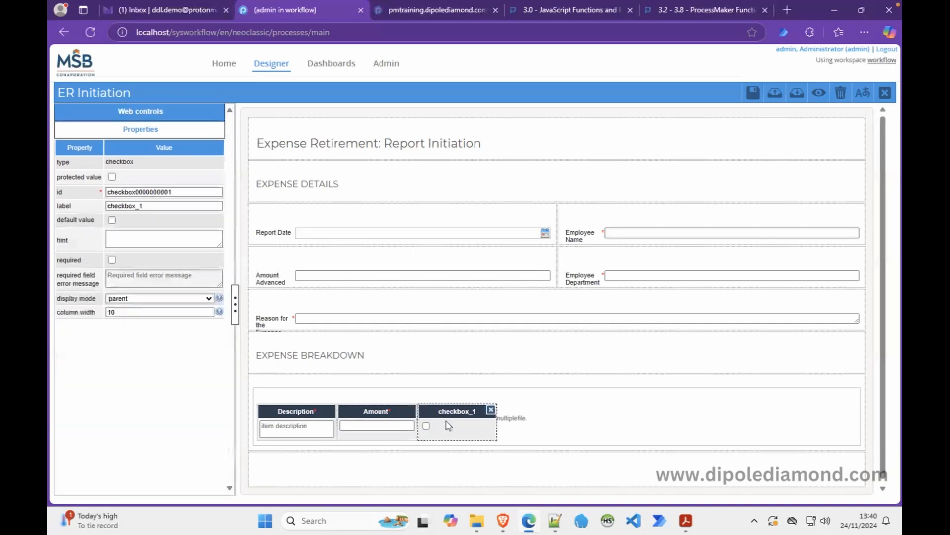
Set the checkbox column to id item_receipt, label 'Receipt Attached?', with column width 20.
double_click(168, 192)
text(item_rece)
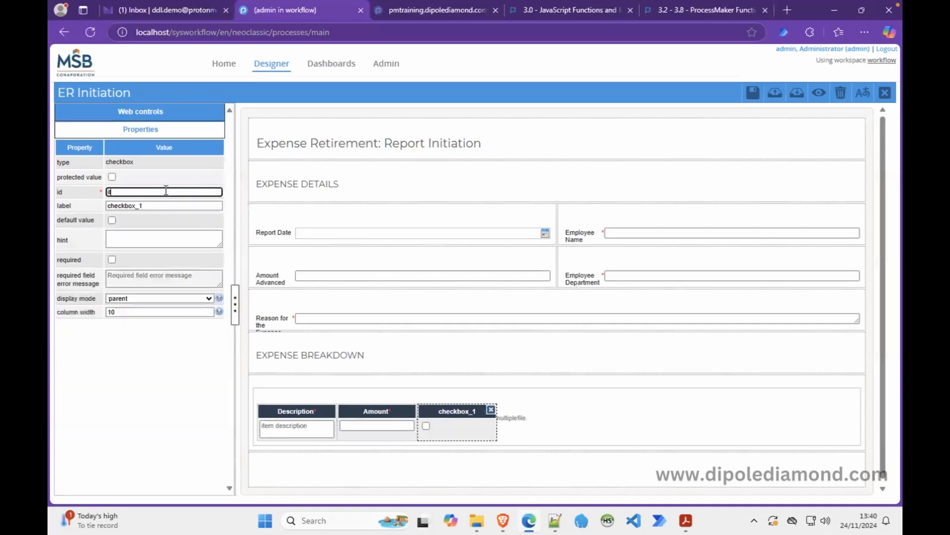
text(ipt)
click(151, 205)
drag(152, 205, 101, 208)
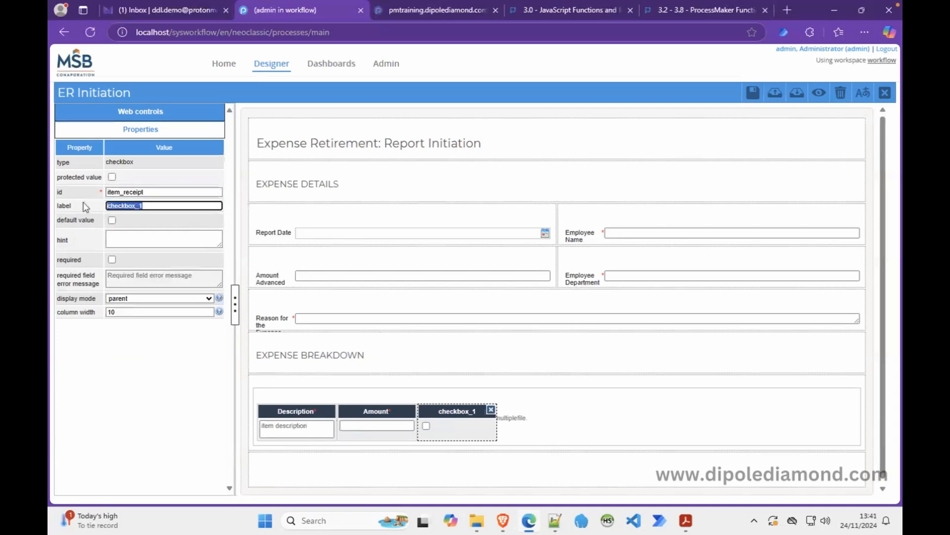
click(685, 519)
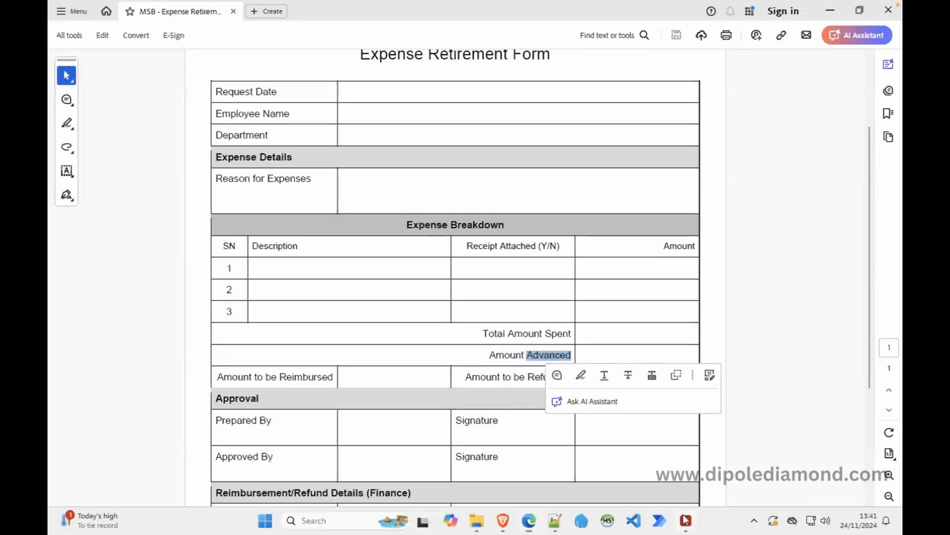
click(686, 520)
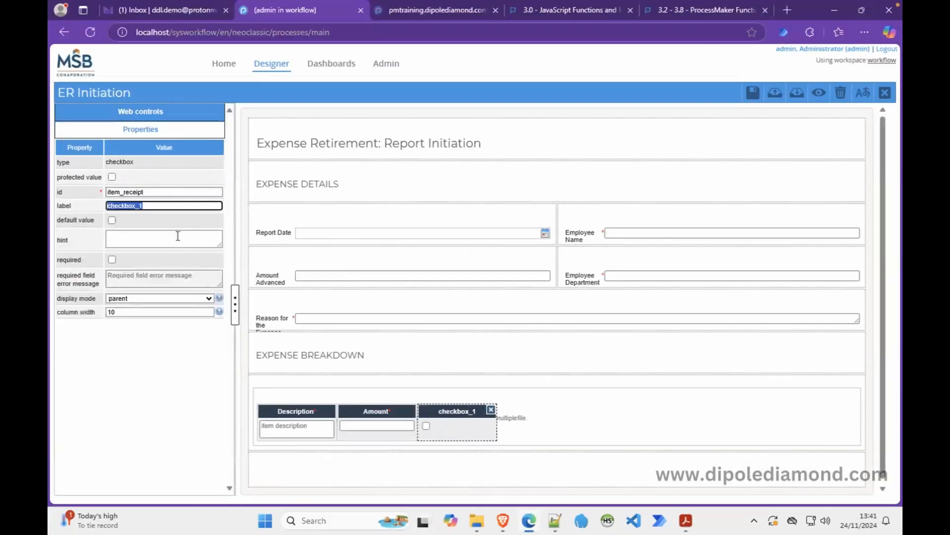
text(Receipt Attached?)
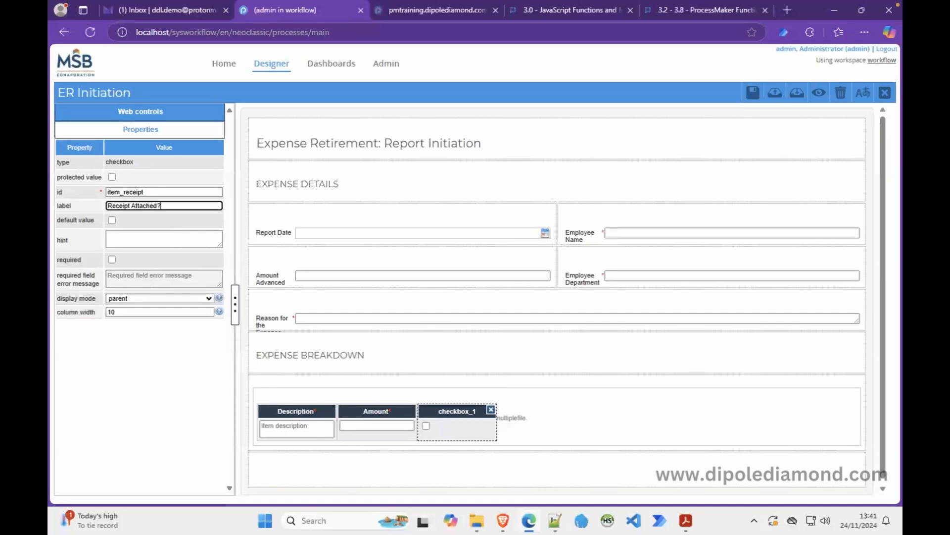
click(110, 313)
key(BackSpace)
text(2)
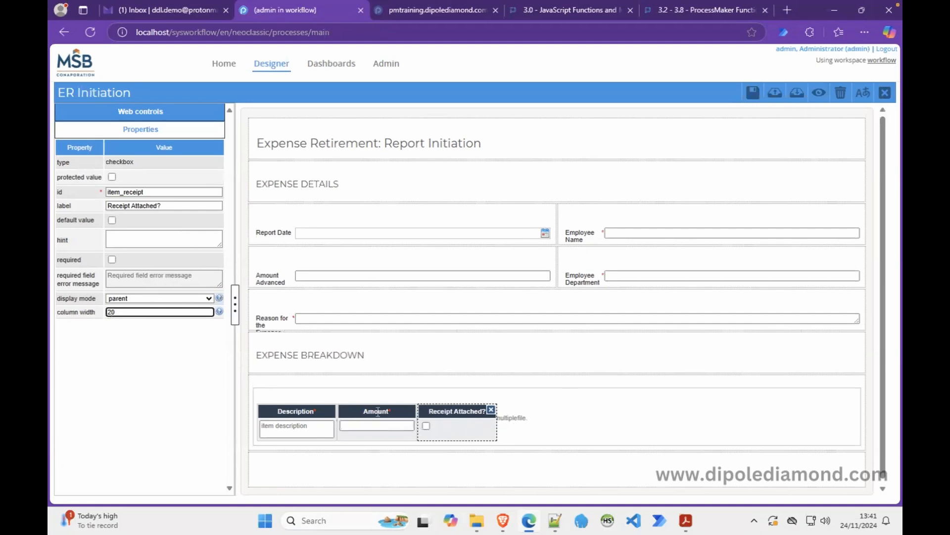
click(355, 421)
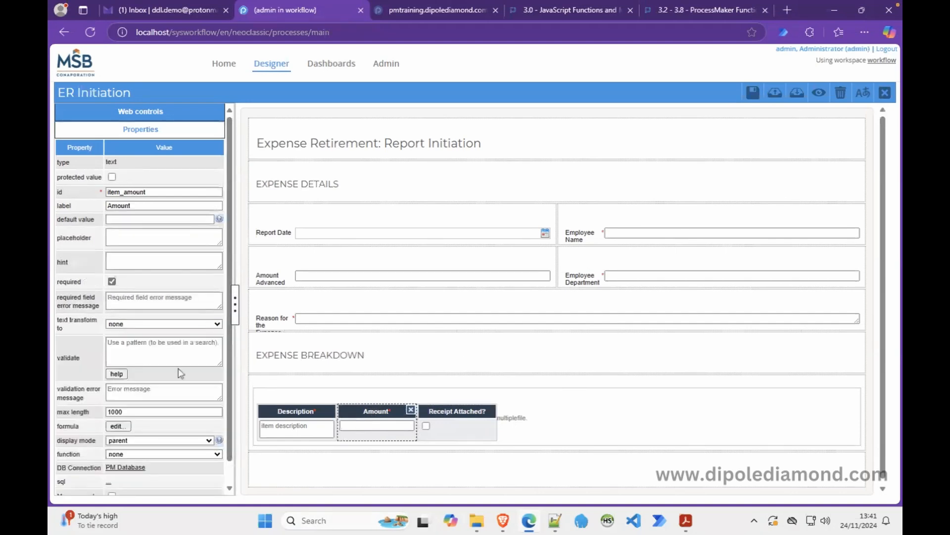
Preview the form and resize the browser window to check how the expense grid reflows.
click(819, 93)
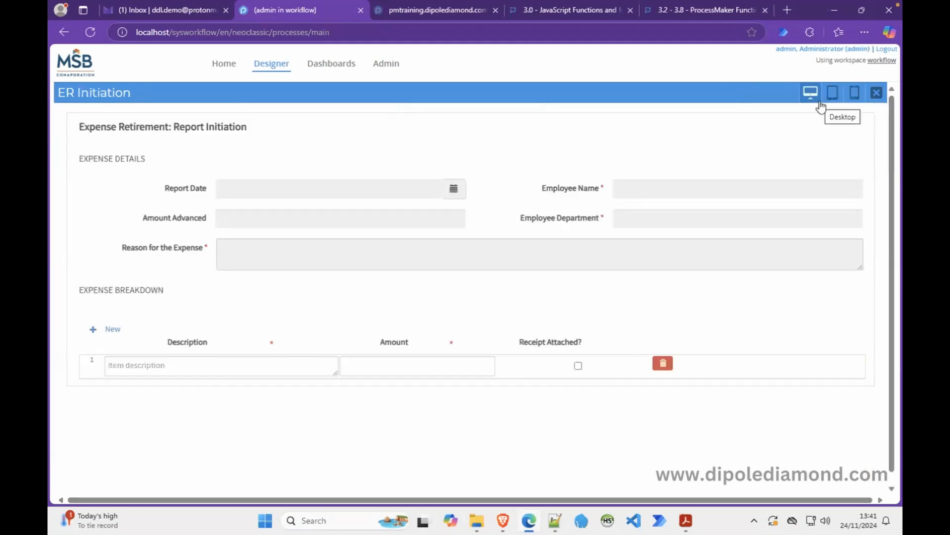
scroll(806, 107, down, 1)
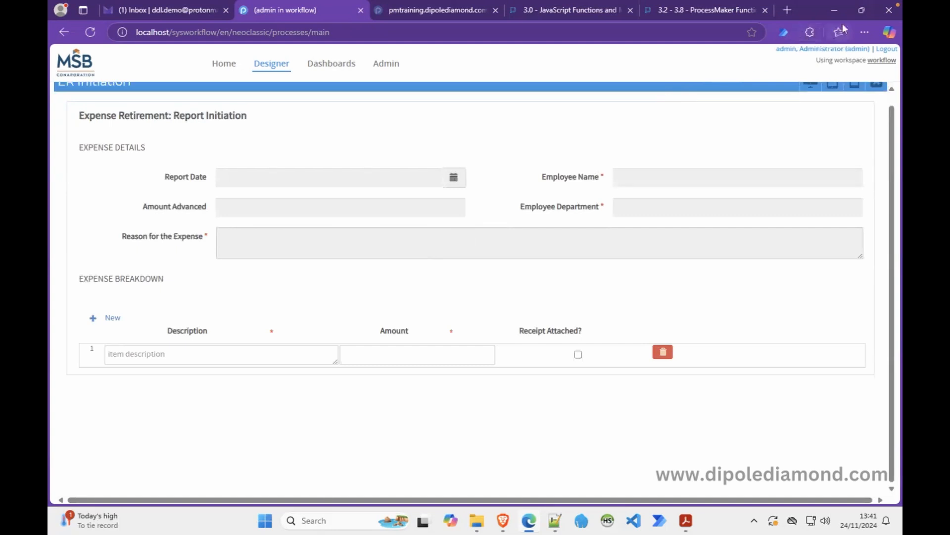
click(859, 12)
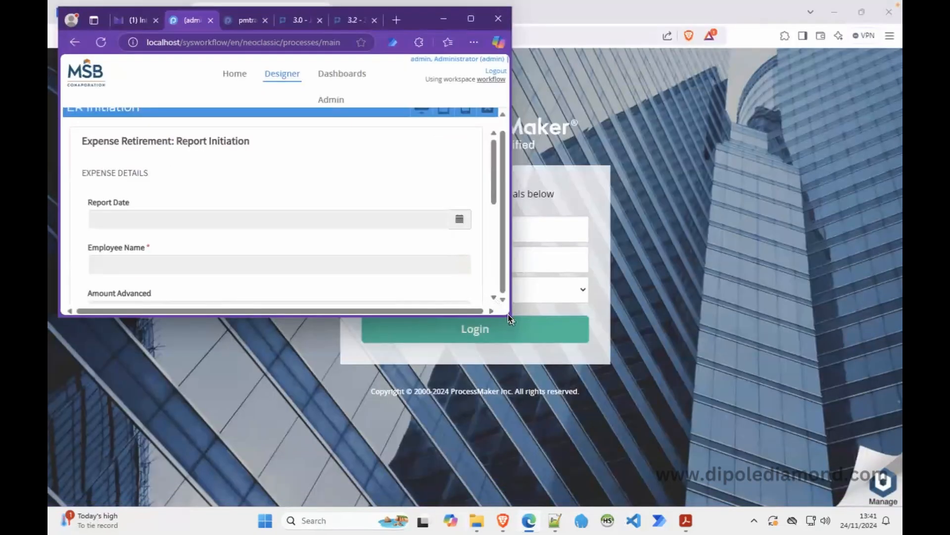
drag(509, 316, 589, 481)
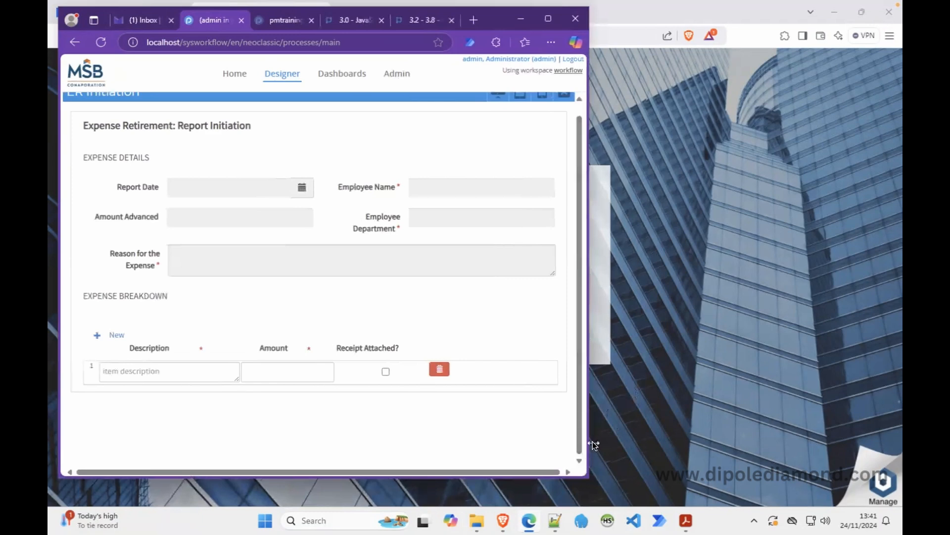
drag(591, 442, 584, 442)
drag(545, 442, 776, 399)
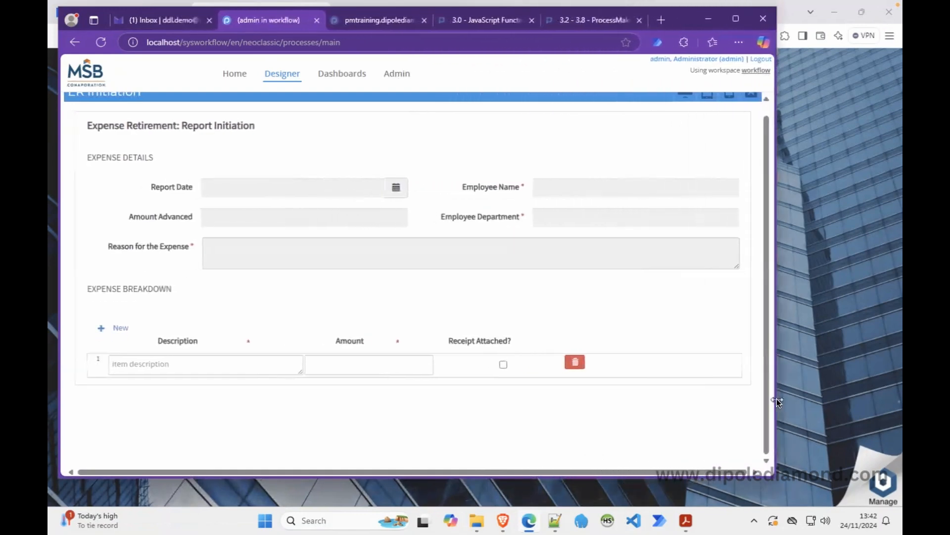
click(733, 20)
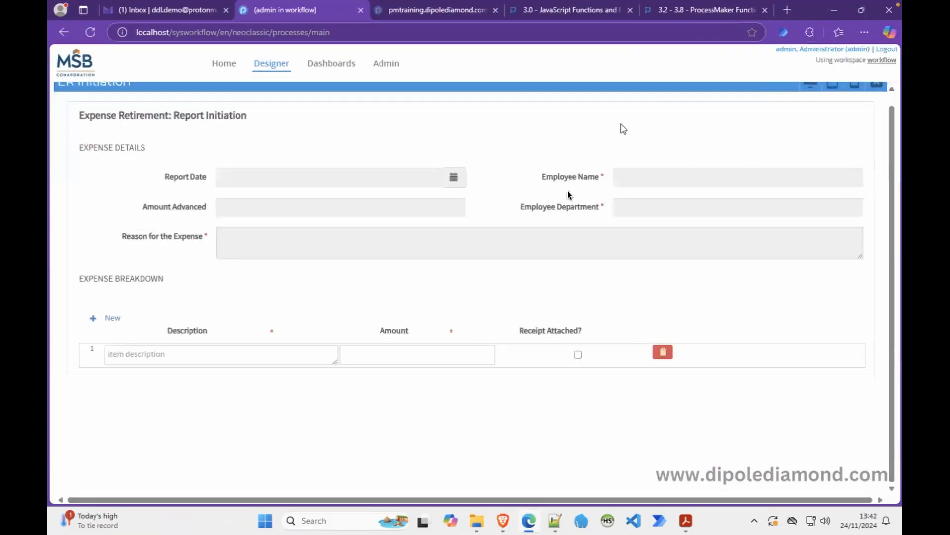
click(881, 85)
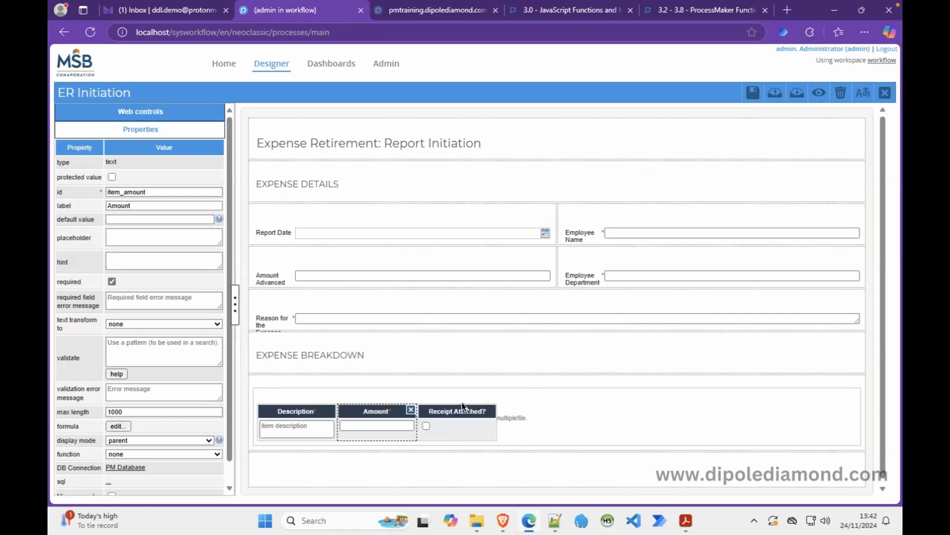
Set the expense grid's layout to static.
click(491, 395)
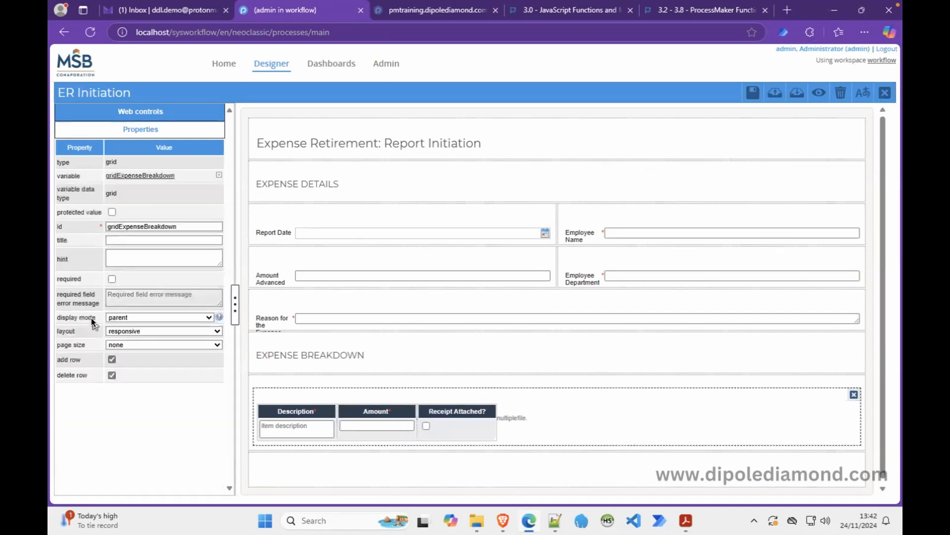
click(150, 330)
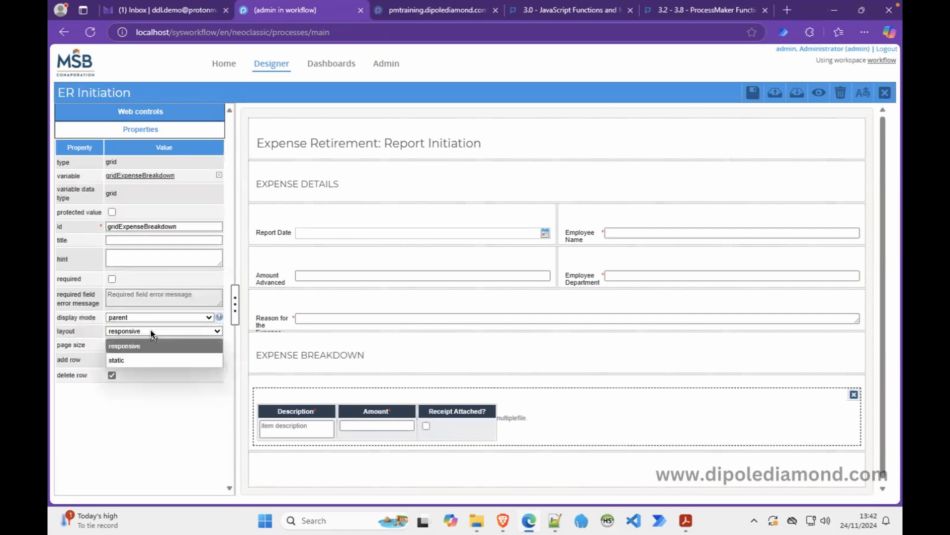
click(118, 356)
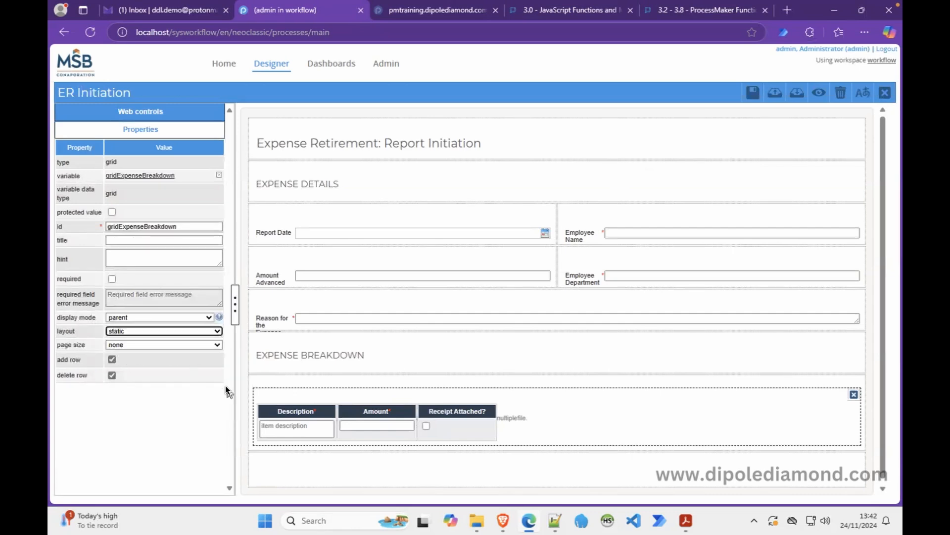
Set column widths to 300 for Description and 150 for Amount and Receipt Attached?, then preview.
click(270, 411)
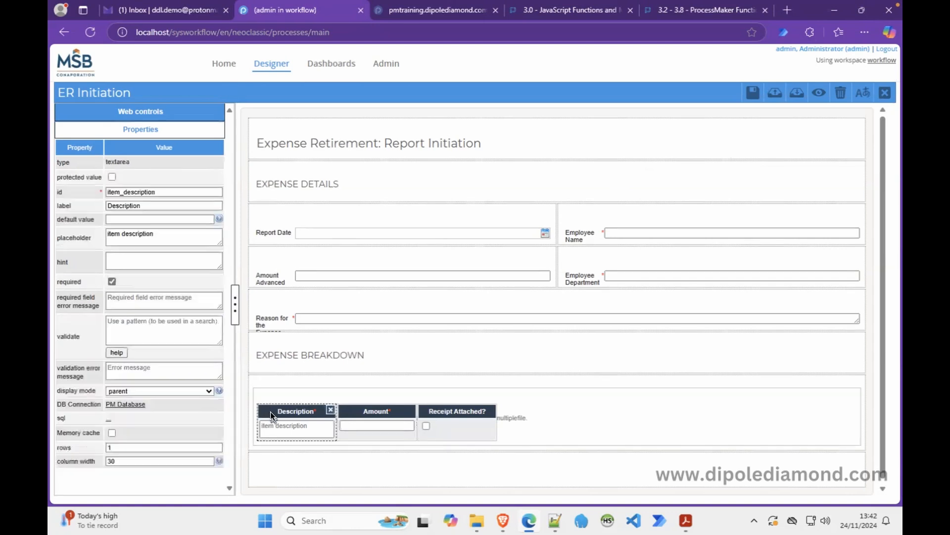
click(135, 461)
text(0)
click(361, 429)
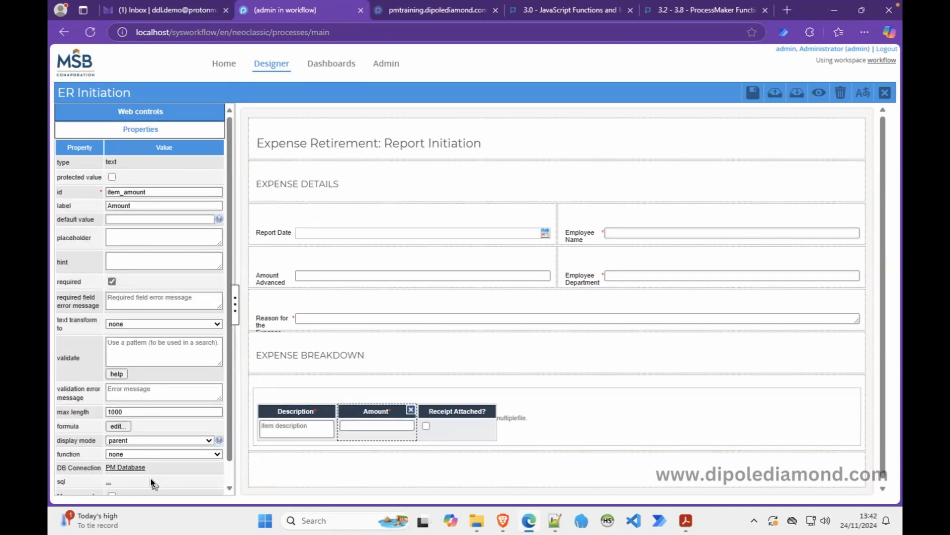
scroll(234, 472, down, 1)
click(128, 487)
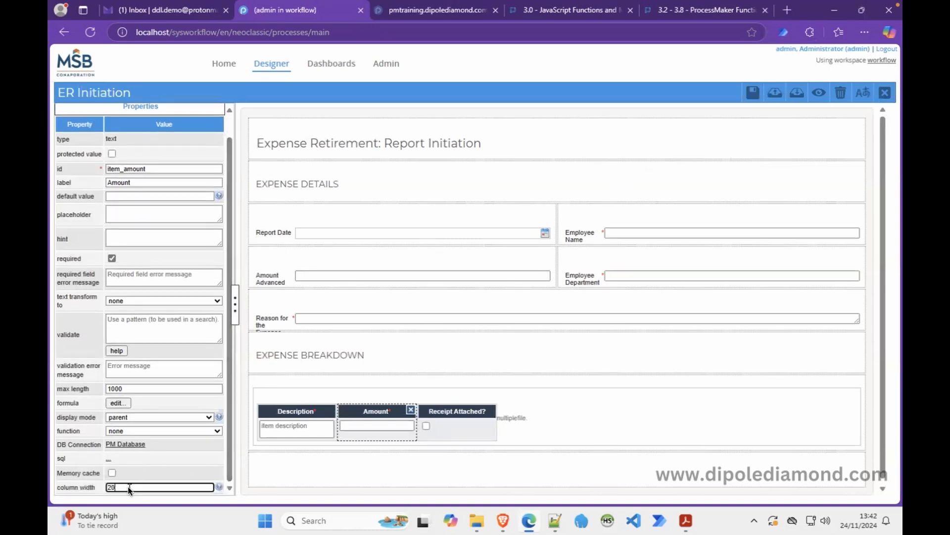
text(150)
click(448, 426)
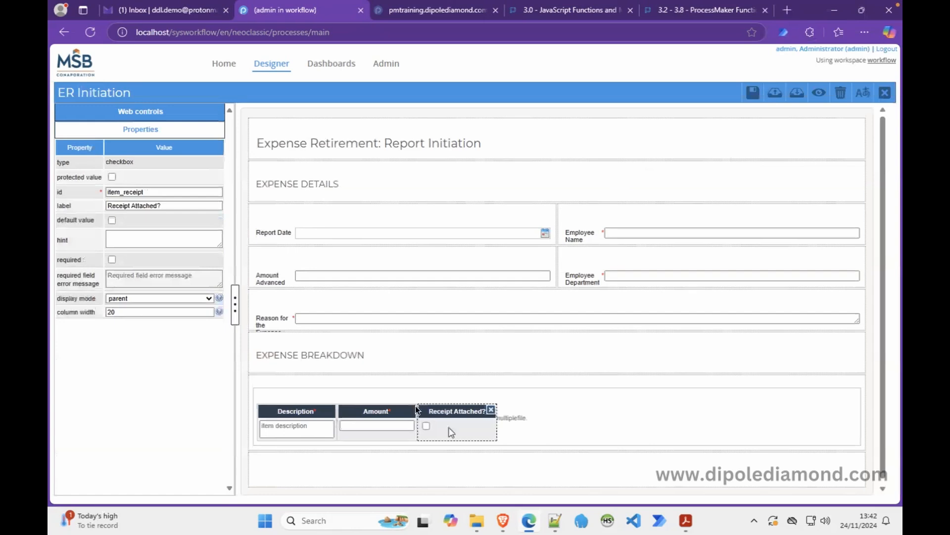
drag(117, 312, 98, 310)
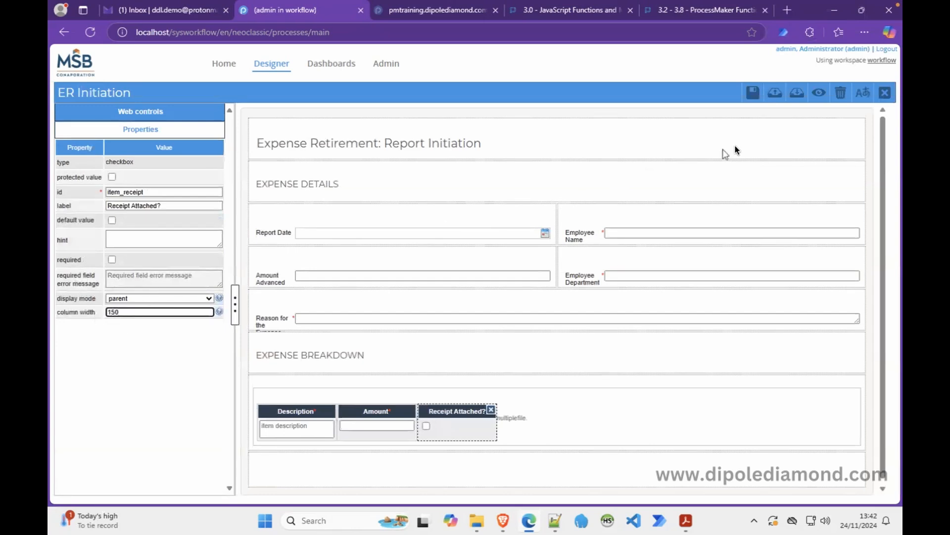
click(819, 92)
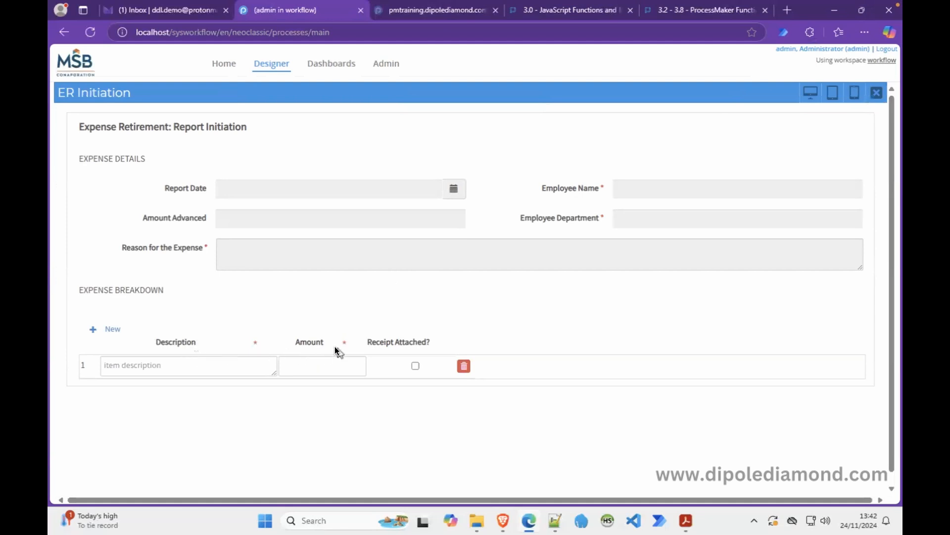
Leave the preview and change the Description column width from 300 to 400.
click(877, 92)
click(292, 429)
click(110, 461)
key(Delete)
text(4)
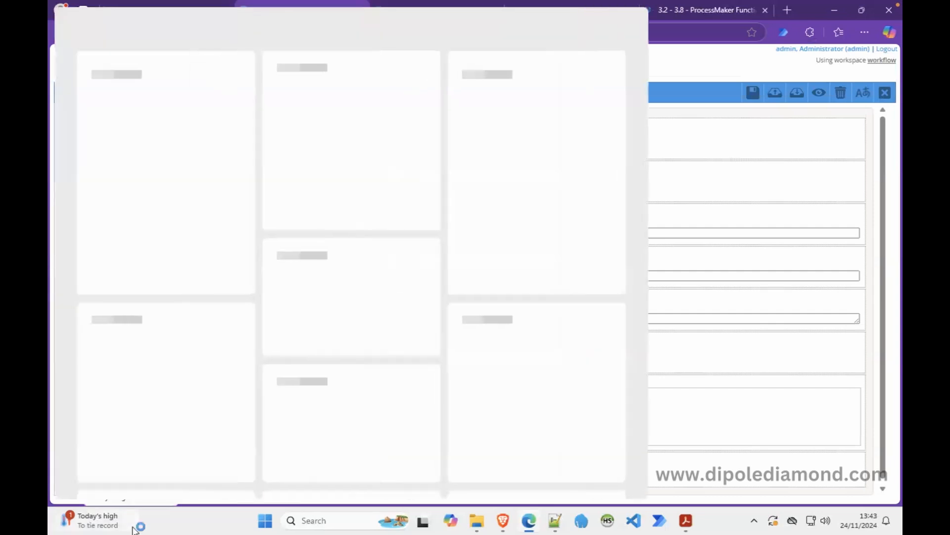
click(691, 323)
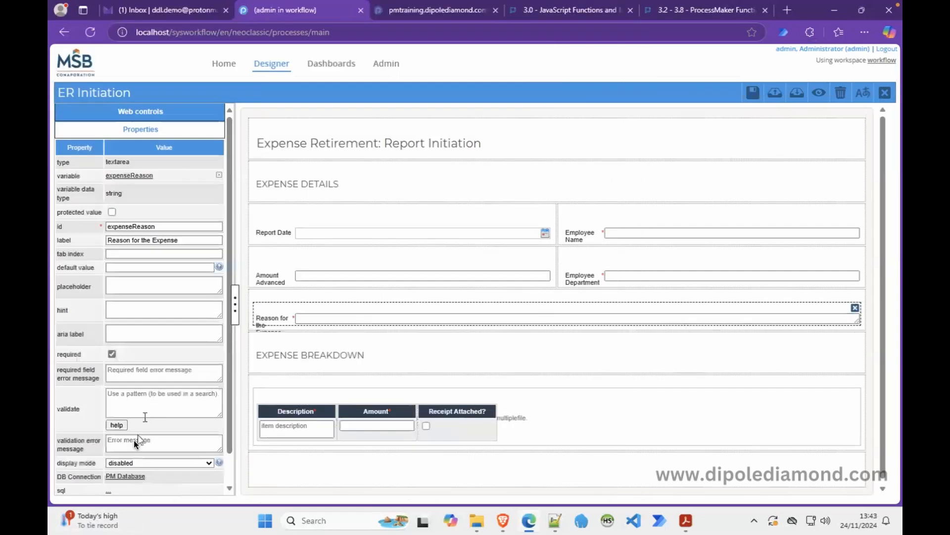
Set the Amount column width to 200.
click(275, 434)
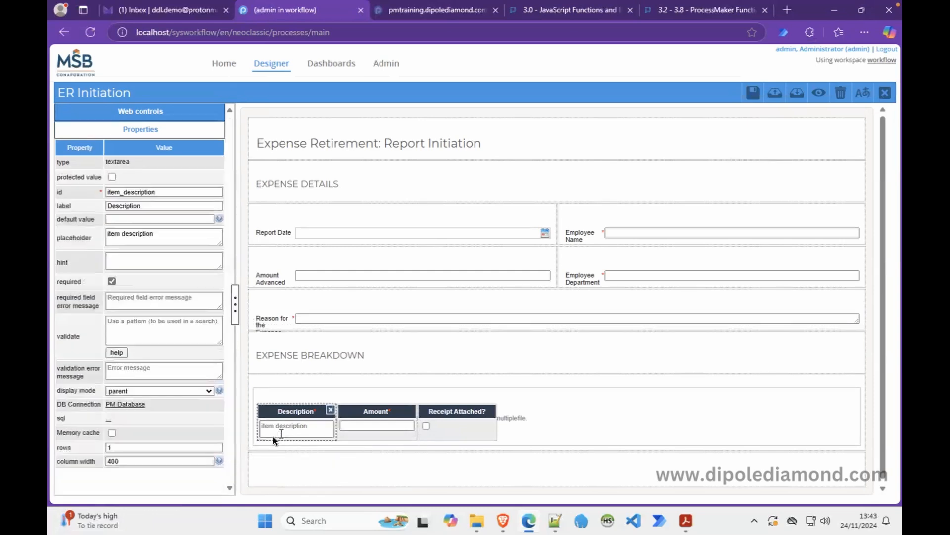
click(381, 429)
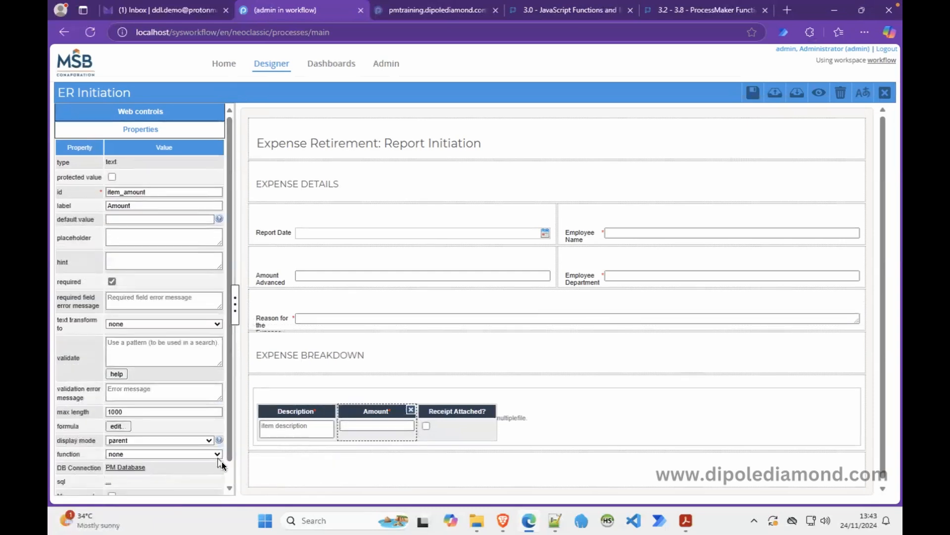
scroll(233, 478, down, 1)
click(129, 488)
key(BackSpace)
key(BackSpace)
key(BackSpace)
text(200)
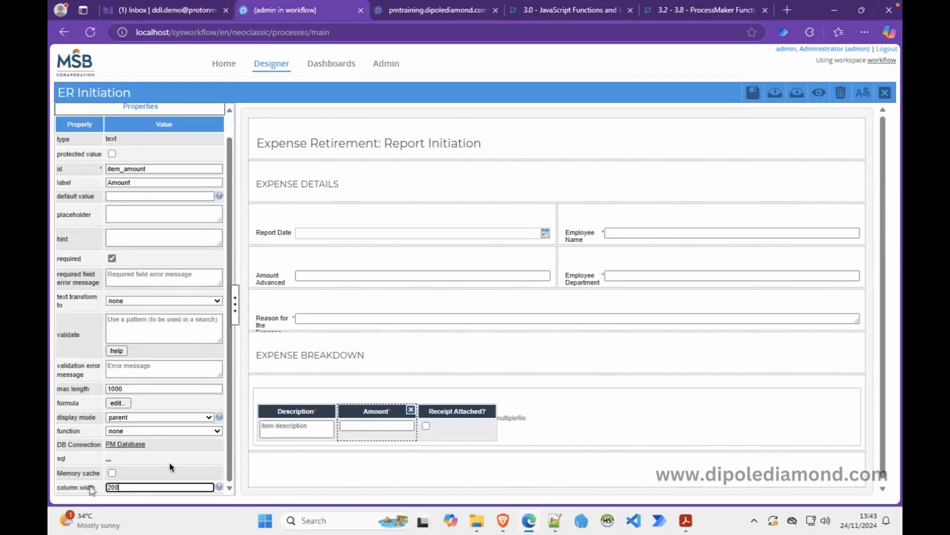
Change the Receipt Attached? column width from 150 to 180 and select the whole grid.
click(449, 431)
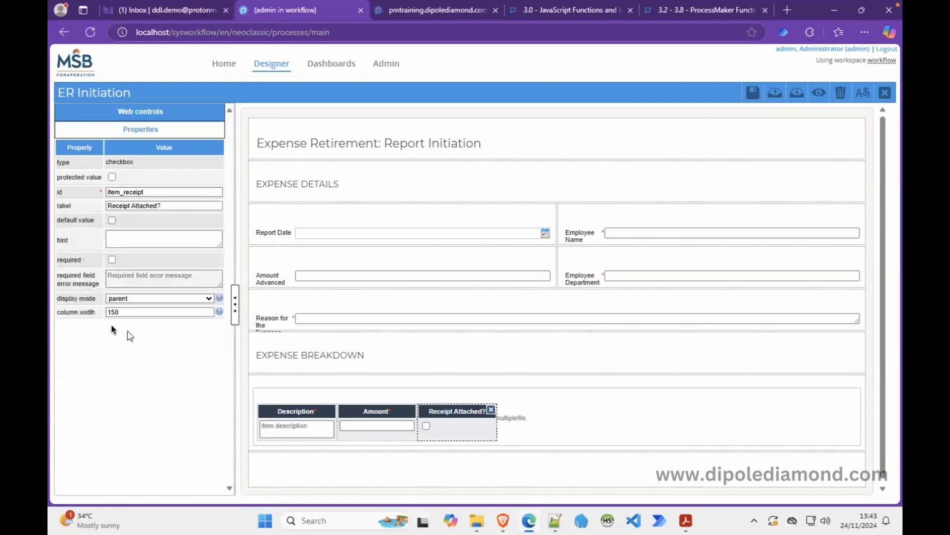
click(124, 311)
drag(124, 312, 88, 310)
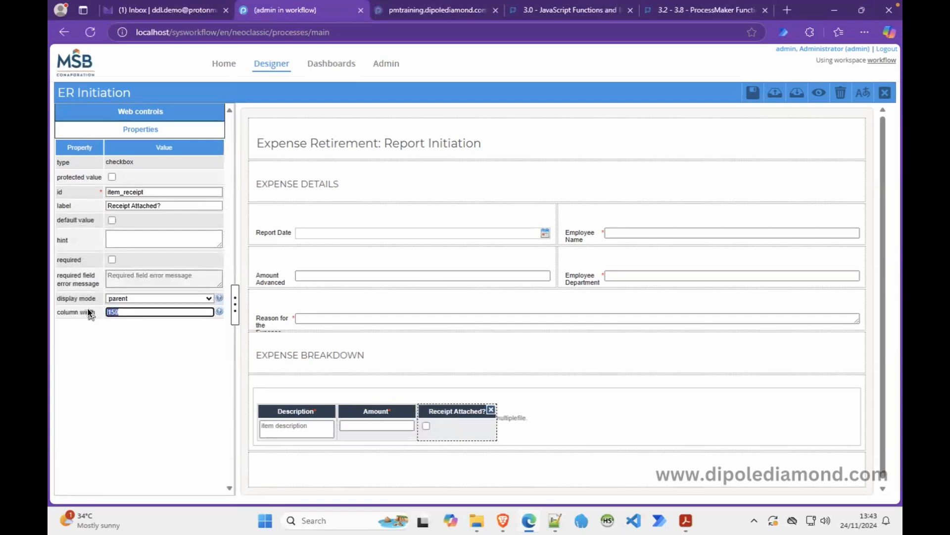
text(180)
click(599, 410)
Preview the form in a narrowed browser window, then maximize and close the preview.
click(817, 93)
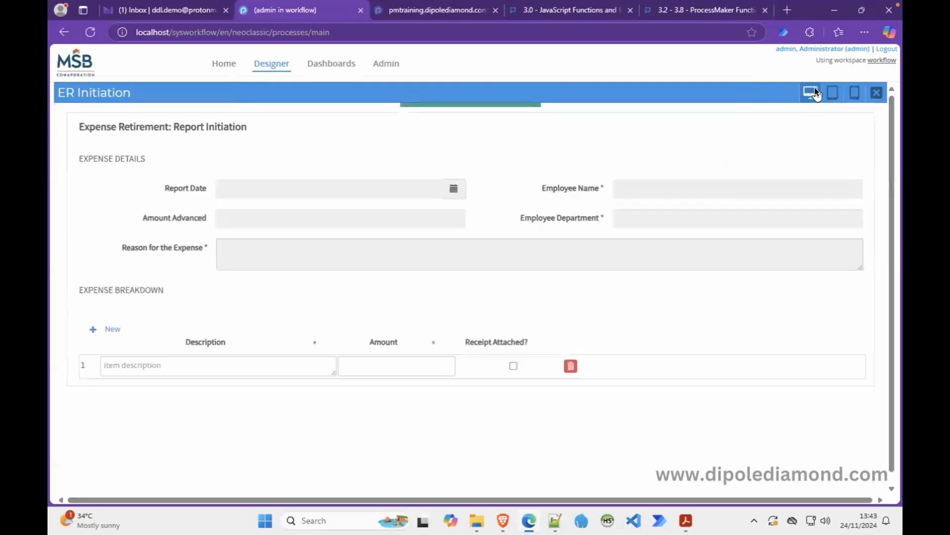
click(860, 11)
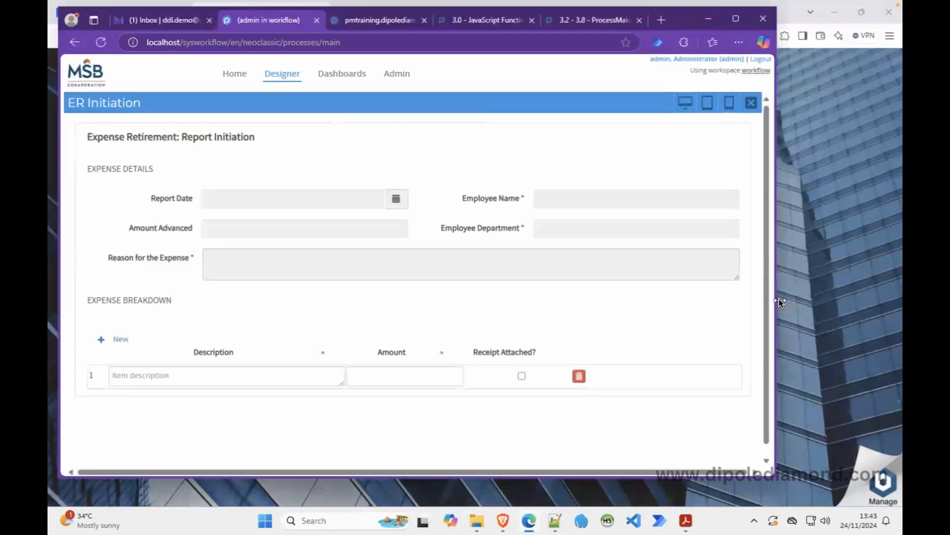
drag(777, 299, 753, 292)
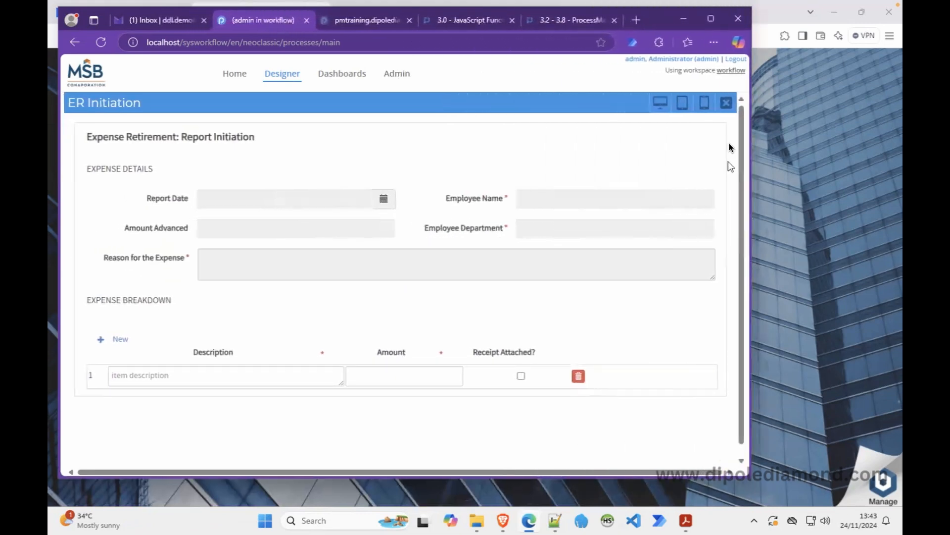
click(710, 18)
click(877, 93)
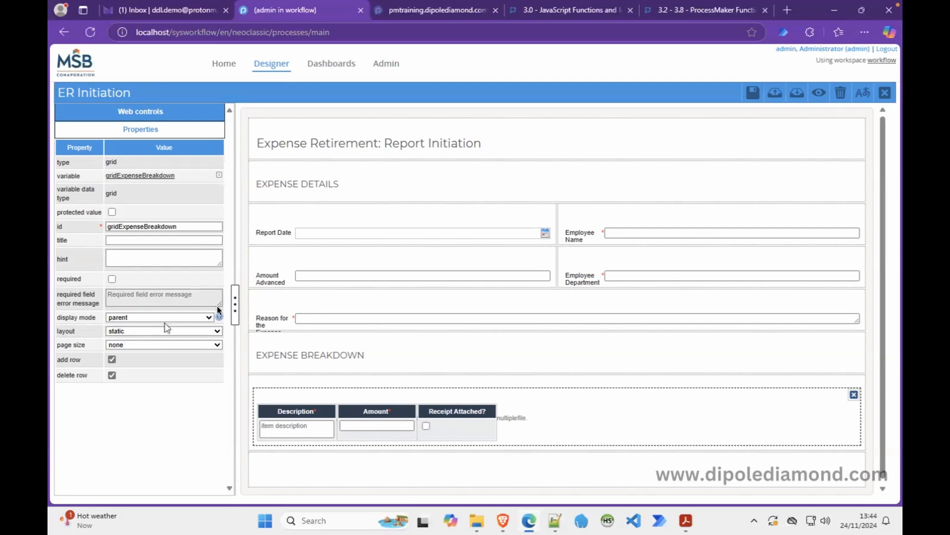
Preview the form in a narrowed browser window to check the grid, then maximize again.
click(855, 15)
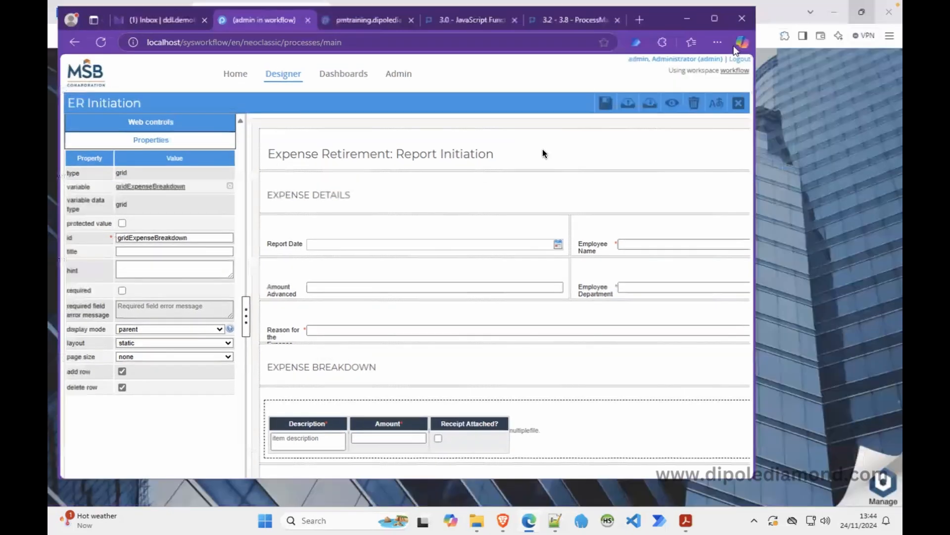
click(669, 104)
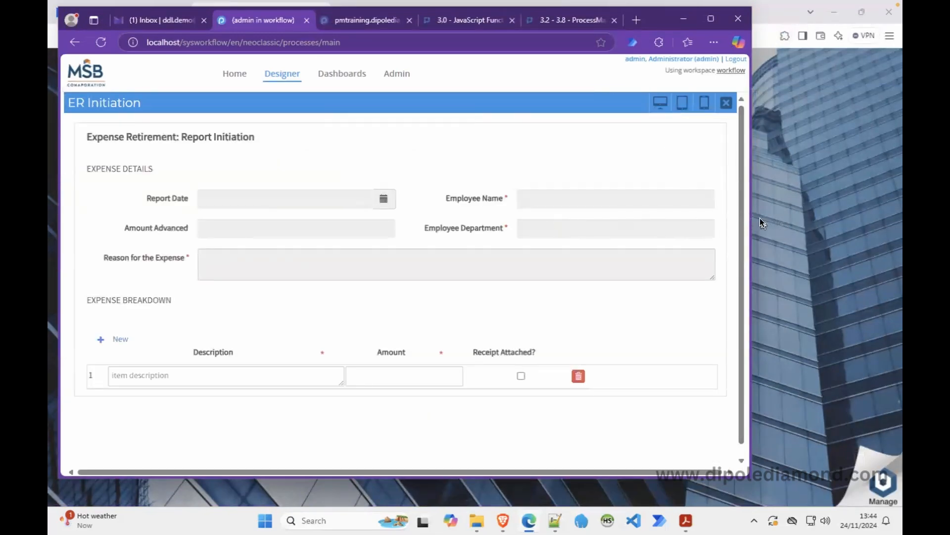
drag(751, 220, 561, 222)
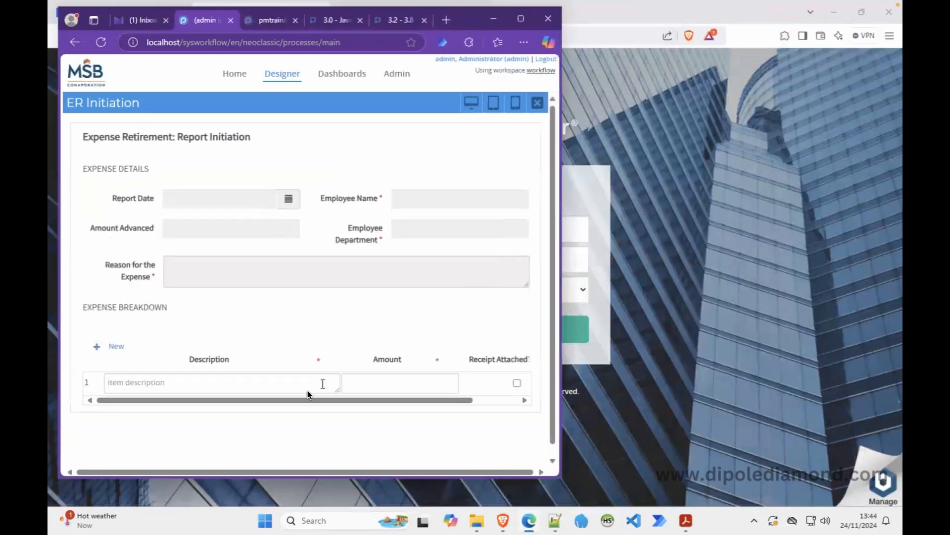
drag(294, 399, 444, 395)
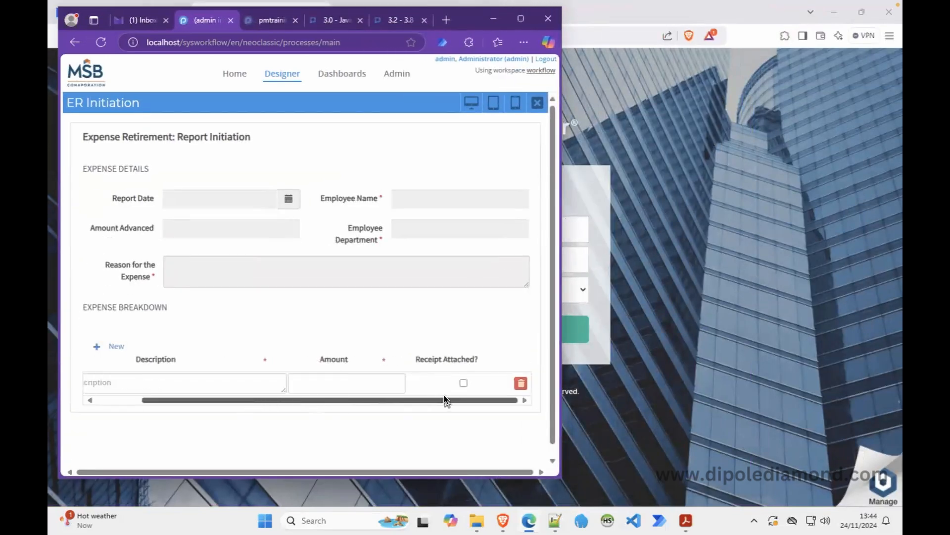
click(519, 18)
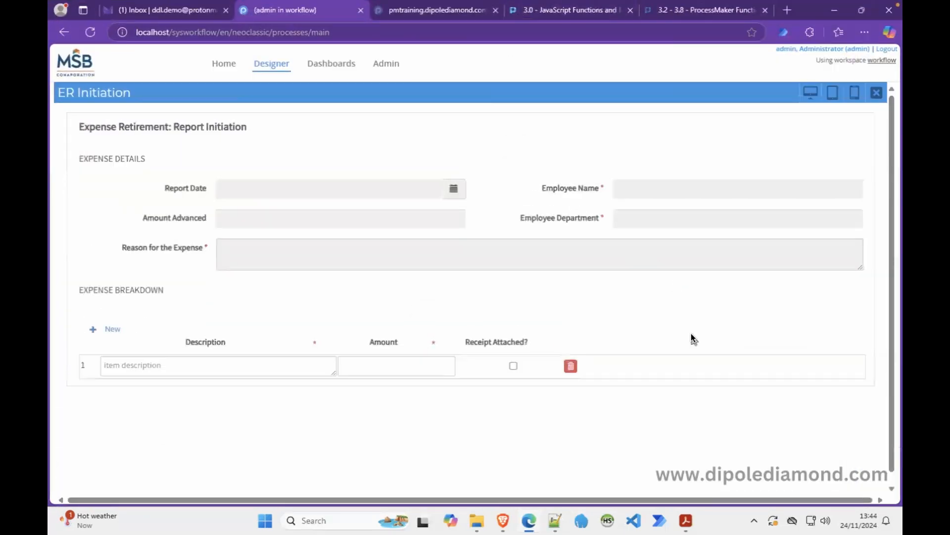
Add three rows to the Expense Breakdown grid, delete them back to one, and close the preview.
click(107, 330)
click(109, 329)
click(111, 329)
click(570, 366)
click(571, 366)
click(572, 366)
click(878, 94)
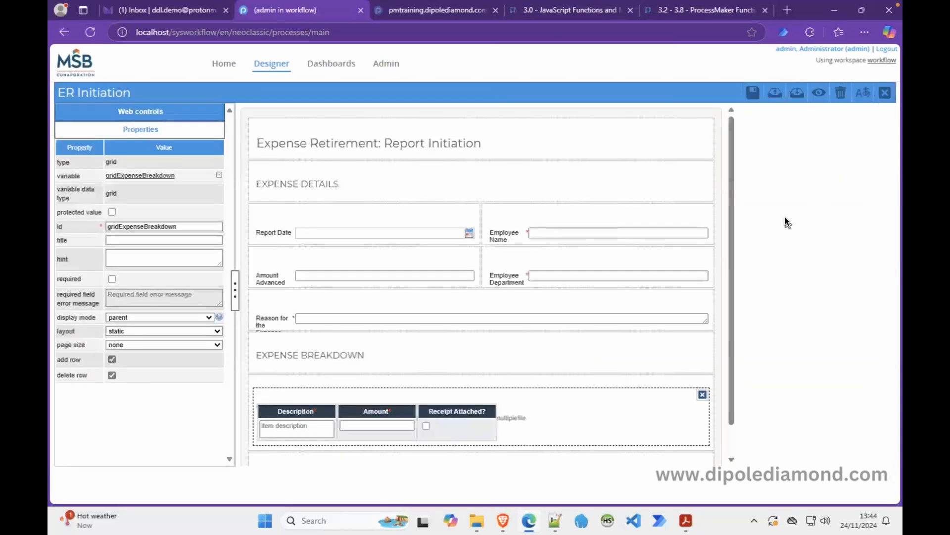
Add ER Initiation to the Employee reports Expense task's assigned steps and open it for editing.
click(886, 91)
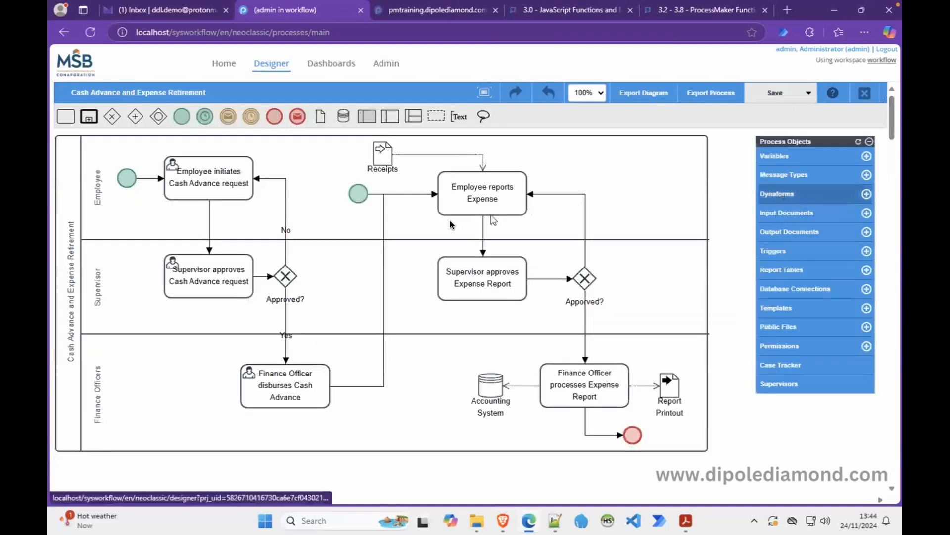
right_click(477, 187)
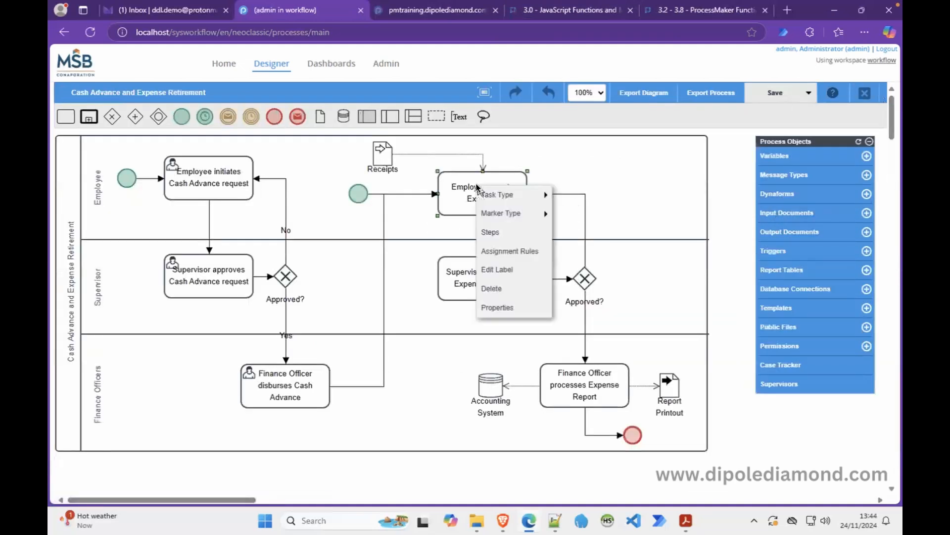
click(504, 231)
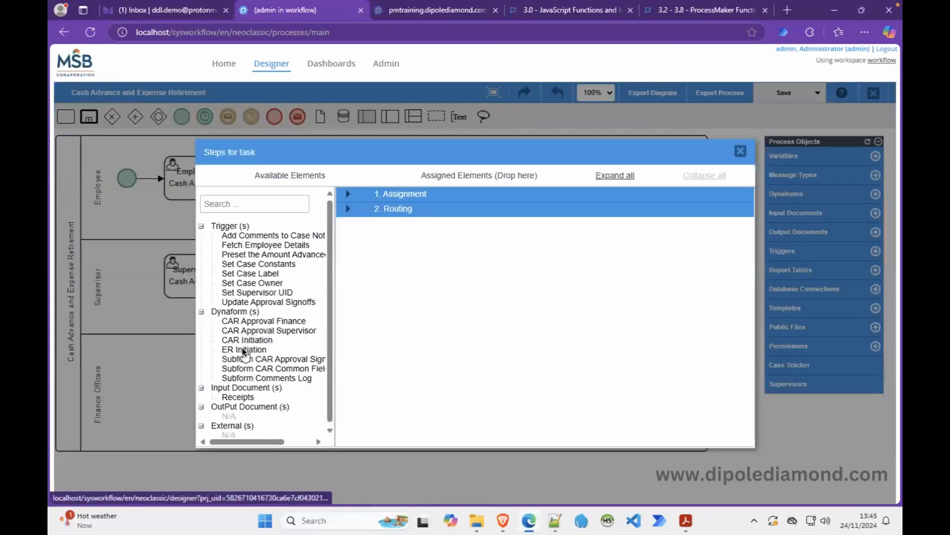
drag(244, 348, 423, 239)
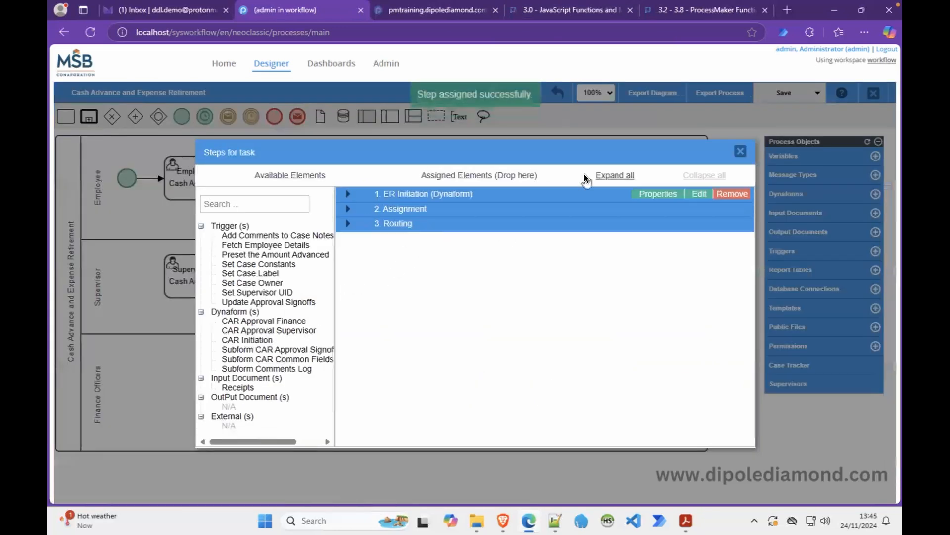
click(698, 193)
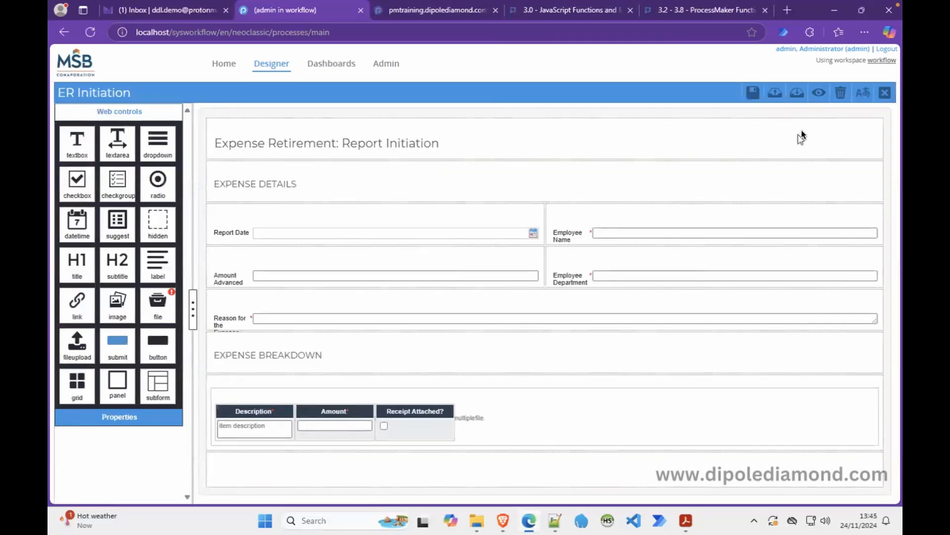
Preview the form, enter 1250 then plain text in Amount, and confirm no validation error.
click(818, 93)
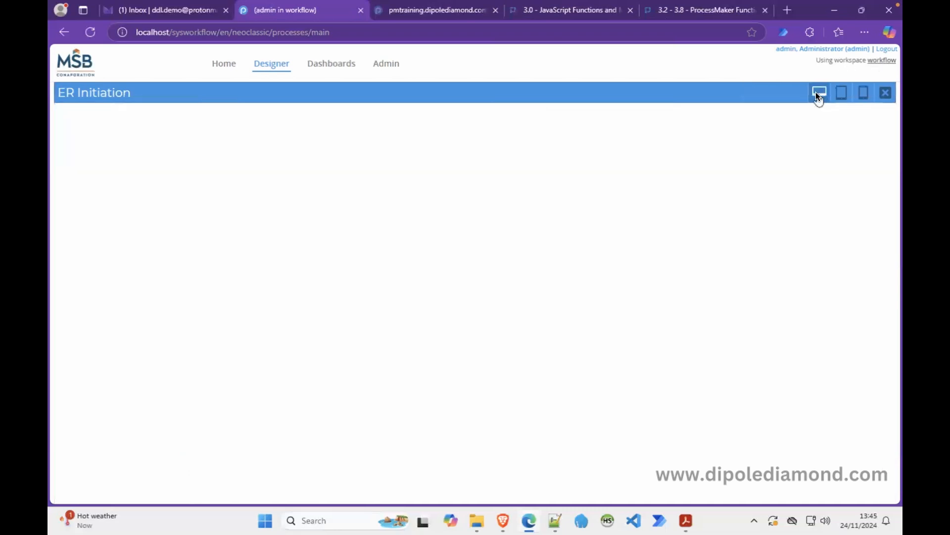
click(887, 93)
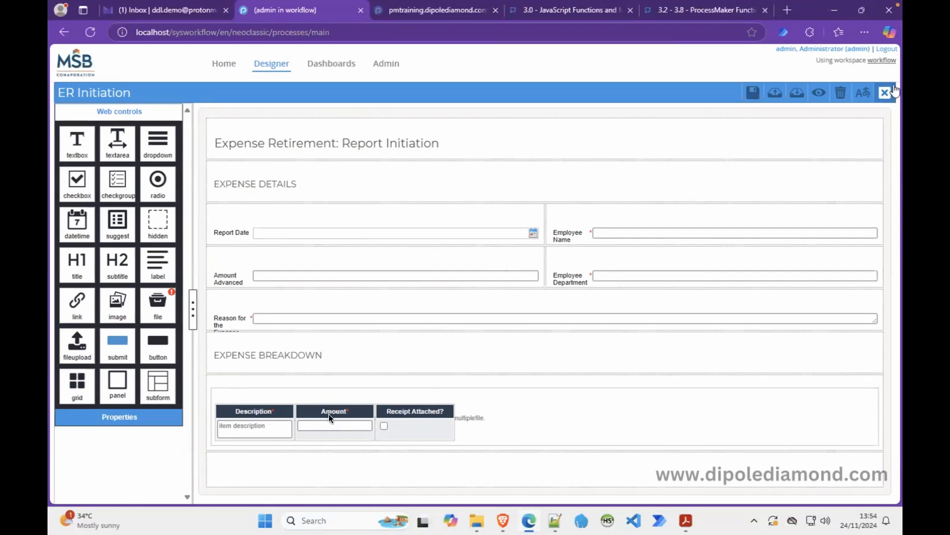
click(820, 94)
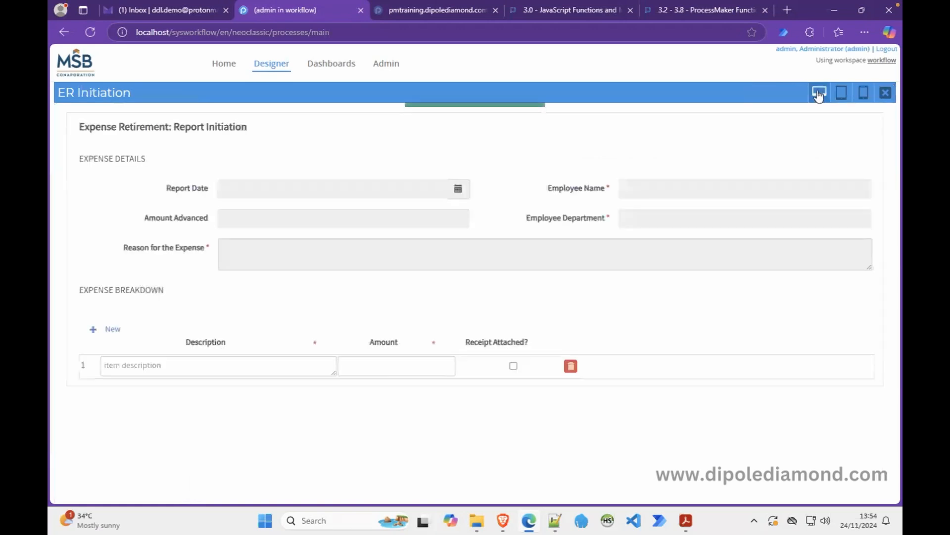
click(424, 364)
text(1250)
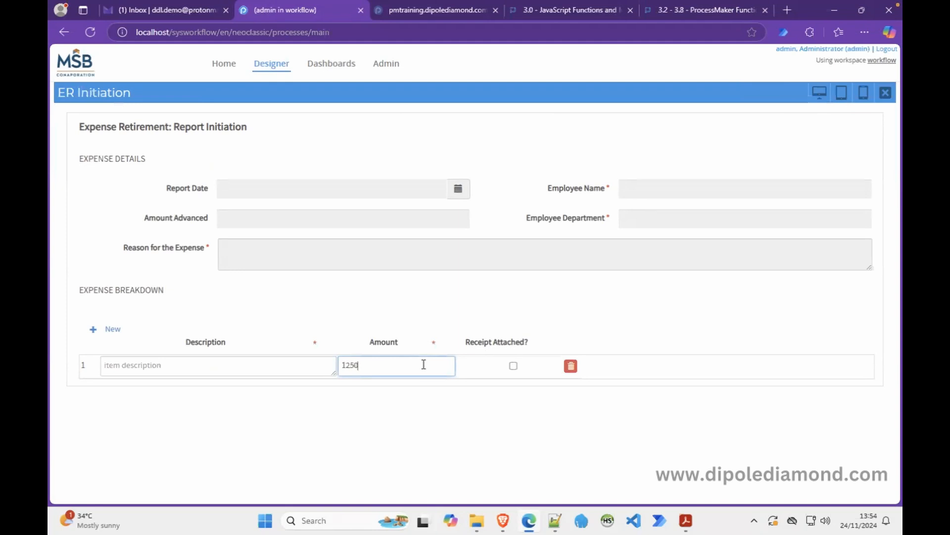
key(BackSpace)
key(BackSpace)
key(BackSpace)
key(BackSpace)
text(jane does)
click(318, 367)
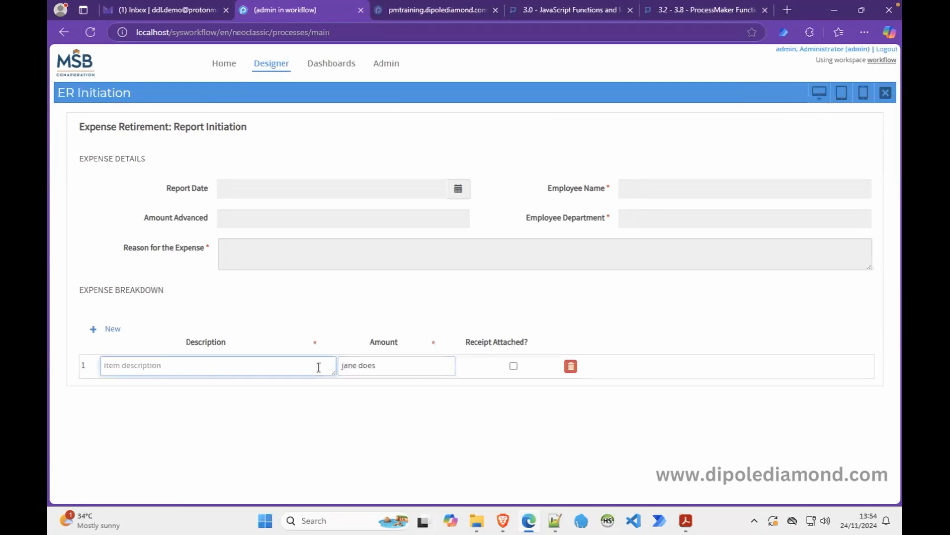
click(886, 92)
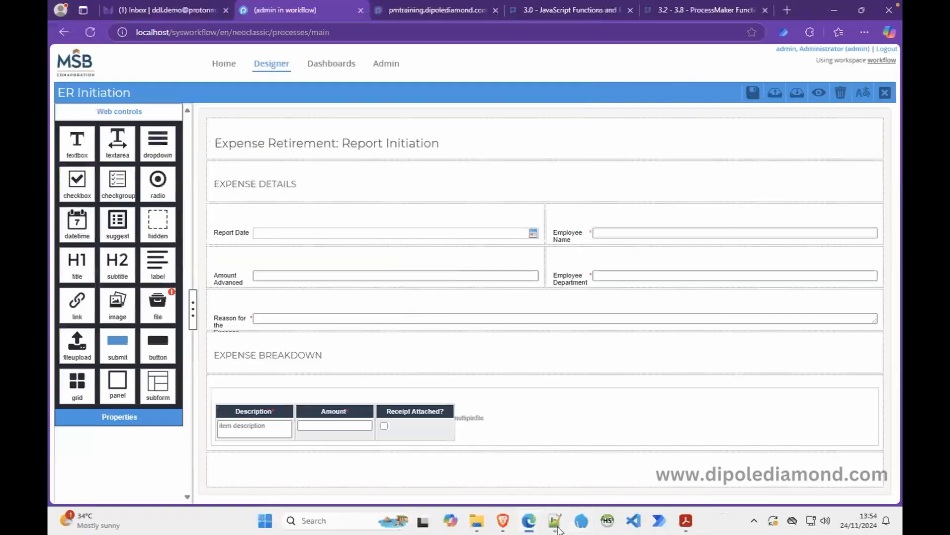
Bring up the Notepad++ regex notes and select the pattern for amounts without commas.
click(555, 525)
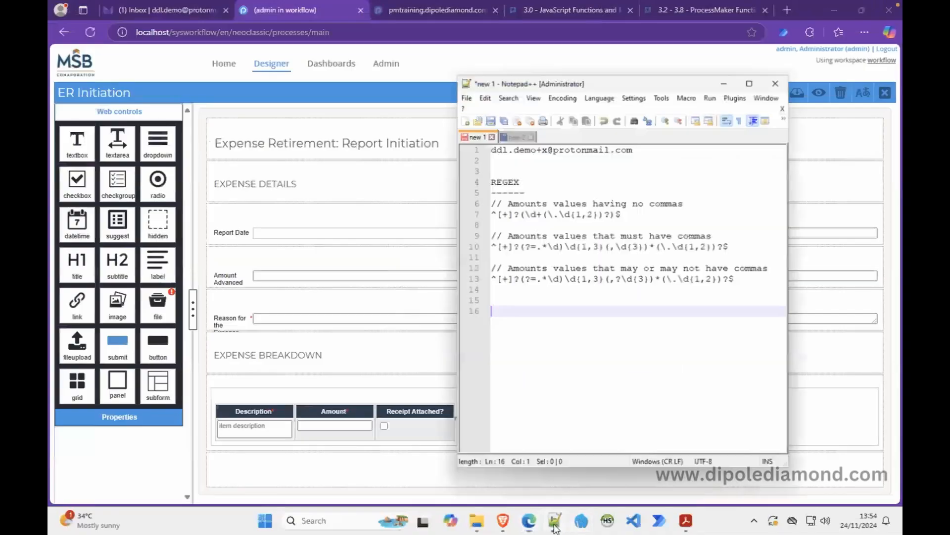
drag(632, 200, 475, 205)
key(ctrl+c)
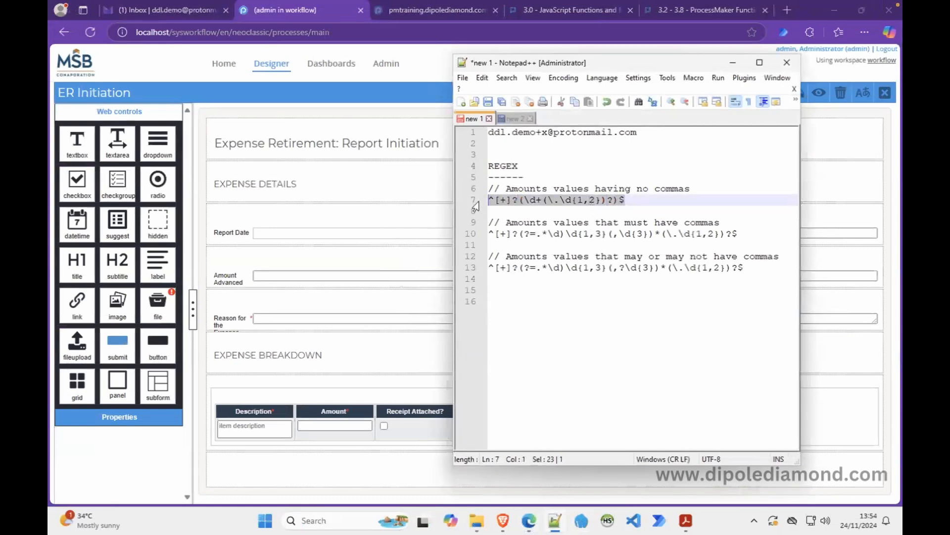
Paste the no-commas regex as the Amount column's validation, with error 'The only valid input are amount figures'.
click(733, 63)
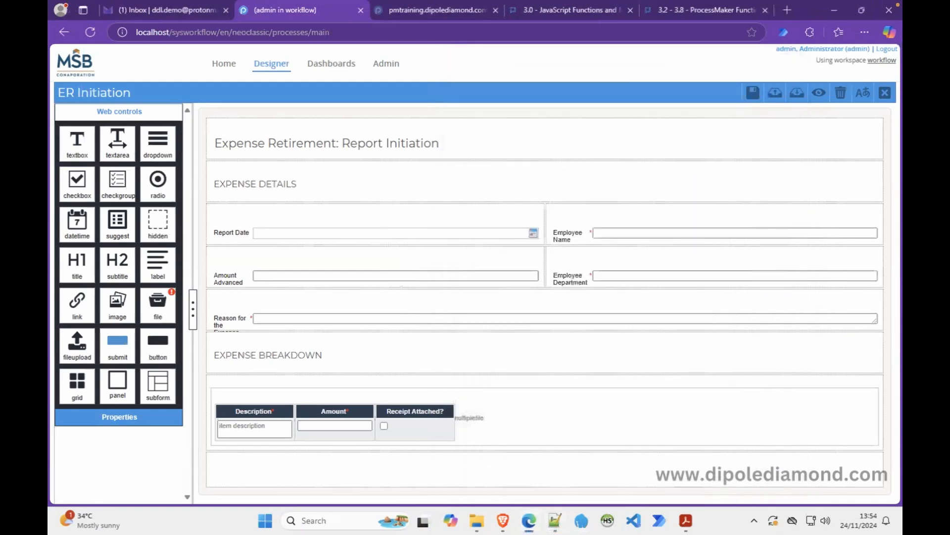
click(328, 422)
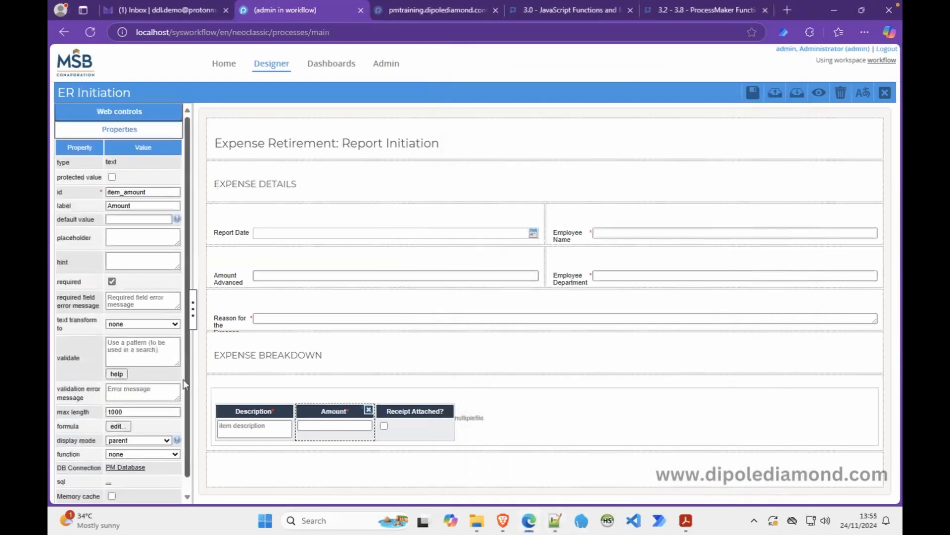
click(124, 351)
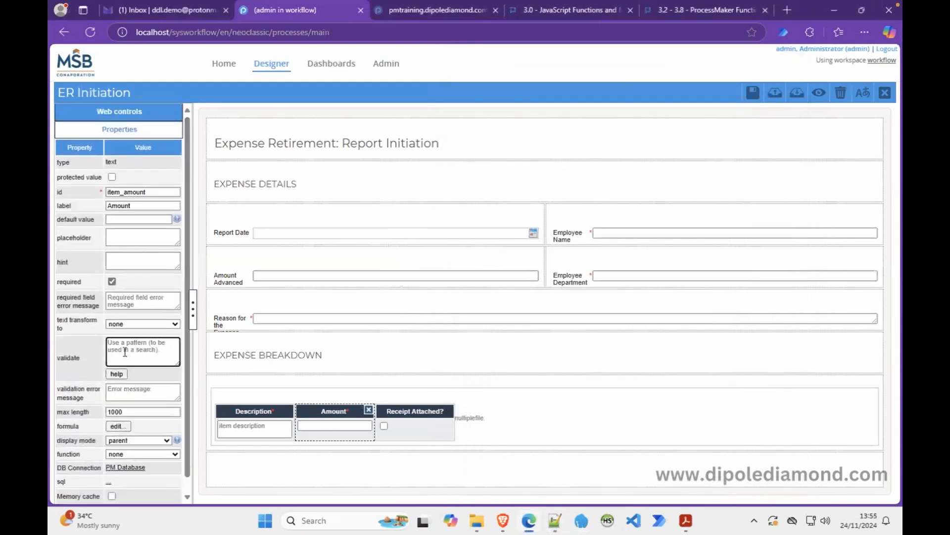
key(ctrl+v)
click(131, 394)
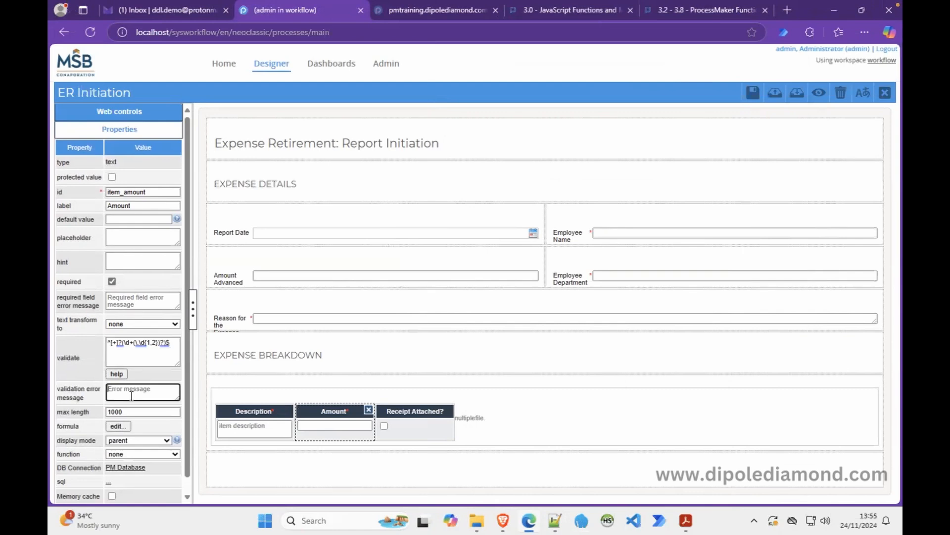
text(The only valid input are amoiunt)
key(BackSpace)
key(BackSpace)
key(BackSpace)
text(unt figures)
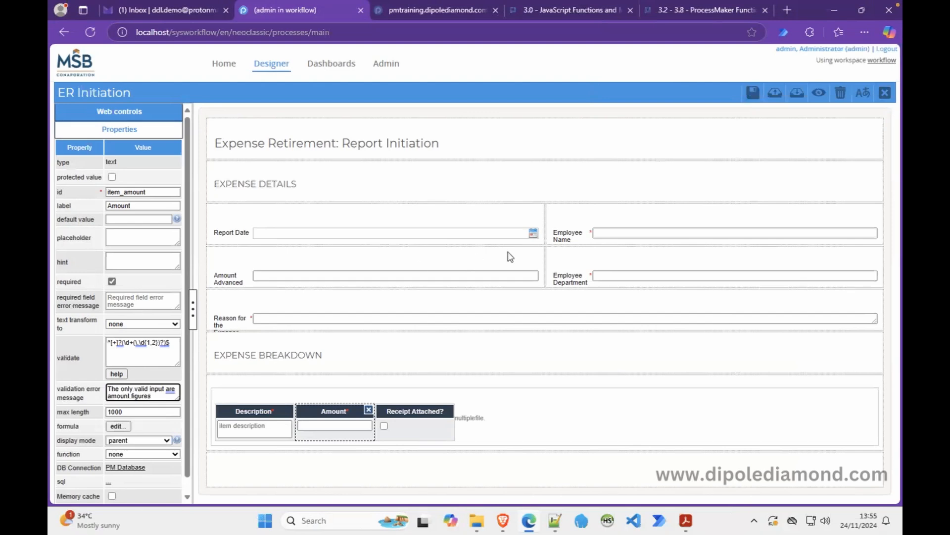
Preview the form: Amount accepts 1250.54 but flags typed text as invalid; then close the preview.
click(819, 93)
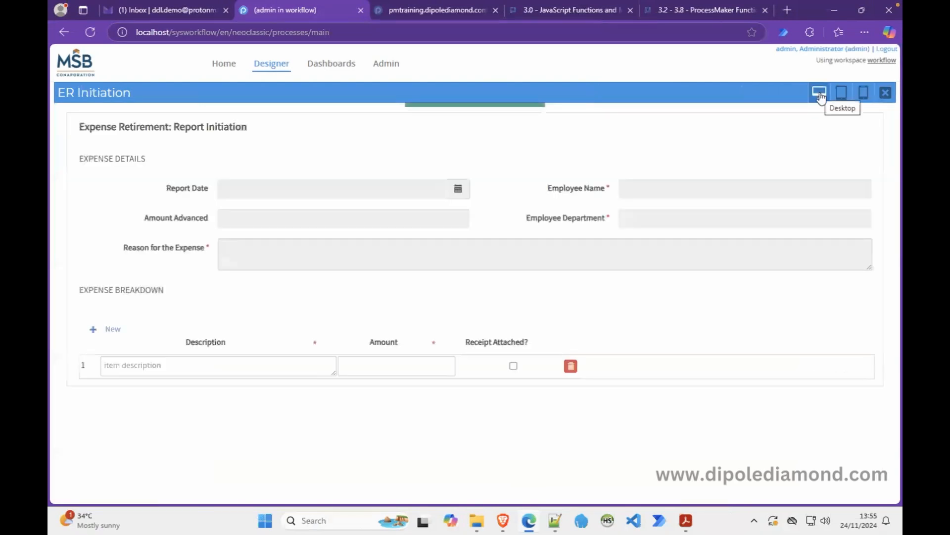
click(388, 364)
text(1250.54)
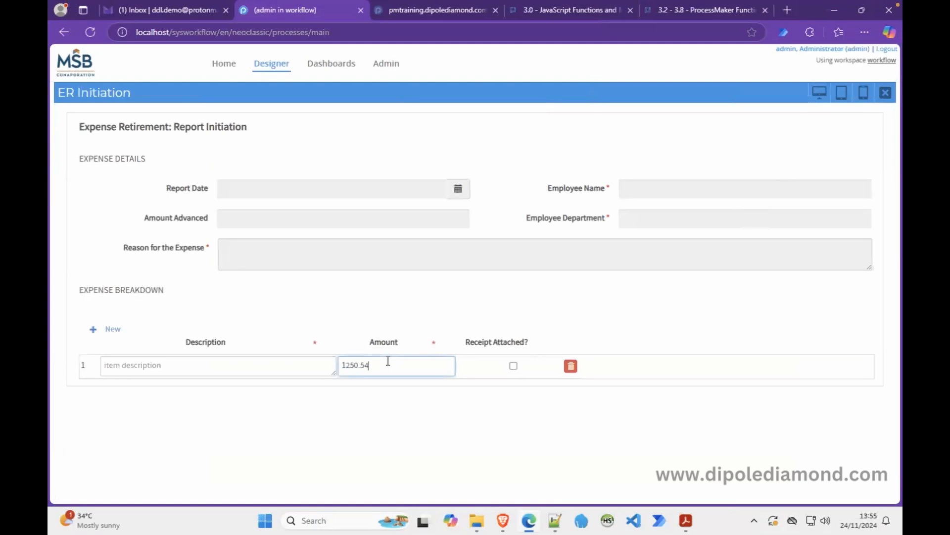
click(267, 383)
drag(376, 365, 329, 365)
text(jane doe)
click(272, 365)
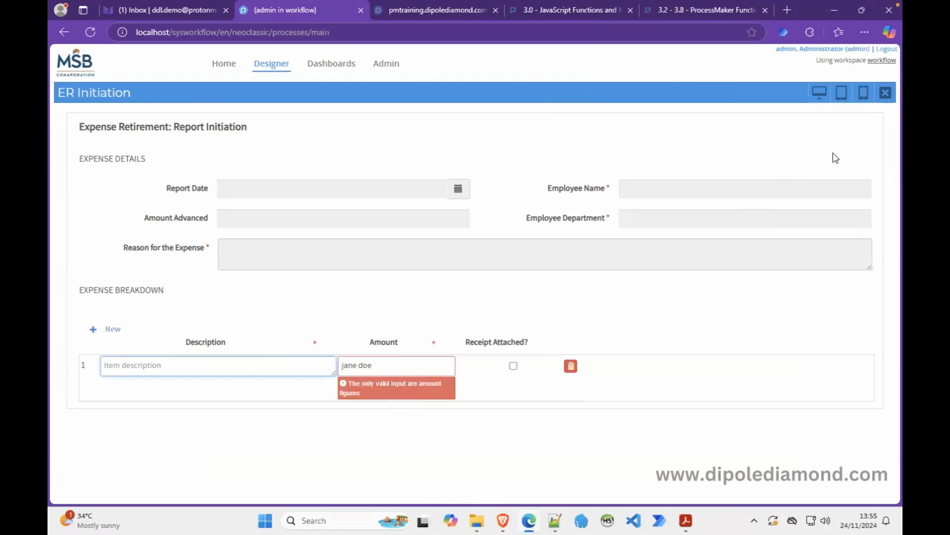
click(885, 93)
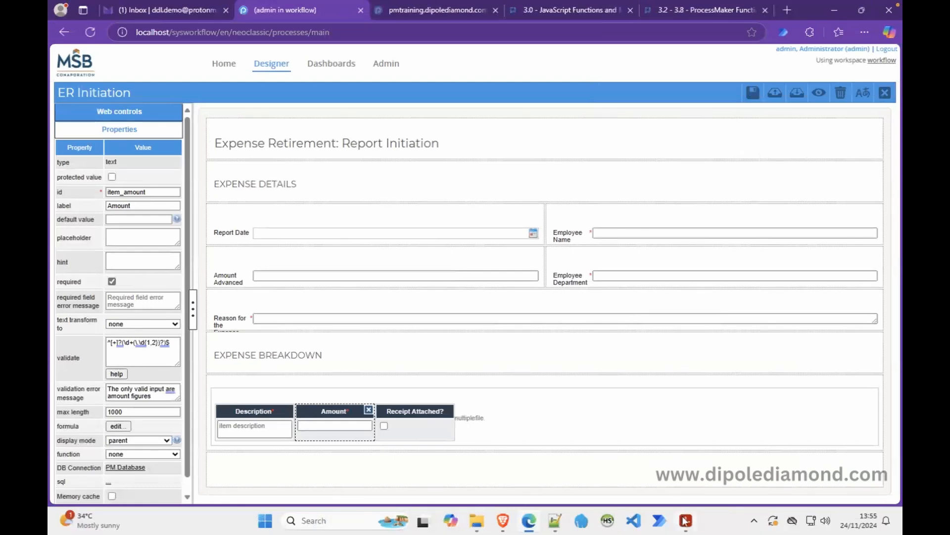
Bring the MSB - Expense Retirement.pdf form in Adobe Acrobat to the front.
mouse_move(685, 519)
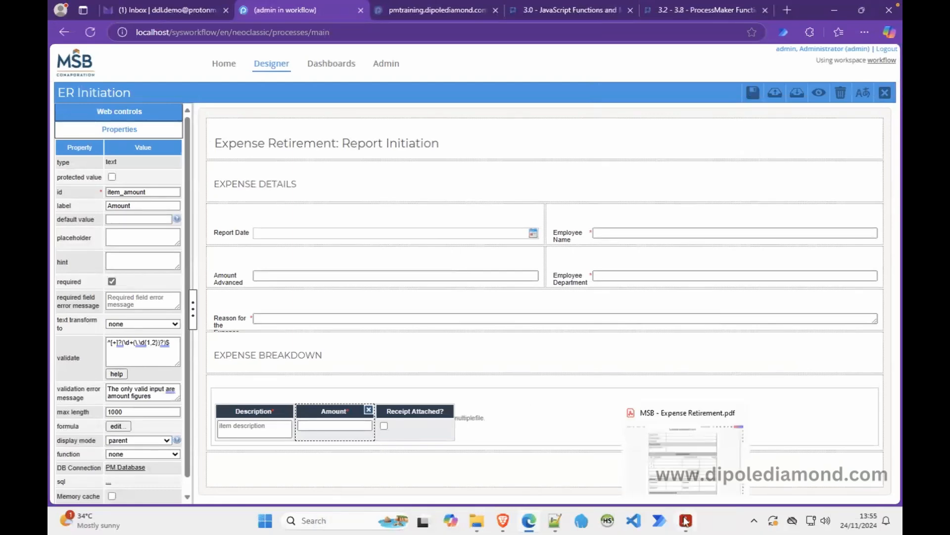
click(685, 519)
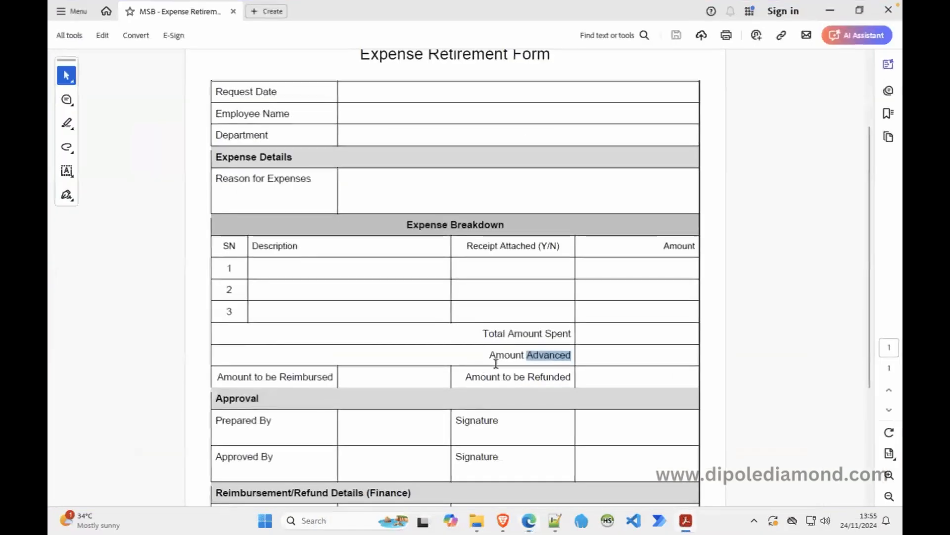
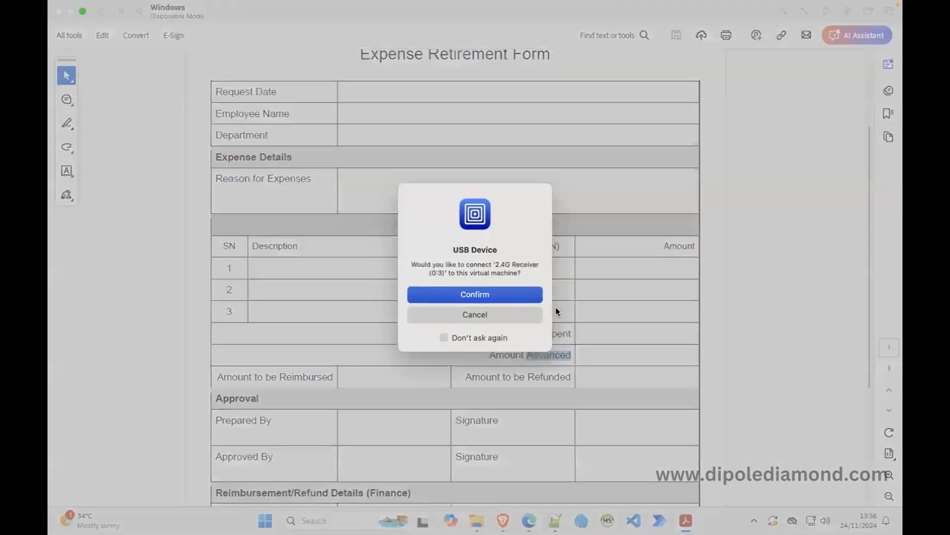
Dismiss the USB device prompt that appeared over the Expense Retirement Form in Acrobat.
click(476, 294)
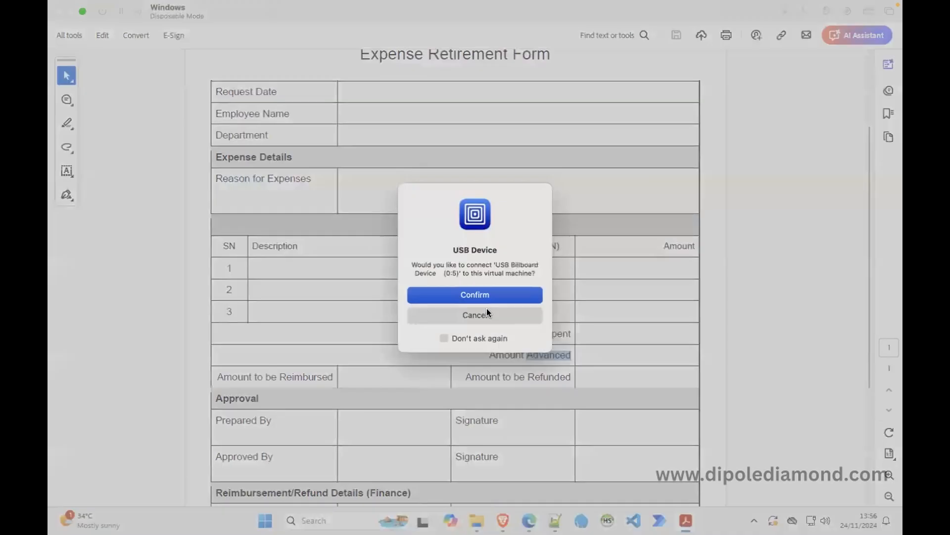
click(498, 296)
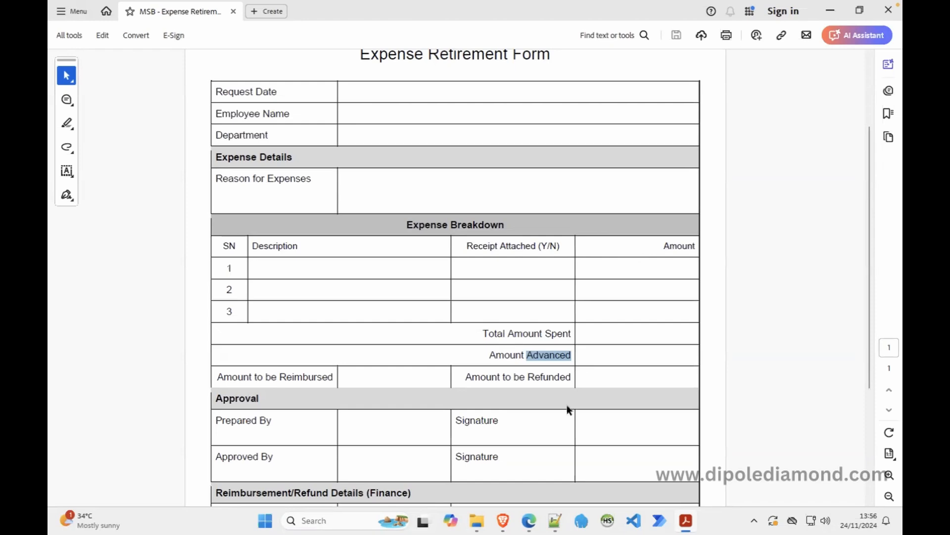
Change the empty bottom row's col-span from 12 to 4 4 4.
click(529, 520)
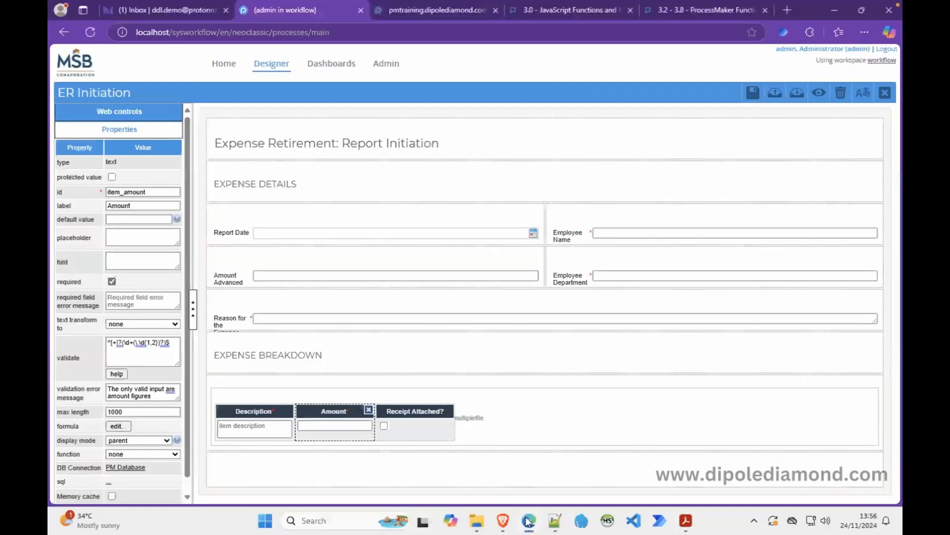
click(452, 468)
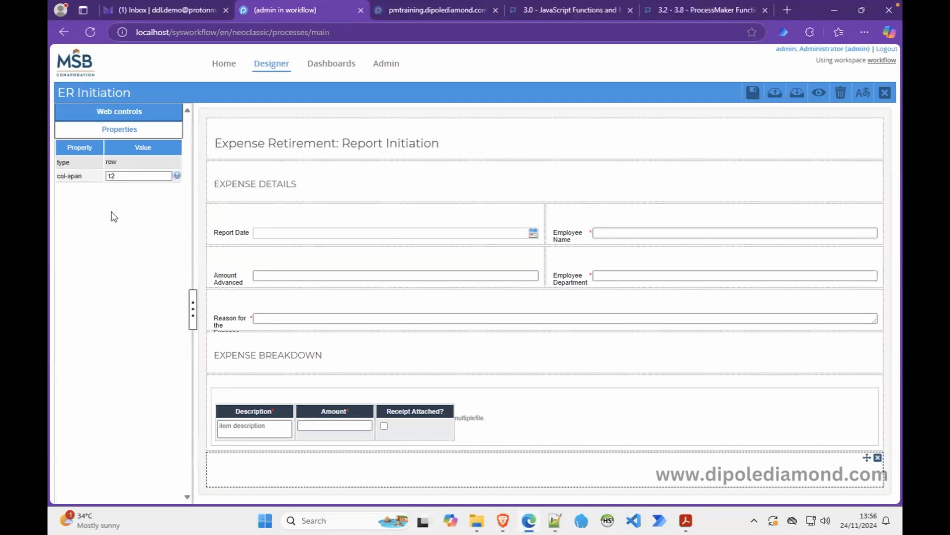
click(122, 176)
drag(122, 177, 94, 180)
text(4 4 4)
click(291, 470)
Check the Amount Advanced field's amountAdvanced id in a widened properties panel, then reselect the row.
click(314, 275)
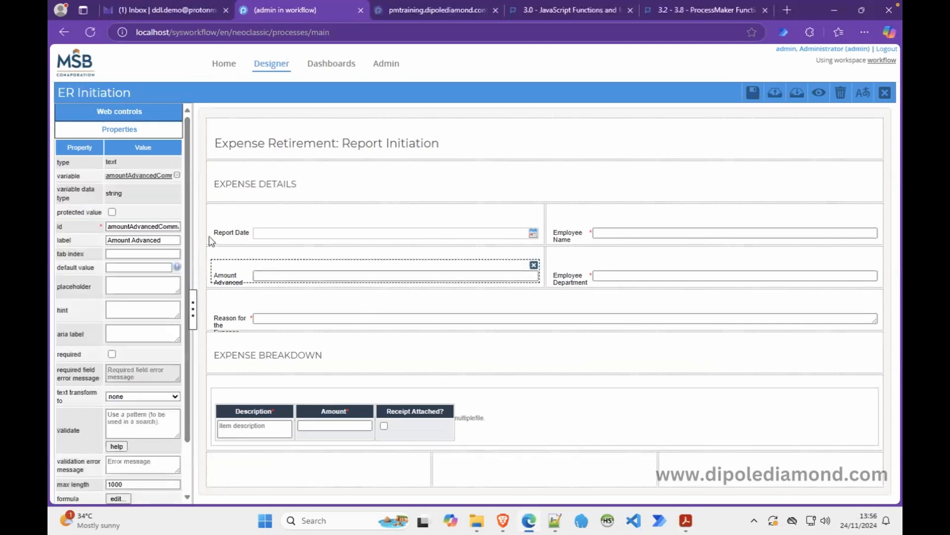
drag(193, 229, 228, 229)
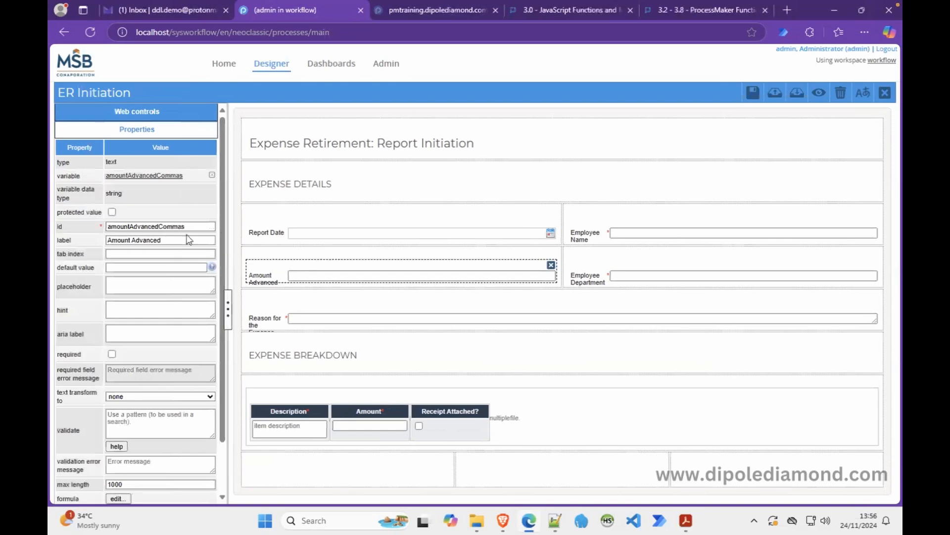
click(158, 227)
drag(158, 227, 92, 227)
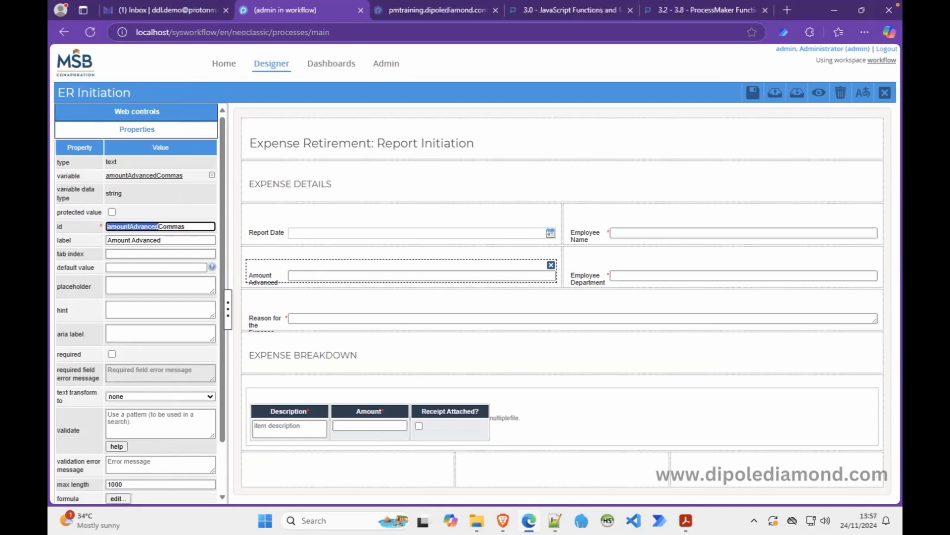
click(337, 478)
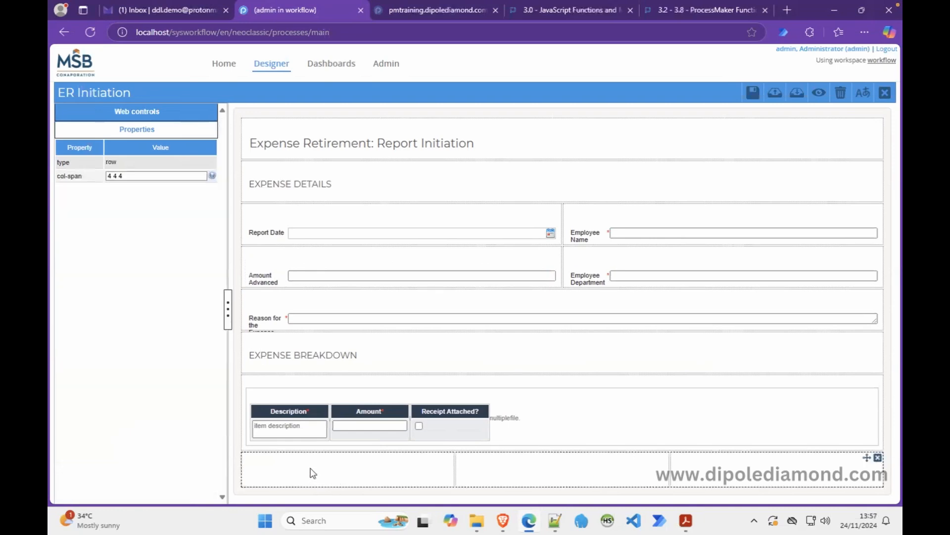
click(173, 115)
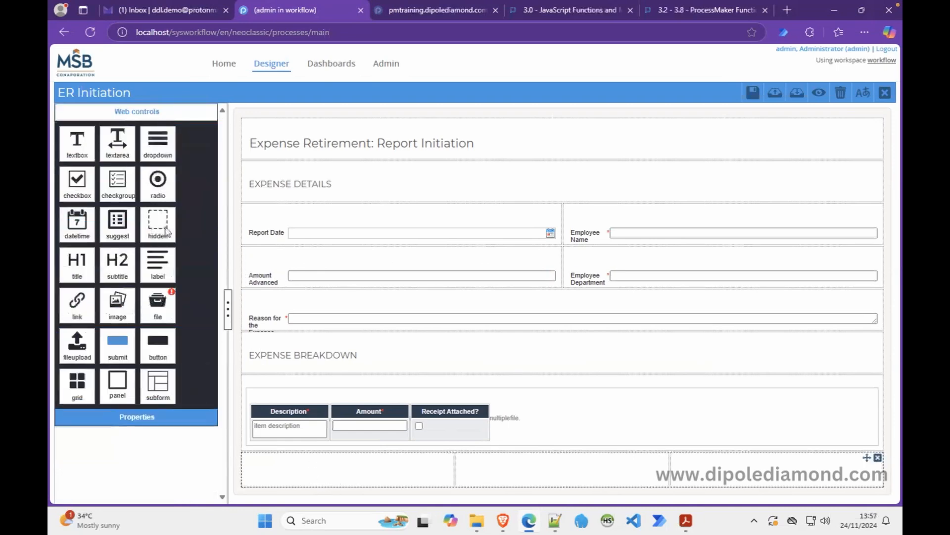
Put a hidden field bound to amountAdvanced in the bottom row's first cell.
drag(158, 226, 301, 449)
click(426, 149)
click(393, 172)
text(amountAdvanced)
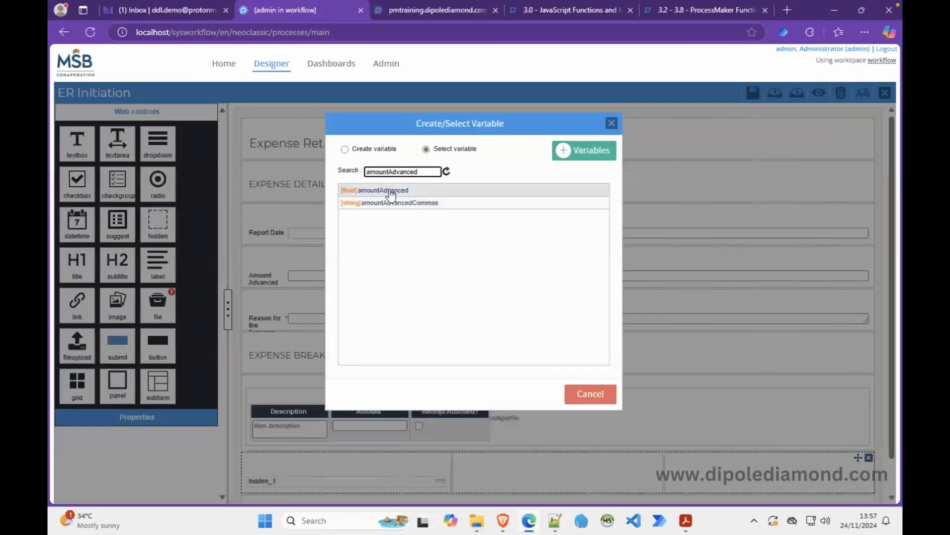
click(390, 190)
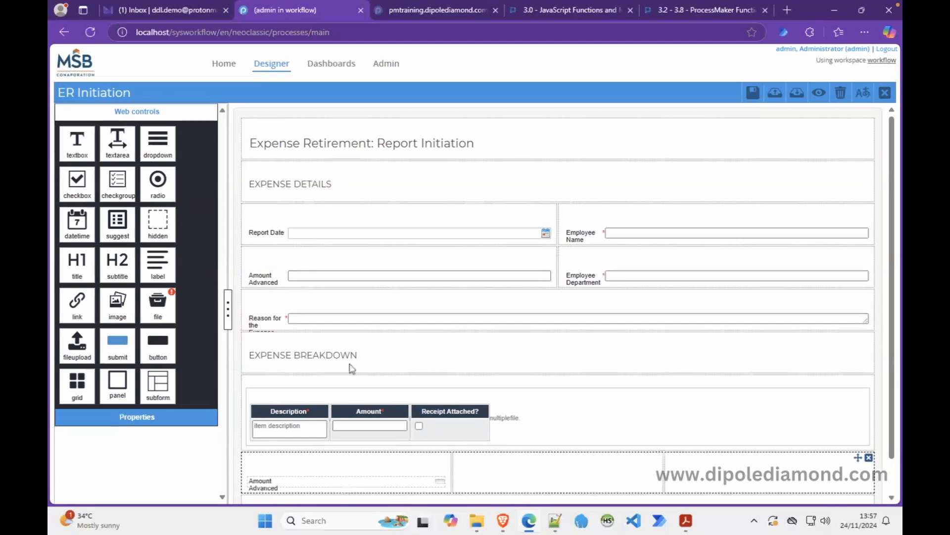
Put a hidden field bound to isApproved in the second cell, then view the PDF.
drag(160, 226, 508, 456)
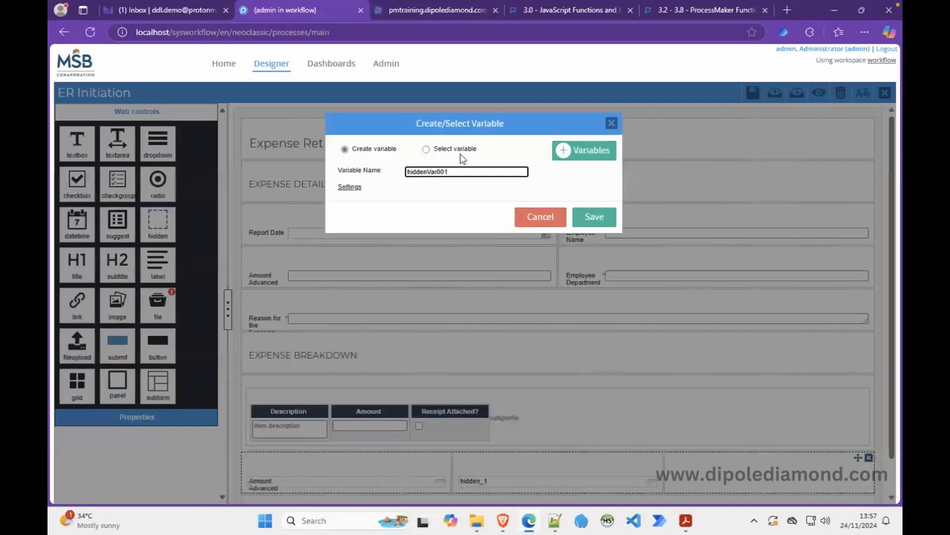
click(427, 149)
click(411, 173)
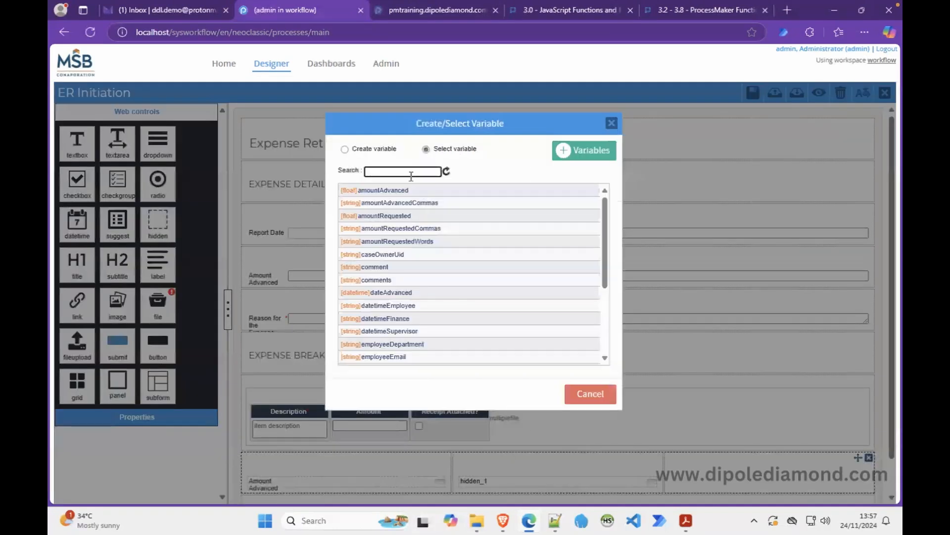
text(isA)
click(392, 193)
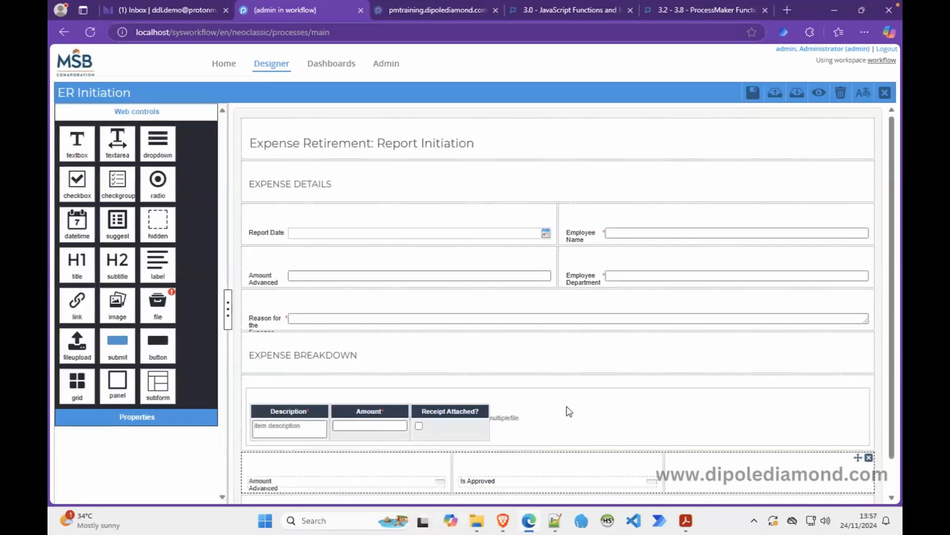
click(685, 519)
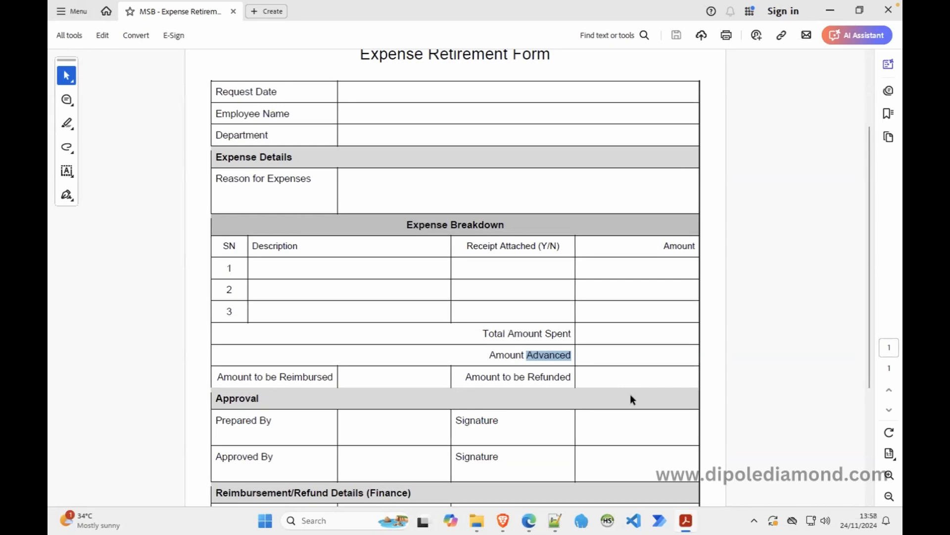
Place a hidden field in the bottom row's third cell, renaming hiddenVar001 to amountExpensed.
click(529, 520)
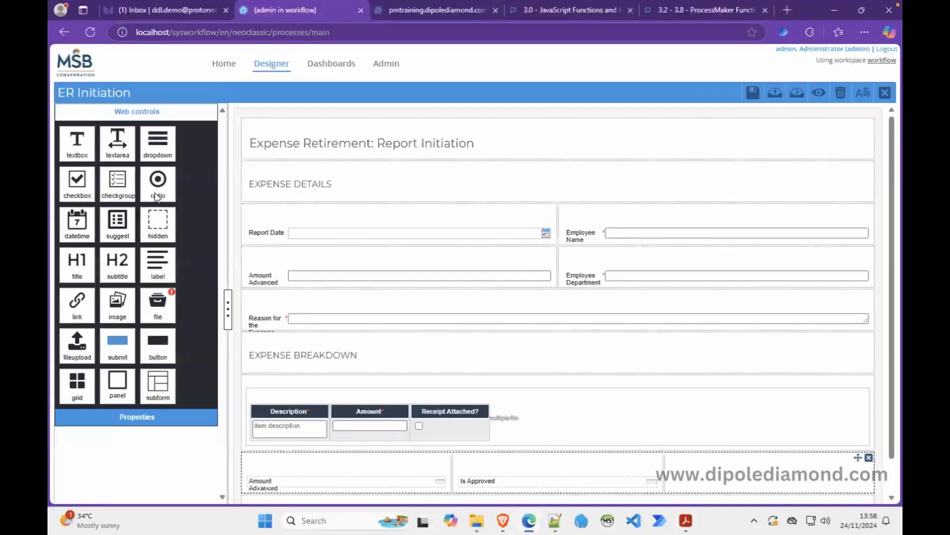
drag(154, 230, 695, 477)
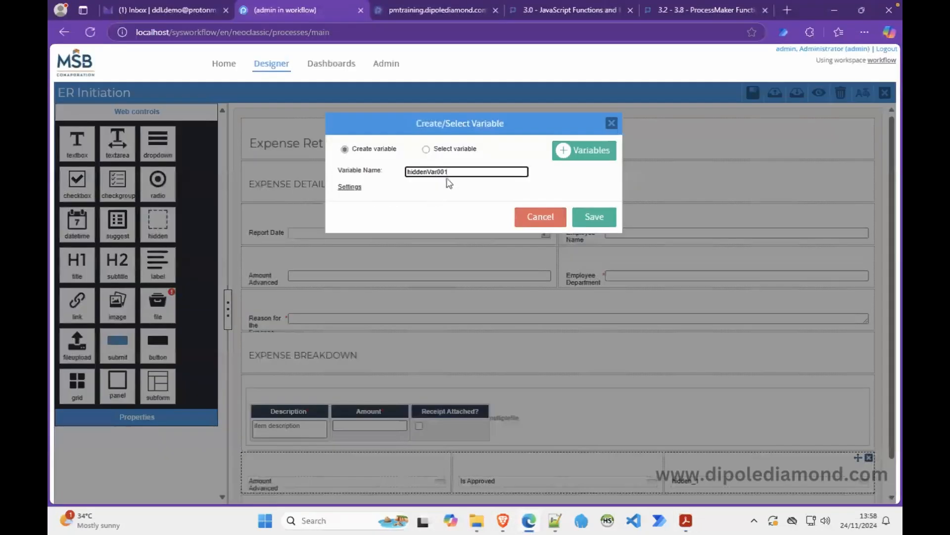
double_click(424, 168)
text(amount)
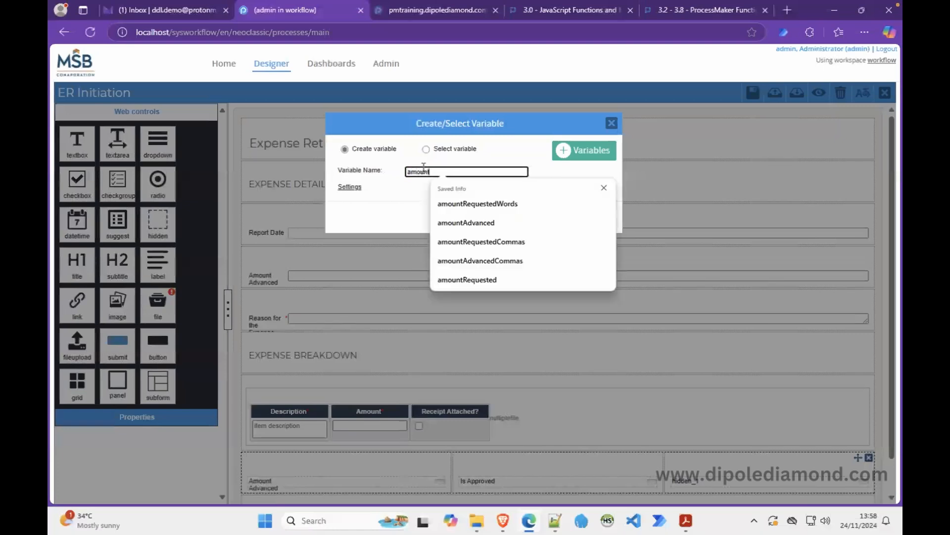
text(Expensed)
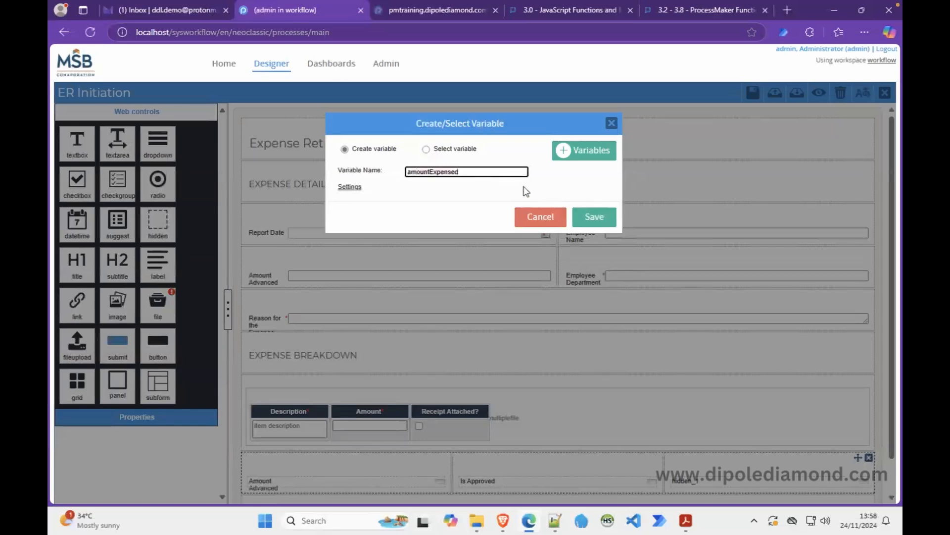
Note amountExpensed on line 57 in Notepad++, save the variable, and copy the amountAdvanced id.
key(ctrl+a)
key(ctrl+c)
click(555, 521)
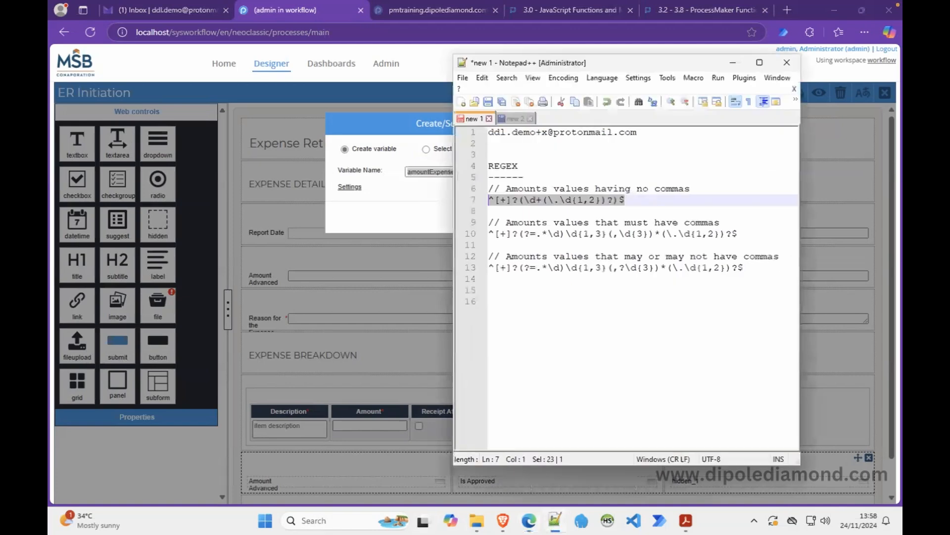
click(506, 119)
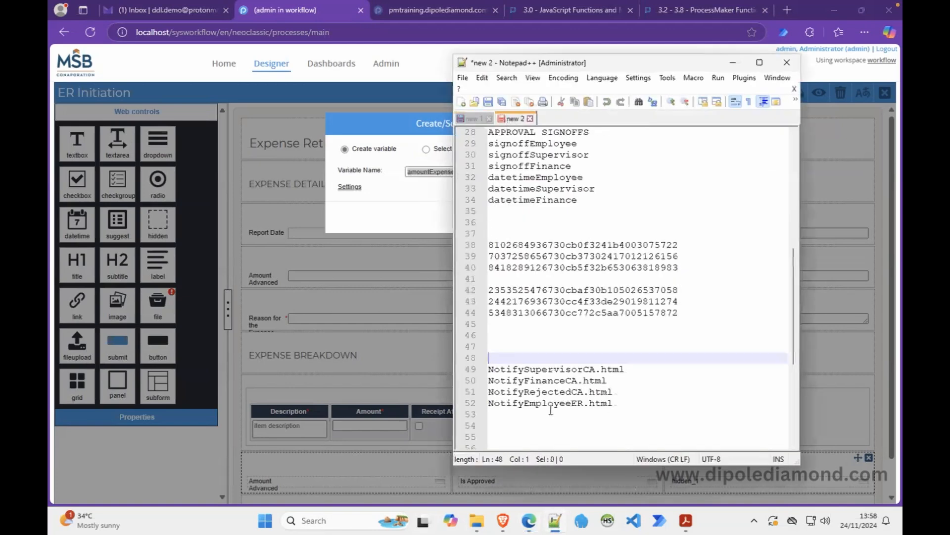
scroll(550, 411, down, 5)
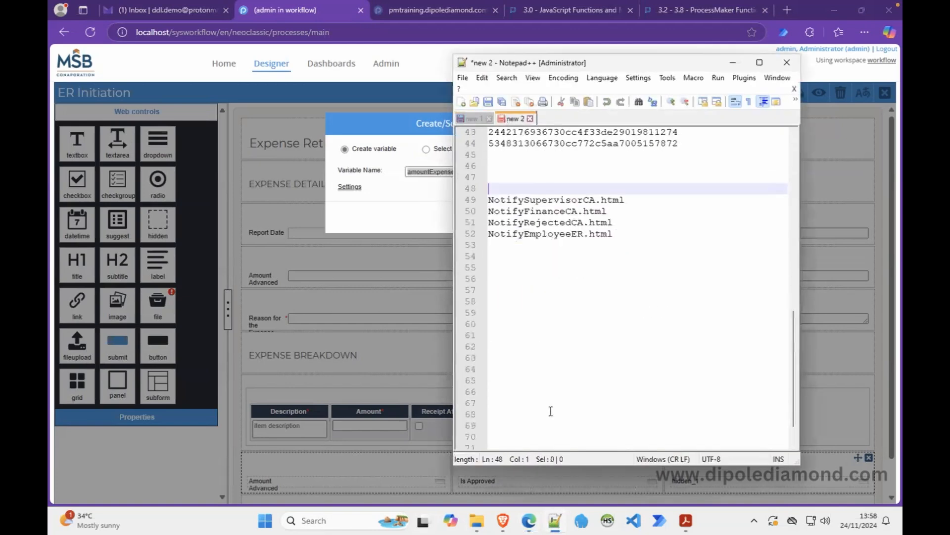
click(508, 285)
key(ctrl+v)
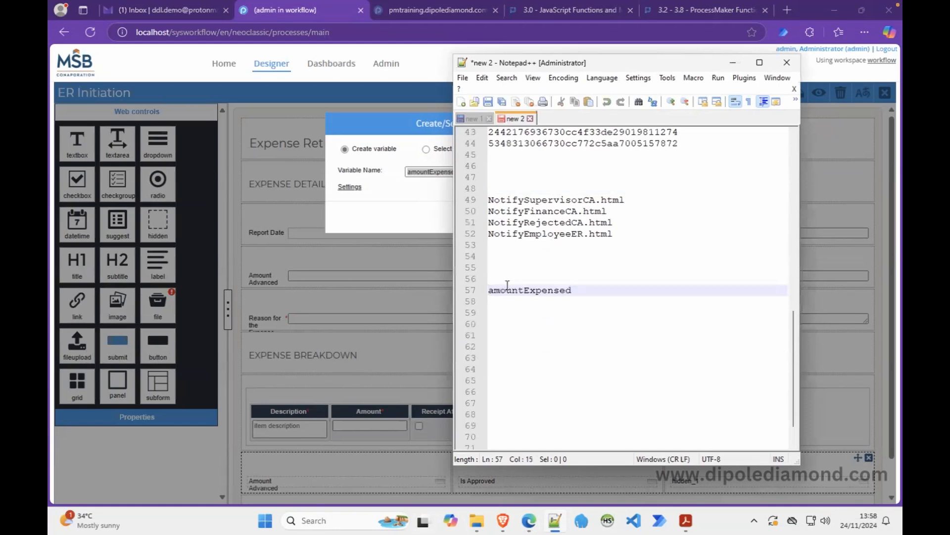
click(413, 197)
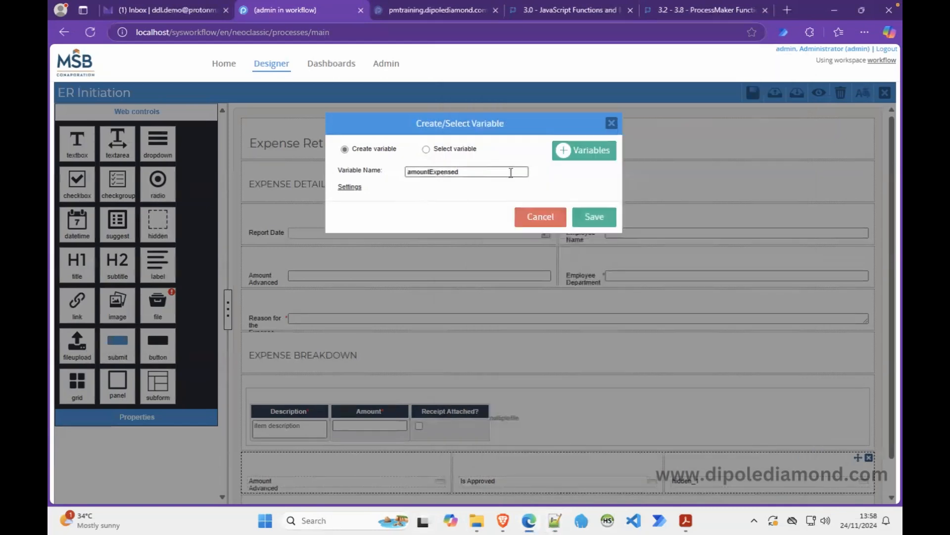
click(596, 217)
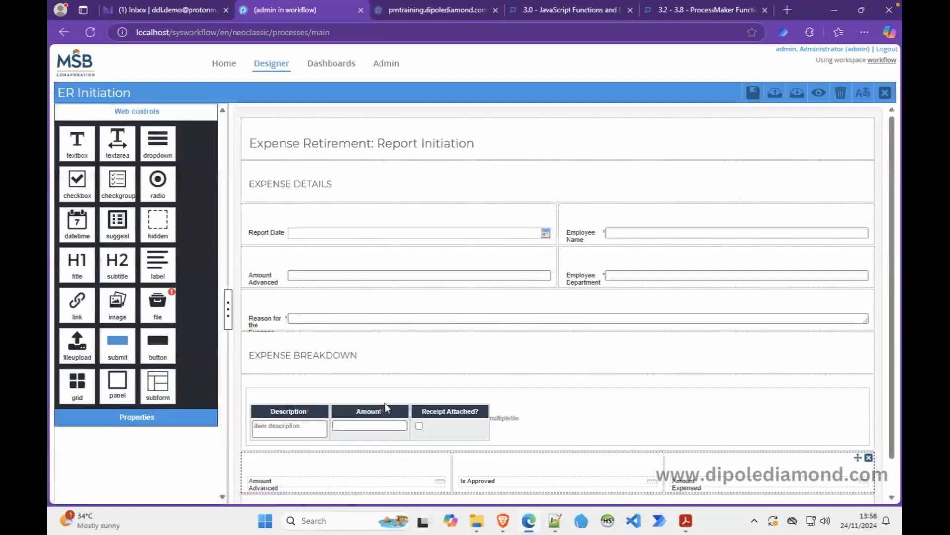
click(335, 486)
double_click(141, 229)
key(ctrl+c)
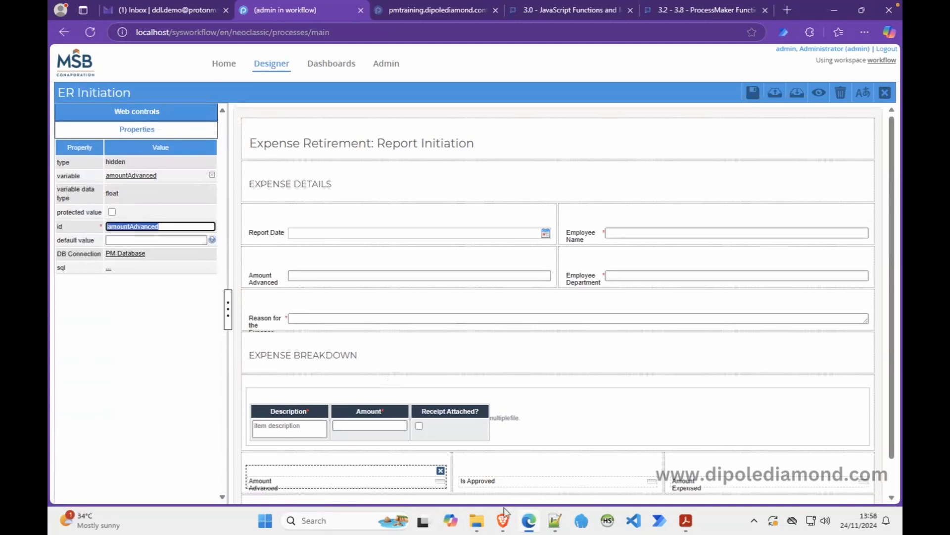
Paste amountAdvanced into the Notepad++ notes and keep Notepad++ always on top.
click(556, 519)
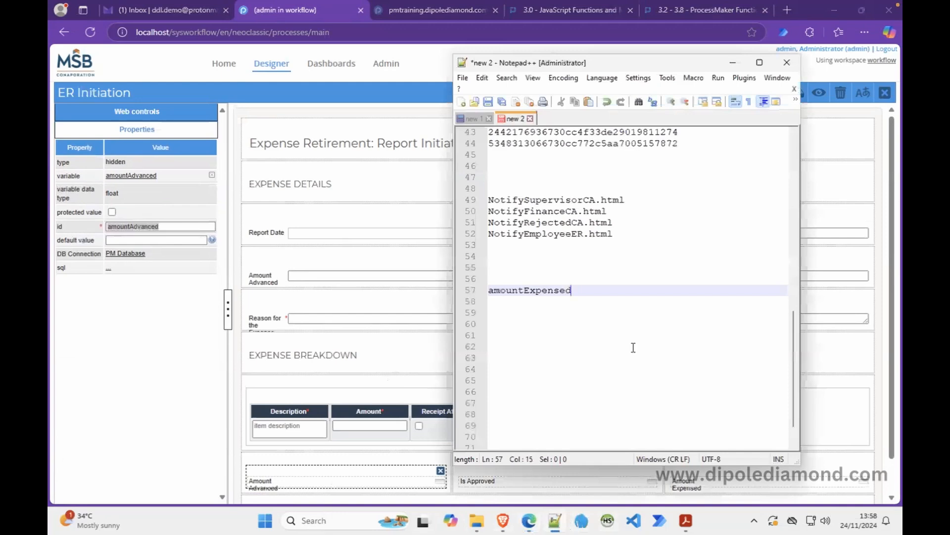
key(Return)
key(ctrl+v)
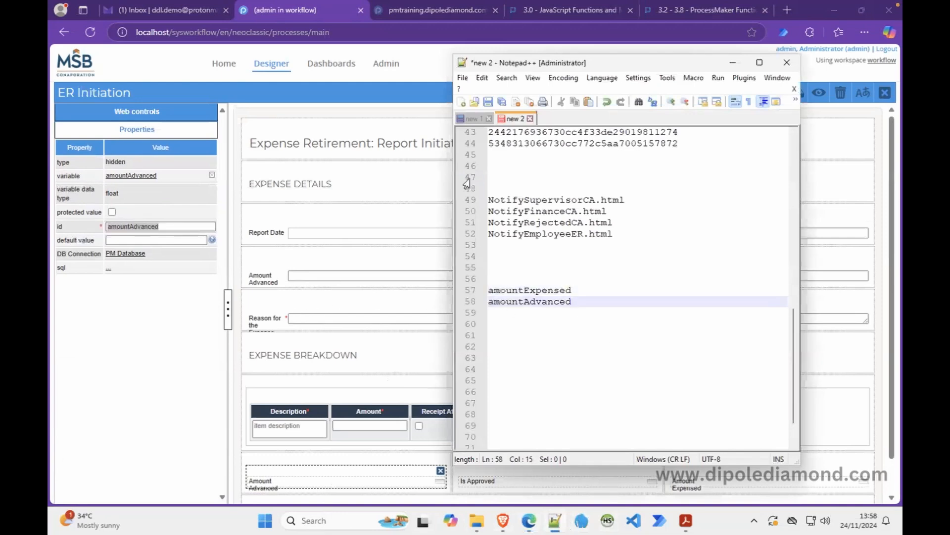
click(535, 78)
click(500, 90)
Copy the Amount Advanced text field's id amountAdvancedCommas onto a new notes line.
click(297, 277)
click(141, 228)
double_click(141, 228)
key(ctrl+c)
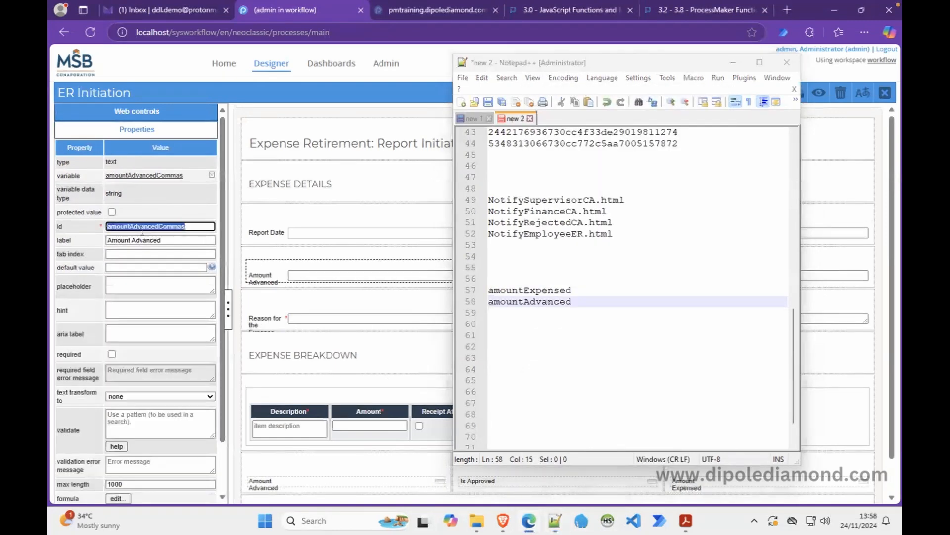
click(498, 310)
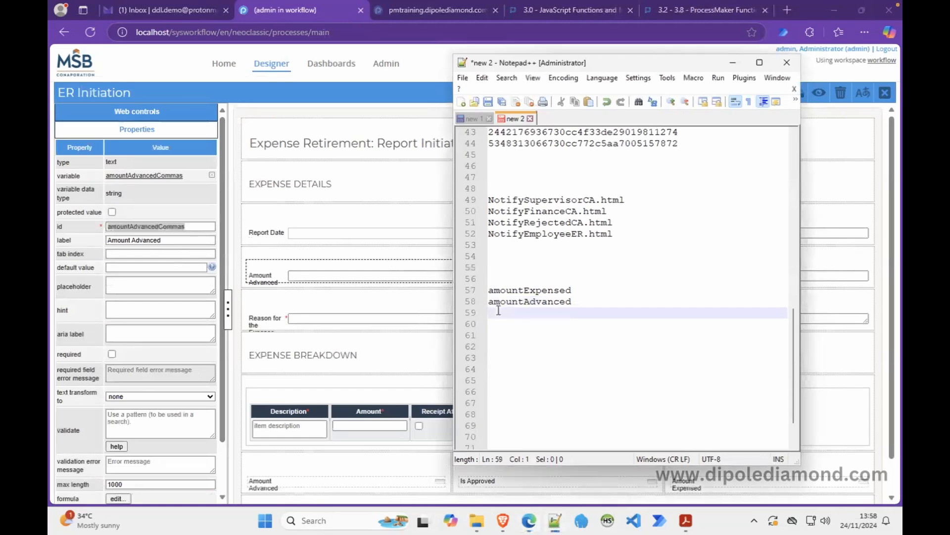
key(ctrl+v)
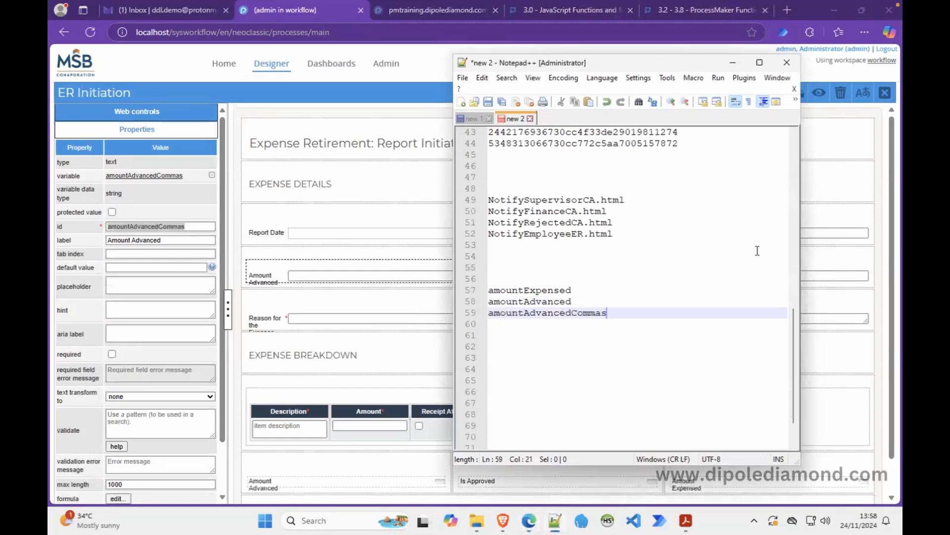
Restore the form designer to full view and bring up the Expense Retirement Form PDF.
click(733, 63)
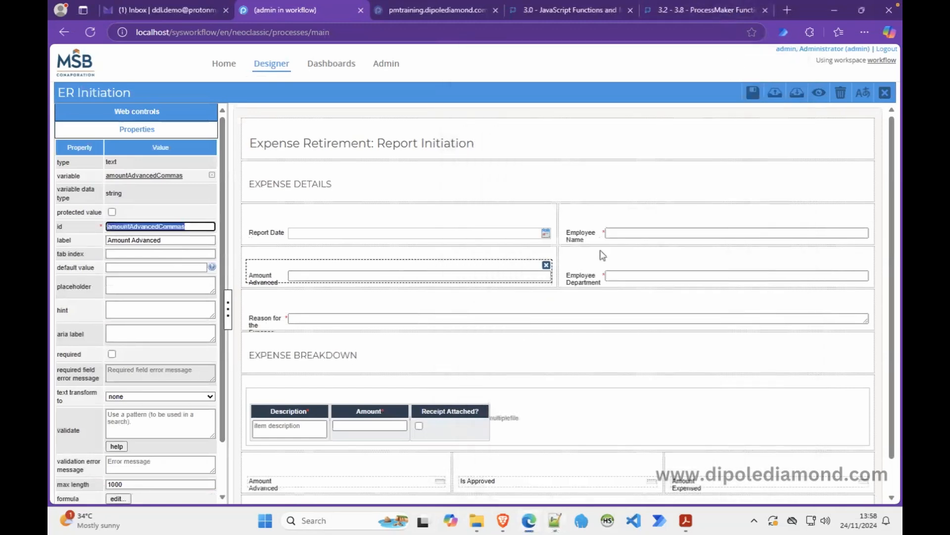
scroll(612, 465, down, 1)
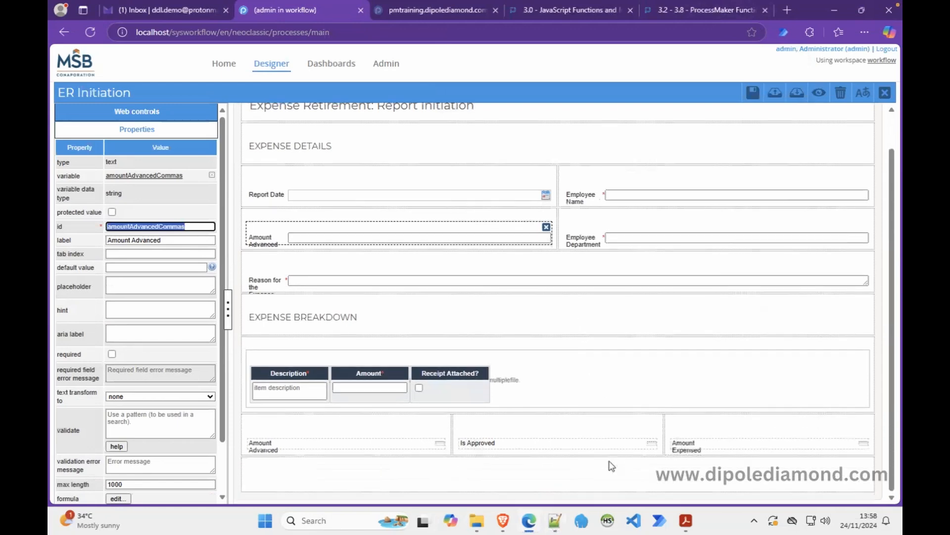
click(688, 520)
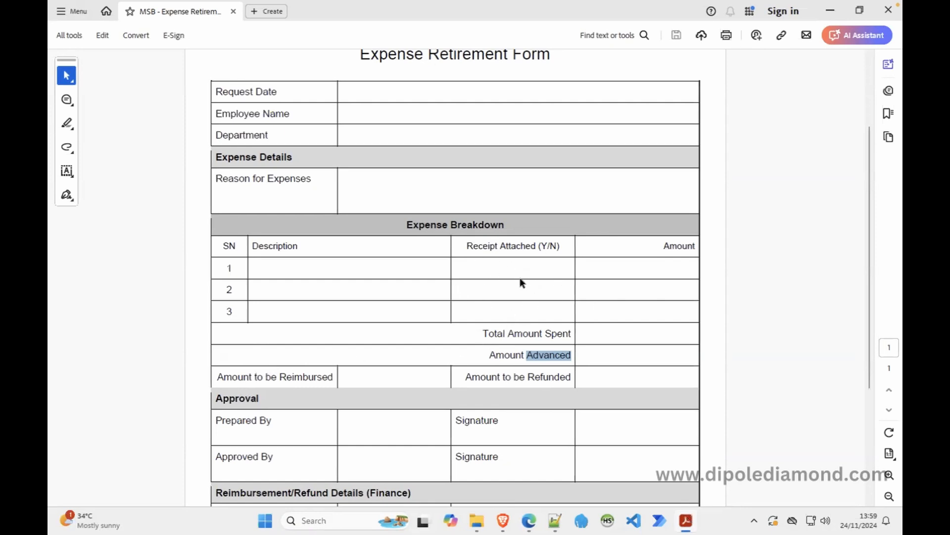
Review the Amount Advanced row on the PDF, then go back to the ER Initiation designer.
click(515, 356)
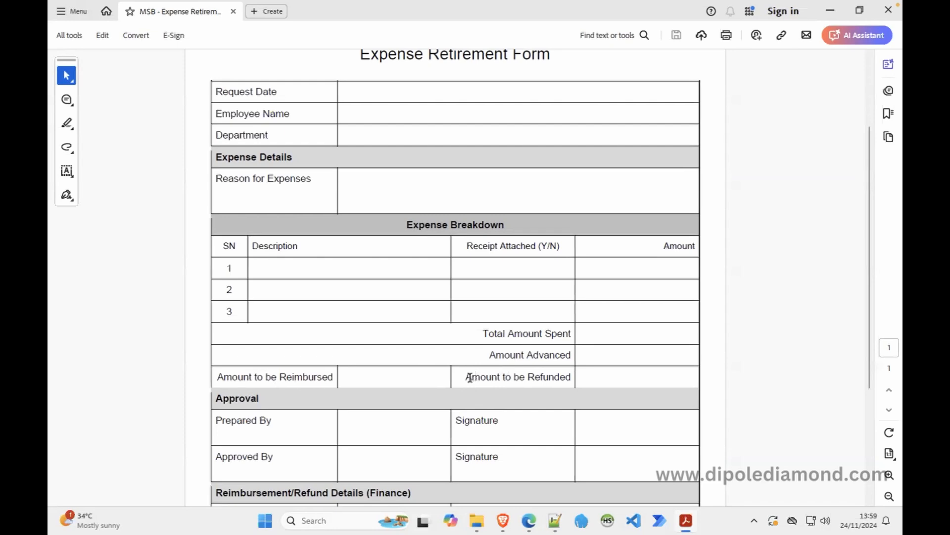
click(529, 520)
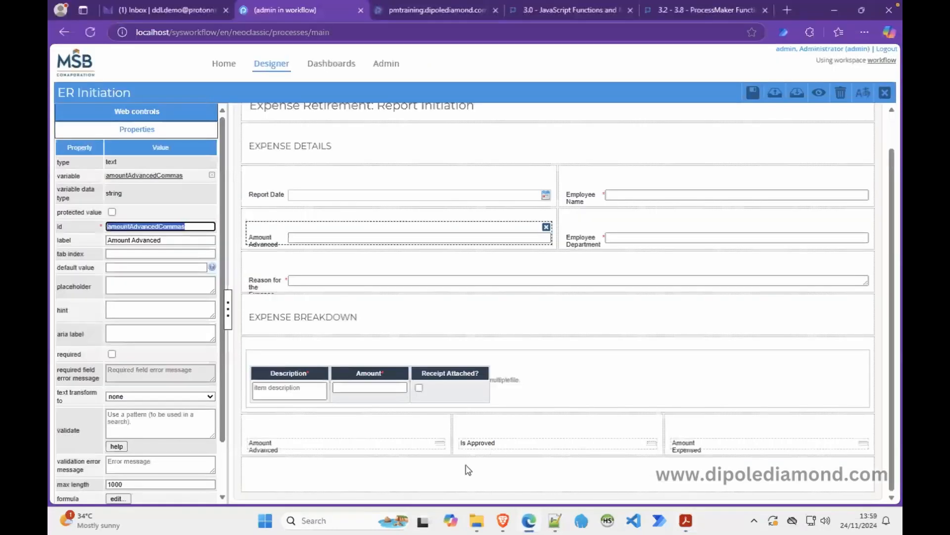
Split the empty bottom row into 6 6 halves and place a textbox in the left half.
click(470, 467)
double_click(110, 176)
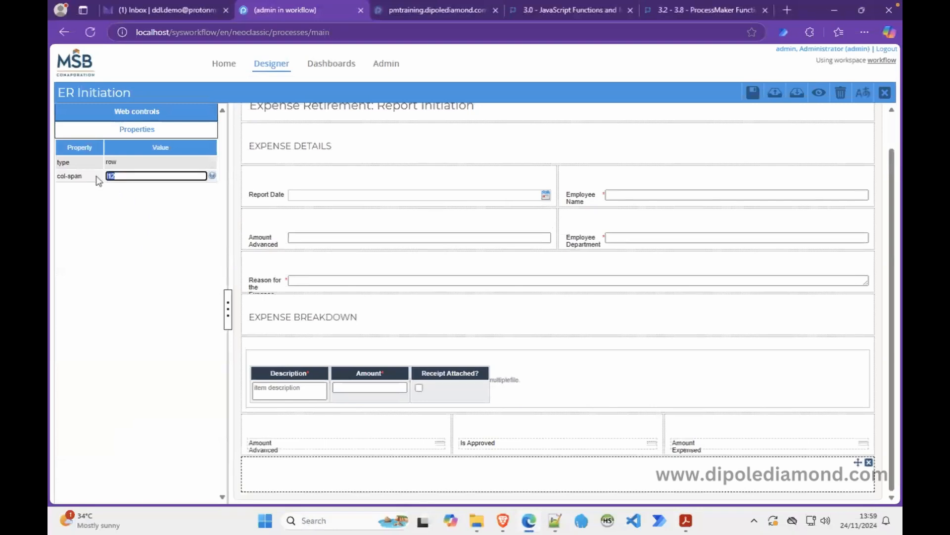
text(6 6)
click(324, 480)
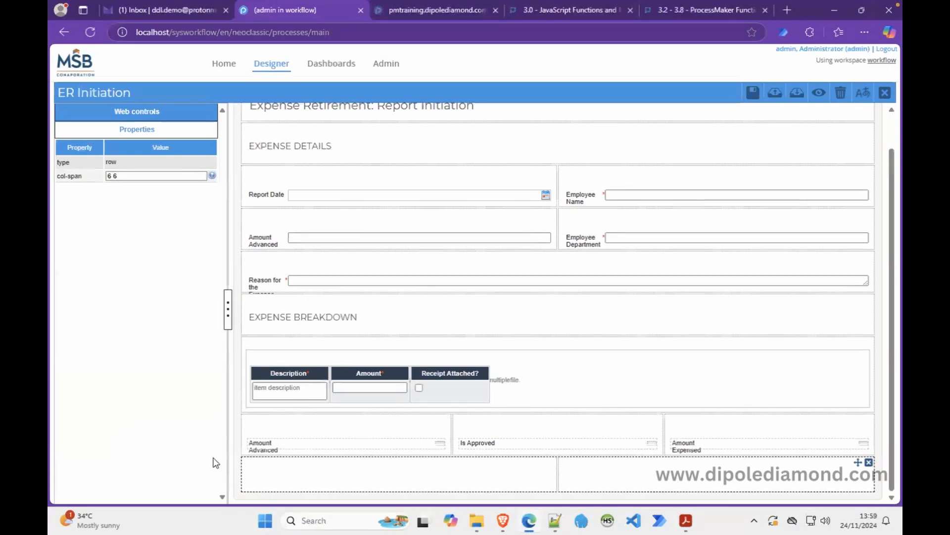
click(193, 112)
drag(79, 152, 334, 470)
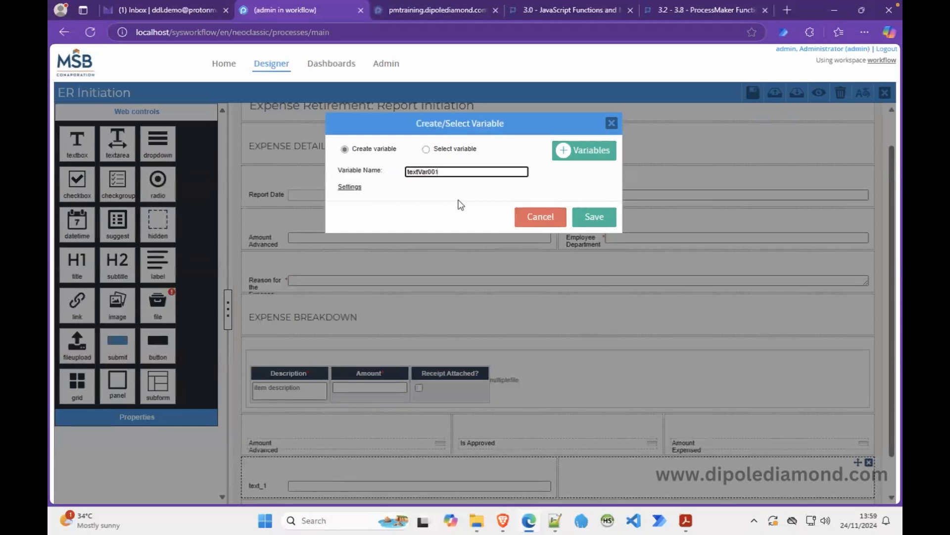
Write amountToReimburse in the notes and save it as the textbox's new variable.
click(555, 520)
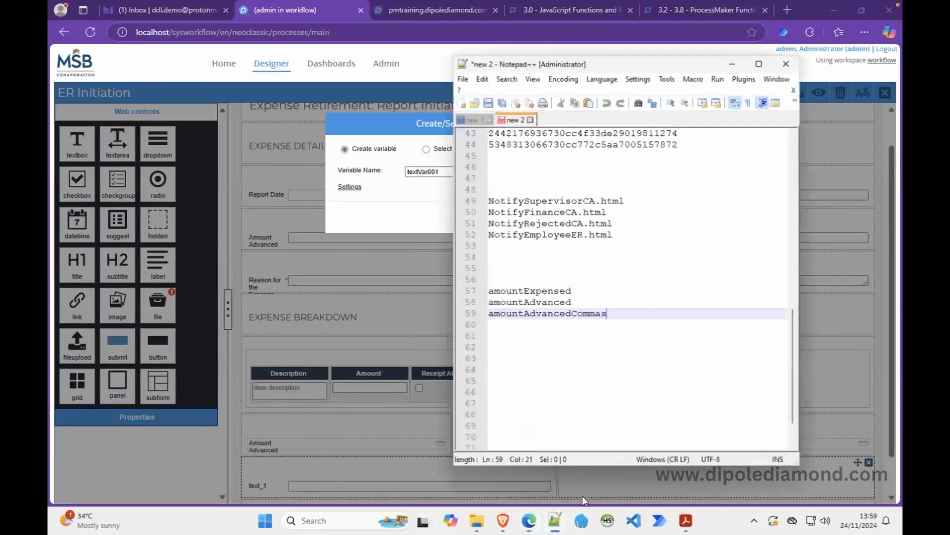
click(508, 336)
text(amou)
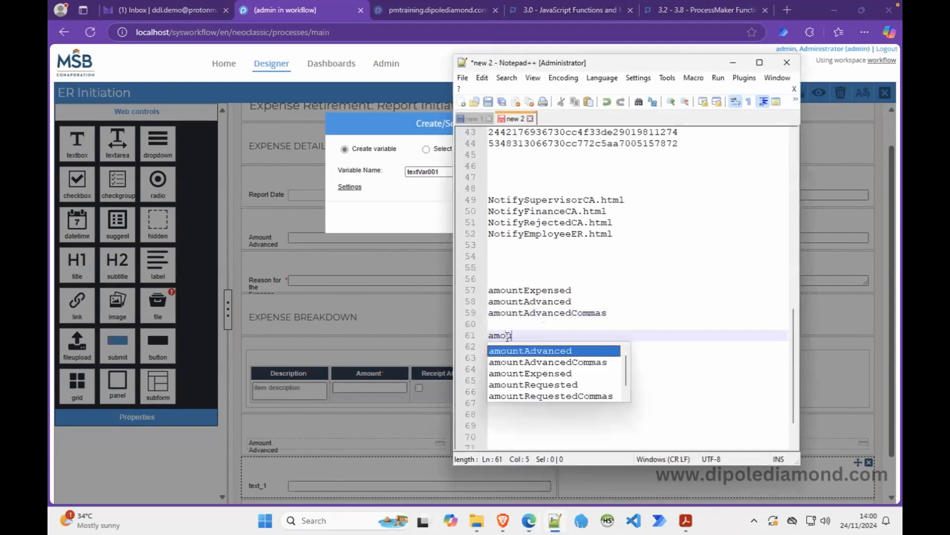
text(ntToReimburse)
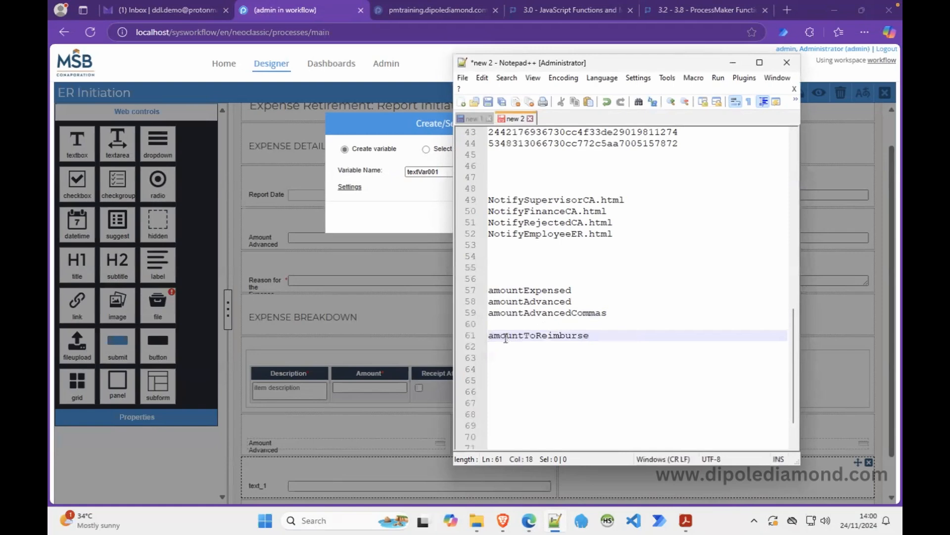
triple_click(507, 337)
key(ctrl+c)
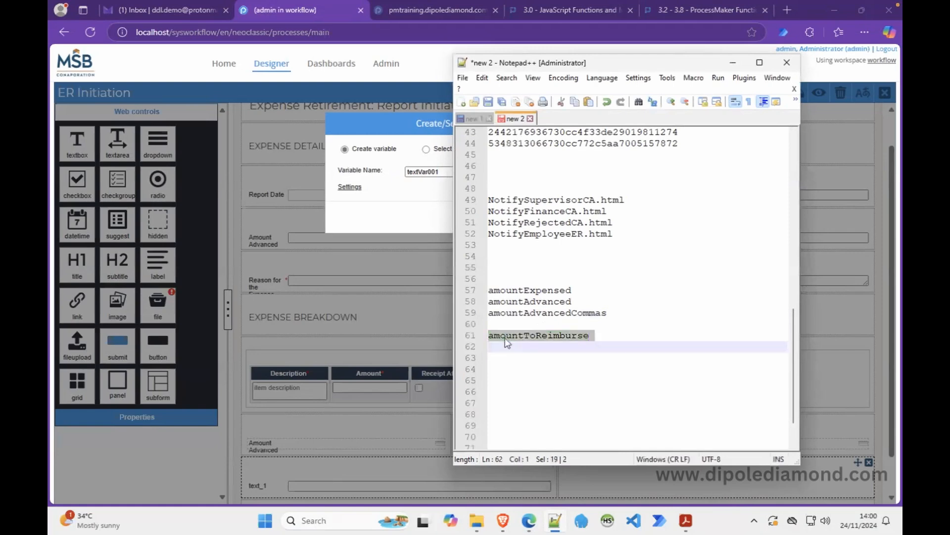
double_click(413, 172)
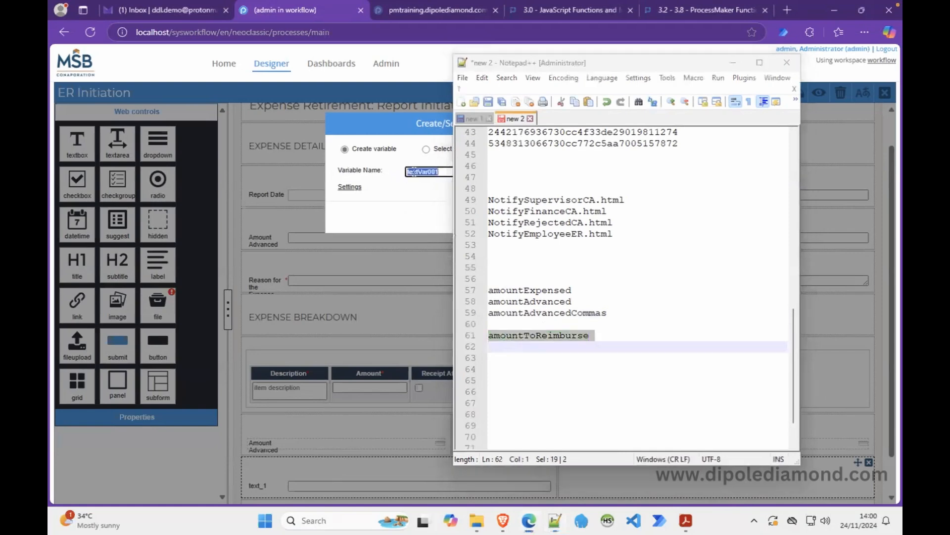
drag(701, 63, 736, 82)
click(777, 47)
double_click(429, 172)
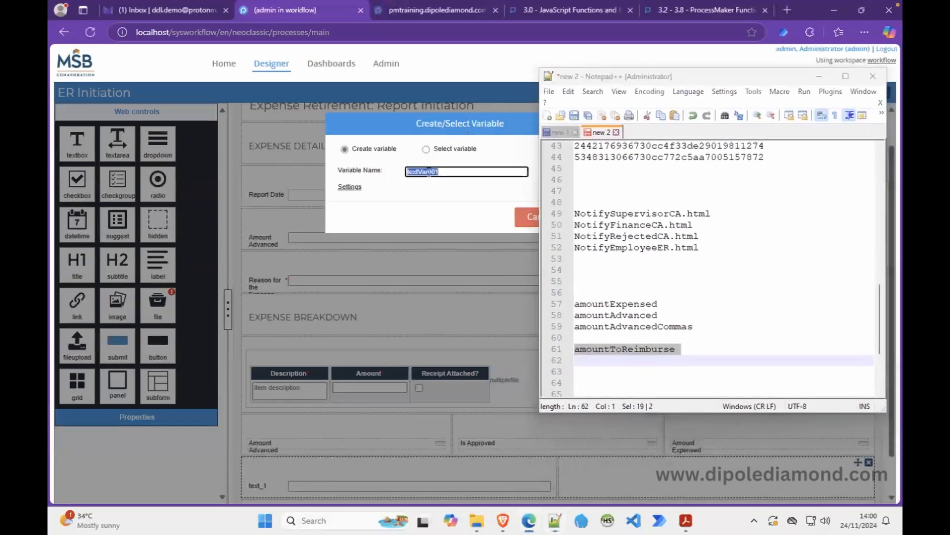
key(ctrl+v)
drag(488, 123, 374, 125)
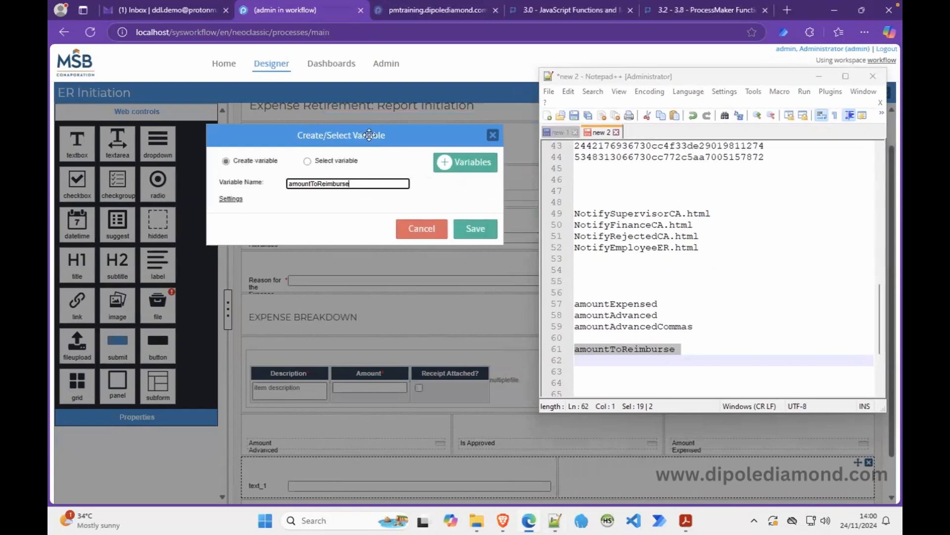
click(469, 235)
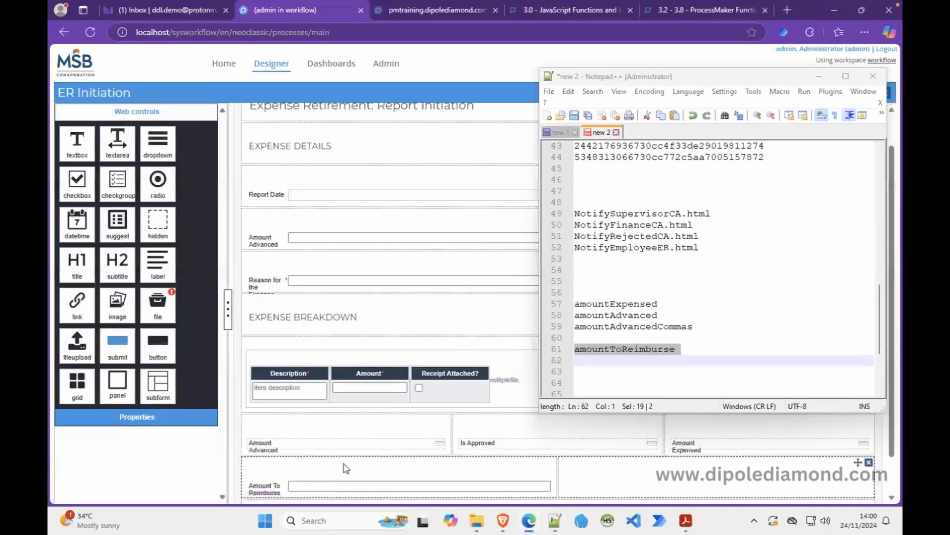
Relabel the Amount To Reimburse field 'Amount to be Reimbursed', matching the PDF's wording.
click(262, 487)
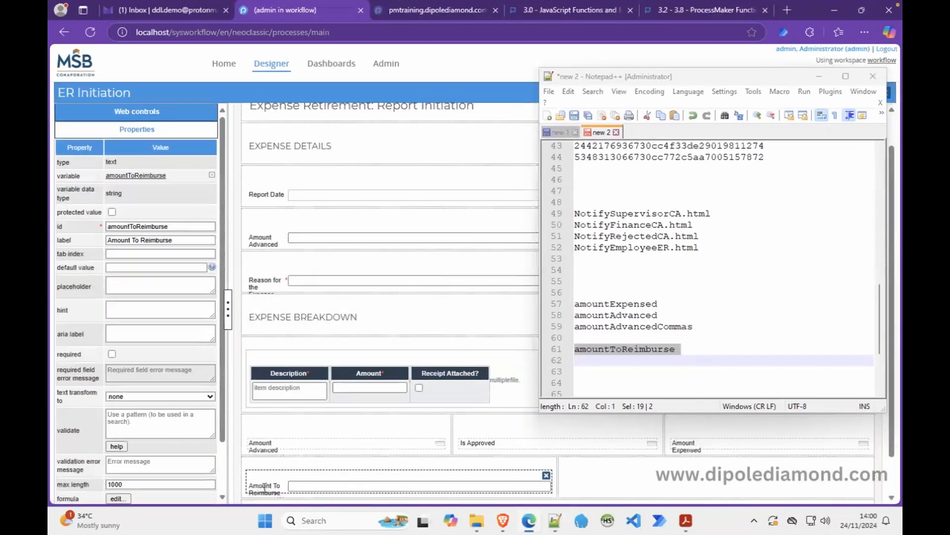
click(686, 520)
click(687, 520)
click(135, 241)
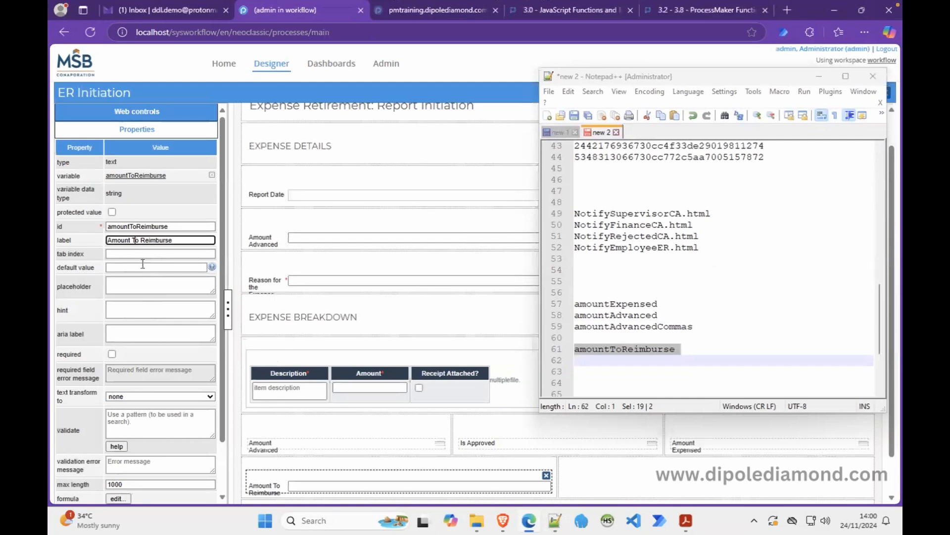
key(BackSpace)
text(t)
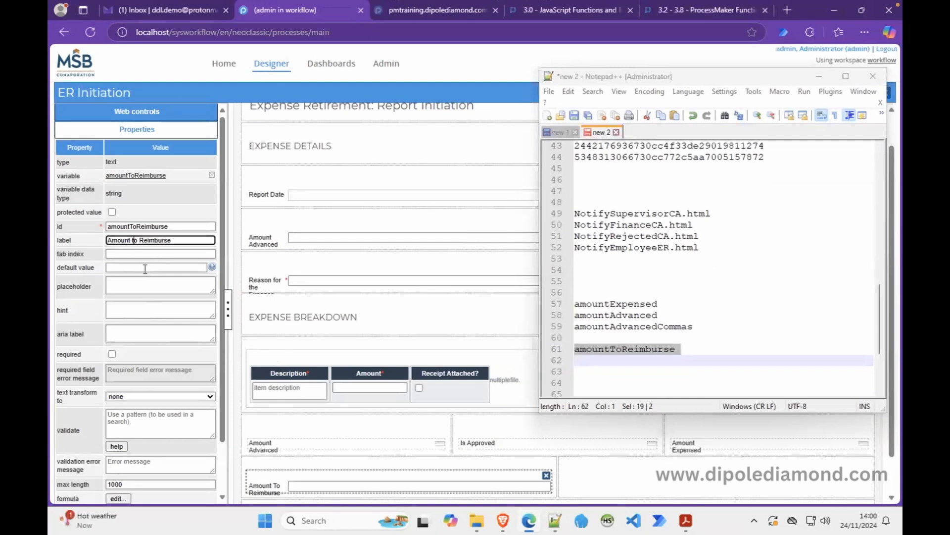
key(Right)
text(be)
Set the field's display mode to disabled and glance at the PDF again.
scroll(218, 475, down, 2)
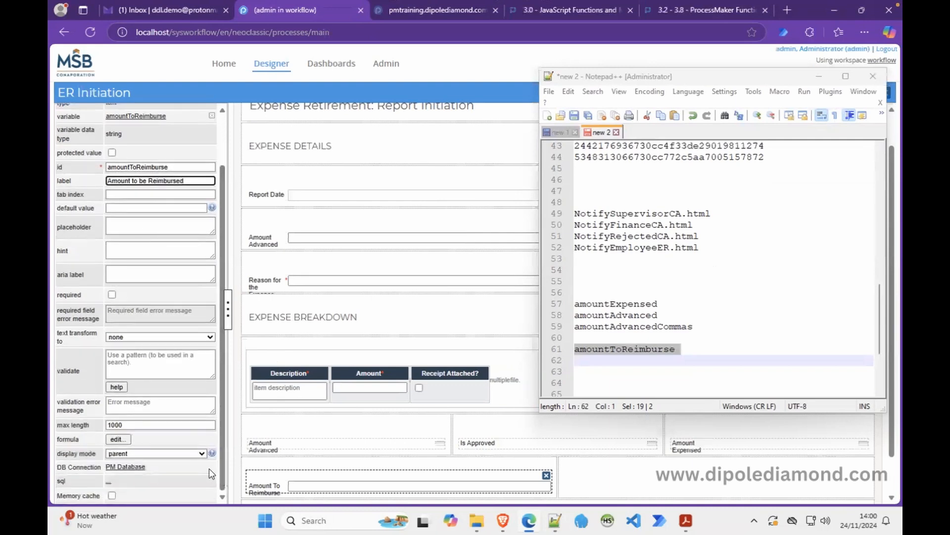
click(171, 456)
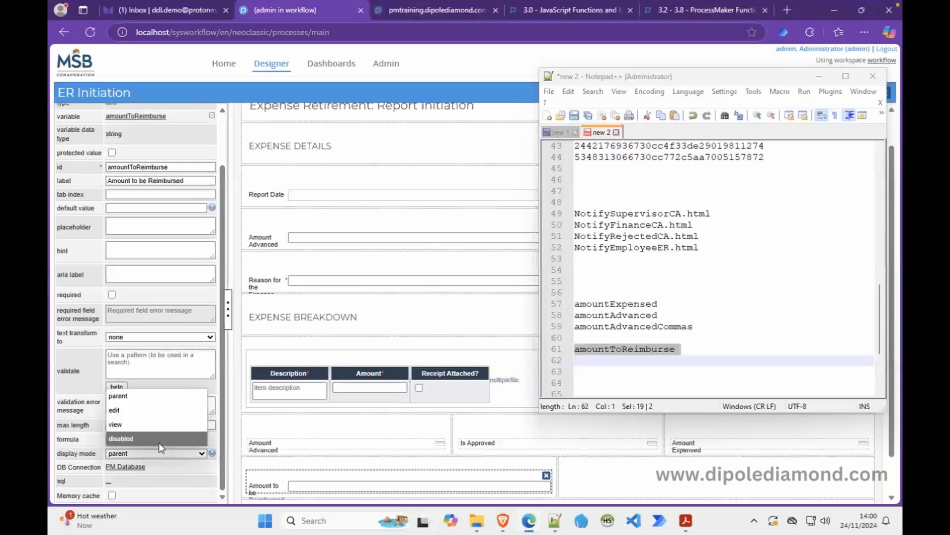
click(160, 439)
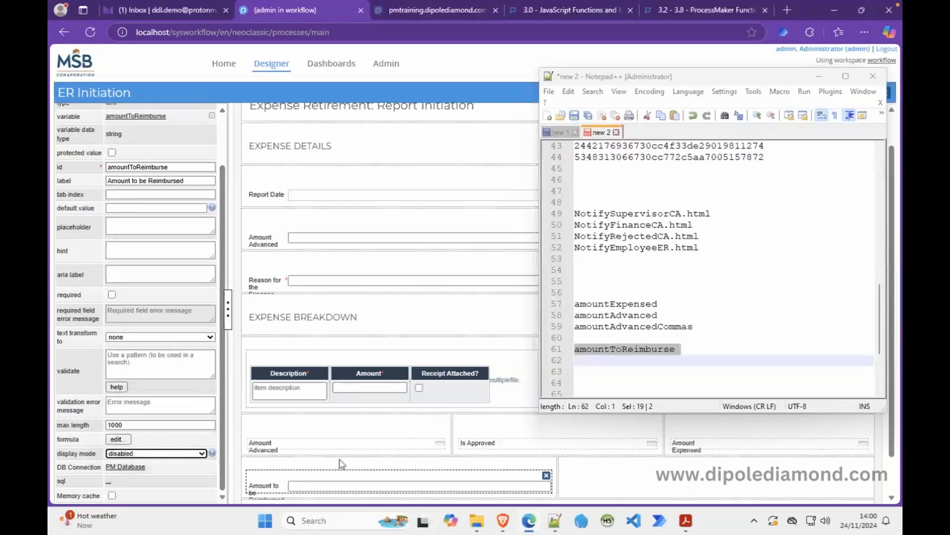
scroll(213, 139, up, 2)
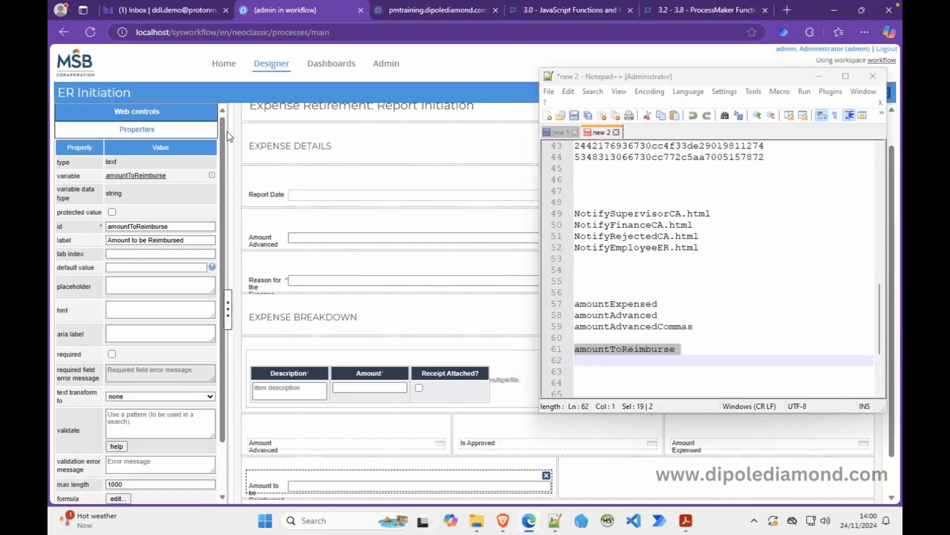
click(686, 520)
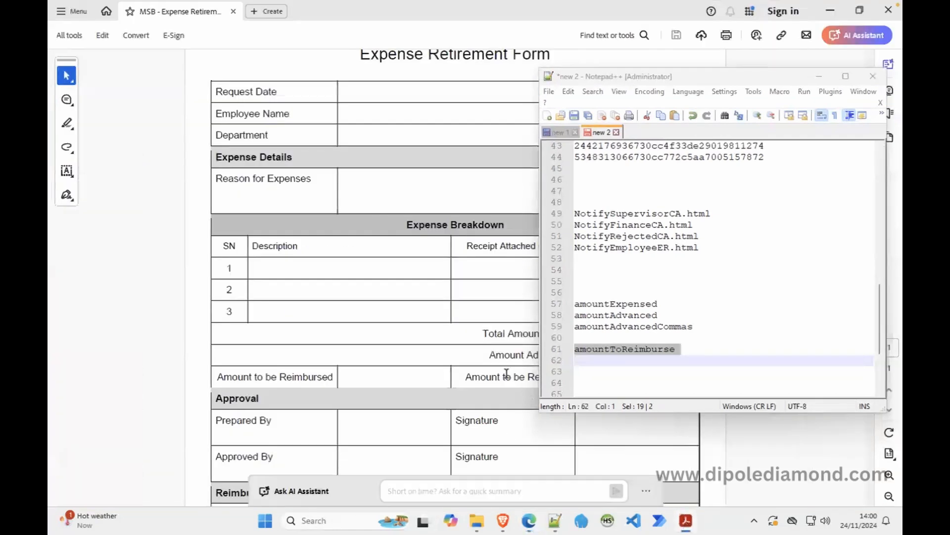
Add amountToRefund as a new line in the Notepad++ notes and copy it.
click(830, 12)
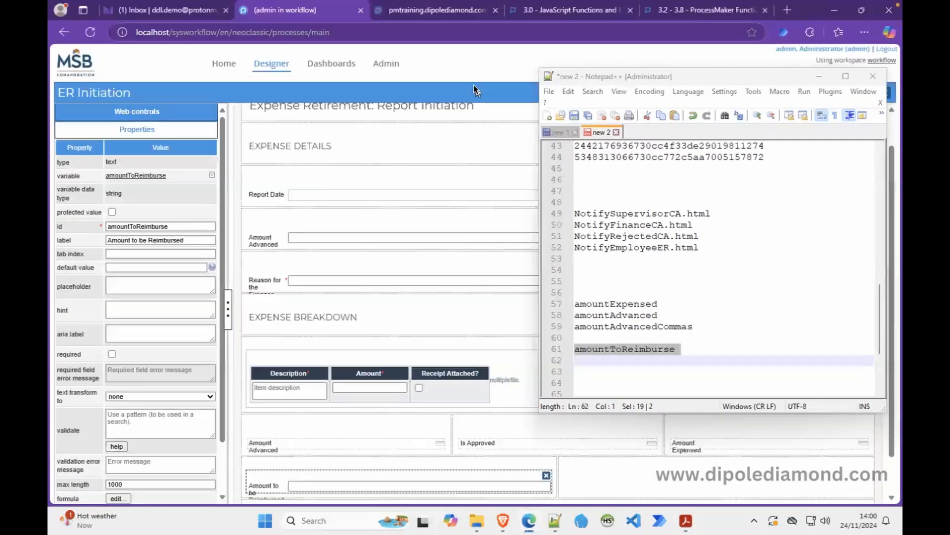
click(600, 360)
text(amount)
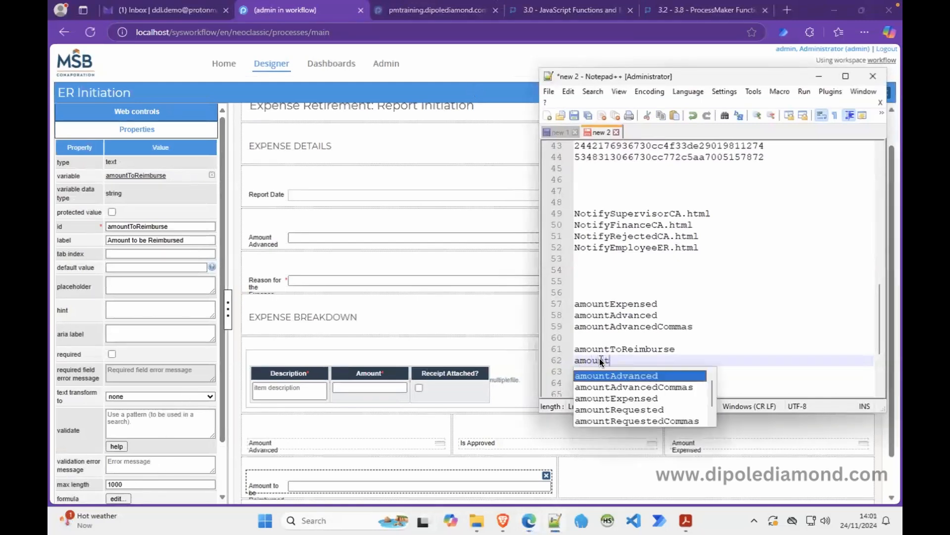
text(ToRefund)
double_click(606, 361)
key(ctrl+c)
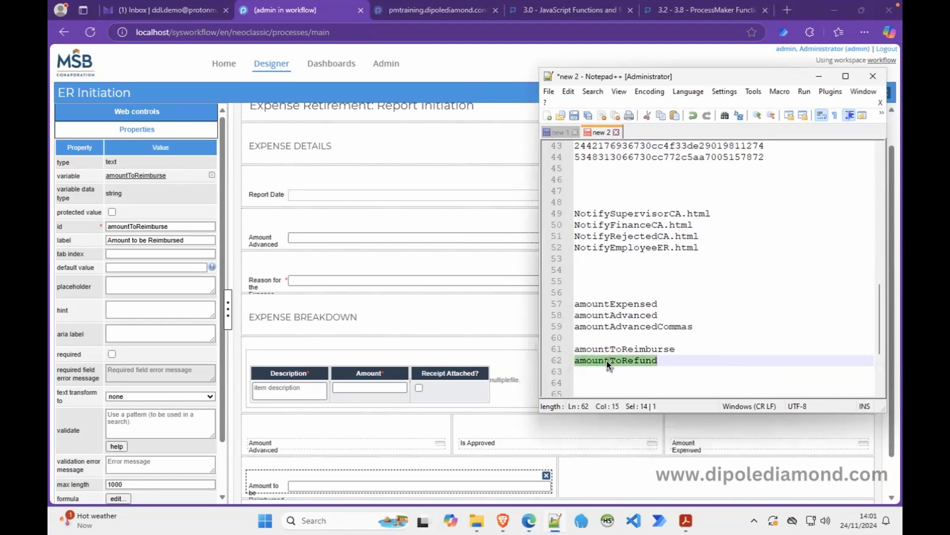
Place a textbox in the bottom row's right half bound to a new amountToRefund variable.
click(146, 112)
drag(76, 145, 609, 483)
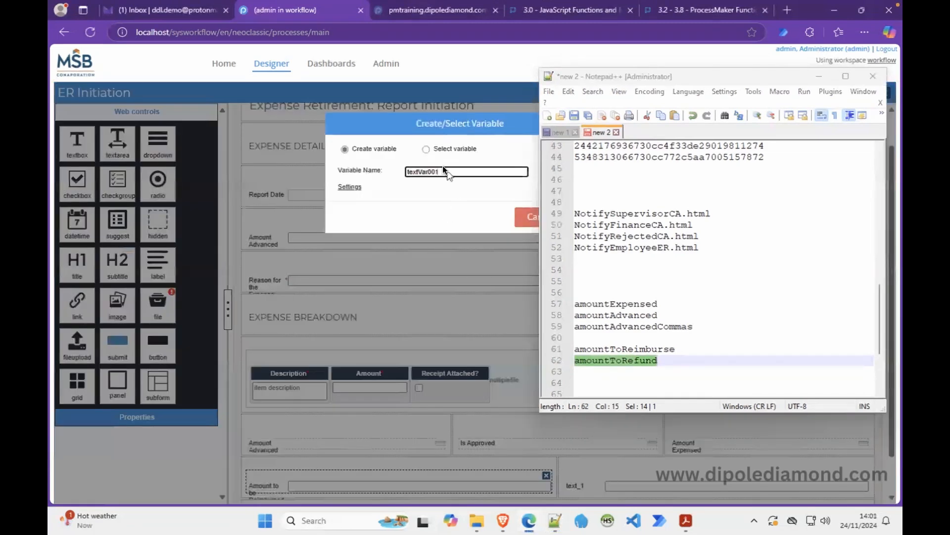
double_click(418, 173)
key(ctrl+v)
drag(500, 126, 360, 132)
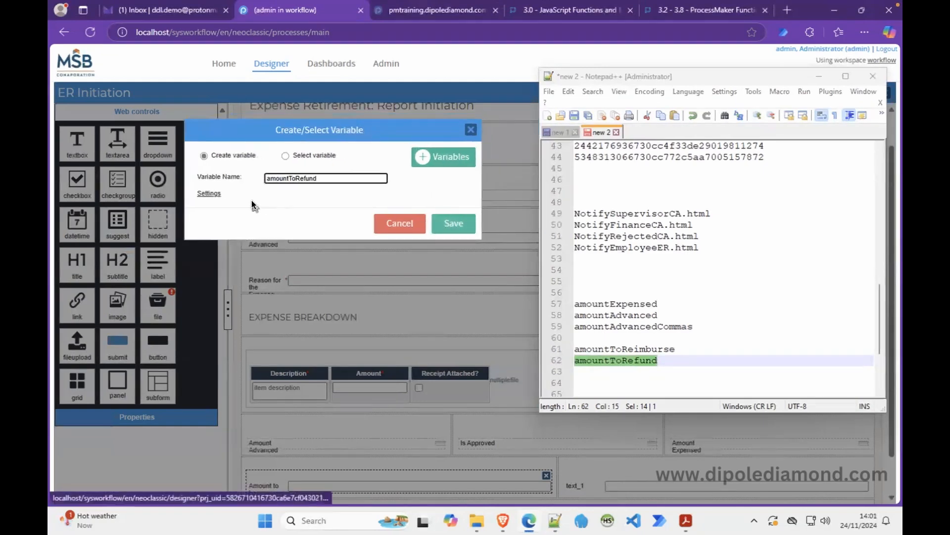
click(211, 194)
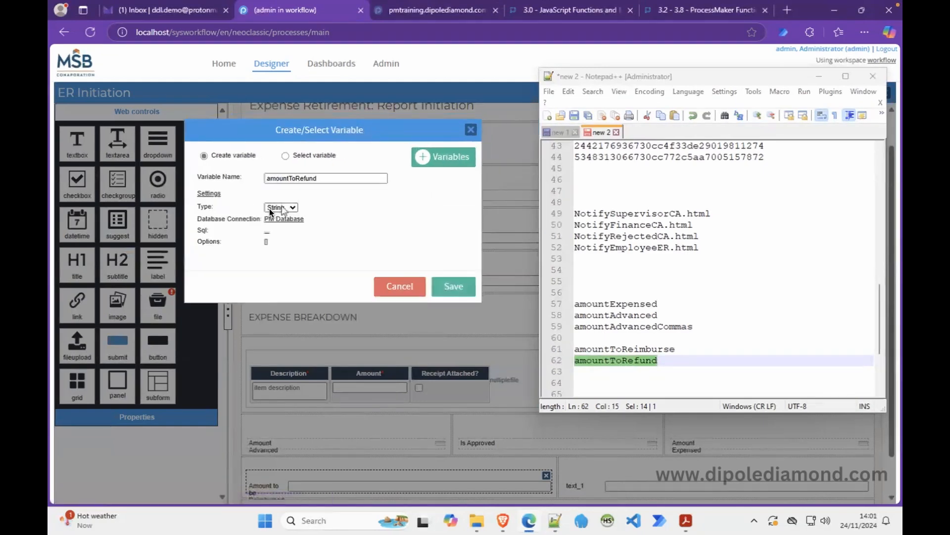
click(457, 287)
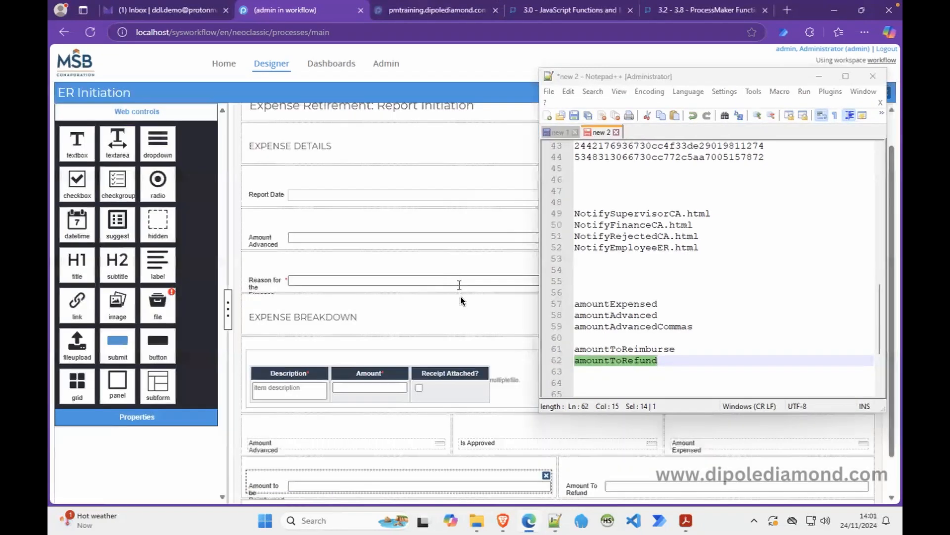
Make the refund field disabled, label it 'Amount to be Refunded', and minimize Notepad++.
click(574, 477)
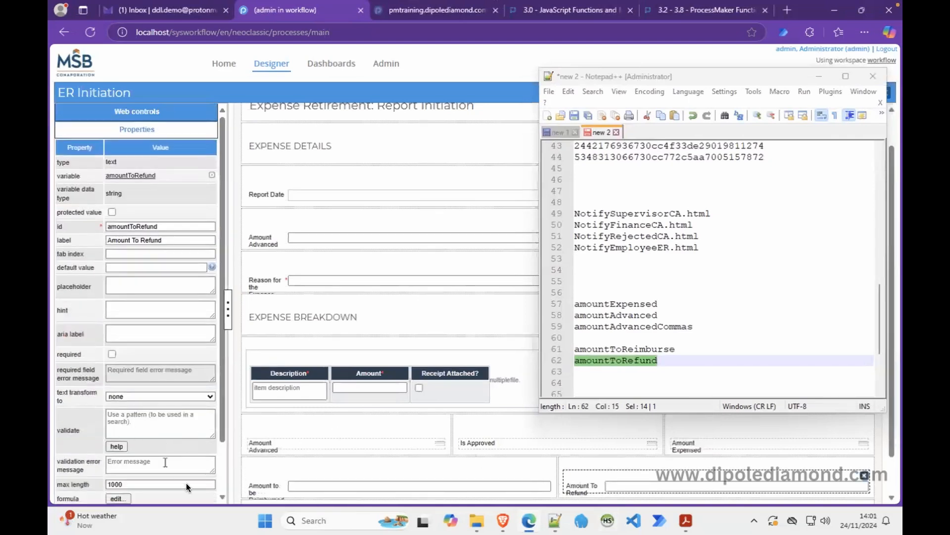
scroll(222, 478, down, 2)
click(163, 453)
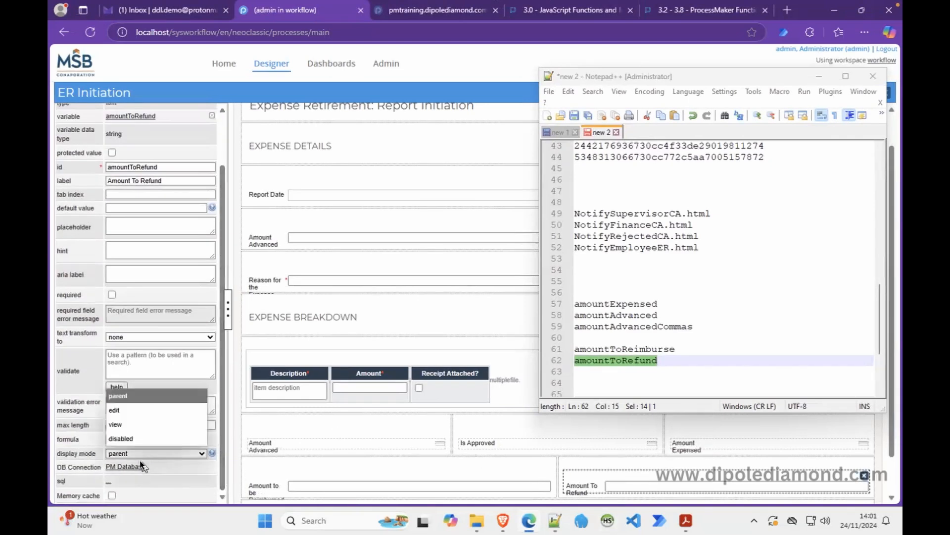
click(151, 437)
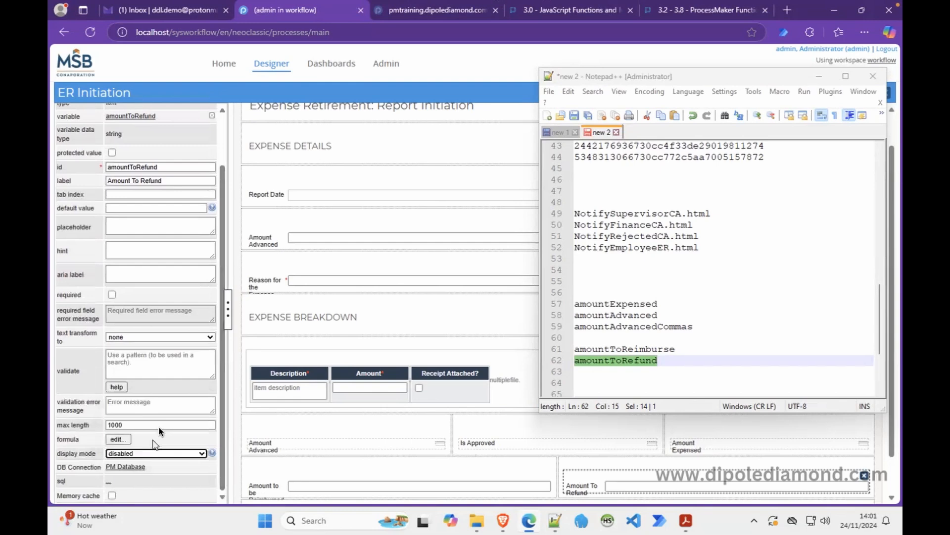
click(134, 180)
key(Delete)
key(Delete)
text(to be)
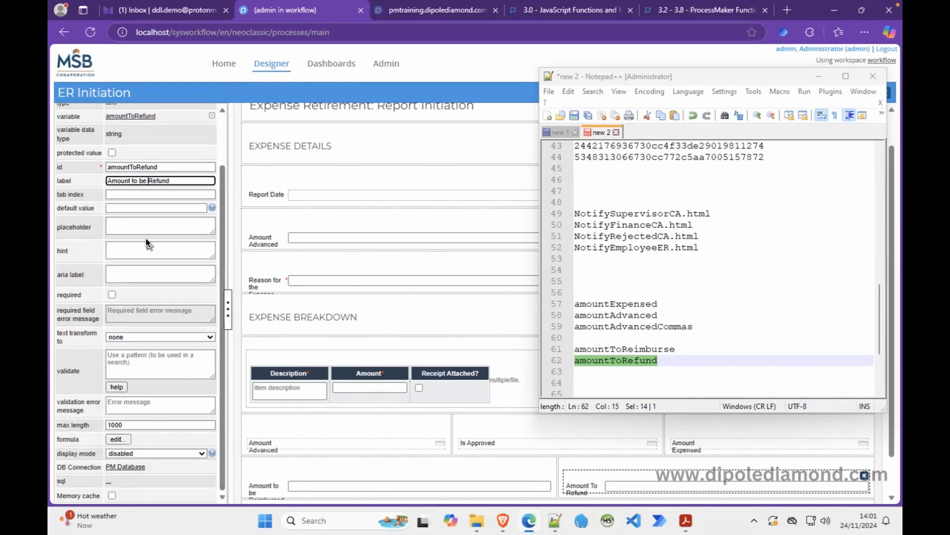
click(178, 179)
text(ed)
click(812, 78)
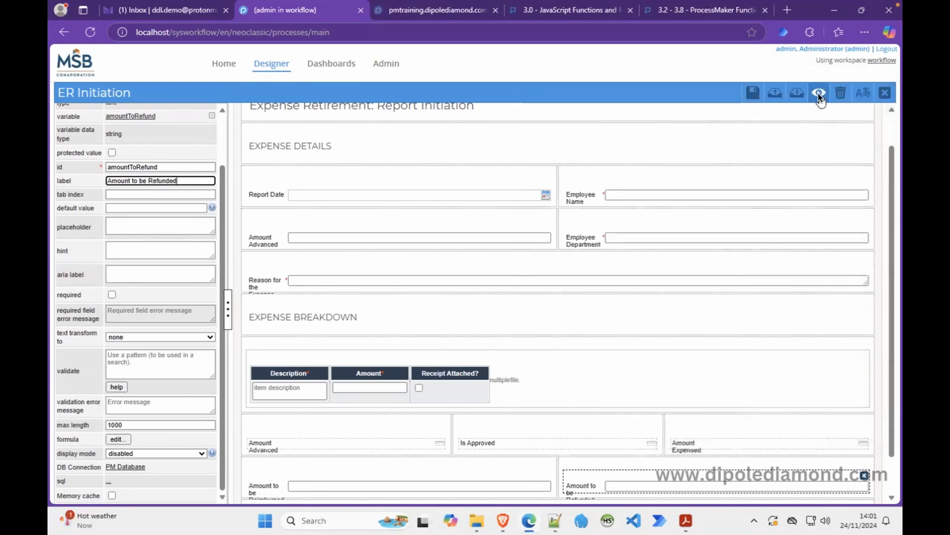
click(818, 93)
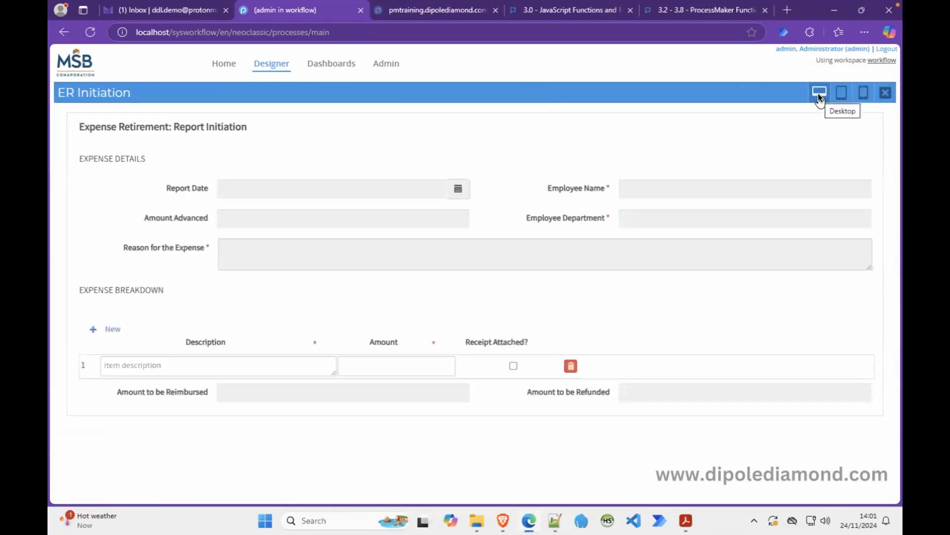
click(887, 92)
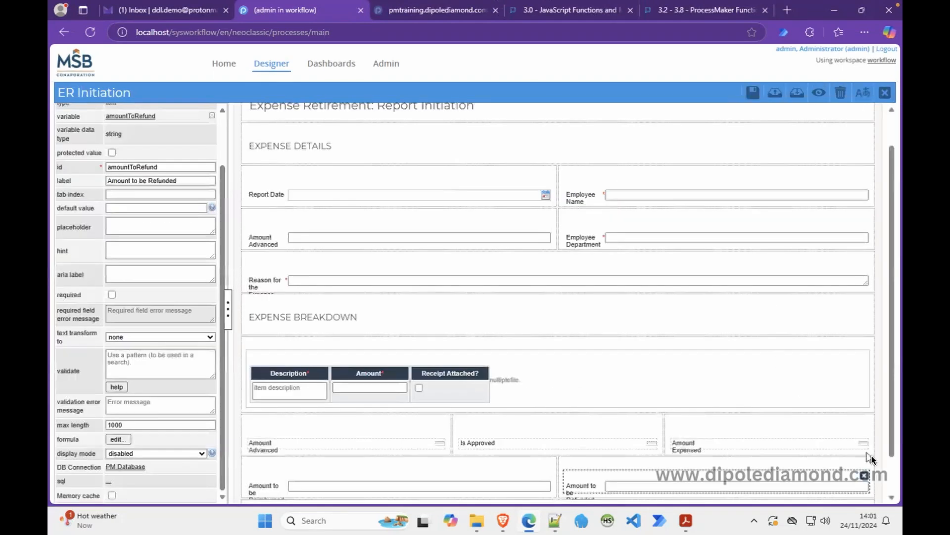
scroll(893, 467, down, 1)
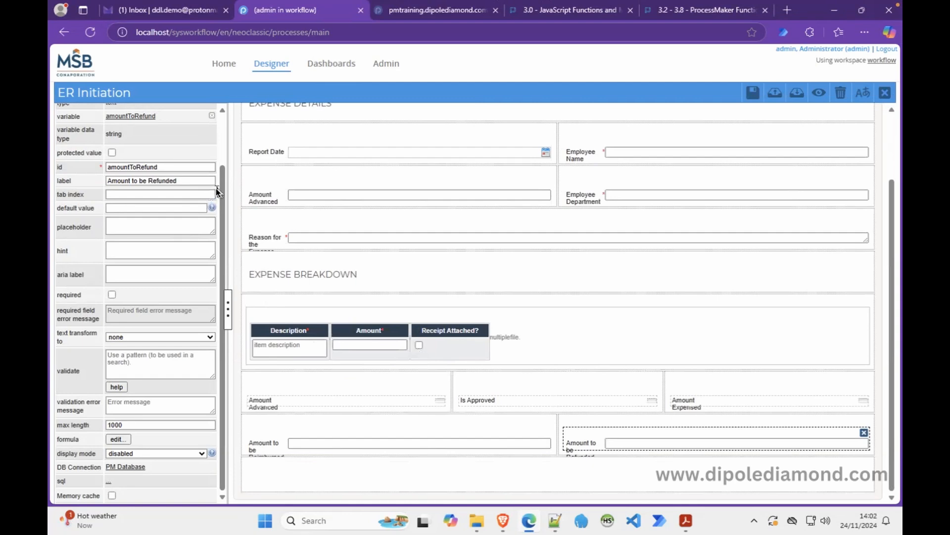
scroll(221, 154, up, 2)
Add a file upload field at the form's bottom bound to the existing supportingDocuments variable.
click(199, 111)
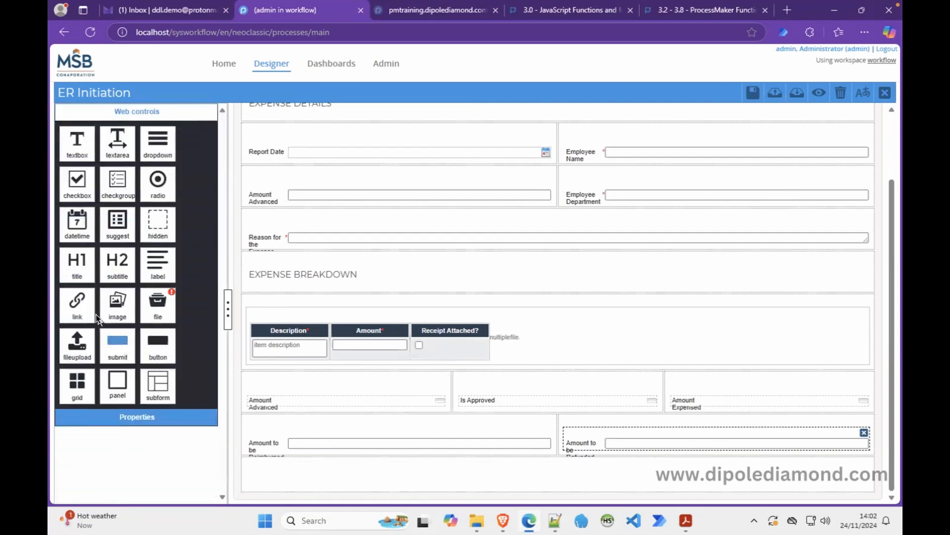
drag(77, 344, 321, 468)
double_click(444, 173)
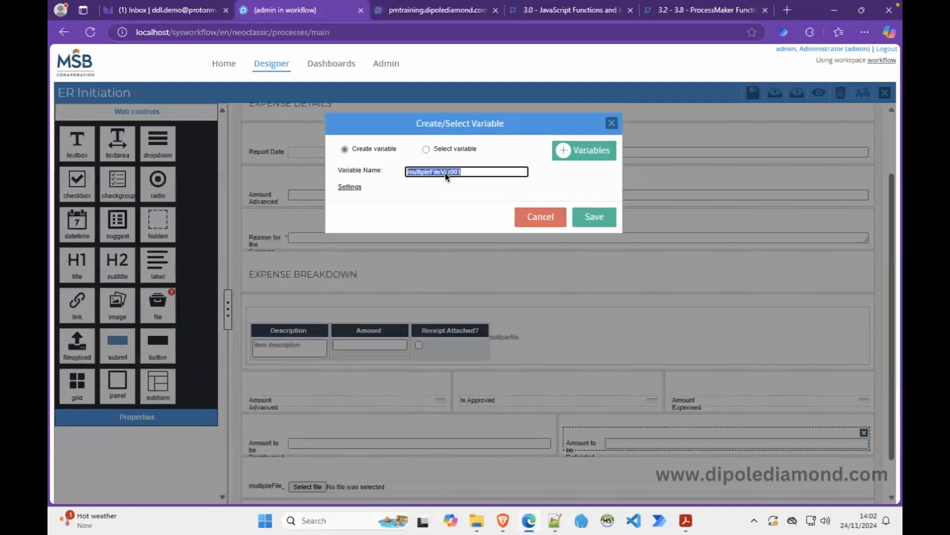
text(supportingDocuments)
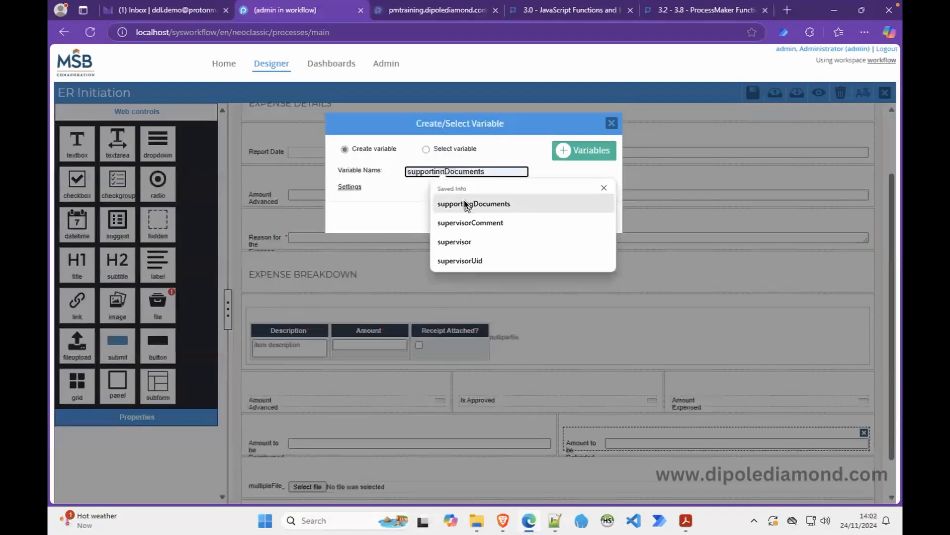
click(465, 204)
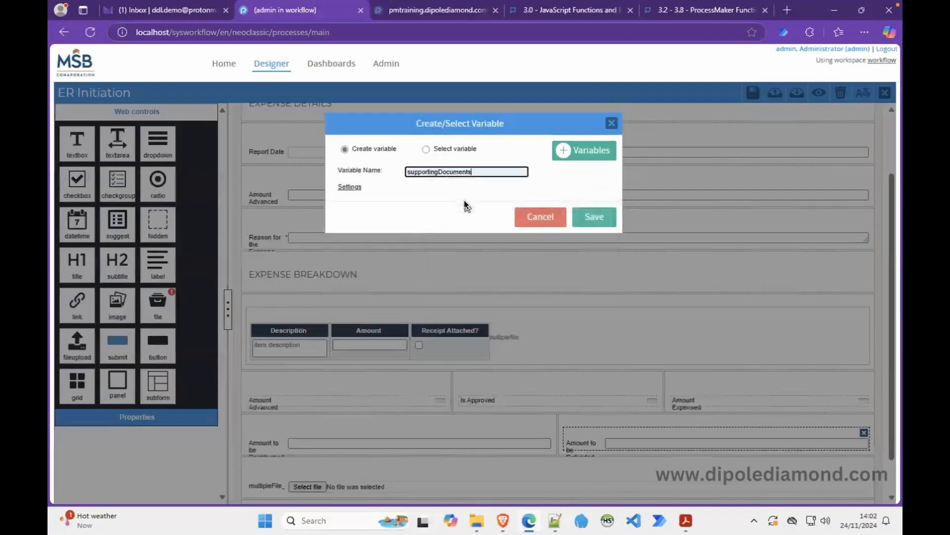
click(593, 217)
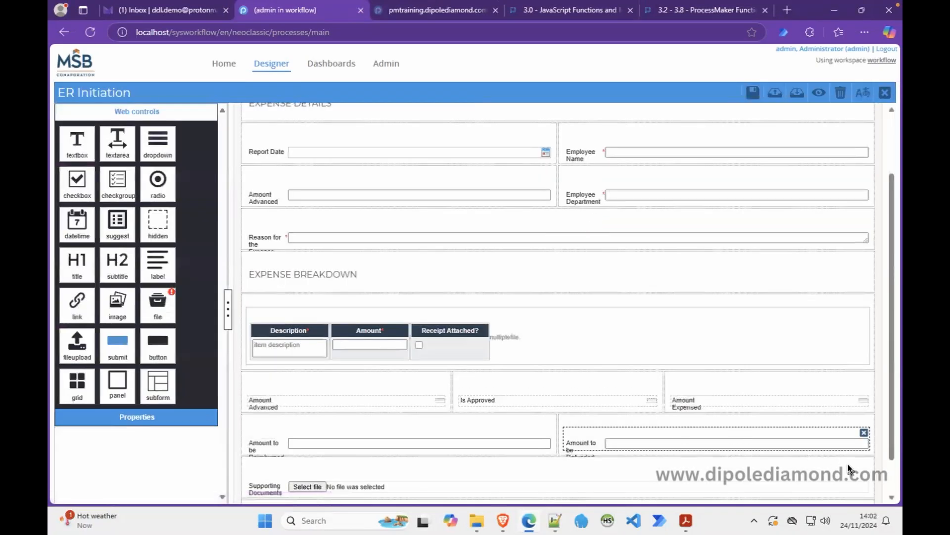
Make the Supporting Documents upload required and link it to the Receipts input document.
scroll(893, 470, down, 1)
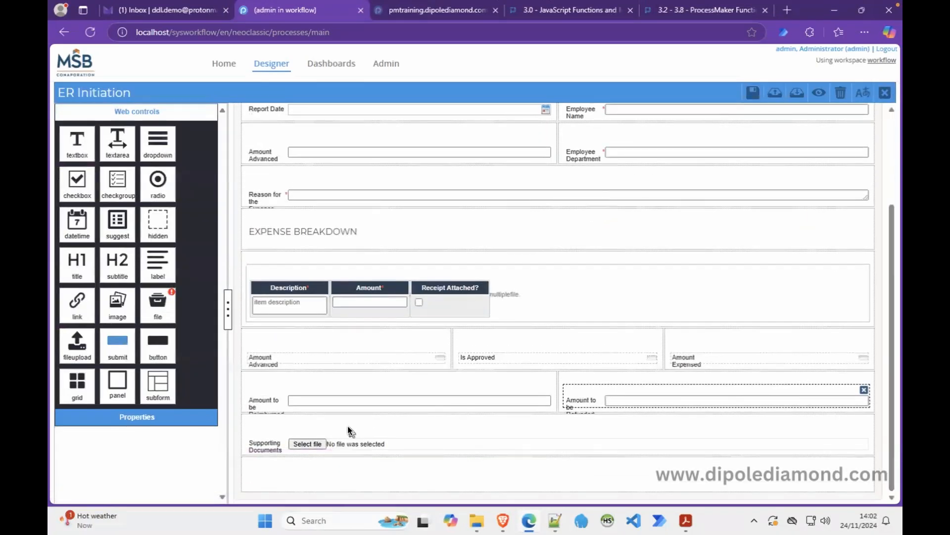
click(346, 431)
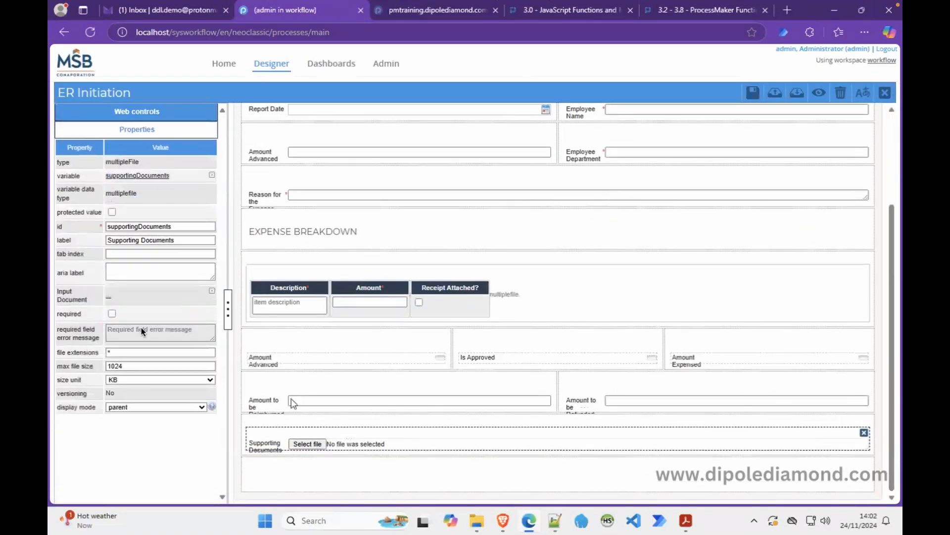
click(112, 314)
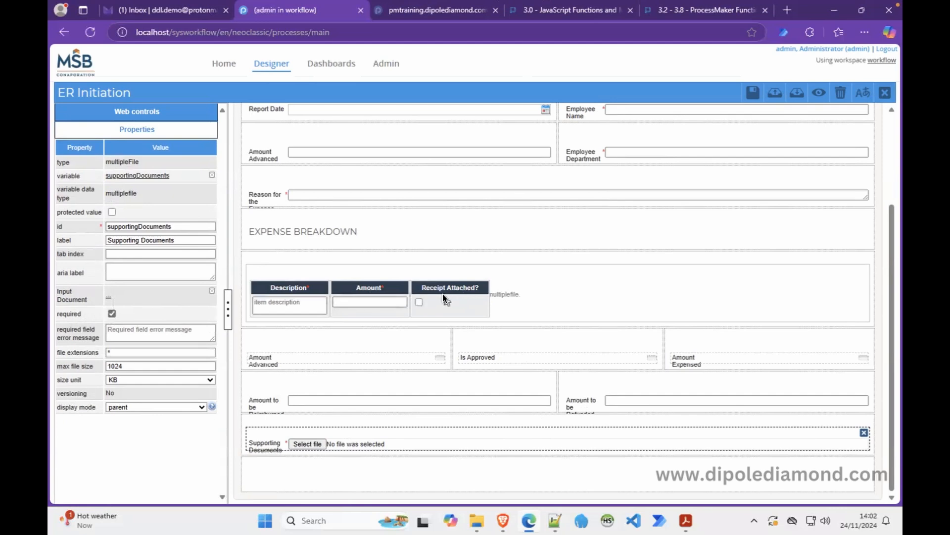
click(108, 296)
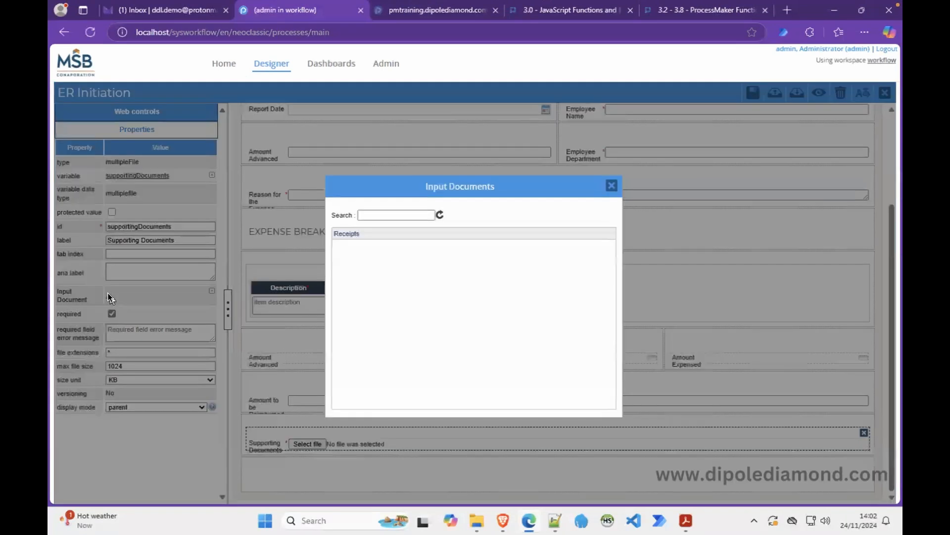
click(340, 233)
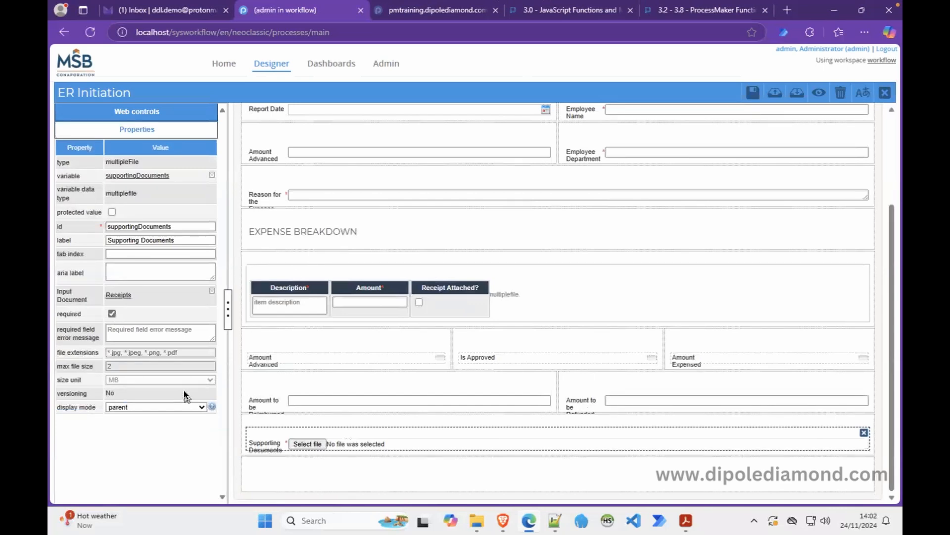
Save and preview the ER Initiation form, then bring up the Expense Retirement Form PDF in Acrobat.
click(819, 90)
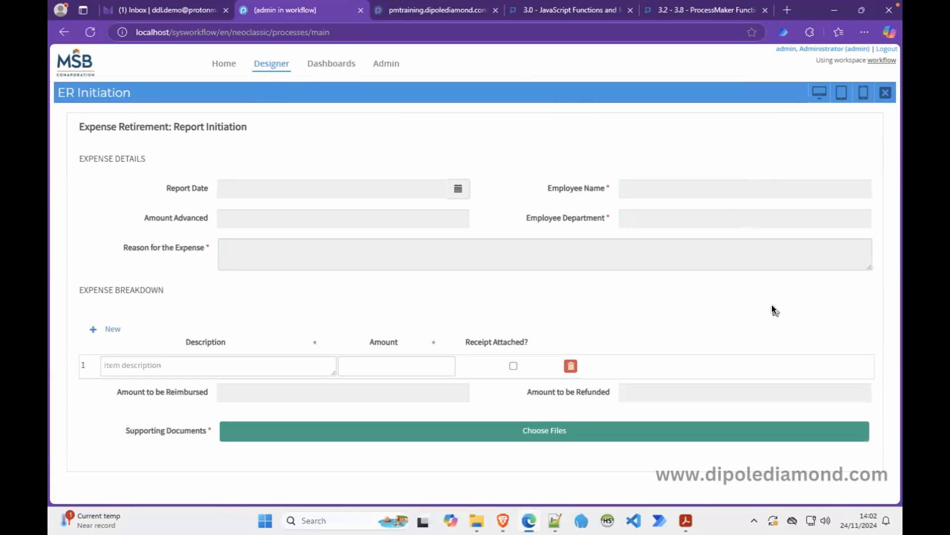
click(685, 521)
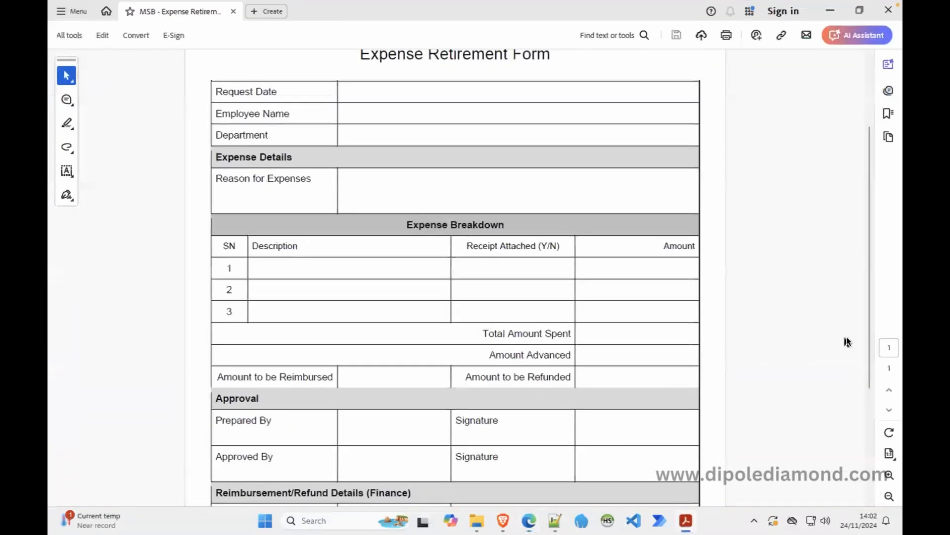
Scroll the Expense Retirement Form PDF down to its Finance section, then return to the browser preview.
drag(865, 334, 869, 443)
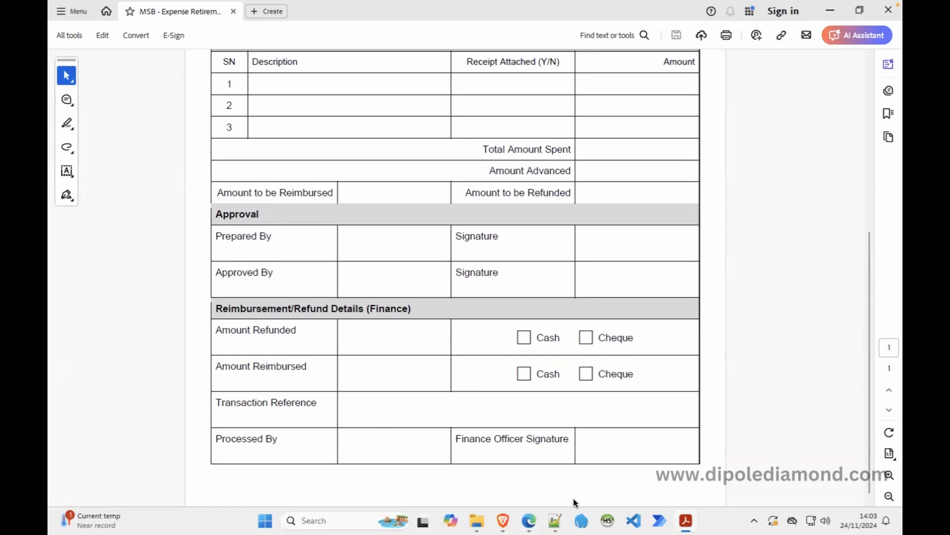
click(529, 520)
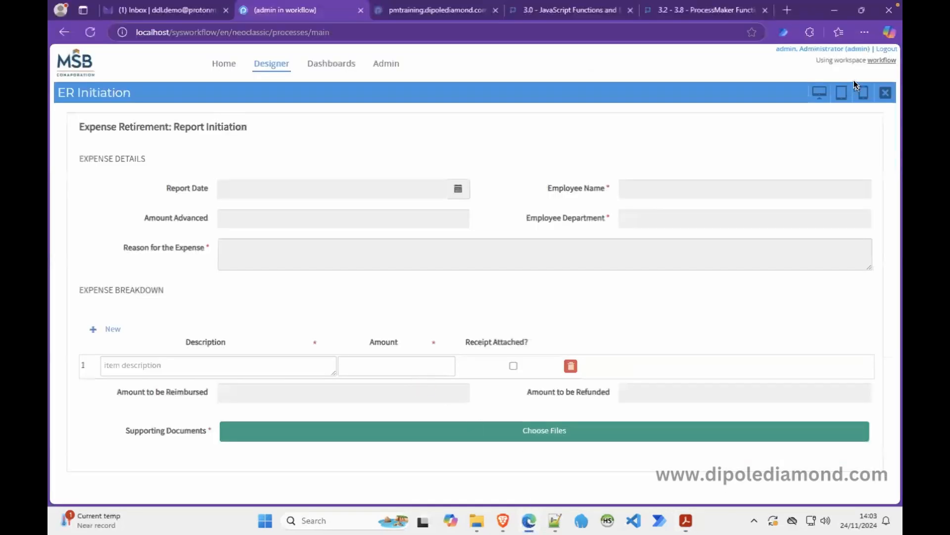
Close the preview and add a new subtitle control at the bottom of the form.
click(885, 93)
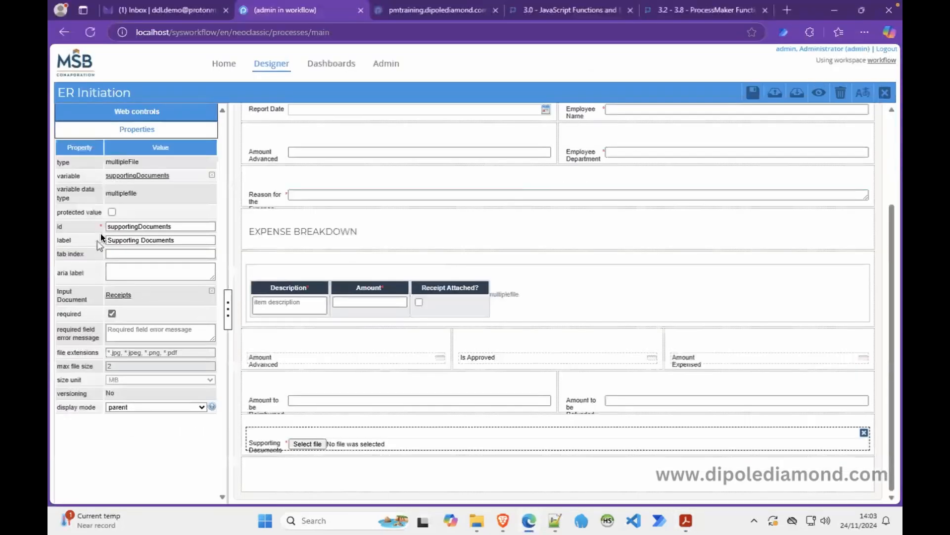
click(139, 112)
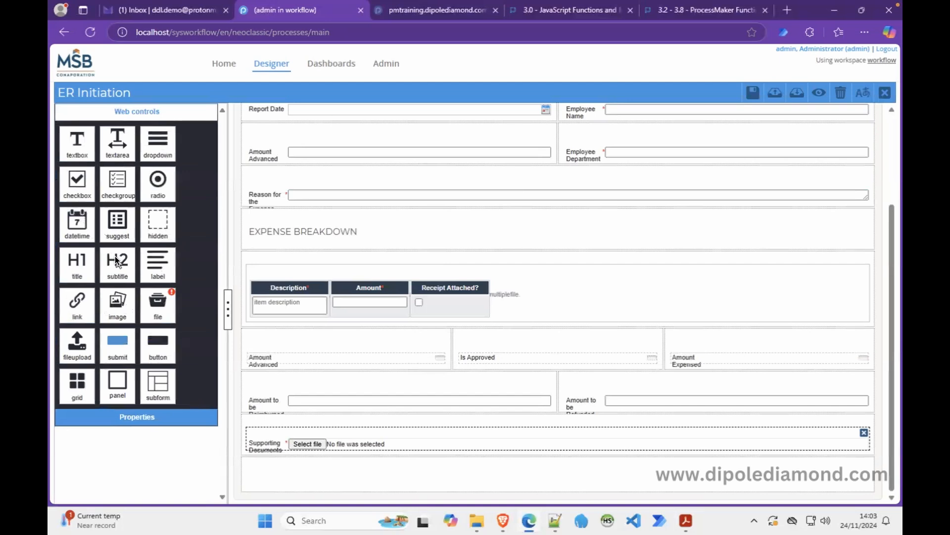
drag(115, 257, 306, 451)
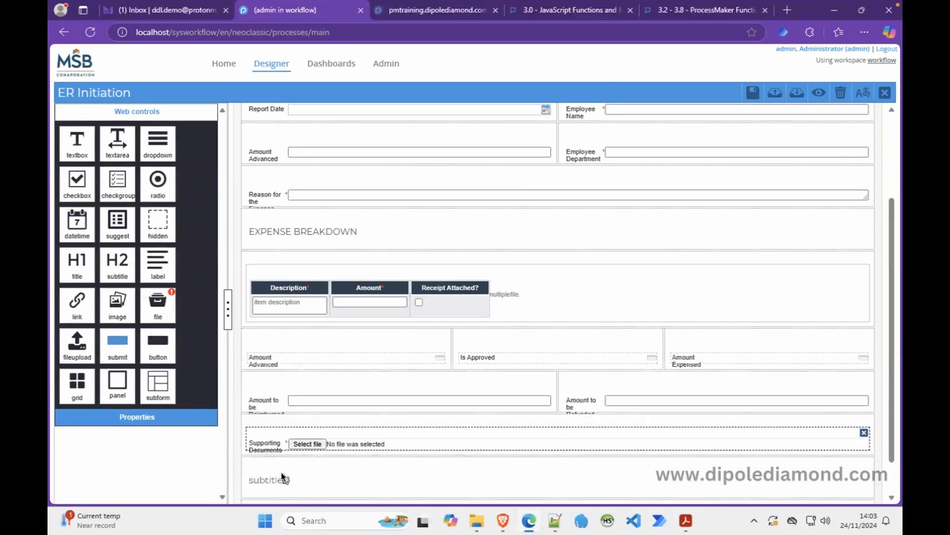
click(272, 483)
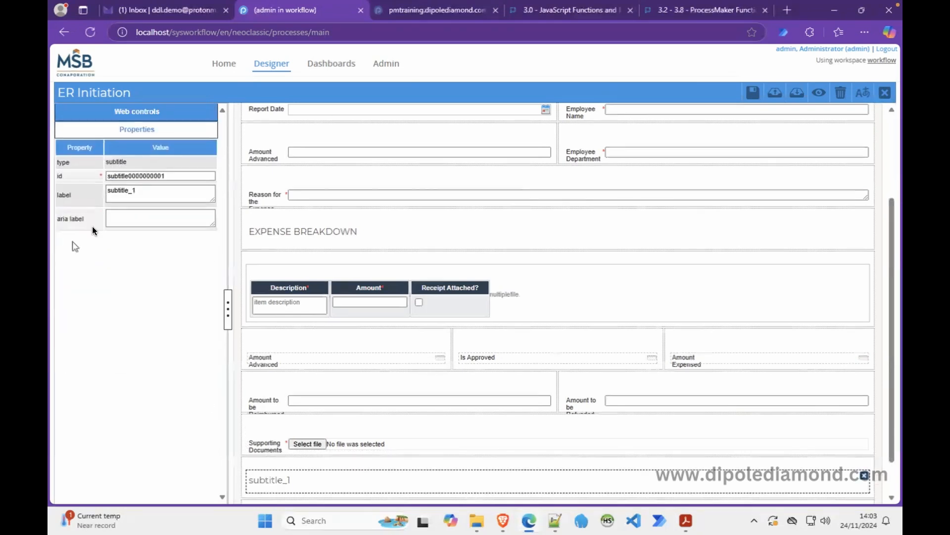
Set the subtitle's id to section_finance and its label to FINANCE: REIMBURSEMENT/REFUND DETAILS.
double_click(150, 174)
text(sec)
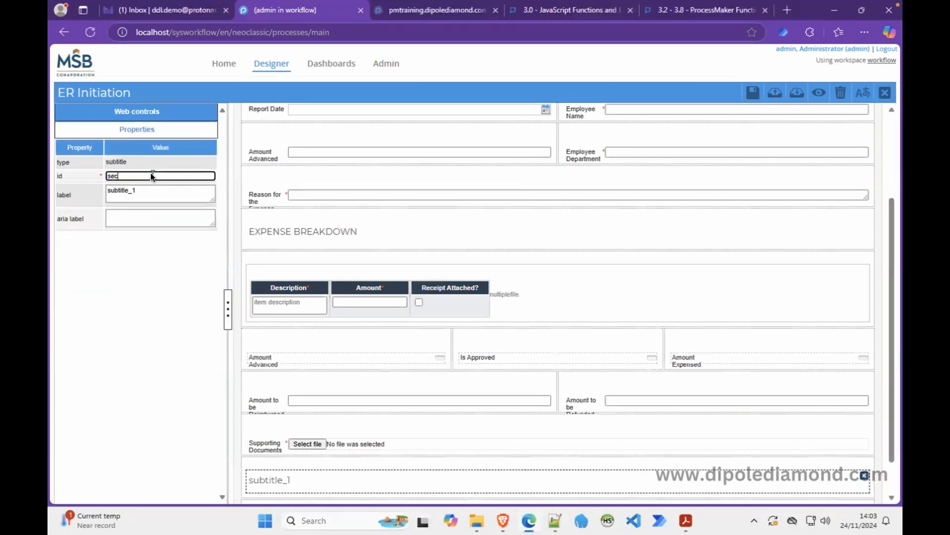
text(tion_finance)
key(Tab)
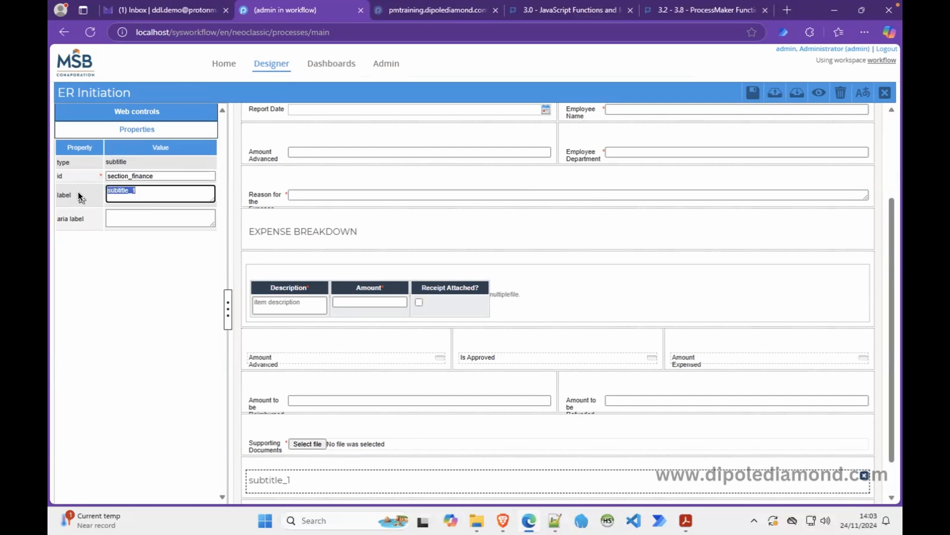
text(f)
key(BackSpace)
key(BackSpace)
text(FINANCE: )
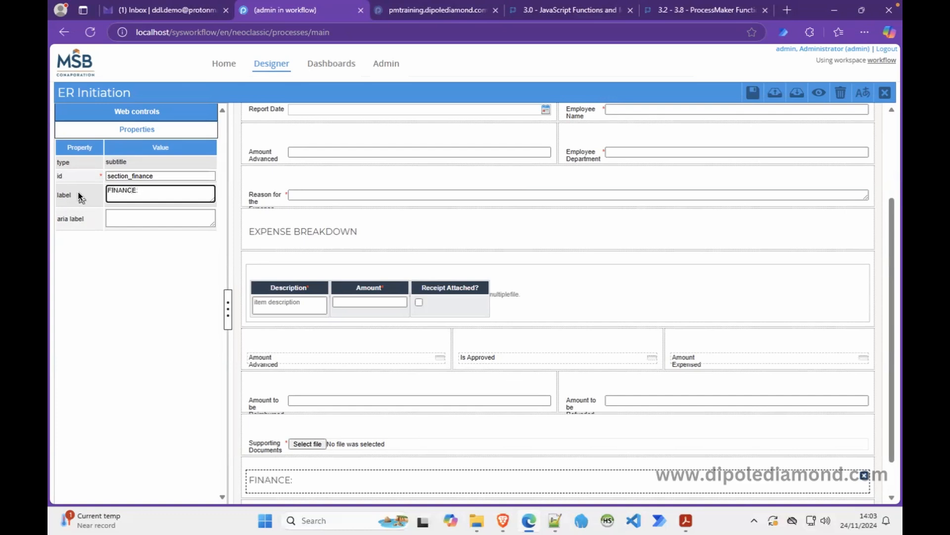
text(REIMBURSEMENT)
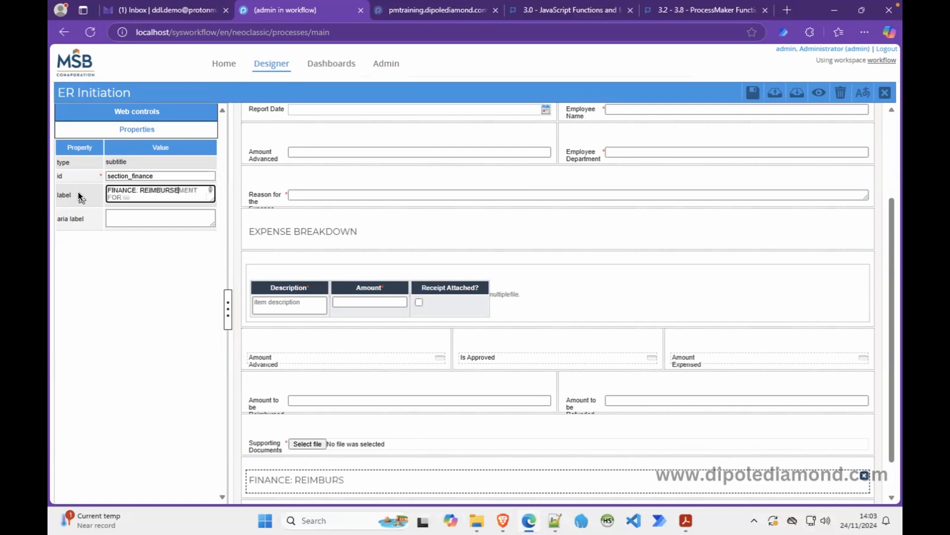
text(/)
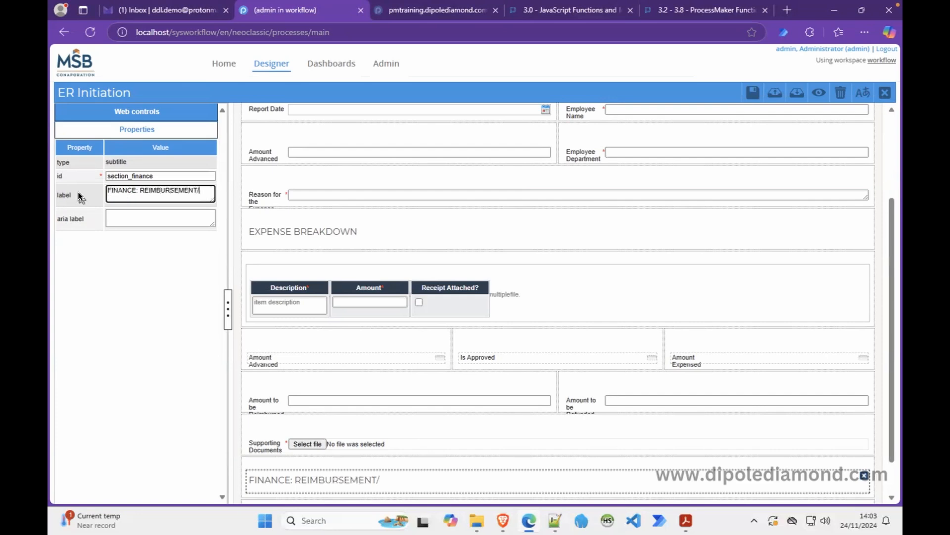
text(REFUND DETAILS)
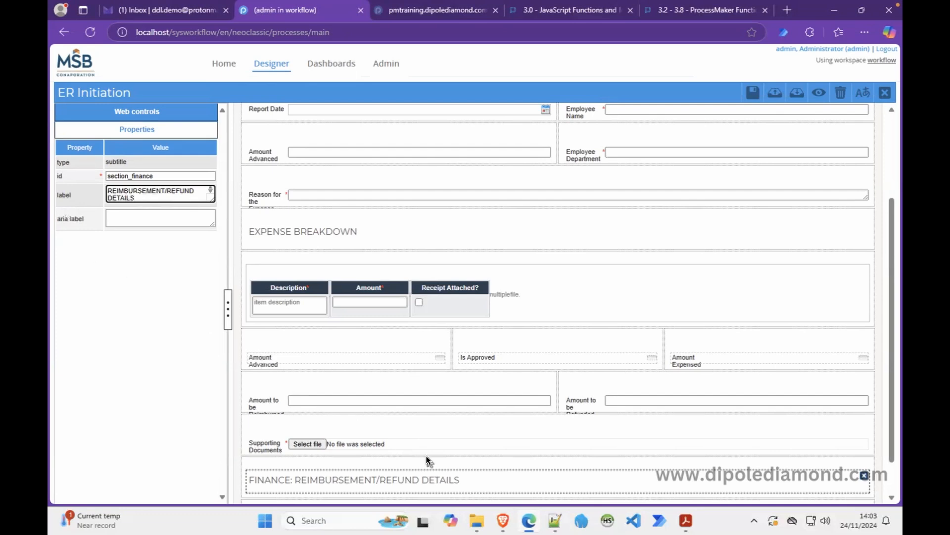
scroll(883, 476, down, 1)
Split the empty row under the finance heading into 6 6 columns and drop a textbox in.
click(705, 472)
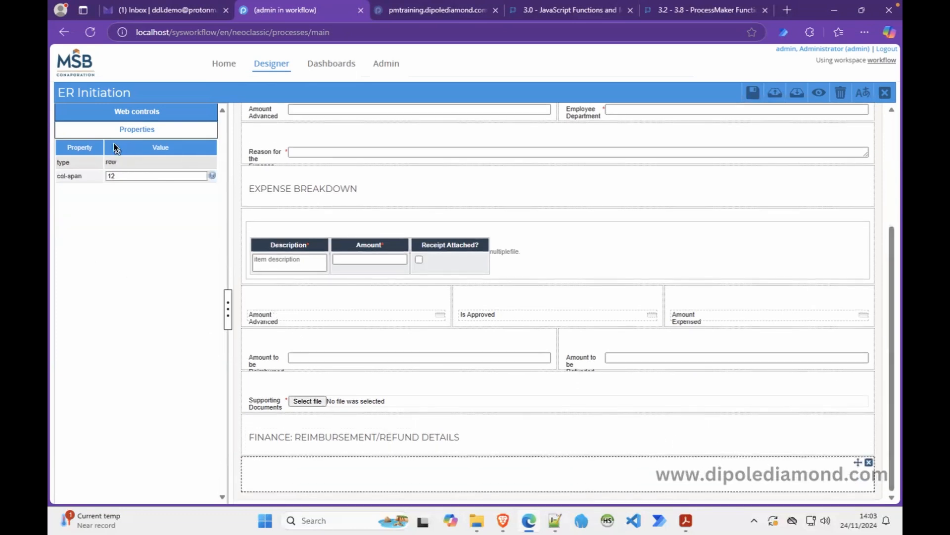
click(118, 177)
text(6 6)
key(Return)
click(131, 111)
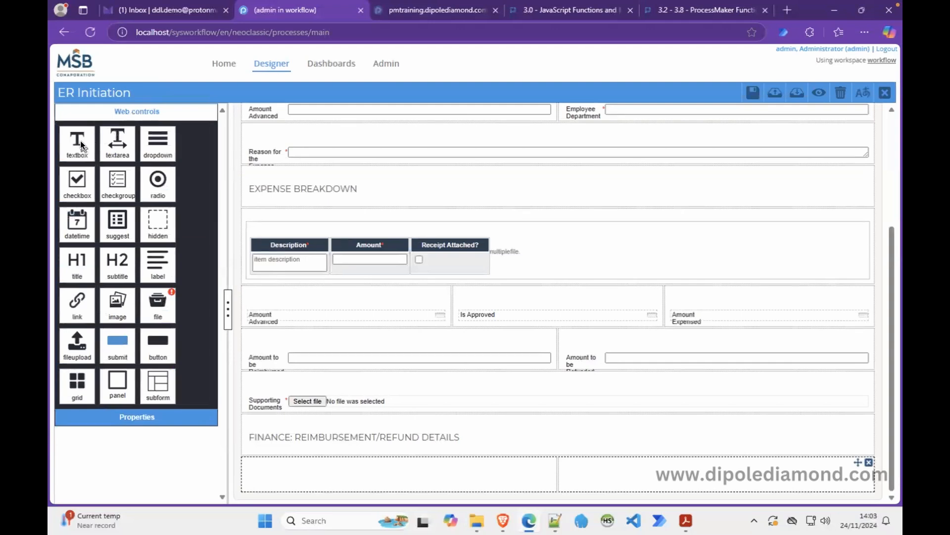
drag(81, 144, 310, 473)
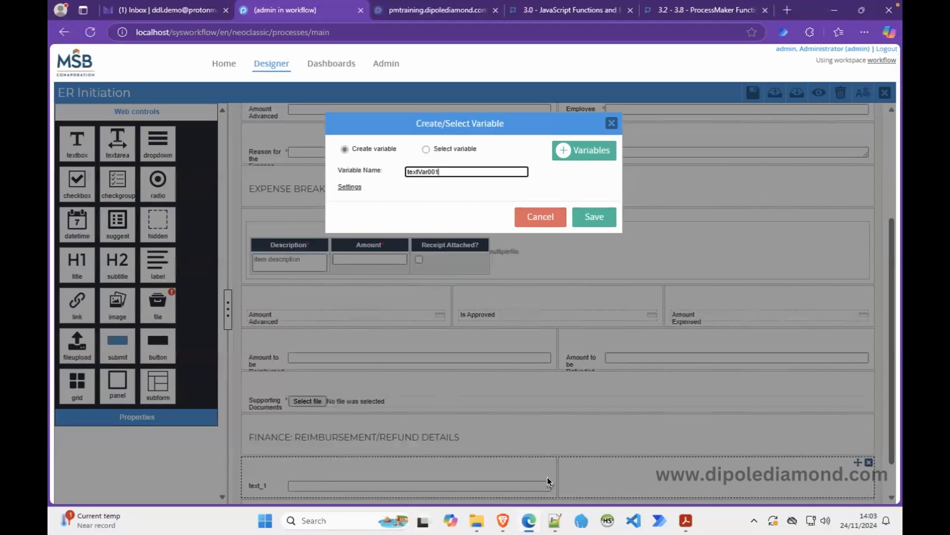
Add amountRefunded and amountreimbursed as new lines in the variable-name notes.
click(555, 520)
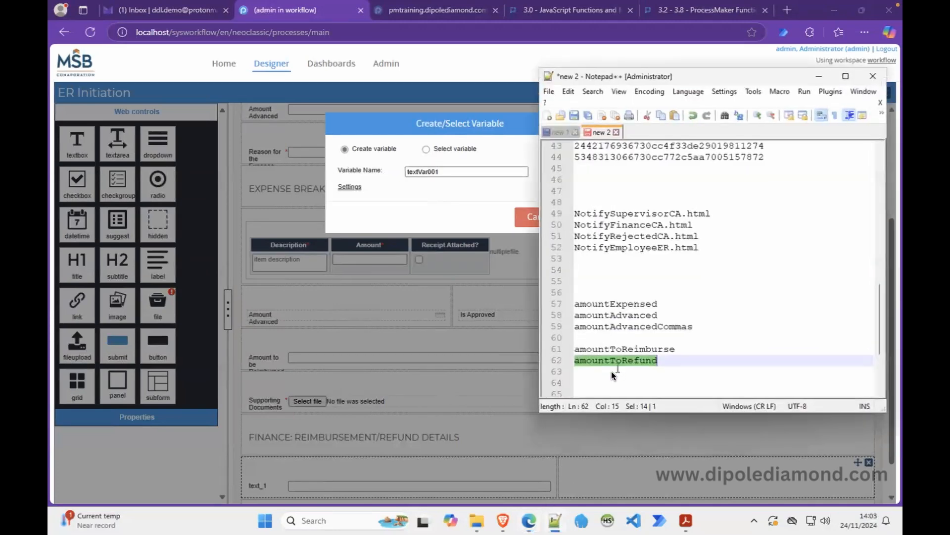
click(612, 372)
key(Down)
text(AMOU)
key(BackSpace)
key(BackSpace)
key(BackSpace)
key(BackSpace)
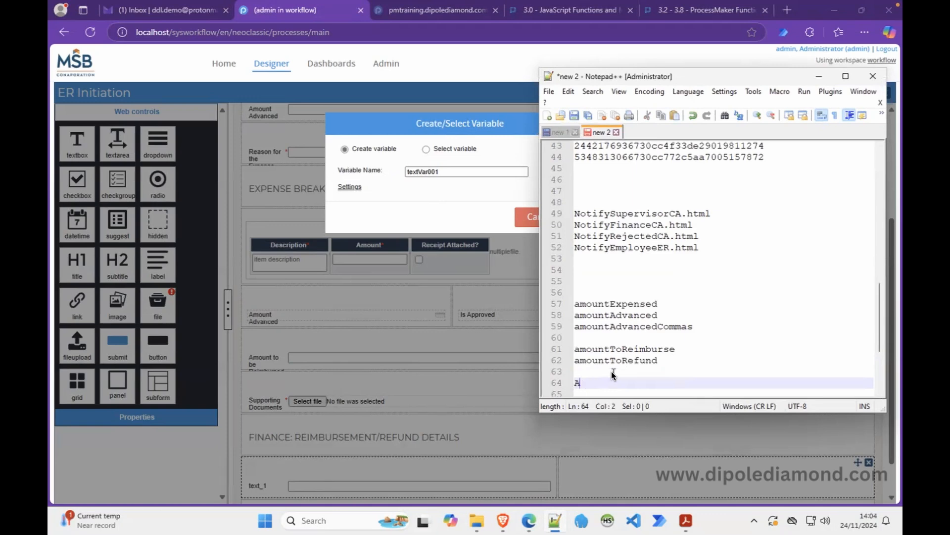
text(amountRefunded)
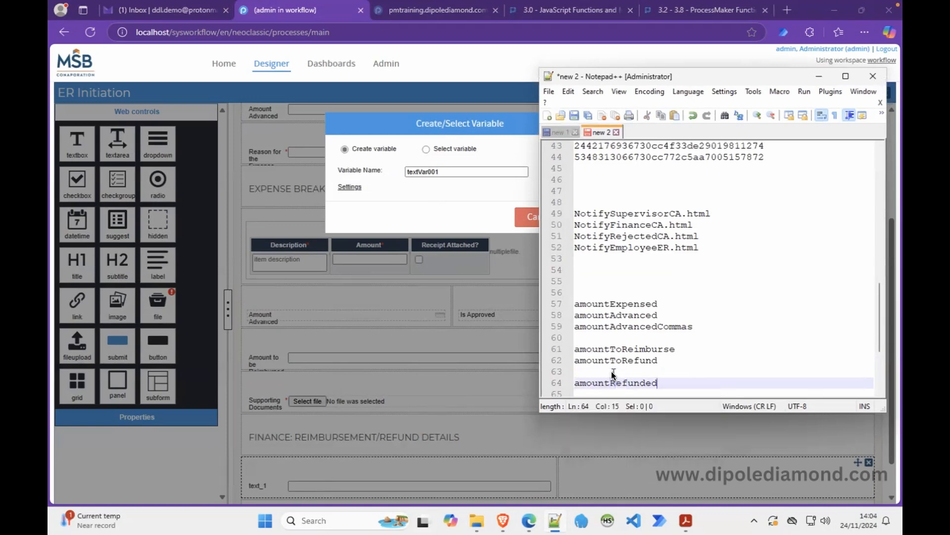
key(Return)
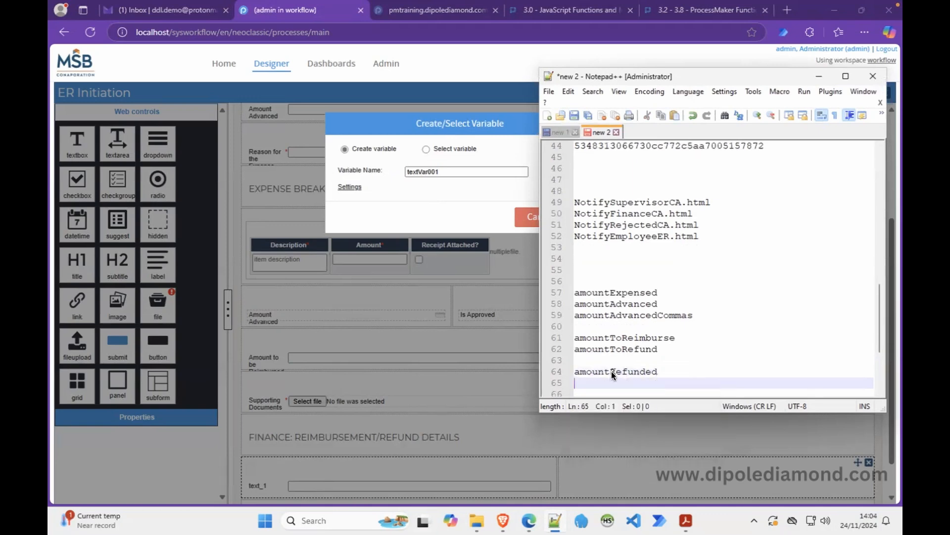
text(amount)
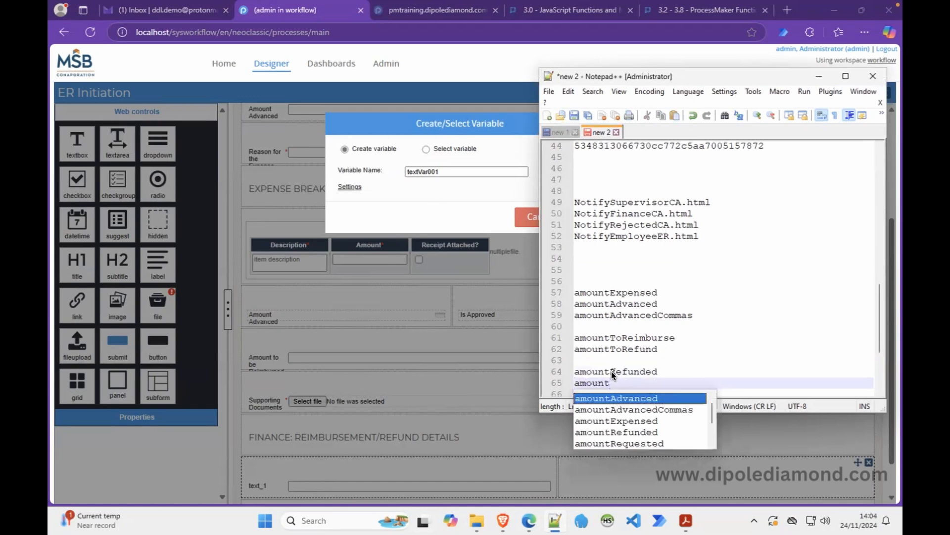
text(reimbursed)
Name the textbox's new variable amountRefunded and save it.
double_click(628, 372)
key(ctrl+c)
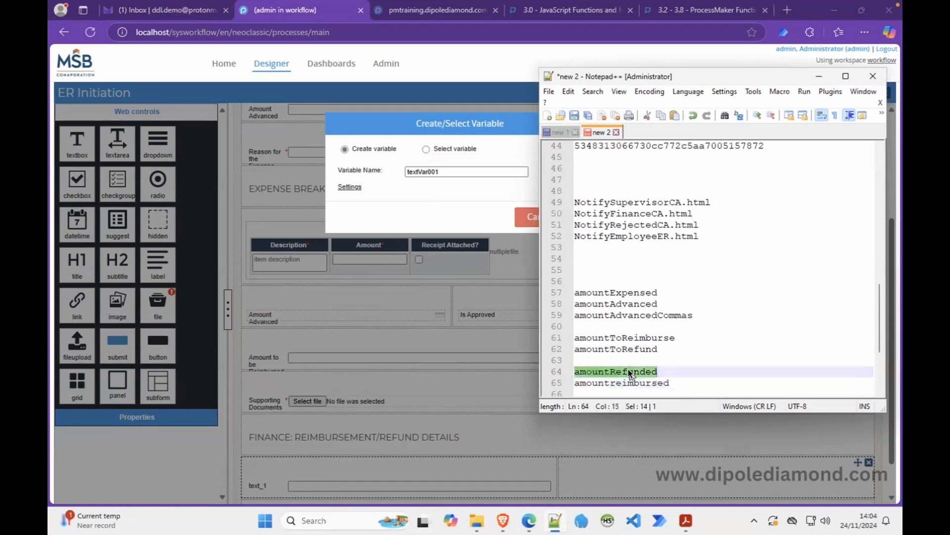
key(Delete)
double_click(425, 172)
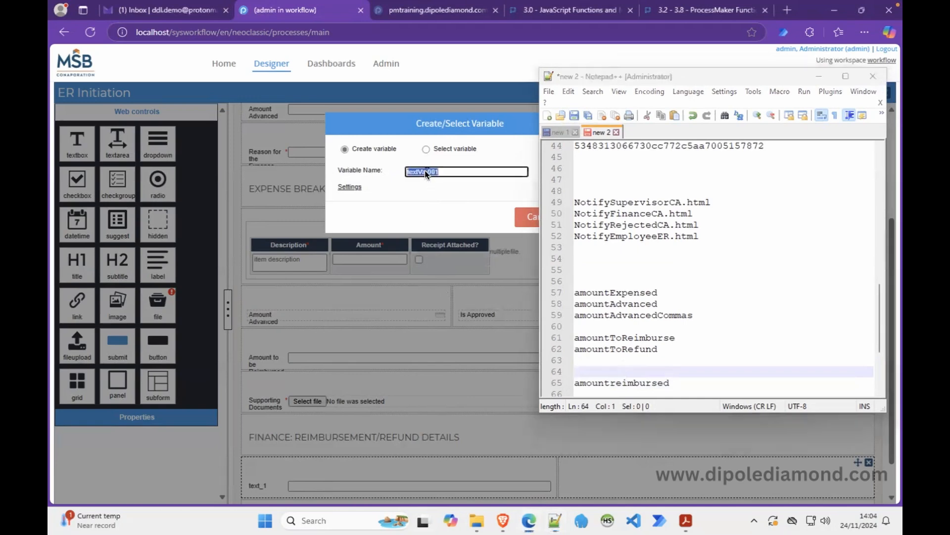
key(ctrl+v)
drag(480, 124, 334, 163)
click(442, 253)
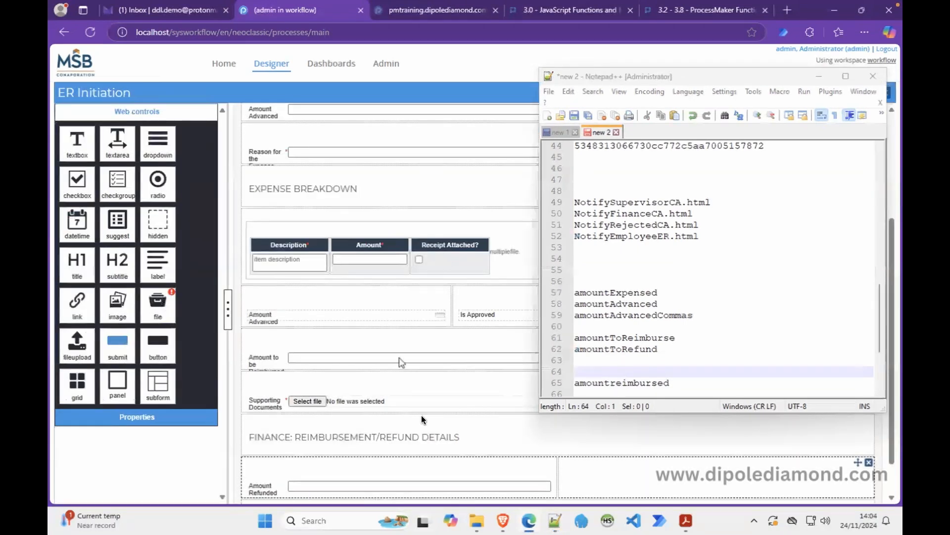
Split the form's empty last row into two 6 6 columns.
scroll(517, 476, up, 3)
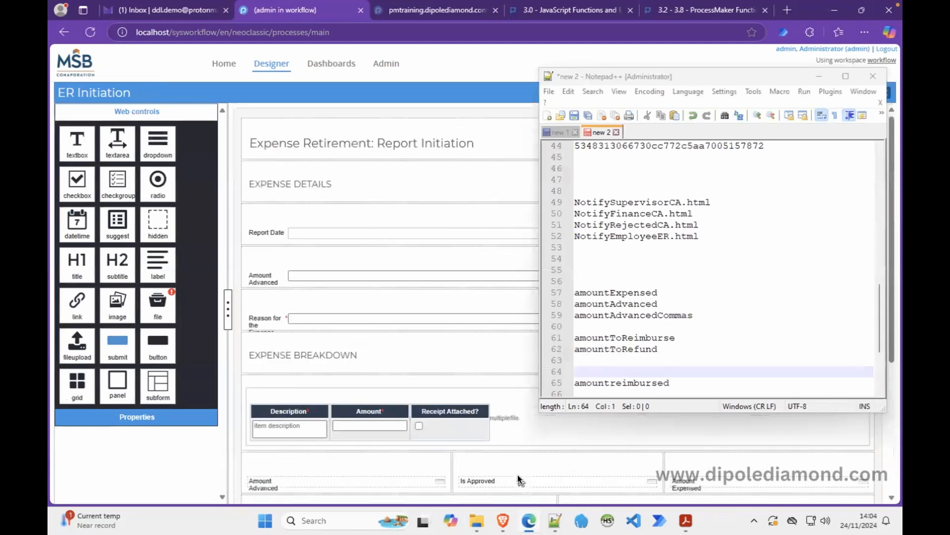
scroll(518, 476, down, 5)
click(513, 477)
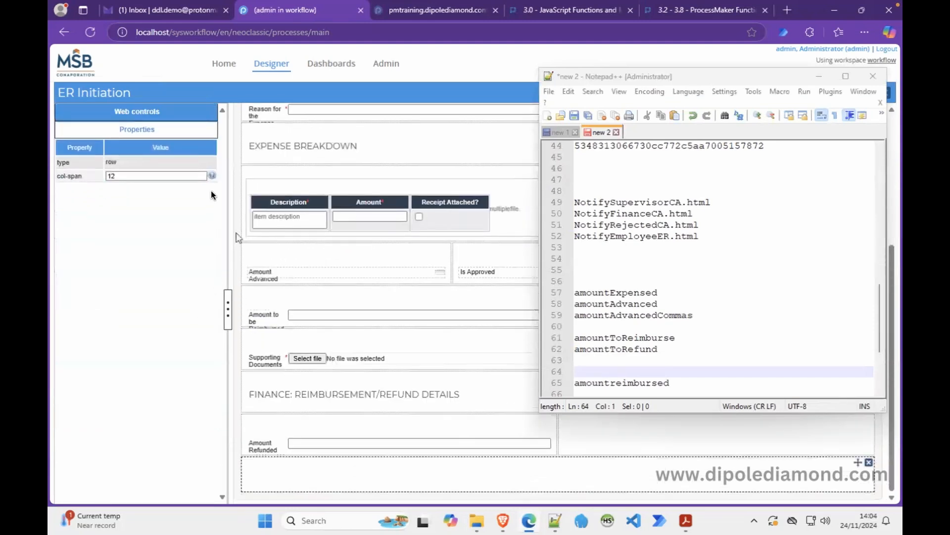
click(118, 178)
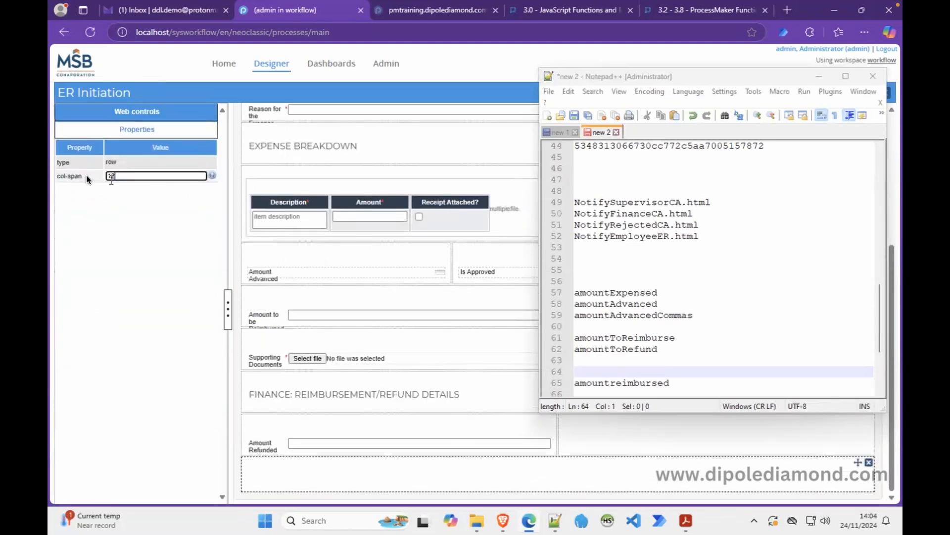
text(6 6)
click(308, 468)
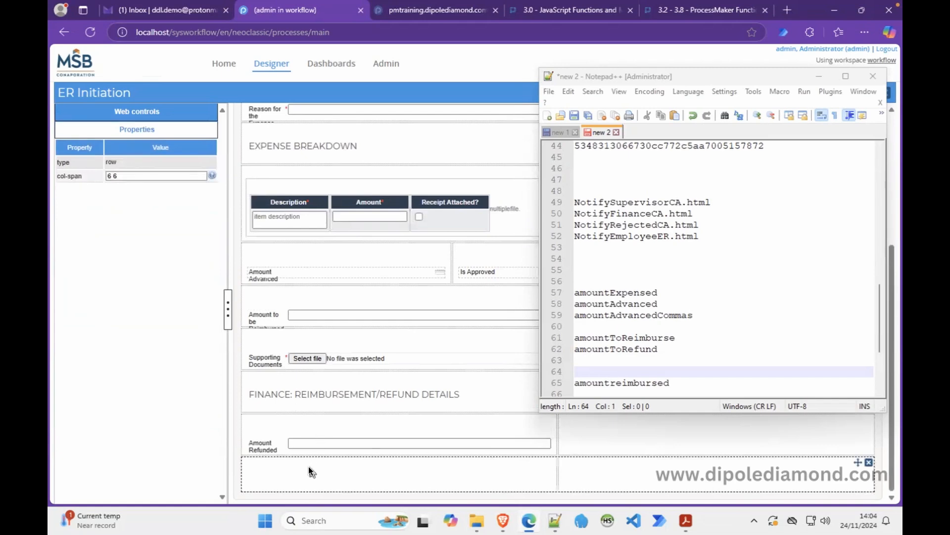
Correct the notes entry to amountReimbursed and select it for copying.
click(663, 376)
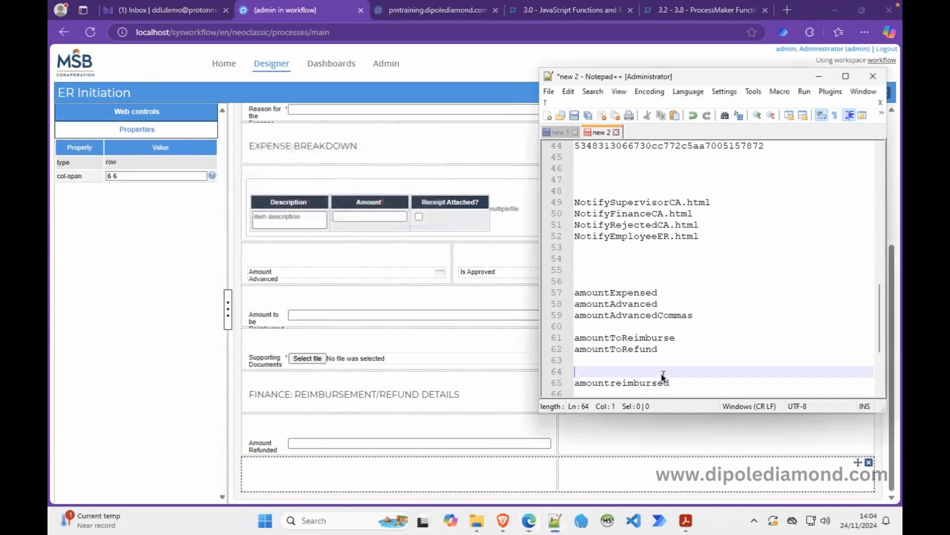
text(amountRefunded)
double_click(650, 384)
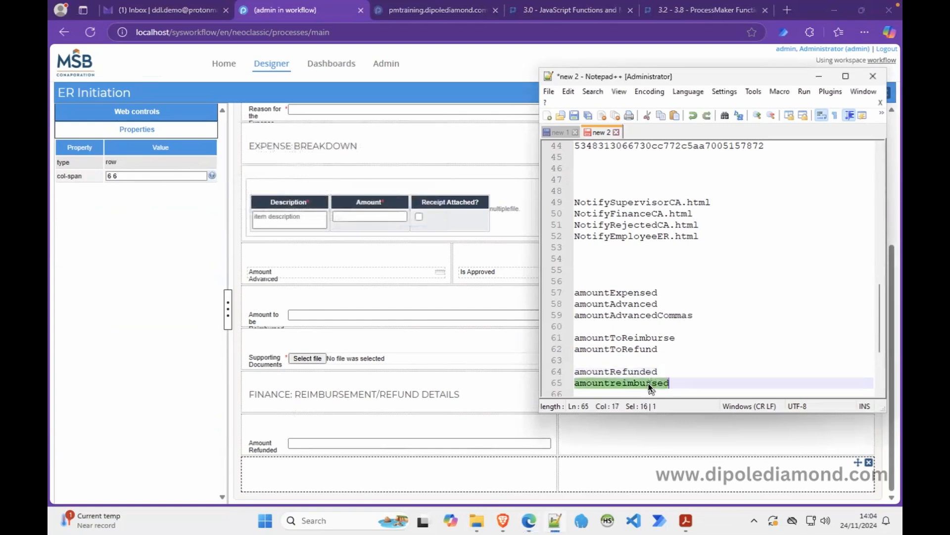
click(616, 382)
key(BackSpace)
text(R)
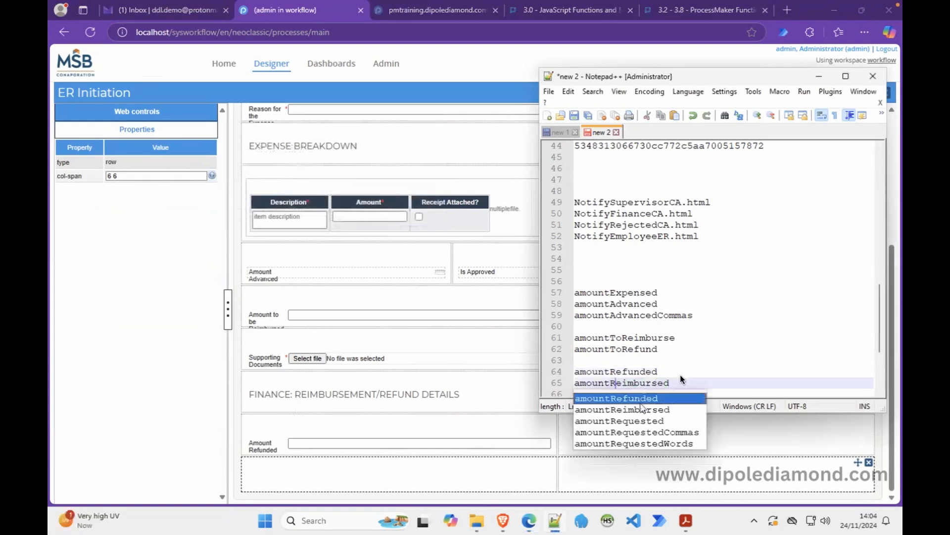
click(726, 340)
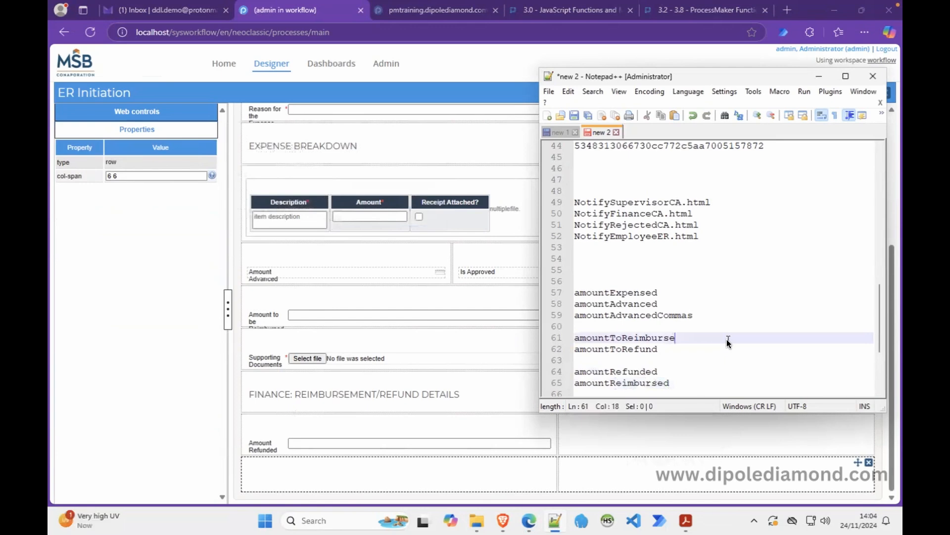
double_click(644, 383)
key(ctrl+c)
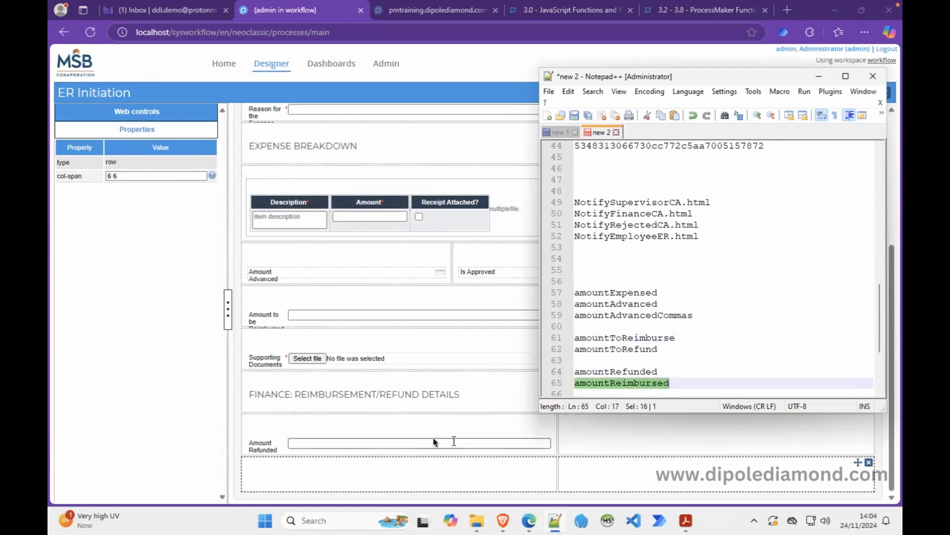
Add a textbox to the new bottom row bound to a new amountReimbursed variable.
click(138, 115)
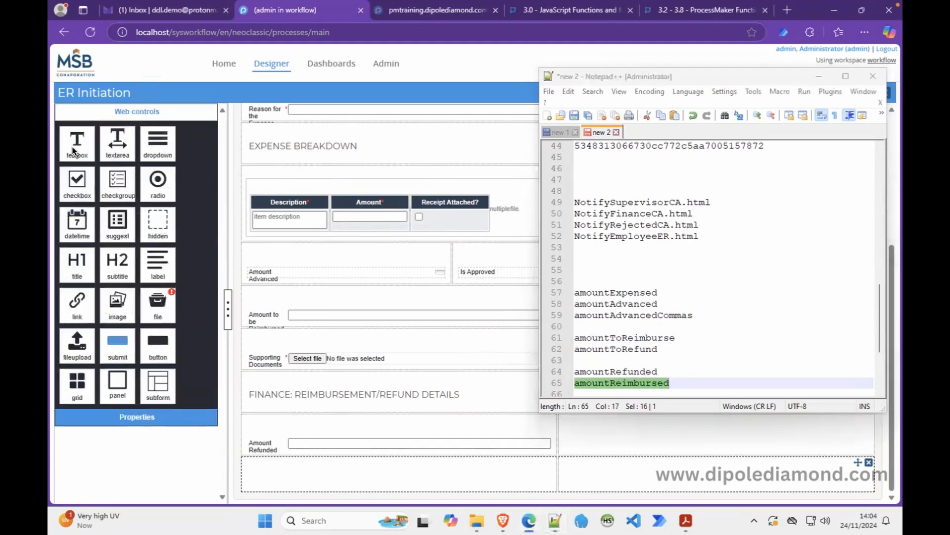
drag(78, 143, 285, 484)
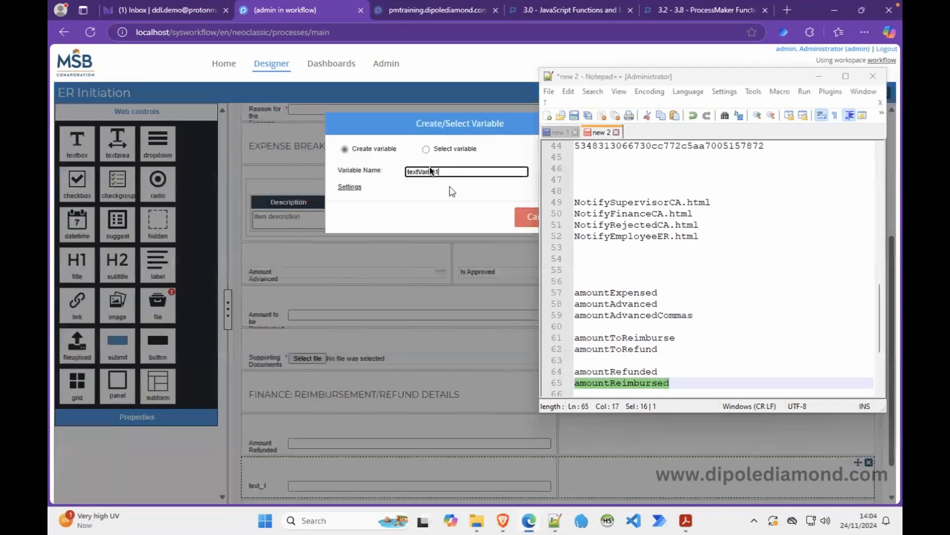
double_click(422, 172)
key(ctrl+v)
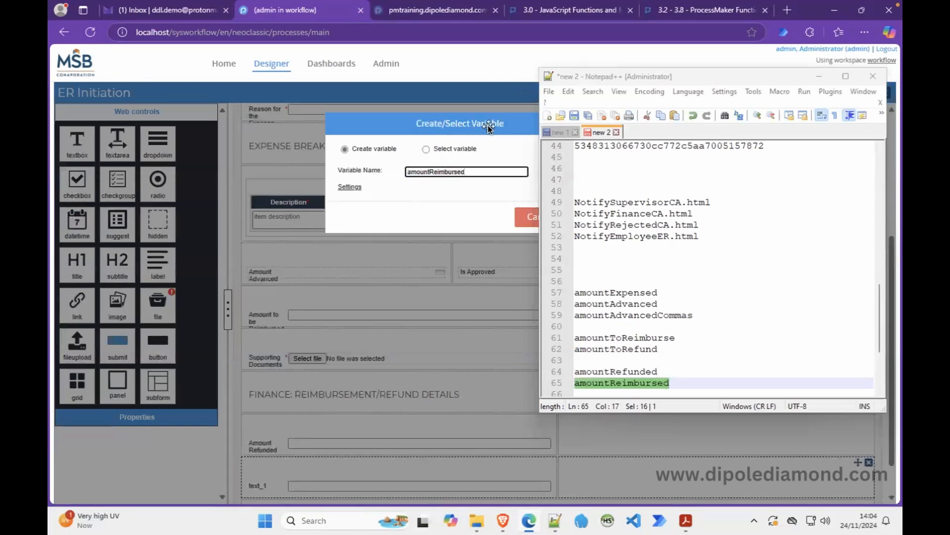
drag(487, 129, 380, 134)
click(478, 223)
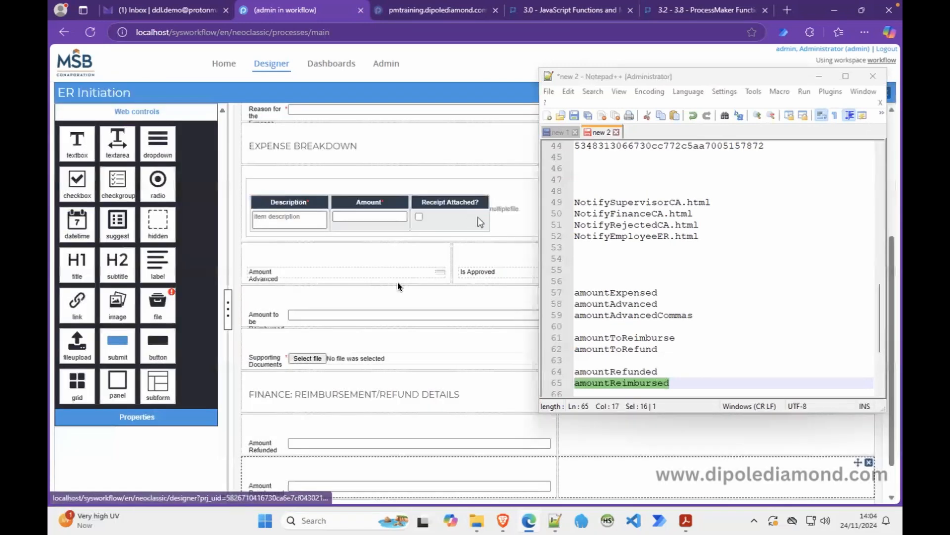
Make the Amount Reimbursed field required with disabled display mode.
click(275, 482)
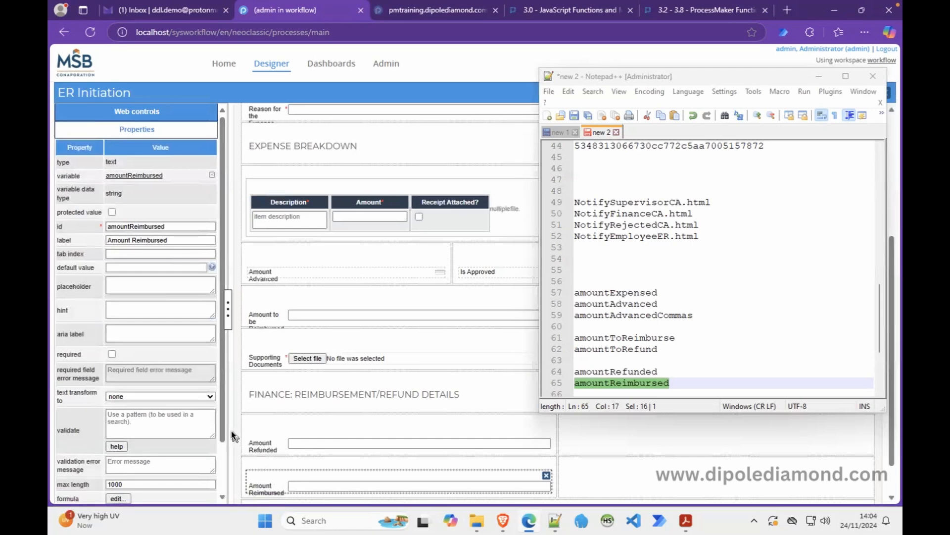
click(112, 354)
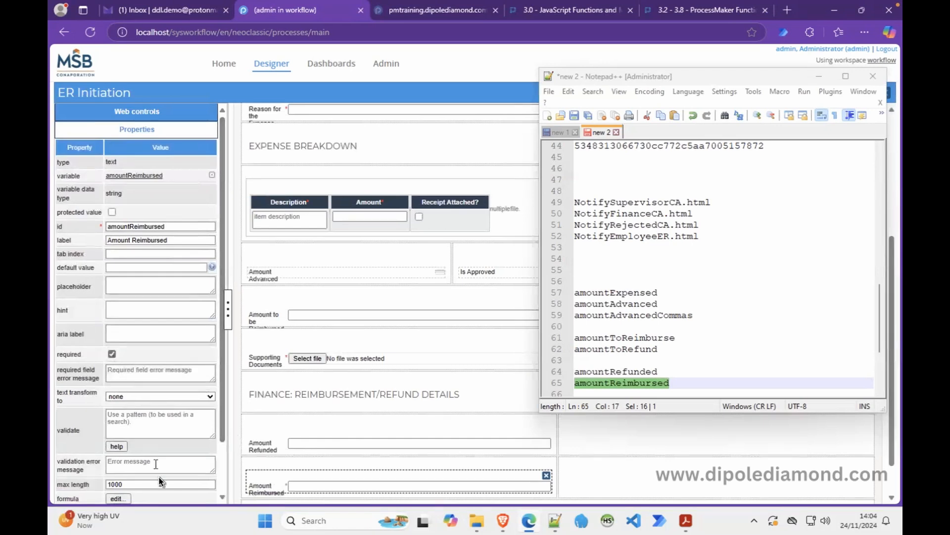
scroll(209, 479, down, 2)
click(182, 453)
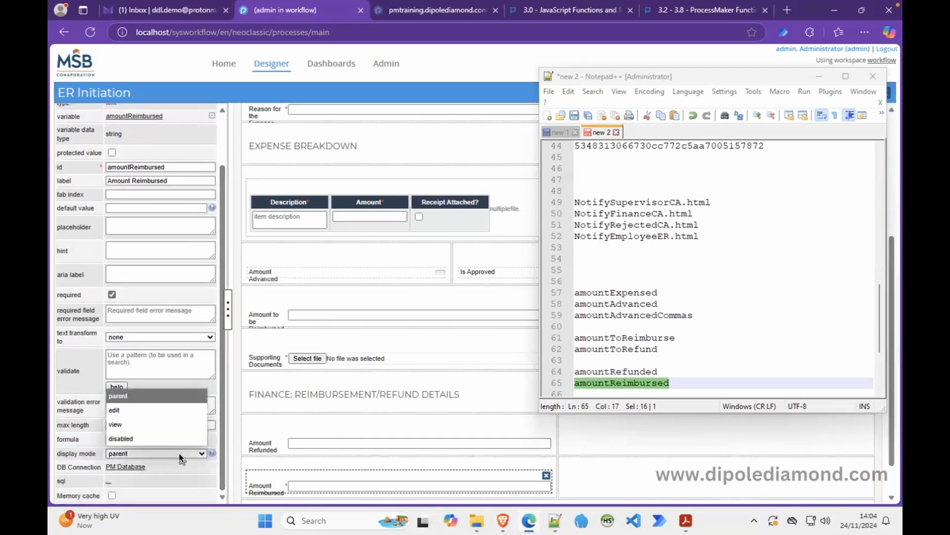
click(126, 439)
Make Amount Refunded required and disabled as well, then switch to the expense retirement PDF.
click(264, 443)
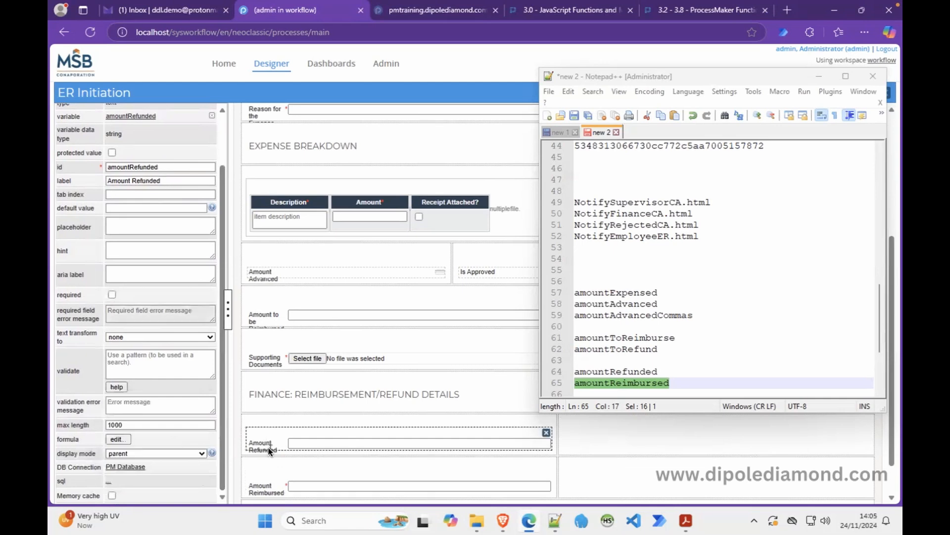
click(112, 294)
click(176, 453)
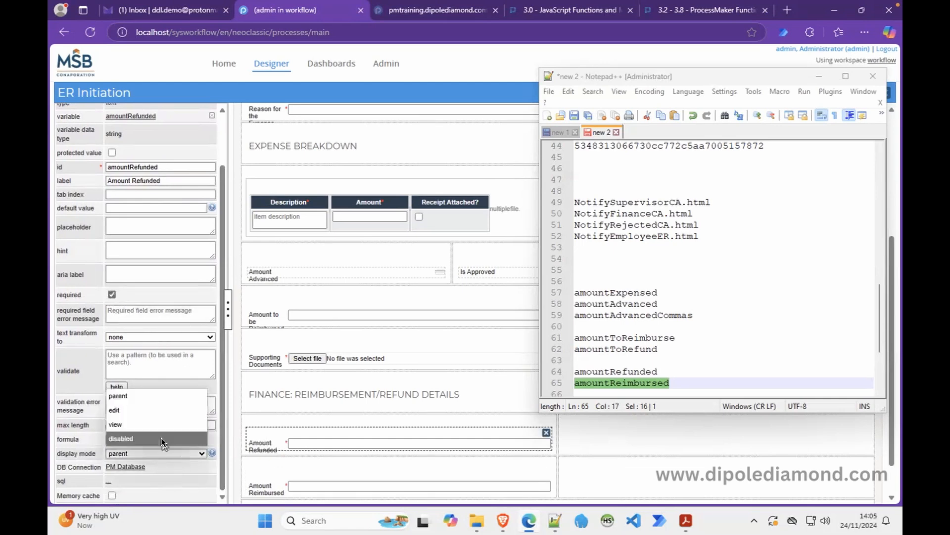
click(162, 439)
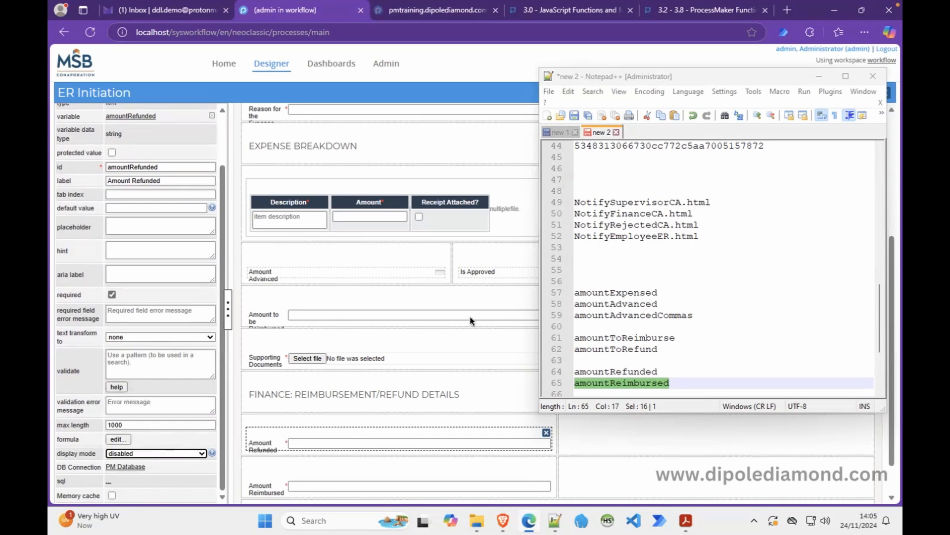
drag(698, 72, 694, 36)
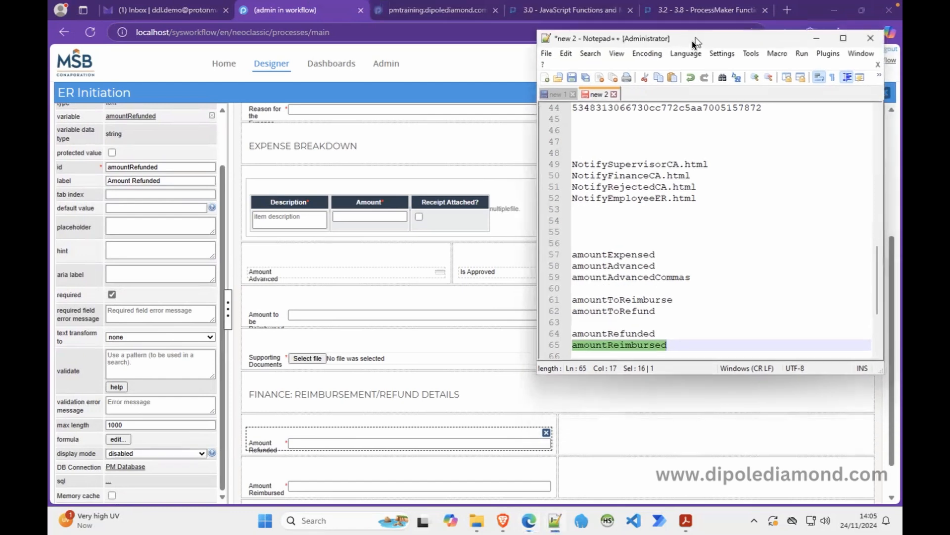
click(684, 520)
After checking the PDF, add paymentMode and transactionReference below amountReimbursed in the Notepad++ notes.
click(814, 39)
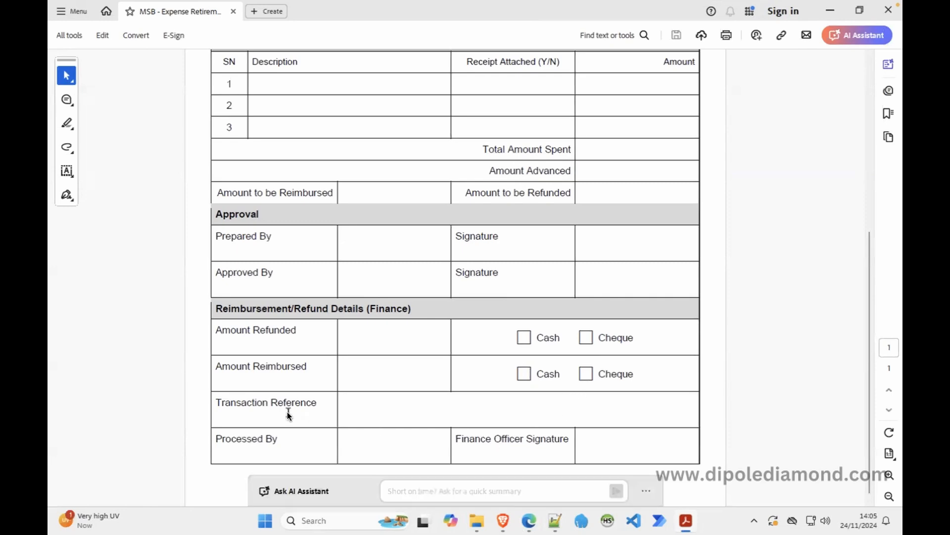
click(555, 520)
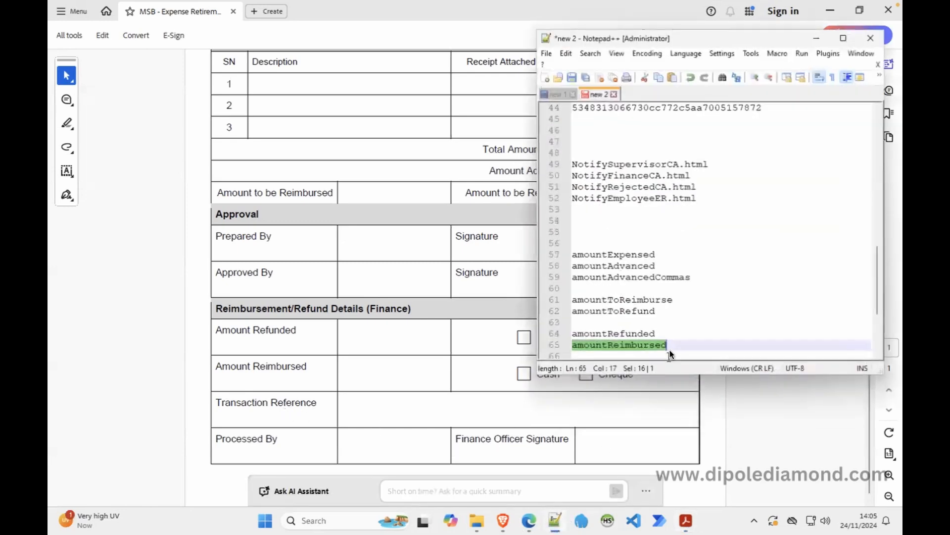
scroll(697, 325, up, 8)
scroll(696, 325, down, 12)
click(719, 255)
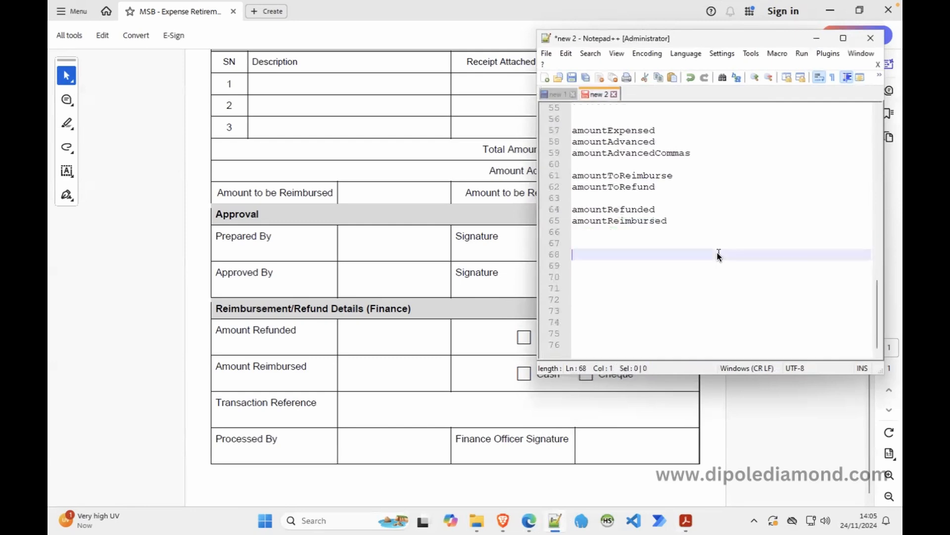
click(623, 235)
click(607, 243)
text(paymentMode)
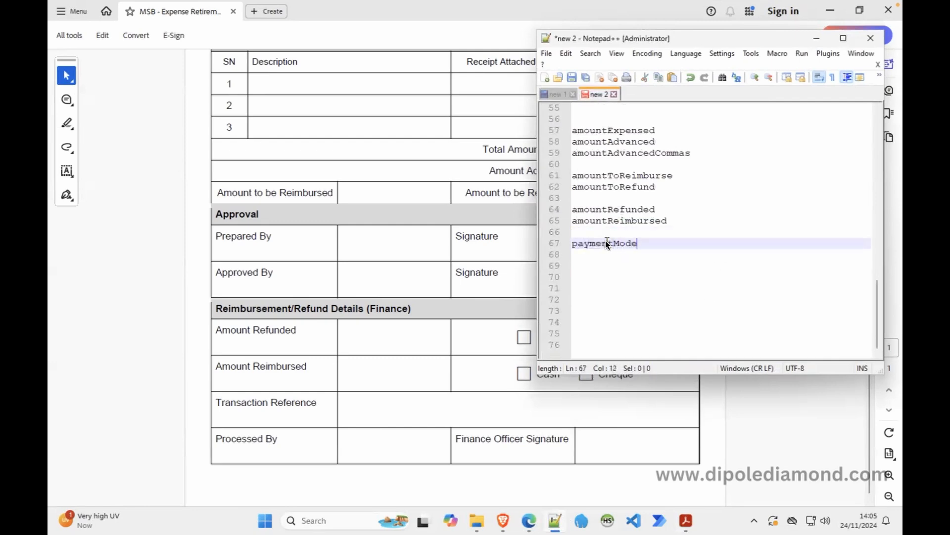
key(Return)
text(tran)
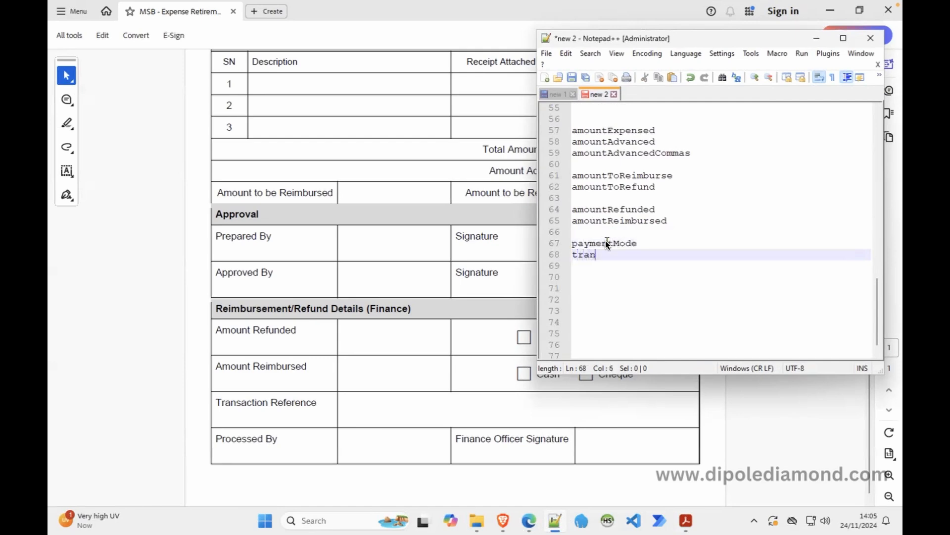
text(sactionReference)
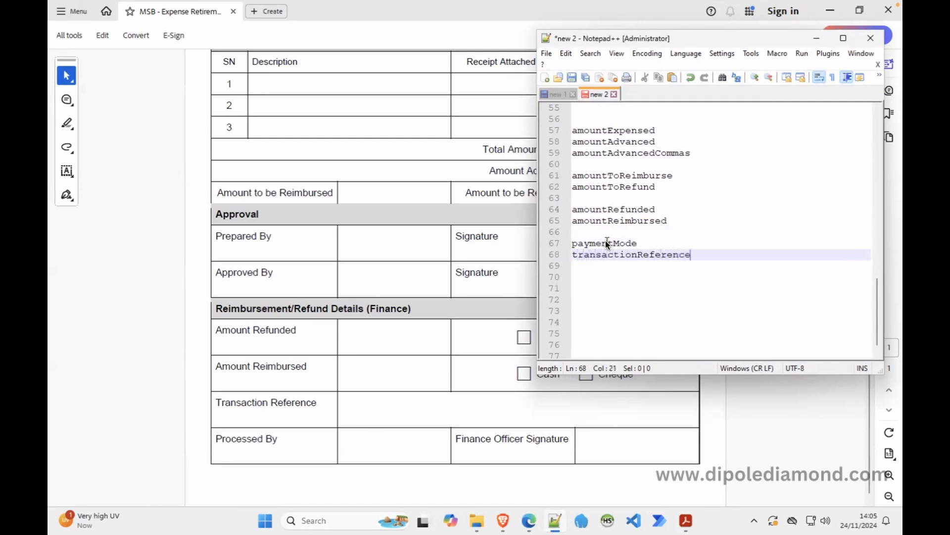
double_click(611, 241)
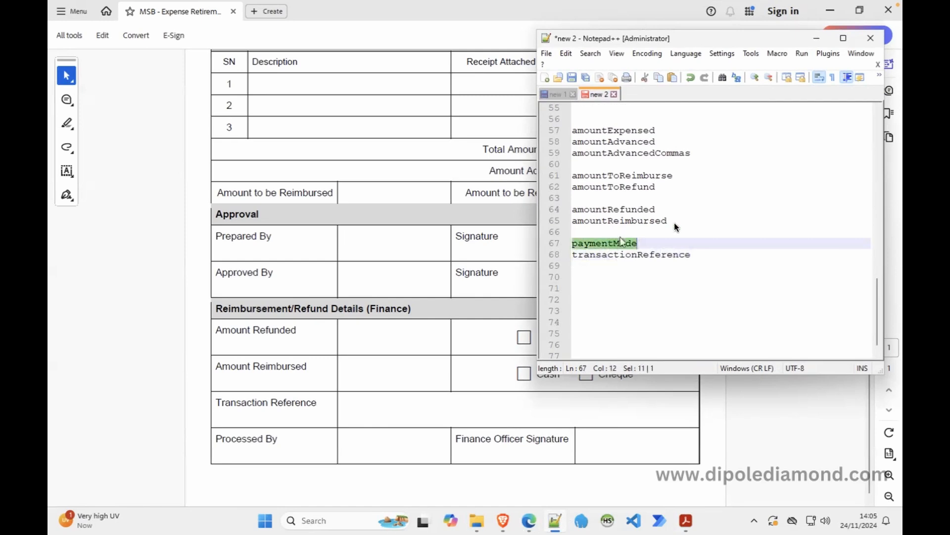
click(817, 38)
Back in the designer, place a radio control beside Amount Refunded.
click(529, 520)
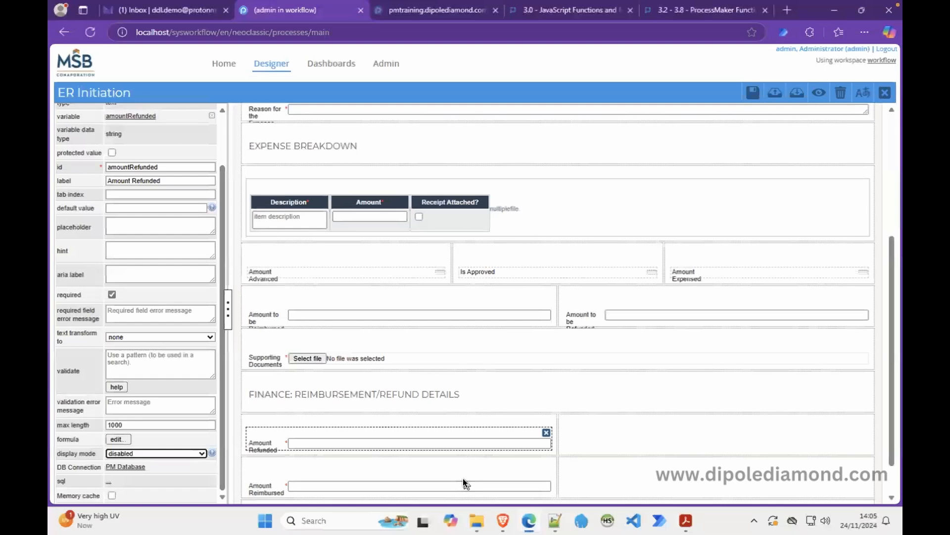
click(222, 125)
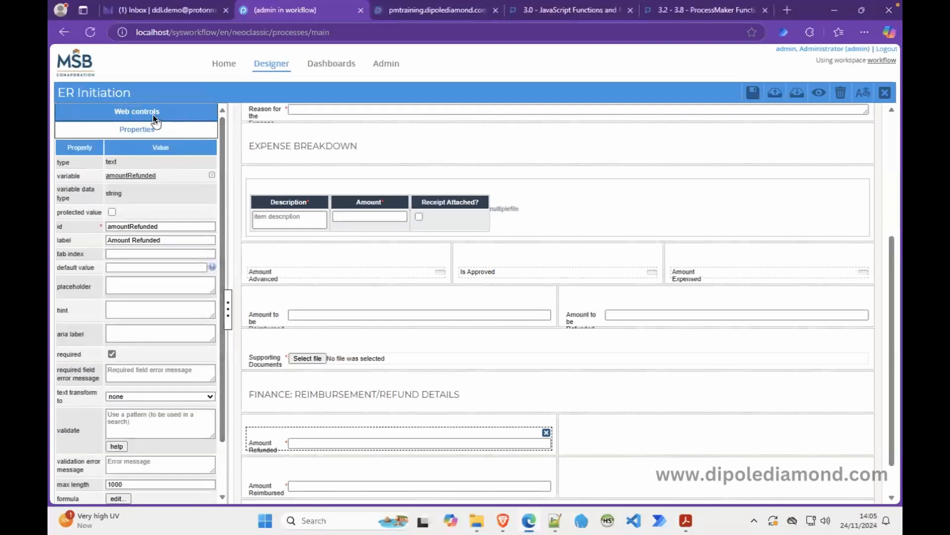
click(145, 111)
drag(158, 185, 583, 439)
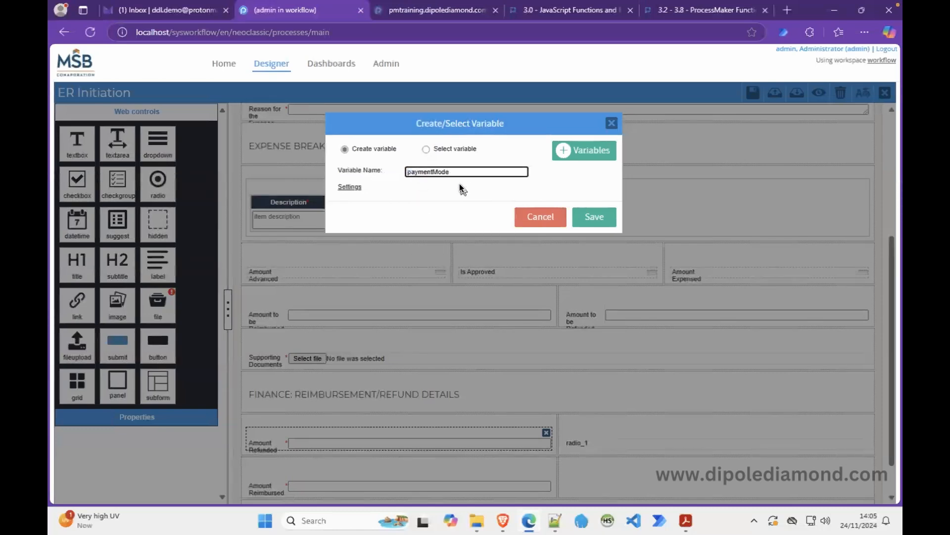
Give the paymentMode variable options Cash and Cheque (key CHQ) and save it.
click(350, 188)
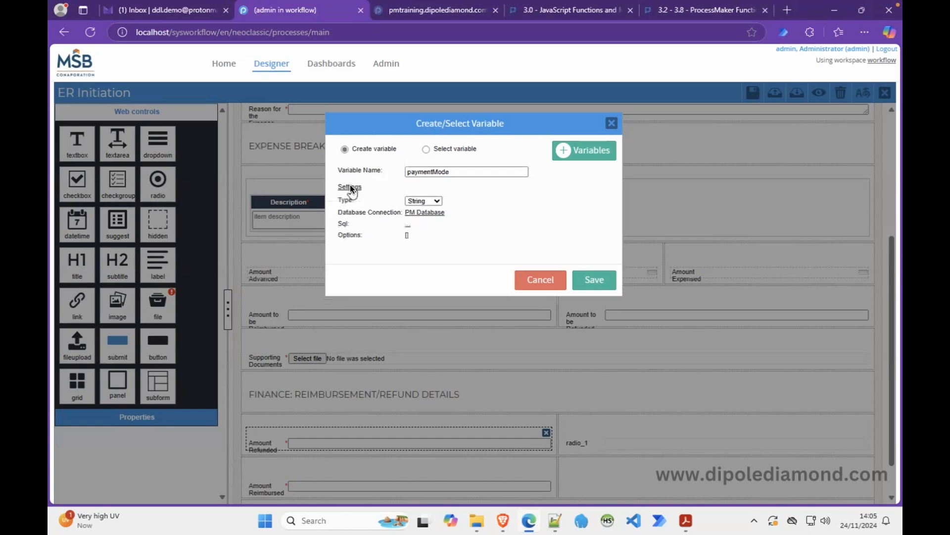
click(406, 236)
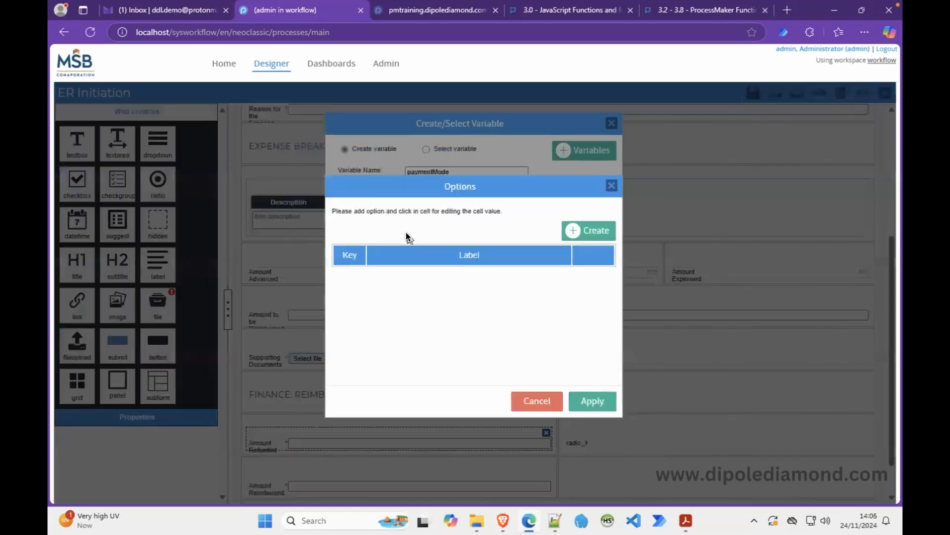
click(581, 235)
click(412, 275)
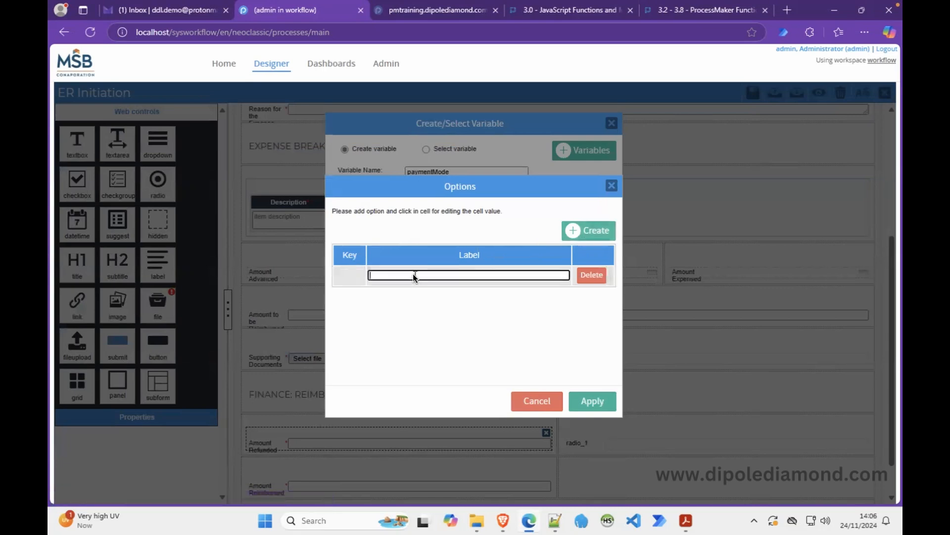
text(Cash)
click(598, 230)
click(399, 294)
text(Cehe)
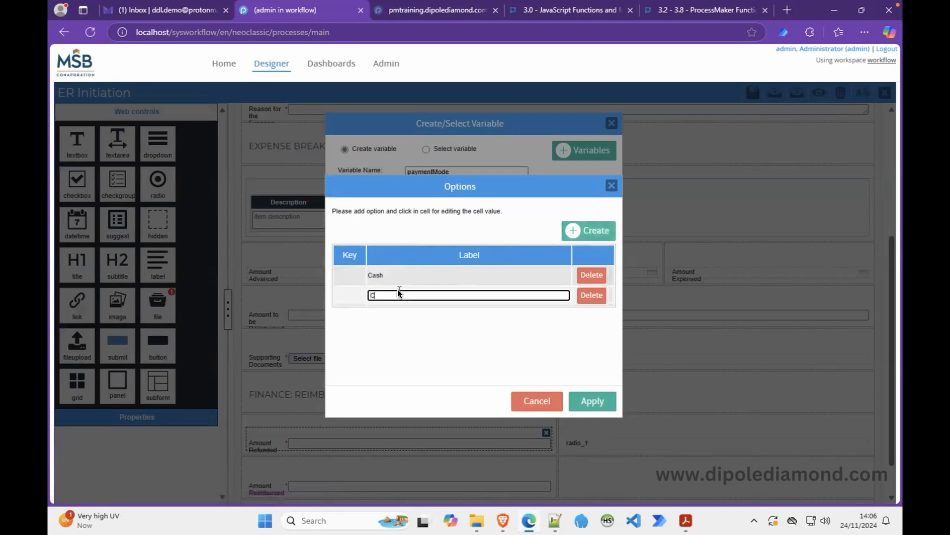
text(que)
key(BackSpace)
key(BackSpace)
key(BackSpace)
key(BackSpace)
key(BackSpace)
key(BackSpace)
text(heque)
click(356, 277)
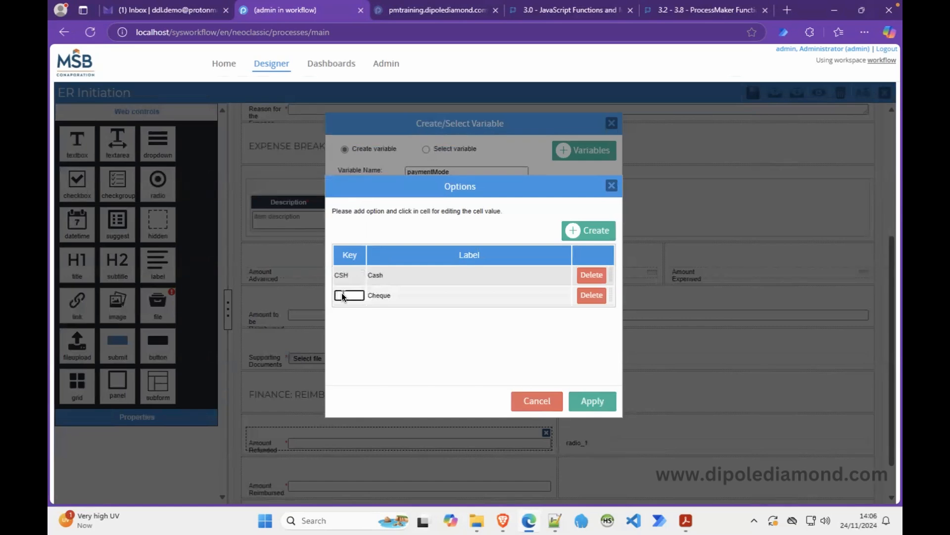
text(CHQ)
click(587, 398)
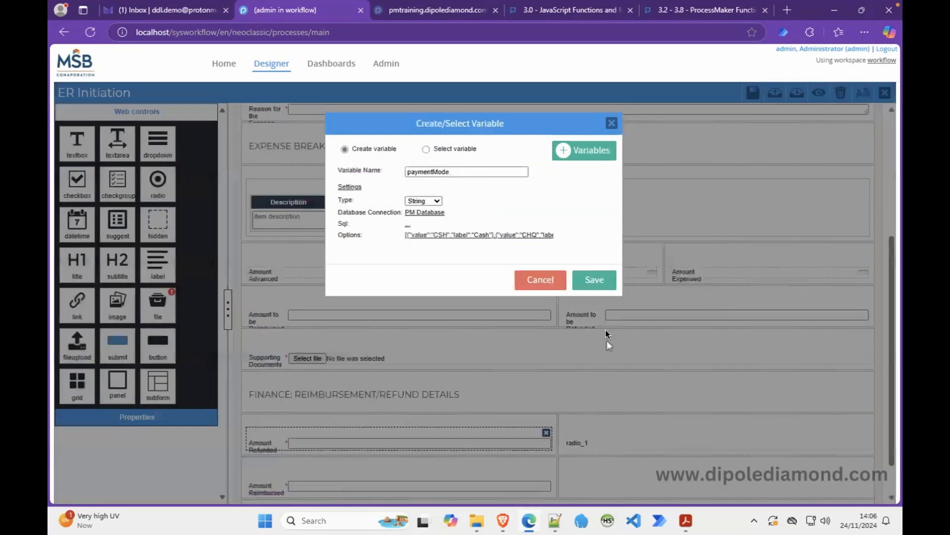
click(602, 281)
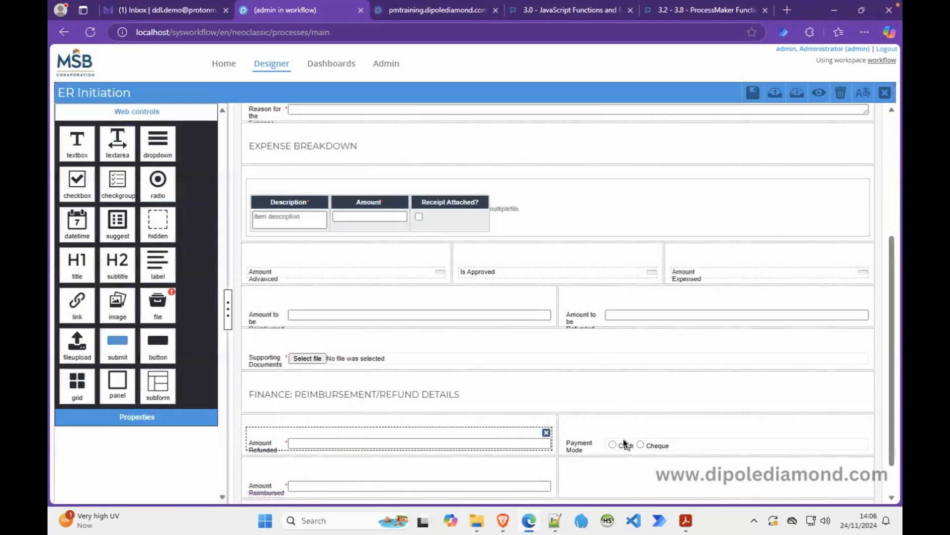
Make the Payment Mode radio required and copy transactionReference from the notes.
click(236, 406)
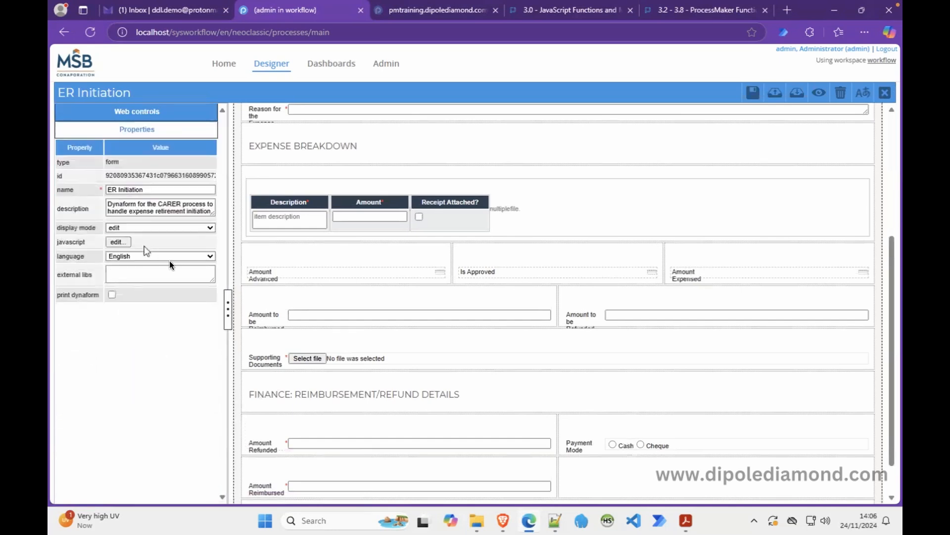
click(616, 446)
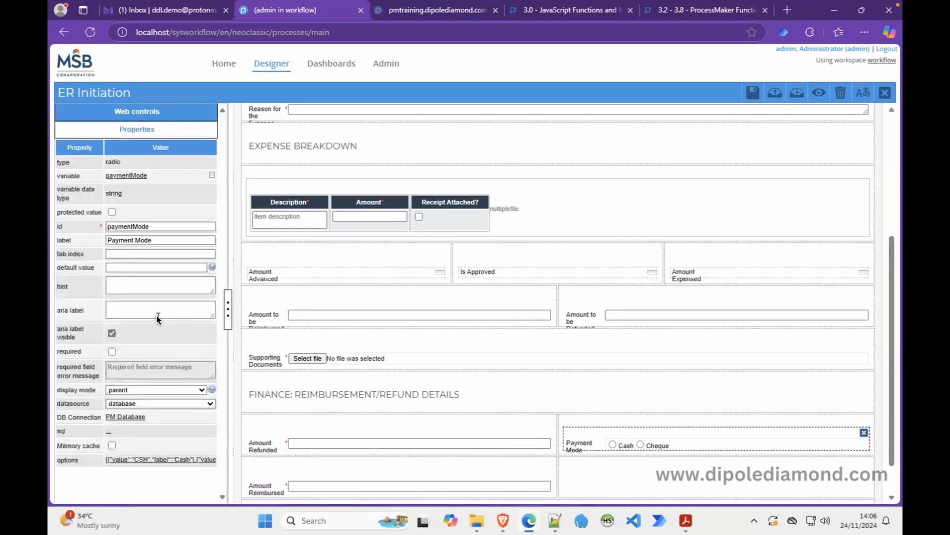
click(112, 352)
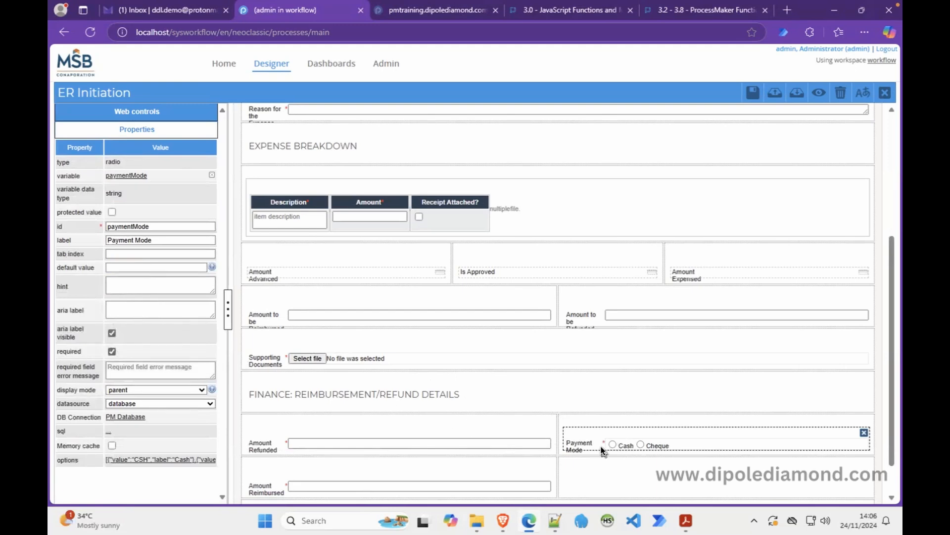
click(553, 520)
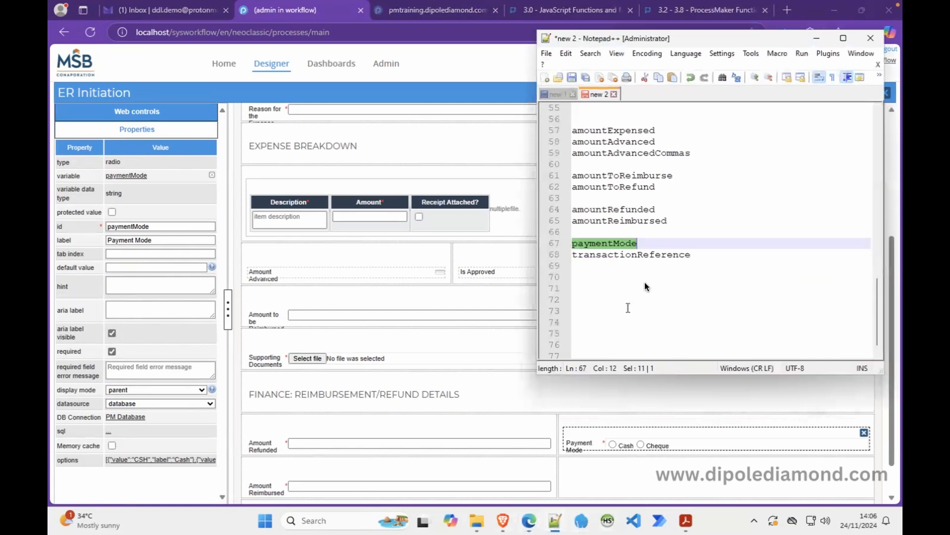
double_click(650, 251)
key(ctrl+c)
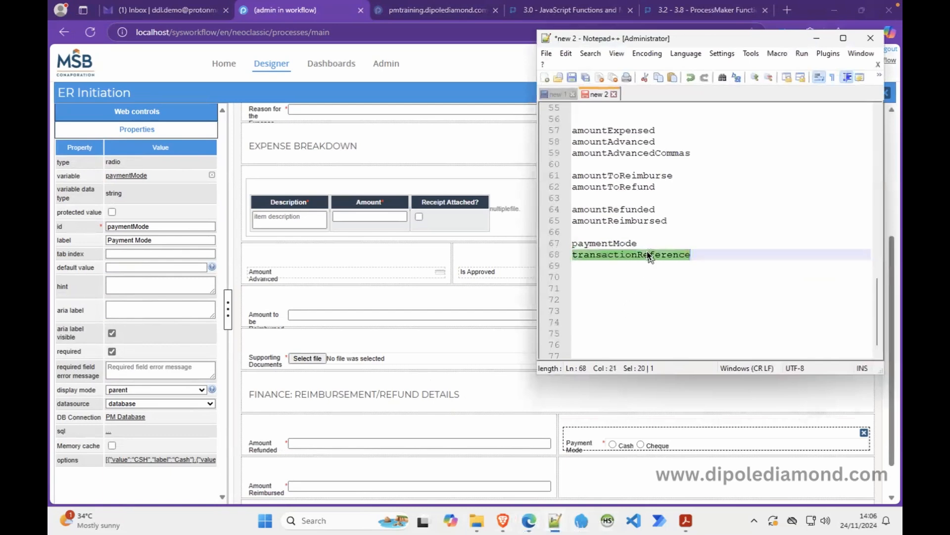
Add a textbox beside Amount Reimbursed bound to a new transactionReference variable.
click(816, 37)
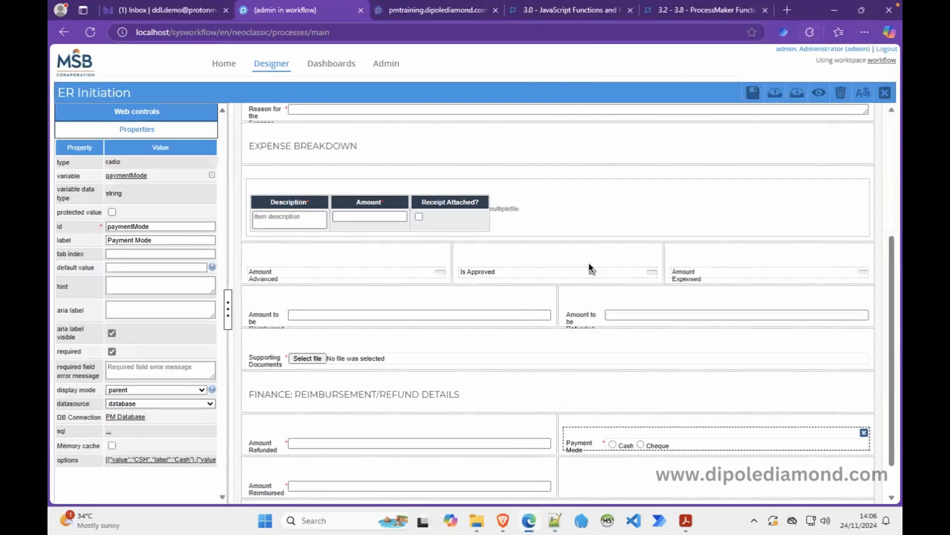
click(166, 110)
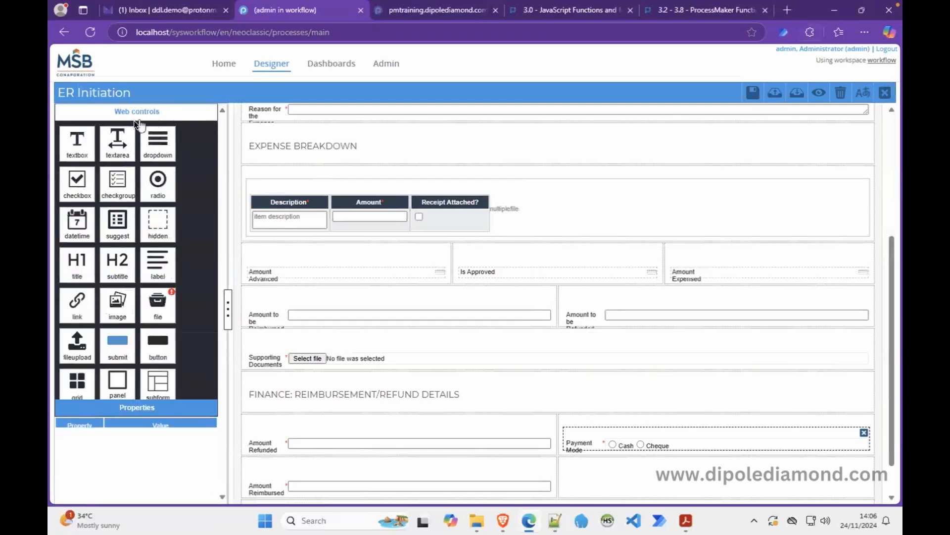
drag(80, 137, 614, 484)
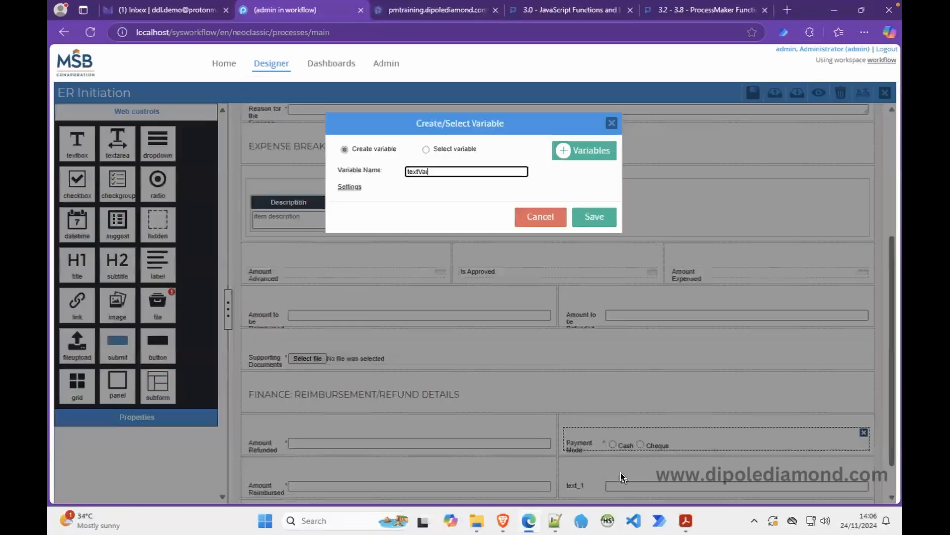
double_click(418, 172)
key(ctrl+v)
click(594, 216)
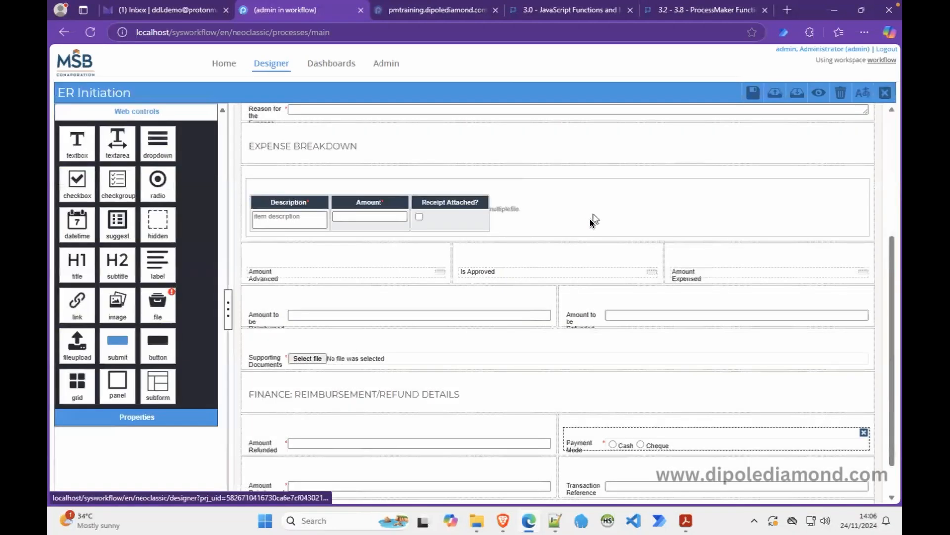
Make the Transaction Reference field required with disabled display mode.
click(585, 477)
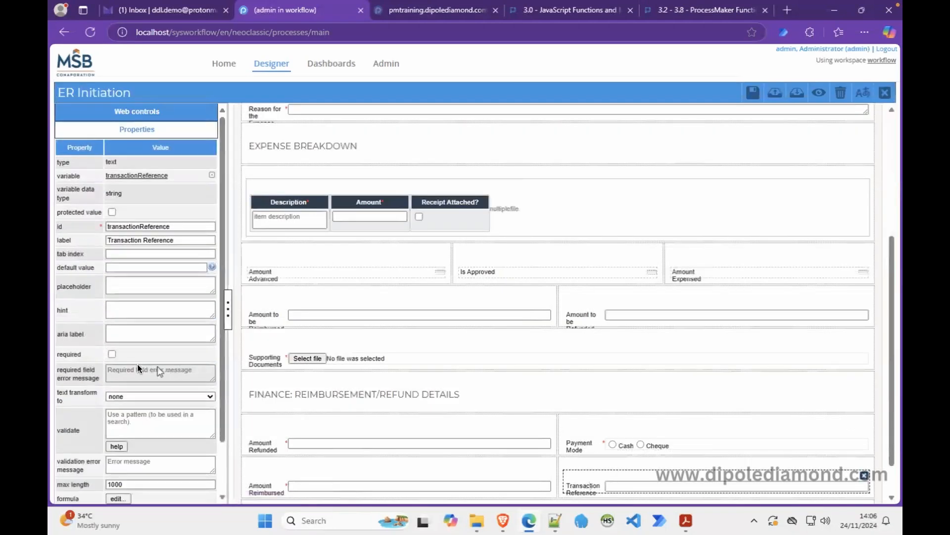
click(112, 354)
scroll(222, 450, down, 1)
scroll(222, 450, down, 1)
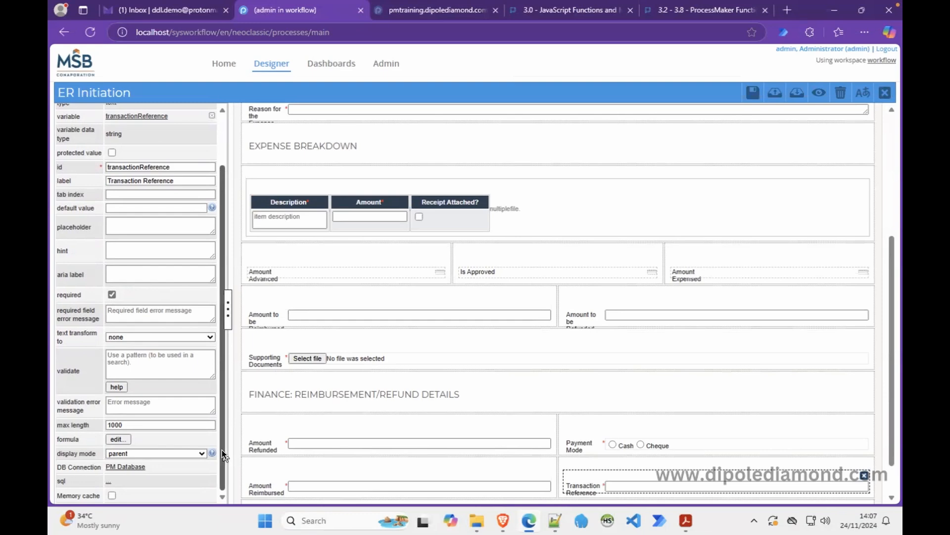
click(176, 448)
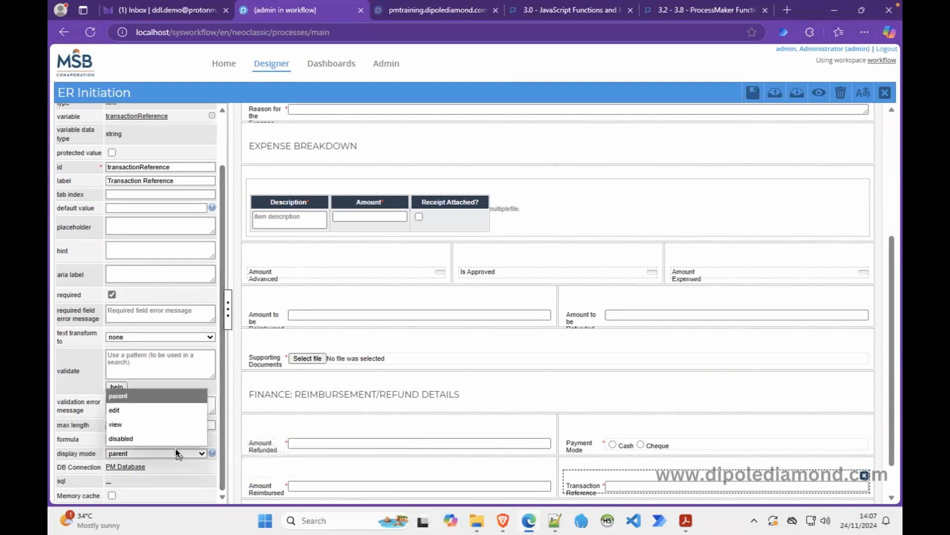
click(159, 439)
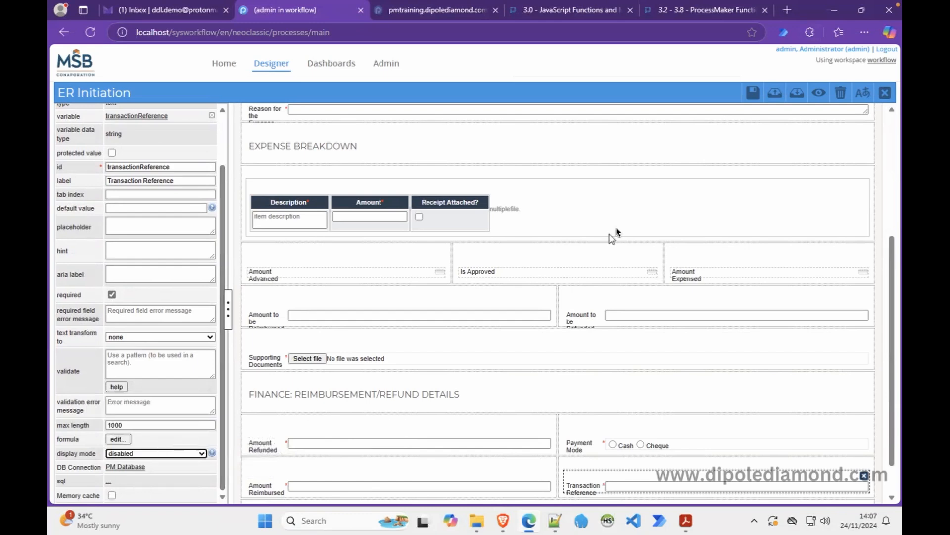
click(818, 98)
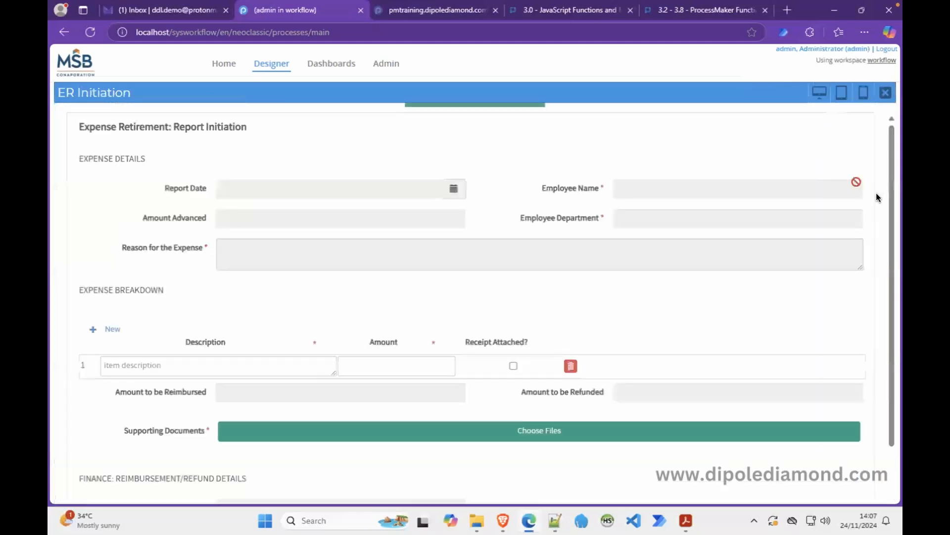
drag(891, 274, 890, 283)
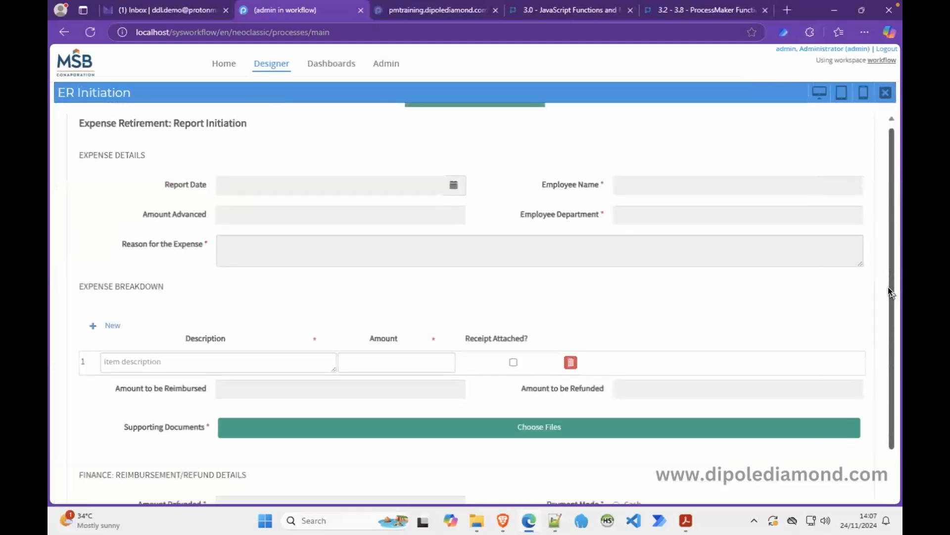
drag(891, 329, 893, 375)
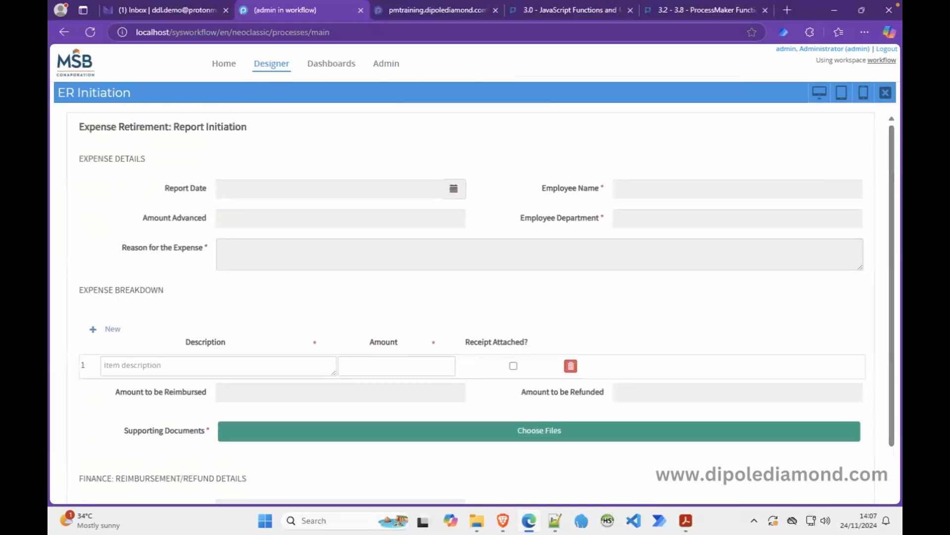
scroll(895, 376, down, 1)
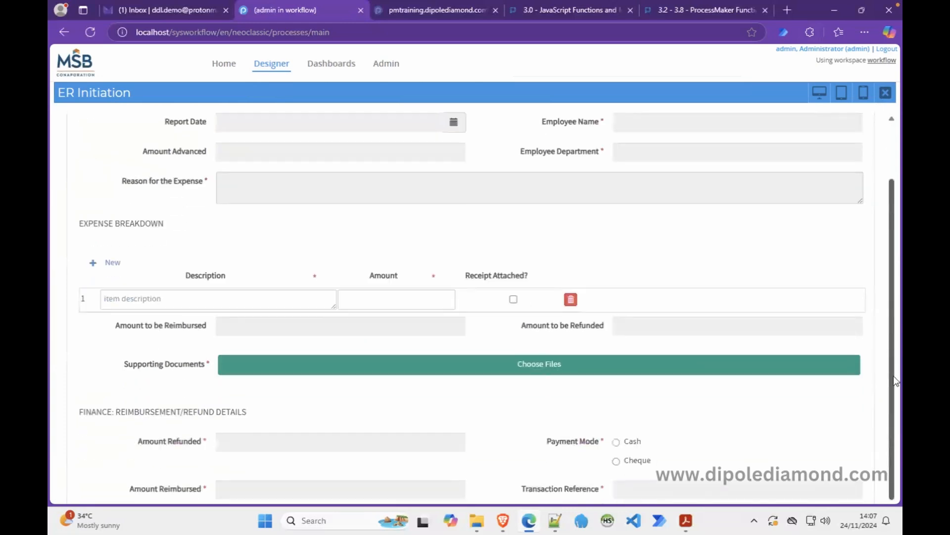
scroll(895, 377, up, 1)
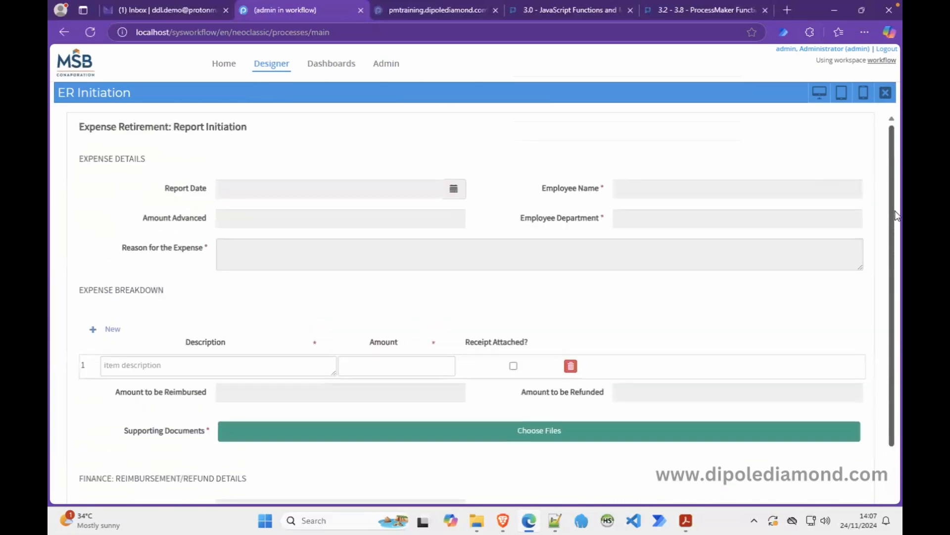
click(886, 93)
scroll(894, 479, down, 1)
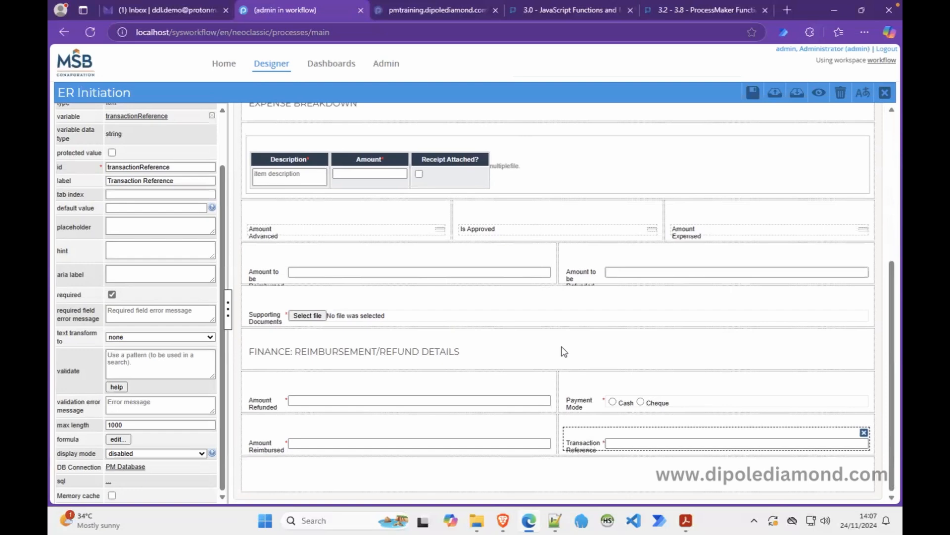
scroll(223, 138, up, 2)
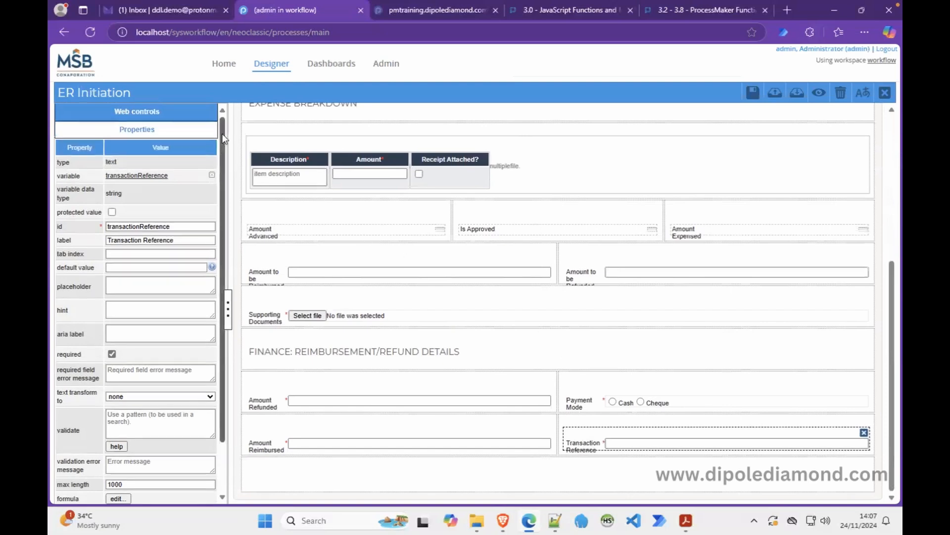
Place the Subform Comments Log below the Finance section, with a submit button beneath it.
click(192, 113)
drag(166, 393, 374, 473)
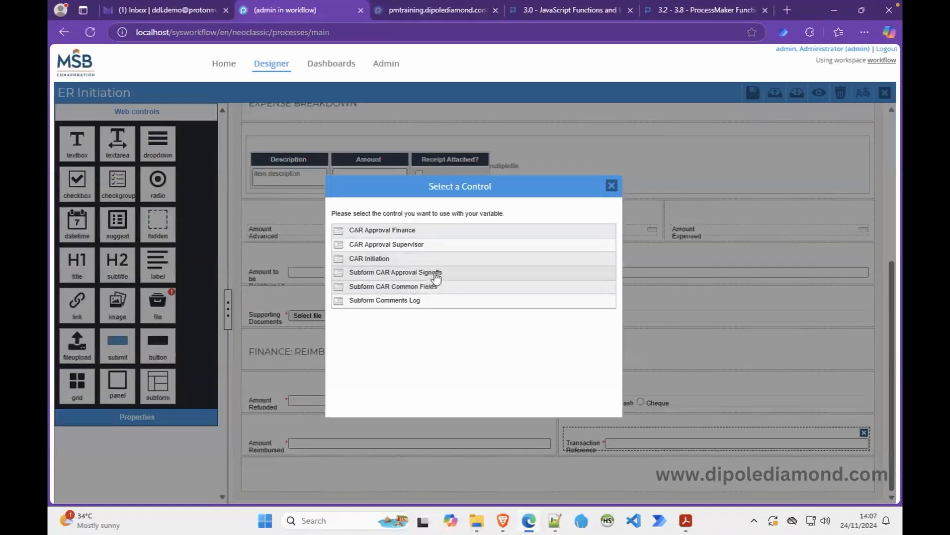
click(403, 300)
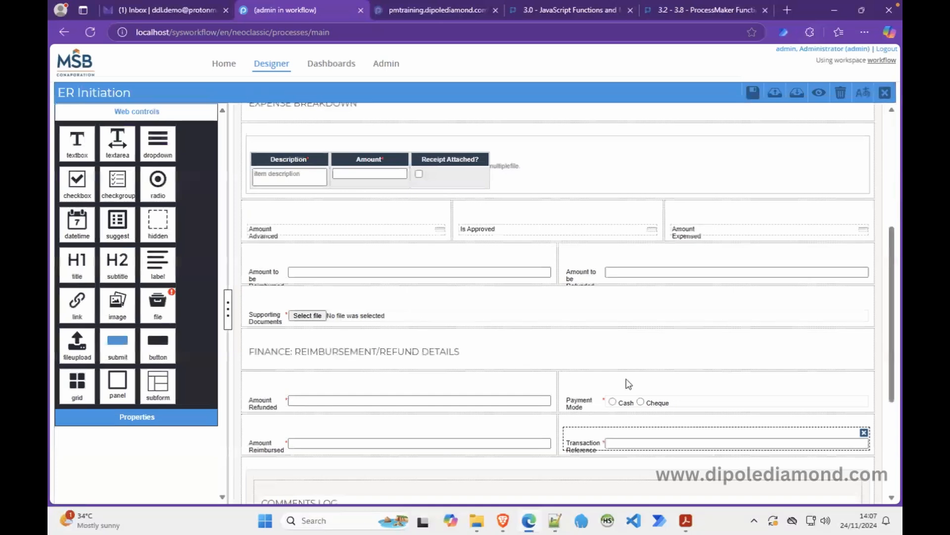
drag(898, 386, 897, 490)
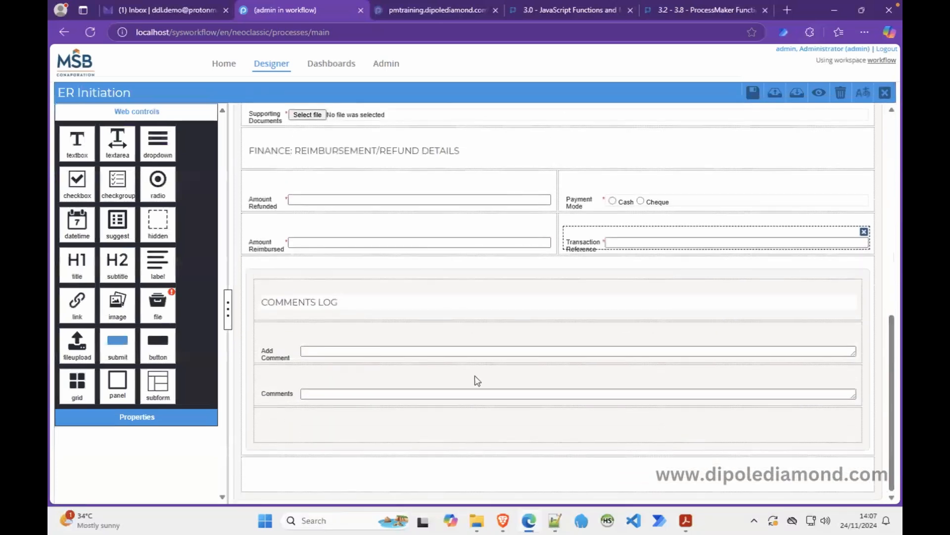
drag(114, 346, 331, 467)
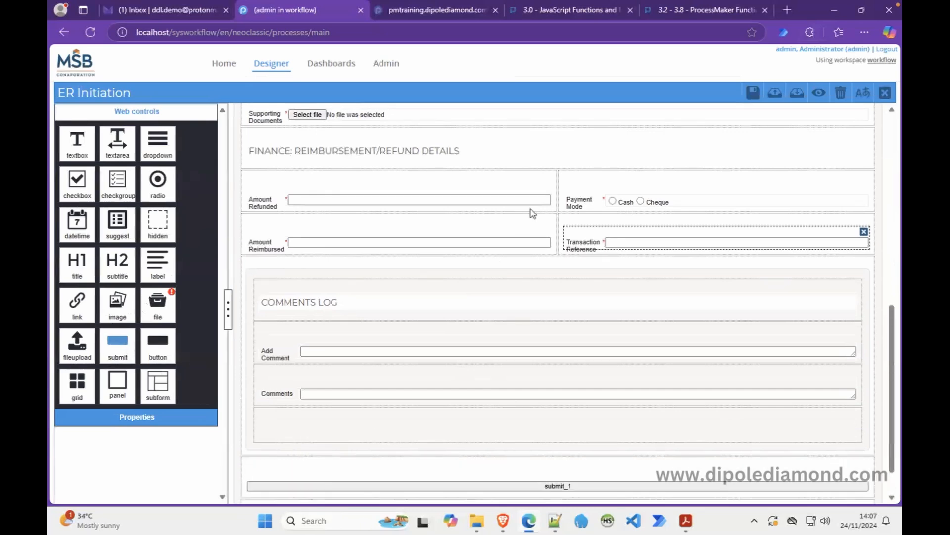
click(476, 488)
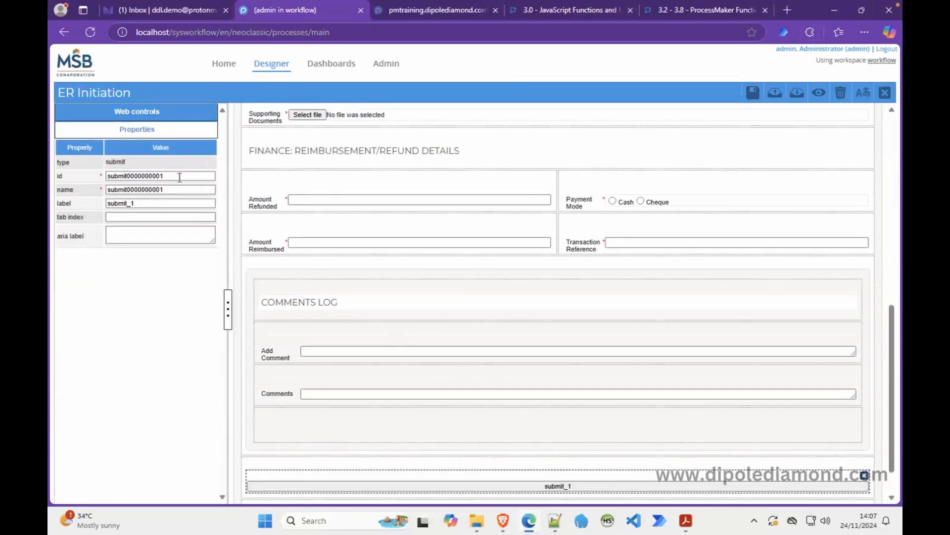
Set the submit button's id and name to submit_btn.
drag(170, 176, 130, 177)
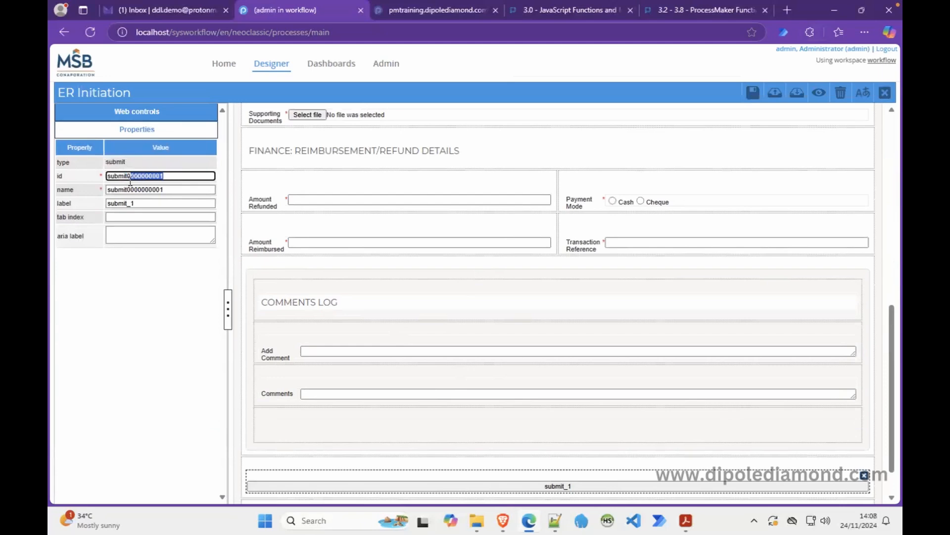
key(BackSpace)
key(ctrl+a)
key(ctrl+c)
key(Tab)
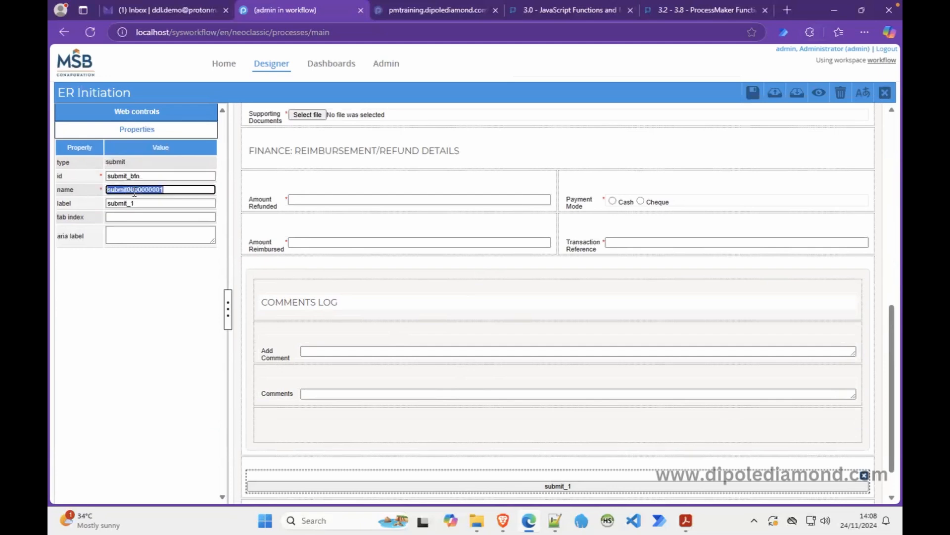
key(ctrl+v)
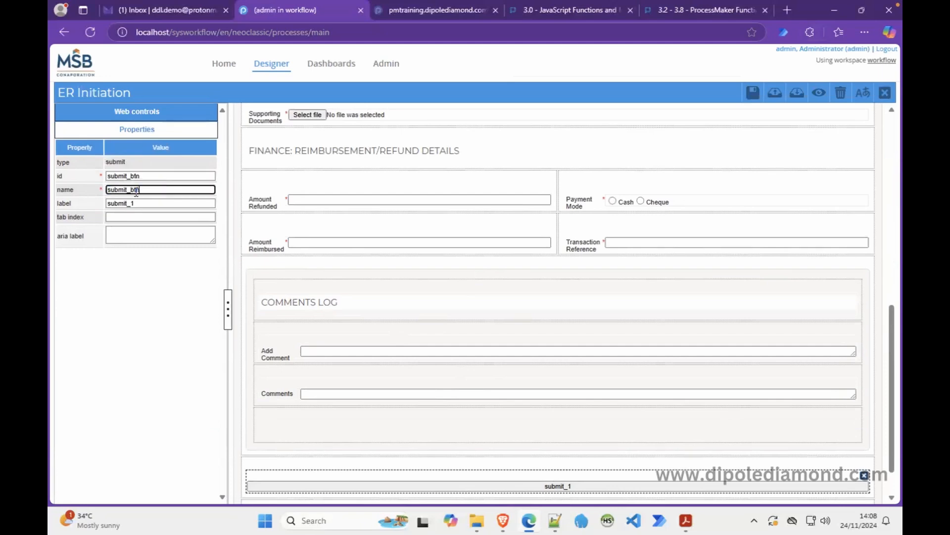
Replace the button caption submit_1 with SUBMIT REQUEST.
click(164, 203)
key(ctrl+a)
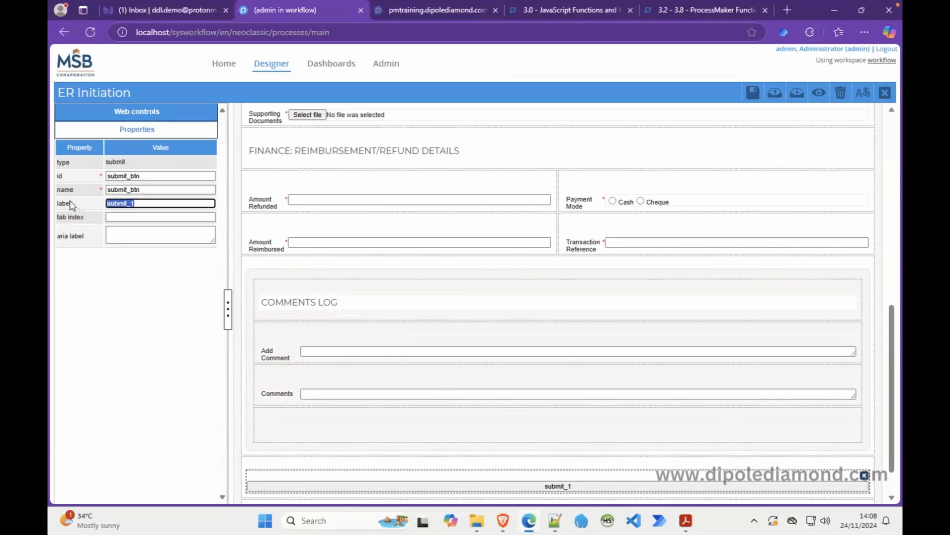
key(BackSpace)
text(submi)
key(BackSpace)
key(BackSpace)
key(BackSpace)
key(BackSpace)
key(BackSpace)
text(SUBMIT REQWU)
key(BackSpace)
key(BackSpace)
text(UEST)
click(895, 482)
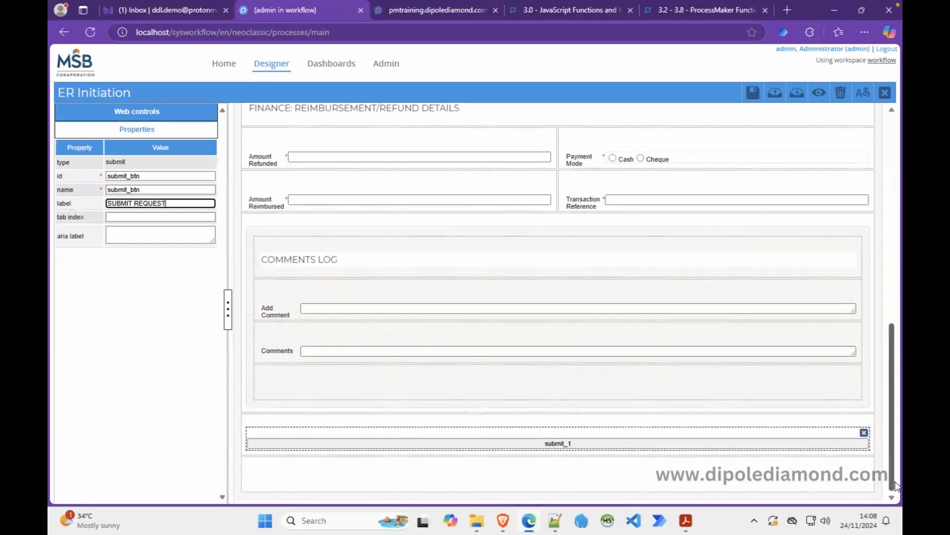
click(759, 440)
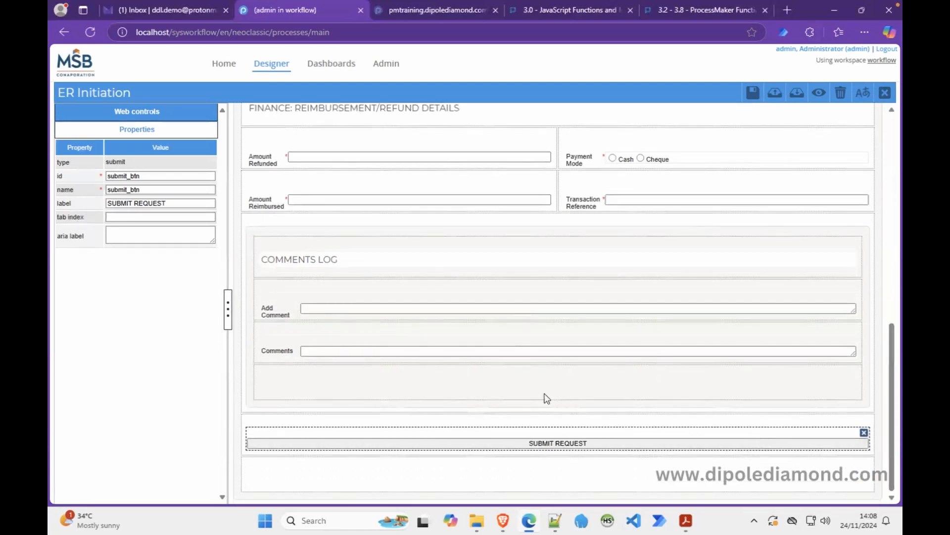
Reword the caption to SUBMIT REPORT and save the form.
click(184, 205)
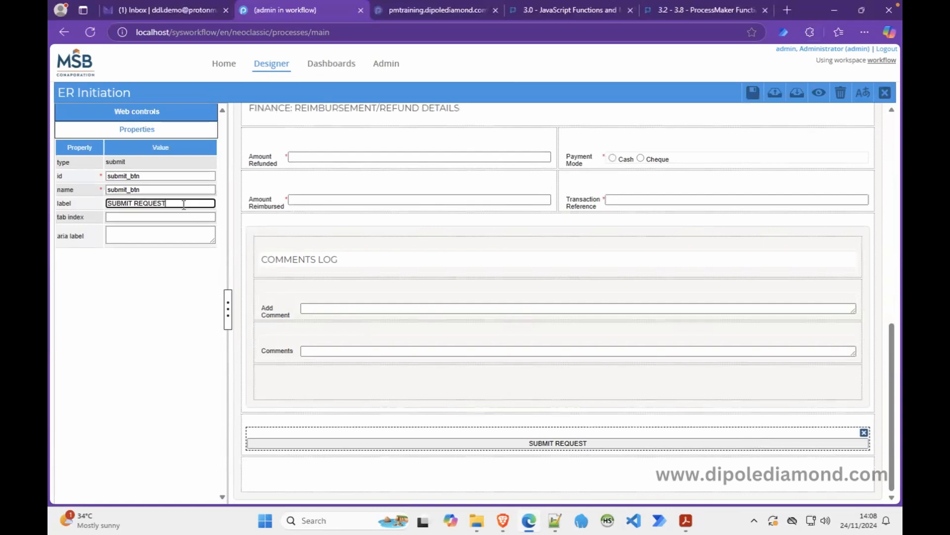
key(BackSpace)
key(BackSpace)
key(BackSpace)
text(PORT)
click(752, 95)
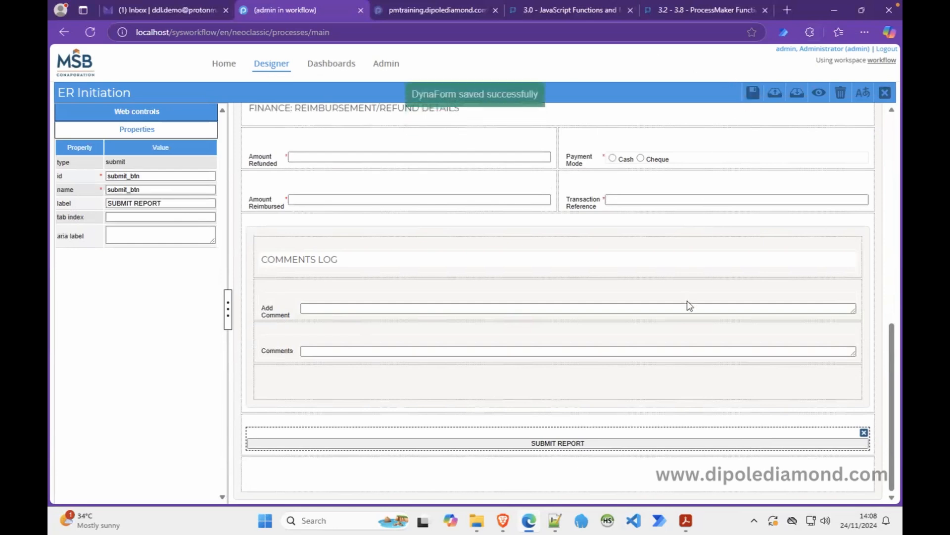
View the MSB - Expense Retirement PDF, then return to the ProcessMaker ER Initiation designer.
mouse_move(686, 520)
click(688, 463)
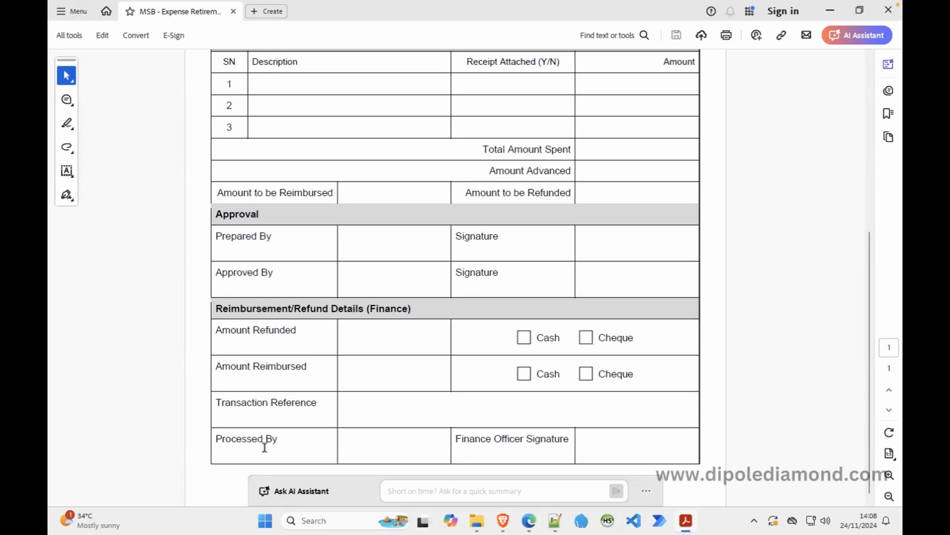
click(529, 519)
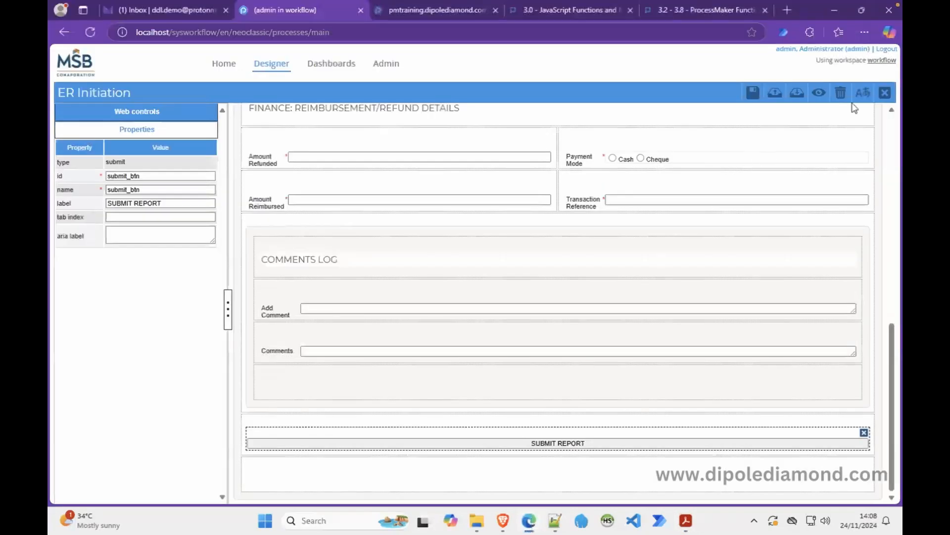
Export Subform CAR Approval Signoffs as a JSON file.
click(885, 94)
click(740, 151)
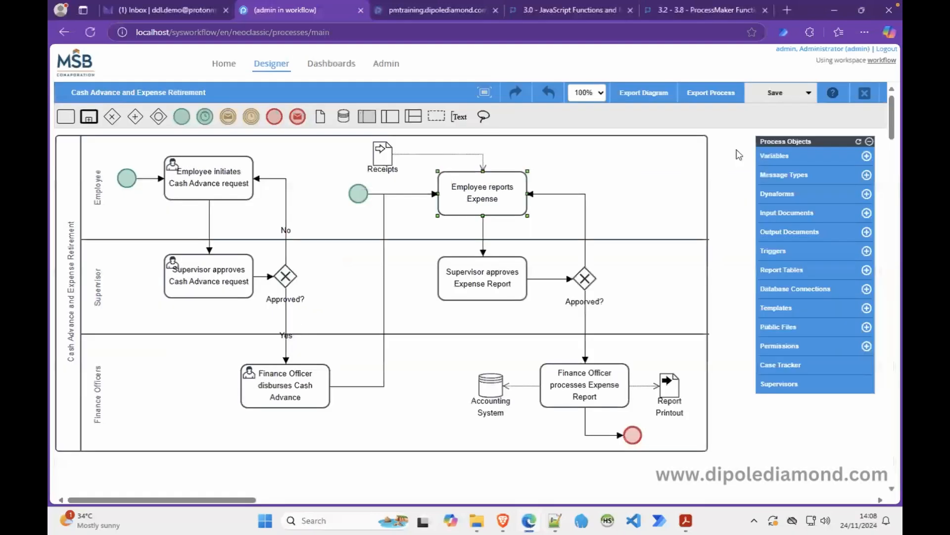
click(772, 193)
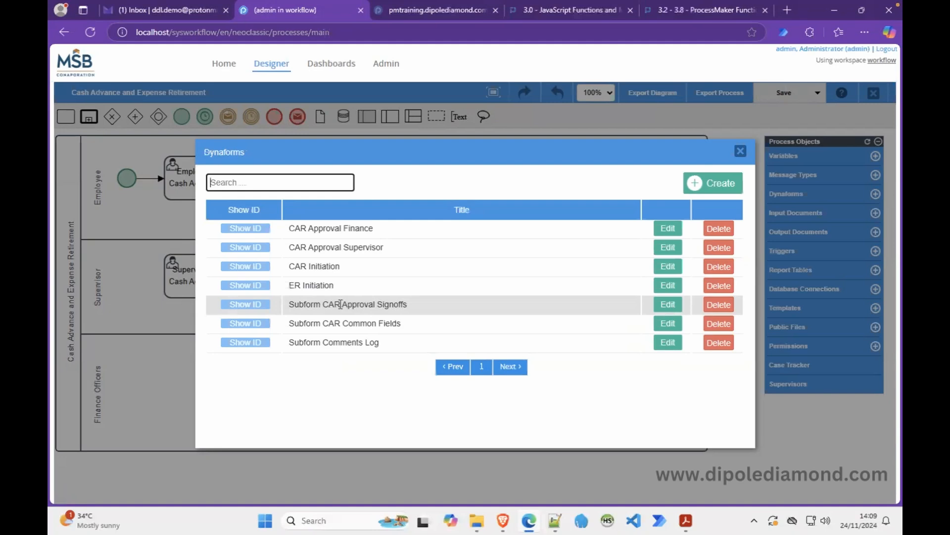
click(668, 304)
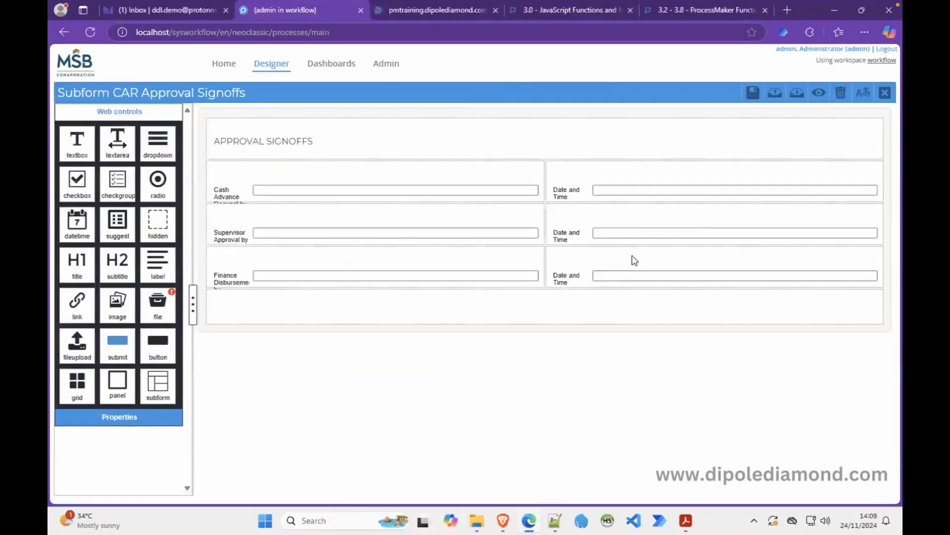
click(775, 93)
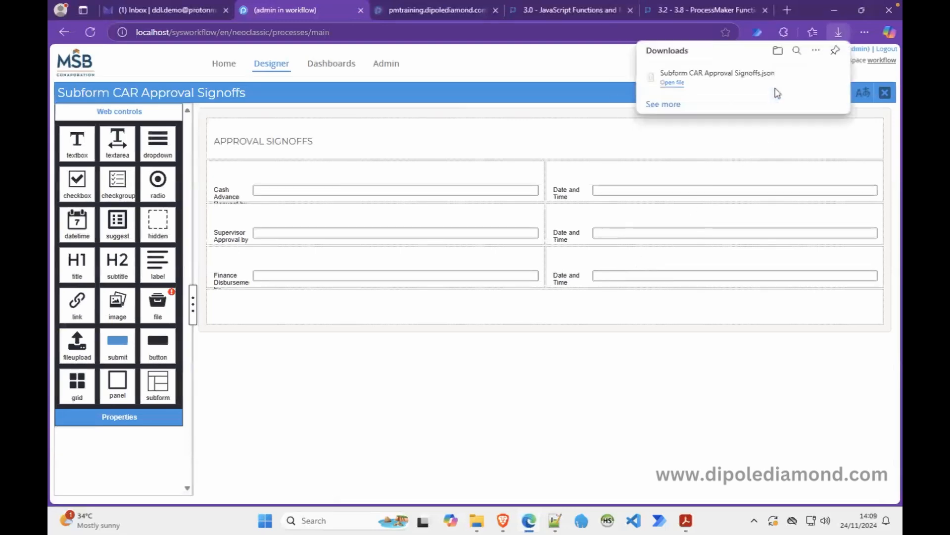
click(621, 391)
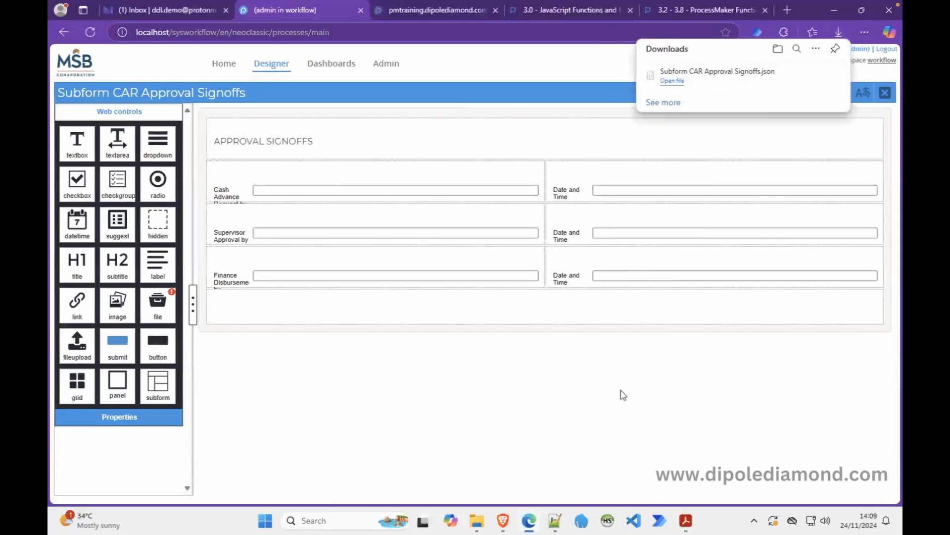
click(885, 92)
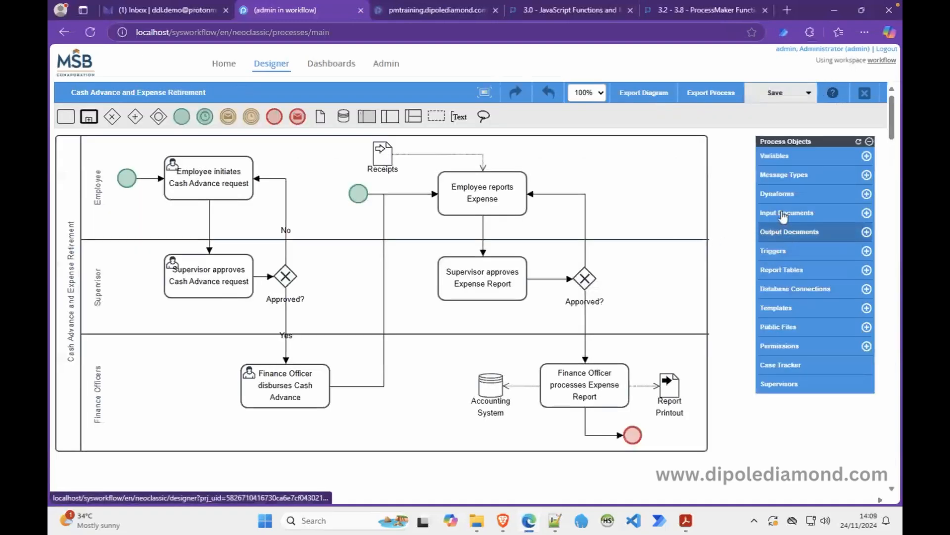
Append 'for the CAR leg of the process' to the subform description, copy it, and save.
click(781, 194)
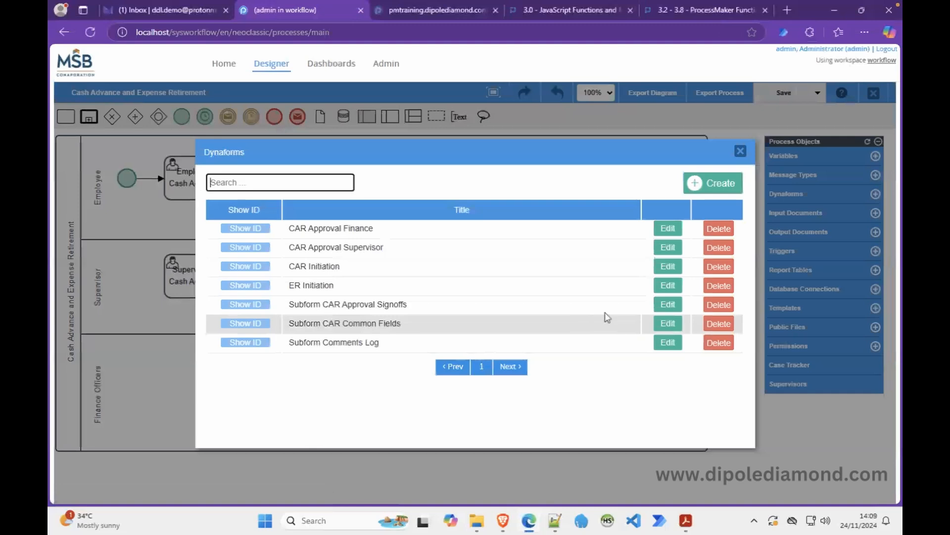
click(664, 305)
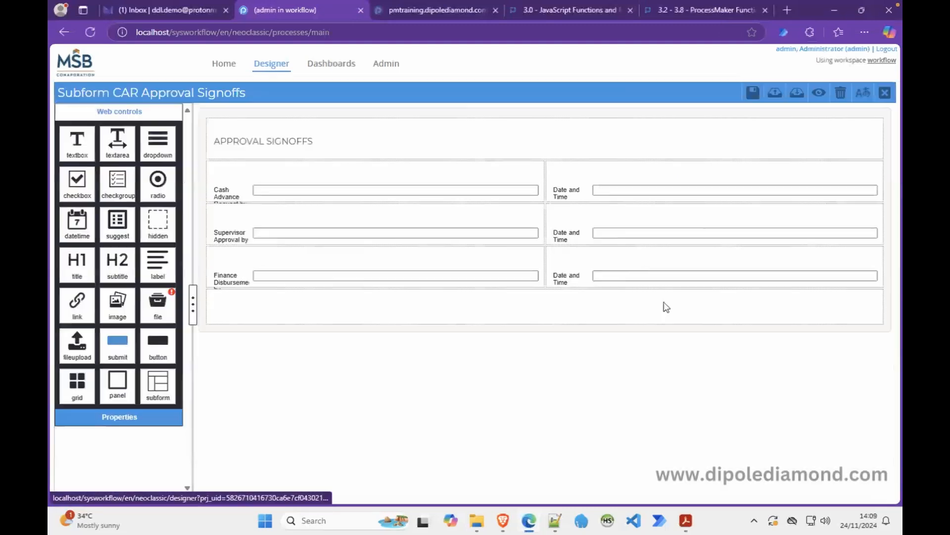
click(205, 250)
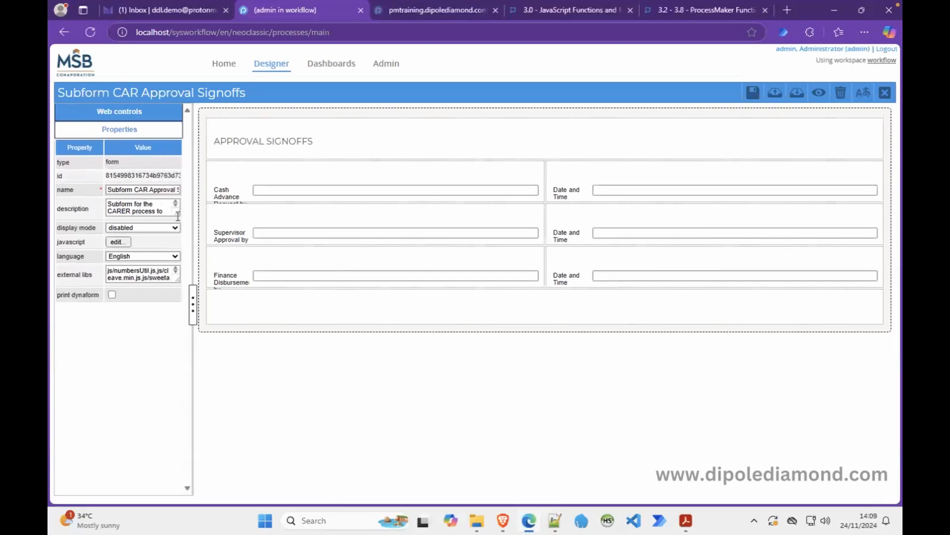
drag(176, 213, 176, 250)
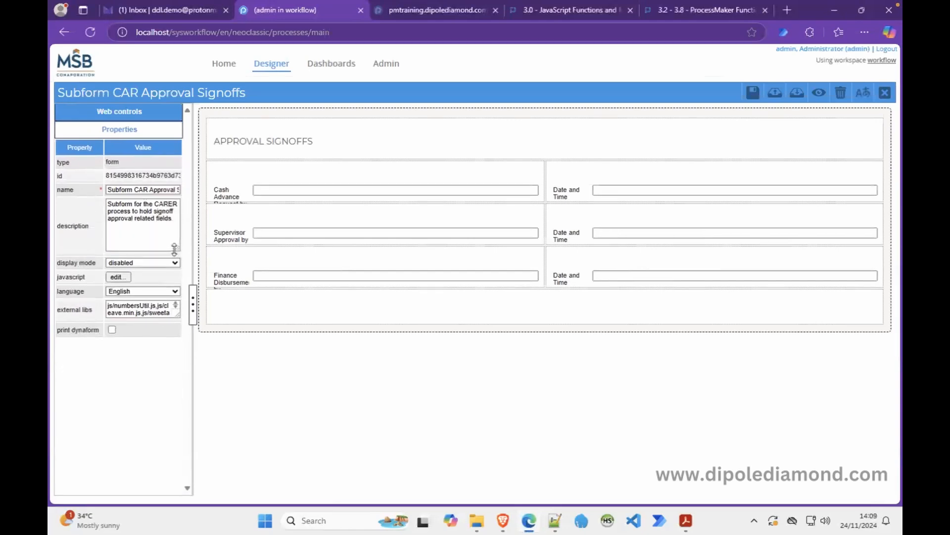
click(169, 218)
text(for the CAR leg of the process.)
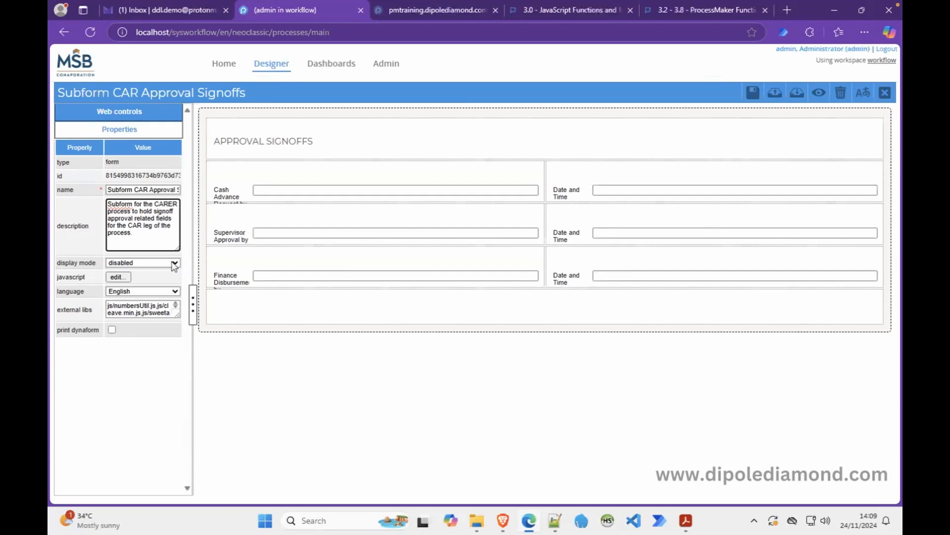
key(ctrl+a)
key(ctrl+c)
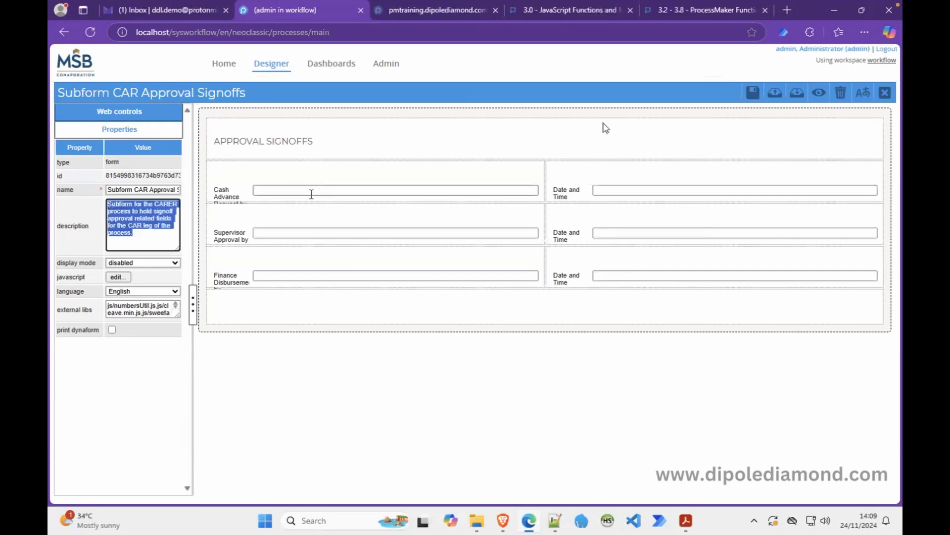
click(753, 94)
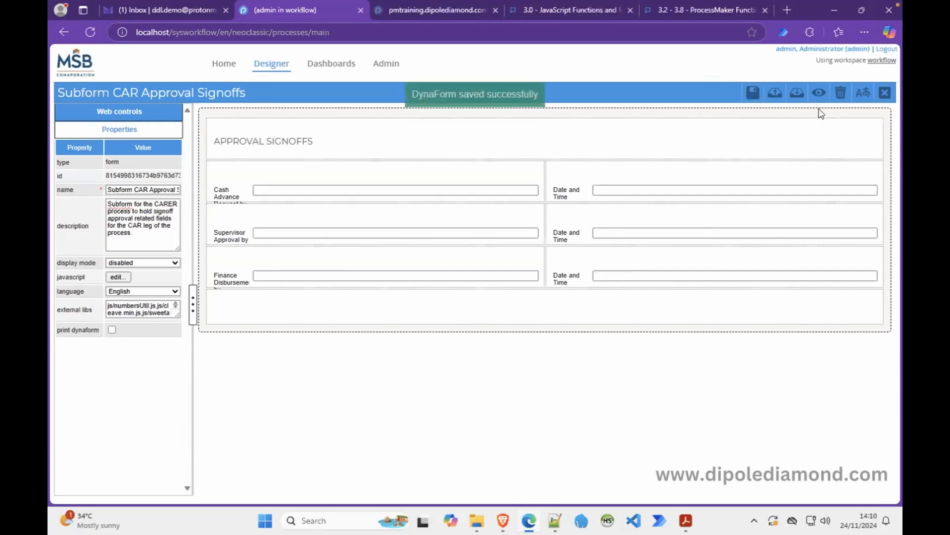
click(885, 94)
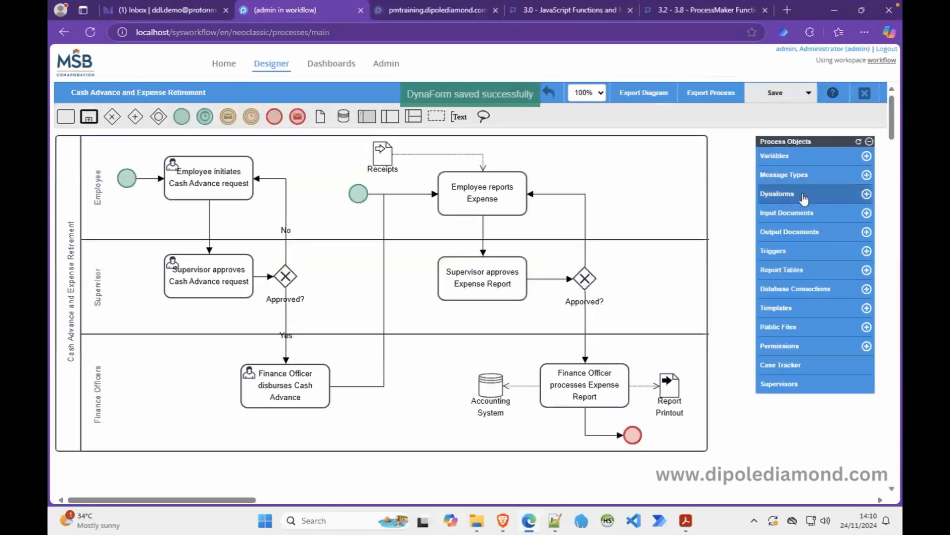
Create dynaform 'Subform ER Approval Signoffs' with the copied description changed from CAR to ER.
click(867, 194)
click(461, 205)
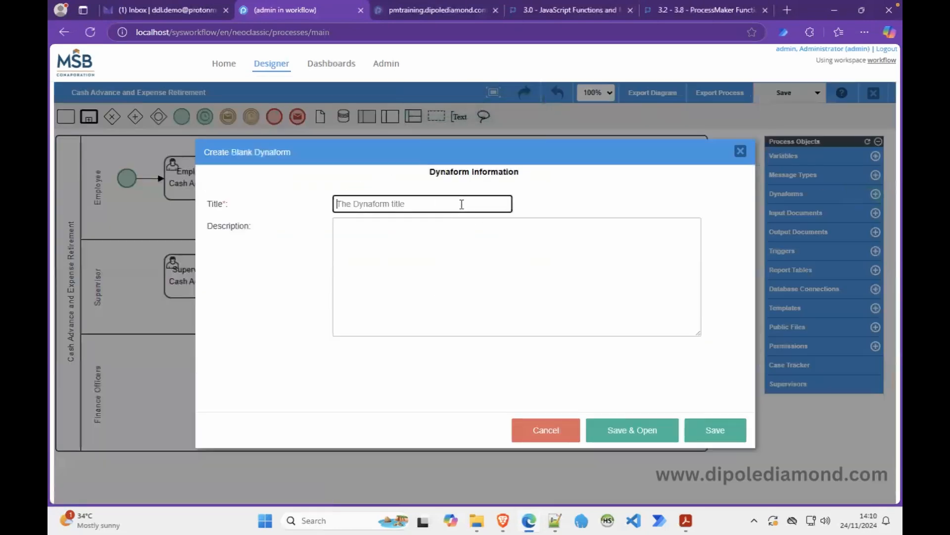
text(Subform ER Approval Sign)
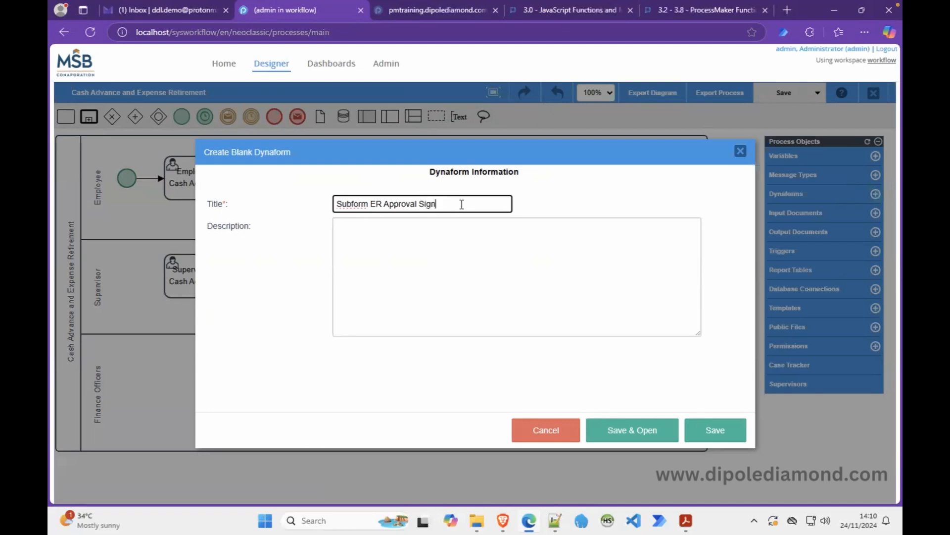
text(offs)
click(453, 225)
key(ctrl+v)
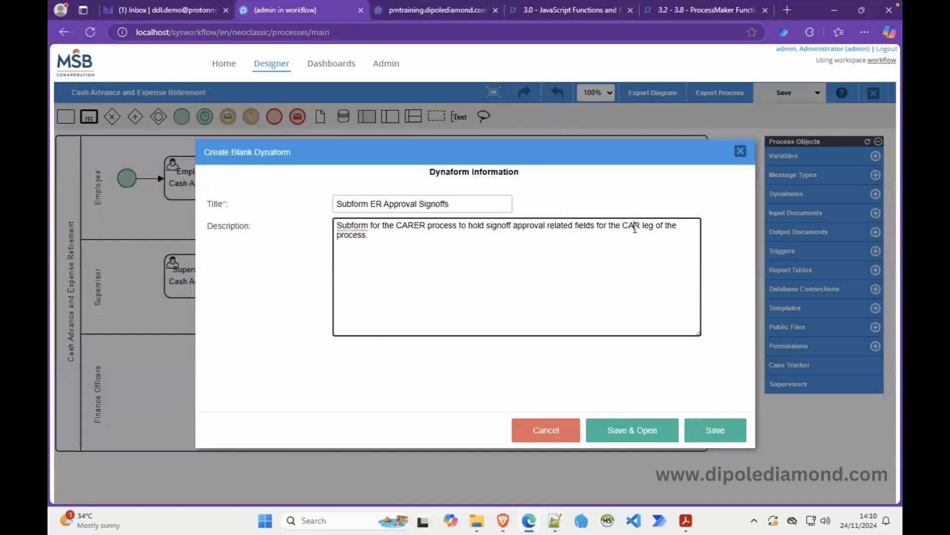
key(BackSpace)
key(BackSpace)
text(E)
click(610, 431)
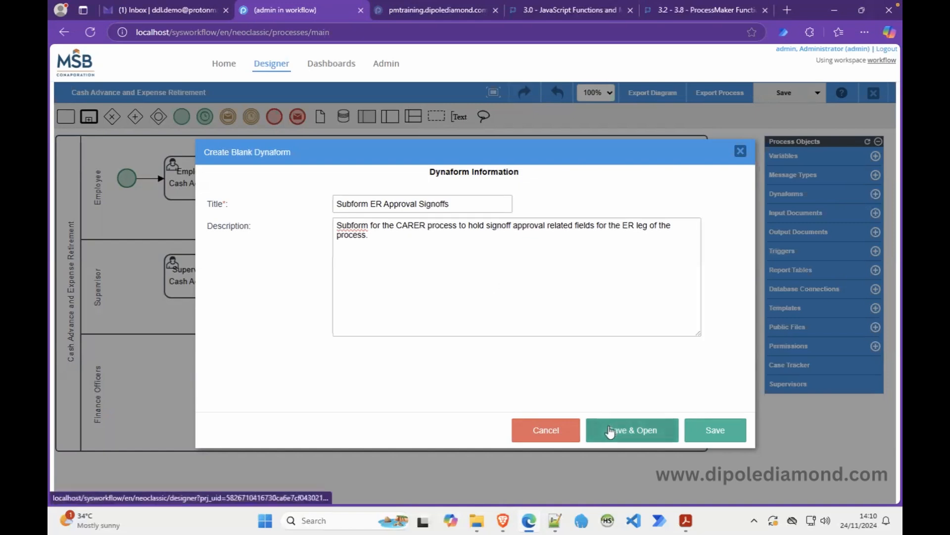
Import the Subform CAR Approval Signoffs JSON from Downloads into the new subform.
click(797, 93)
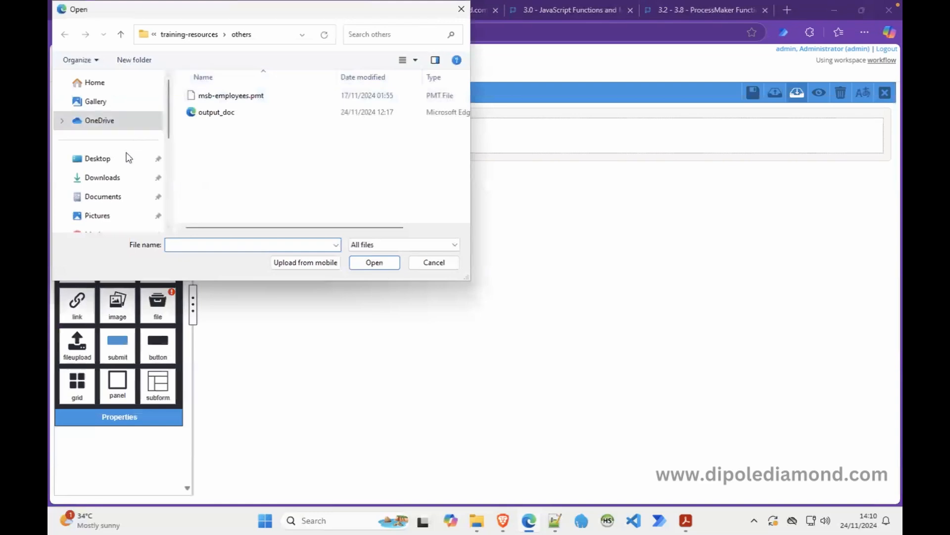
click(105, 183)
click(212, 112)
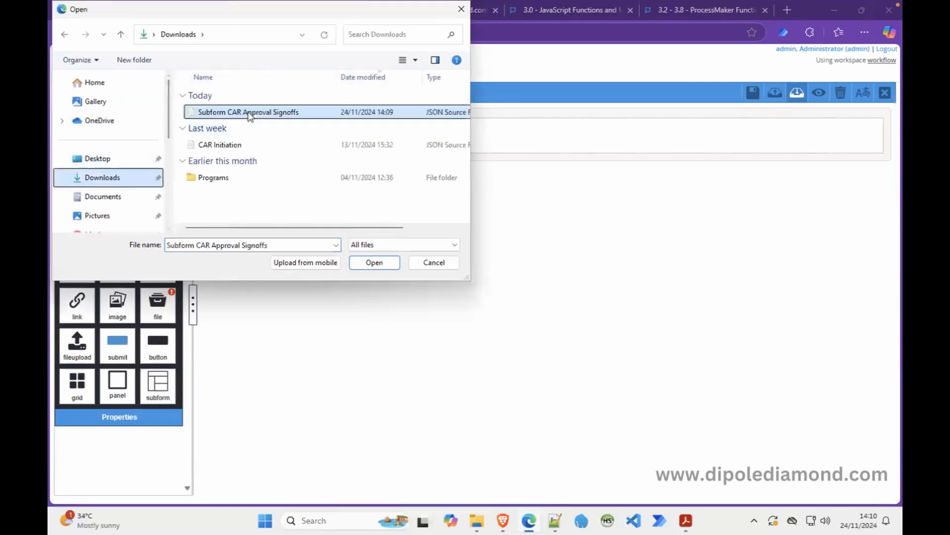
click(378, 263)
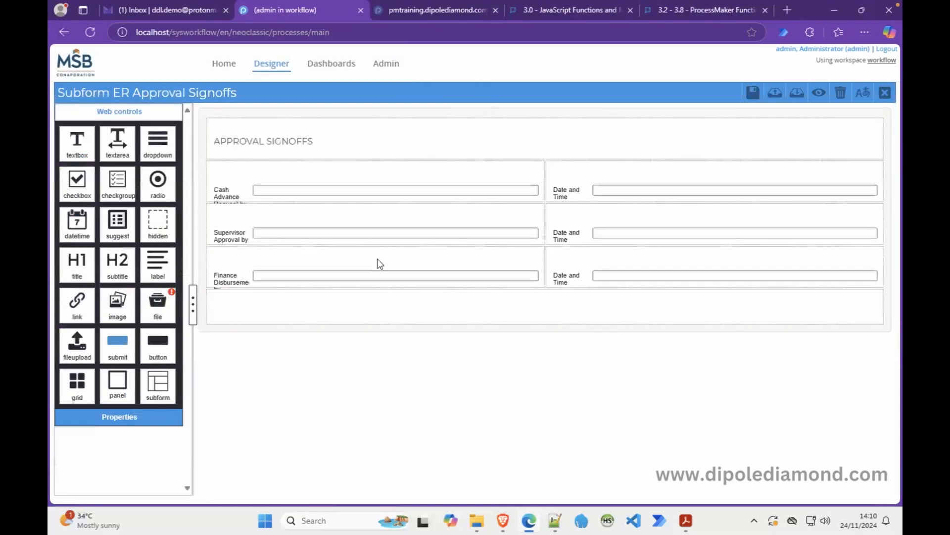
click(484, 190)
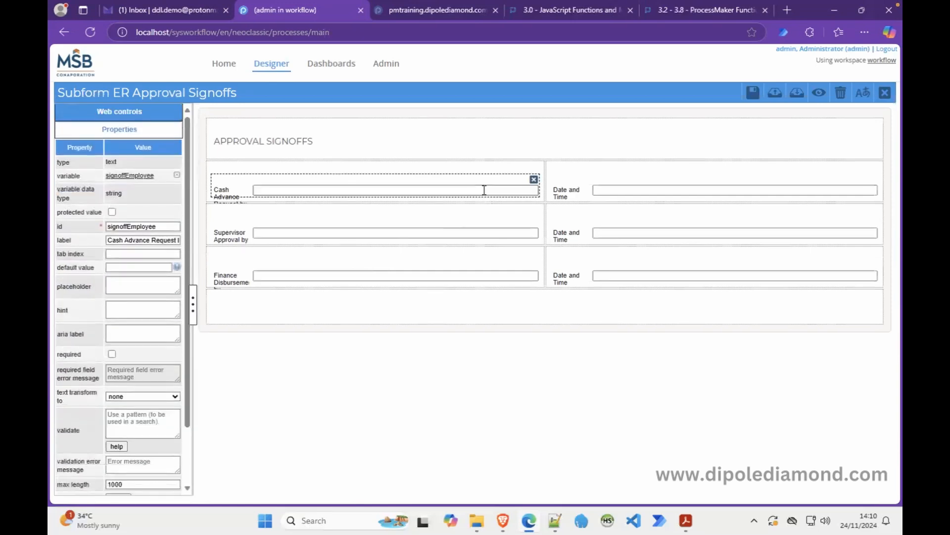
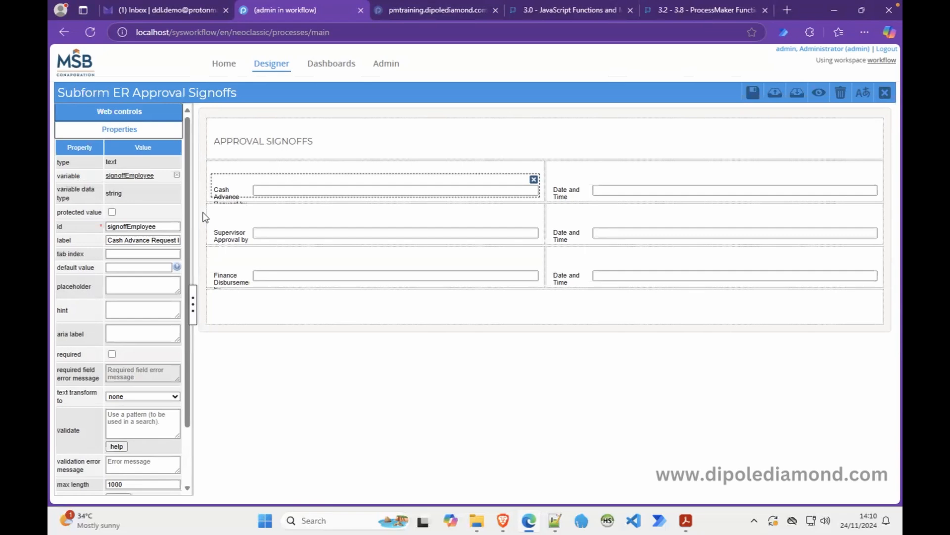
Rebind the employee sign-off field to a new variable named signoffEmployeeER.
double_click(143, 227)
key(ctrl+c)
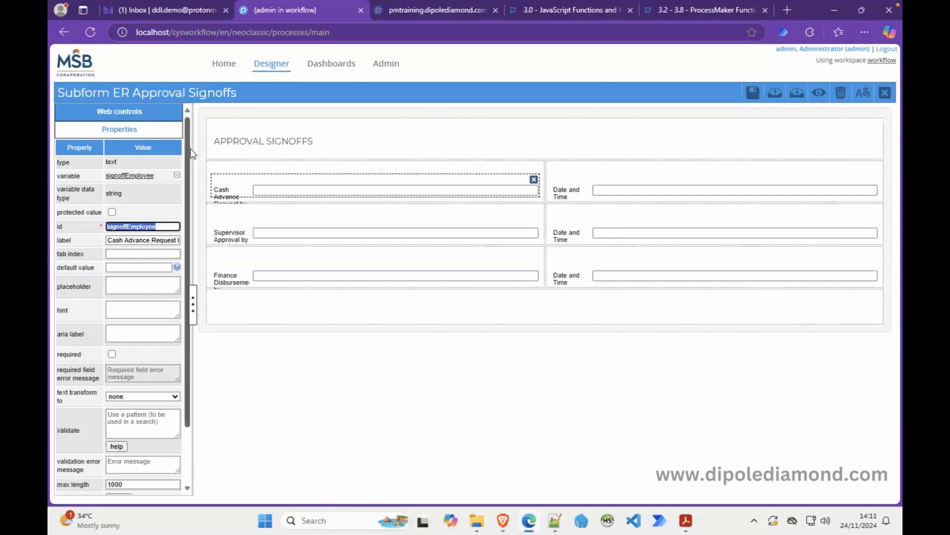
click(177, 175)
click(584, 339)
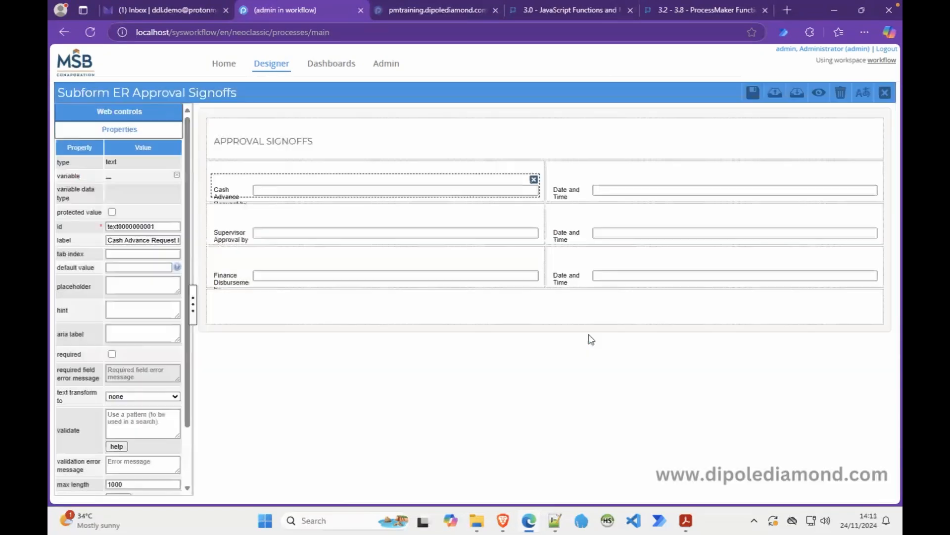
click(111, 179)
double_click(426, 173)
key(ctrl+v)
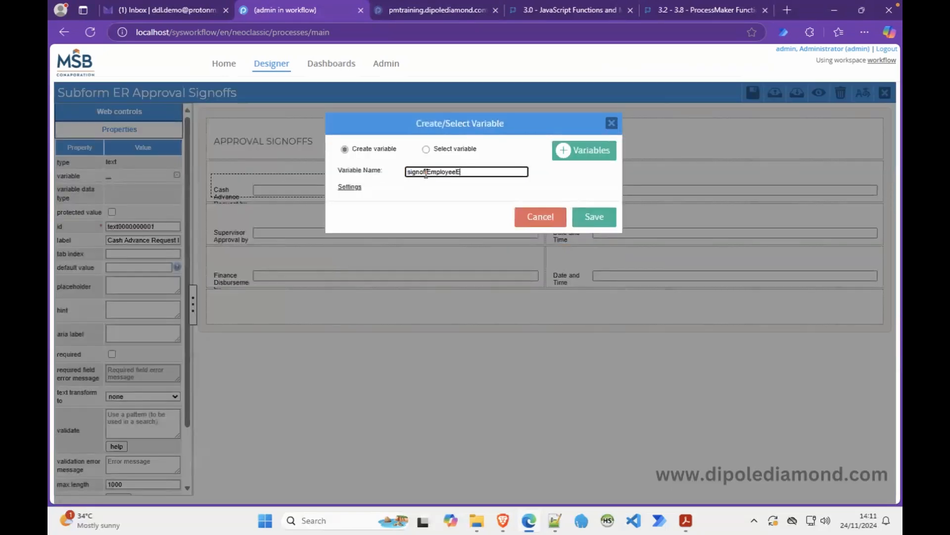
click(596, 218)
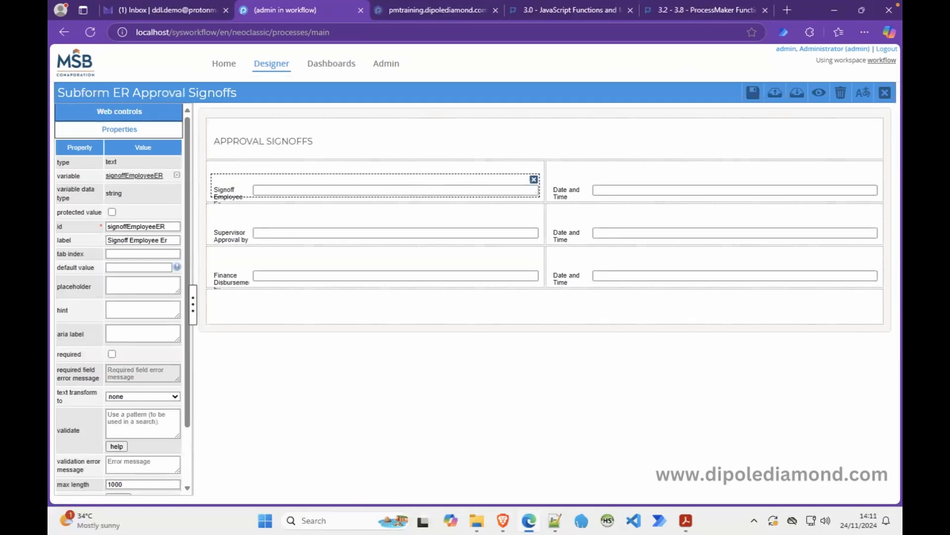
Rebind the employee Date and Time field to a new variable named datetimeEmployeeER.
click(595, 195)
double_click(142, 157)
key(ctrl+c)
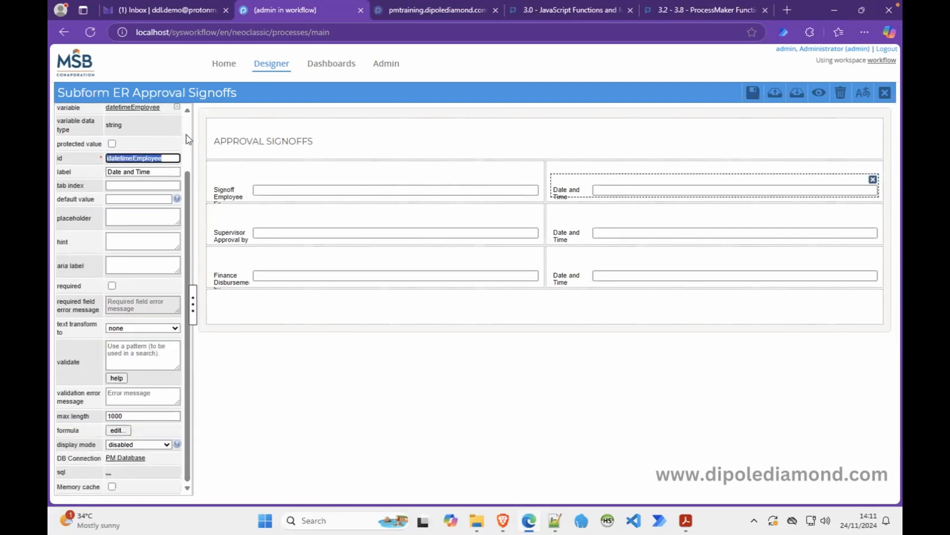
scroll(187, 138, up, 3)
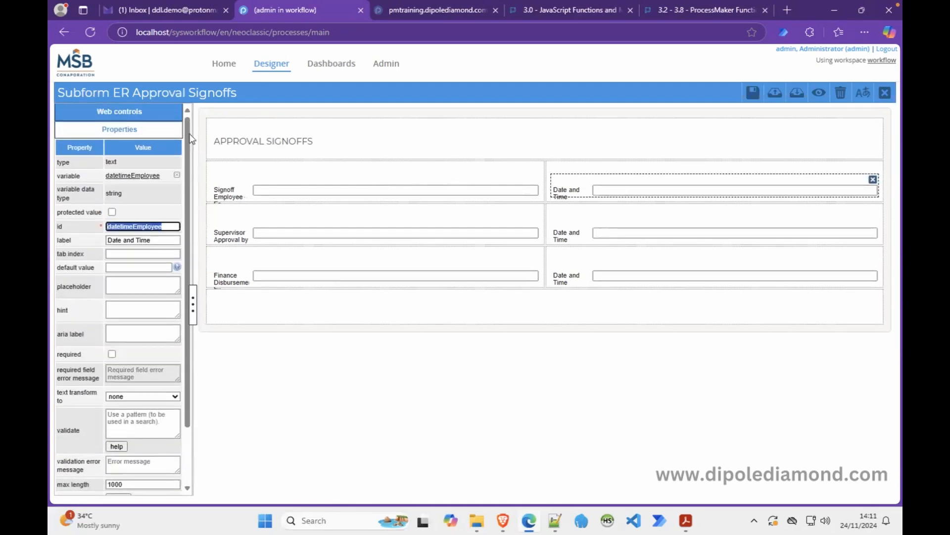
click(177, 174)
click(589, 332)
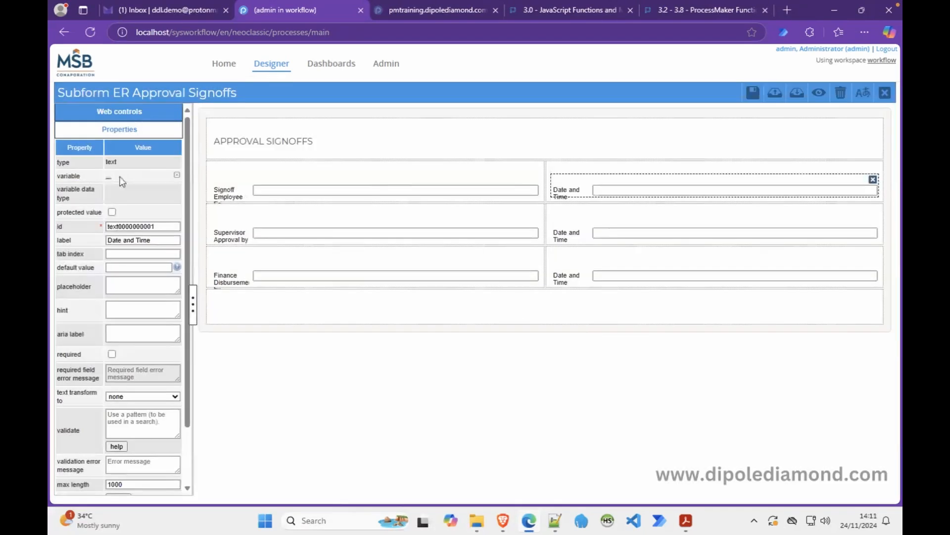
click(109, 176)
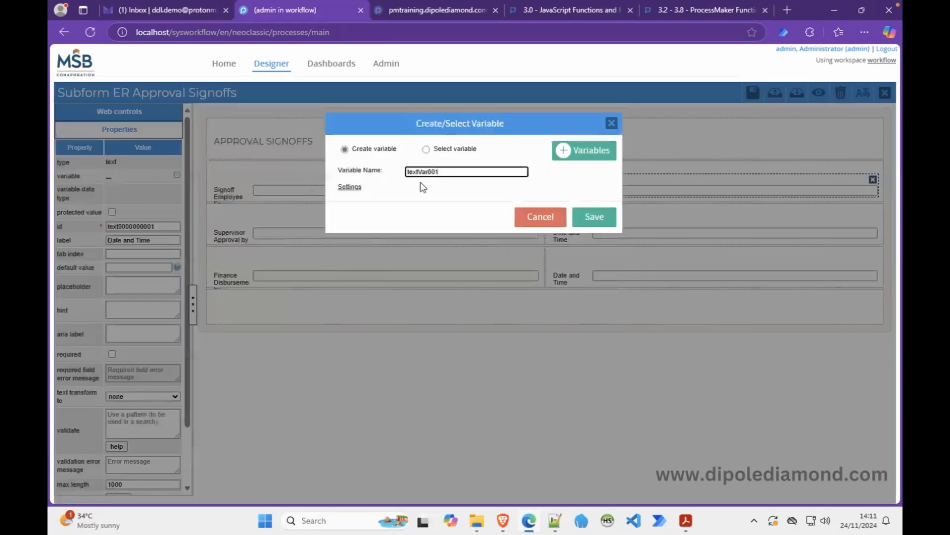
double_click(430, 172)
key(ctrl+v)
text(ER)
click(595, 216)
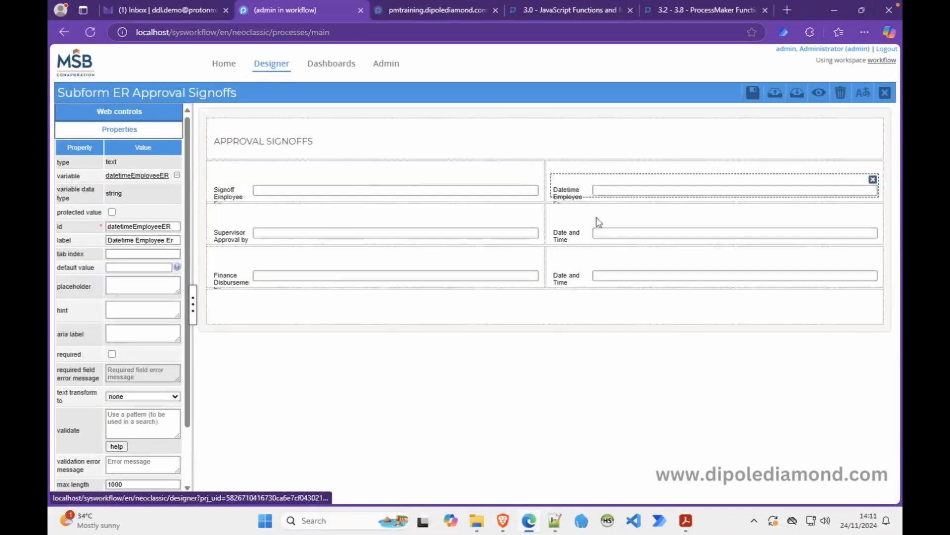
click(317, 233)
Replace the supervisor sign-off field's variable with a new signoffSupervisorER variable.
double_click(131, 158)
key(ctrl+c)
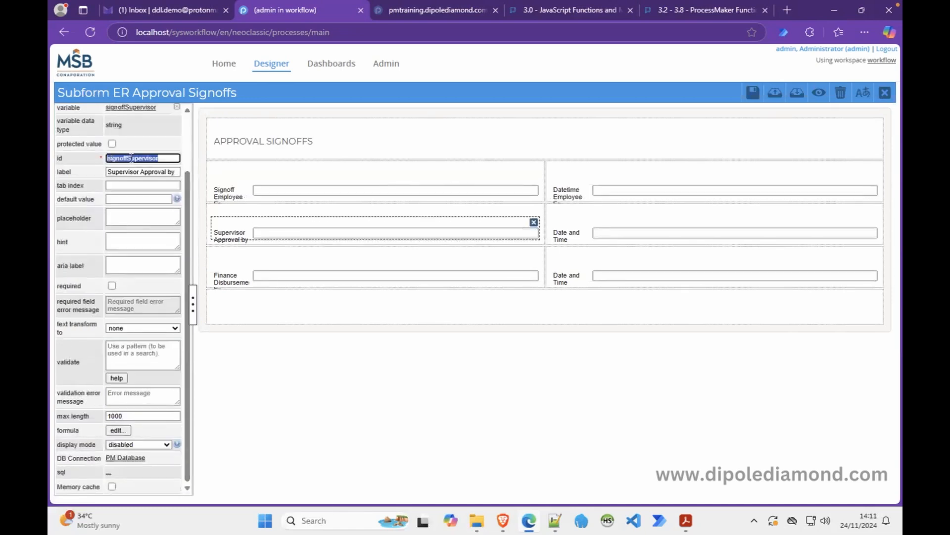
scroll(192, 146, up, 2)
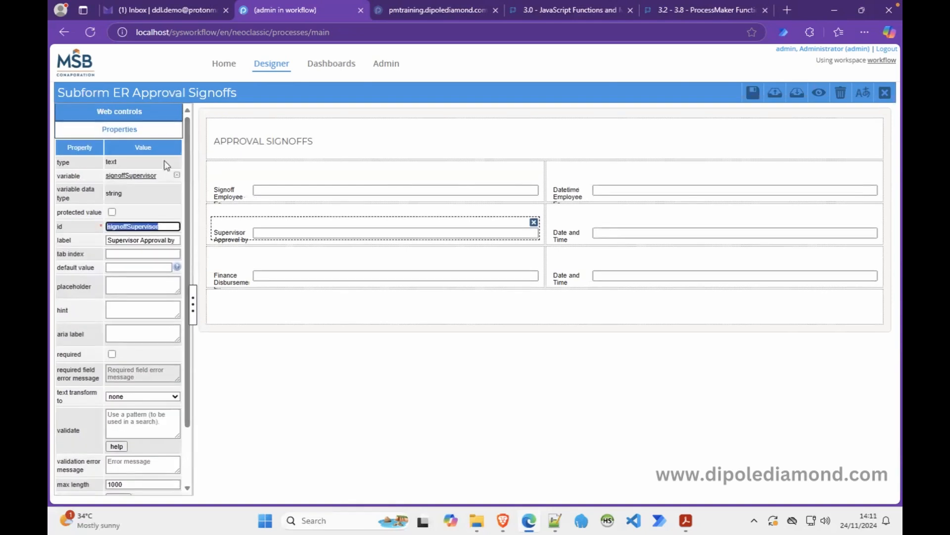
click(177, 174)
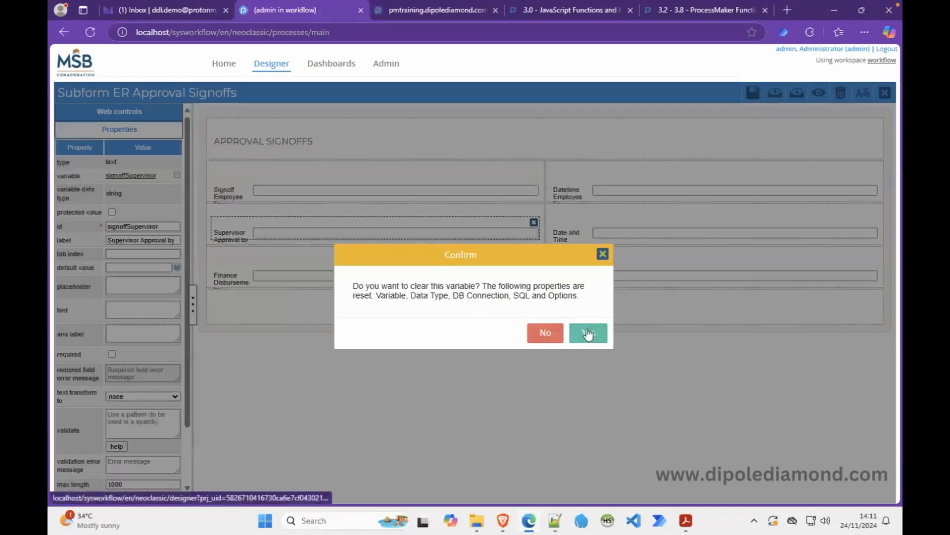
click(585, 335)
click(109, 178)
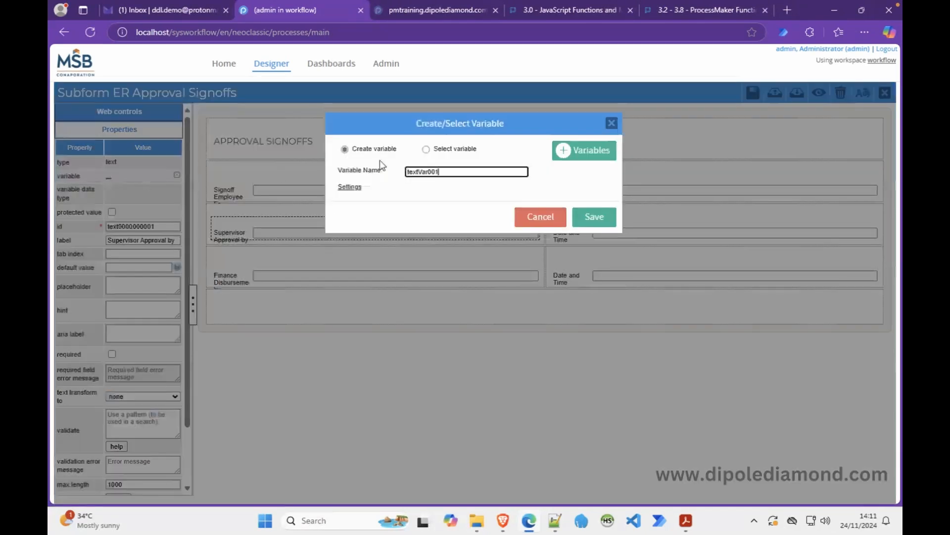
double_click(438, 173)
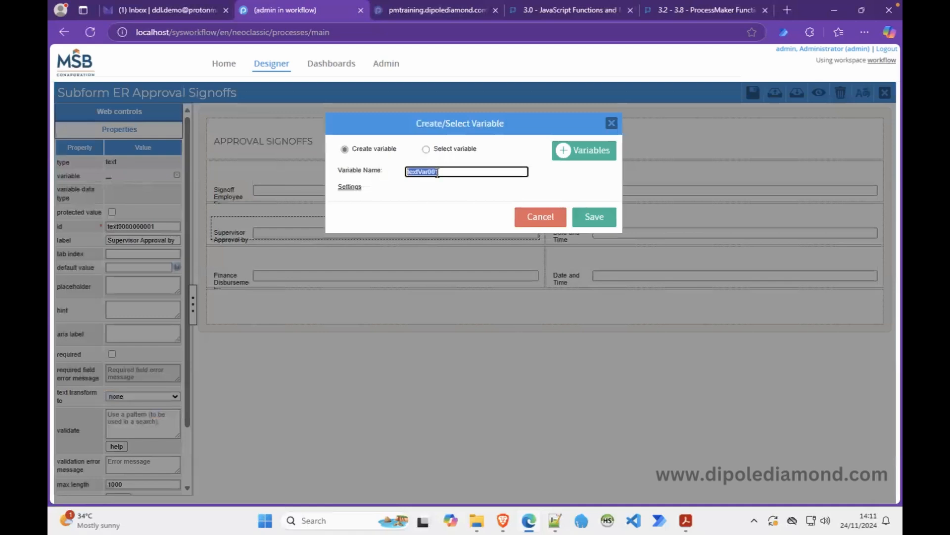
key(ctrl+v)
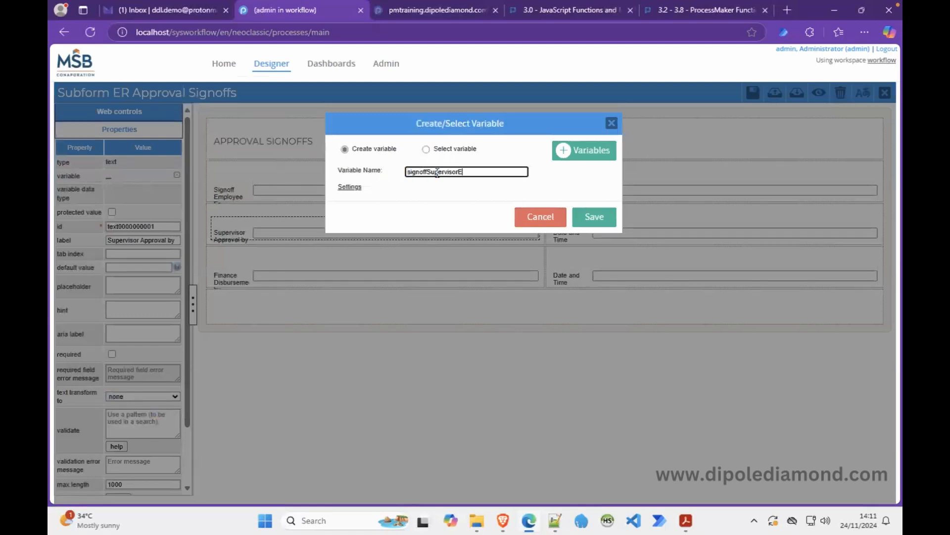
click(588, 215)
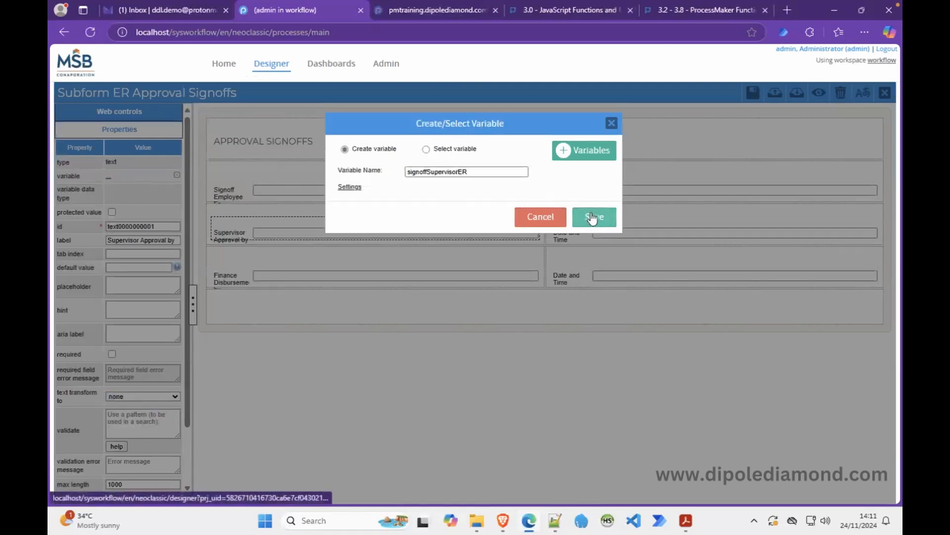
Rebind the supervisor Date and Time field to a new variable datetimeSupervisorER.
click(591, 241)
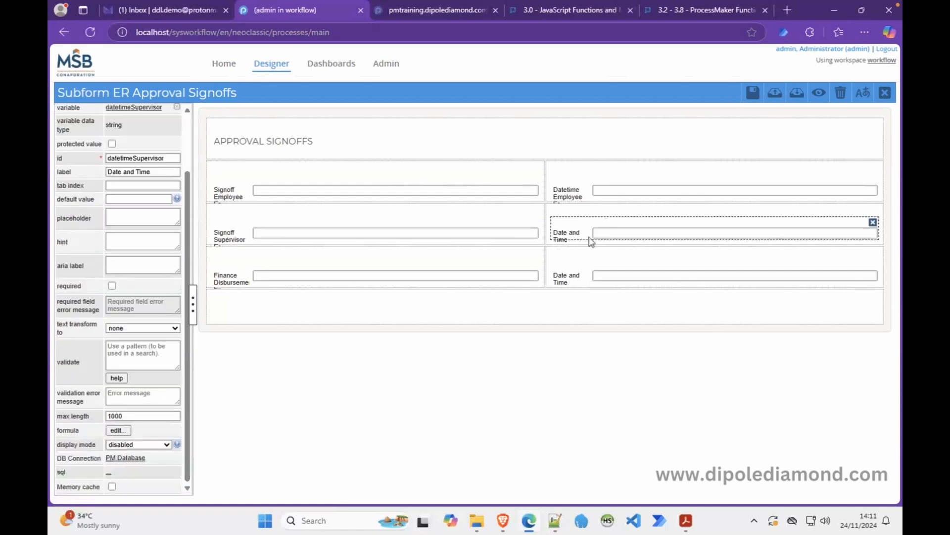
double_click(143, 159)
key(ctrl+c)
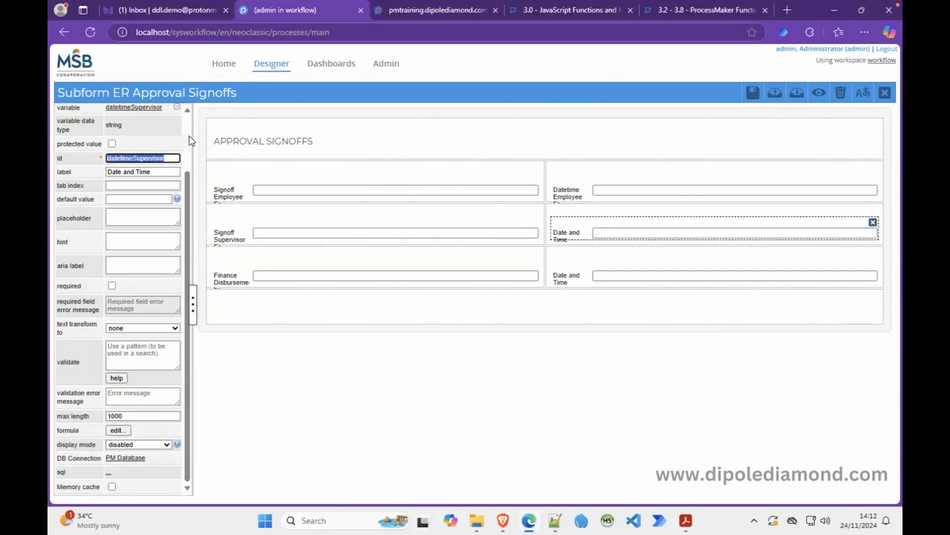
scroll(182, 139, up, 3)
click(177, 176)
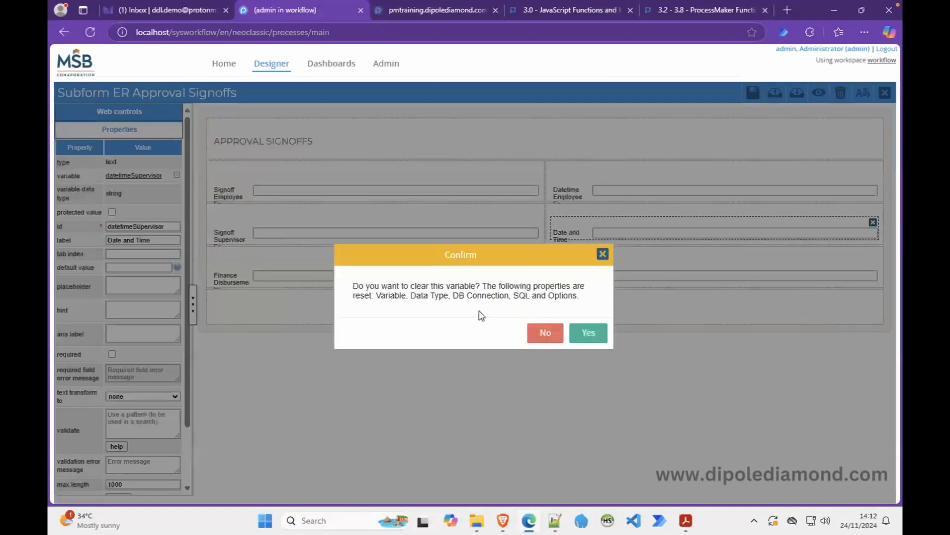
click(586, 335)
click(107, 176)
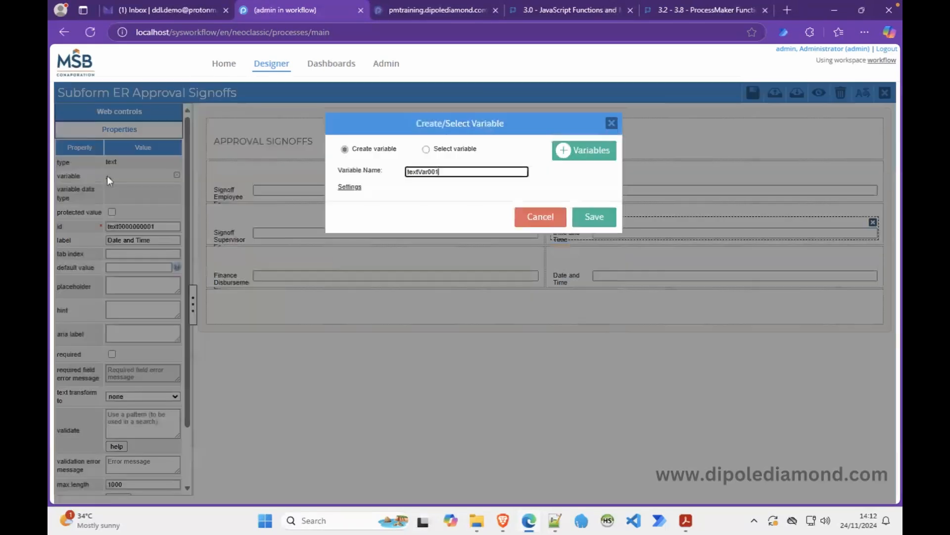
double_click(424, 171)
key(ctrl+v)
click(594, 219)
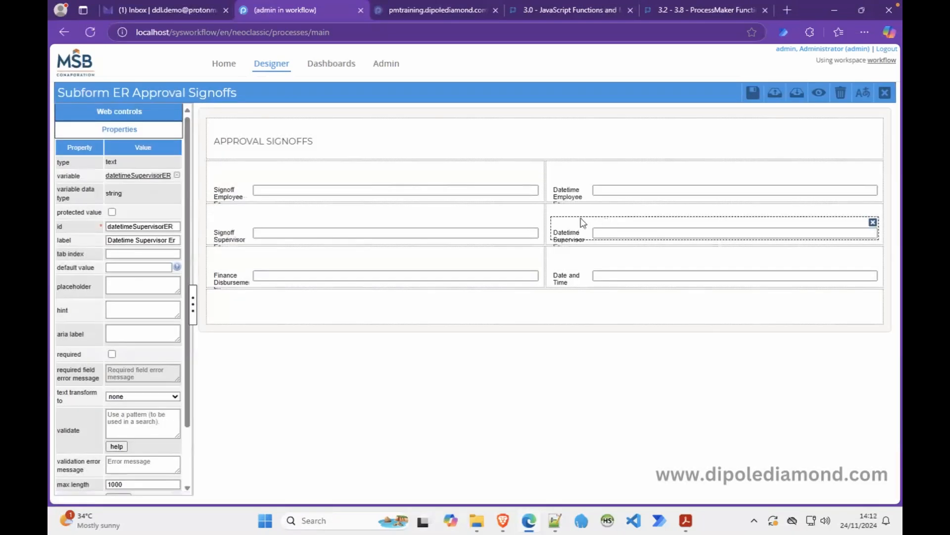
Rebind the Finance Disbursement sign-off field to a new variable signoffFinanceER.
click(310, 272)
click(135, 158)
double_click(135, 158)
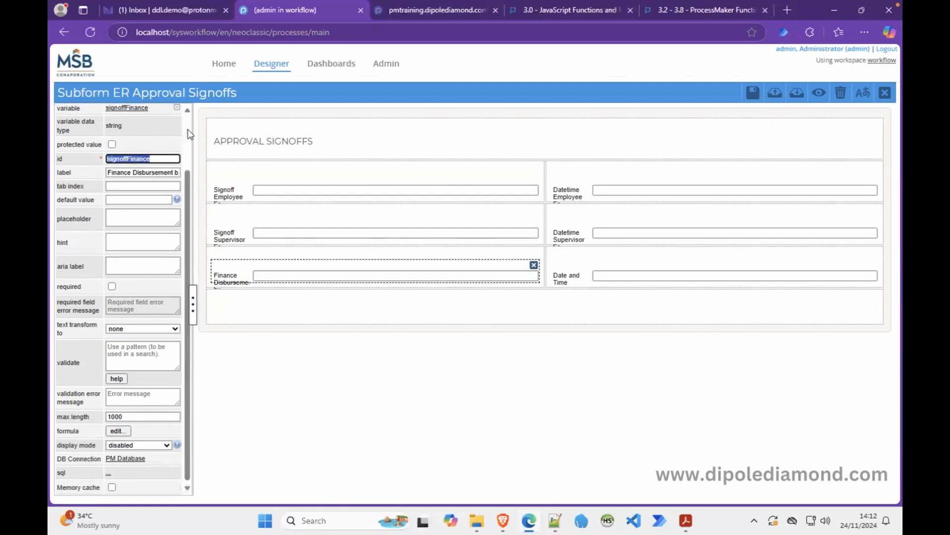
scroll(186, 133, up, 3)
click(177, 175)
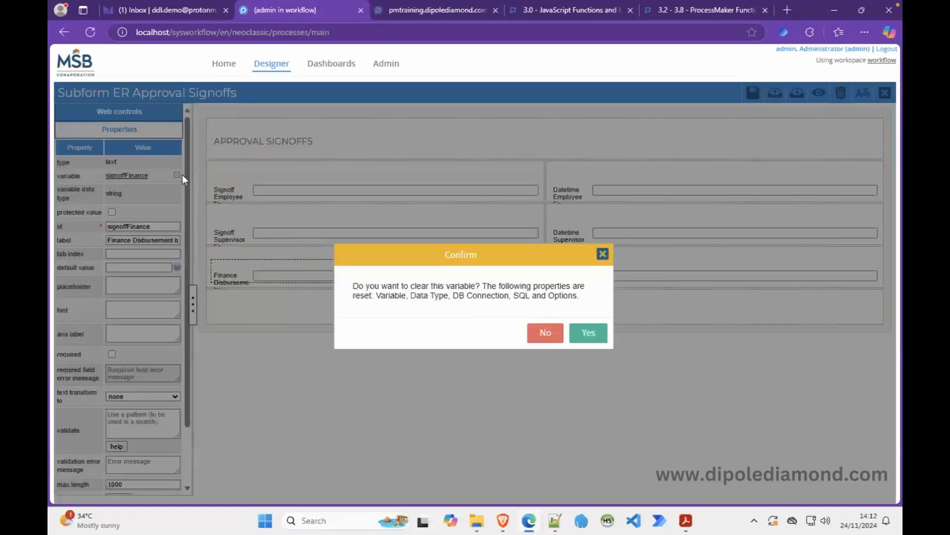
click(589, 333)
click(109, 177)
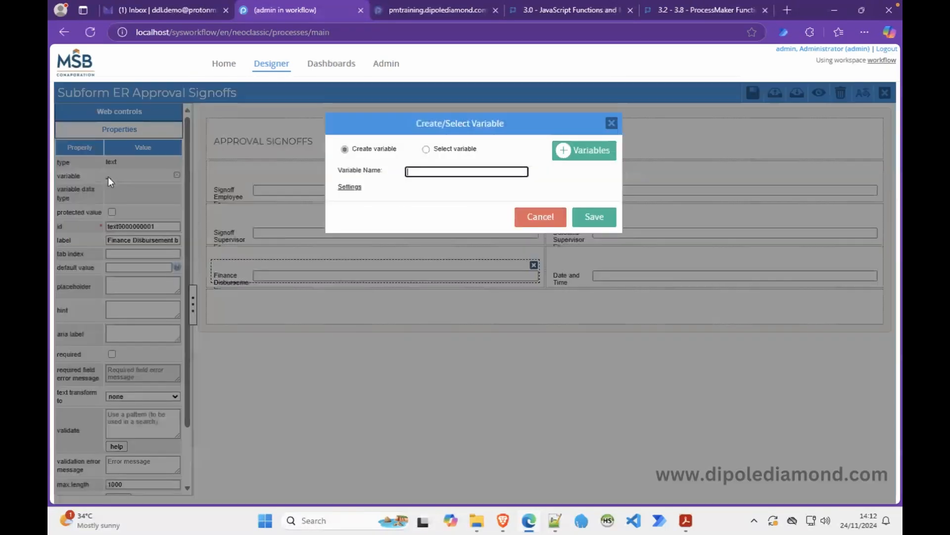
double_click(412, 169)
text(signoffFinanceER)
click(600, 218)
Rebind the finance Date and Time field to a new variable datetimeFinanceER.
click(594, 278)
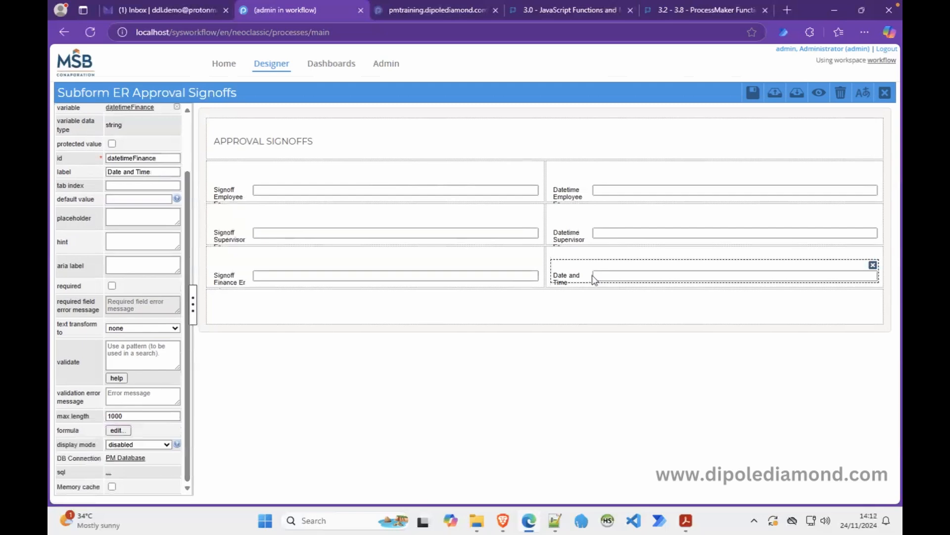
double_click(137, 158)
key(ctrl+c)
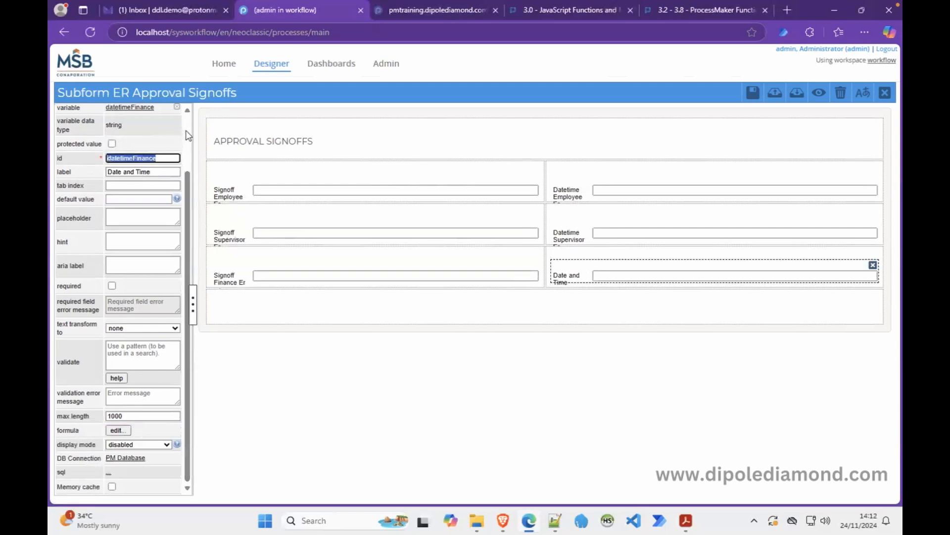
scroll(181, 139, up, 3)
click(176, 175)
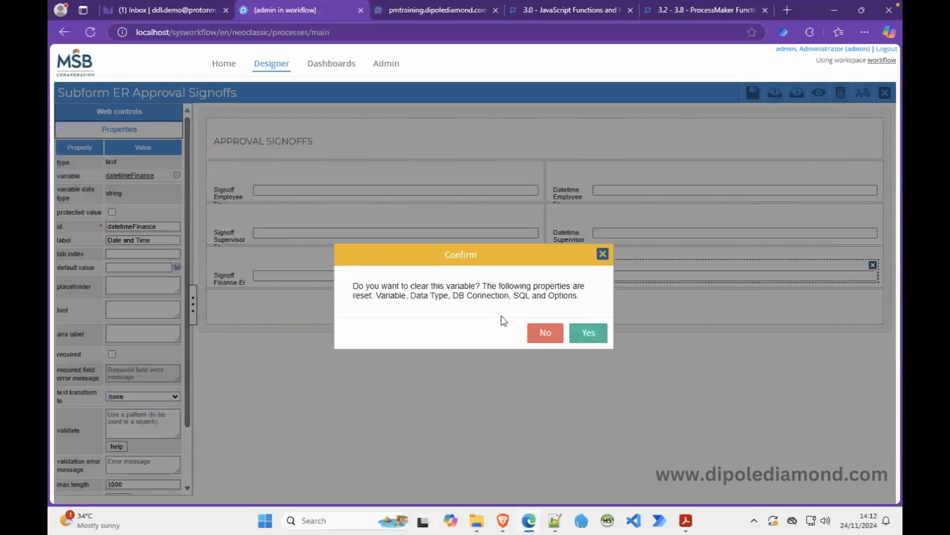
click(587, 332)
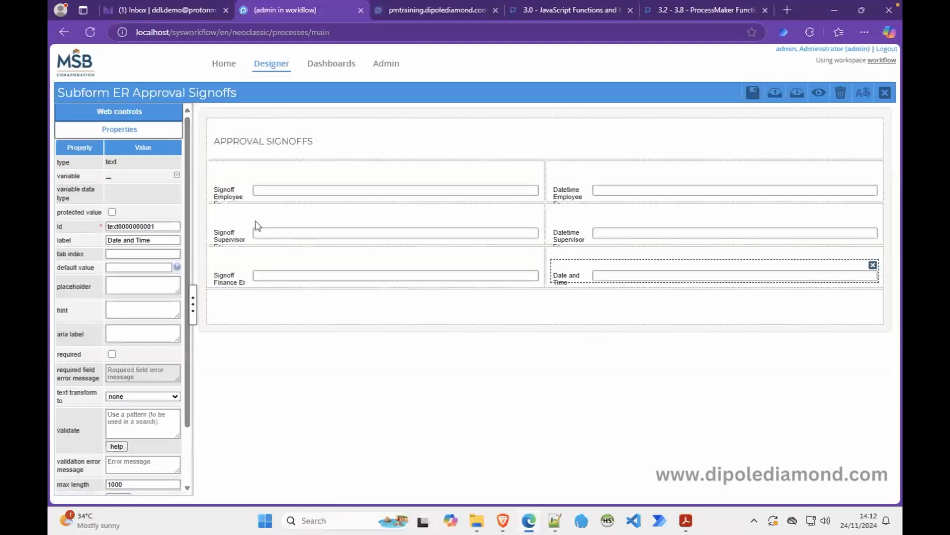
click(109, 176)
double_click(427, 167)
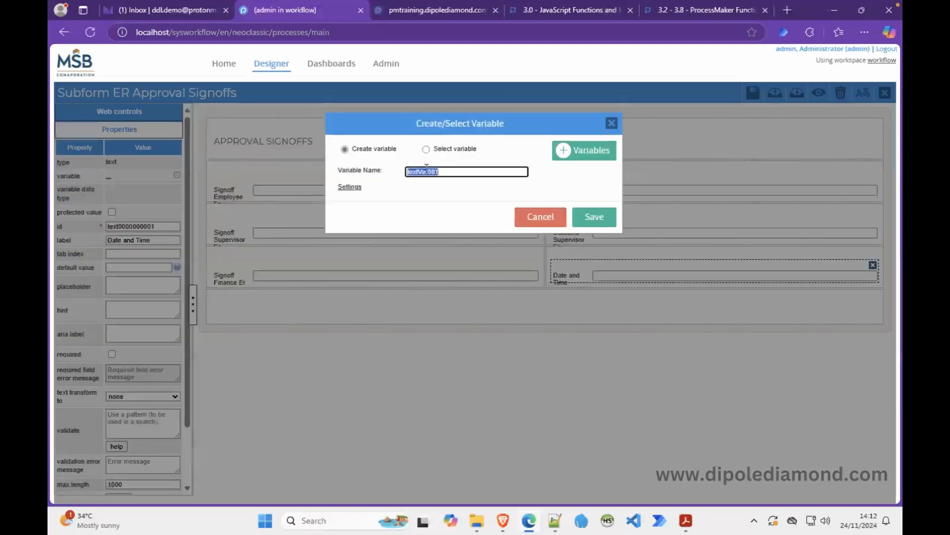
key(ctrl+v)
click(602, 224)
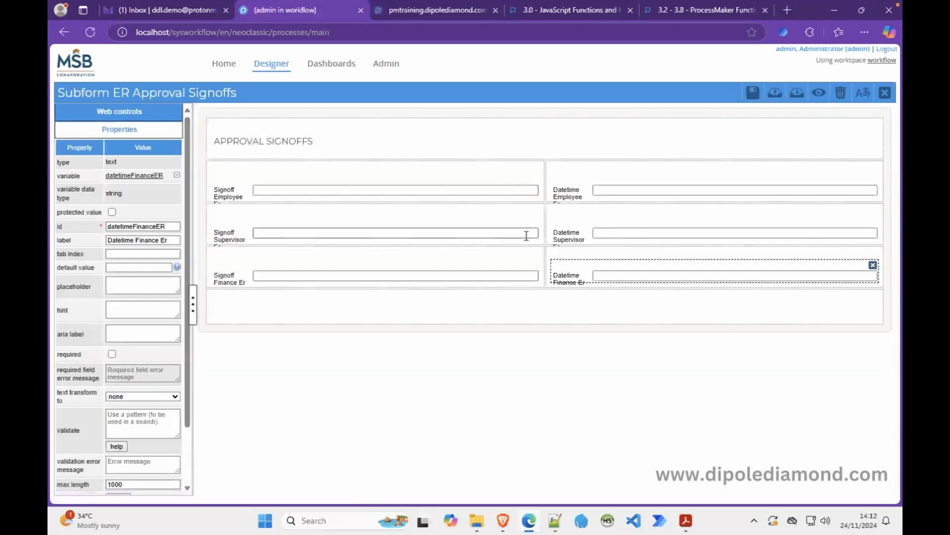
click(570, 192)
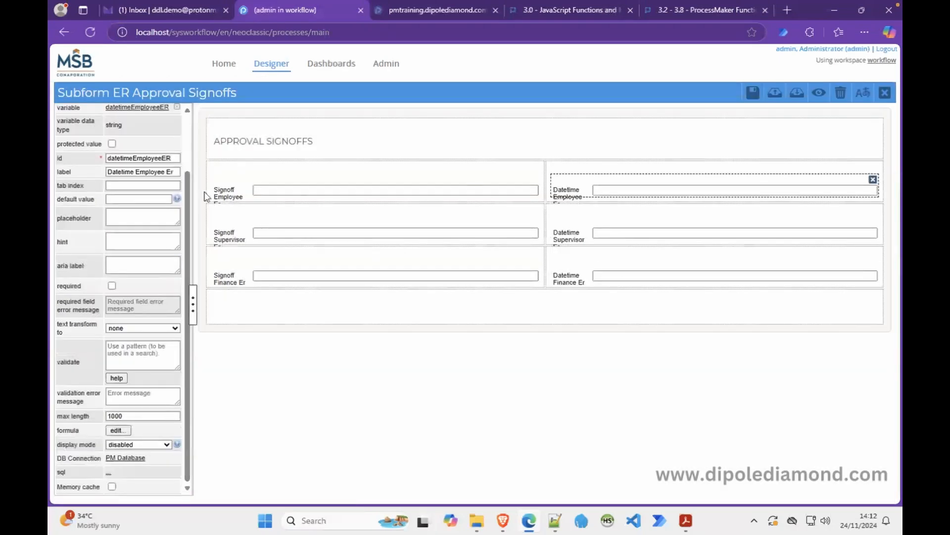
Widen the properties panel and relabel the employee date field 'Date and Time'.
drag(191, 183, 221, 183)
click(123, 172)
text(and)
key(Delete)
text(T)
key(Delete)
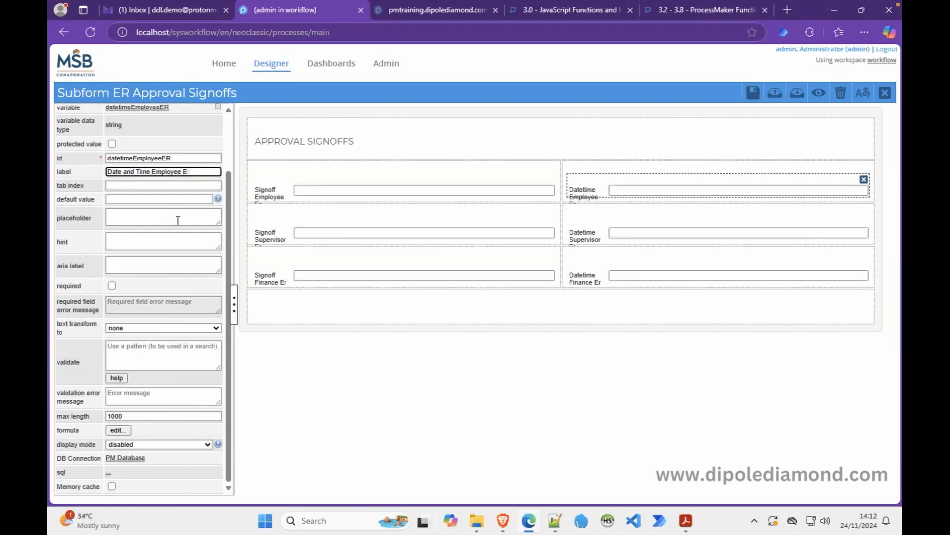
key(BackSpace)
key(BackSpace)
key(BackSpace)
key(BackSpace)
key(ctrl+a)
key(ctrl+c)
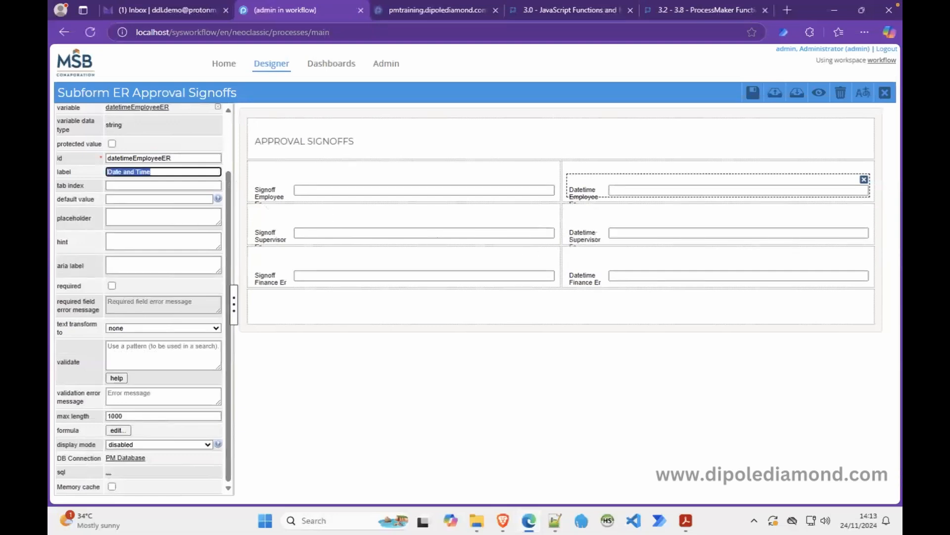
Give the supervisor and finance date fields the same 'Date and Time' label.
click(575, 231)
drag(190, 171, 73, 170)
key(ctrl+v)
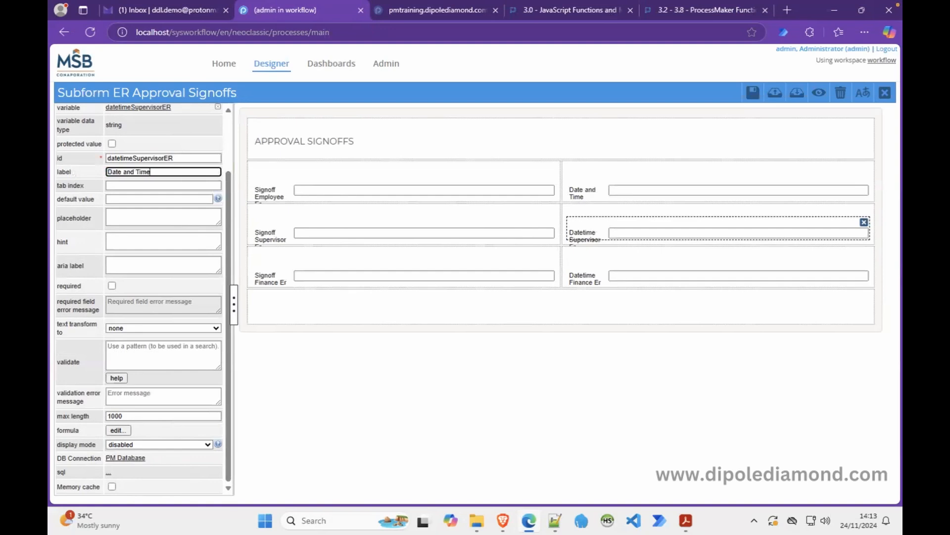
click(601, 279)
drag(172, 172, 87, 171)
key(ctrl+v)
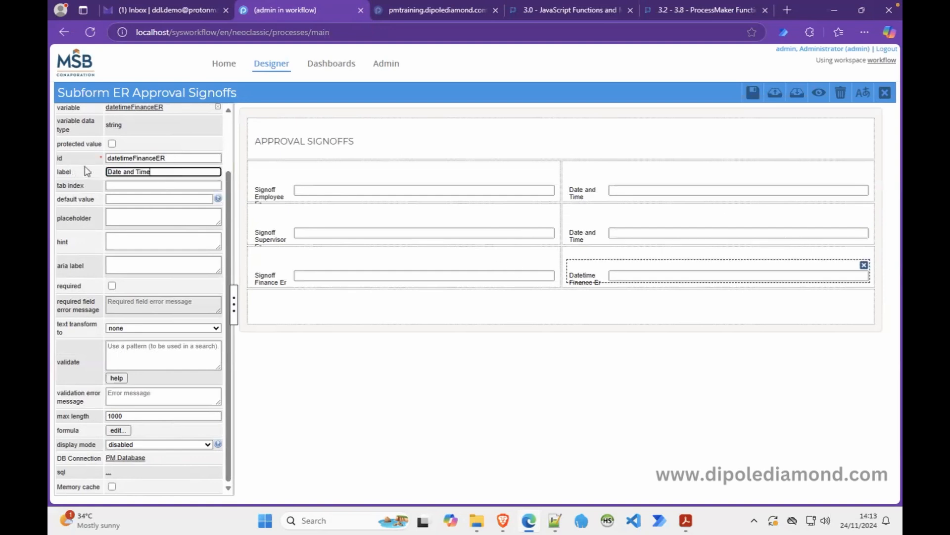
Label the employee sign-off 'Prepared by' and the supervisor sign-off 'Approved by'.
click(275, 197)
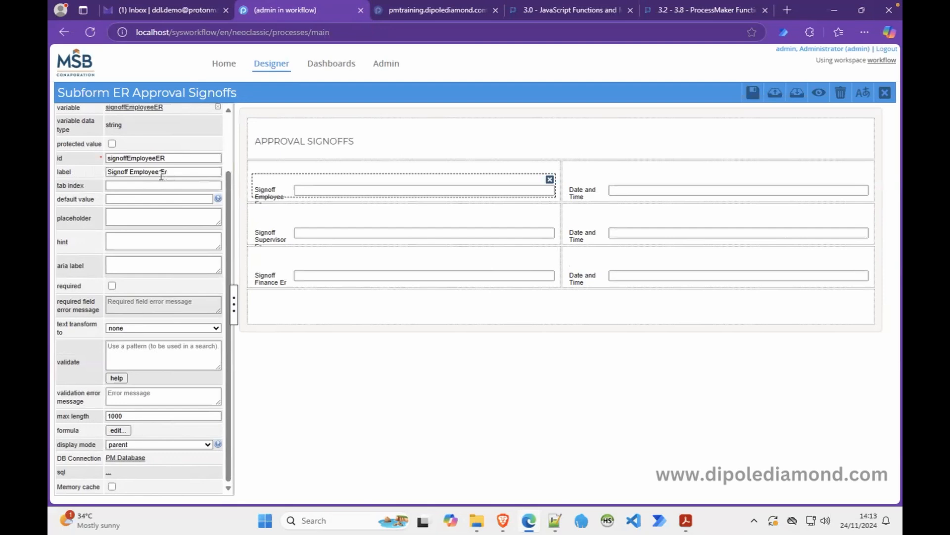
drag(176, 173, 89, 172)
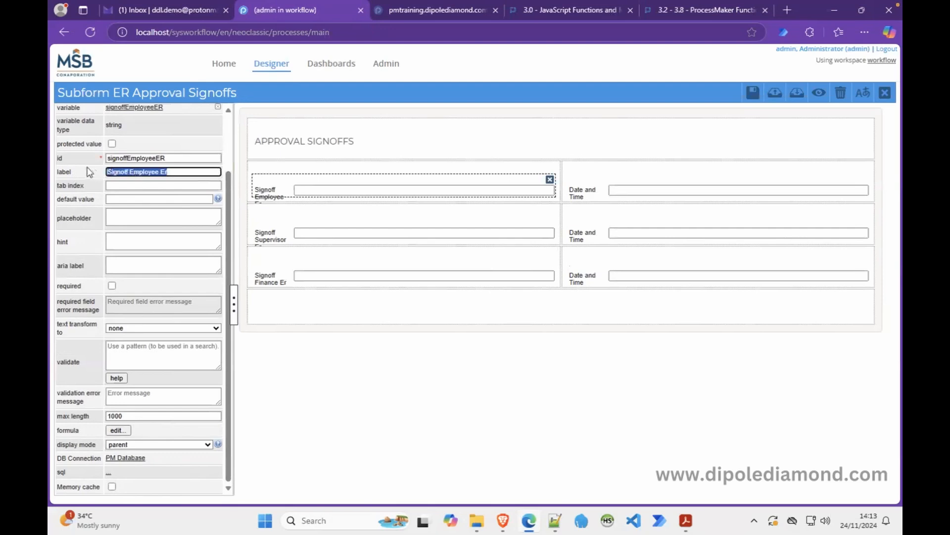
text(Ex)
key(BackSpace)
key(BackSpace)
key(BackSpace)
key(BackSpace)
key(BackSpace)
text(Prepared by)
click(286, 240)
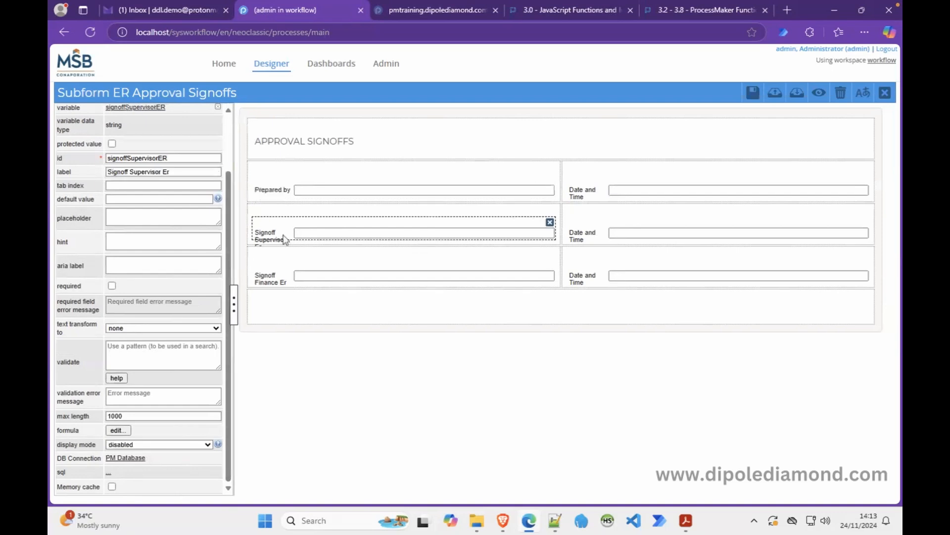
drag(170, 172, 78, 177)
text(Approved by)
Check the expense PDF's approval wording, then label the finance sign-off 'Processed by'.
click(288, 276)
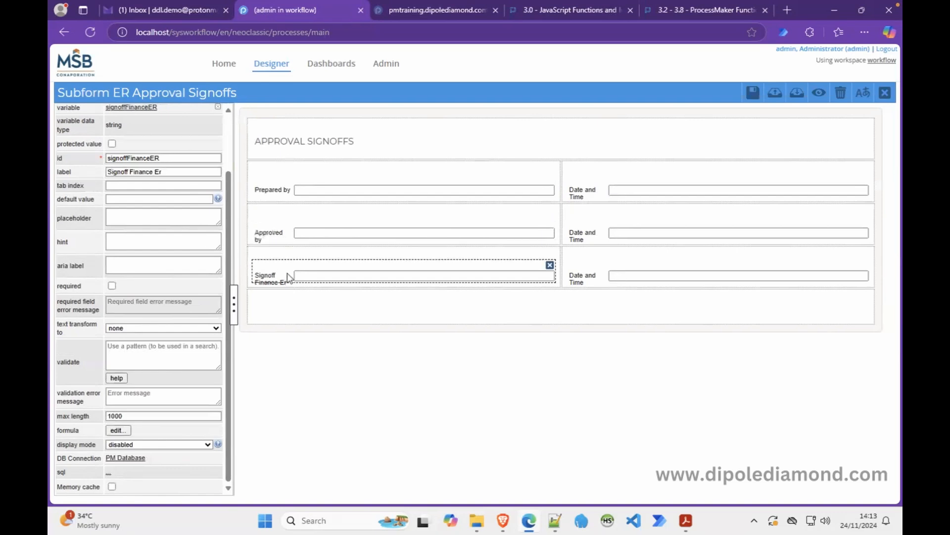
click(686, 520)
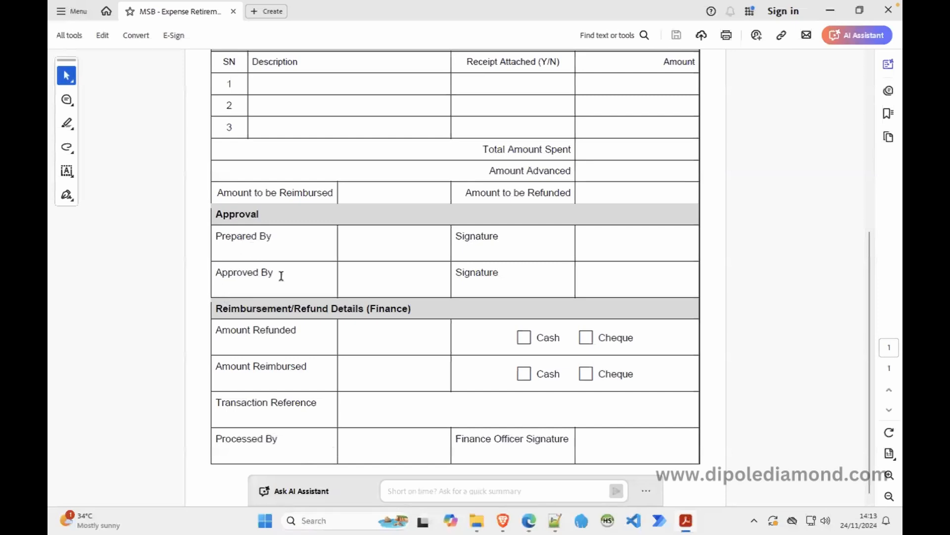
click(531, 522)
drag(171, 172, 75, 173)
text(Processed by)
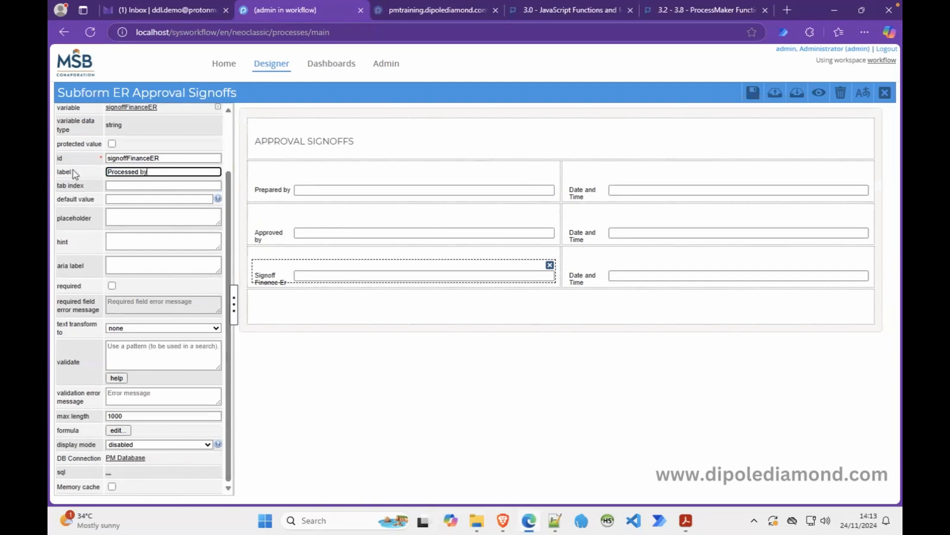
Commit the 'Processed by' label and preview the relabelled Approval Signoffs subform.
click(317, 306)
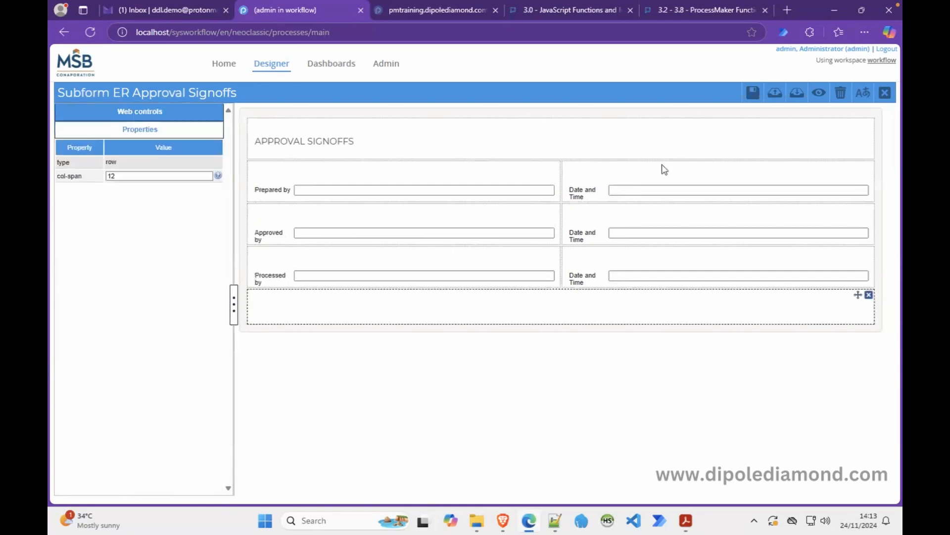
click(818, 97)
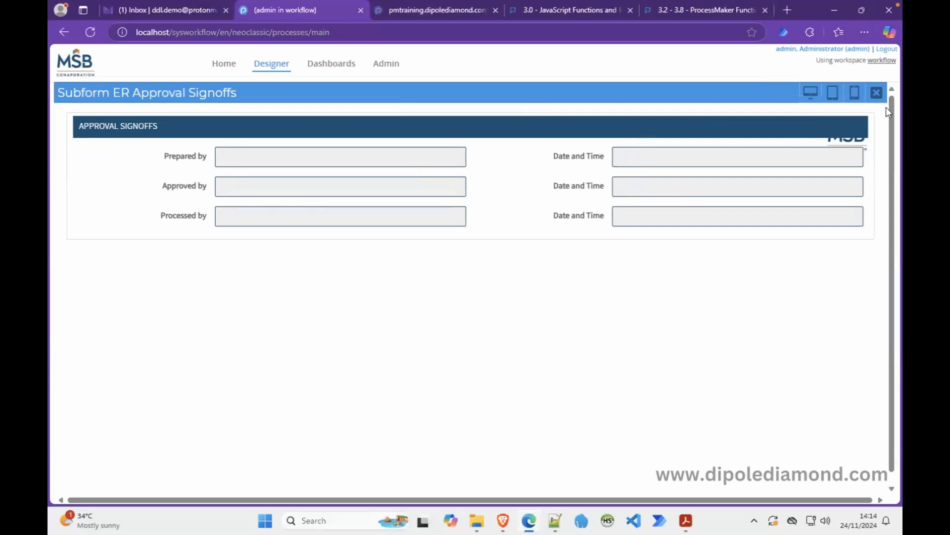
click(877, 92)
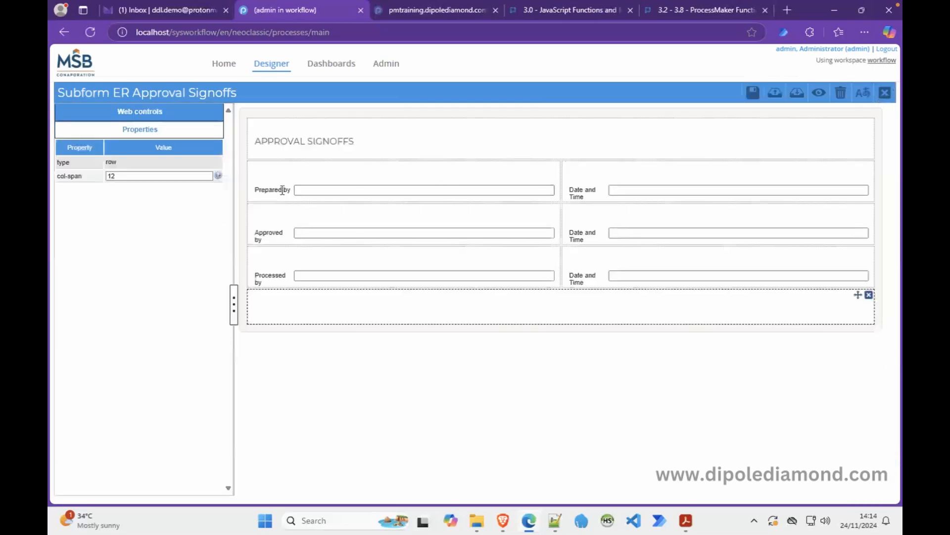
In the form's JavaScript, append ER to the supervisor sign-off and date field ids.
click(242, 199)
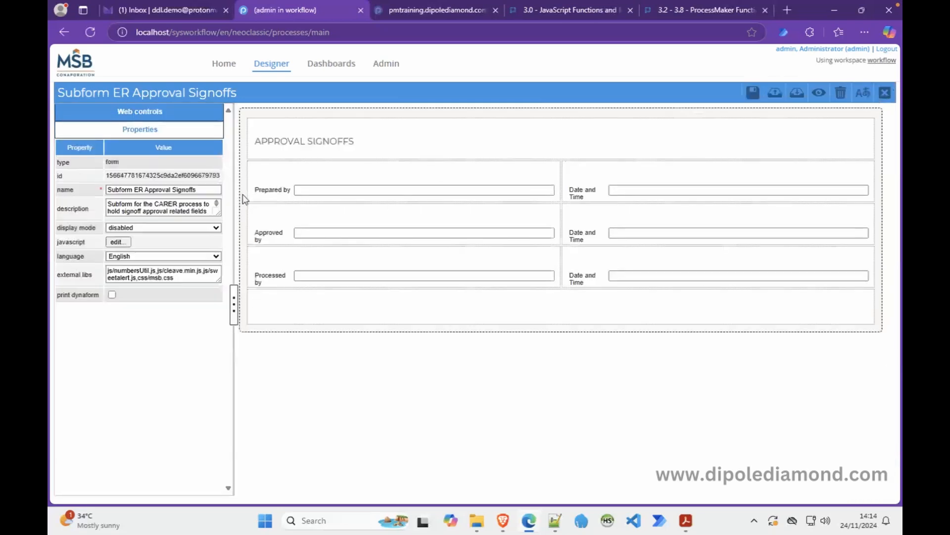
click(119, 242)
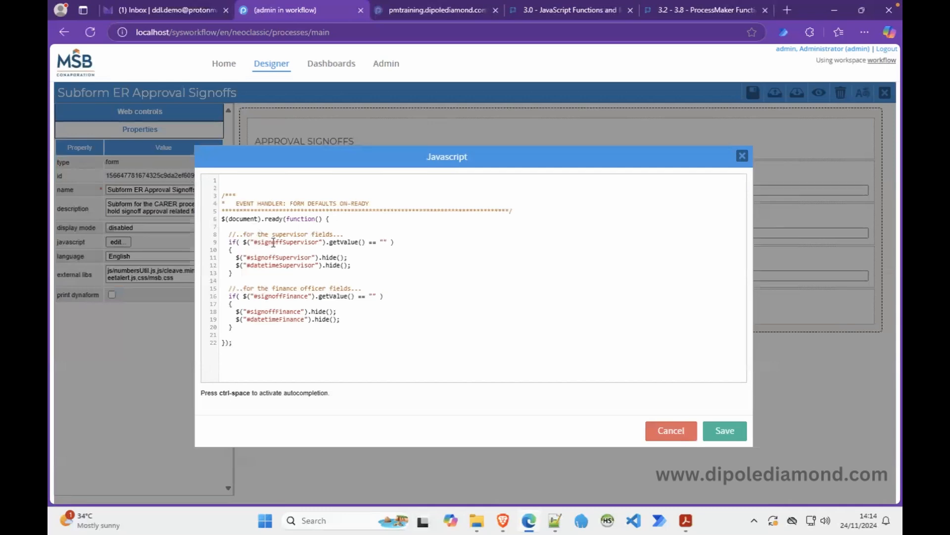
click(321, 242)
text(ER)
click(313, 257)
text(ER)
click(315, 265)
text(ER)
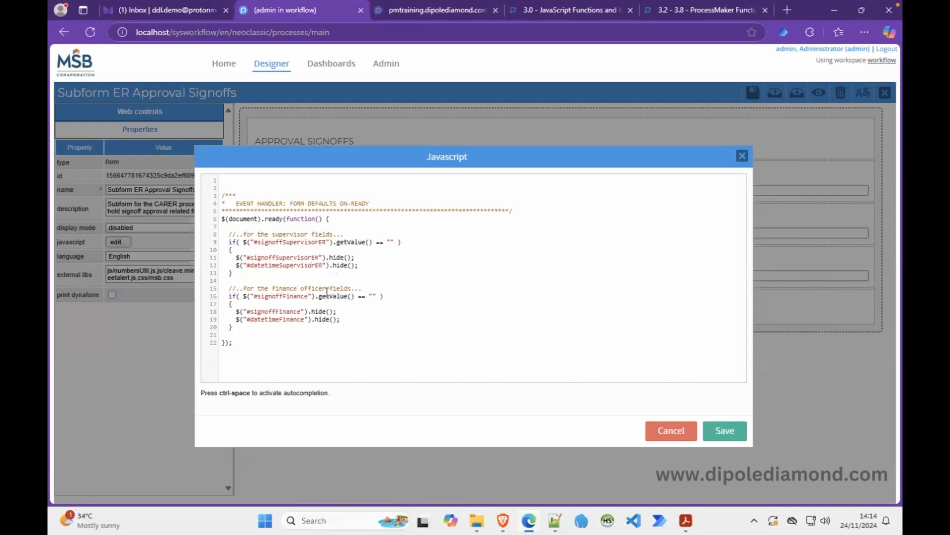
Append ER to the finance sign-off and date ids, save the script, and preview.
click(310, 296)
text(ER)
click(301, 311)
text(ER)
click(305, 319)
text(ER)
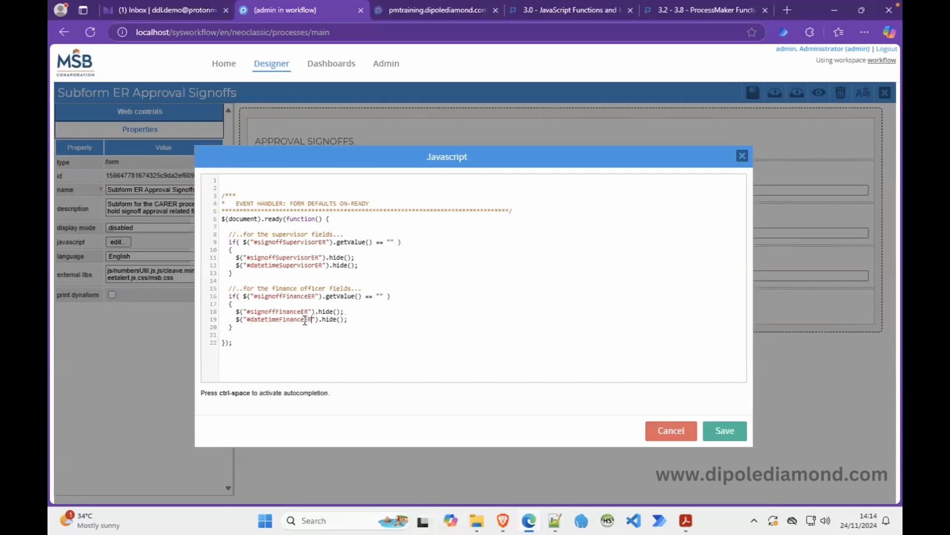
click(718, 431)
click(818, 93)
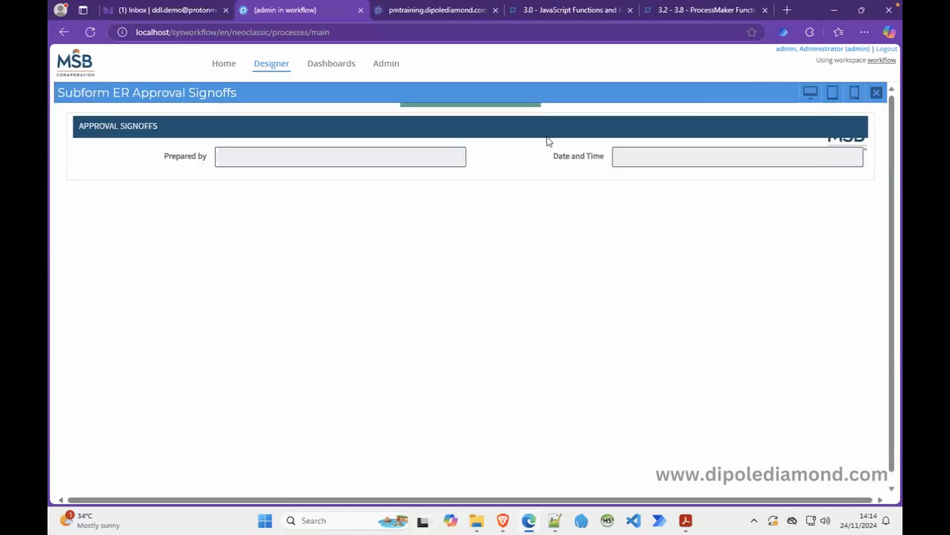
Leave the subform and open the ER Initiation dynaform from the Employee reports Expense task's steps.
click(877, 93)
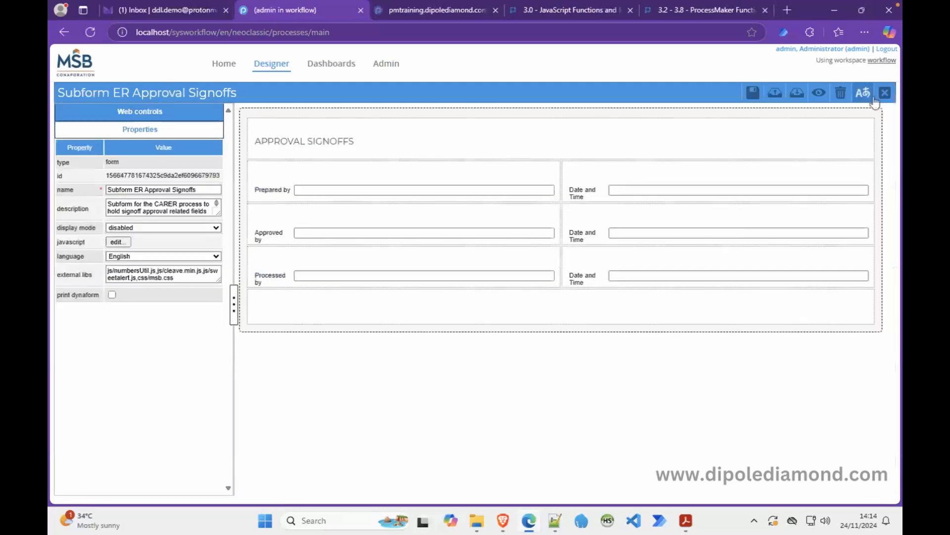
click(885, 94)
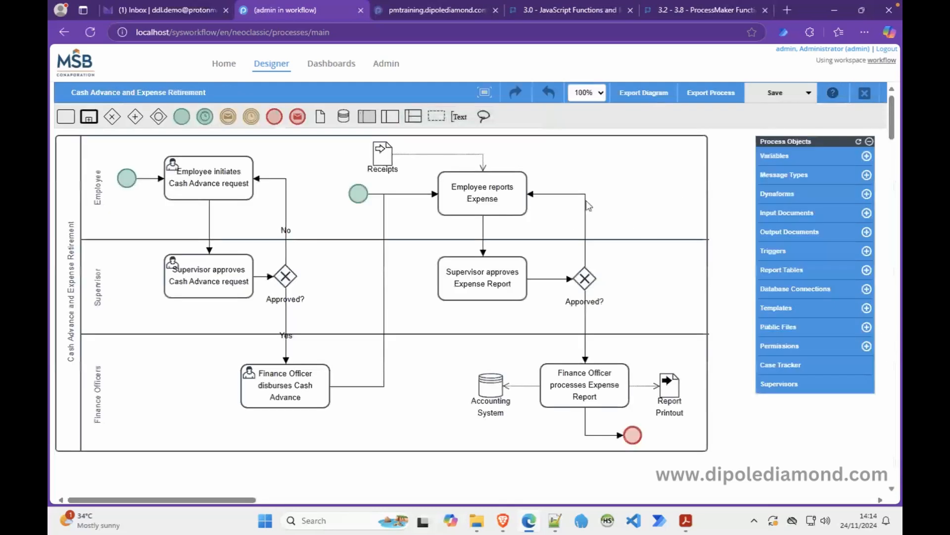
right_click(489, 191)
click(502, 237)
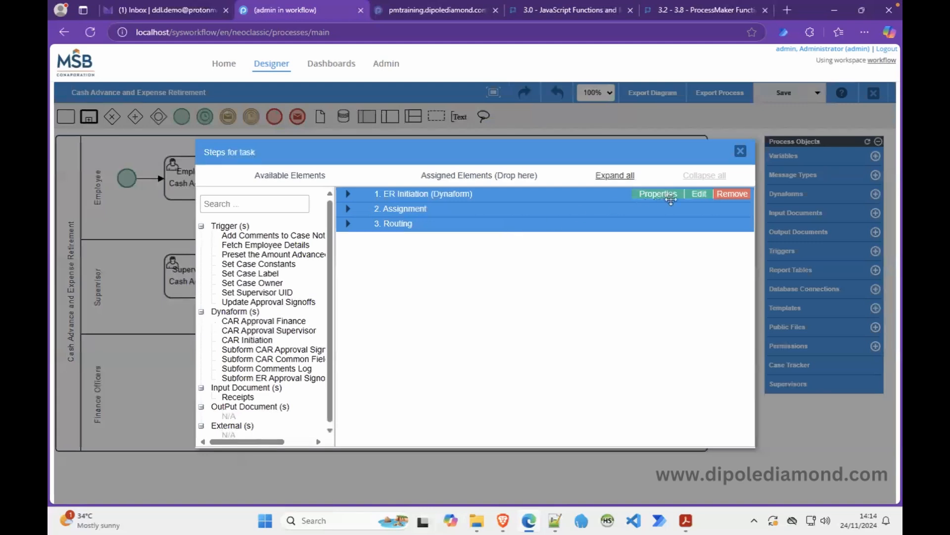
click(699, 194)
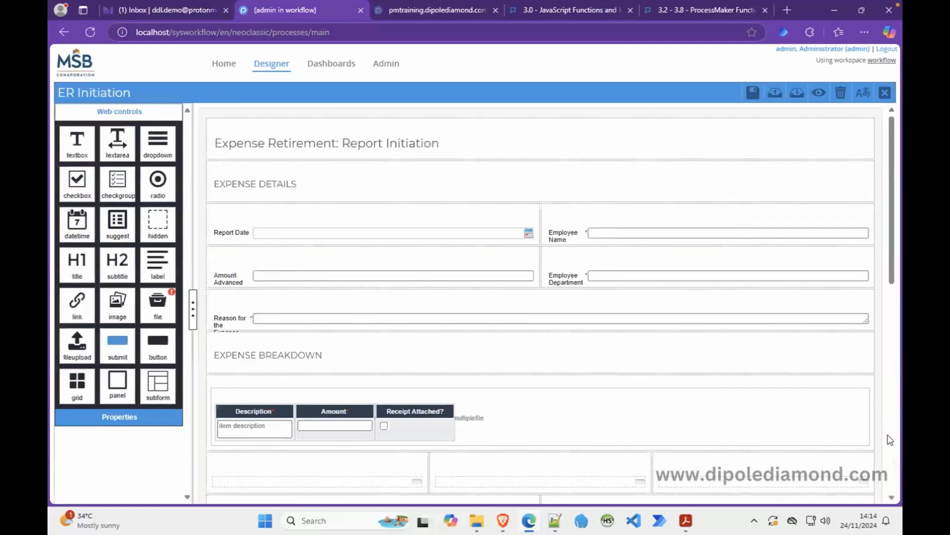
Insert Subform ER Approval Signoffs into the ER Initiation form's bottom row.
scroll(894, 438, down, 7)
scroll(894, 452, down, 3)
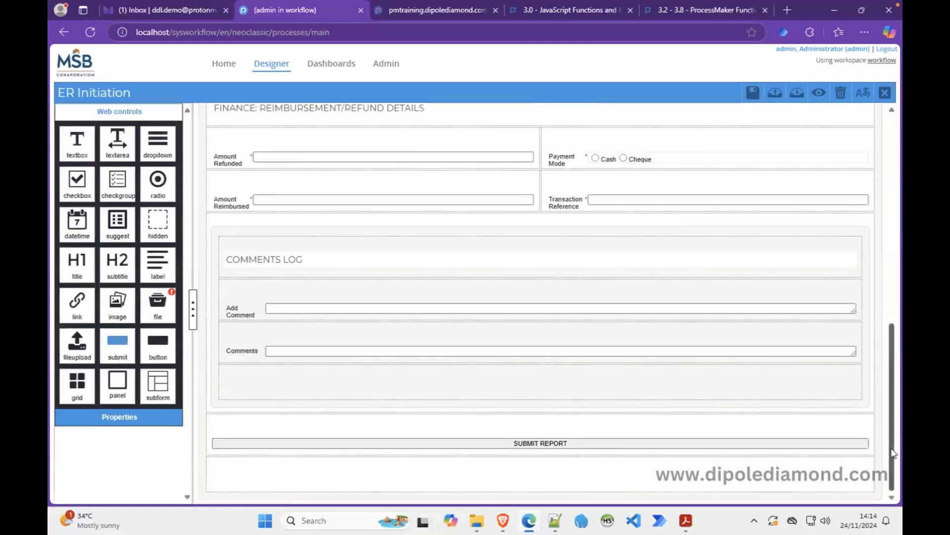
drag(157, 383, 297, 468)
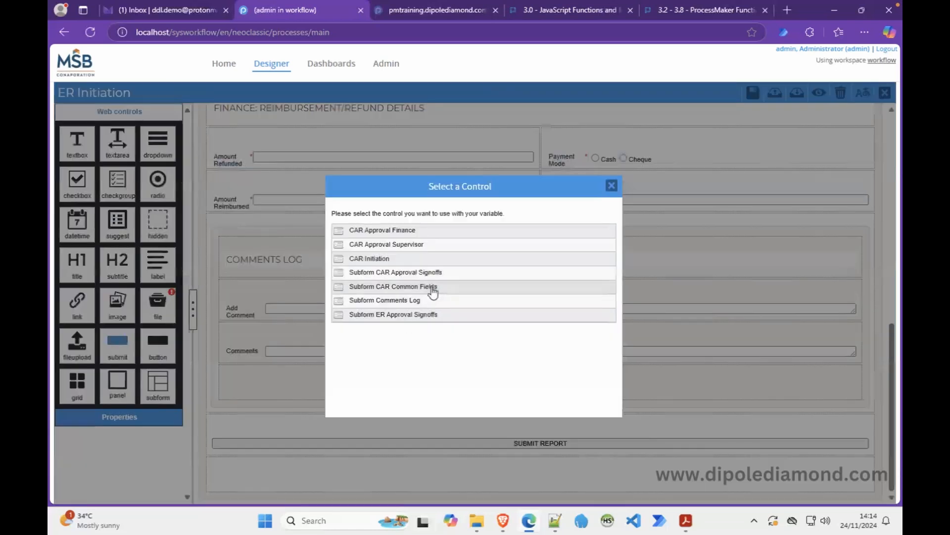
click(392, 316)
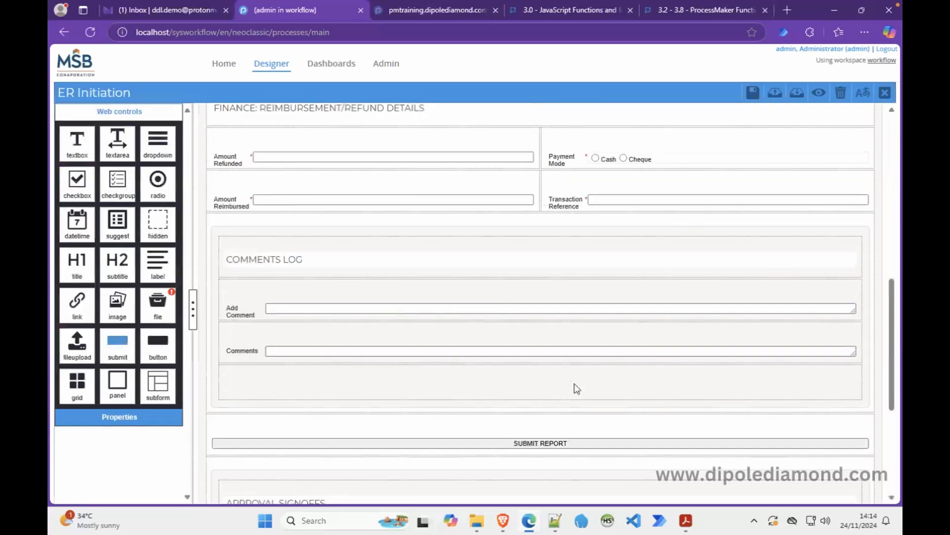
Preview the ER Initiation form in desktop layout down to the Approval Signoffs section.
click(819, 93)
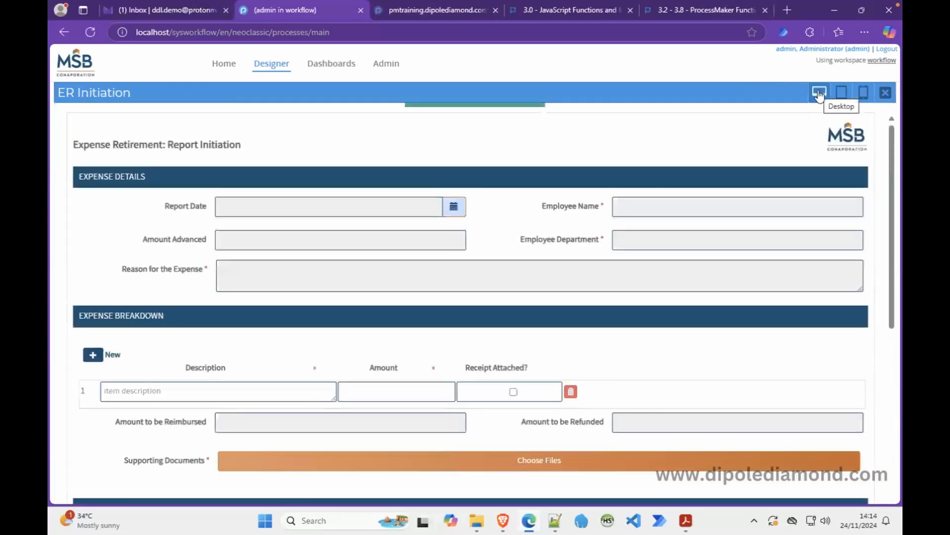
mouse_move(895, 223)
mouse_down()
mouse_move(899, 410)
mouse_move(902, 223)
mouse_move(894, 221)
mouse_move(884, 392)
mouse_move(898, 221)
mouse_up()
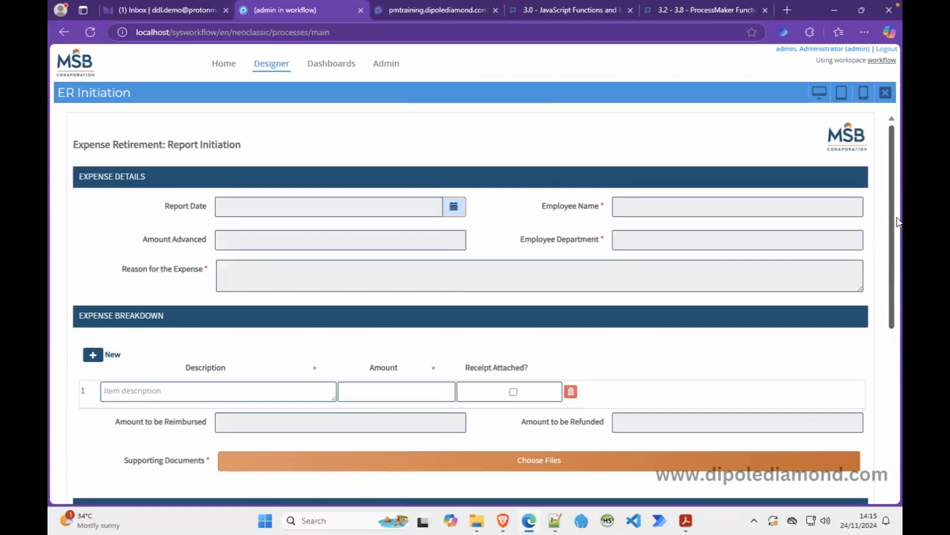
drag(898, 222, 883, 194)
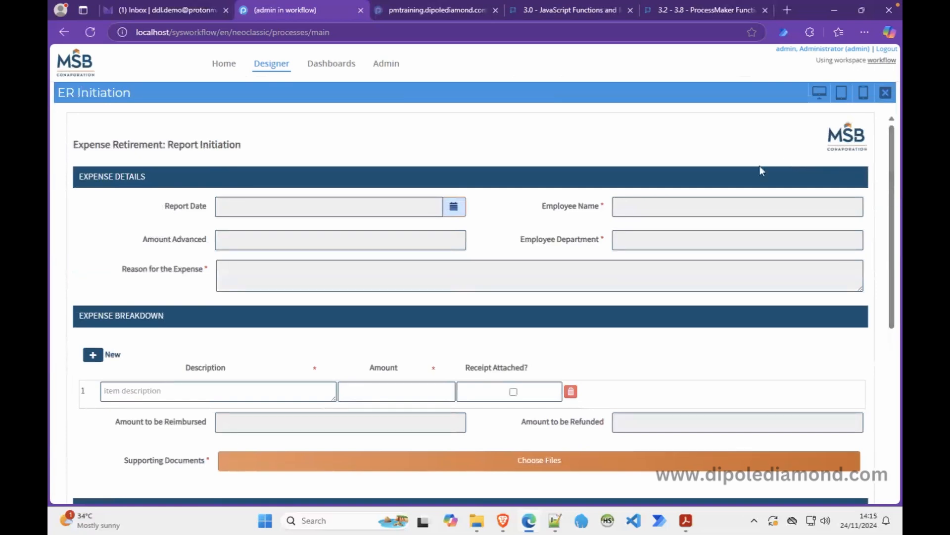
Log in to ProcessMaker in Brave with the employee user's username and password.
click(510, 517)
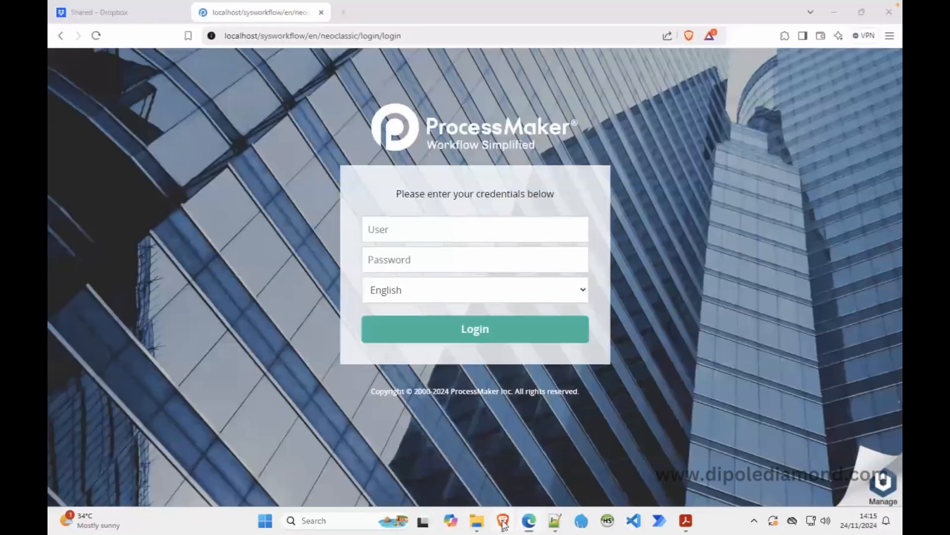
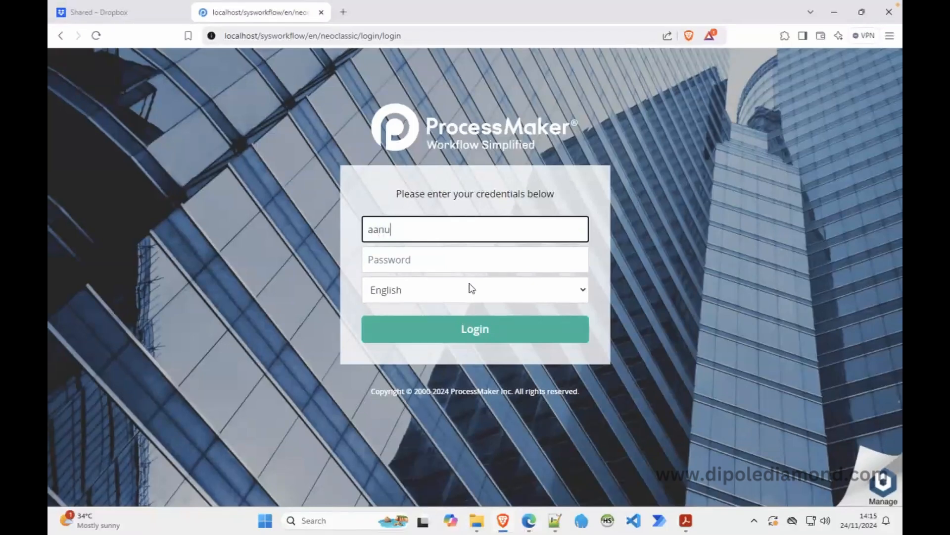
key(Tab)
text(******)
key(Return)
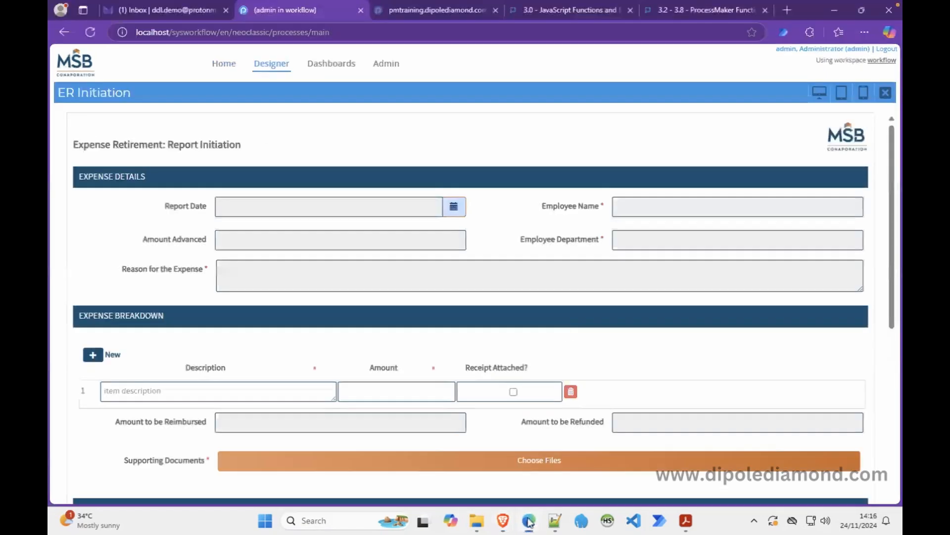
Close the form preview and form editor in the process designer.
click(529, 520)
click(885, 92)
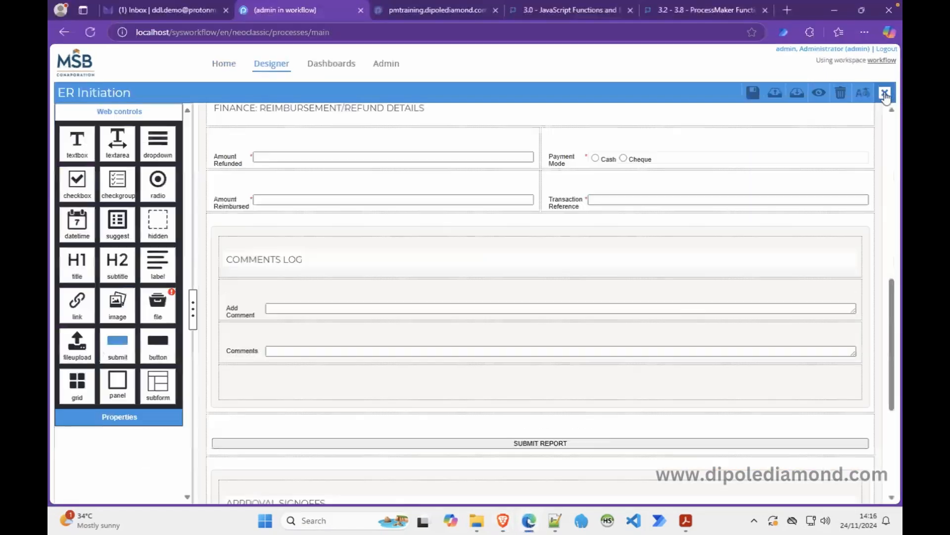
click(886, 93)
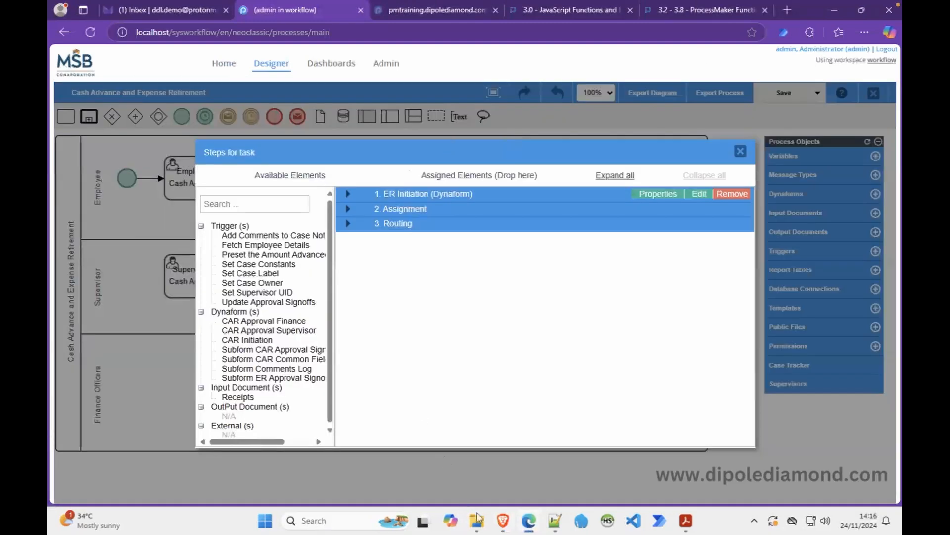
Open case 20 from the employee's Inbox and scroll through its prefilled form.
mouse_move(502, 526)
click(529, 463)
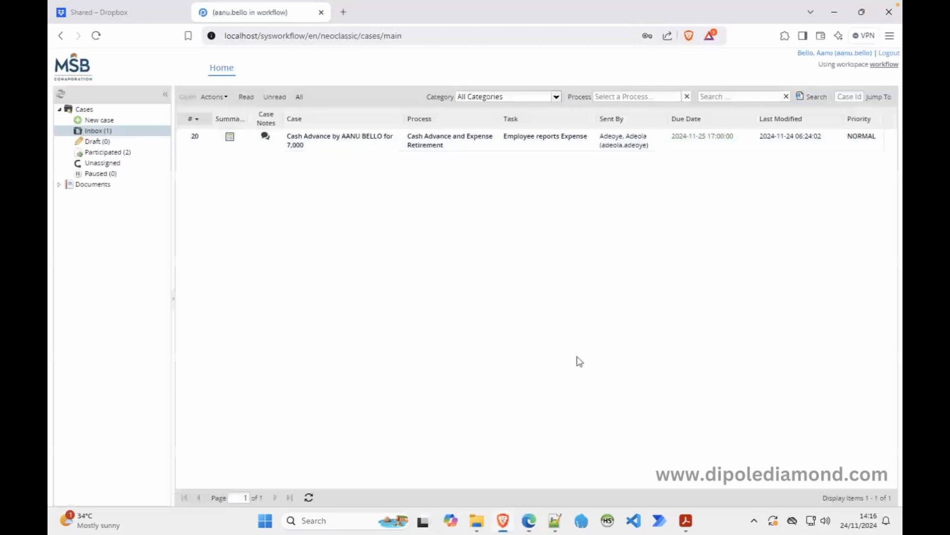
double_click(313, 141)
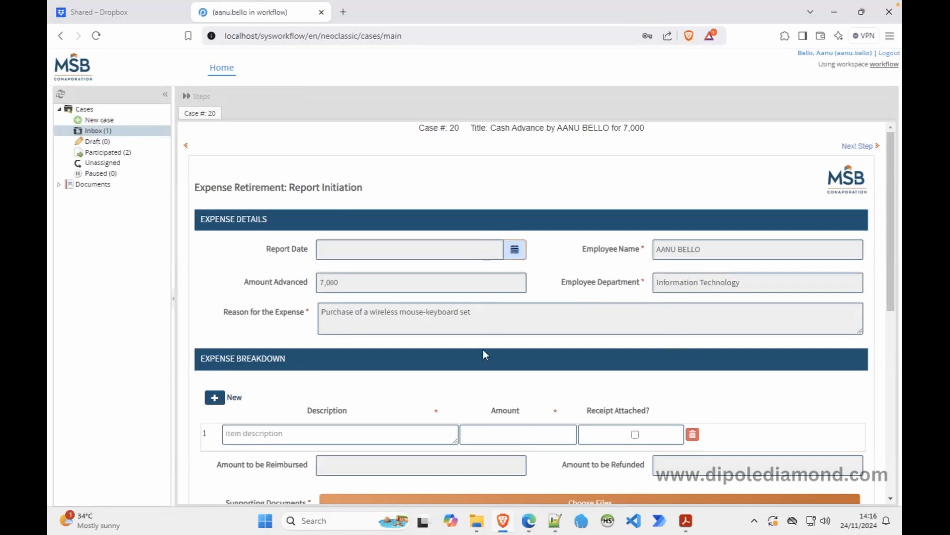
scroll(484, 353, down, 6)
scroll(484, 353, up, 4)
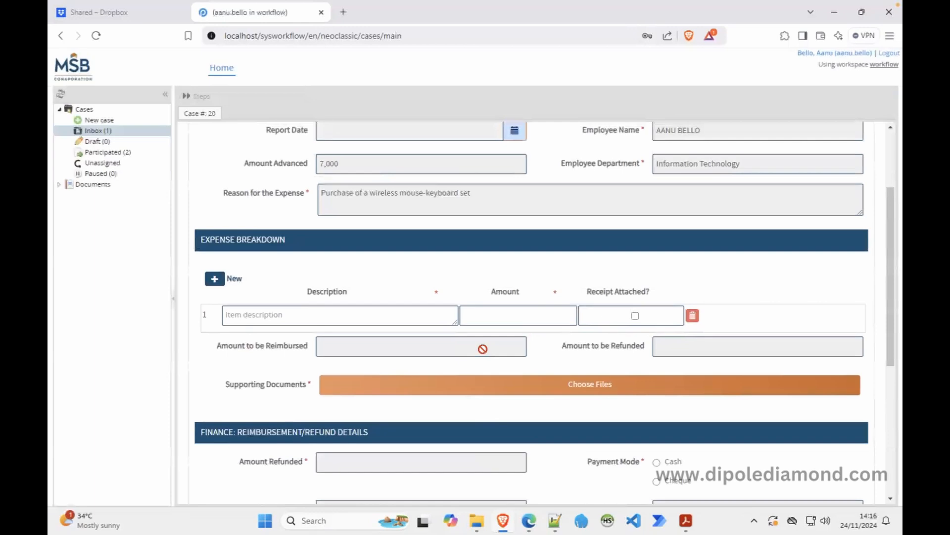
scroll(483, 349, down, 3)
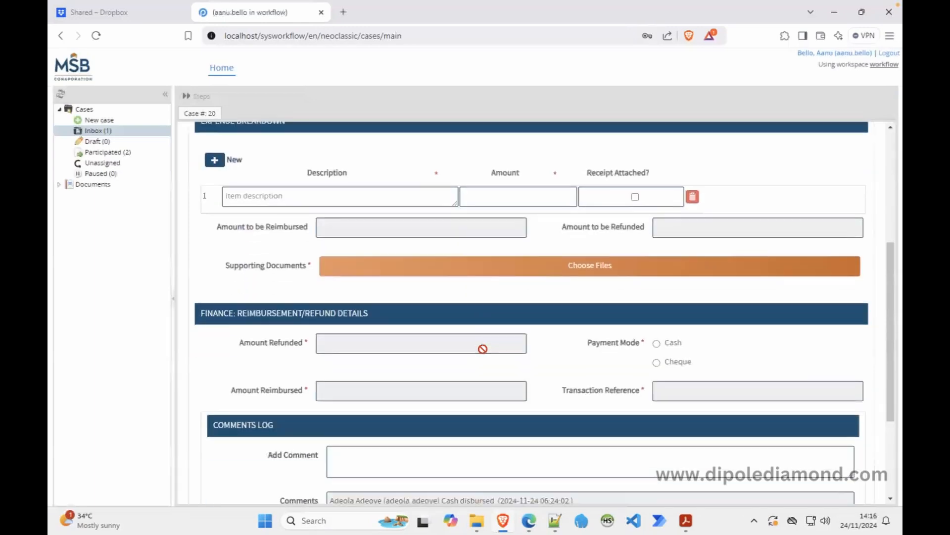
scroll(482, 348, up, 5)
scroll(483, 349, down, 8)
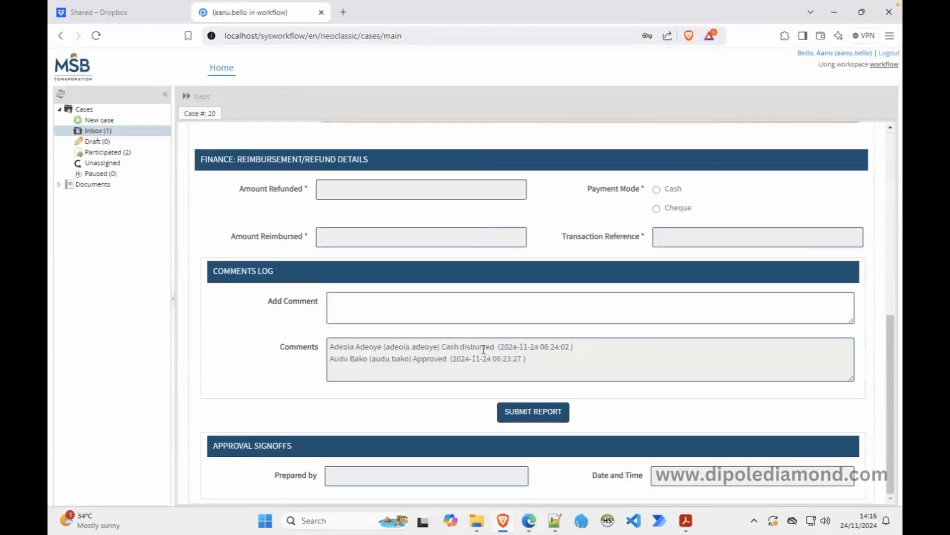
scroll(482, 348, up, 8)
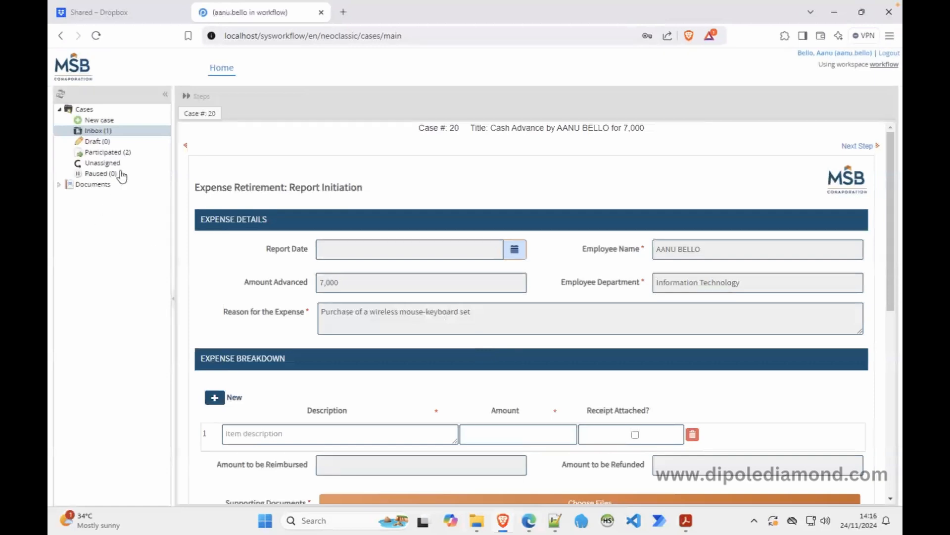
Start Employee reports Expense case #22 to see its empty fields, then reopen case 20.
click(109, 121)
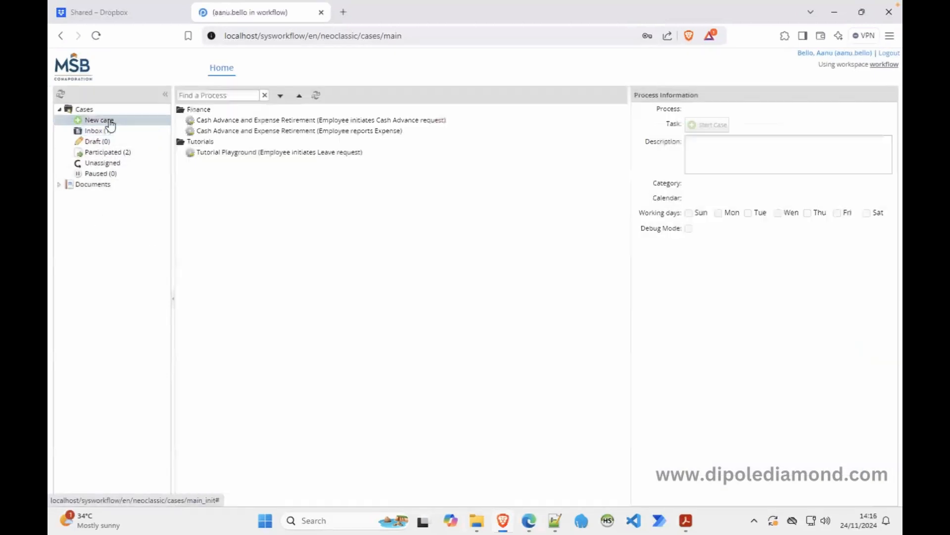
double_click(336, 132)
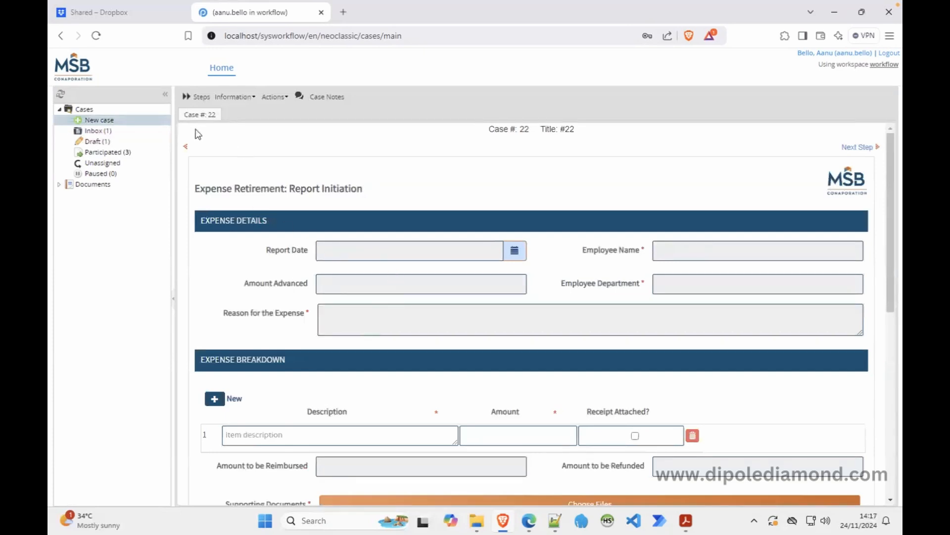
click(133, 133)
double_click(350, 144)
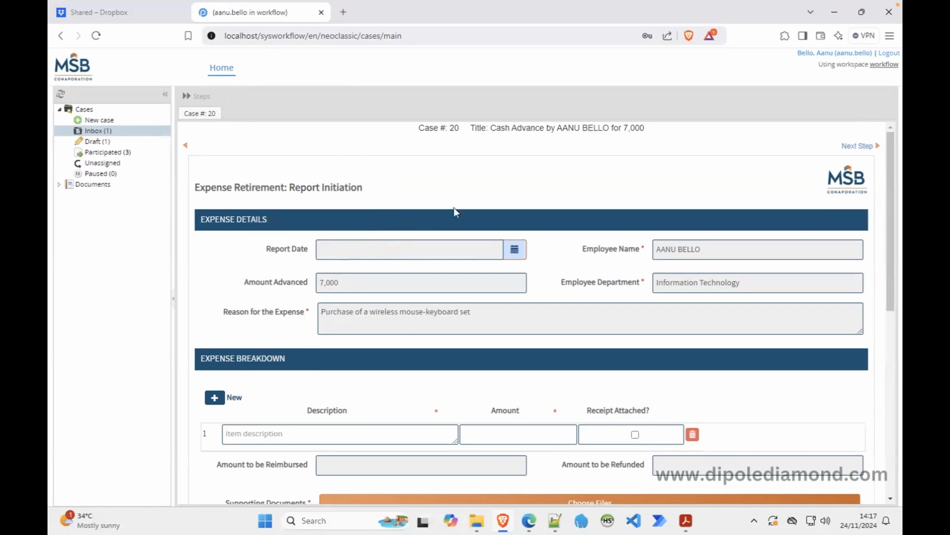
Review the triggers attached to the Employee initiates Cash Advance request task's steps.
click(530, 521)
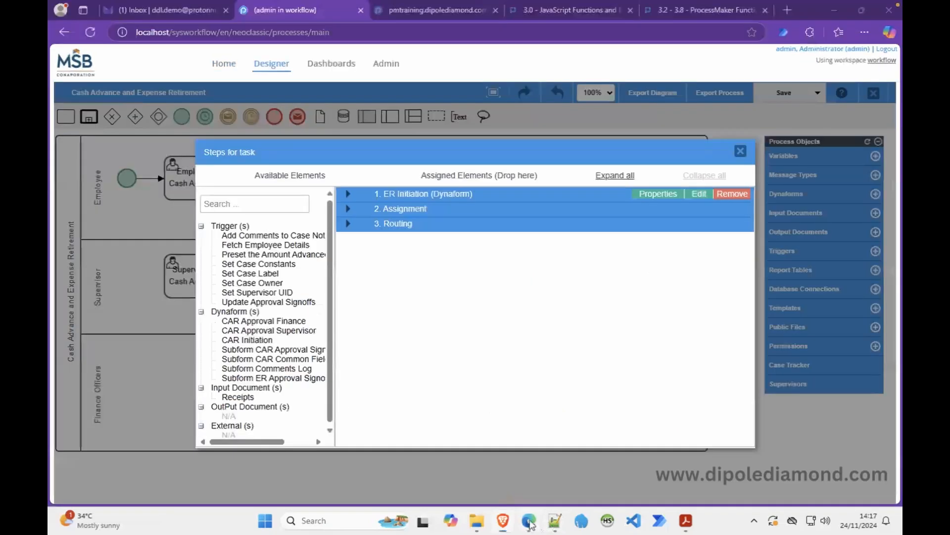
click(740, 152)
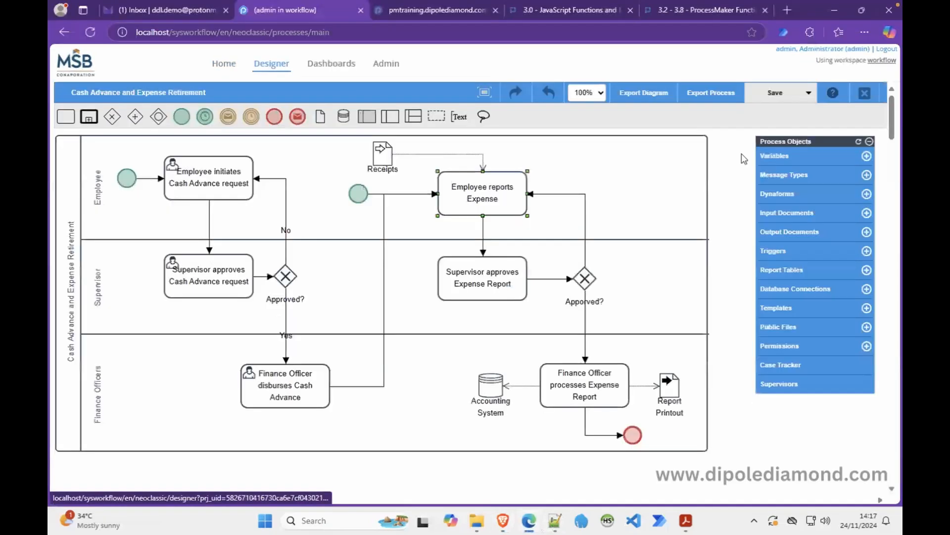
right_click(210, 180)
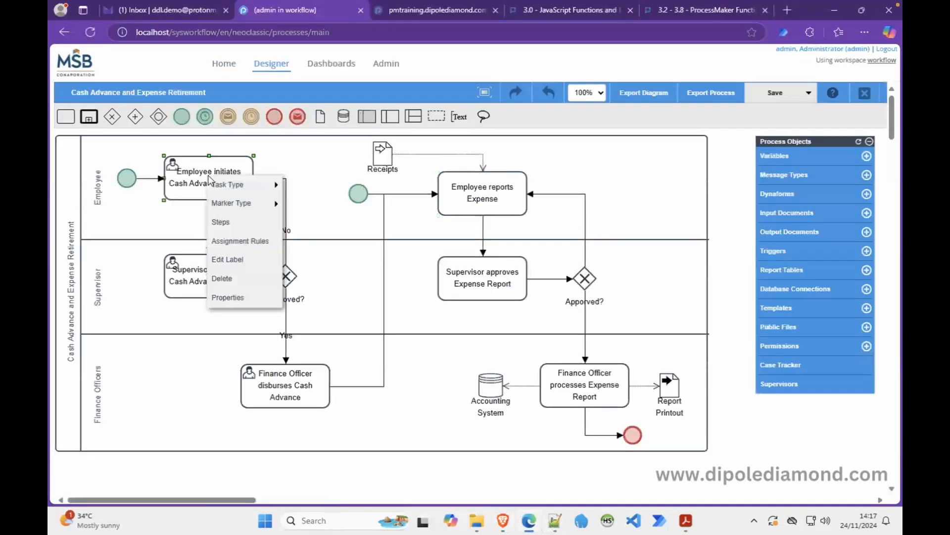
click(233, 222)
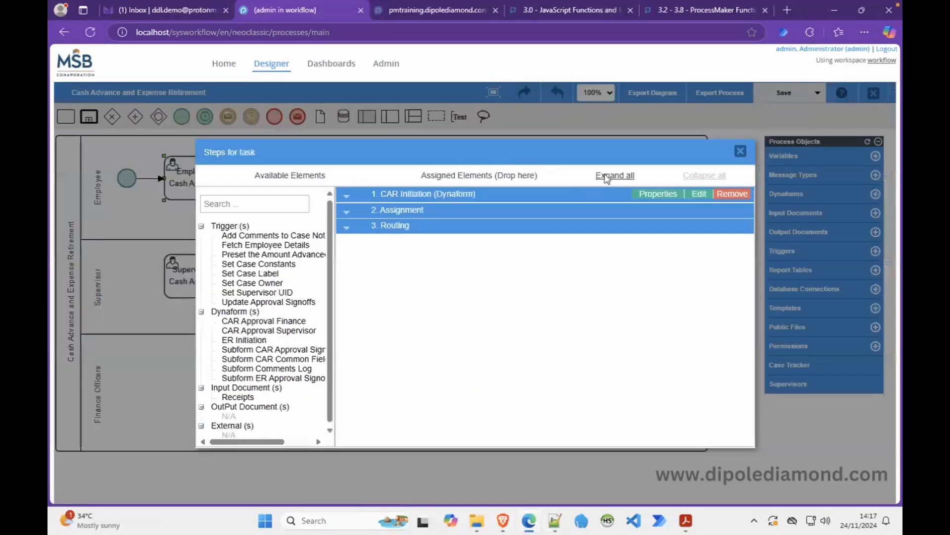
click(606, 177)
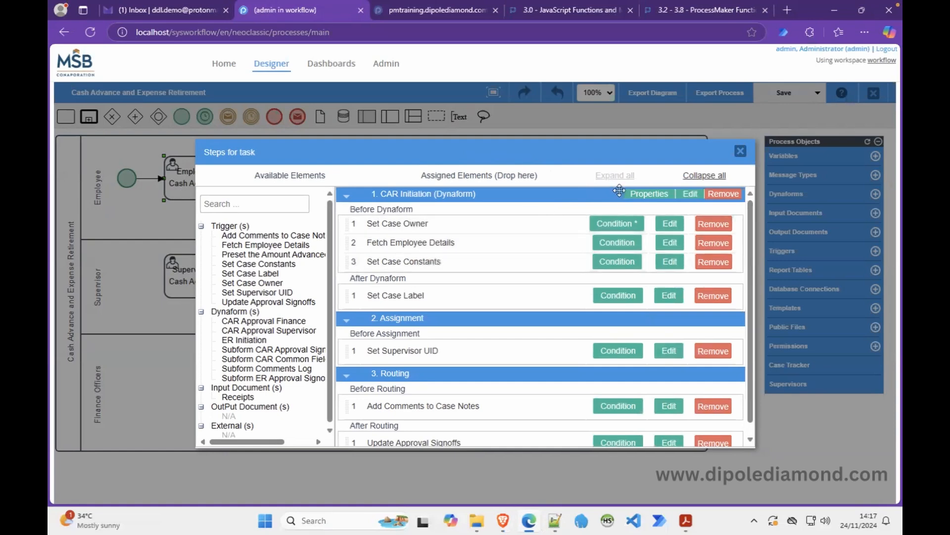
click(740, 151)
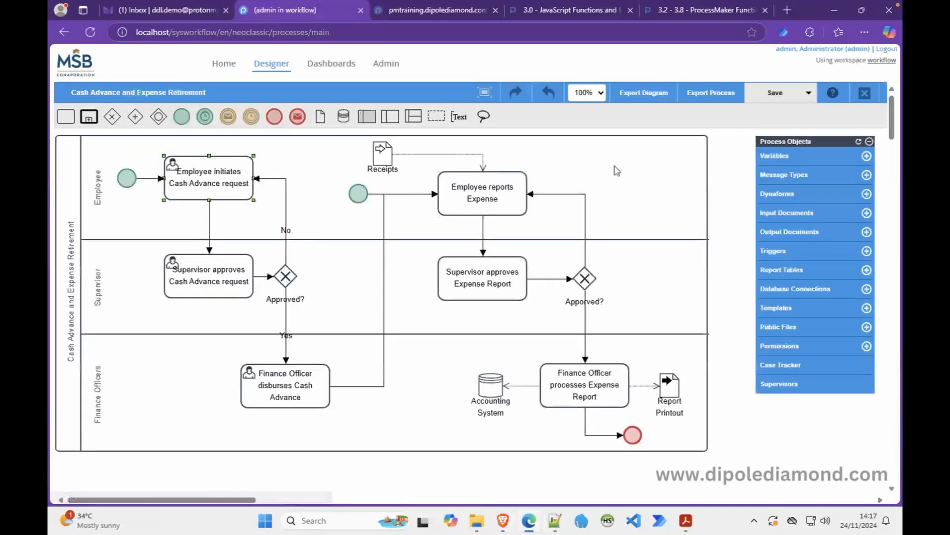
Add Set Case Owner, Set Case Constants and Fetch Employee Details before ER Initiation; enter condition 1==2.
right_click(474, 196)
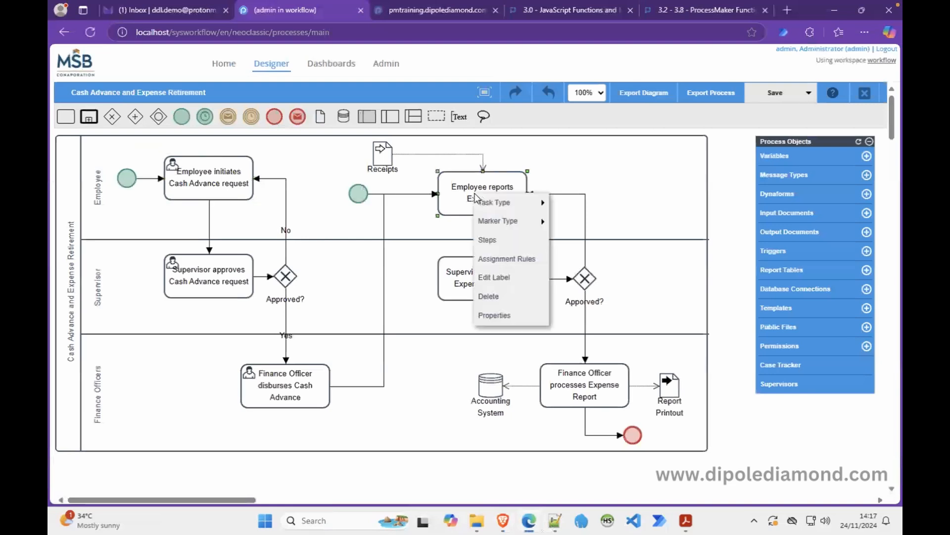
click(488, 240)
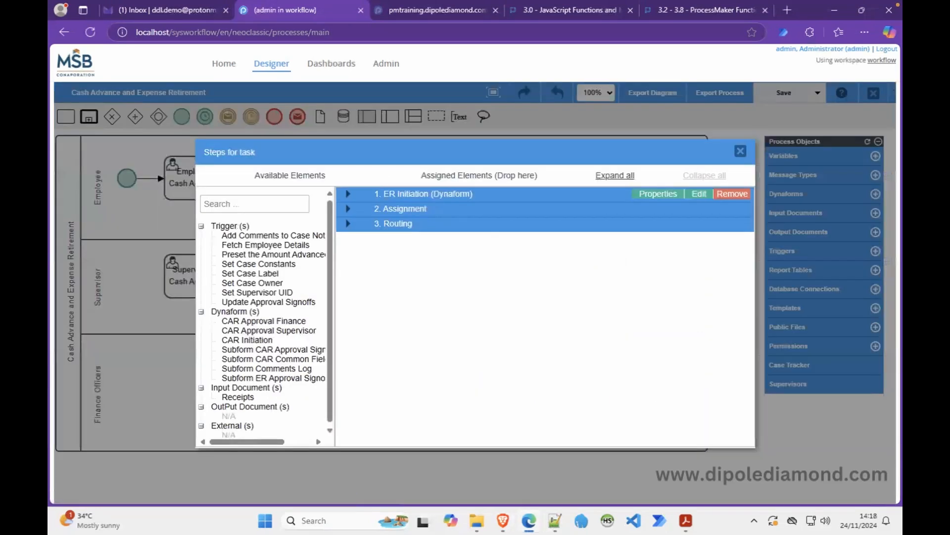
click(349, 195)
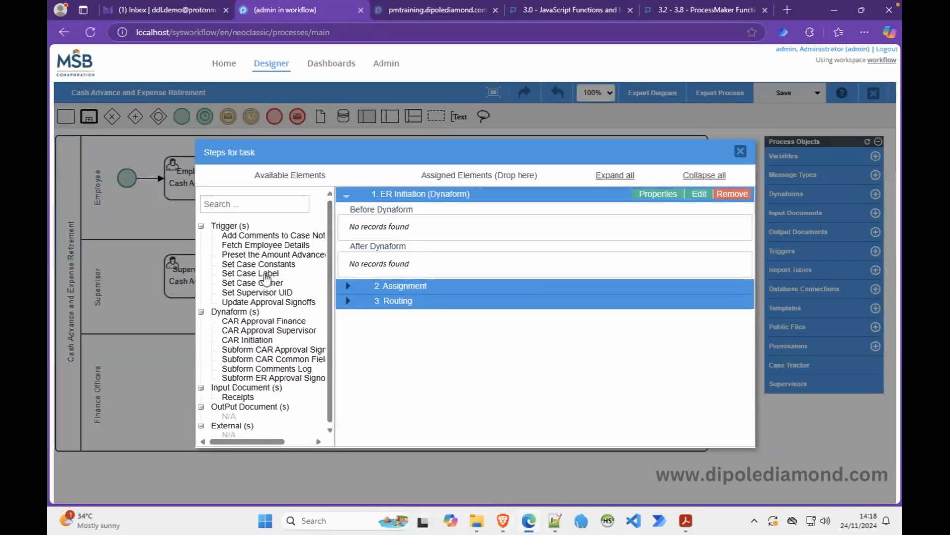
drag(270, 286, 414, 225)
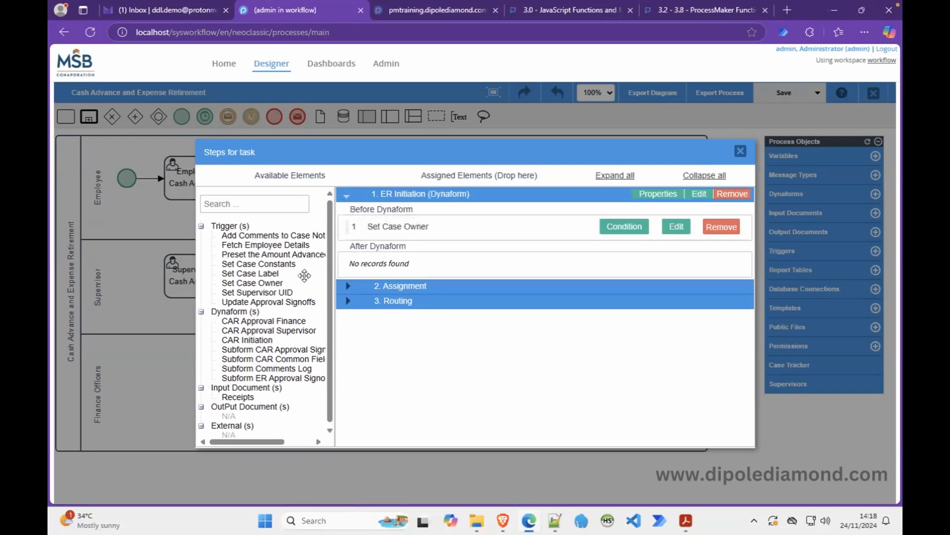
drag(270, 266, 417, 241)
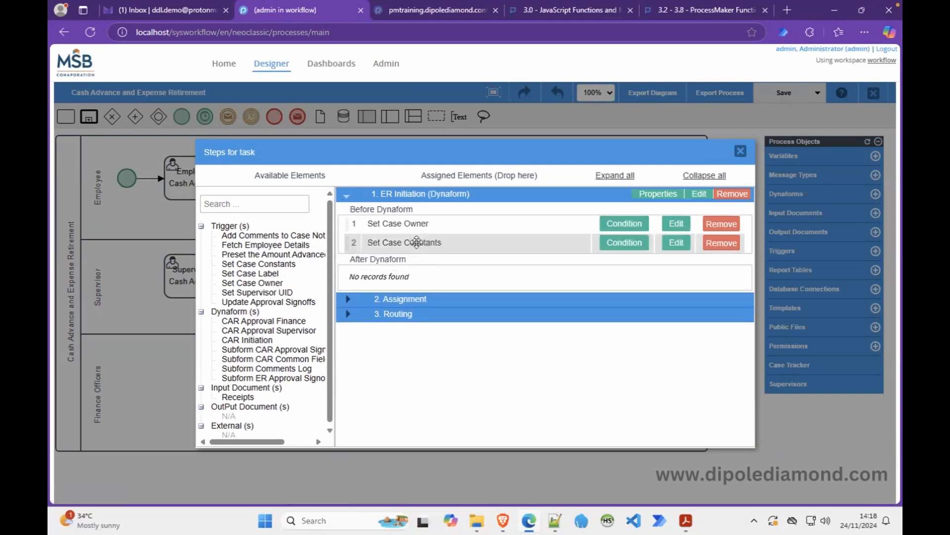
drag(279, 246, 426, 263)
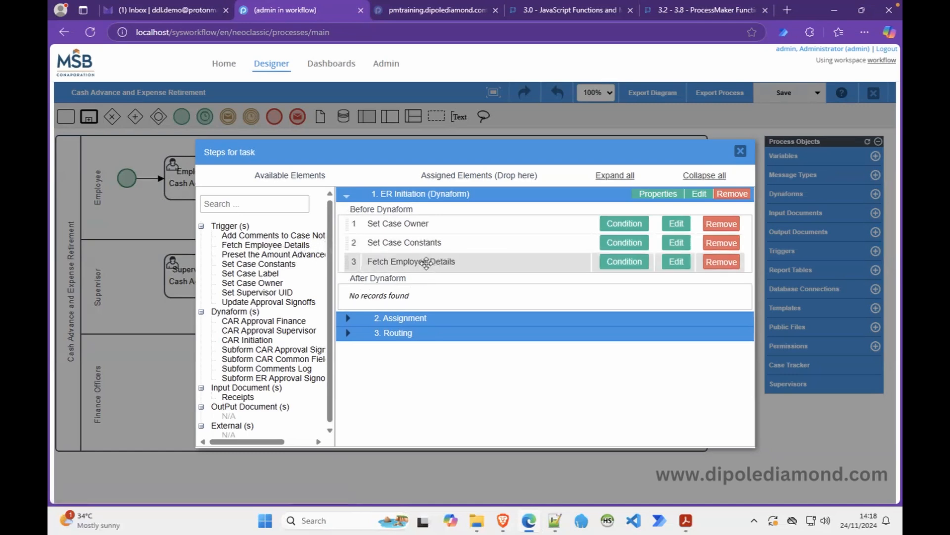
click(622, 249)
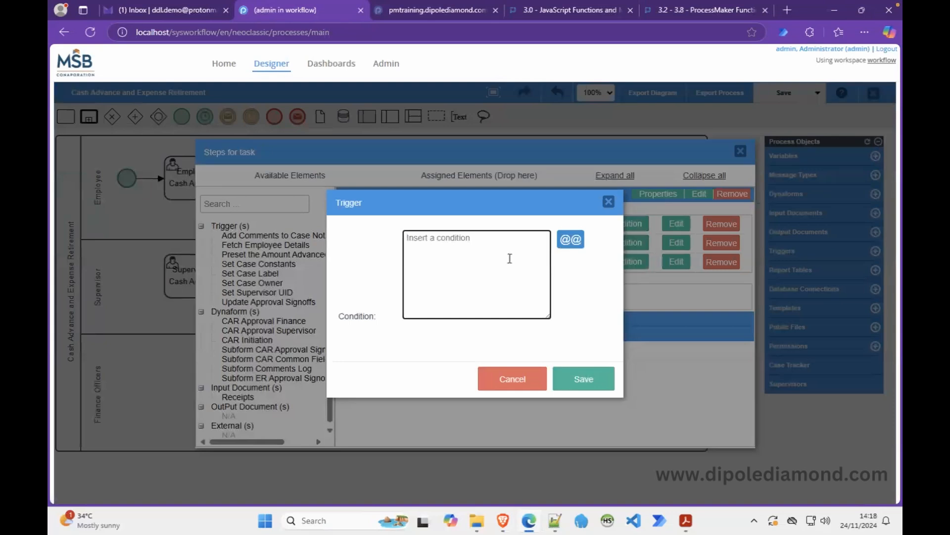
text(1==2)
Save the 1==2 condition and confirm the Fetch Employee Details condition.
click(582, 378)
click(631, 261)
text(1==2)
click(594, 377)
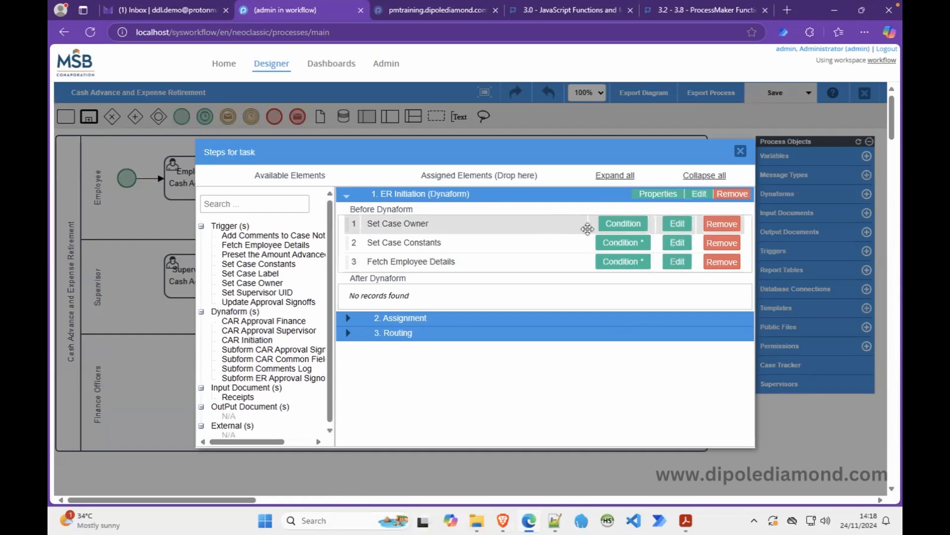
click(677, 226)
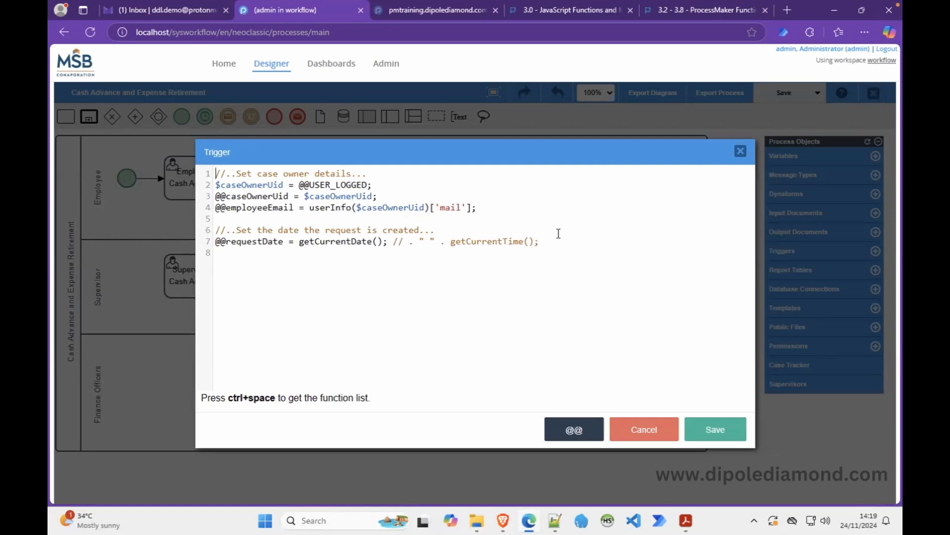
click(503, 207)
drag(491, 206, 212, 199)
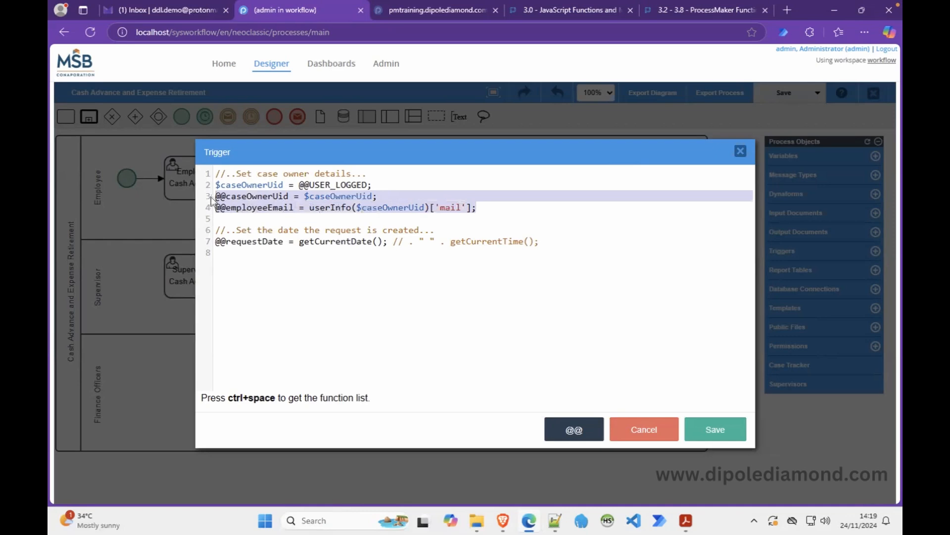
double_click(269, 196)
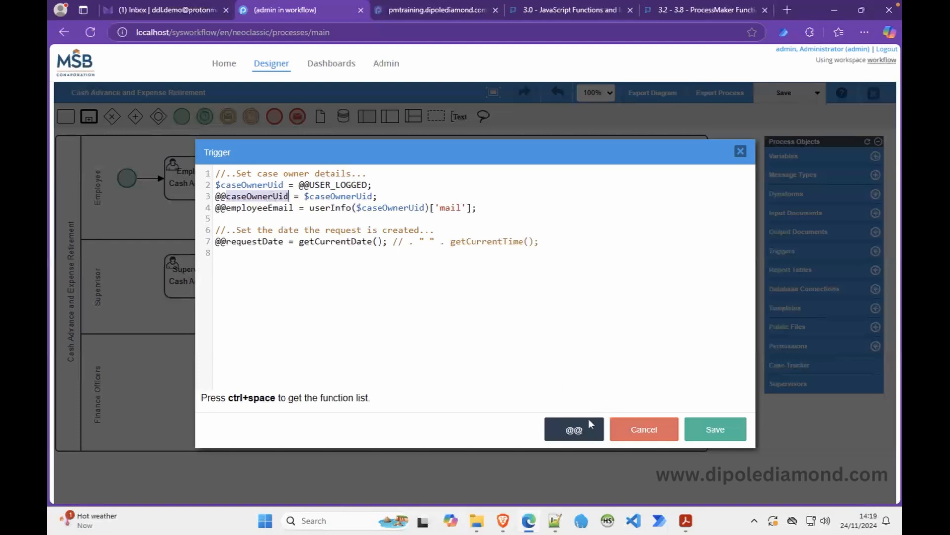
click(290, 197)
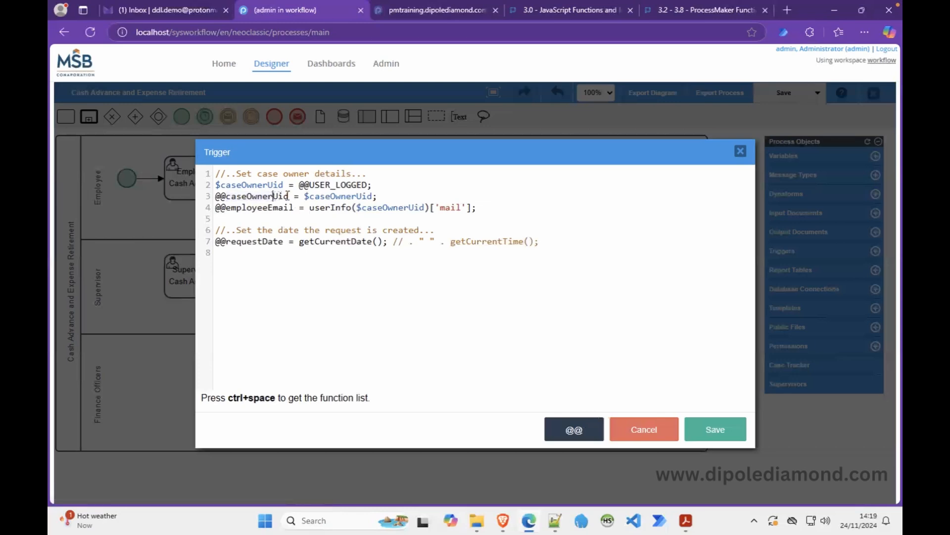
drag(289, 197, 211, 197)
key(ctrl+c)
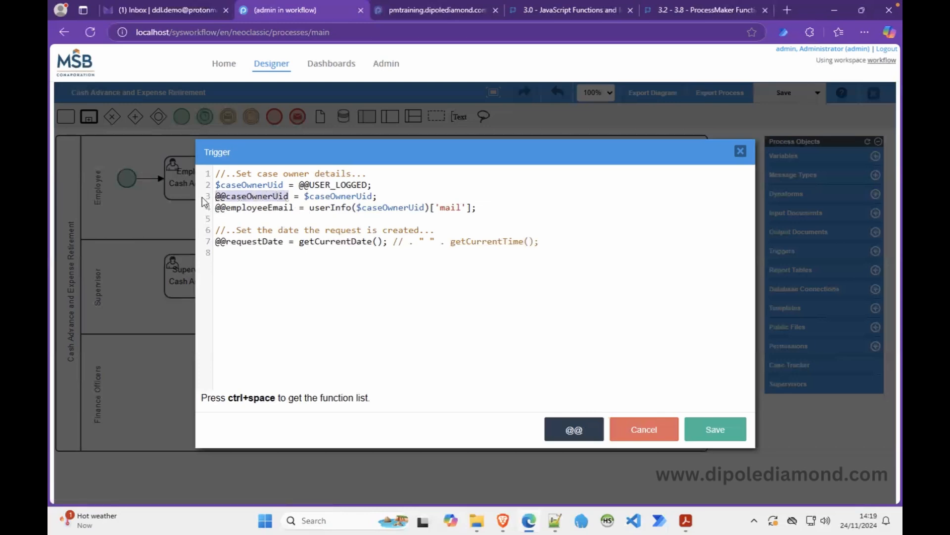
click(658, 430)
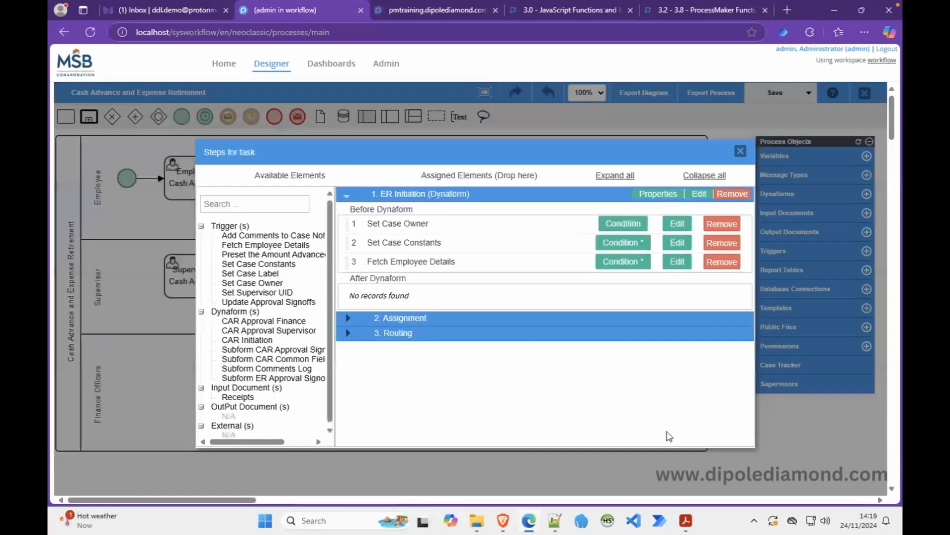
click(616, 227)
key(ctrl+v)
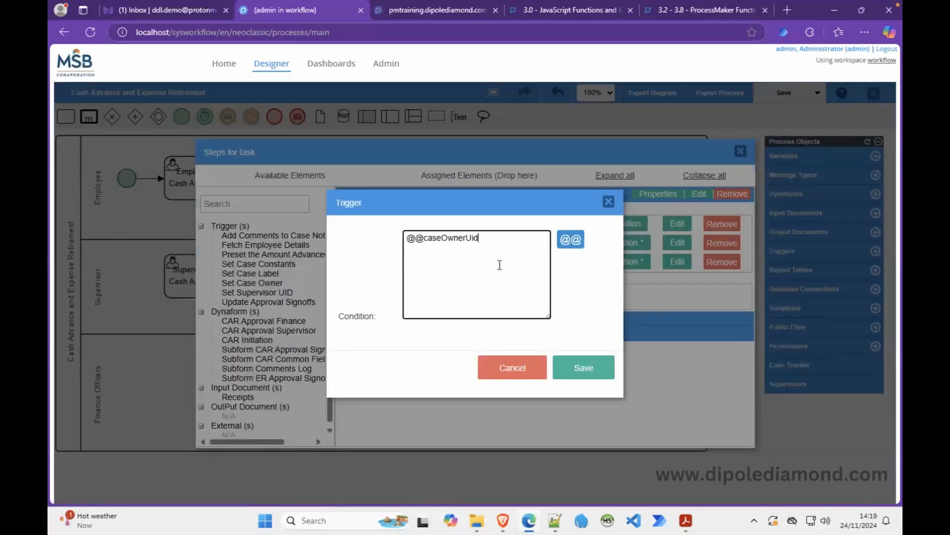
text(== "")
click(573, 369)
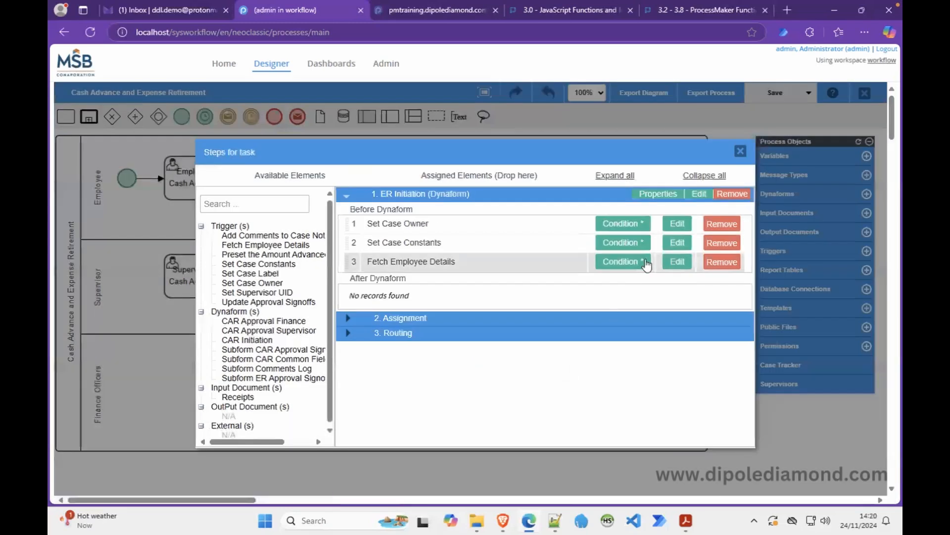
Delete the request-date lines from the Set Case Owner trigger code and save it.
click(676, 224)
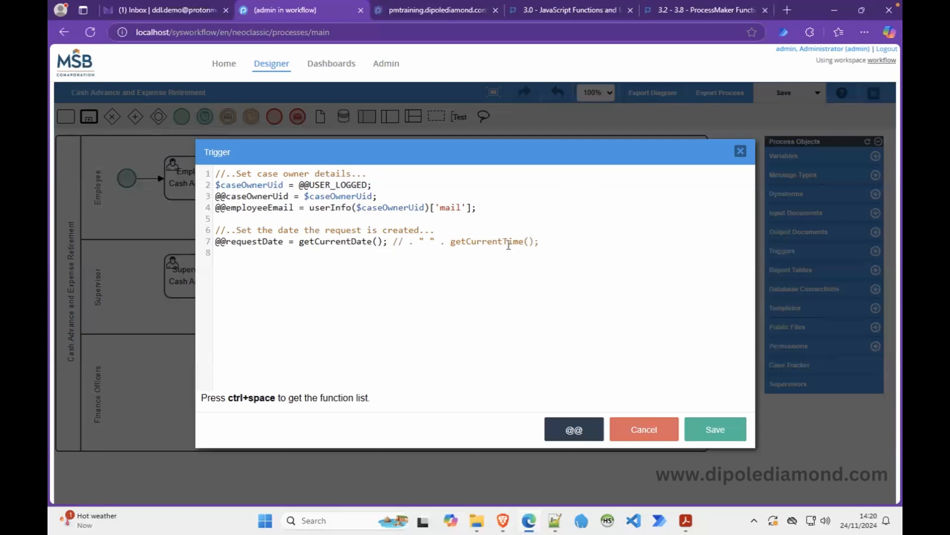
drag(548, 242, 195, 235)
key(ctrl+c)
key(BackSpace)
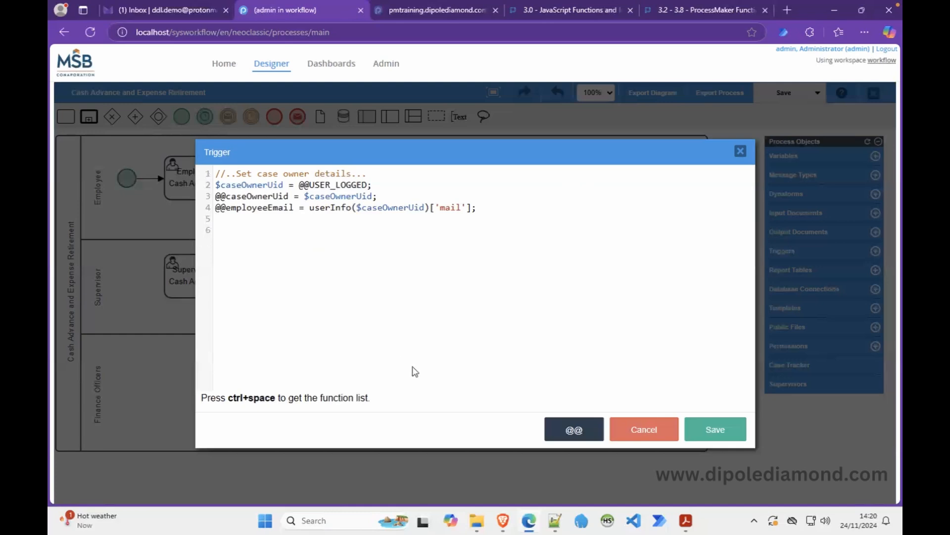
click(713, 427)
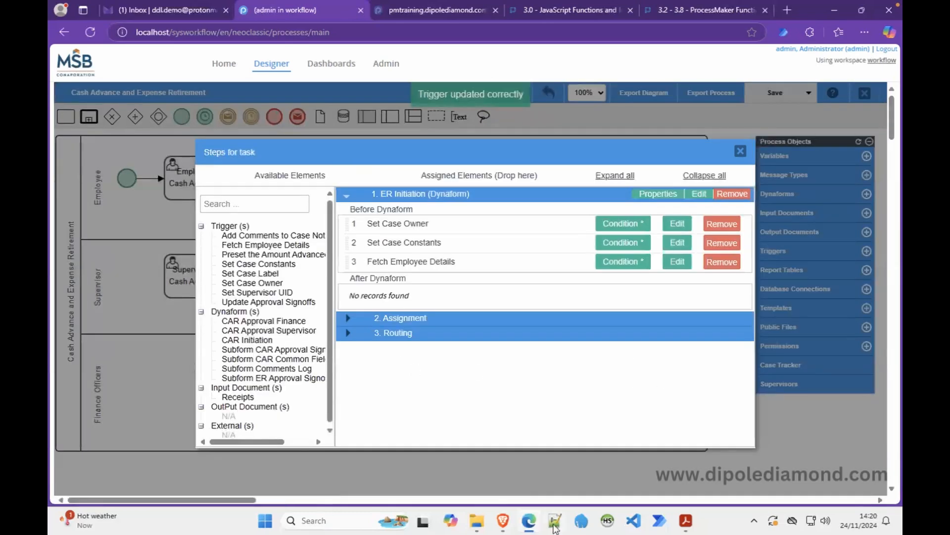
Paste the removed request-date code into the Notepad++ notes on line 71.
click(555, 521)
click(583, 287)
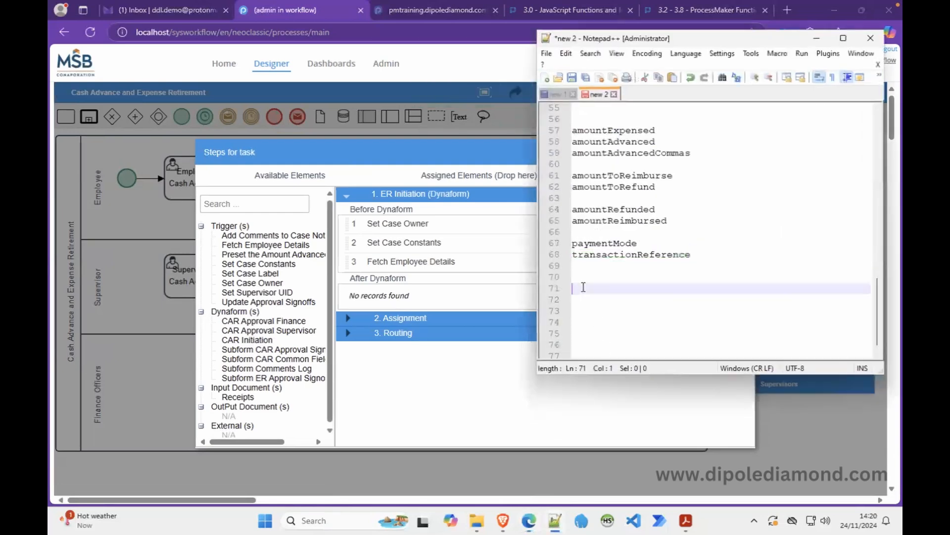
key(ctrl+v)
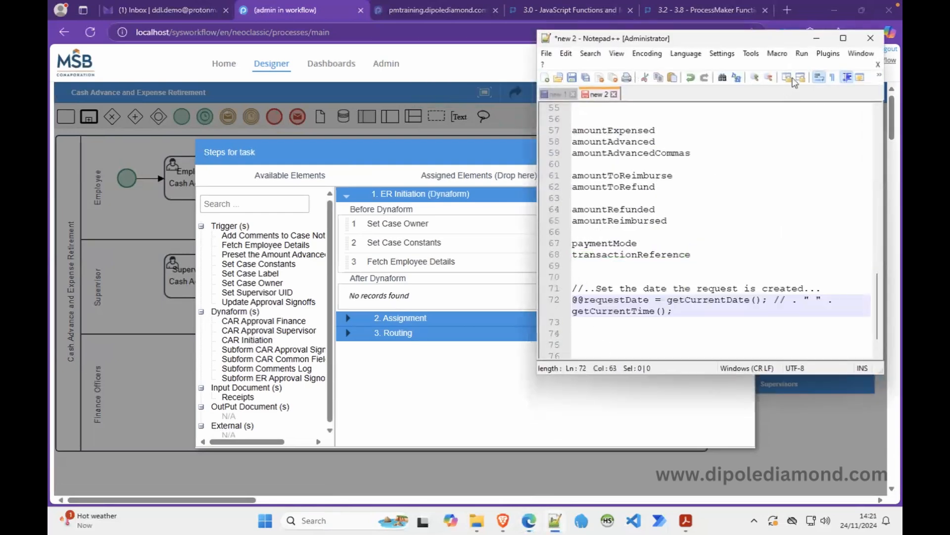
click(816, 38)
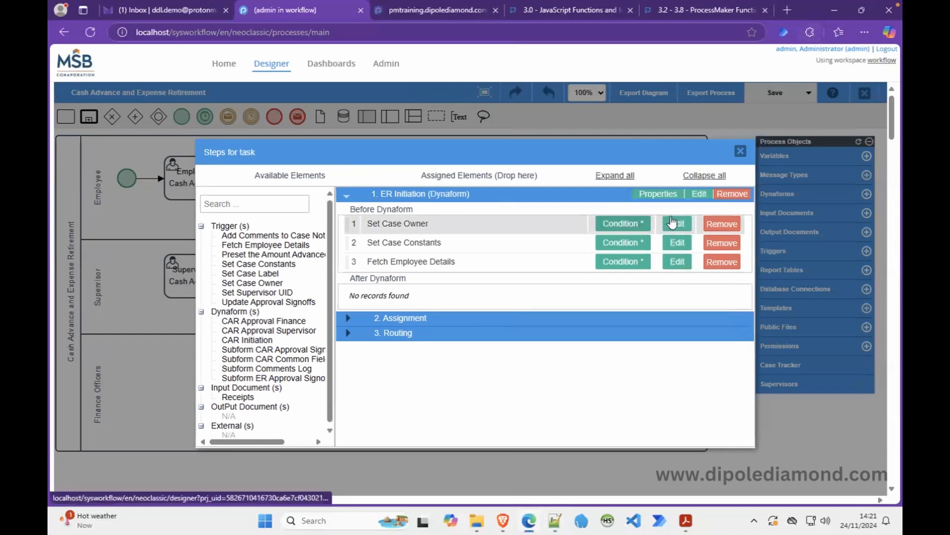
Recheck the Set Case Owner code and condition, then return to running case 20.
click(672, 223)
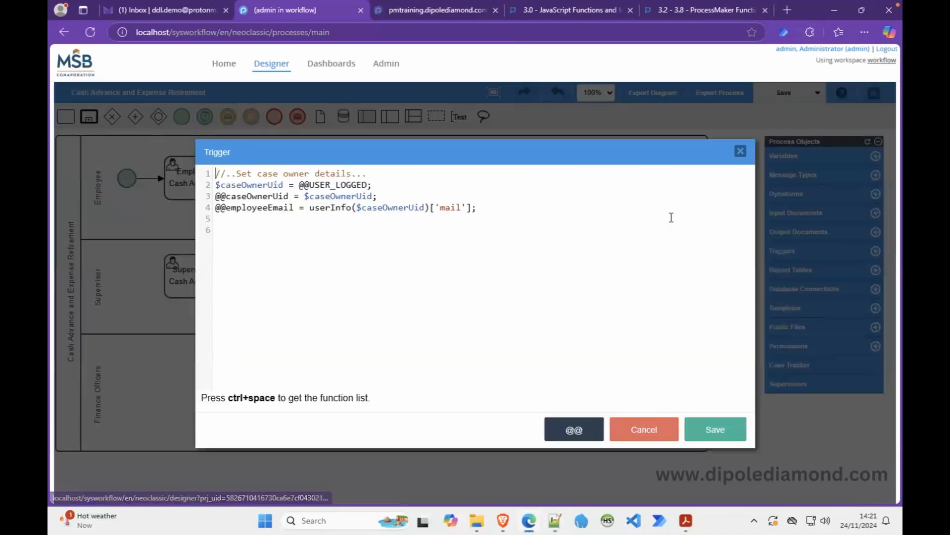
click(637, 427)
click(624, 224)
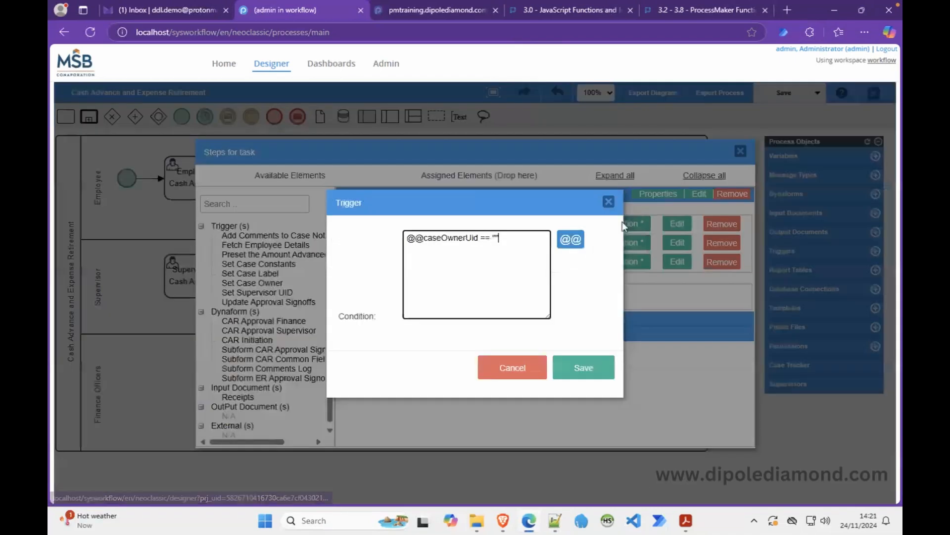
click(578, 368)
click(504, 520)
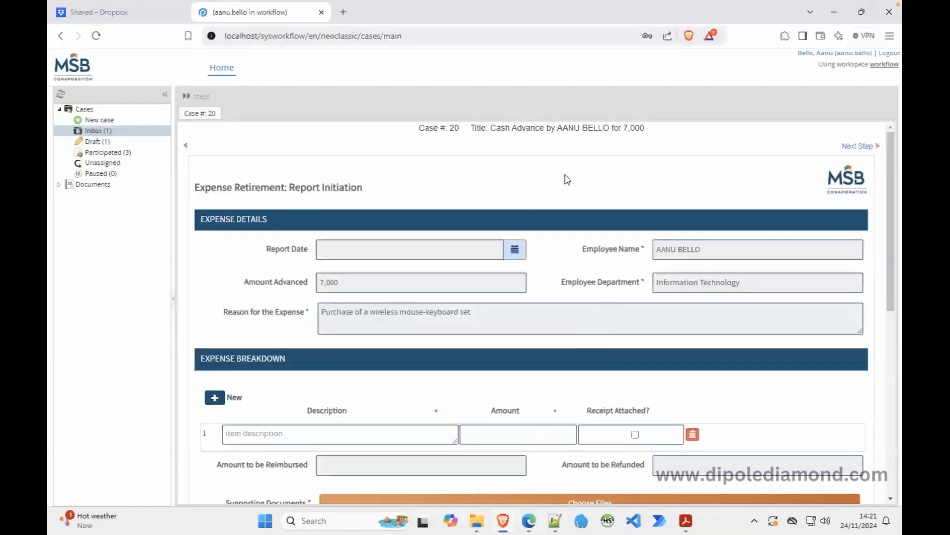
Reload the case 20 form, then open draft case 22 to inspect its Report Initiation form.
right_click(529, 188)
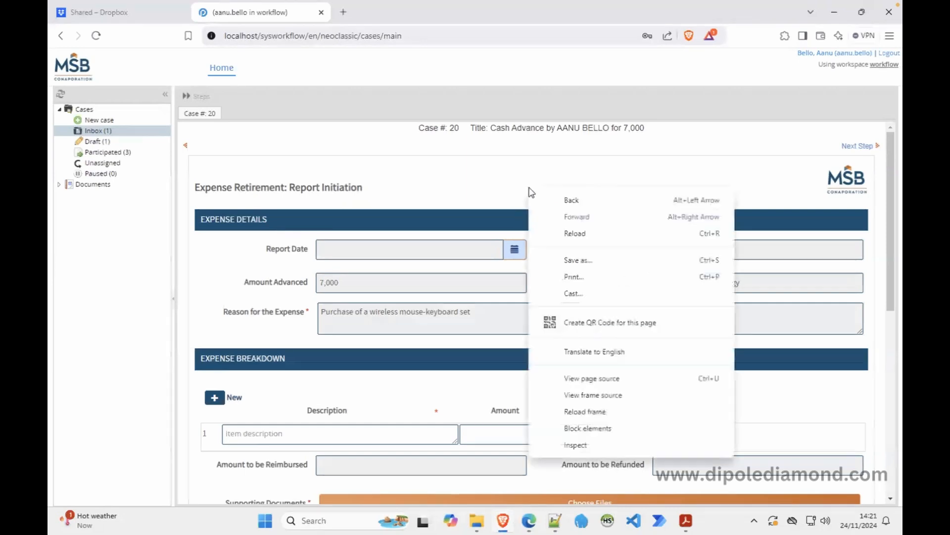
click(595, 415)
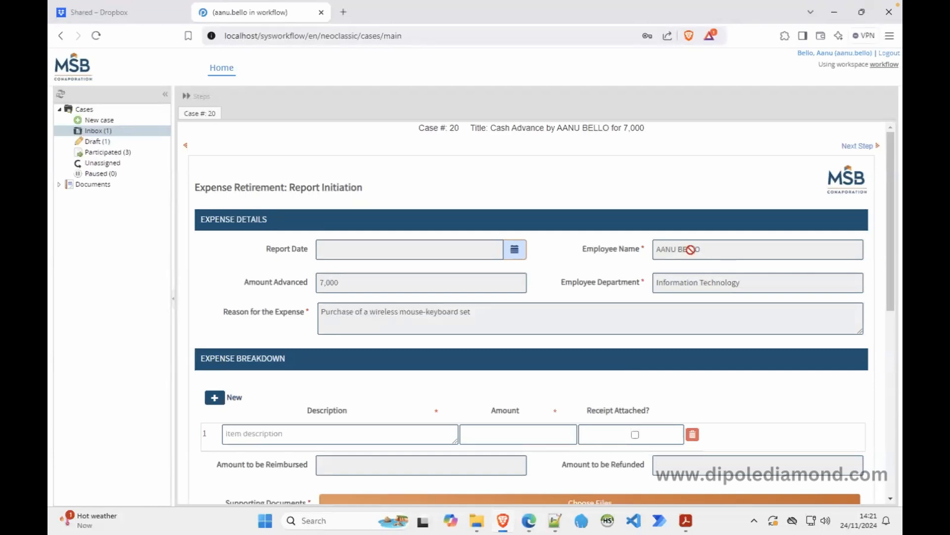
click(127, 143)
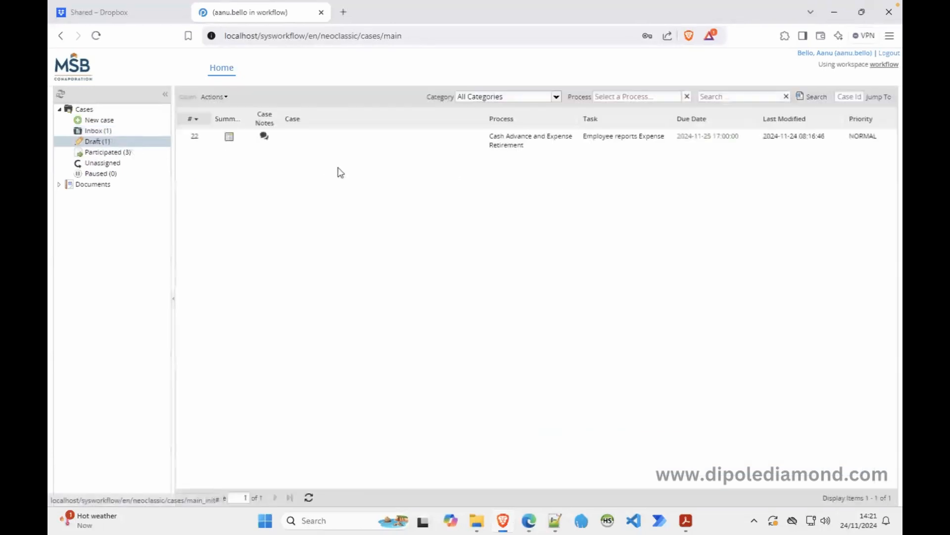
double_click(445, 144)
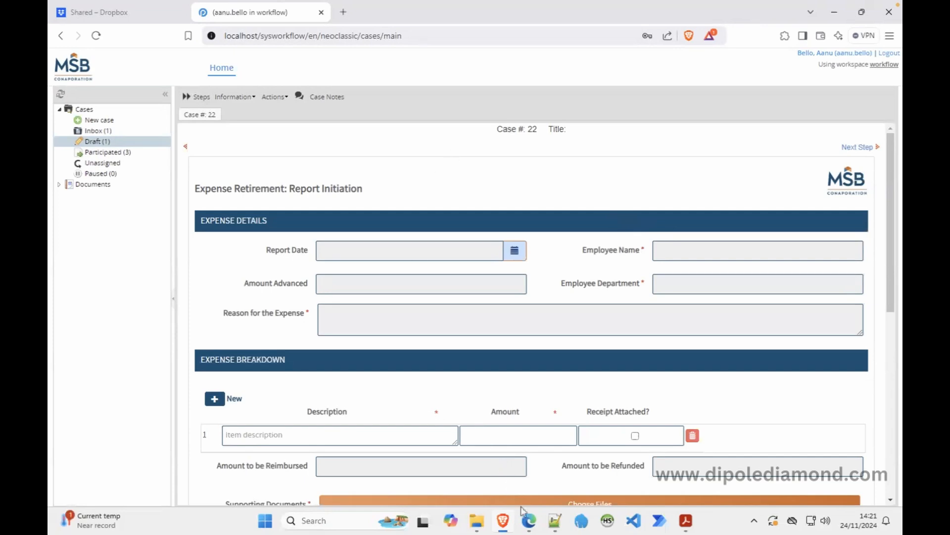
click(529, 520)
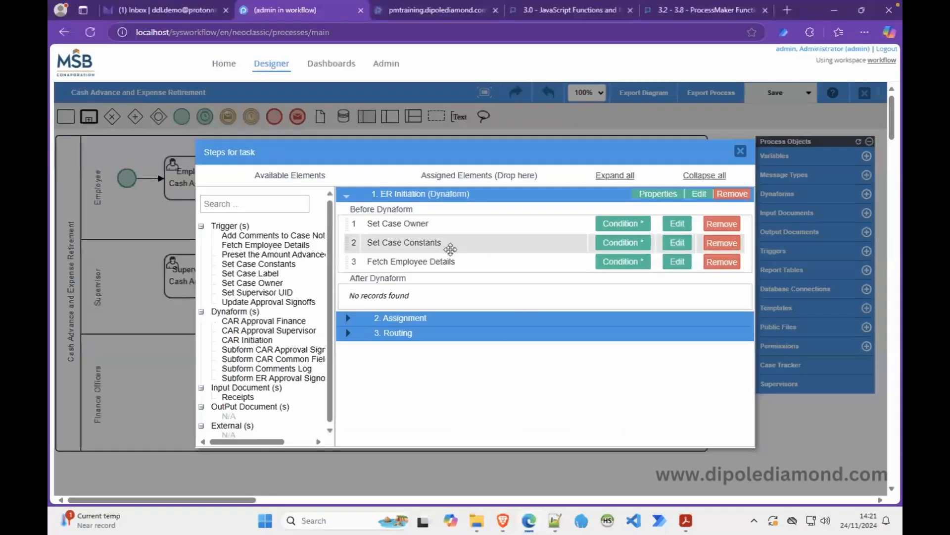
click(678, 224)
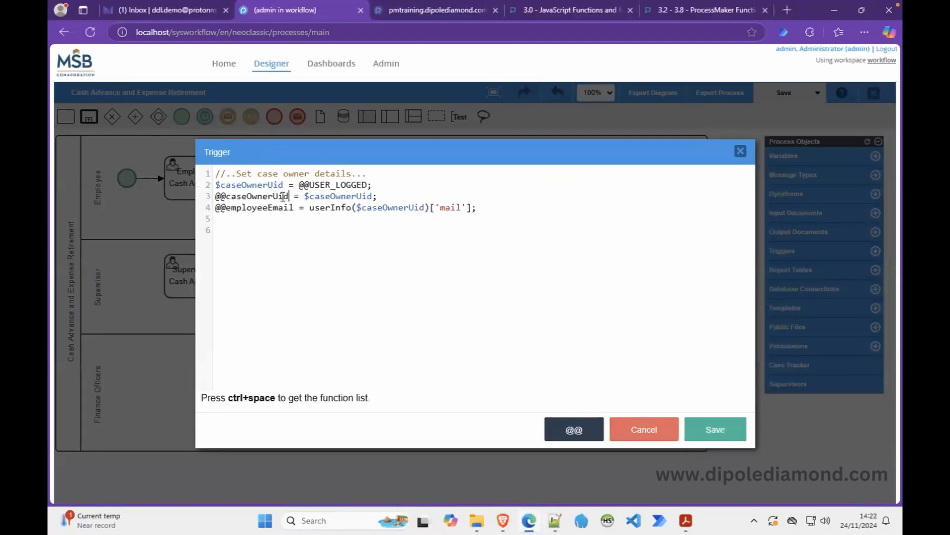
drag(289, 197, 205, 200)
drag(295, 208, 237, 208)
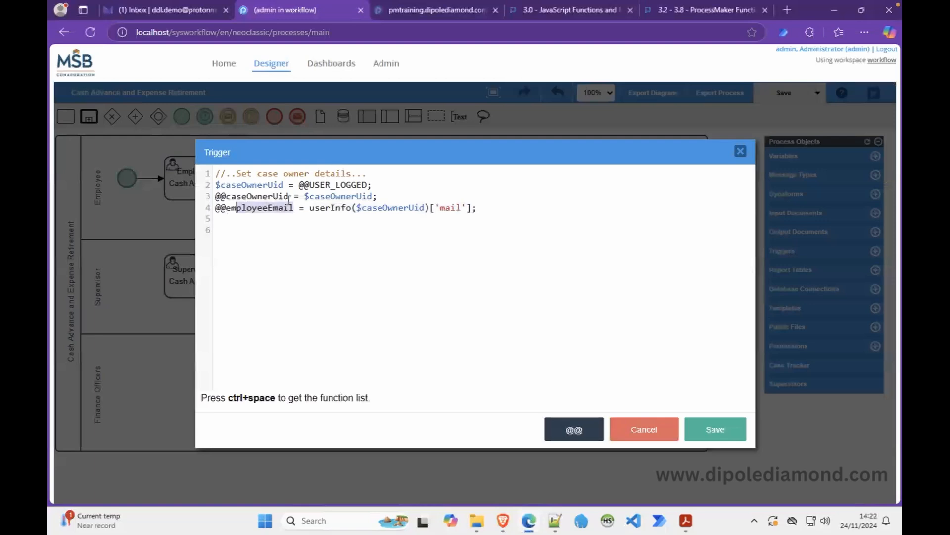
drag(292, 196, 208, 200)
key(ctrl+c)
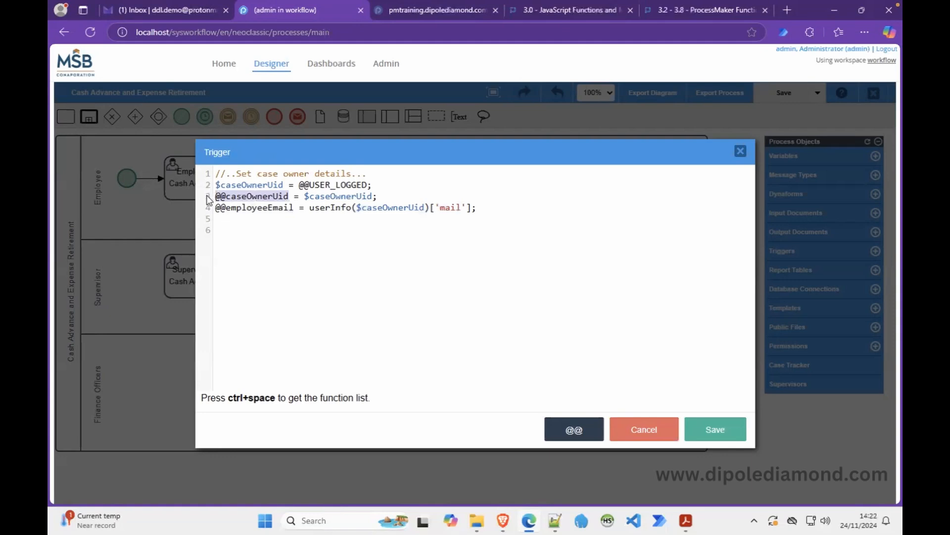
click(250, 250)
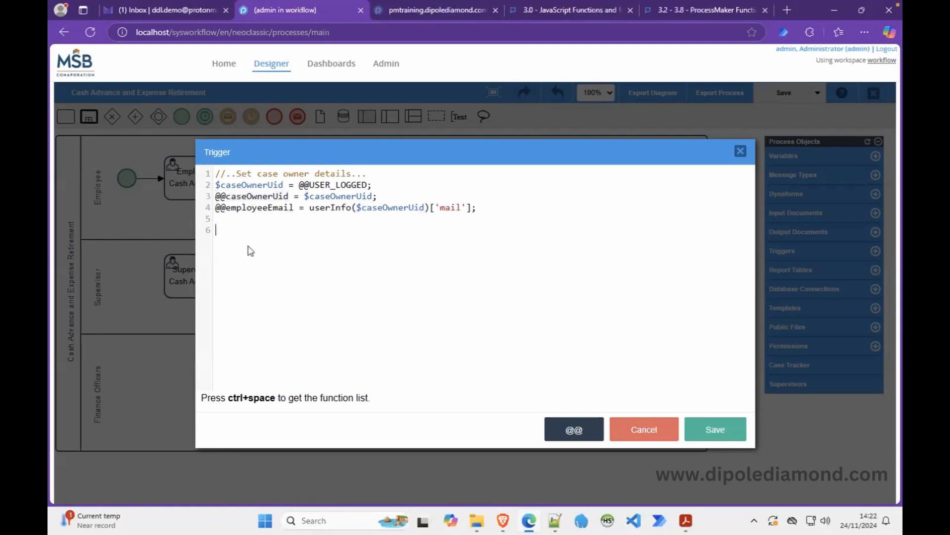
text(dd()
key(ctrl+v)
text())
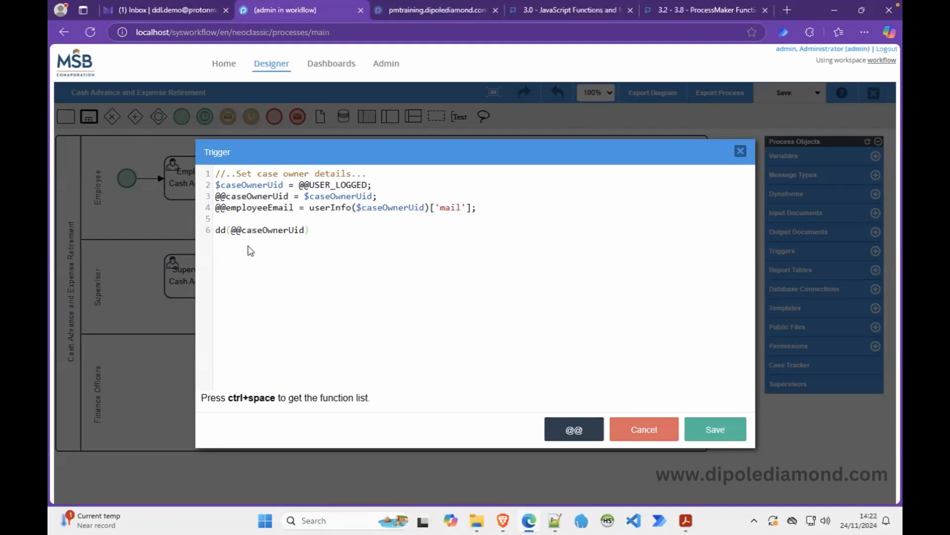
text(;)
click(712, 426)
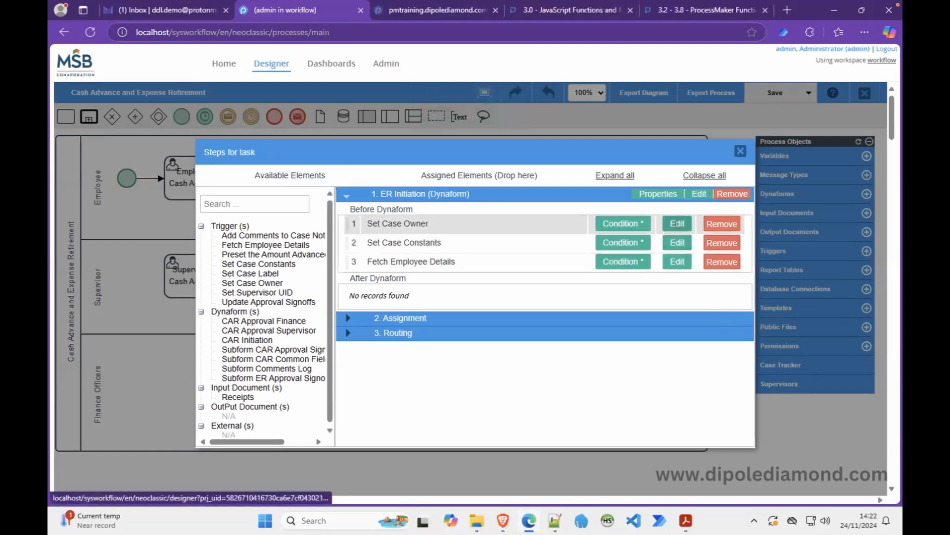
click(678, 223)
drag(315, 230, 210, 231)
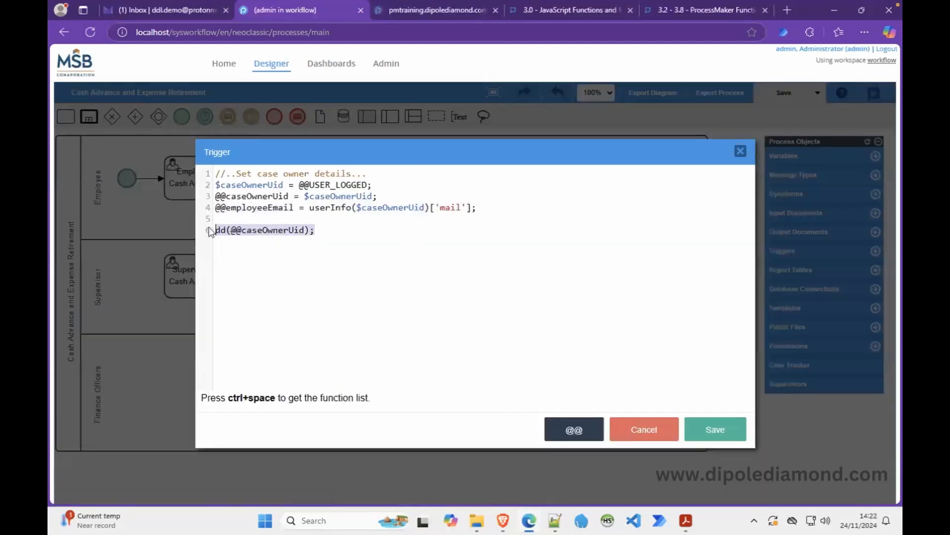
key(BackSpace)
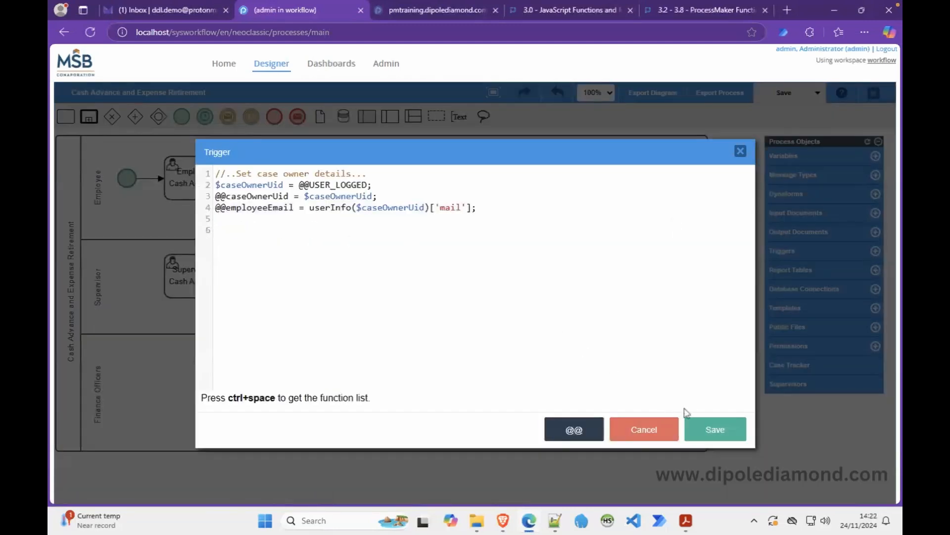
click(708, 429)
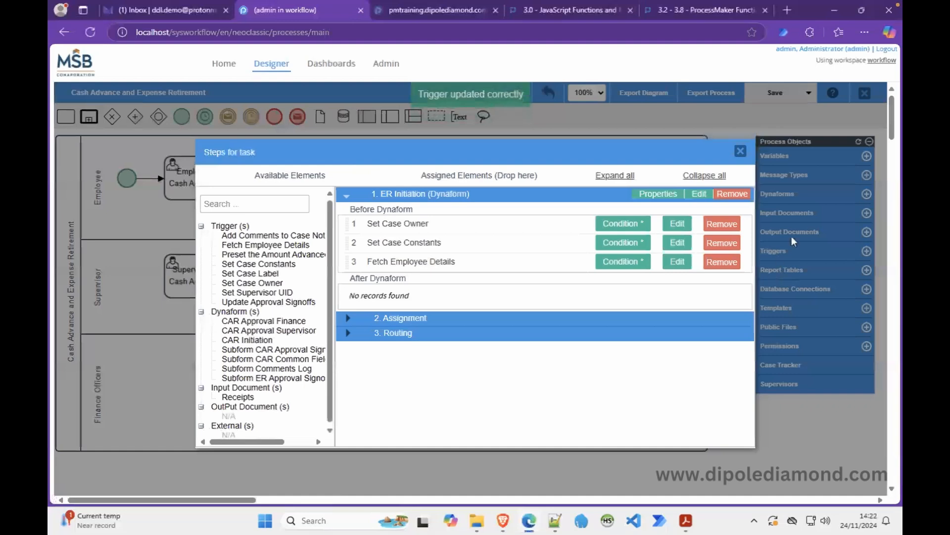
Create a new trigger named zzz Debug containing the pasted debug code.
click(740, 150)
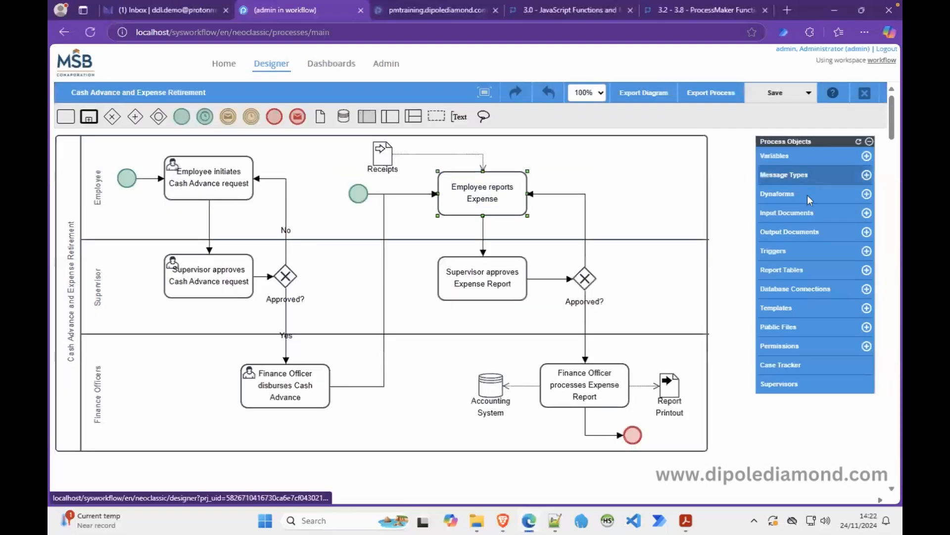
click(777, 252)
click(724, 181)
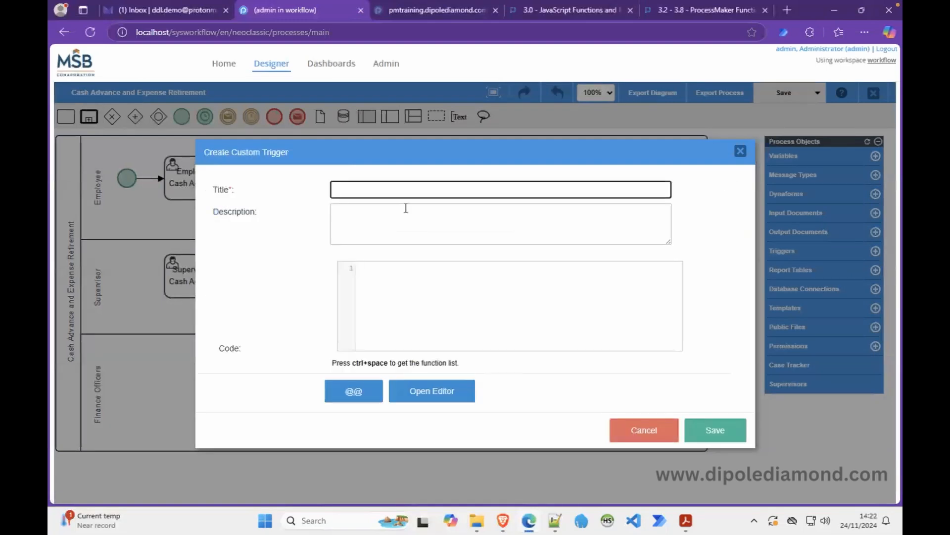
text(zzz Debug)
click(512, 308)
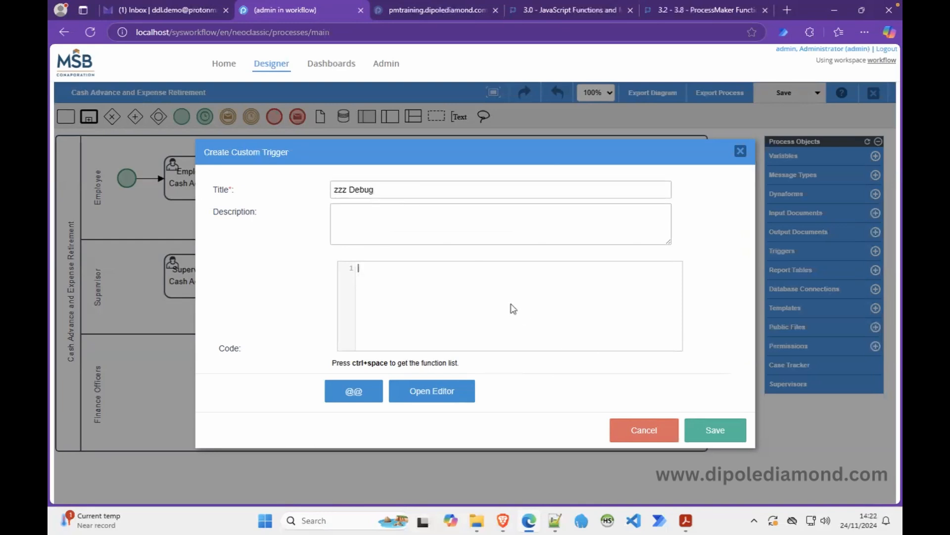
key(ctrl+v)
click(713, 430)
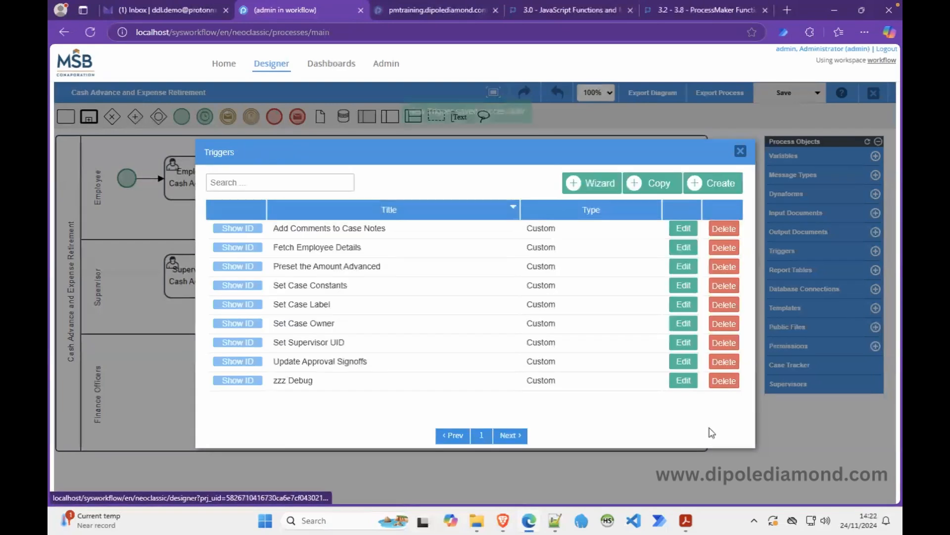
Attach zzz Debug as the second before-form trigger of the ER Initiation step.
click(741, 151)
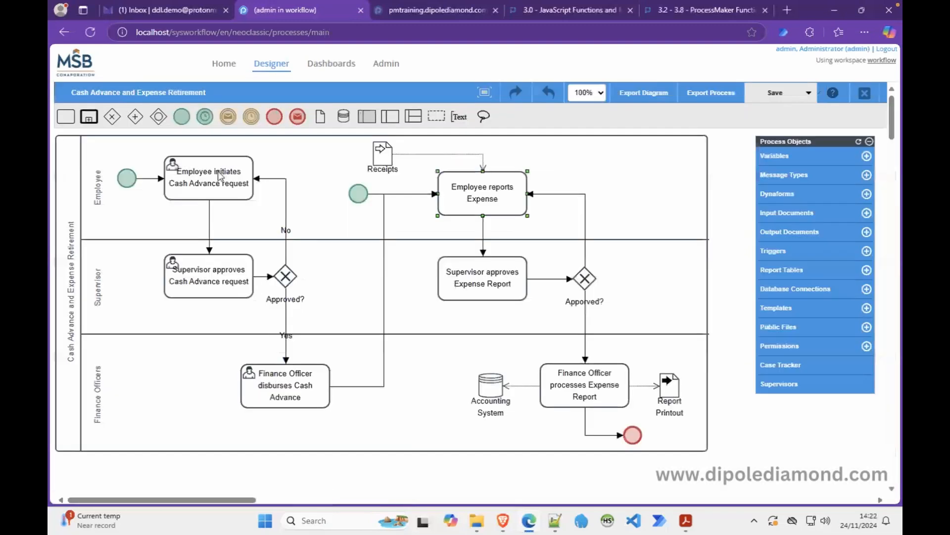
right_click(466, 193)
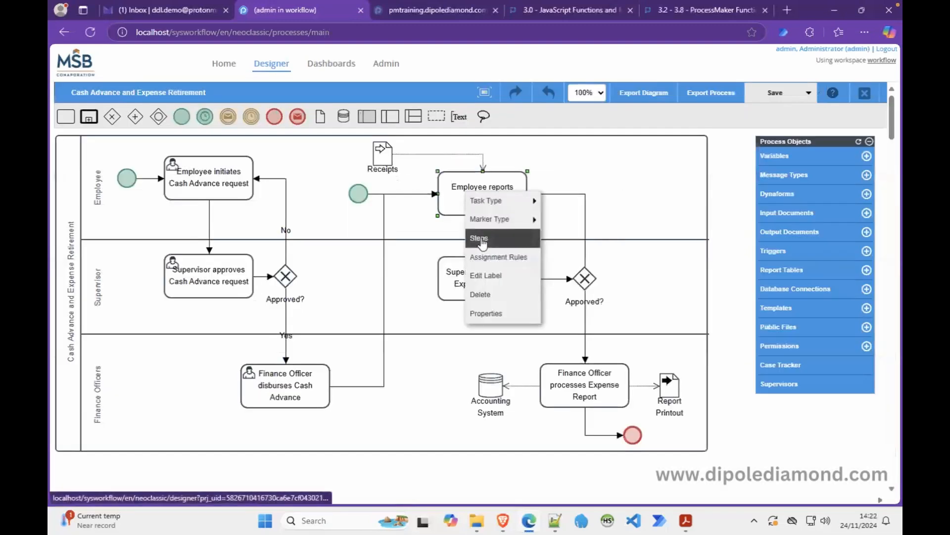
click(481, 243)
click(349, 195)
drag(252, 311, 400, 243)
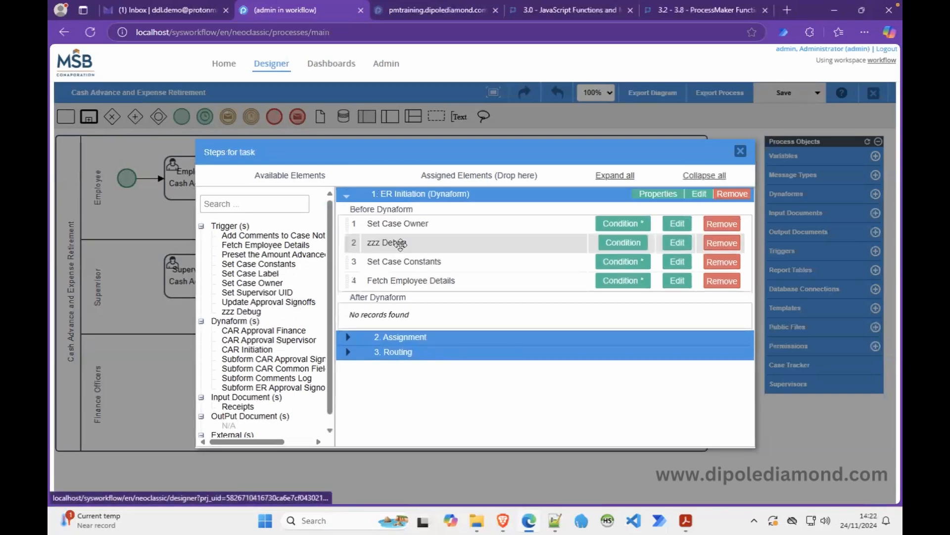
Reload the running case form so the triggers execute.
click(502, 519)
right_click(502, 183)
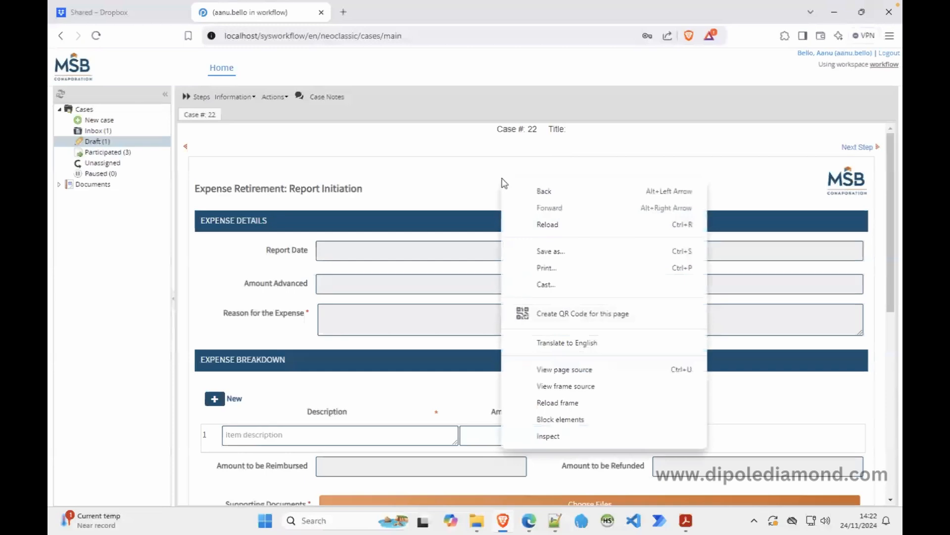
click(579, 404)
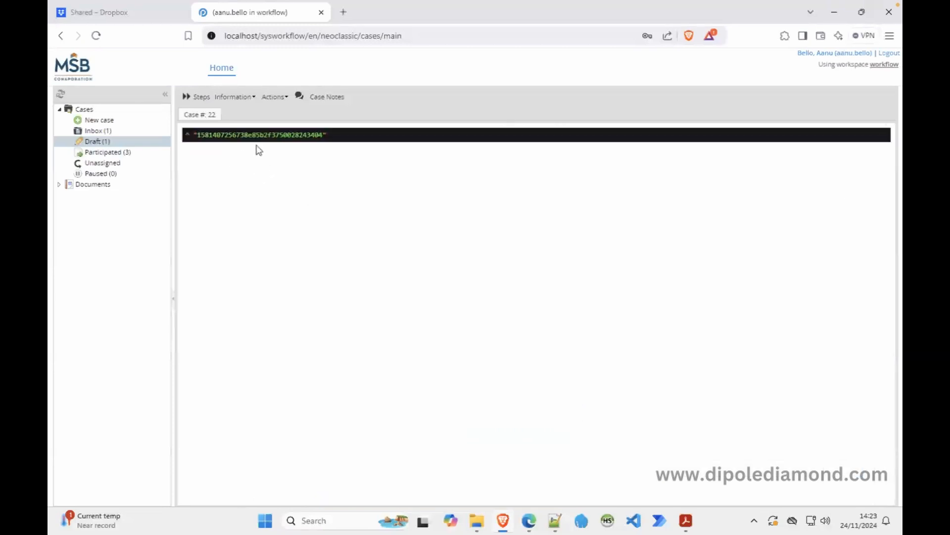
Remove the zzz Debug trigger from the ER Initiation step.
click(525, 523)
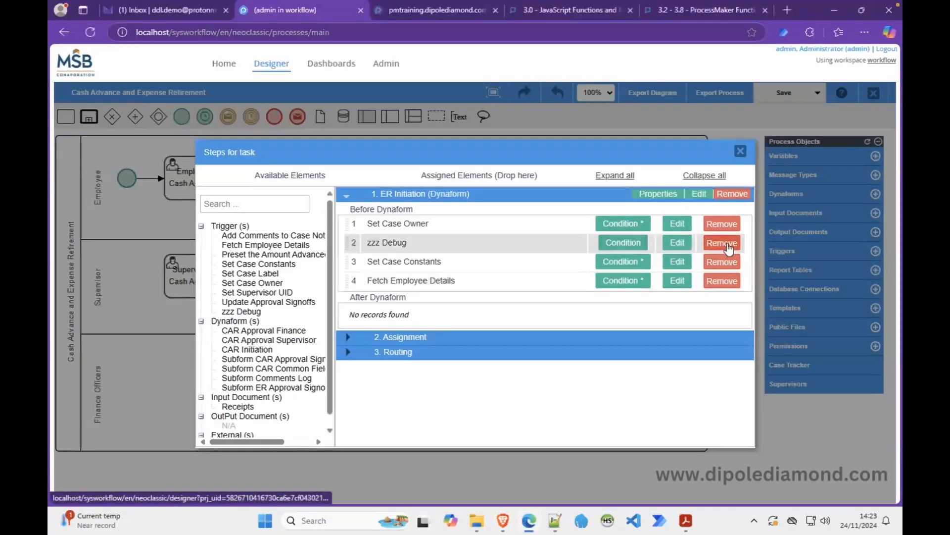
click(726, 243)
click(585, 321)
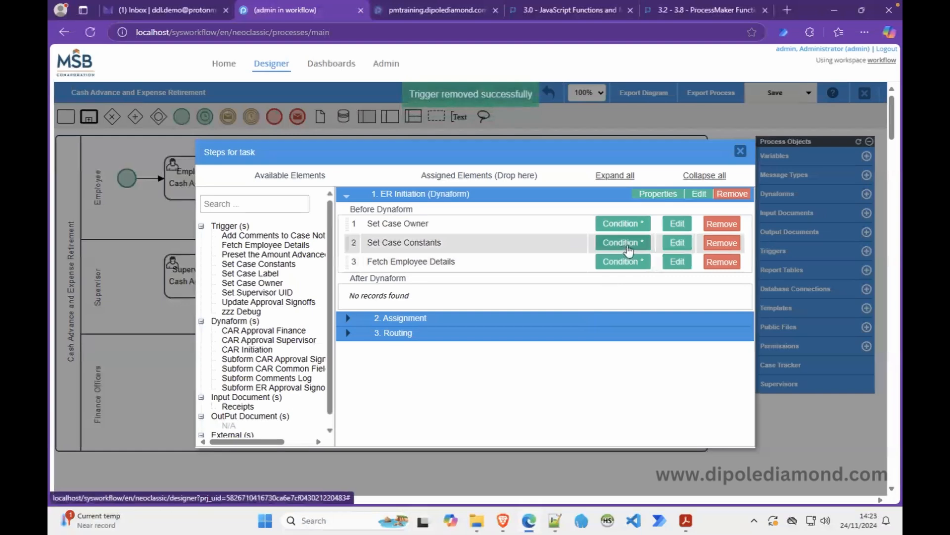
click(672, 244)
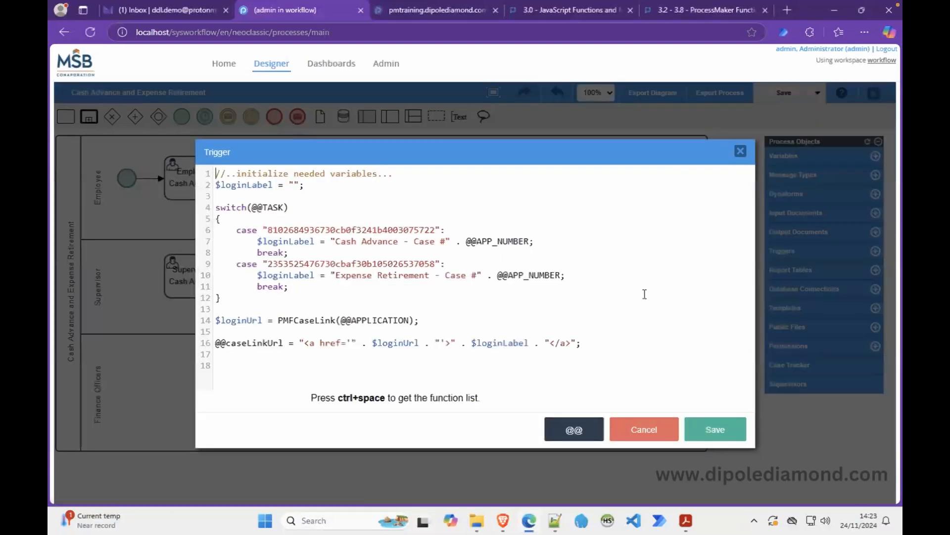
click(635, 429)
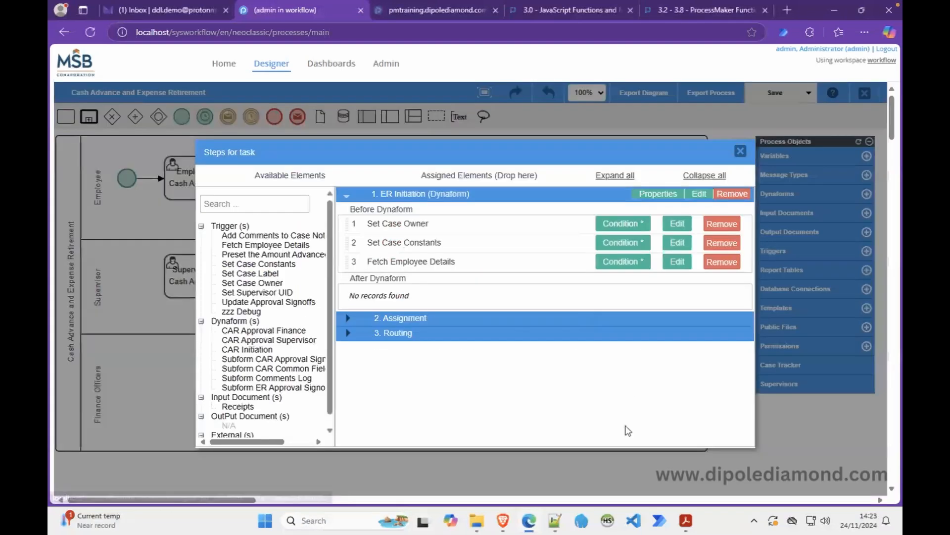
click(620, 242)
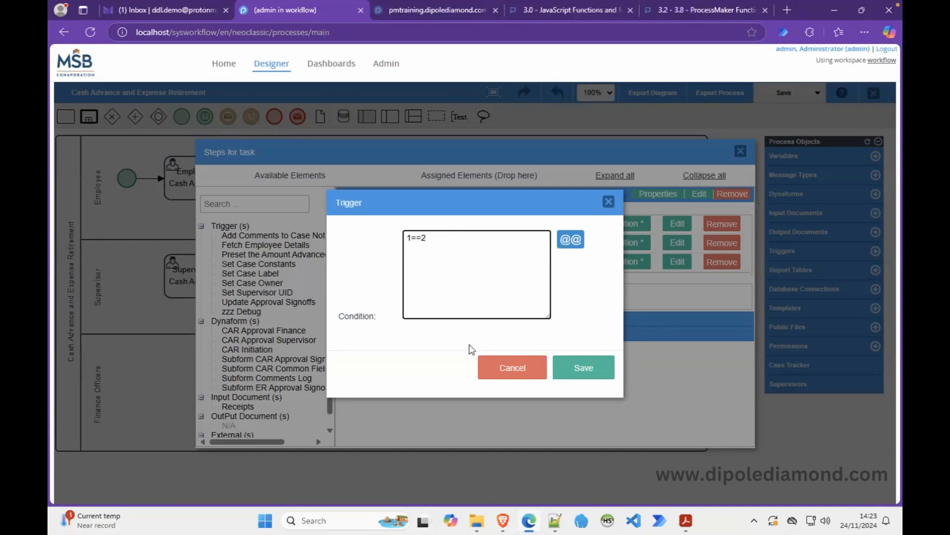
click(512, 367)
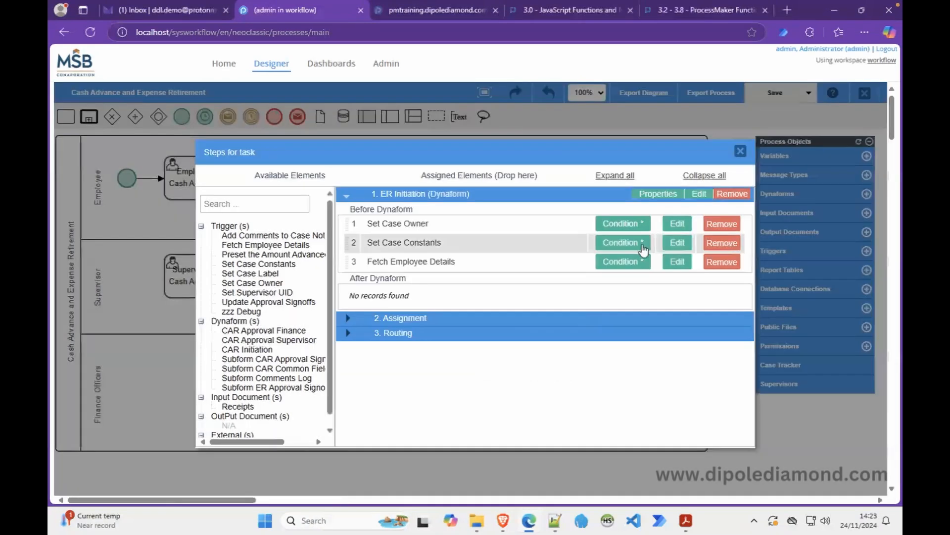
click(677, 242)
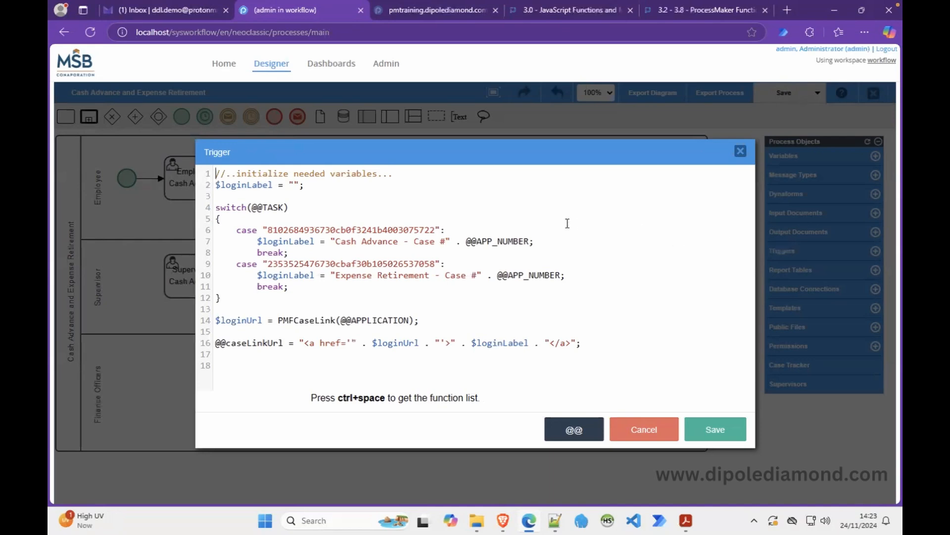
Cut the two prepared request-date code lines from the Notepad++ notes.
double_click(270, 208)
click(324, 228)
click(555, 520)
key(shift+Left)
key(shift+Left)
key(shift+Left)
key(shift+Left)
drag(626, 305, 566, 295)
key(ctrl+x)
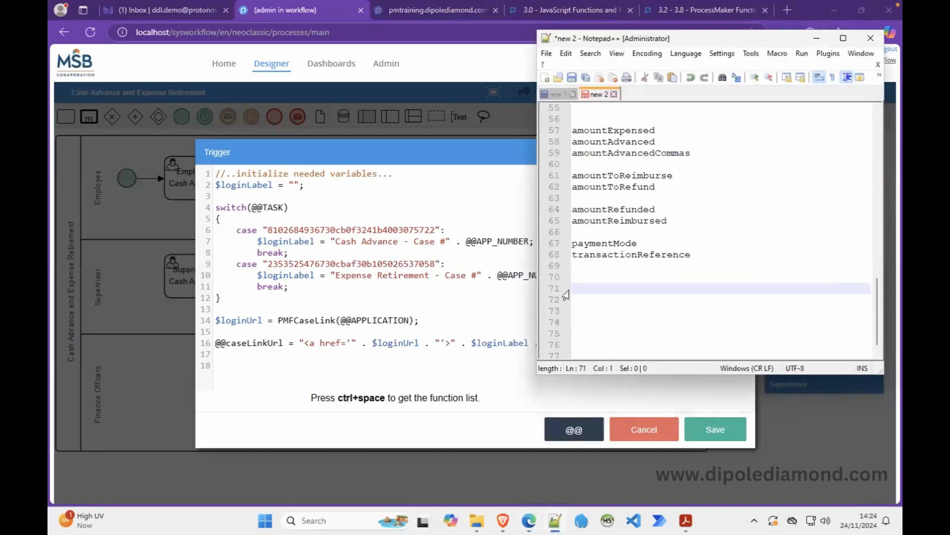
click(816, 38)
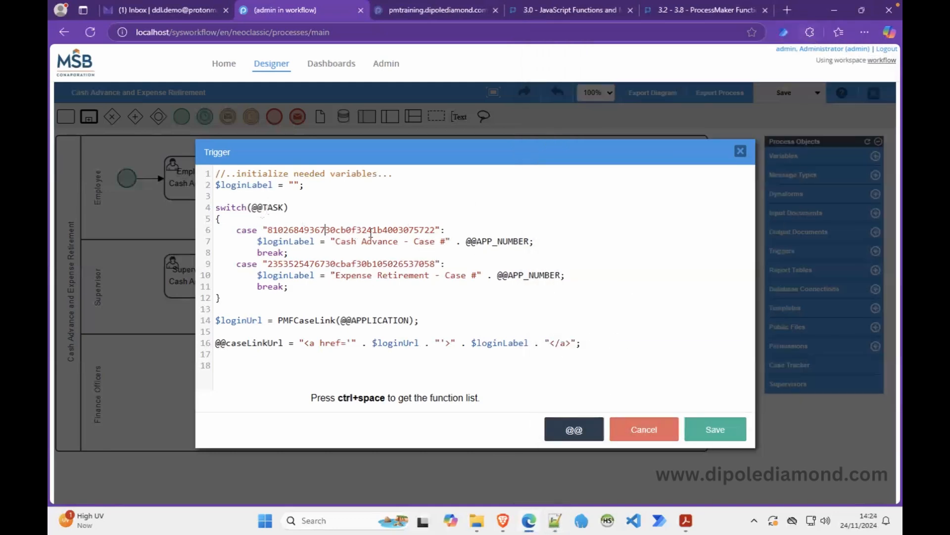
Add the comment //CAR leg initiation after the first case label.
click(463, 232)
text(//)
text(Initiation)
key(Left)
key(Left)
key(Left)
key(Left)
key(Left)
key(Left)
key(Left)
key(Left)
key(Left)
text(CAR leg)
key(Delete)
text(i)
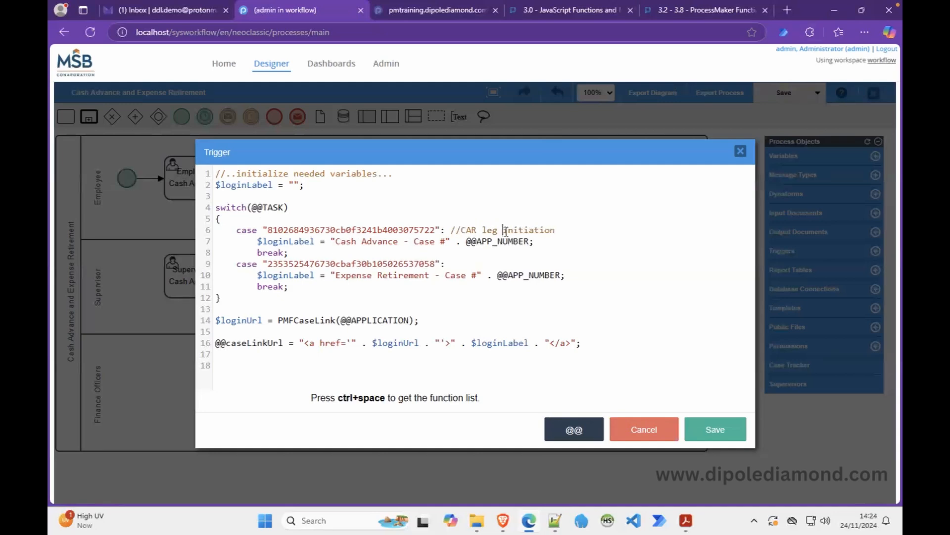
click(544, 241)
key(Return)
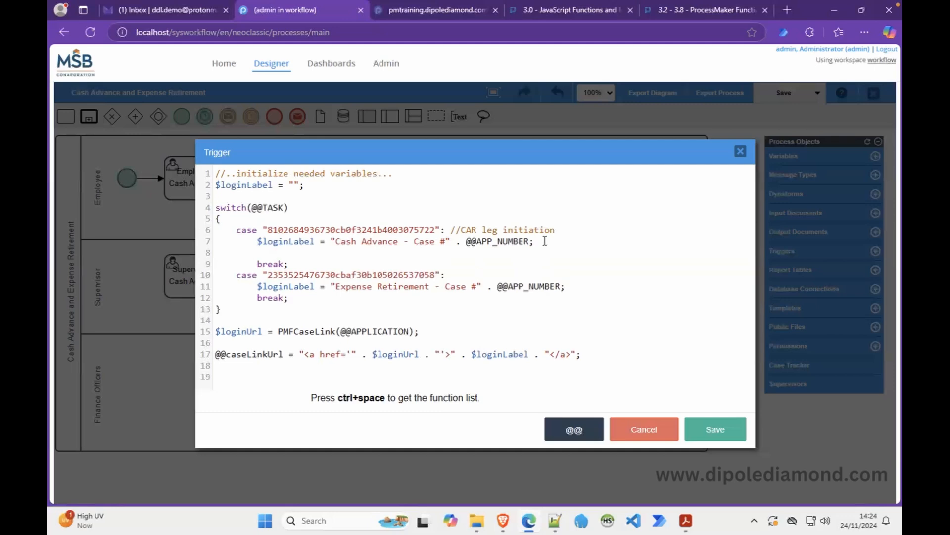
key(ctrl+v)
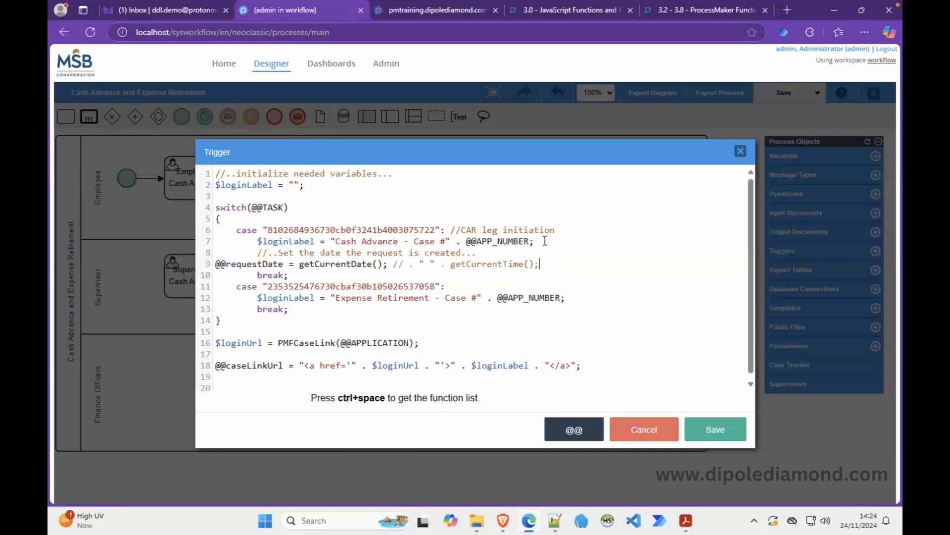
click(478, 254)
key(BackSpace)
key(Return)
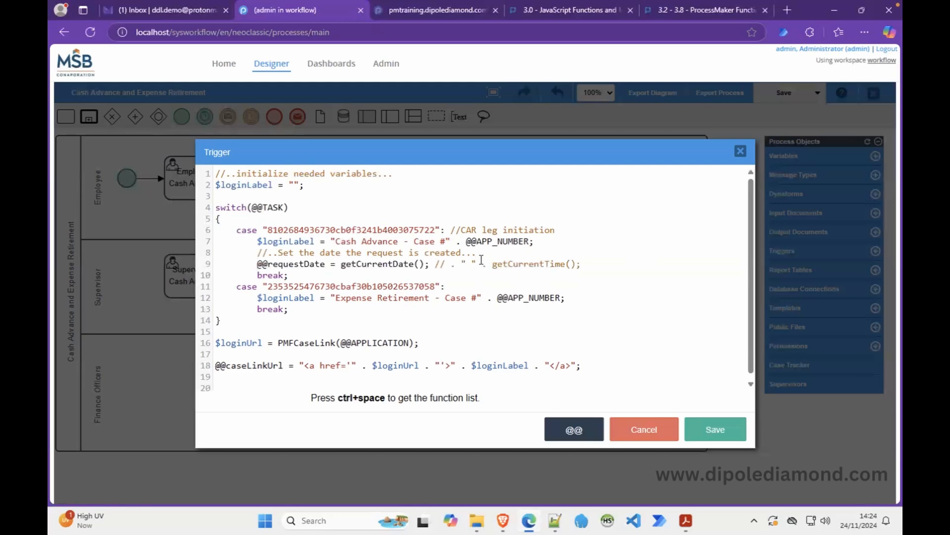
click(485, 254)
drag(595, 264, 434, 266)
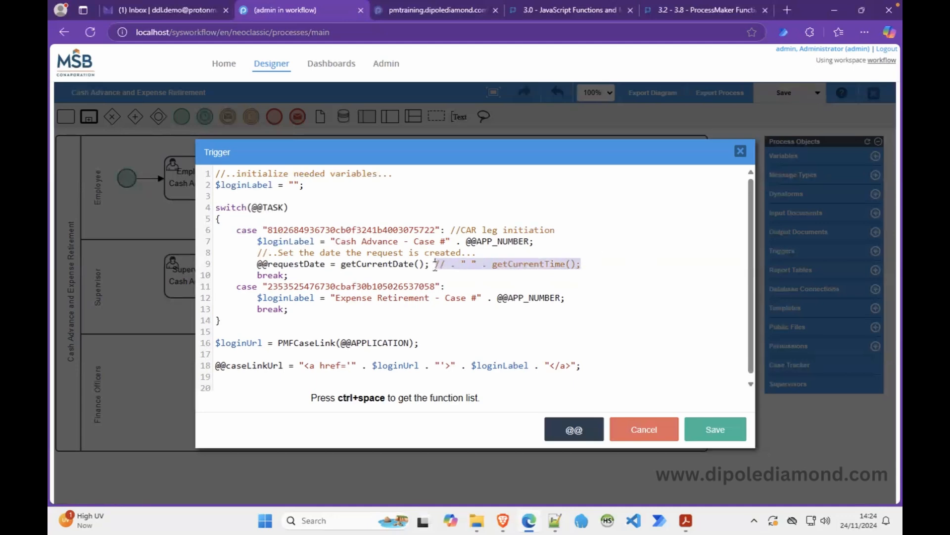
key(BackSpace)
click(257, 265)
text(if()
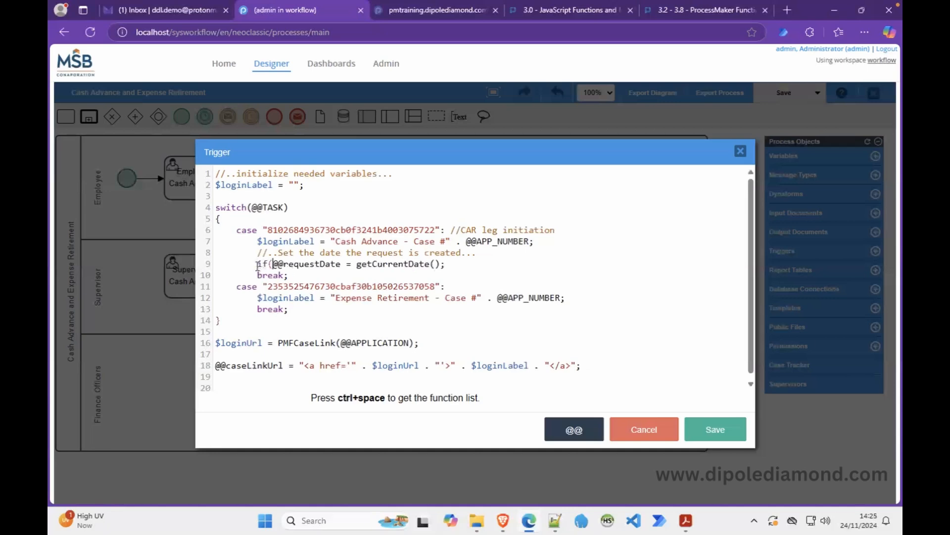
click(351, 265)
text(= "")
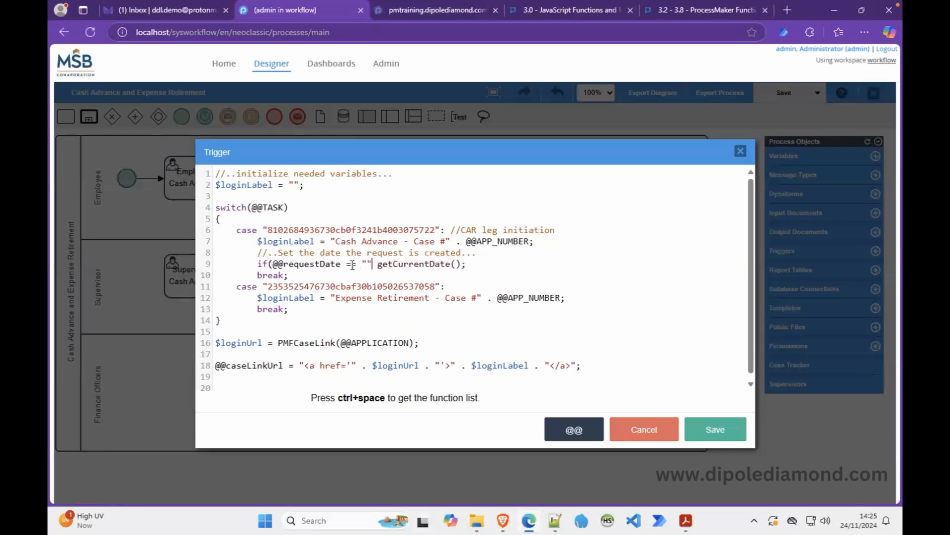
text() )
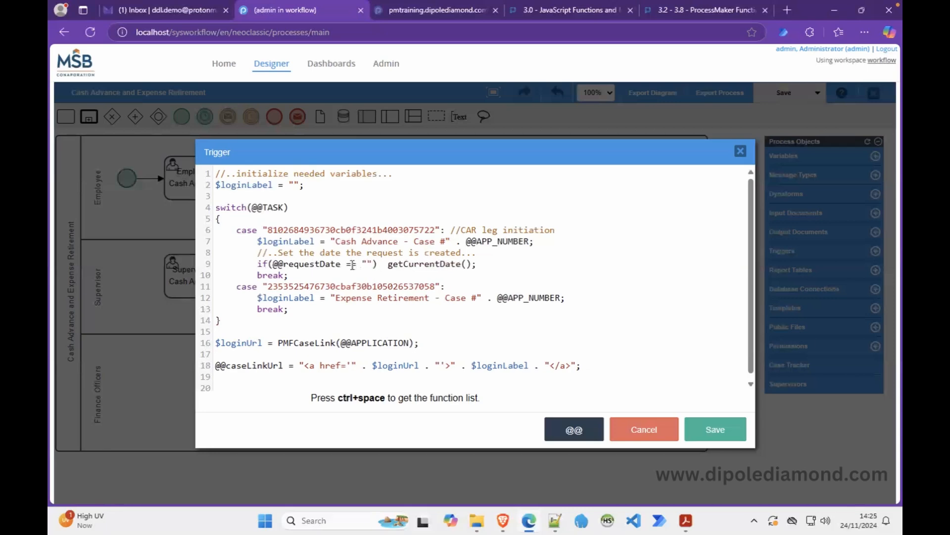
text({)
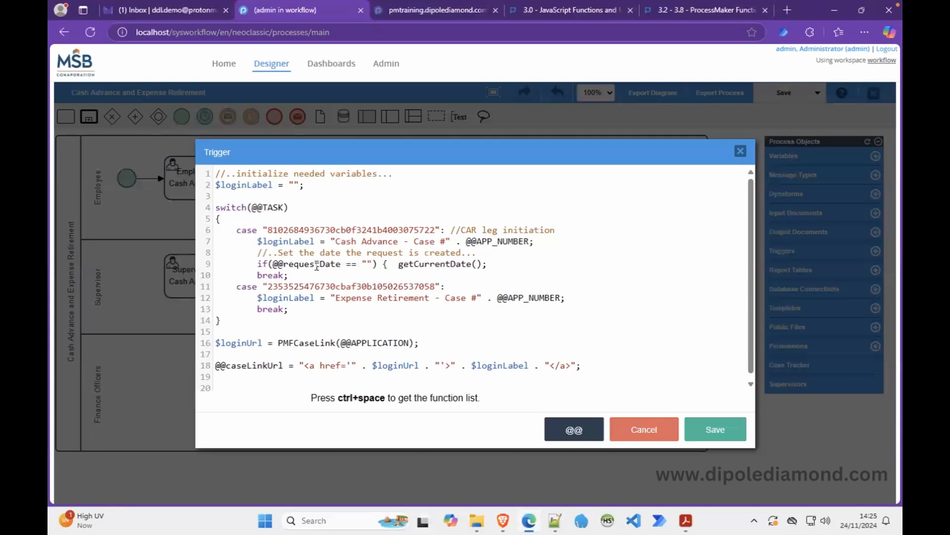
drag(272, 263, 341, 263)
key(ctrl+c)
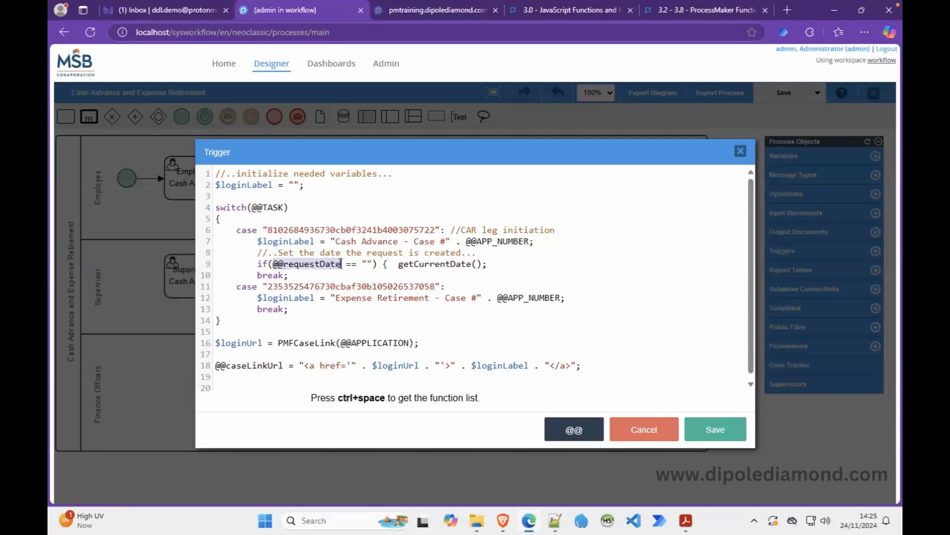
click(396, 264)
key(ctrl+v)
text(=)
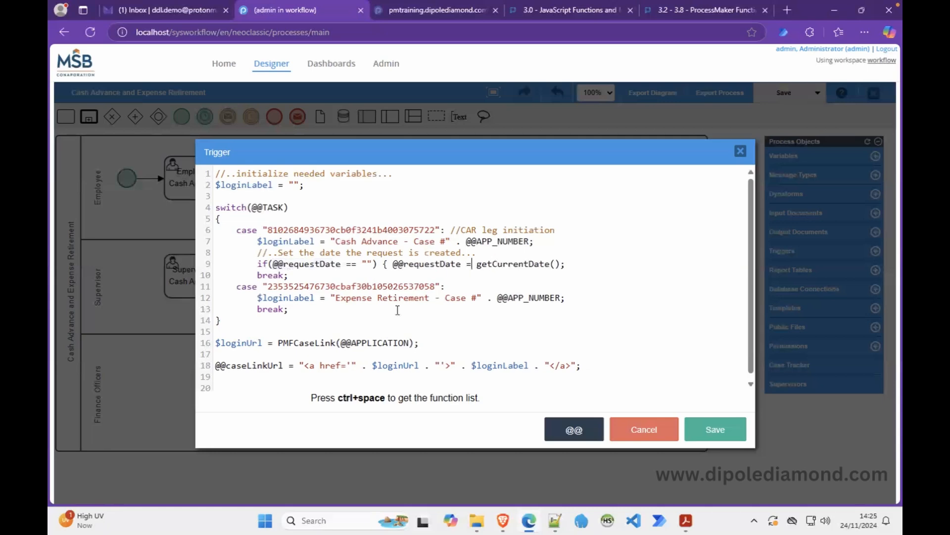
click(589, 265)
text(})
Delete the CAR leg initiation comment and save the Set Case Constants trigger.
click(577, 244)
drag(556, 230, 450, 232)
key(BackSpace)
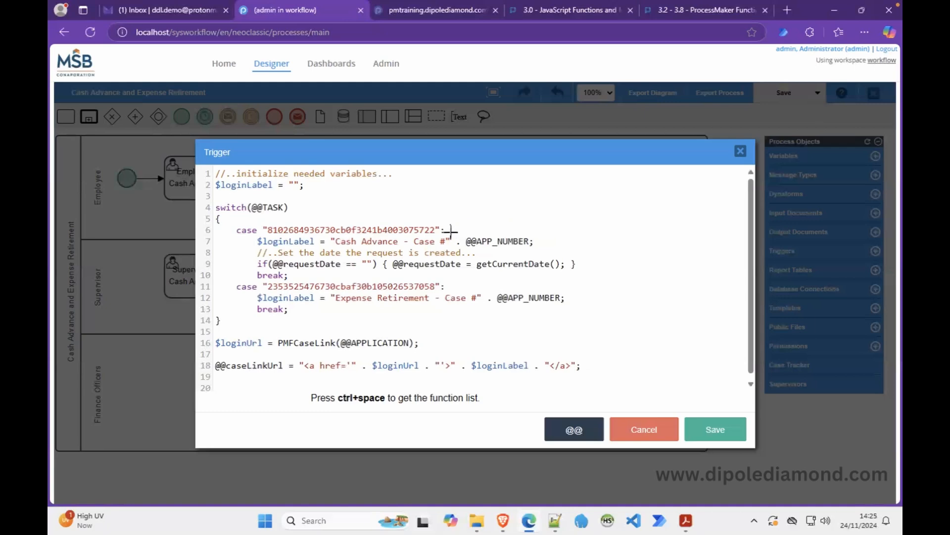
click(302, 219)
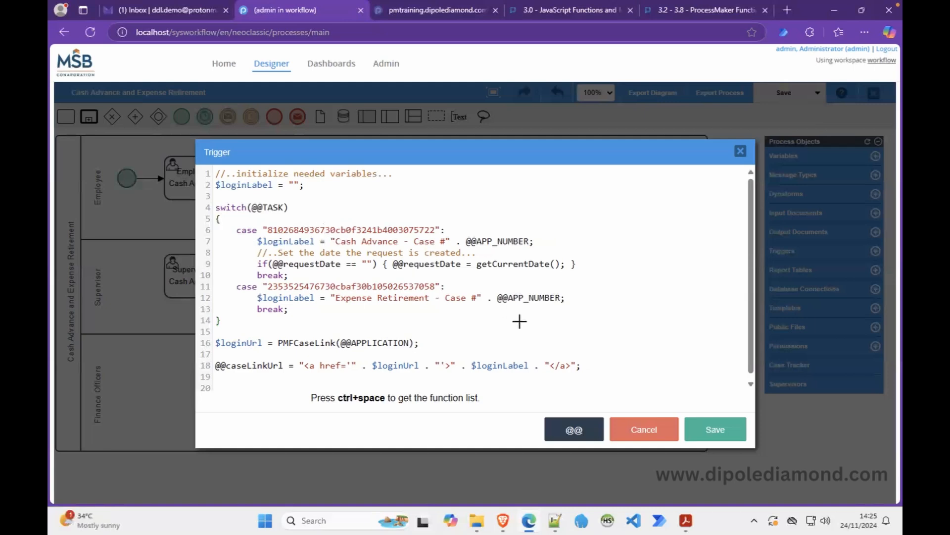
click(701, 426)
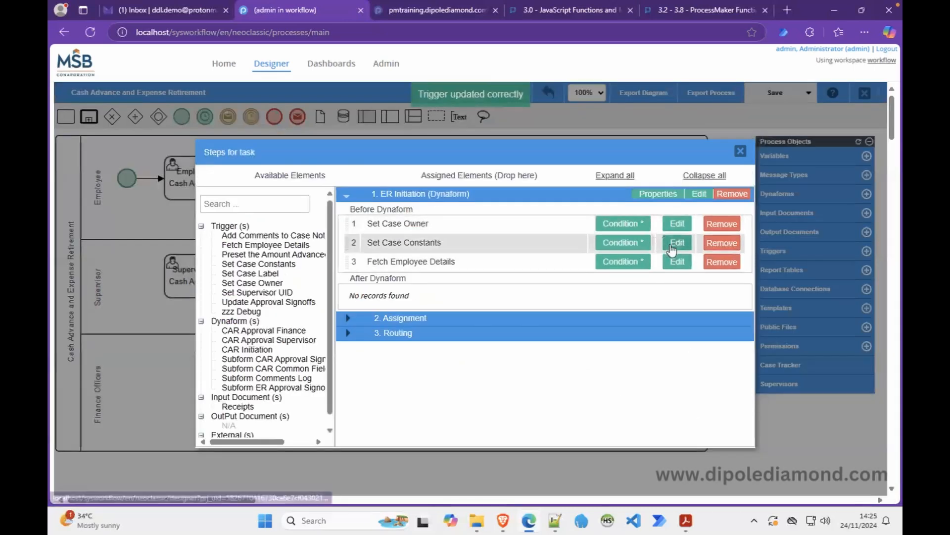
click(677, 243)
Add a '//CAR leg initiation' comment under the opening brace, aligned with the case.
click(302, 217)
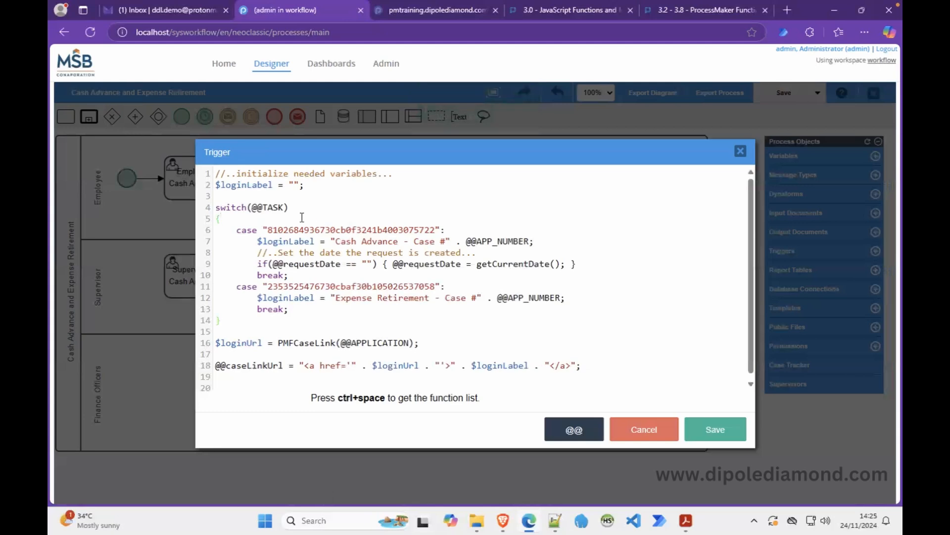
key(Return)
text(//CAR leg initiation)
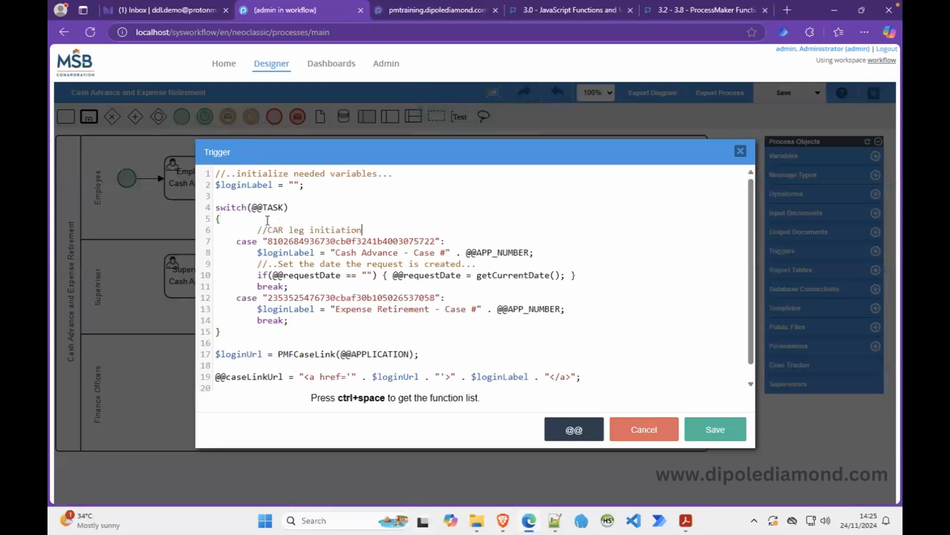
click(250, 220)
drag(250, 220, 255, 227)
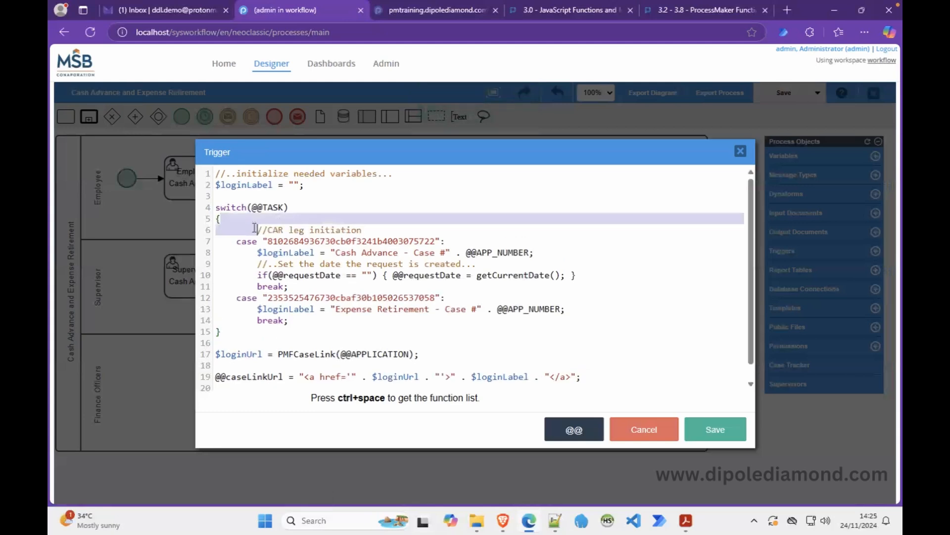
click(255, 228)
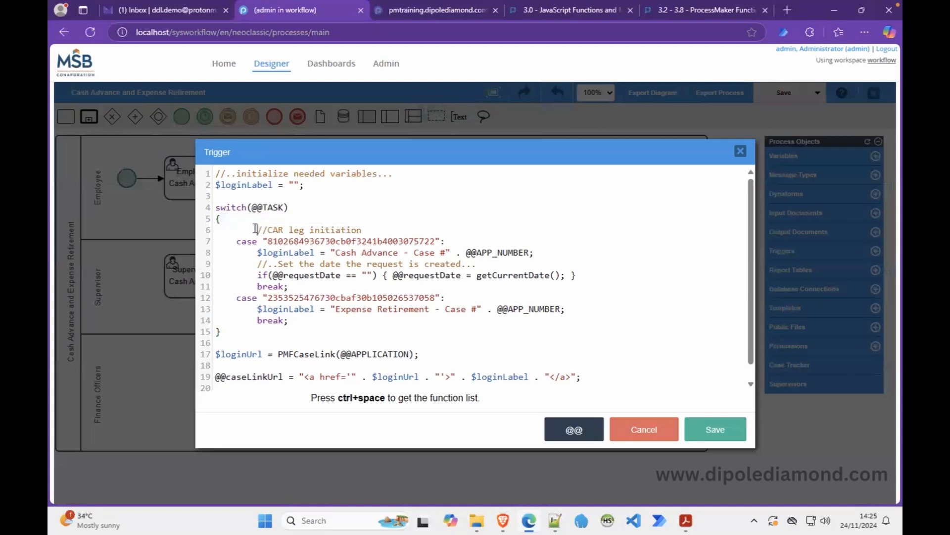
key(BackSpace)
key(BackSpace)
key(BackSpace)
key(BackSpace)
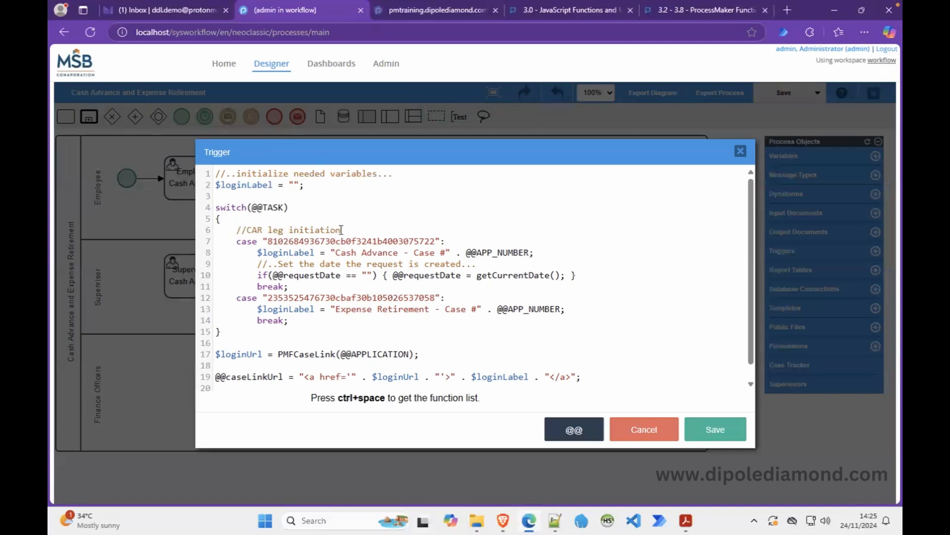
Add an '//ER leg initiation' comment above the second case.
click(235, 298)
key(Return)
key(Up)
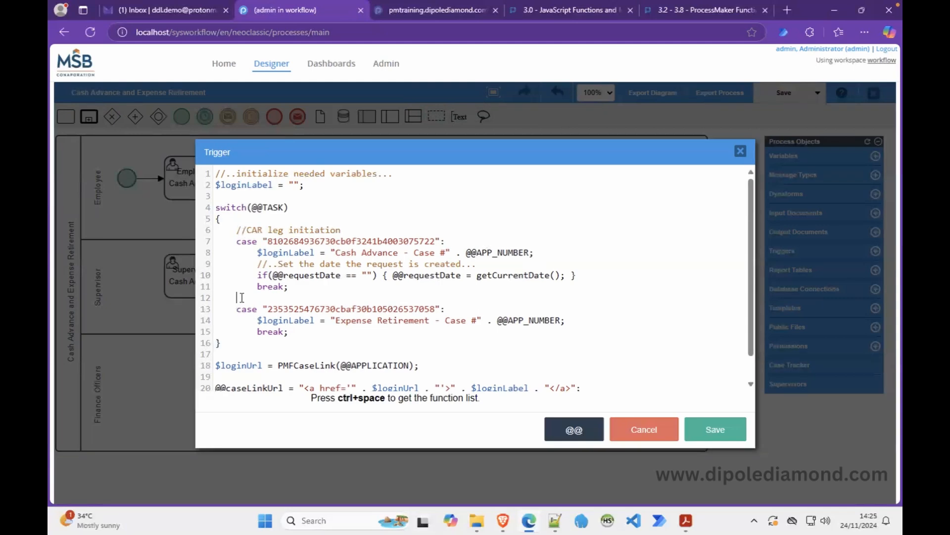
text(//CAR leg initiation)
double_click(253, 298)
text(ER)
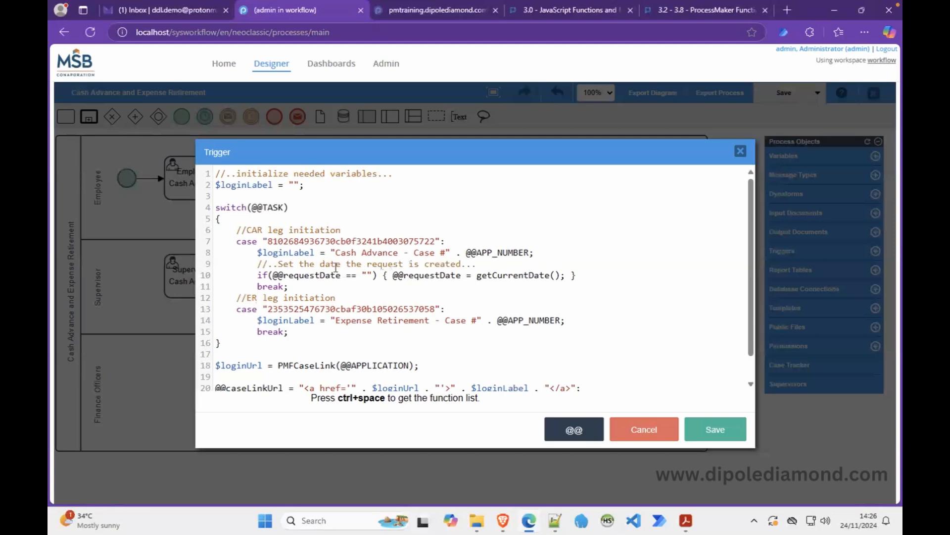
Reword the date comment to say the CAR request date was initiated.
click(367, 262)
text(CAR)
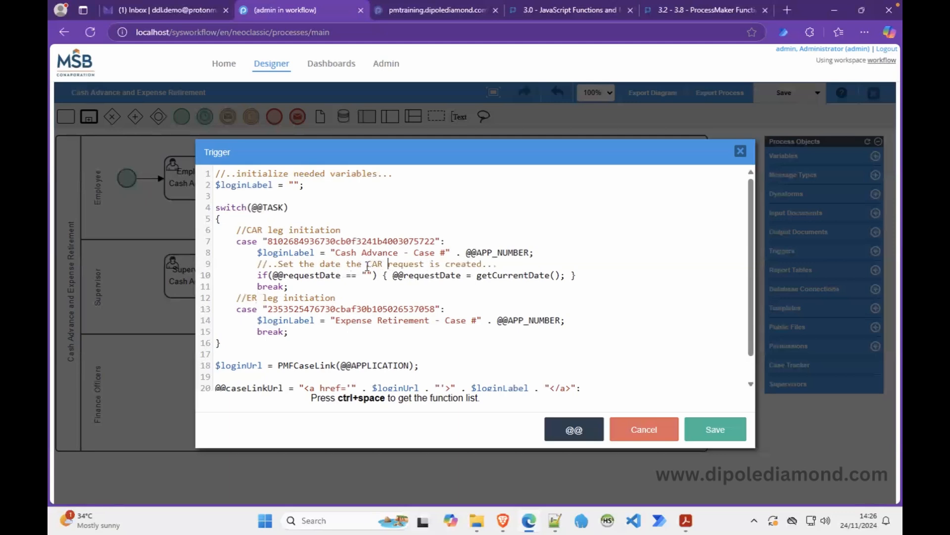
double_click(434, 264)
text(was)
double_click(471, 261)
text(initiated)
Paste the date lines into the ER case, reword them for the ER report, and remove requestDate from its condition.
drag(542, 252, 593, 277)
key(ctrl+c)
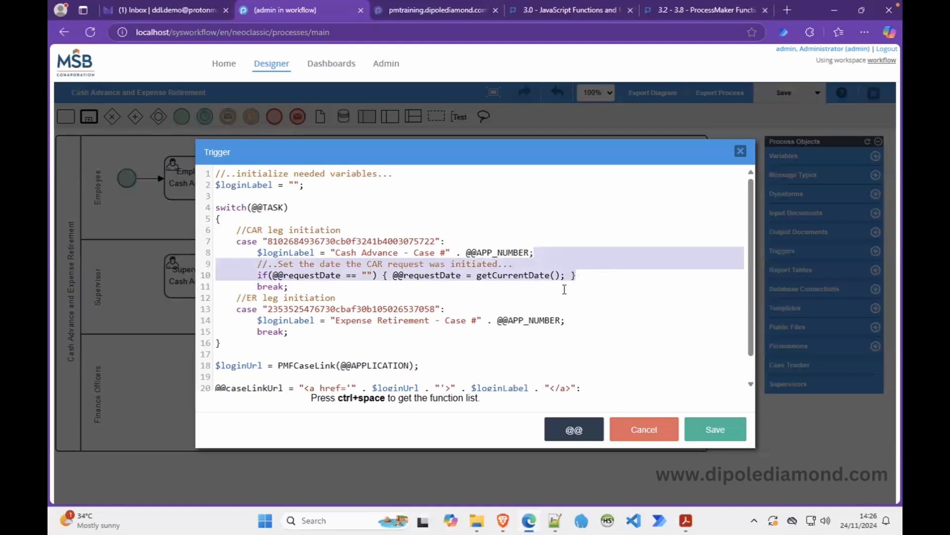
click(581, 317)
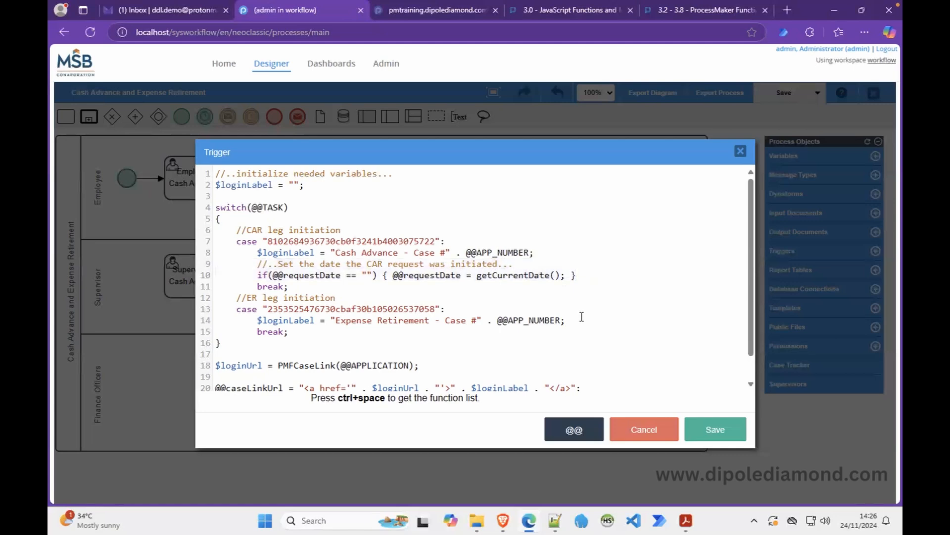
key(ctrl+v)
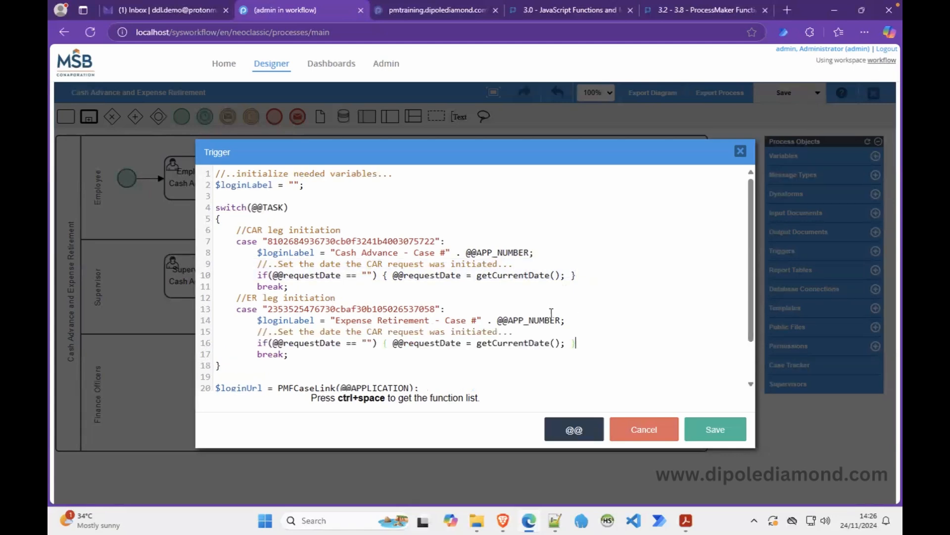
click(378, 331)
key(BackSpace)
key(BackSpace)
text(E)
double_click(409, 332)
text(report)
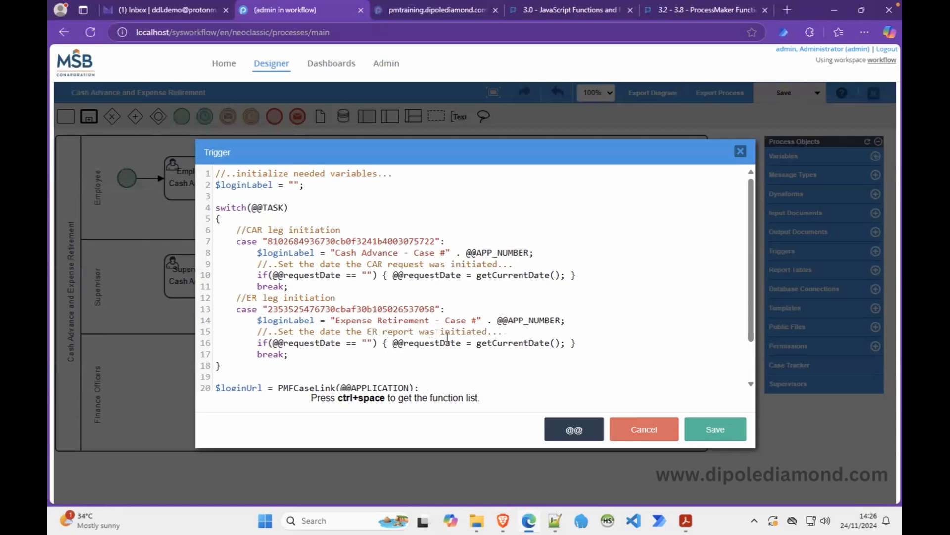
double_click(313, 343)
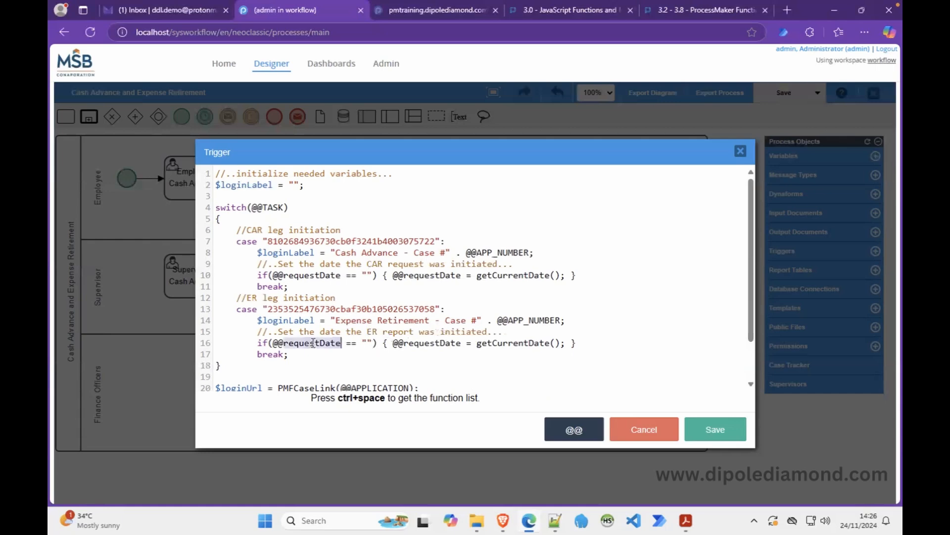
key(BackSpace)
key(BackSpace)
key(BackSpace)
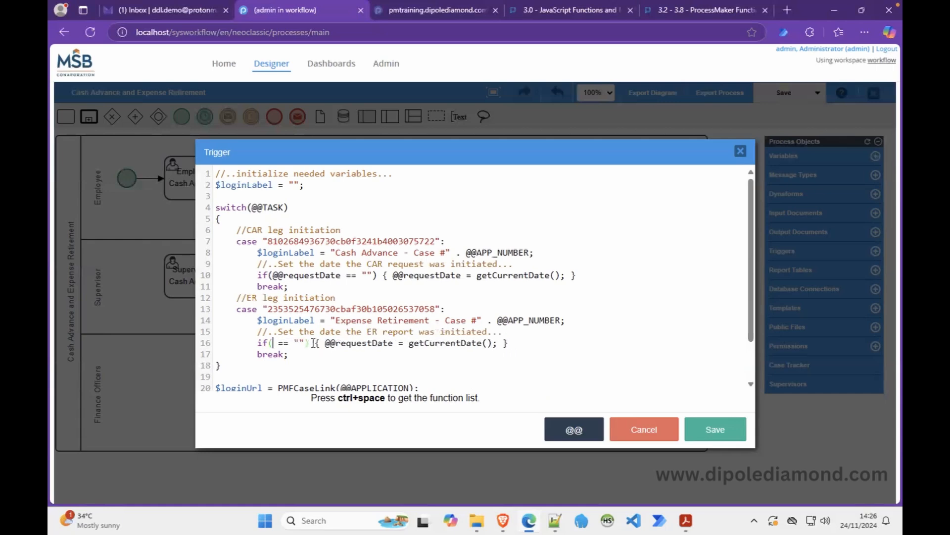
click(564, 431)
click(540, 190)
text(rep)
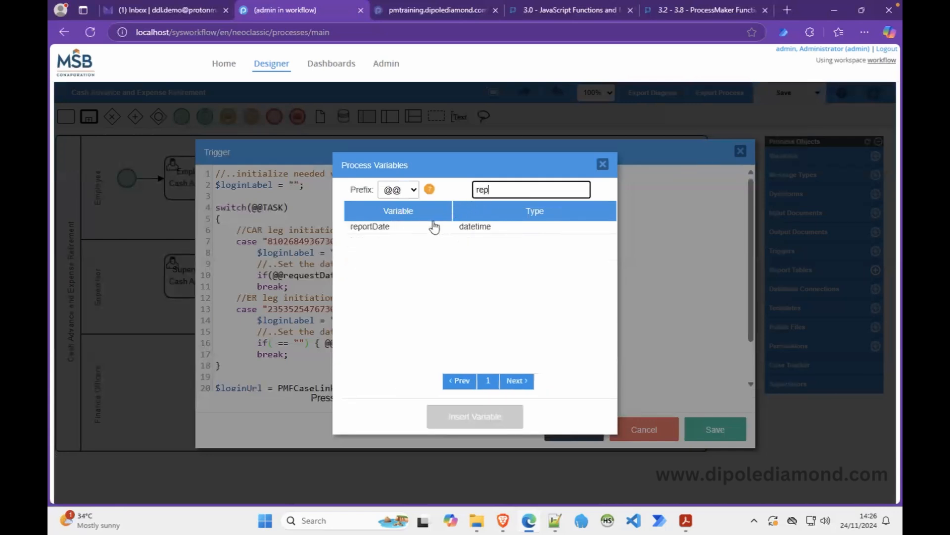
click(416, 227)
click(492, 416)
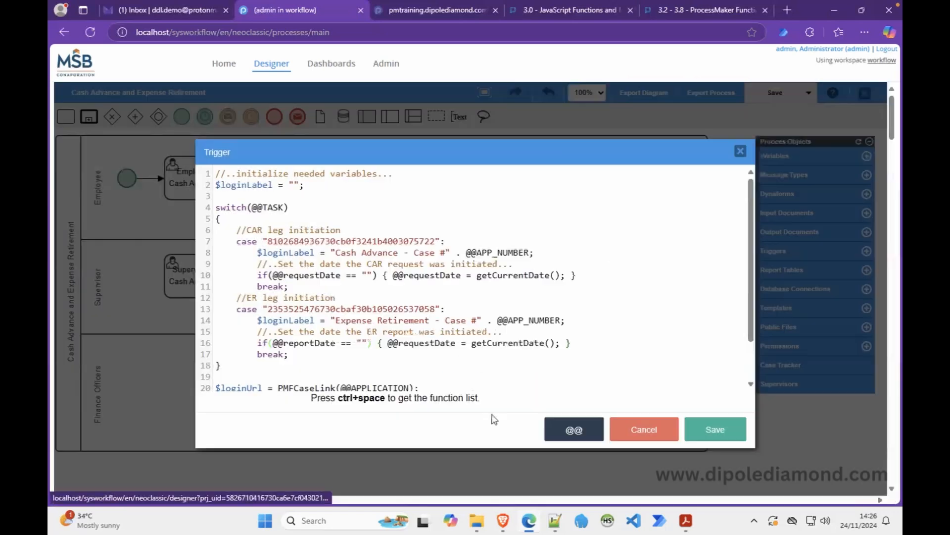
Replace requestDate with reportDate in the ER assignment and save the trigger.
double_click(302, 344)
key(ctrl+c)
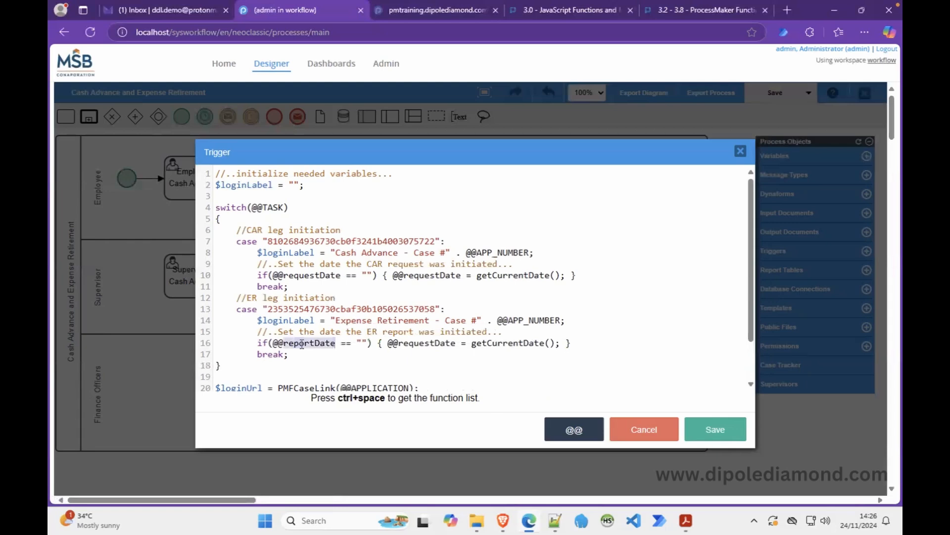
double_click(442, 342)
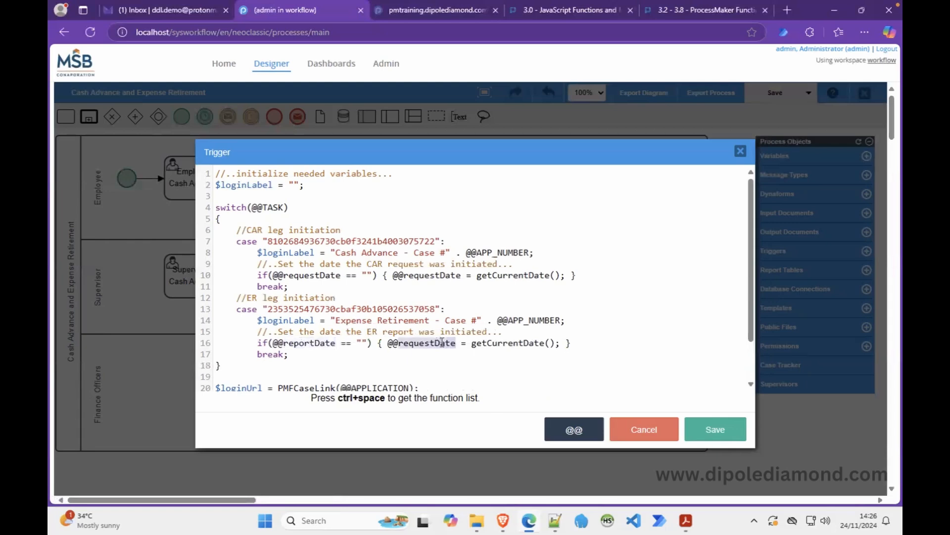
key(ctrl+v)
click(484, 298)
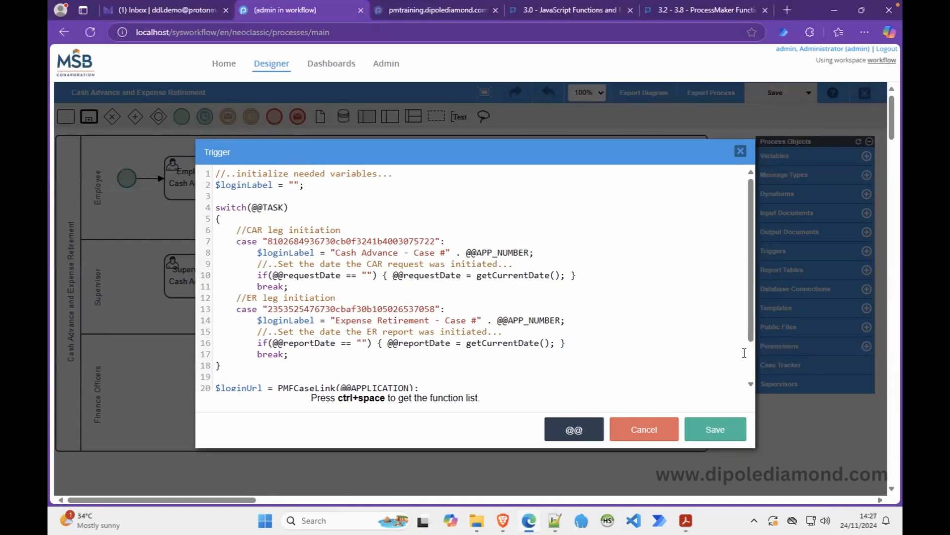
scroll(752, 360, down, 1)
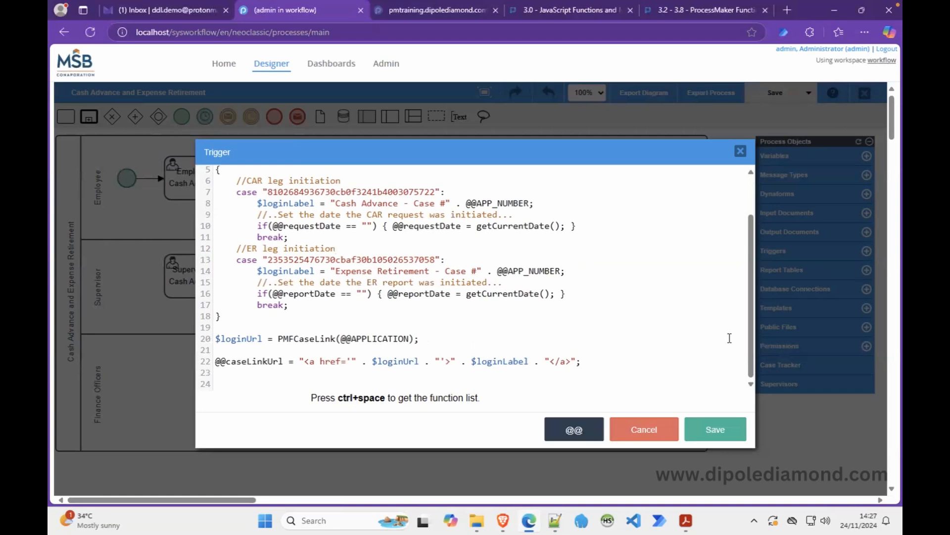
click(707, 431)
click(631, 245)
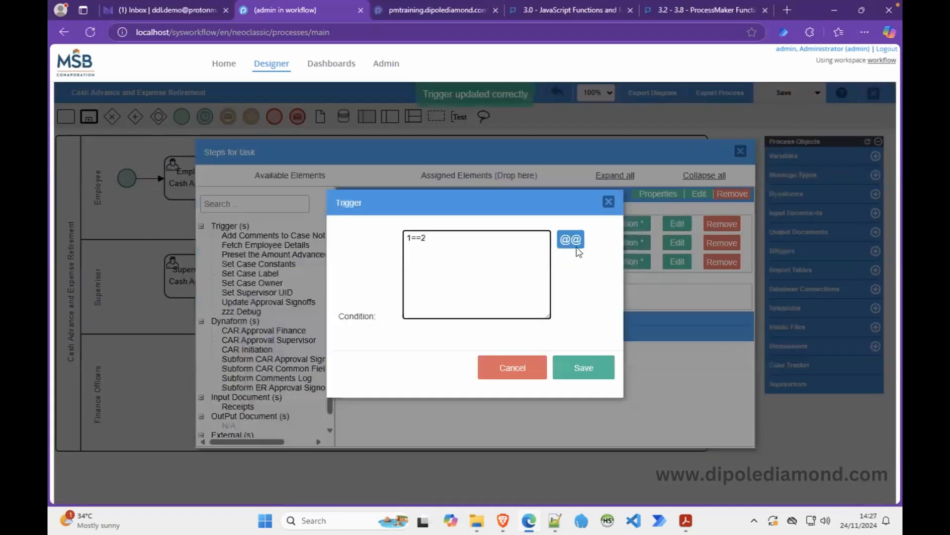
Remove the 1==2 condition from Set Case Constants and re-save its trigger code.
key(BackSpace)
key(BackSpace)
key(BackSpace)
key(BackSpace)
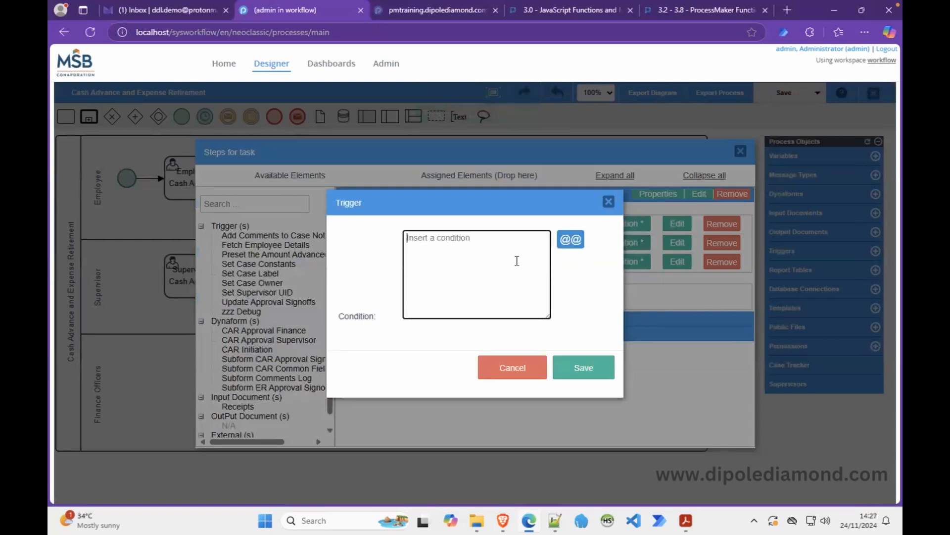
click(583, 366)
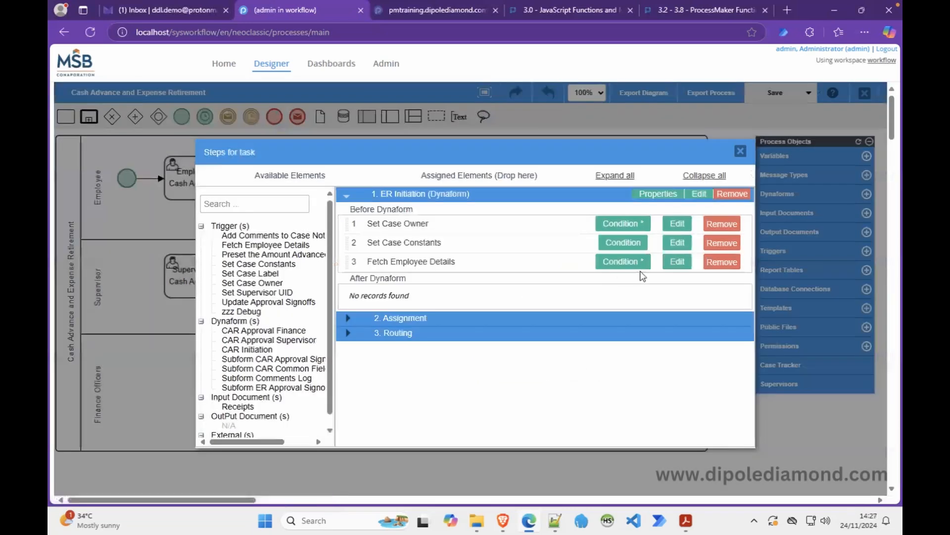
click(677, 242)
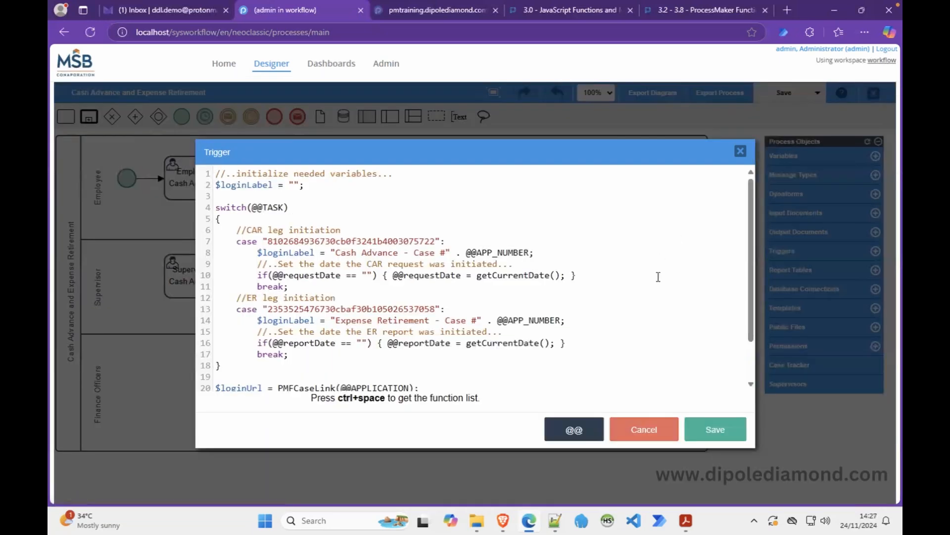
click(701, 437)
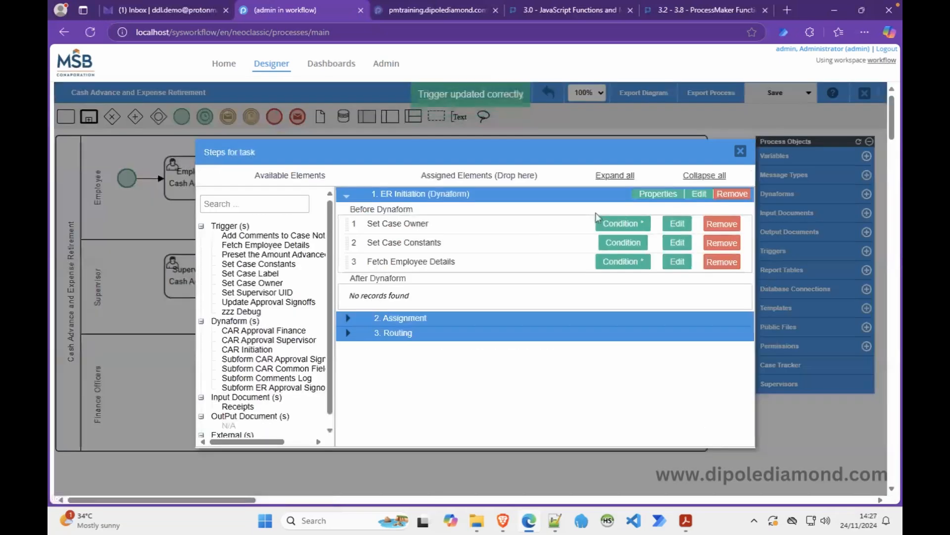
click(501, 518)
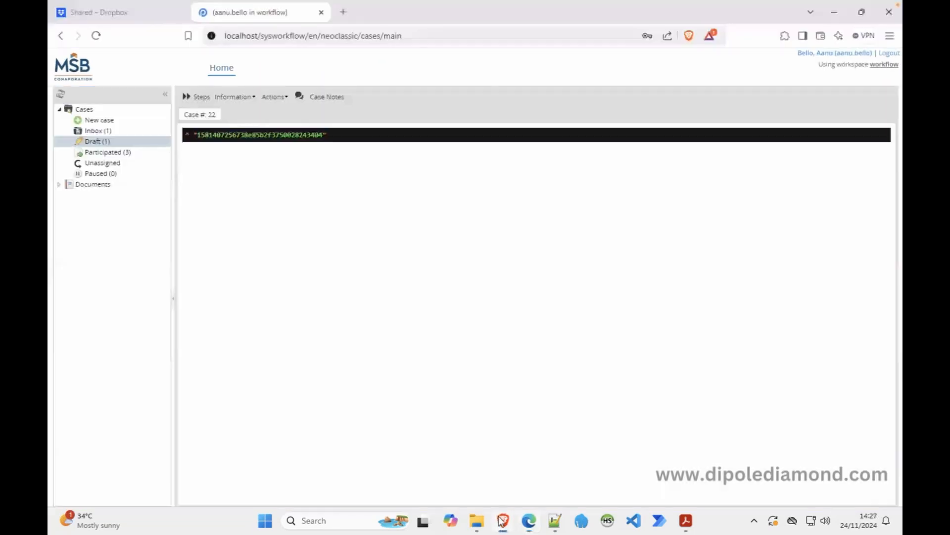
right_click(371, 223)
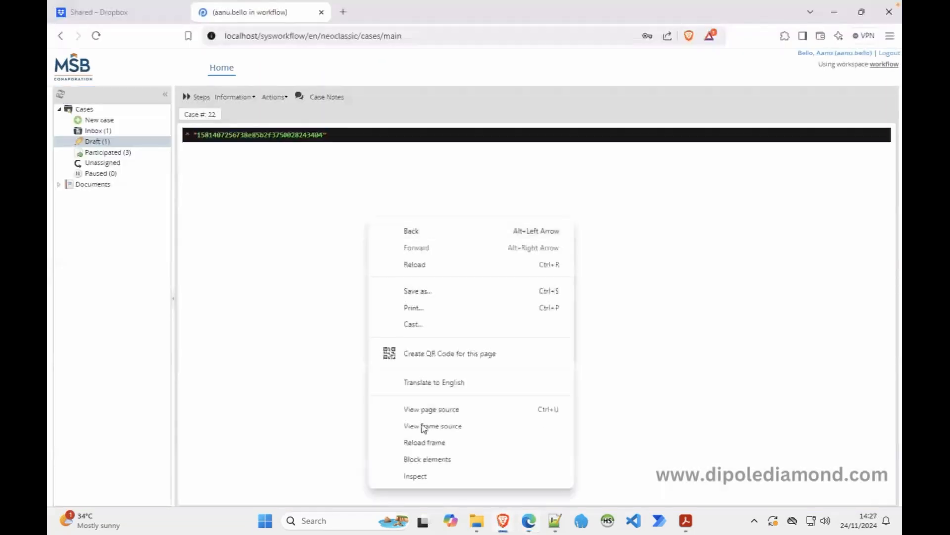
click(441, 442)
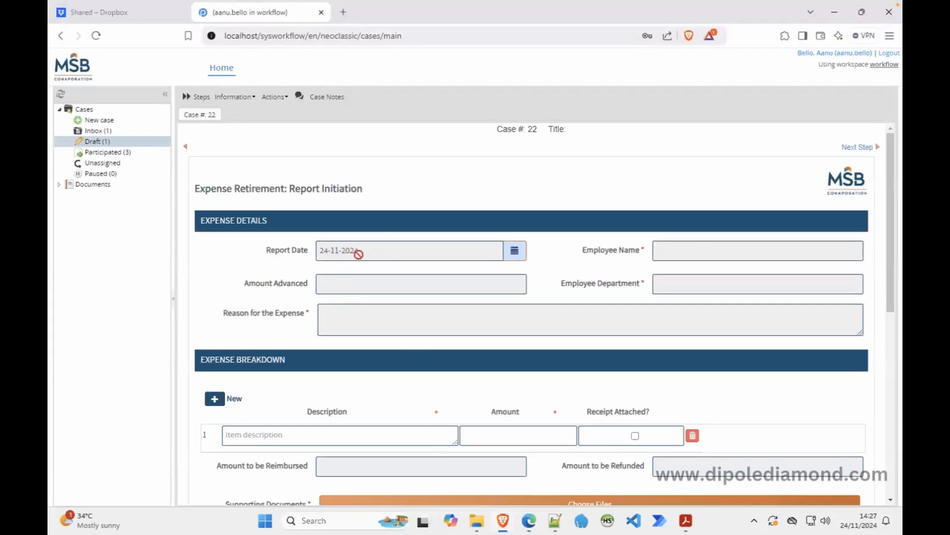
click(123, 143)
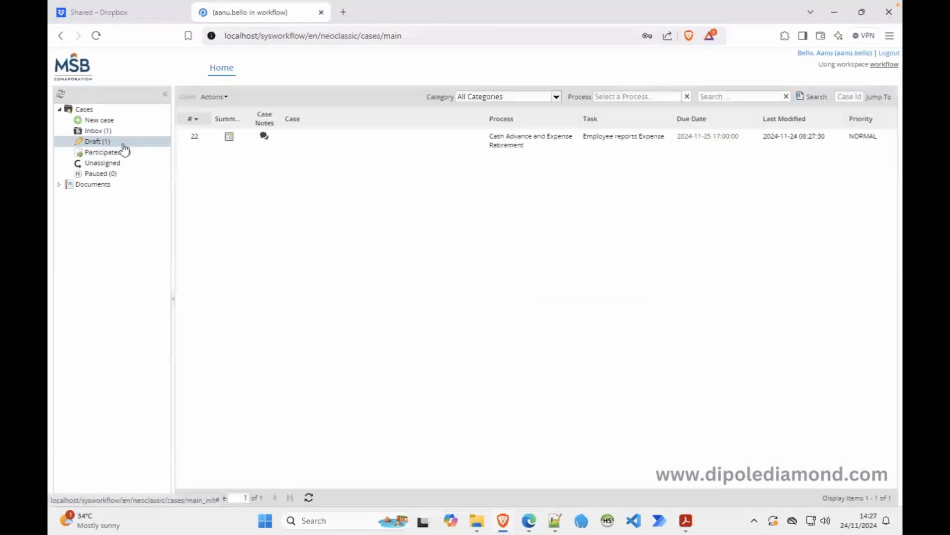
click(126, 130)
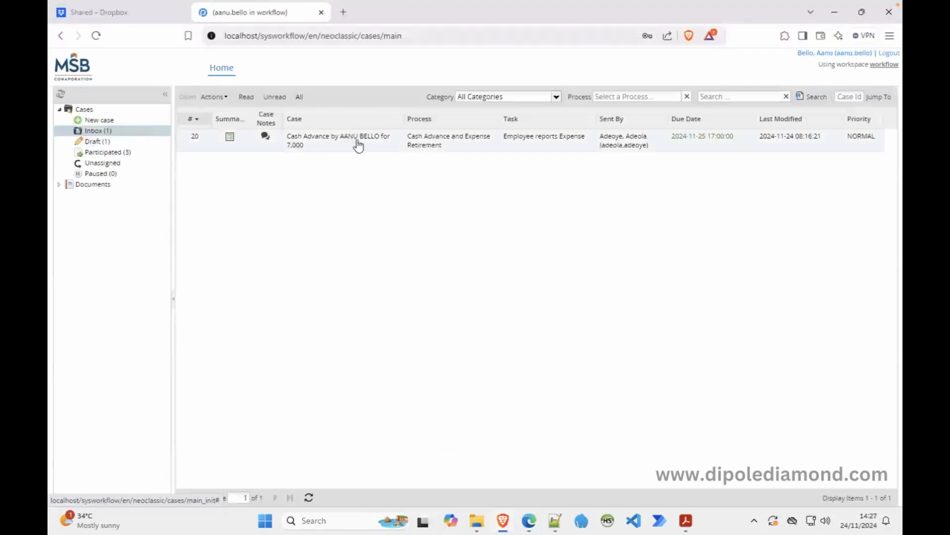
double_click(358, 144)
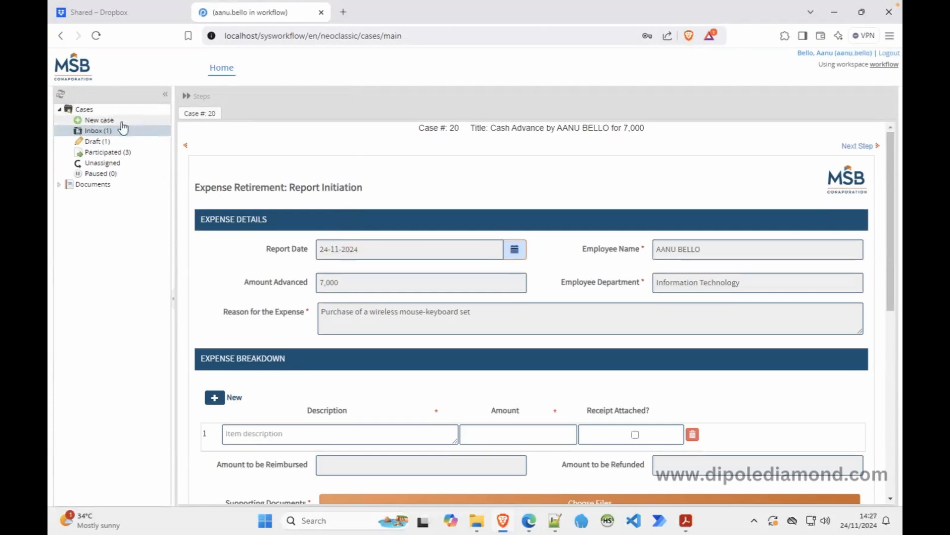
click(528, 521)
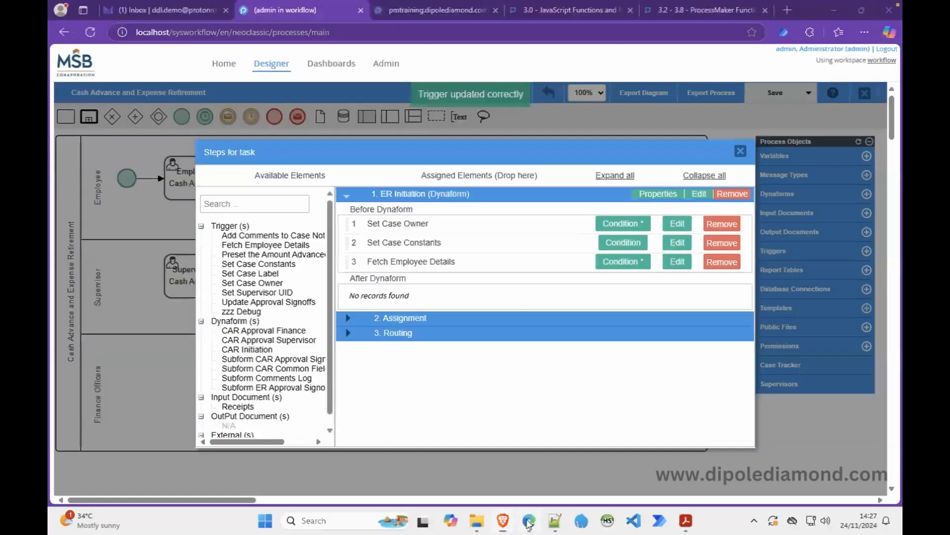
click(623, 267)
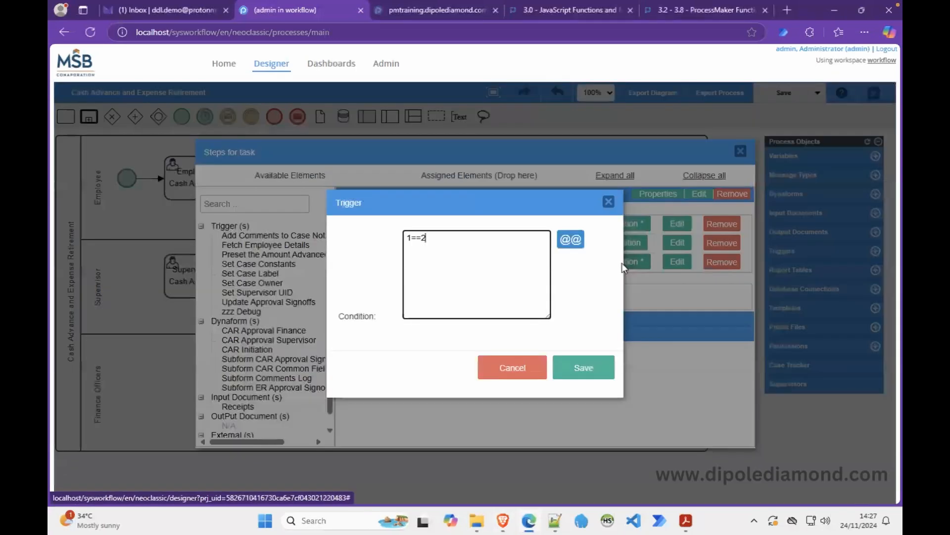
click(515, 368)
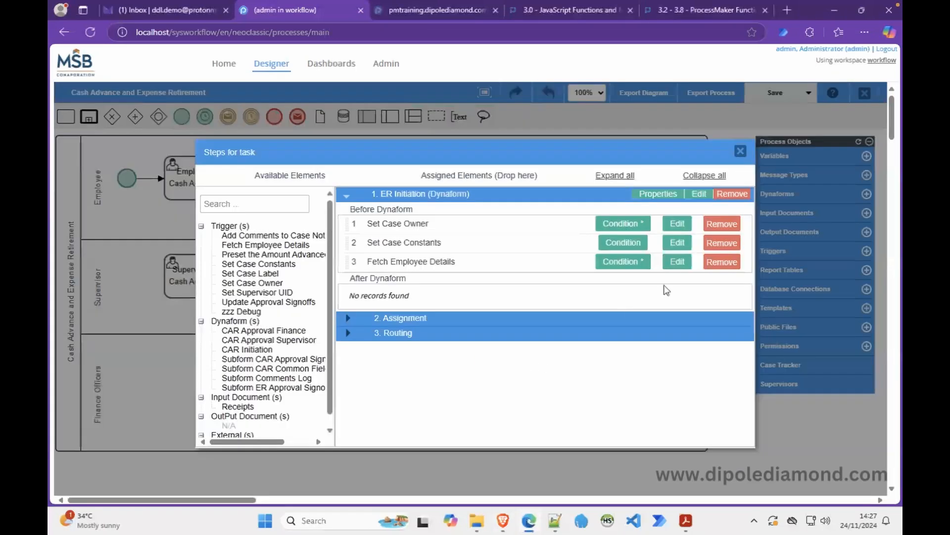
click(676, 262)
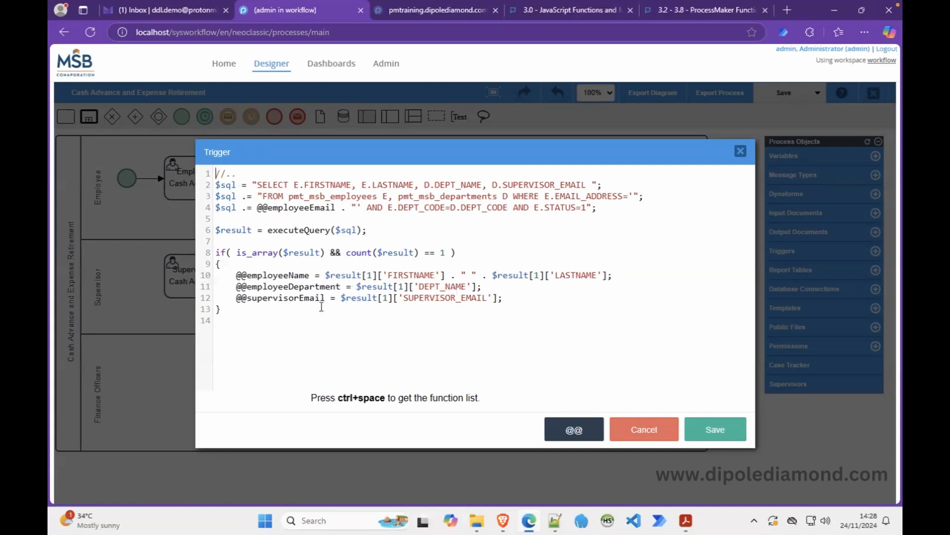
drag(237, 276, 336, 297)
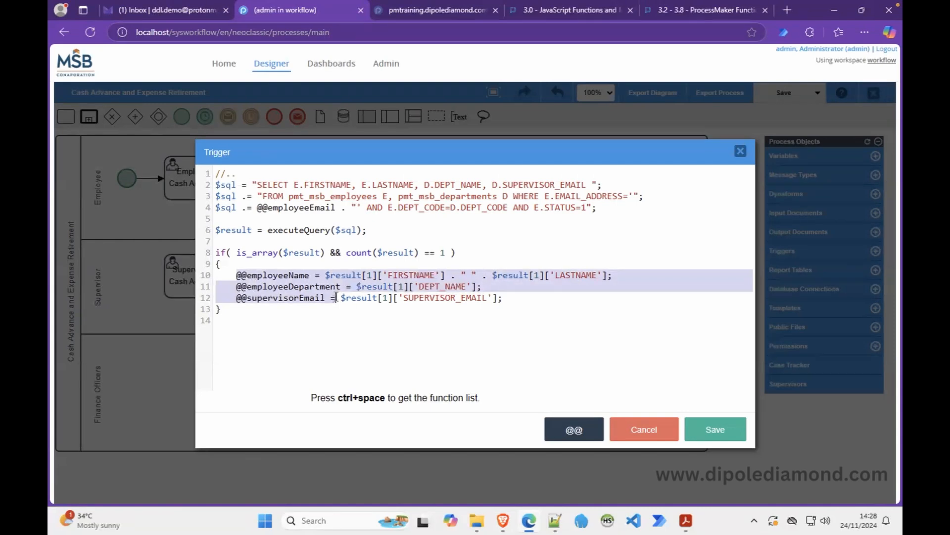
double_click(303, 291)
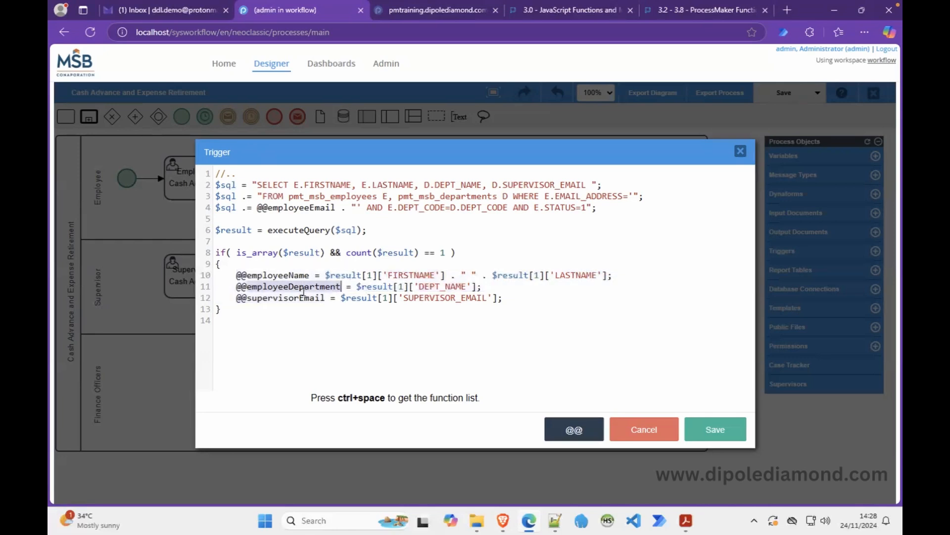
click(296, 263)
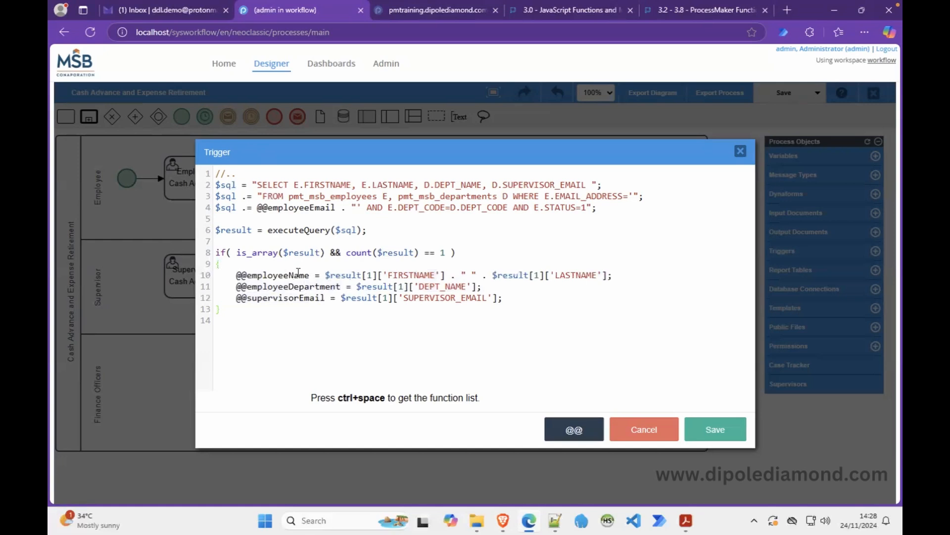
click(310, 275)
drag(296, 273, 239, 277)
key(ctrl+c)
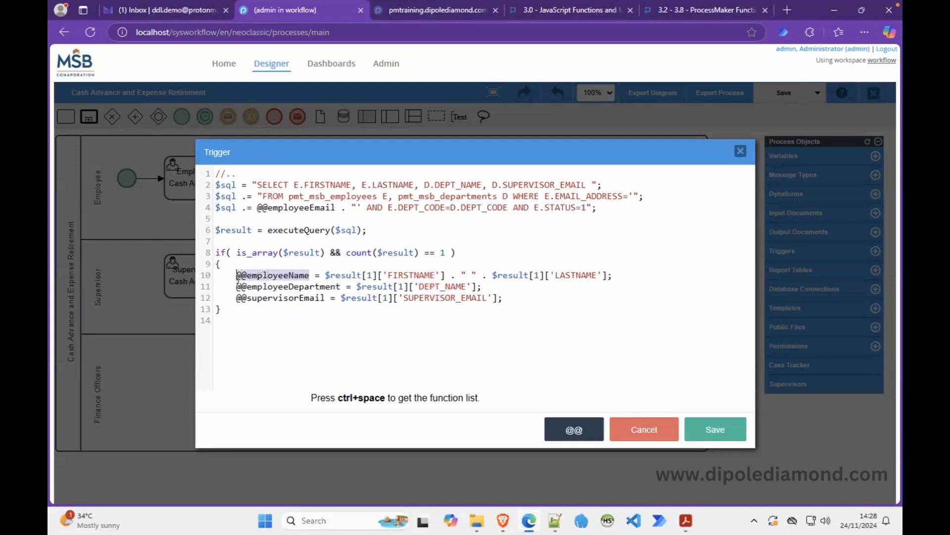
click(697, 435)
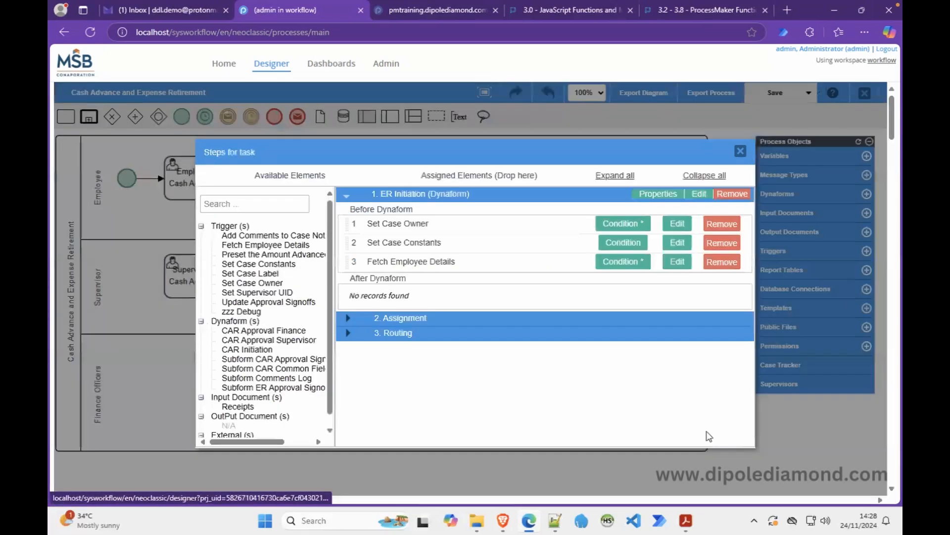
click(620, 261)
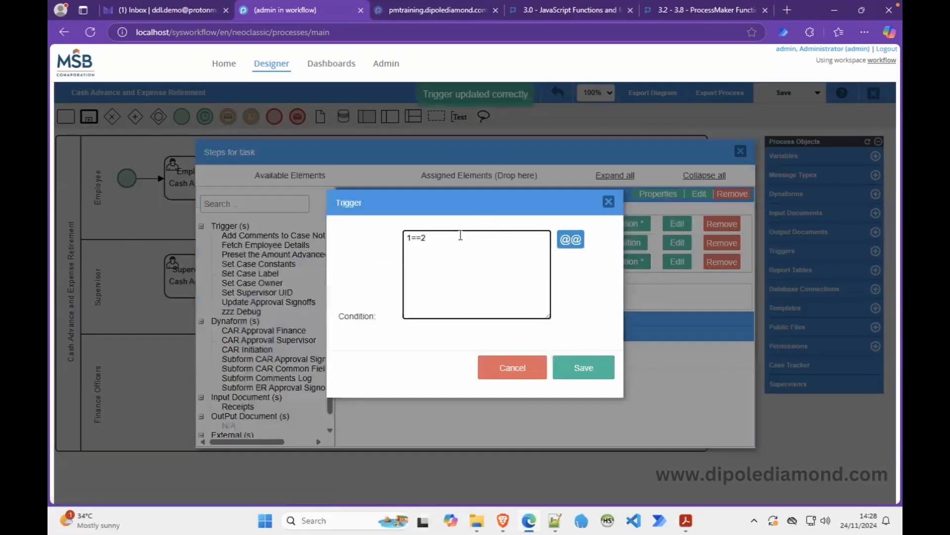
drag(460, 236, 386, 235)
key(ctrl+v)
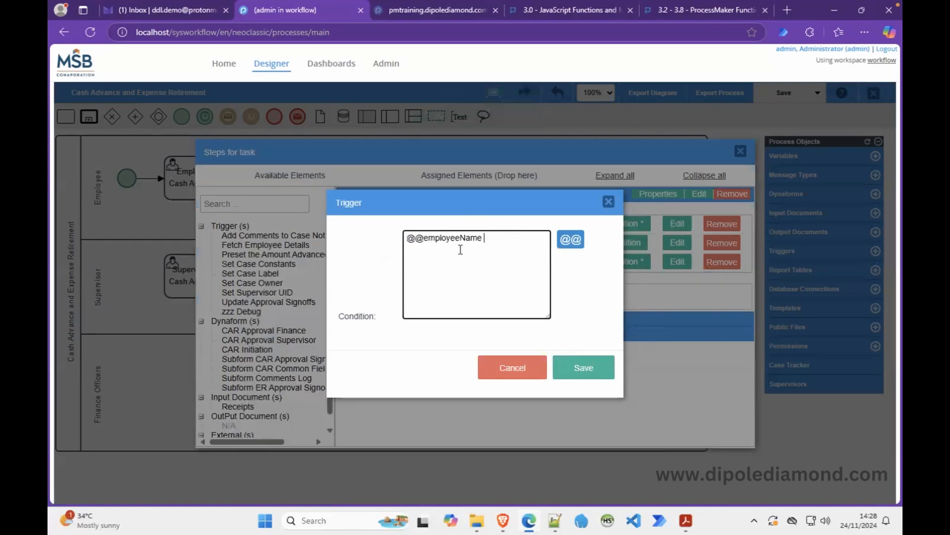
text(== "")
click(583, 367)
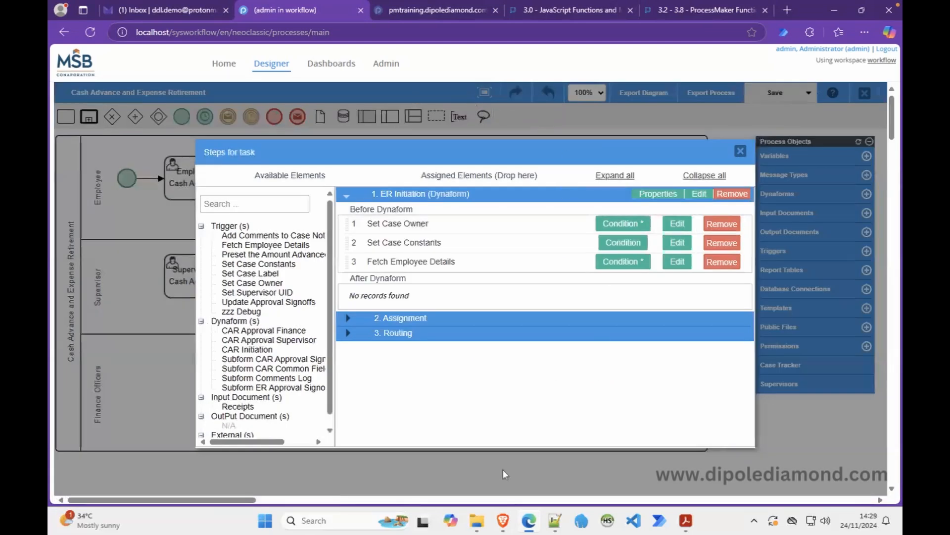
click(503, 520)
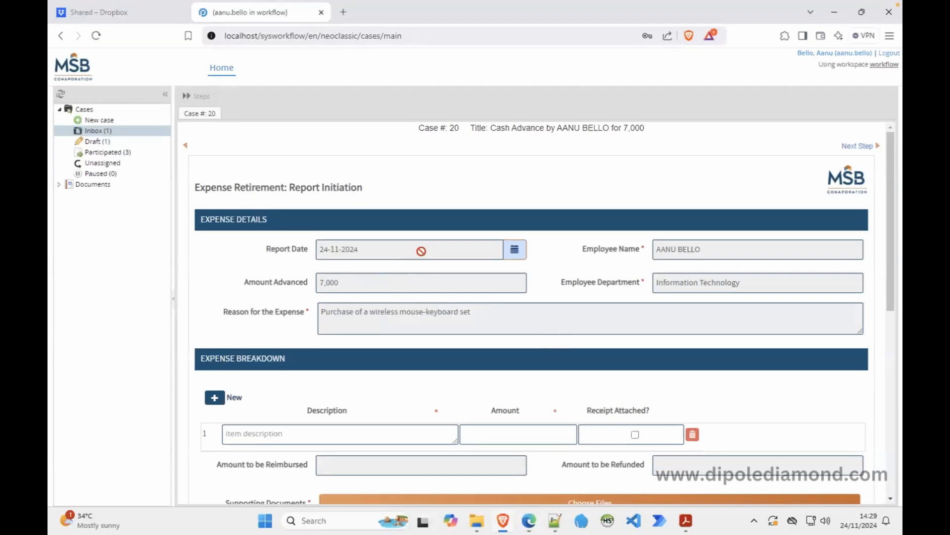
Open draft case 22 from the Draft list to check its prefilled employee details.
click(106, 141)
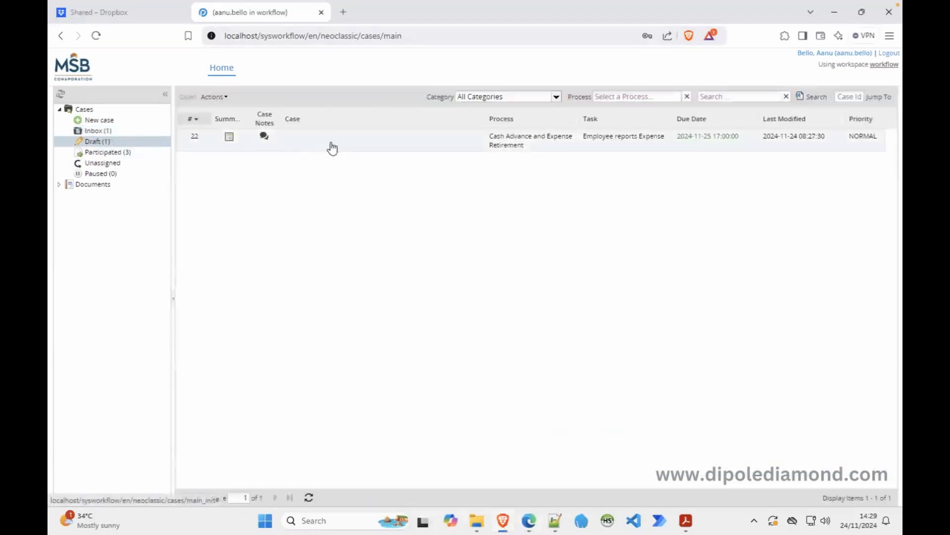
double_click(331, 141)
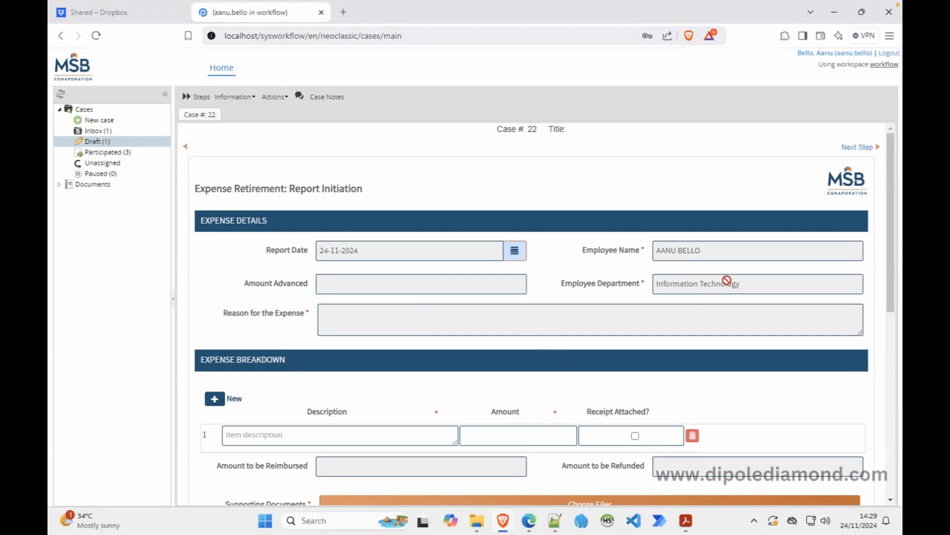
Select all of the CAR Initiation form's JavaScript, then close the script unchanged.
click(529, 520)
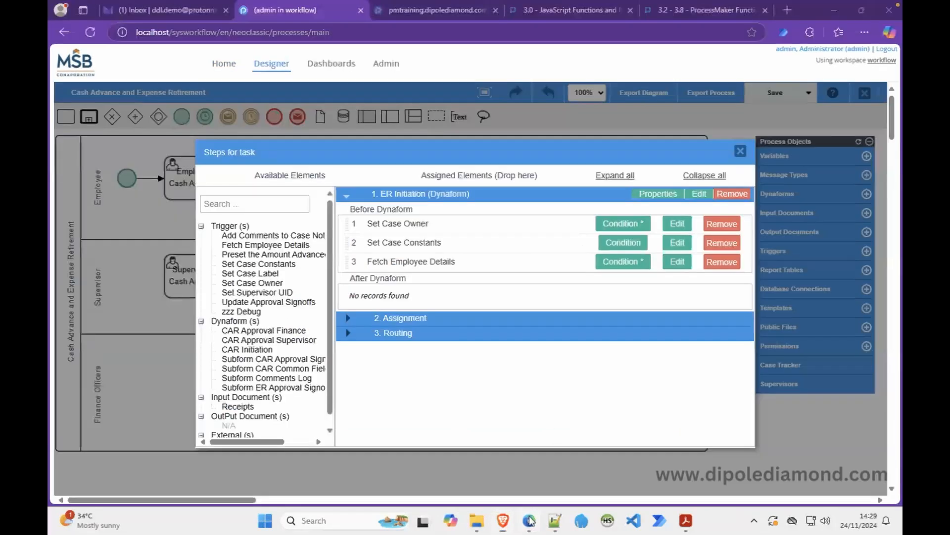
click(740, 151)
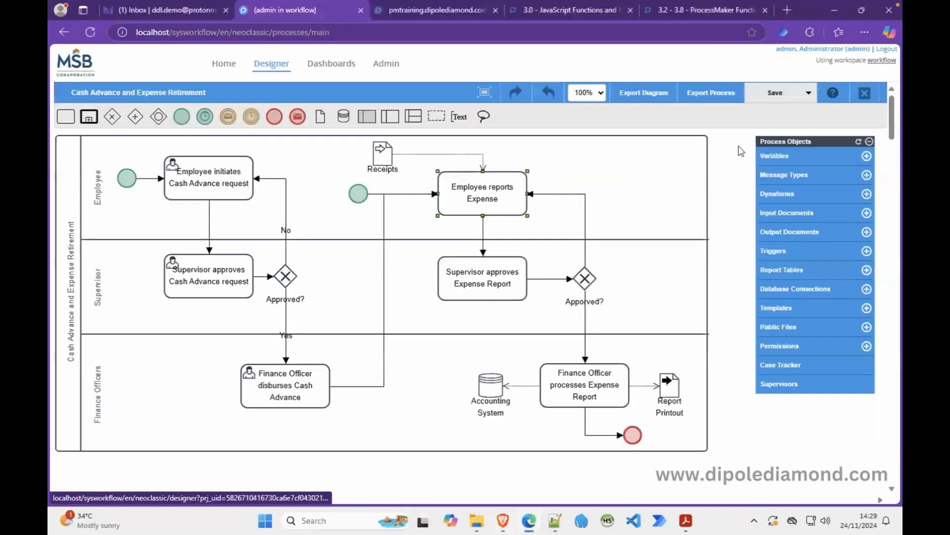
right_click(217, 184)
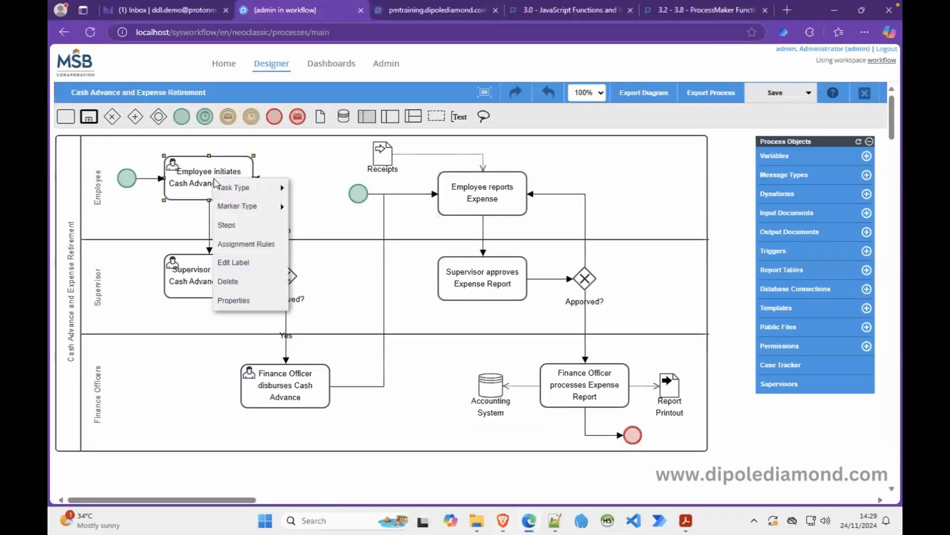
click(239, 227)
click(699, 193)
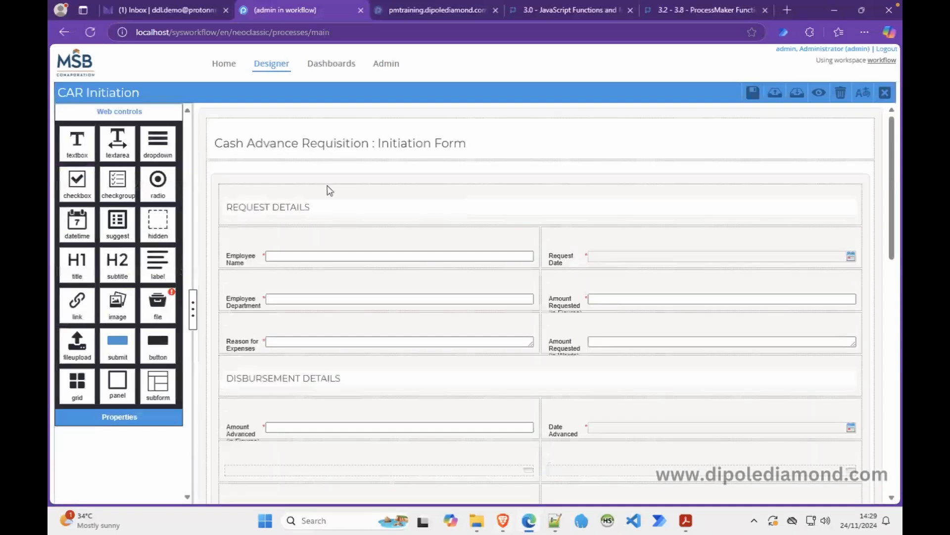
click(203, 184)
click(118, 241)
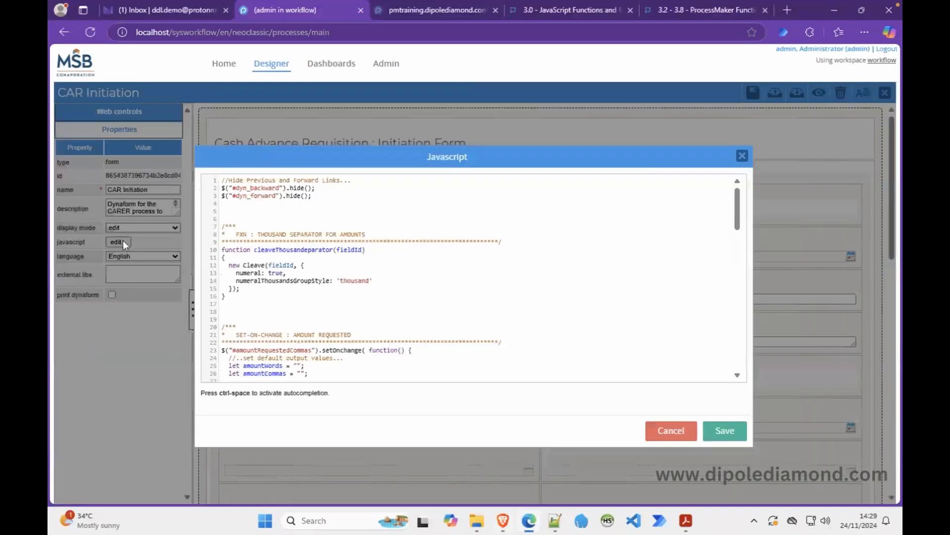
click(349, 219)
key(ctrl+a)
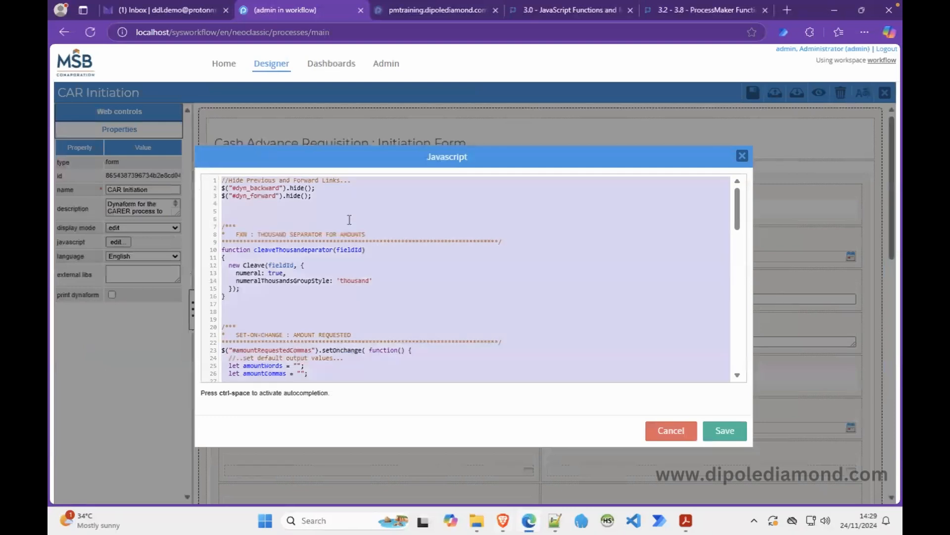
click(663, 430)
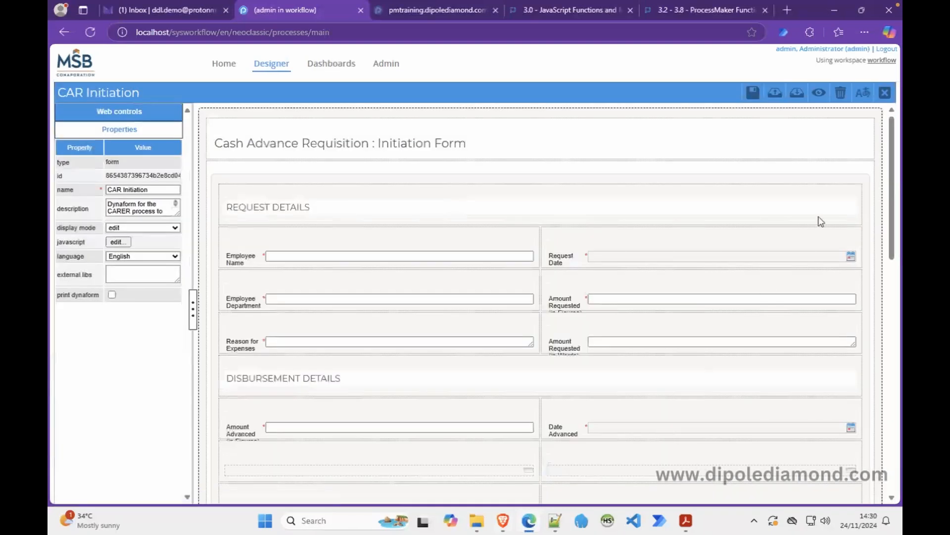
Exit the CAR form designer and steps list, and bring up the Employee reports Expense task options.
click(885, 93)
click(741, 151)
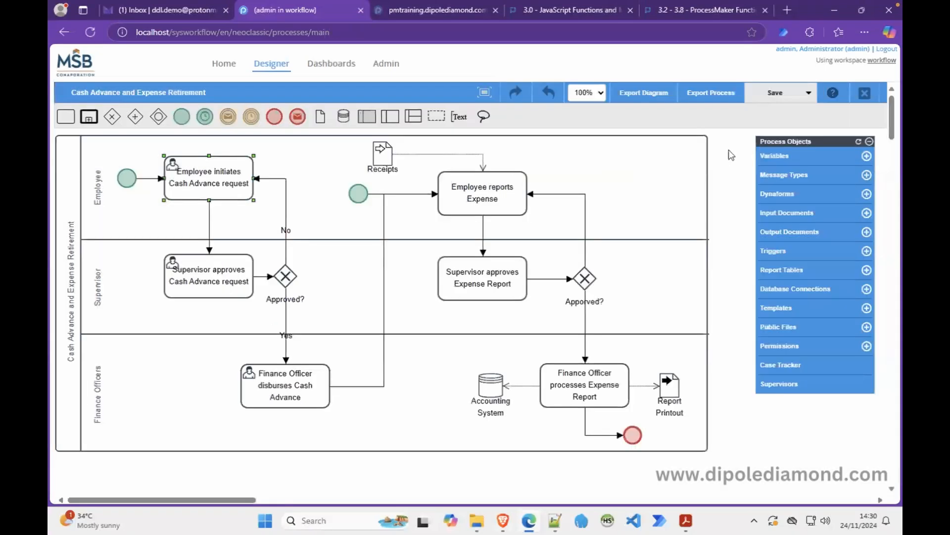
right_click(495, 201)
Paste the copied script into the ER Initiation form's JavaScript.
click(506, 245)
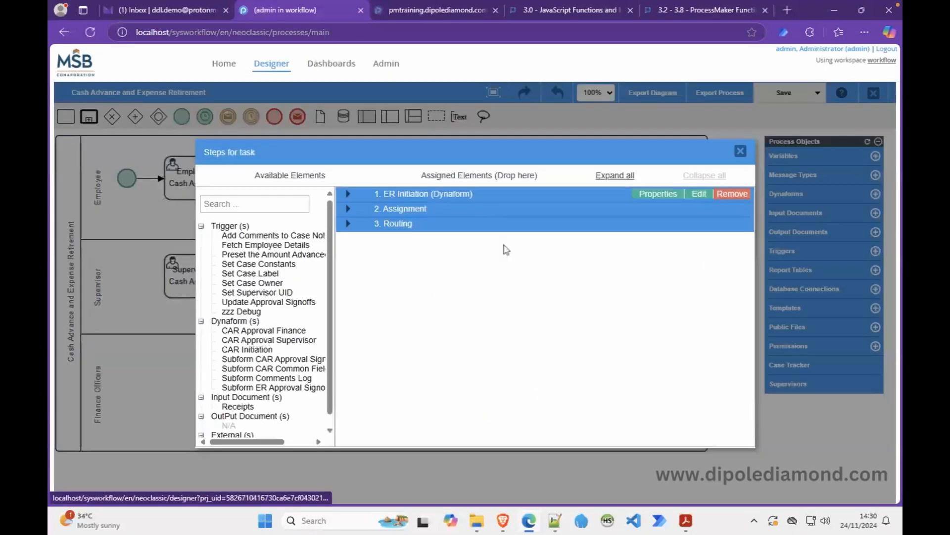
click(697, 194)
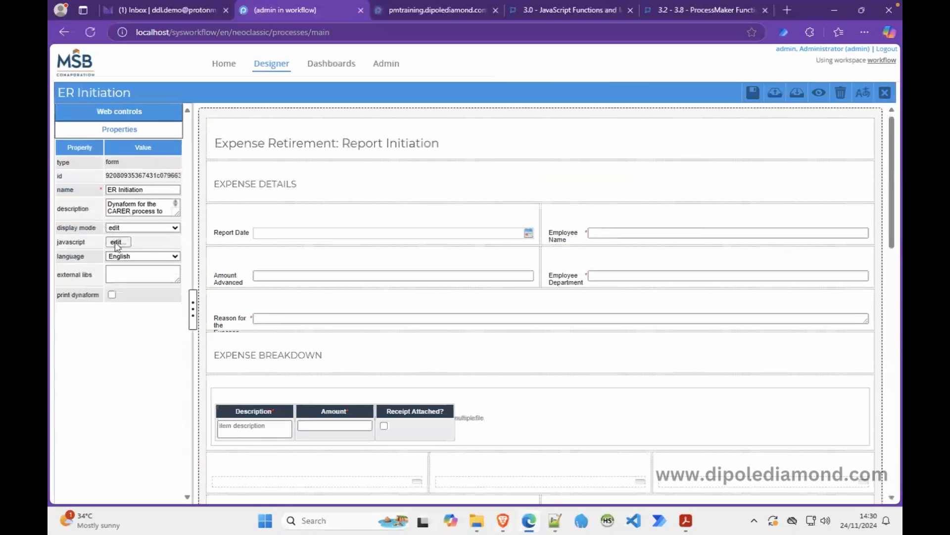
click(118, 242)
key(ctrl+v)
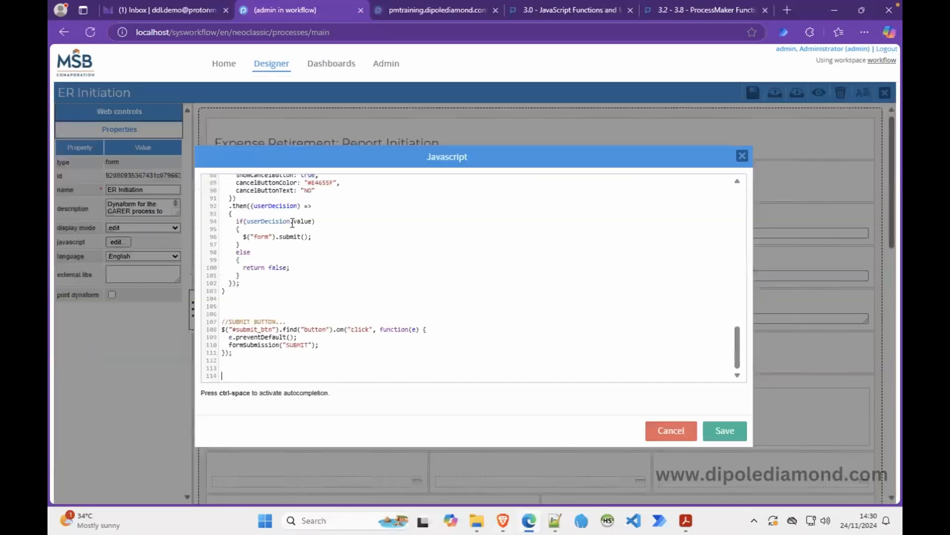
scroll(376, 243, up, 13)
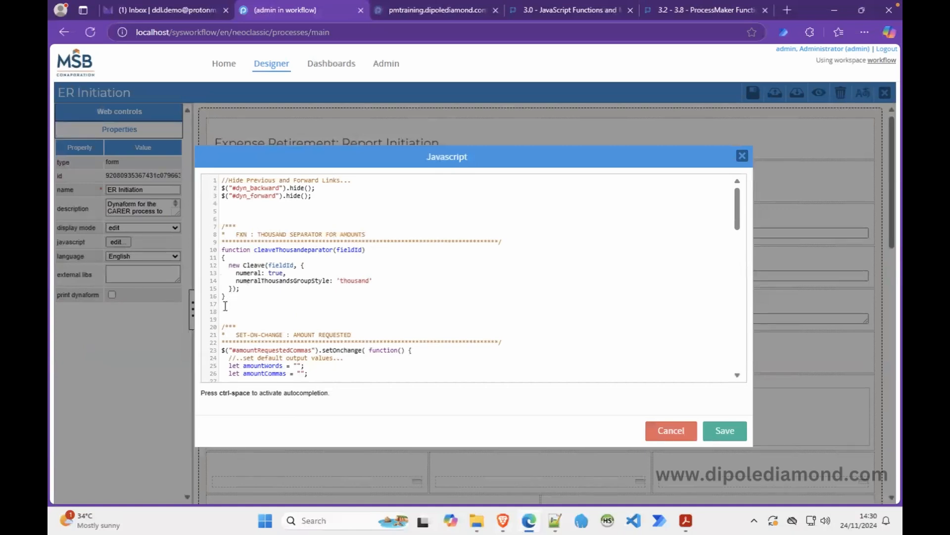
scroll(225, 306, down, 10)
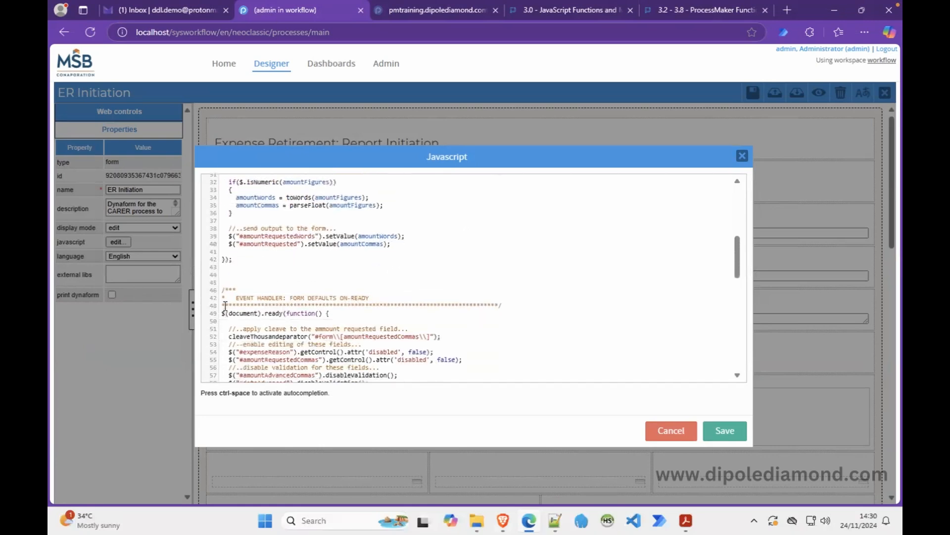
Delete the thousand-separator function, amount-requested handler, cleave lines and amountRequestedCommas line.
drag(237, 259, 214, 212)
key(Delete)
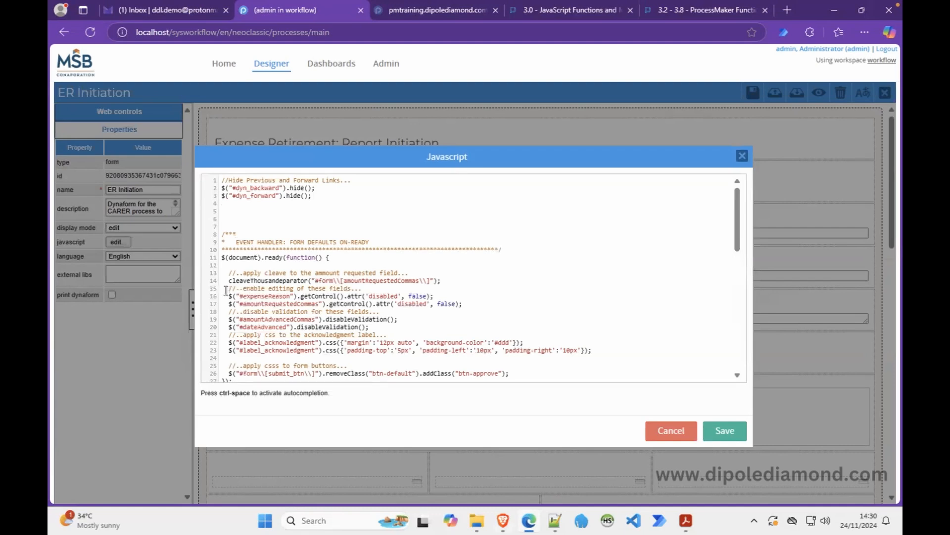
drag(229, 289, 229, 275)
key(Delete)
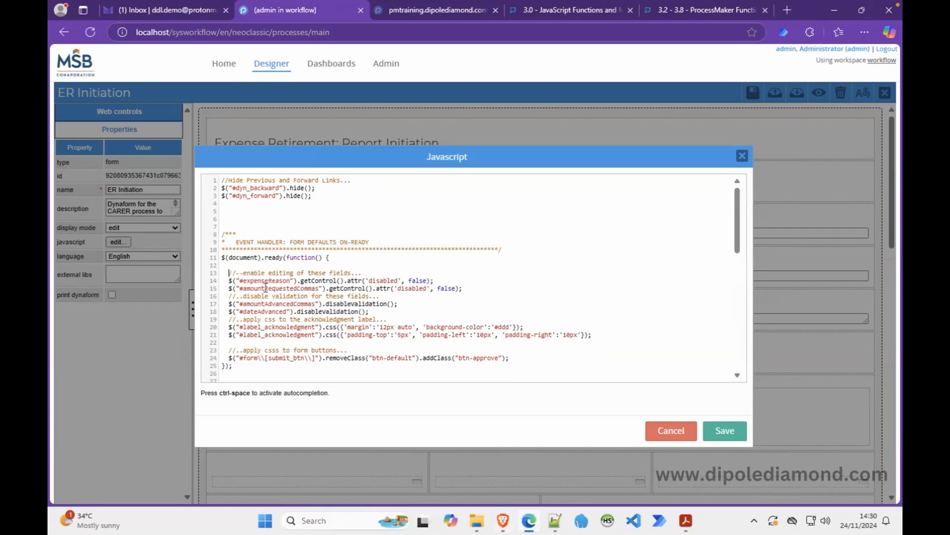
click(450, 282)
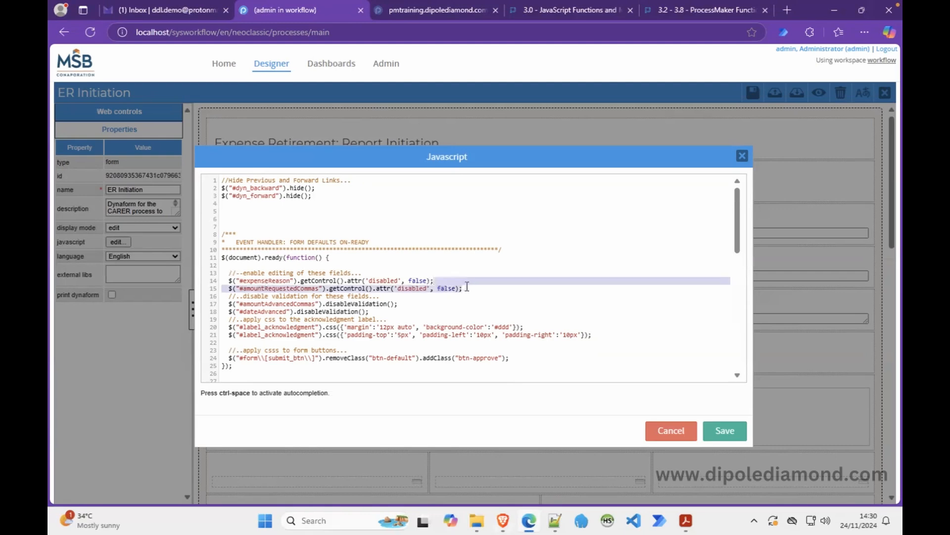
key(BackSpace)
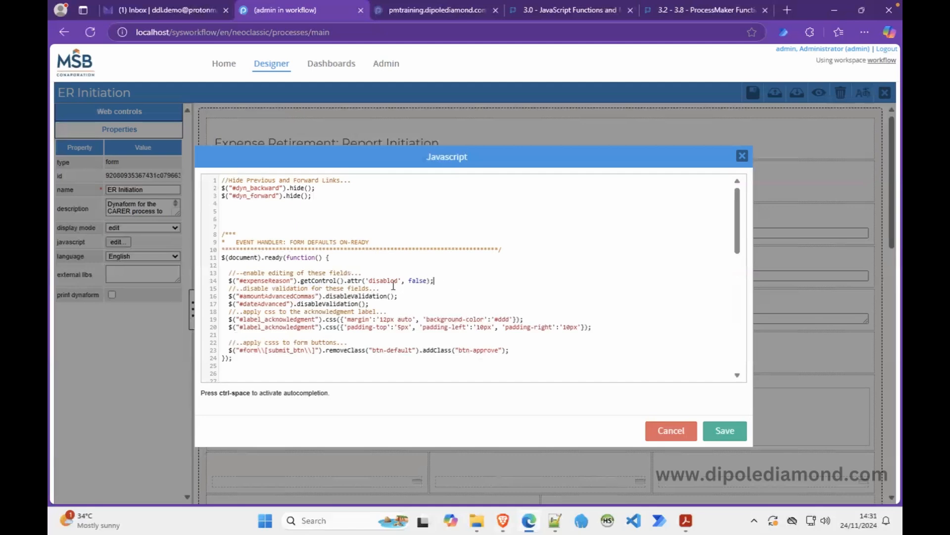
key(alt+Tab)
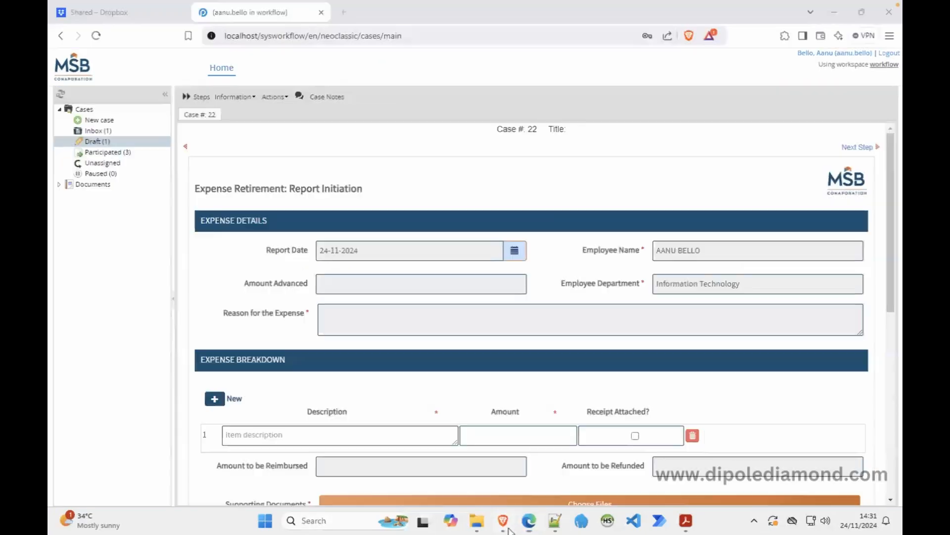
drag(887, 278, 889, 400)
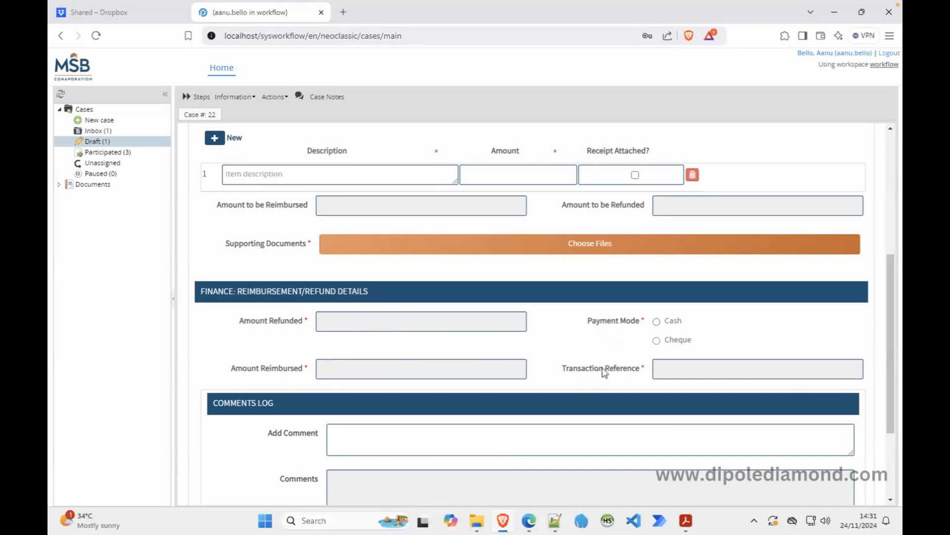
click(526, 519)
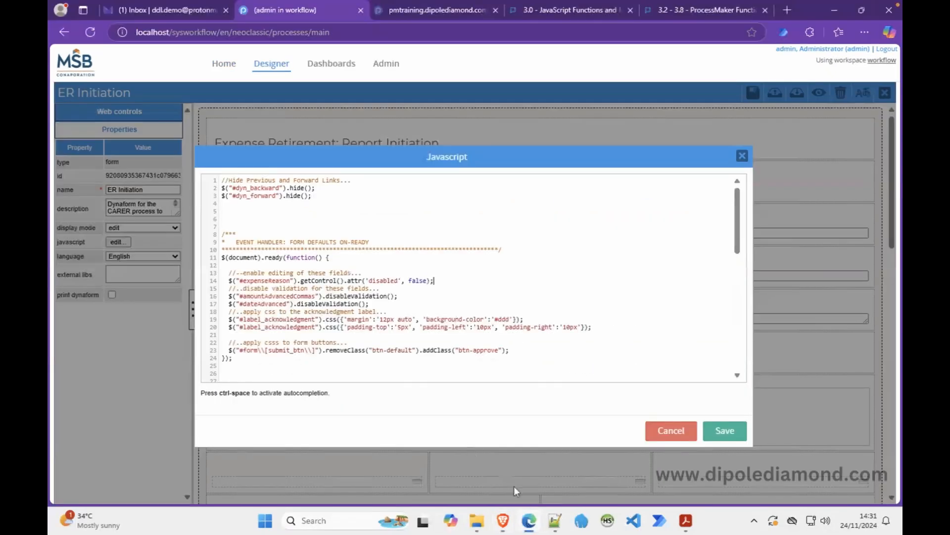
Change the disableValidation lines 16–17 to amountRefunded and amountReimbursed, duplicating the line.
click(555, 520)
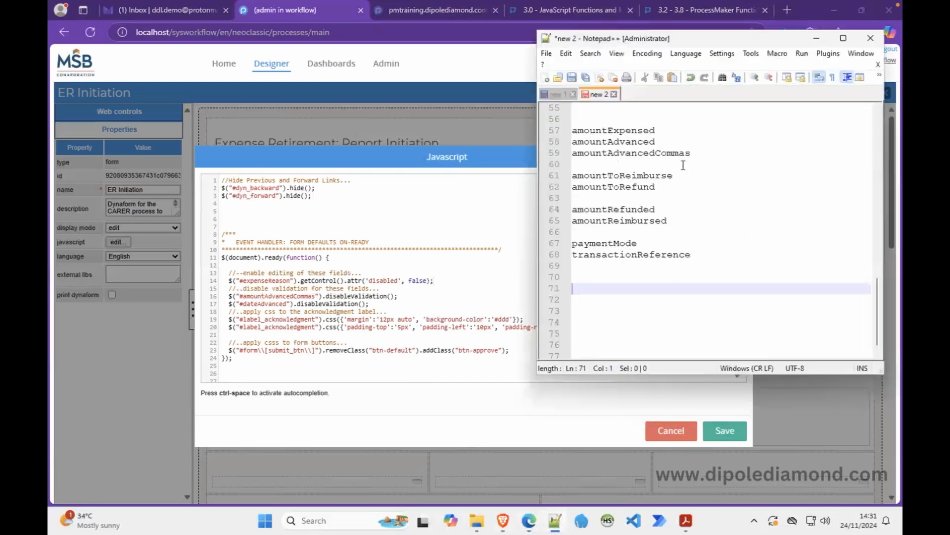
double_click(618, 210)
key(ctrl+c)
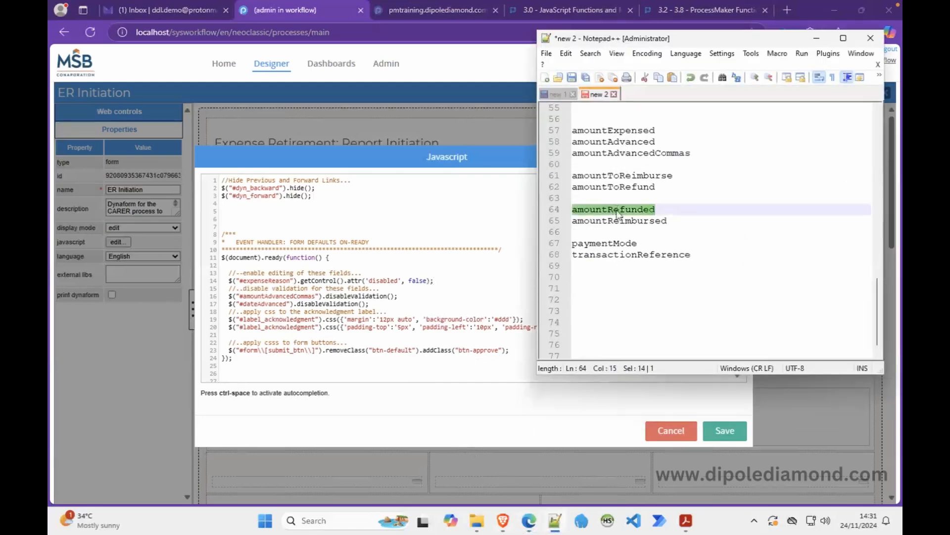
click(265, 297)
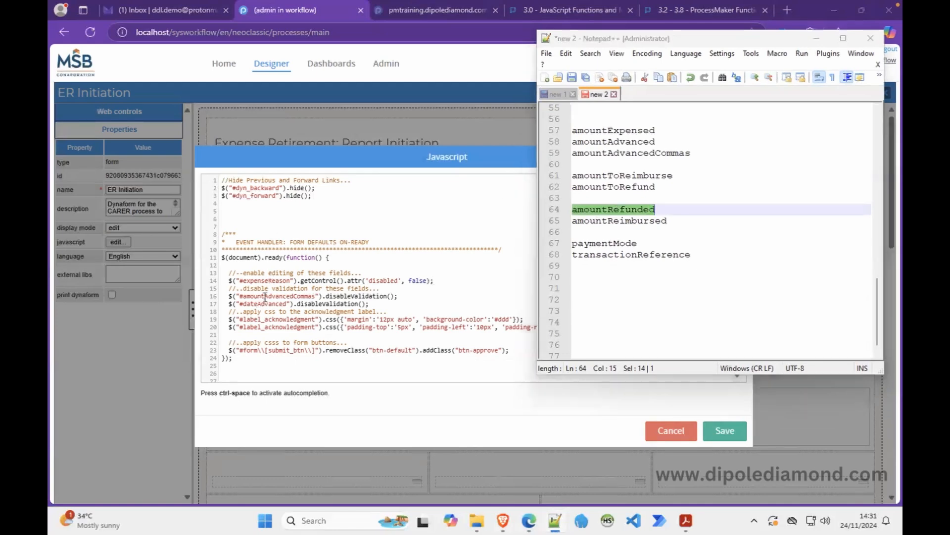
double_click(265, 297)
key(ctrl+v)
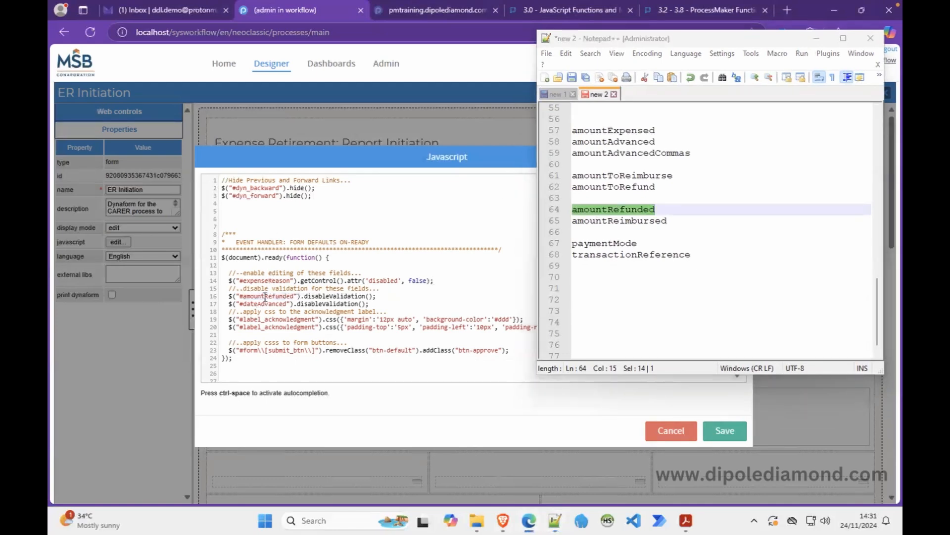
double_click(606, 221)
key(ctrl+c)
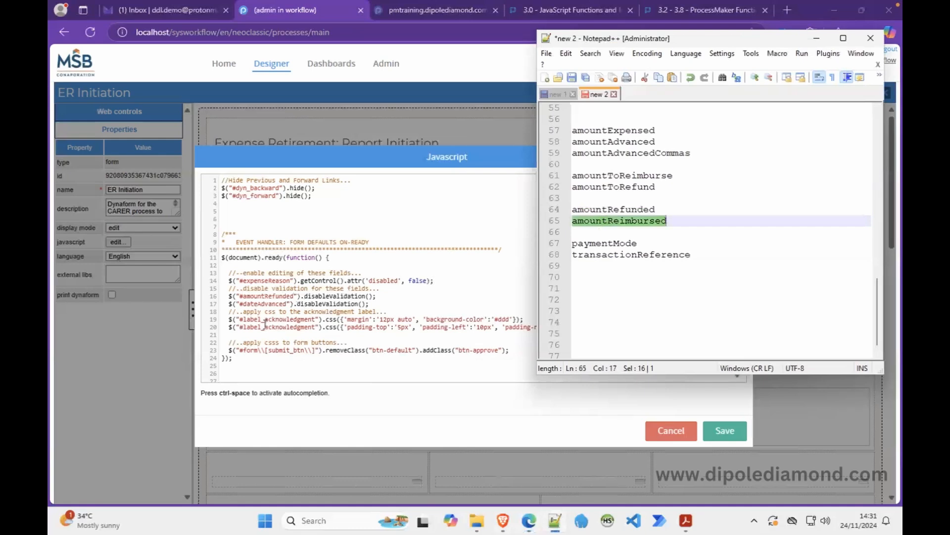
double_click(259, 304)
key(ctrl+v)
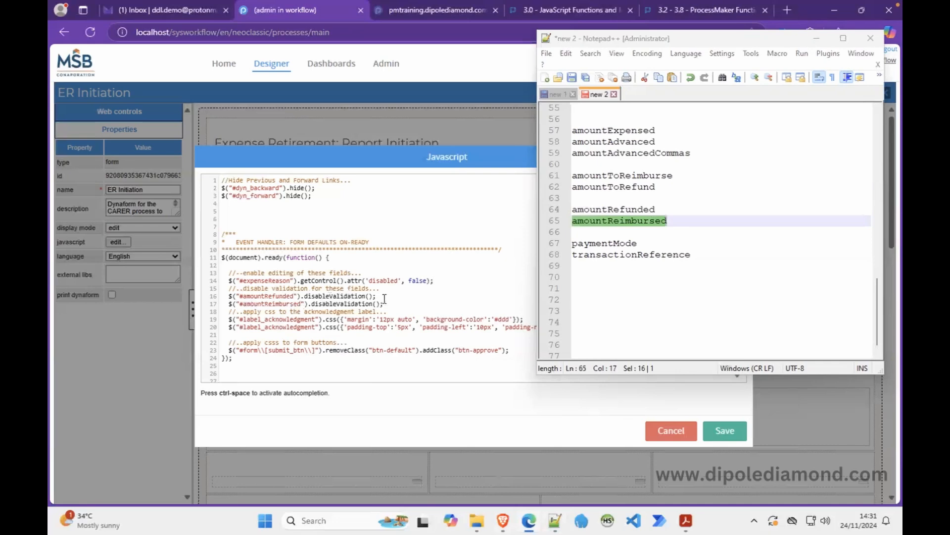
drag(385, 298, 386, 301)
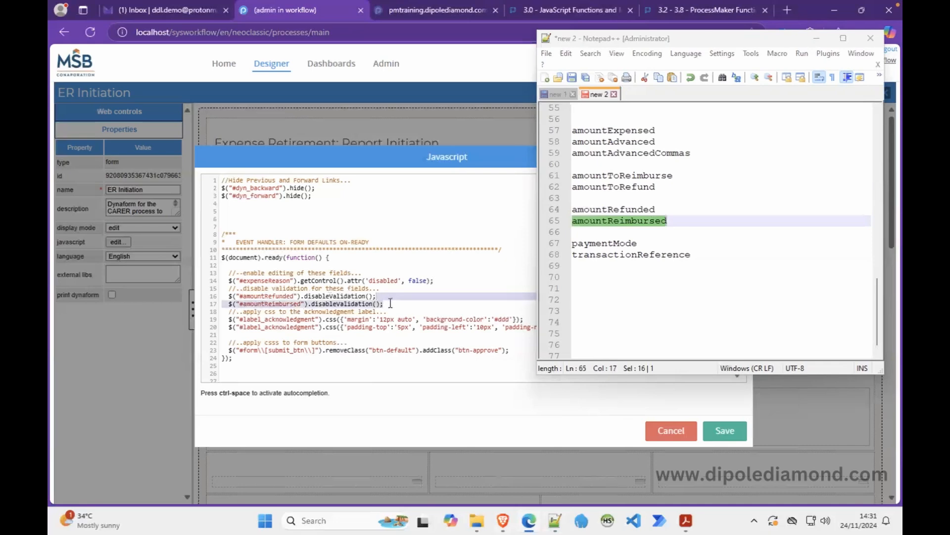
click(392, 304)
key(ctrl+v)
key(ctrl+v)
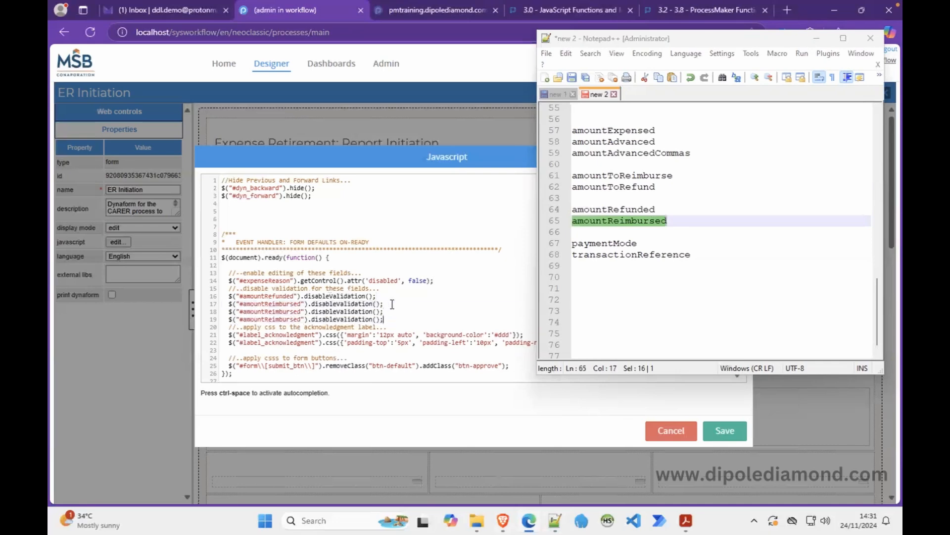
Set lines 18 and 19 to paymentMode and transactionReference.
double_click(601, 244)
key(ctrl+c)
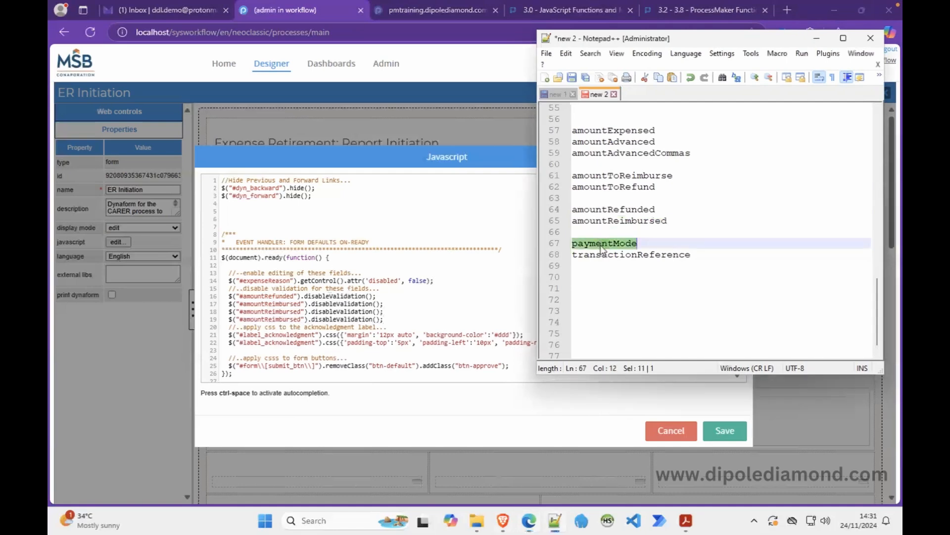
click(288, 312)
double_click(288, 311)
key(ctrl+v)
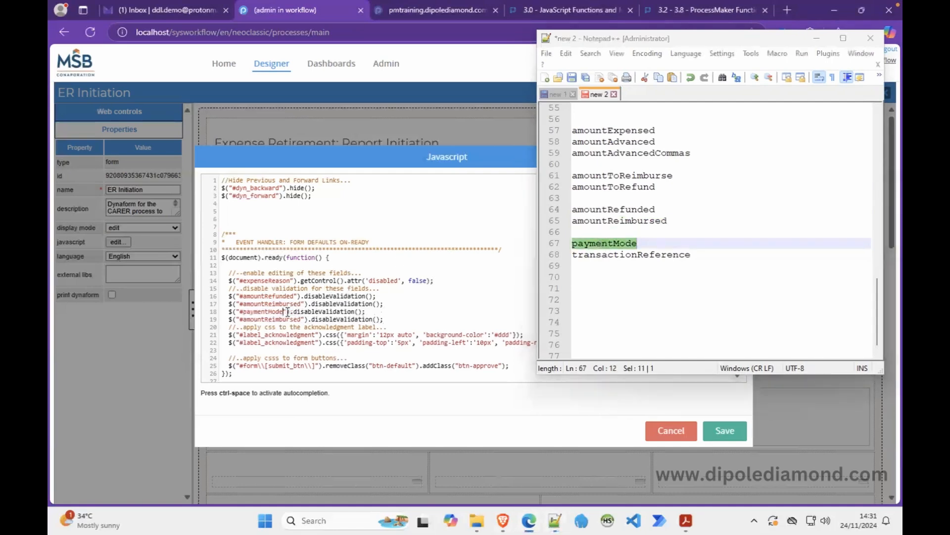
double_click(608, 255)
key(ctrl+c)
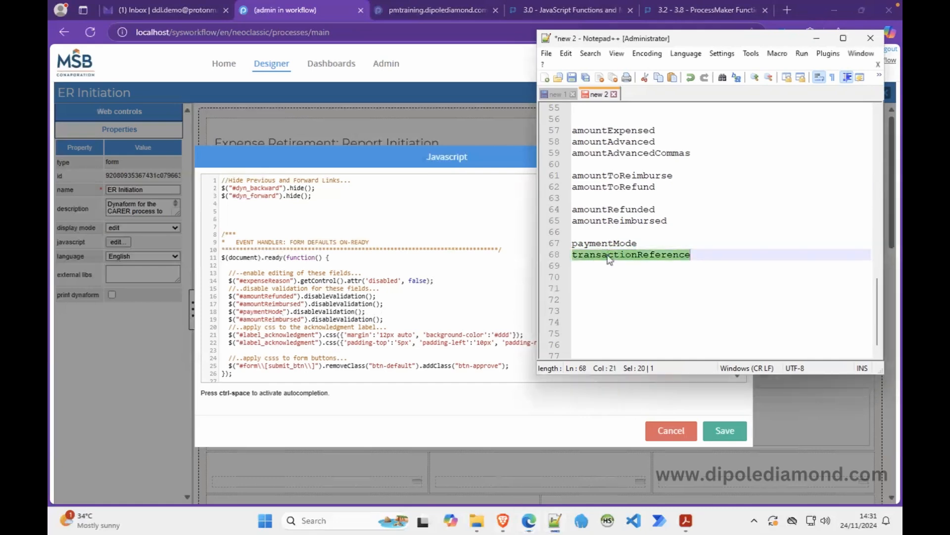
click(257, 321)
double_click(257, 319)
key(ctrl+v)
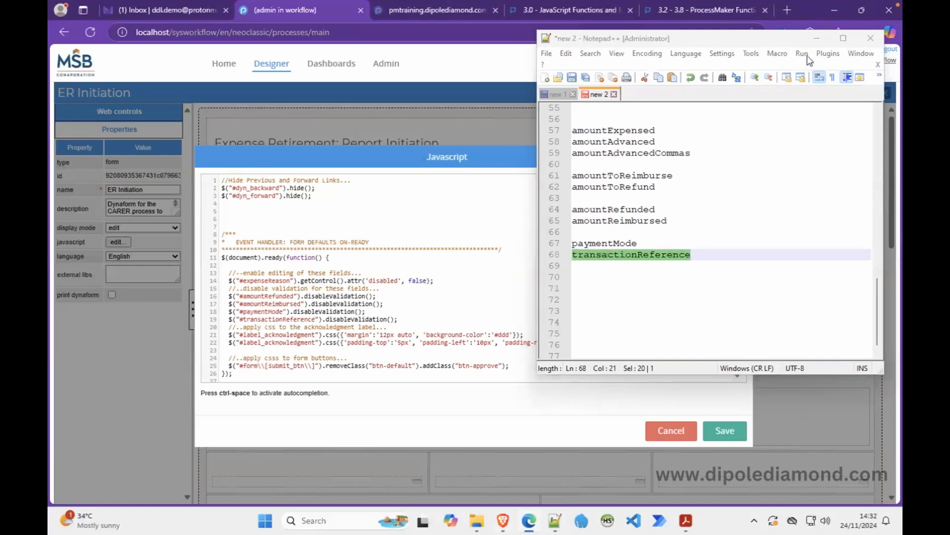
Delete the acknowledgment-label styling and the old commented-out confirmation block.
click(817, 38)
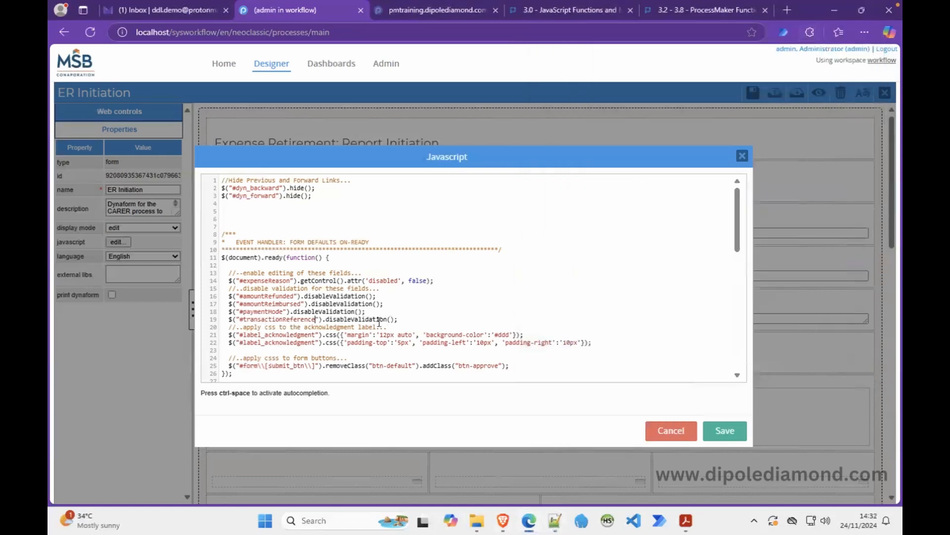
drag(408, 321, 596, 343)
key(BackSpace)
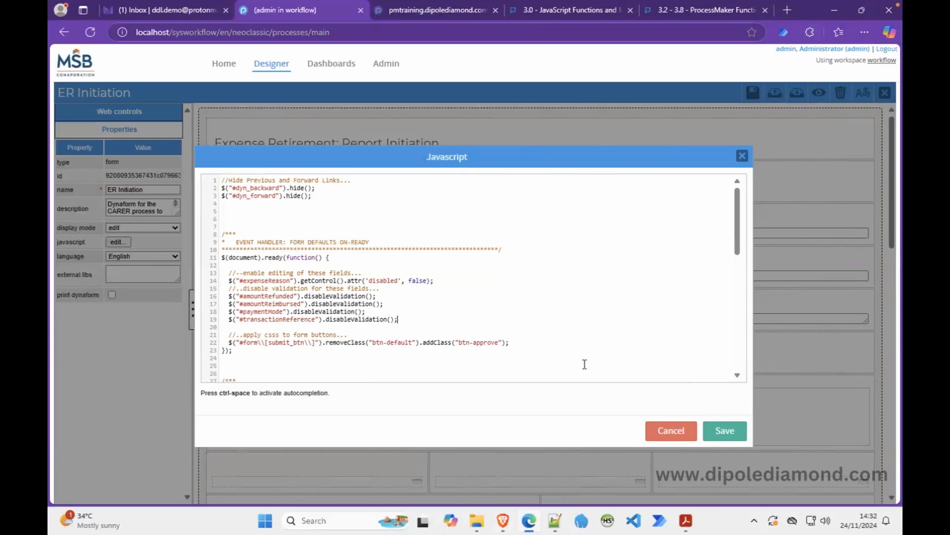
drag(741, 258, 743, 312)
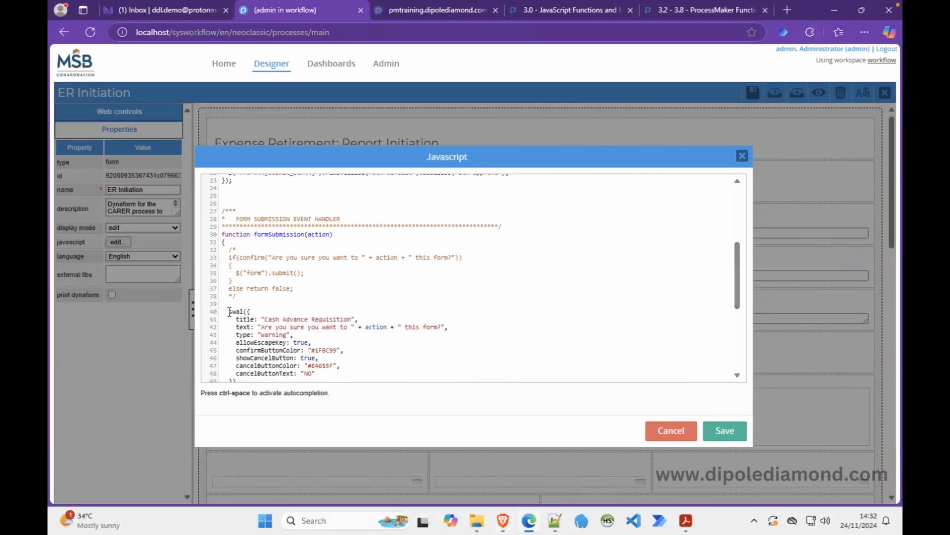
drag(229, 311, 231, 252)
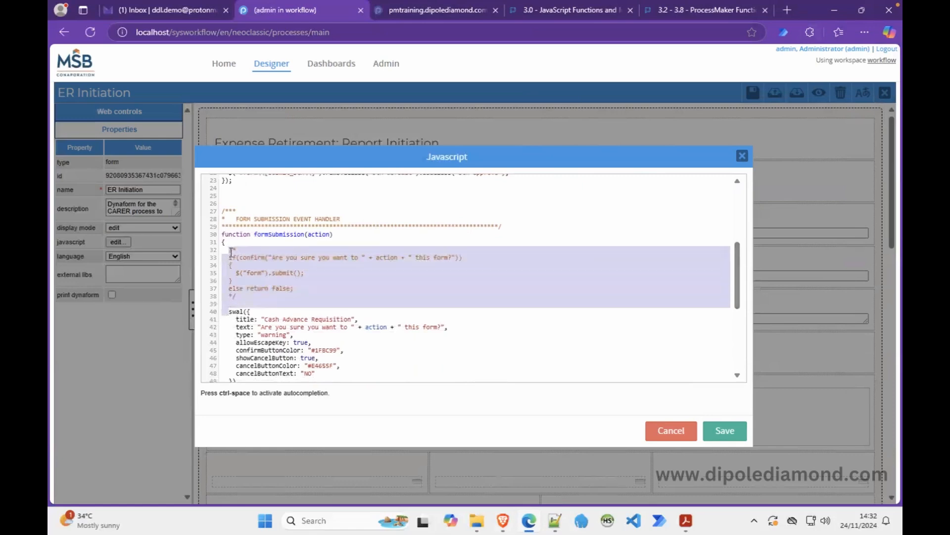
key(BackSpace)
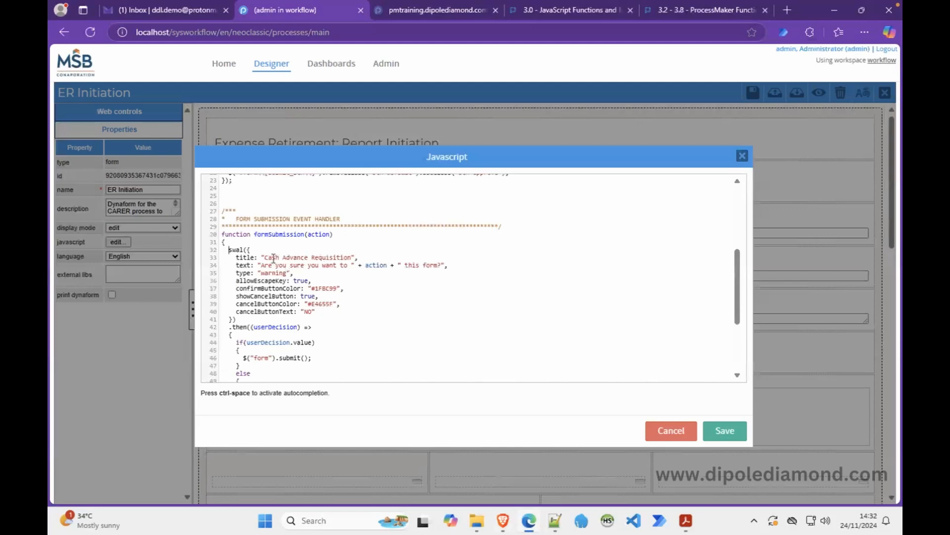
Retitle the alert 'Expense Retirement Report', then save the JavaScript and the dynaform.
text(Expense Retirement)
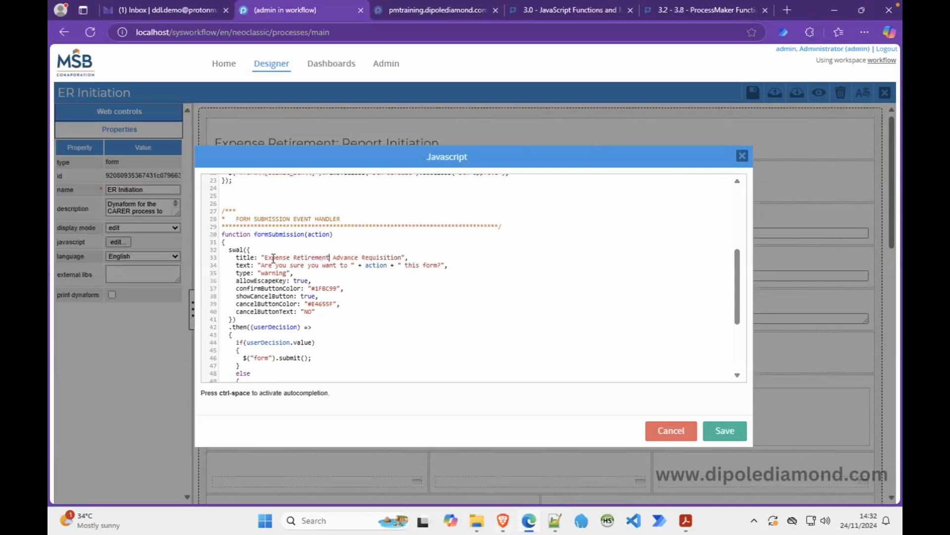
text( report)
click(429, 257)
drag(428, 257, 356, 257)
key(BackSpace)
key(BackSpace)
text(R)
scroll(342, 318, down, 5)
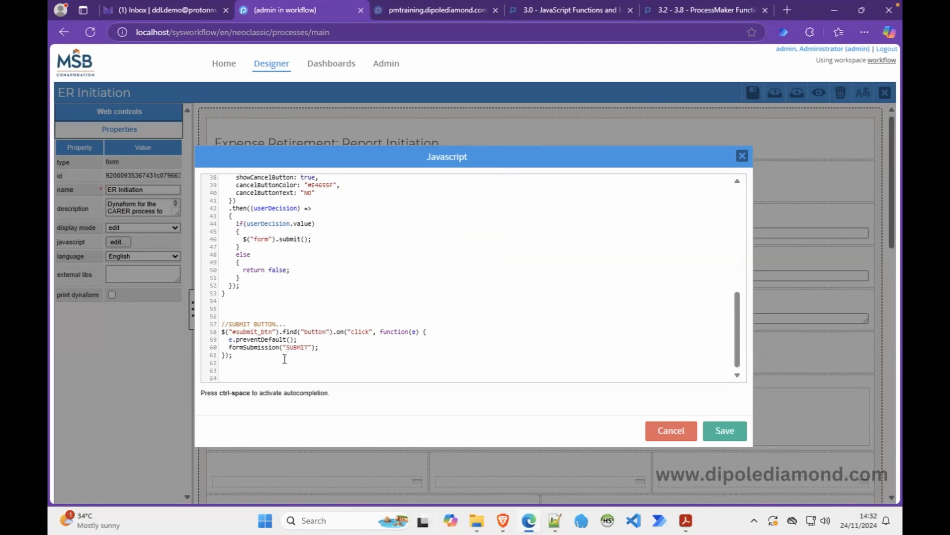
scroll(315, 332, up, 10)
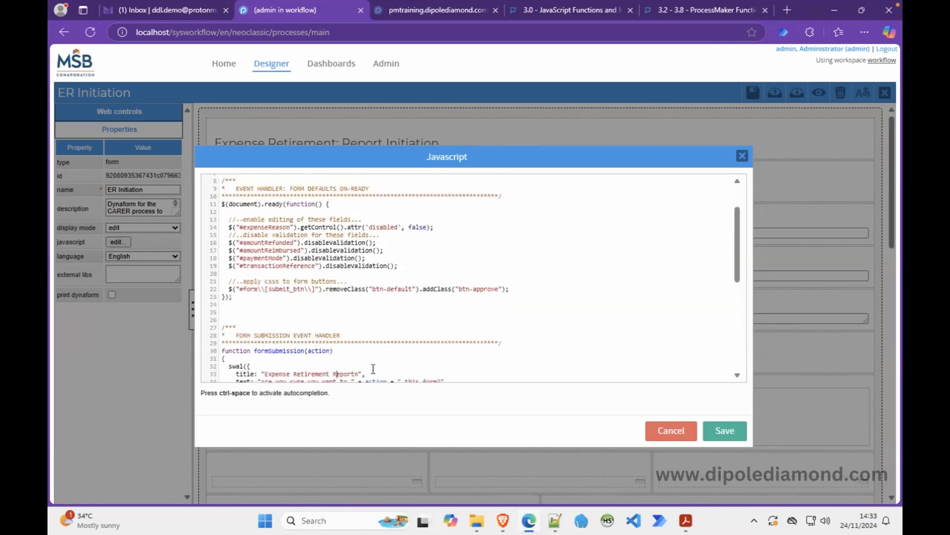
click(720, 428)
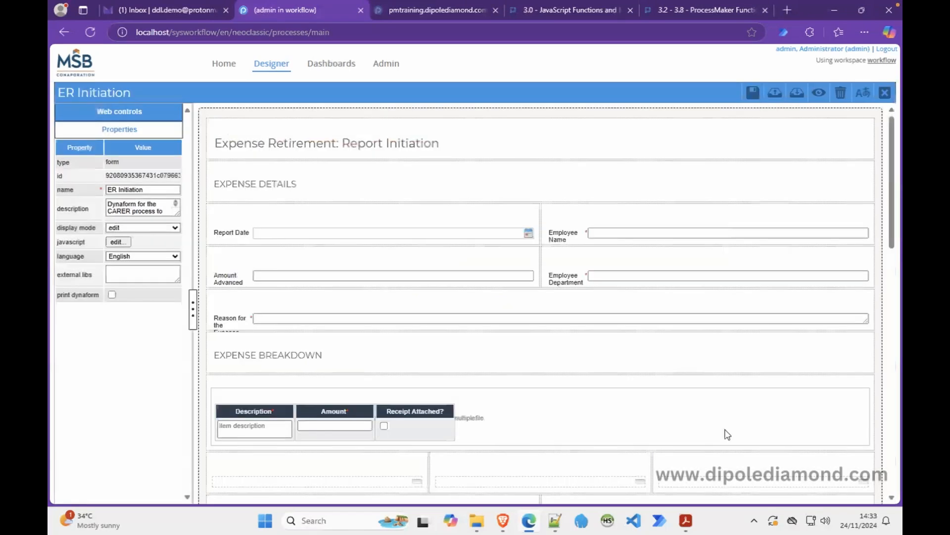
click(758, 102)
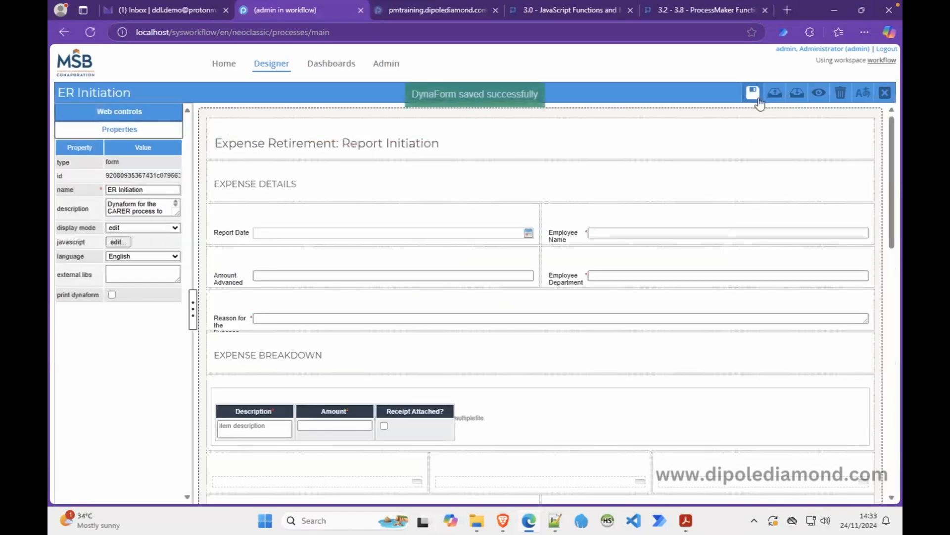
Reload the case form frame in Brave and scroll down to the Payment Mode radios.
click(502, 517)
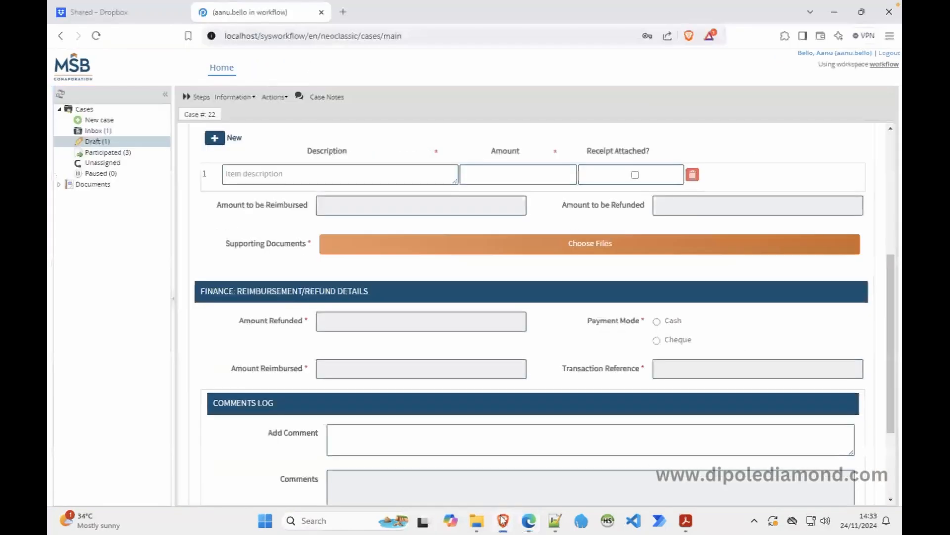
right_click(269, 272)
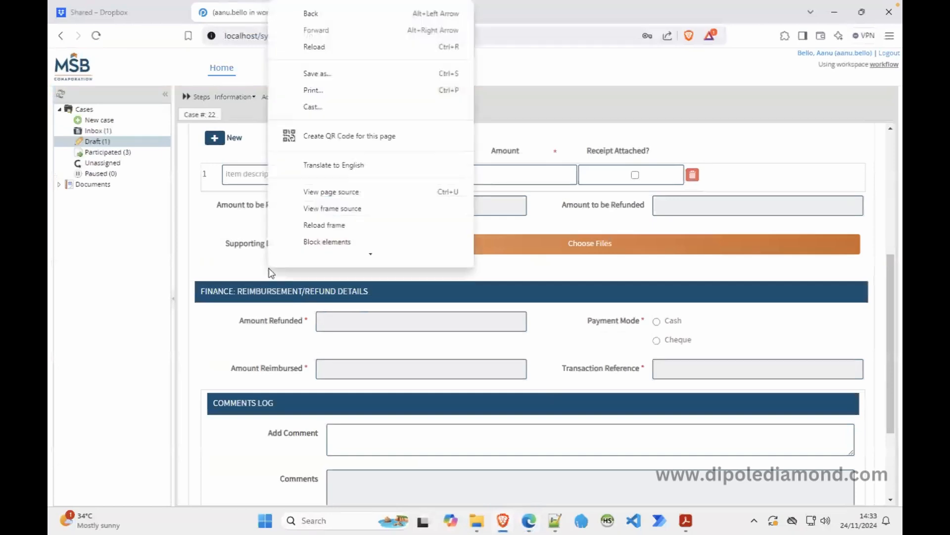
click(327, 228)
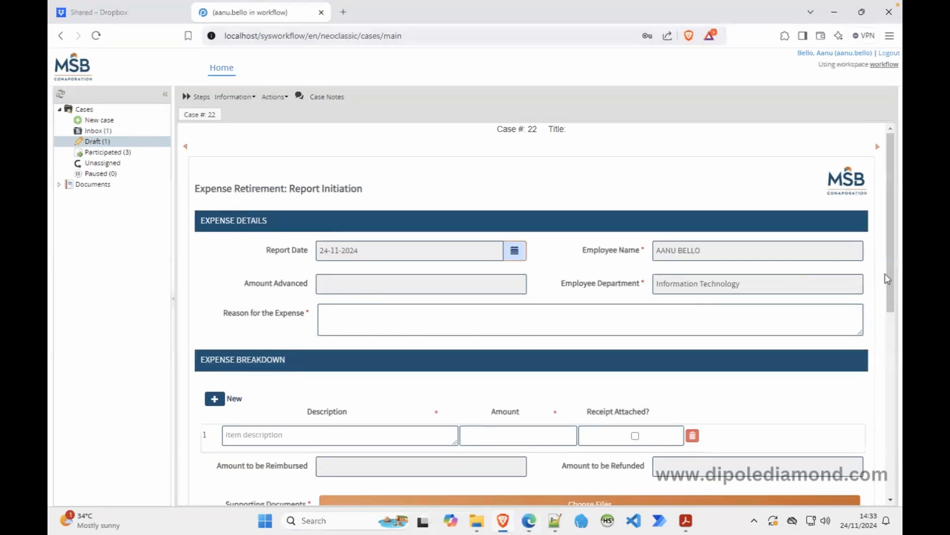
drag(891, 275, 889, 414)
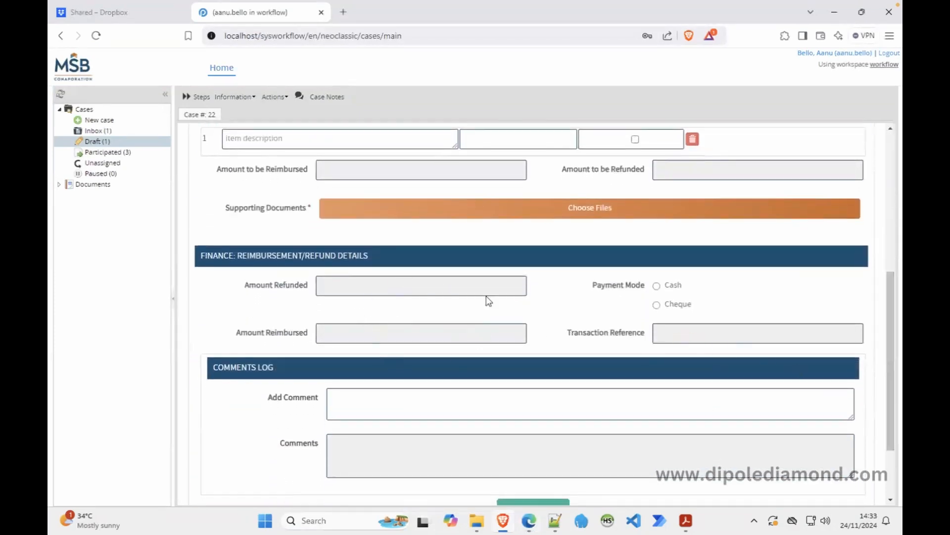
right_click(692, 296)
click(728, 281)
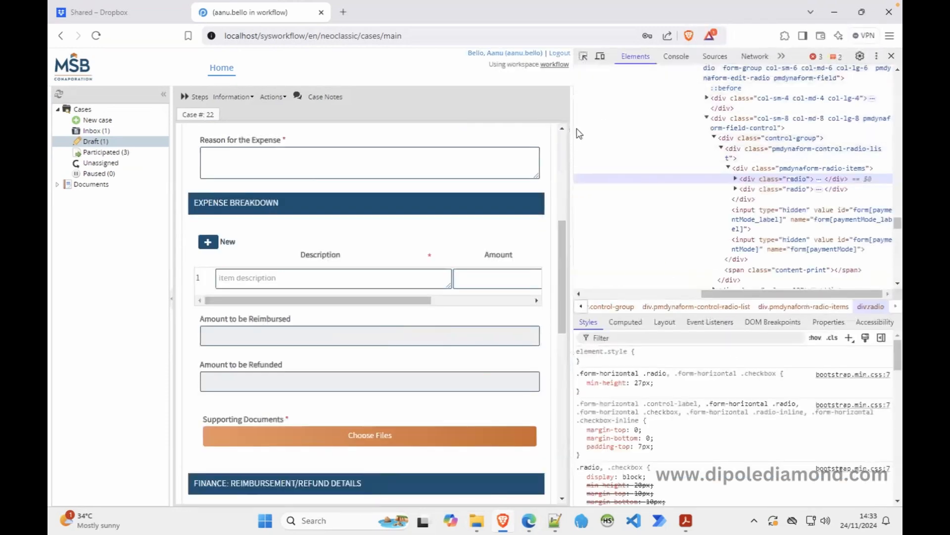
click(802, 39)
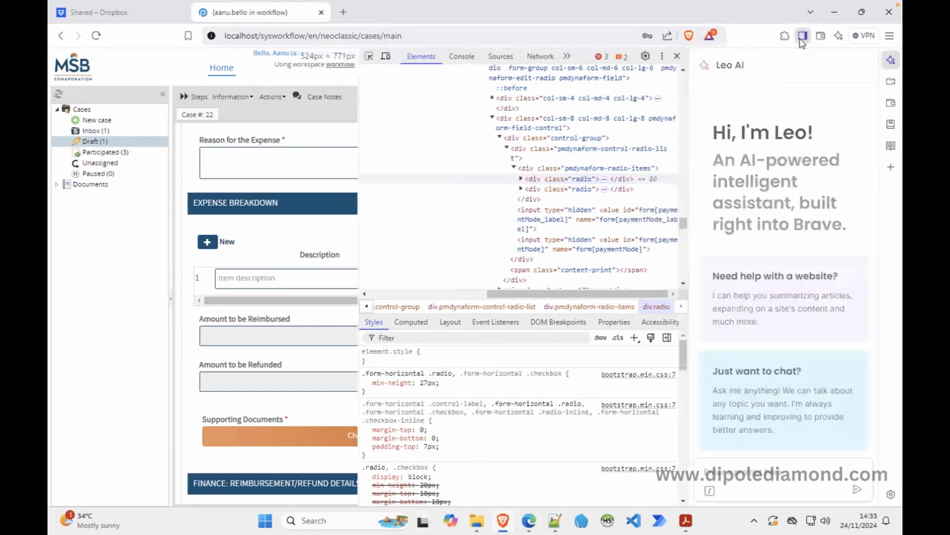
click(802, 38)
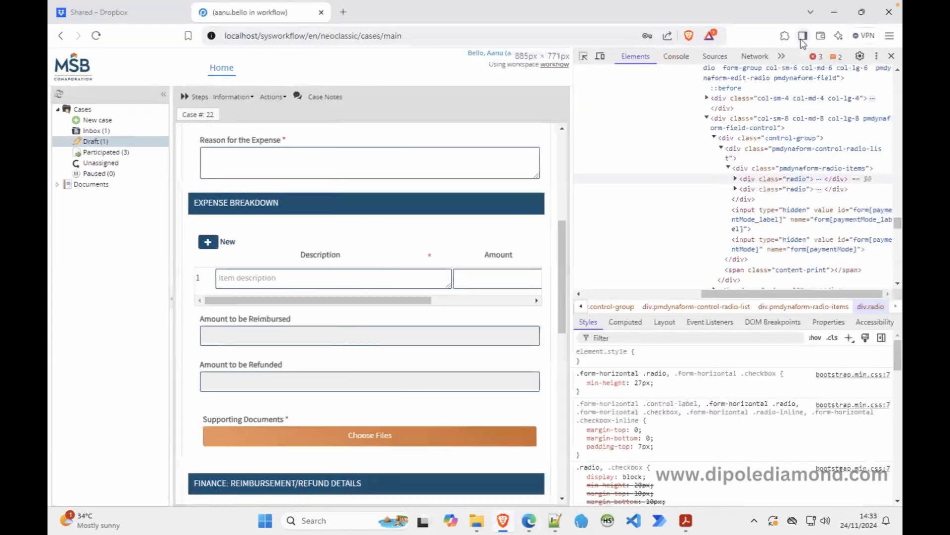
click(877, 56)
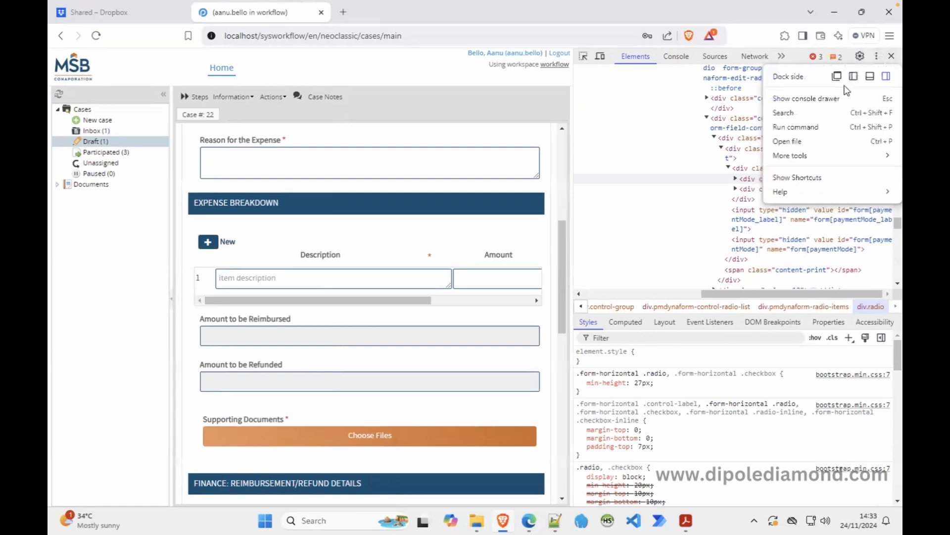
click(869, 77)
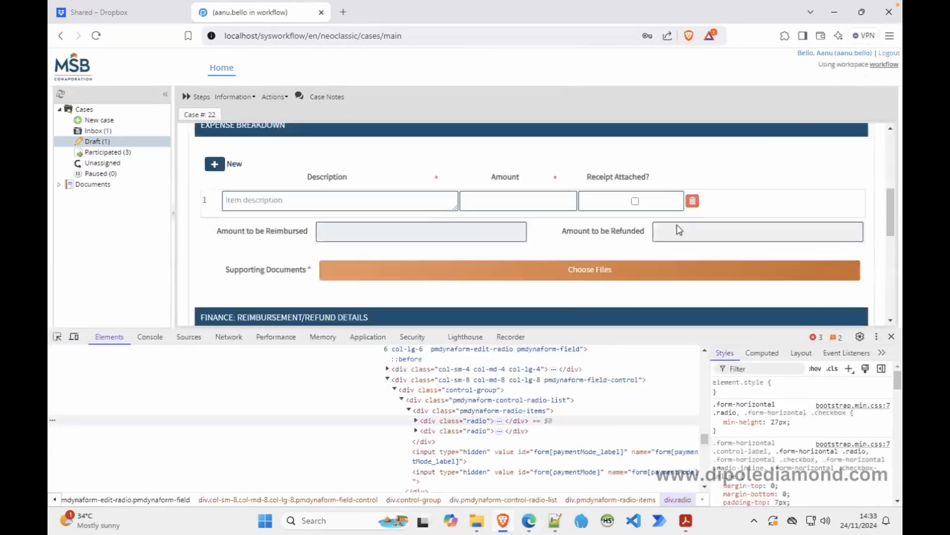
click(890, 270)
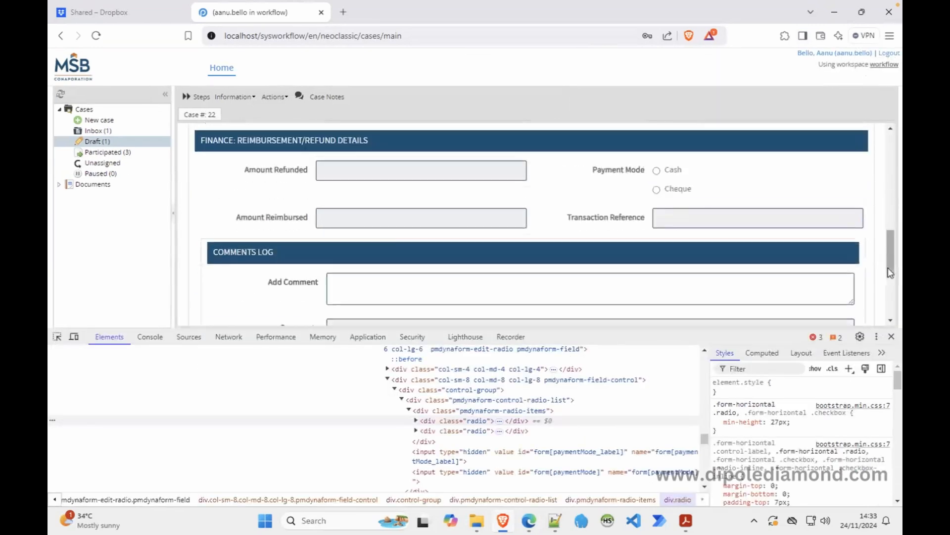
click(57, 336)
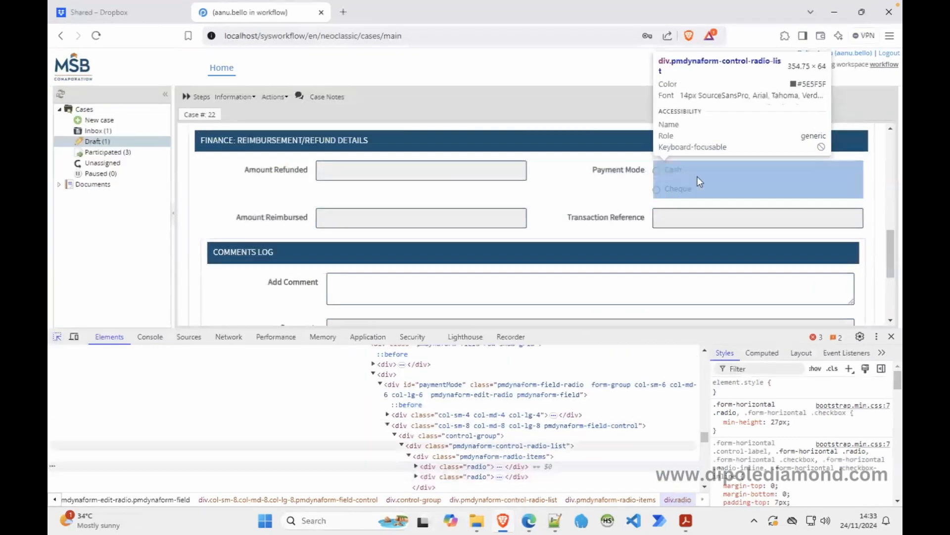
click(702, 177)
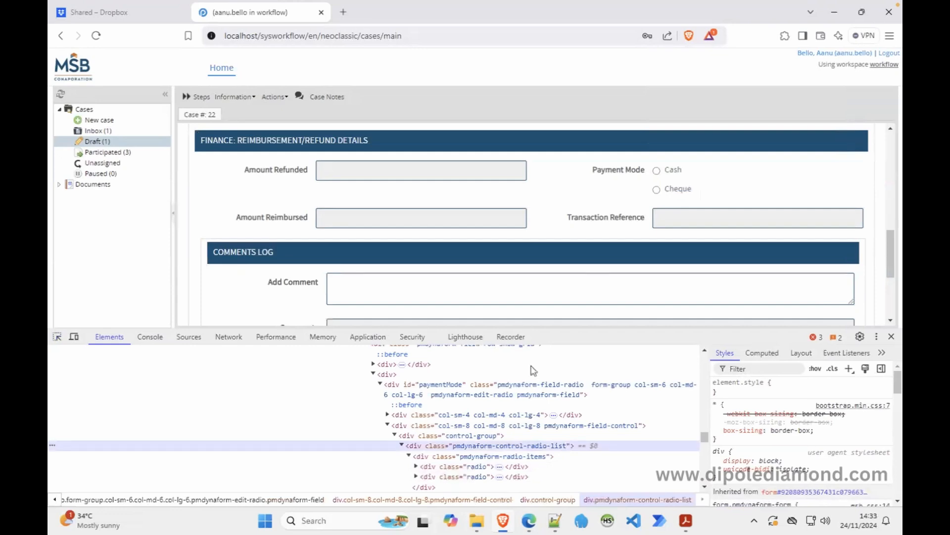
click(468, 469)
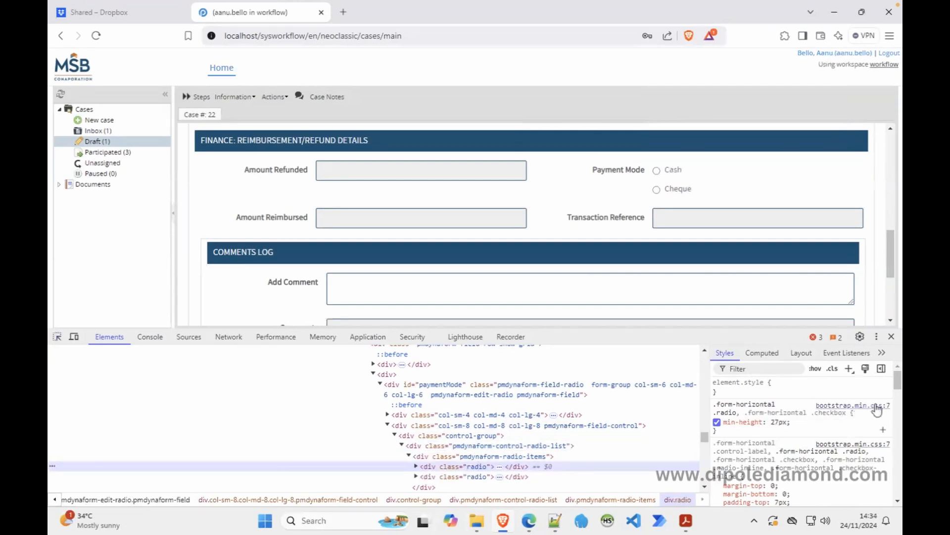
drag(898, 387, 898, 399)
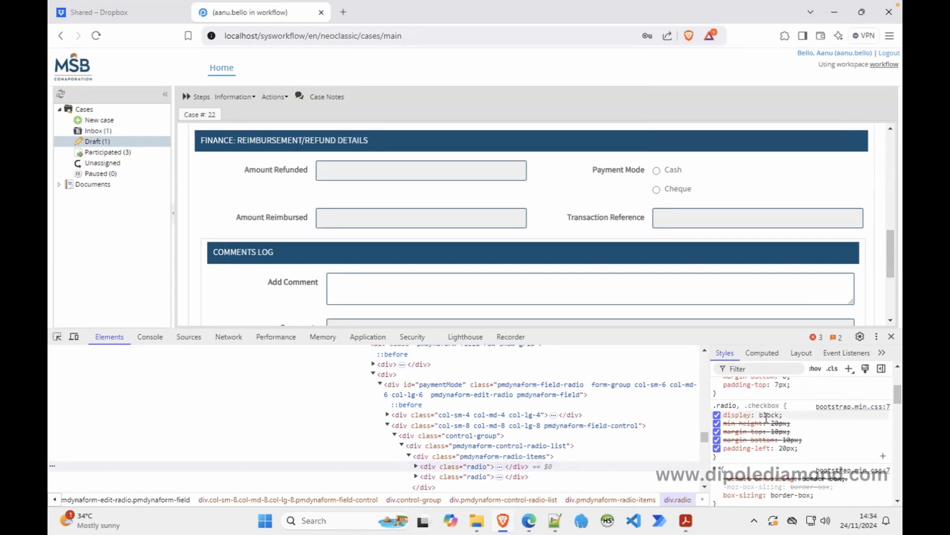
mouse_move(895, 391)
mouse_down()
mouse_move(895, 406)
mouse_move(899, 397)
mouse_up()
click(717, 415)
click(717, 415)
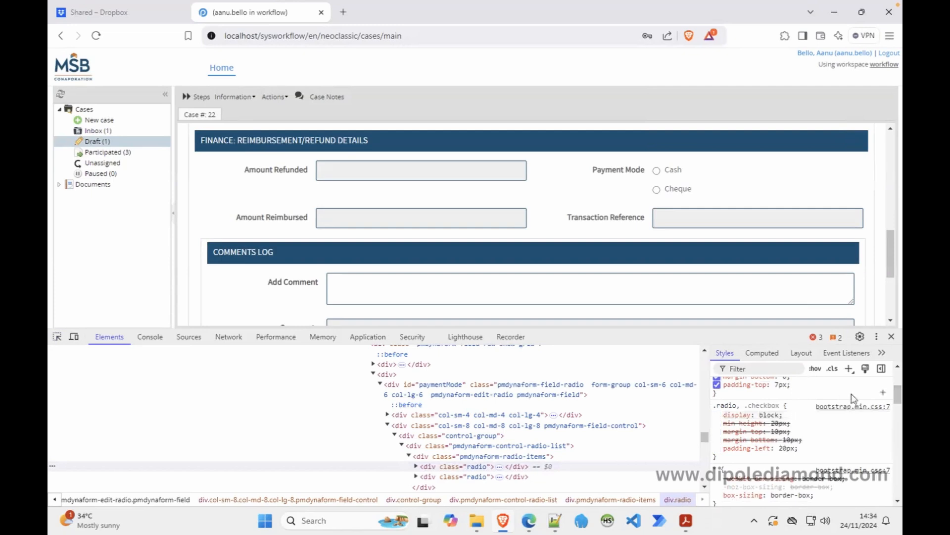
drag(897, 396, 897, 376)
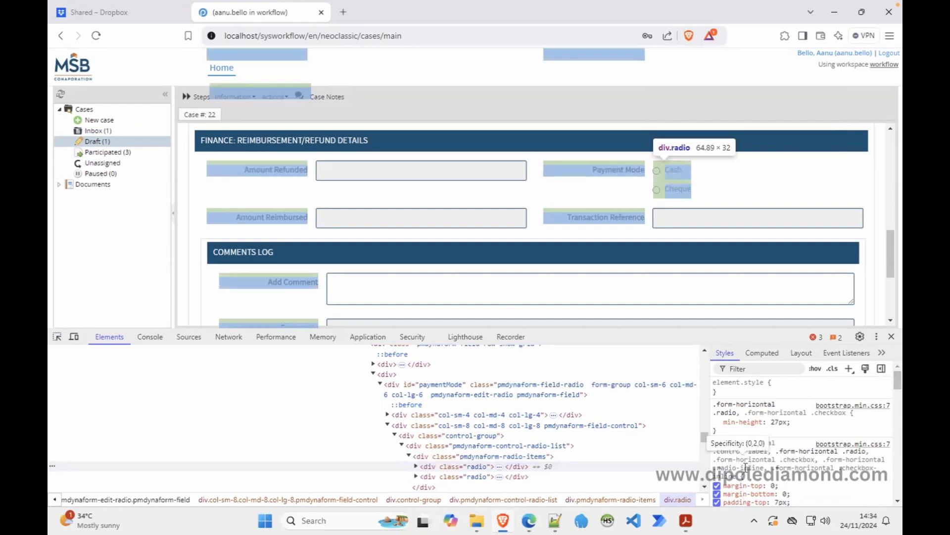
drag(764, 467, 716, 468)
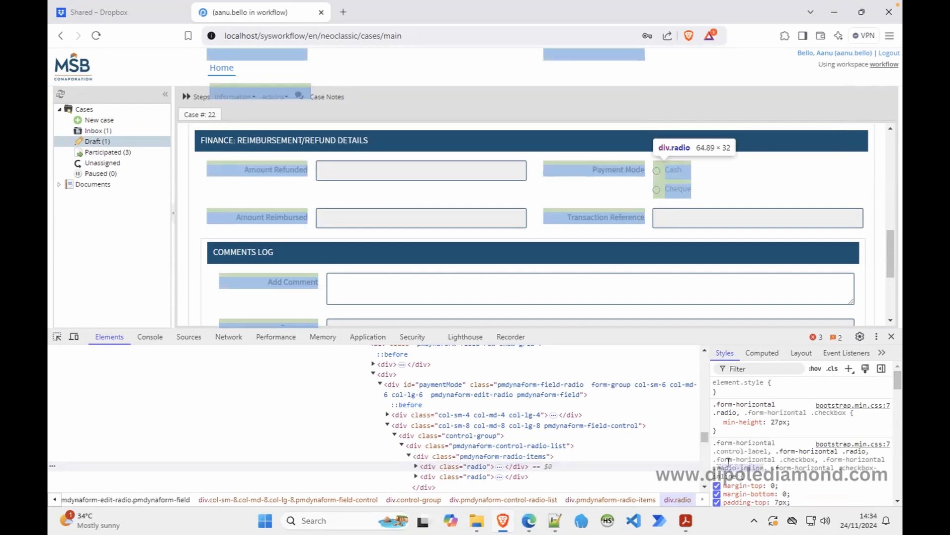
click(892, 337)
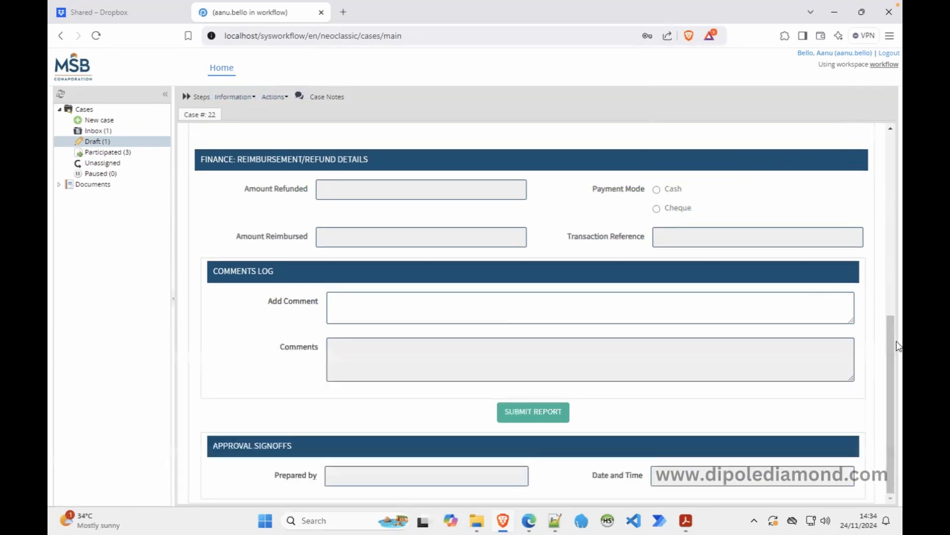
Leave the current form and open Inbox case 20, the 7,000 cash advance.
click(889, 201)
drag(889, 200, 890, 179)
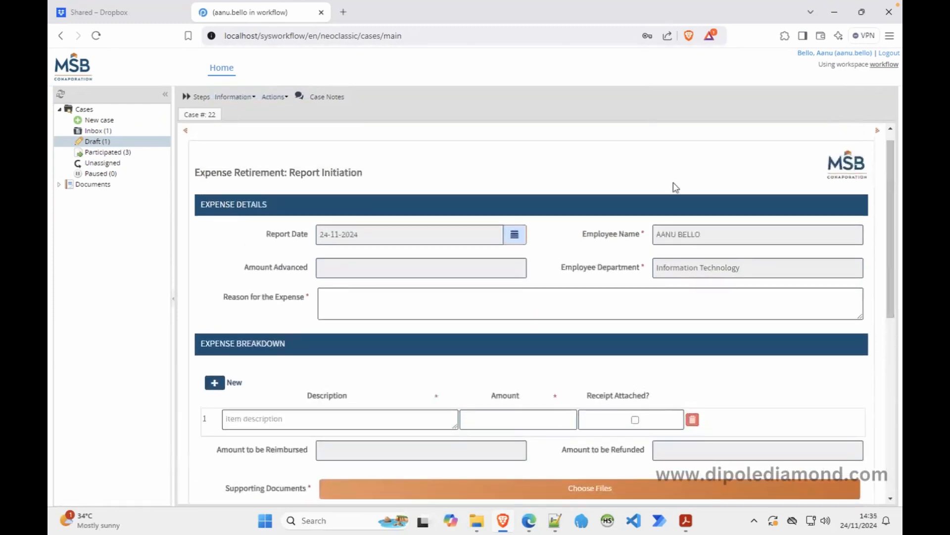
click(338, 302)
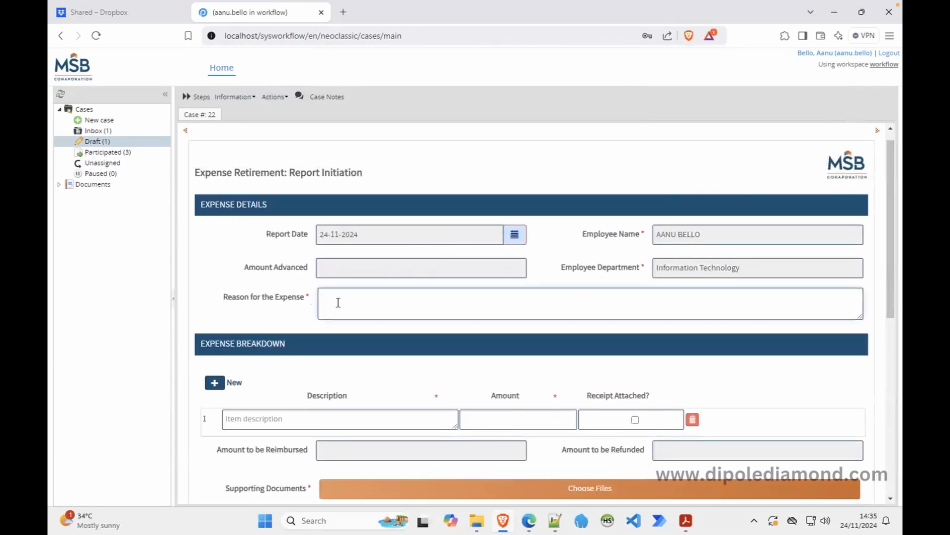
click(99, 130)
double_click(315, 151)
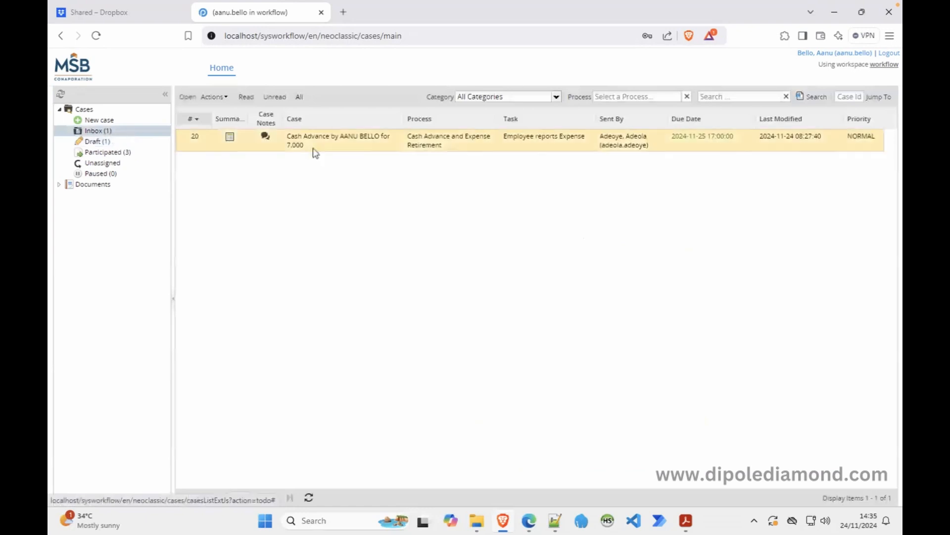
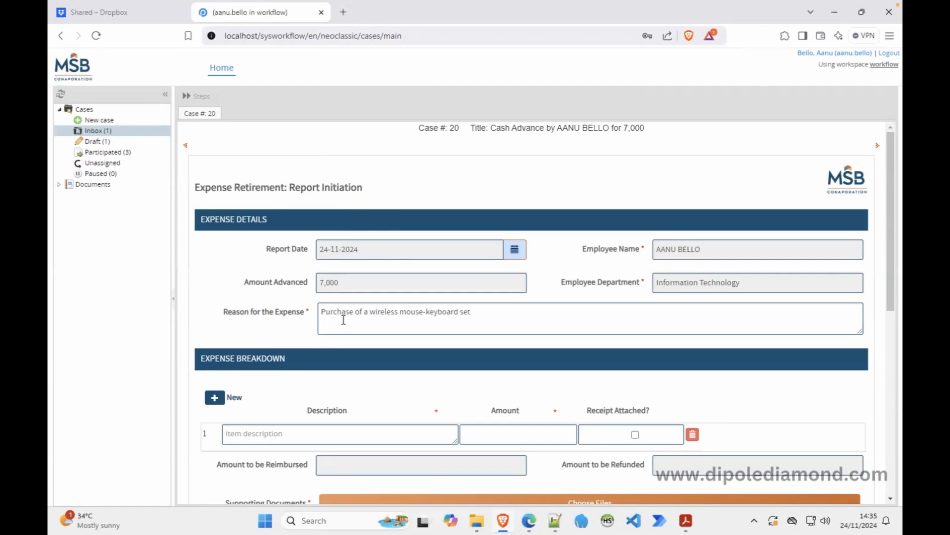
Bring up the ER Initiation dynaform in the ProcessMaker Designer in Edge.
click(529, 522)
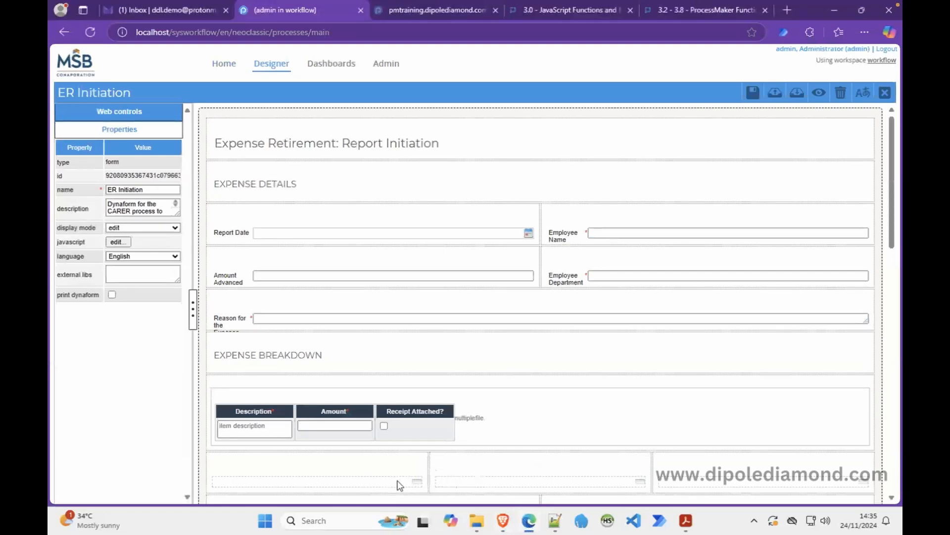
Check that the hidden Amount Advanced field's id is amountAdvanced, then open the form's JavaScript.
click(353, 482)
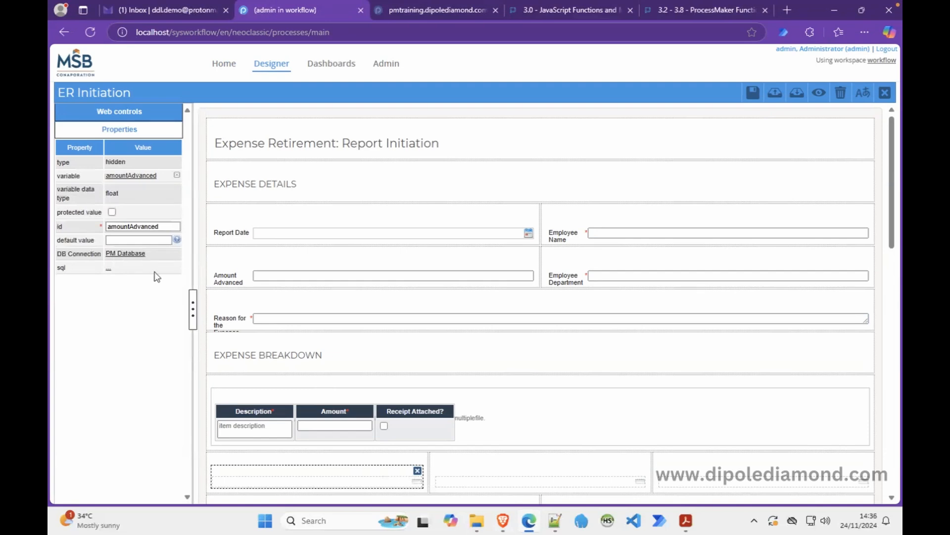
click(144, 226)
double_click(144, 225)
click(203, 185)
click(118, 241)
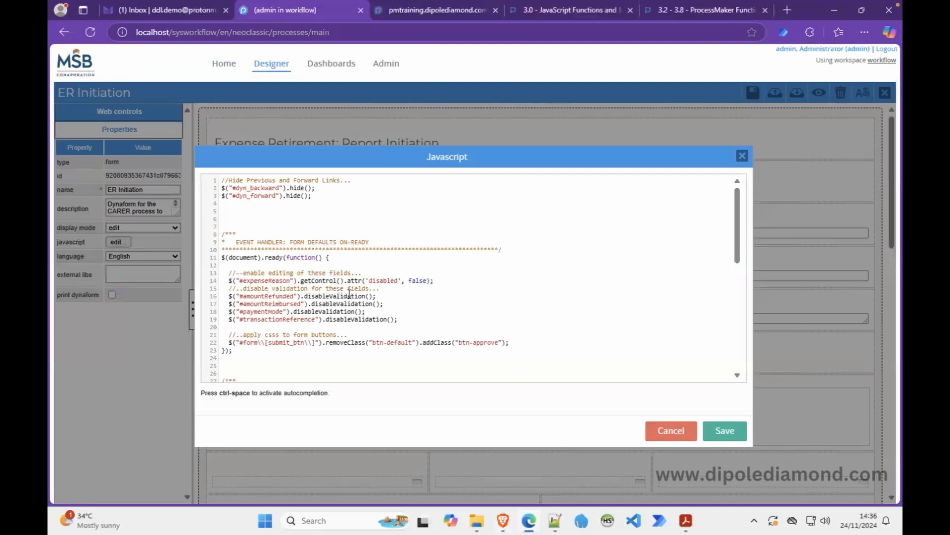
Add the condition if( $('#amountAdvanced').getValue() == "") below the enable-editing comment.
click(373, 275)
key(Return)
text(if())
key(Left)
text($)
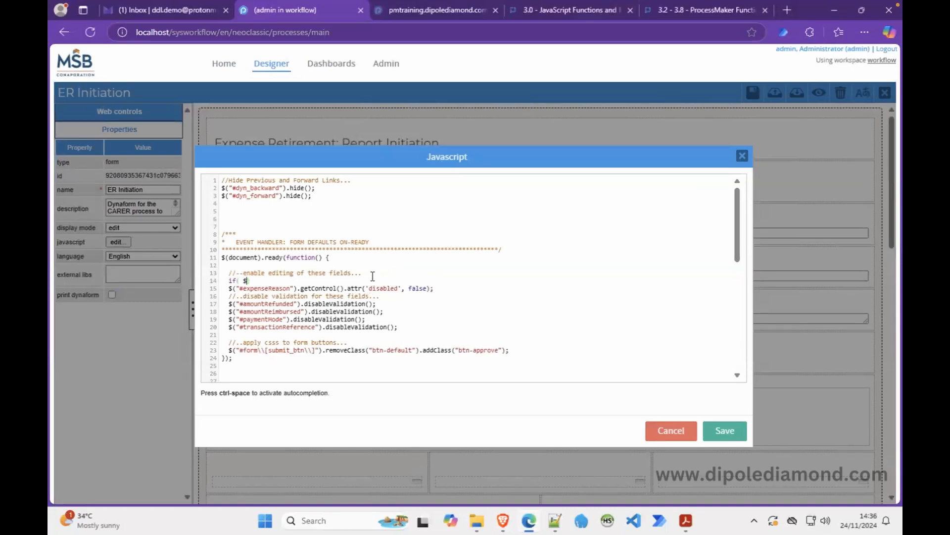
text(().getValue)
text(== "")
click(250, 280)
text(''#amountAdvanced)
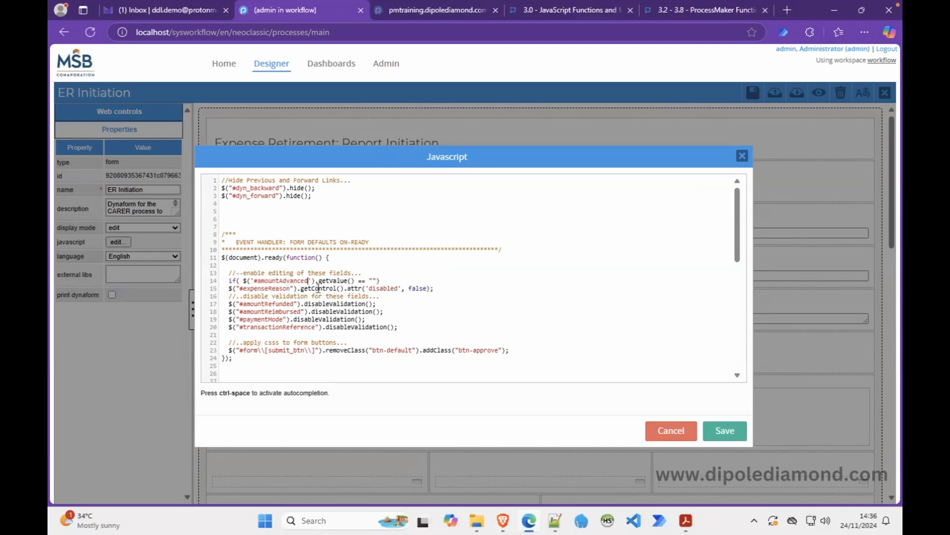
Add braces to the if and move the expenseReason enabling line inside them.
click(388, 280)
key(Return)
text({)
key(Return)
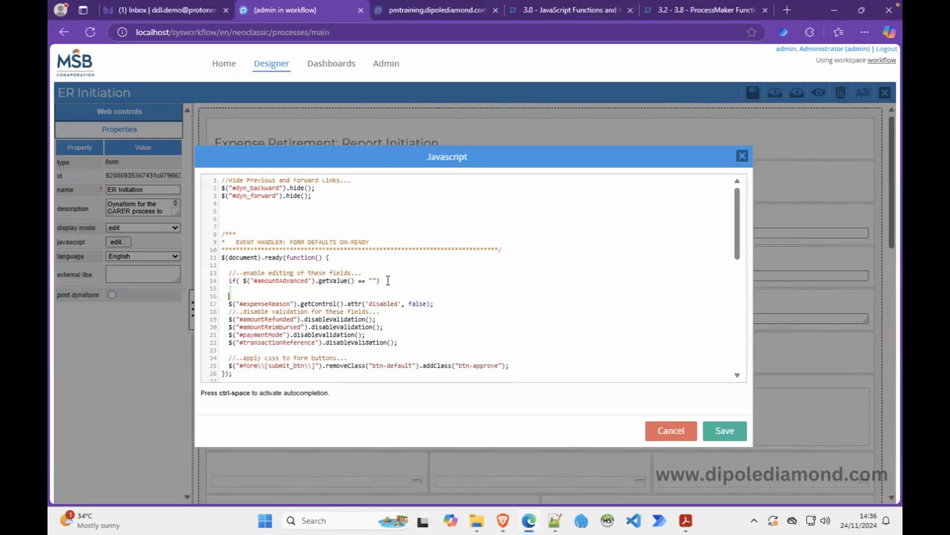
click(333, 291)
key(Return)
text(//)
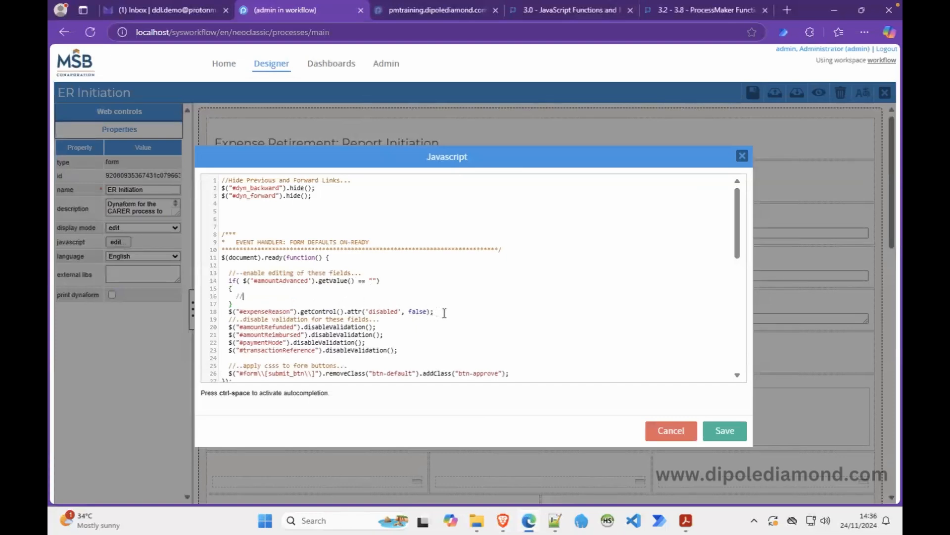
drag(435, 312, 231, 313)
key(Delete)
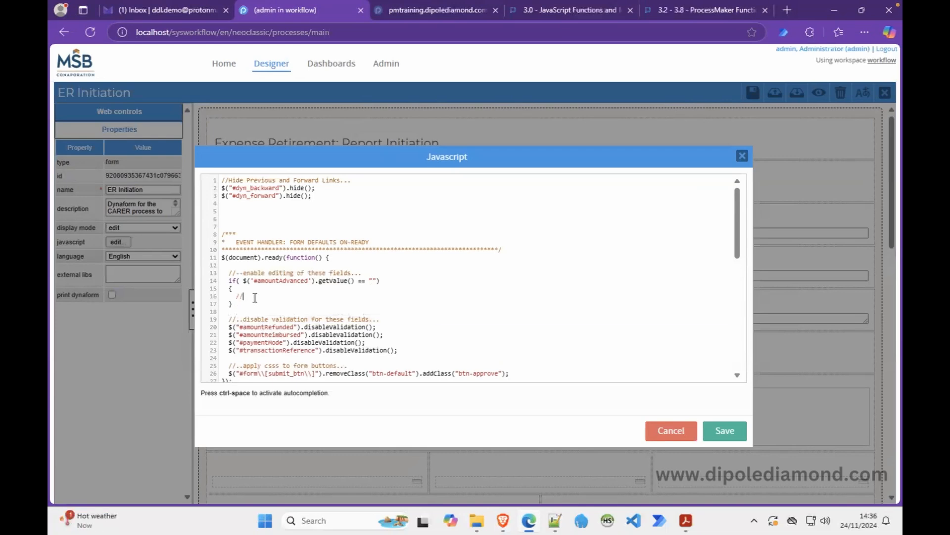
text($("#expenseReason").getControl().attr('disabled', false);)
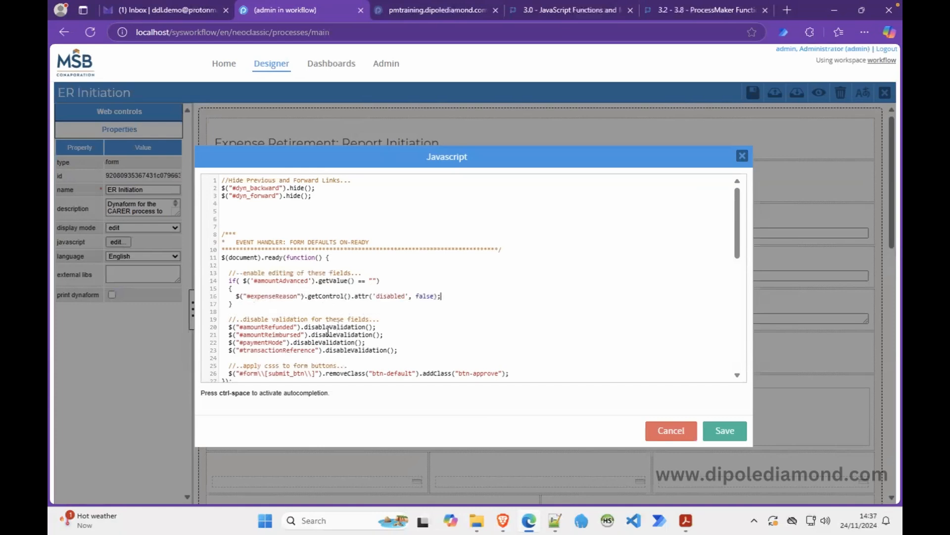
Copy the paymentMode disableValidation line and place the caret on blank line 24.
drag(365, 343, 238, 338)
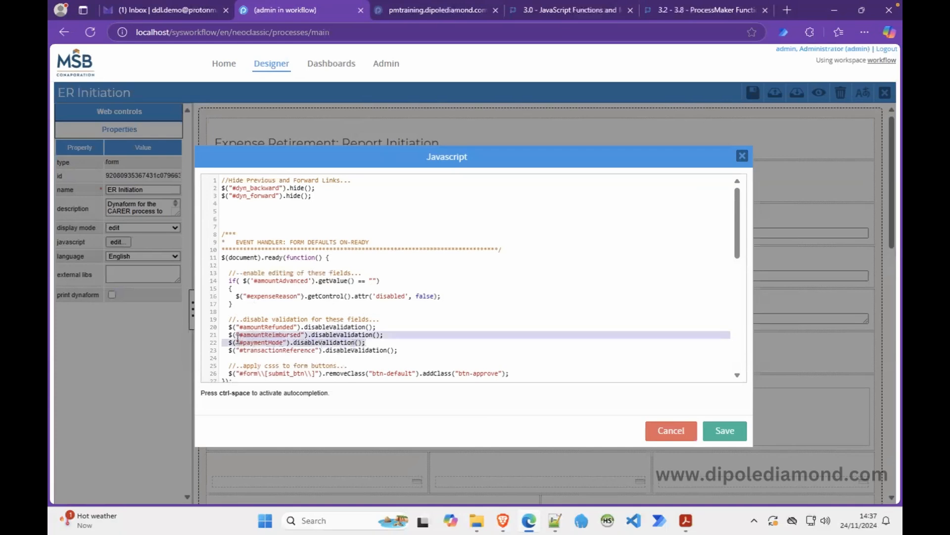
click(377, 343)
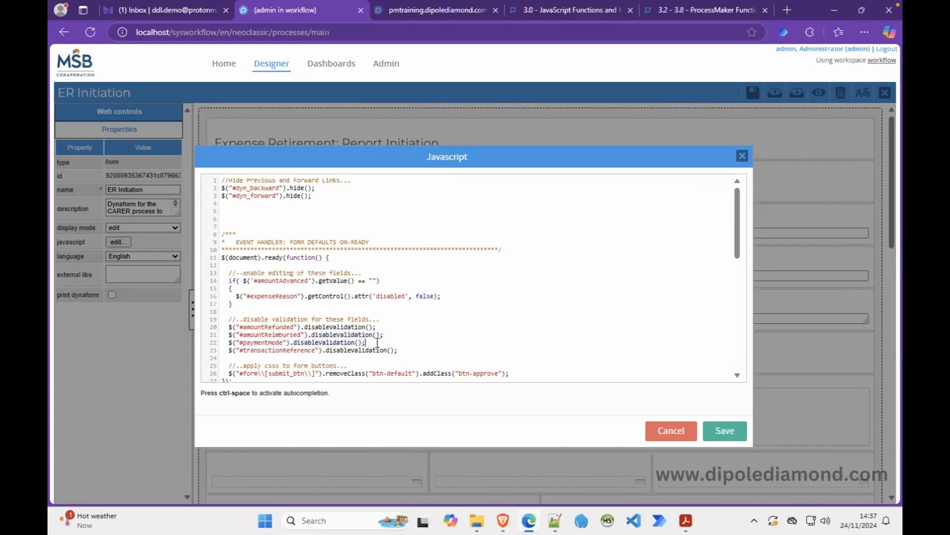
drag(378, 342, 229, 342)
key(ctrl+c)
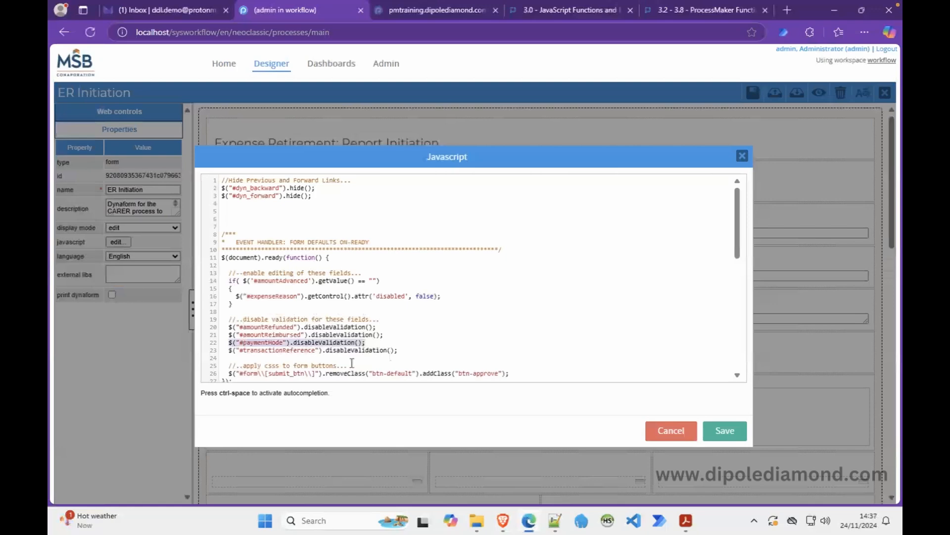
click(406, 356)
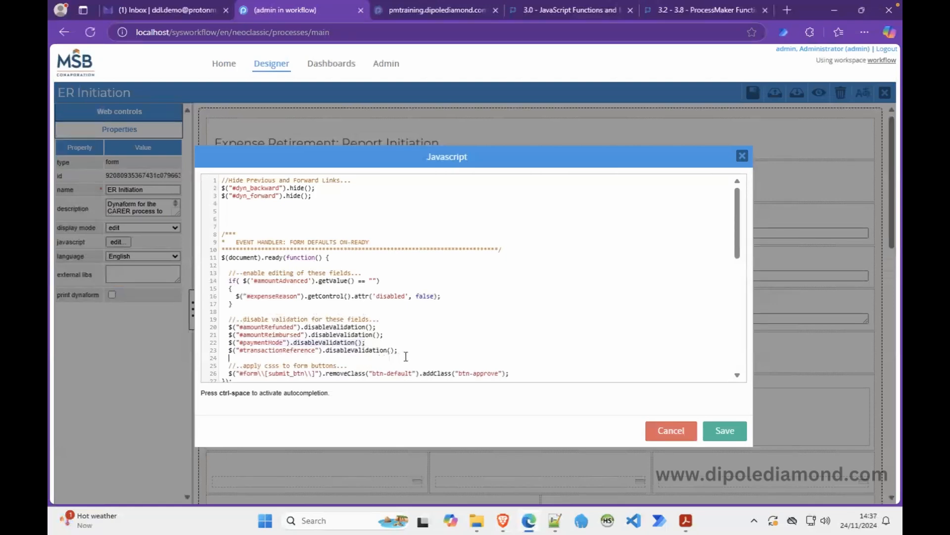
Add '//..format the radio control...' and $("#paymentMode").find("div.radio").addClass("radio-inline"), then save.
key(Return)
text(//..)
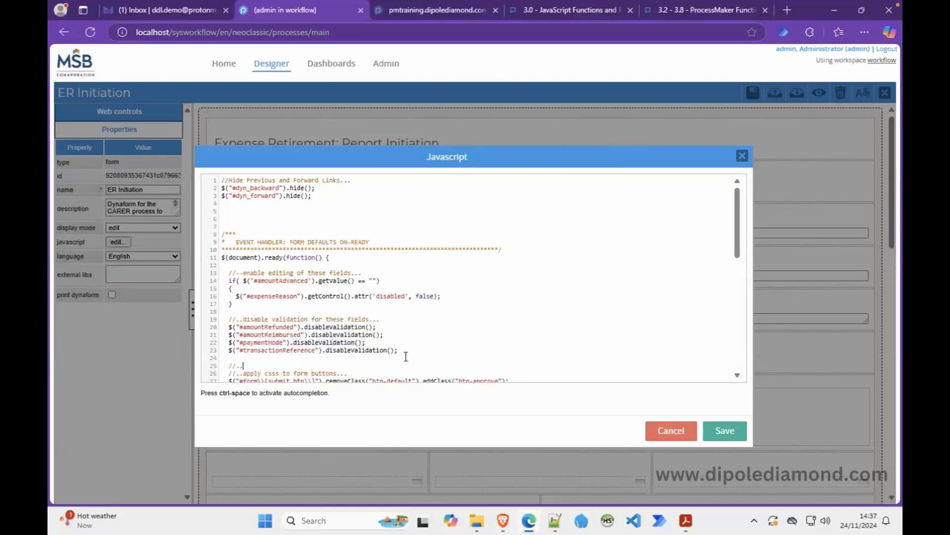
text(format the radio control...)
key(Return)
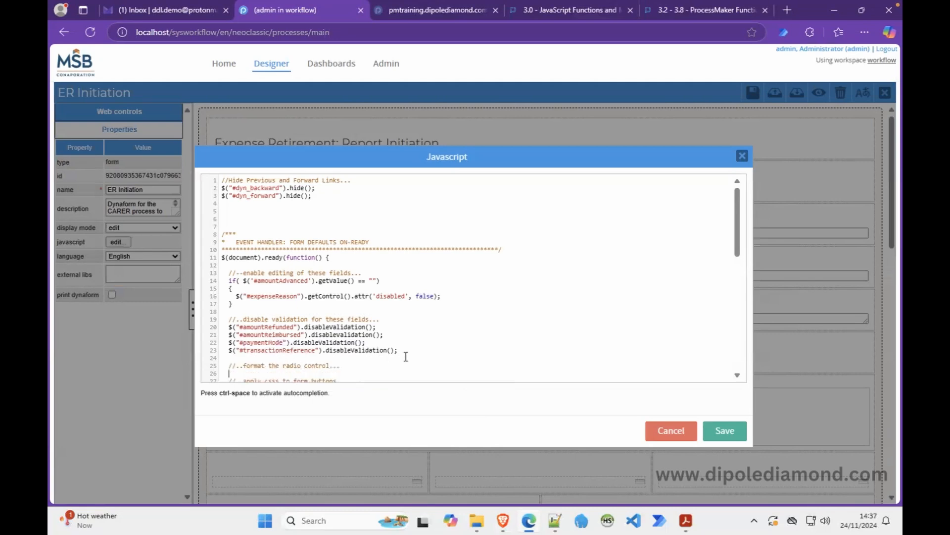
key(ctrl+v)
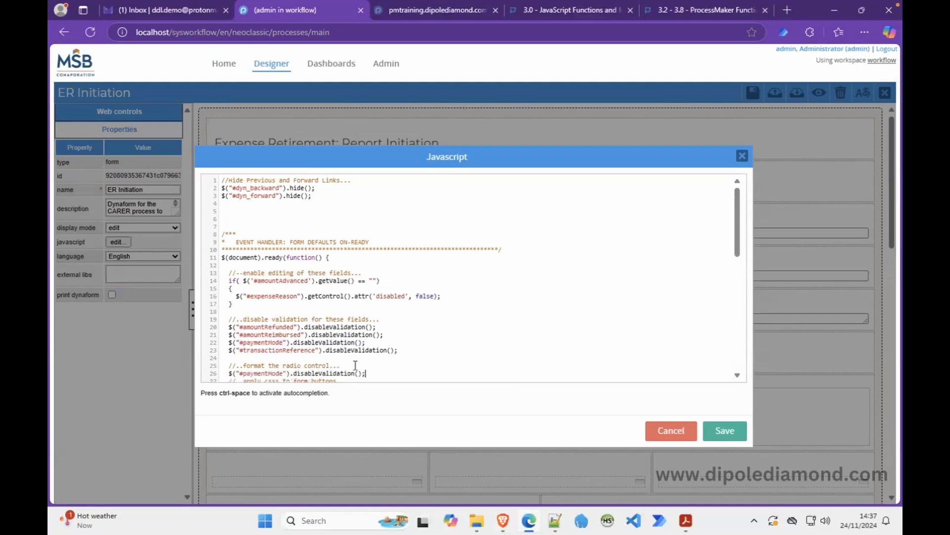
double_click(313, 374)
text(find(")
text(div.radio"))
key(Down)
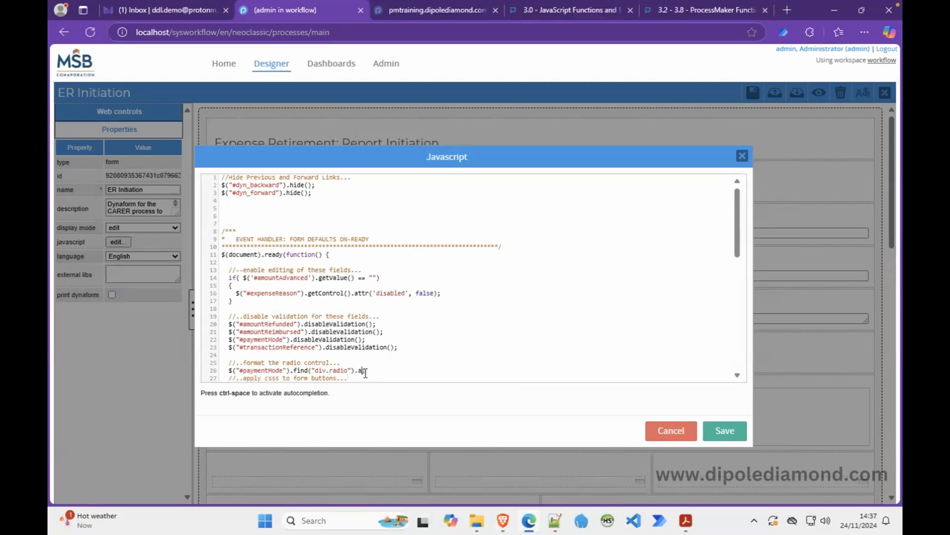
text(.addClass("radio-inline");)
click(403, 346)
click(718, 430)
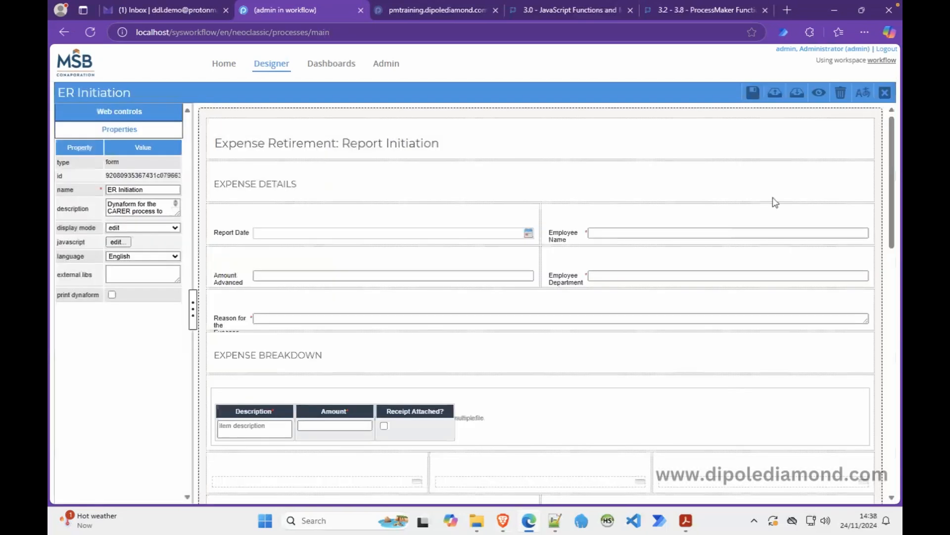
click(818, 93)
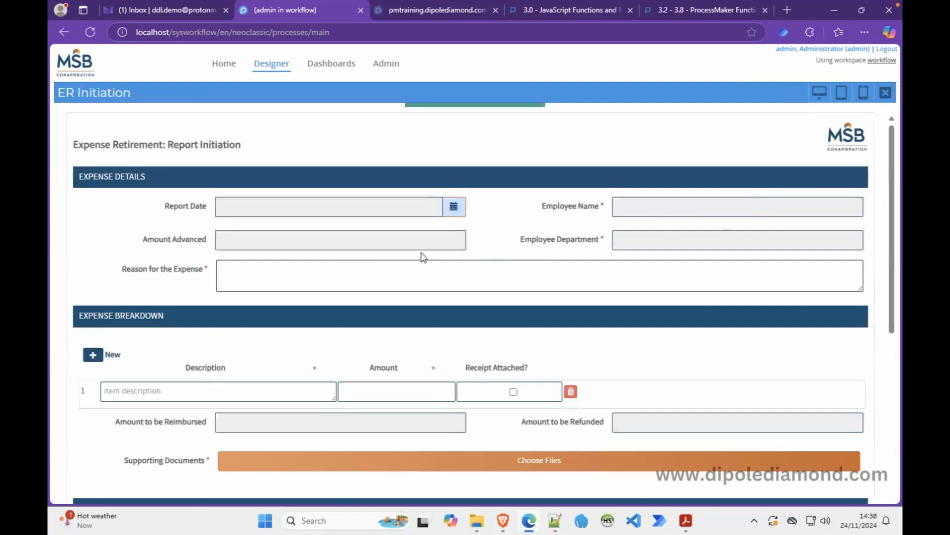
click(369, 287)
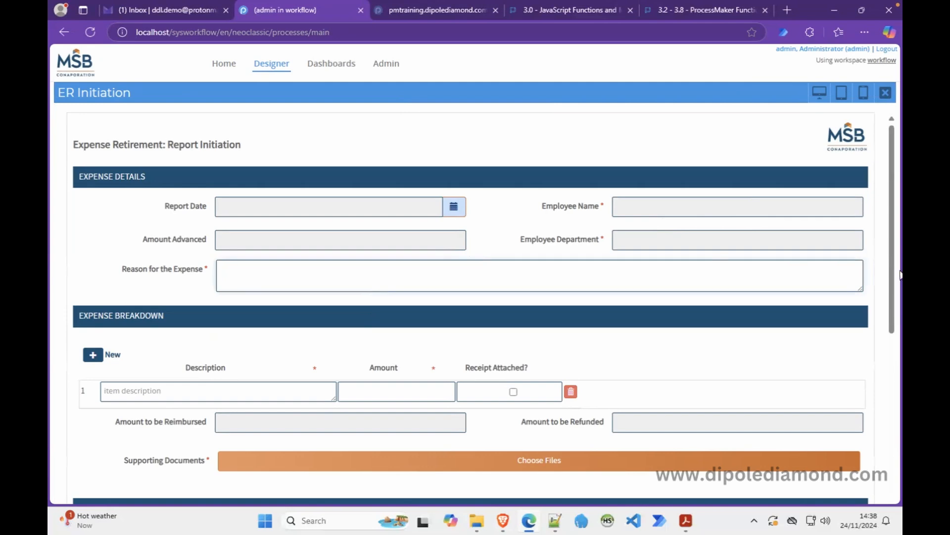
drag(900, 275, 895, 381)
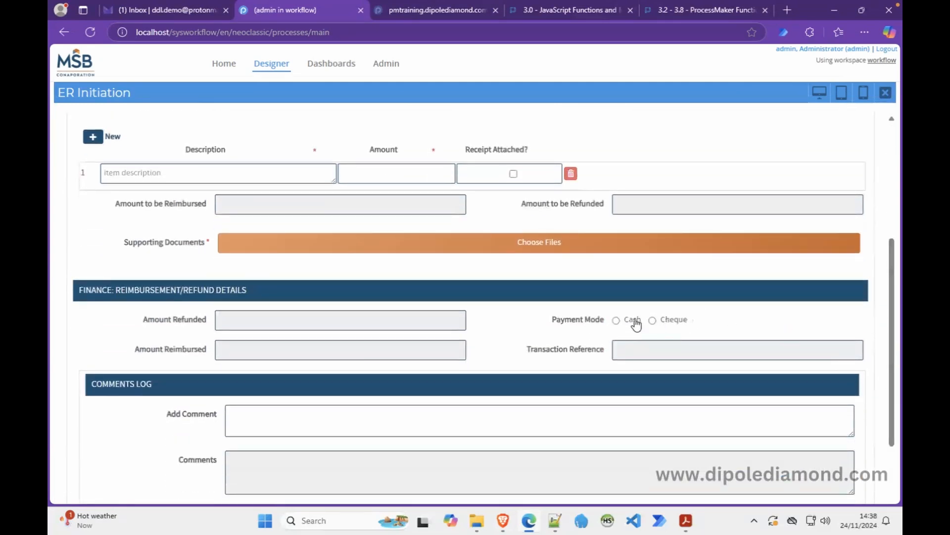
click(886, 92)
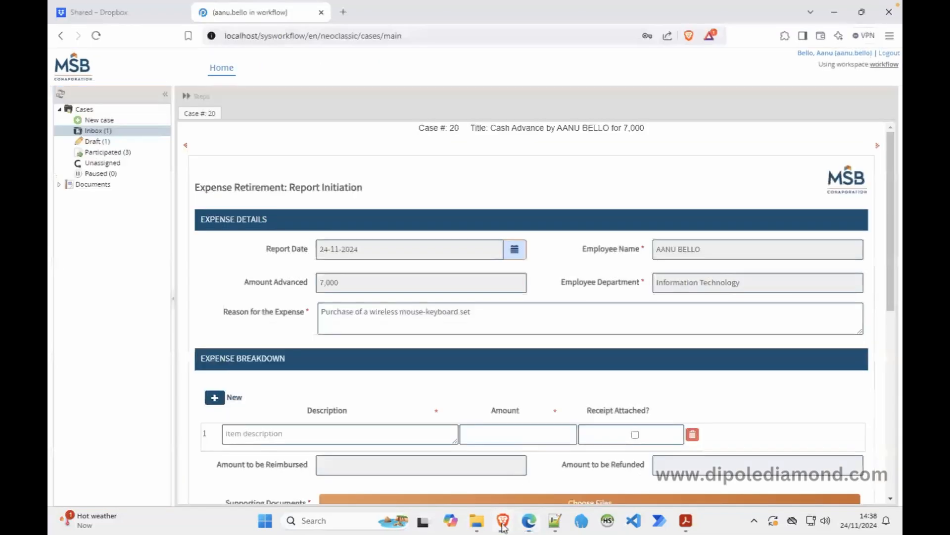
Reload case 20's form frame in Brave and check the inline Payment Mode radios and Reason field.
click(503, 520)
right_click(335, 167)
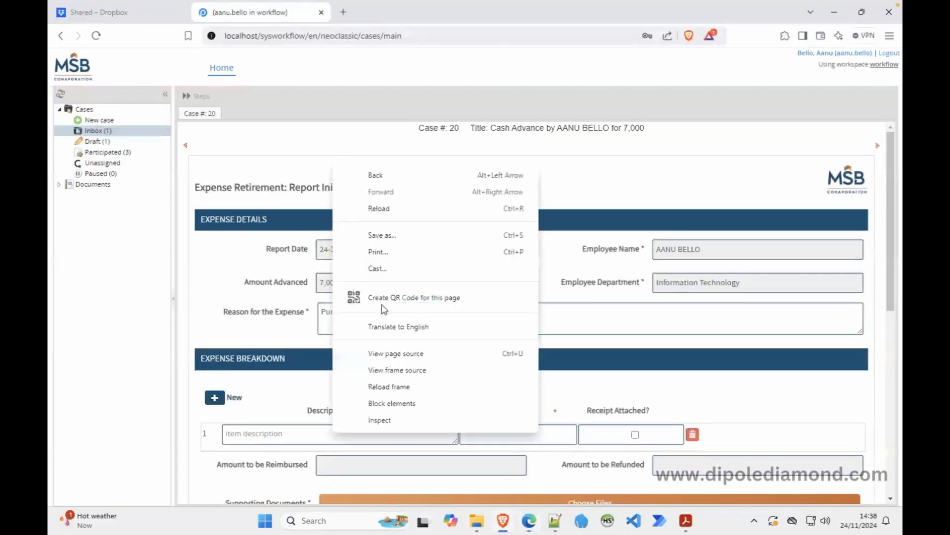
click(407, 387)
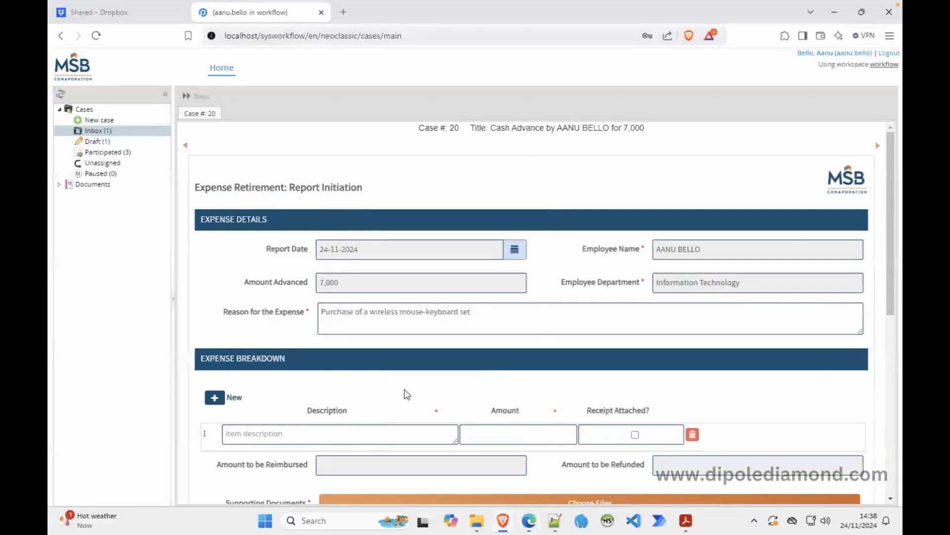
right_click(527, 194)
click(575, 421)
drag(891, 289, 887, 424)
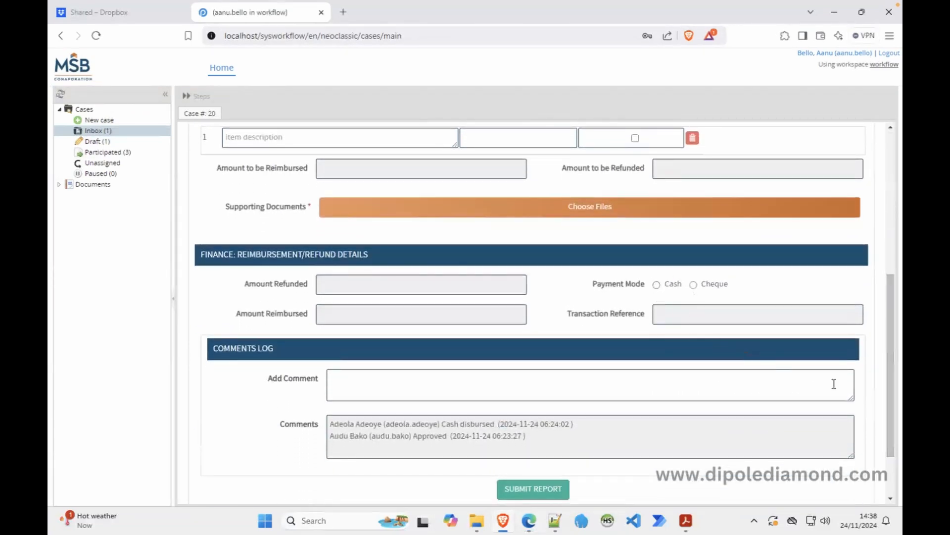
drag(893, 380, 889, 289)
click(323, 219)
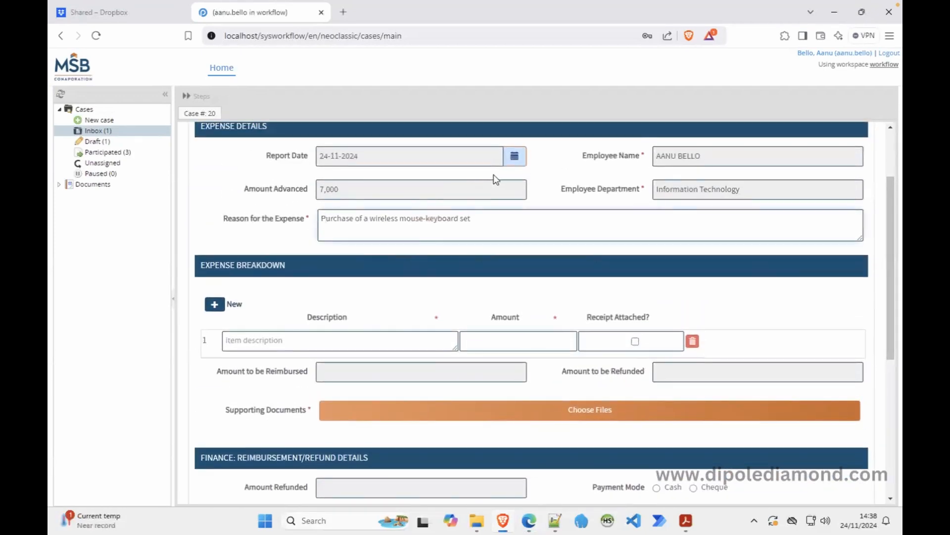
Add console.log("amt adv = " + $('#amountAdvanced').getValue()); to the script, then save script and dynaform.
click(527, 529)
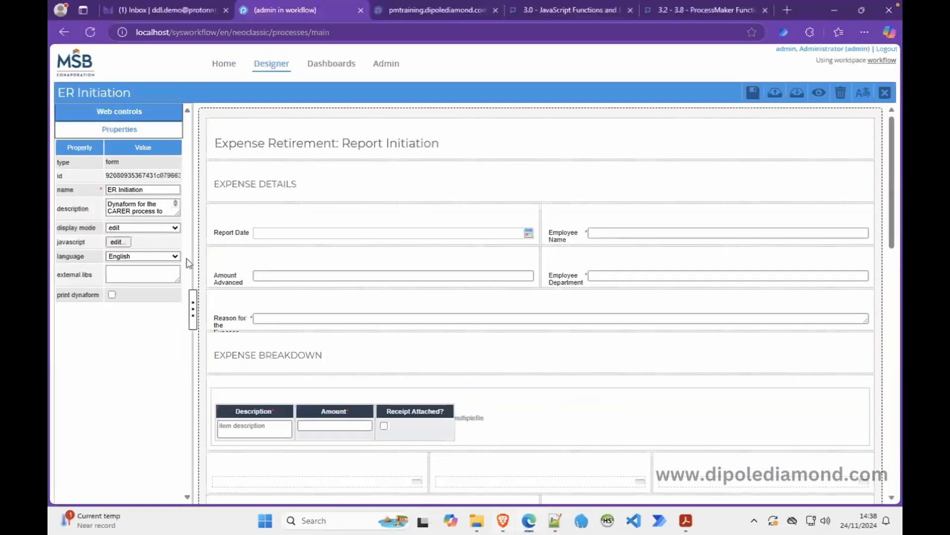
click(119, 242)
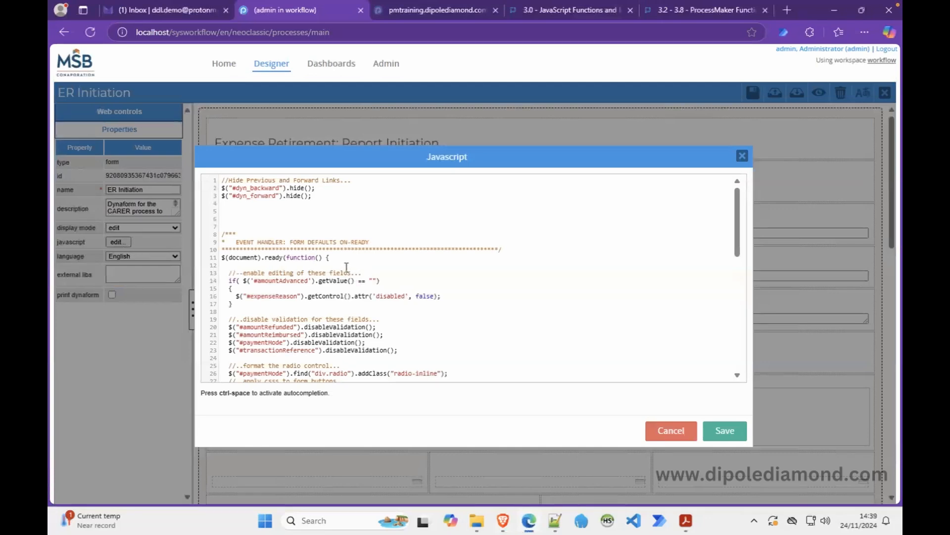
key(Return)
text(console.log();)
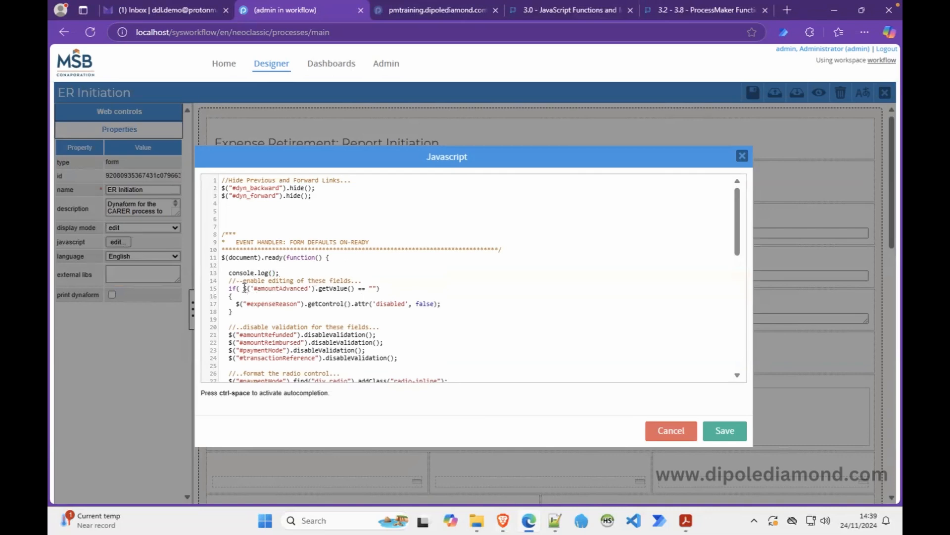
drag(243, 288, 355, 288)
key(ctrl+c)
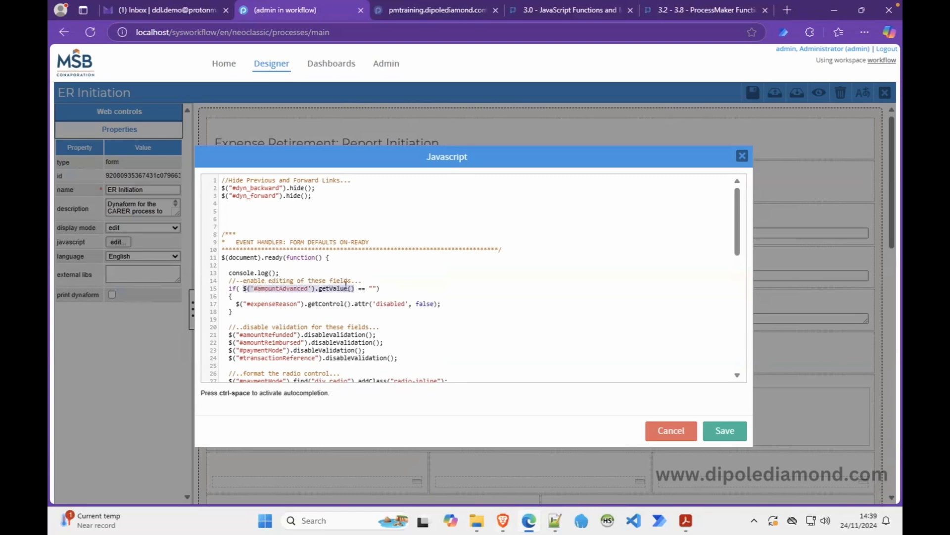
click(271, 272)
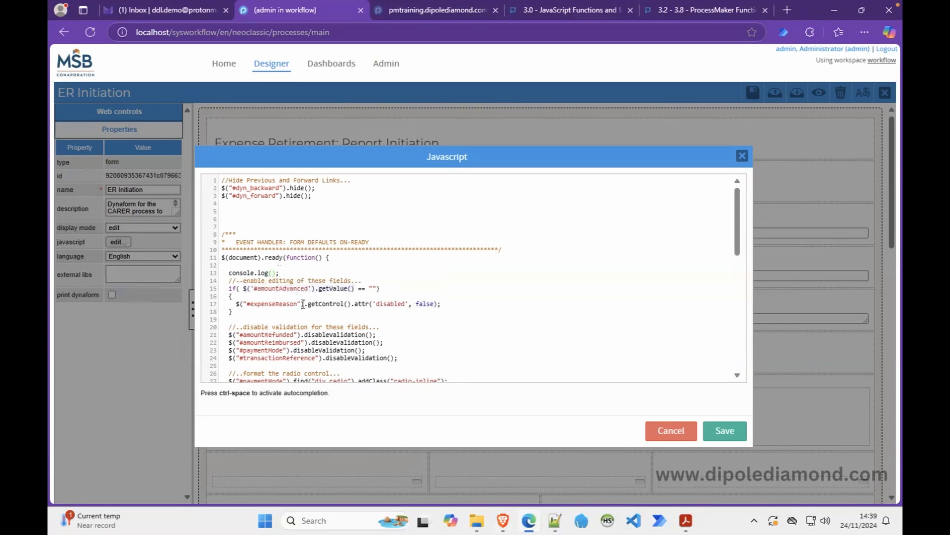
text("amt adv = " +)
key(ctrl+v)
click(440, 316)
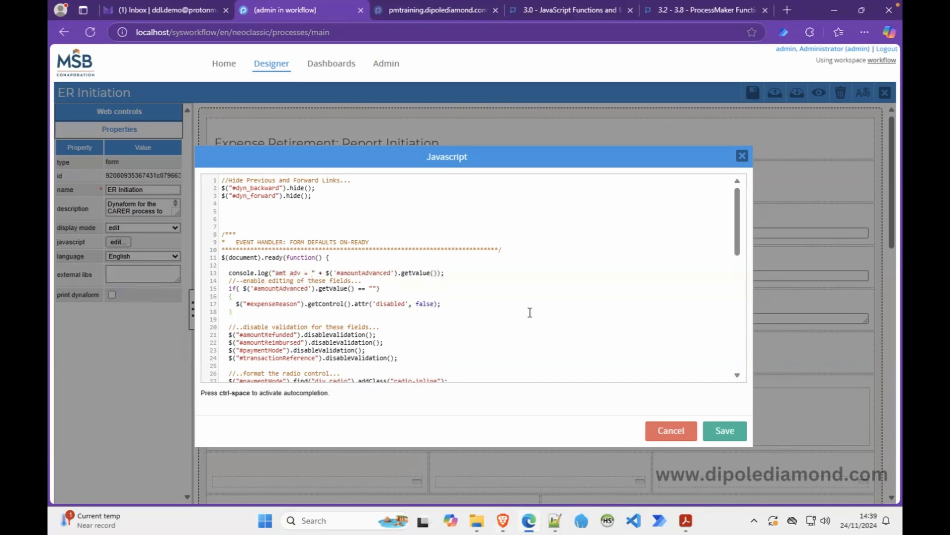
click(725, 431)
click(753, 92)
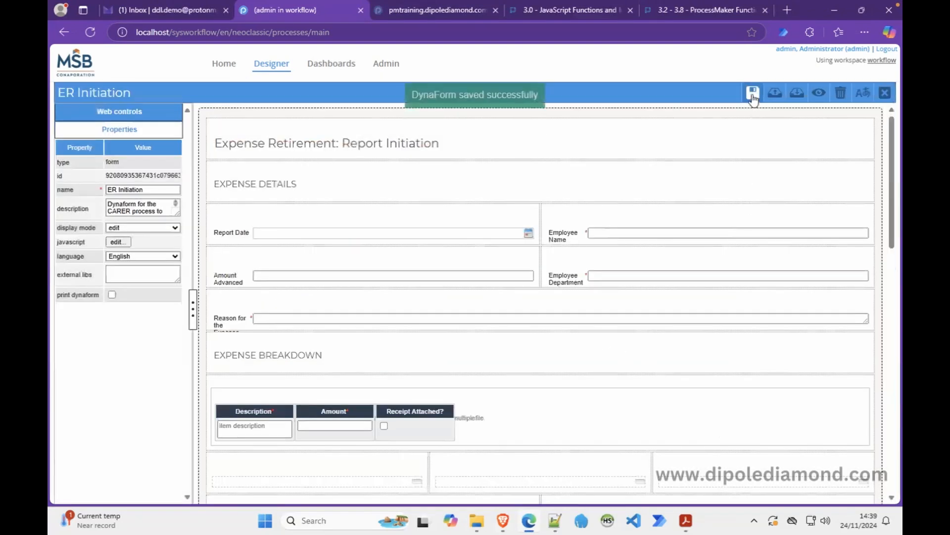
Open DevTools on the case form in Brave and clear the Console.
click(503, 520)
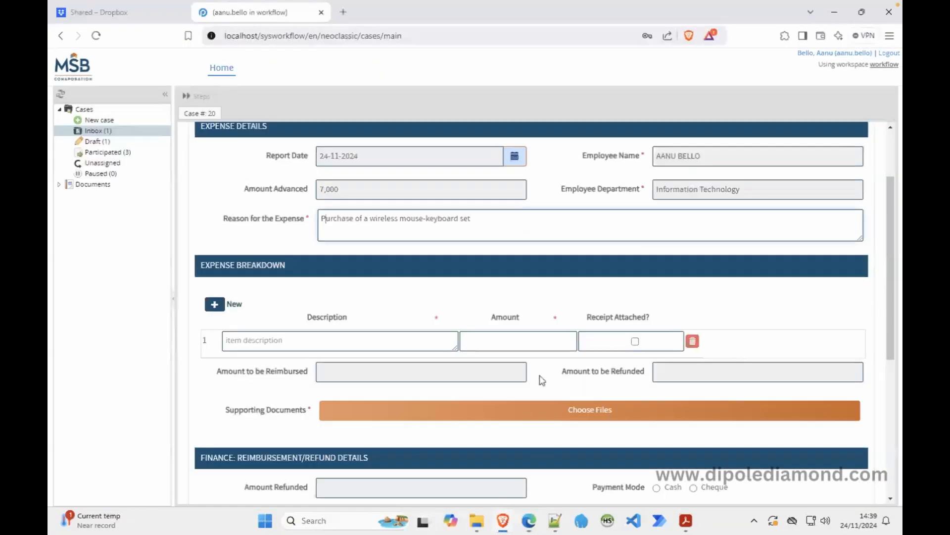
right_click(297, 288)
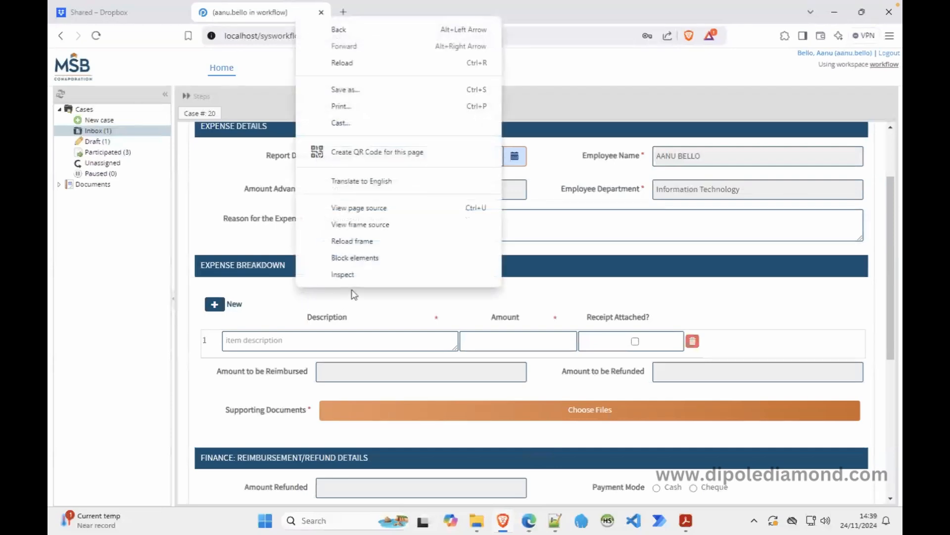
click(357, 279)
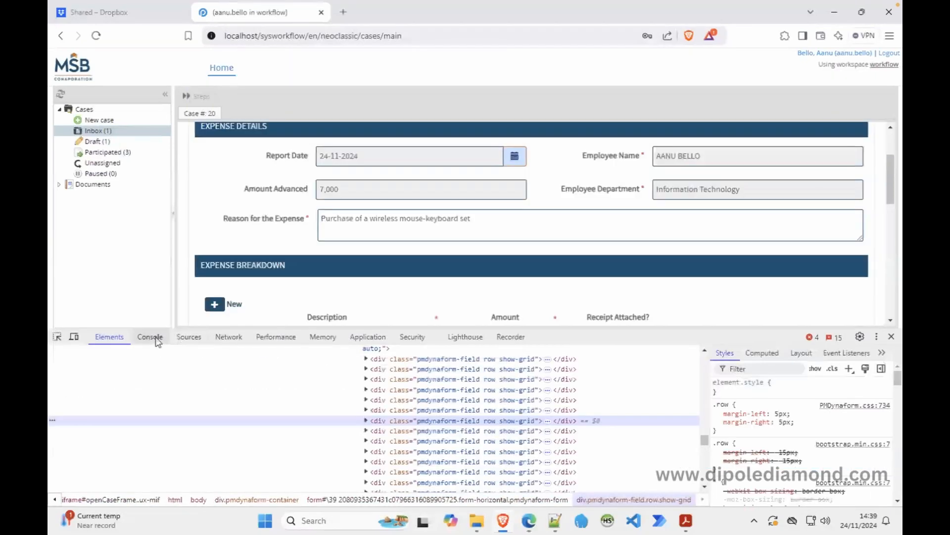
click(155, 340)
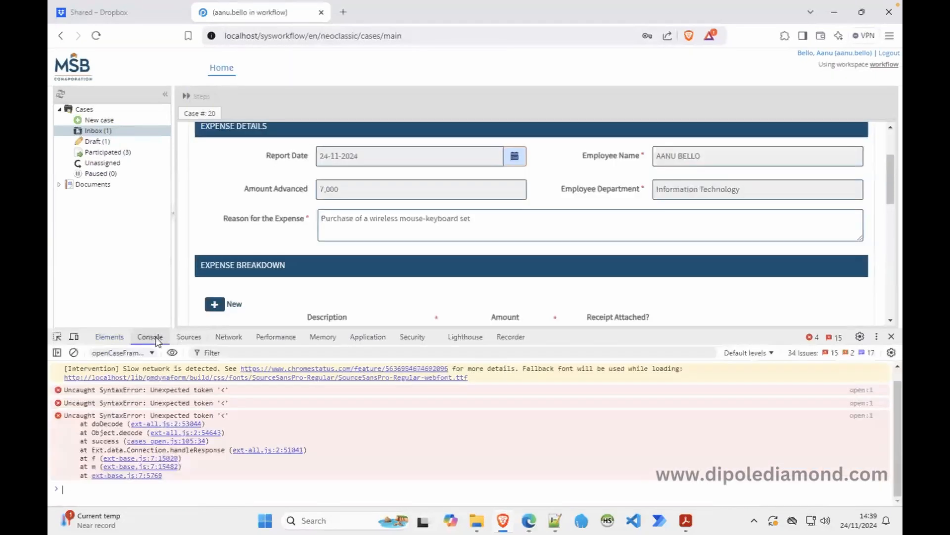
click(73, 352)
Reload the case form frame, read the empty 'amt adv =' log, and close DevTools.
right_click(247, 214)
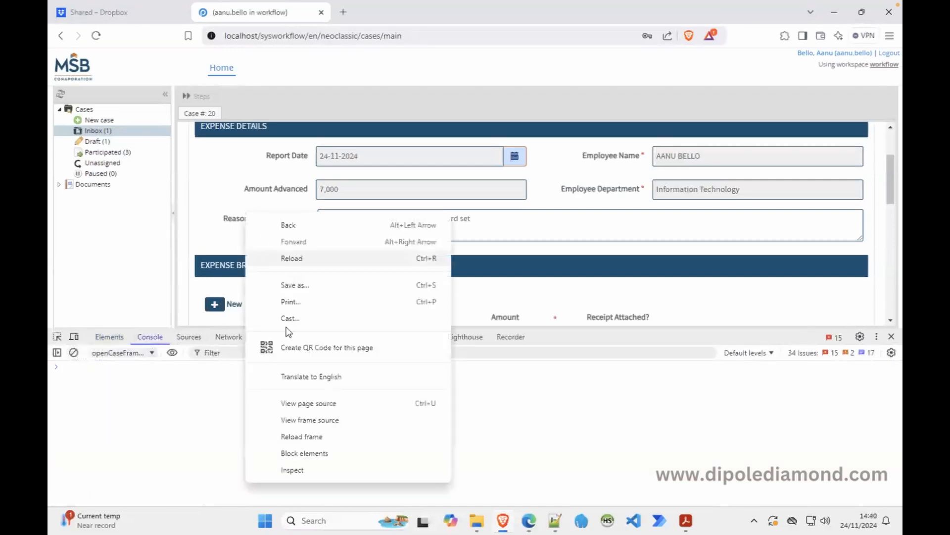
click(301, 436)
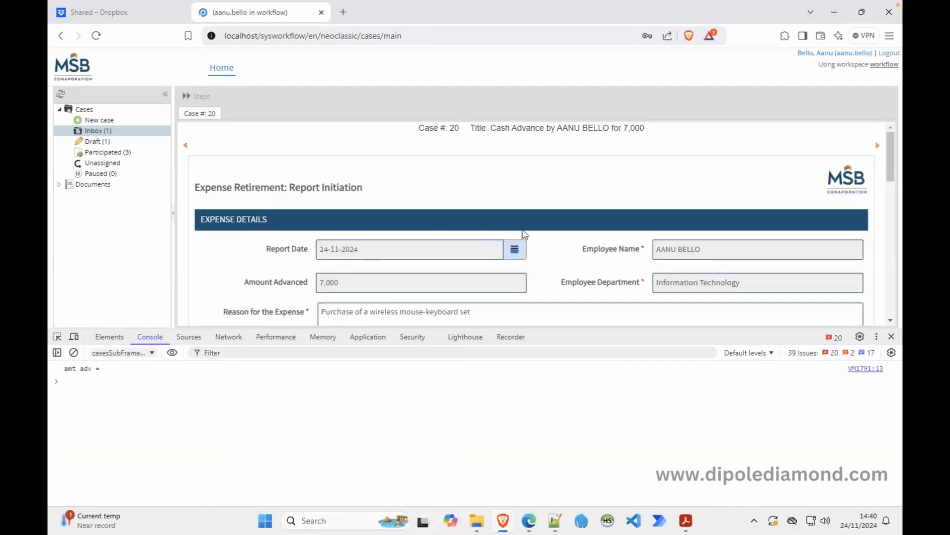
drag(890, 164, 890, 183)
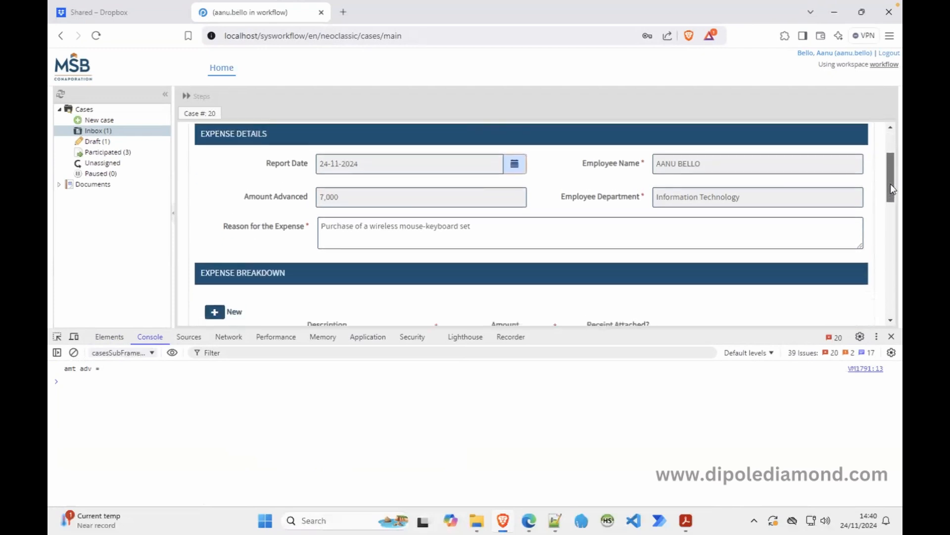
mouse_move(890, 183)
mouse_down()
mouse_move(887, 229)
mouse_move(901, 182)
mouse_up()
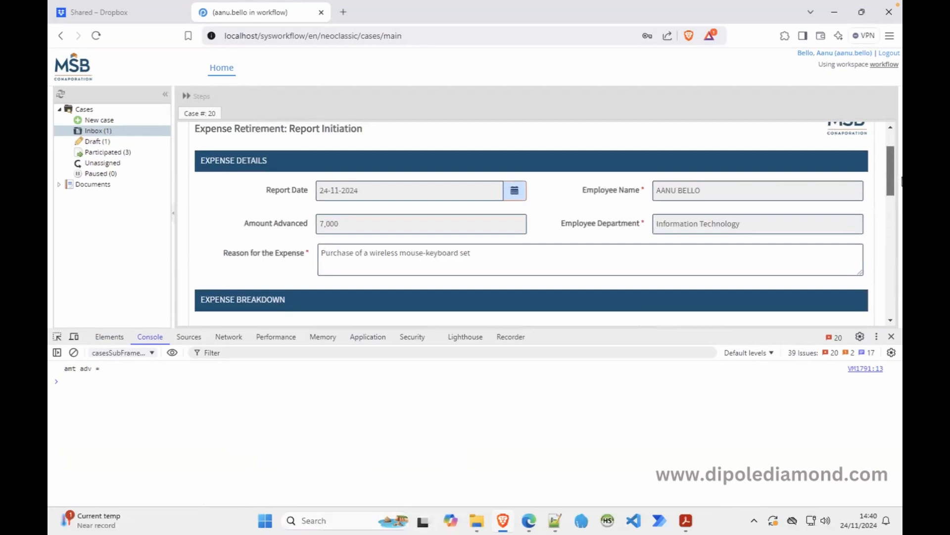
drag(901, 181, 902, 182)
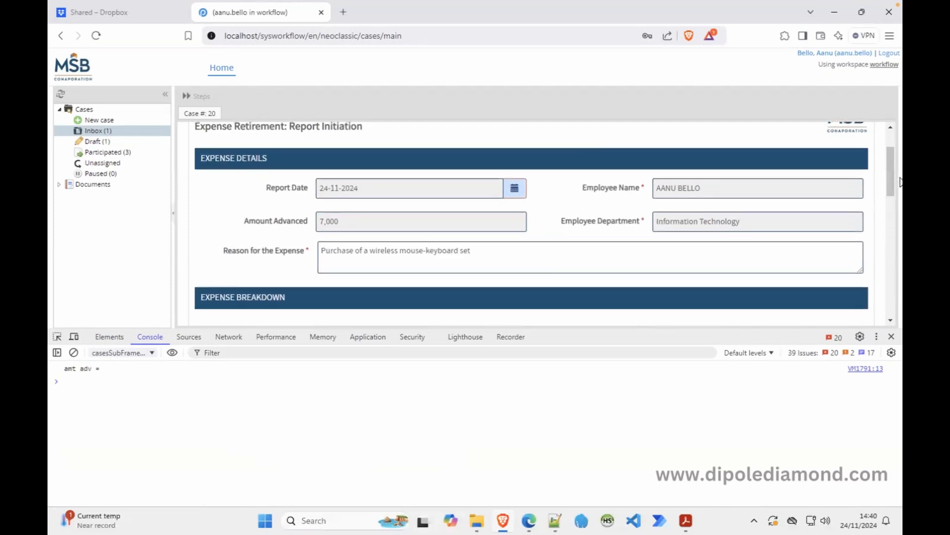
click(891, 336)
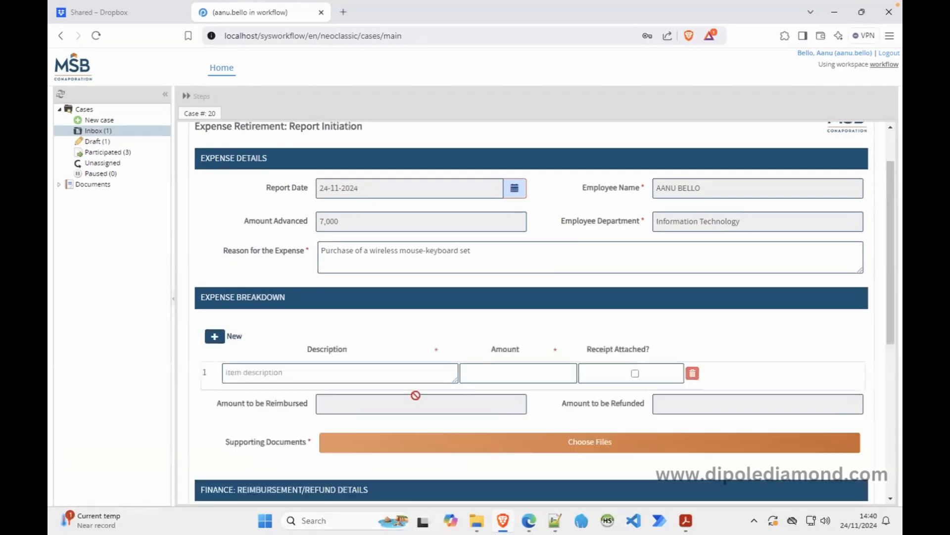
click(529, 520)
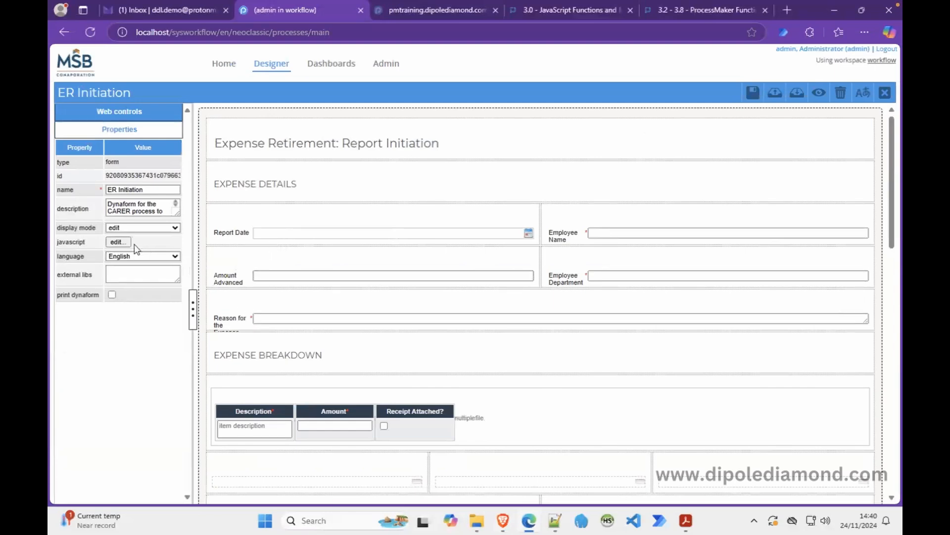
Change the check to #amountAdvancedCommas, delete the console.log line, and save script and dynaform.
click(118, 242)
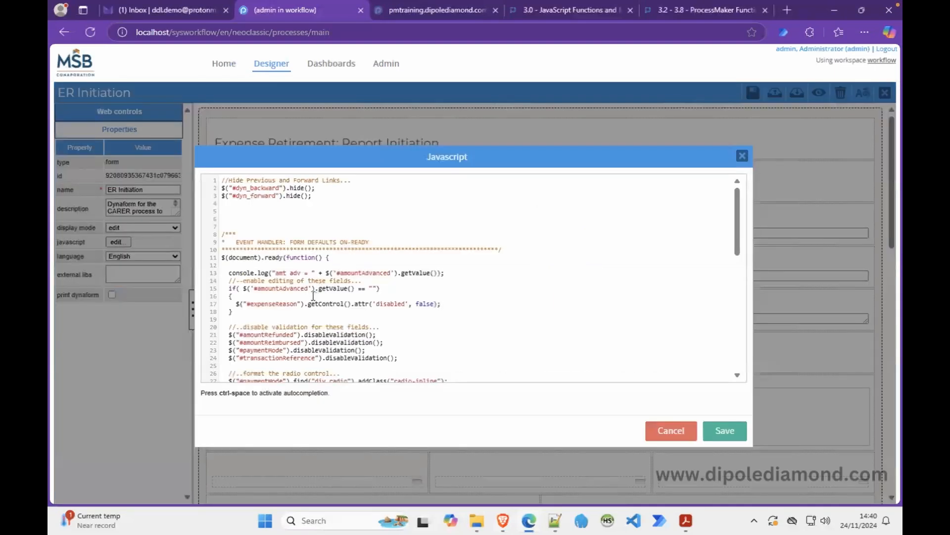
text(Commas)
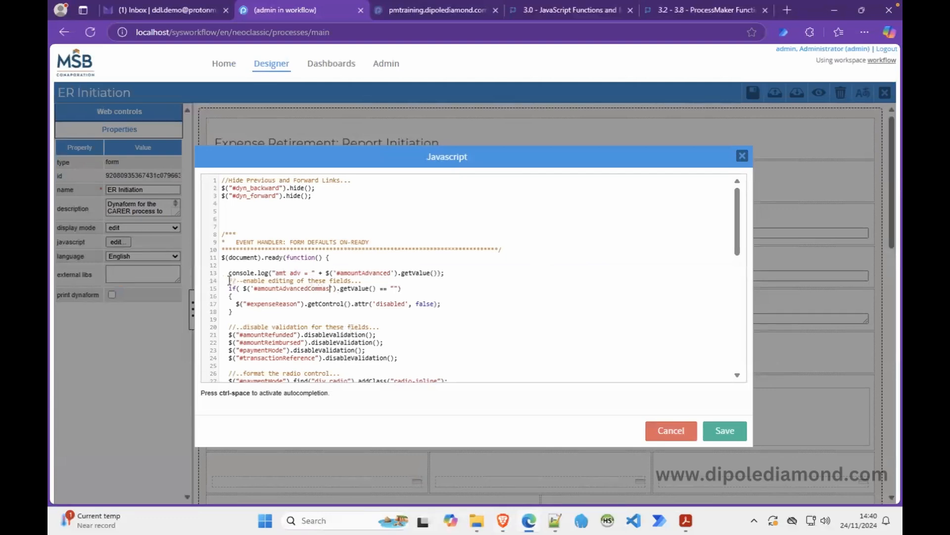
drag(229, 280, 230, 275)
key(BackSpace)
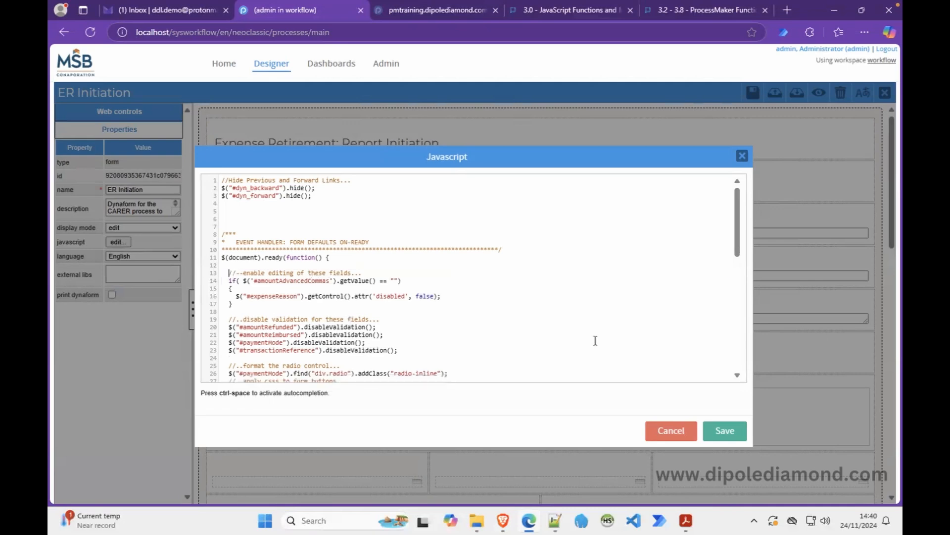
click(724, 430)
click(753, 93)
Reload the case frame in Brave and open draft Case #22 from the Draft list.
click(503, 520)
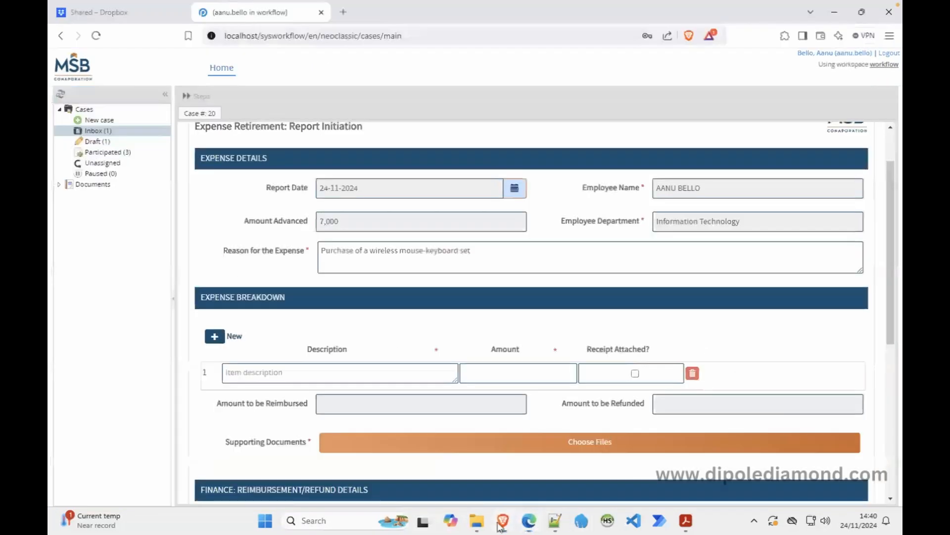
right_click(246, 278)
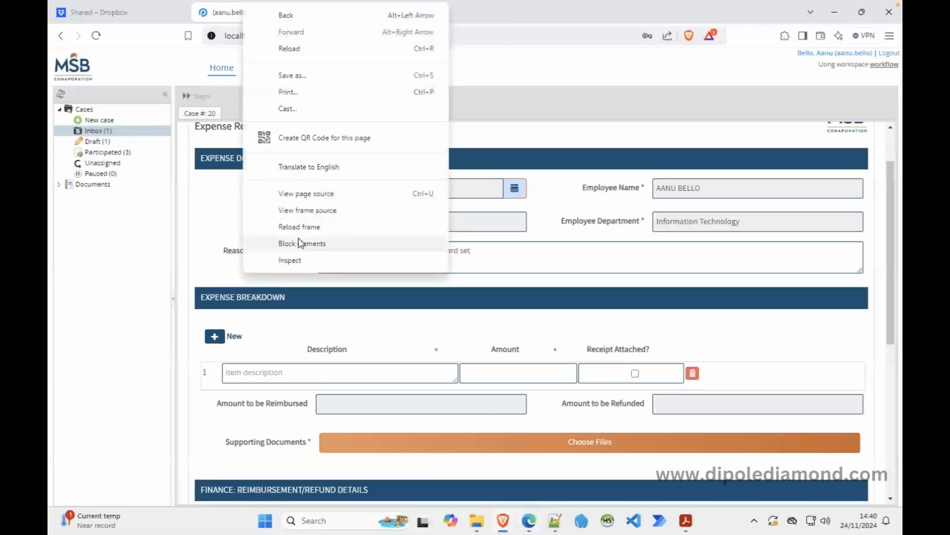
click(308, 230)
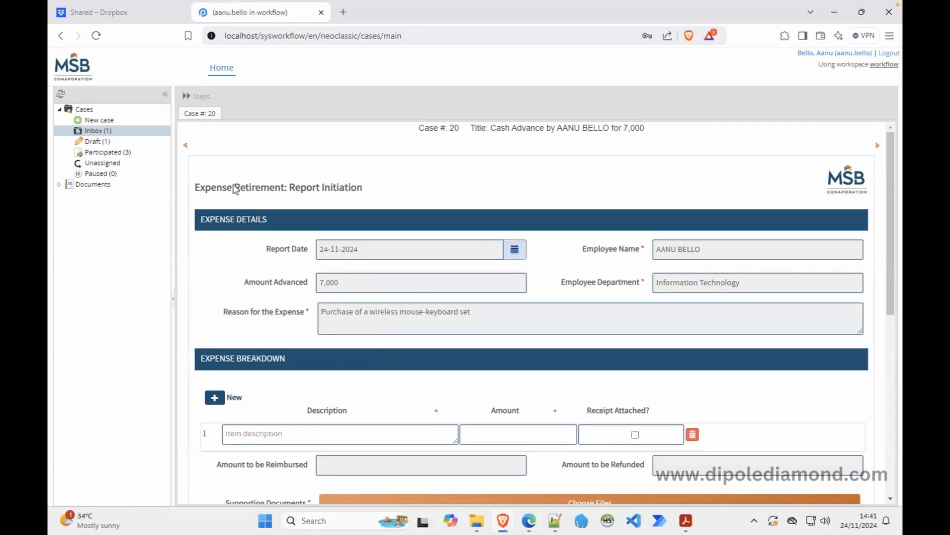
click(124, 145)
double_click(389, 146)
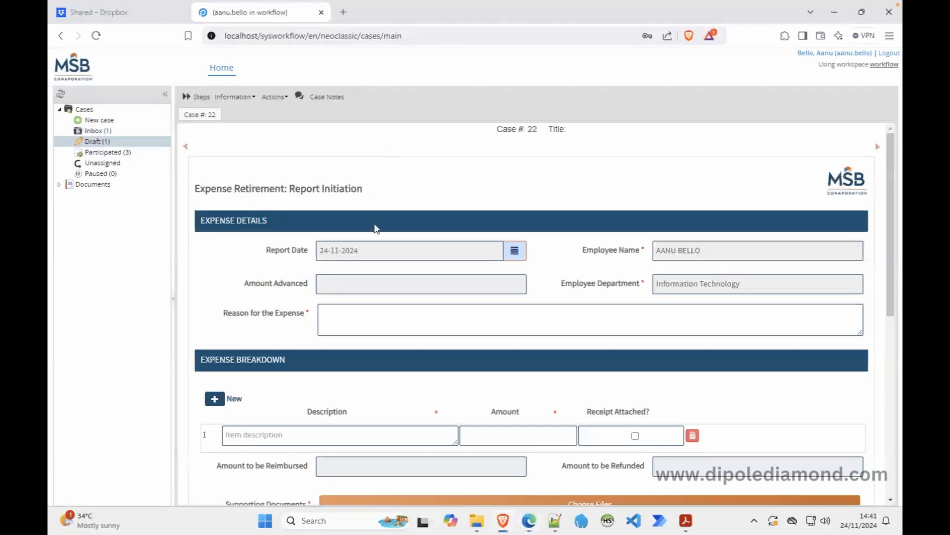
Try the Reason field and toggle Payment Mode between Cash and Cheque, ending on Cheque.
click(347, 324)
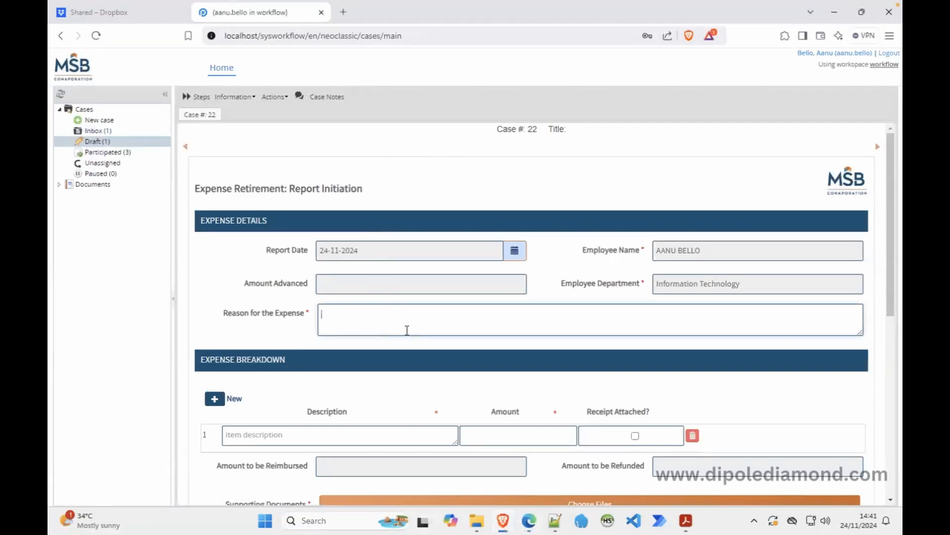
scroll(407, 330, down, 8)
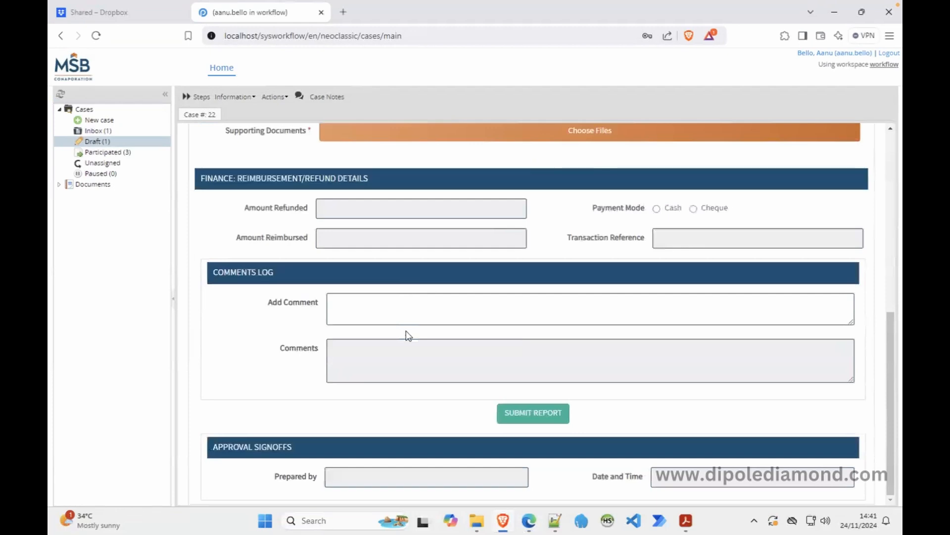
scroll(408, 335, up, 1)
scroll(407, 335, up, 1)
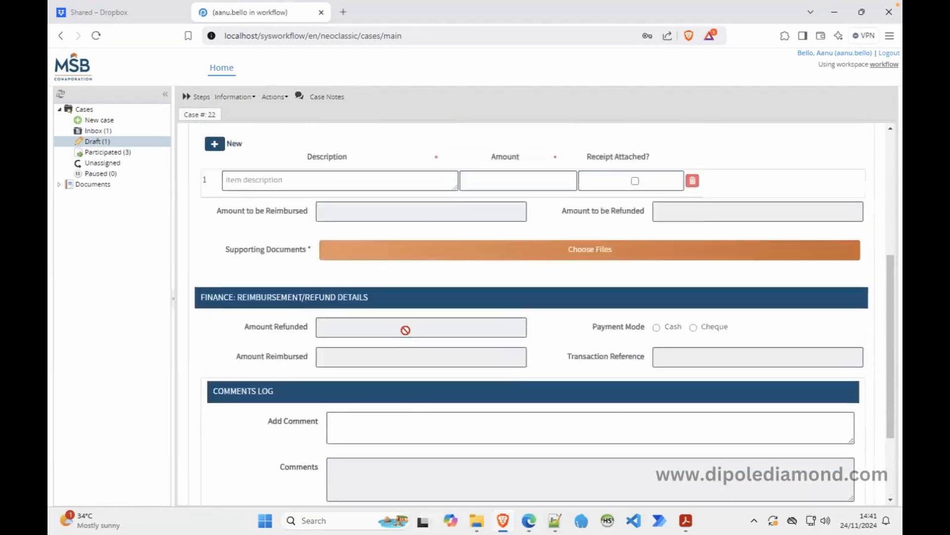
click(656, 327)
click(694, 327)
click(625, 330)
click(694, 329)
click(529, 521)
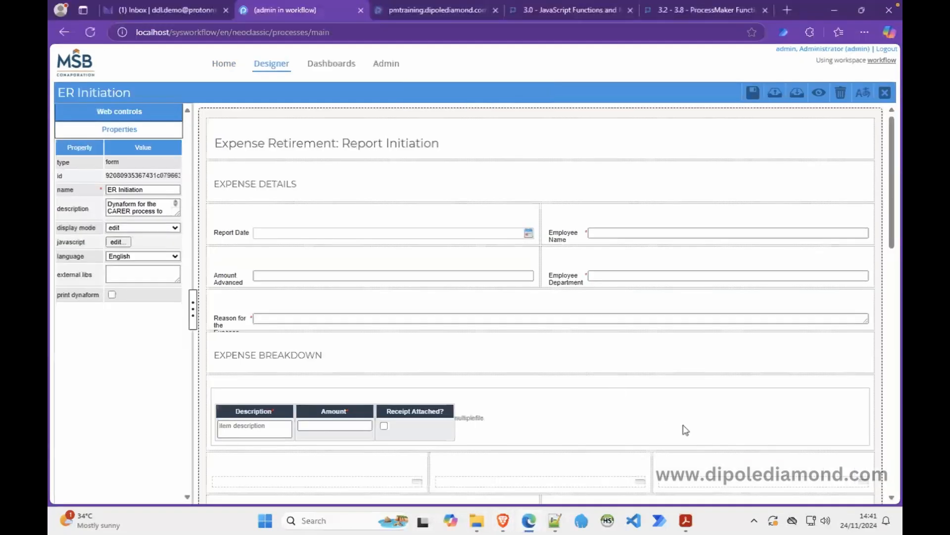
Set the Payment Mode field's display mode to disabled and save the ER Initiation form.
click(894, 412)
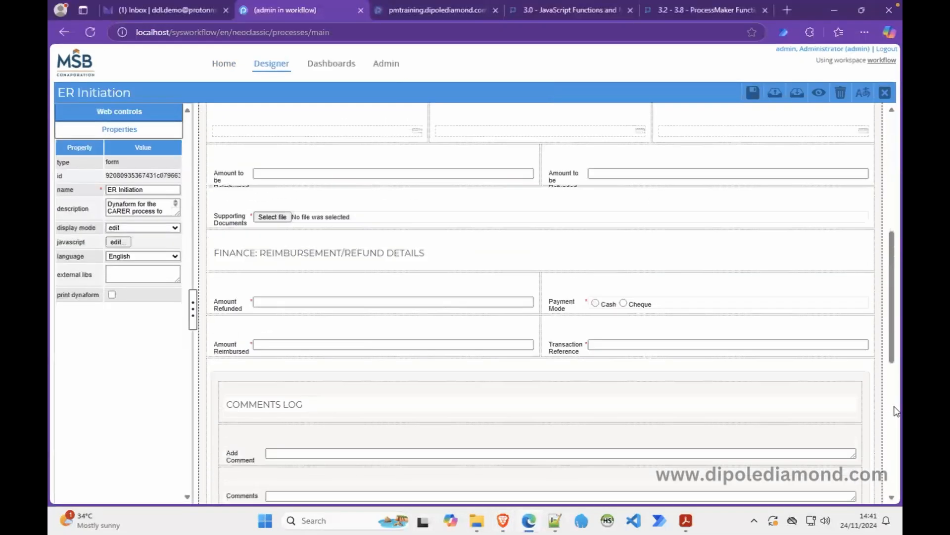
click(668, 298)
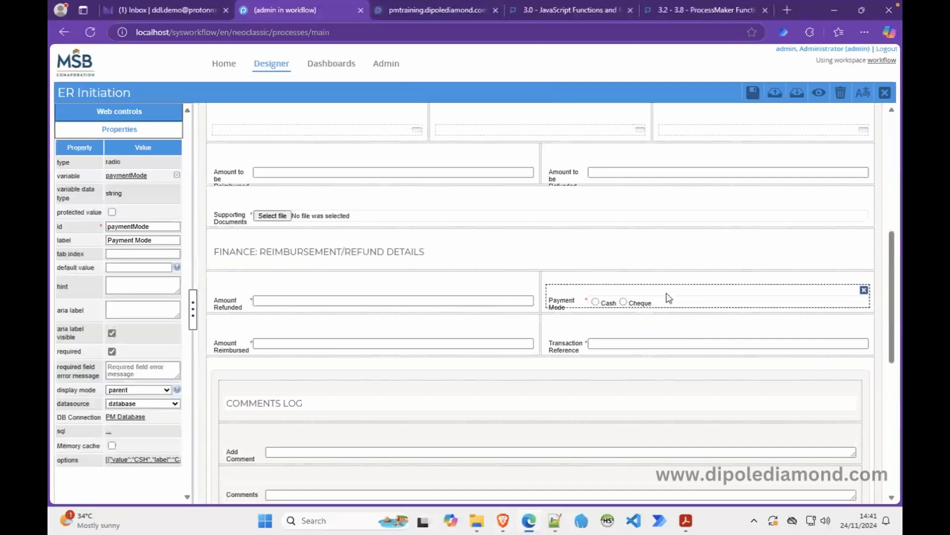
click(158, 393)
click(127, 445)
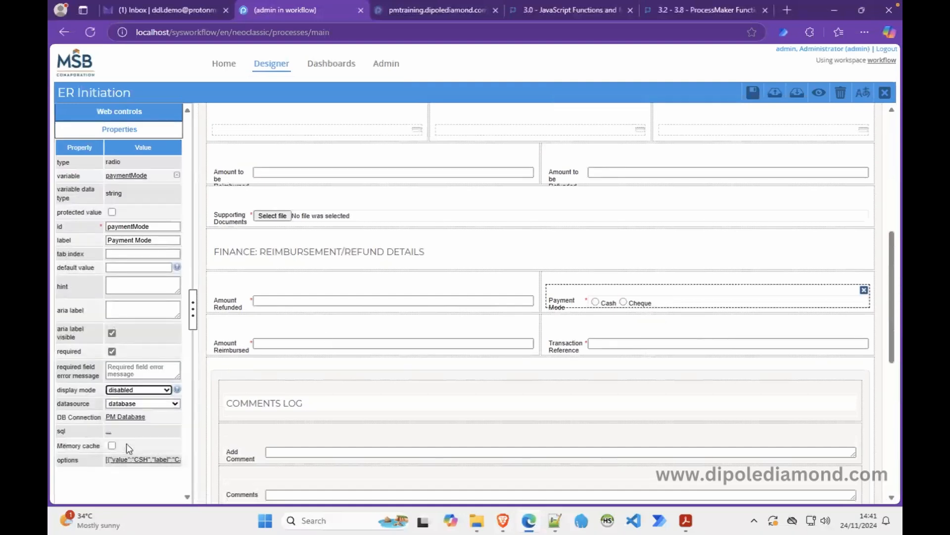
click(752, 99)
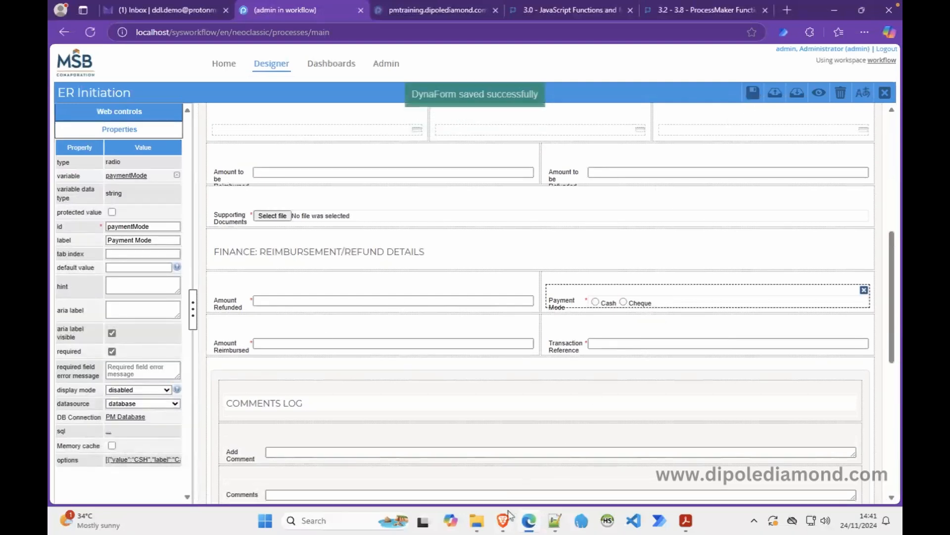
Reload draft case 22's form frame in Brave and scroll to check Payment Mode.
click(503, 520)
right_click(664, 143)
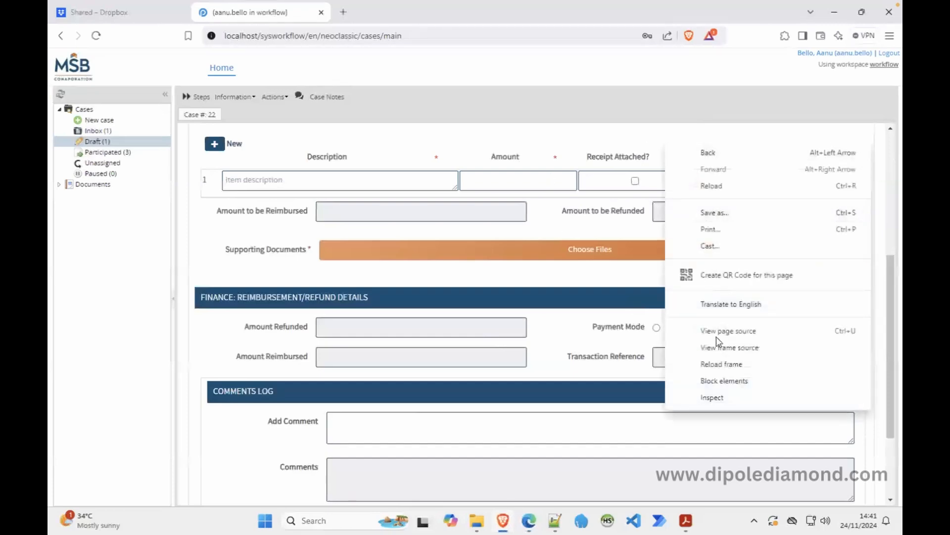
click(711, 365)
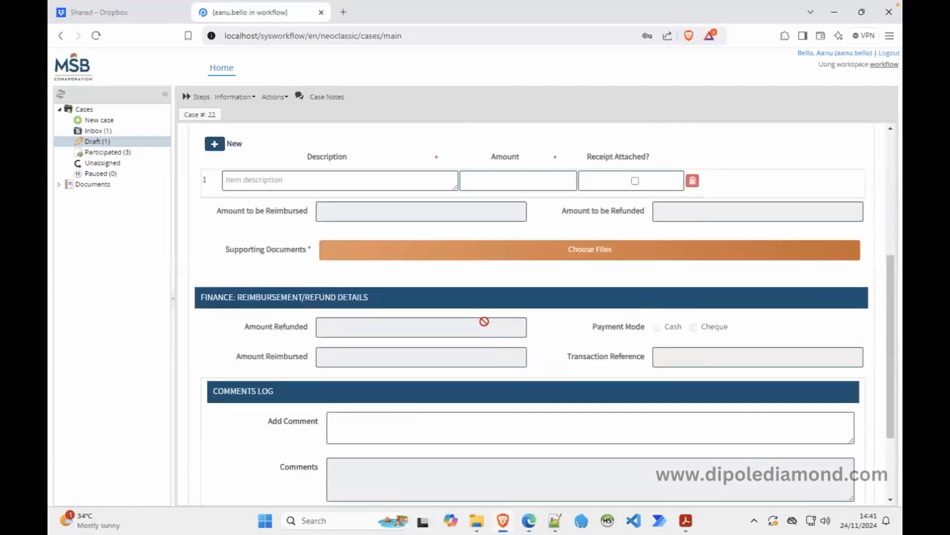
scroll(470, 379, down, 3)
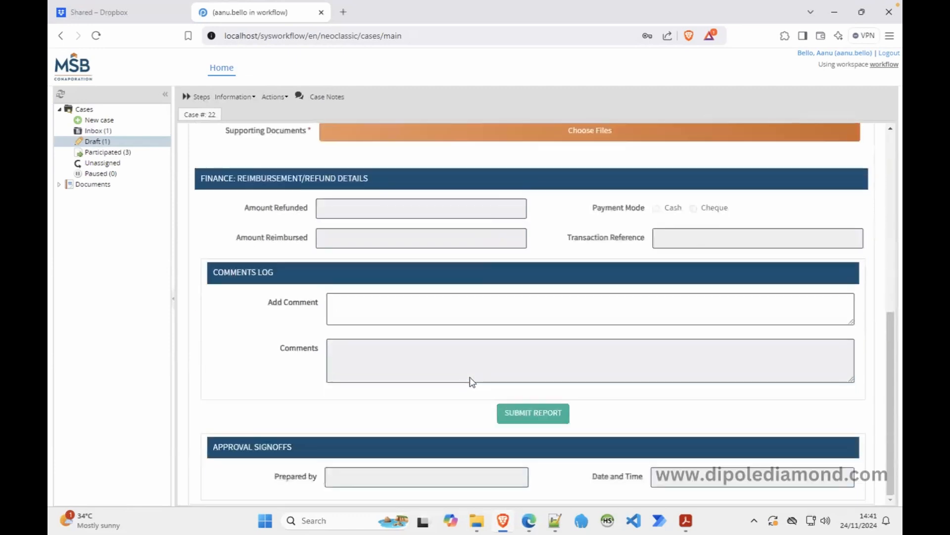
scroll(470, 379, up, 8)
scroll(470, 380, down, 1)
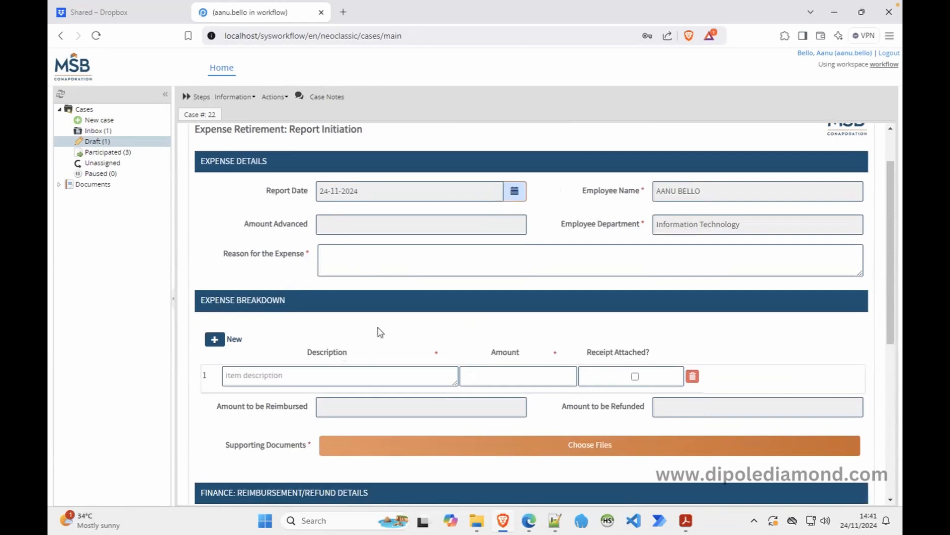
Enter 1000 as row 1's amount and add a second row with amount 500.
click(354, 260)
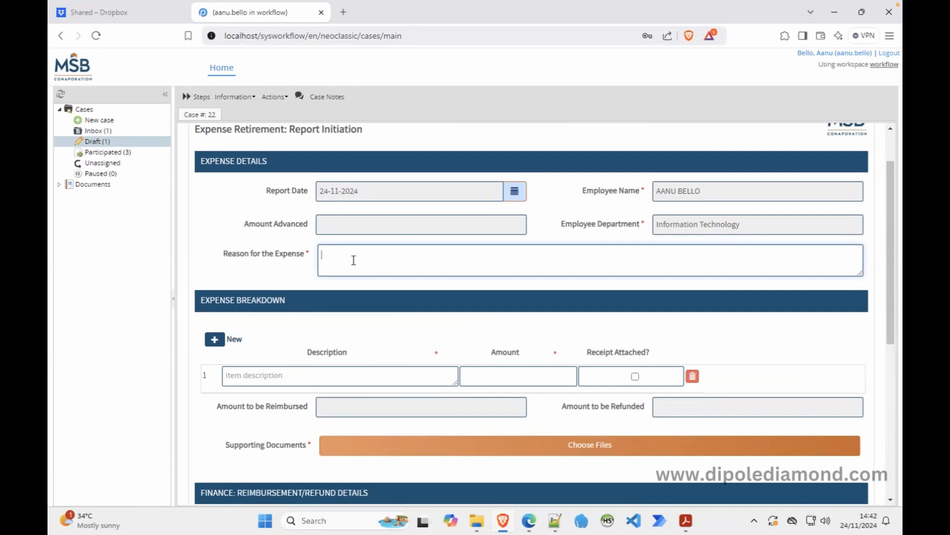
click(354, 260)
click(484, 366)
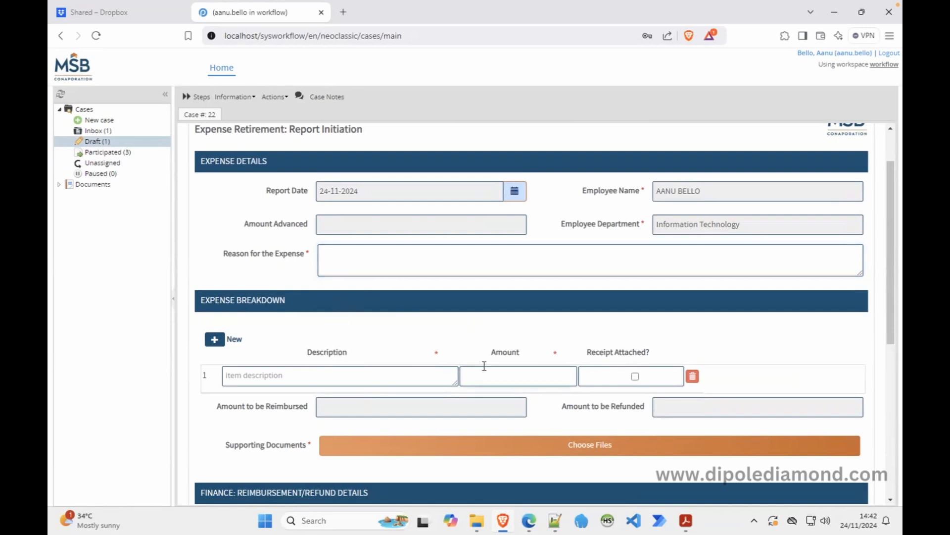
text(12212)
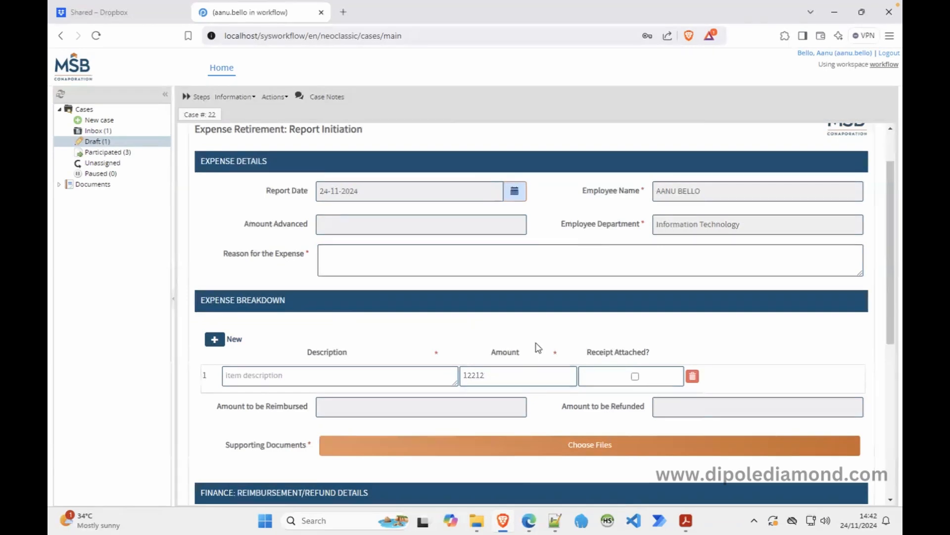
click(217, 341)
drag(502, 376, 437, 371)
text(1000)
click(481, 405)
text(500)
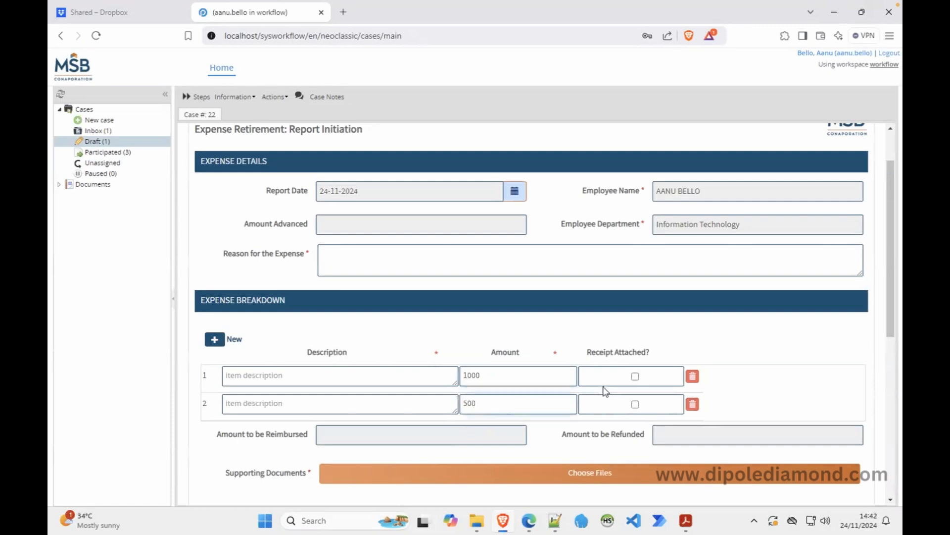
click(600, 336)
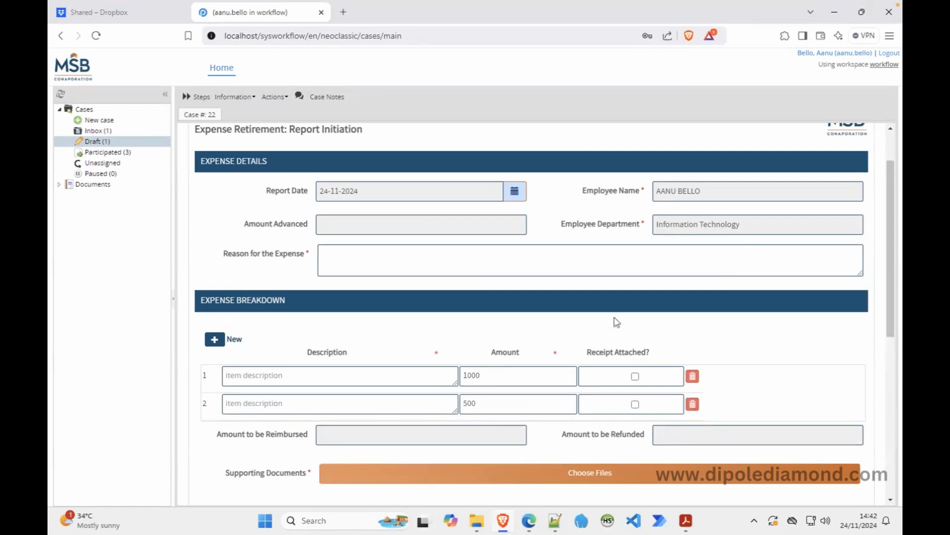
In the form's JavaScript, paste a copy of the FORM DEFAULTS ON-READY comment header.
click(529, 520)
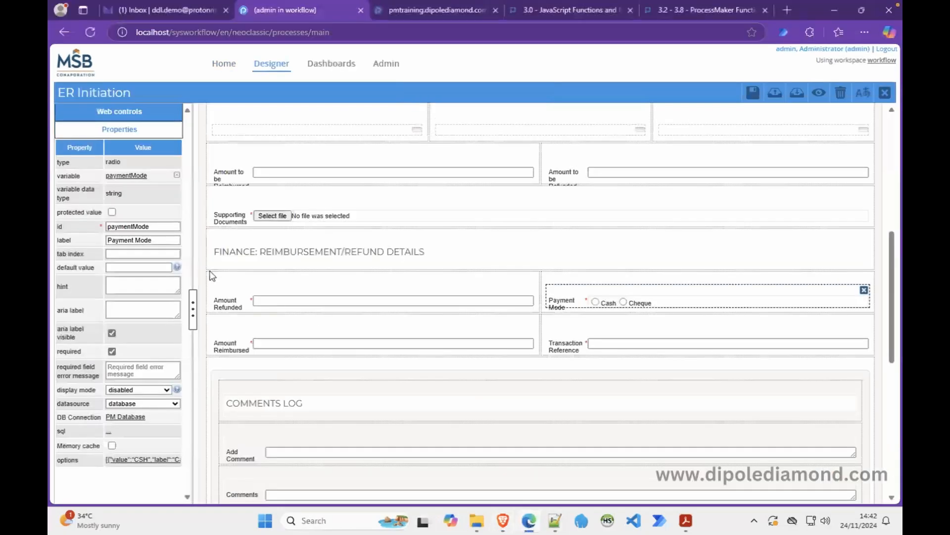
click(200, 257)
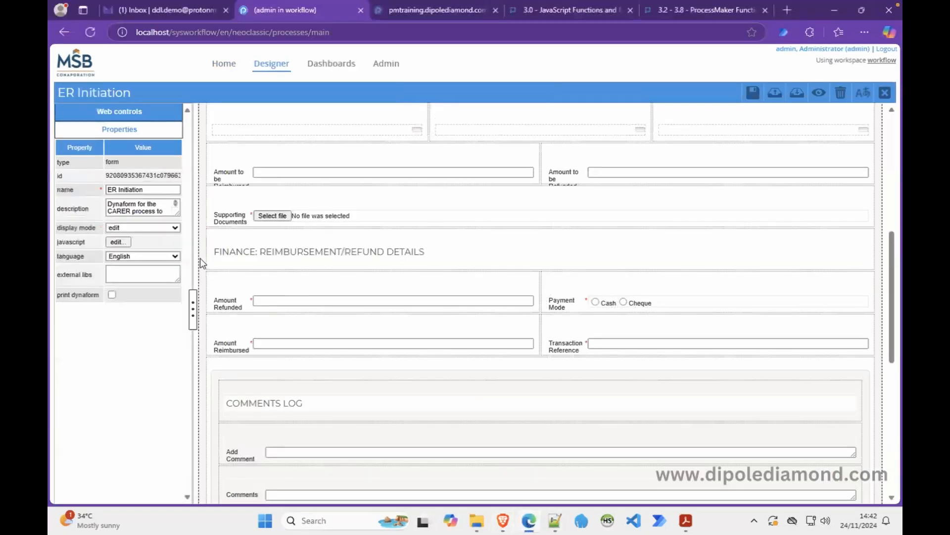
click(123, 242)
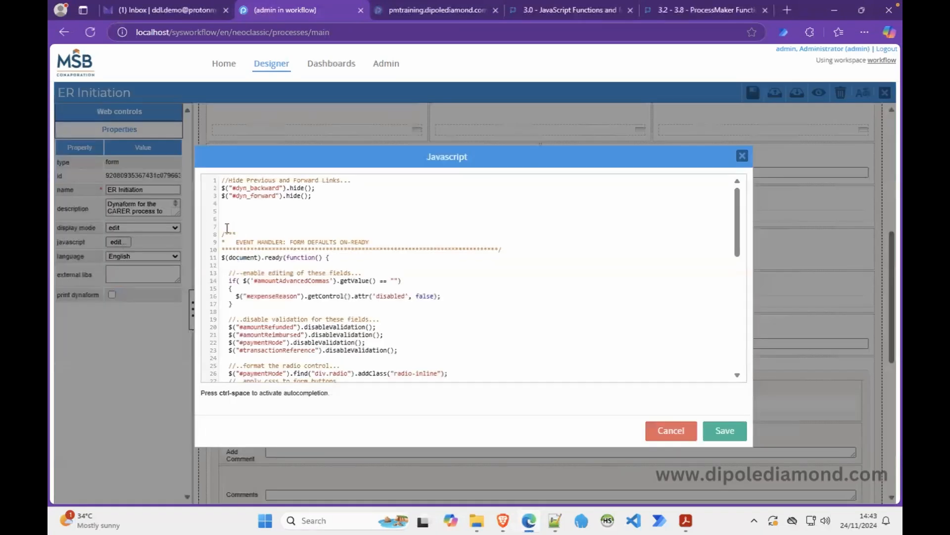
drag(224, 227, 506, 250)
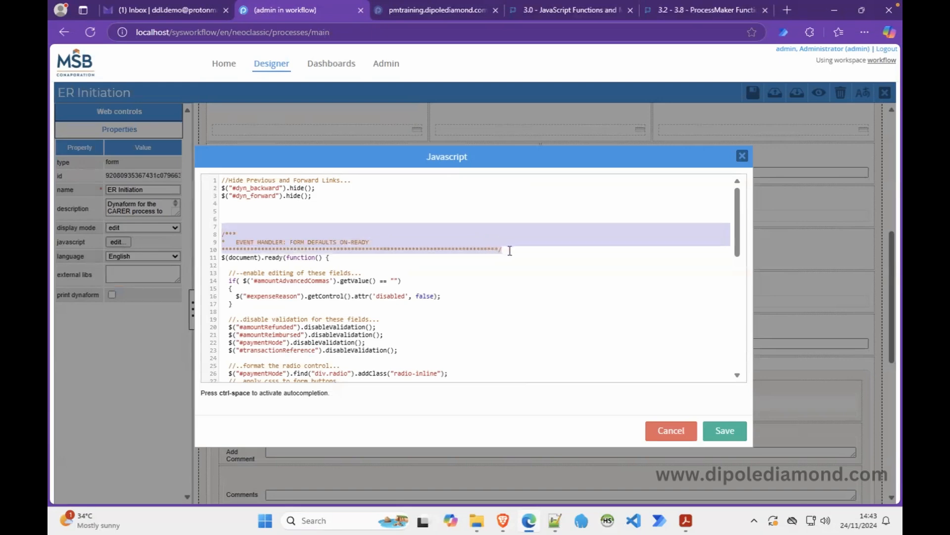
click(295, 218)
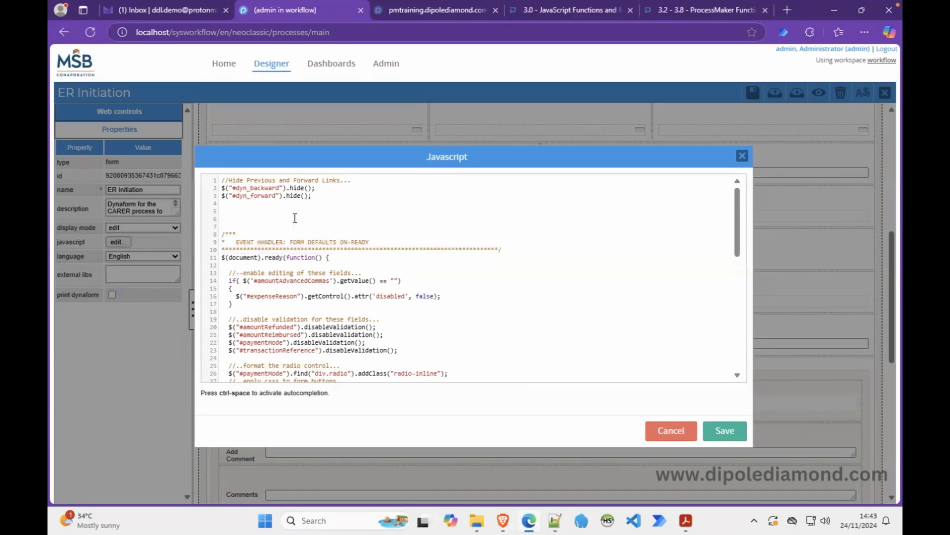
key(Return)
text(/*** *   EVENT HANDLER: FORM DEFAULTS ON-READY ******************************************************************************/)
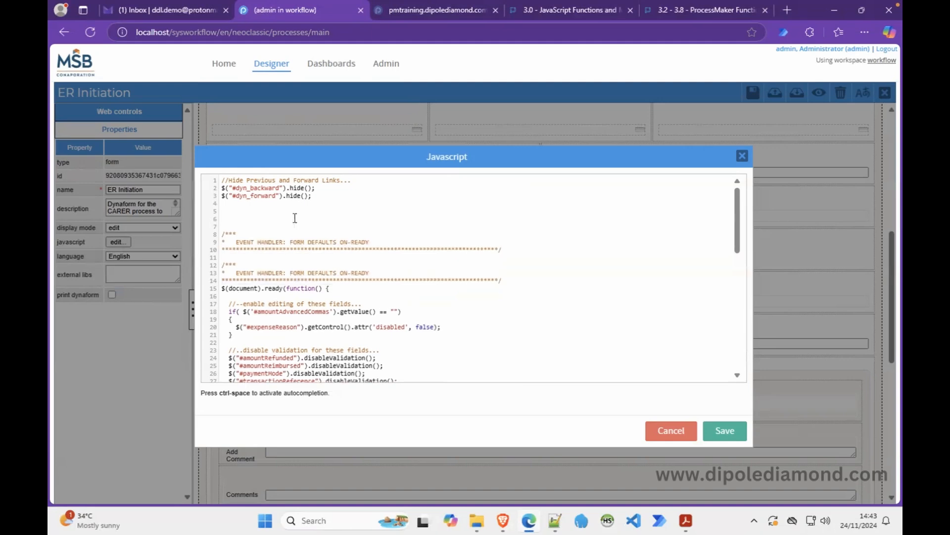
key(Return)
key(Return)
key(Return)
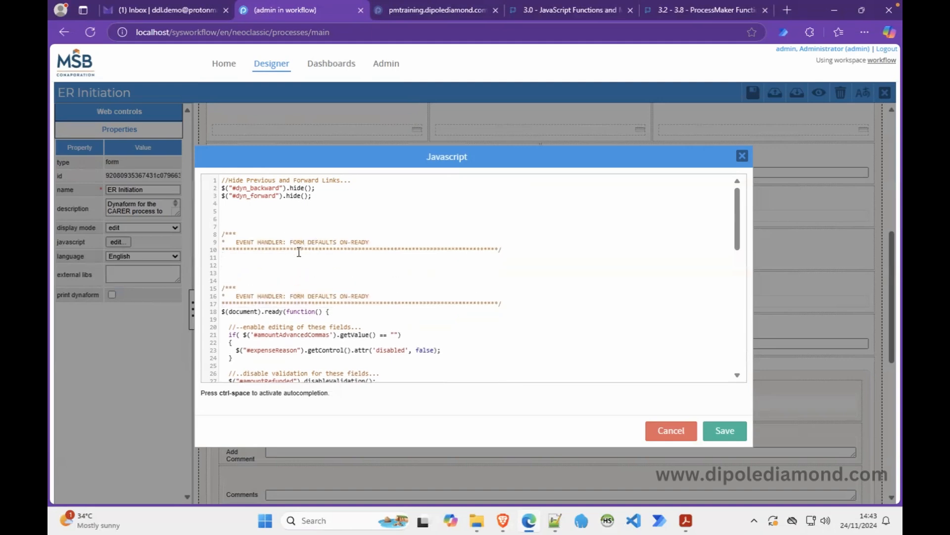
Retitle the copy 'EVALUATE THE AMOUNTS TO REIMBURSE OR REFUND' and add function computeReimburseRefund().
drag(290, 242, 370, 243)
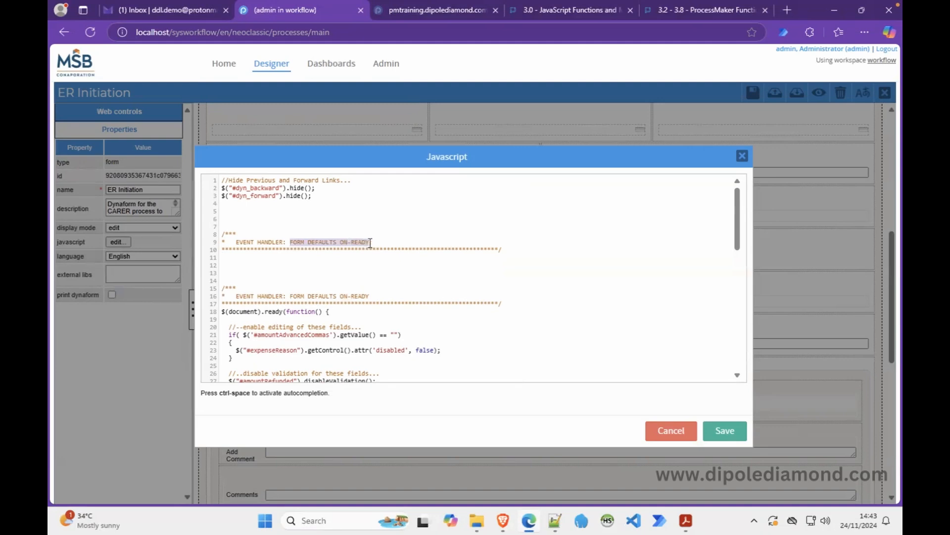
text(EVALUATE)
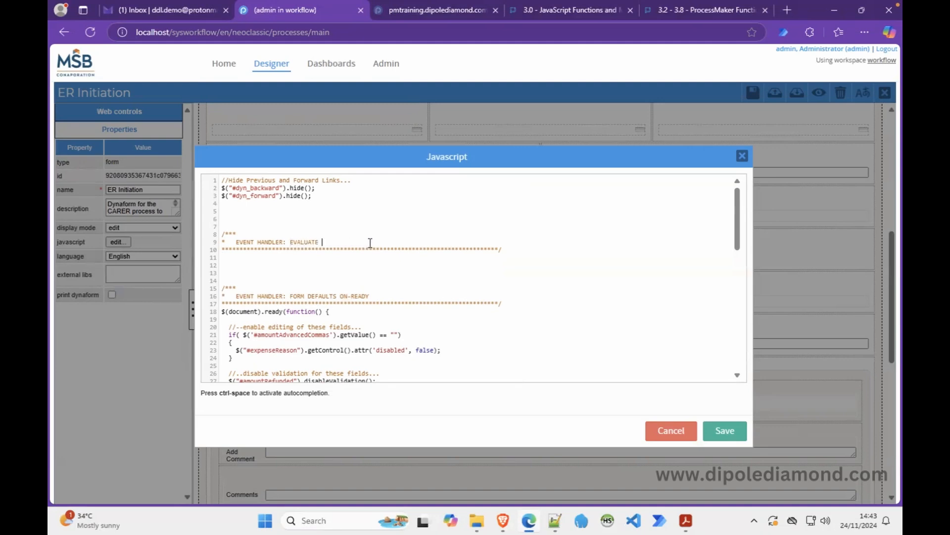
text( THE )
text(AMOUNTS TO )
text(REIMBURSE)
text( A)
key(BackSpace)
text(O)
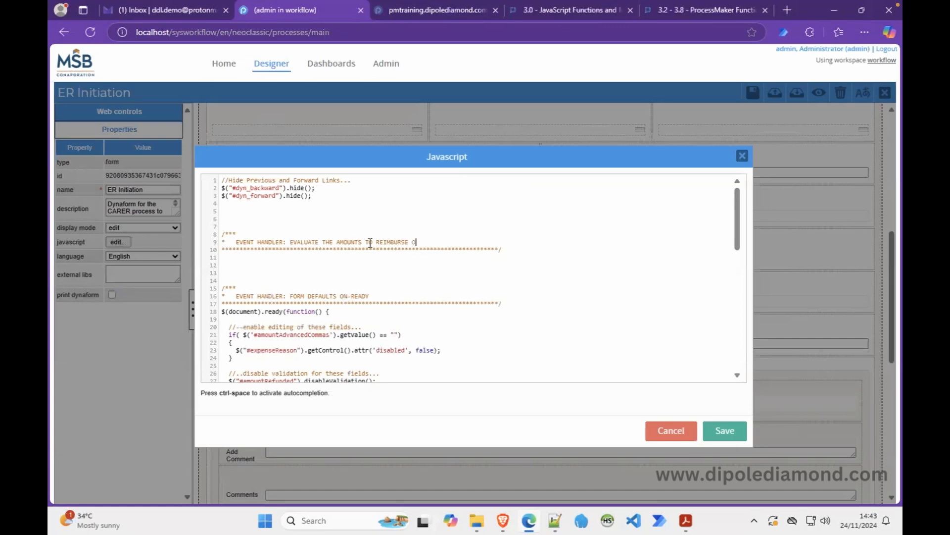
text(R REFUND)
text(function)
text( compute)
text(Reimbure)
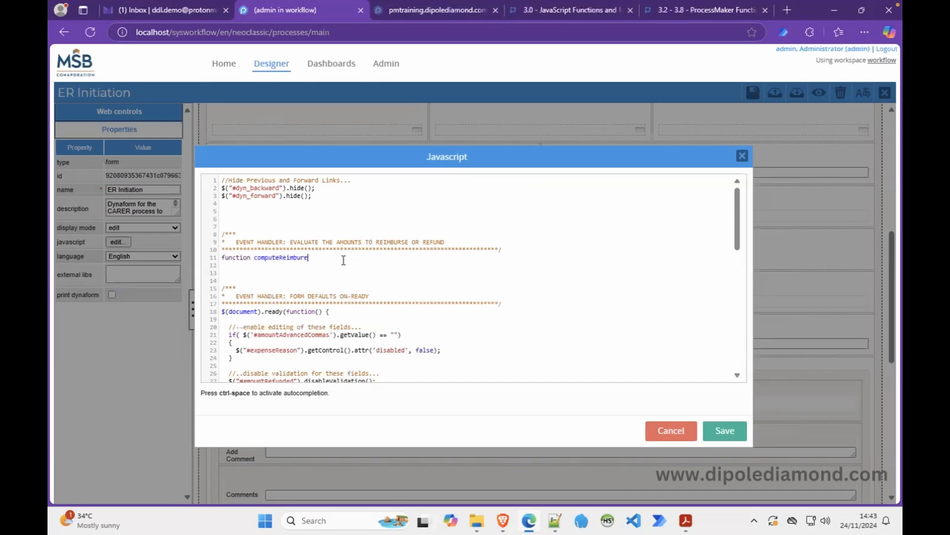
key(BackSpace)
text(seRefund())
Close the 3.2 - 3.8 wiki tab and jump to the form.setOnchange() documentation.
click(660, 12)
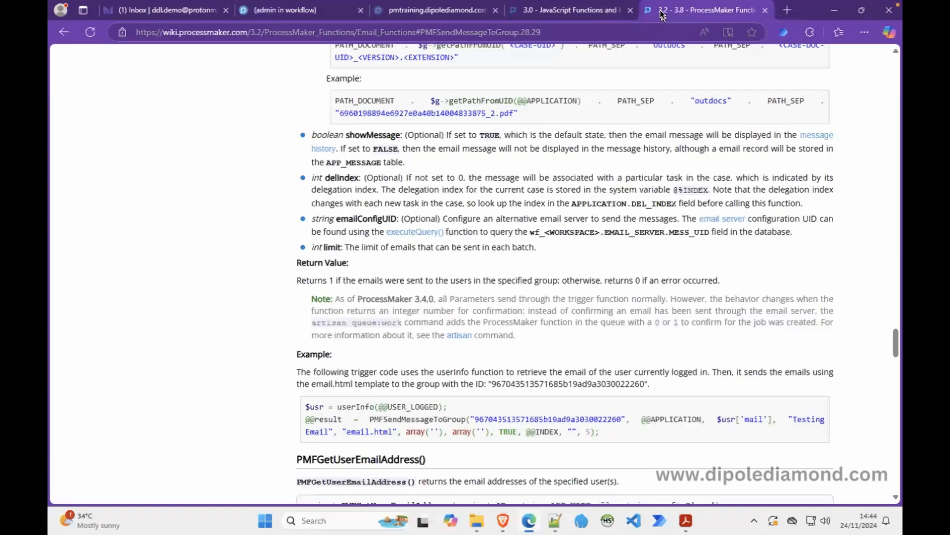
click(765, 11)
click(751, 129)
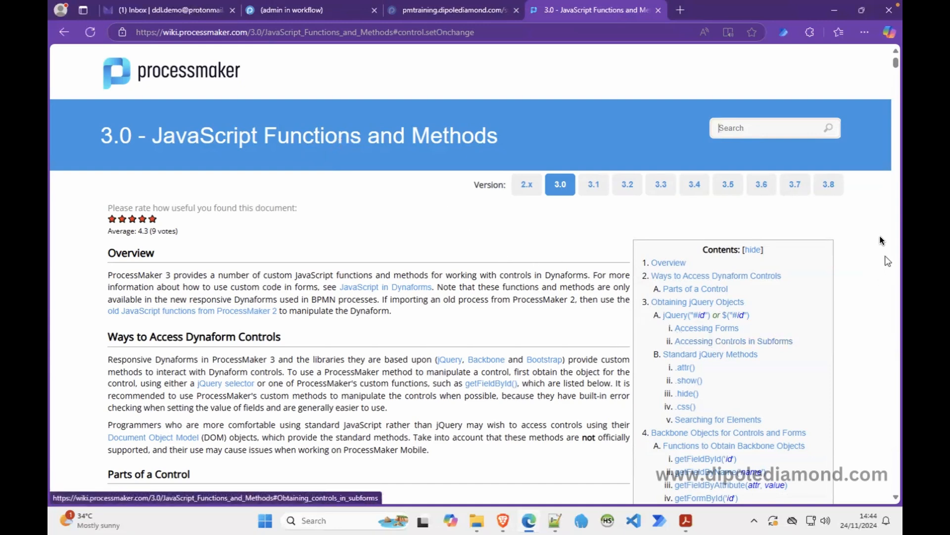
scroll(817, 346, down, 3)
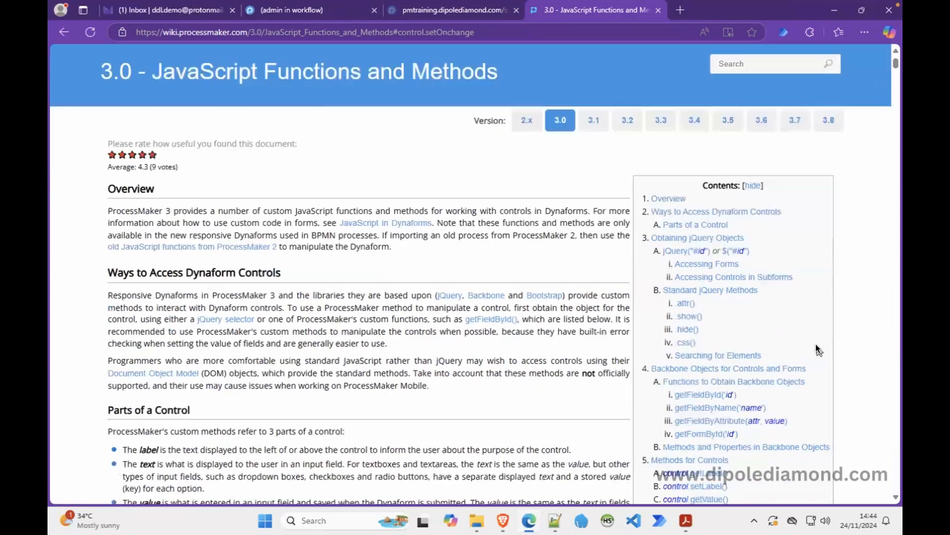
scroll(818, 350, down, 2)
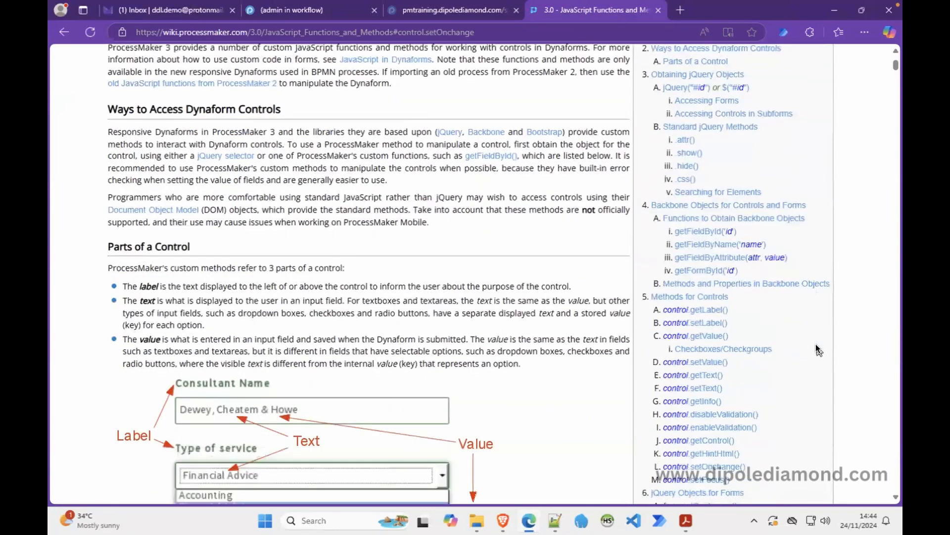
scroll(818, 350, down, 1)
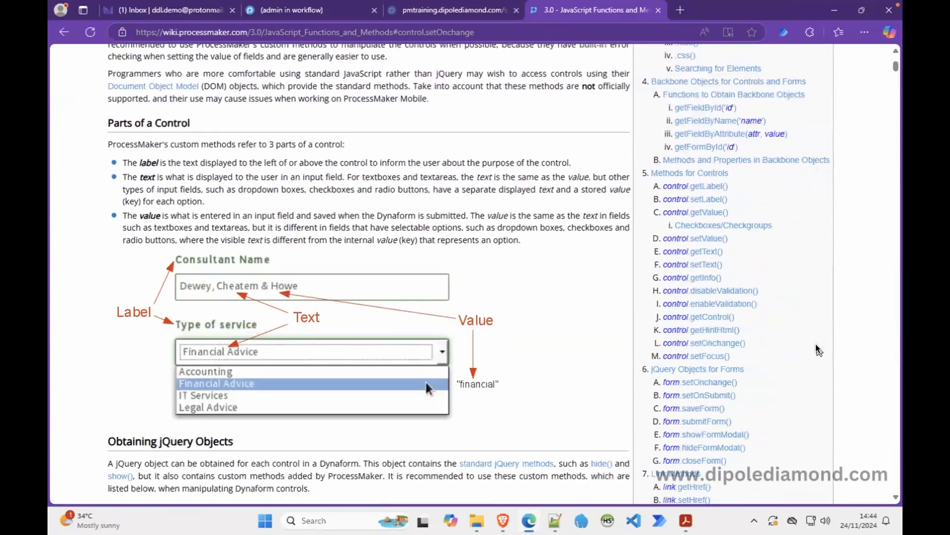
click(706, 379)
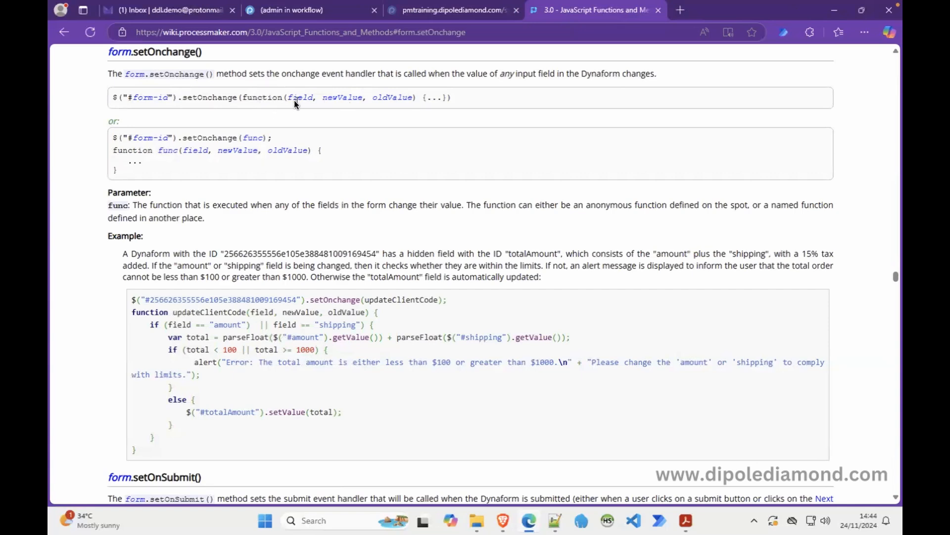
Study the two setOnchange code examples, then return to the dynaform's Javascript editor.
drag(124, 174, 114, 140)
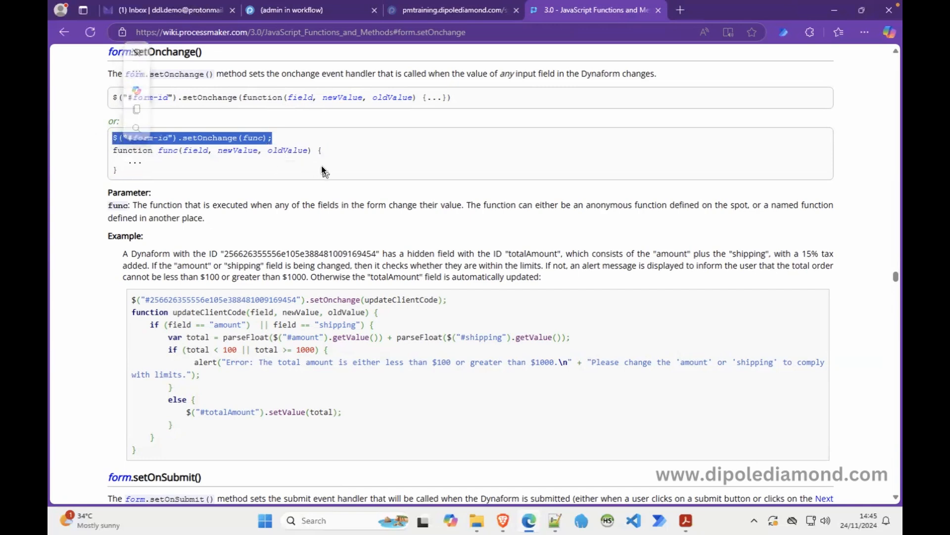
drag(207, 174, 113, 139)
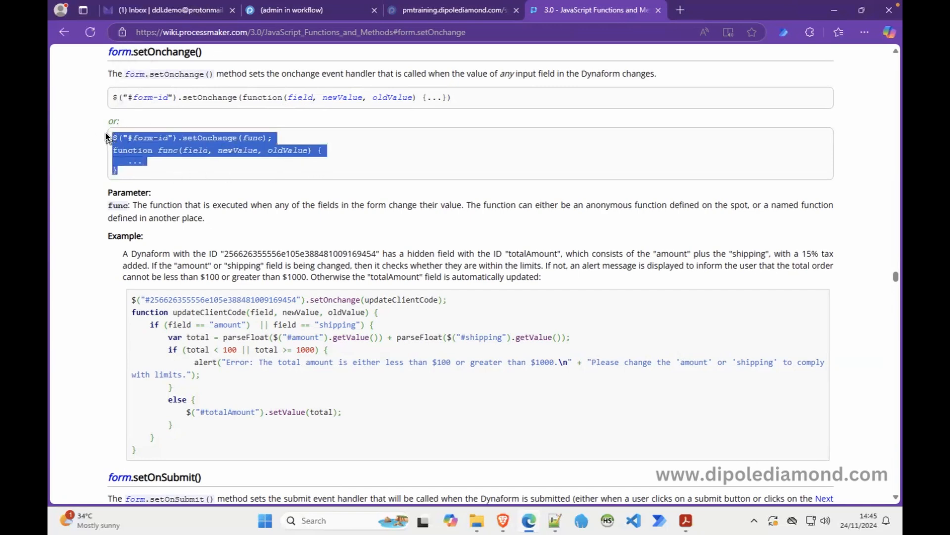
mouse_move(52, 5)
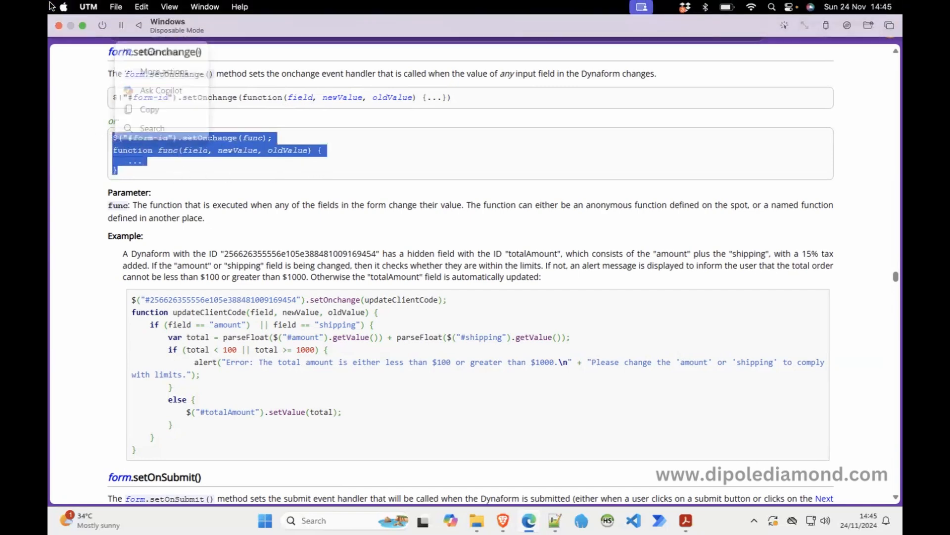
click(294, 184)
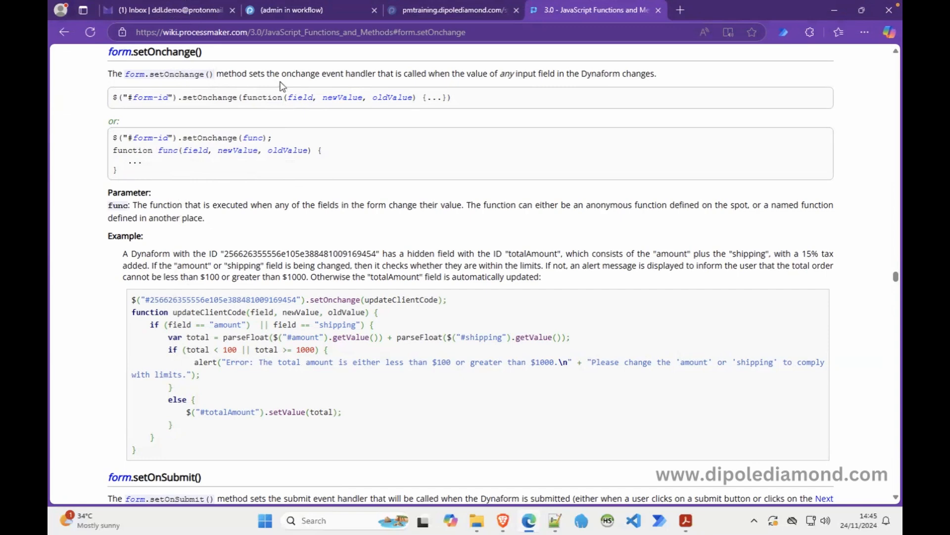
click(325, 11)
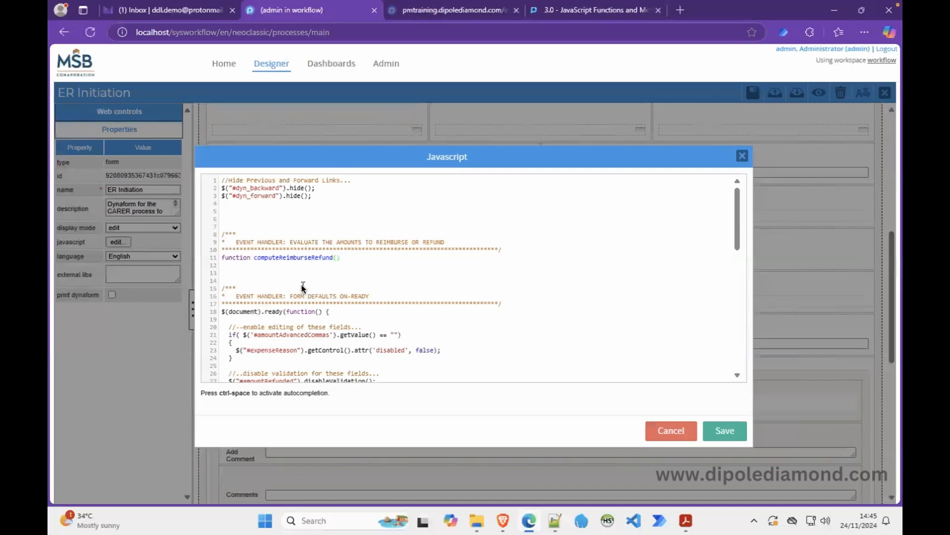
Add $("form").setOnchange("computeReimburseRefund"); on a new line above the function declaration.
click(221, 257)
key(Return)
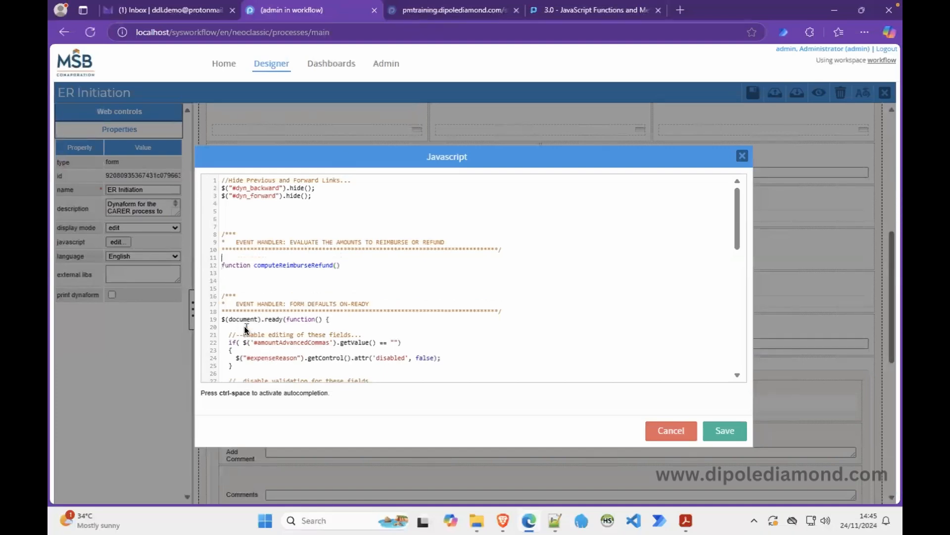
text($("form").setOnchange())
click(393, 276)
click(328, 257)
text(;)
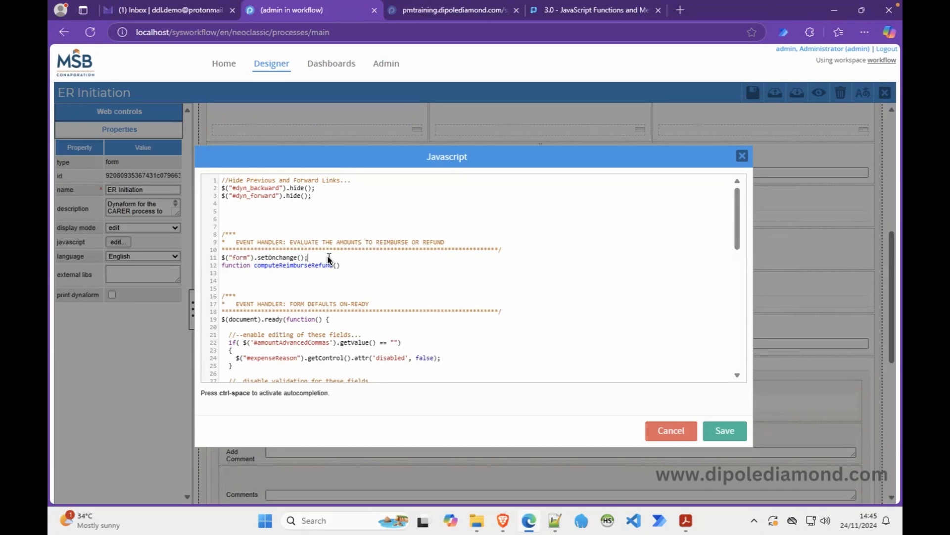
key(Left)
key(Left)
text("")
double_click(273, 266)
key(ctrl+c)
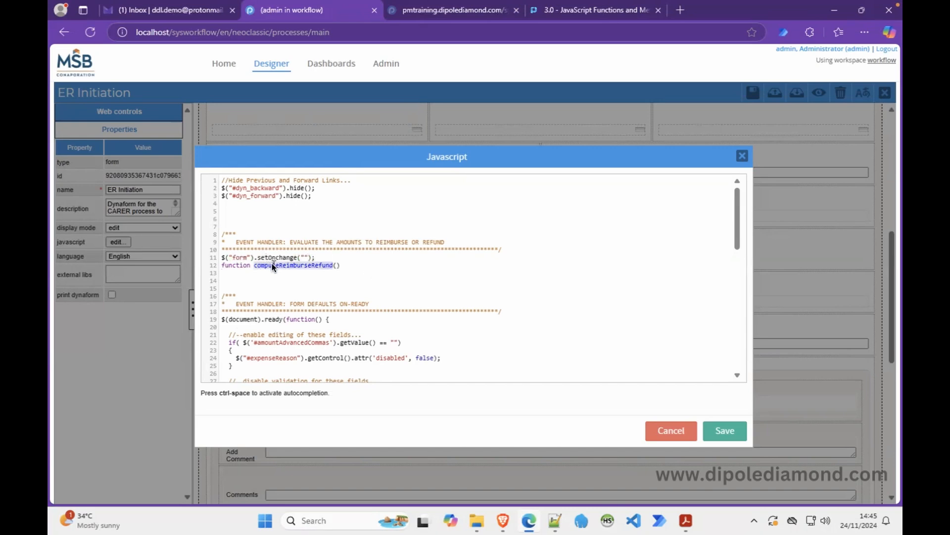
click(304, 257)
key(ctrl+v)
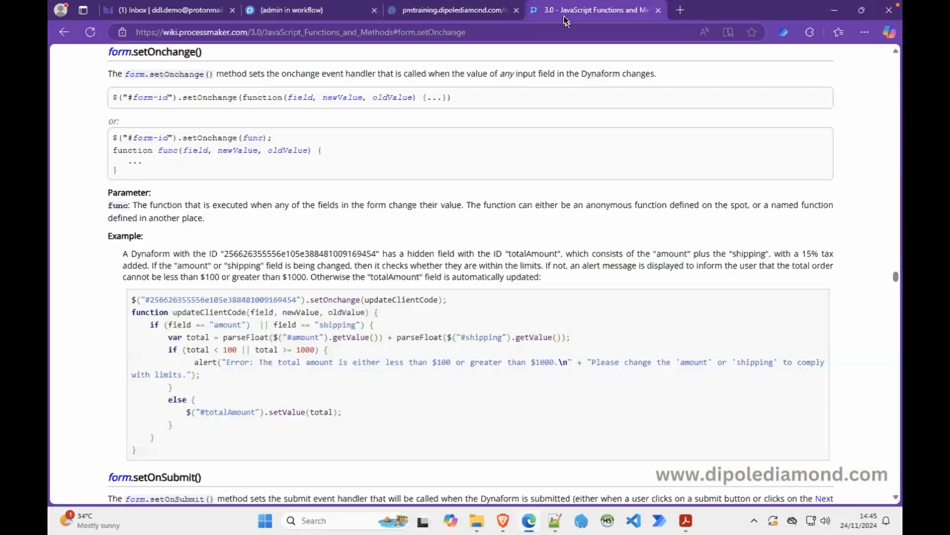
click(566, 19)
Give computeReimburseRefund the parameters fieldId, newVal, oldVal.
click(336, 15)
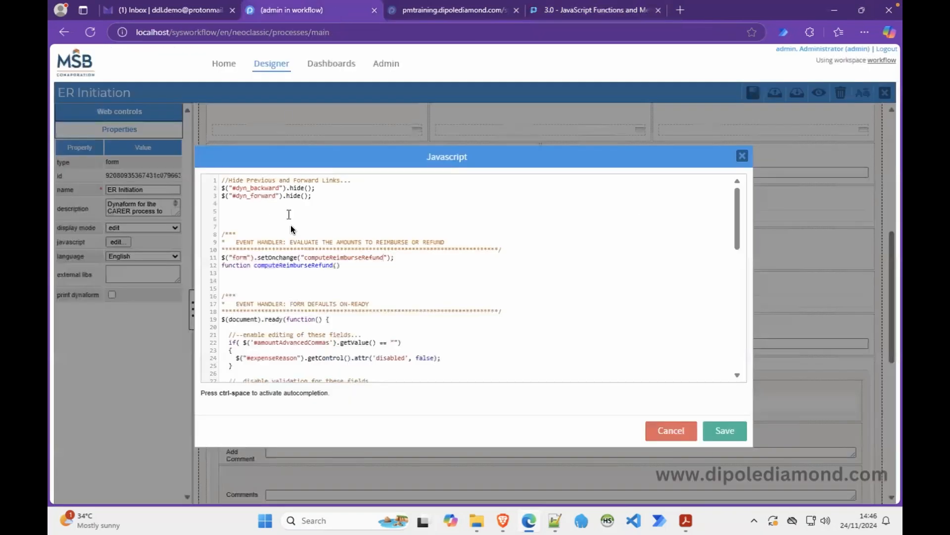
click(338, 268)
text(fi)
text(eldId, )
text(newVal, )
text(olfVal)
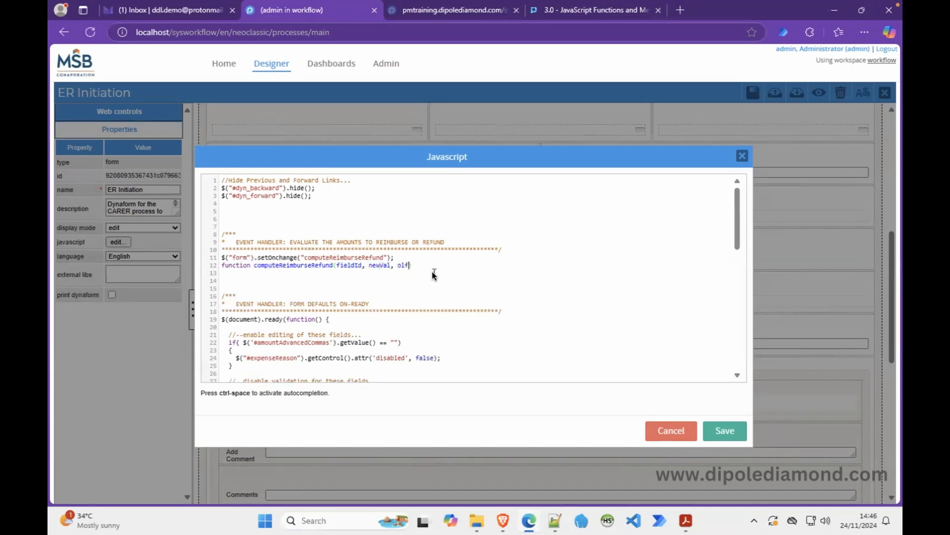
key(BackSpace)
text(d)
Add the function braces containing the comment //..target the amount column on the grid...
click(458, 266)
key(Return)
text({})
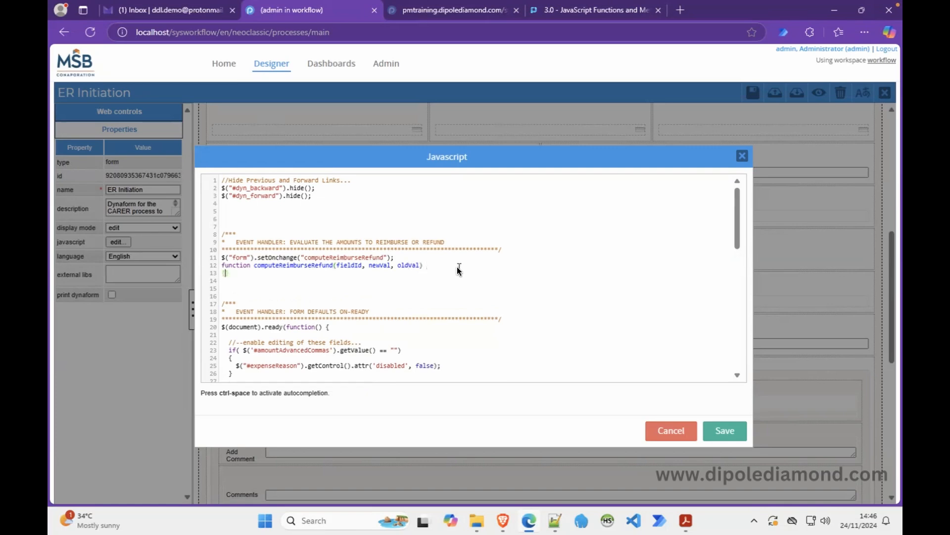
key(Return)
key(Return)
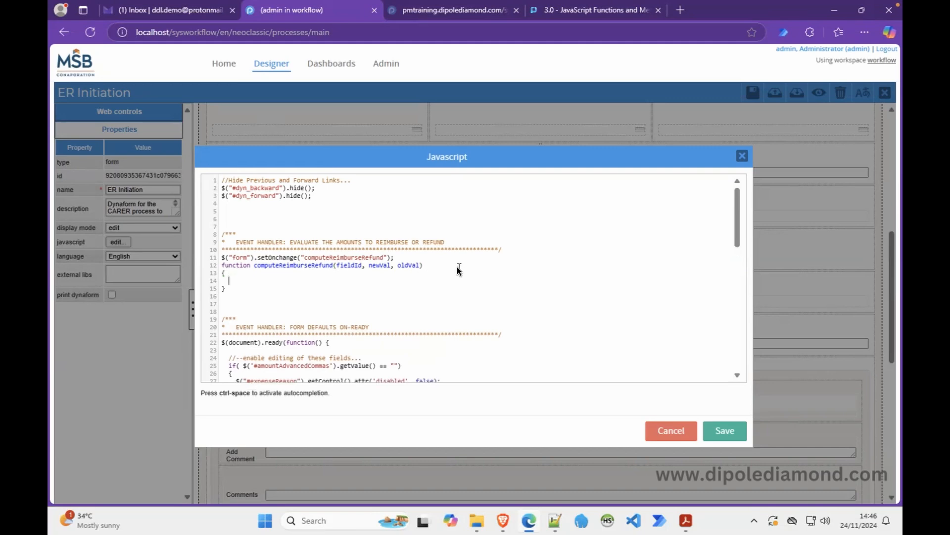
text(//..target the amount column on the grid...)
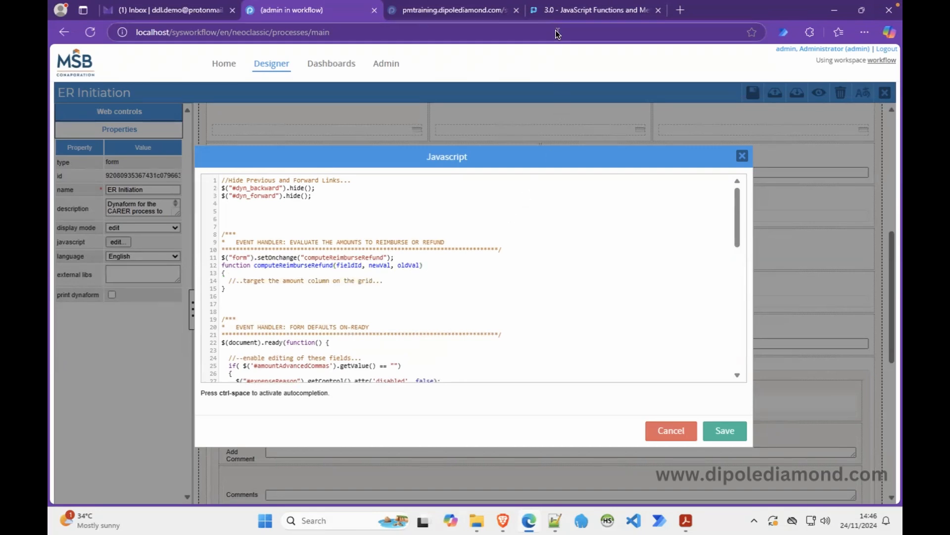
click(561, 15)
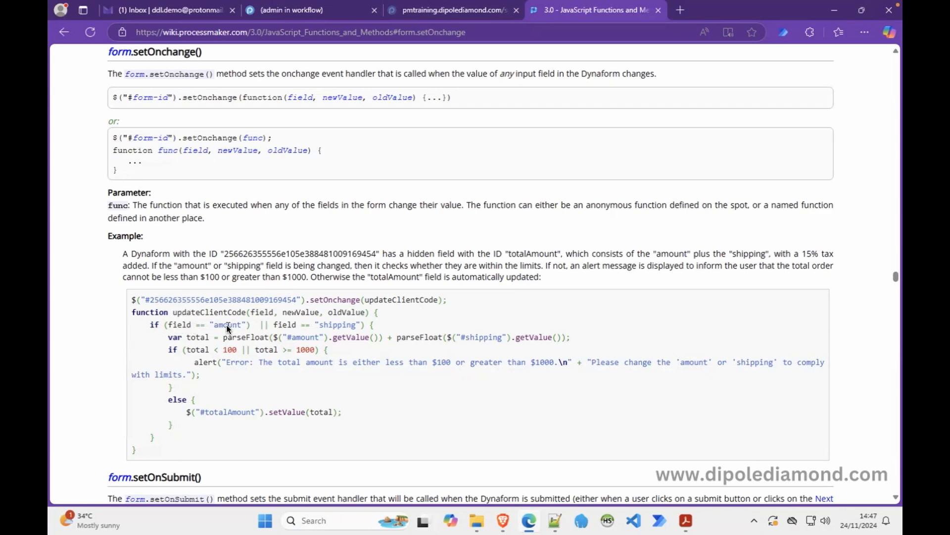
Start the function body with if(fieldId.search(/^/) == ) right after the opening brace.
click(317, 13)
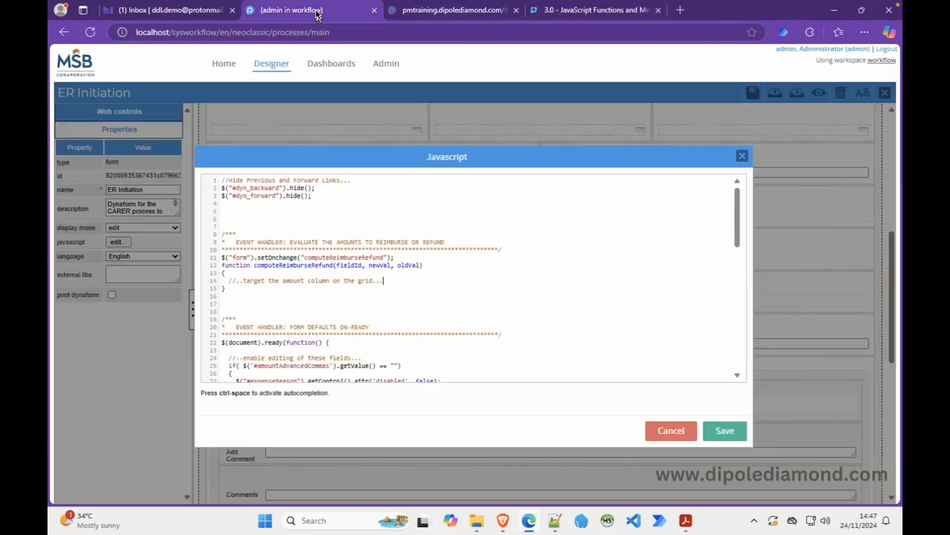
click(401, 280)
click(255, 272)
key(Return)
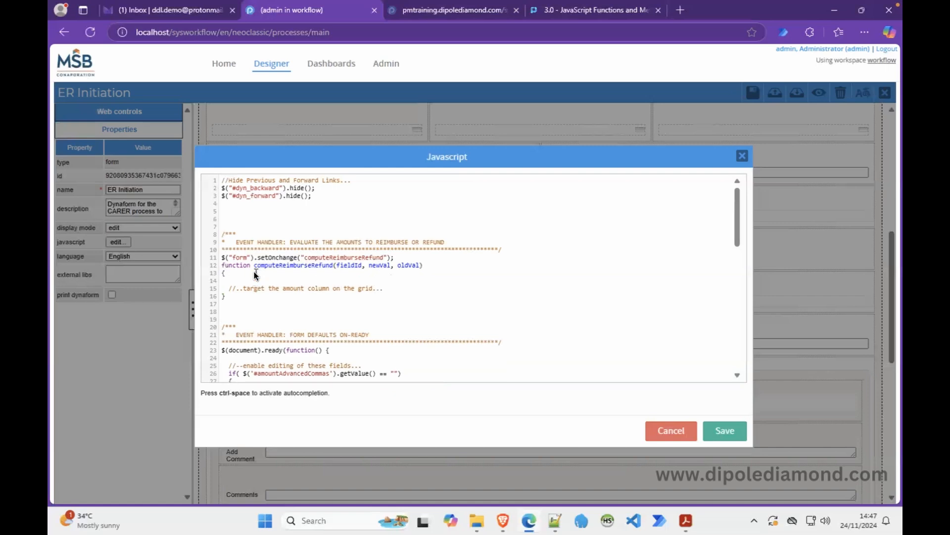
text(if()
text(fi)
text(eldId.search)
text(() == )
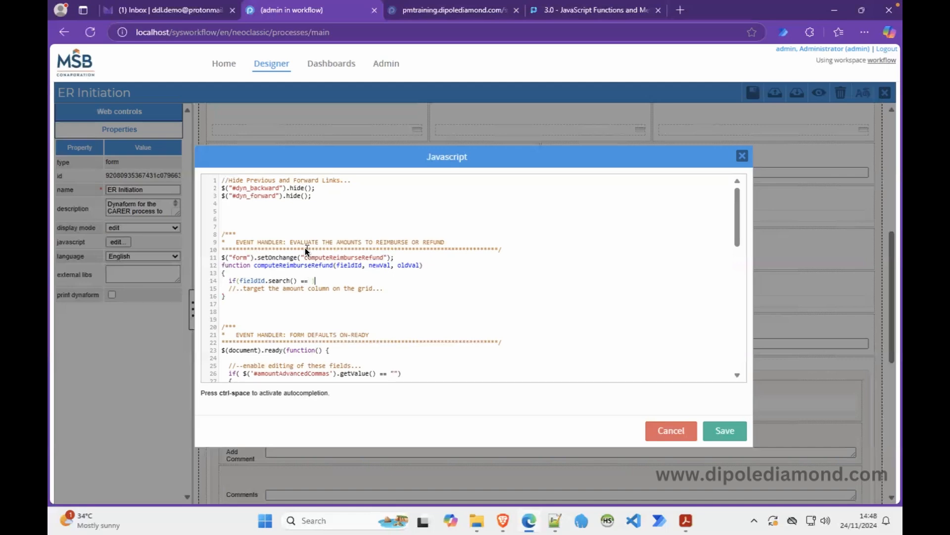
text())
click(293, 281)
text(//)
text(^)
click(555, 519)
Write /^[gridExpenseBreakdown]/ on line 72, backslash-escape both brackets, and select the expression.
click(608, 299)
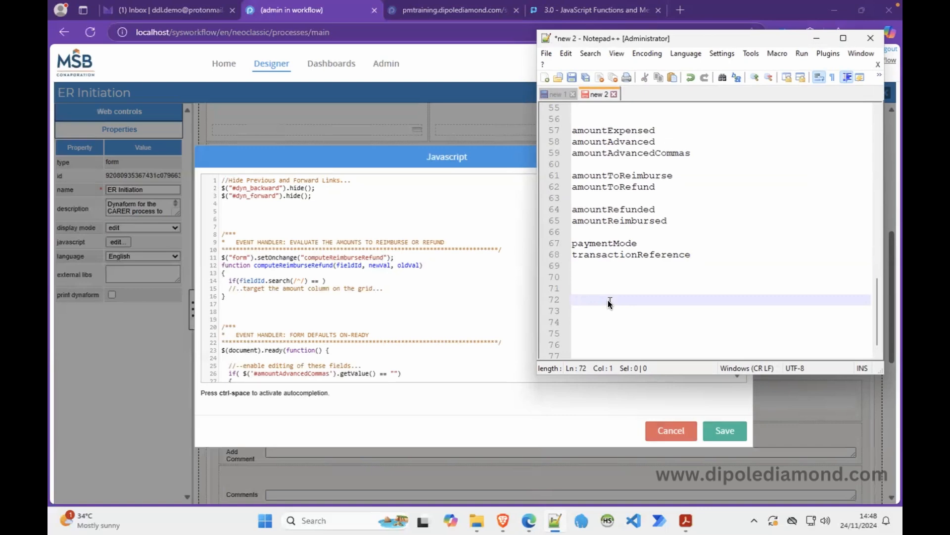
text(/^[gridE)
text(xpense)
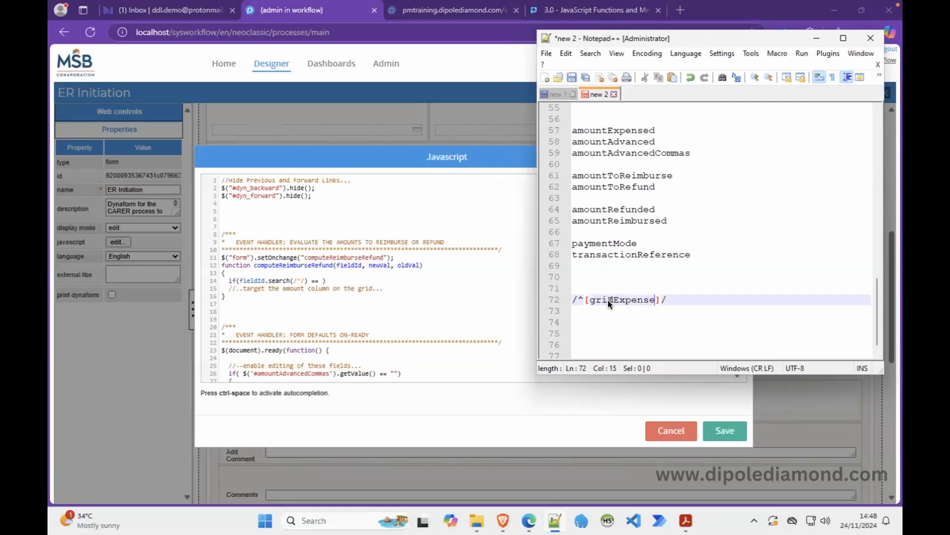
text(Breakdown)
click(584, 301)
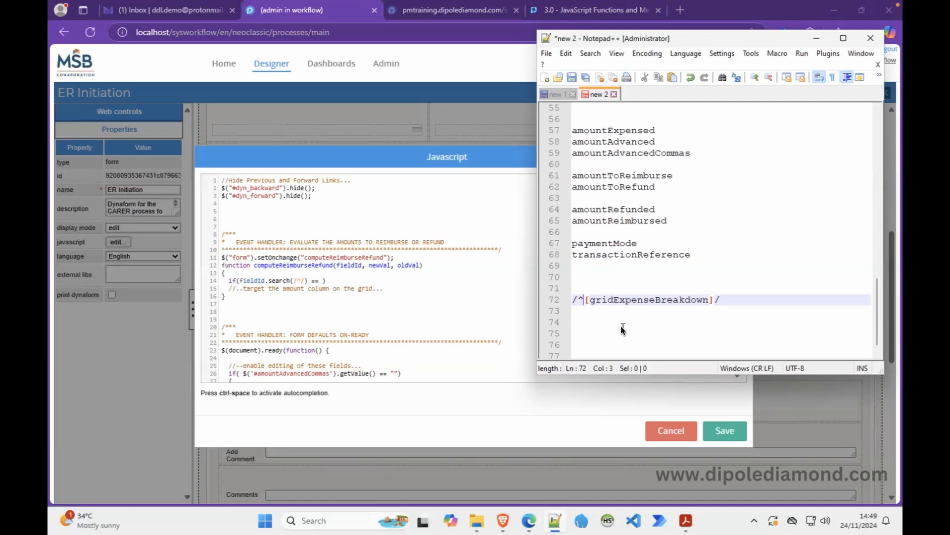
text(\)
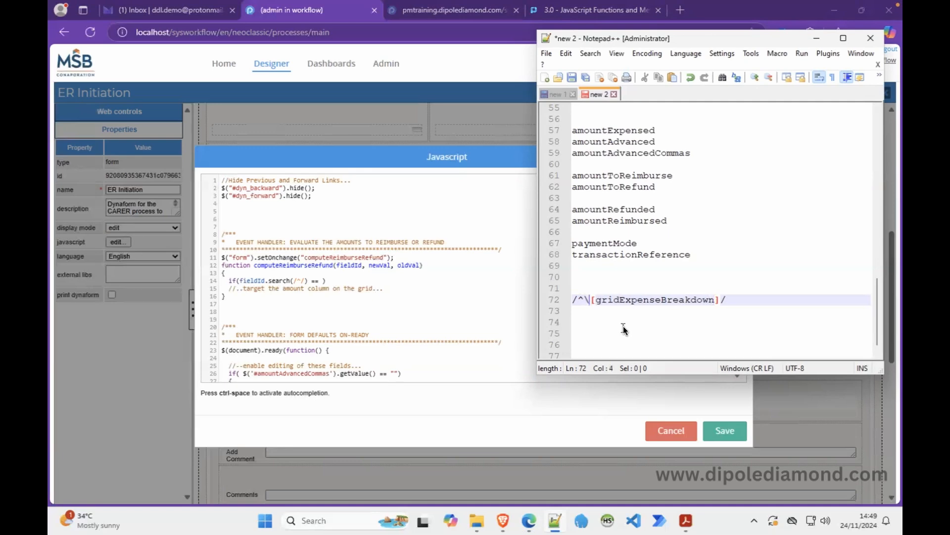
click(715, 301)
text(\)
drag(736, 299, 575, 303)
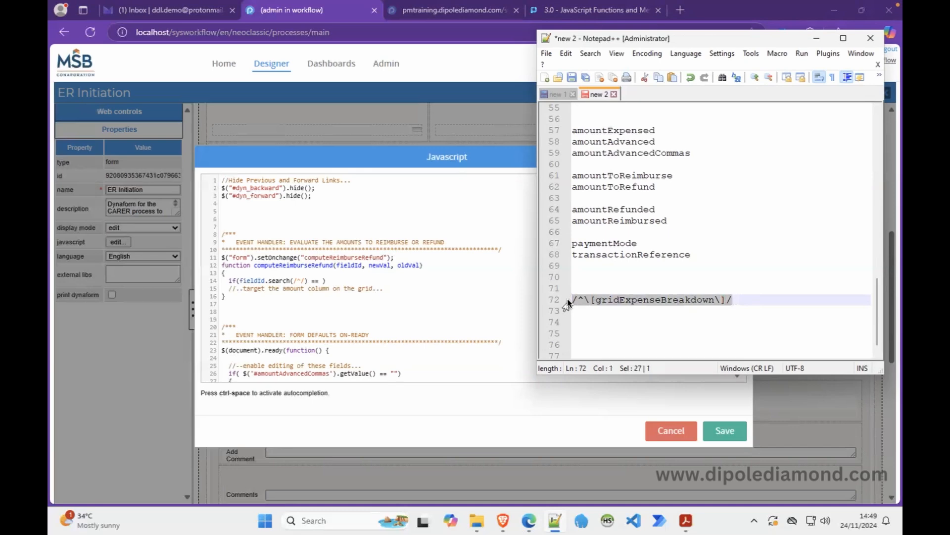
Paste the gridExpenseBreakdown pattern, compare it == 0, and wrap the comment in the if block.
click(818, 38)
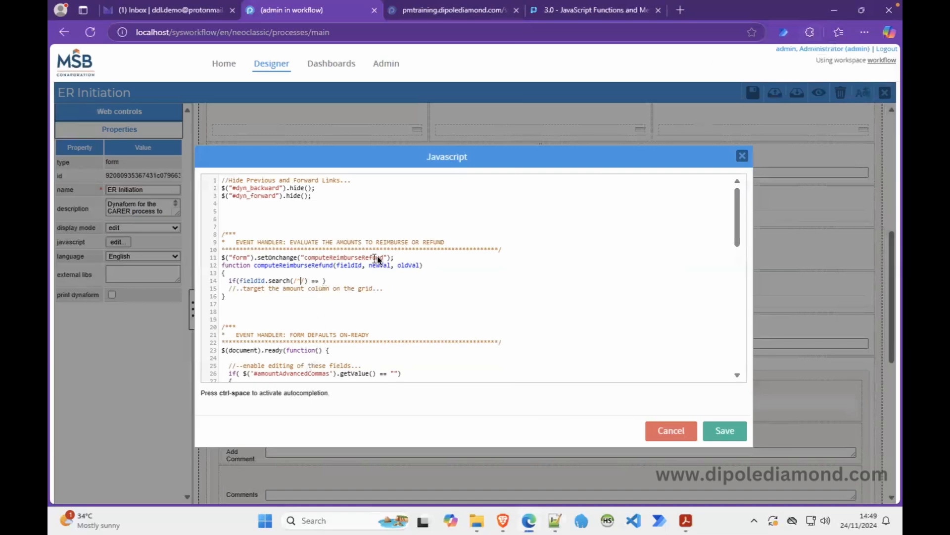
key(BackSpace)
key(BackSpace)
key(BackSpace)
text(/^\[gridExpenseBreakdown\]/)
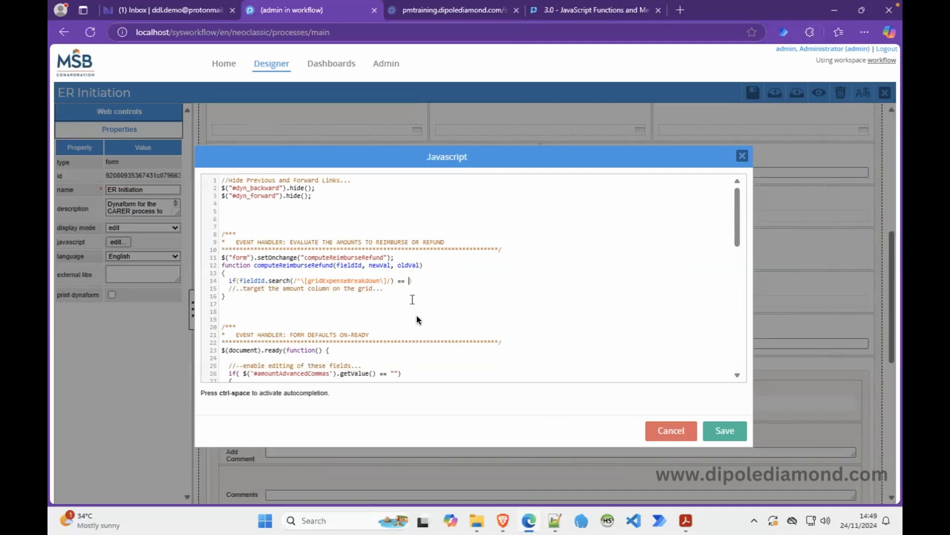
text(0)
text())
click(455, 305)
click(435, 281)
key(Return)
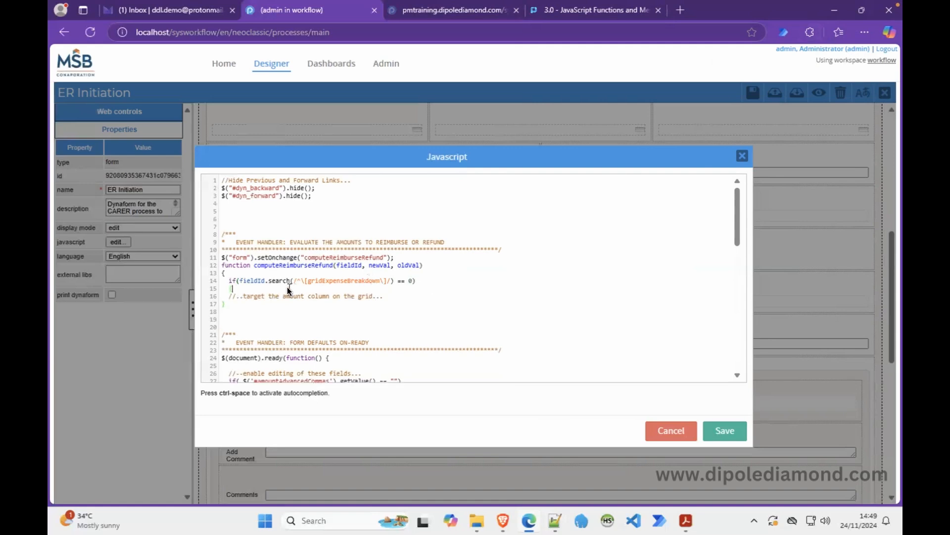
text({)
key(Return)
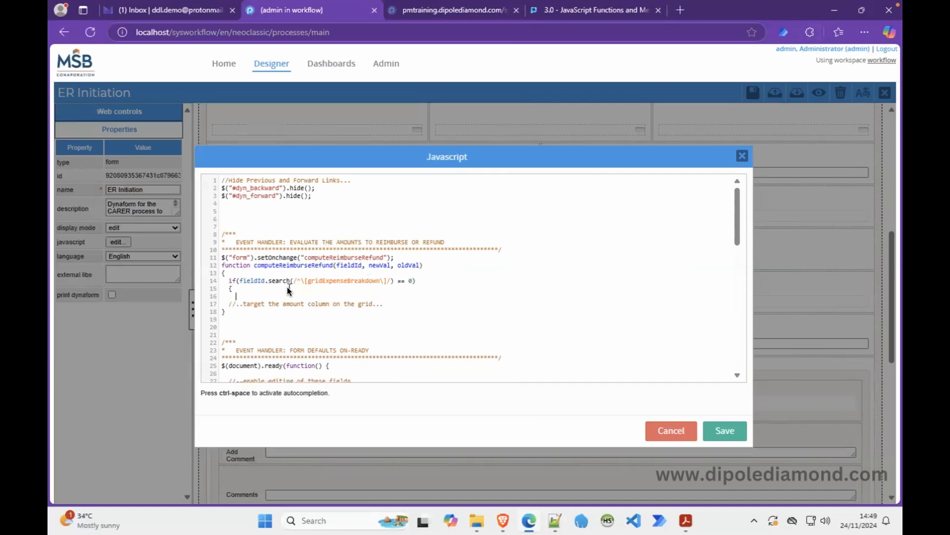
key(BackSpace)
key(BackSpace)
key(BackSpace)
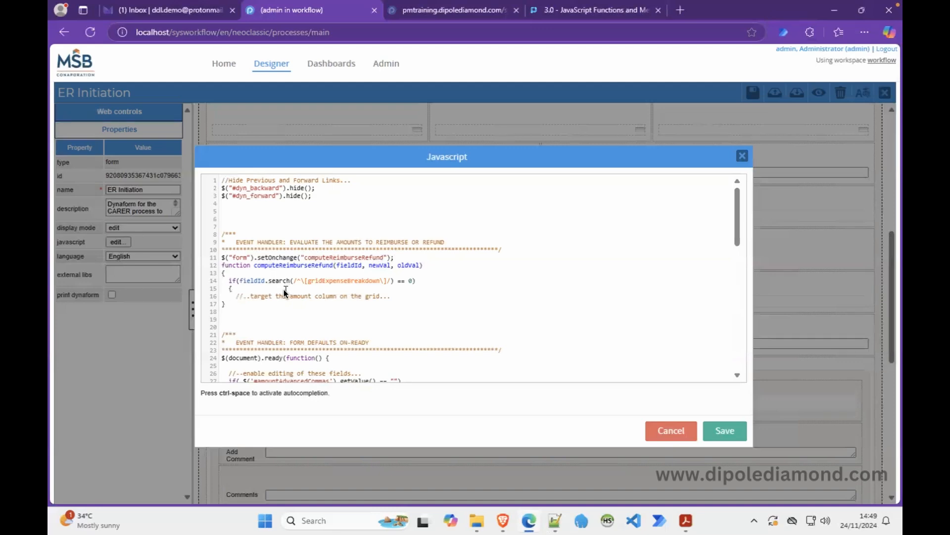
click(396, 296)
key(Return)
Begin line 17 with var amtAdvanced = $().getValue().
text(var amount)
key(BackSpace)
key(BackSpace)
key(BackSpace)
key(BackSpace)
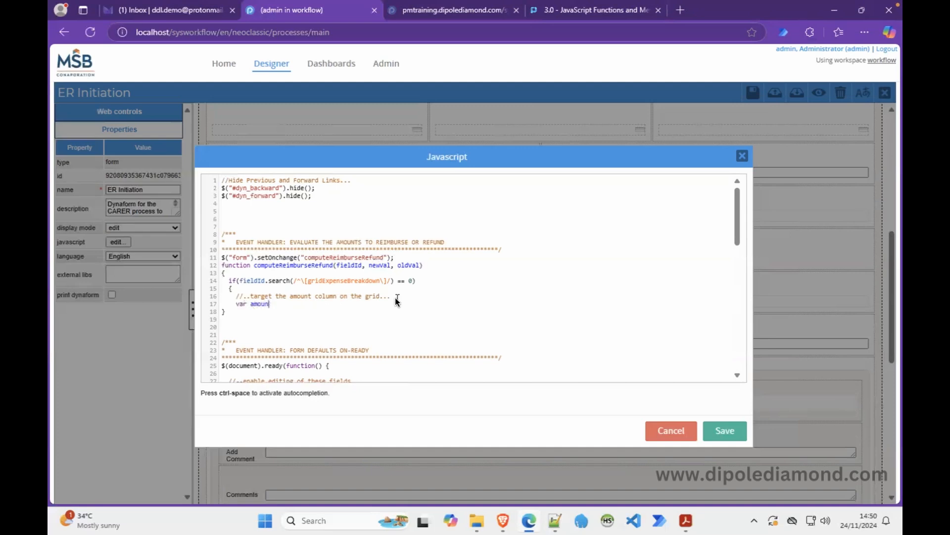
text(tR)
key(BackSpace)
text(Advanced =)
text($().getValue()
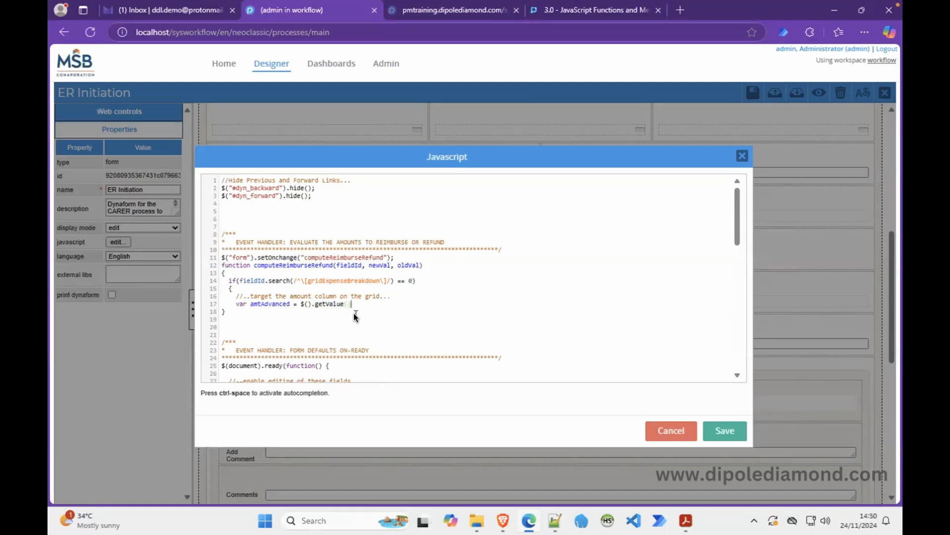
click(304, 304)
Copy amountAdvanced from the Notepad++ field list into $(''), then append ' ?'.
text(')
click(555, 520)
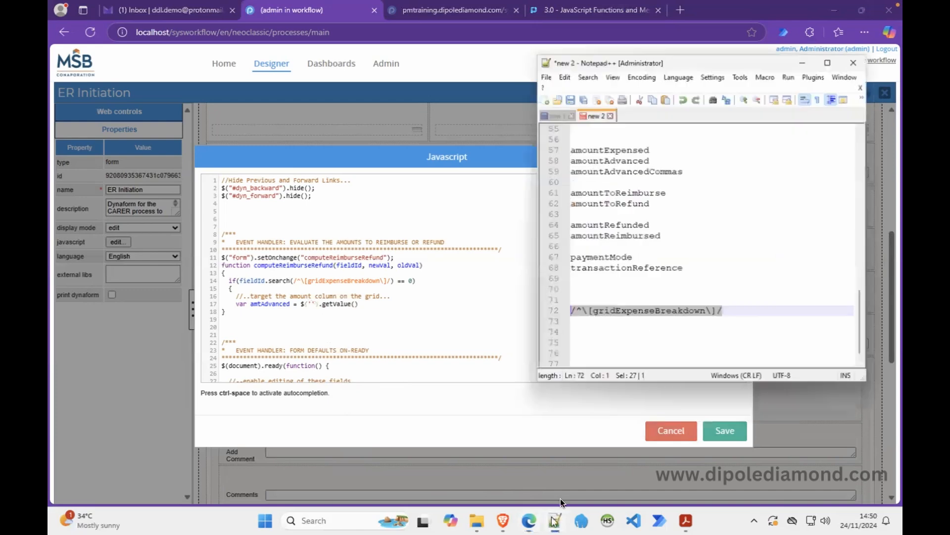
double_click(637, 143)
key(ctrl+c)
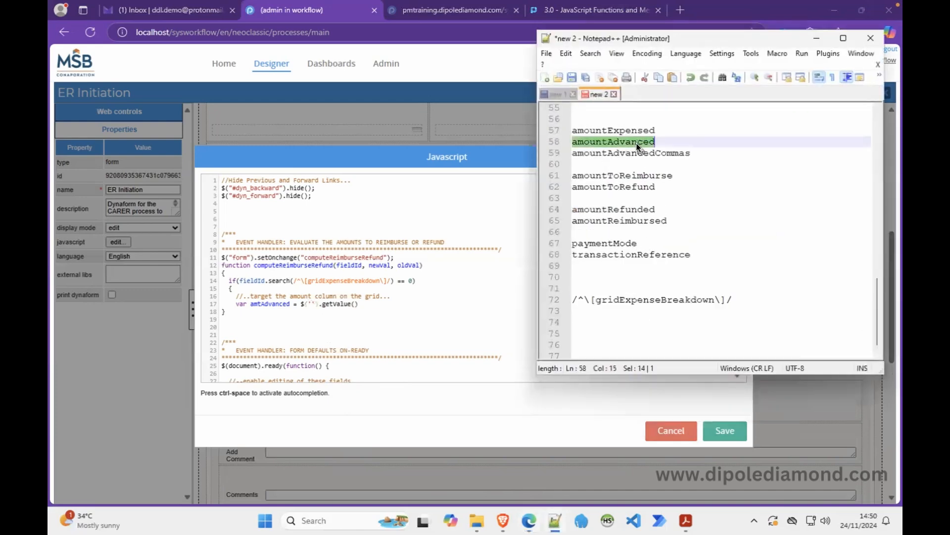
click(313, 306)
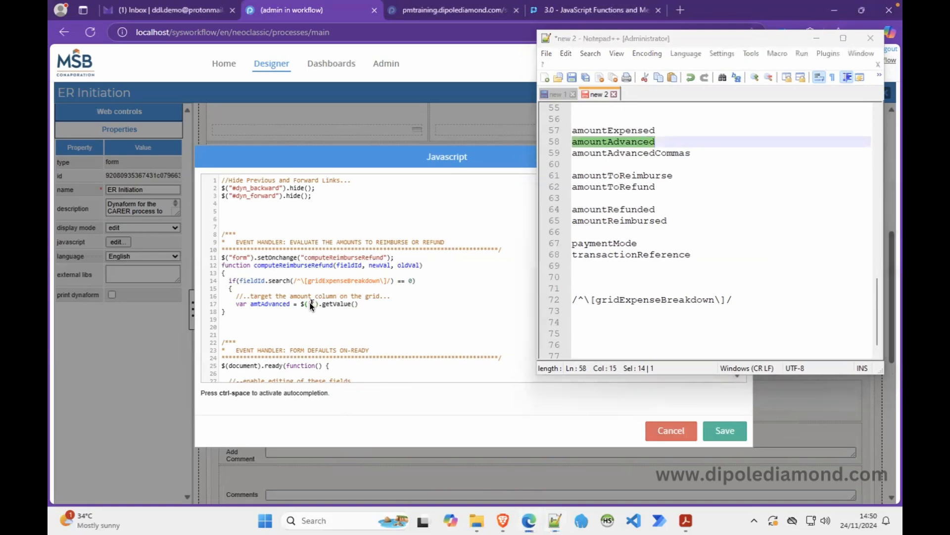
key(ctrl+v)
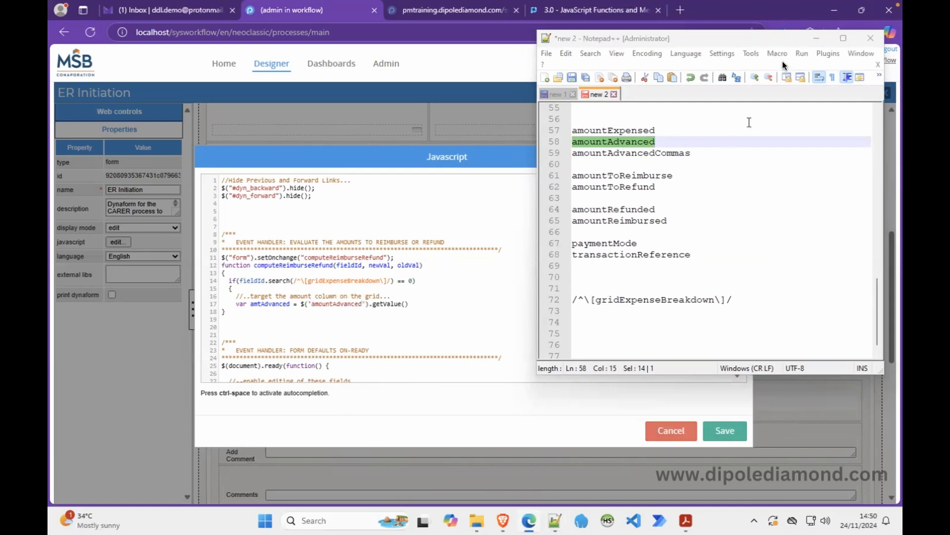
click(815, 39)
click(438, 305)
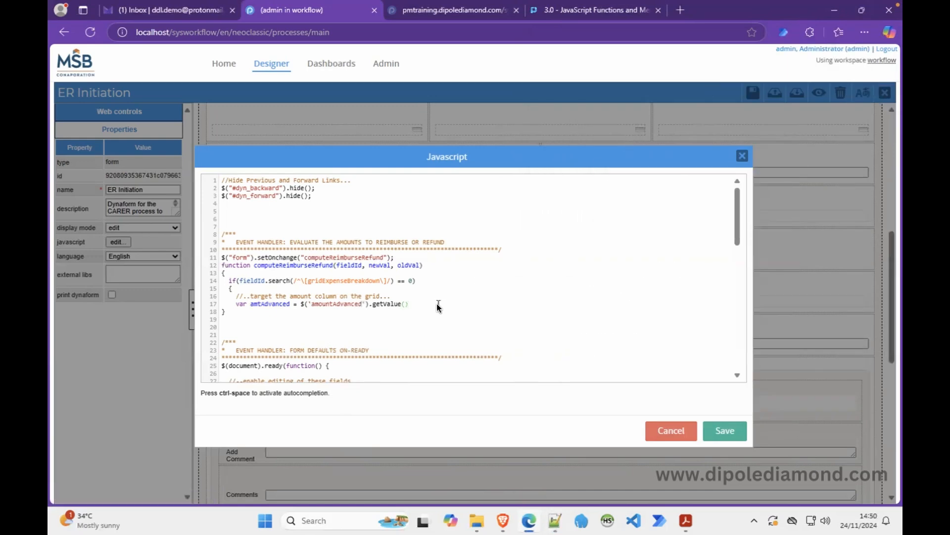
text(?)
Make amtAdvanced parseFloat the amountAdvanced value, falling back to 0.
drag(300, 304, 409, 305)
key(ctrl+c)
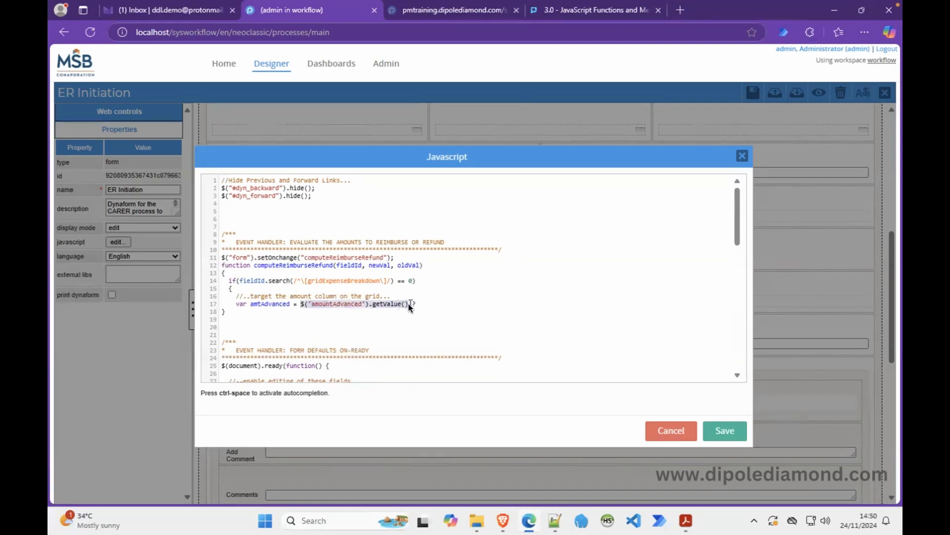
click(437, 305)
key(ctrl+v)
text(: 0)
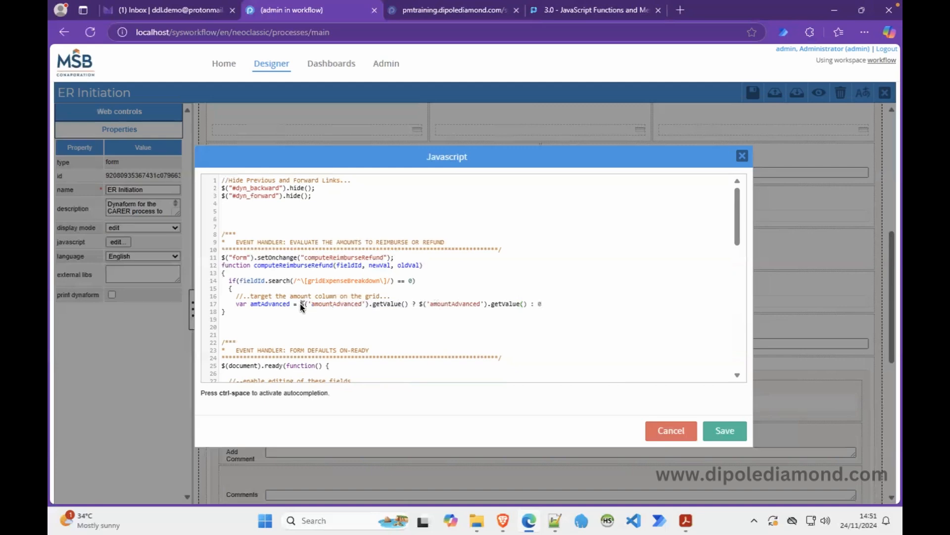
text(parseFloa)
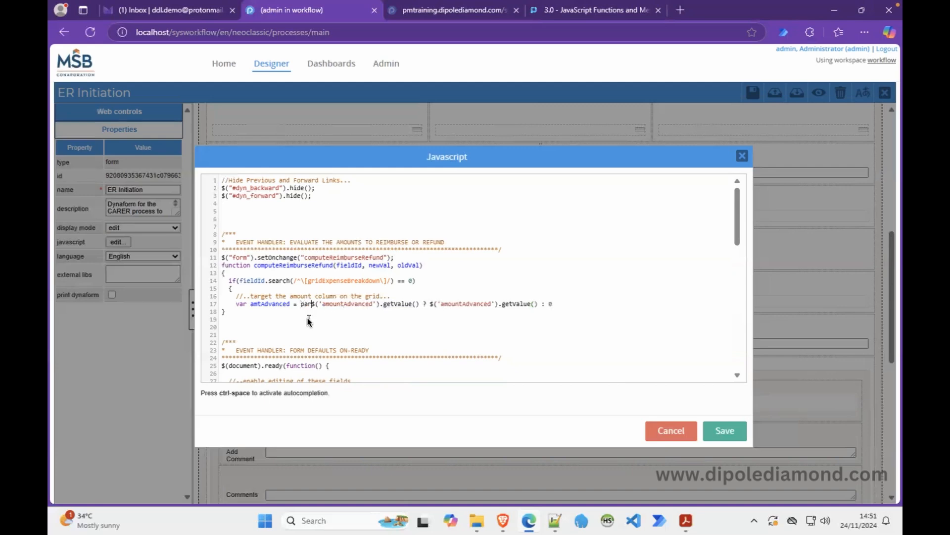
text(t()
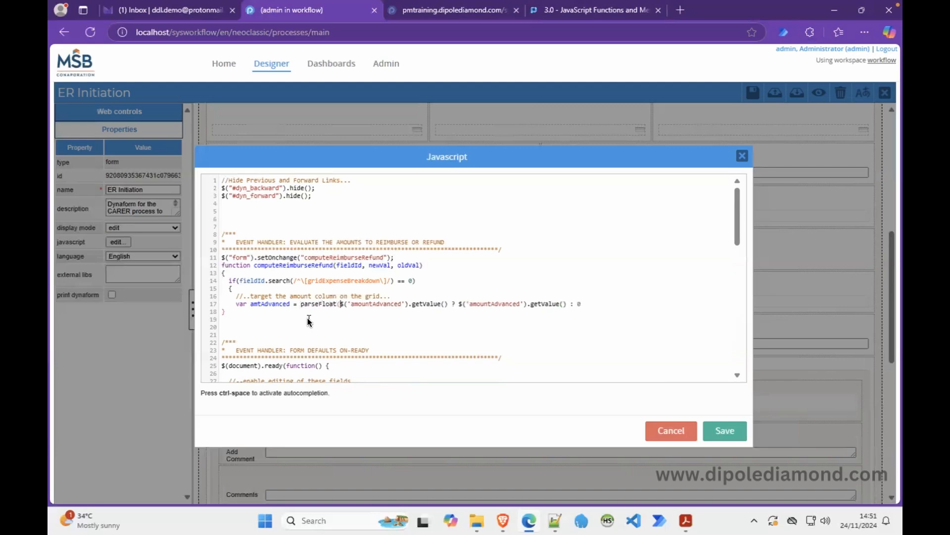
click(596, 304)
text();)
click(611, 273)
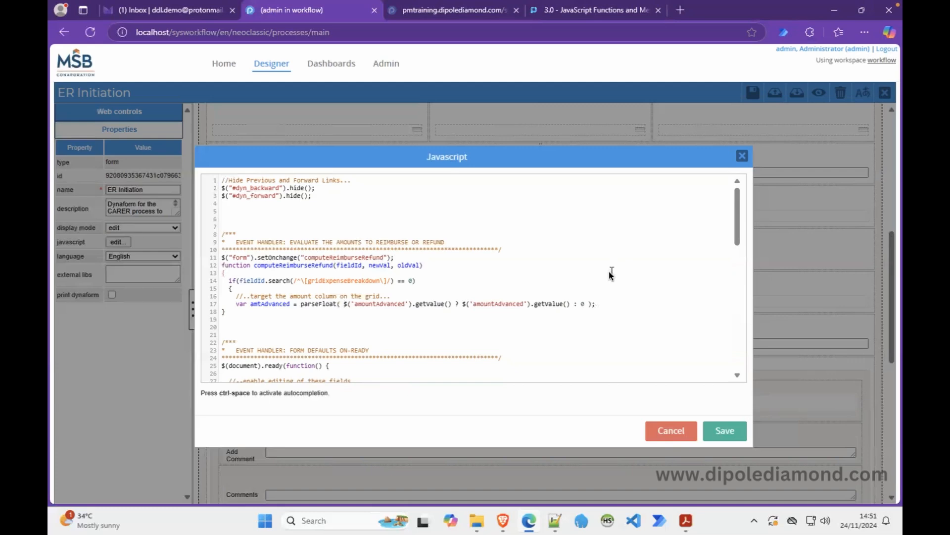
click(612, 305)
Start line 18 with var totalExpense.
key(Return)
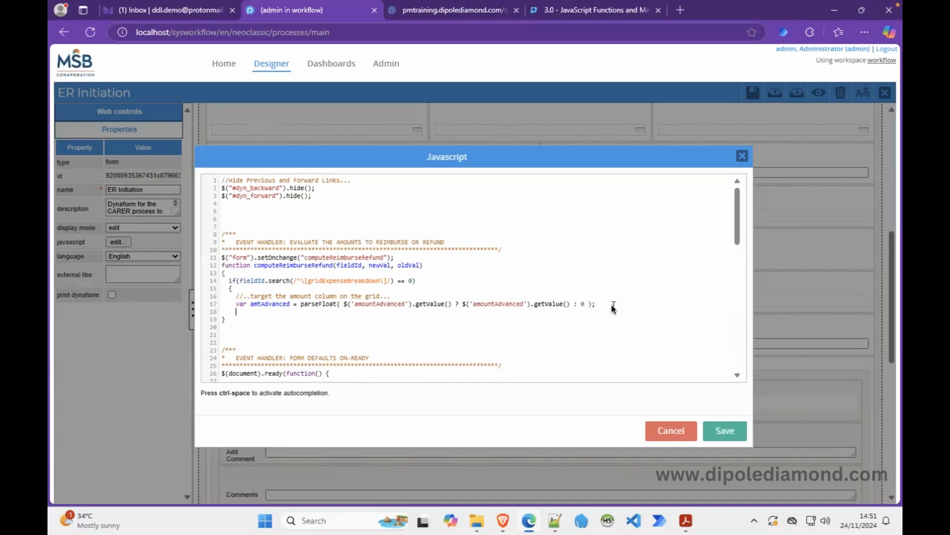
text(totalExpense)
key(Left)
key(Left)
key(Left)
key(Left)
key(Left)
key(Left)
key(Left)
key(Left)
key(Left)
key(Left)
key(Left)
text(var)
Search the ProcessMaker Wiki for 'grids' and open the '3.1 - 3.8 - Grid Control' article.
click(587, 17)
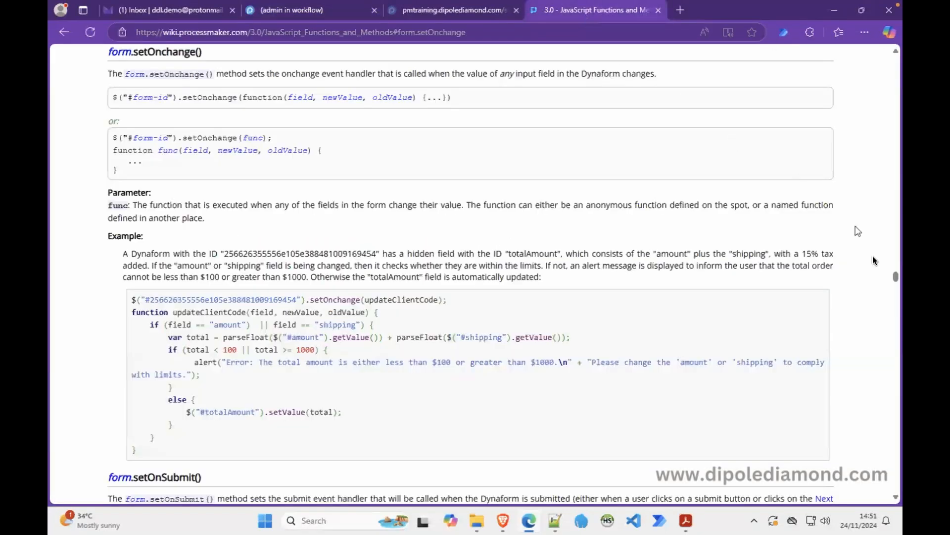
drag(894, 273, 895, 50)
click(757, 133)
text(grids)
key(Return)
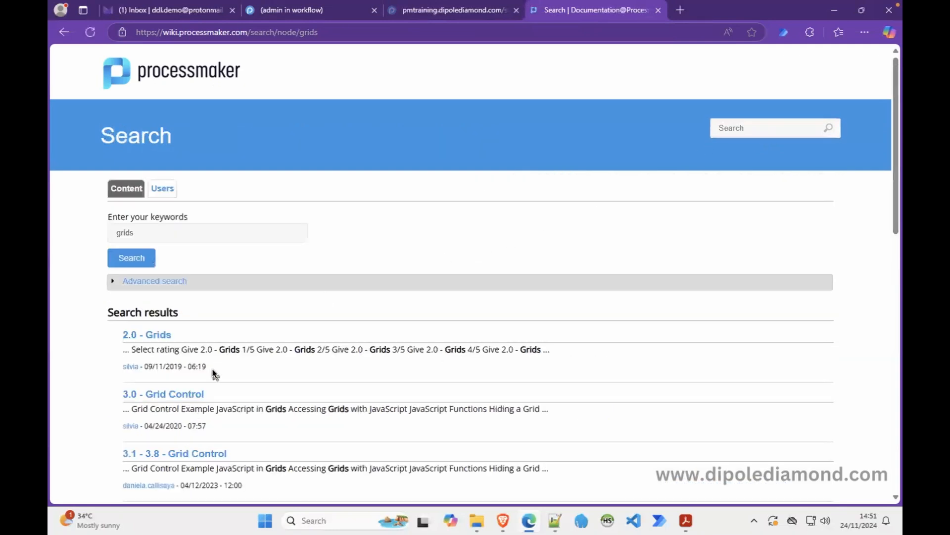
click(189, 449)
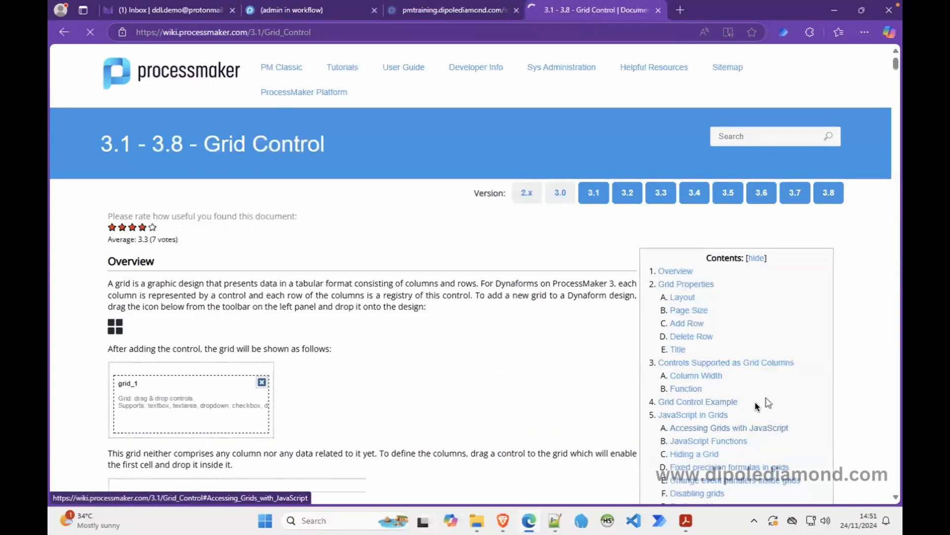
Review the grid functions table under 'JavaScript in Grids', then return to the form's script.
scroll(785, 386, down, 5)
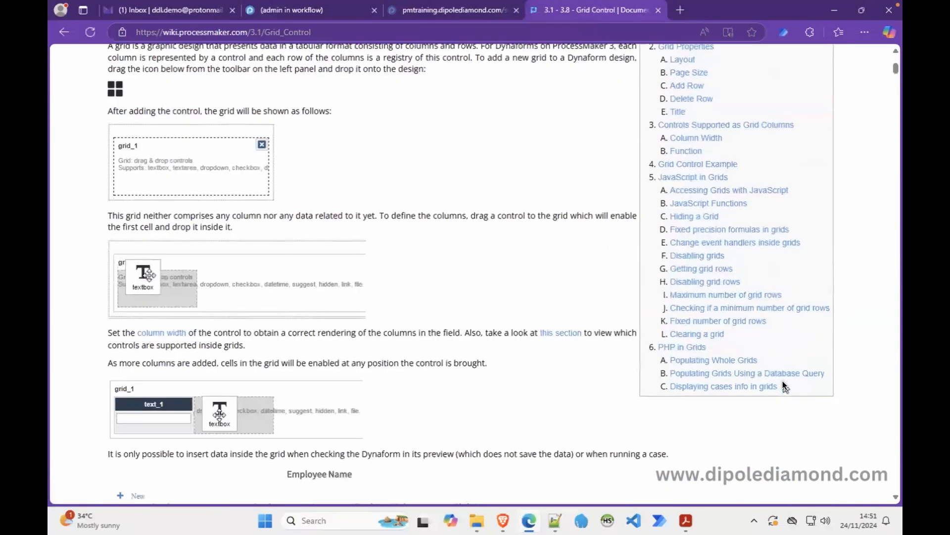
click(694, 177)
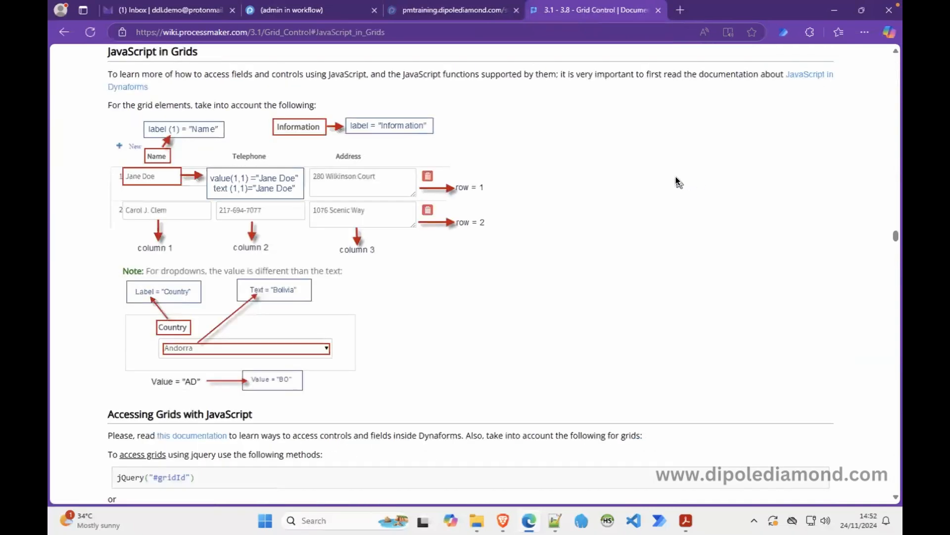
scroll(674, 181, down, 10)
scroll(673, 179, down, 5)
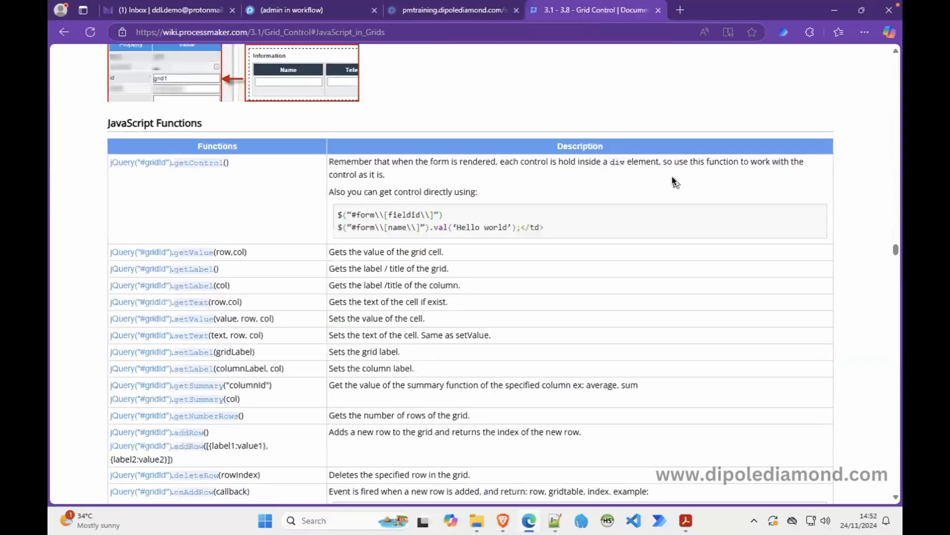
scroll(674, 181, down, 1)
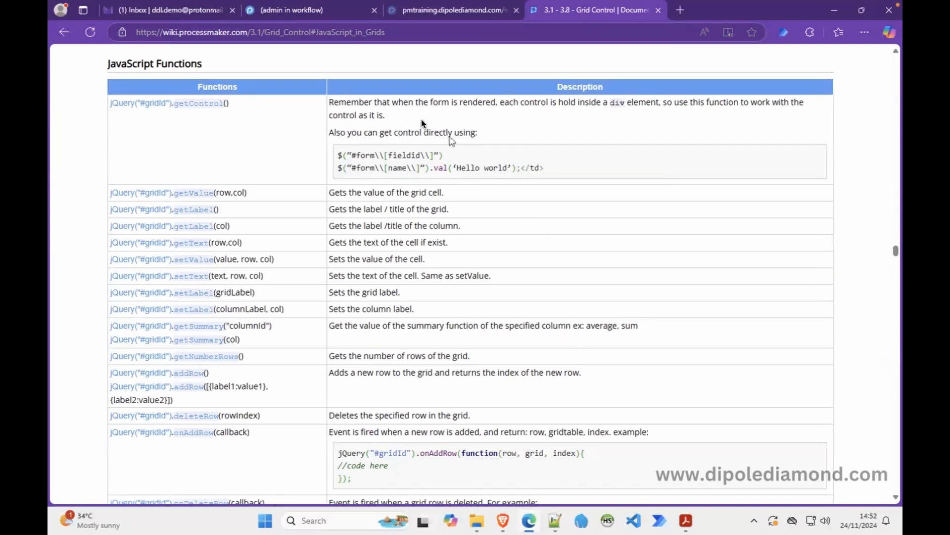
click(300, 11)
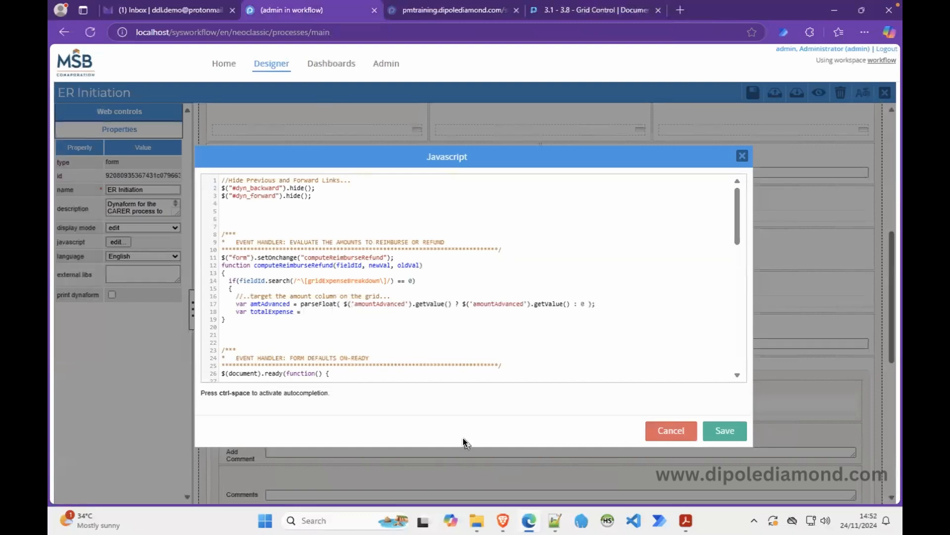
After rechecking the grid functions, start line 18 with the $("#gridExpenseBreakdown") selector using the pasted grid id.
click(586, 11)
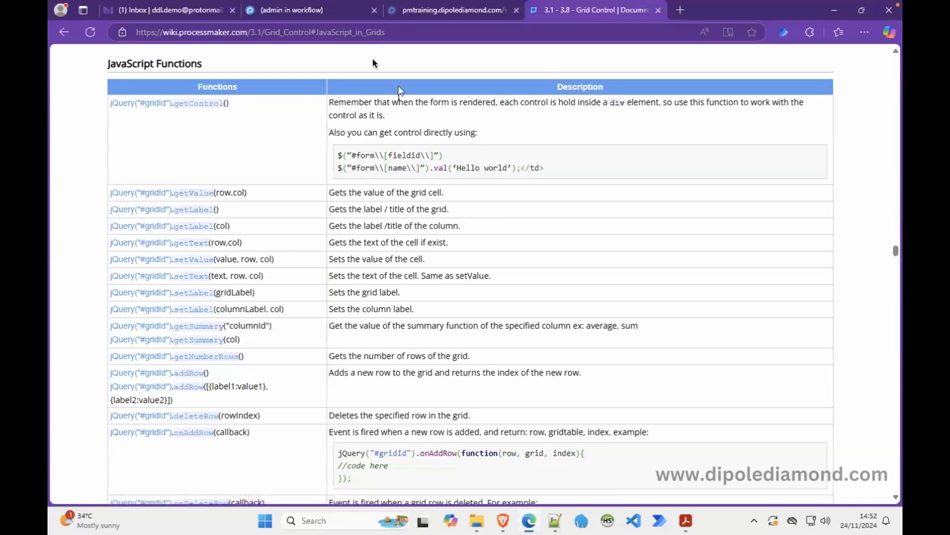
click(305, 11)
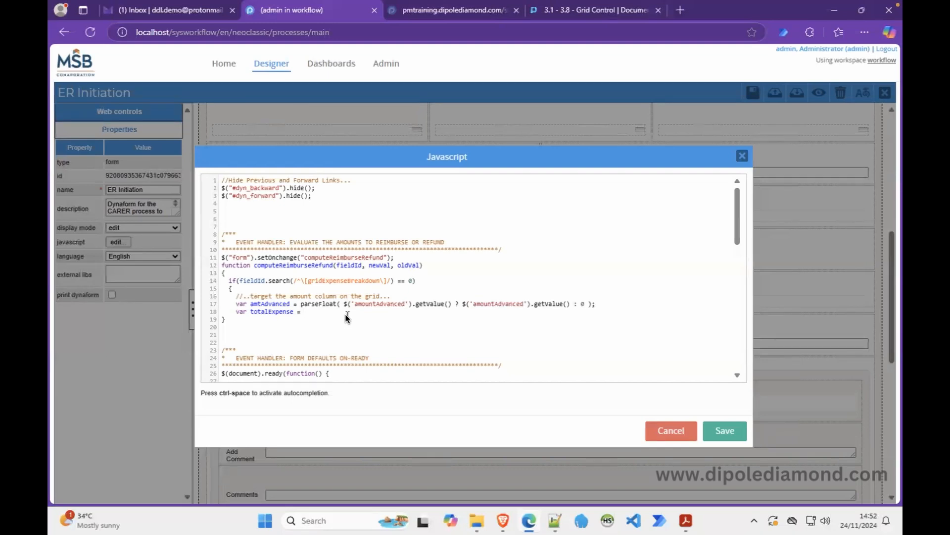
text($()
text("")
text(#)
double_click(334, 282)
key(ctrl+c)
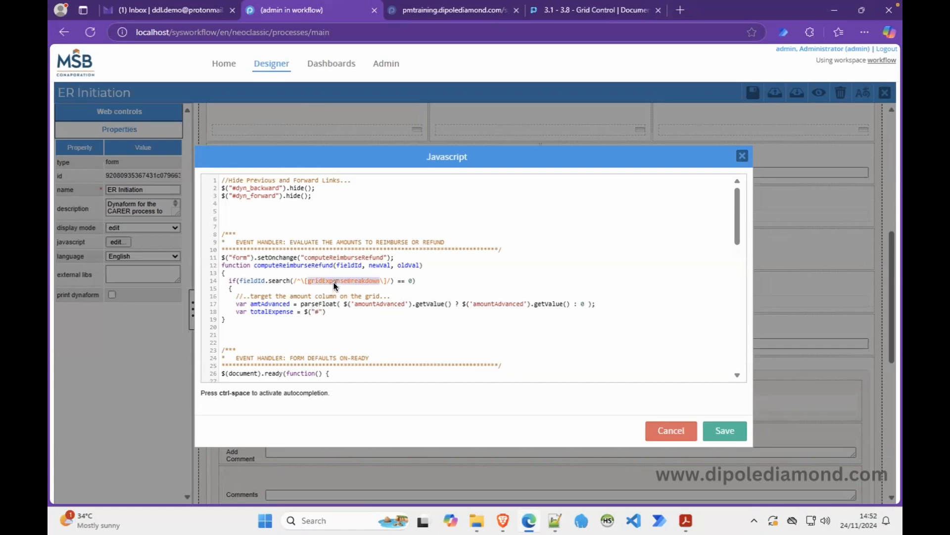
click(319, 313)
key(ctrl+v)
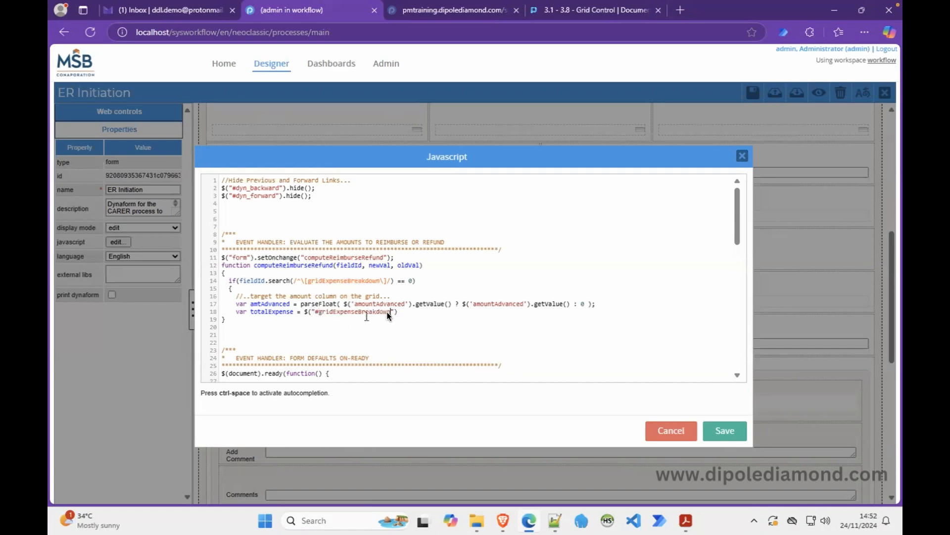
Finish line 18 with .getSummary("item_amount"); and begin line 19 with $("#").
text().getSummary();)
key(Left)
key(Left)
text("")
key(Left)
text(item_amount)
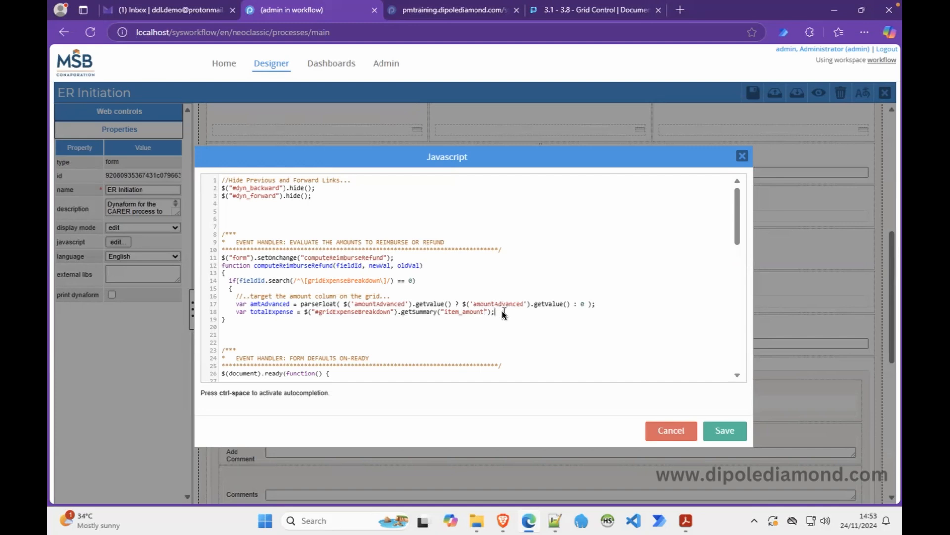
key(Return)
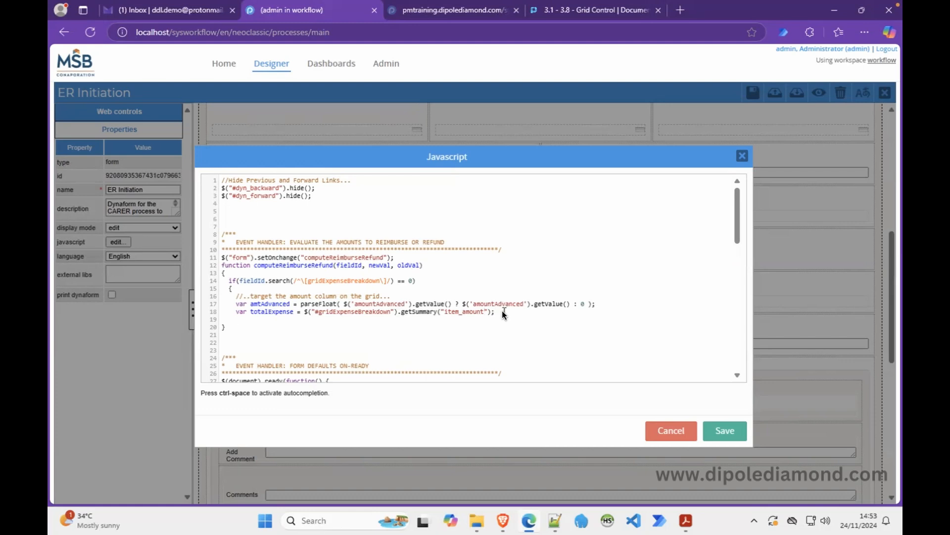
text($)
text(()
text("")
text(#)
Copy amountExpensed from the Notepad++ field list and place the caret inside line 19's empty selector.
click(555, 520)
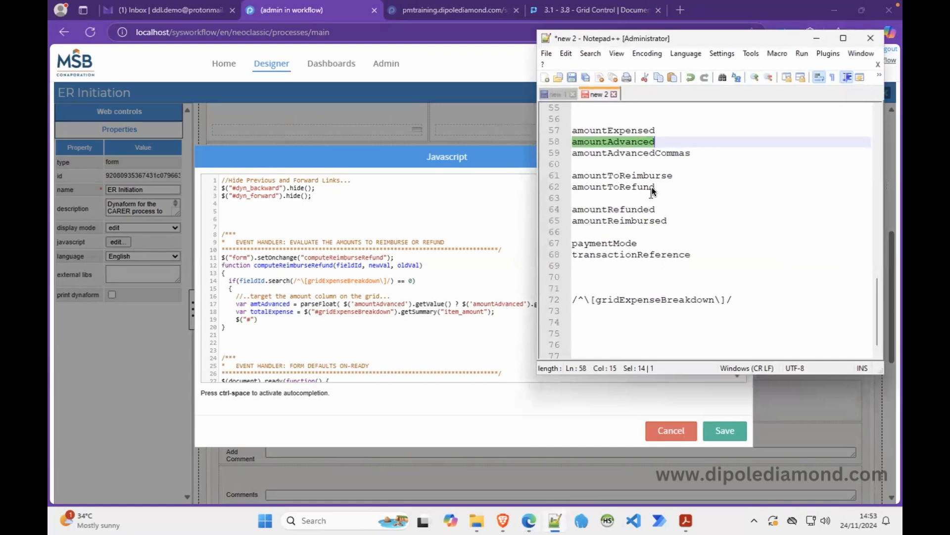
double_click(623, 126)
key(ctrl+c)
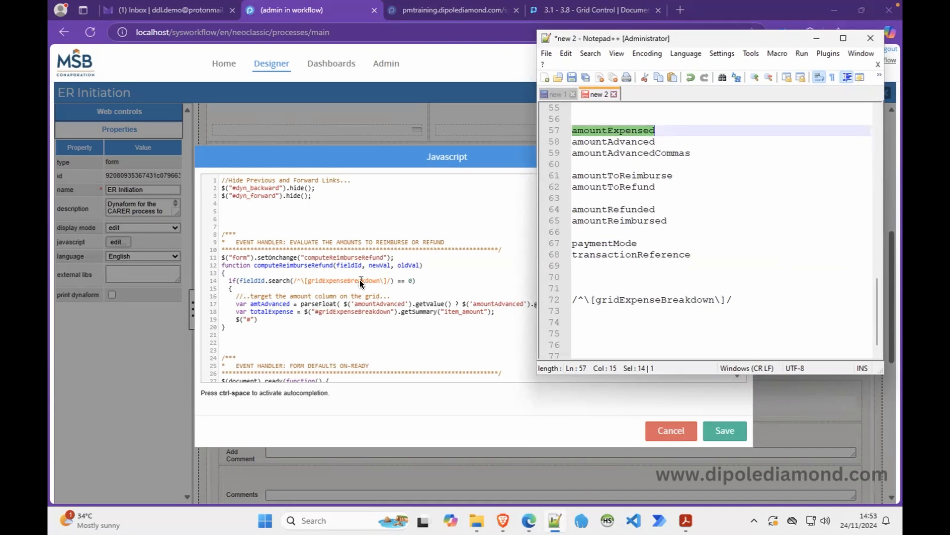
click(248, 319)
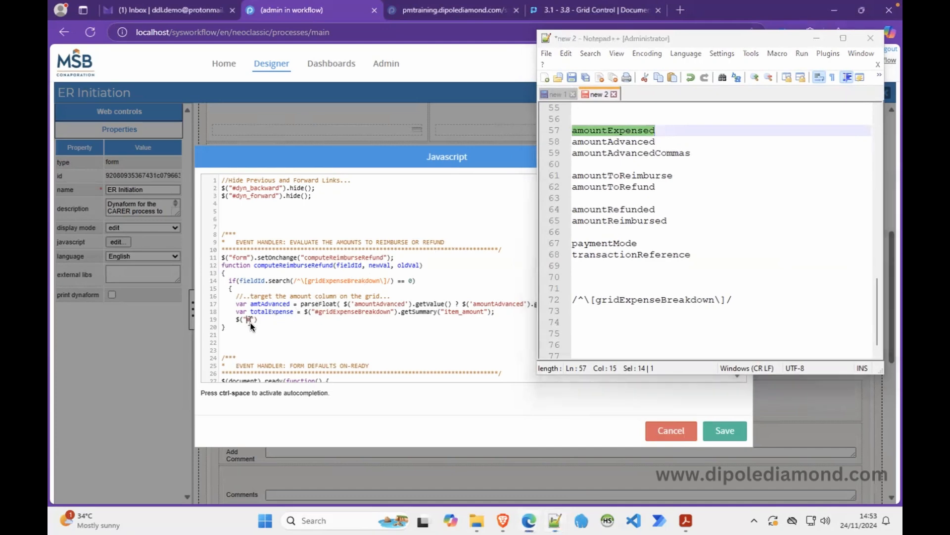
Make line 19 read $("#amountExpensed").setValue(totalExpense) and minimize Notepad++.
key(ctrl+v)
text(;)
text( tota)
text(l)
click(280, 313)
double_click(281, 312)
key(ctrl+c)
double_click(355, 320)
key(ctrl+v)
click(815, 39)
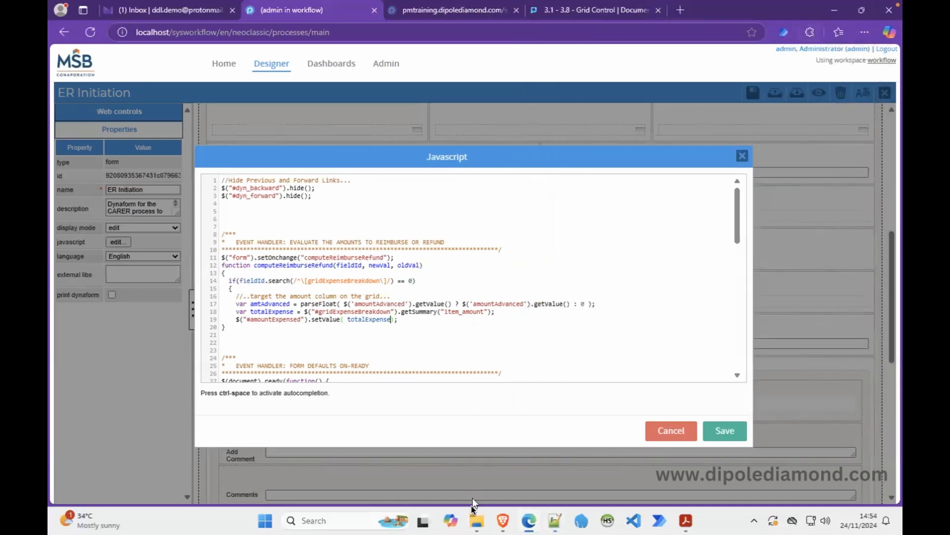
In File Explorer, browse to C:\Bitnami\processmaker358\apps\processmaker\htdocs\workflow\public_html\js.
click(475, 518)
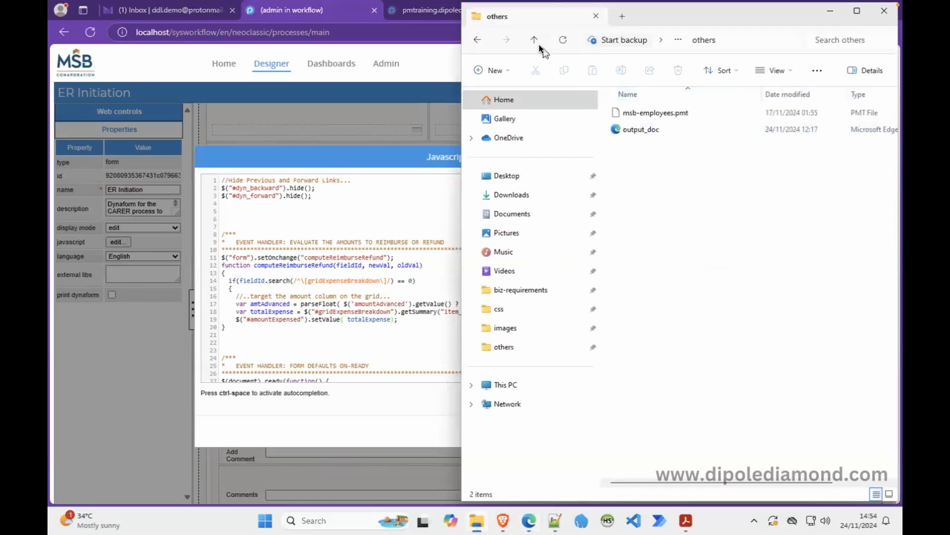
click(534, 40)
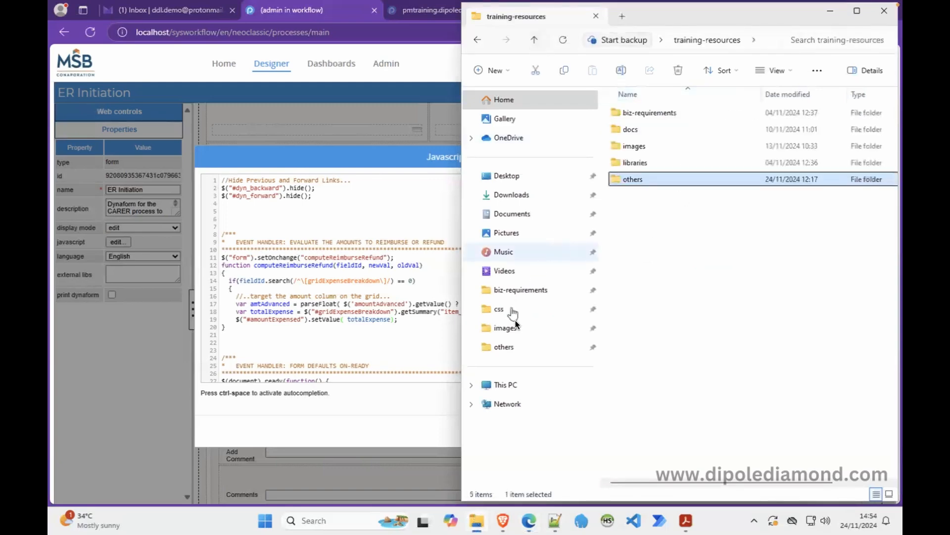
click(516, 385)
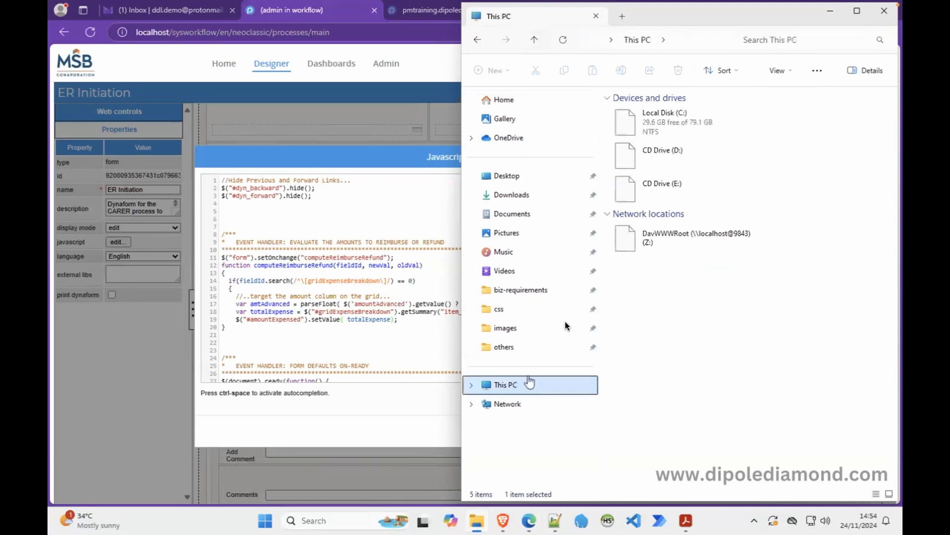
double_click(694, 117)
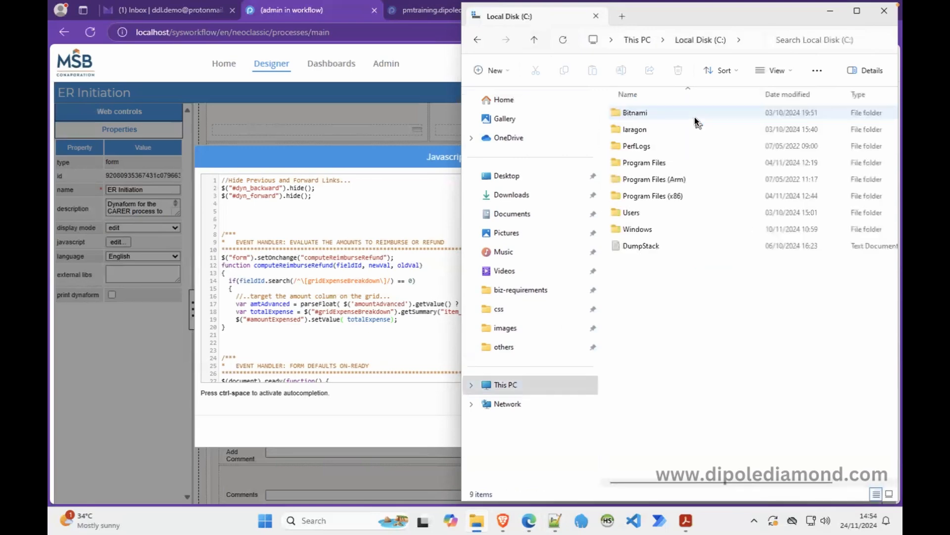
click(647, 112)
double_click(647, 112)
double_click(646, 111)
double_click(633, 126)
double_click(643, 128)
double_click(642, 130)
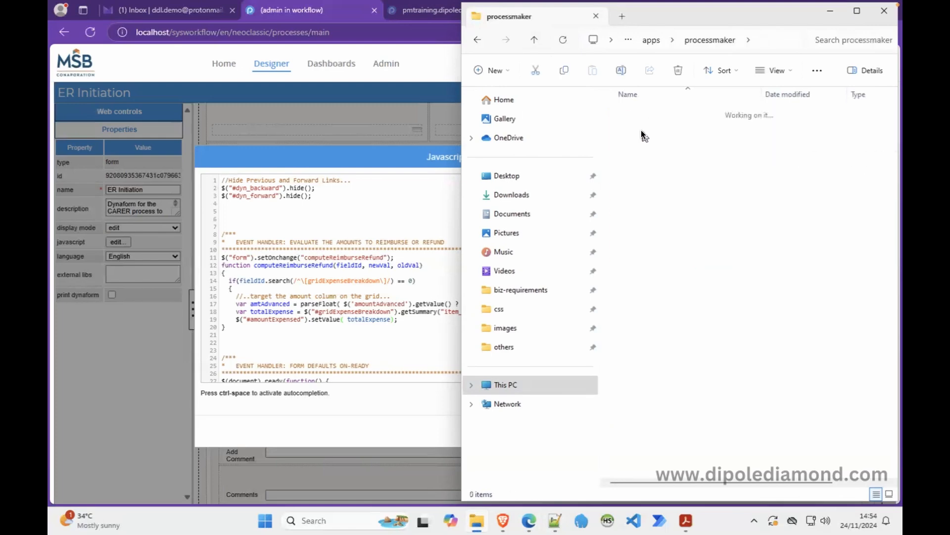
double_click(643, 312)
double_click(644, 129)
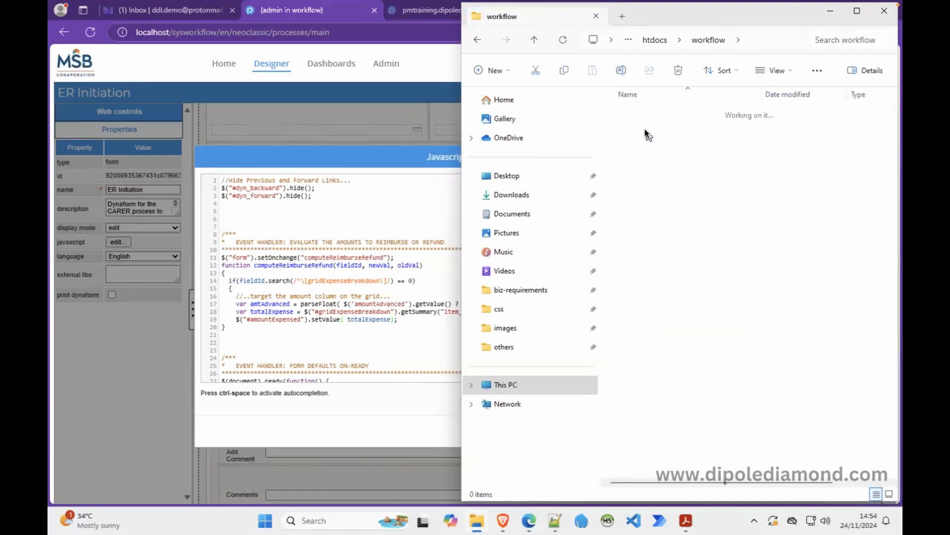
double_click(627, 179)
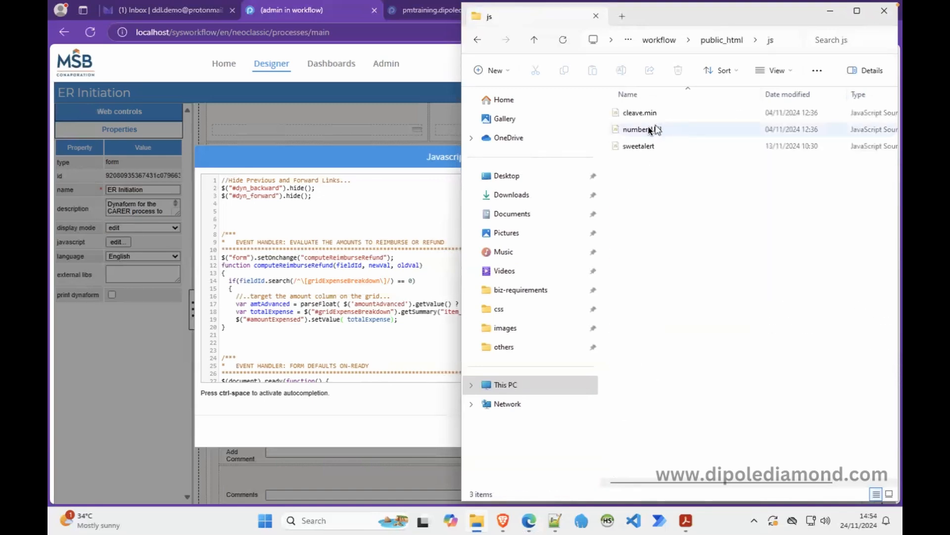
Open numbersUtil.js, accepting the security warning.
click(656, 129)
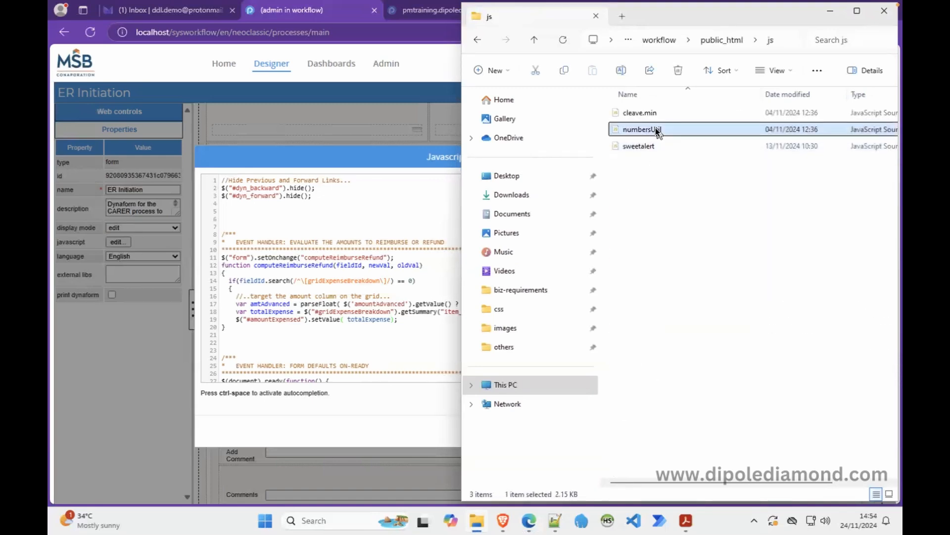
right_click(656, 127)
click(700, 167)
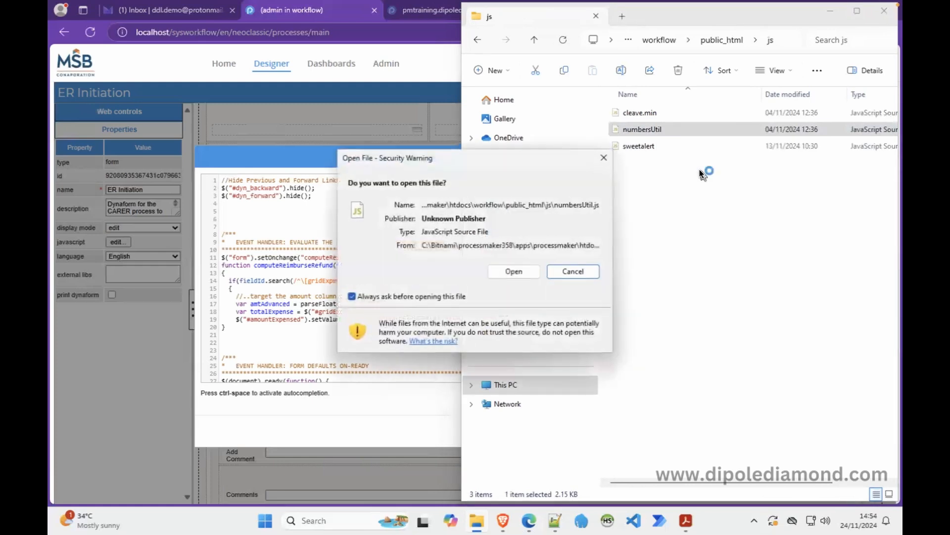
click(513, 271)
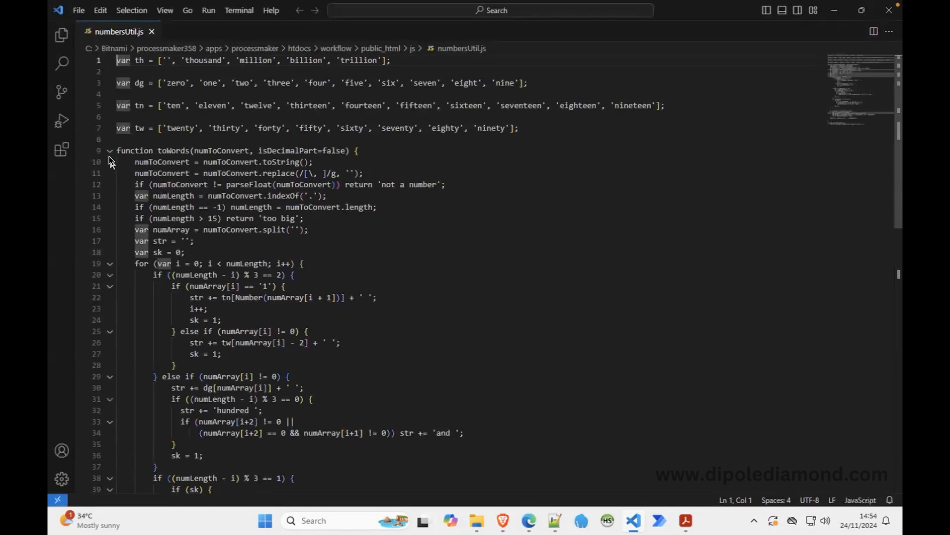
Fold the toWords function and select the numberWithCommas function name in numbersUtil.js.
click(110, 151)
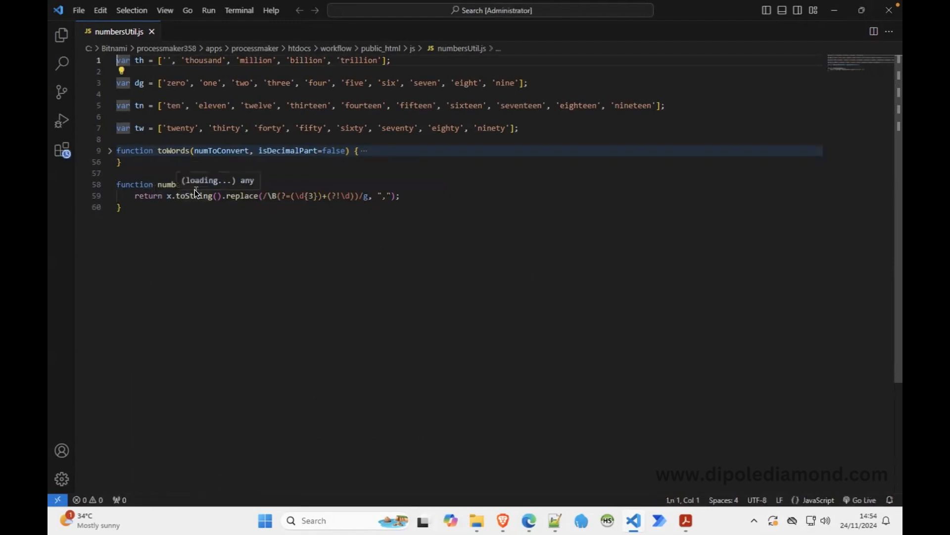
click(251, 227)
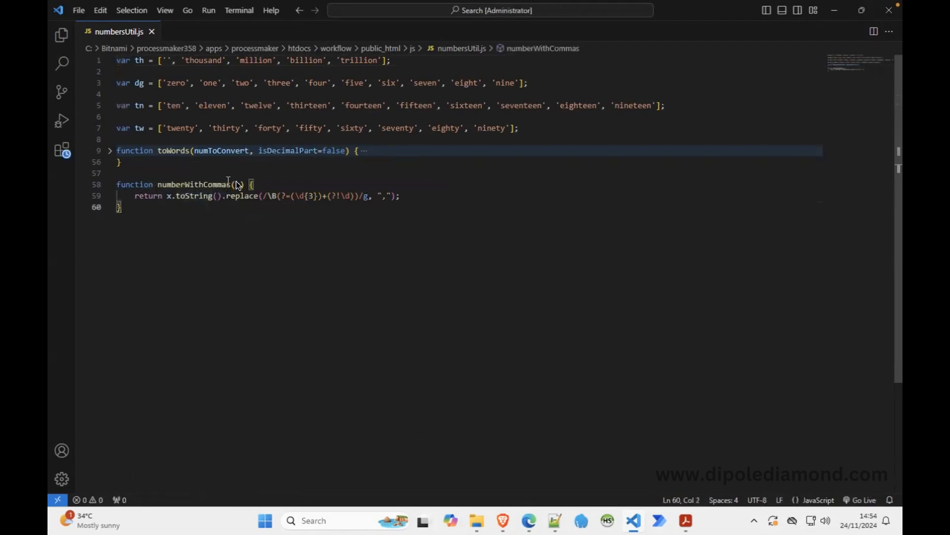
double_click(192, 180)
key(ctrl+c)
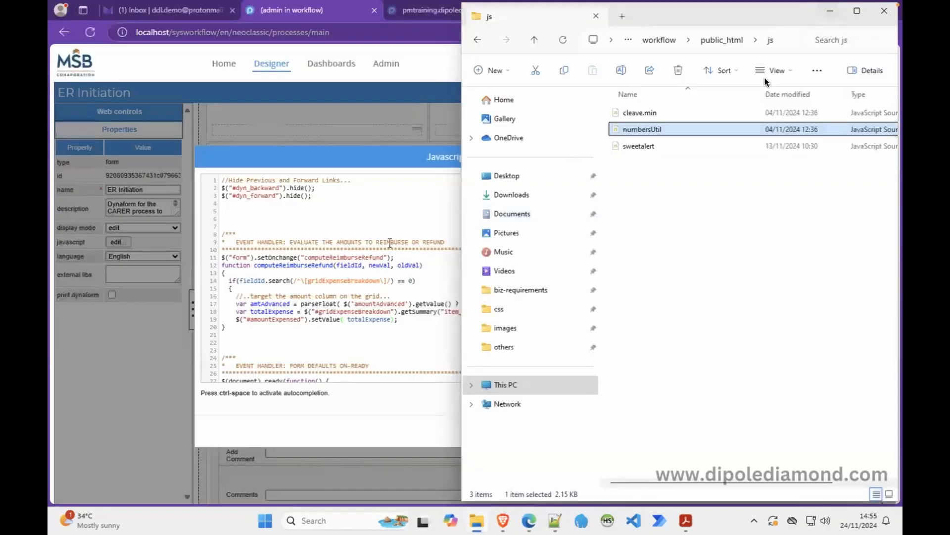
Wrap totalExpense on line 19 in numberWithCommas( so amountExpensed gets comma formatting.
click(831, 10)
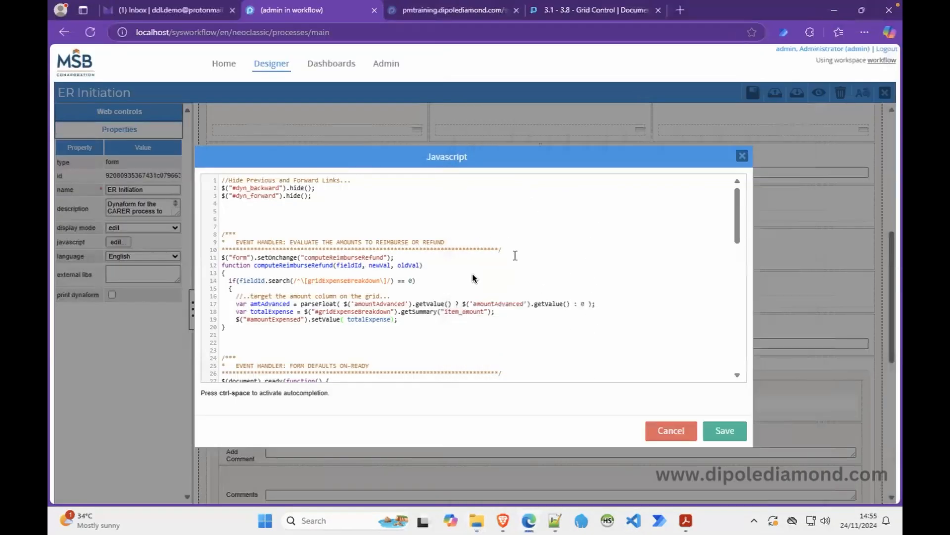
click(348, 319)
key(ctrl+v)
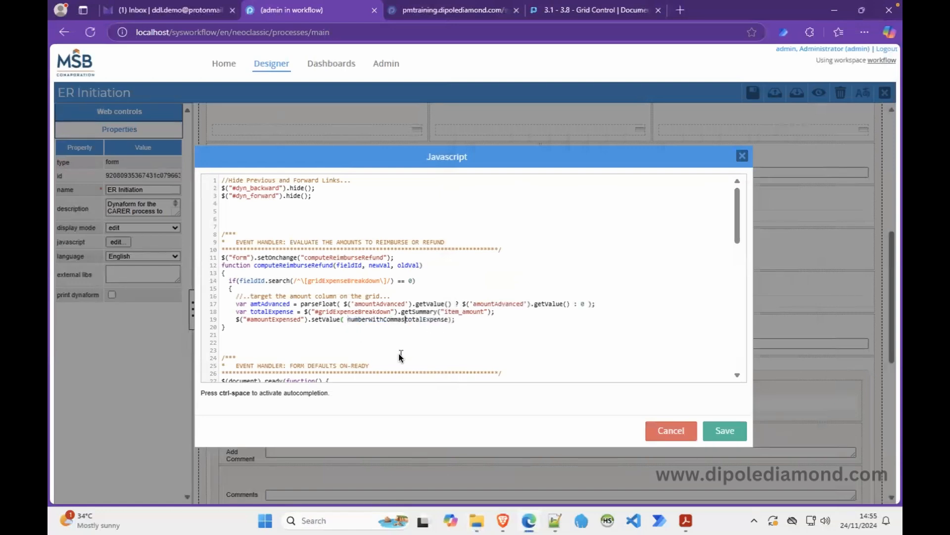
text(()
drag(495, 290, 494, 284)
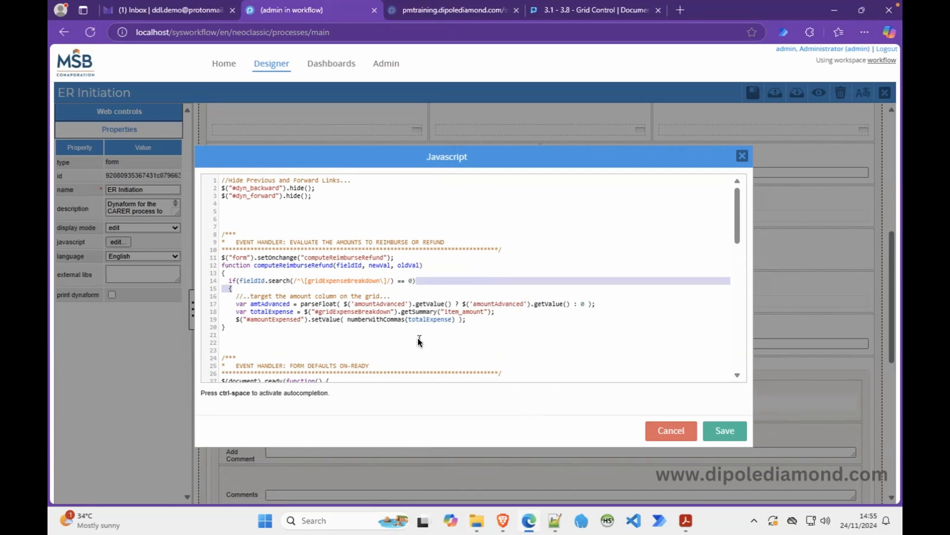
Add 'var diff = amtAdvanced - totalExpense;' below line 19 and start 'if(diff > 0'.
click(471, 322)
key(Return)
text(v)
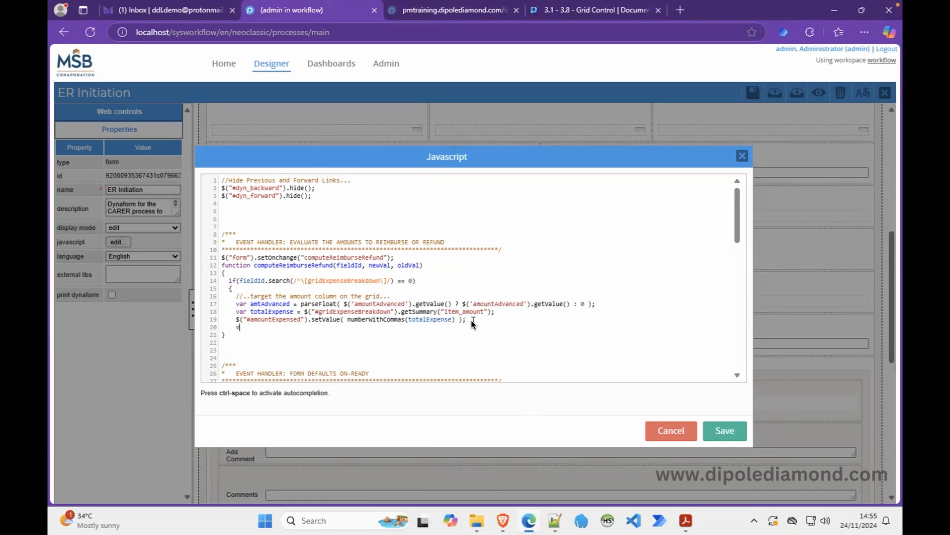
text(ar diff =)
double_click(274, 307)
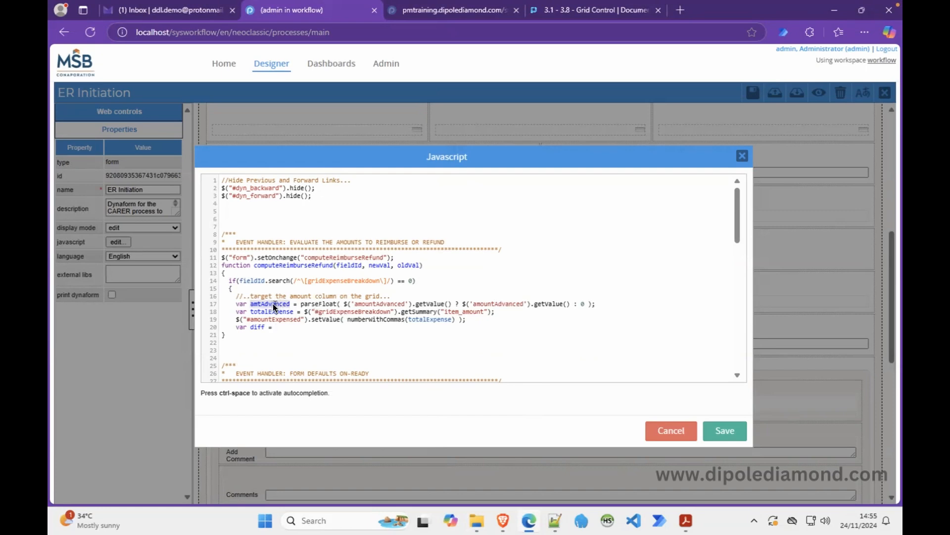
click(304, 329)
text(-)
double_click(270, 312)
key(ctrl+c)
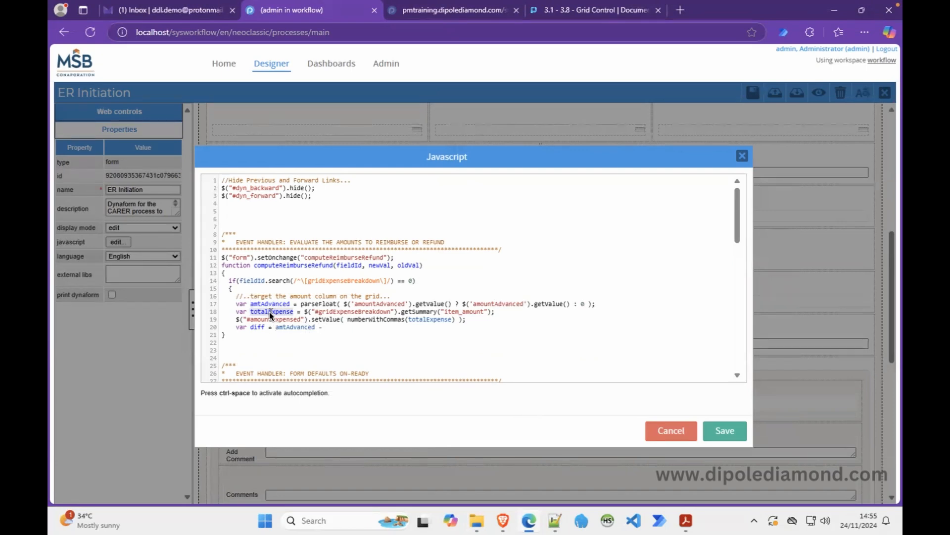
click(332, 327)
key(ctrl+v)
text(;)
key(Return)
key(Return)
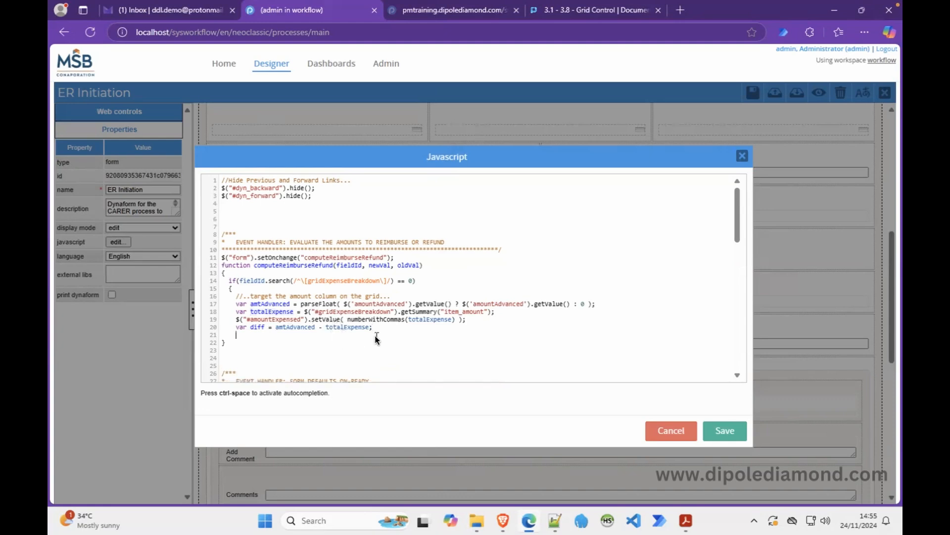
text(if()
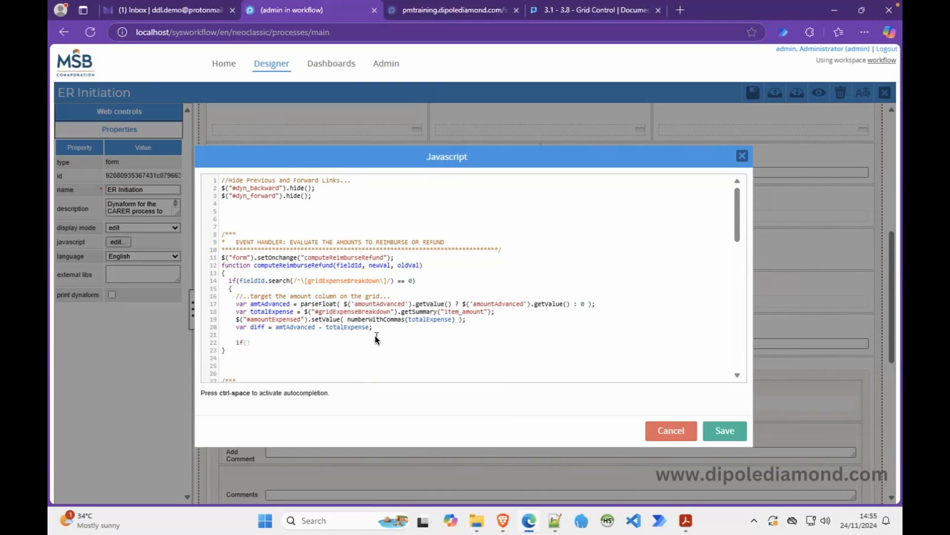
text(diff > 0)
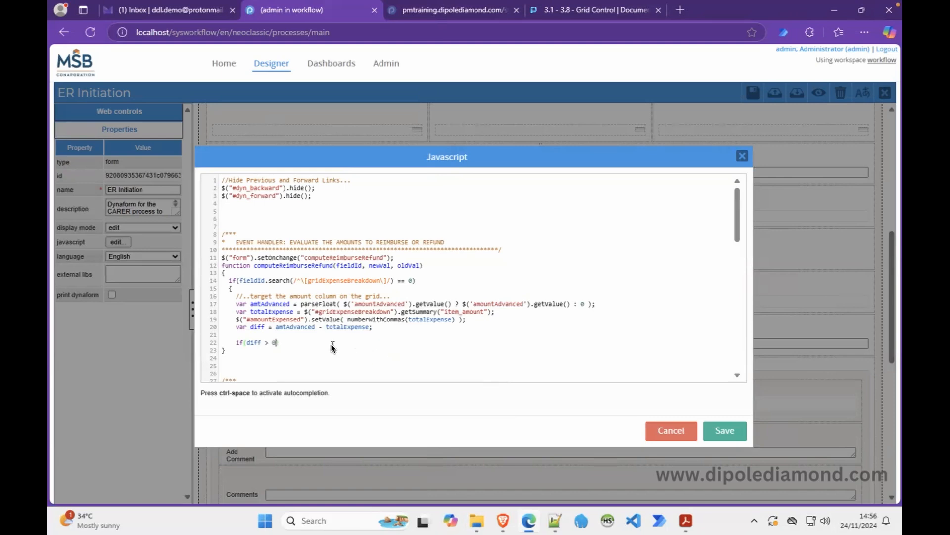
Close the if(diff > 0) condition and open its braced block with an empty line inside.
text())
key(Return)
text({)
key(Return)
text(})
click(288, 350)
key(Return)
Add $('#amountToReimburse').setValue(0); inside the if block and duplicate it onto line 25.
text($('#)
click(554, 520)
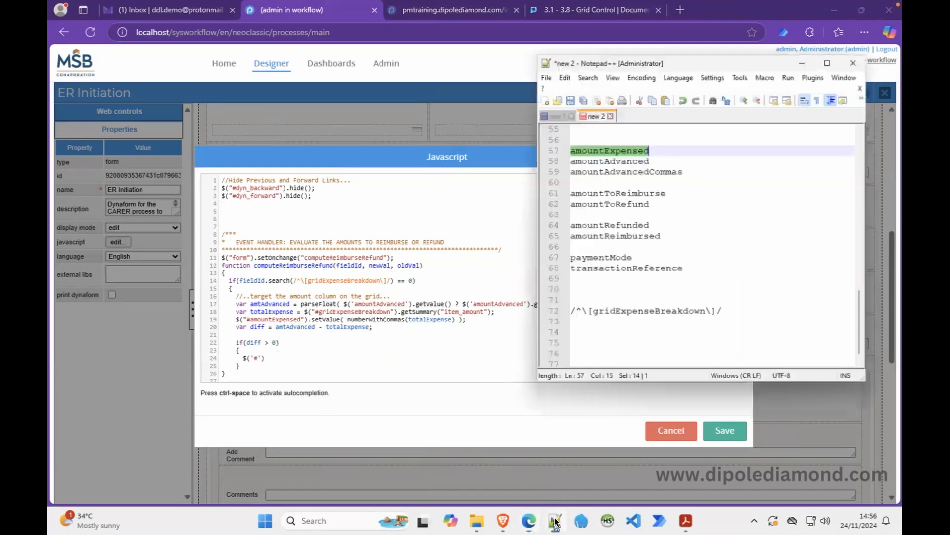
double_click(623, 173)
key(ctrl+c)
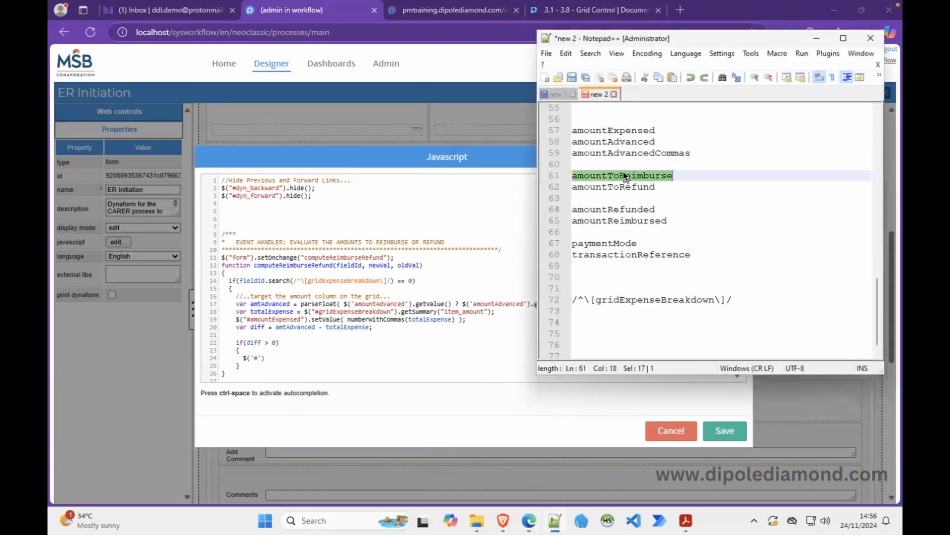
click(257, 358)
key(ctrl+v)
click(341, 359)
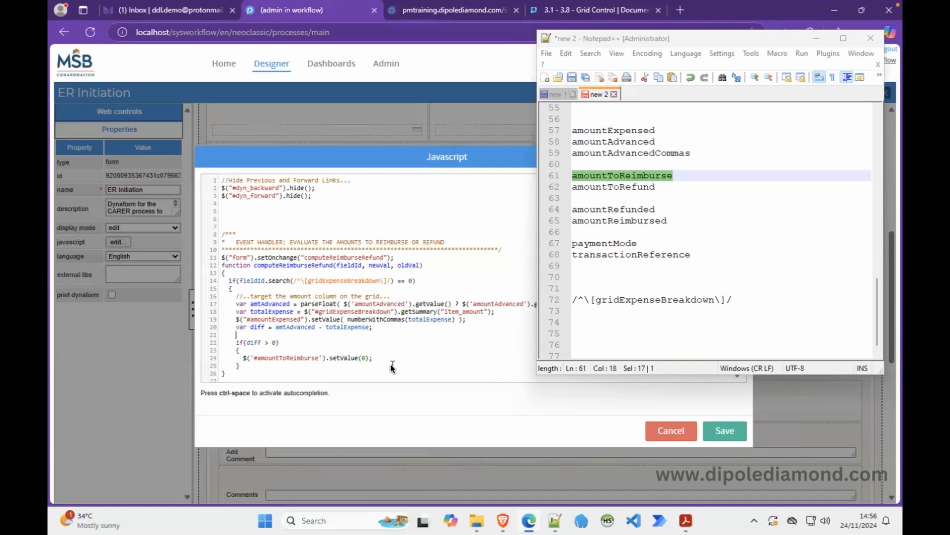
drag(378, 362, 245, 361)
key(ctrl+c)
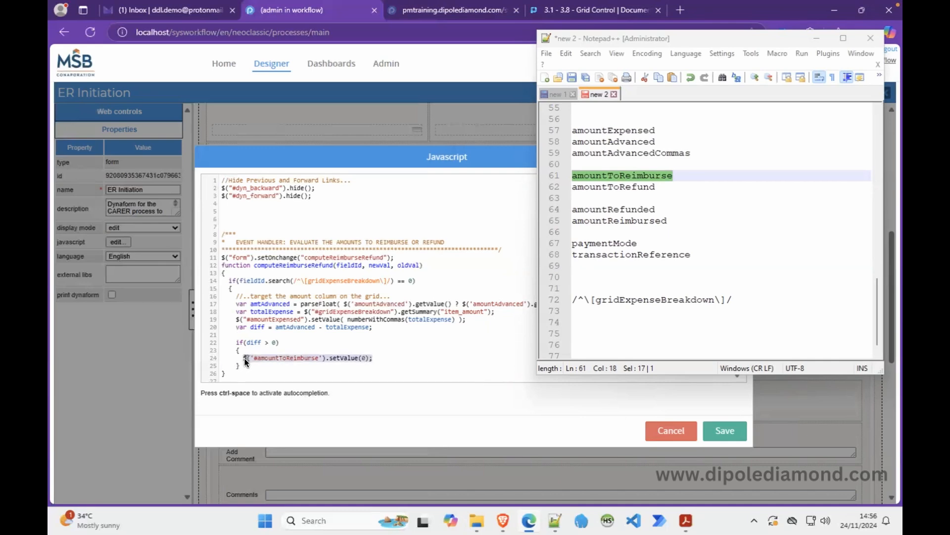
click(380, 361)
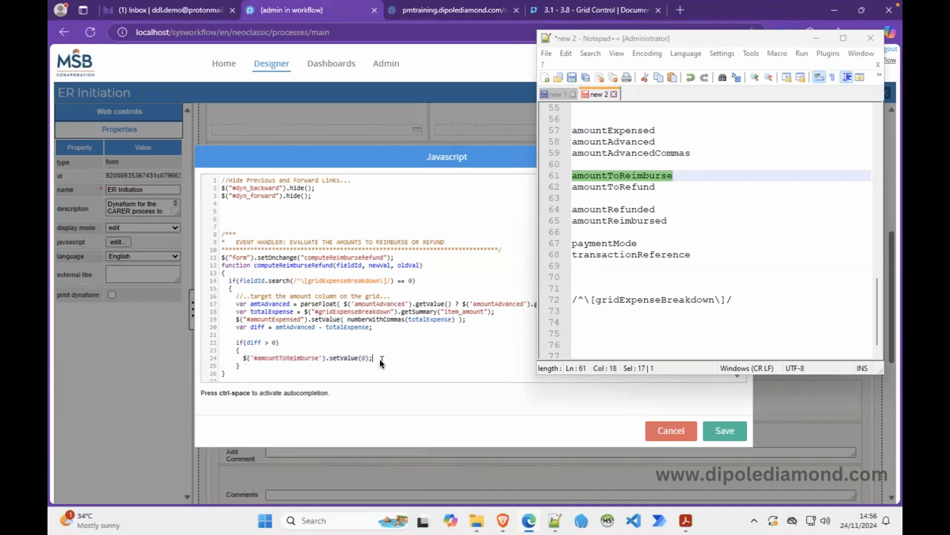
key(Return)
key(ctrl+v)
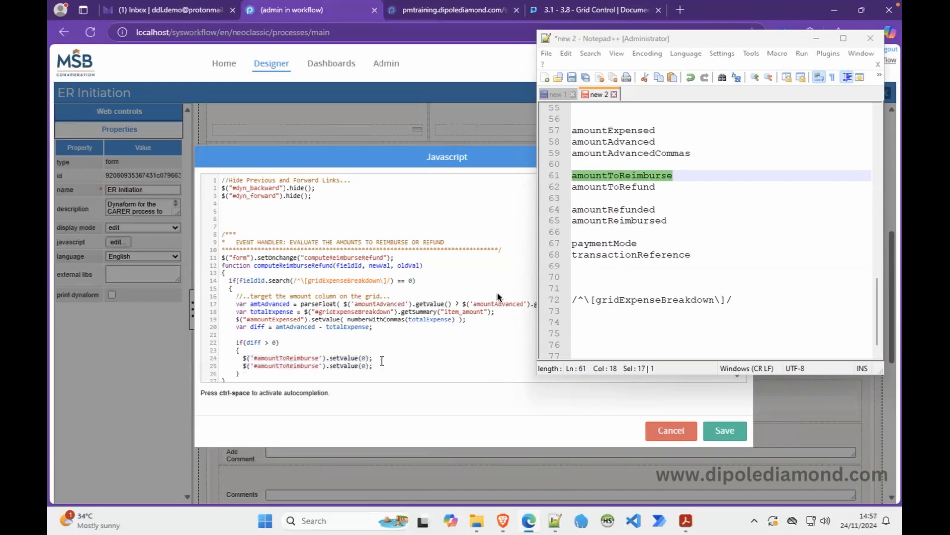
Change line 25 to set amountToRefund to numberWithCommas(diff).
double_click(643, 187)
key(ctrl+c)
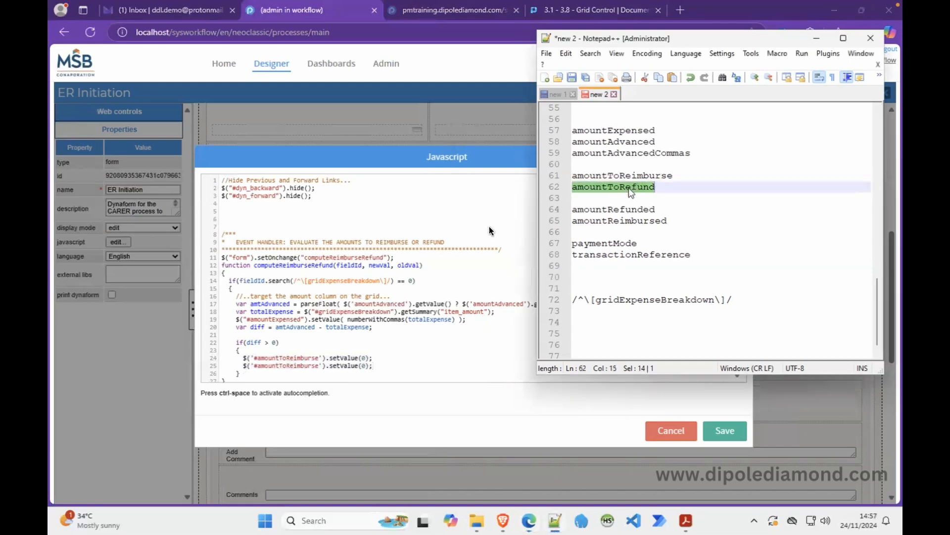
double_click(296, 363)
key(ctrl+v)
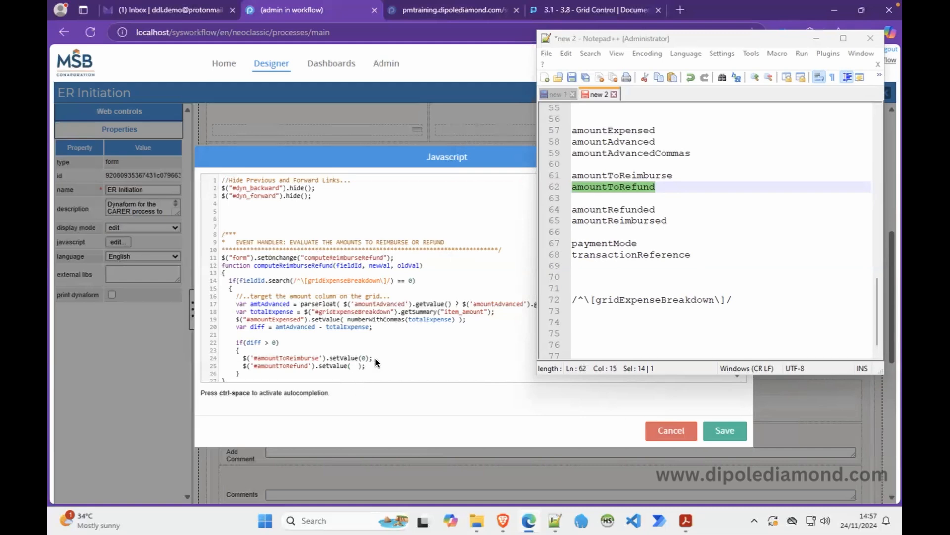
double_click(382, 320)
key(ctrl+c)
click(352, 365)
key(ctrl+v)
text(()diff)
scroll(369, 339, down, 3)
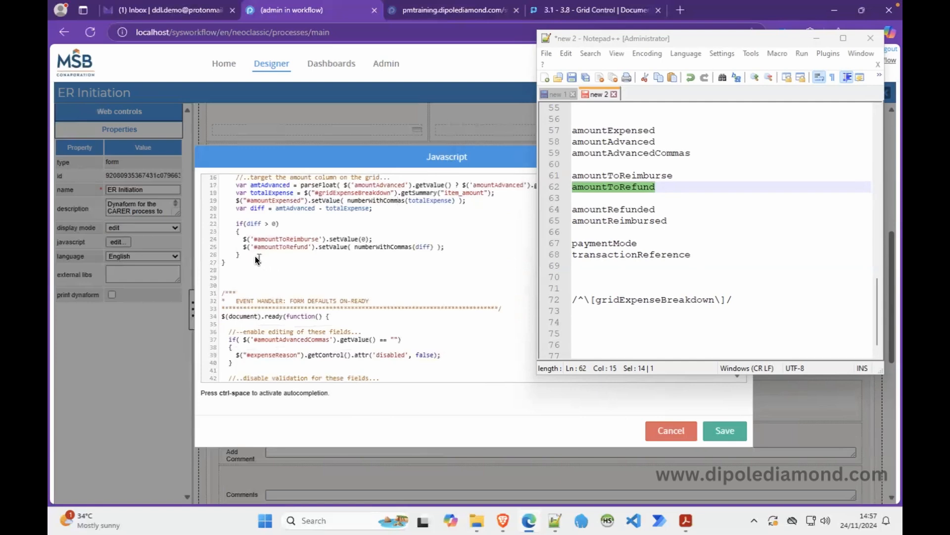
Add an empty else block after the if block.
click(256, 257)
key(Return)
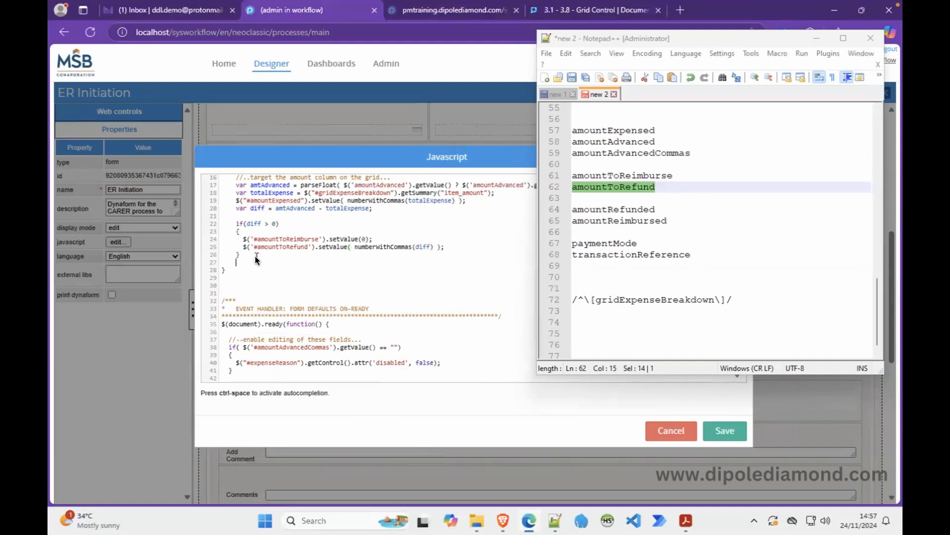
text(else)
key(Return)
text({)
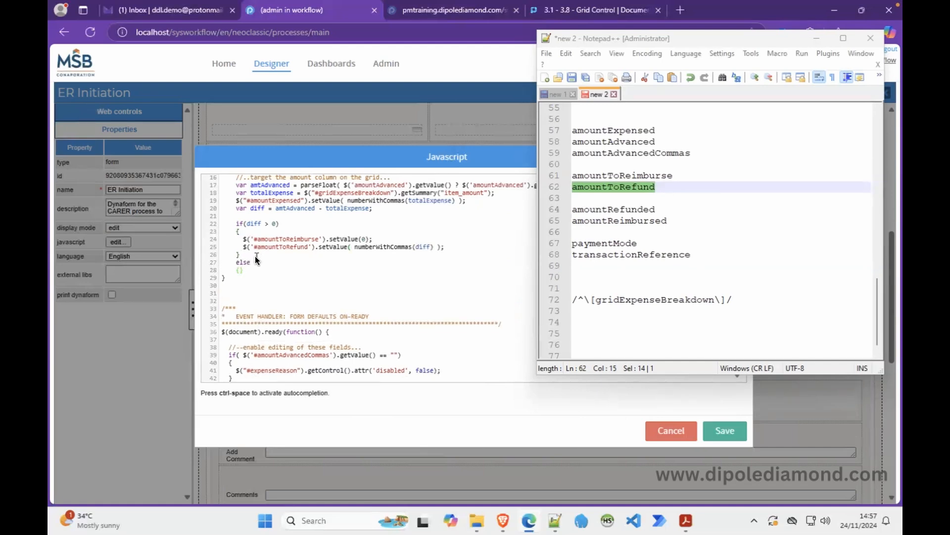
key(Return)
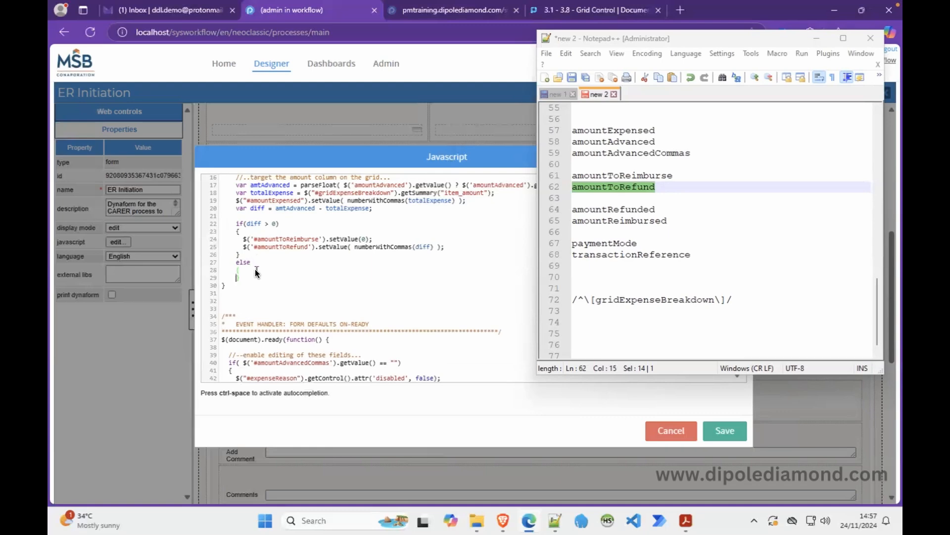
key(Return)
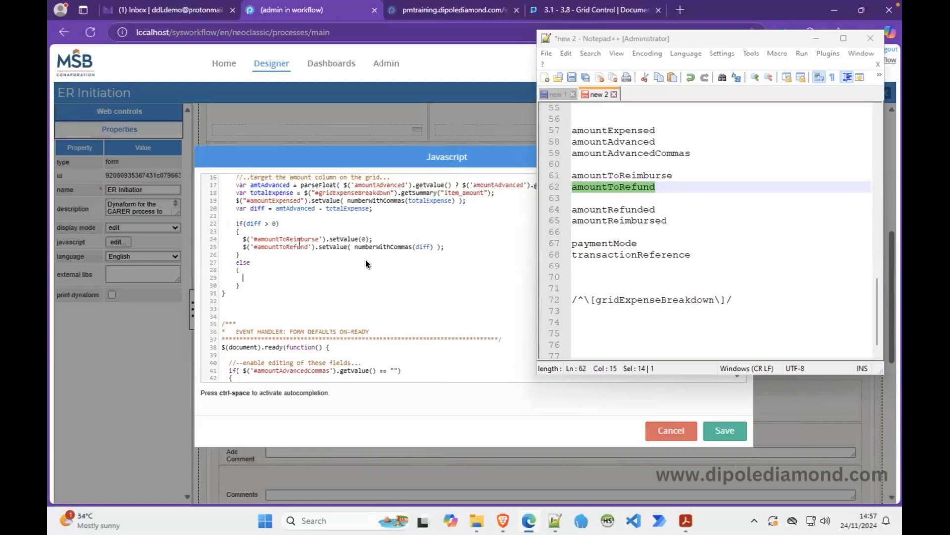
Copy both if-block statements into the else block and set its amountToRefund value to 0.
drag(449, 245, 244, 242)
key(ctrl+c)
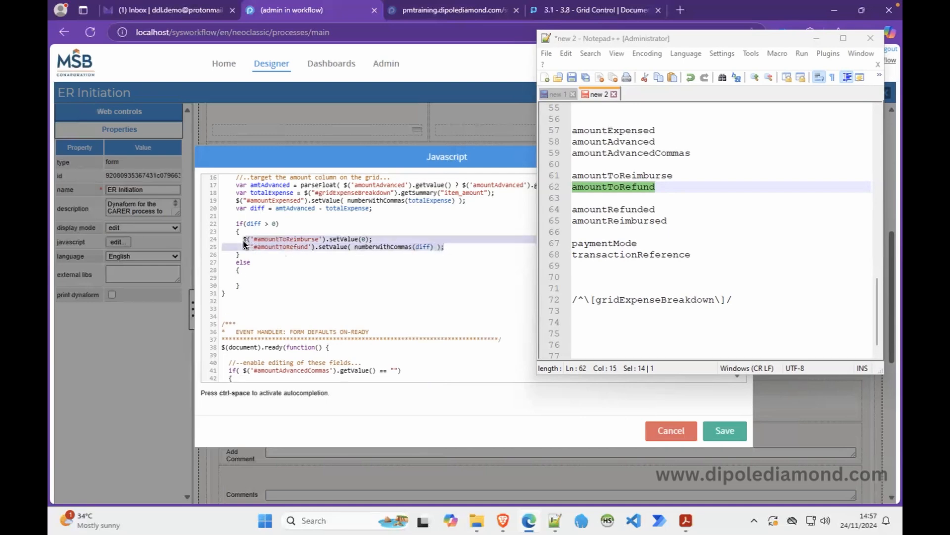
click(262, 280)
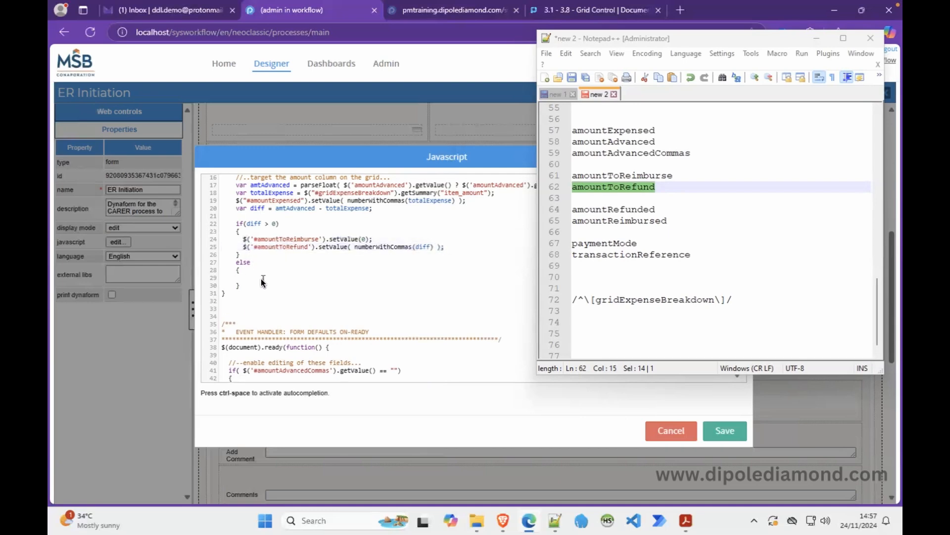
key(ctrl+v)
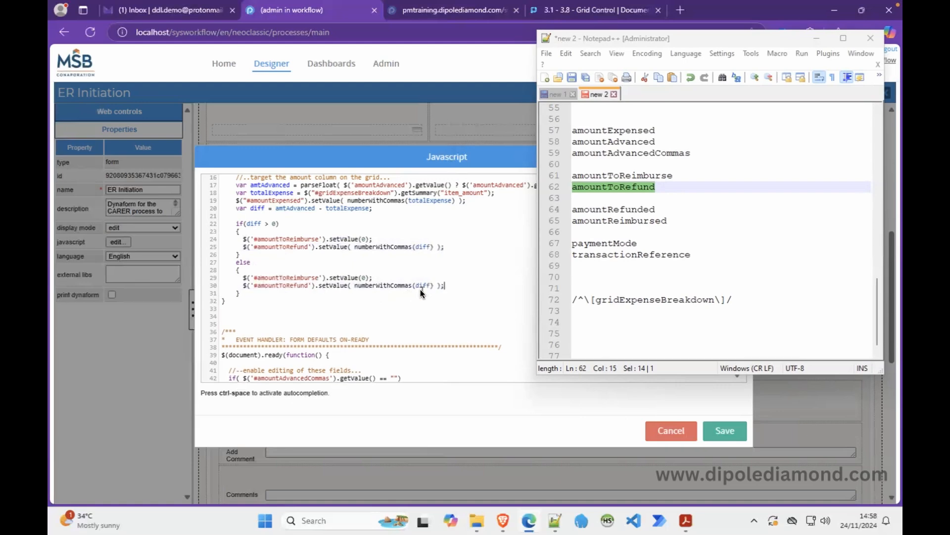
drag(433, 286, 367, 287)
key(Delete)
key(BackSpace)
text(0)
Set the else-branch amountToReimburse value to numberWithCommas(Math.abs(diff)).
key(BackSpace)
text(numberWithCommas(diff))
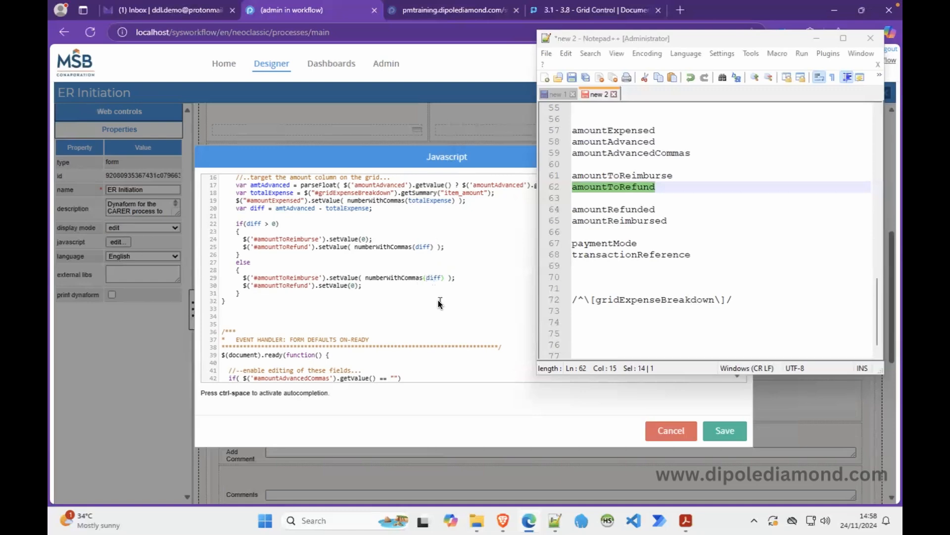
text(Math.abs()
key(Right)
key(Right)
key(Right)
key(Right)
text())
click(425, 263)
scroll(383, 277, down, 3)
Save the JavaScript and the ER Initiation form, then return to the running case.
click(816, 38)
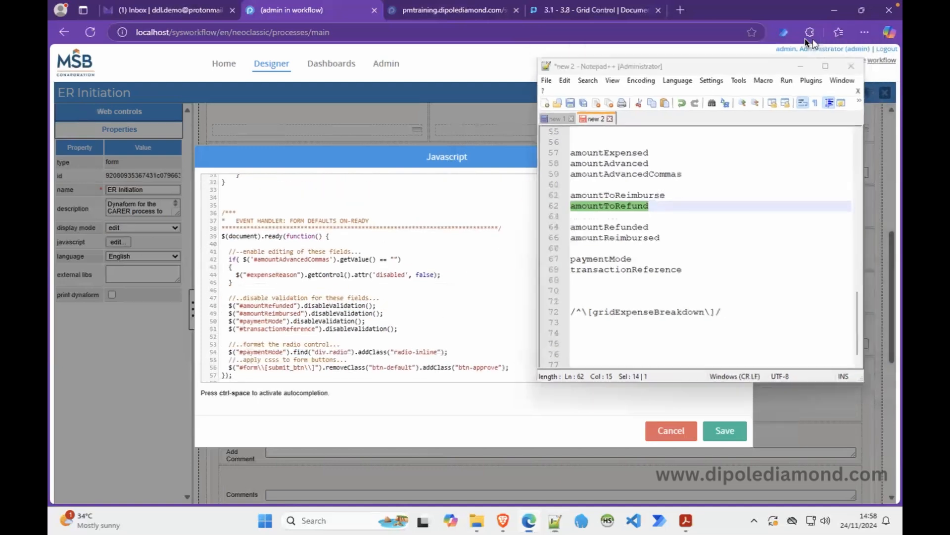
drag(738, 259, 738, 215)
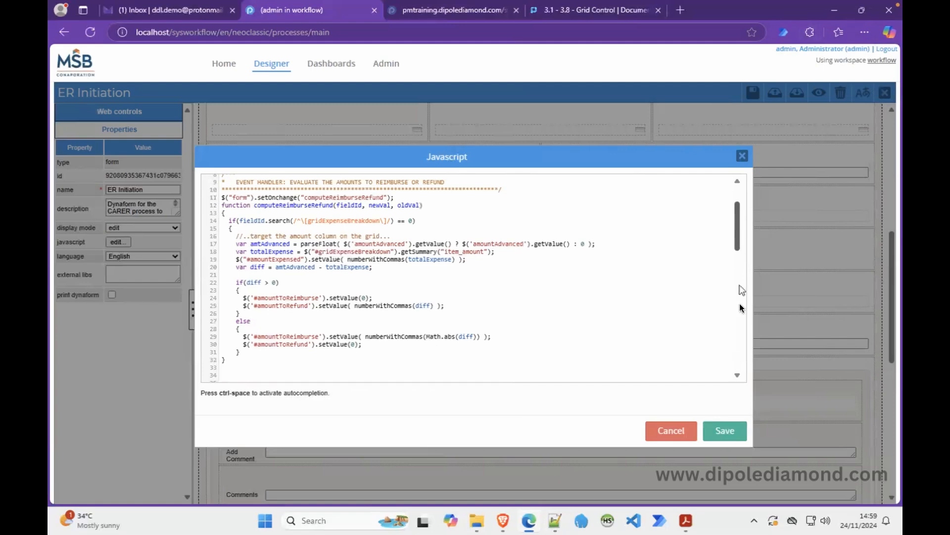
click(722, 426)
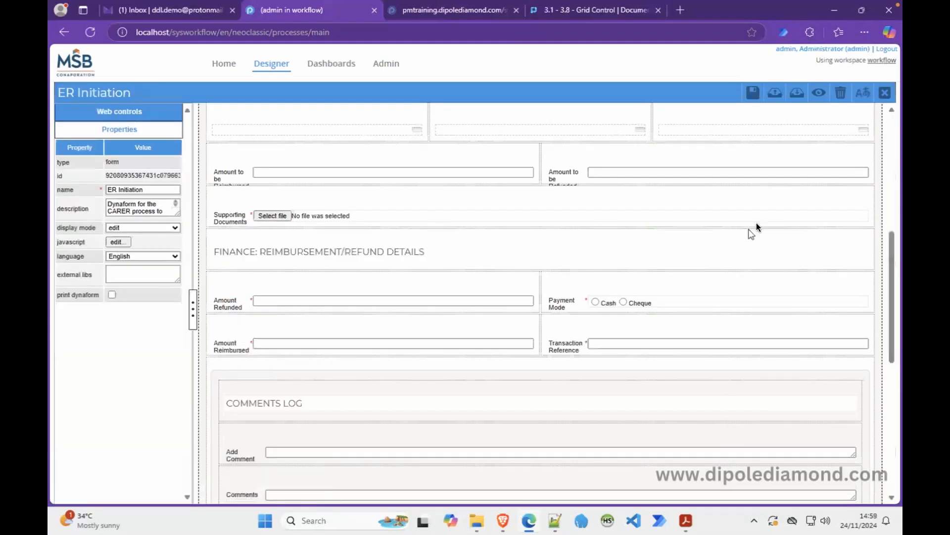
drag(890, 248, 889, 136)
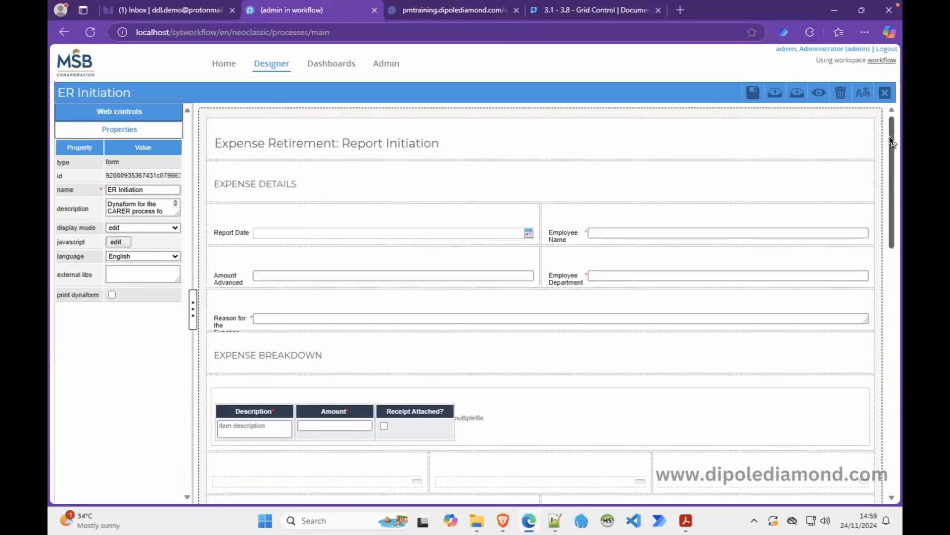
click(752, 93)
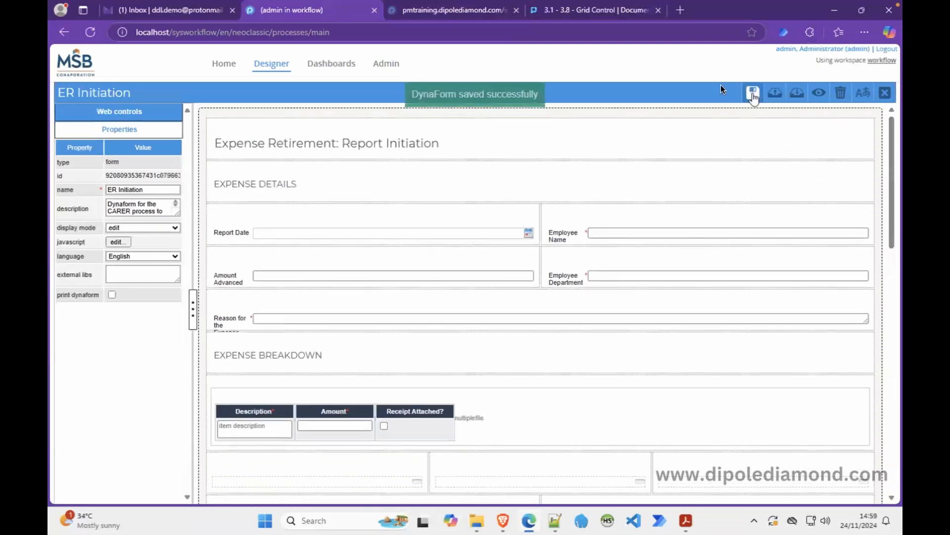
click(500, 520)
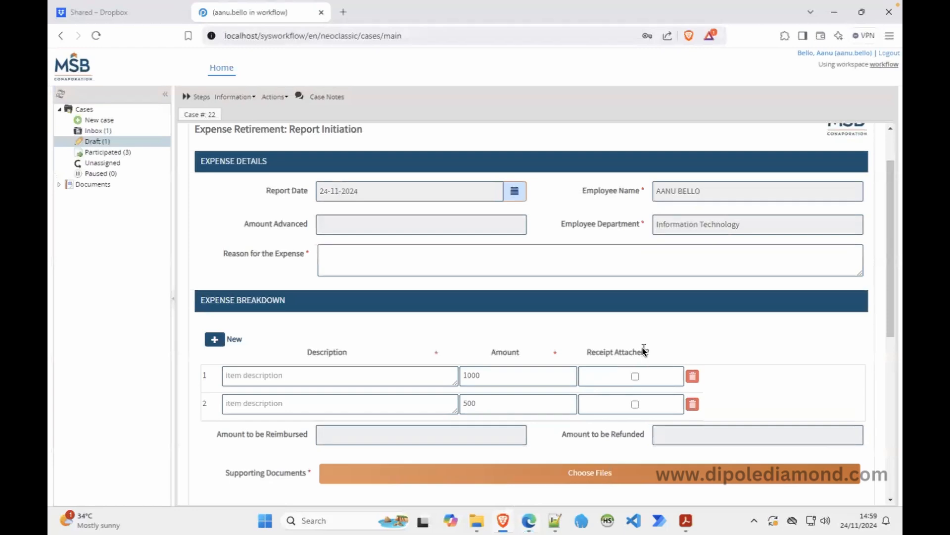
Reload the Case #22 form frame and open the browser's developer tools.
scroll(644, 350, up, 1)
right_click(572, 266)
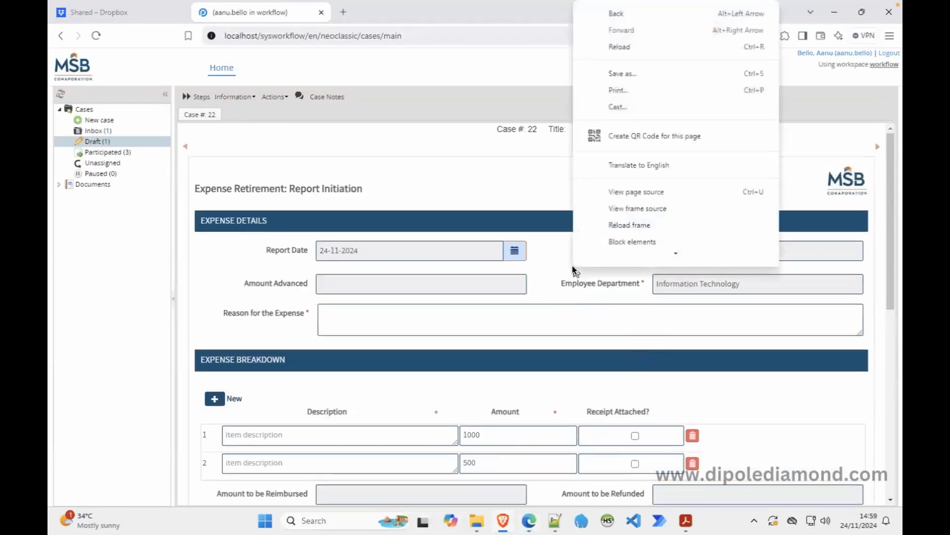
click(658, 220)
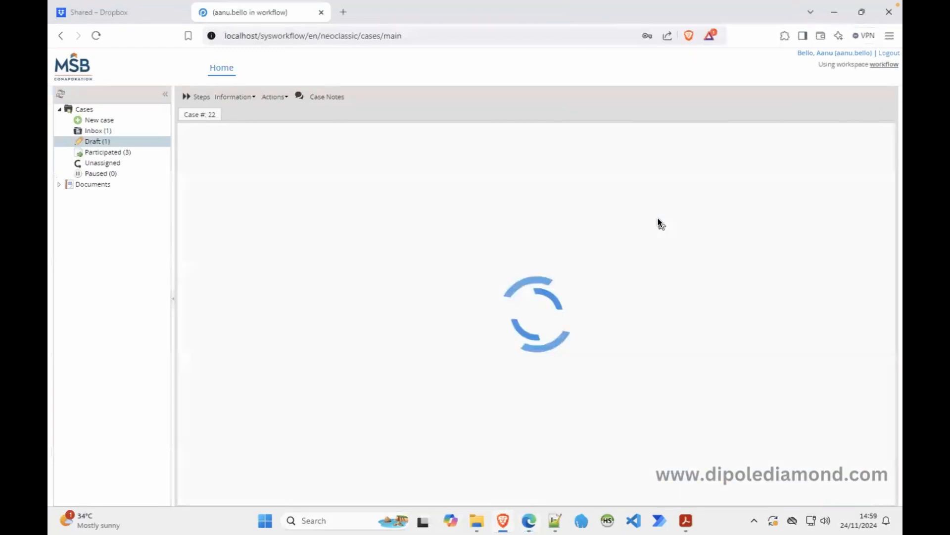
right_click(407, 351)
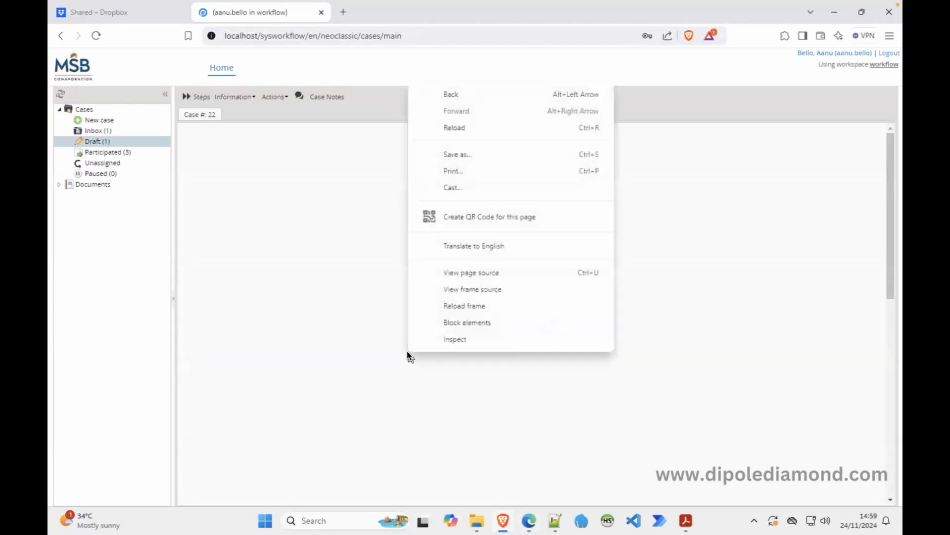
click(449, 339)
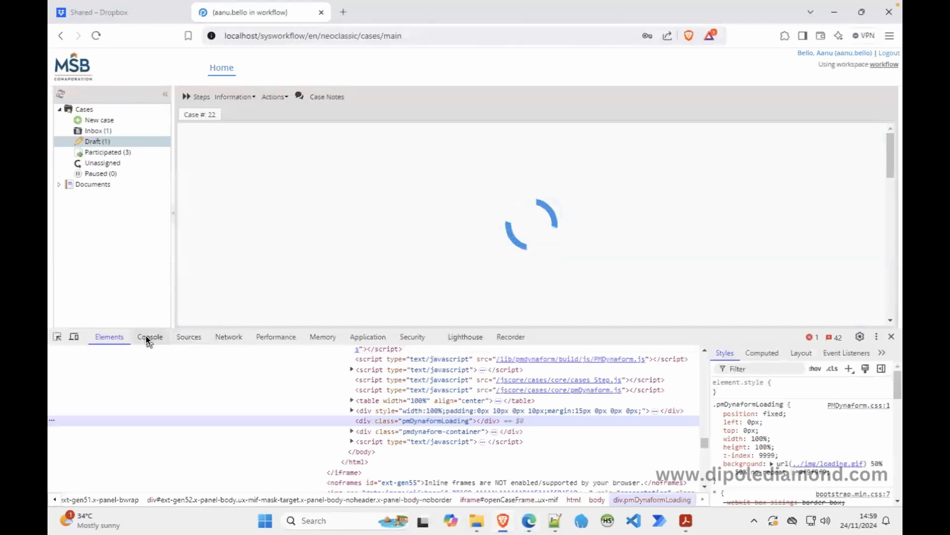
Clear the console, reload the frame to re-log the script error, view line 119, then close DevTools.
click(147, 335)
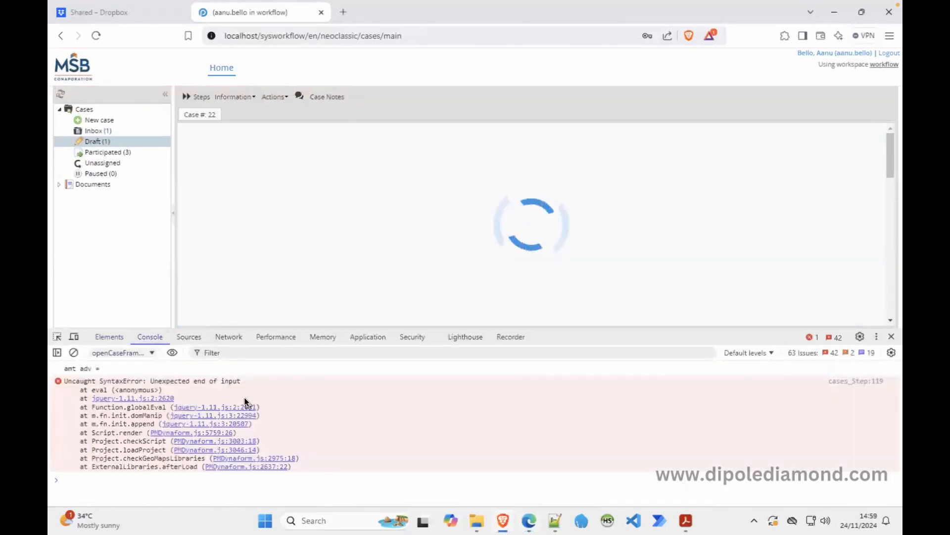
click(74, 352)
right_click(302, 215)
click(372, 440)
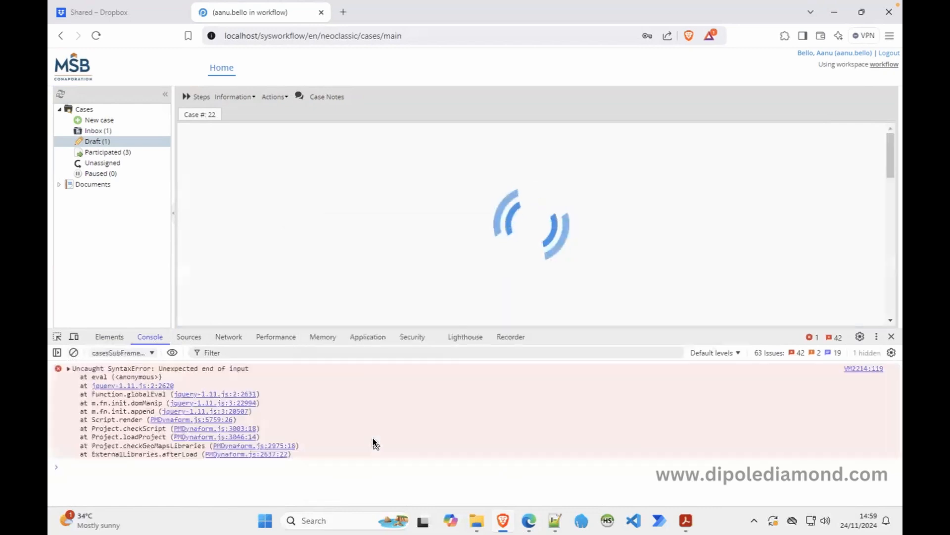
click(873, 369)
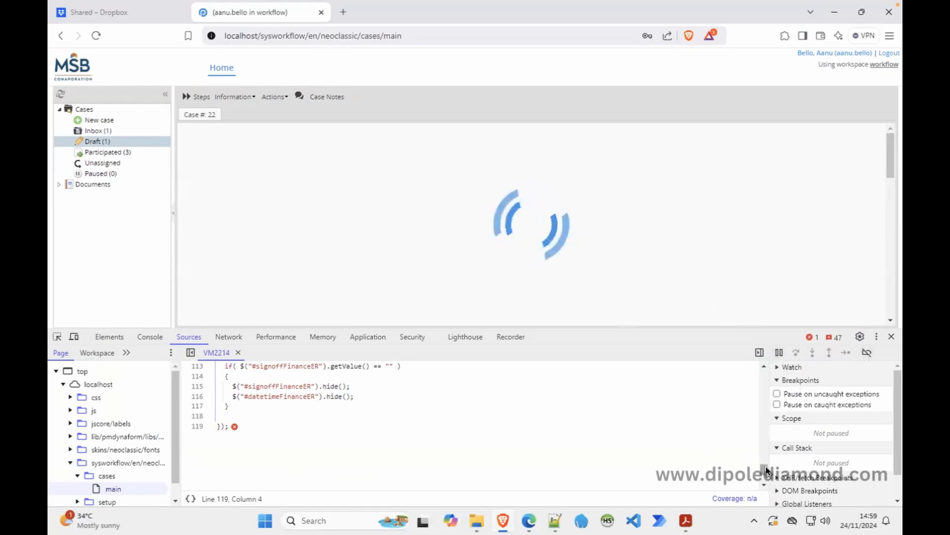
drag(764, 466, 765, 432)
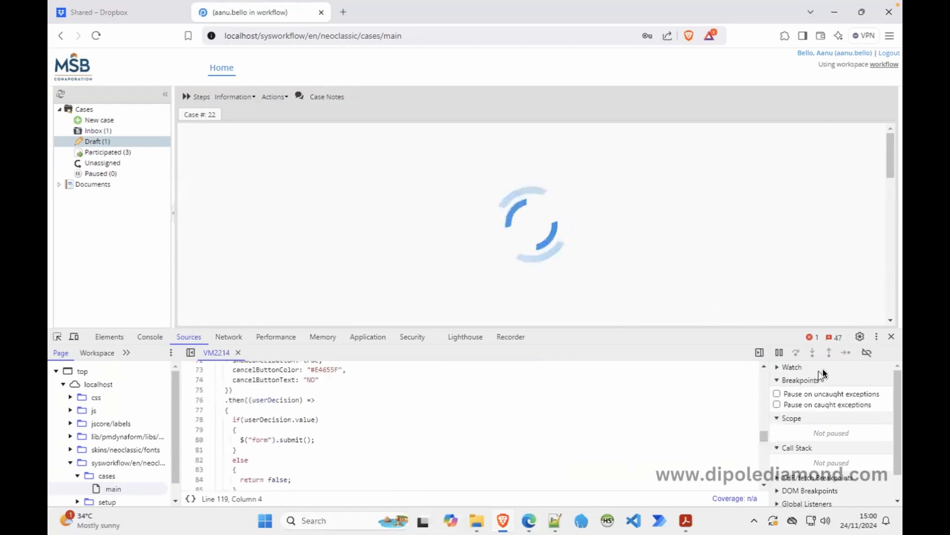
click(891, 336)
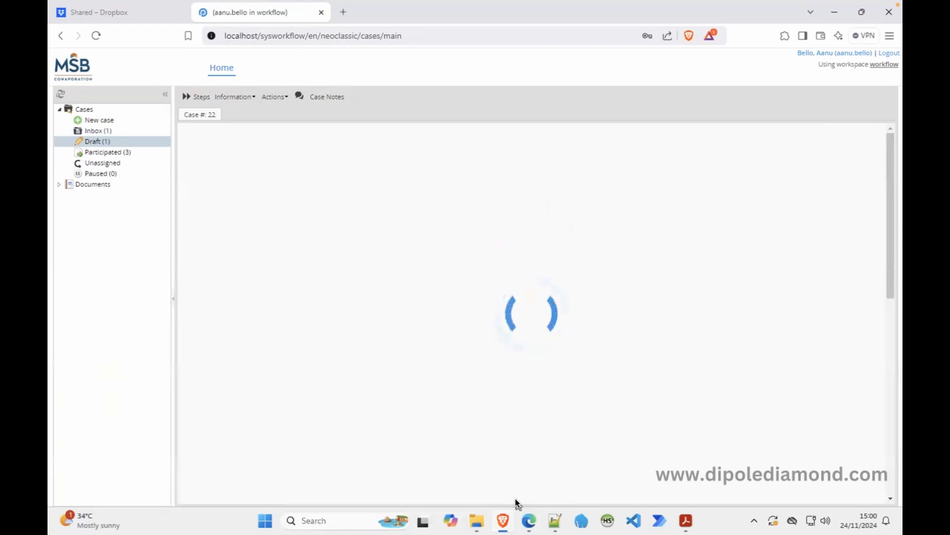
Add the missing closing brace on line 32 after the else block and save the form.
click(529, 521)
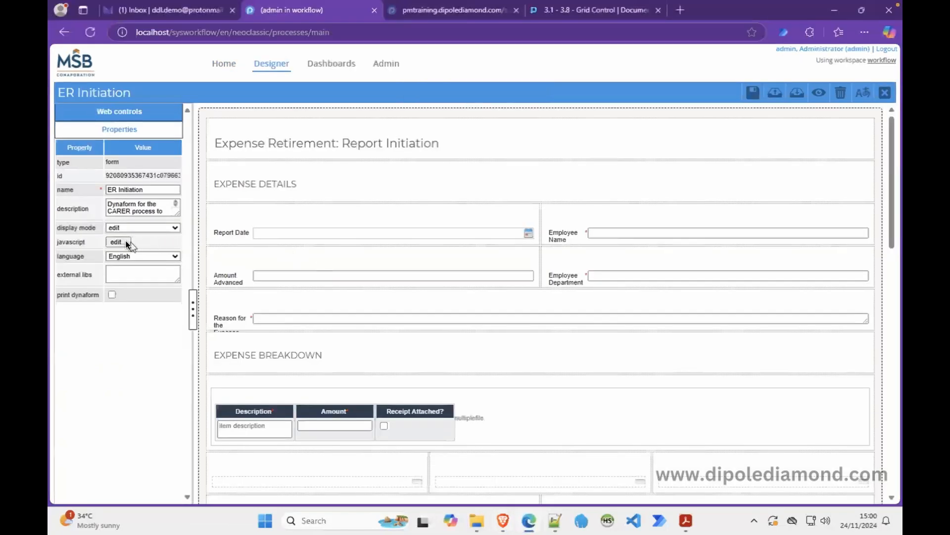
click(126, 242)
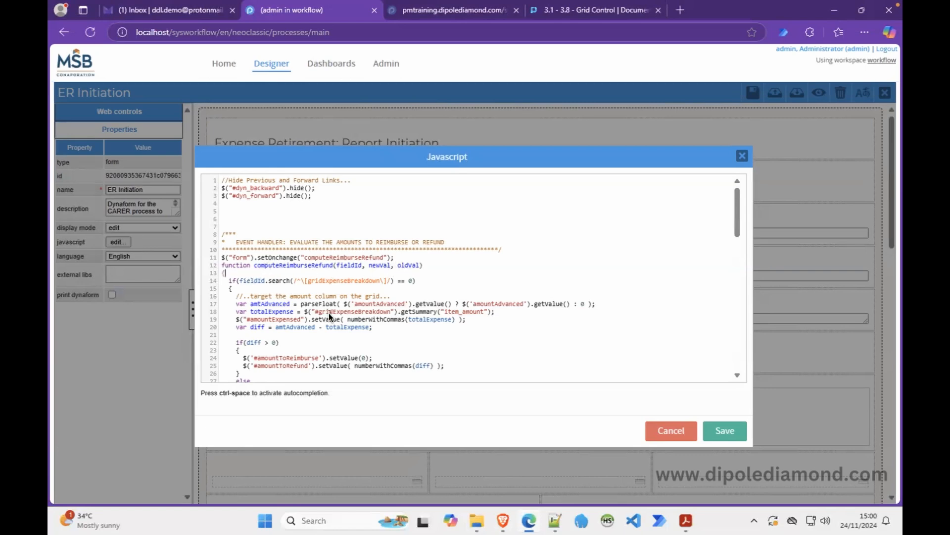
drag(737, 213, 739, 228)
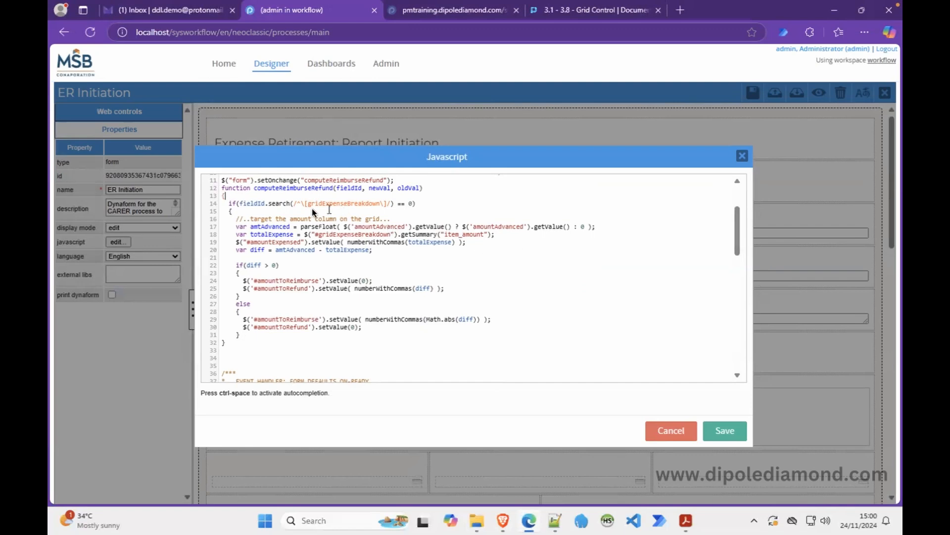
click(235, 212)
click(242, 336)
key(Return)
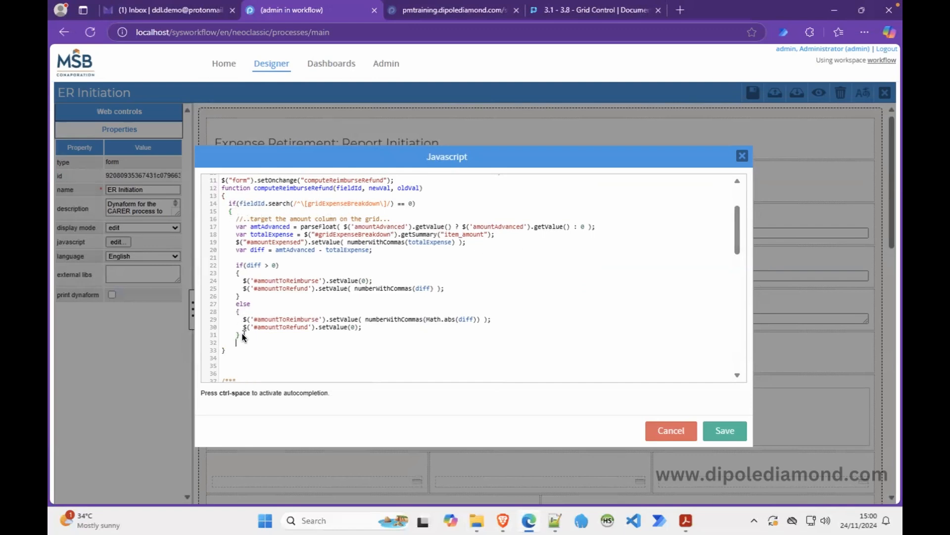
text(})
click(283, 305)
click(234, 352)
click(247, 343)
click(721, 425)
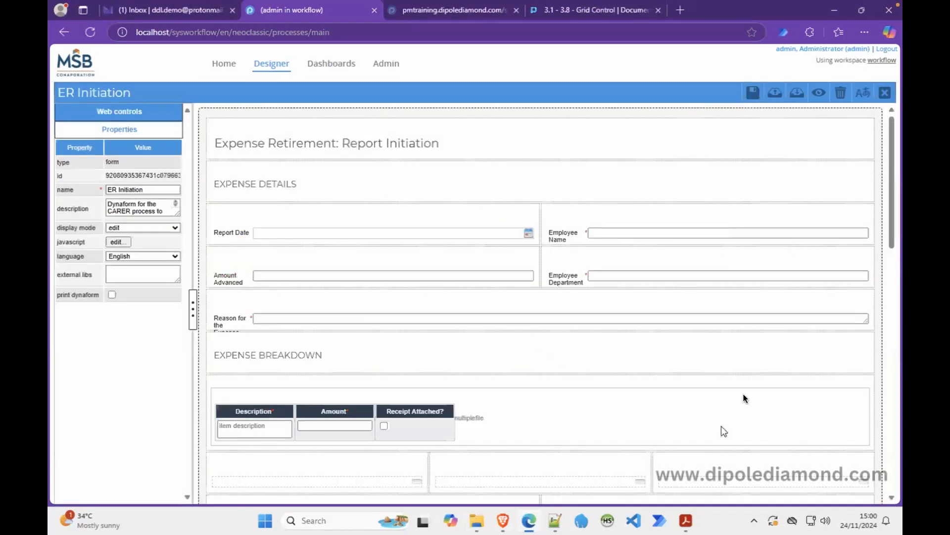
click(758, 91)
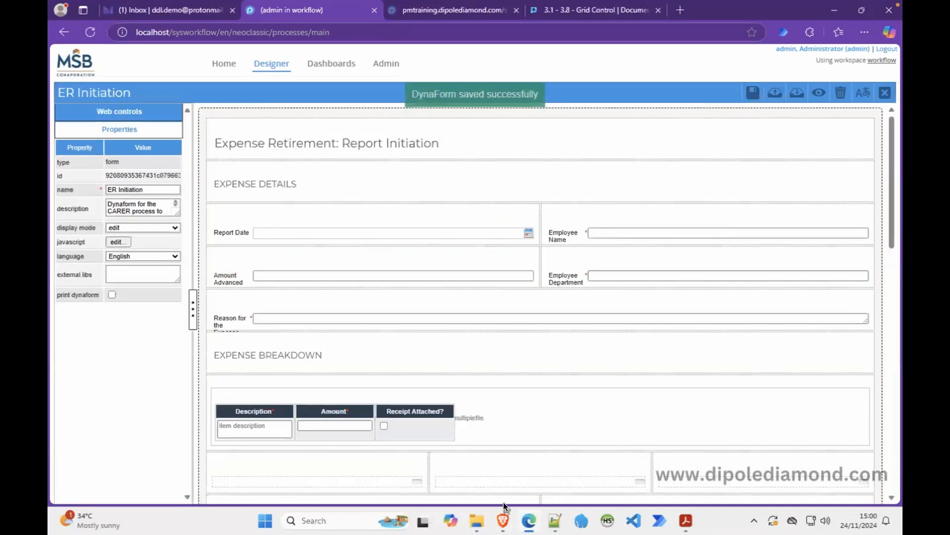
Reload the case form, enter 100 as the row 1 Amount, then select the Expense Breakdown grid in the designer.
click(503, 519)
right_click(354, 235)
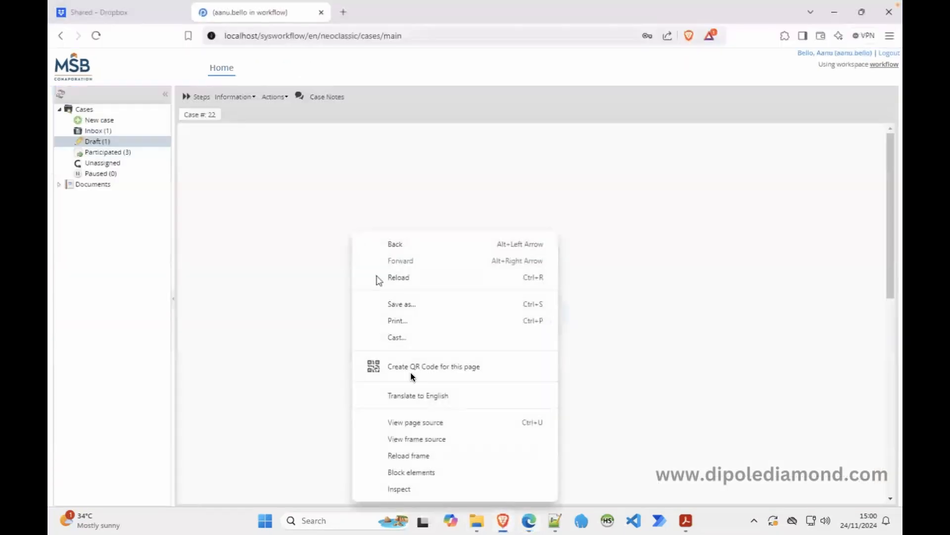
click(433, 455)
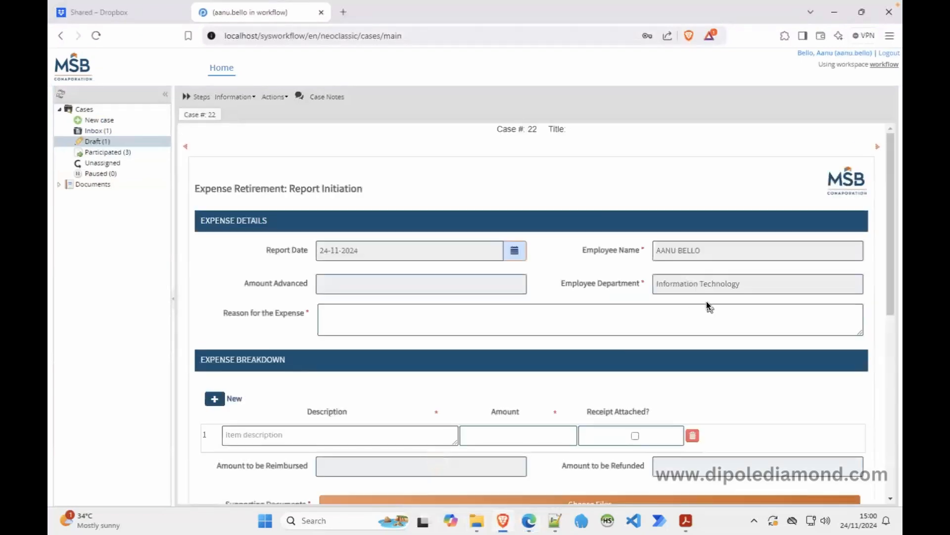
drag(890, 287, 893, 359)
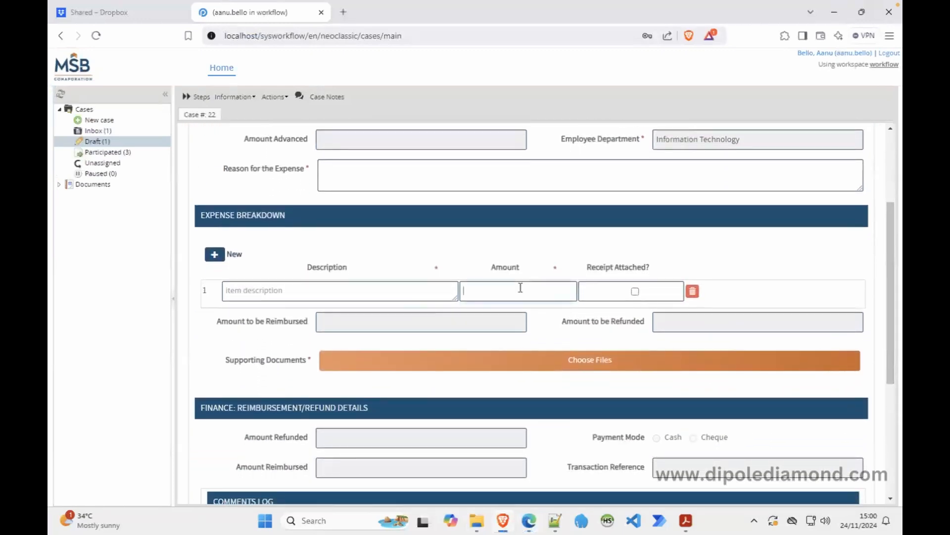
text(1000)
click(439, 264)
click(529, 522)
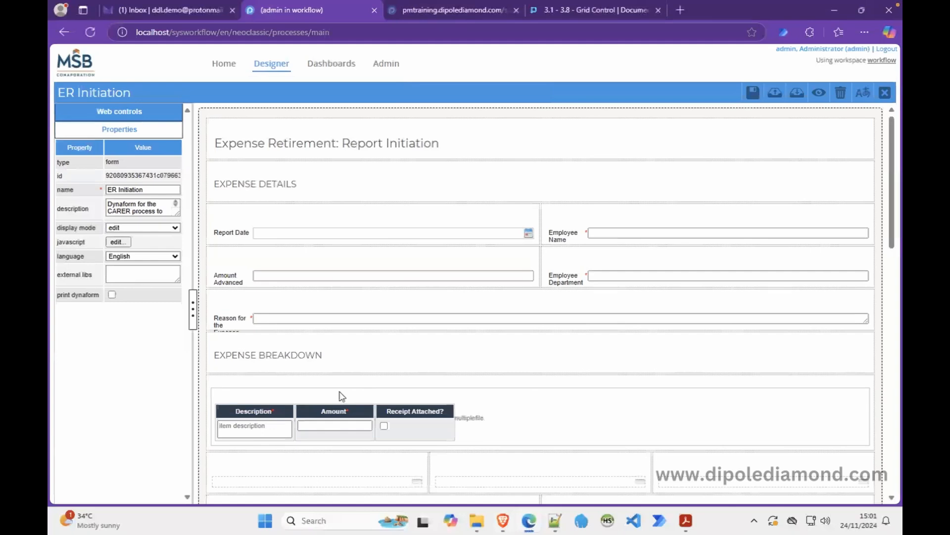
click(470, 425)
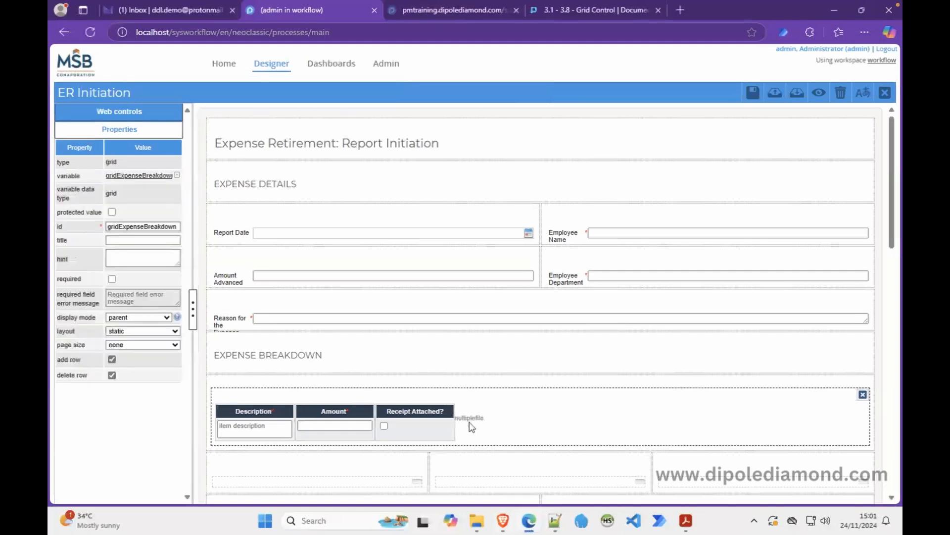
Check the gridExpenseBreakdown id against the script and unquote computeReimburseRefund in line 11's setOnchange call.
double_click(142, 227)
key(ctrl+c)
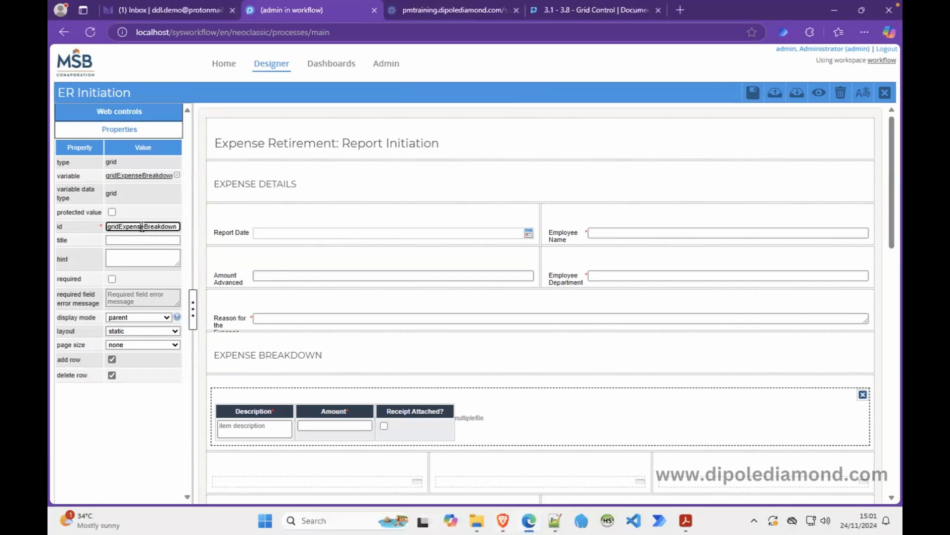
click(201, 215)
click(118, 242)
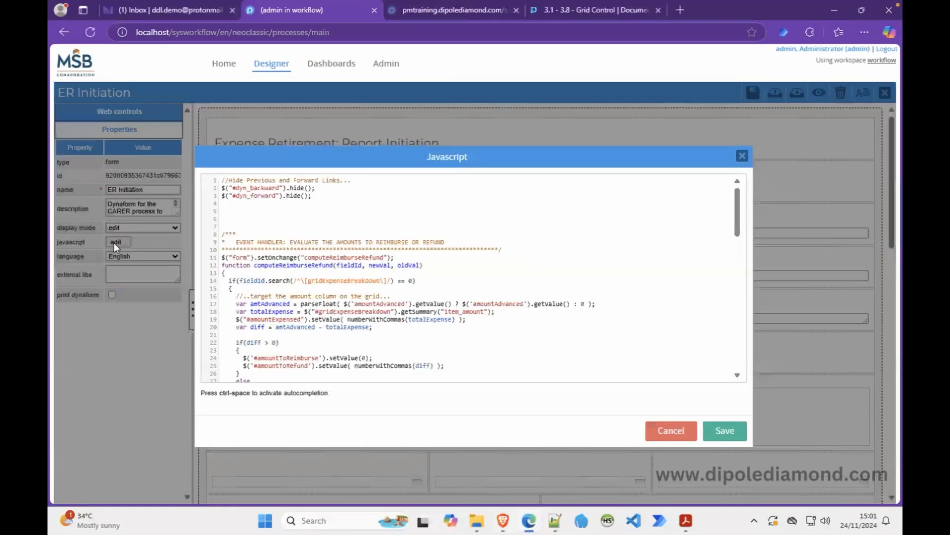
double_click(341, 280)
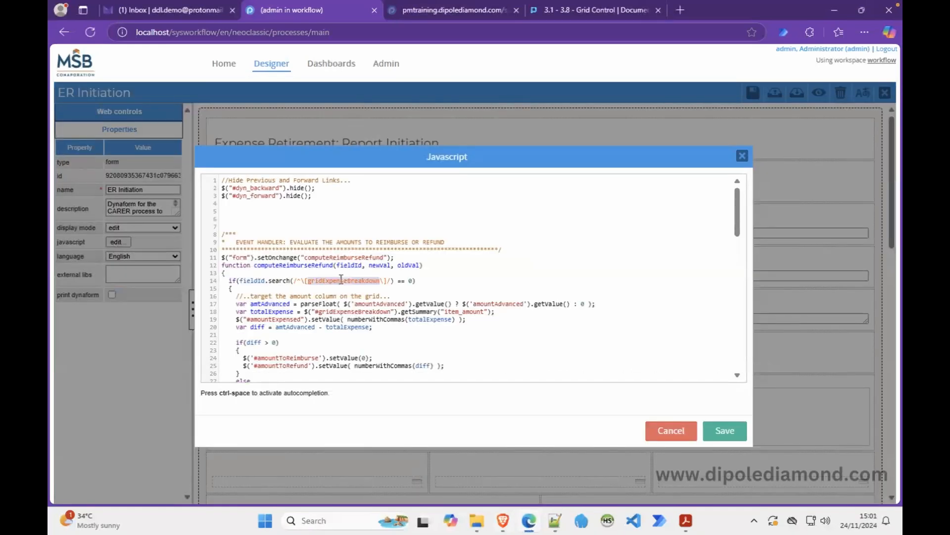
key(ctrl+v)
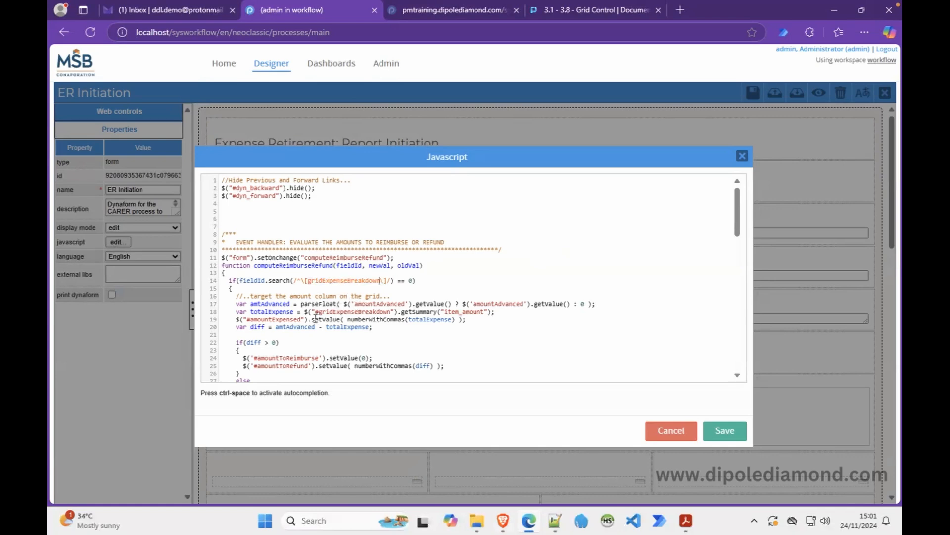
double_click(352, 311)
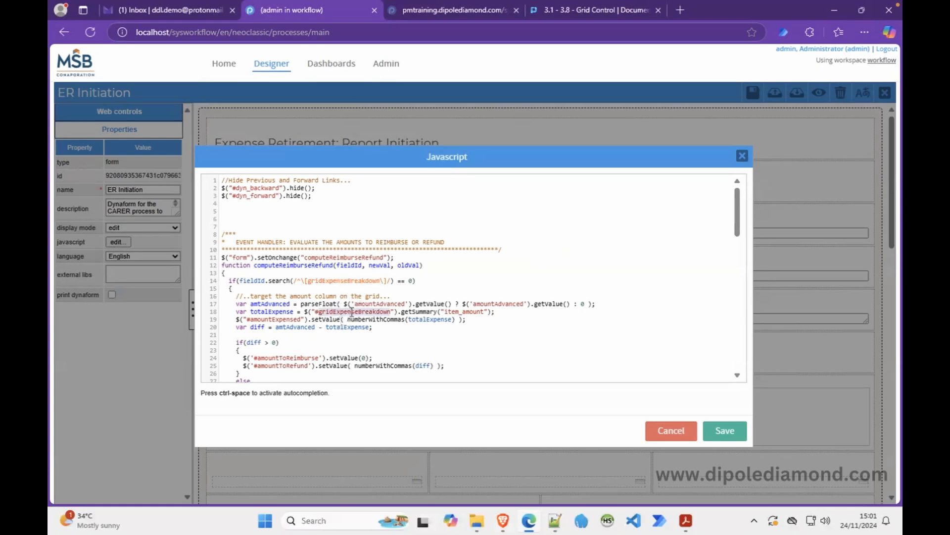
key(ctrl+v)
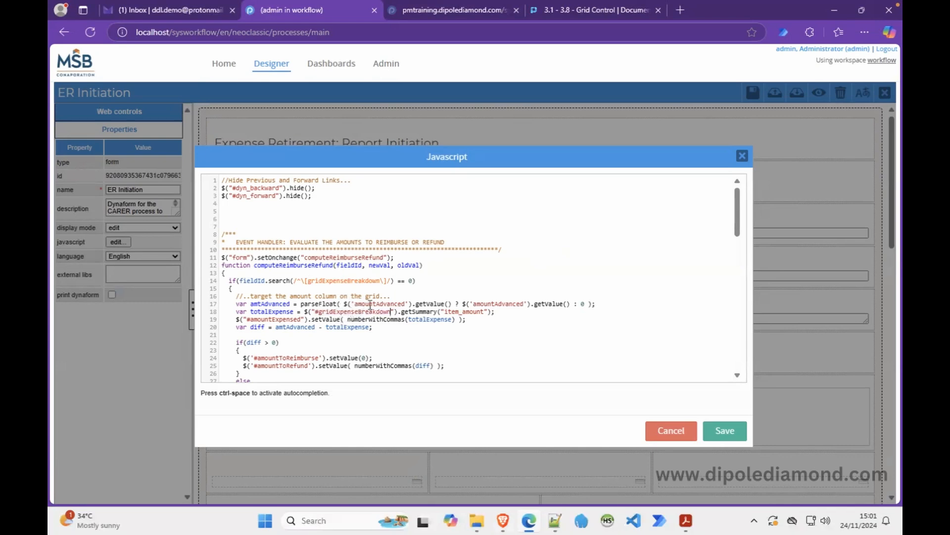
double_click(279, 267)
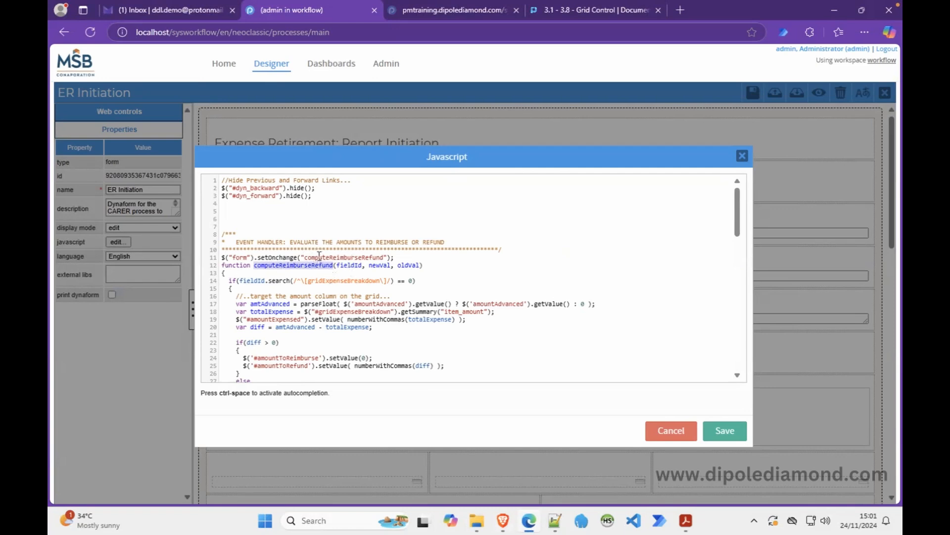
click(307, 256)
key(BackSpace)
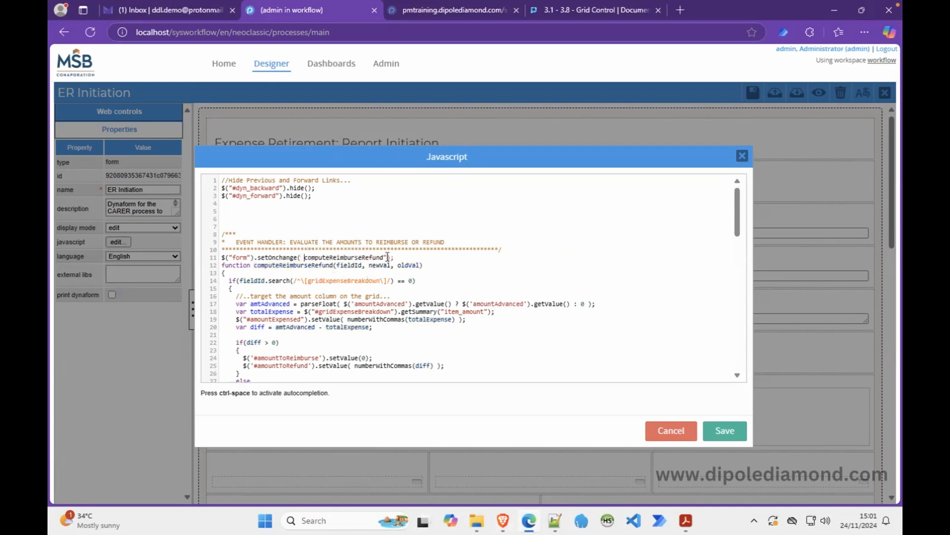
click(478, 329)
Save the form, reload Case #22 and enter 1000 as the row 1 Amount; both totals stay 0.
click(708, 425)
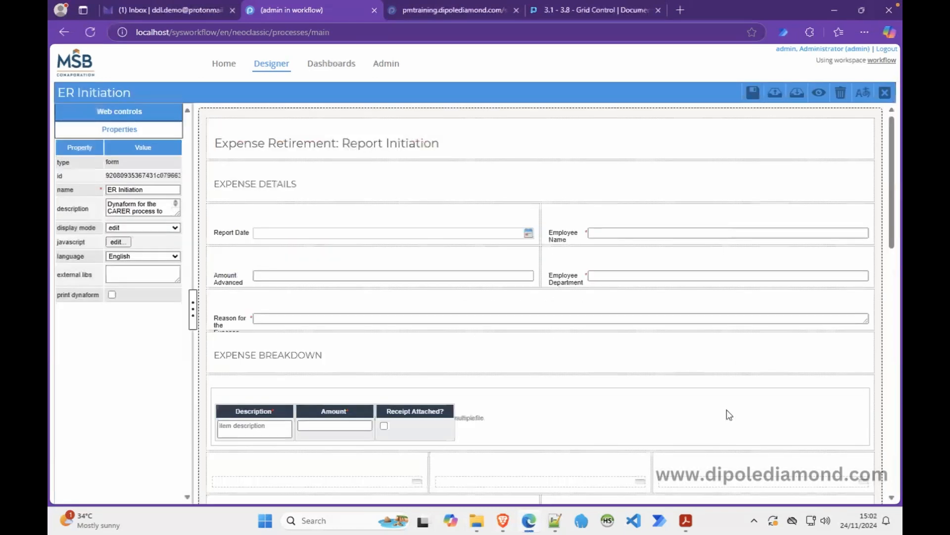
click(753, 93)
click(504, 520)
right_click(535, 157)
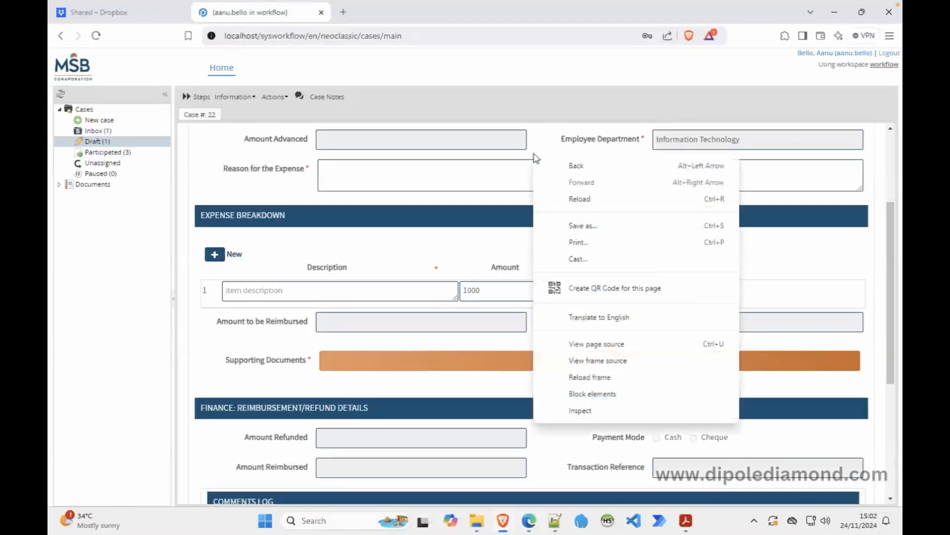
click(601, 377)
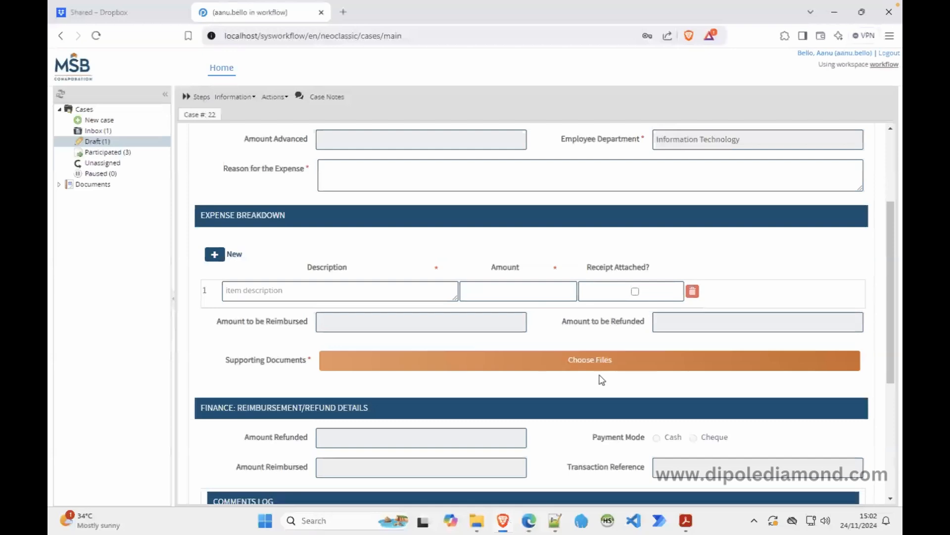
click(538, 291)
text(1000)
click(435, 295)
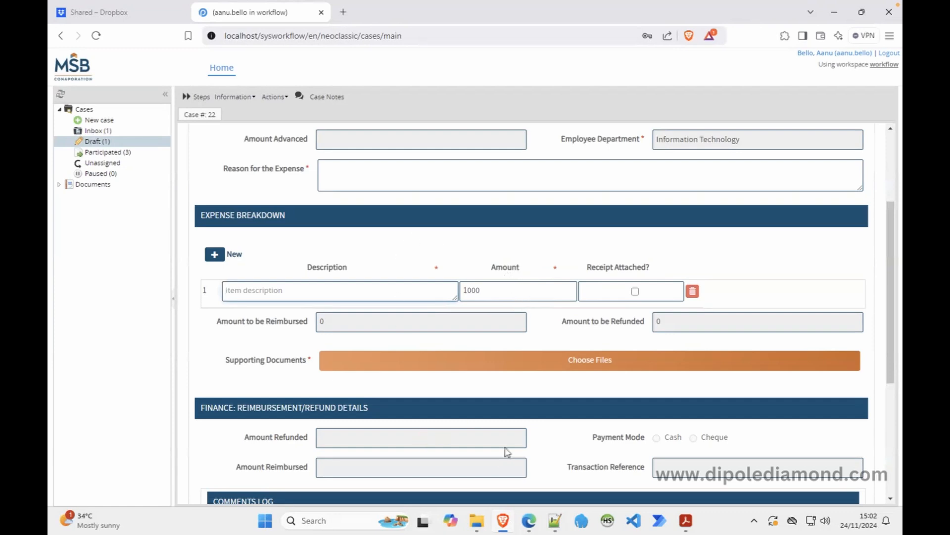
click(528, 519)
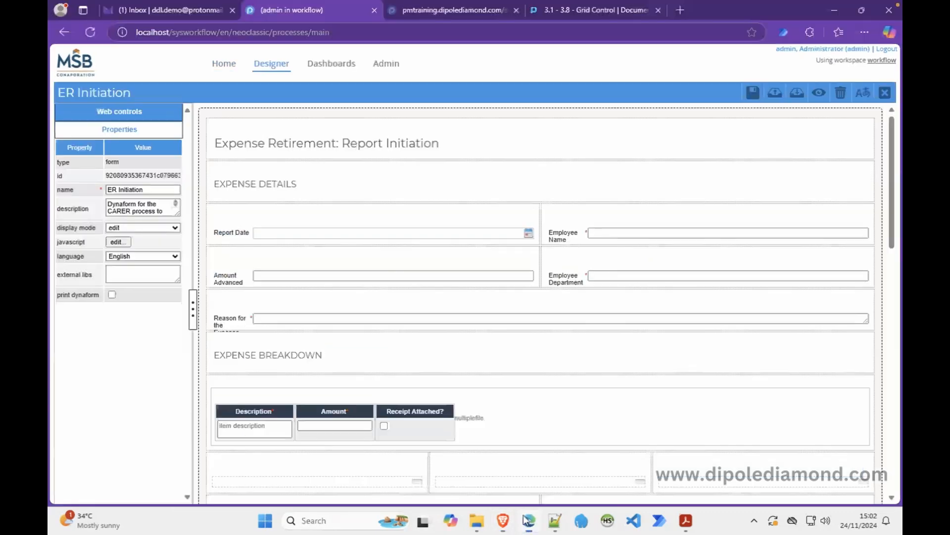
Set the grid's item_amount column function to sum and save the ER Initiation form.
click(119, 241)
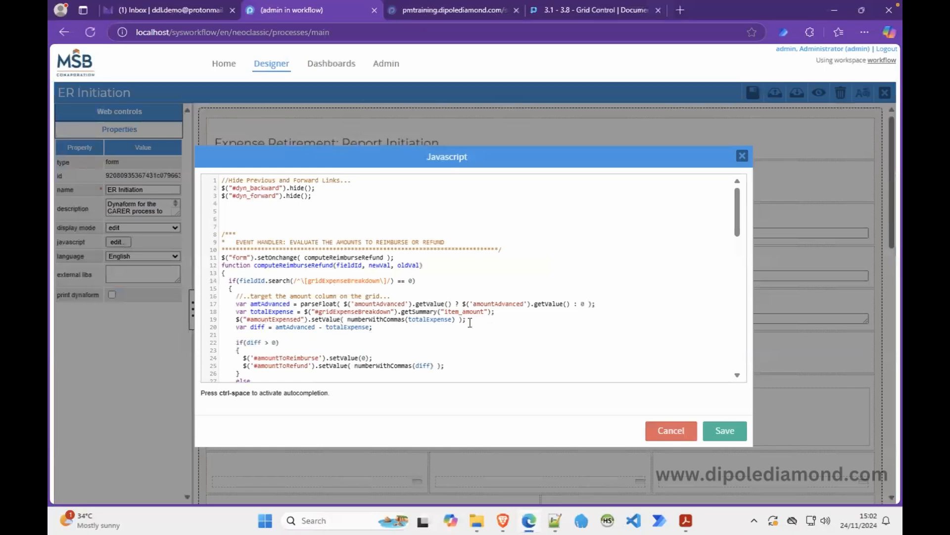
drag(506, 312, 236, 312)
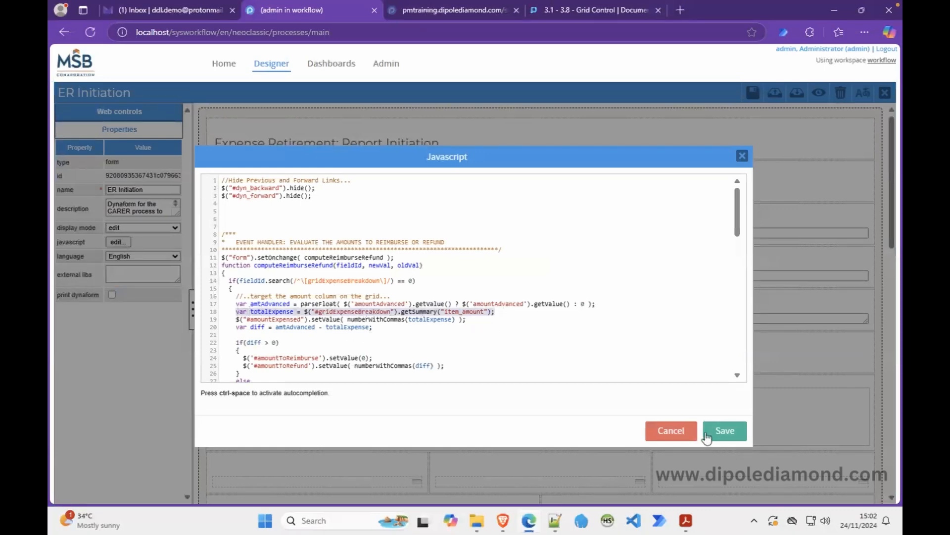
click(724, 431)
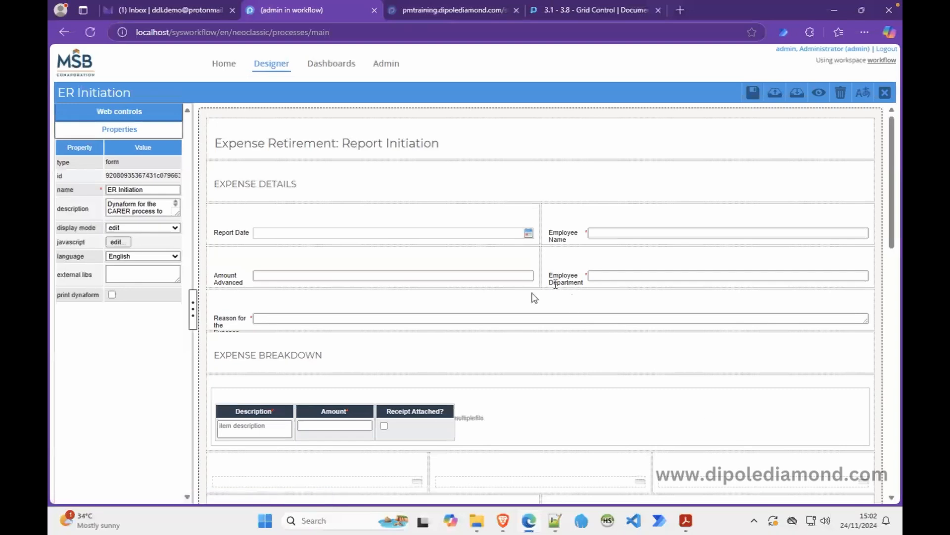
click(348, 425)
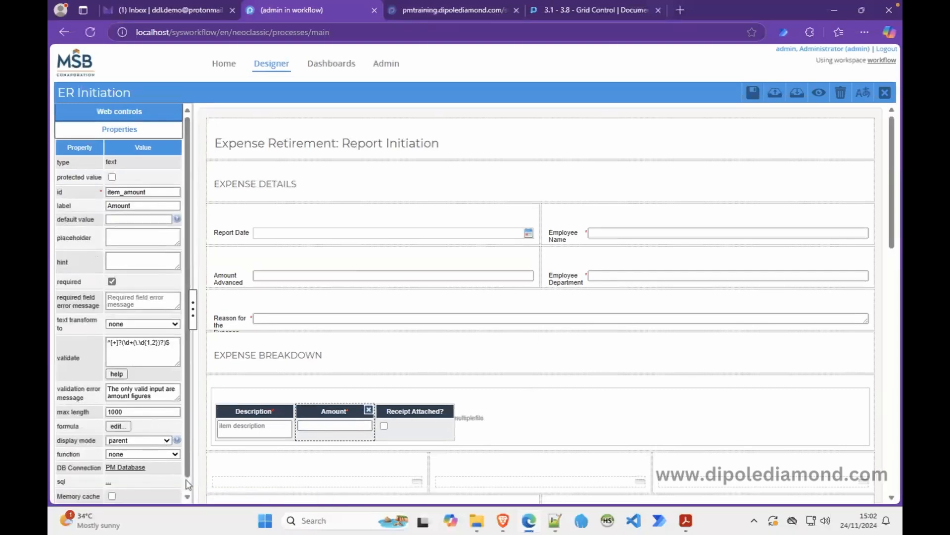
scroll(188, 482, down, 1)
click(117, 440)
click(122, 473)
click(752, 93)
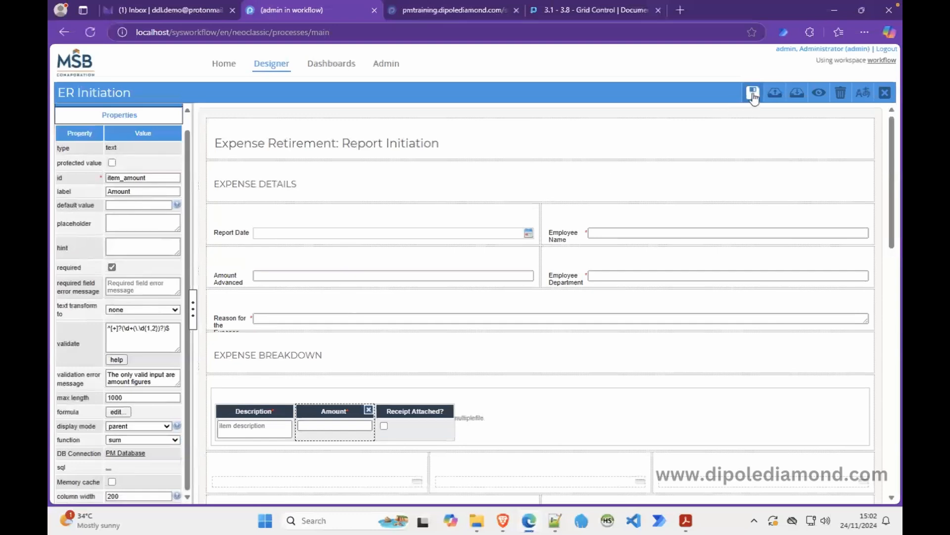
Reload the case form and enter amounts 1000 and 850.50 in two expense rows.
click(503, 520)
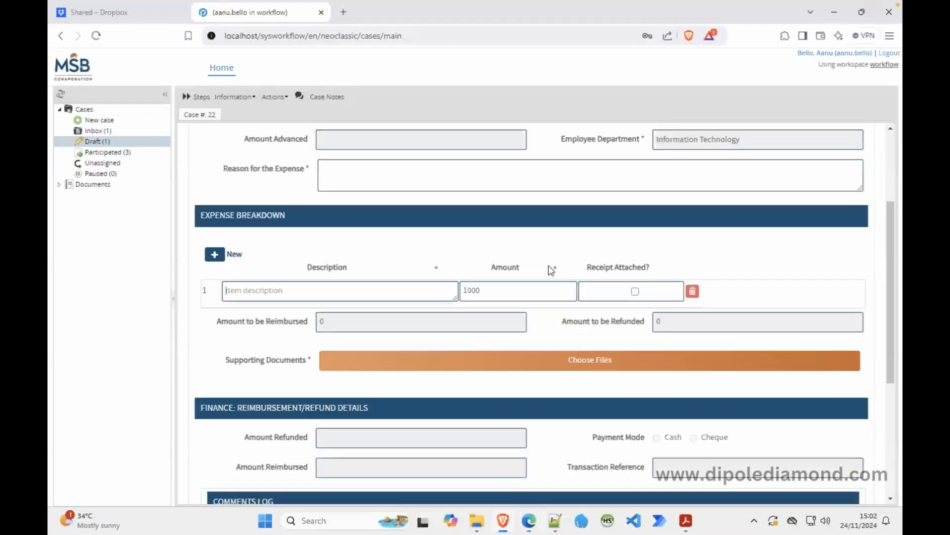
right_click(463, 254)
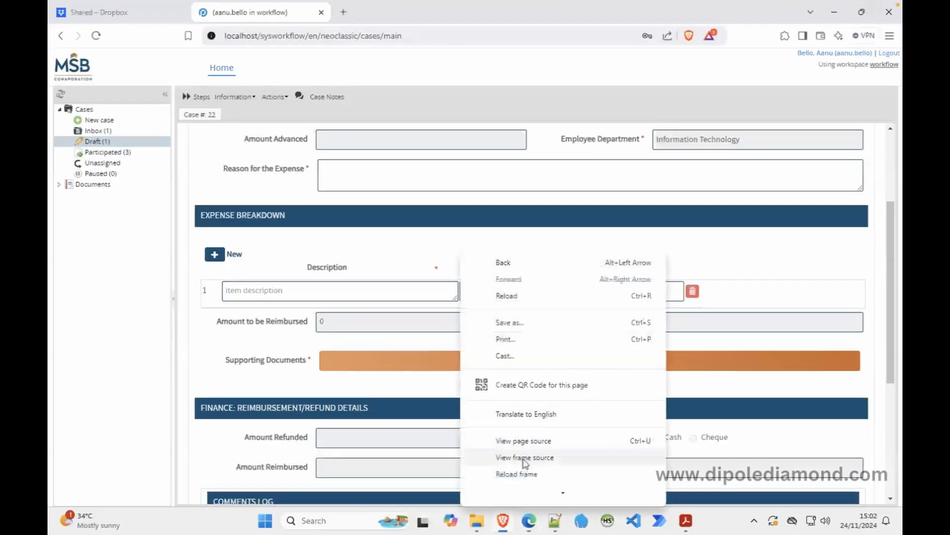
click(529, 475)
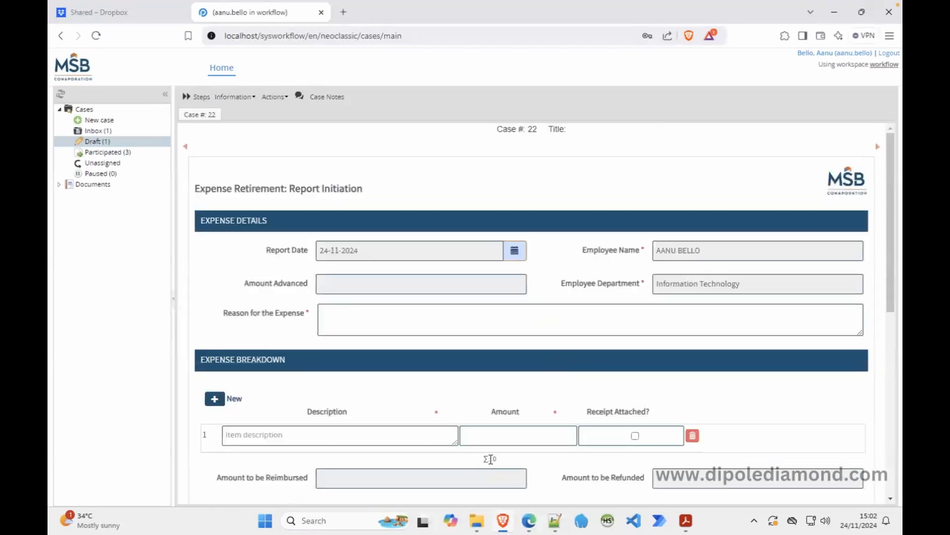
click(520, 431)
click(421, 440)
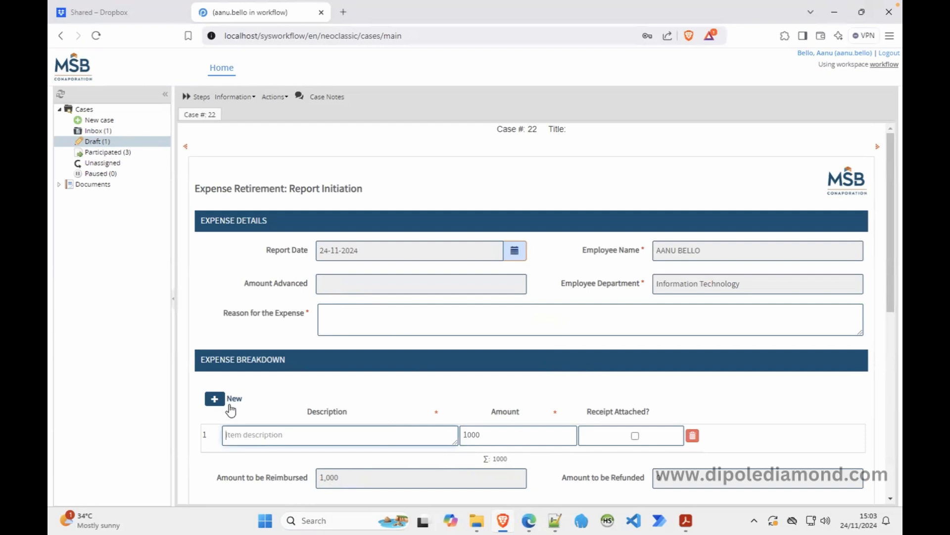
click(214, 399)
click(491, 467)
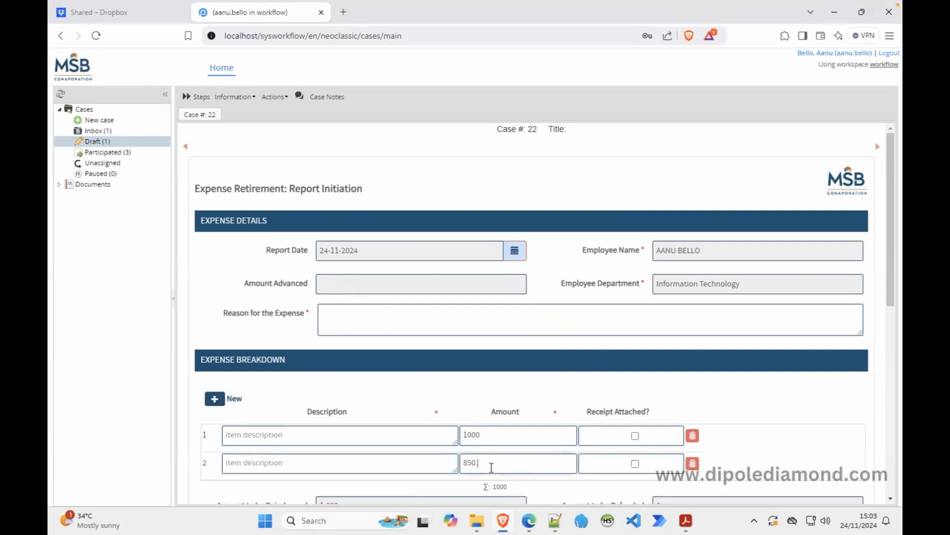
click(707, 421)
scroll(597, 476, down, 1)
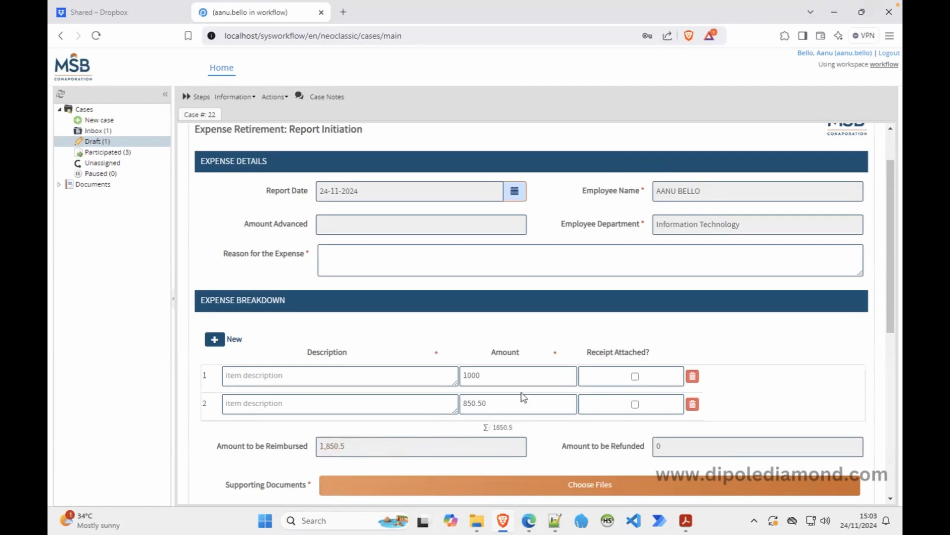
Open Cash Advance case #20 from the inbox, which shows 7,000 advanced.
click(115, 132)
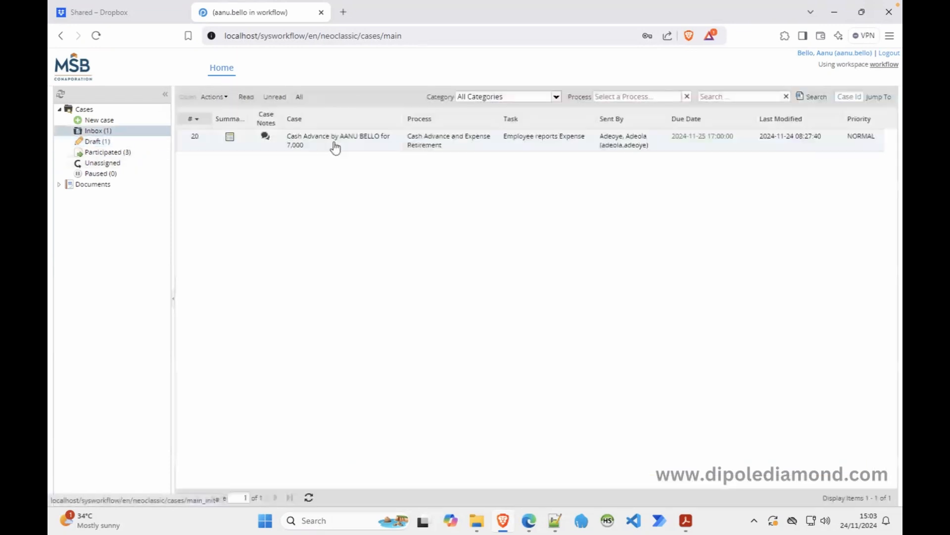
double_click(358, 143)
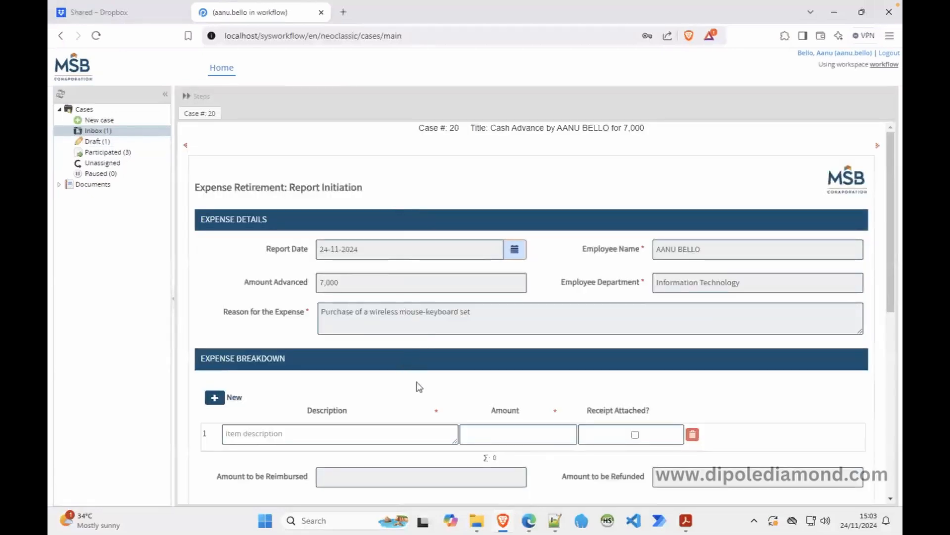
drag(341, 282, 305, 286)
Enter 7000 as the first expense amount, giving 7,000 to be reimbursed and 0 refunded.
scroll(894, 297, down, 2)
click(514, 335)
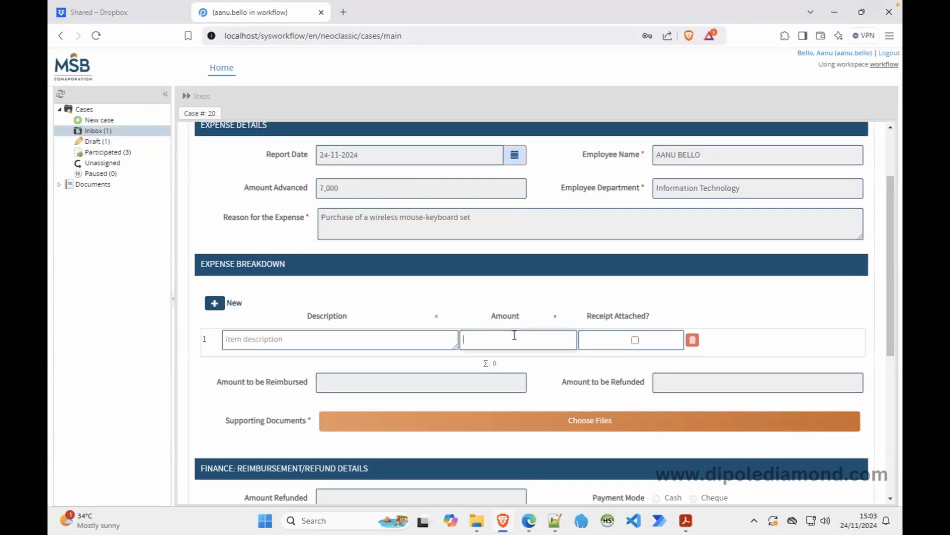
text(7000)
click(545, 292)
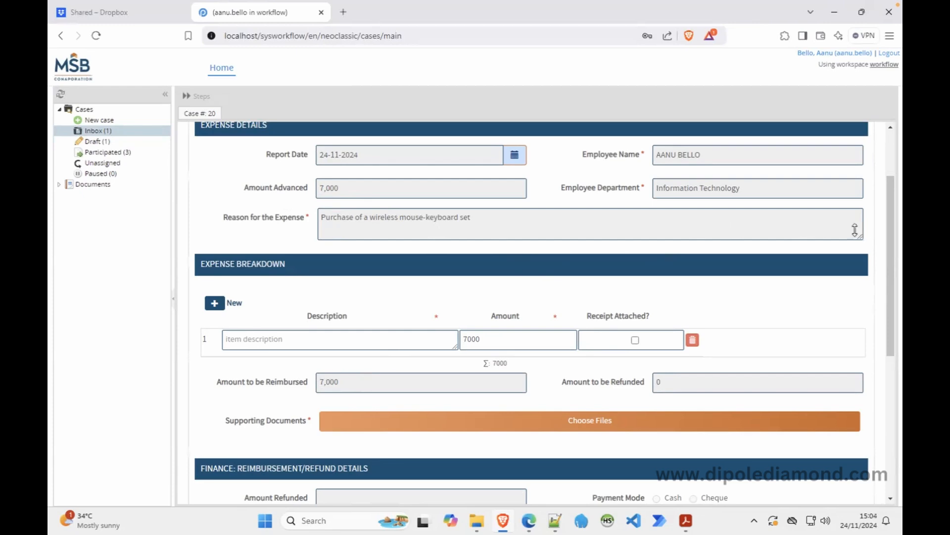
drag(892, 201, 892, 153)
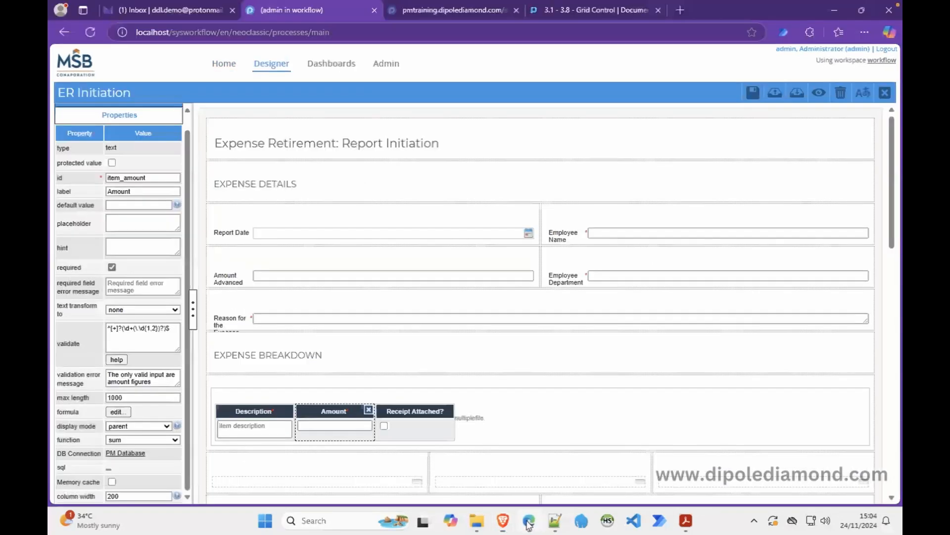
Leave the ER Initiation designer and open Subform CAR Common Fields from the Dynaforms list.
click(880, 95)
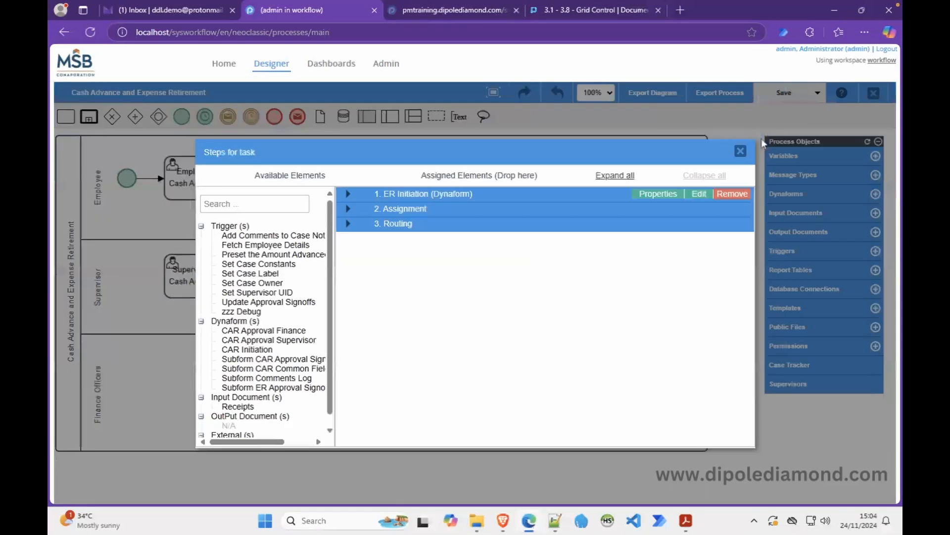
click(741, 152)
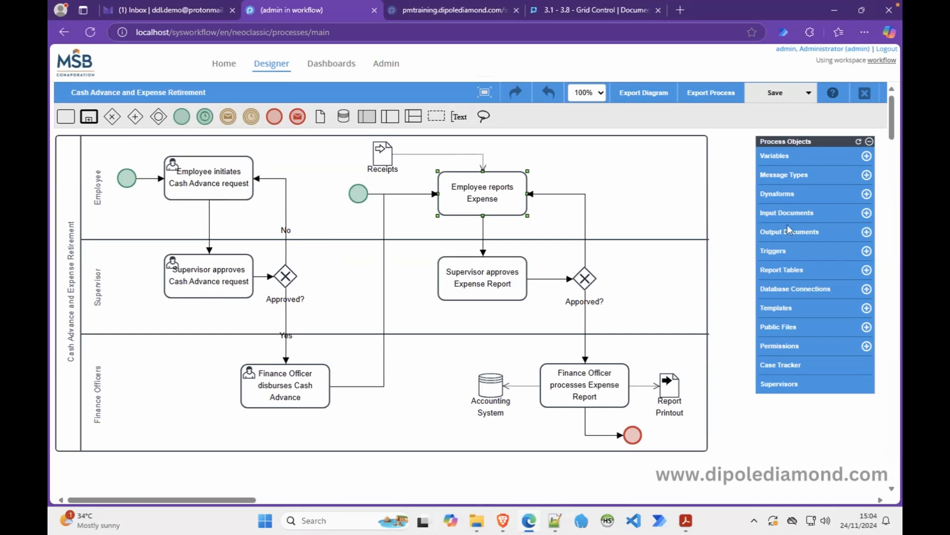
click(781, 197)
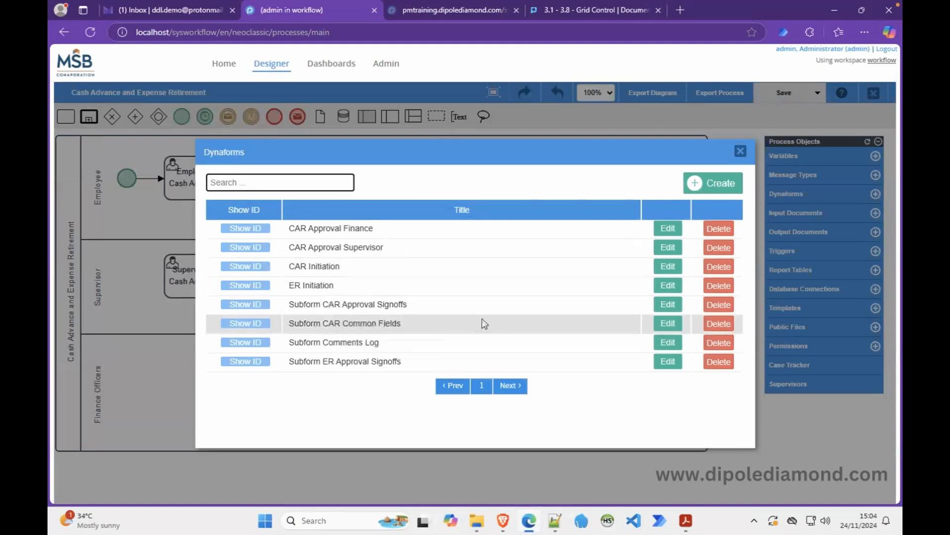
click(669, 324)
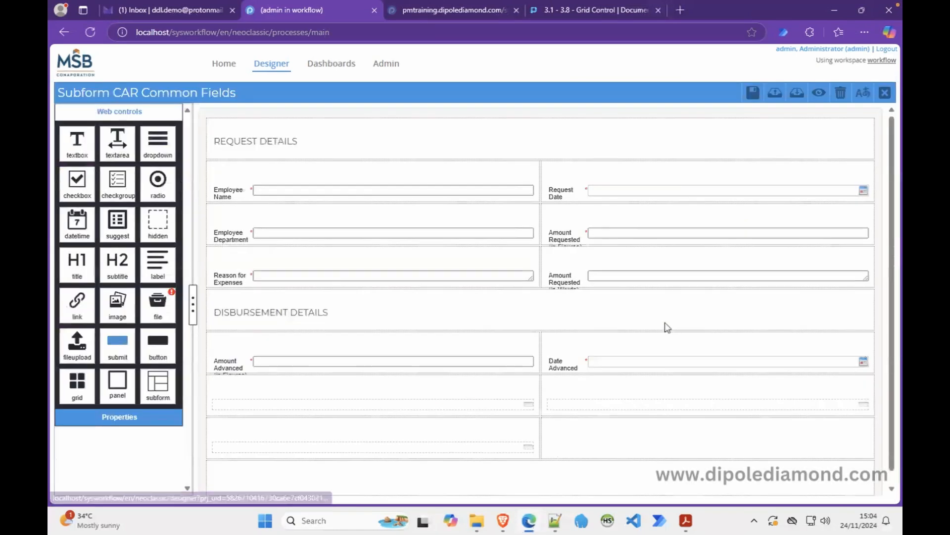
Delete the hidden amountAdvanced field and put a textbox bound to amountAdvanced in its place.
click(440, 406)
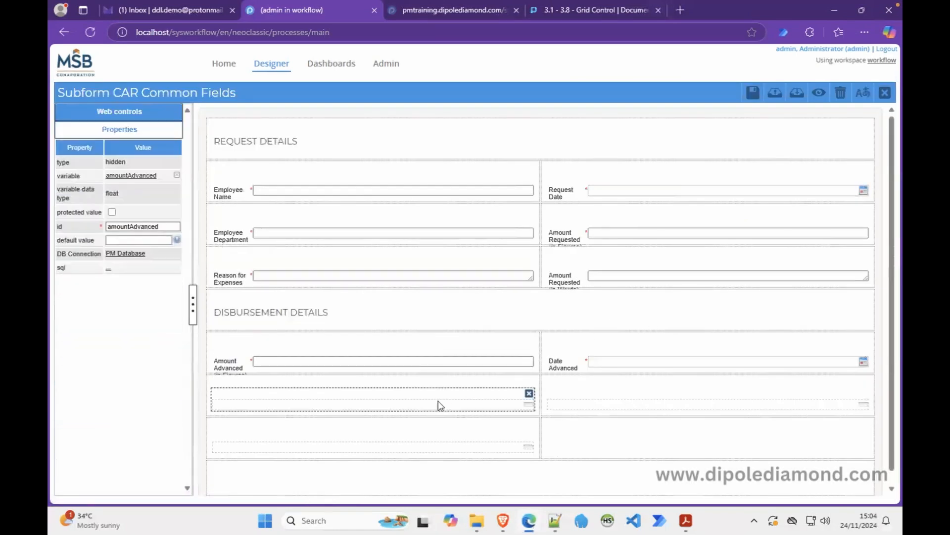
double_click(129, 227)
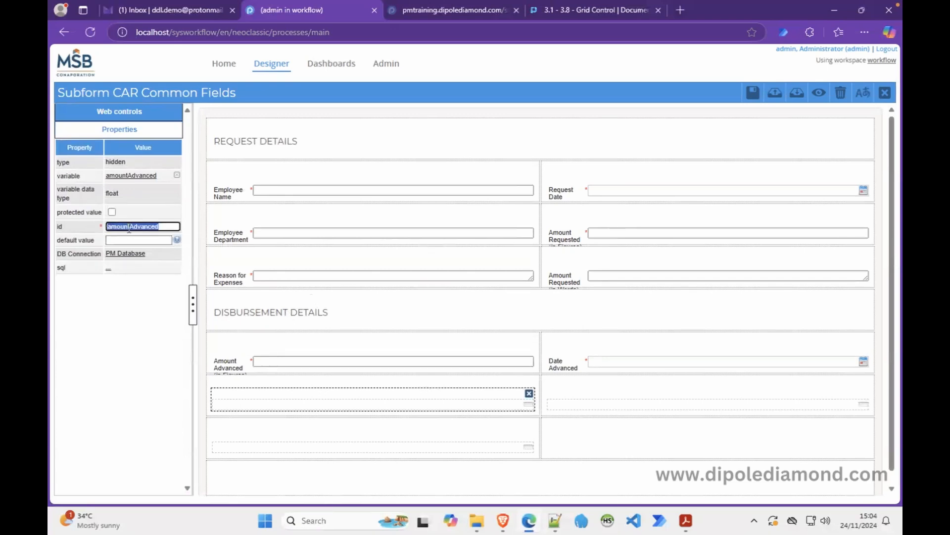
click(529, 393)
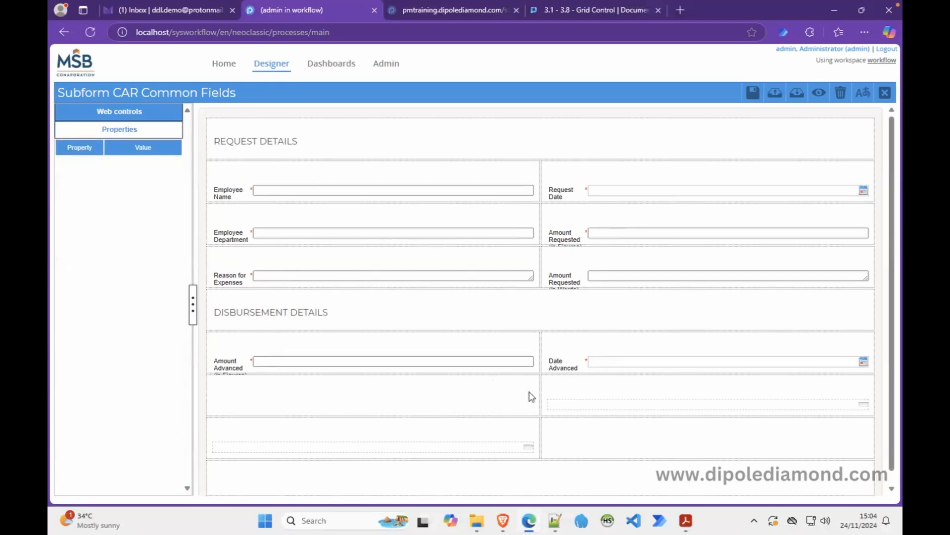
click(159, 114)
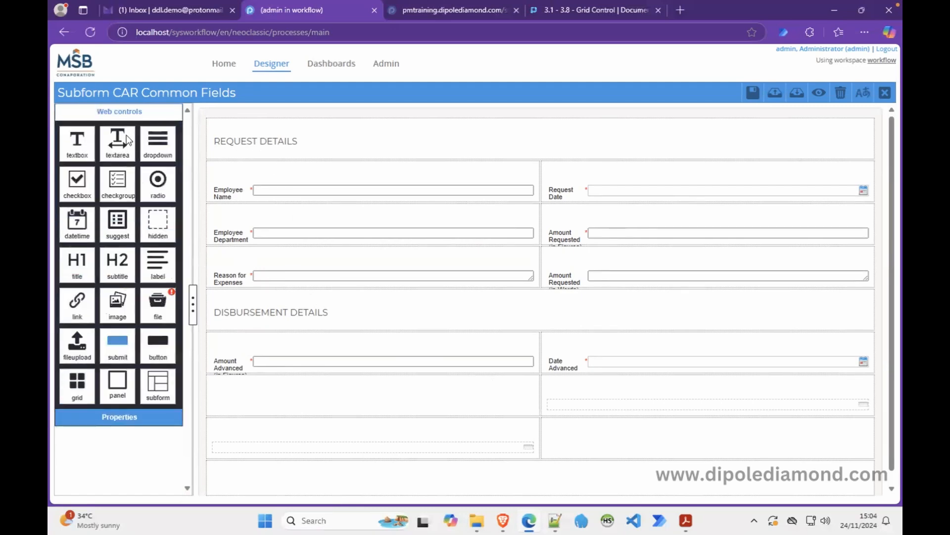
drag(77, 151, 236, 406)
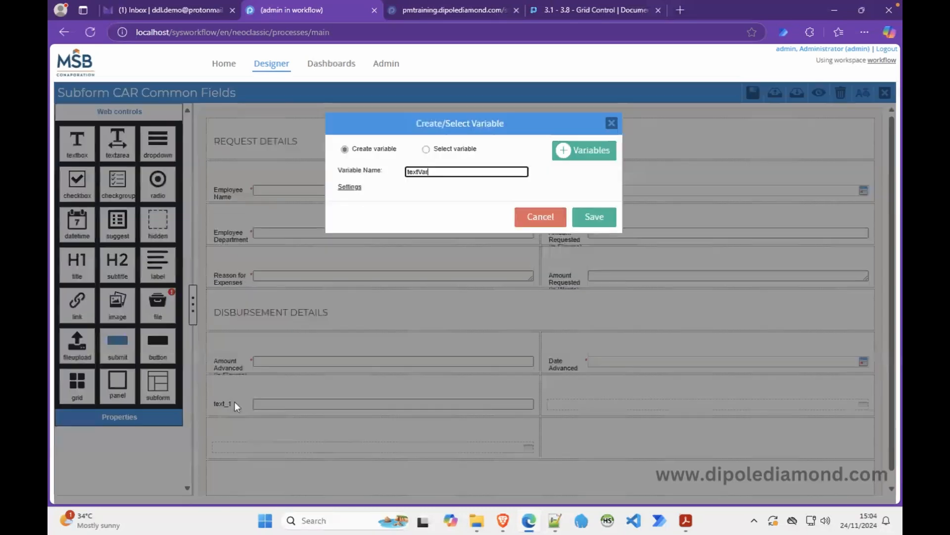
click(426, 149)
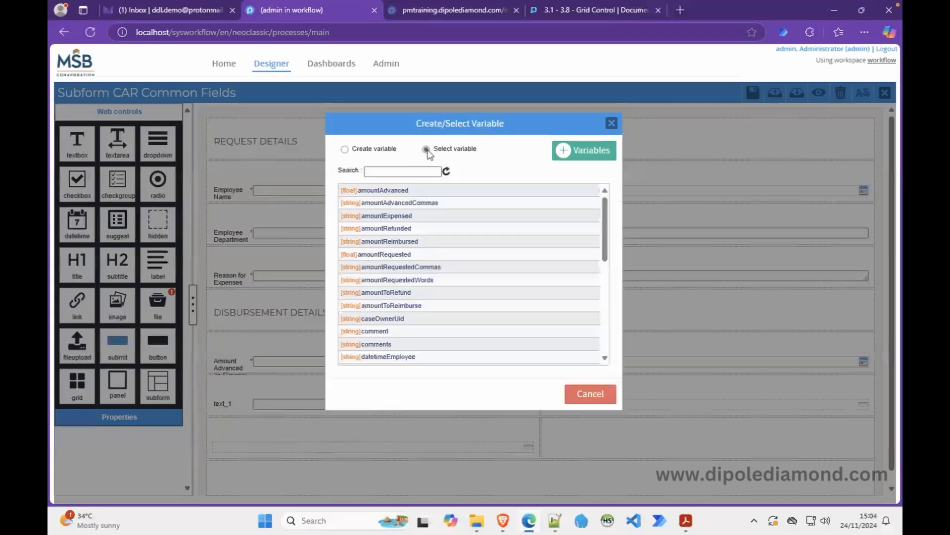
click(405, 171)
text(amountAdvanced)
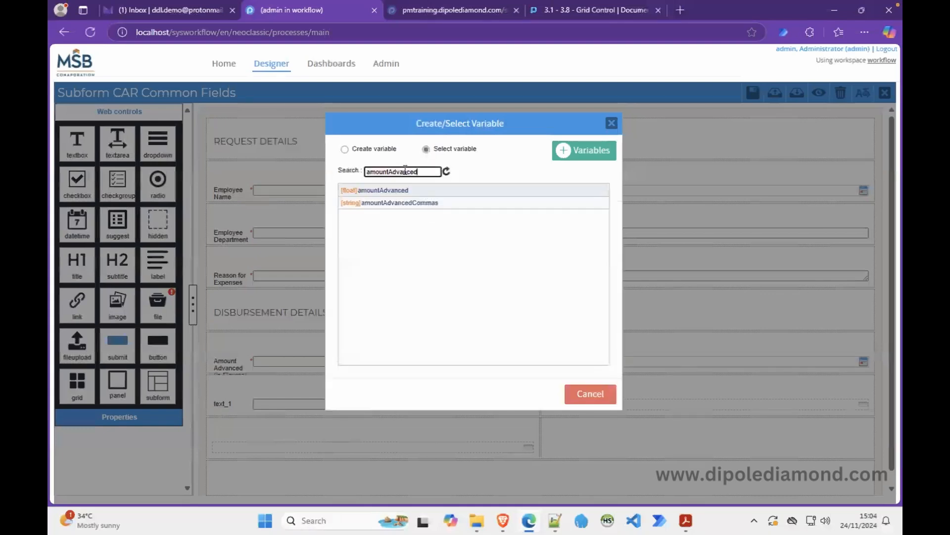
click(421, 191)
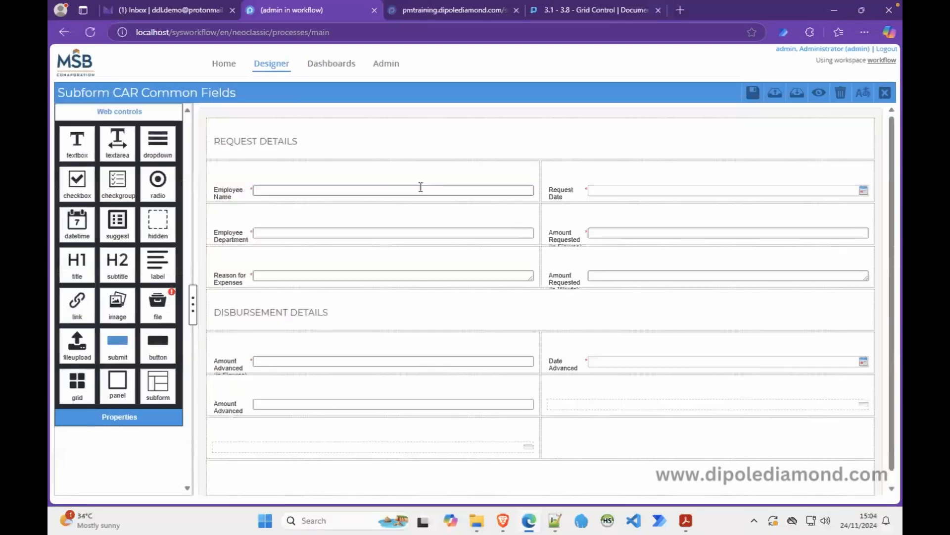
Shorten the new field's label from 'Amount Advanced' to 'Advanced' and save the subform.
click(232, 406)
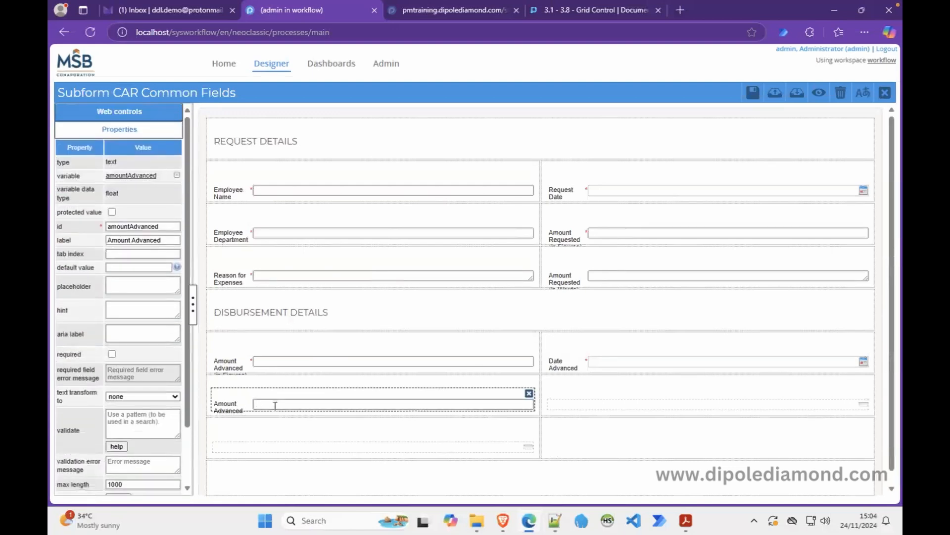
double_click(122, 240)
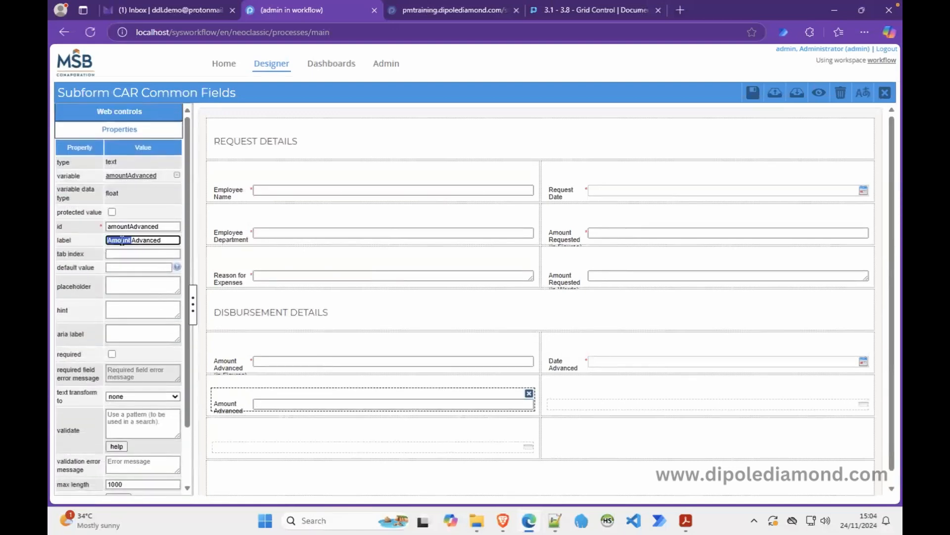
key(BackSpace)
click(751, 99)
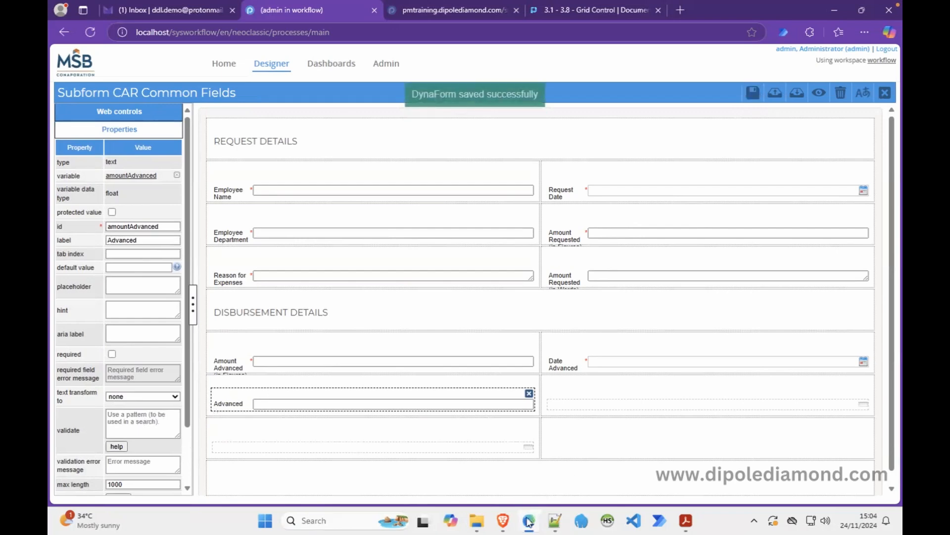
click(530, 519)
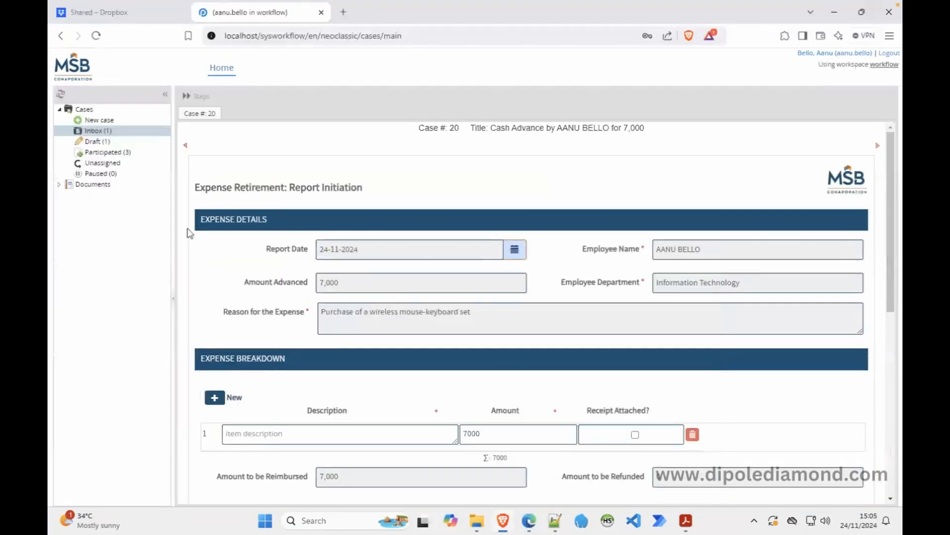
Start a new Cash Advance request for 10,500 with the reason 'Purchase of a plastic chair'.
click(113, 120)
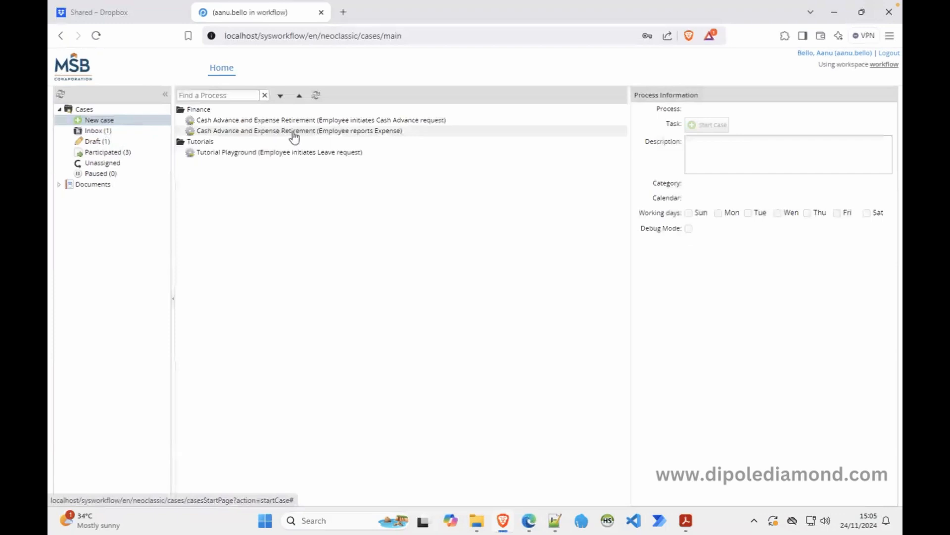
double_click(337, 121)
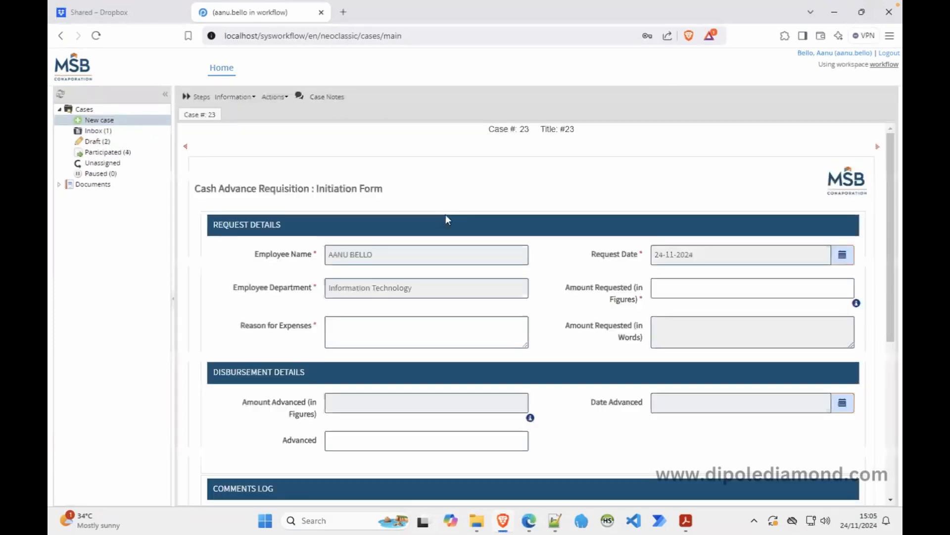
click(397, 336)
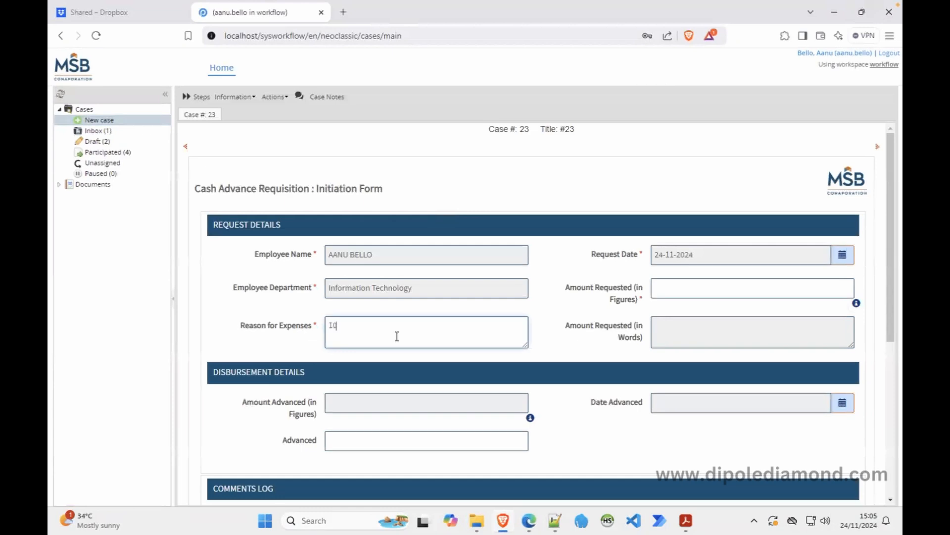
text(1q)
key(BackSpace)
key(BackSpace)
click(690, 294)
text(10,500)
click(518, 333)
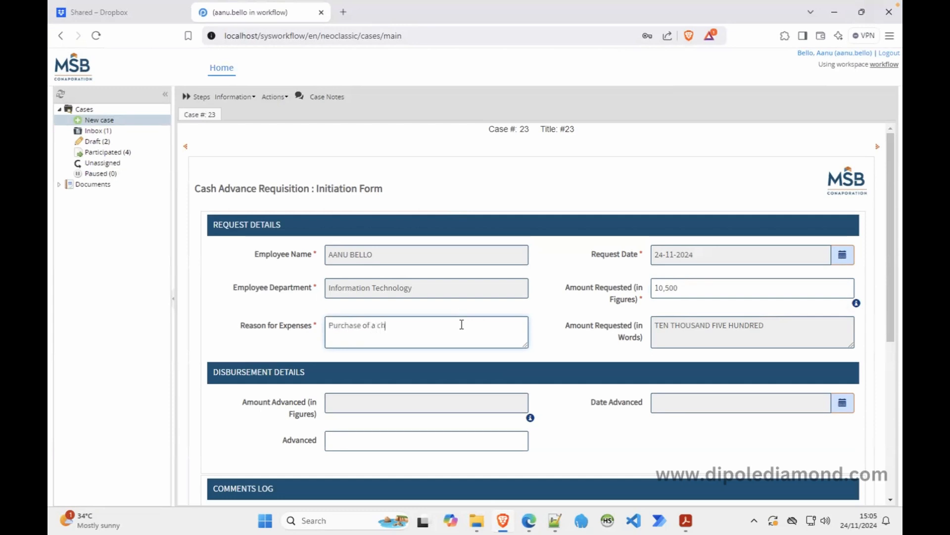
text(lastic chair)
Submit the cash advance request and confirm it.
drag(892, 304, 891, 465)
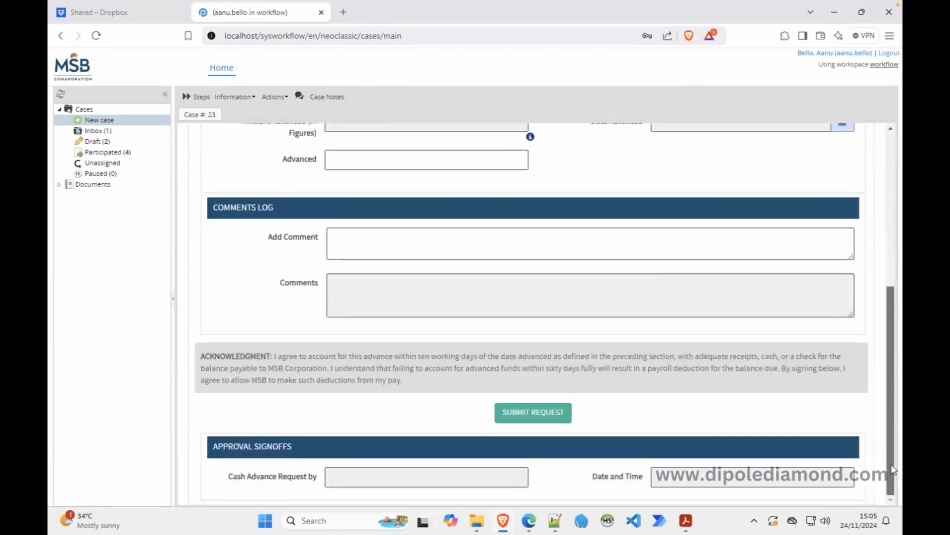
click(545, 412)
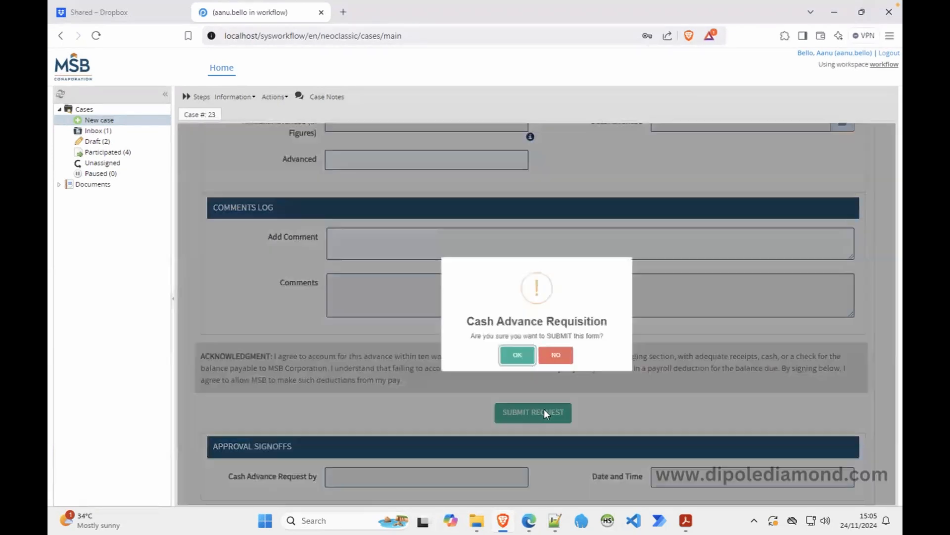
click(514, 353)
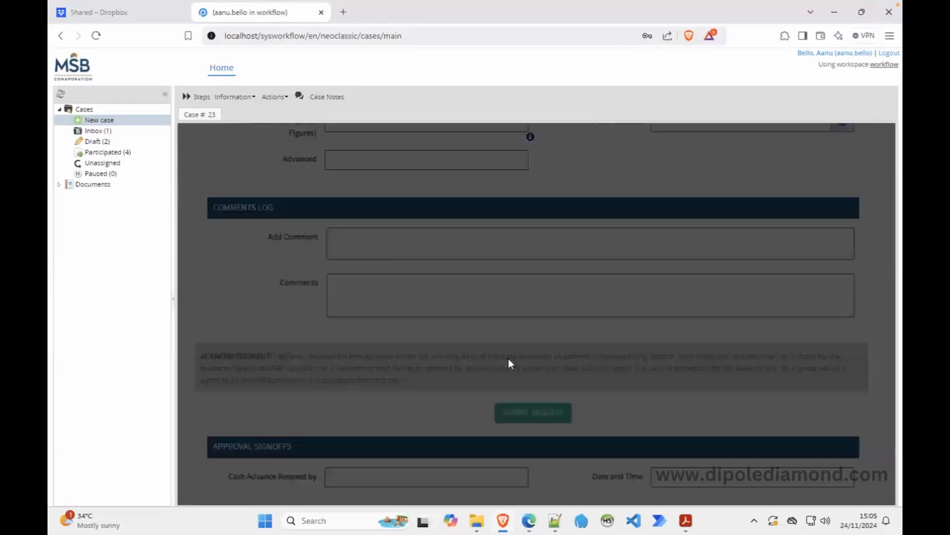
Log out of the employee account and sign in with the supervisor's username and password.
click(530, 228)
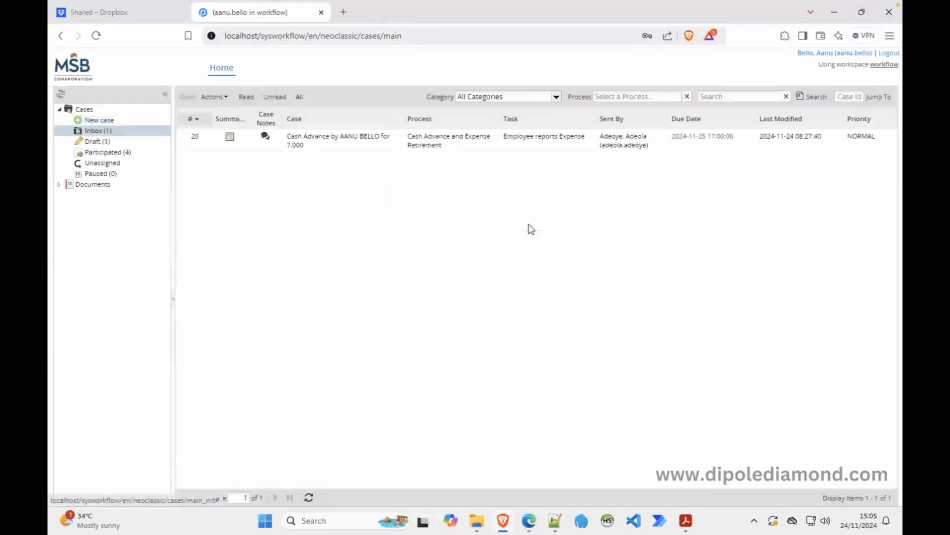
click(889, 54)
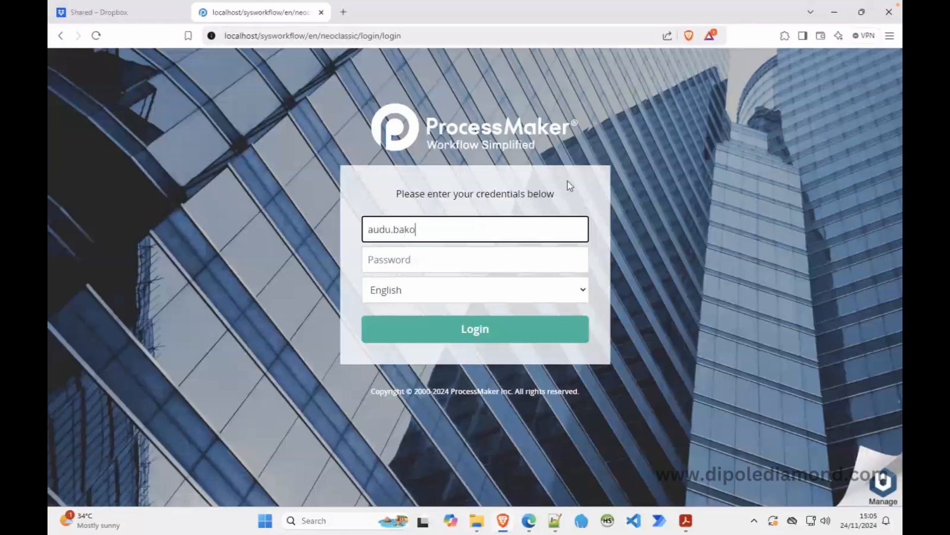
key(Tab)
text(••••••)
key(Return)
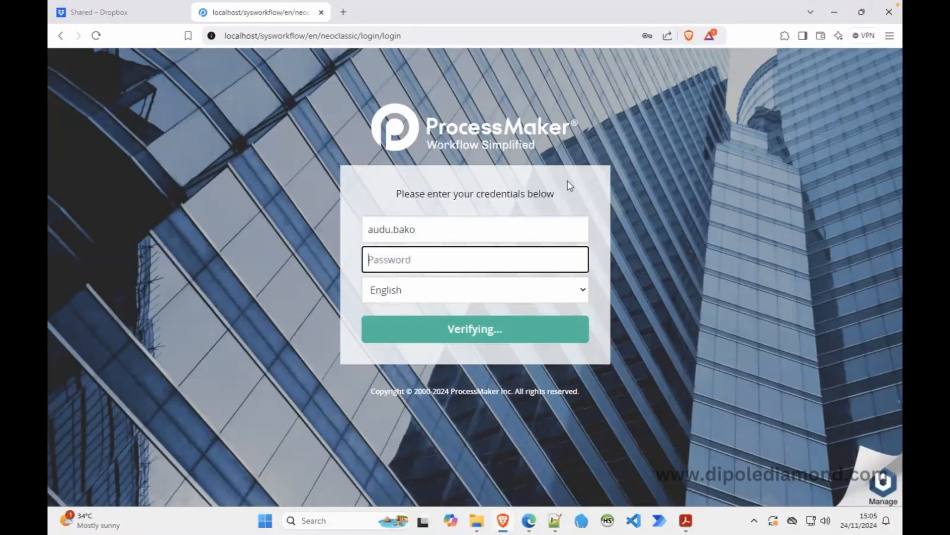
Approve case 23's cash advance request and confirm the routing.
double_click(335, 144)
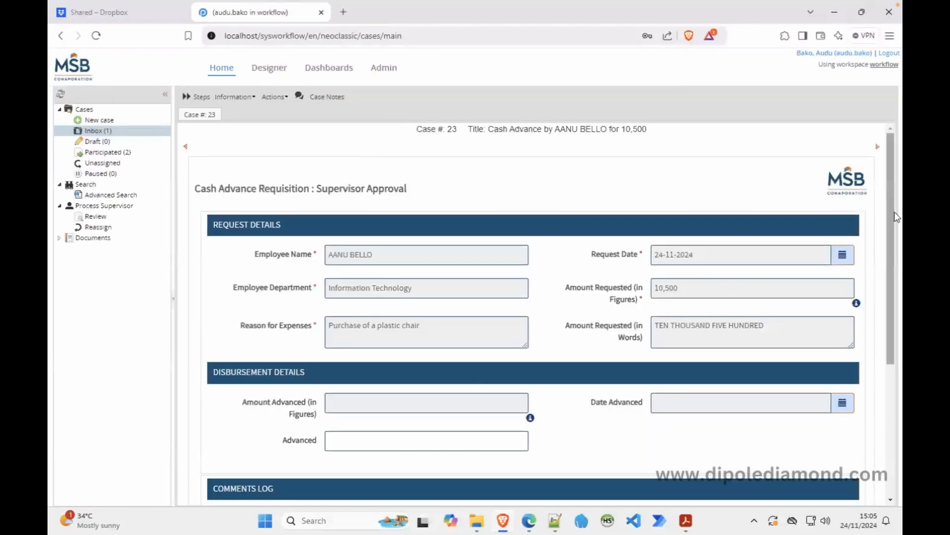
drag(893, 215, 901, 277)
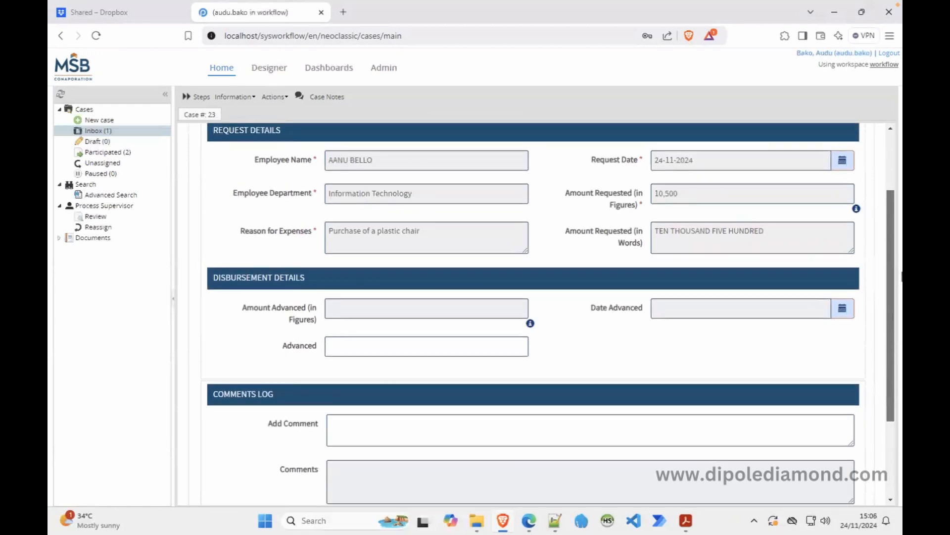
drag(902, 275, 898, 341)
click(368, 426)
click(515, 355)
click(538, 228)
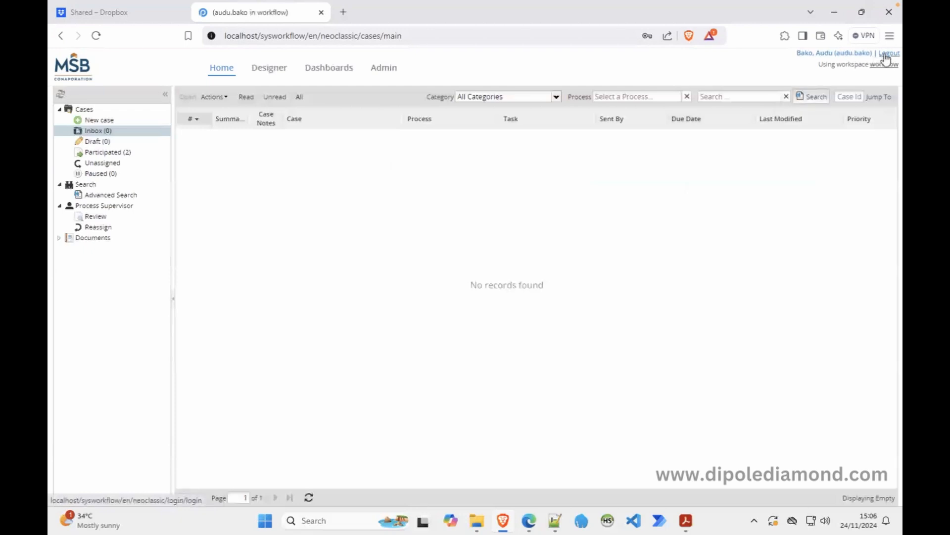
Log out of the supervisor account and sign in with the finance officer's username and password.
click(885, 55)
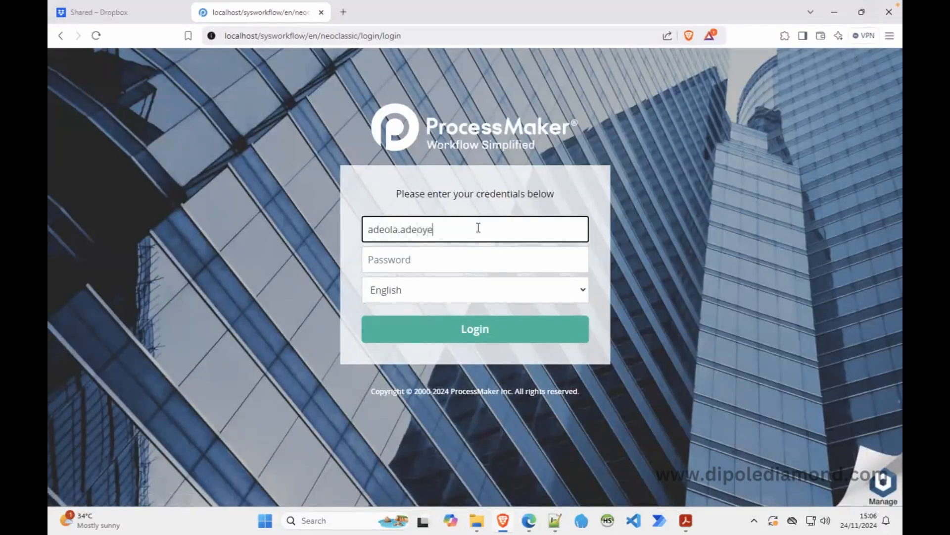
key(Tab)
text(a********)
key(Return)
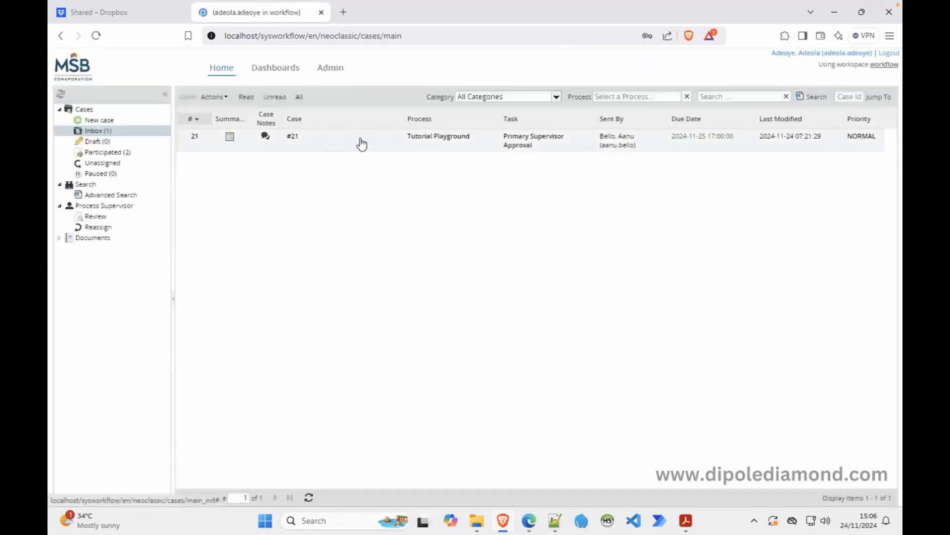
Claim unassigned case 23 to open its Finance Disbursement form.
click(119, 164)
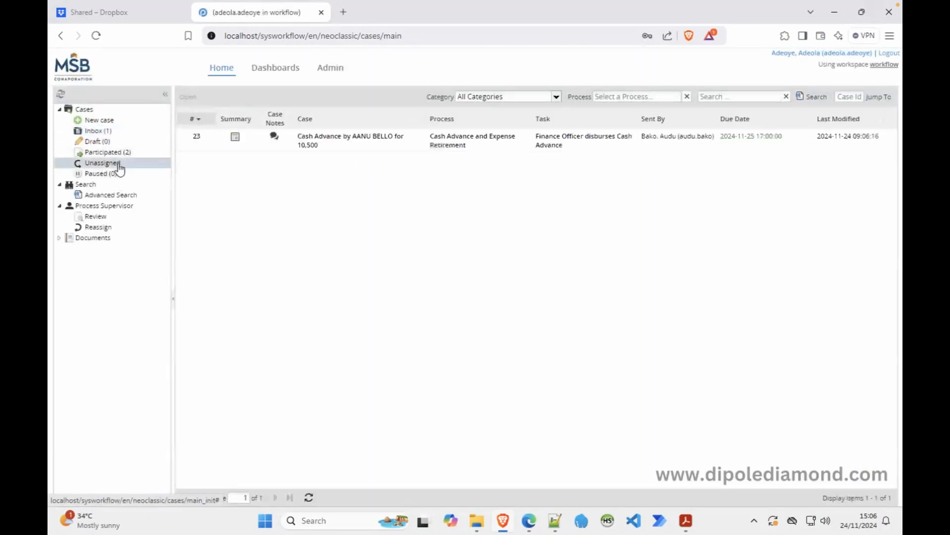
double_click(371, 148)
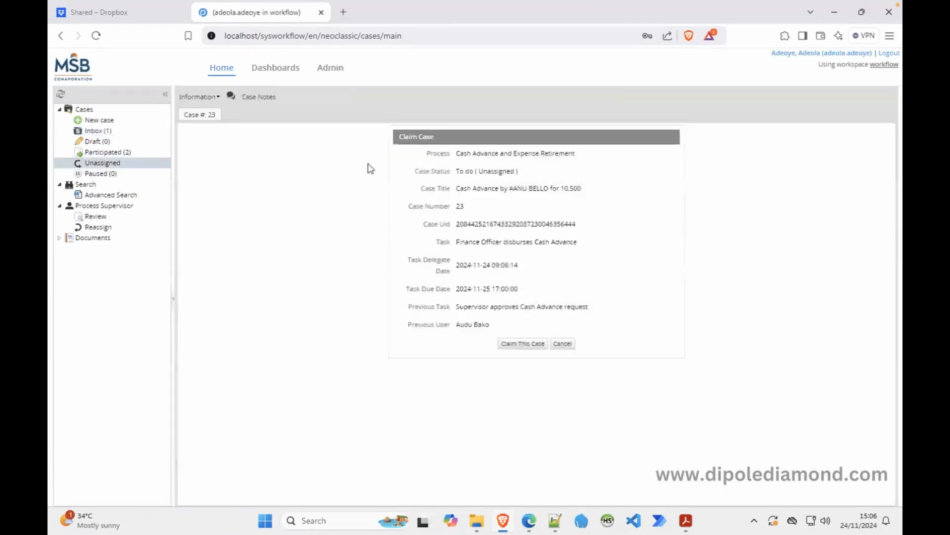
click(523, 344)
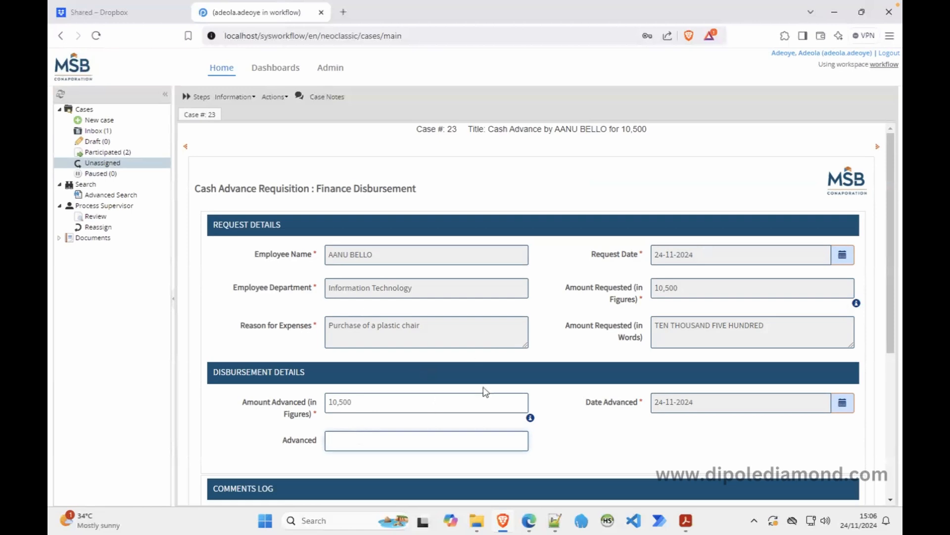
click(529, 520)
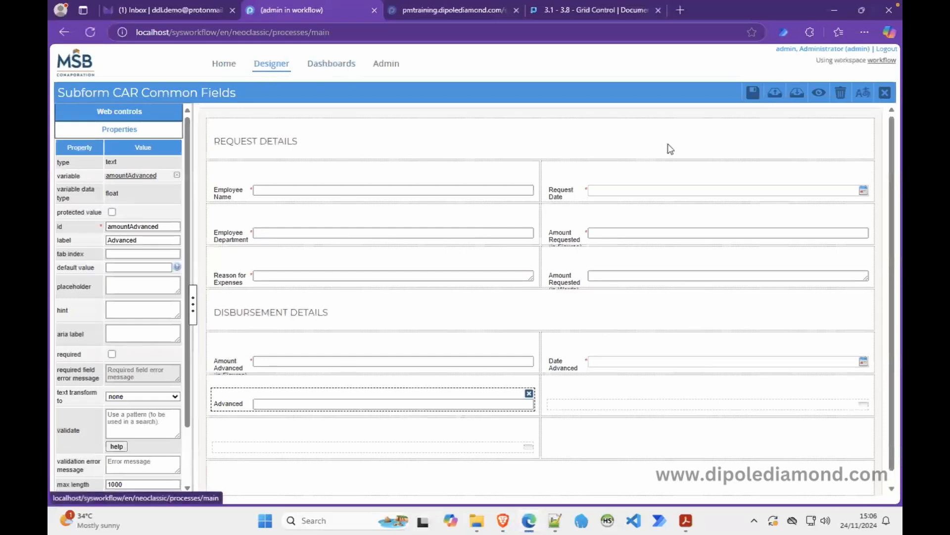
Open the Preset the Amount Advanced trigger under the Finance Officer task's CAR Approval Finance step.
click(885, 93)
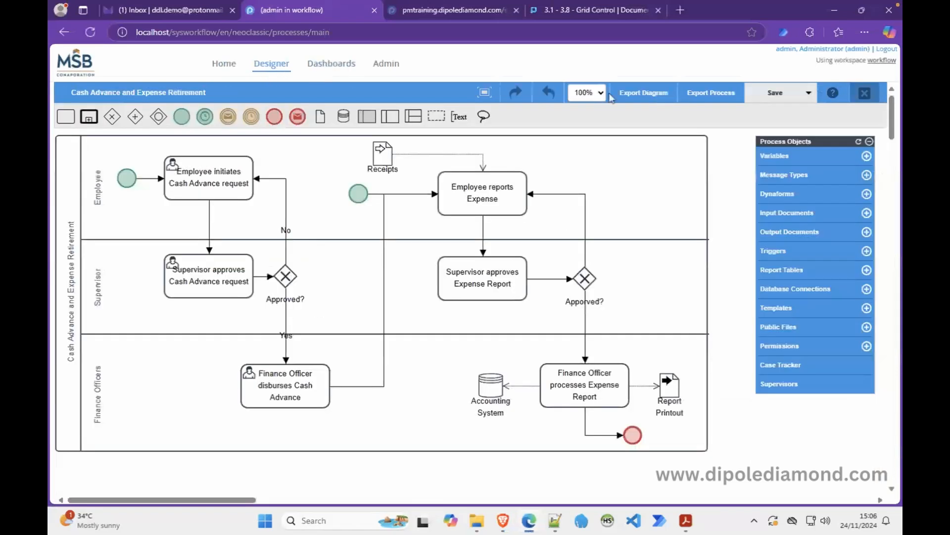
right_click(275, 395)
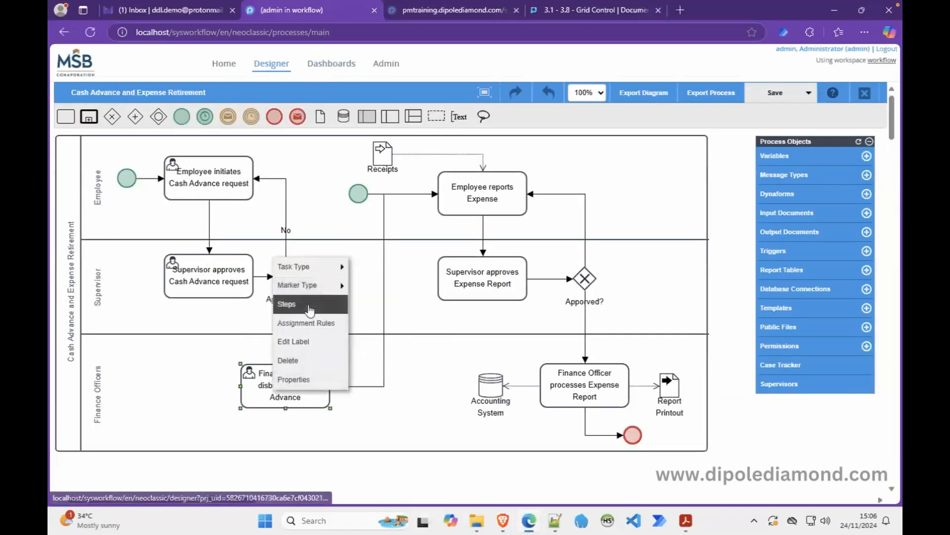
click(286, 304)
click(354, 195)
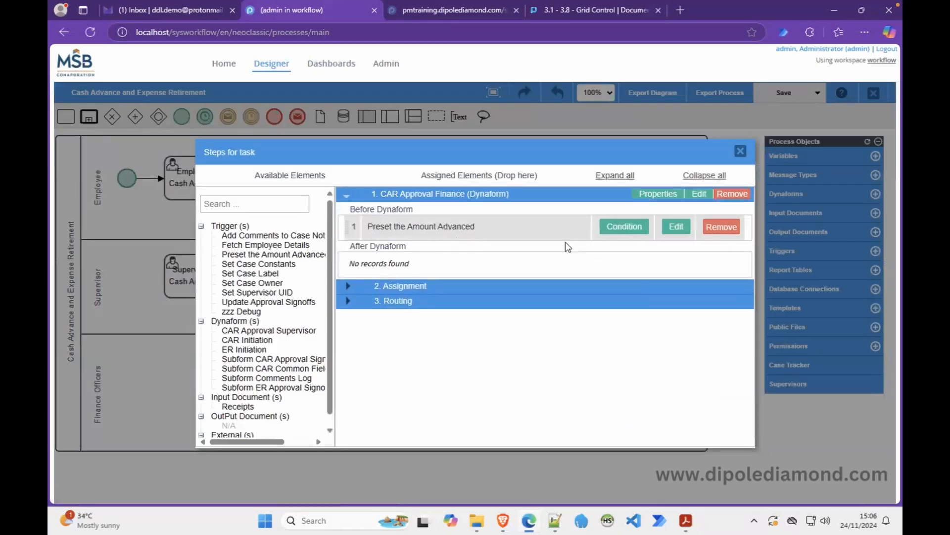
click(674, 229)
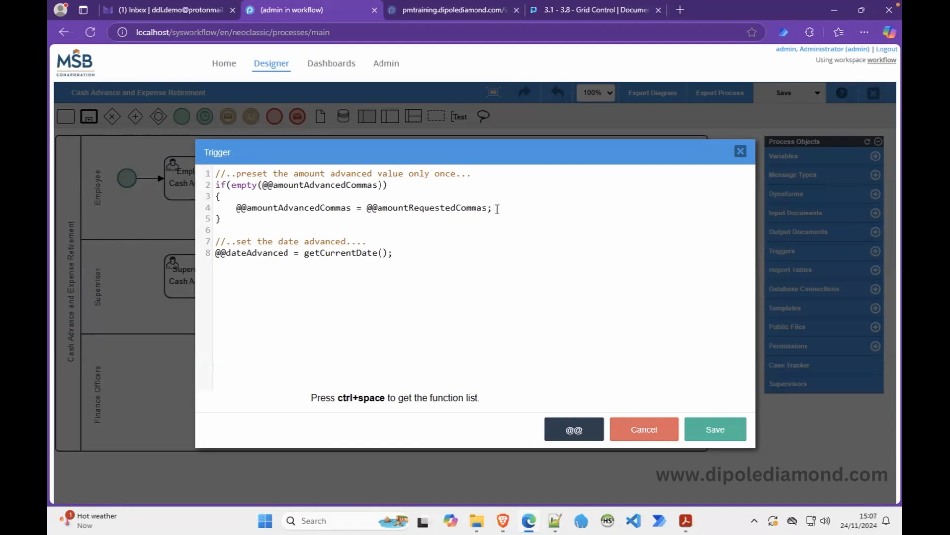
Duplicate the line 4 assignment as a new line, dropping the Commas suffix from both variables.
drag(490, 208, 235, 206)
key(ctrl+c)
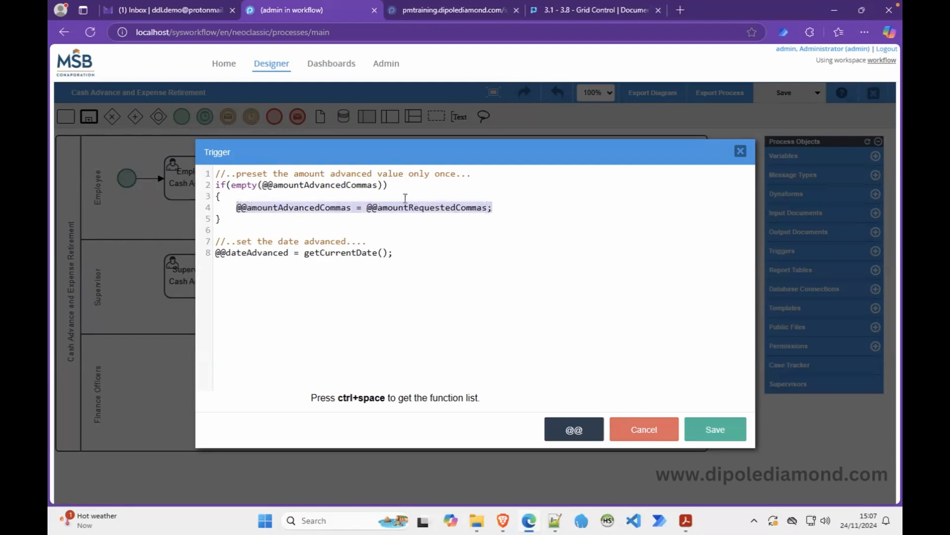
click(501, 208)
key(Return)
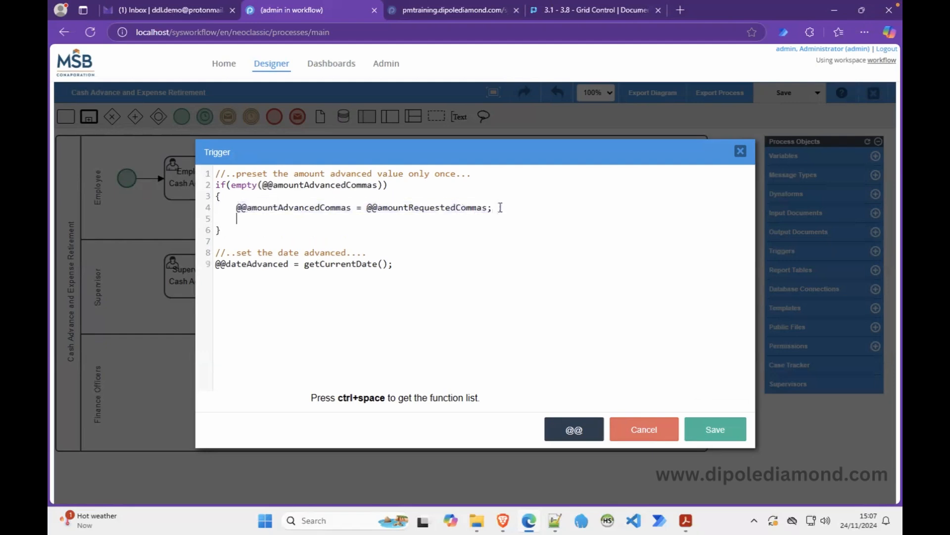
key(ctrl+v)
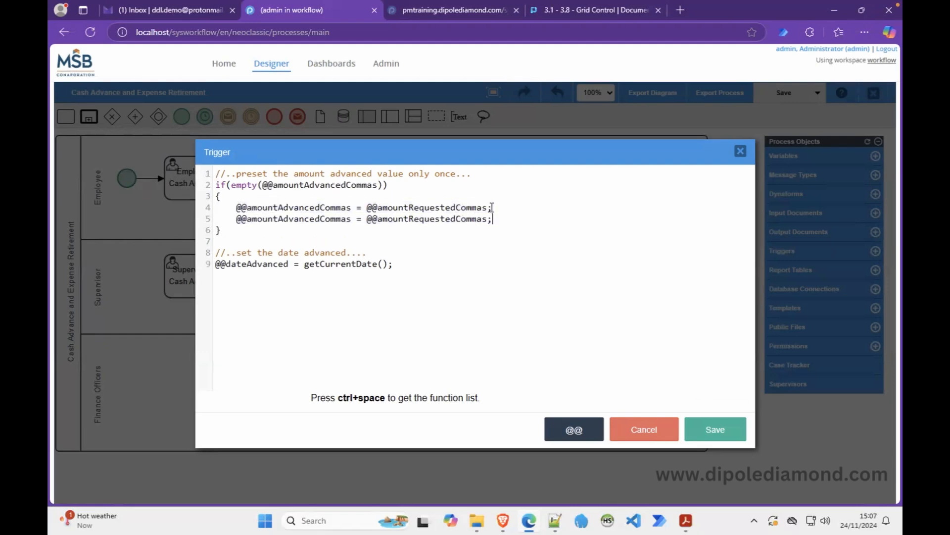
click(351, 222)
key(BackSpace)
key(BackSpace)
key(BackSpace)
key(BackSpace)
key(BackSpace)
key(BackSpace)
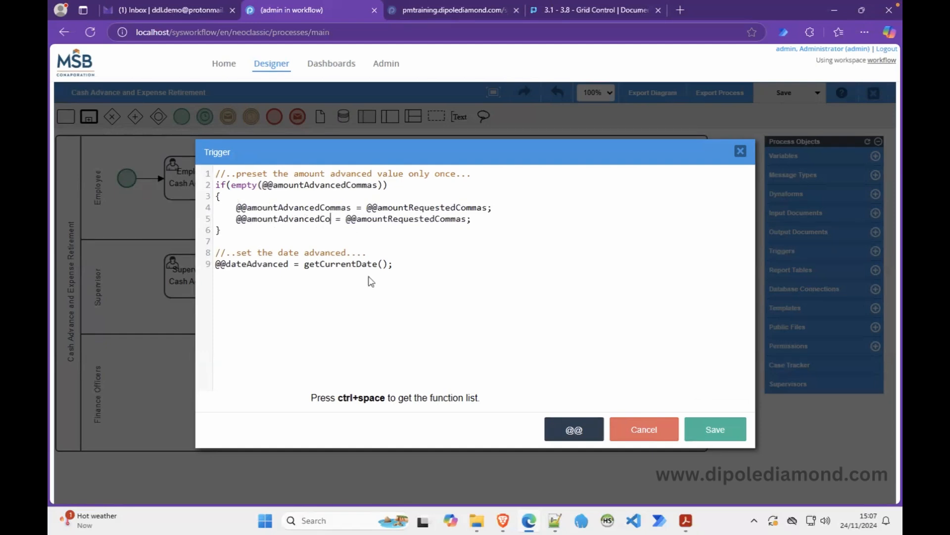
click(455, 220)
key(BackSpace)
key(BackSpace)
key(BackSpace)
key(BackSpace)
key(BackSpace)
key(BackSpace)
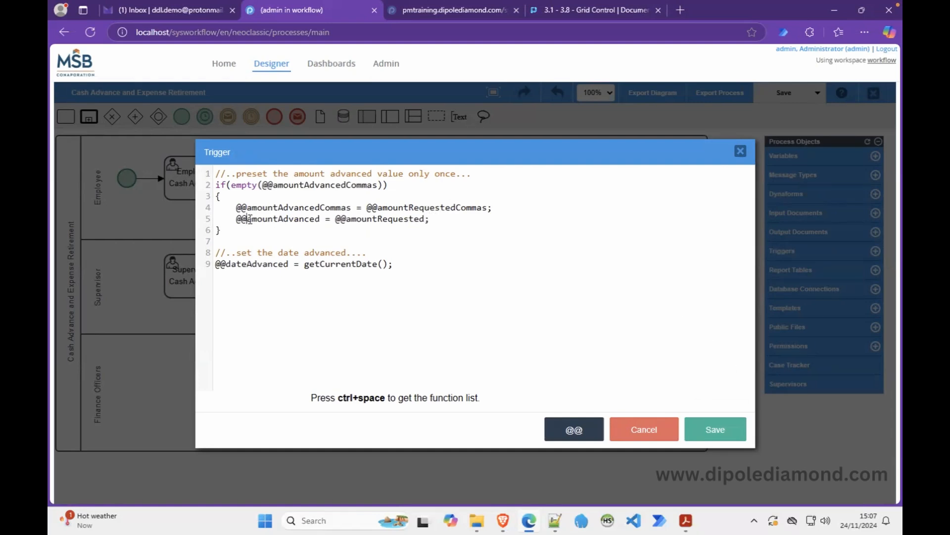
Change both prefixes on the new line to @#, giving '@#amountAdvanced = @#amountRequested;'.
click(573, 428)
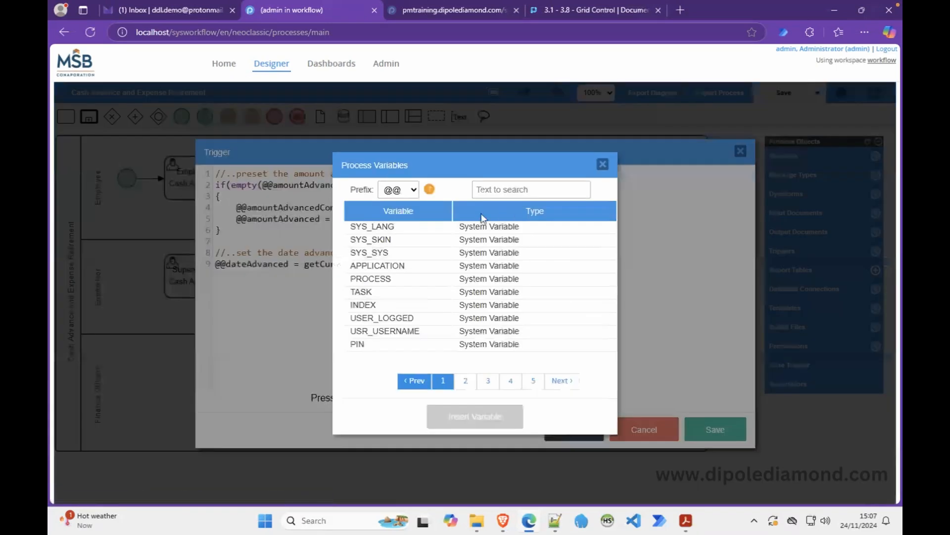
mouse_move(429, 192)
click(603, 164)
click(247, 221)
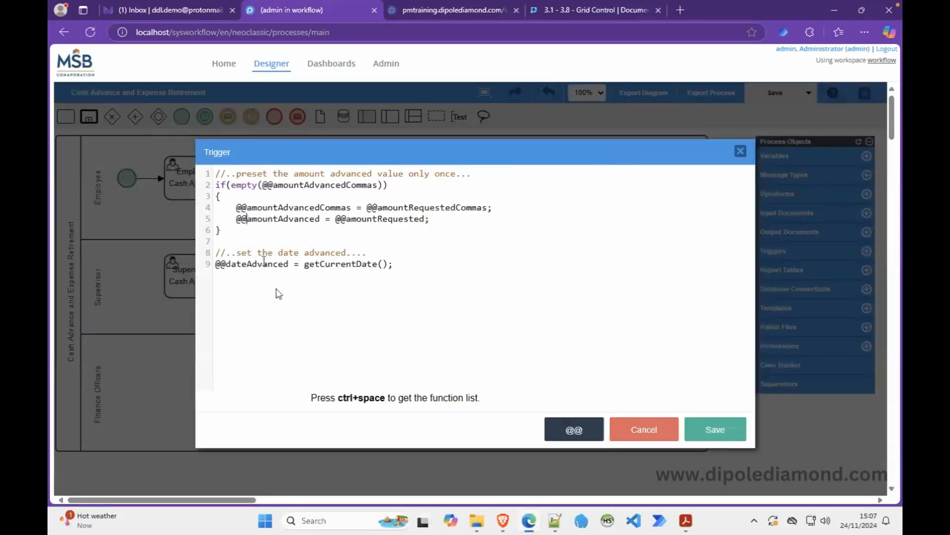
key(BackSpace)
text(#)
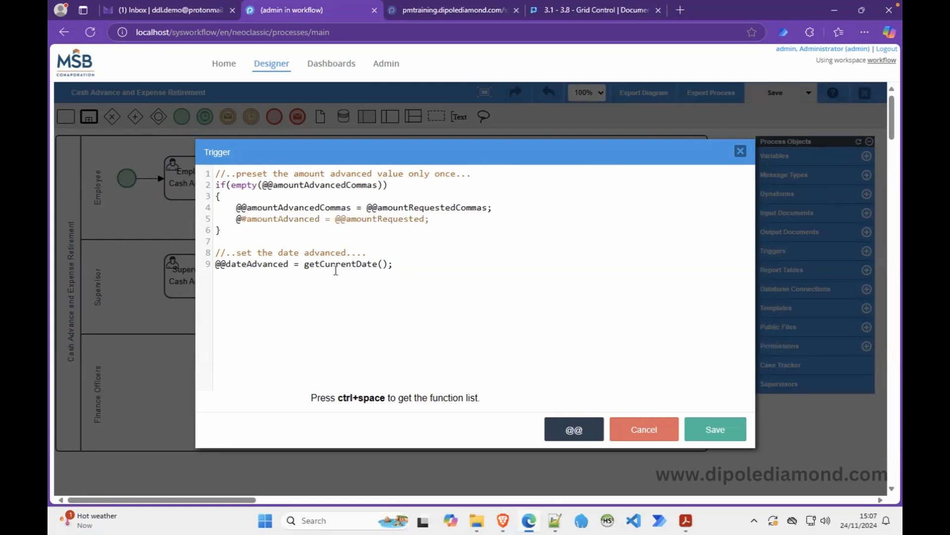
click(347, 219)
key(BackSpace)
text(#)
Append 'dd(@#amountRequested);' at the end of the trigger code.
click(405, 265)
key(Return)
key(Return)
key(Return)
text(dd()
drag(426, 219, 340, 222)
key(ctrl+c)
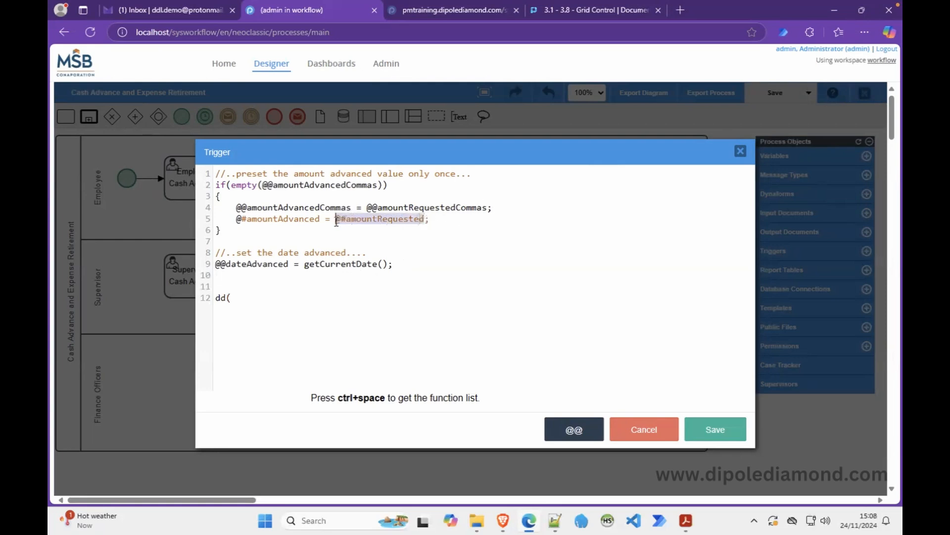
click(264, 304)
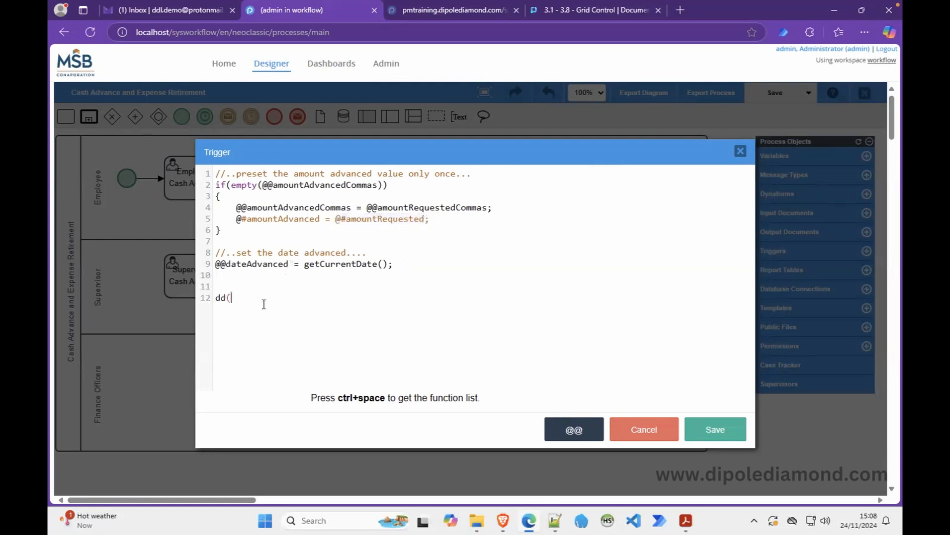
key(ctrl+v)
text();)
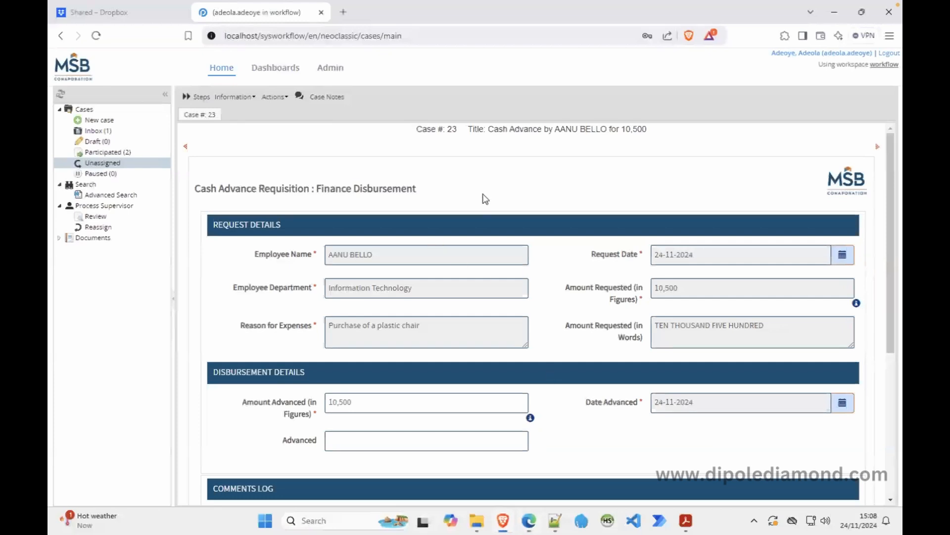
Reload the case form to run the trigger, then delete the trigger's dd() dump line.
right_click(485, 197)
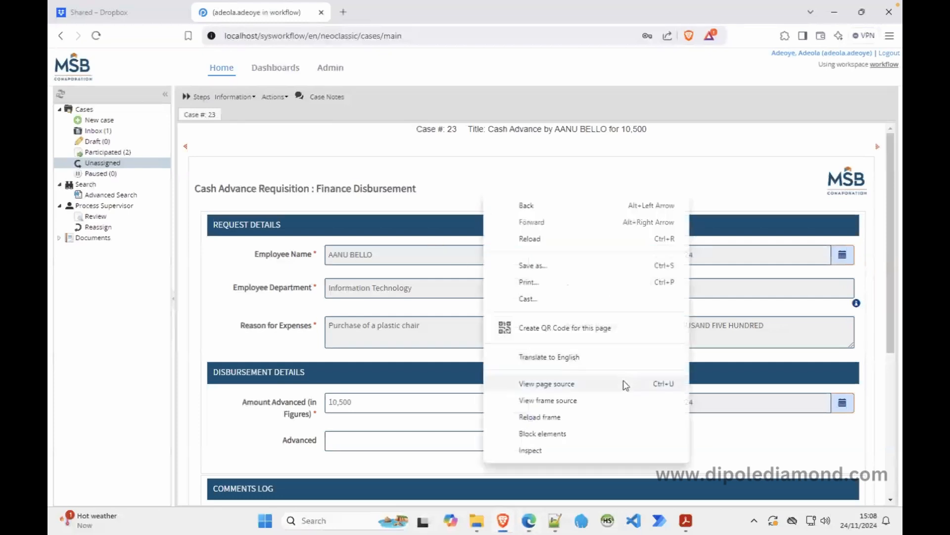
click(559, 417)
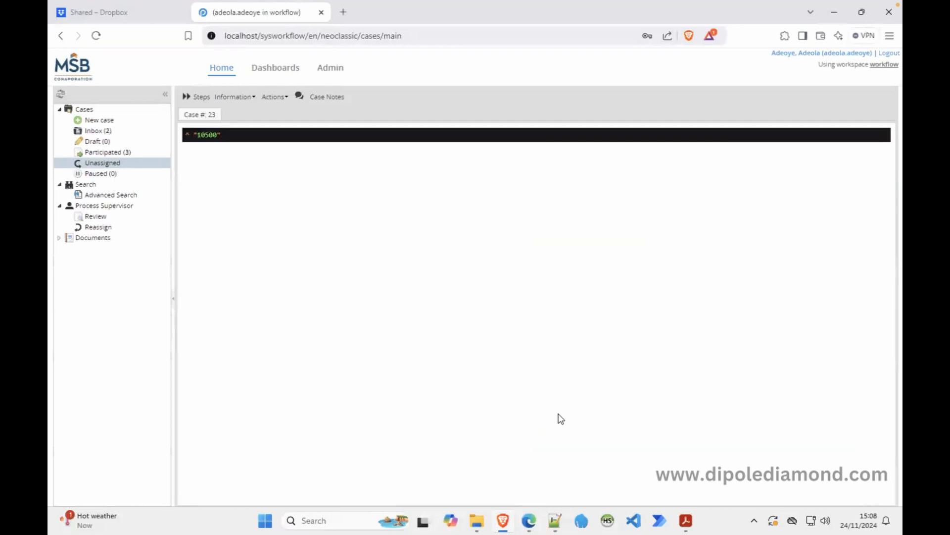
click(529, 520)
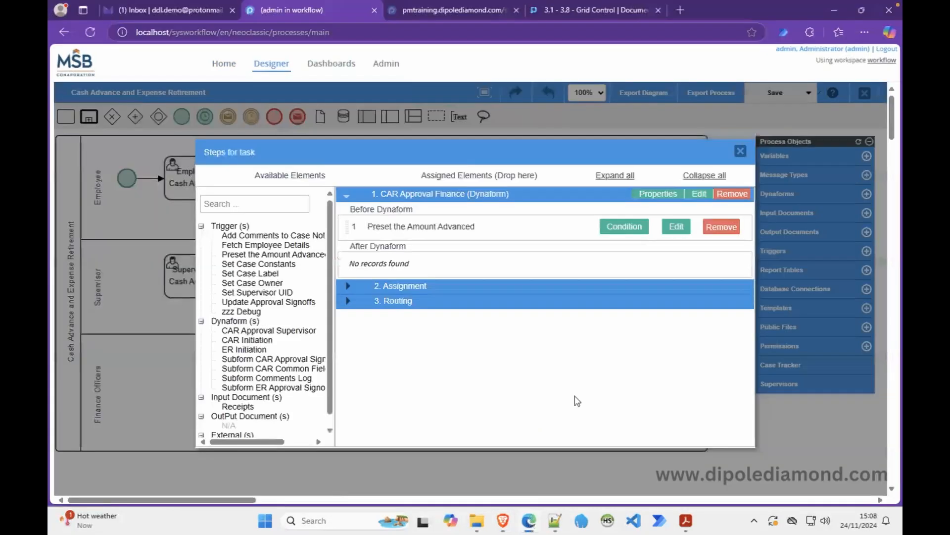
click(673, 232)
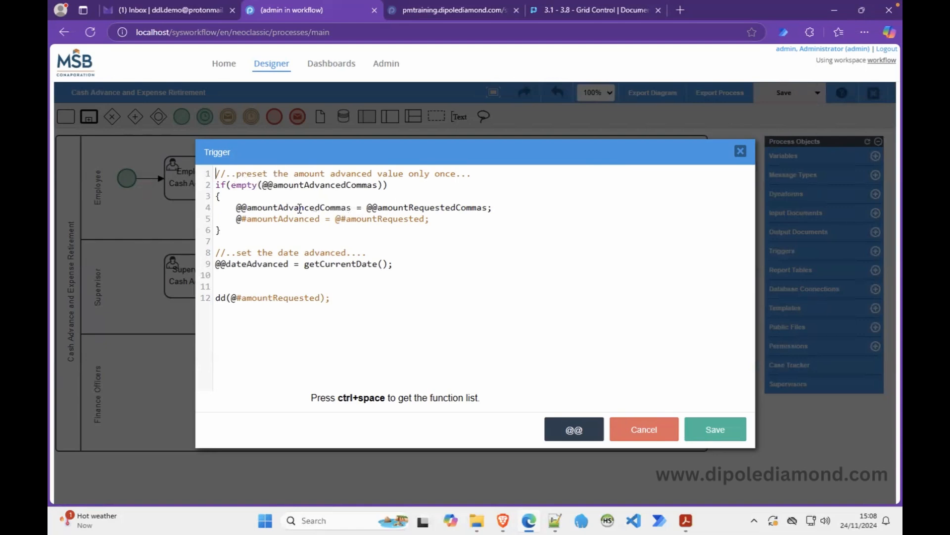
drag(330, 297, 211, 290)
key(BackSpace)
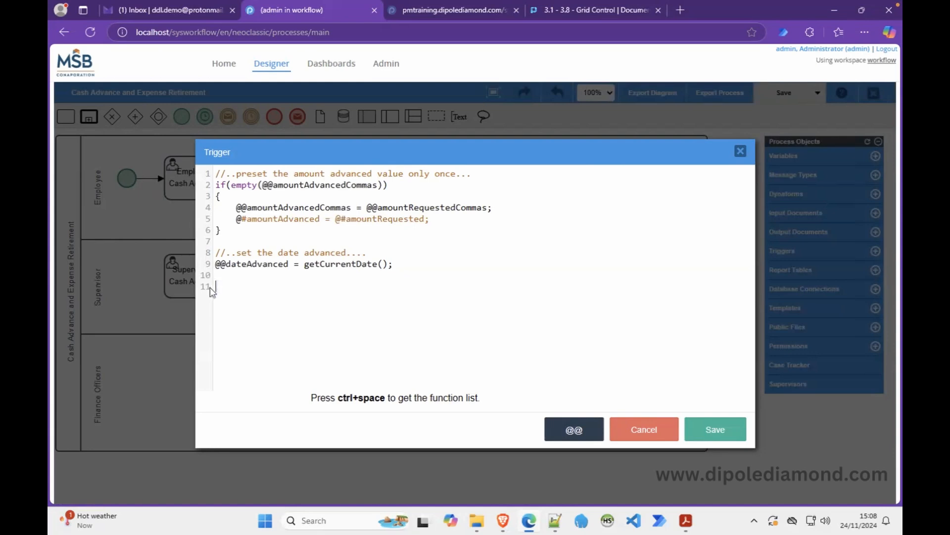
drag(221, 229, 221, 186)
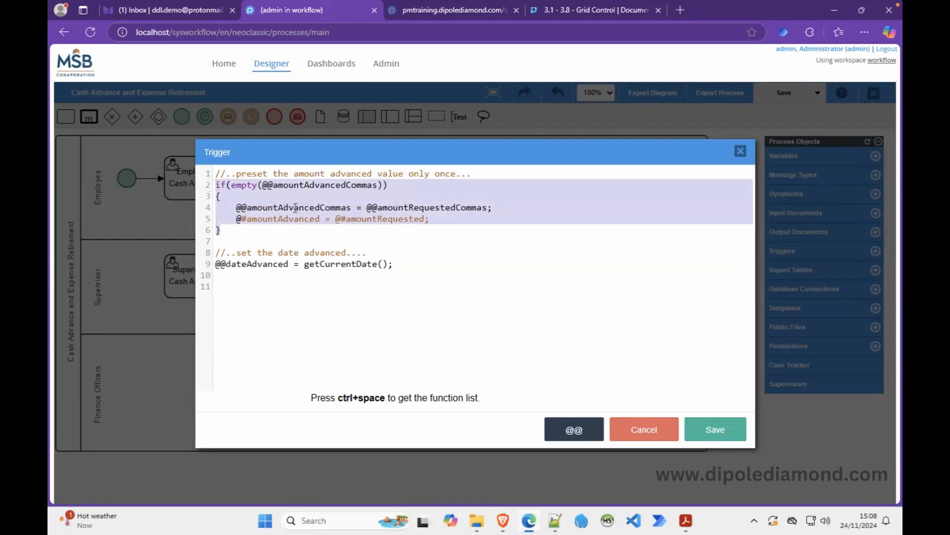
double_click(317, 185)
key(ctrl+c)
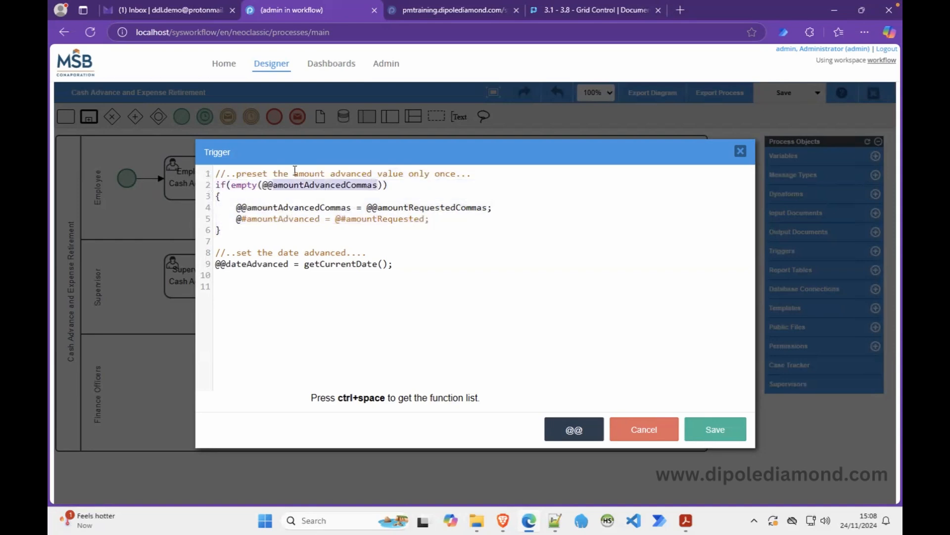
click(217, 171)
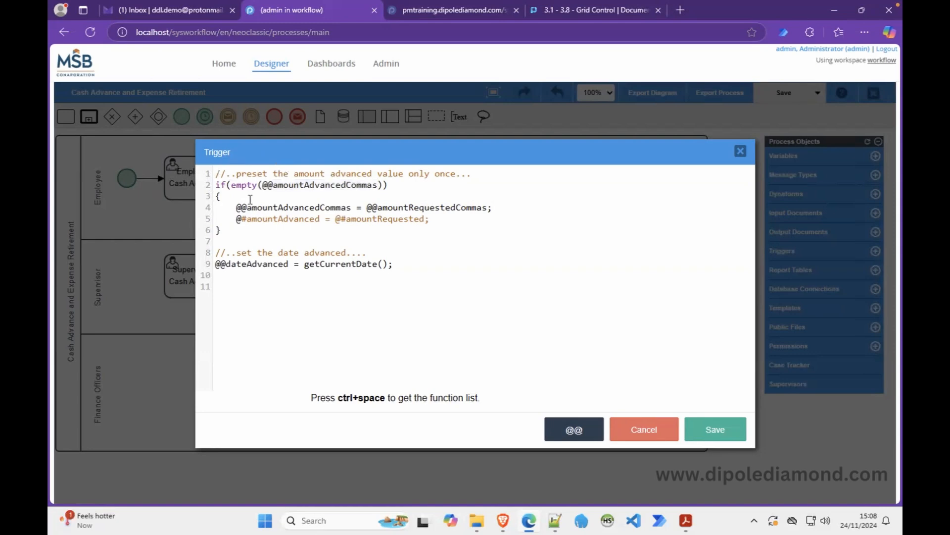
key(Return)
key(Return)
text(unse)
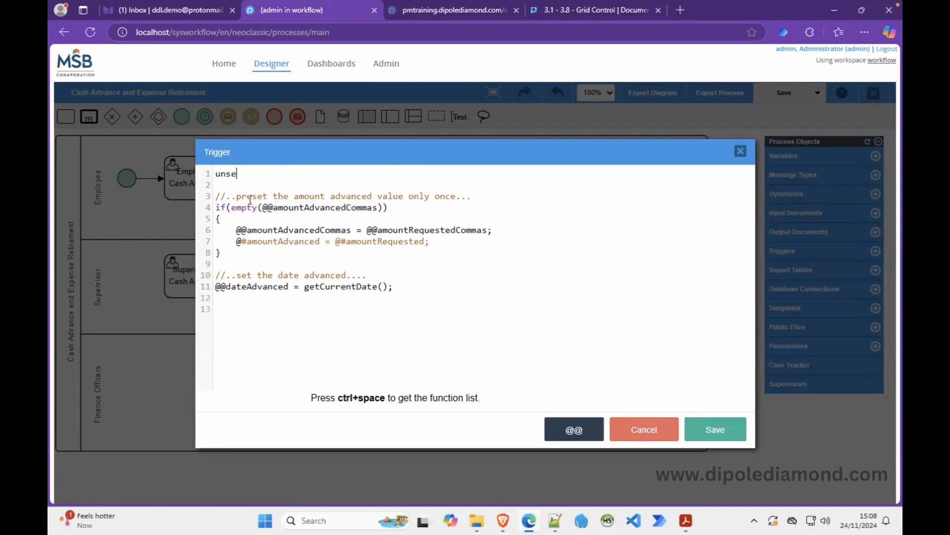
text(t();)
text(@@)
key(ctrl+v)
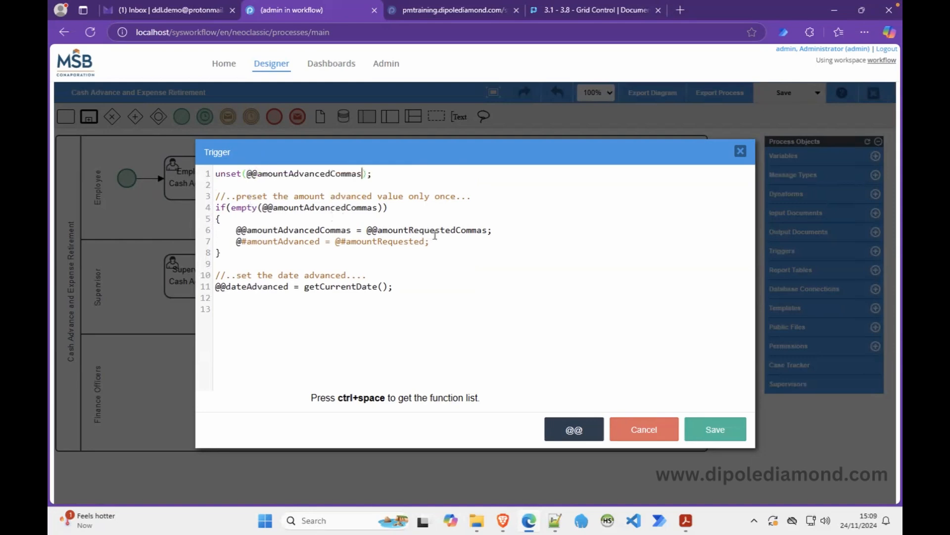
click(716, 431)
Reload the running case form to test the unset line.
click(504, 524)
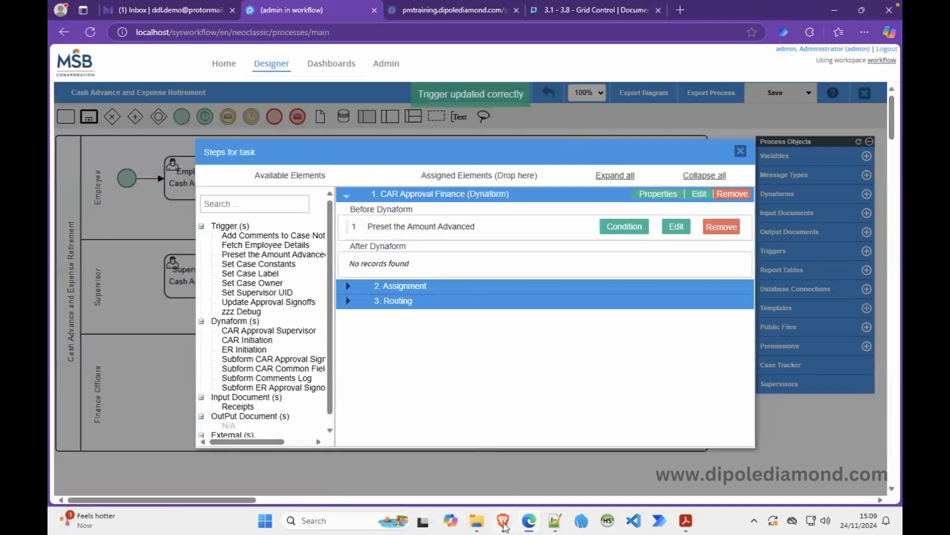
right_click(426, 291)
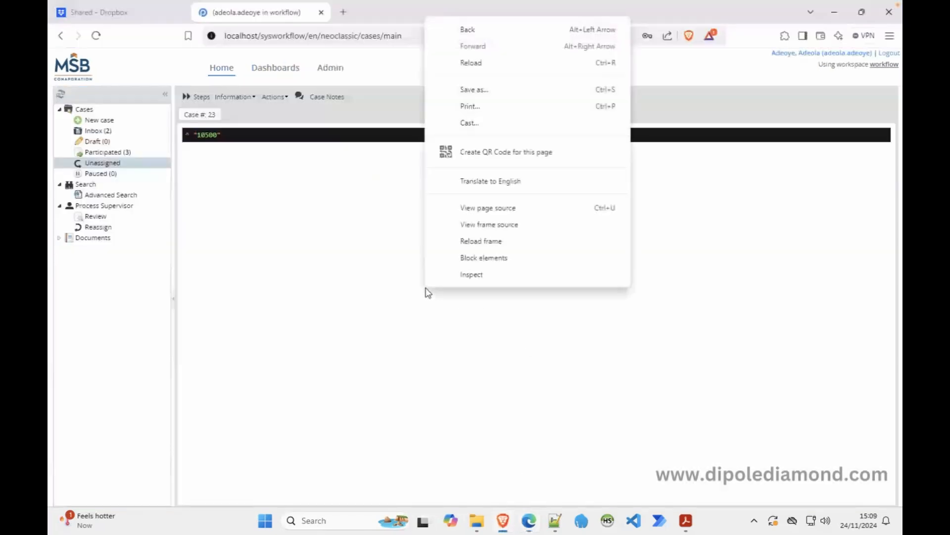
click(489, 246)
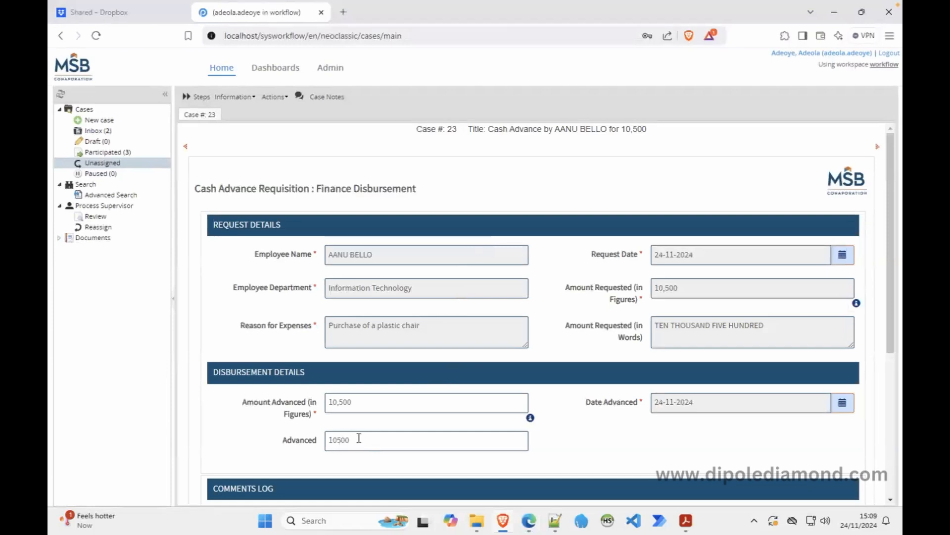
click(529, 521)
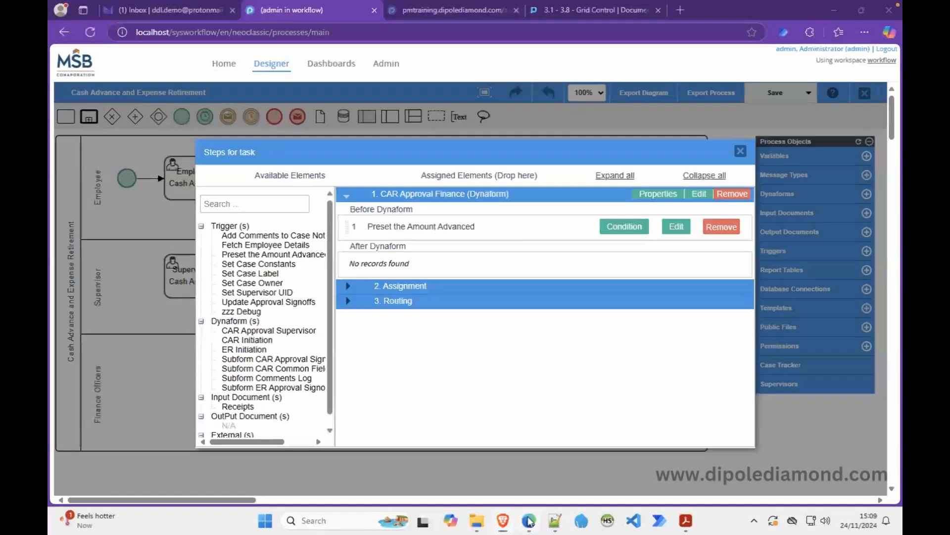
Remove the unset line and blank lines, save the trigger, and close the steps list.
click(676, 227)
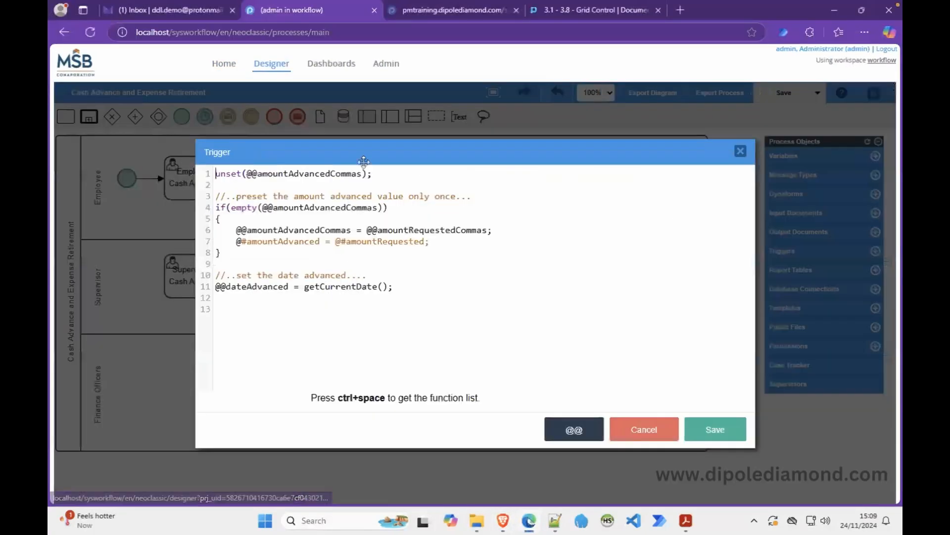
drag(399, 172, 194, 177)
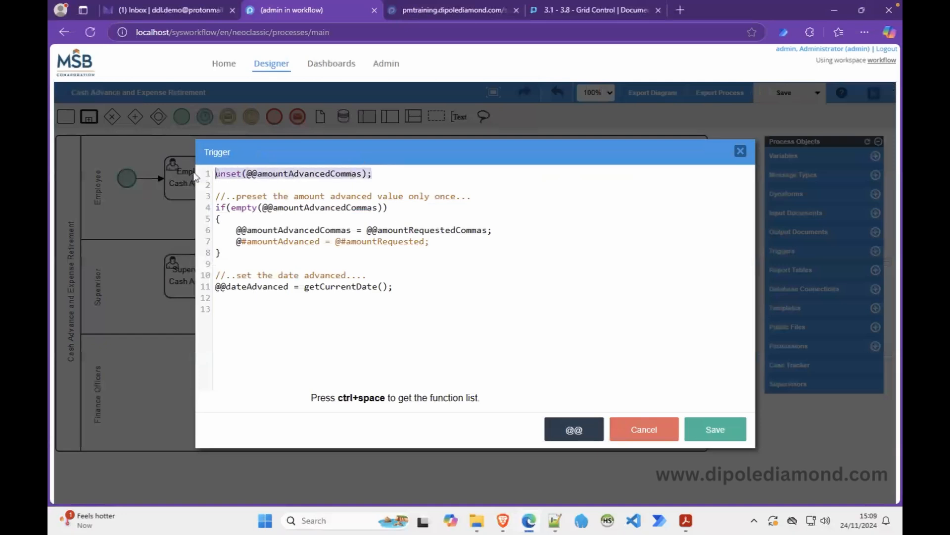
key(Delete)
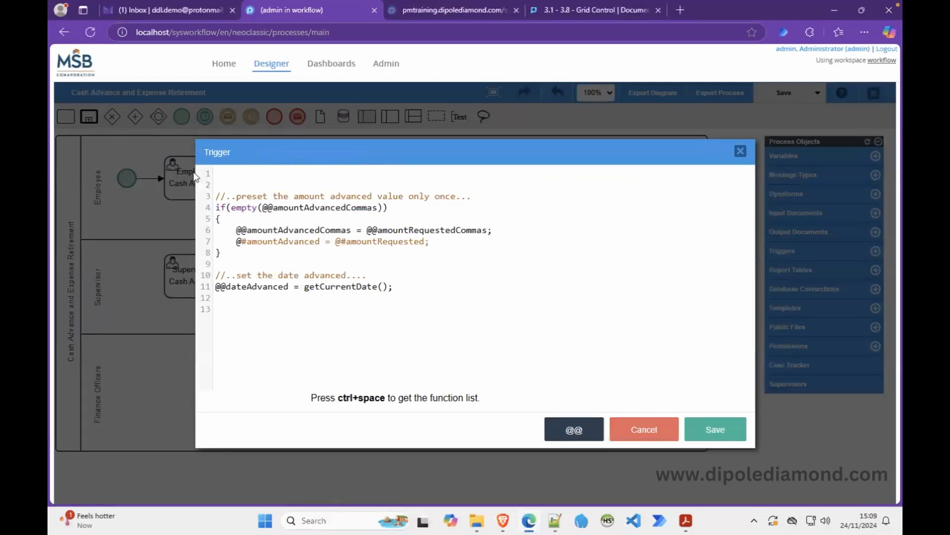
key(Delete)
key(Delete)
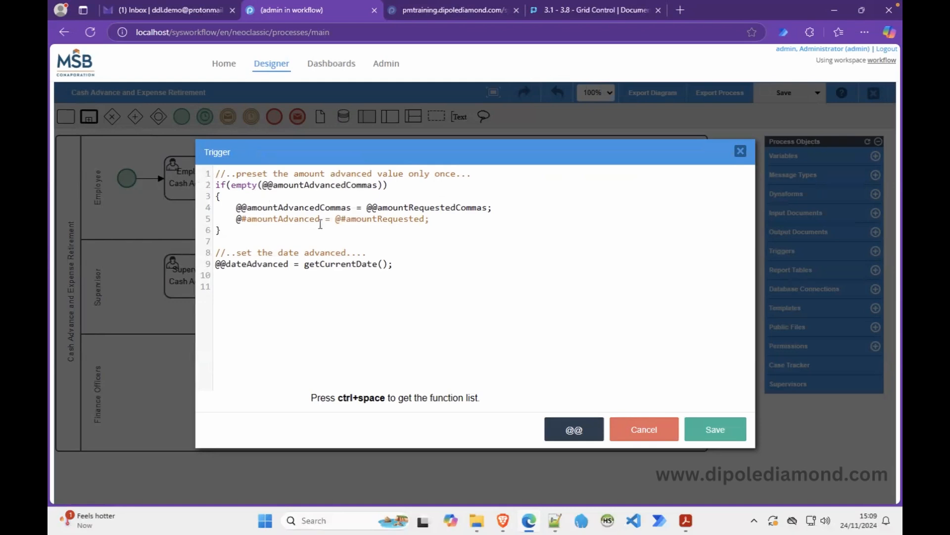
click(712, 431)
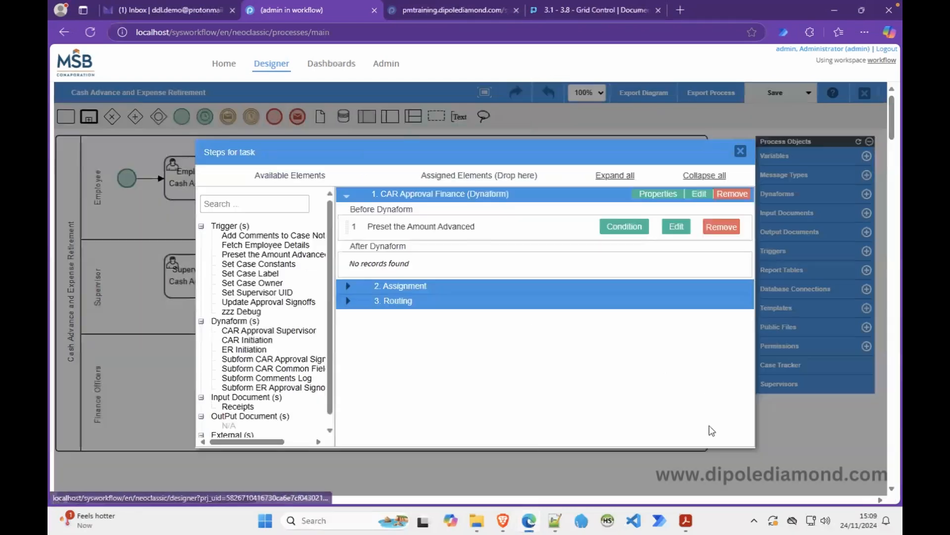
click(740, 152)
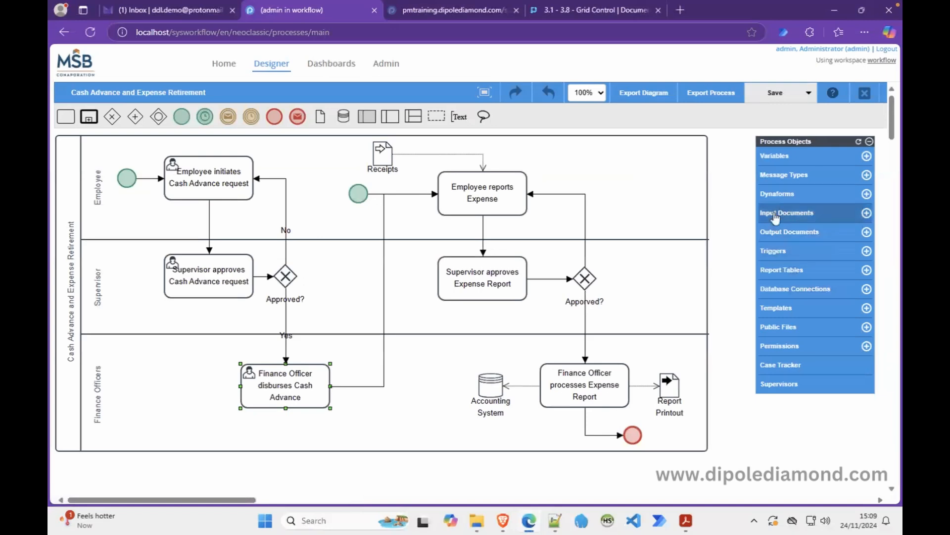
Open Subform CAR Common Fields and delete its Advanced textbox.
click(779, 197)
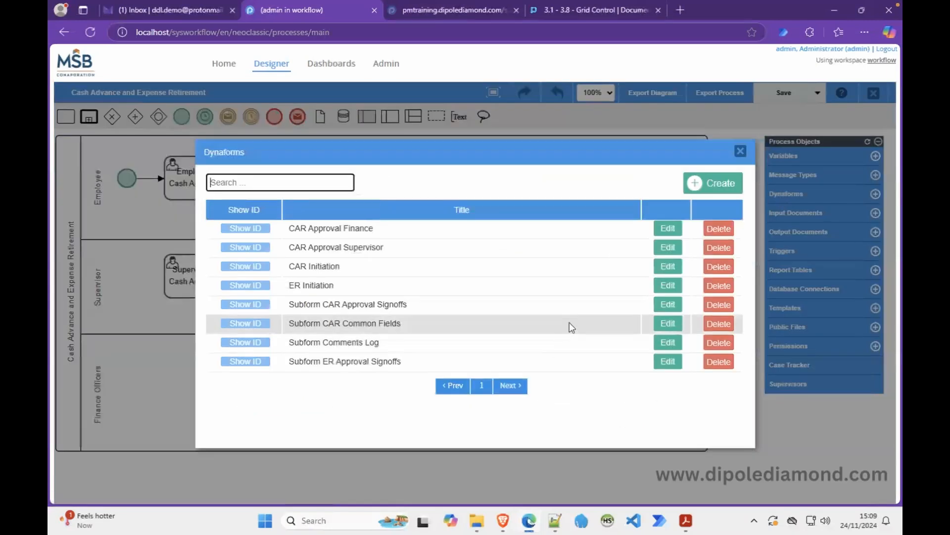
click(668, 325)
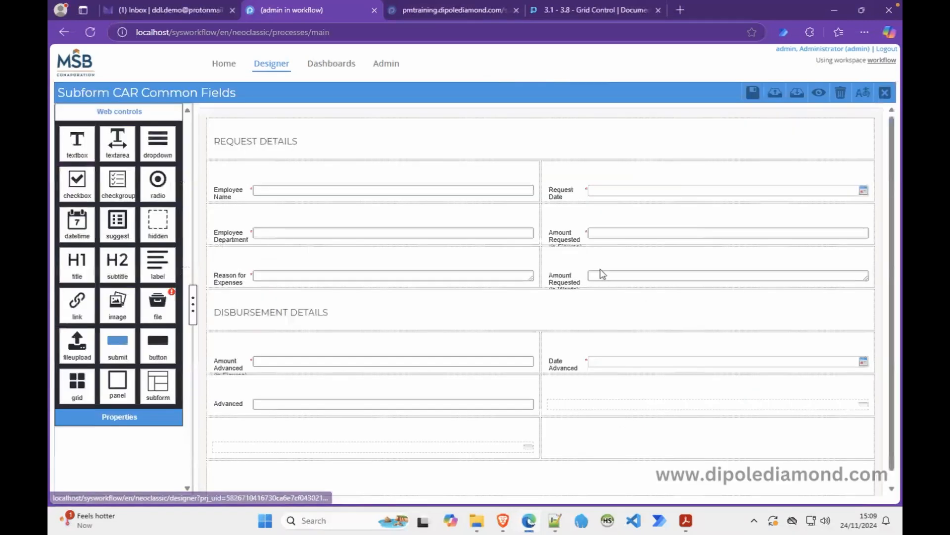
click(302, 397)
double_click(121, 226)
key(ctrl+c)
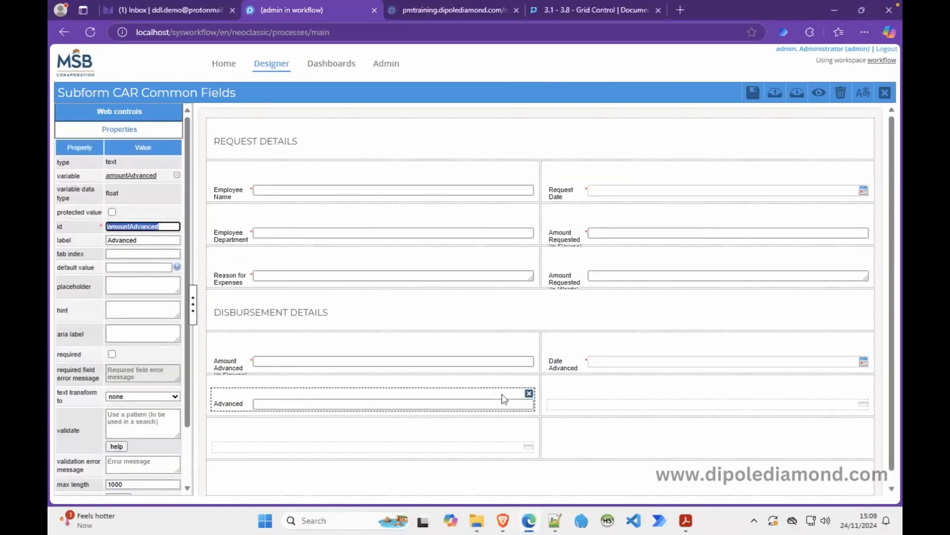
click(529, 393)
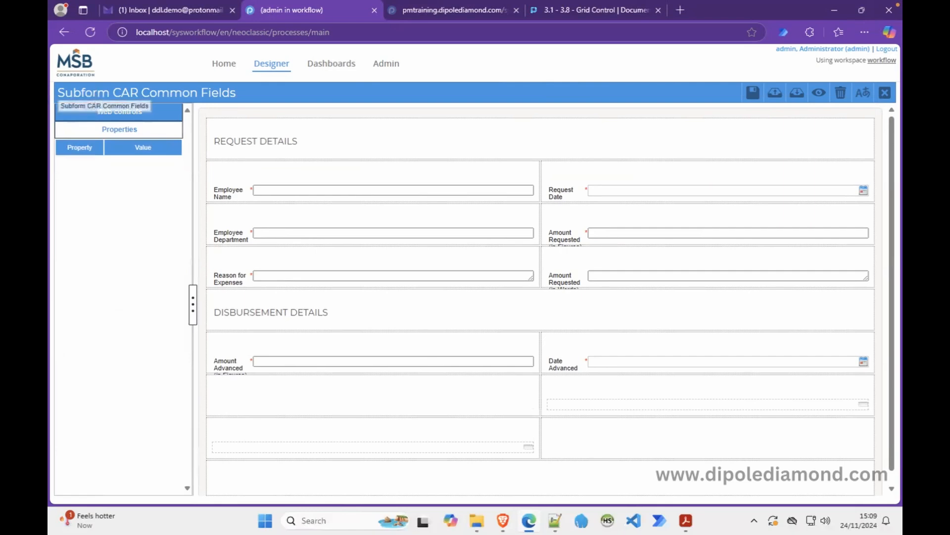
Add a hidden field bound to amountAdvanced below Amount Advanced and save the subform.
click(88, 113)
drag(153, 223, 240, 391)
click(426, 149)
key(ctrl+v)
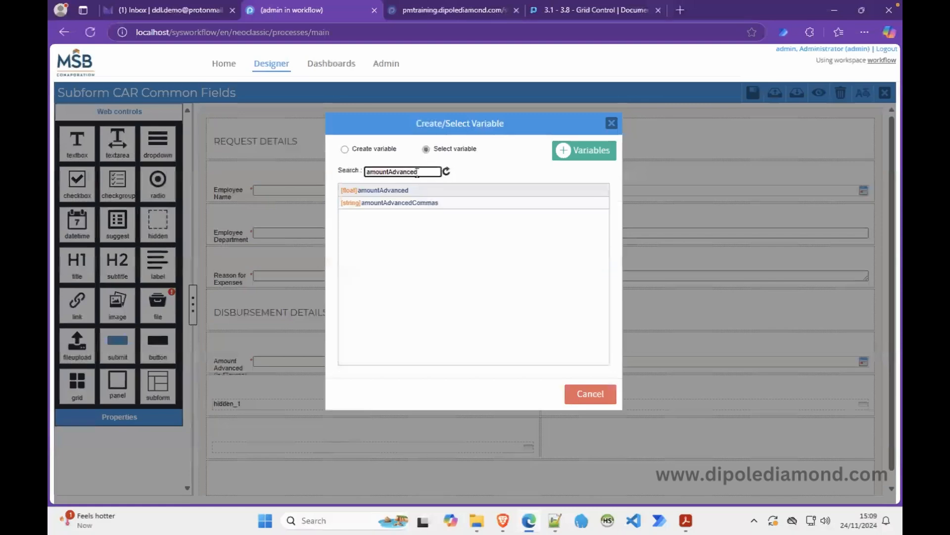
click(412, 191)
click(753, 94)
click(886, 95)
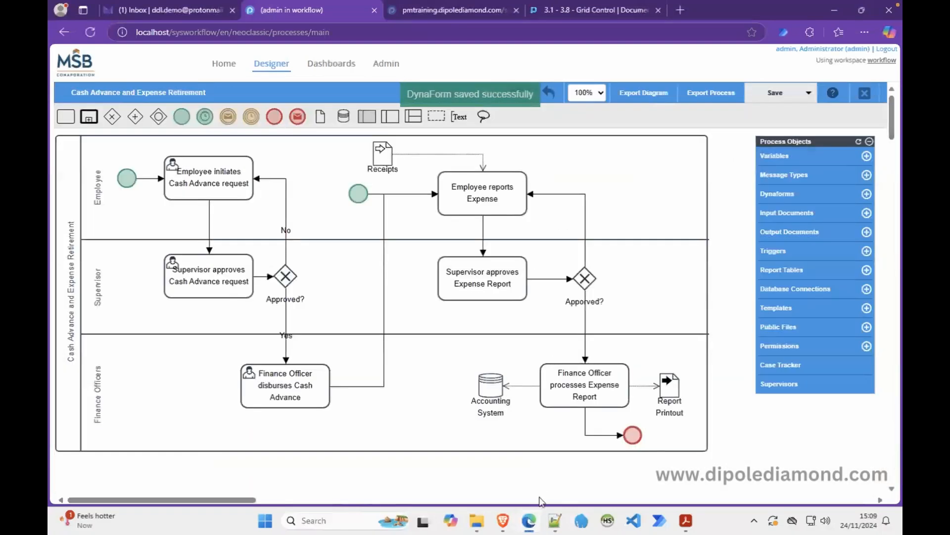
click(503, 521)
Reload the case form, confirm the cash advance was disbursed, and route the case onward.
right_click(558, 199)
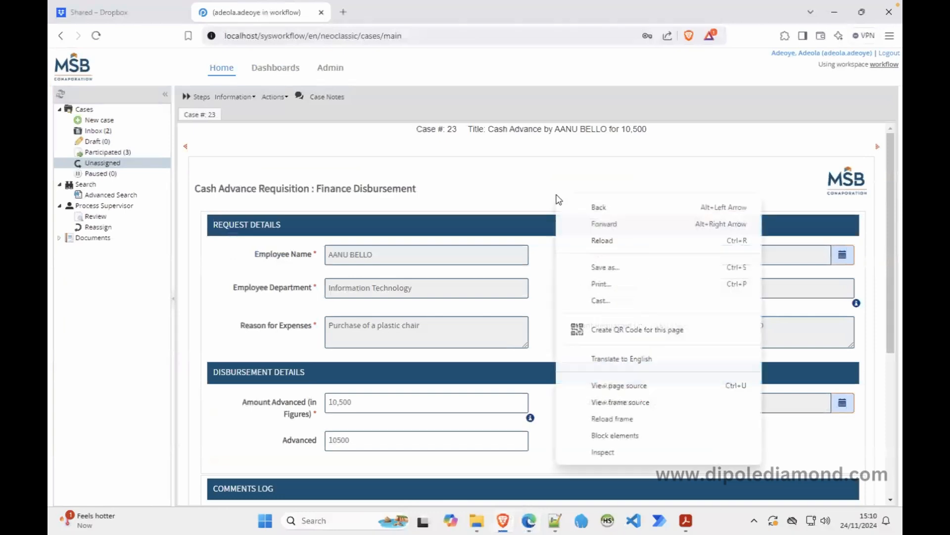
click(591, 419)
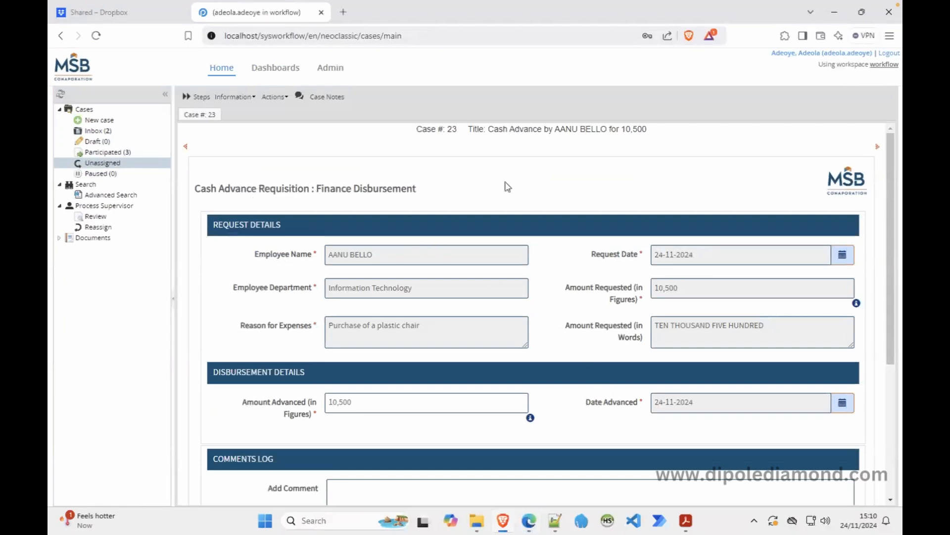
scroll(604, 411, down, 4)
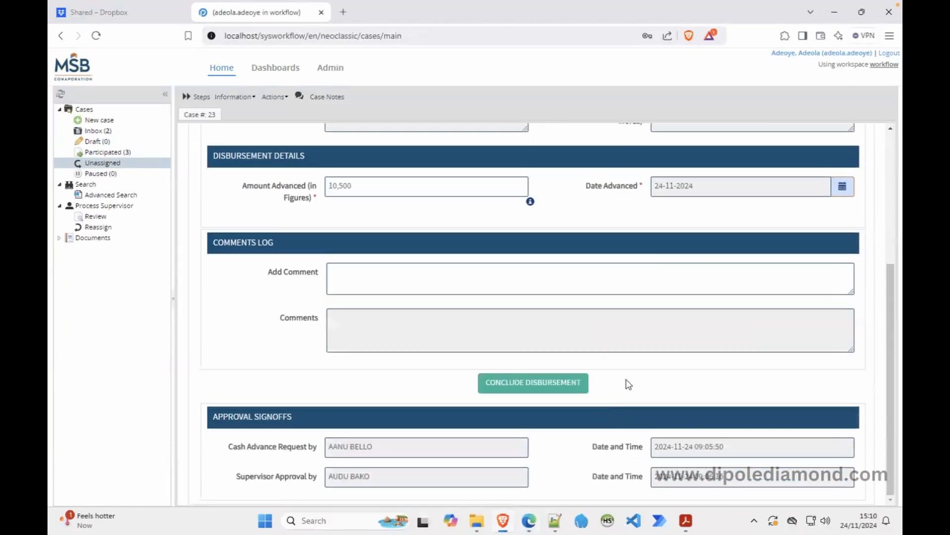
click(558, 385)
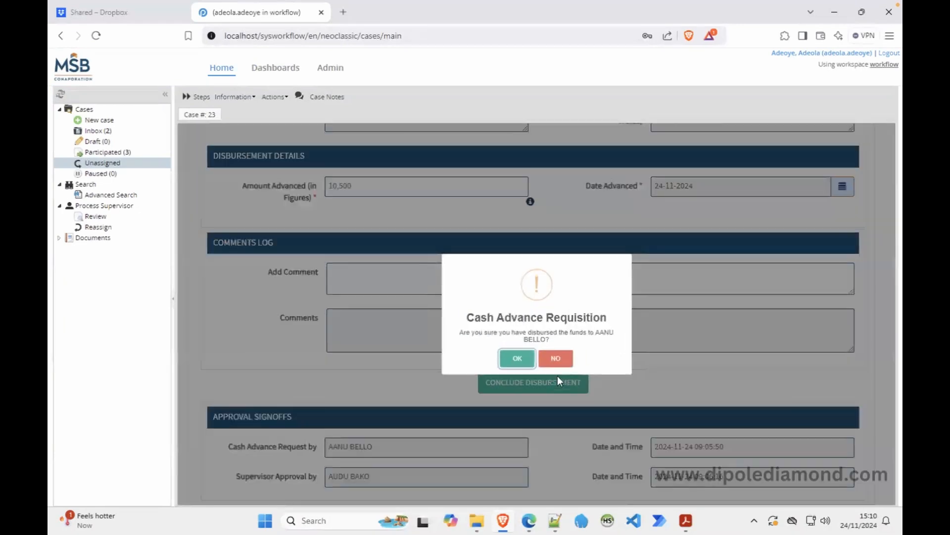
click(518, 359)
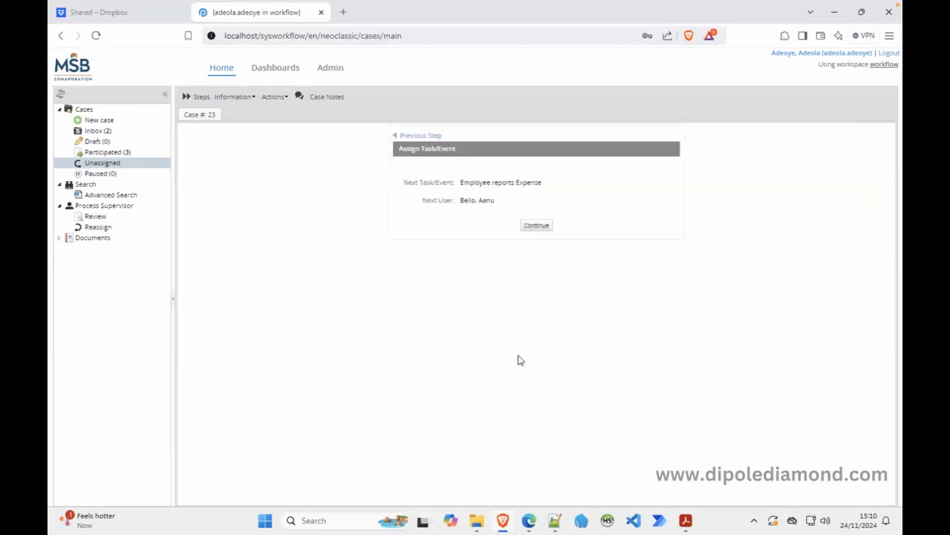
click(537, 227)
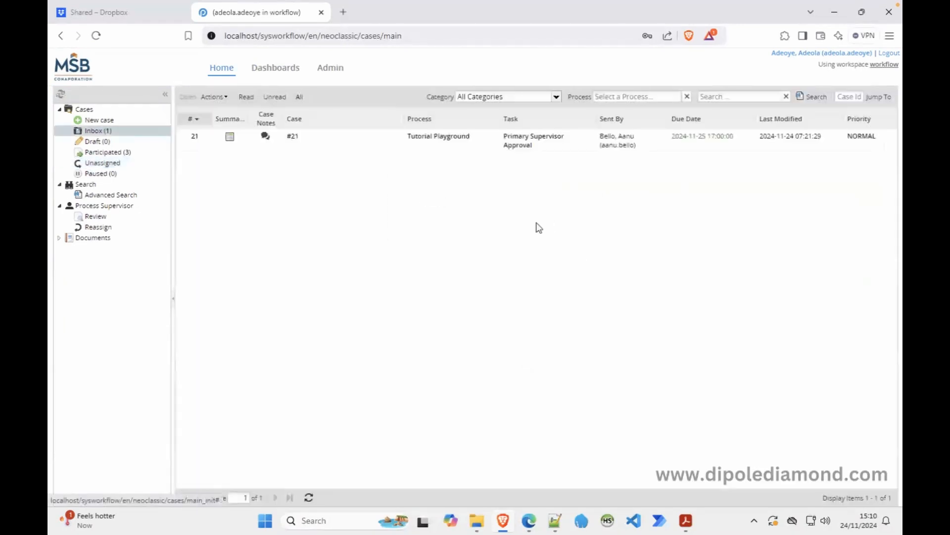
Log out, sign back in as the next user, and open case 23 from the inbox.
click(888, 53)
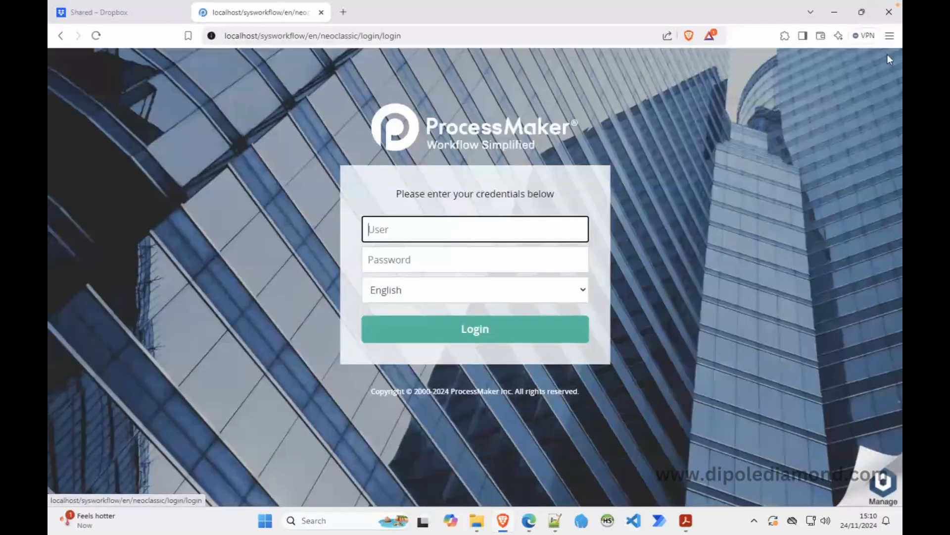
key(Tab)
text(a)
key(Return)
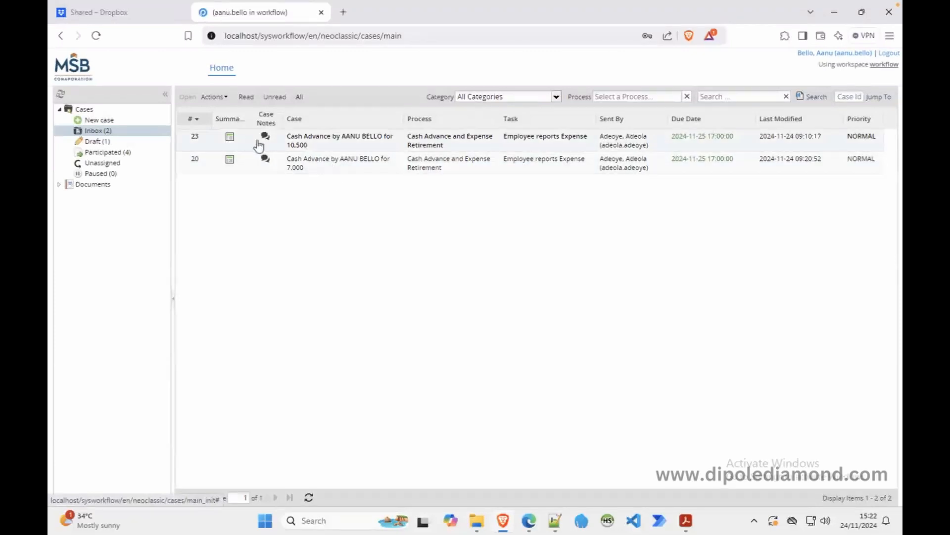
double_click(311, 140)
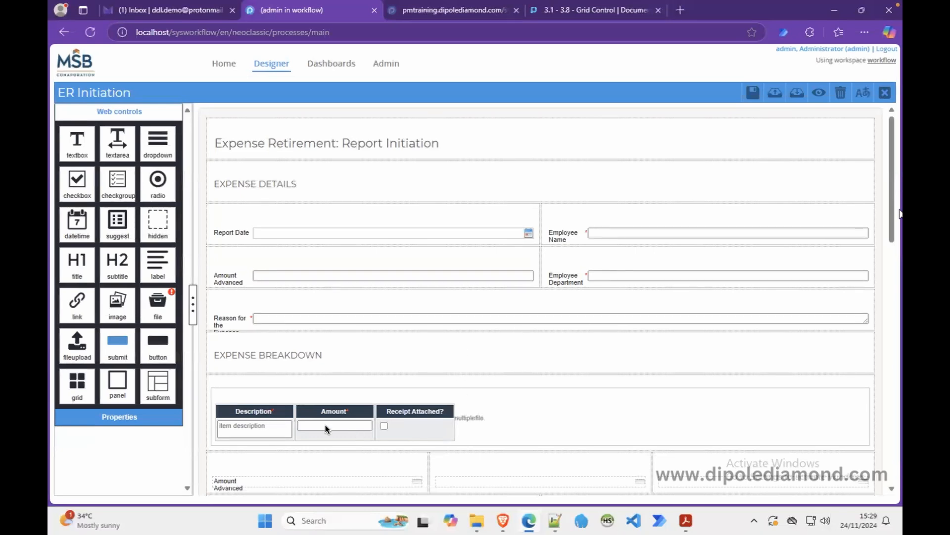
Open the ER Initiation form's JavaScript code from the form properties.
drag(900, 210, 209, 352)
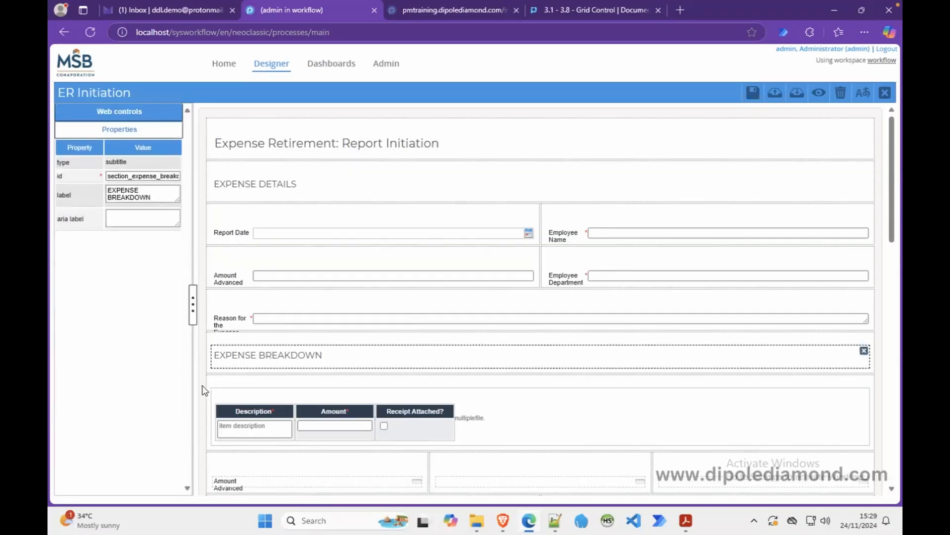
click(204, 388)
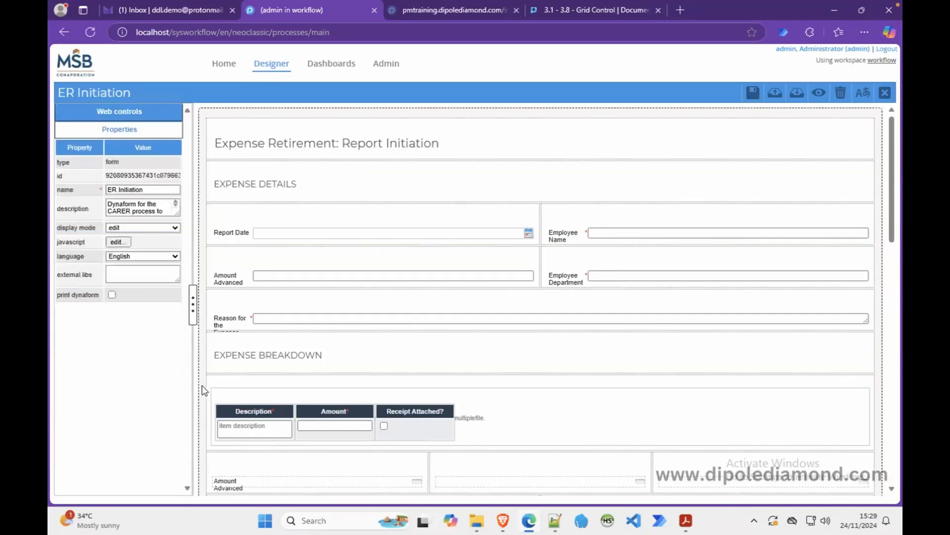
click(117, 241)
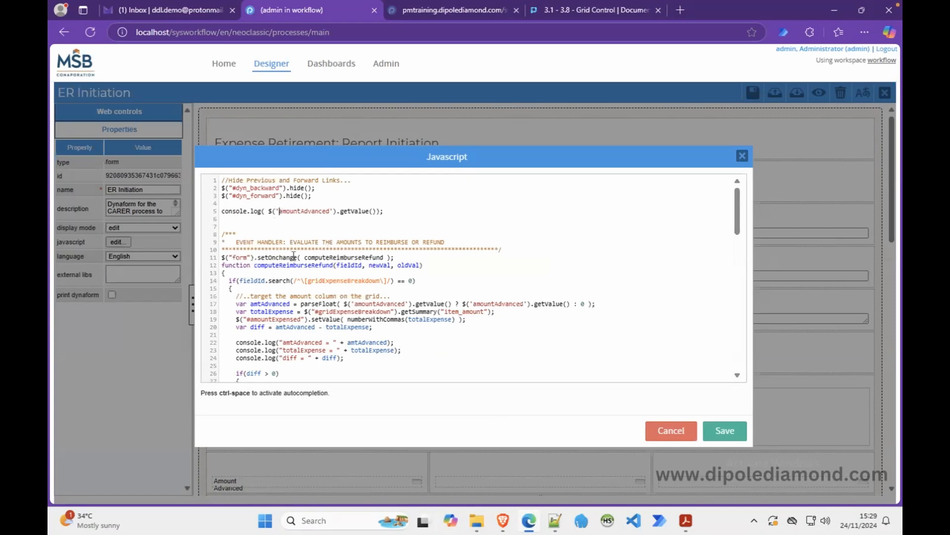
Add the missing '#' to the amountAdvanced selectors on lines 5 and 17, then save the form.
text(#)
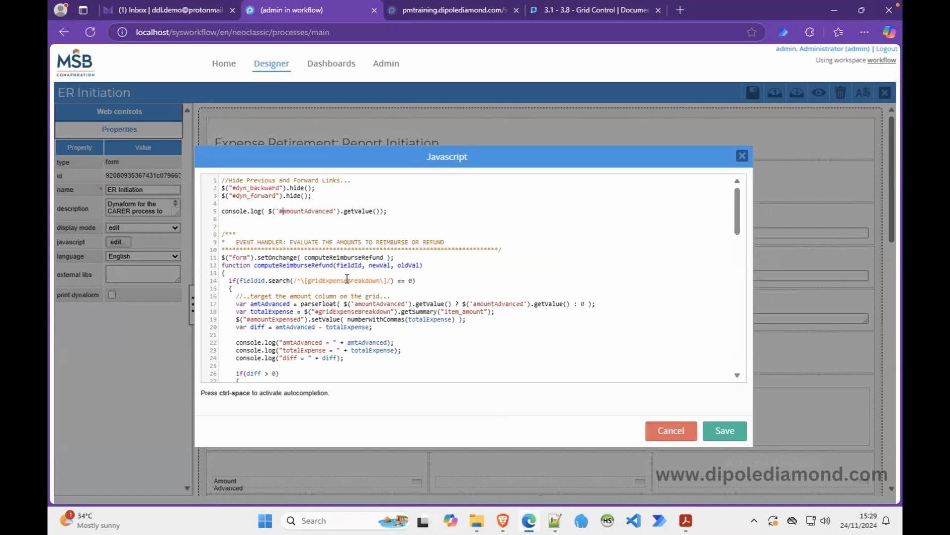
click(356, 304)
text(#)
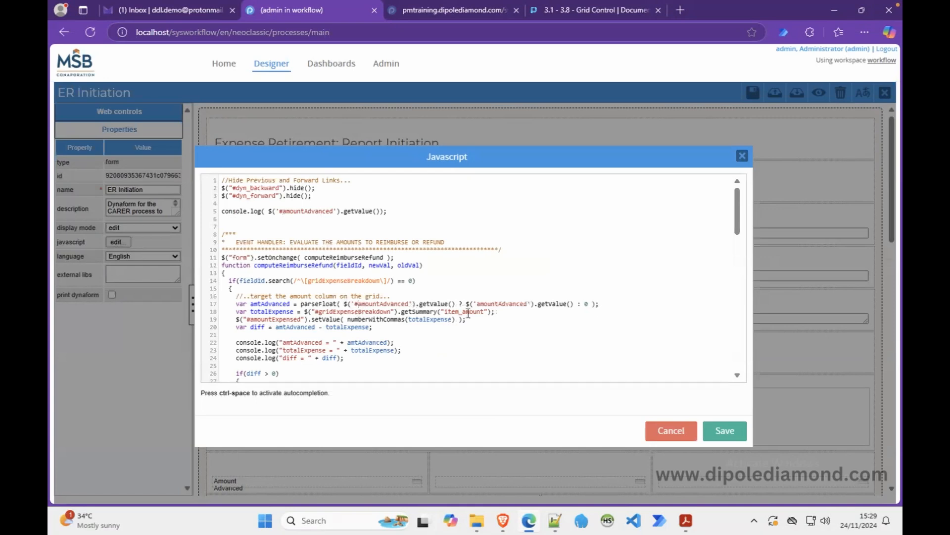
text(#)
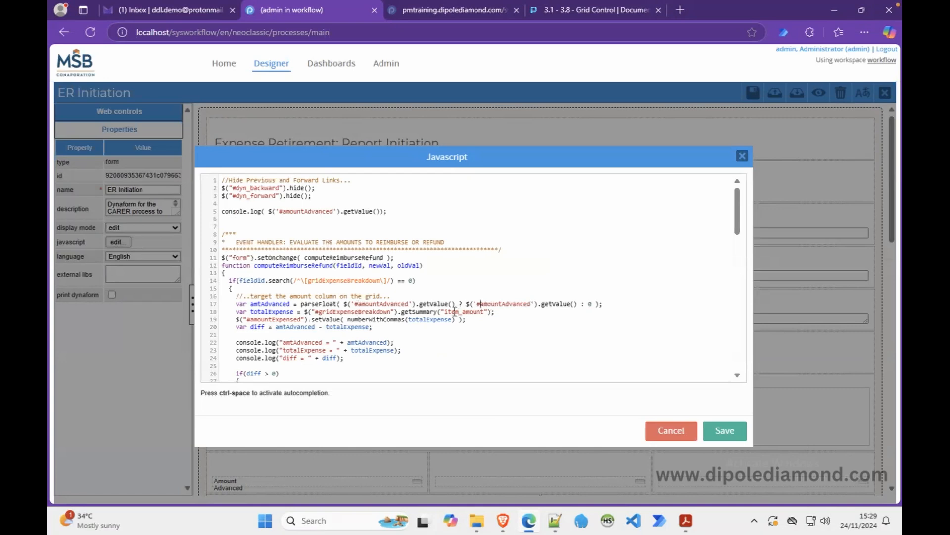
click(727, 431)
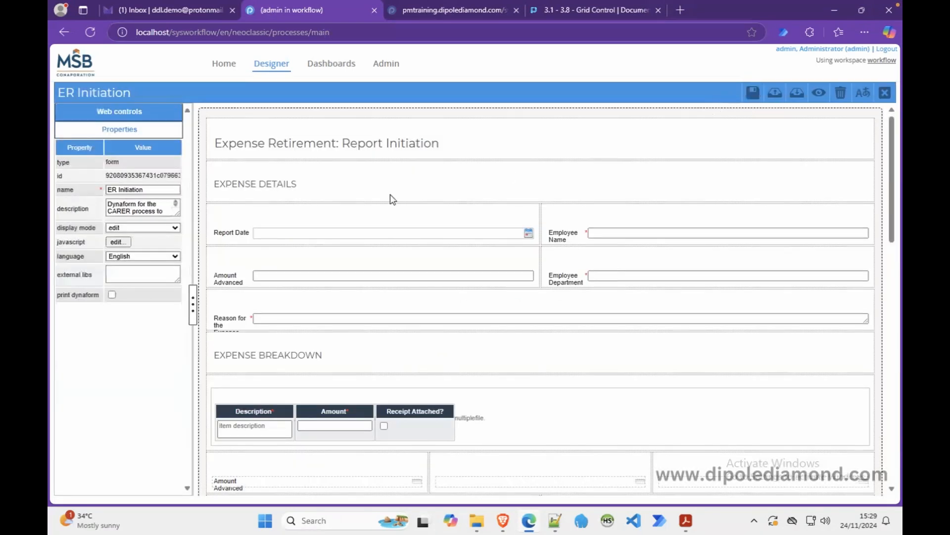
click(753, 92)
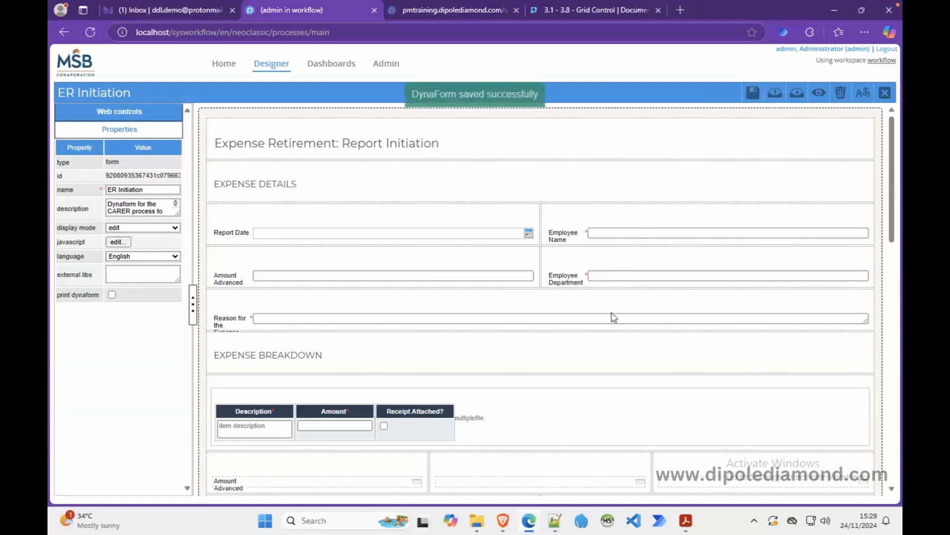
click(504, 520)
Enter 10500, 10000, then 11000 as case 23's expense amount, then go back to the Inbox.
scroll(555, 424, down, 2)
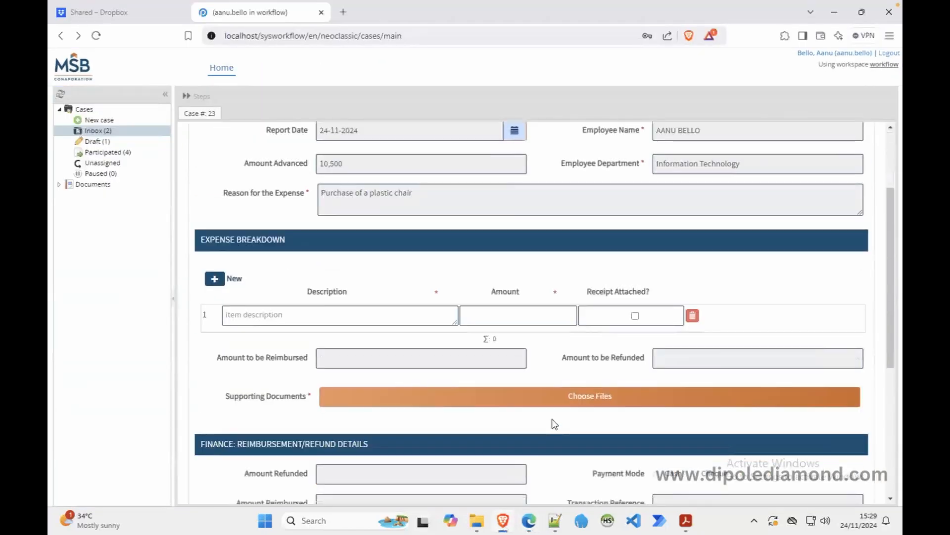
click(504, 317)
click(519, 284)
drag(500, 318, 457, 315)
text(10000)
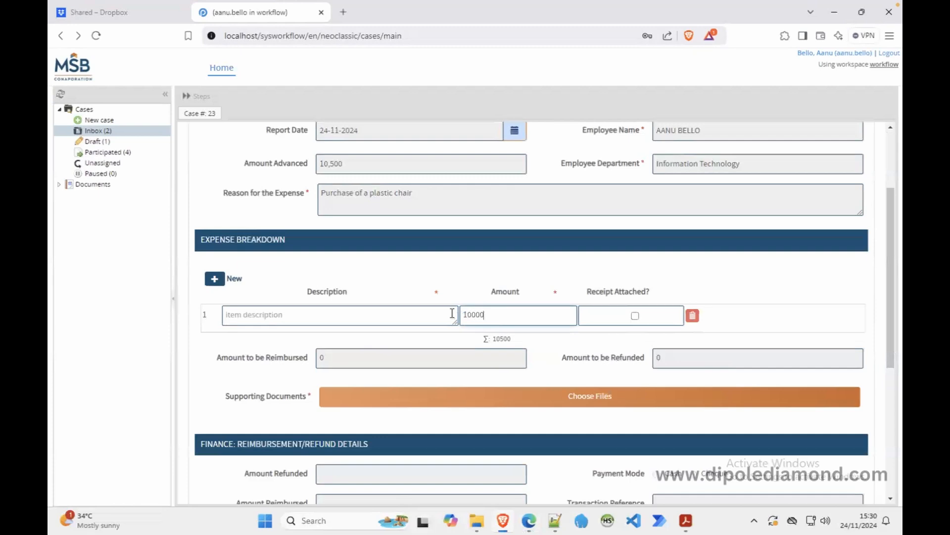
click(490, 283)
drag(496, 313, 445, 309)
text(11000)
click(479, 285)
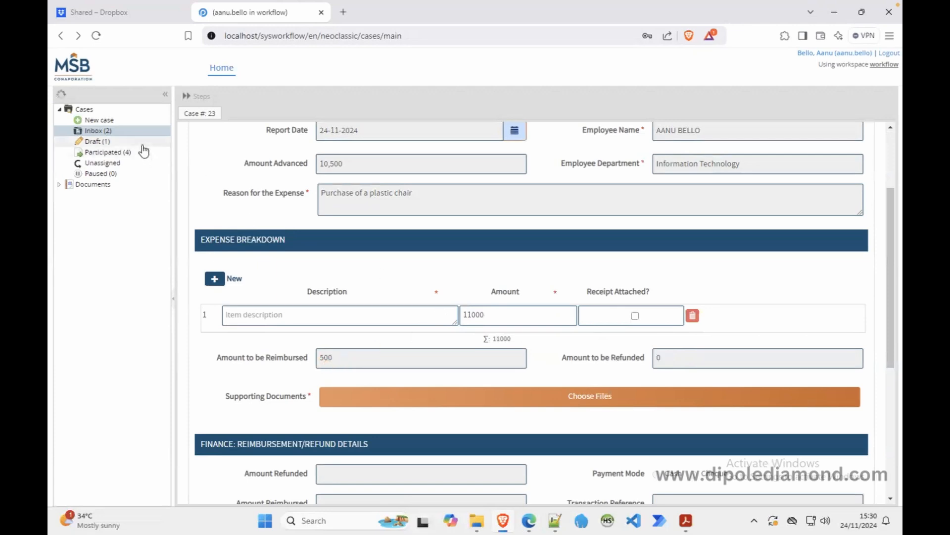
click(144, 131)
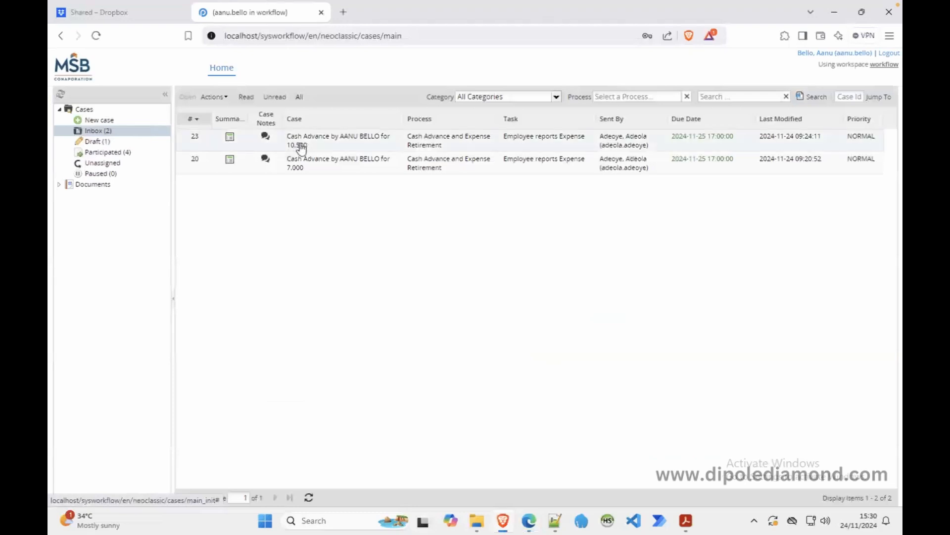
Open case 20 and enter 7000, 9000, then 3000 as the grid expense amount.
double_click(326, 167)
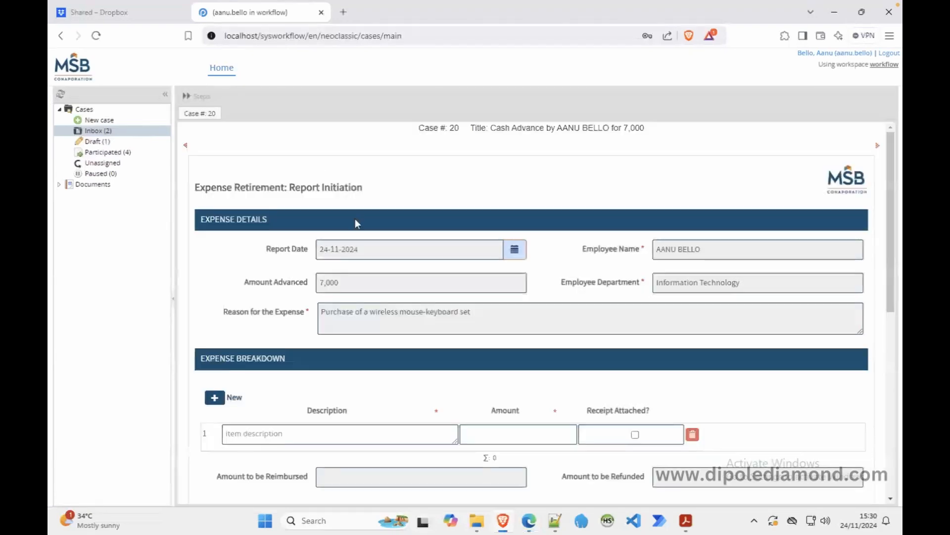
click(503, 439)
text(70000)
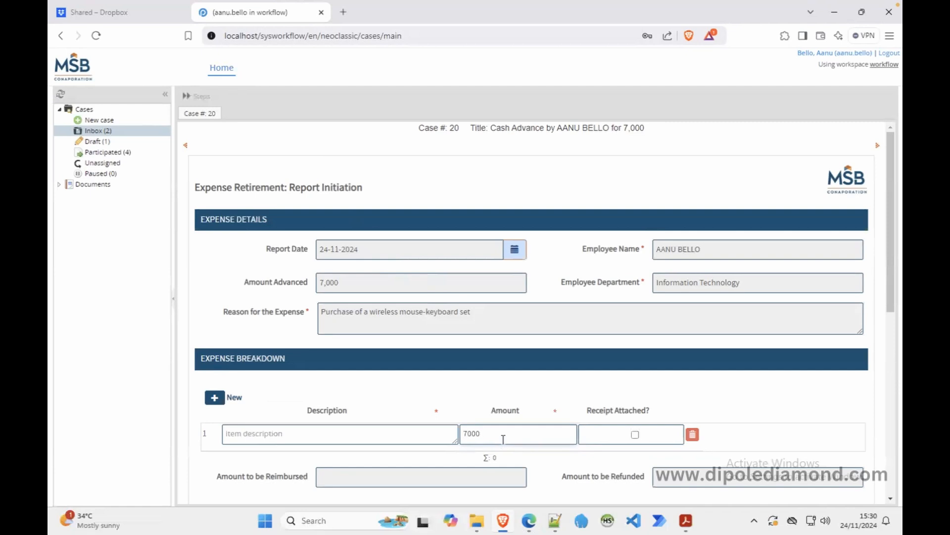
click(538, 392)
drag(493, 435, 454, 432)
text(90)
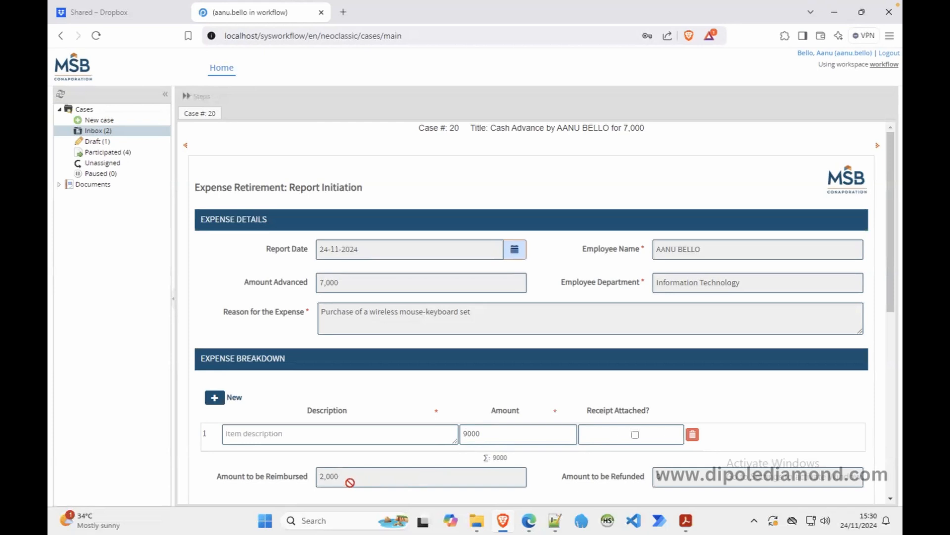
drag(500, 435, 456, 430)
text(3000)
click(468, 395)
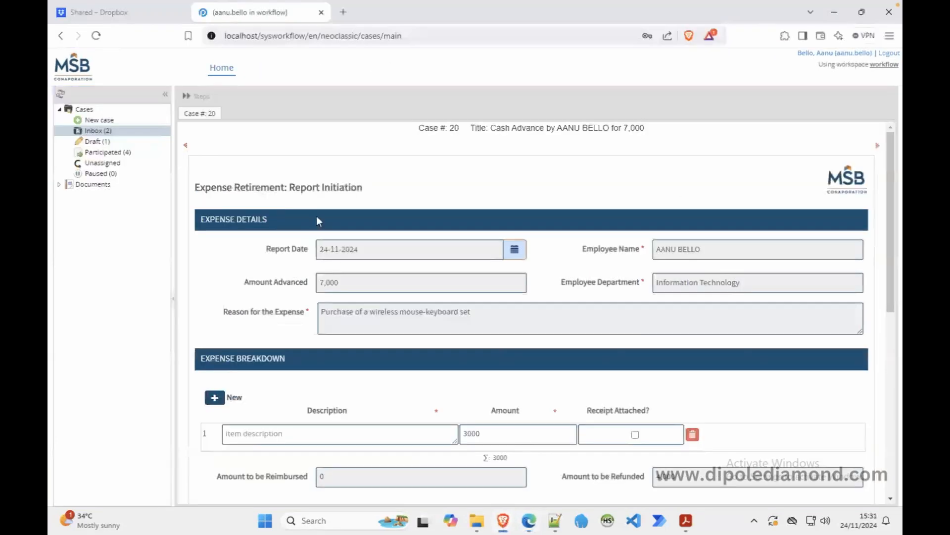
Open draft case 22, enter a 25000 expense showing 25,000 to reimburse, and return to the designer.
click(138, 143)
double_click(384, 143)
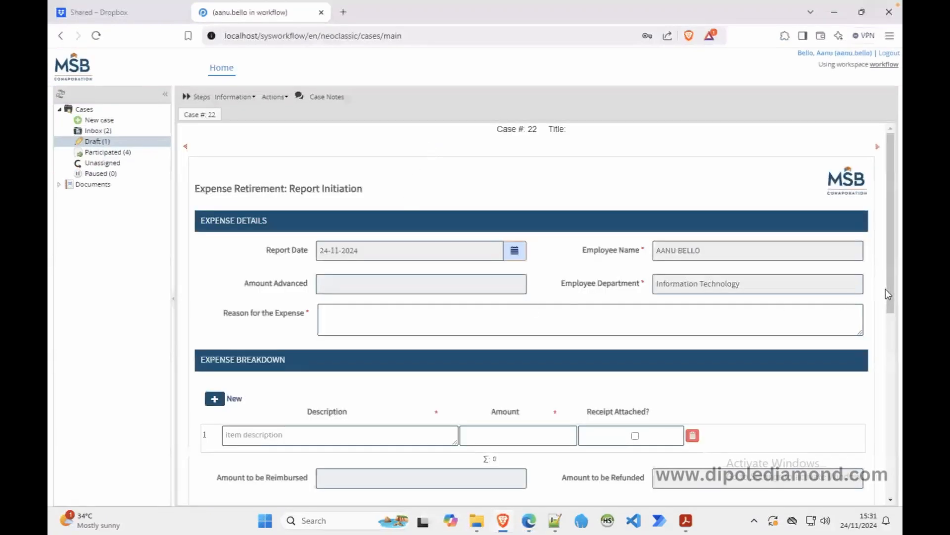
drag(892, 293, 890, 405)
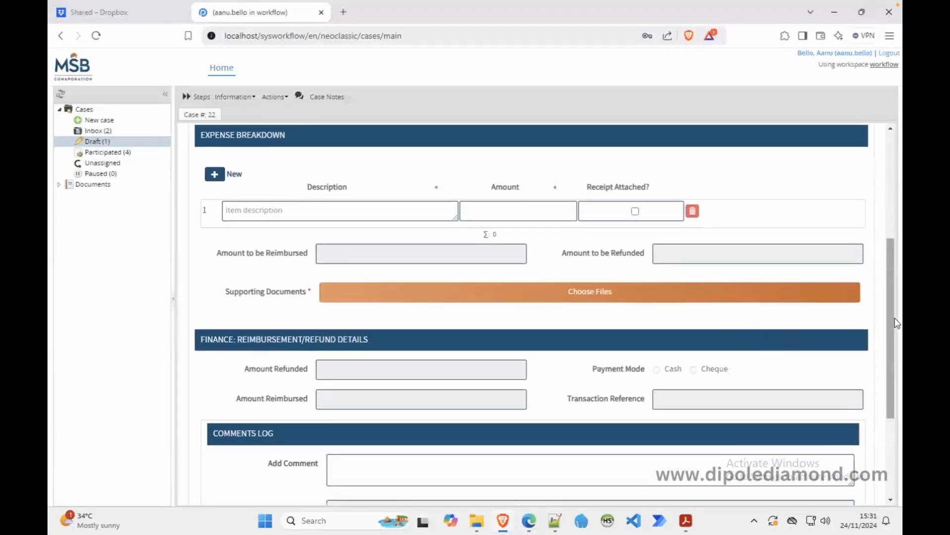
mouse_move(889, 326)
mouse_down()
mouse_move(884, 243)
mouse_move(880, 319)
mouse_up()
click(508, 234)
text(25000)
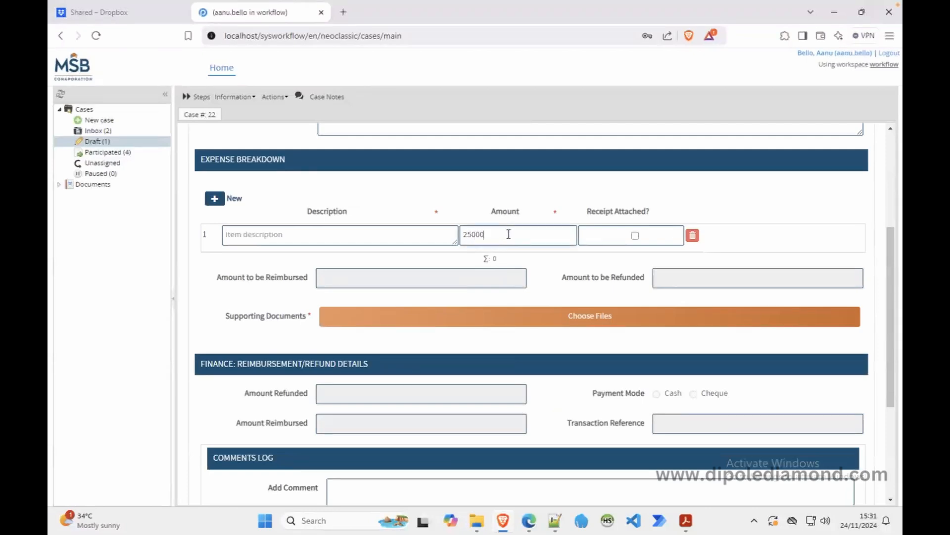
click(563, 268)
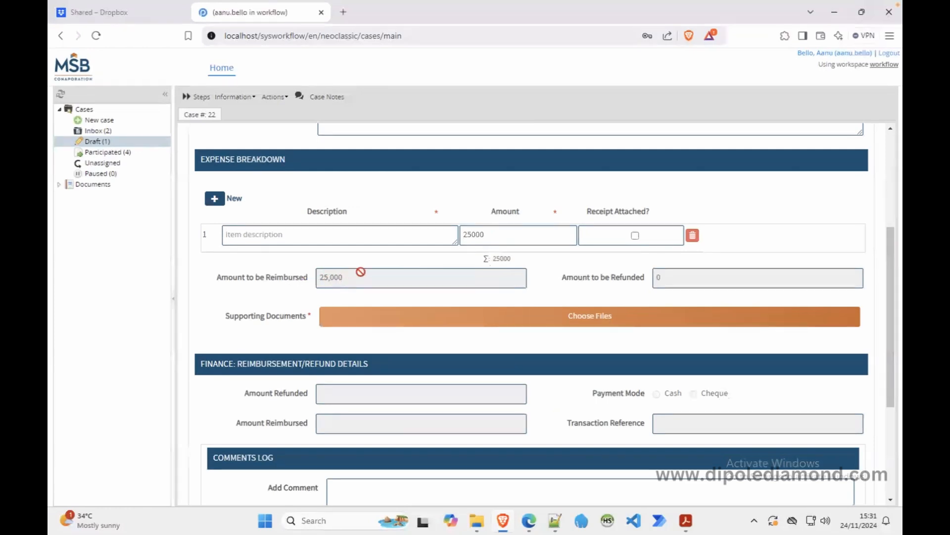
click(529, 520)
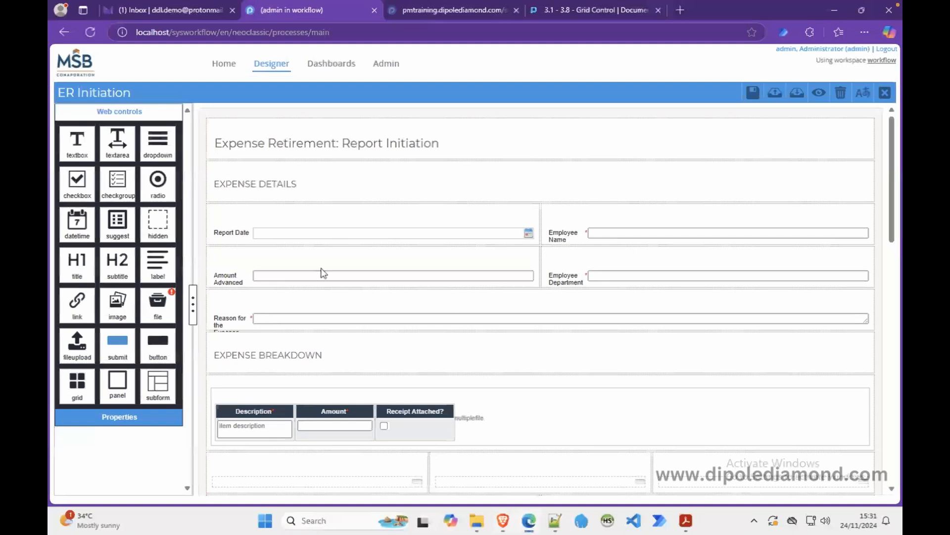
Open the ER Initiation form's JavaScript, showing the computeReimburseRefund handler, from its properties.
click(204, 259)
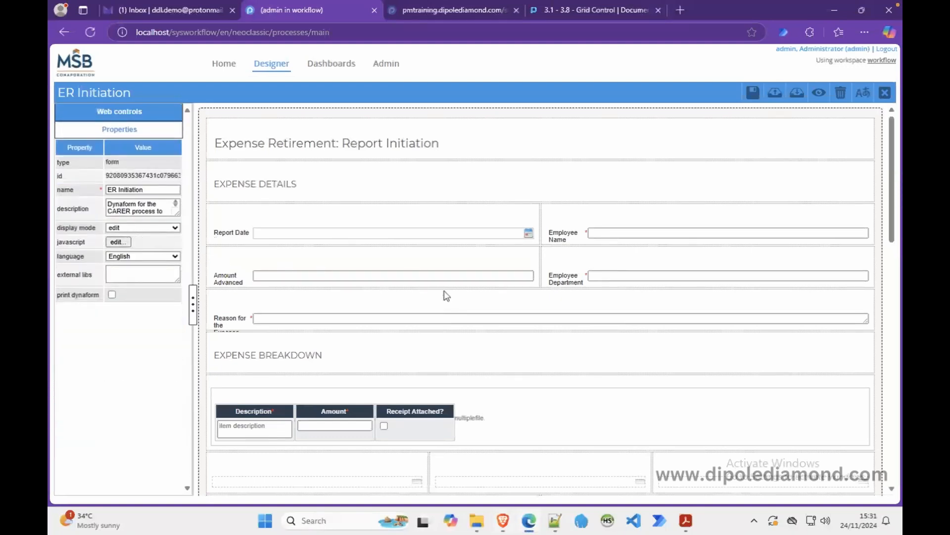
click(504, 520)
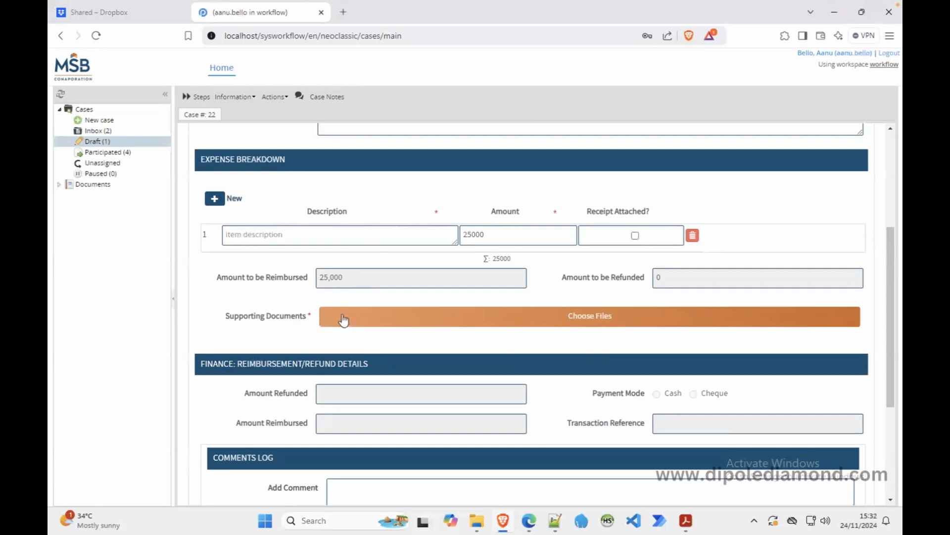
click(529, 521)
click(118, 241)
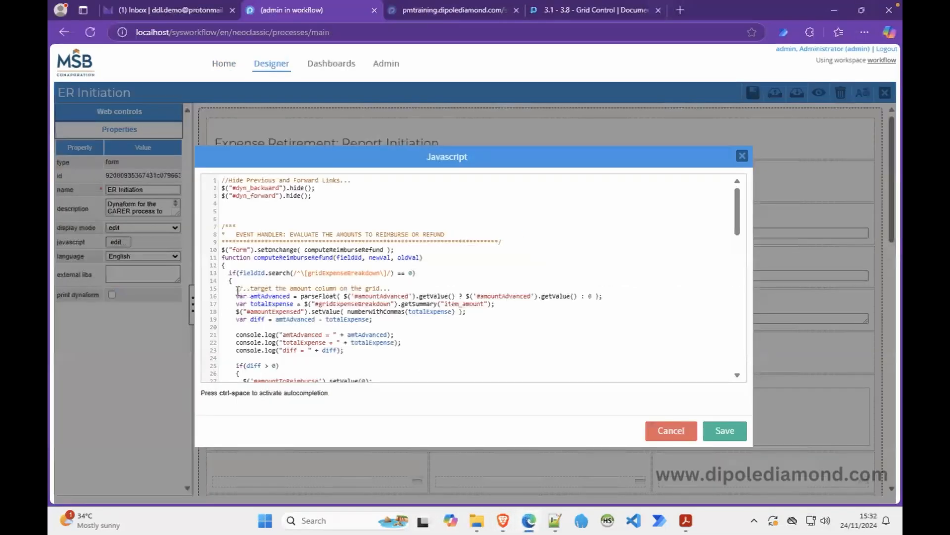
Delete the three console.log debug lines from the reimburse/refund code.
drag(232, 288, 350, 289)
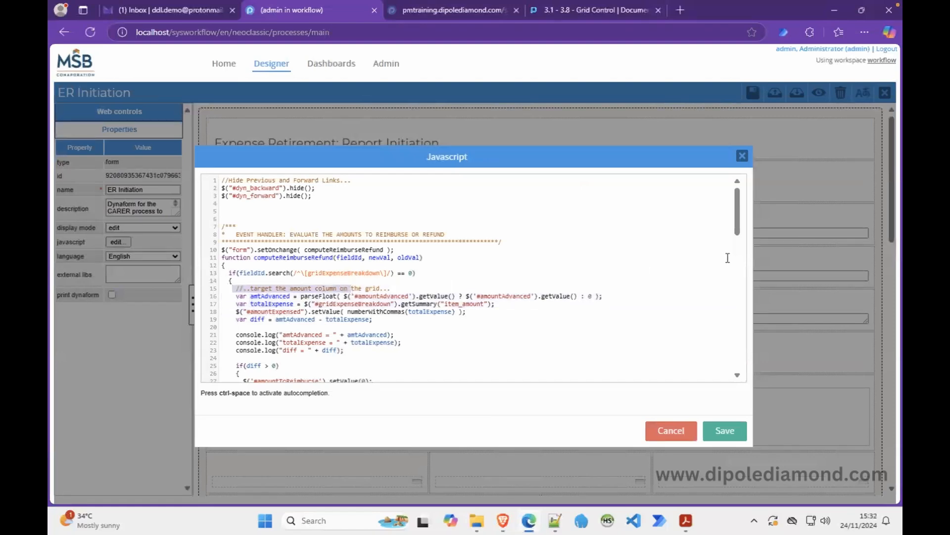
drag(739, 235, 740, 251)
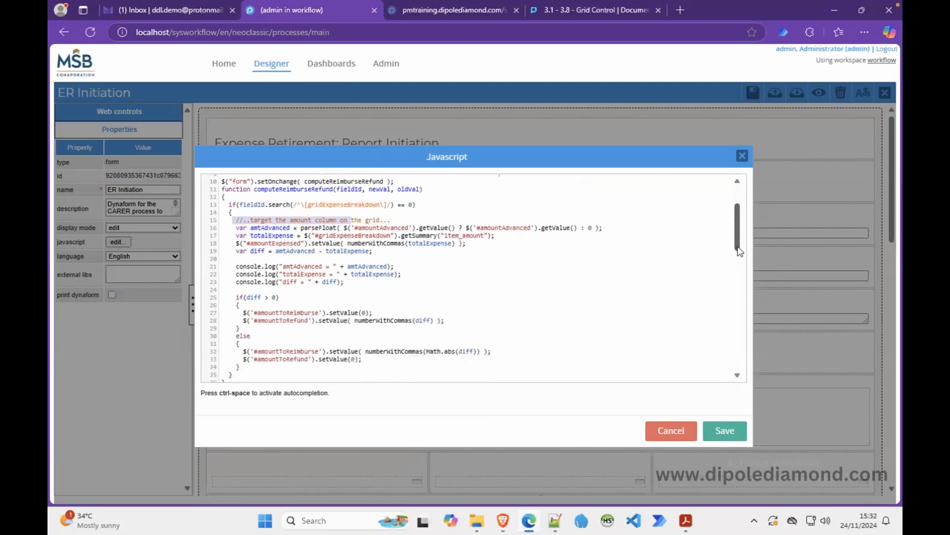
scroll(616, 225, down, 2)
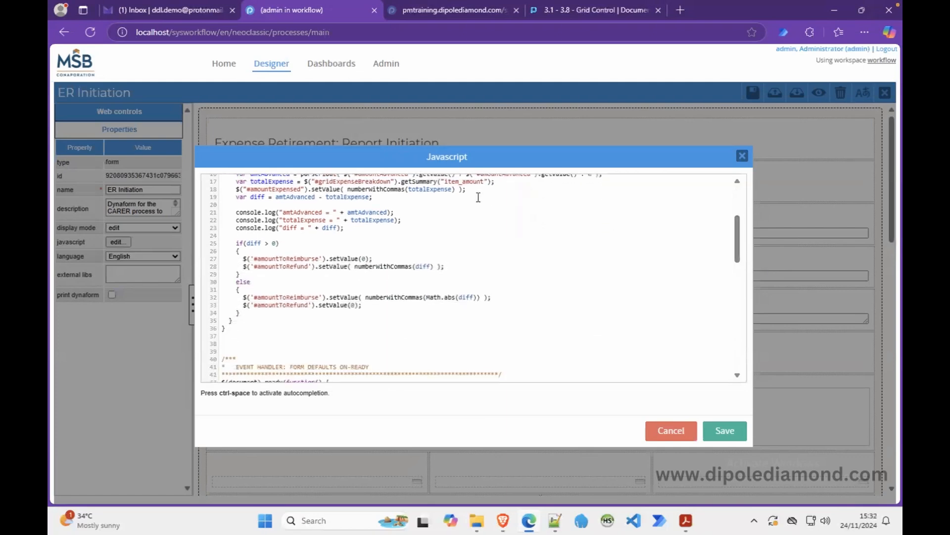
drag(400, 199, 404, 228)
key(BackSpace)
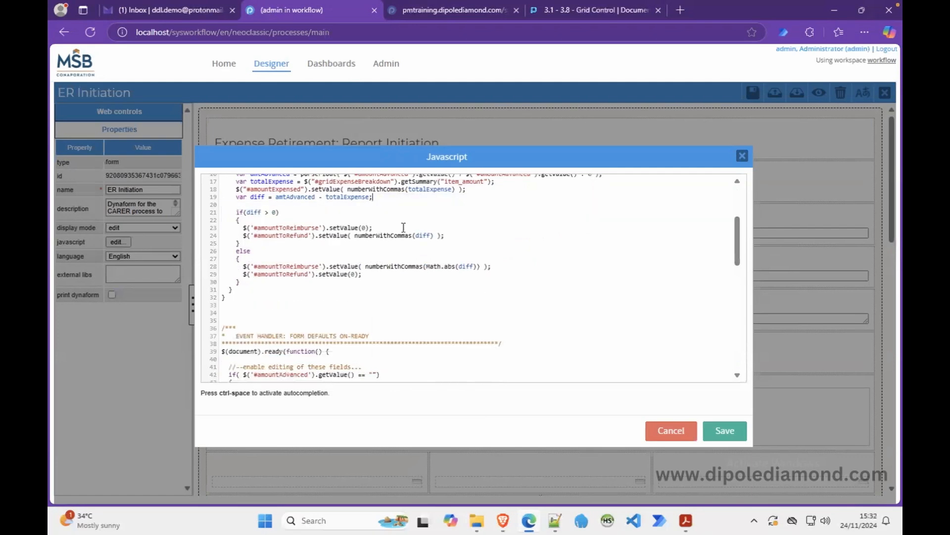
click(249, 283)
scroll(738, 231, up, 1)
scroll(739, 231, up, 1)
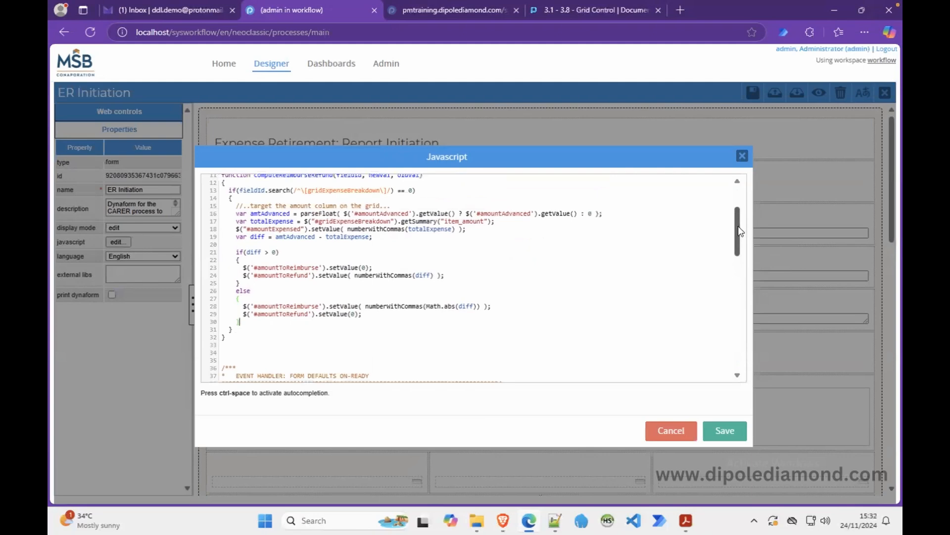
Add a 'target the receipt column of the grid' comment, var checkCount = 0; and var numRows =.
key(Return)
key(Return)
text(//..target )
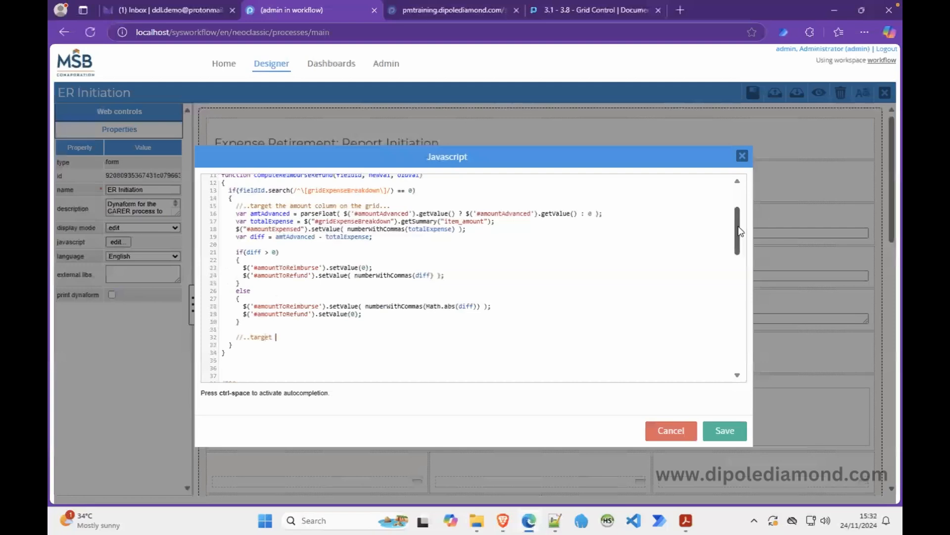
text(the receipt column of the grid...)
key(Return)
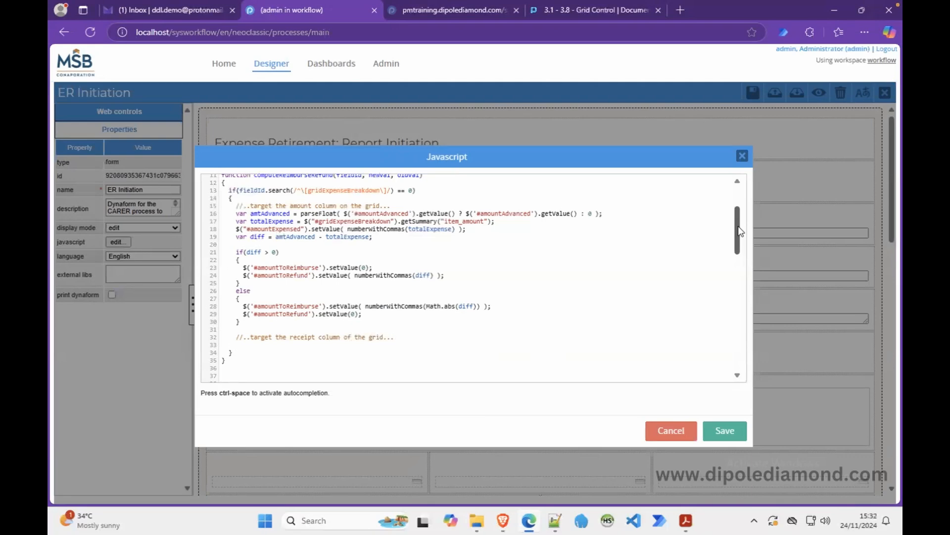
text(var checkCount)
text(= 0;)
key(Return)
text(var numRows =)
click(605, 8)
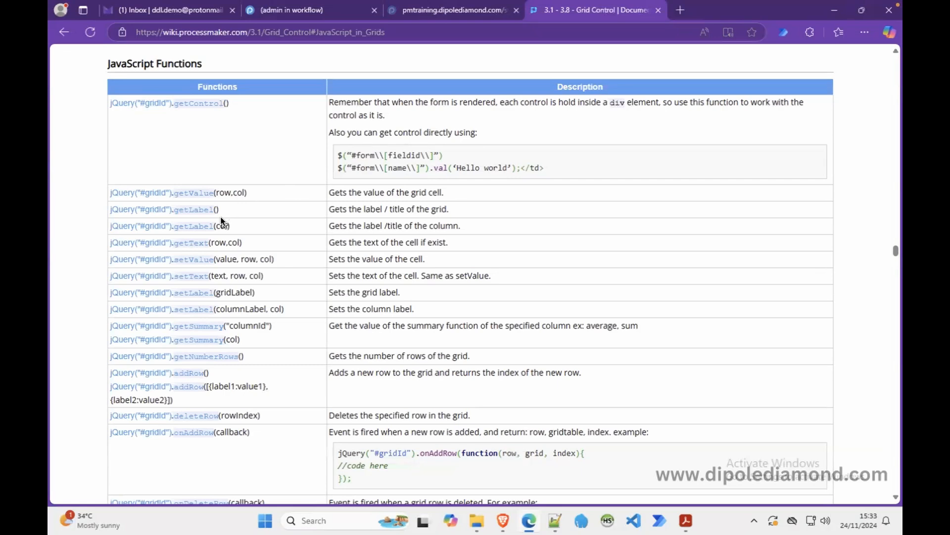
Read the wiki's getNumberRows() documentation and its code sample, then return to the JavaScript editor.
click(197, 354)
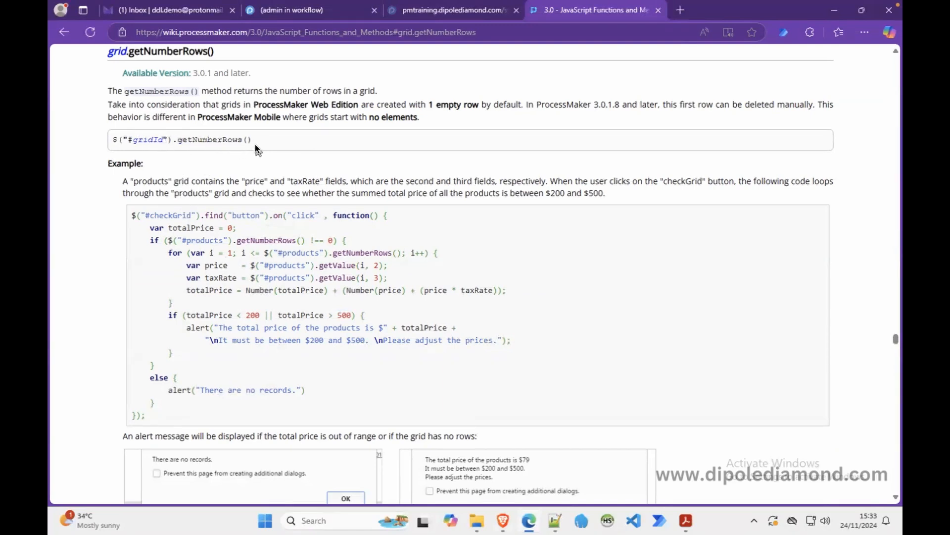
drag(252, 140, 188, 143)
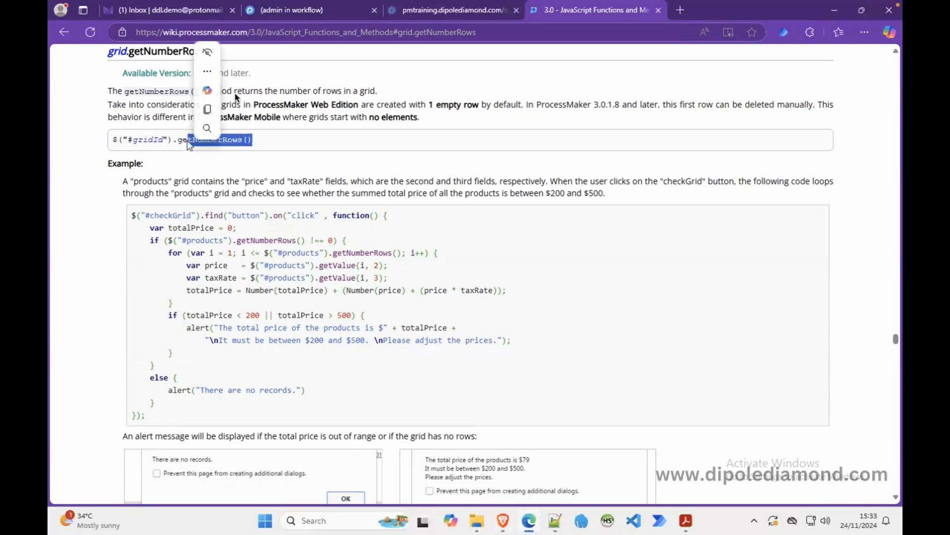
click(218, 109)
click(293, 7)
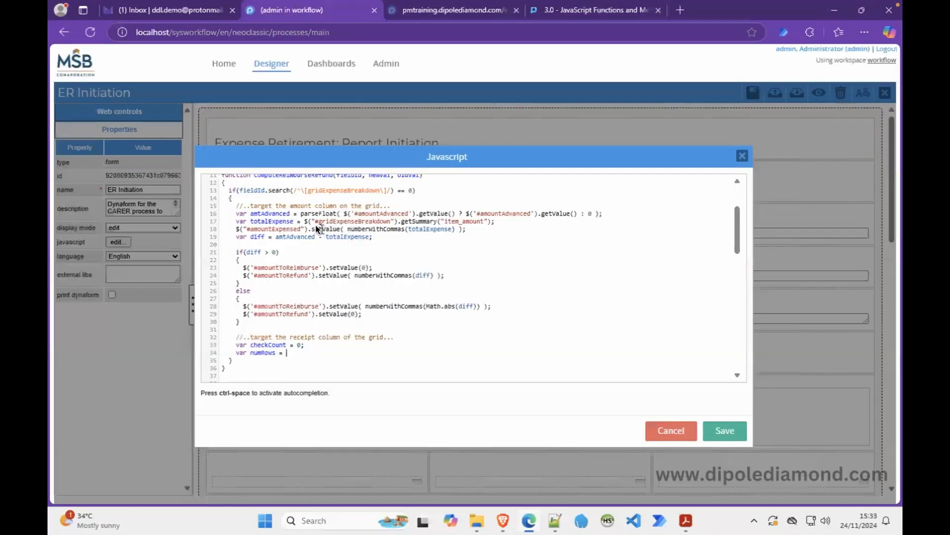
Set numRows to $("#gridExpenseBreakdown").getNumberRows();.
drag(304, 221, 402, 226)
key(ctrl+c)
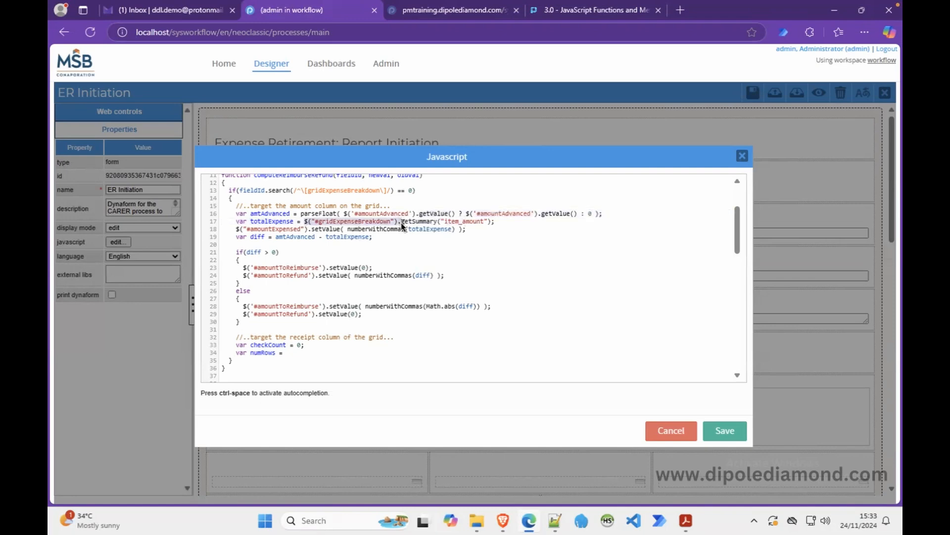
click(311, 352)
key(ctrl+v)
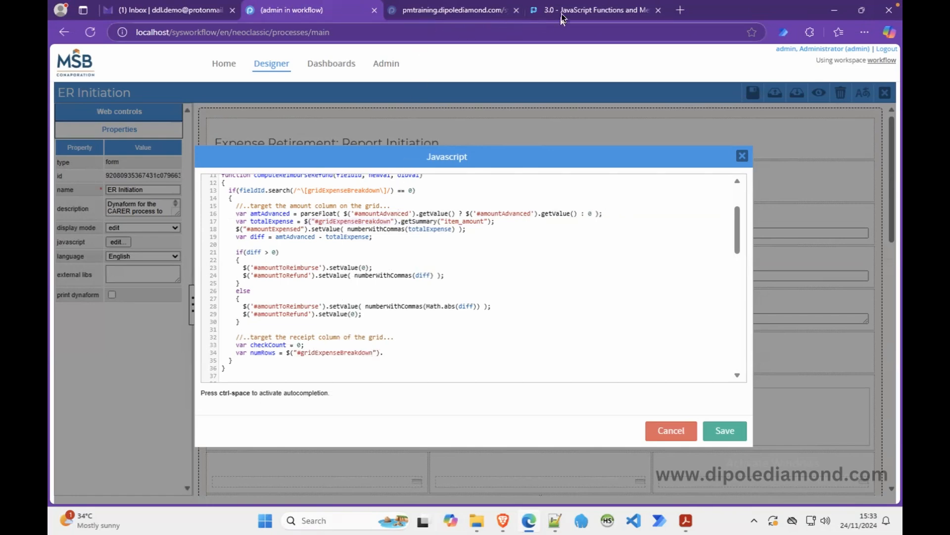
click(544, 11)
double_click(213, 140)
key(ctrl+c)
click(299, 15)
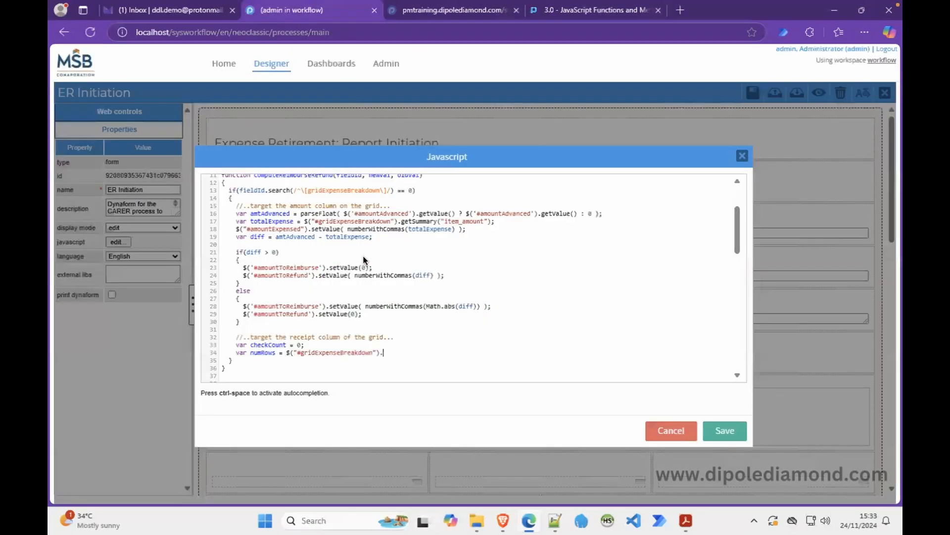
key(ctrl+v)
text(();)
Add an empty for loop: for(var row = 1; row <= numRows; row++) with braces.
key(Return)
text(for()
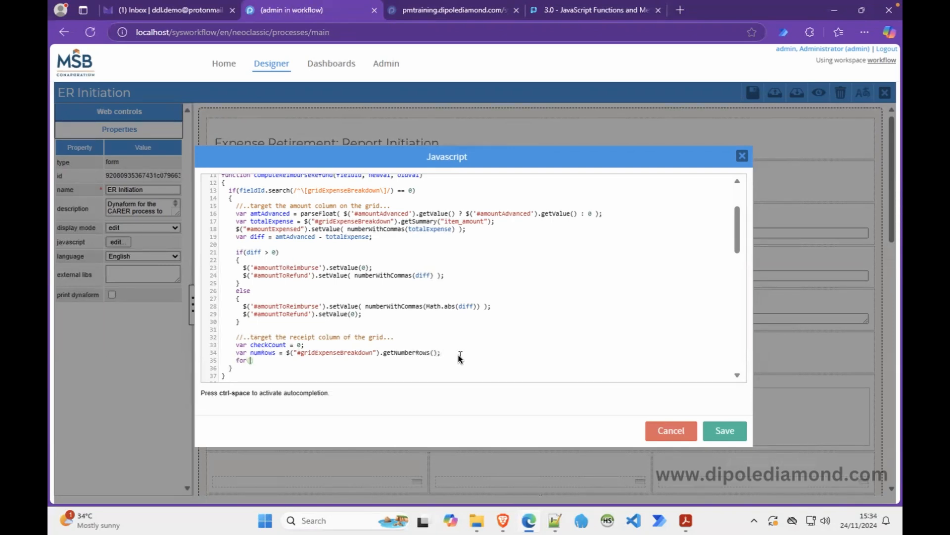
text(var row)
text(= 1; row =)
key(BackSpace)
text(<= numRows); row++)
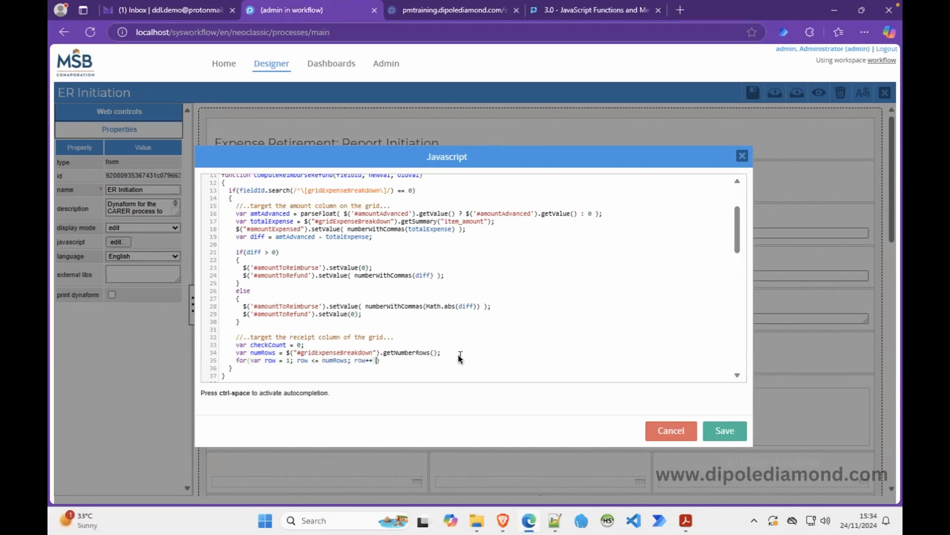
key(Return)
text({})
key(ctrl+z)
key(Return)
text({)
key(Return)
text(})
key(Return)
Inside the loop, write checkCount += $("#gridExpenseBreakdown").getValue( to start summing rows.
scroll(347, 364, down, 5)
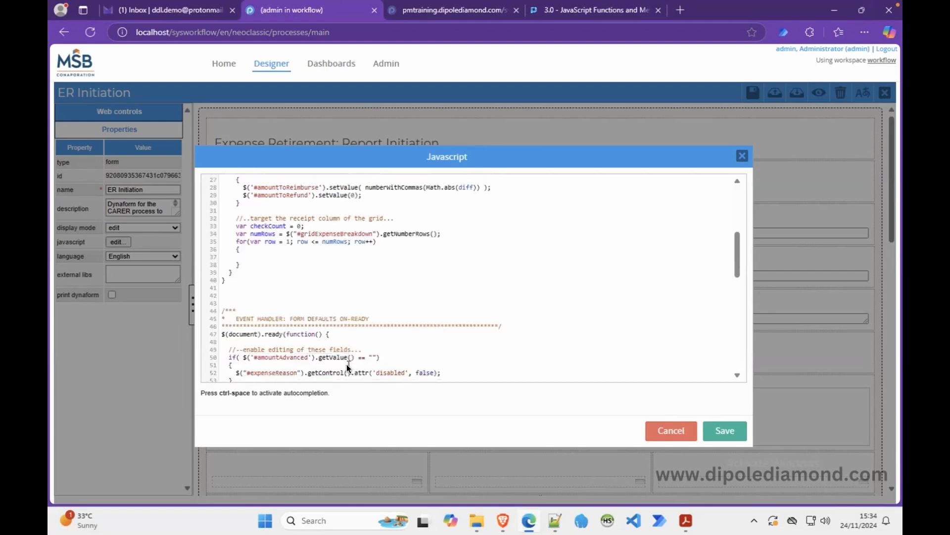
text(checkCount +=)
drag(286, 233, 372, 236)
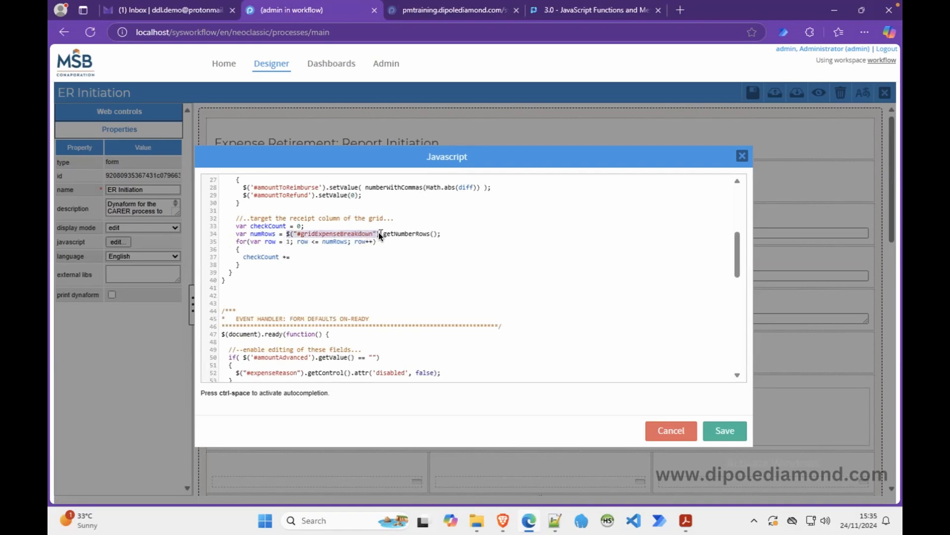
key(ctrl+c)
click(348, 256)
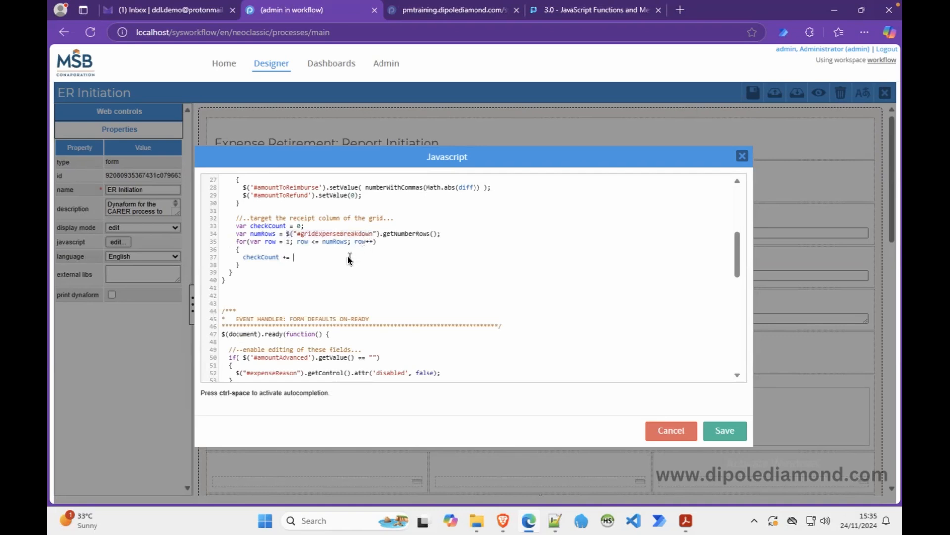
key(ctrl+v)
text(.getValue()
click(562, 16)
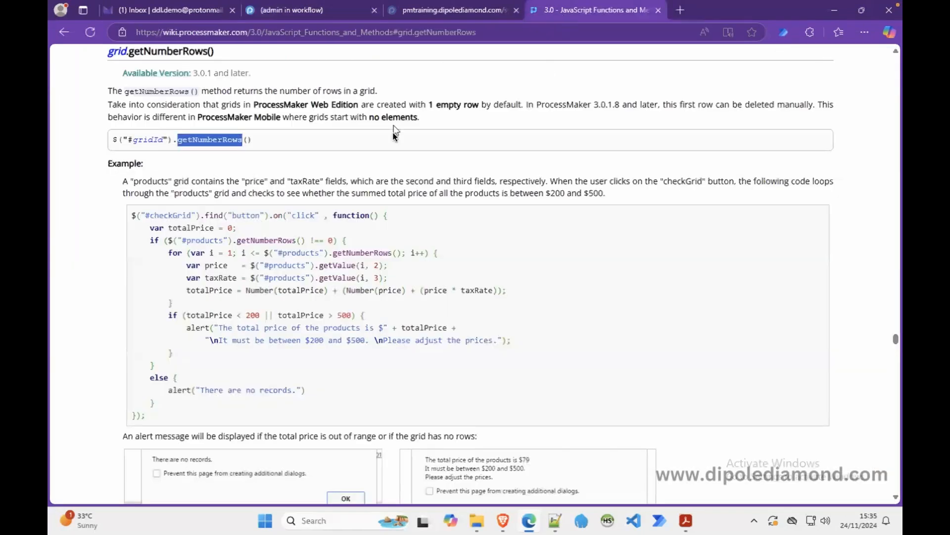
Look up the row and column parameters of grid.getValue(row, col) in the wiki, then return to the ER Initiation JavaScript.
scroll(894, 150, up, 10)
scroll(894, 150, up, 20)
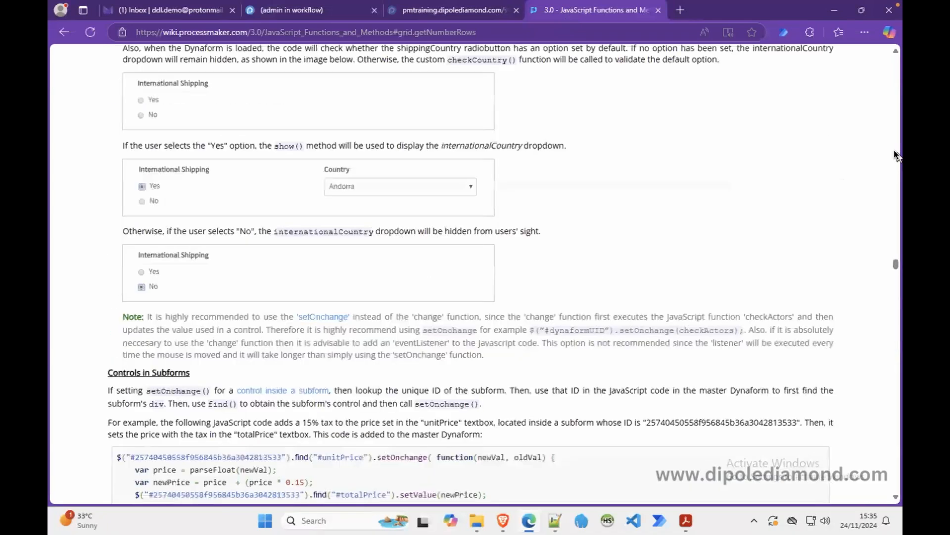
scroll(894, 150, up, 10)
scroll(894, 150, up, 10)
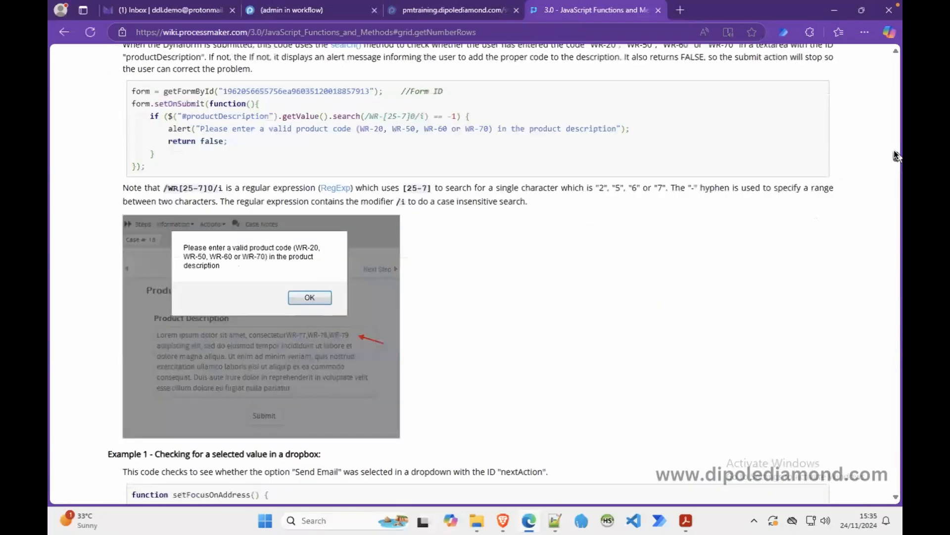
drag(895, 72, 894, 49)
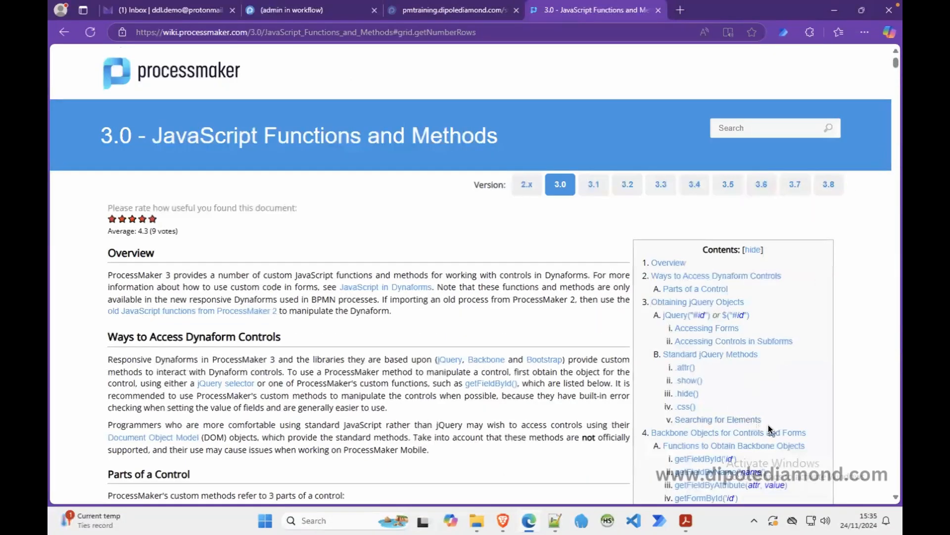
scroll(768, 425, down, 2)
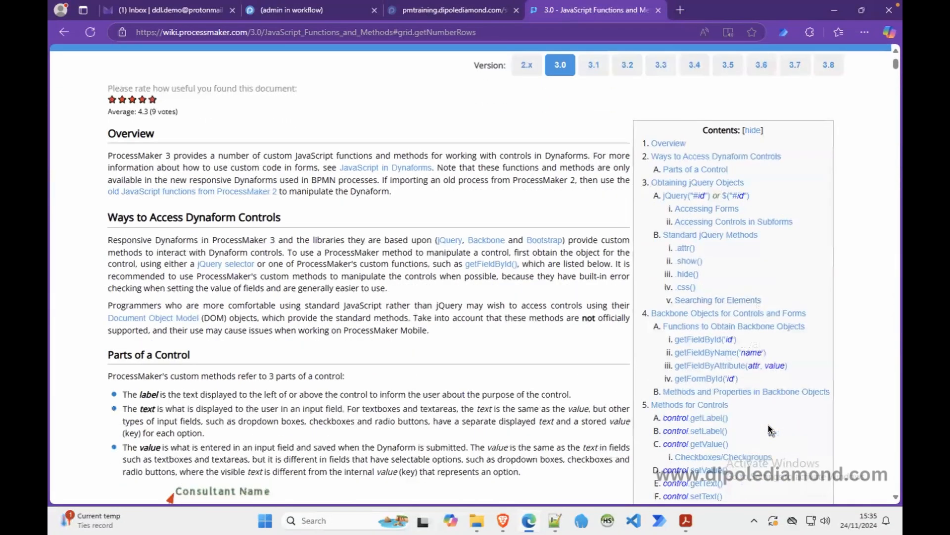
scroll(770, 430, down, 1)
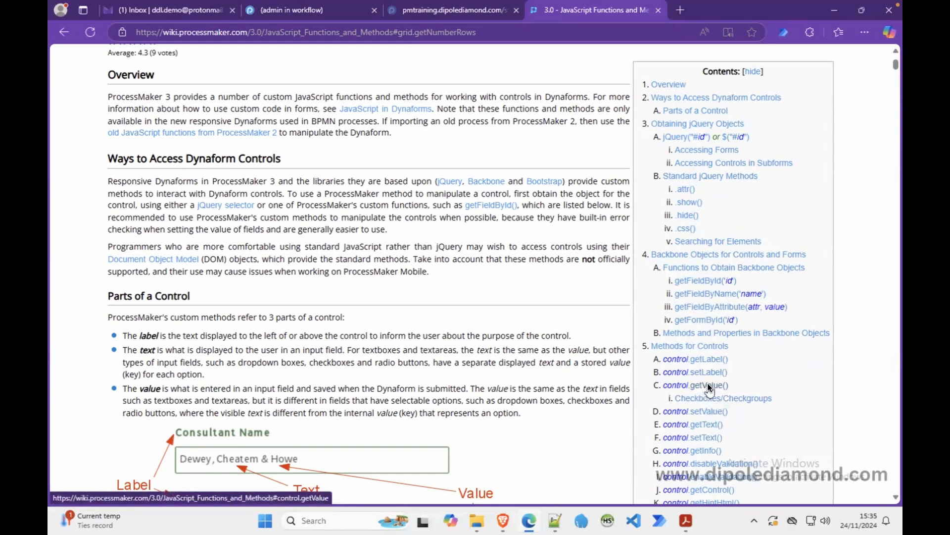
scroll(709, 389, down, 4)
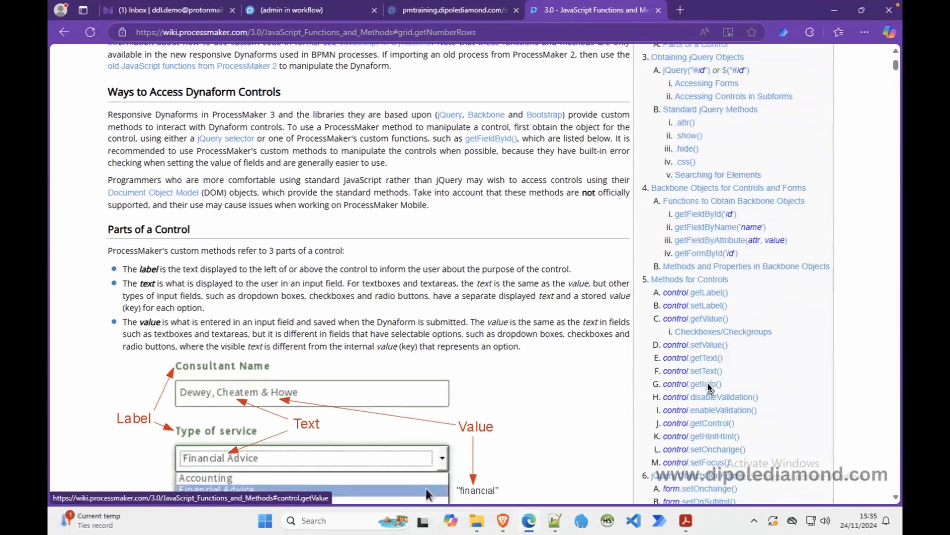
scroll(709, 388, down, 4)
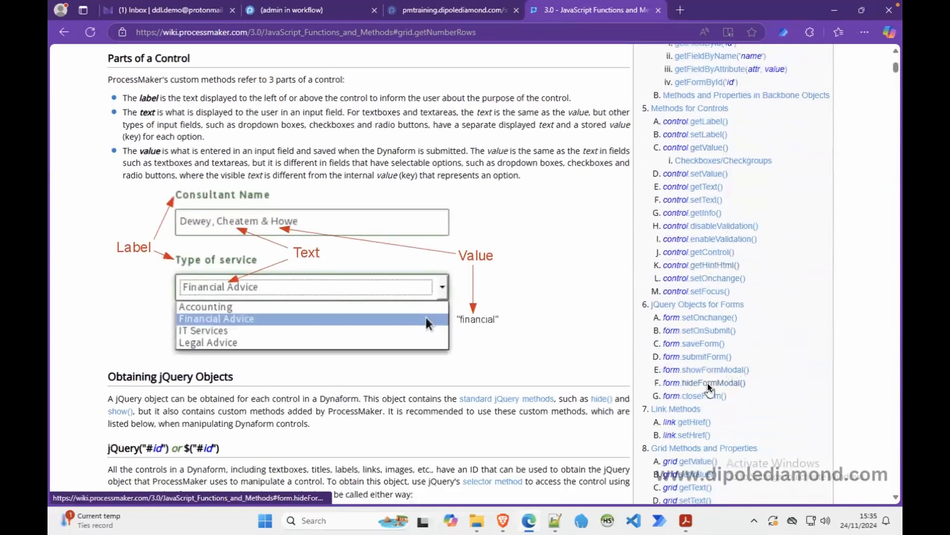
click(696, 284)
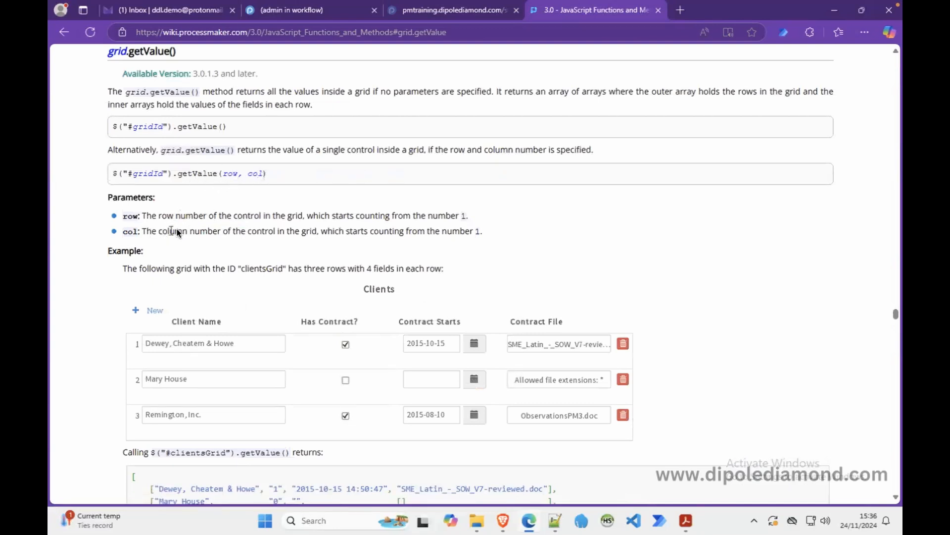
click(281, 11)
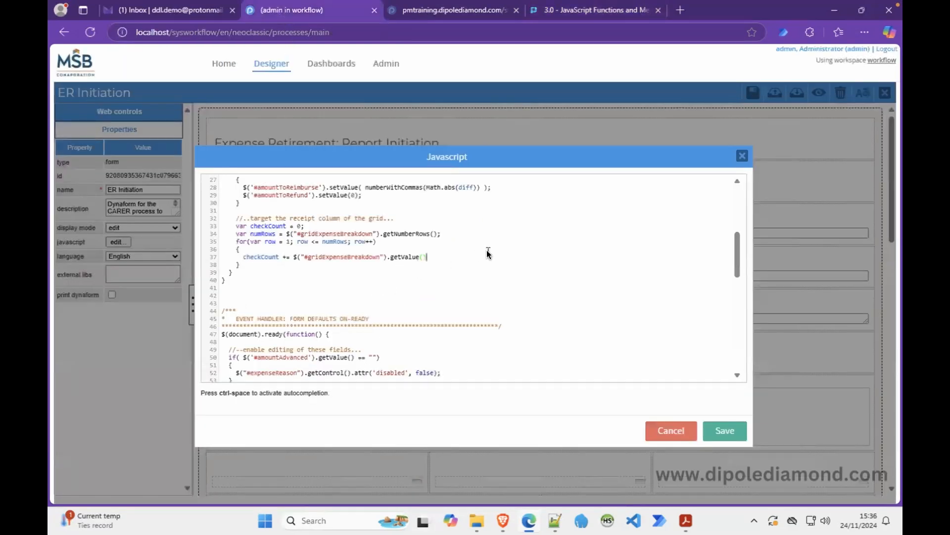
Finish line 37 as checkCount += $("#gridExpenseBreakdown").getValue(row, 3); targeting the receipt column.
text(;)
key(Left)
key(Left)
text(row,)
click(503, 519)
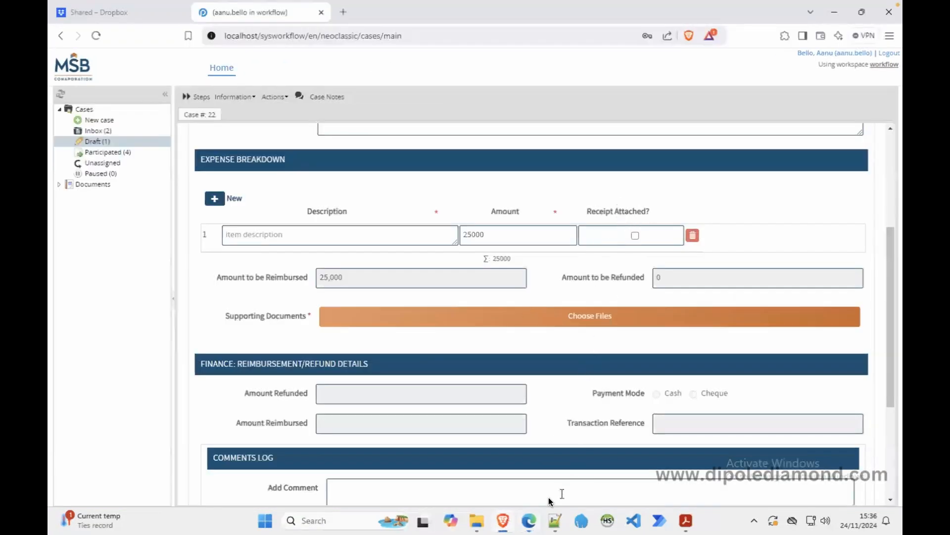
click(529, 520)
text(3);)
click(480, 250)
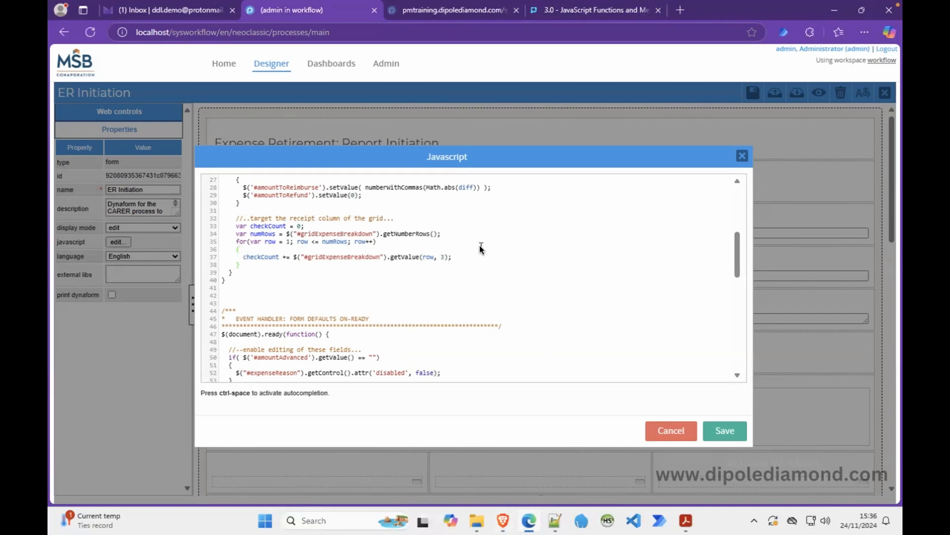
Wrap the grid getValue(row, 3) call on line 37 in parseInt().
click(293, 257)
text(parseI)
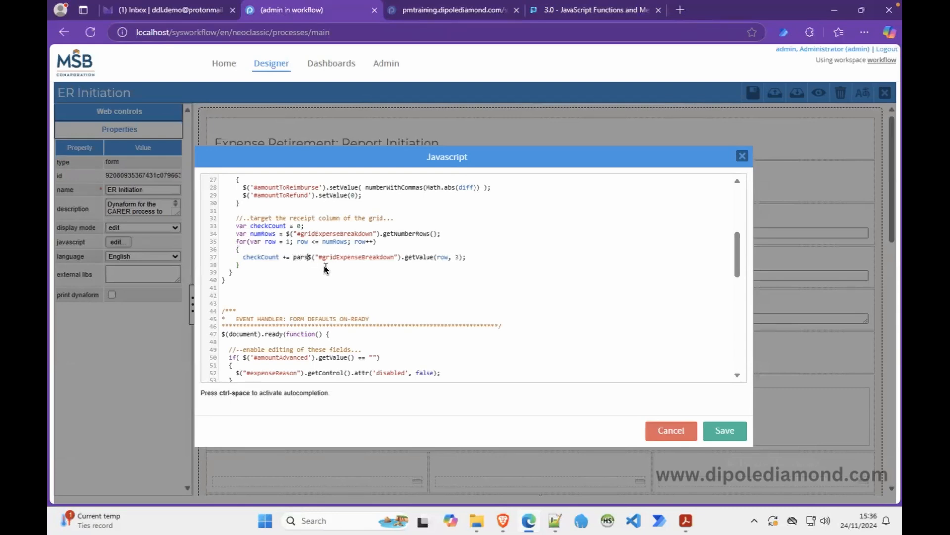
text(nt()
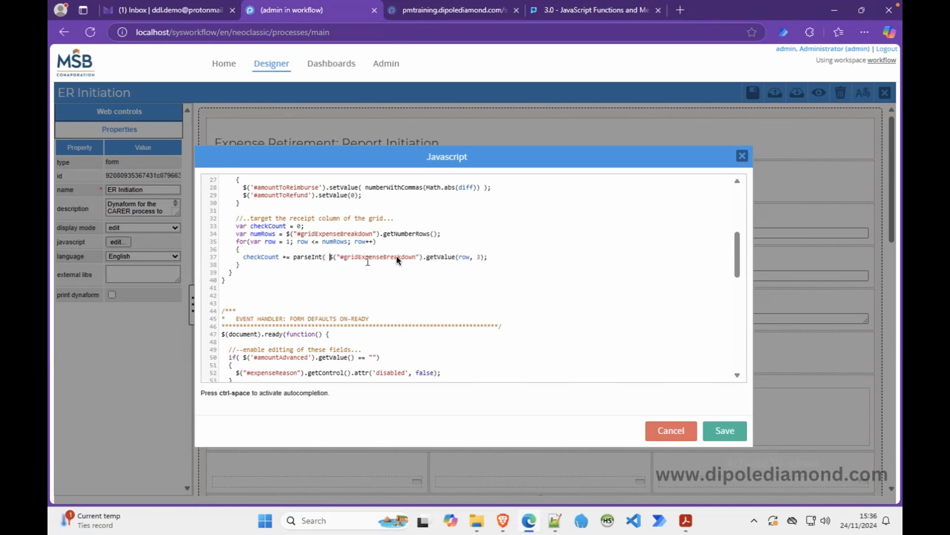
click(484, 257)
text())
Below the loop, add a checkCount == 0 ? $("#").disableValidation(); : ternary line.
click(484, 243)
click(252, 265)
key(Return)
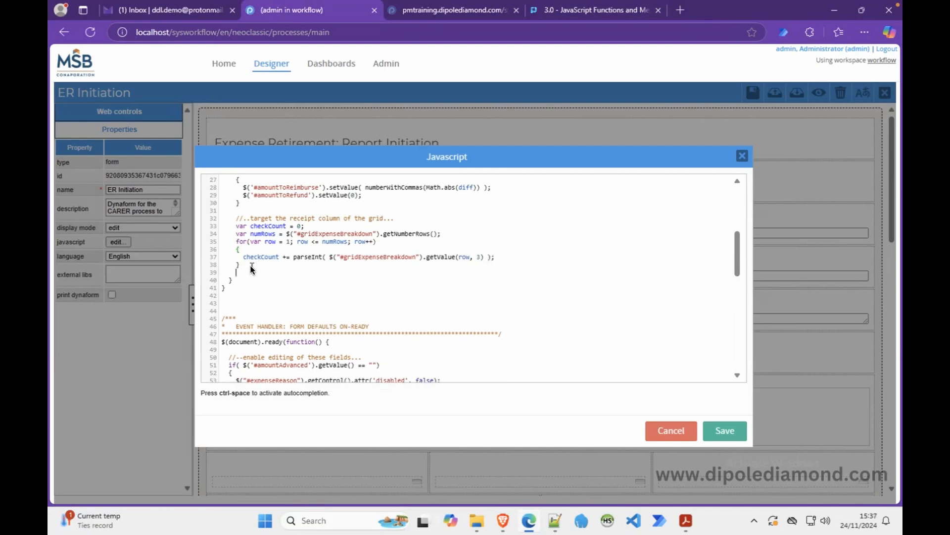
key(Return)
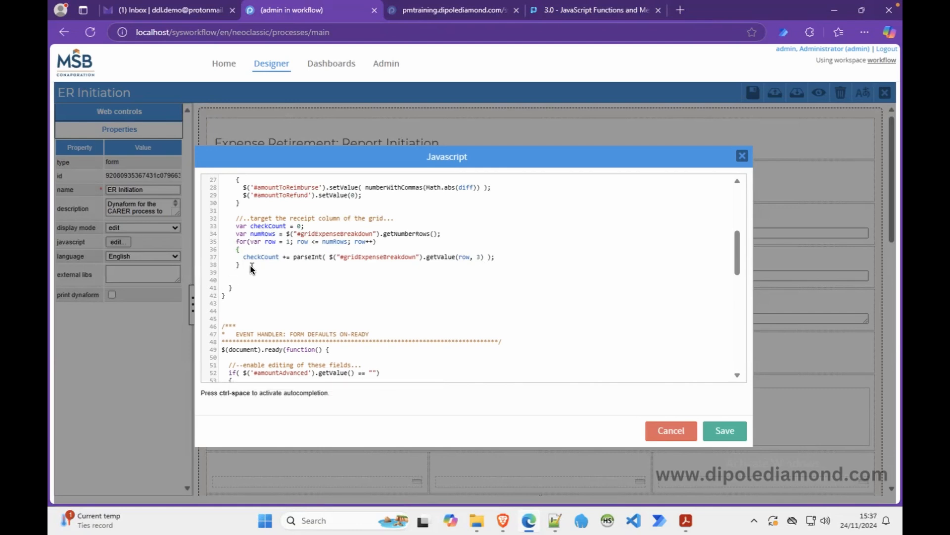
text(checkCount == 0 ?$()"#)
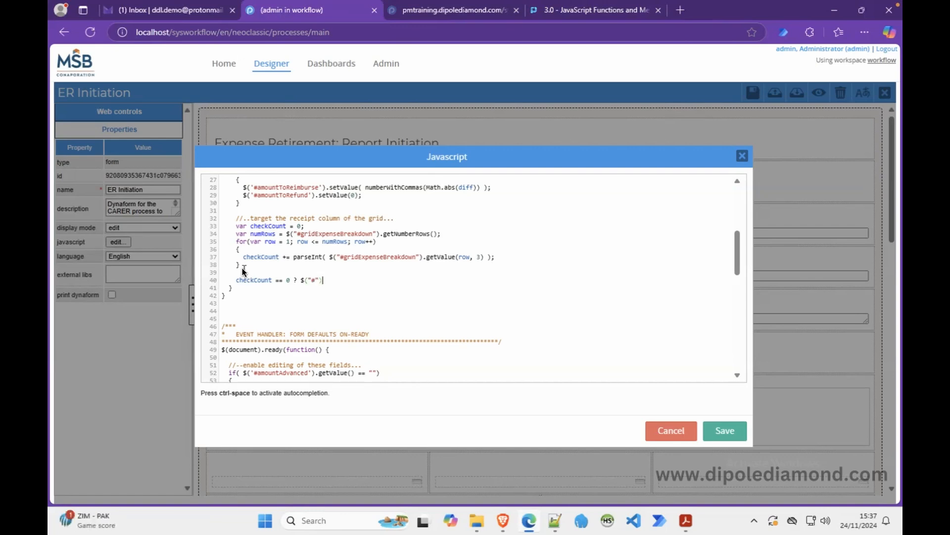
text(.disableValidation(); :)
Save the script and copy the Supporting Documents upload field's id, supportingDocuments.
click(720, 430)
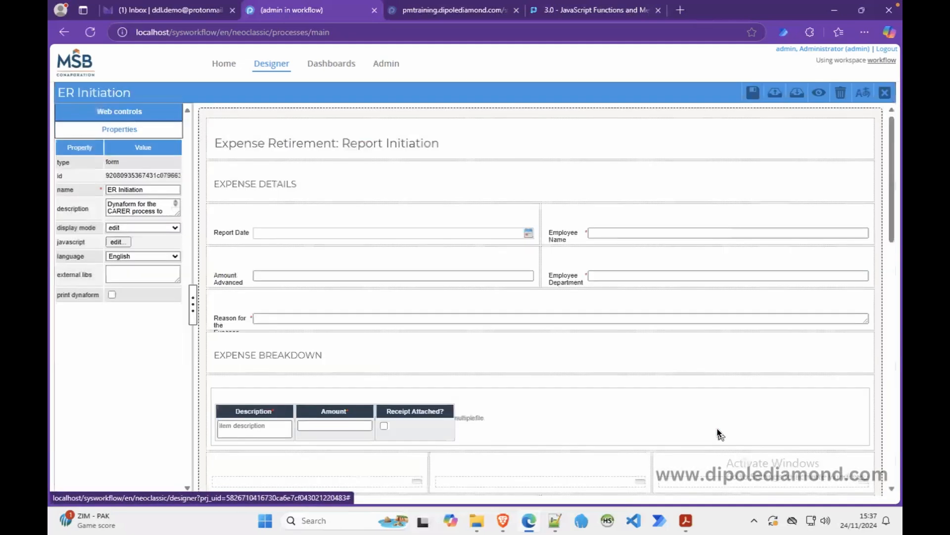
scroll(446, 387, down, 5)
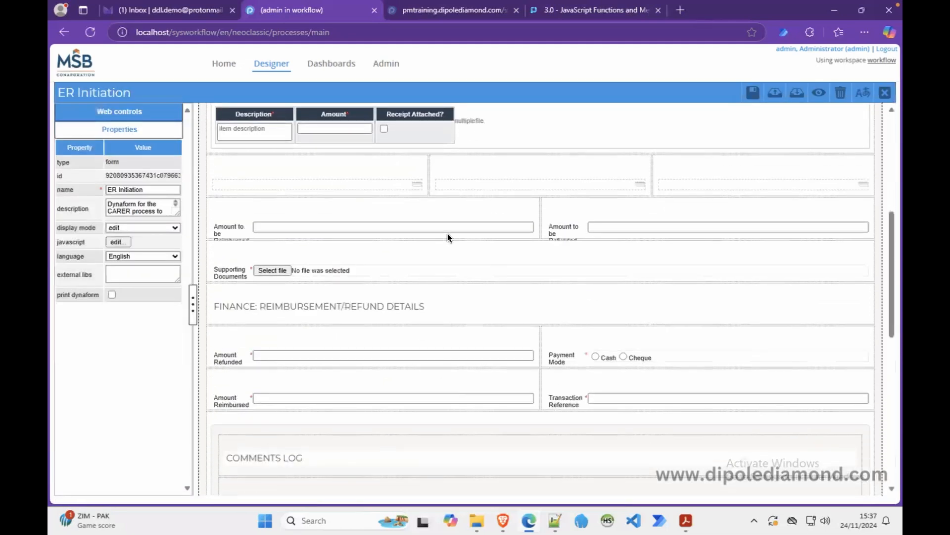
click(340, 258)
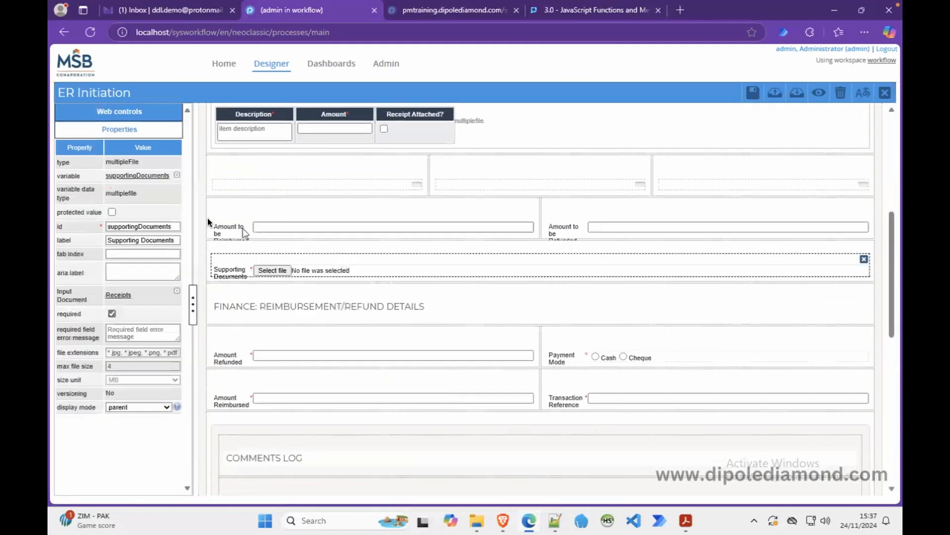
click(151, 227)
double_click(152, 227)
key(ctrl+c)
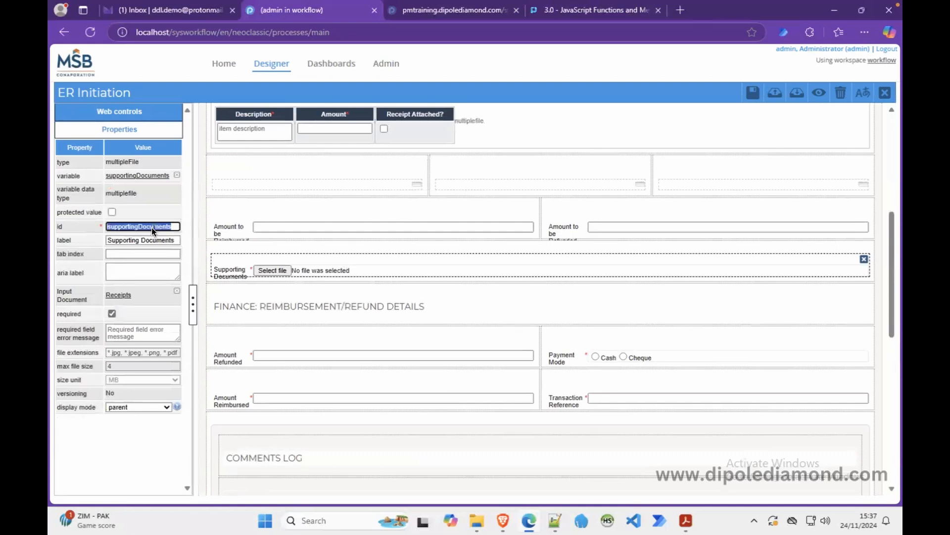
click(204, 230)
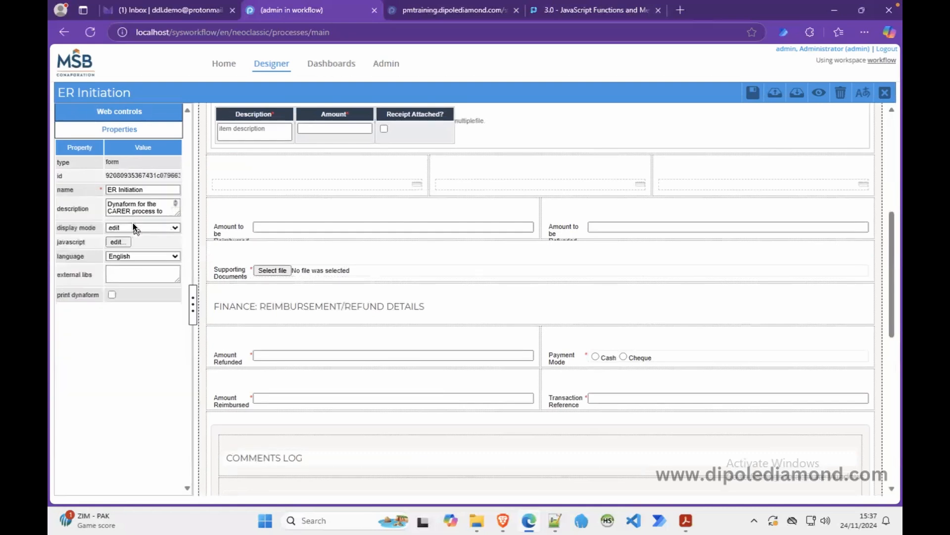
Paste supportingDocuments into the ternary's empty id selector in the form JavaScript.
click(122, 241)
scroll(378, 317, down, 5)
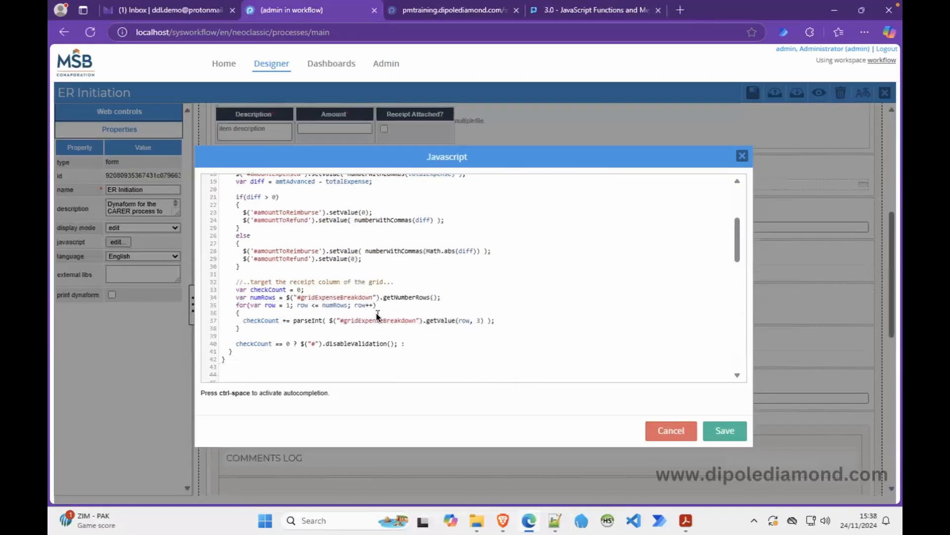
scroll(378, 317, down, 2)
click(315, 303)
key(ctrl+v)
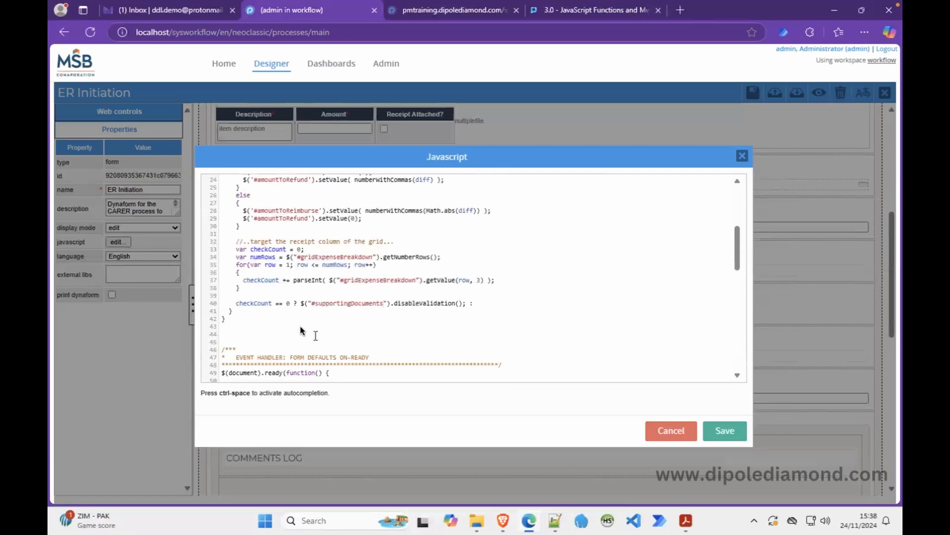
Duplicate the disableValidation() call into the else branch after the colon.
drag(299, 304, 465, 307)
key(ctrl+c)
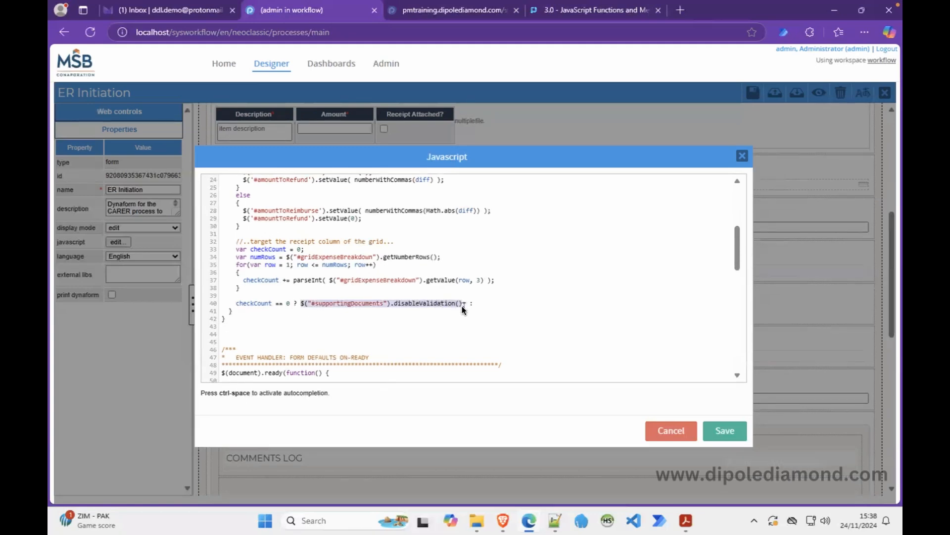
click(468, 304)
text(;)
key(BackSpace)
click(509, 301)
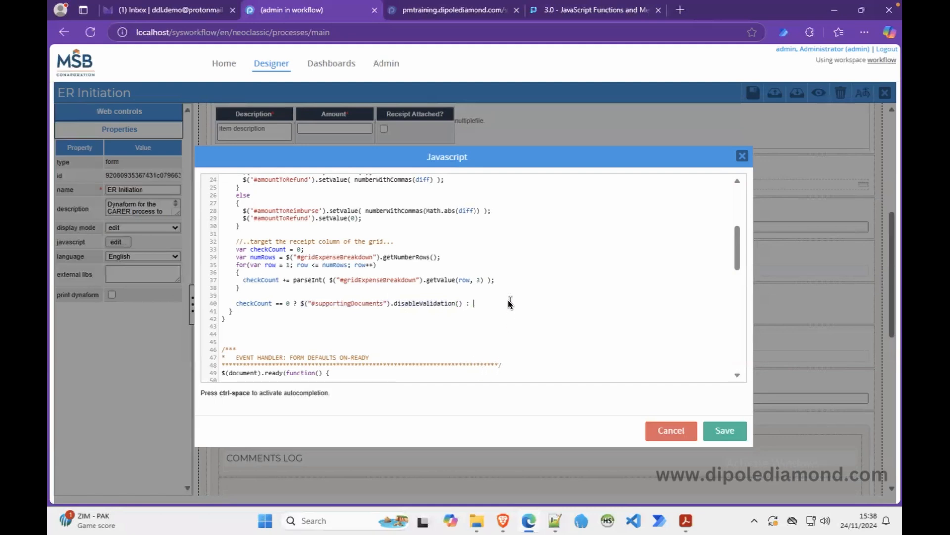
key(ctrl+v)
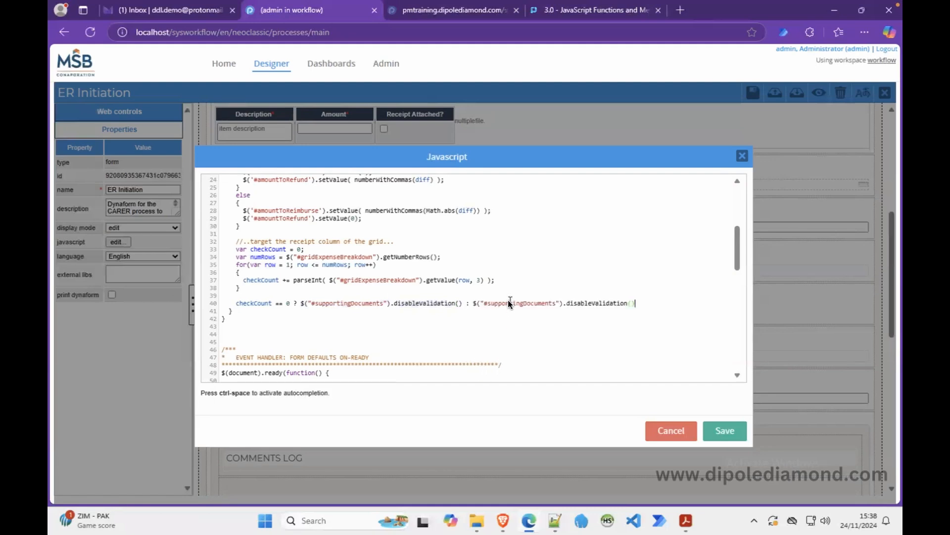
Change the else branch to enableValidation();, then save the script and the ER Initiation form.
click(577, 305)
key(BackSpace)
key(BackSpace)
key(BackSpace)
text(en)
click(643, 306)
text(;)
drag(632, 271, 632, 269)
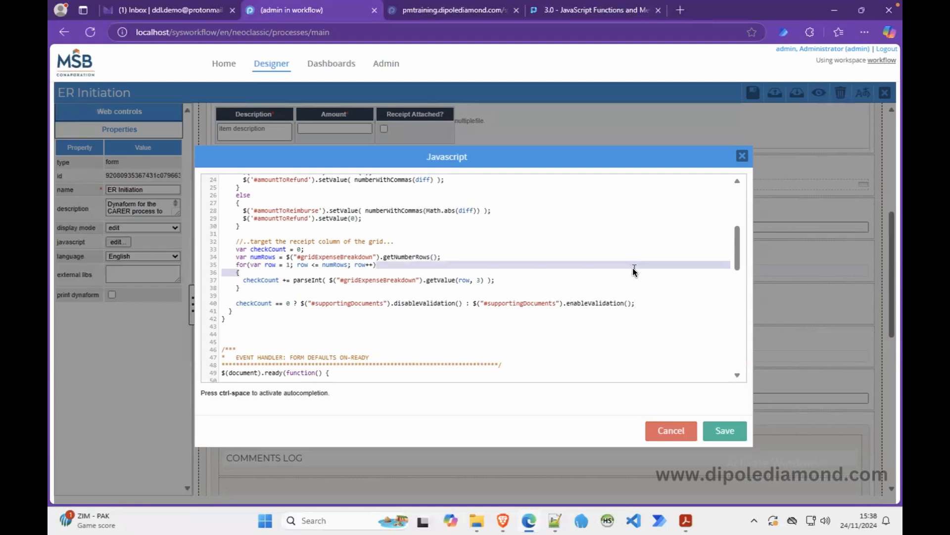
click(724, 431)
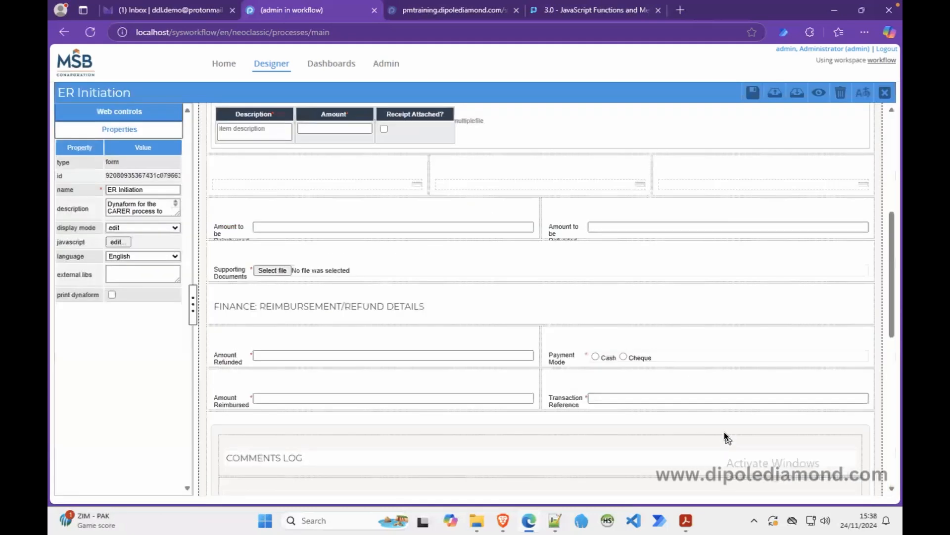
click(753, 96)
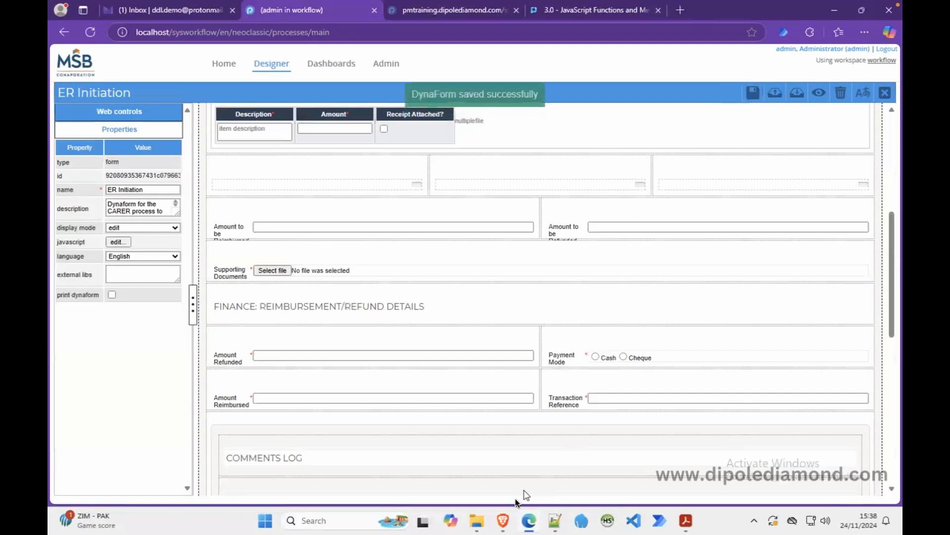
Reload the test case in Brave and enter the first row's amount, 2323.
click(504, 519)
right_click(686, 191)
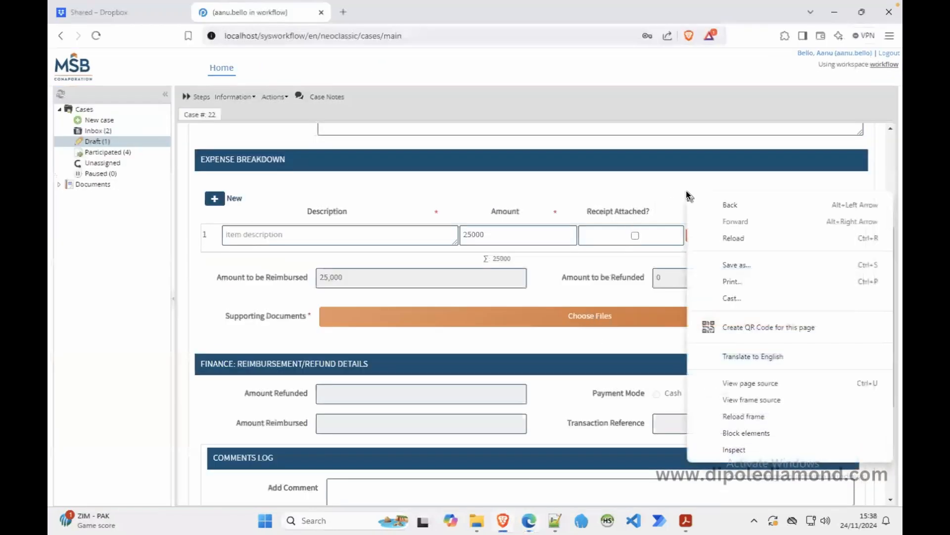
click(727, 417)
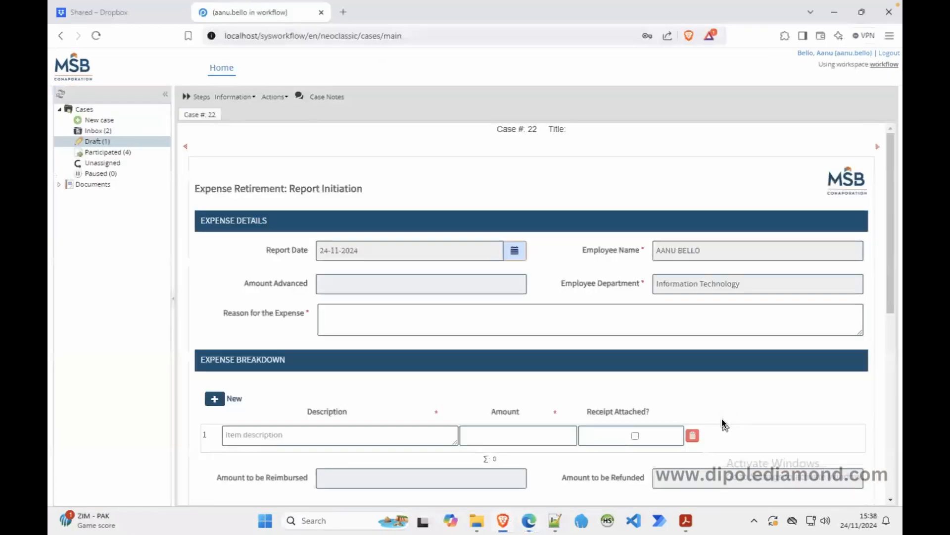
drag(890, 255, 889, 342)
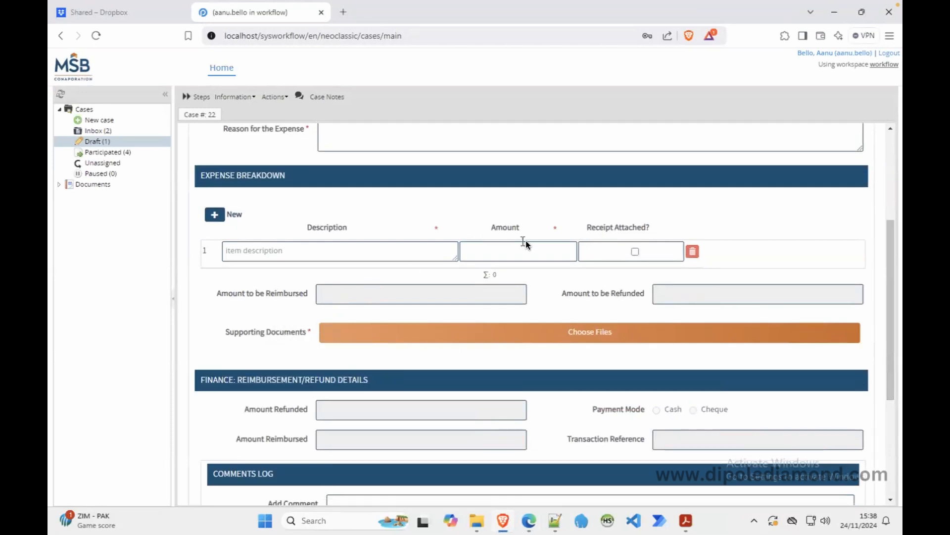
click(480, 249)
click(468, 203)
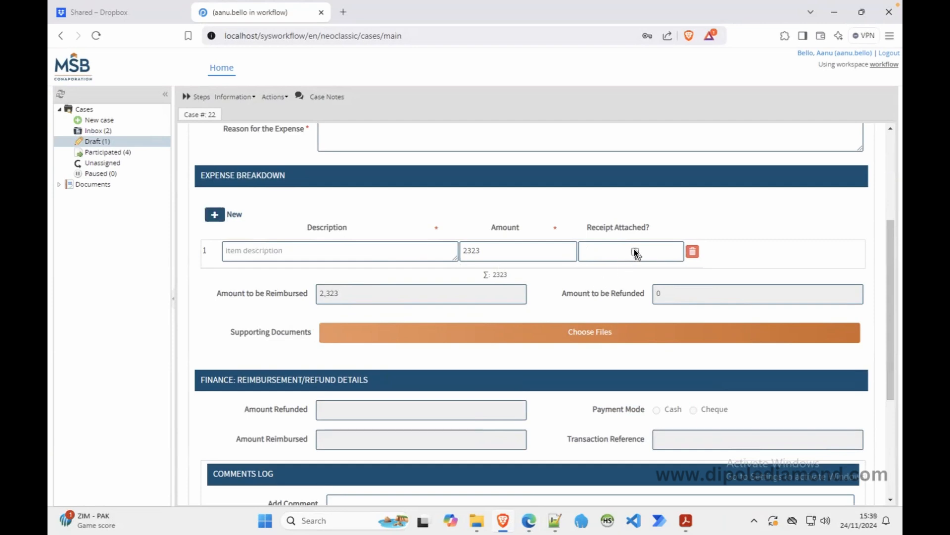
Add expense row 2 and tick then untick its Receipt Attached box.
click(214, 216)
click(504, 281)
text(443)
key(BackSpace)
key(BackSpace)
key(BackSpace)
click(635, 280)
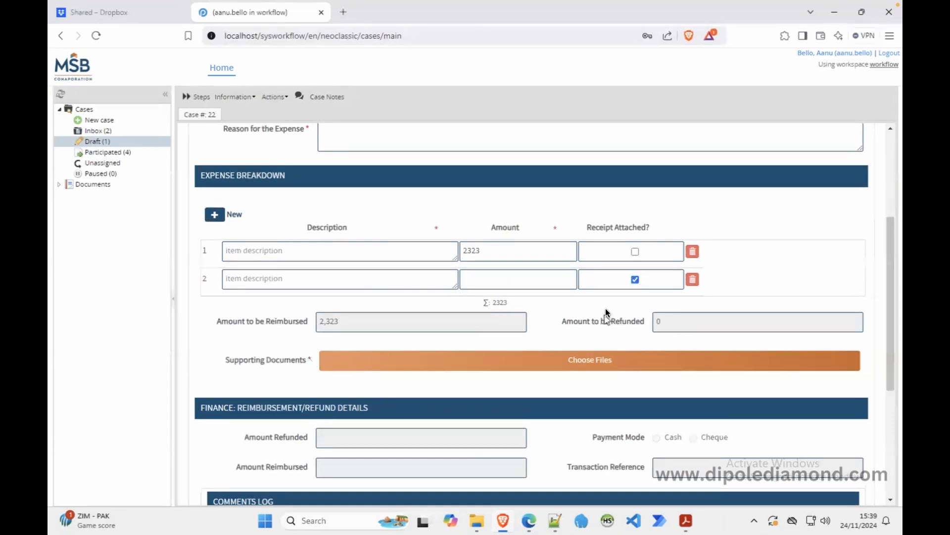
click(635, 280)
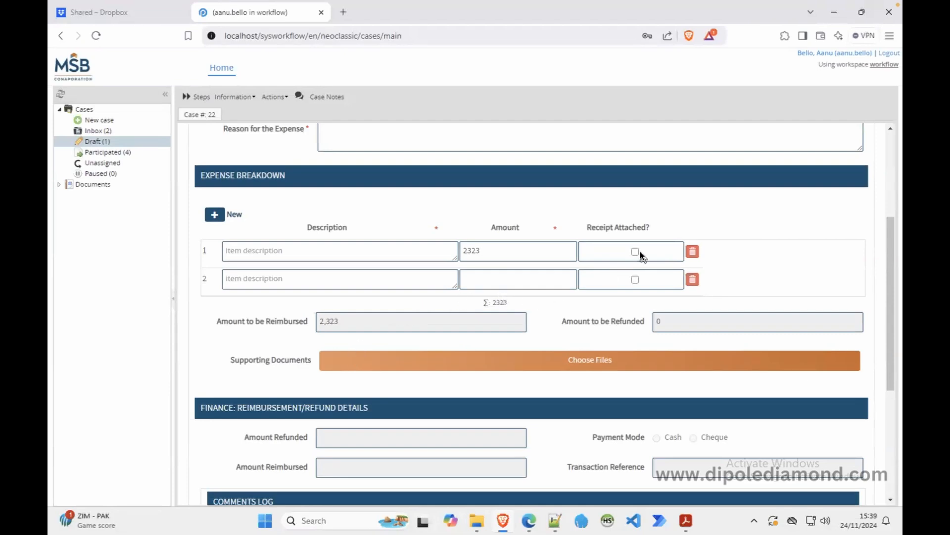
click(529, 518)
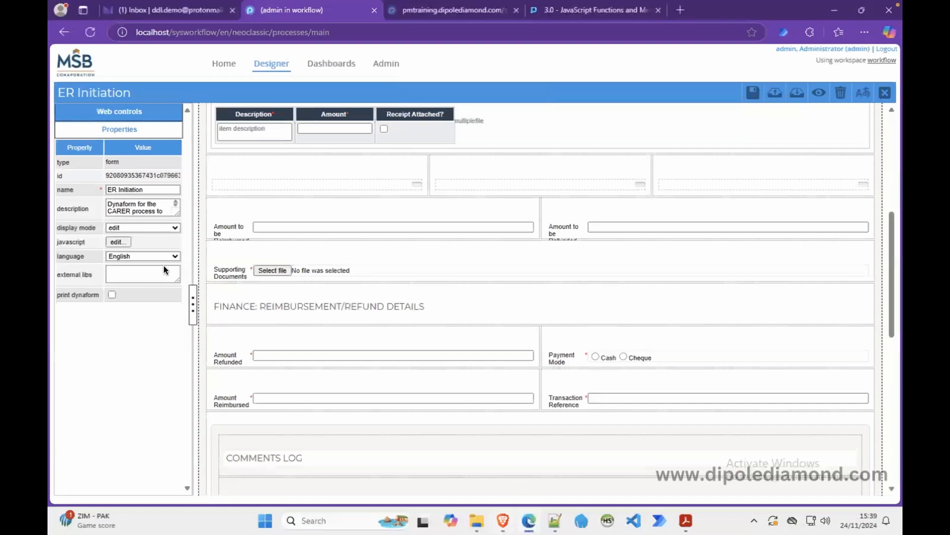
click(118, 242)
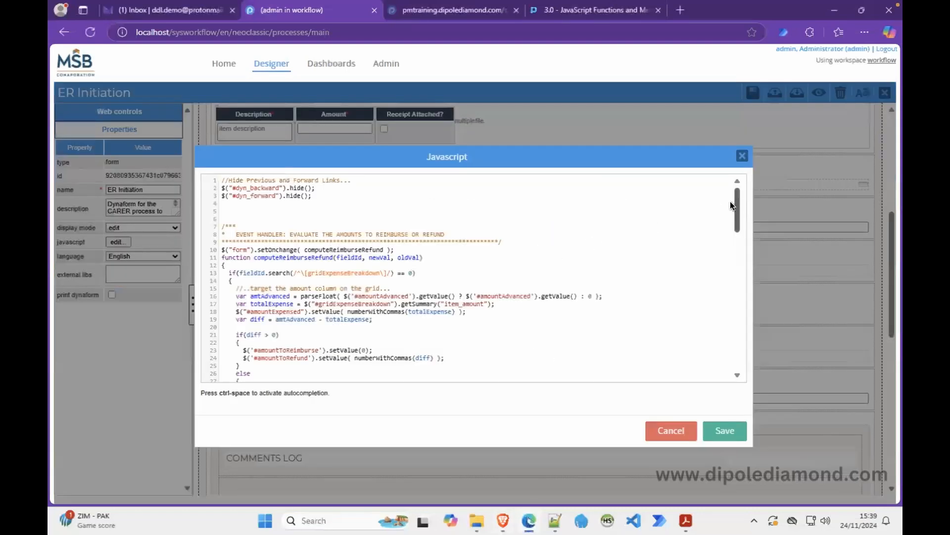
drag(737, 207, 732, 364)
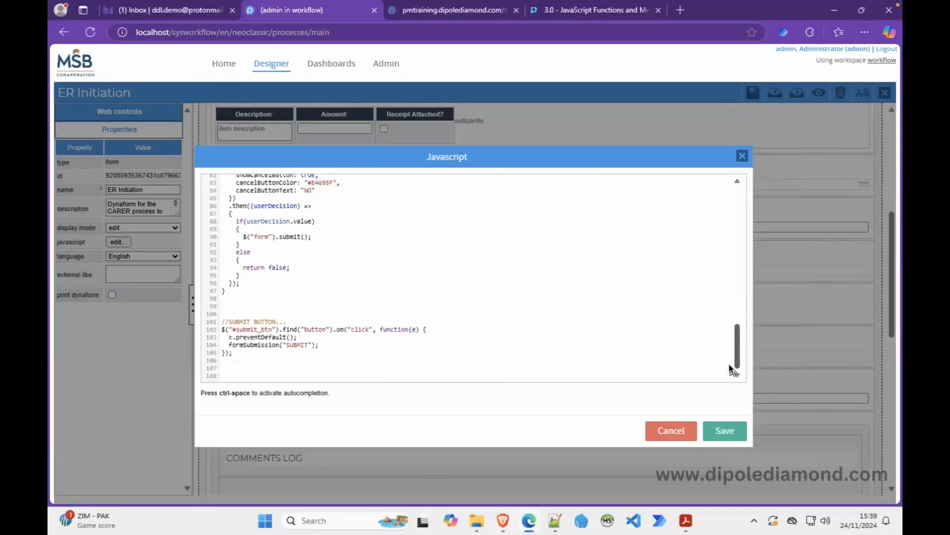
drag(739, 322, 748, 195)
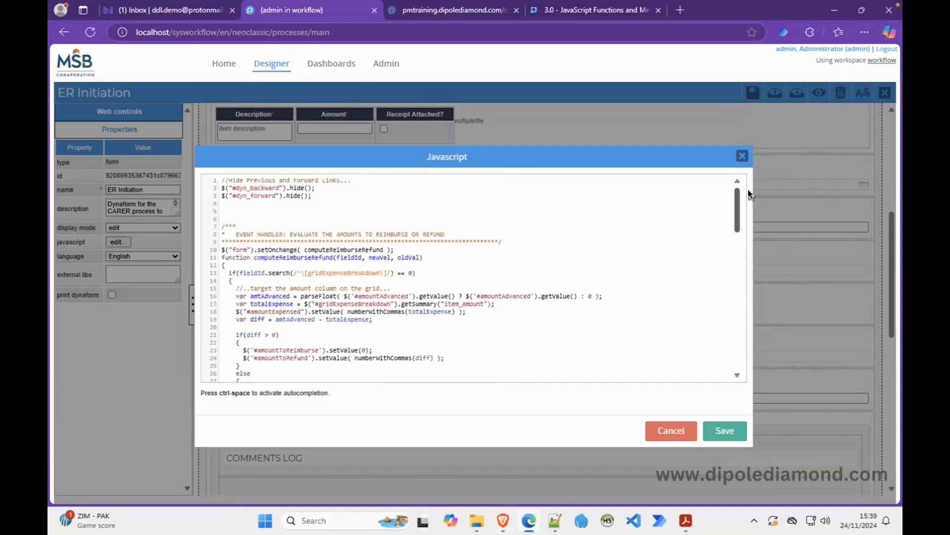
click(725, 430)
click(752, 92)
click(885, 92)
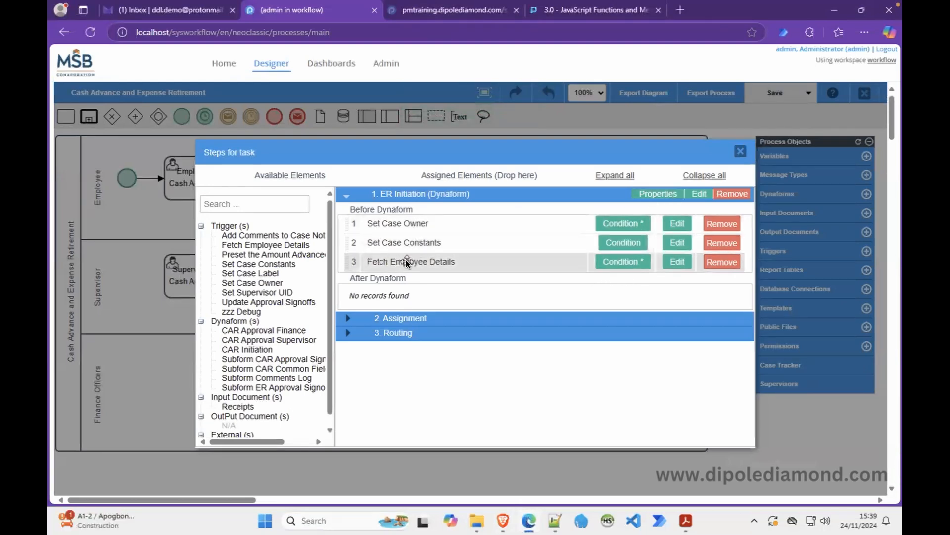
click(740, 150)
right_click(212, 185)
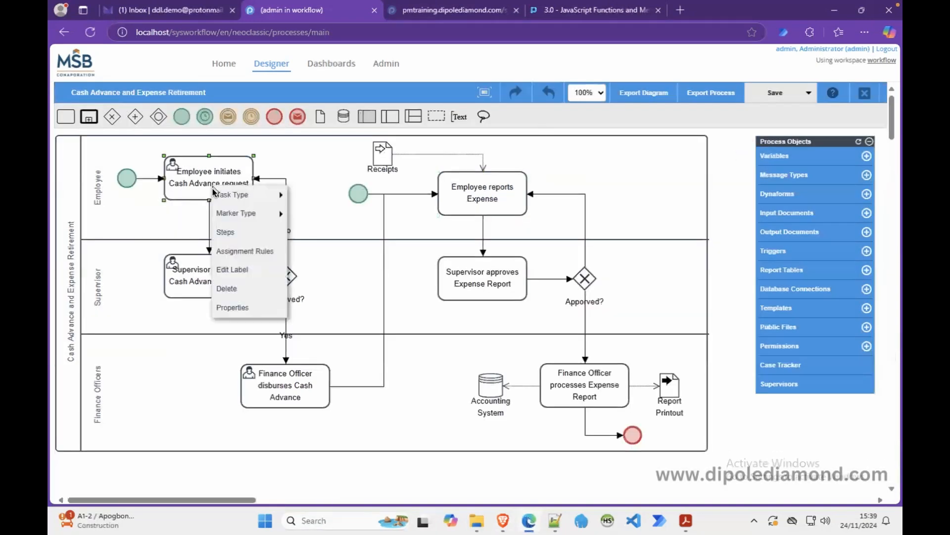
click(234, 232)
click(345, 208)
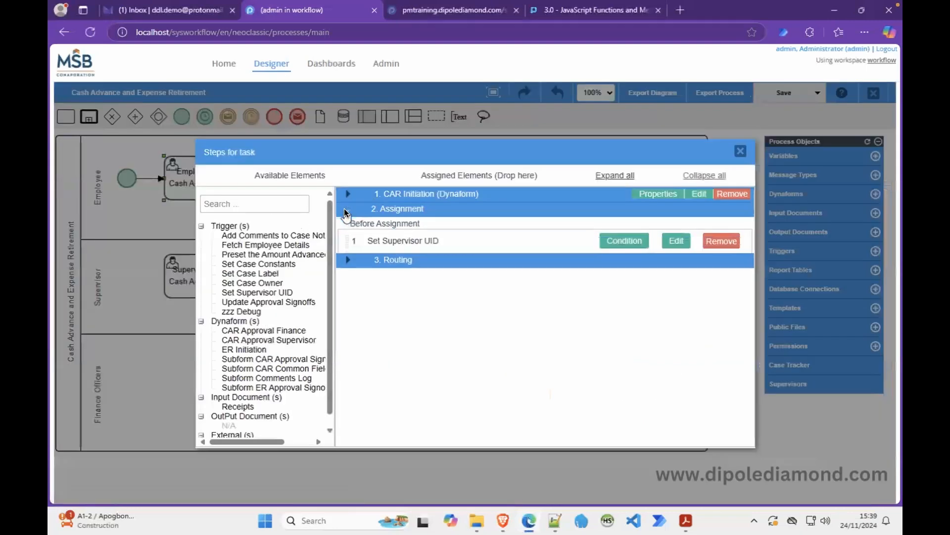
click(346, 264)
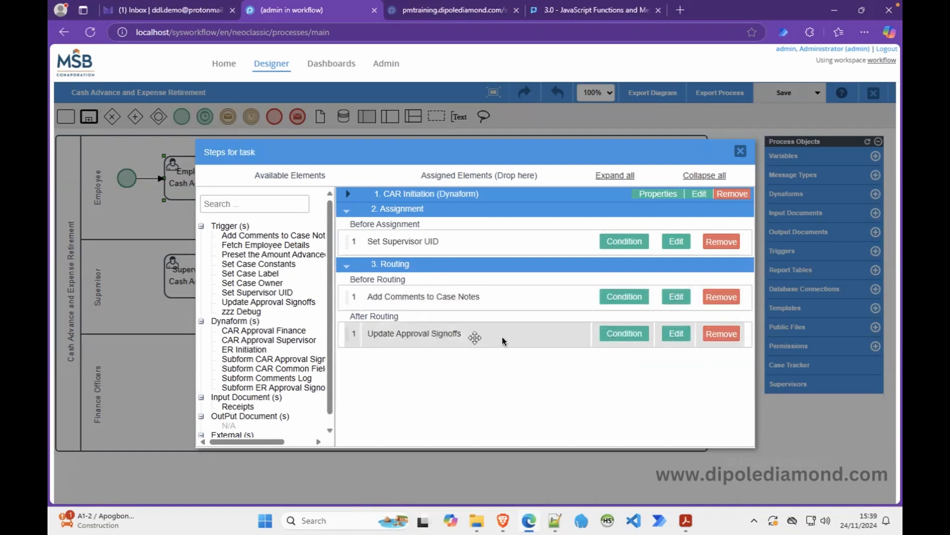
click(740, 152)
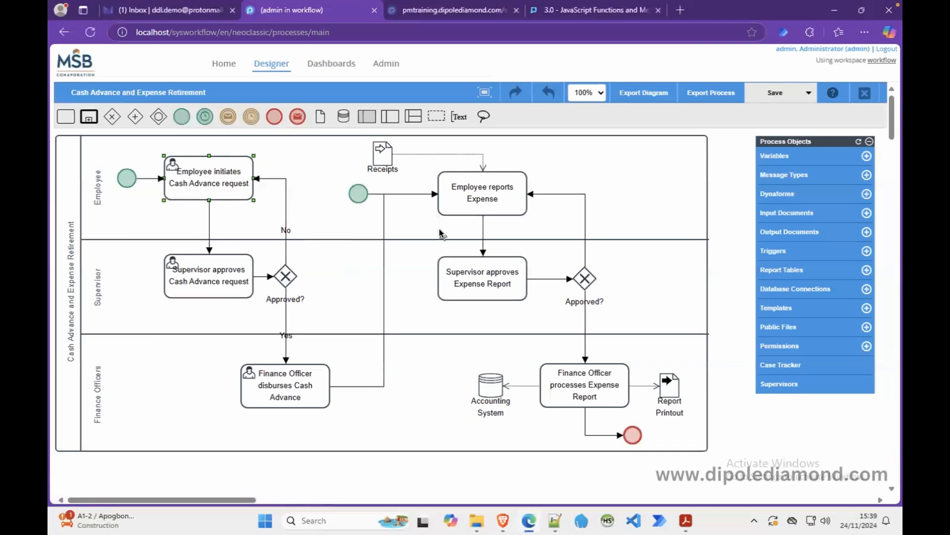
Add the Set Supervisor UID trigger before assignment on Employee reports Expense.
right_click(468, 274)
right_click(479, 205)
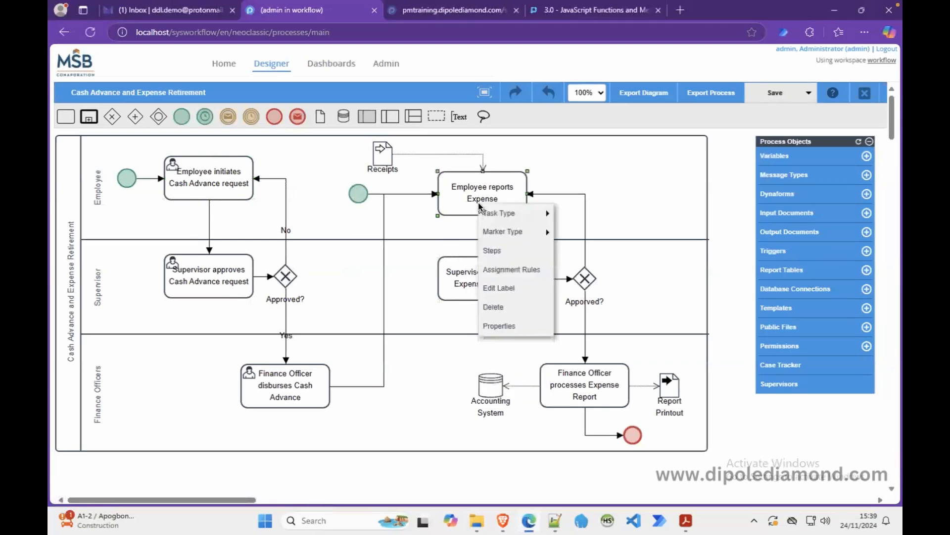
click(492, 247)
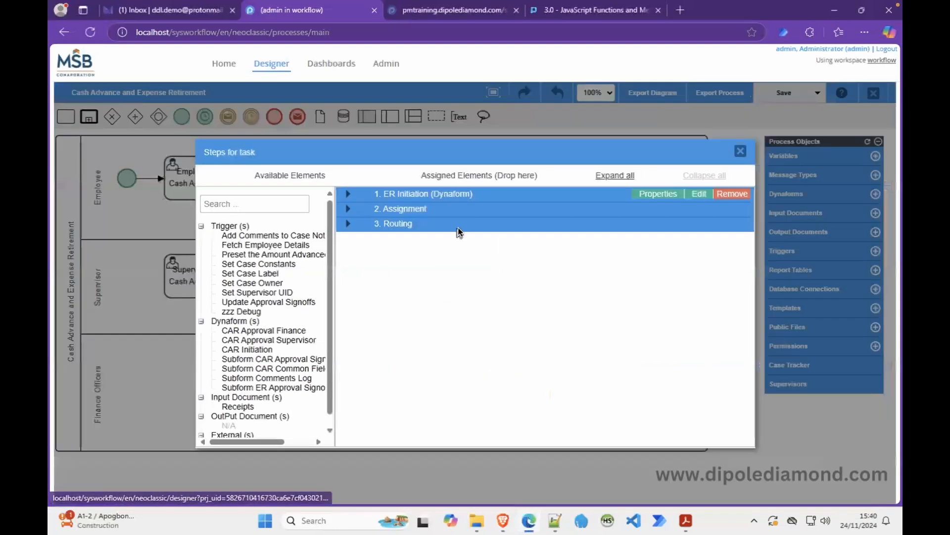
click(348, 209)
drag(251, 292, 419, 237)
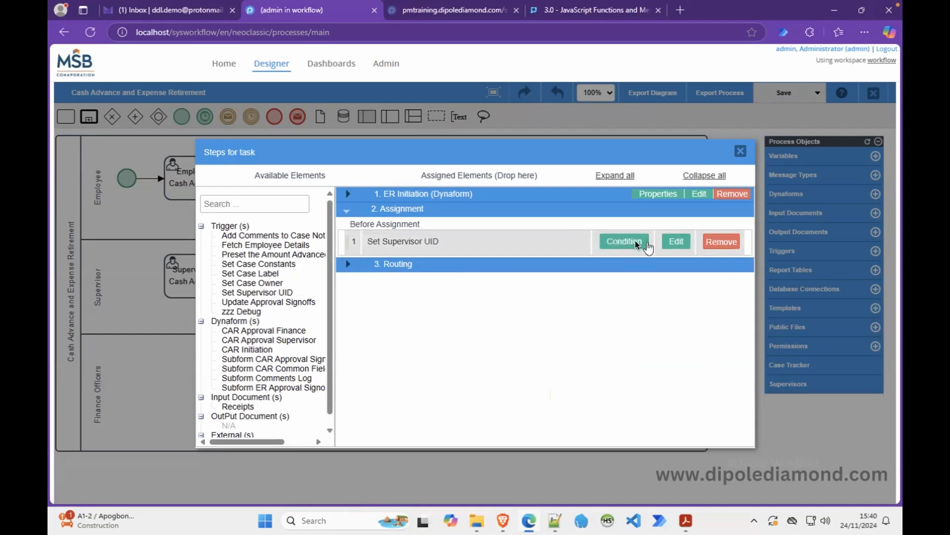
click(676, 241)
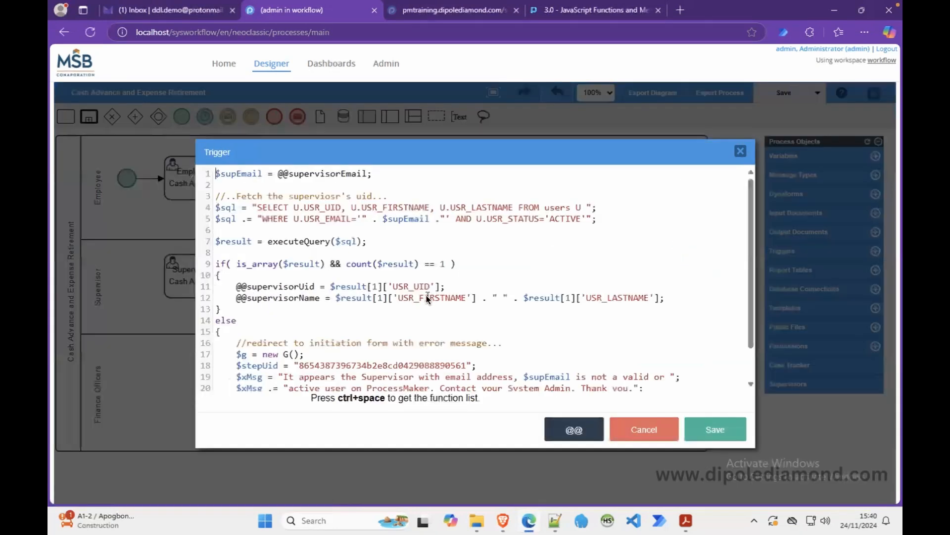
drag(236, 287, 315, 299)
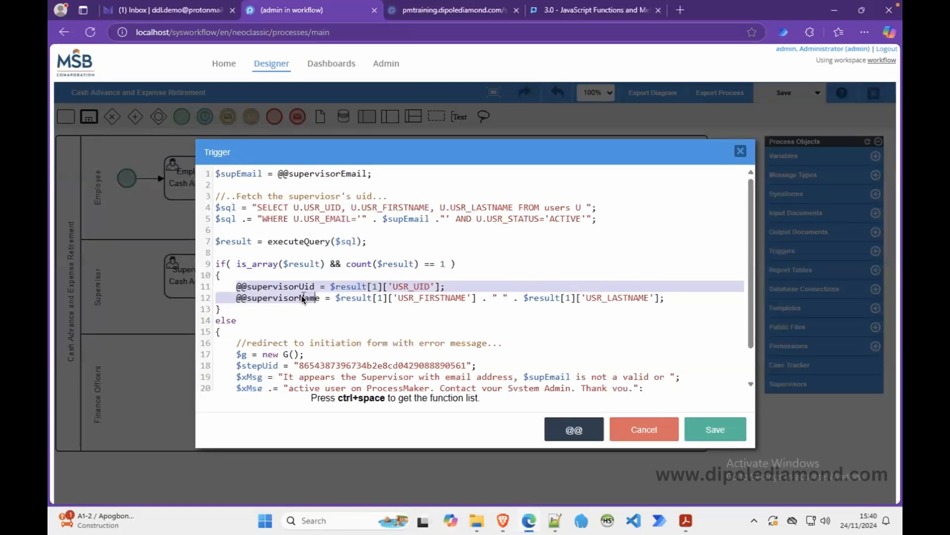
click(287, 292)
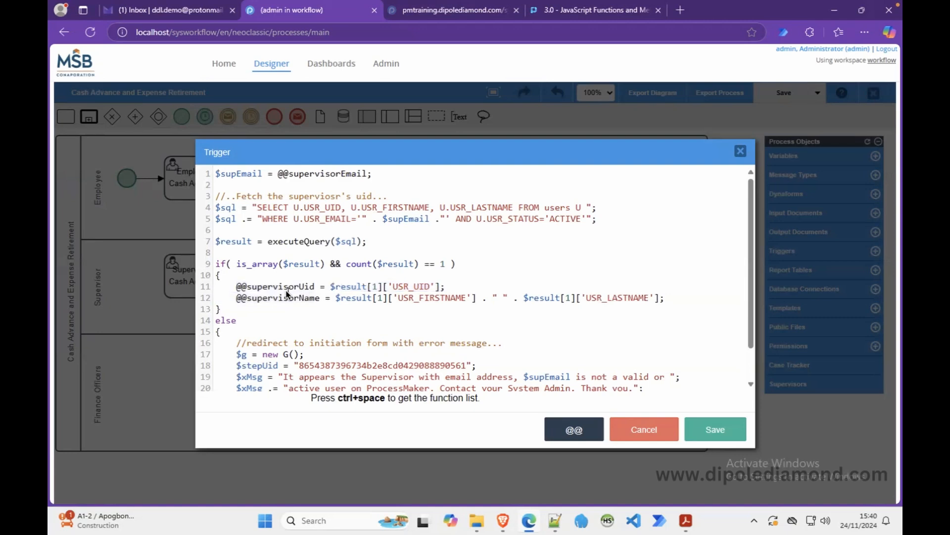
click(316, 287)
drag(315, 287, 237, 287)
key(ctrl+c)
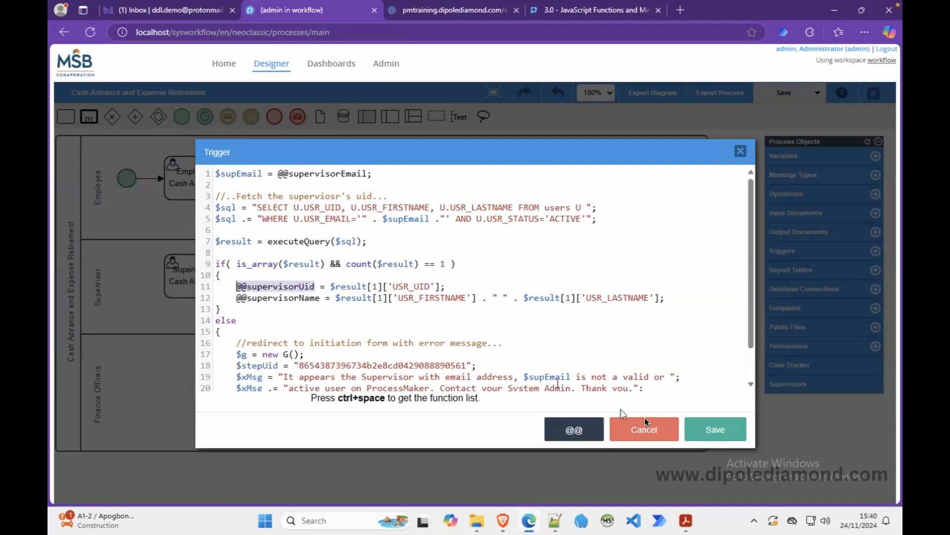
click(701, 429)
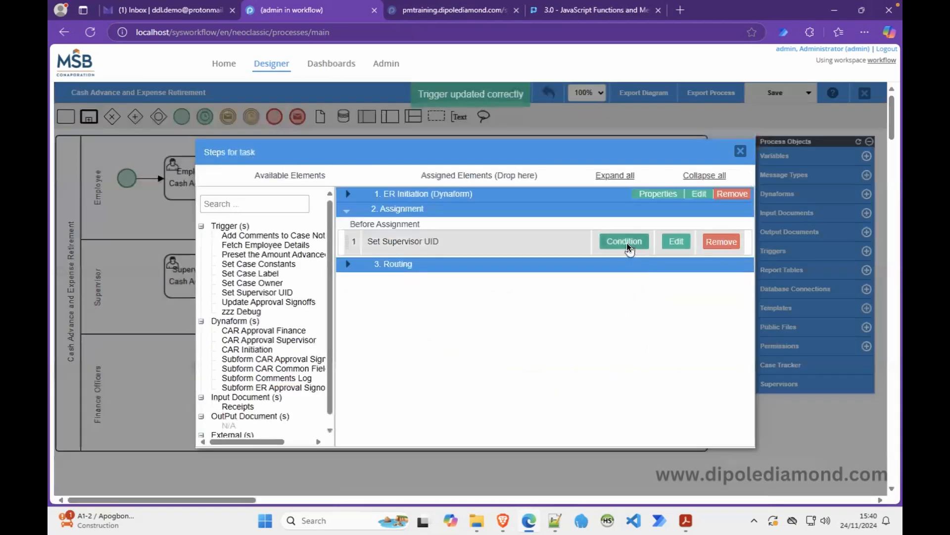
click(627, 241)
key(ctrl+v)
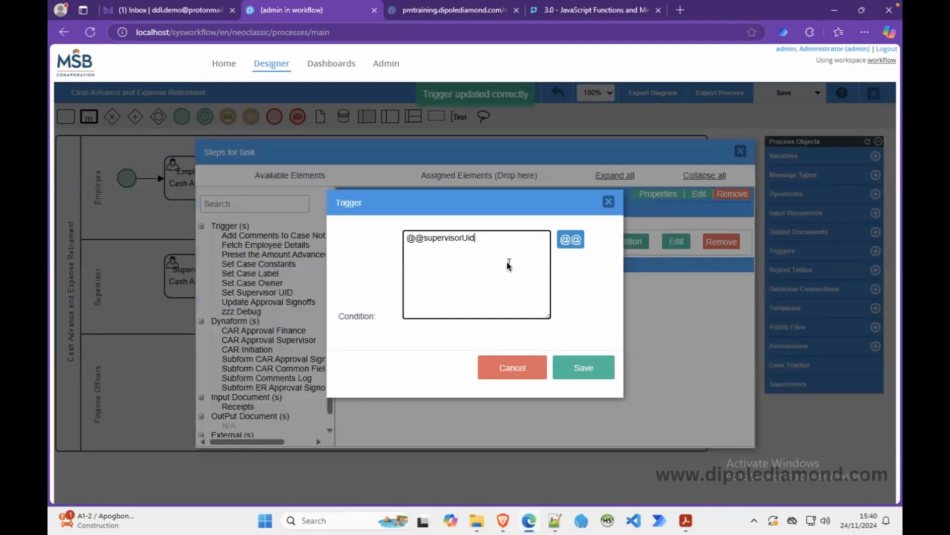
text(== "")
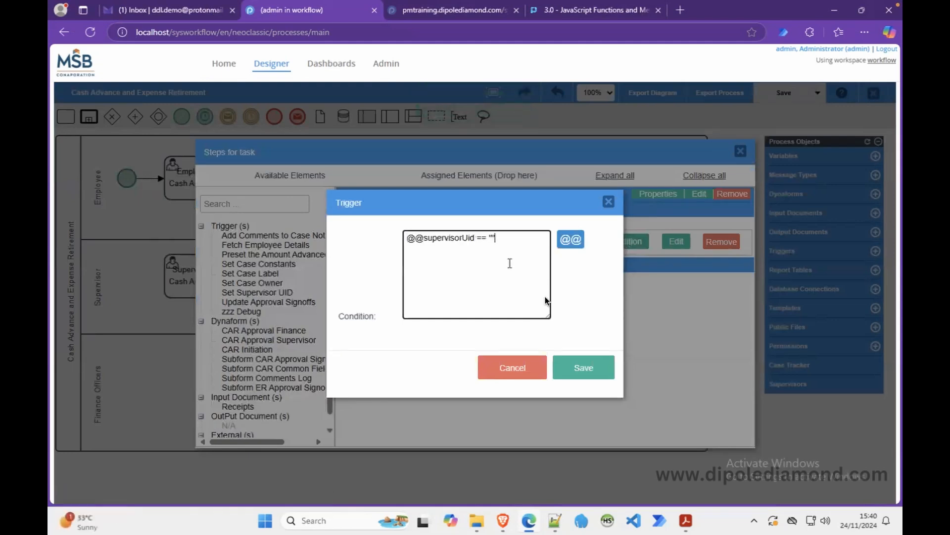
click(573, 372)
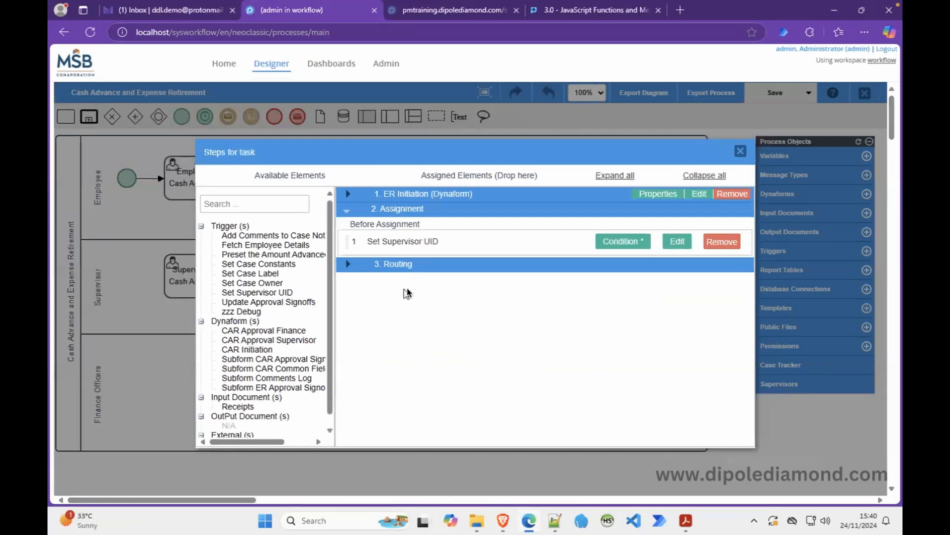
Add Add Comments to Case Notes before routing and Update Approval Signoffs after routing.
click(347, 264)
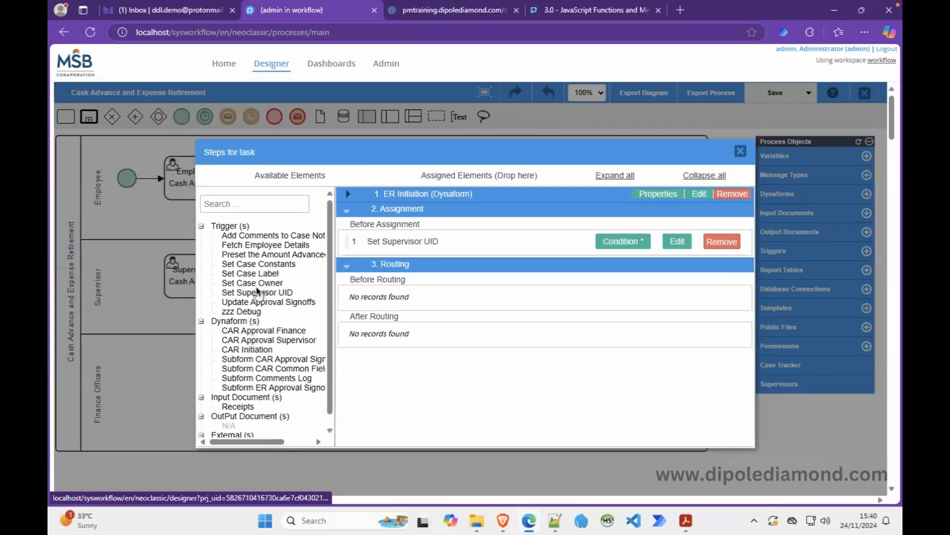
drag(269, 235, 400, 294)
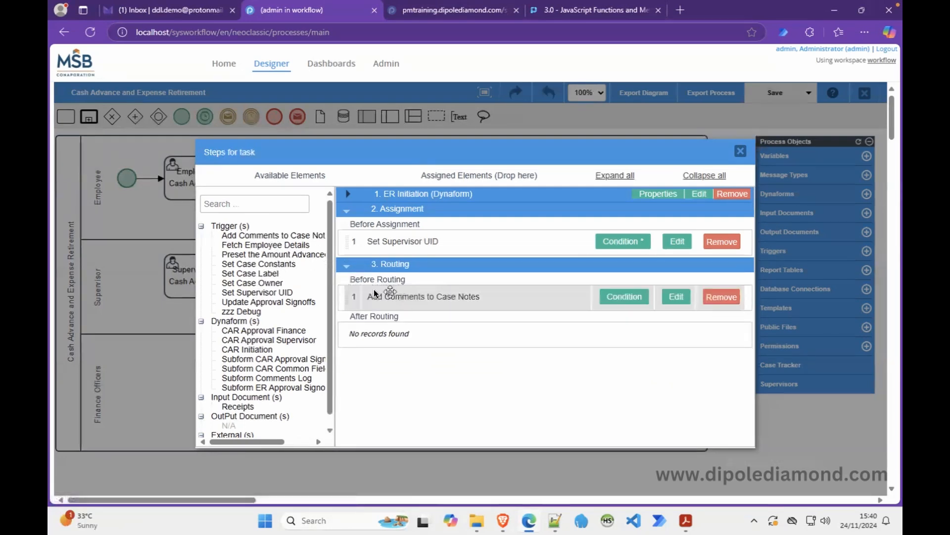
drag(282, 302, 397, 335)
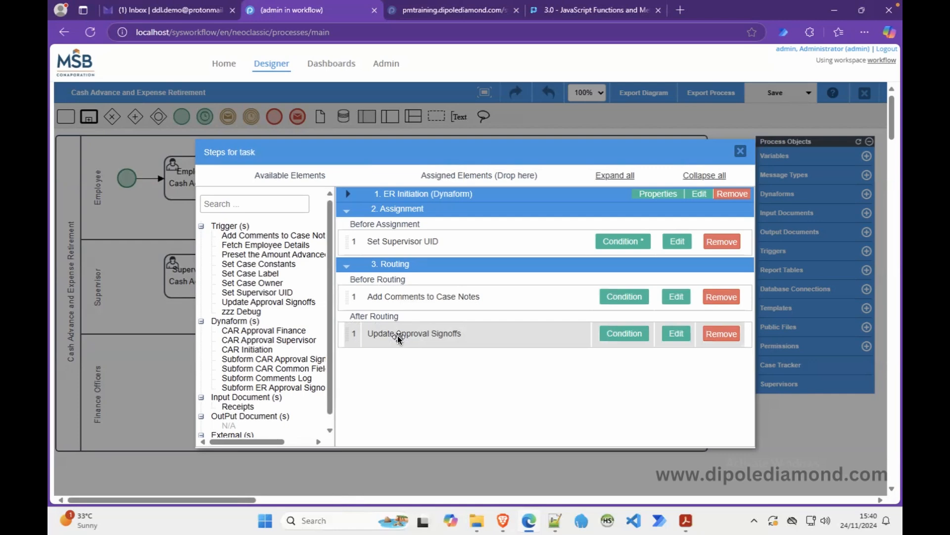
Copy the employee signoff assignments into the first expense report case with ER suffixes.
click(680, 338)
drag(751, 235, 750, 307)
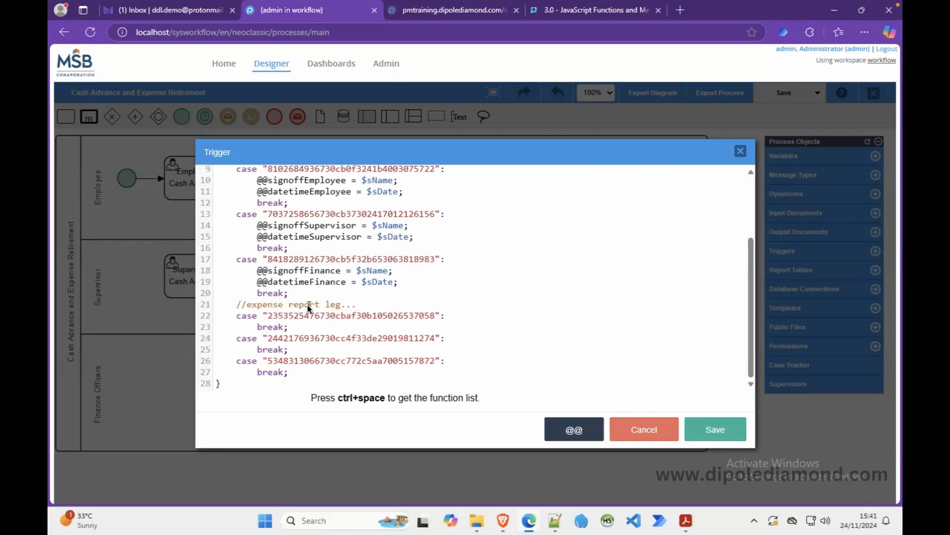
scroll(307, 304, up, 3)
scroll(307, 304, down, 3)
scroll(307, 304, up, 3)
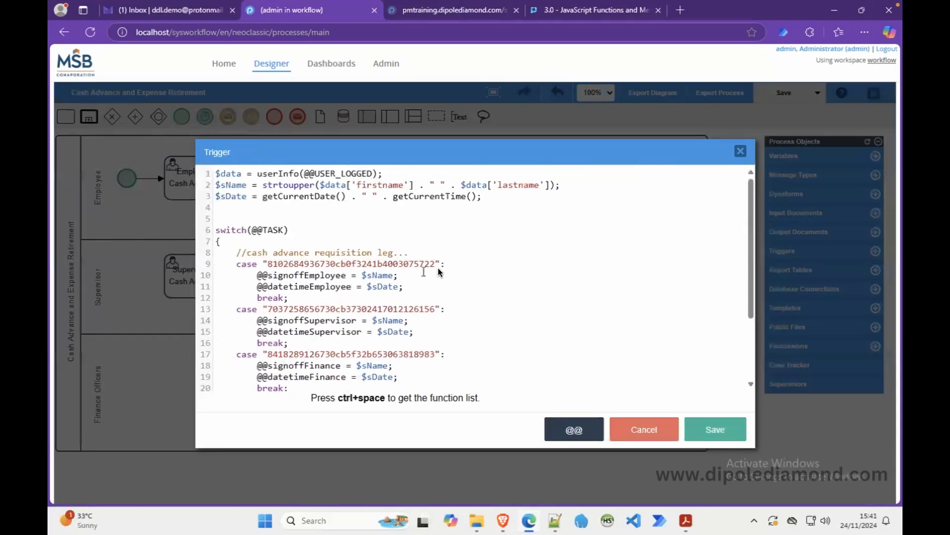
drag(449, 263, 447, 289)
key(ctrl+c)
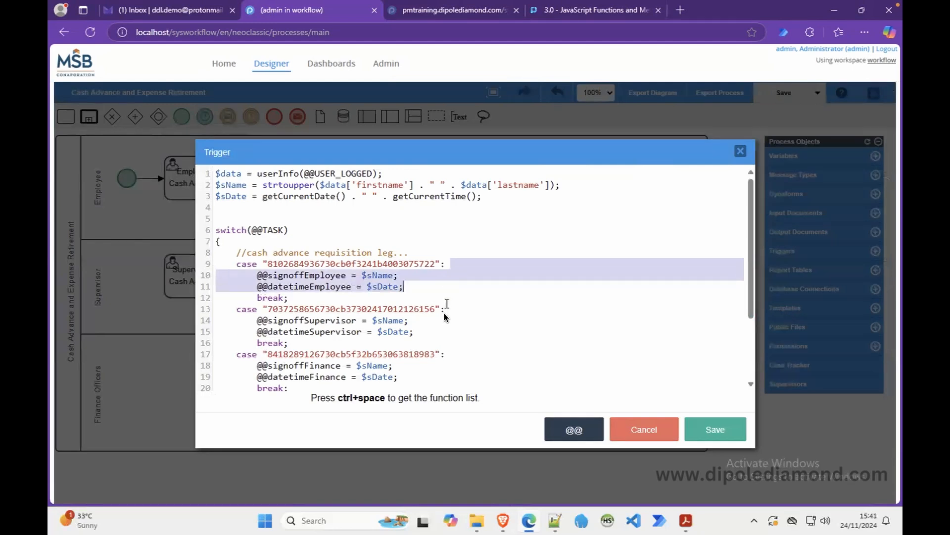
scroll(445, 317, down, 3)
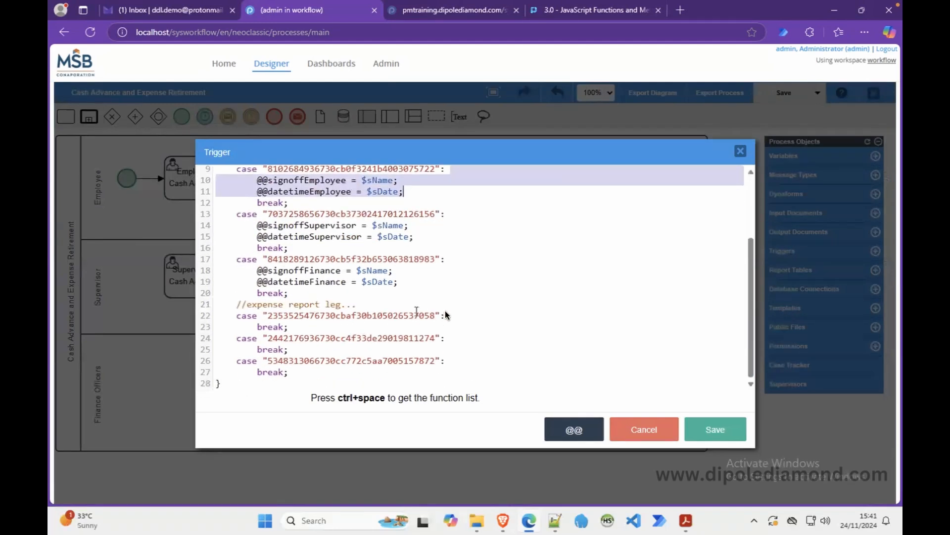
click(445, 315)
key(ctrl+v)
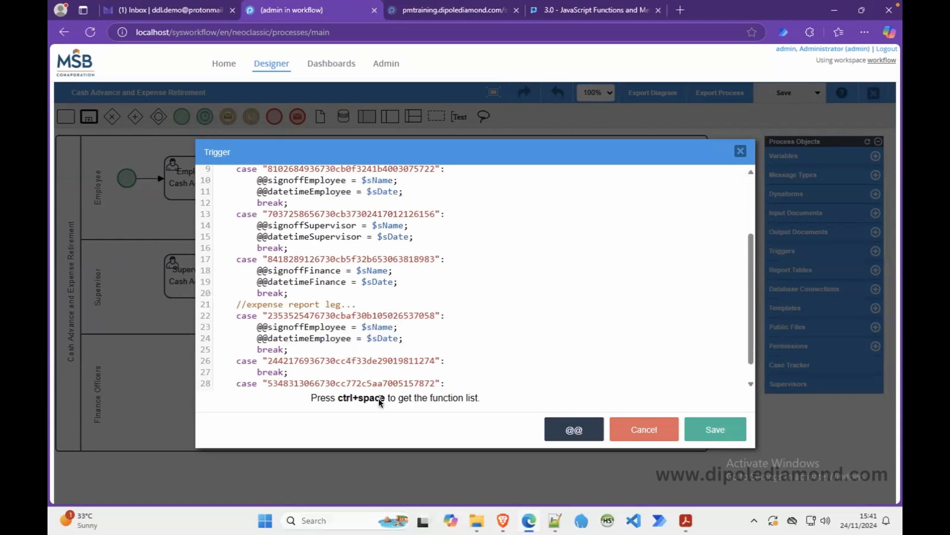
text(ER)
text(ER)
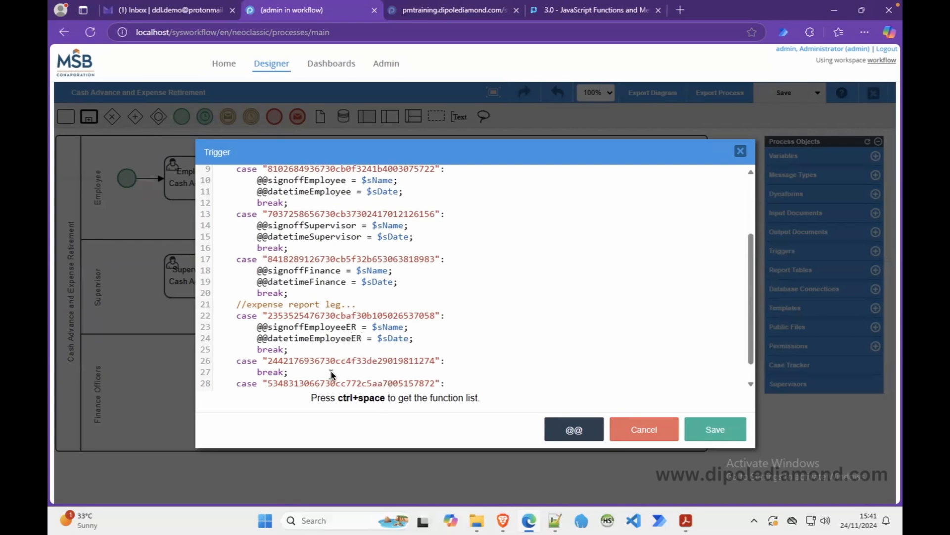
Copy the supervisor signoff and datetime lines into the second expense report case with ER suffixes.
click(454, 219)
drag(454, 220, 452, 233)
key(ctrl+c)
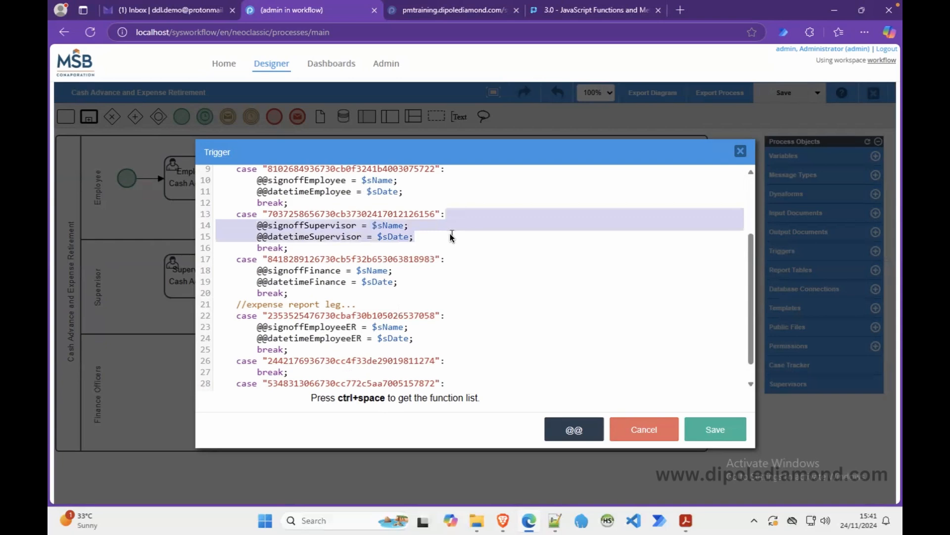
click(451, 364)
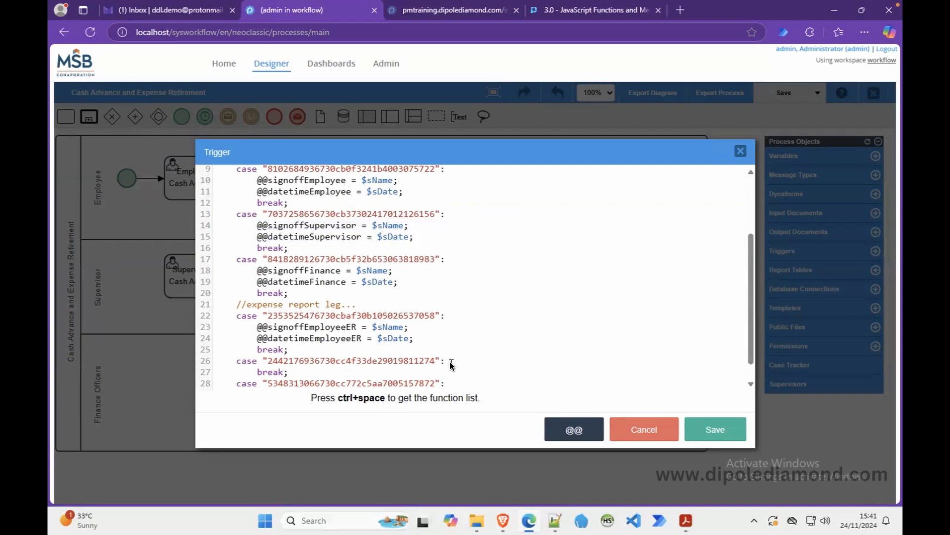
key(ctrl+v)
text(ER)
click(363, 383)
text(ER)
click(452, 261)
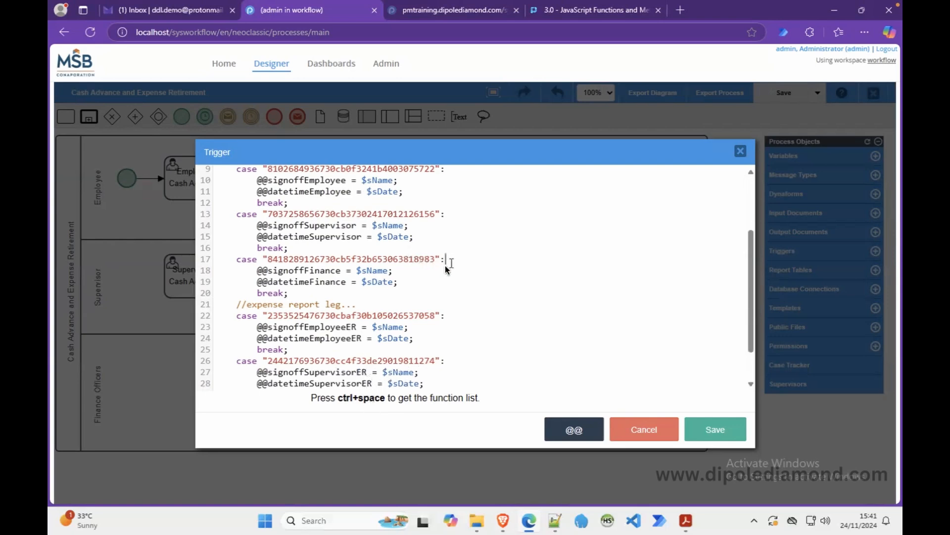
drag(452, 261, 441, 280)
key(ctrl+c)
scroll(432, 325, down, 1)
click(450, 362)
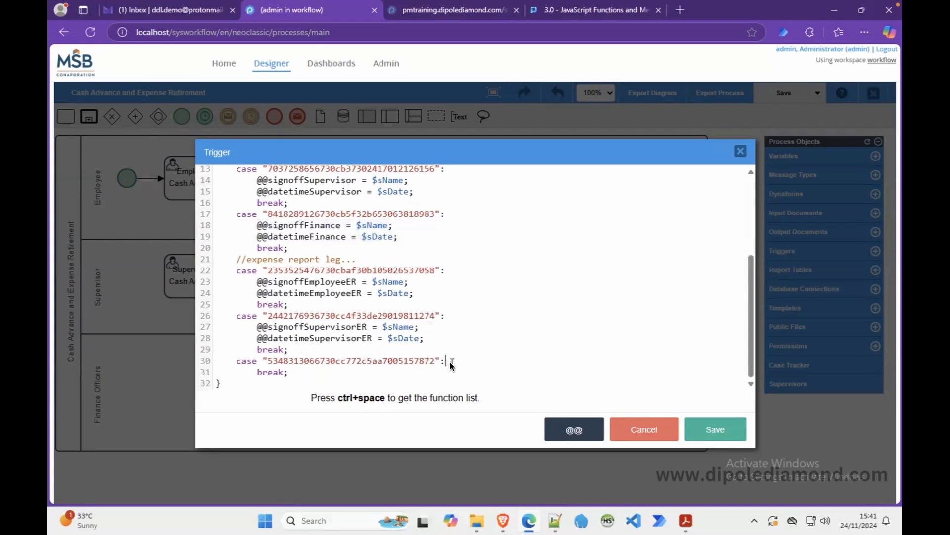
key(ctrl+v)
click(340, 372)
text(ER)
click(346, 383)
text(ER)
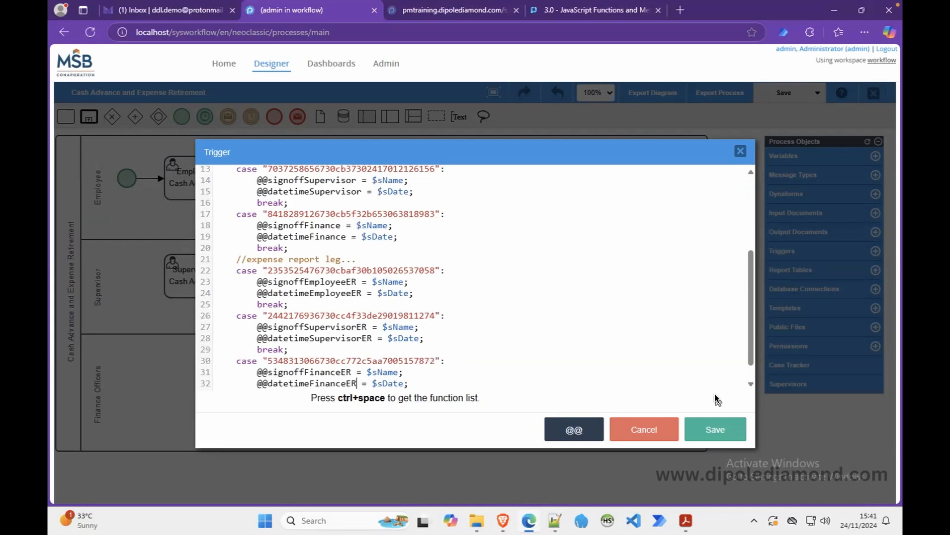
click(751, 387)
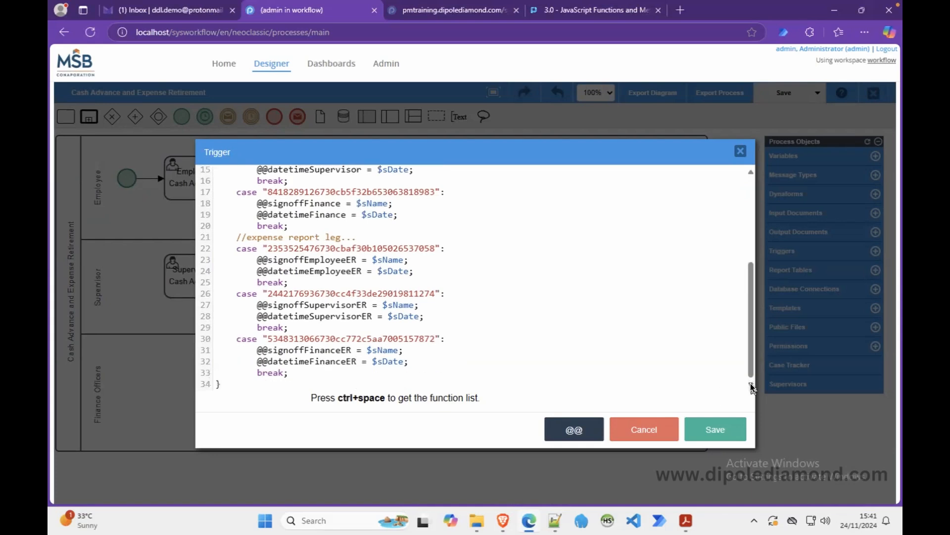
click(708, 426)
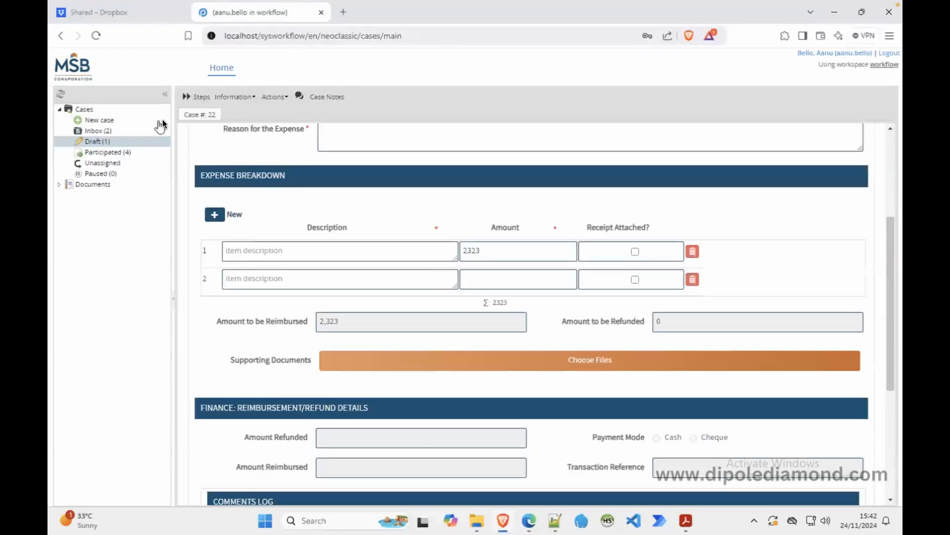
Check the Draft and Inbox case lists, then go back to the process designer in Edge.
click(128, 142)
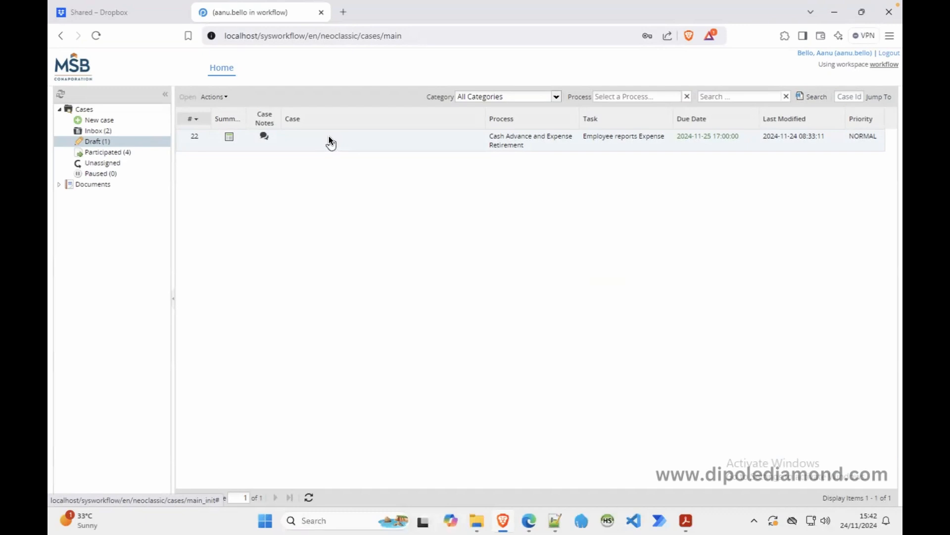
click(145, 130)
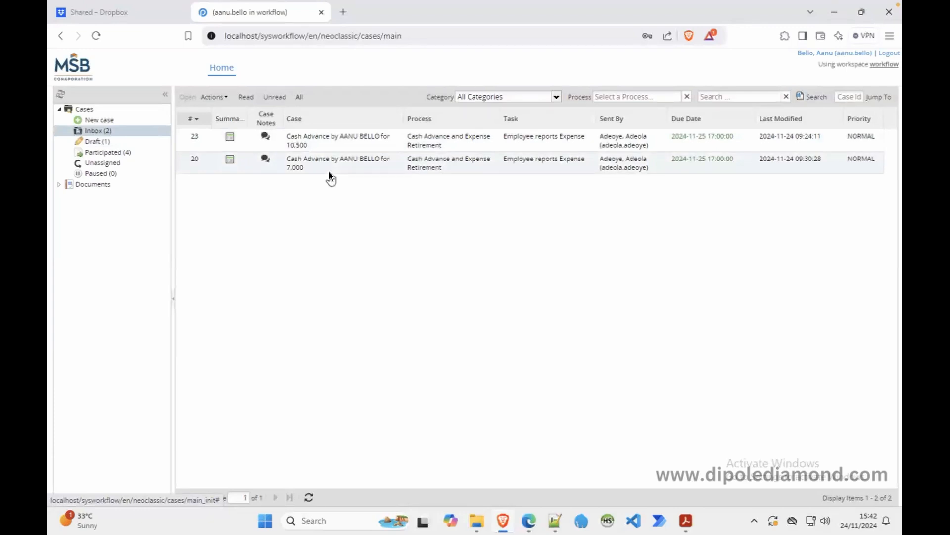
click(529, 521)
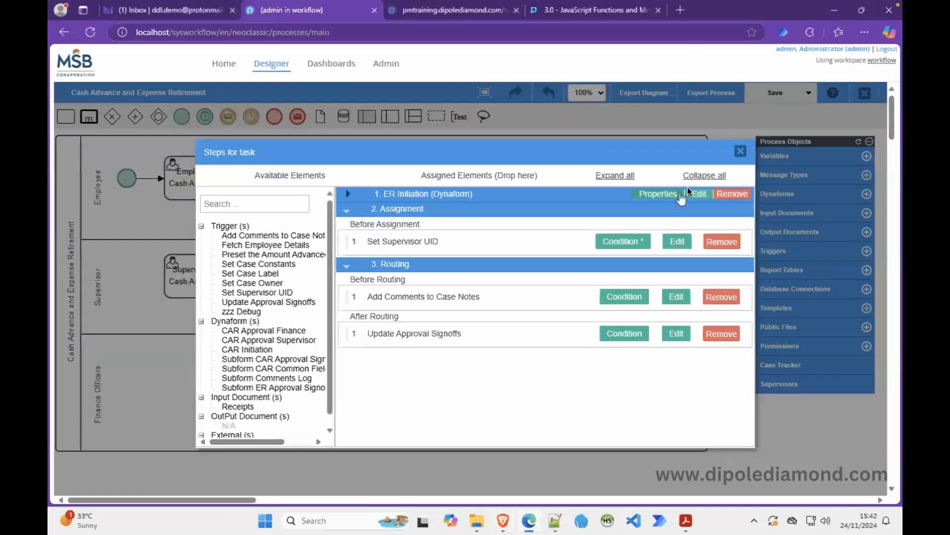
Verify the cash advance request task's case label title is @=caseLabel, cancelling unchanged.
click(741, 151)
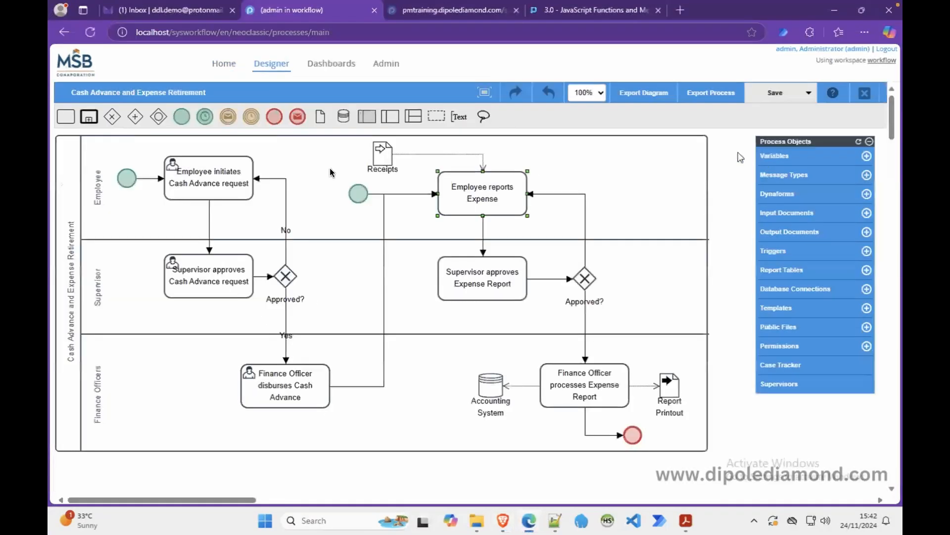
right_click(213, 174)
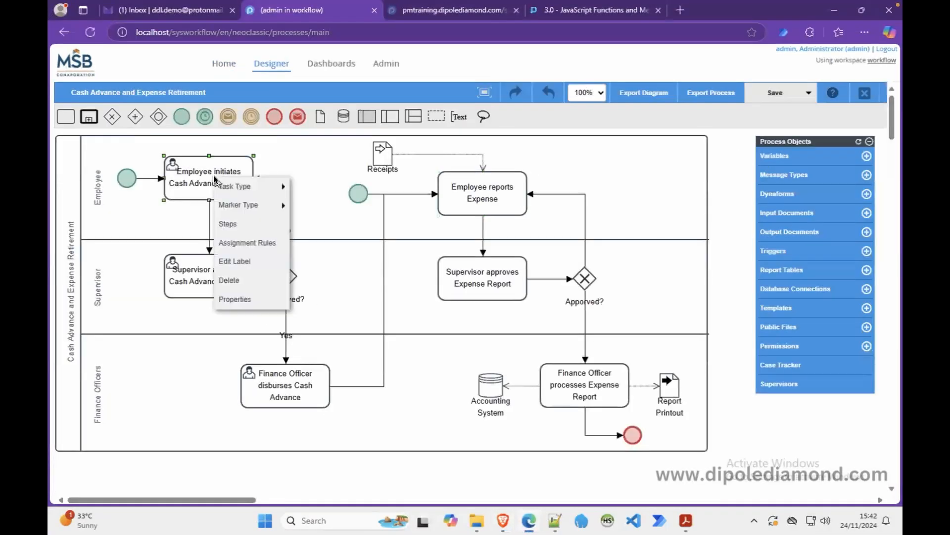
click(248, 299)
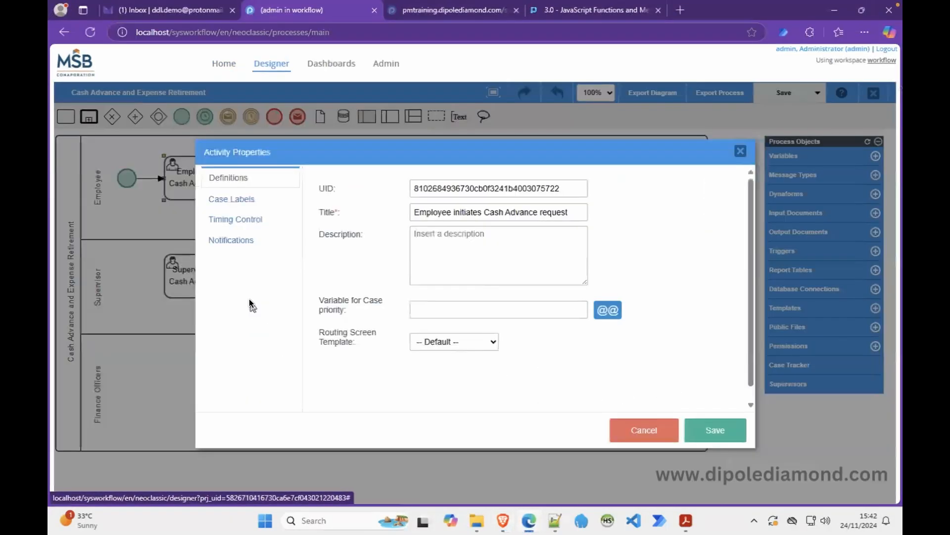
click(254, 197)
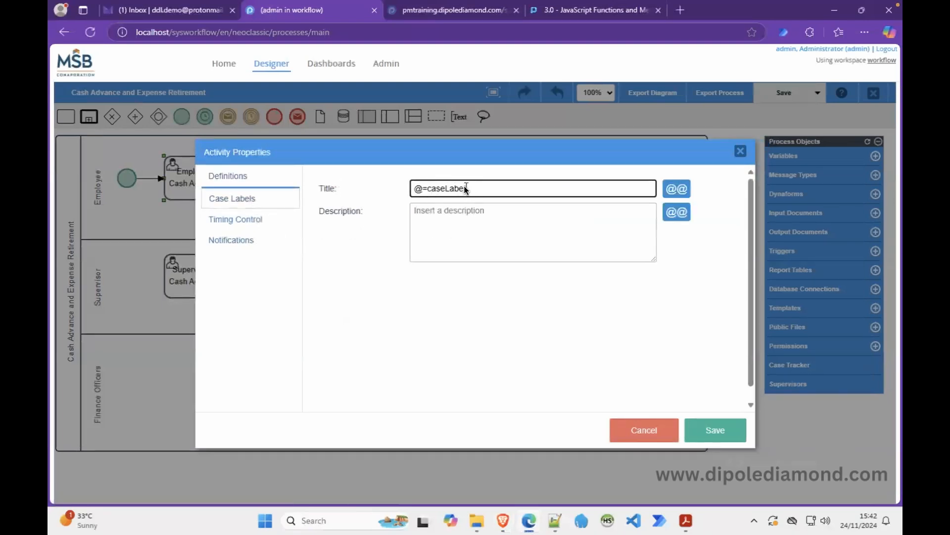
drag(480, 189, 415, 190)
click(478, 189)
drag(478, 190, 399, 191)
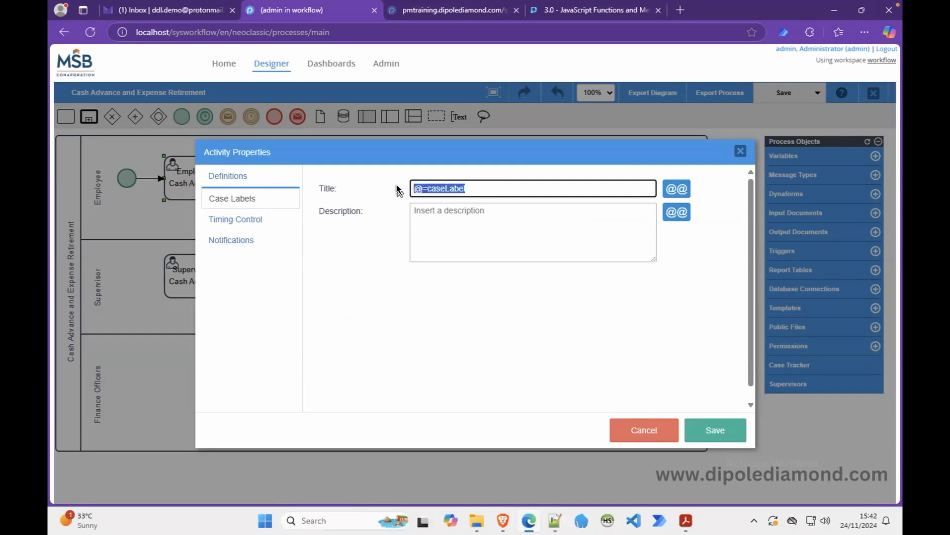
click(644, 430)
Verify the Employee reports Expense task's case label title as well, cancelling unchanged.
right_click(487, 196)
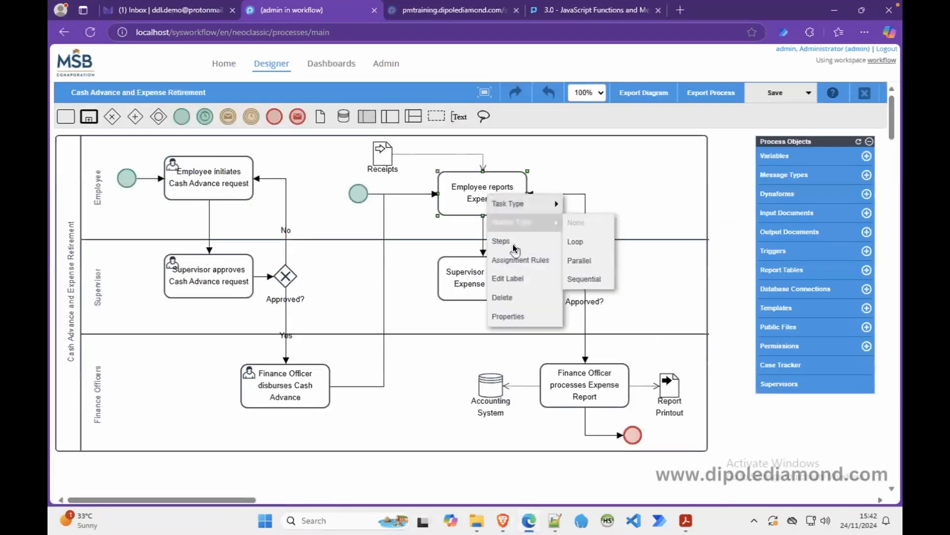
click(508, 316)
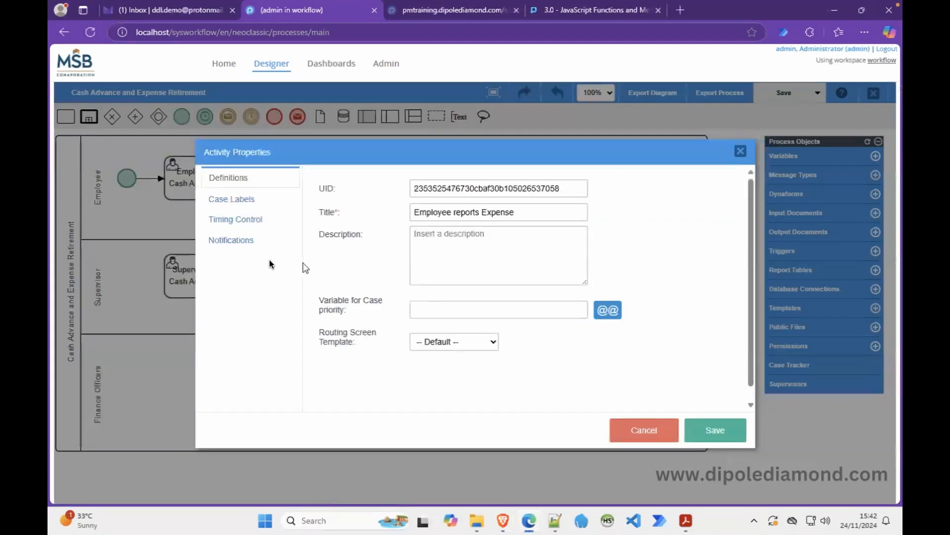
click(250, 198)
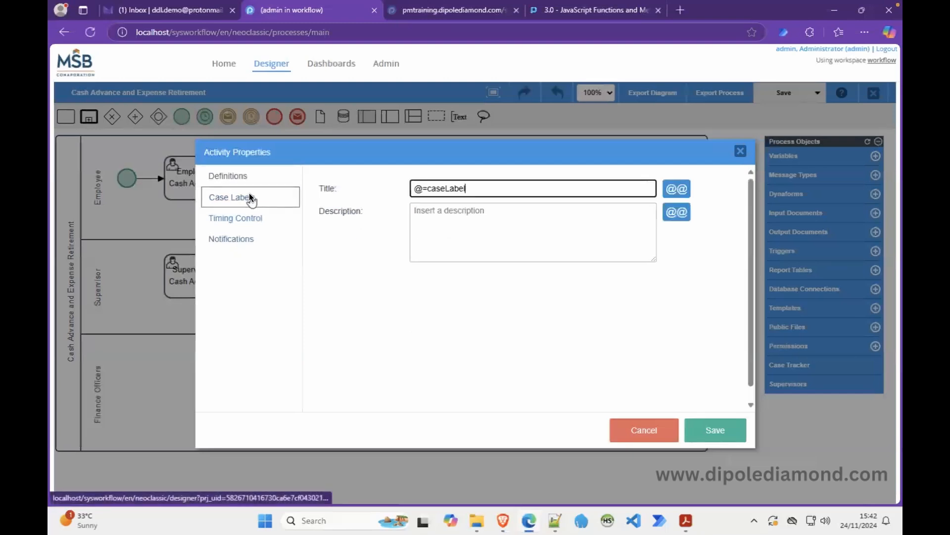
click(655, 425)
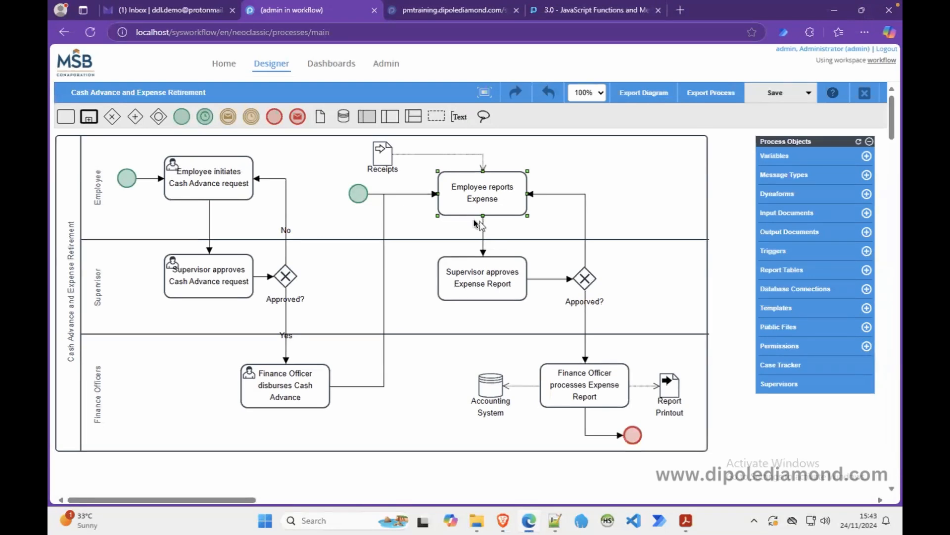
Inspect the cash advance task's steps and Set Case Label code, then close the list.
click(232, 184)
right_click(231, 182)
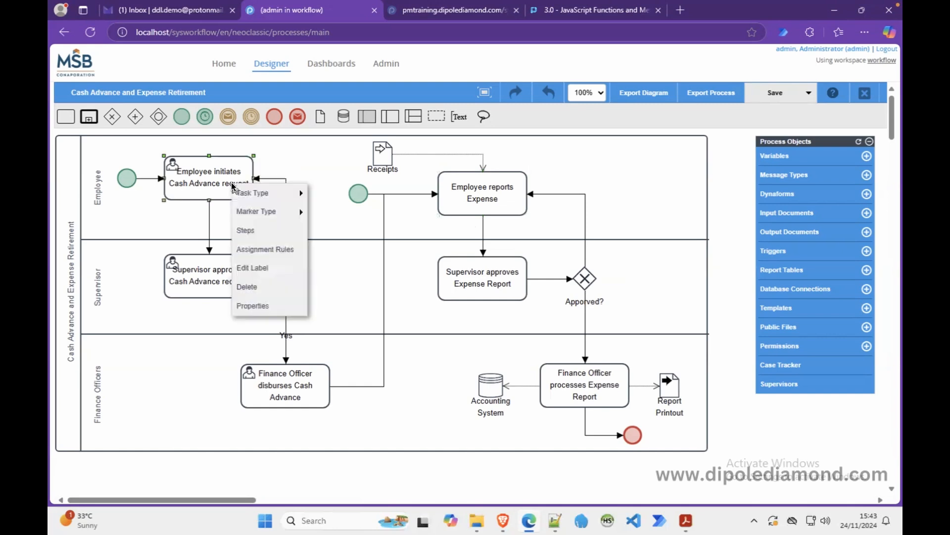
click(253, 227)
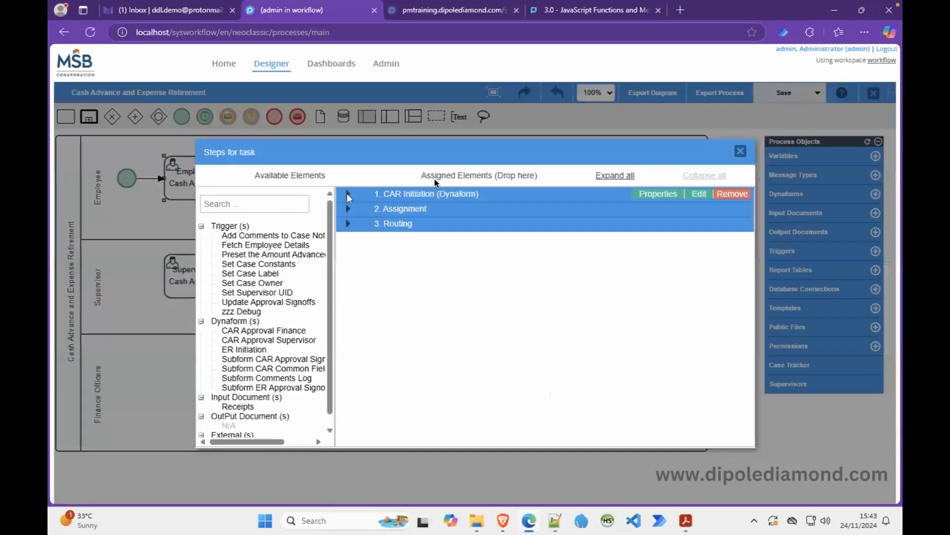
click(615, 176)
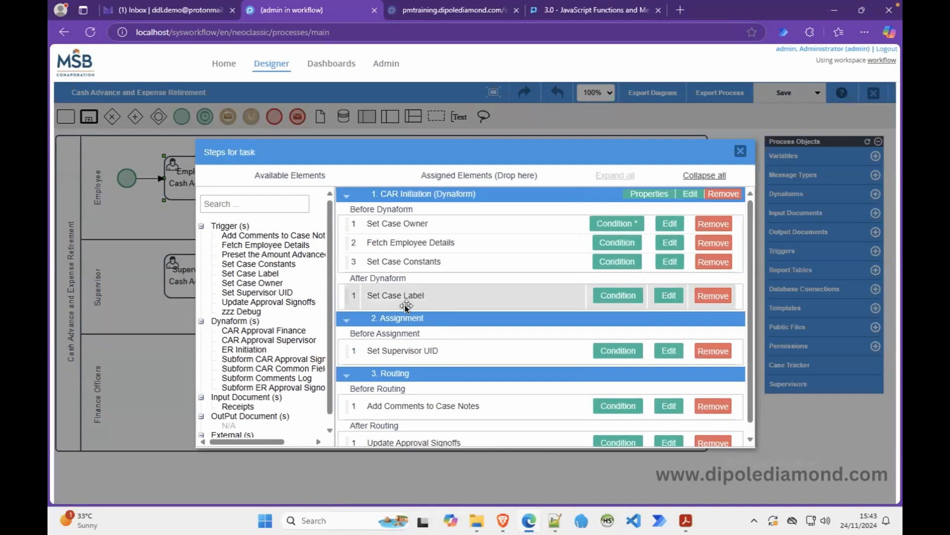
click(664, 295)
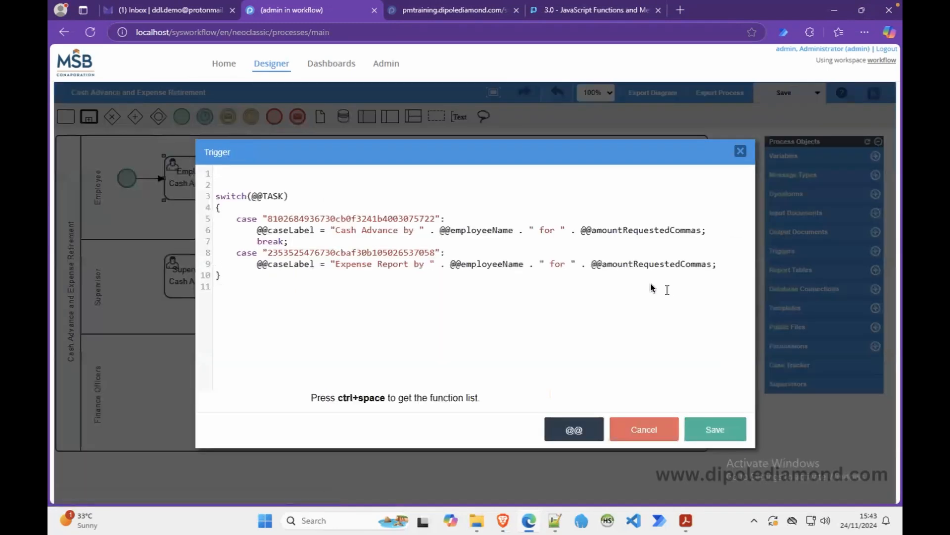
click(653, 432)
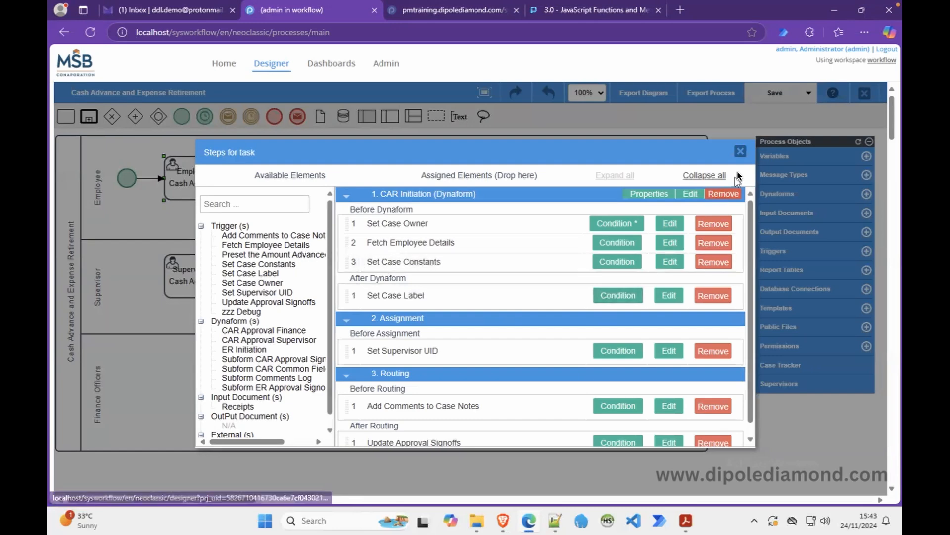
click(740, 151)
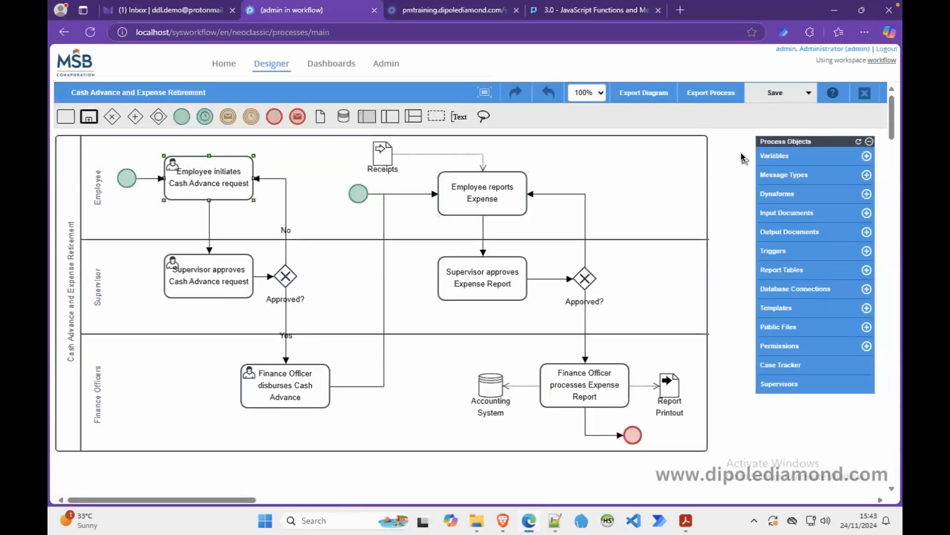
Reopen CAR Initiation's Set Case Label code with the caret on line 1.
right_click(218, 183)
click(243, 230)
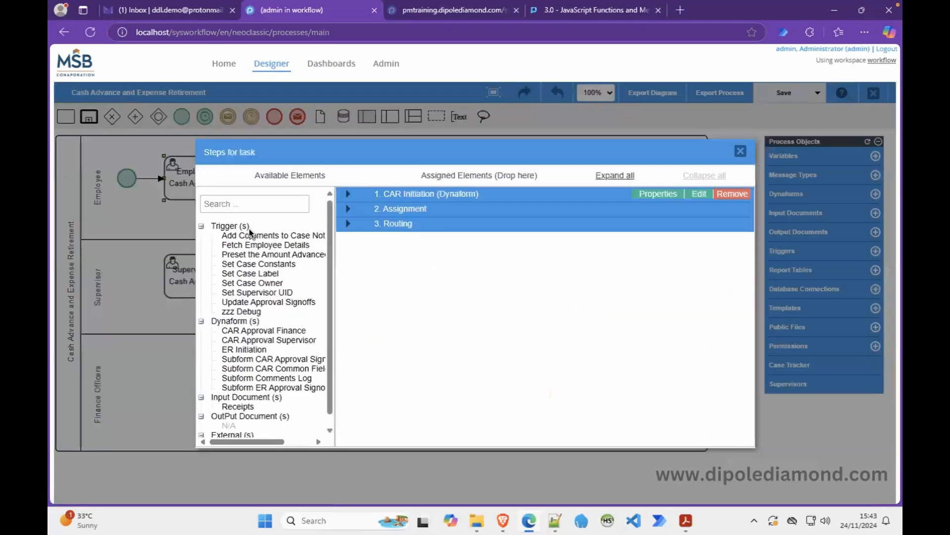
click(347, 193)
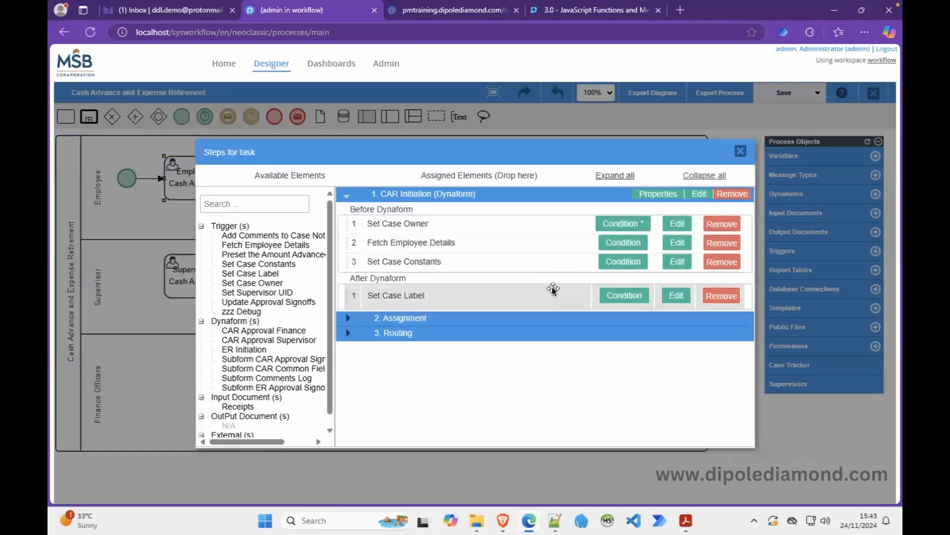
click(674, 295)
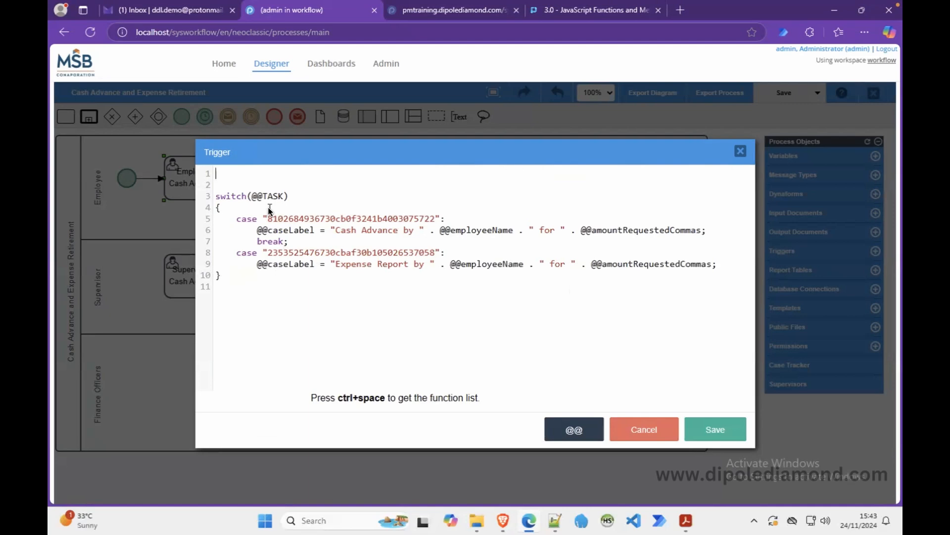
click(241, 176)
click(503, 520)
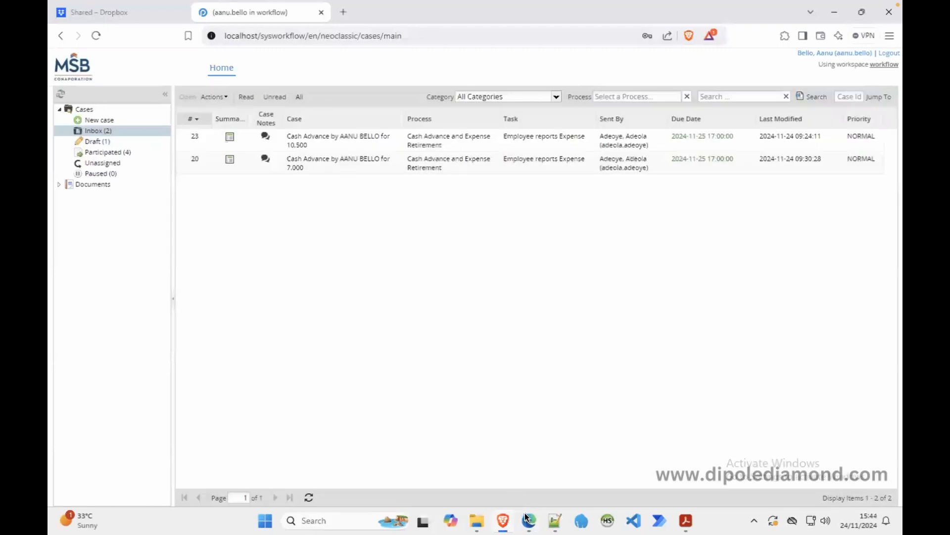
Add a first line setting $prefix to the employee name variable followed by " - ".
click(528, 520)
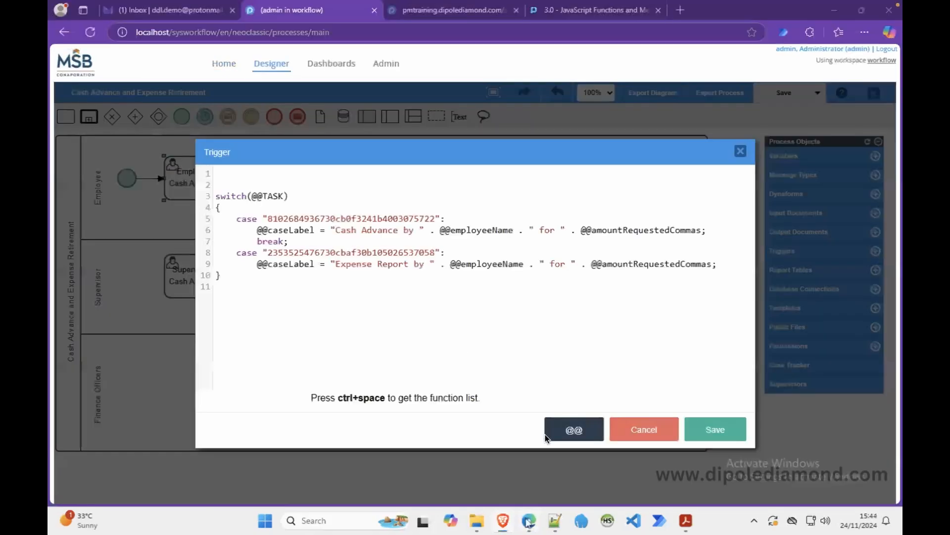
click(248, 176)
text($PREFIX)
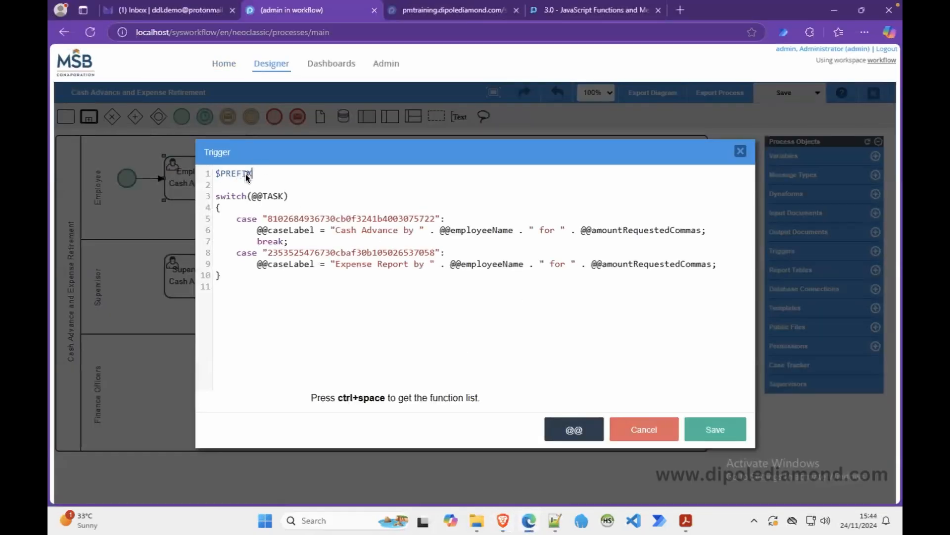
text( =)
drag(440, 231, 515, 233)
key(ctrl+c)
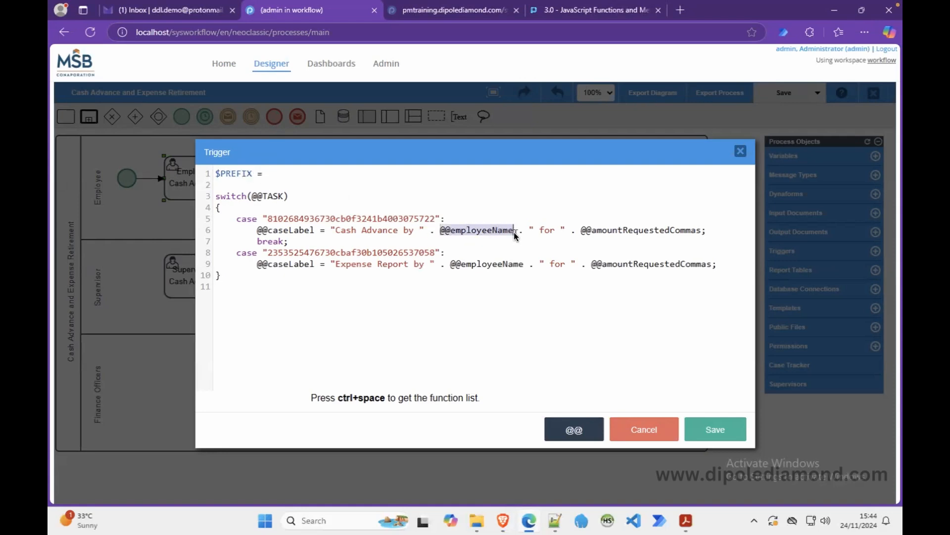
click(340, 173)
key(ctrl+v)
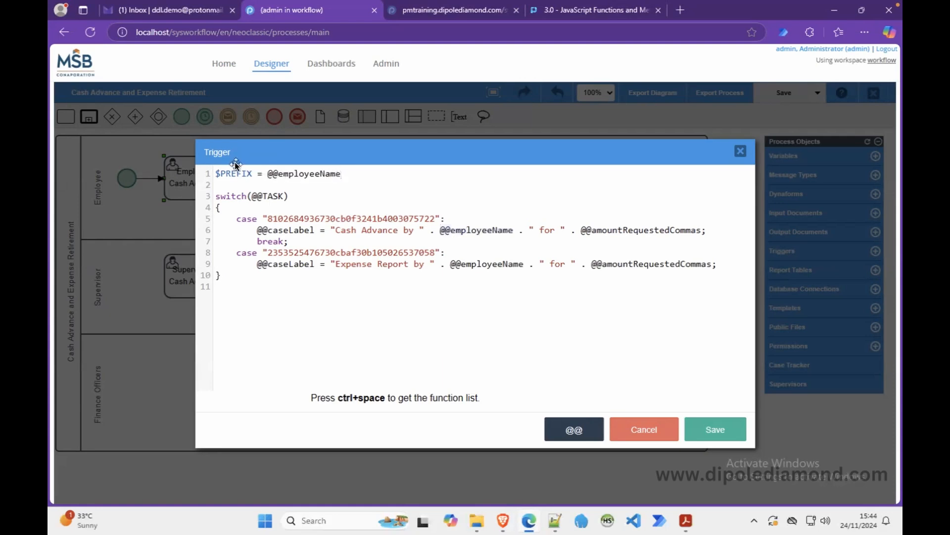
double_click(241, 173)
text($pre)
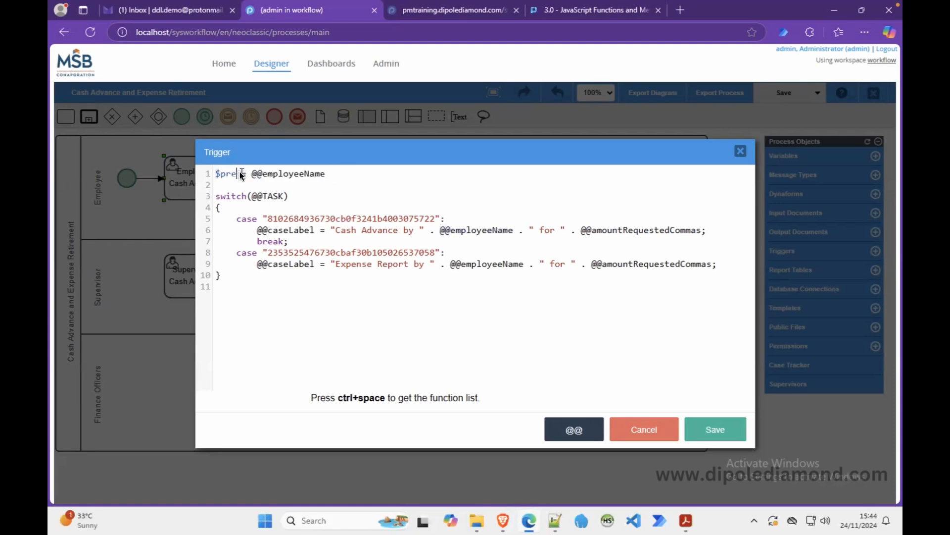
text(fix)
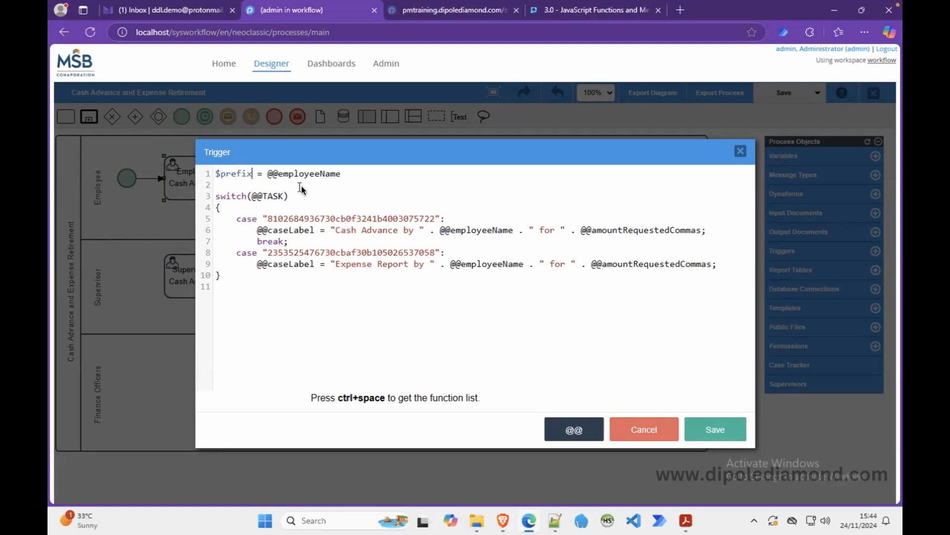
click(323, 204)
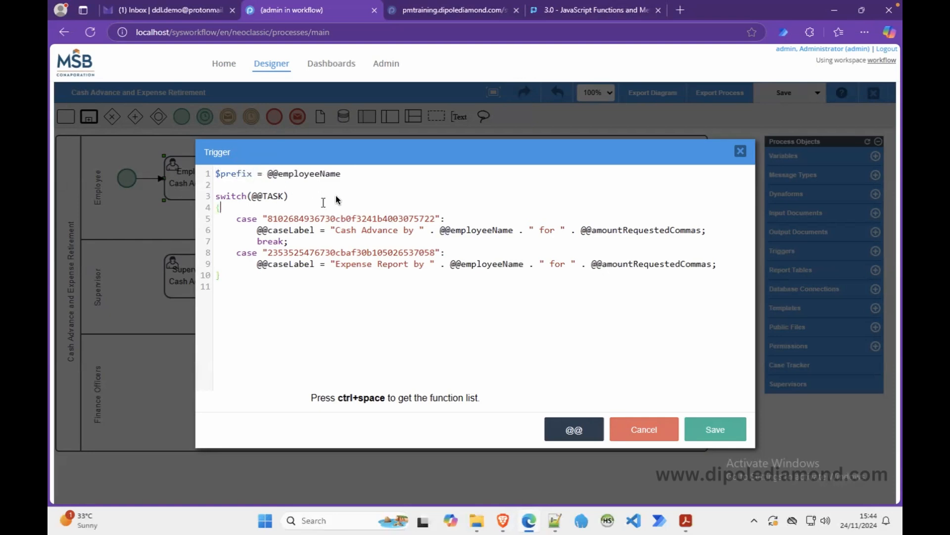
click(360, 176)
text(. " - ";)
Prepend $prefix to the Cash Advance case label.
double_click(297, 217)
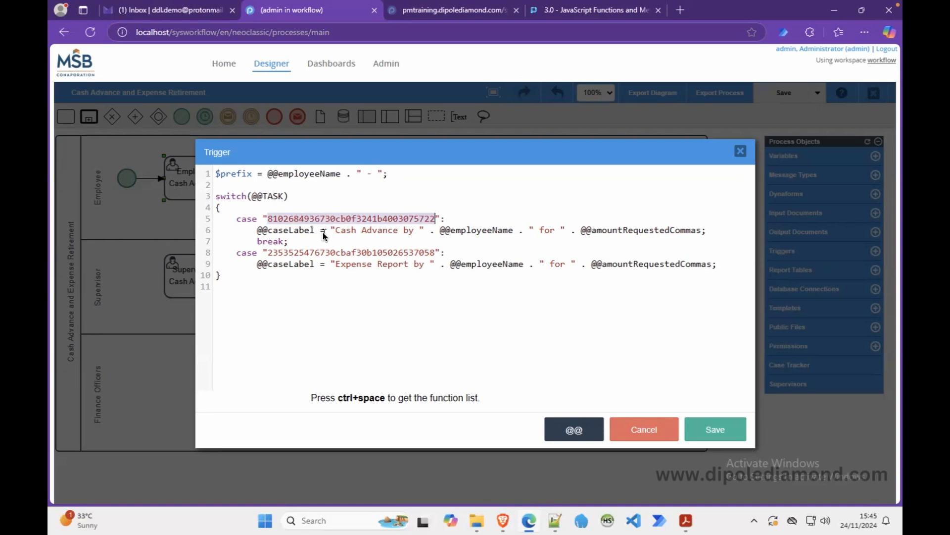
double_click(237, 173)
key(ctrl+c)
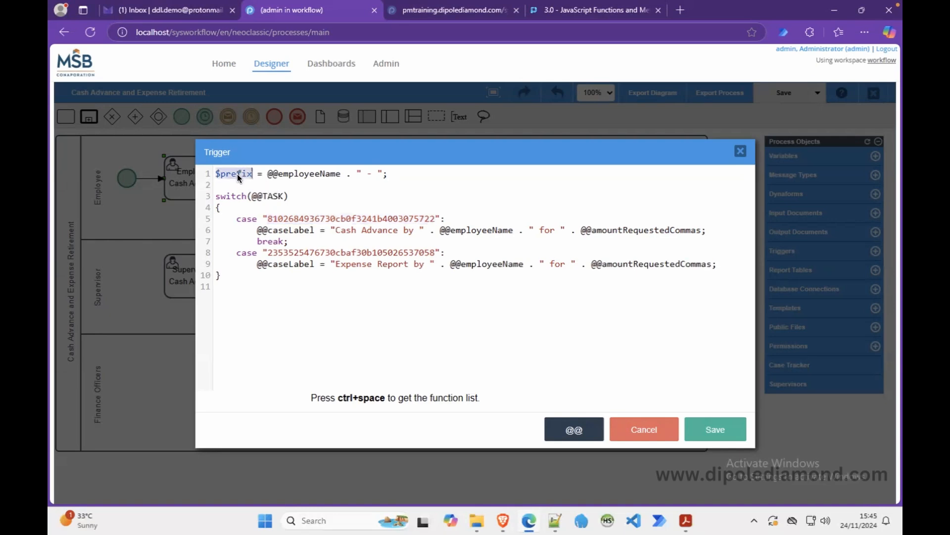
click(330, 228)
key(ctrl+v)
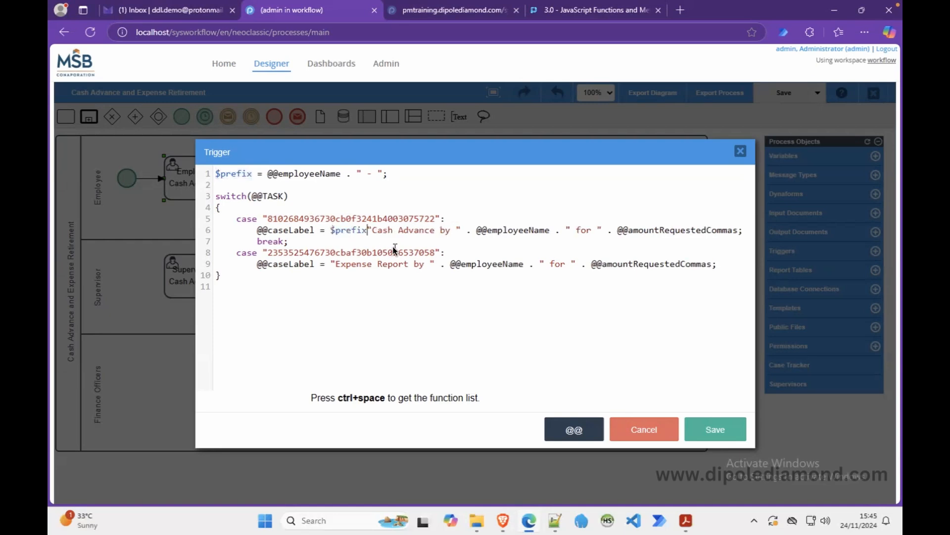
text(.)
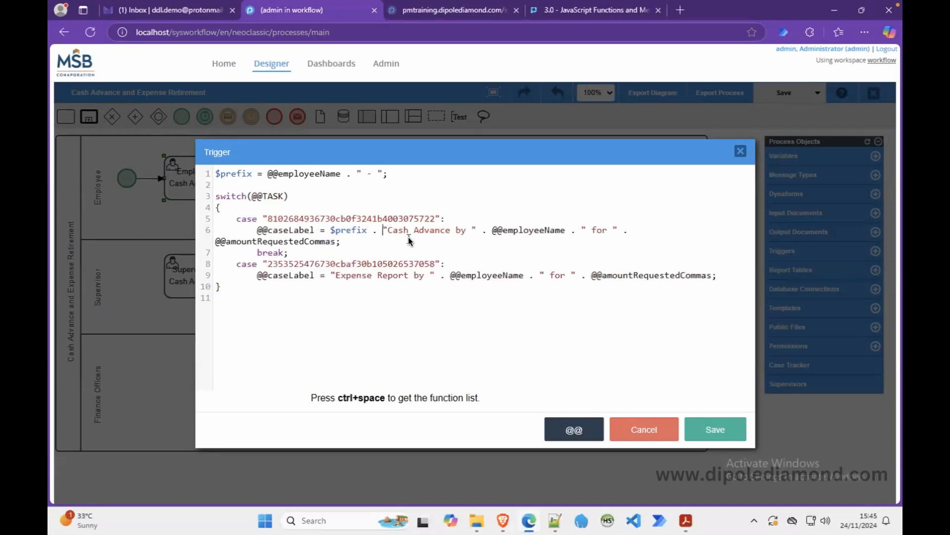
Drop the employee name and 'for' from the Cash Advance label and add USD.
click(471, 230)
key(BackSpace)
key(BackSpace)
key(BackSpace)
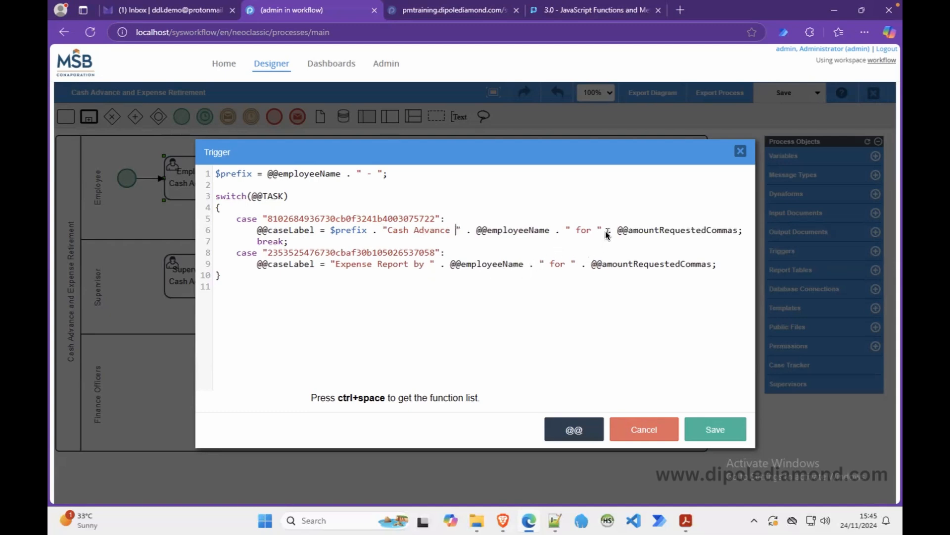
drag(612, 231, 476, 230)
key(BackSpace)
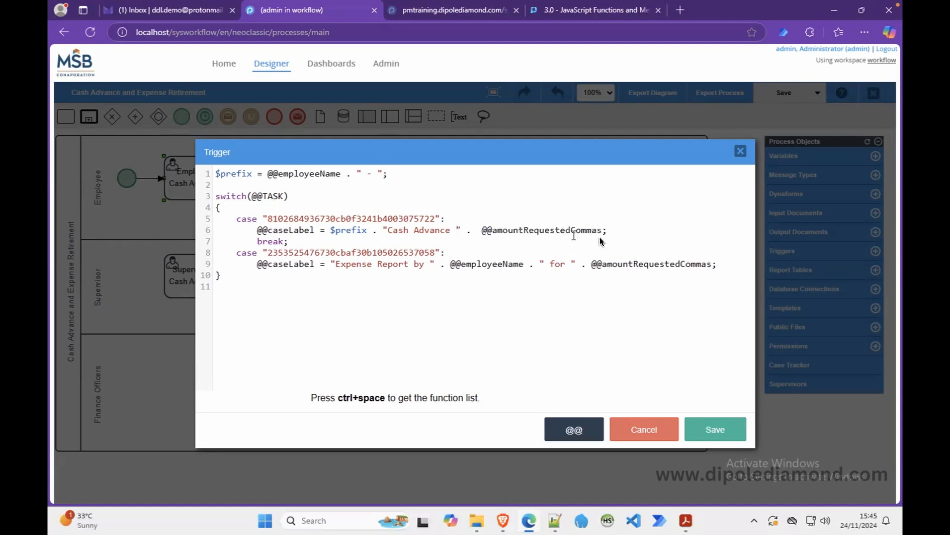
key(BackSpace)
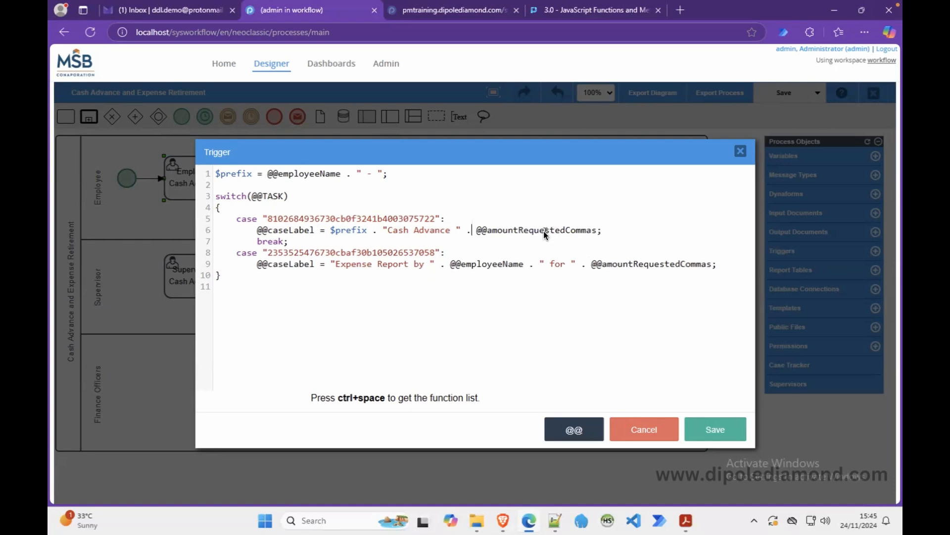
click(461, 229)
text(USD)
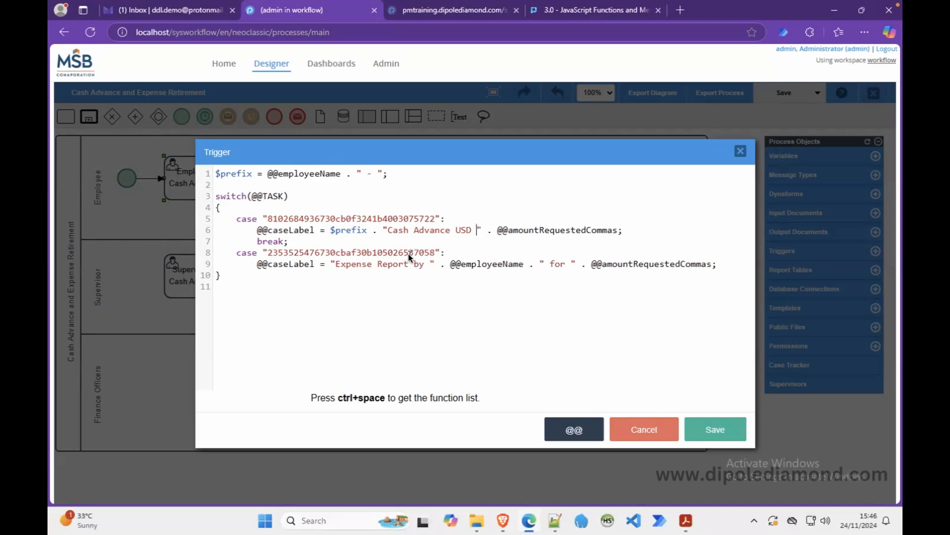
double_click(390, 252)
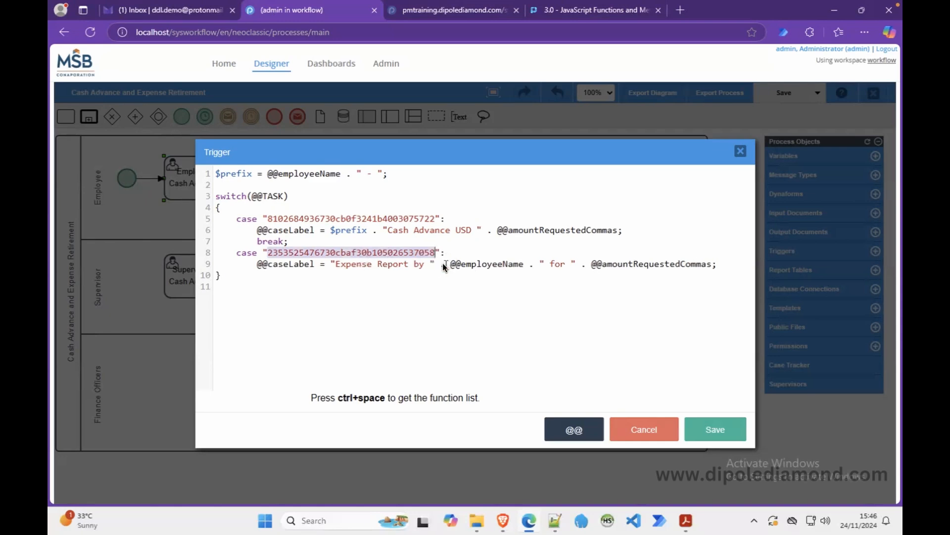
click(258, 265)
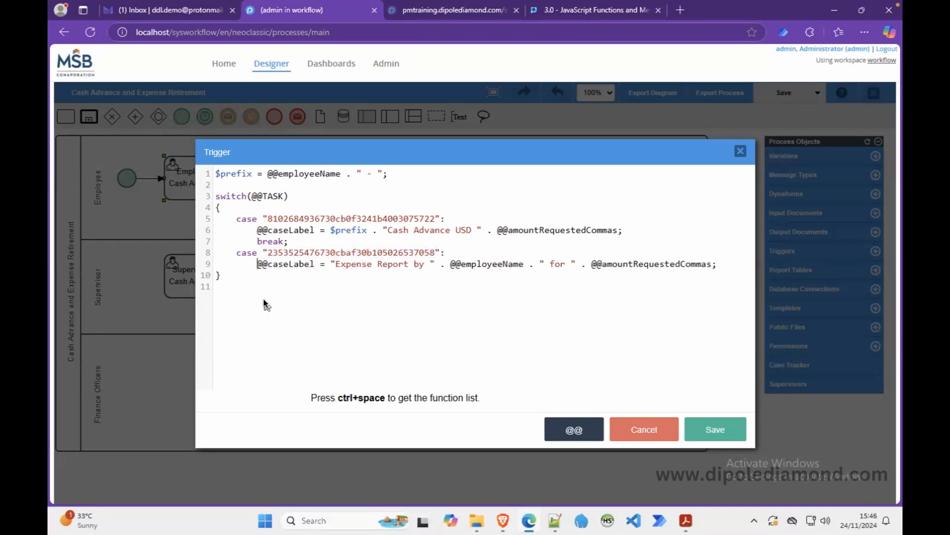
text(if())
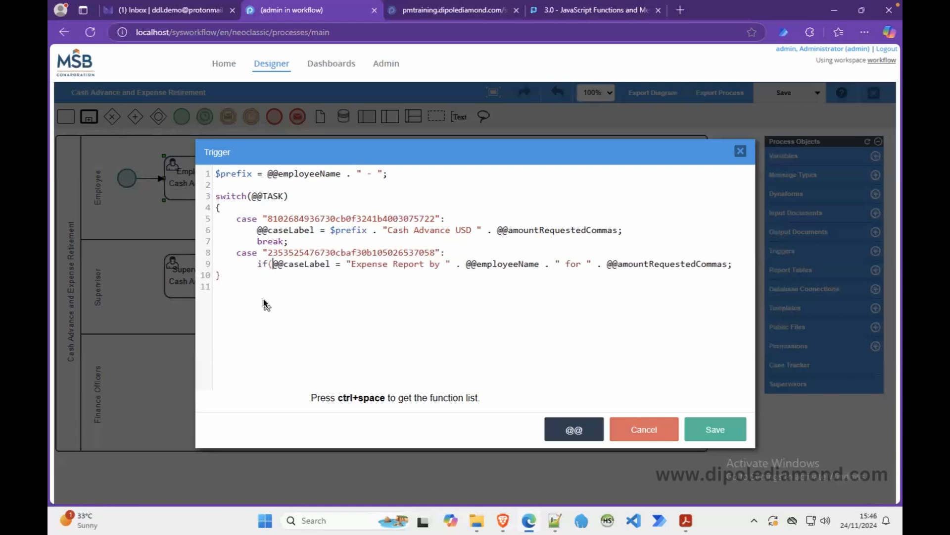
key(Return)
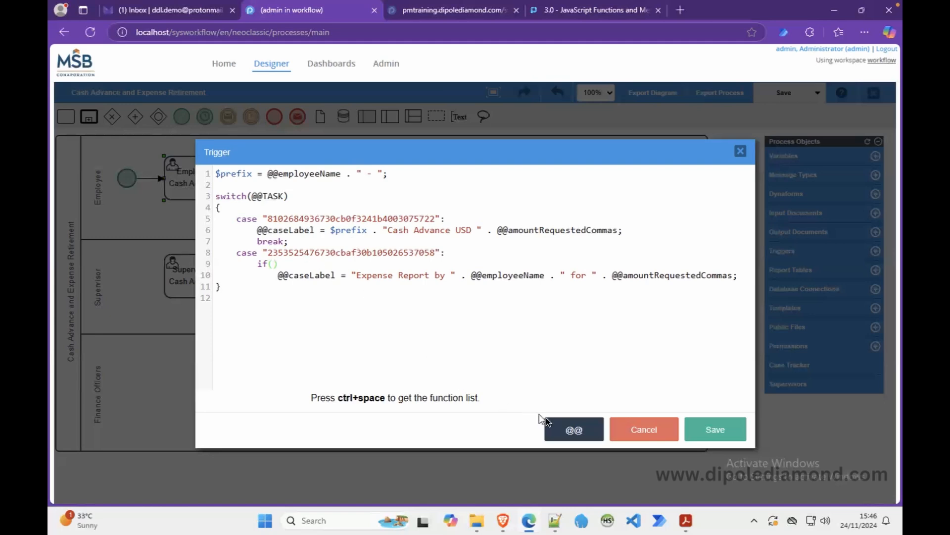
click(568, 426)
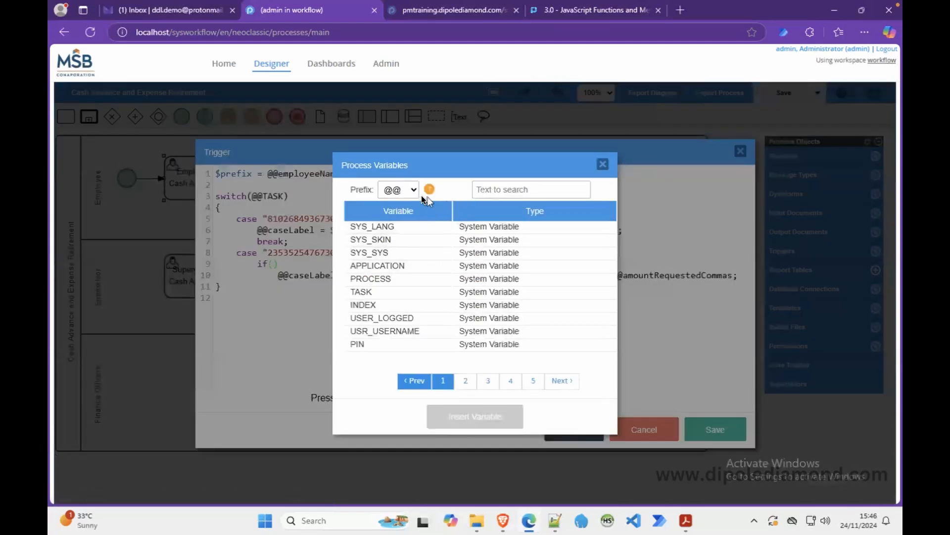
click(489, 188)
text(adv)
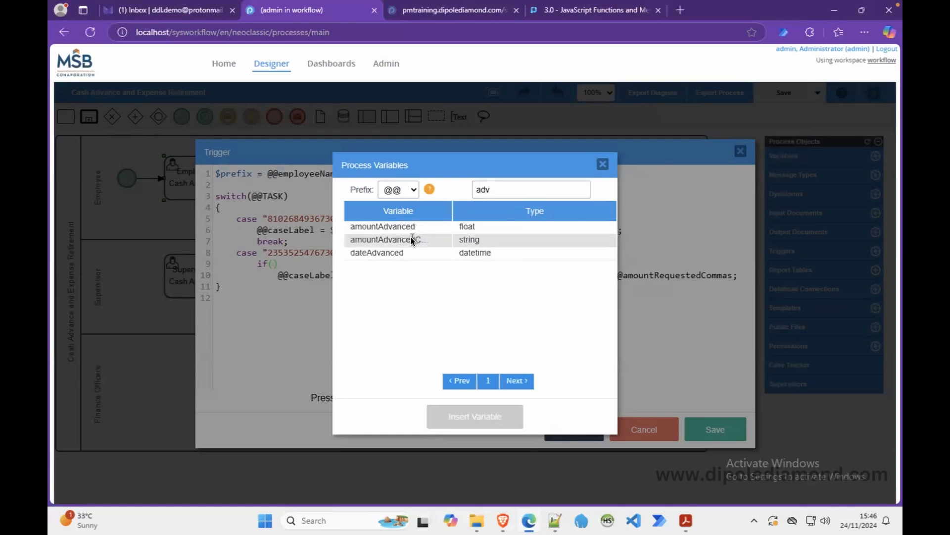
click(414, 240)
click(467, 416)
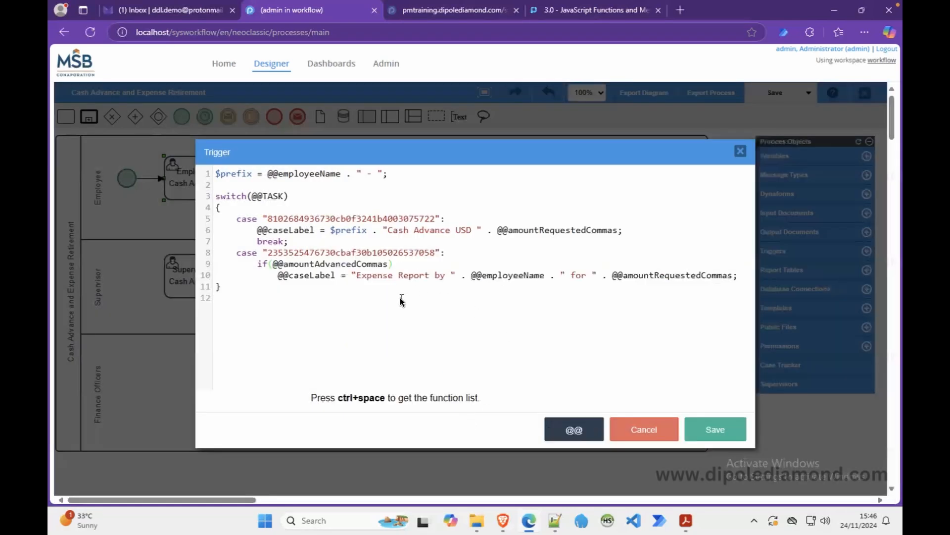
click(384, 242)
text(= "")
Add braces with an empty line for the if block, and copy the Cash Advance label line.
key(End)
key(Return)
text({)
key(Return)
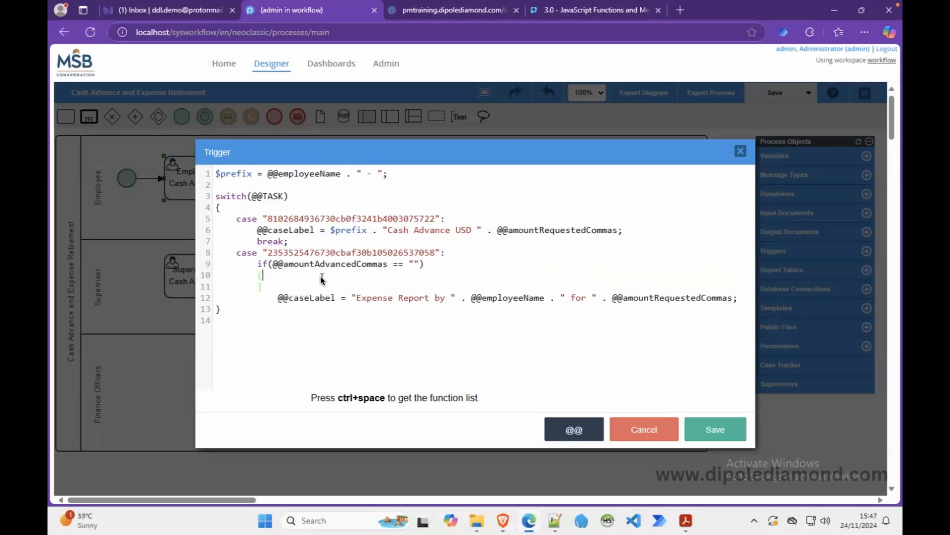
key(Return)
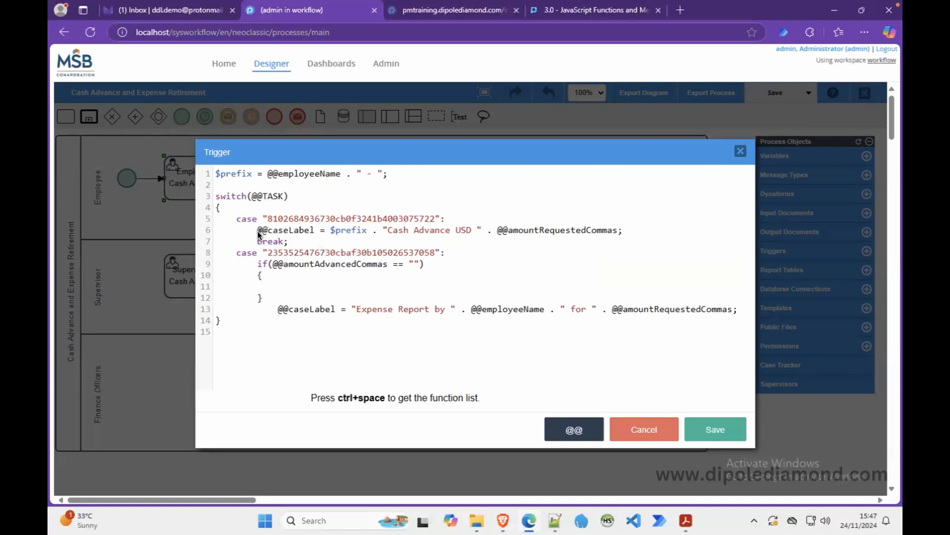
drag(259, 230, 630, 234)
key(ctrl+c)
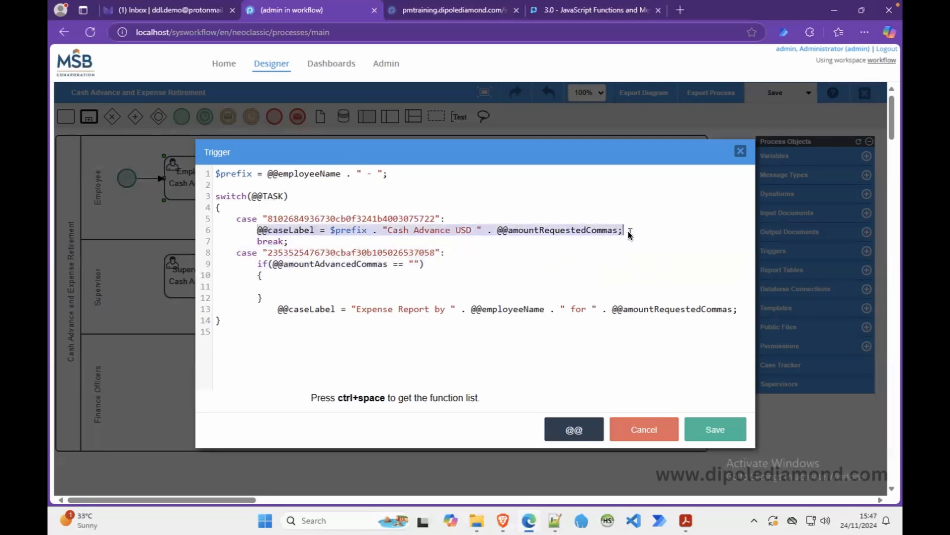
click(404, 285)
Paste the Cash Advance label into the if block and reword it to 'Expense Retirement'.
key(ctrl+v)
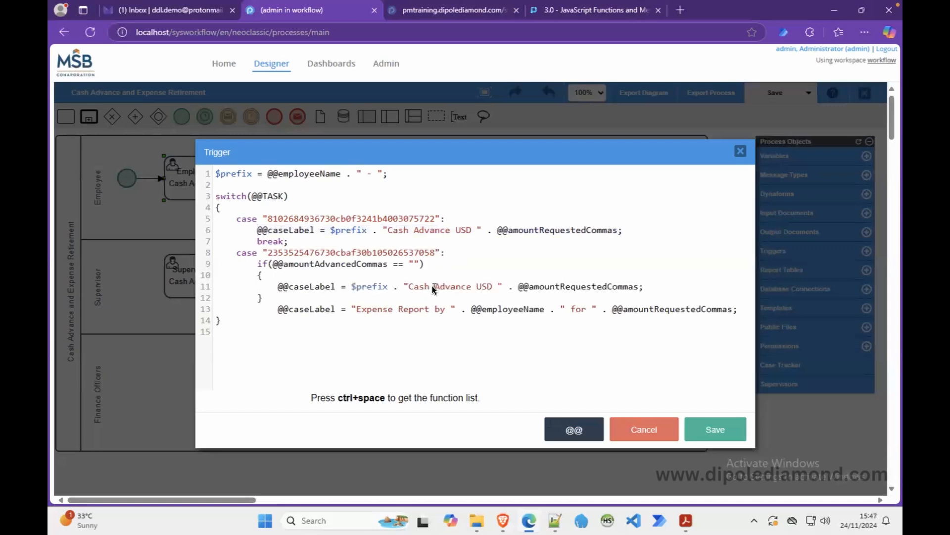
double_click(420, 286)
text(Expense)
double_click(462, 286)
text(Reiterment)
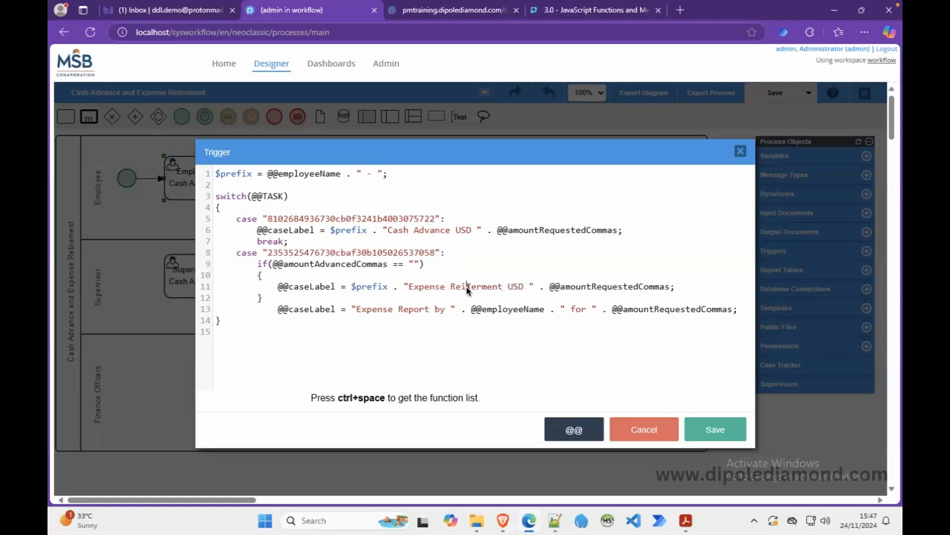
key(BackSpace)
key(Right)
text(i)
key(Delete)
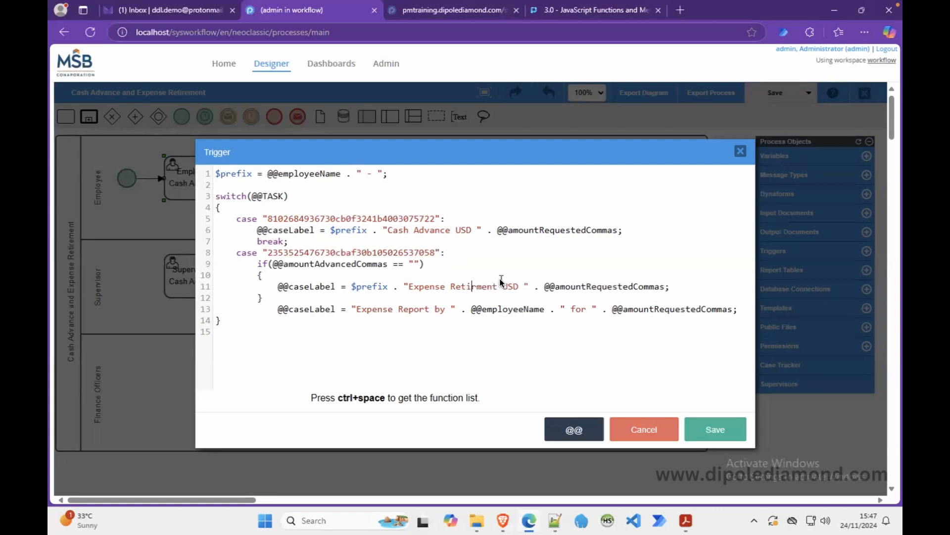
key(Right)
text(e)
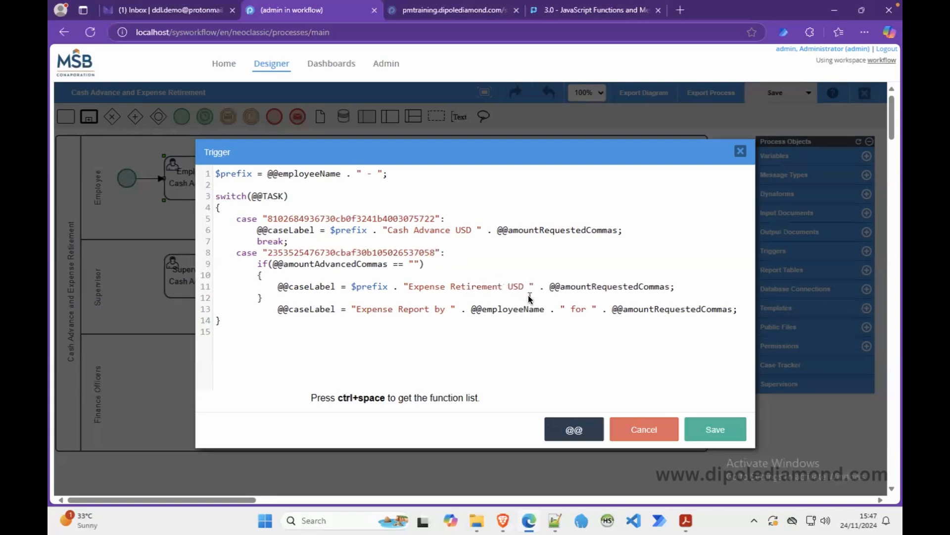
double_click(594, 288)
key(BackSpace)
key(BackSpace)
key(BackSpace)
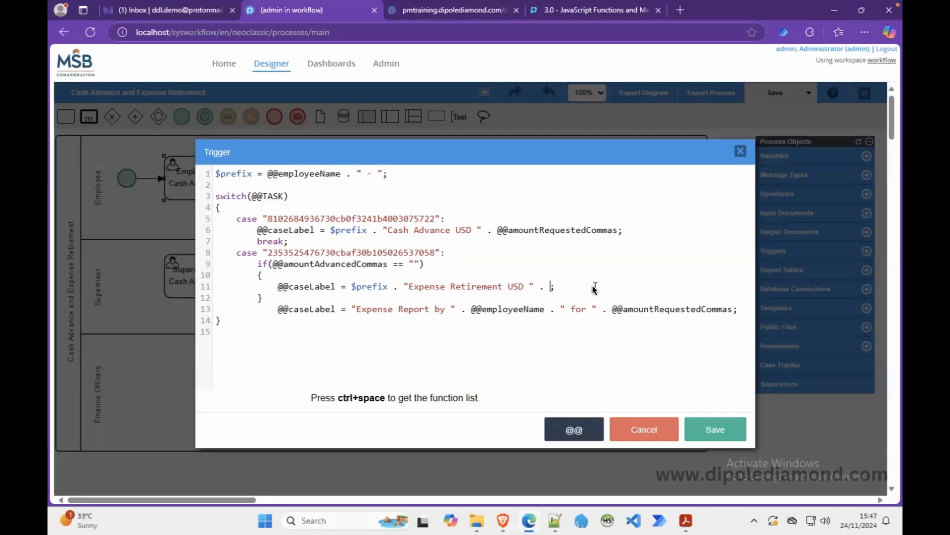
click(568, 429)
click(507, 188)
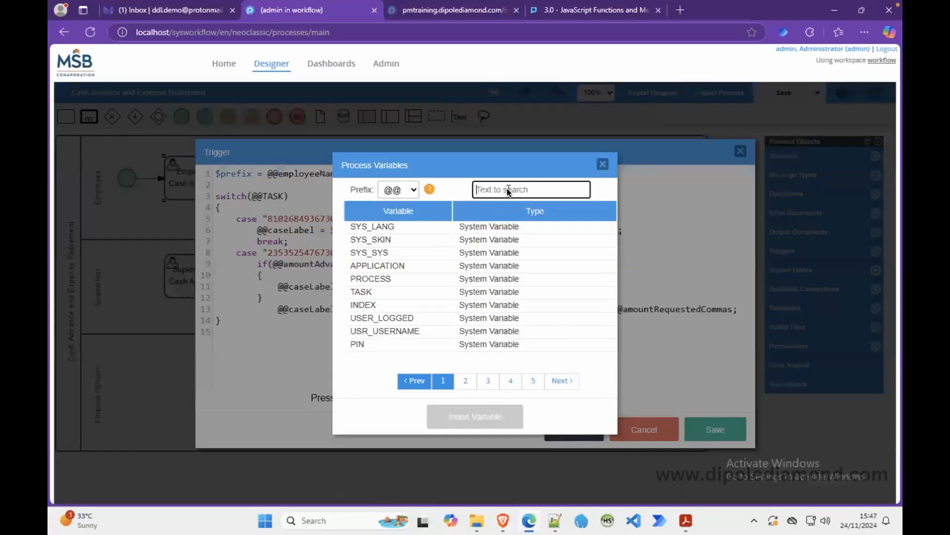
text(exp)
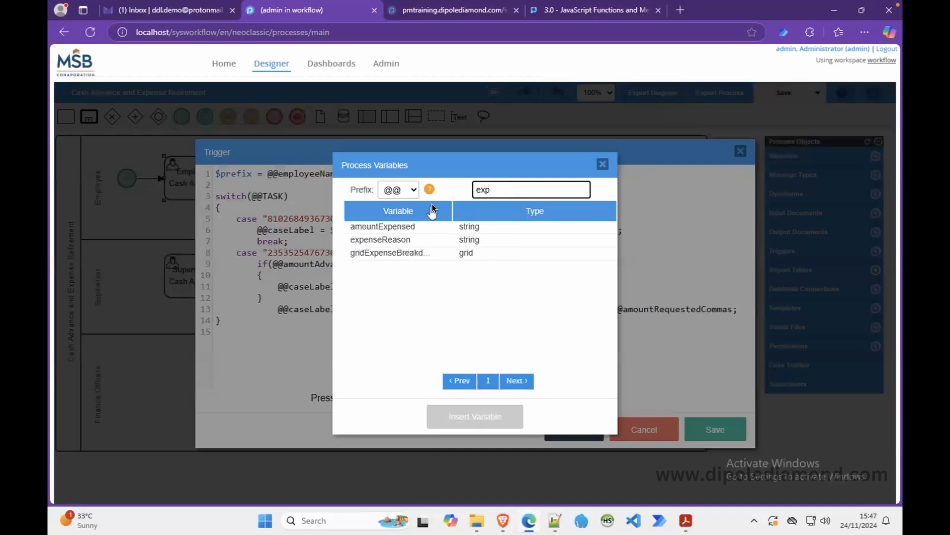
click(400, 227)
click(496, 417)
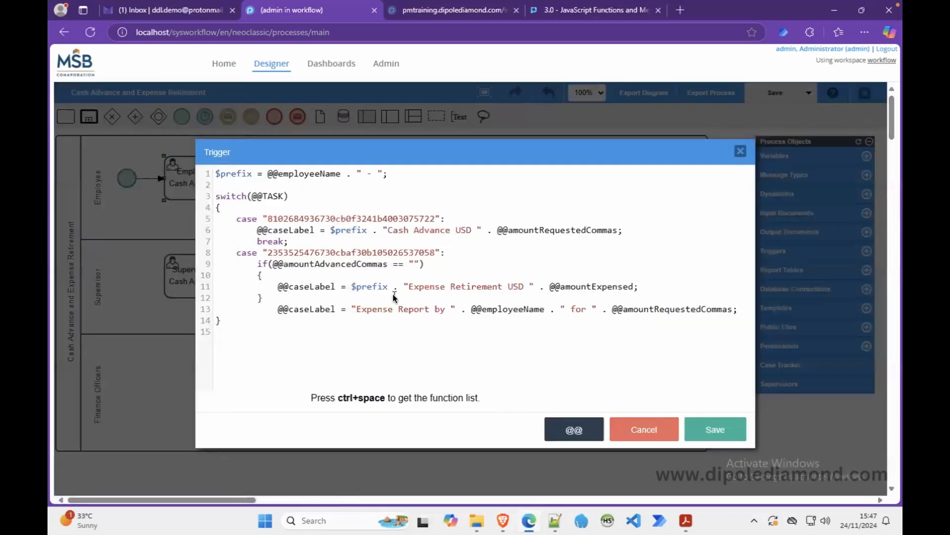
Add an else after the if block's closing brace.
click(270, 300)
key(Return)
text(else)
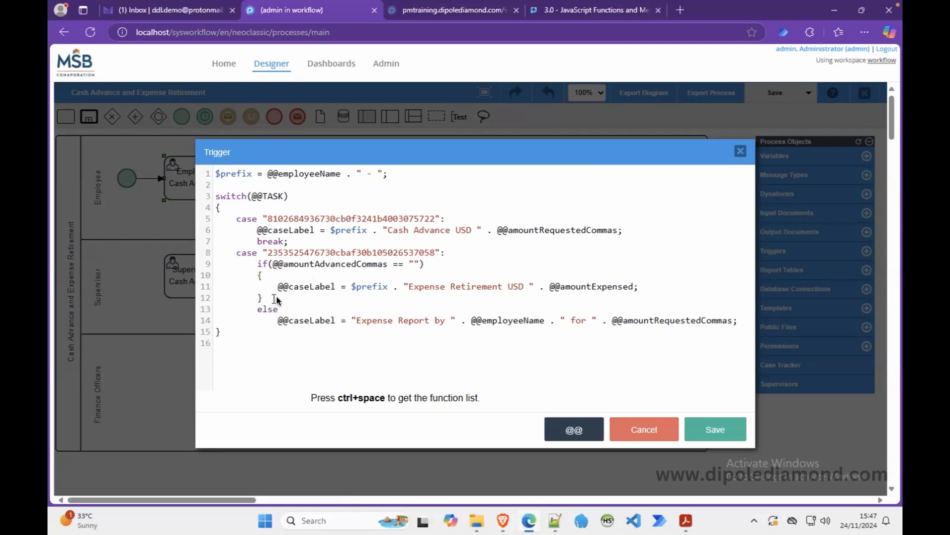
Replace the old Expense Report line with an else block copied from the if block.
shift+click(736, 317)
key(BackSpace)
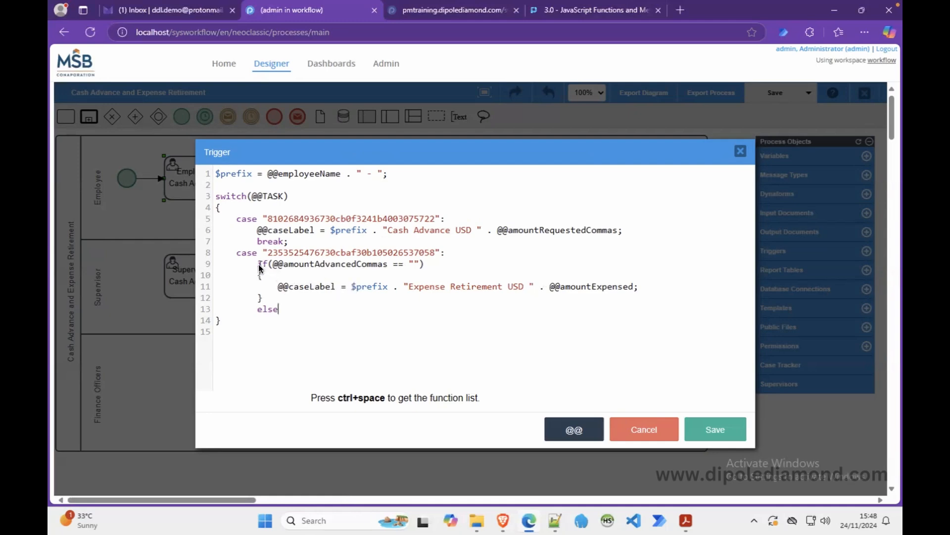
drag(258, 266, 267, 298)
key(ctrl+c)
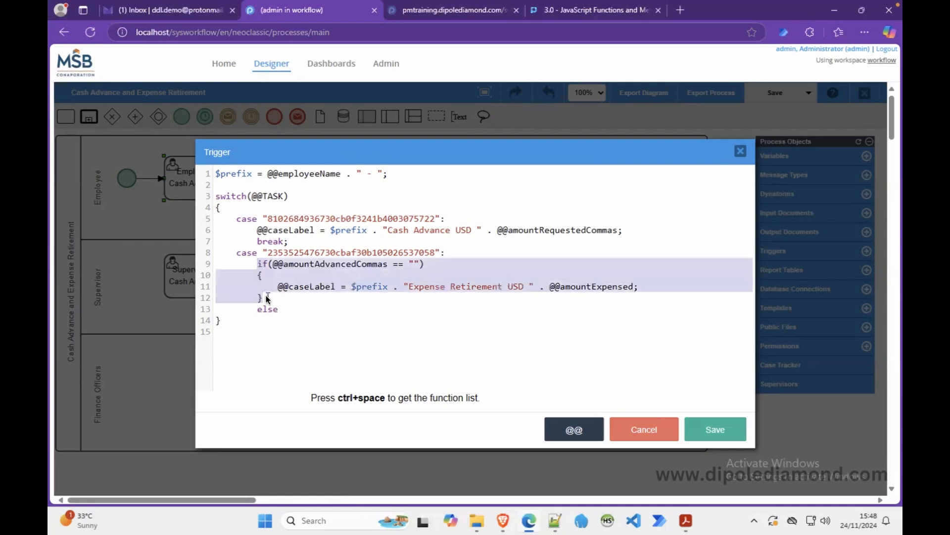
click(286, 310)
key(ctrl+v)
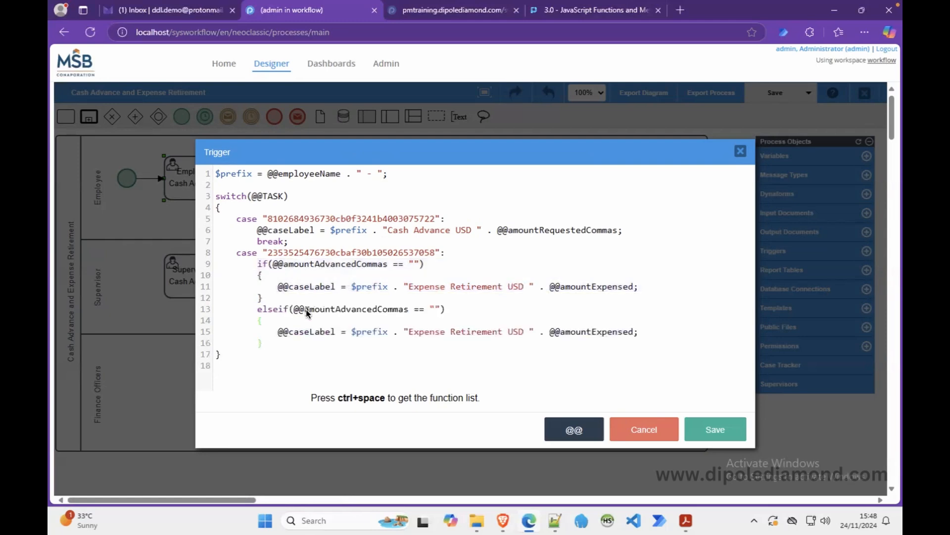
drag(452, 310, 279, 311)
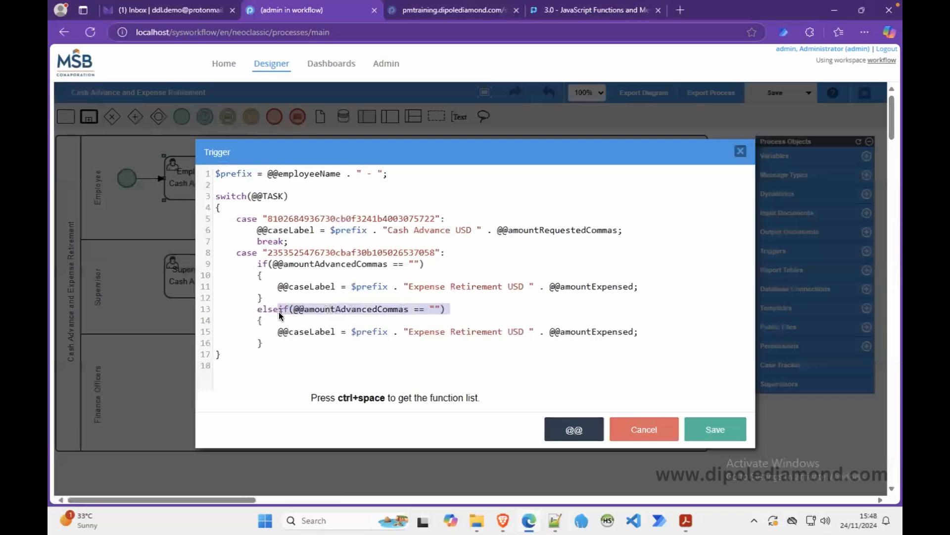
key(BackSpace)
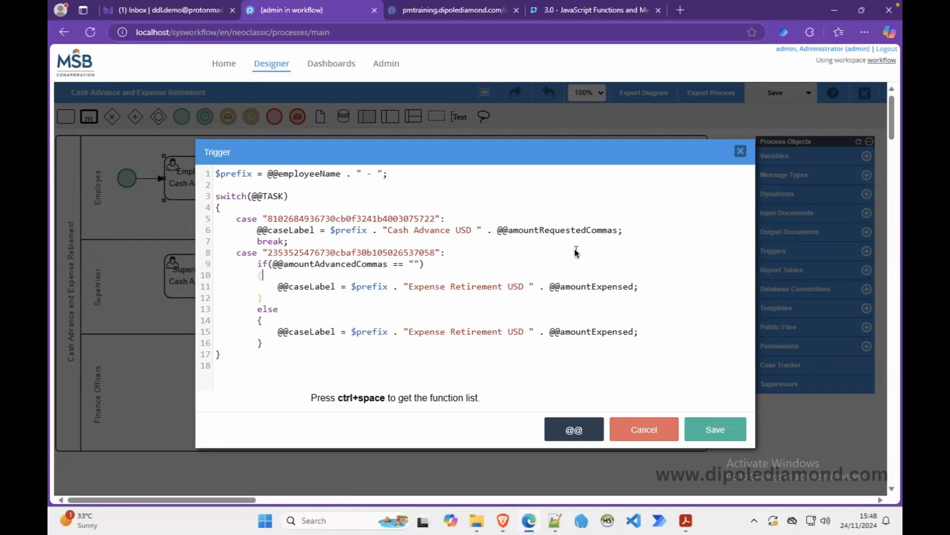
Copy the Cash Advance label statement into the else block.
drag(623, 230, 258, 234)
key(ctrl+c)
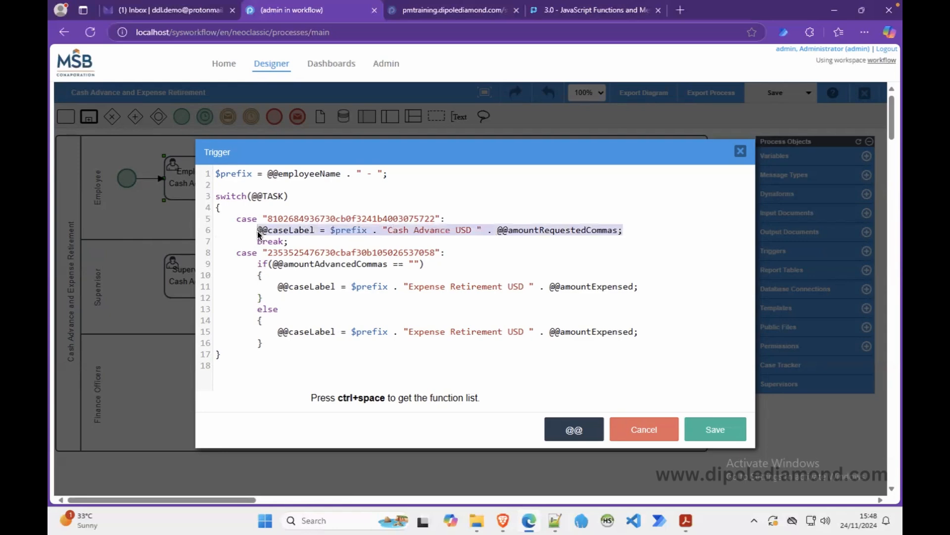
click(290, 322)
key(Return)
text(v)
key(BackSpace)
key(ctrl+v)
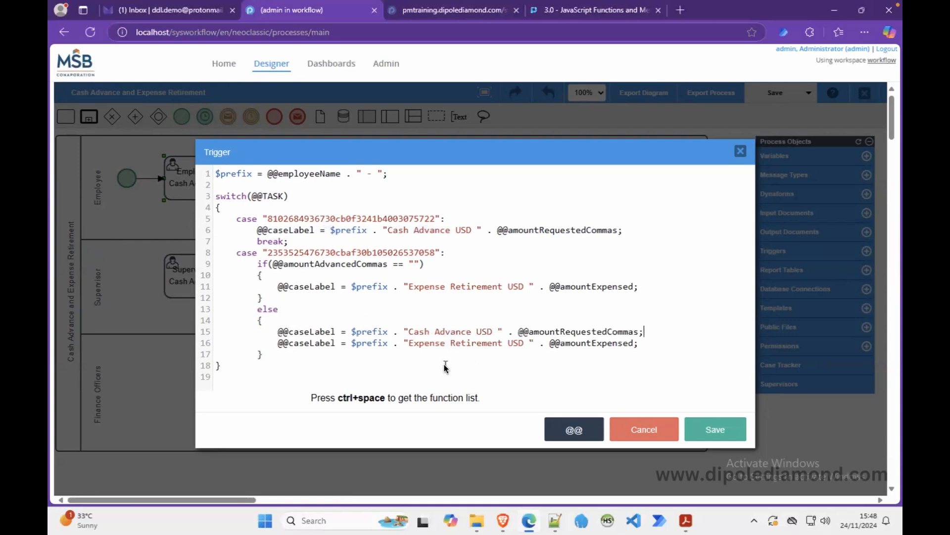
Make line 16 append " - " Expense Retirement with .=, then save the trigger.
click(342, 343)
text(.)
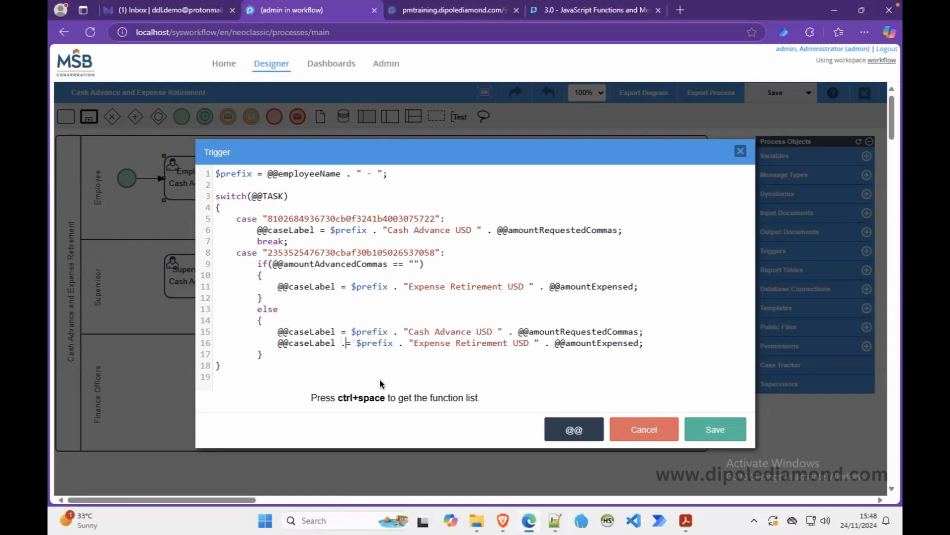
click(407, 343)
key(BackSpace)
key(BackSpace)
key(BackSpace)
key(BackSpace)
key(BackSpace)
key(BackSpace)
key(BackSpace)
key(BackSpace)
key(BackSpace)
key(BackSpace)
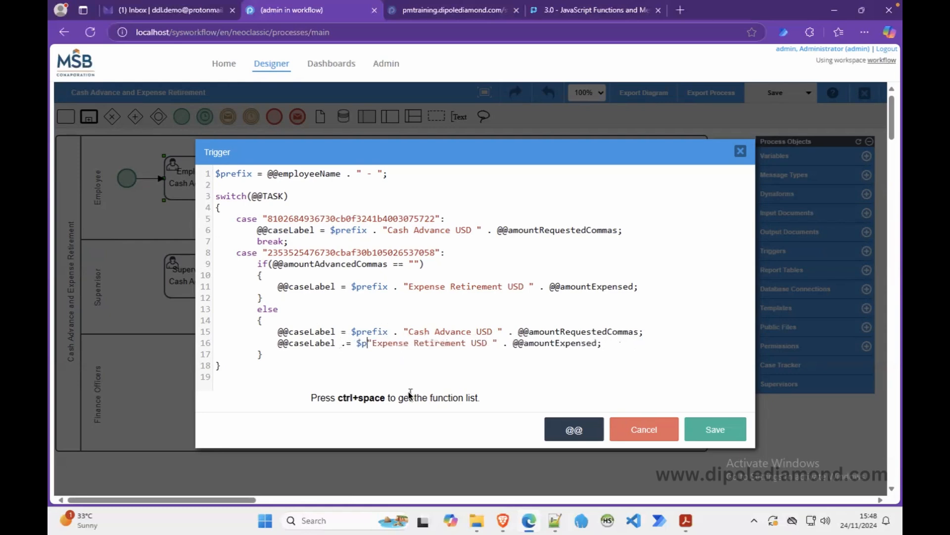
key(Right)
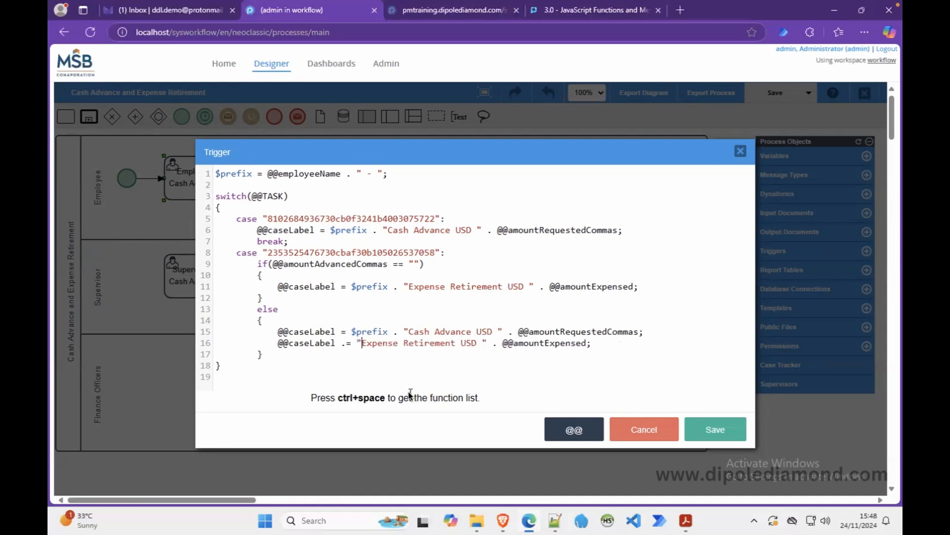
text(-)
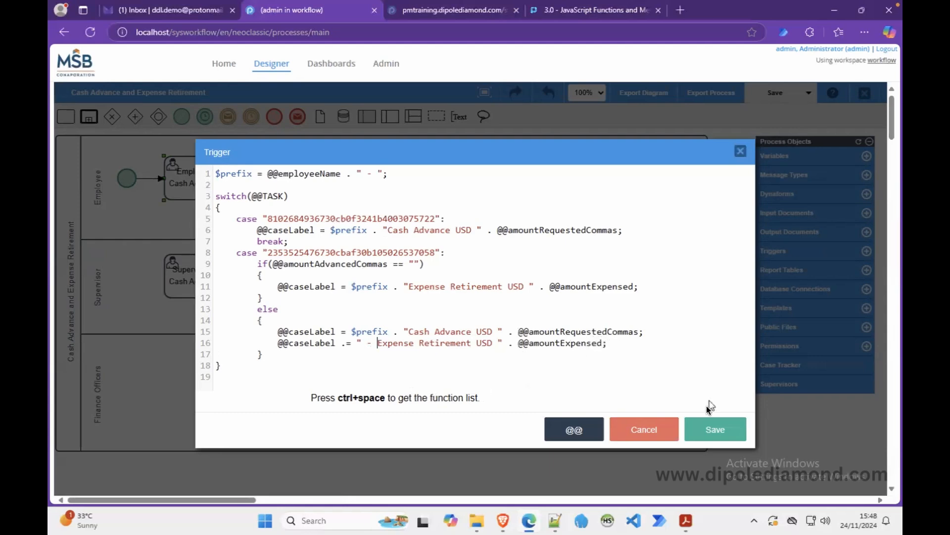
click(706, 429)
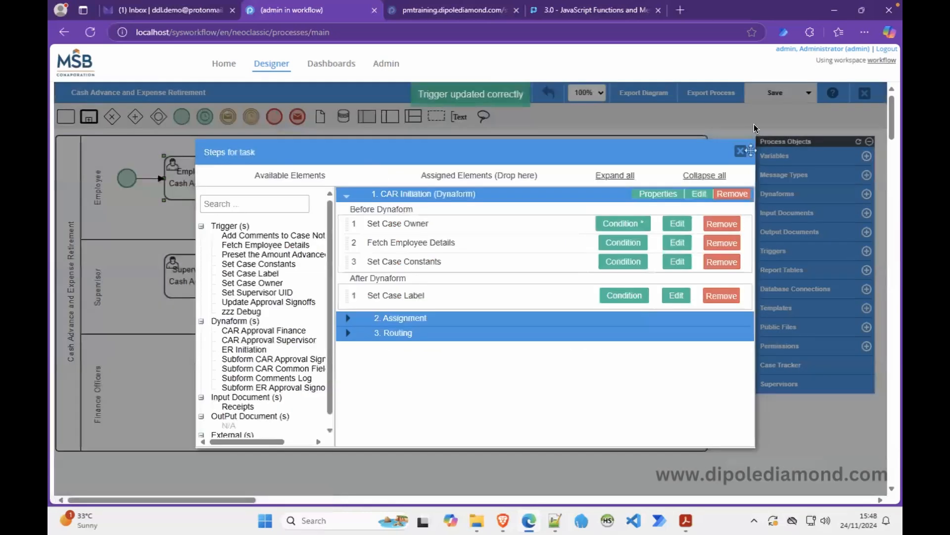
Add Set Case Label as the fourth Before Dynaform trigger of CAR Initiation.
click(503, 520)
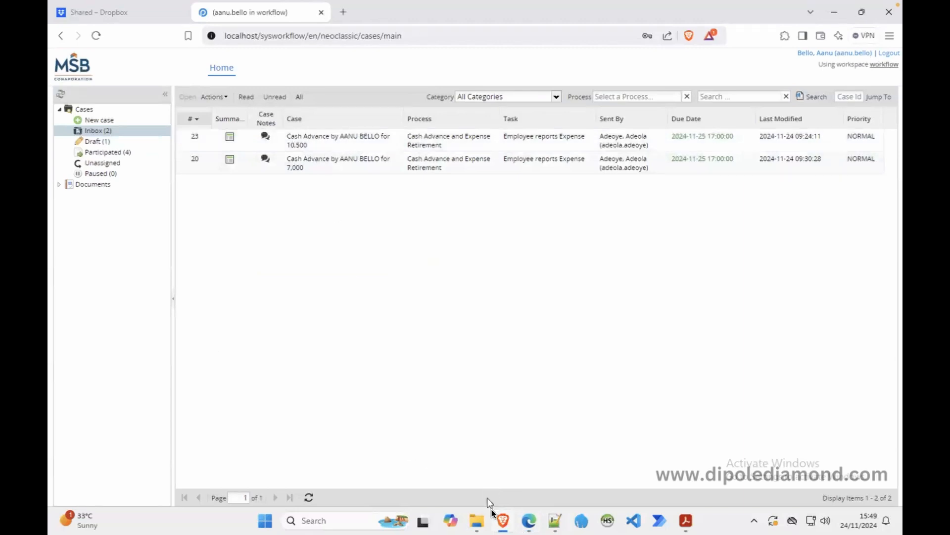
click(529, 519)
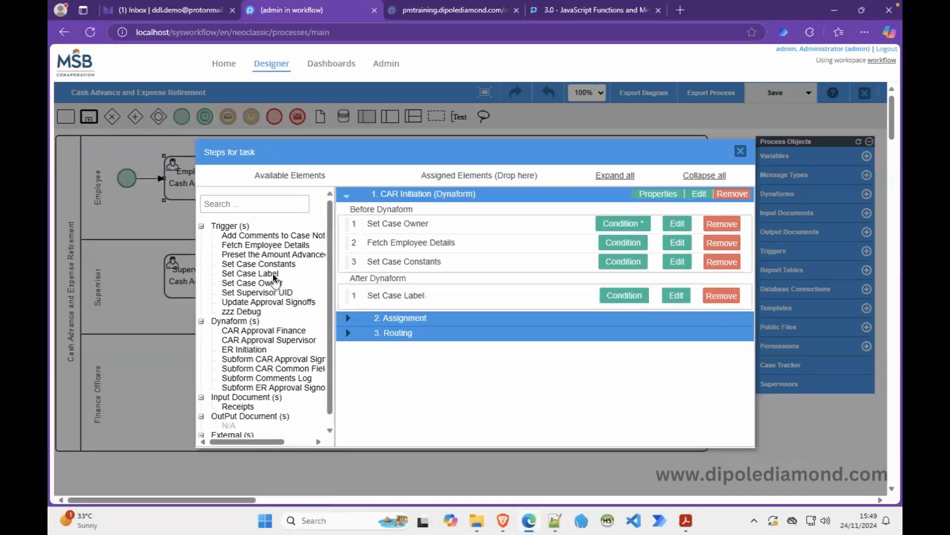
drag(275, 277, 396, 282)
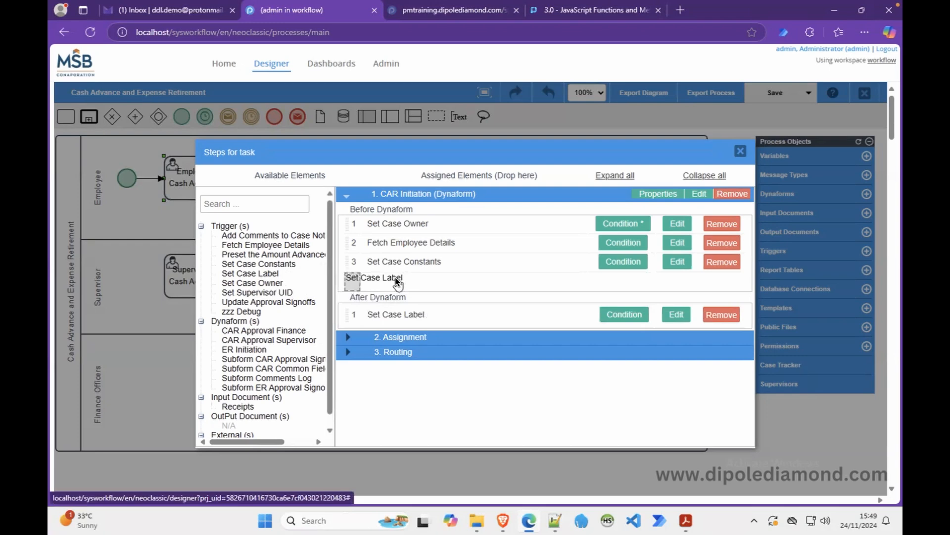
drag(395, 277, 395, 278)
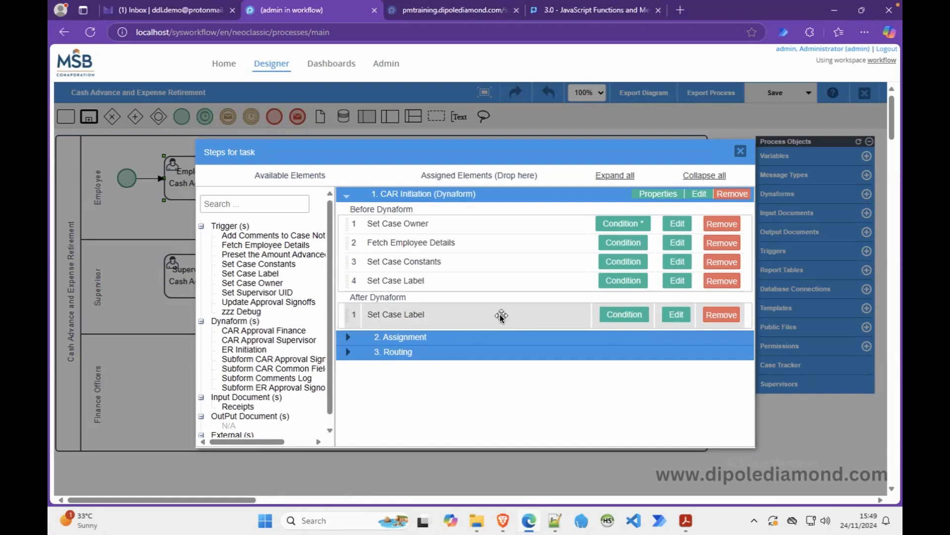
click(740, 151)
Add Set Case Label before and after the ER Initiation form of the expense reporting task.
right_click(465, 185)
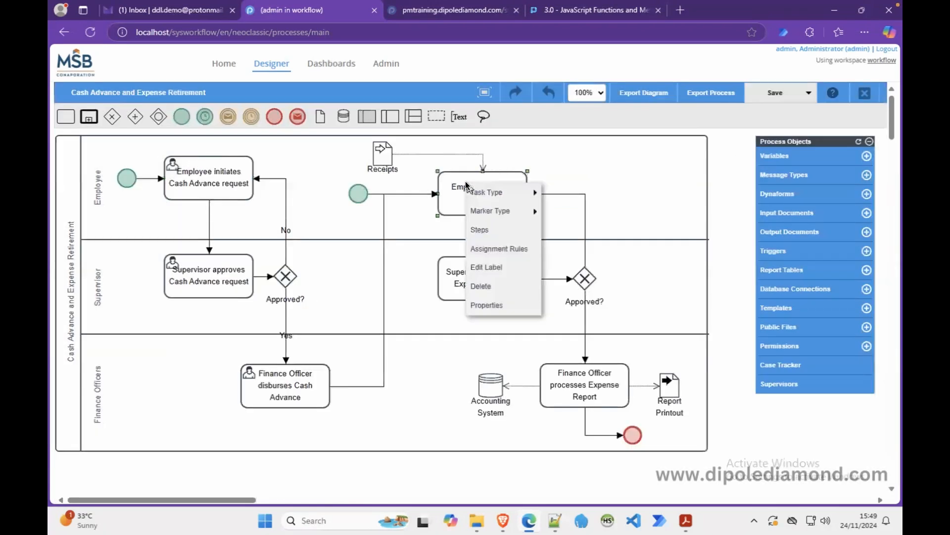
click(488, 229)
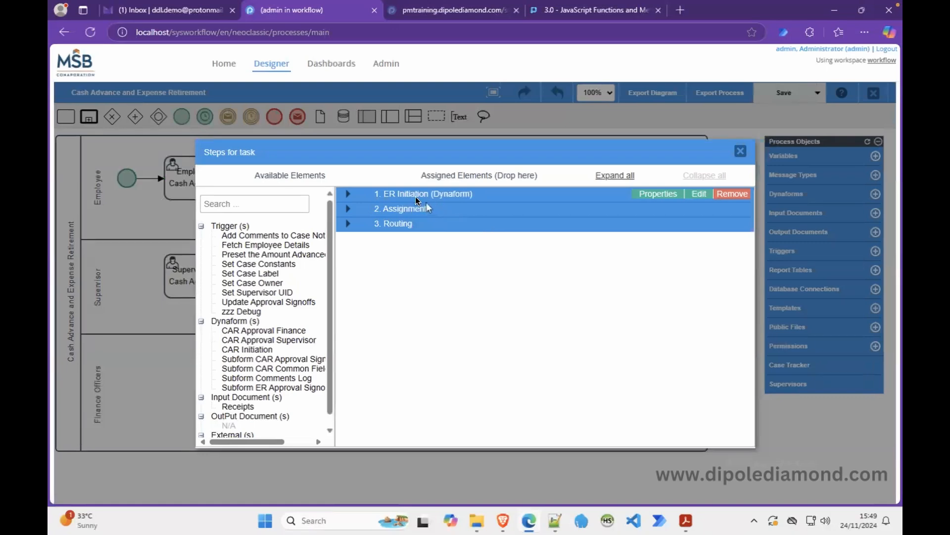
click(349, 194)
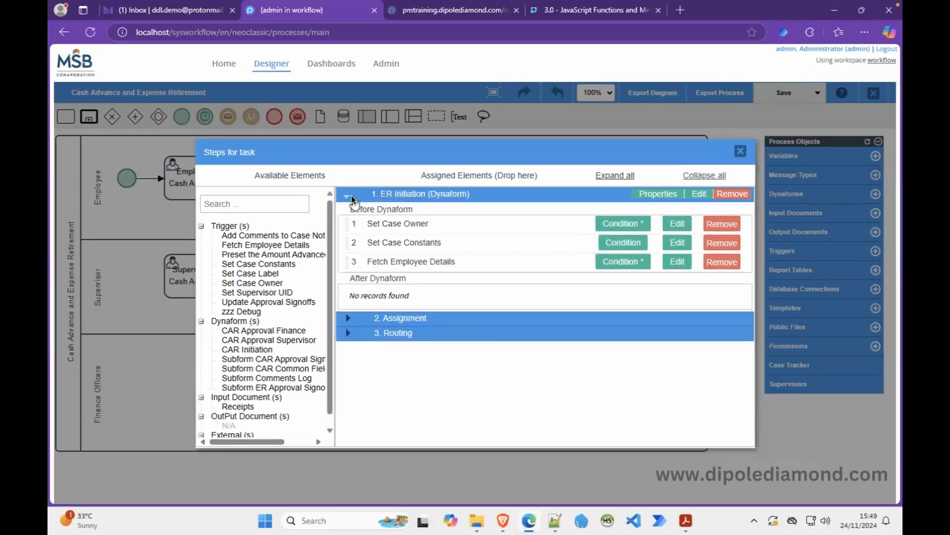
drag(250, 272, 378, 275)
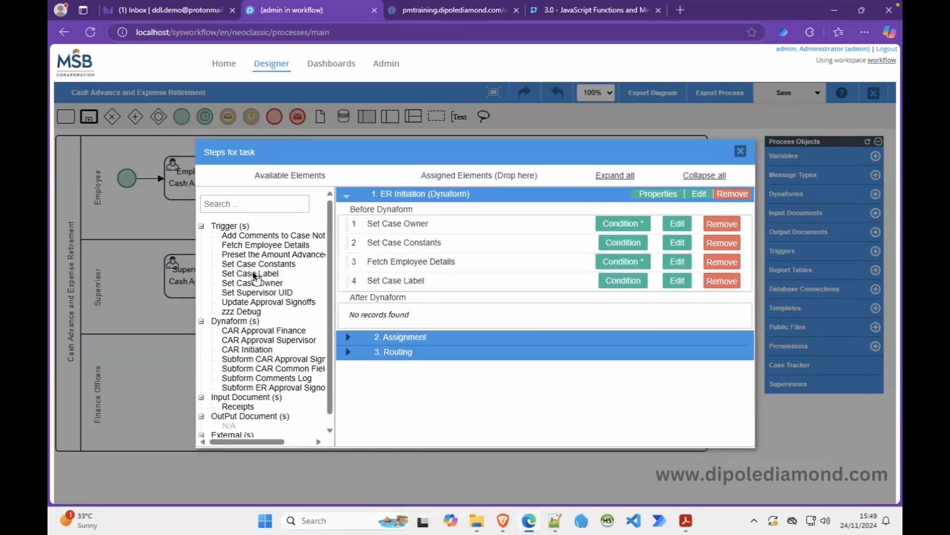
drag(251, 271, 390, 313)
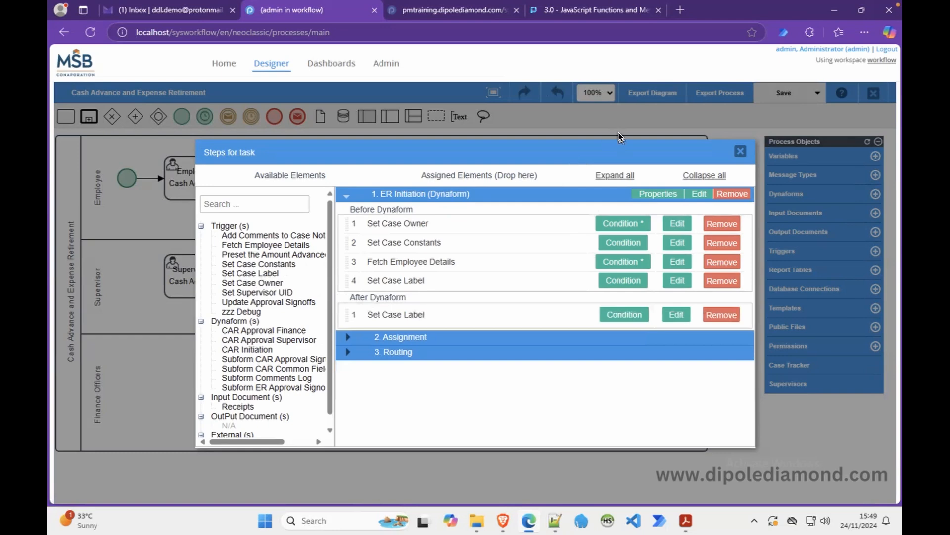
click(504, 519)
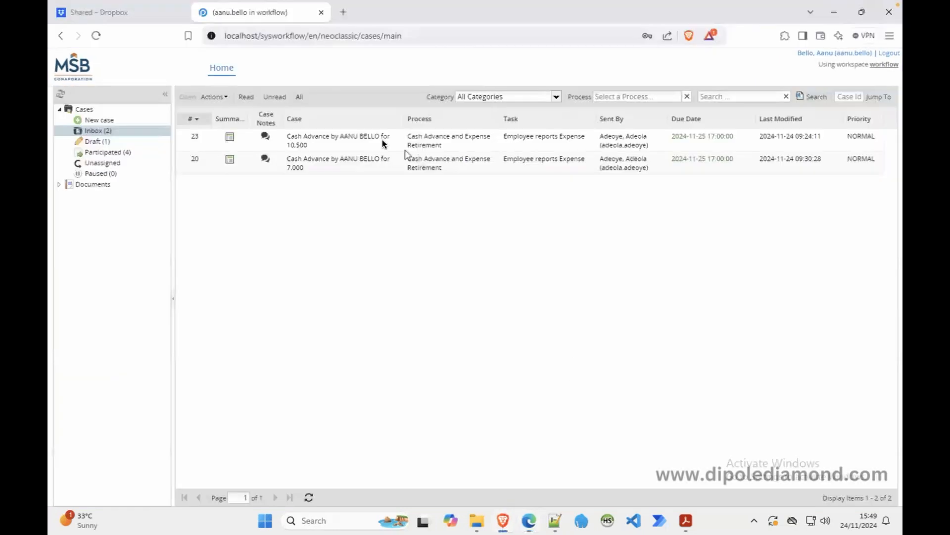
Open inbox case 23 and draft case 22 and return to each list to check refreshed labels.
double_click(342, 144)
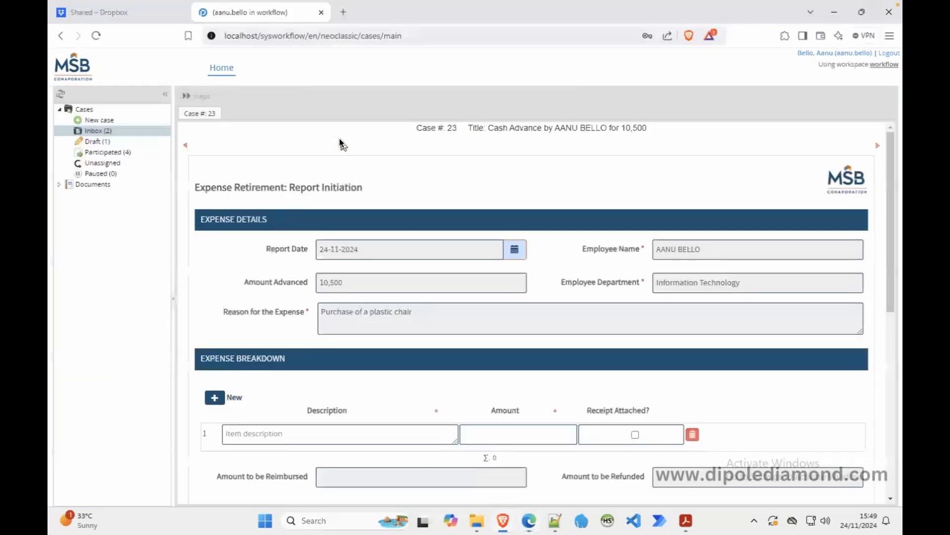
click(122, 130)
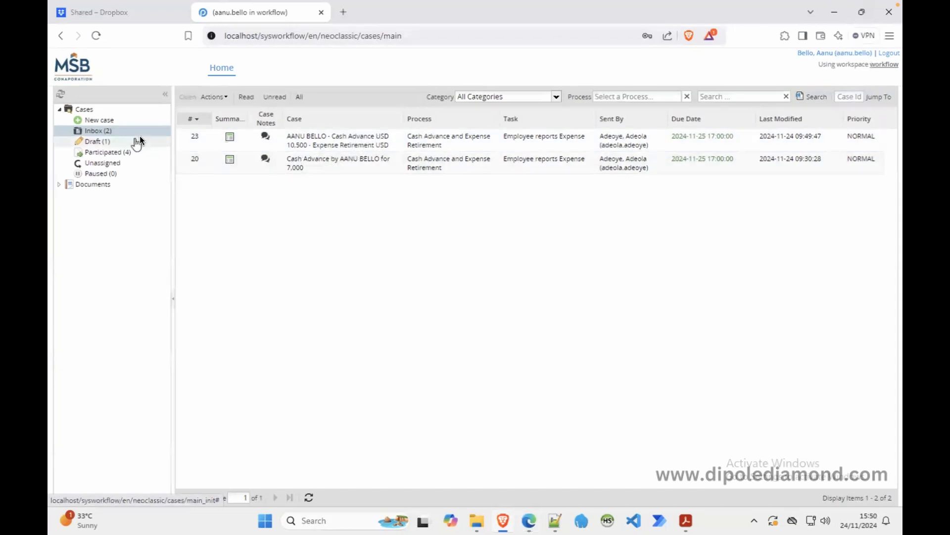
click(126, 143)
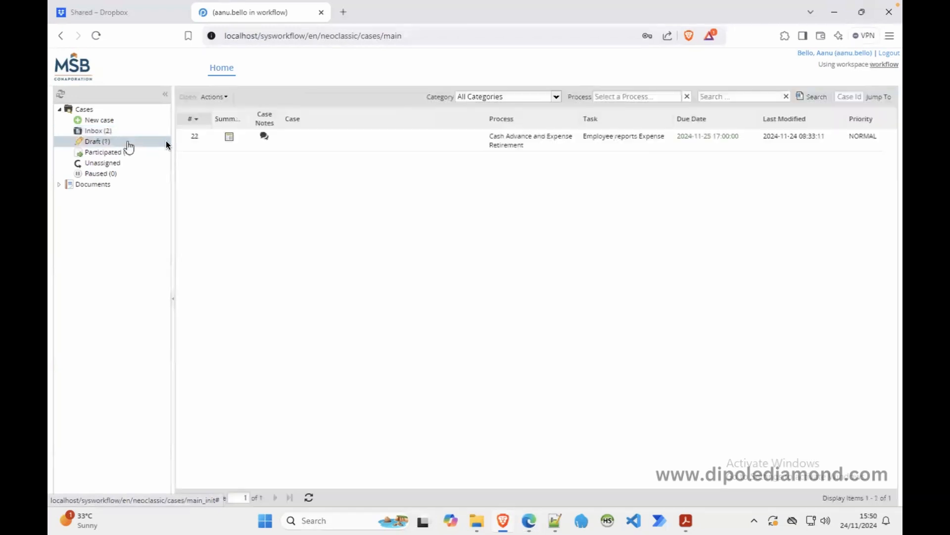
double_click(356, 139)
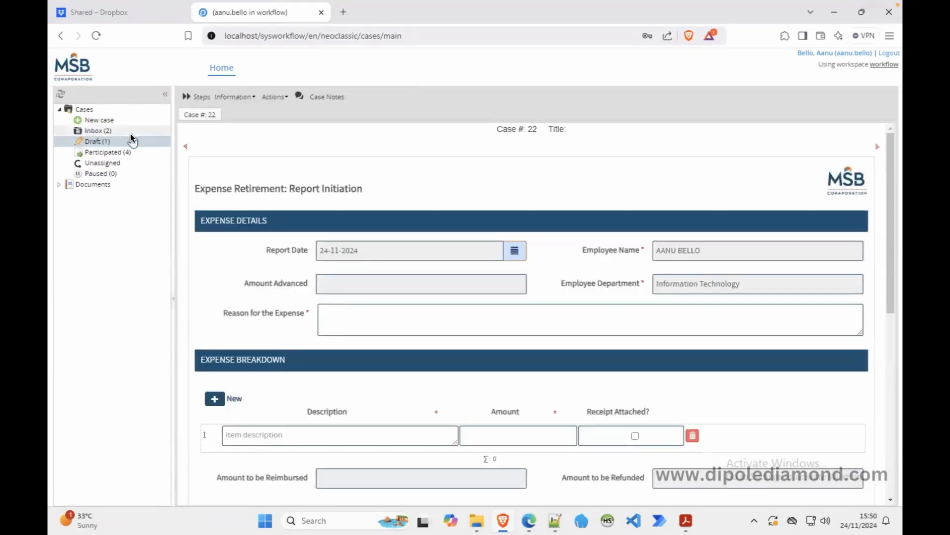
click(106, 141)
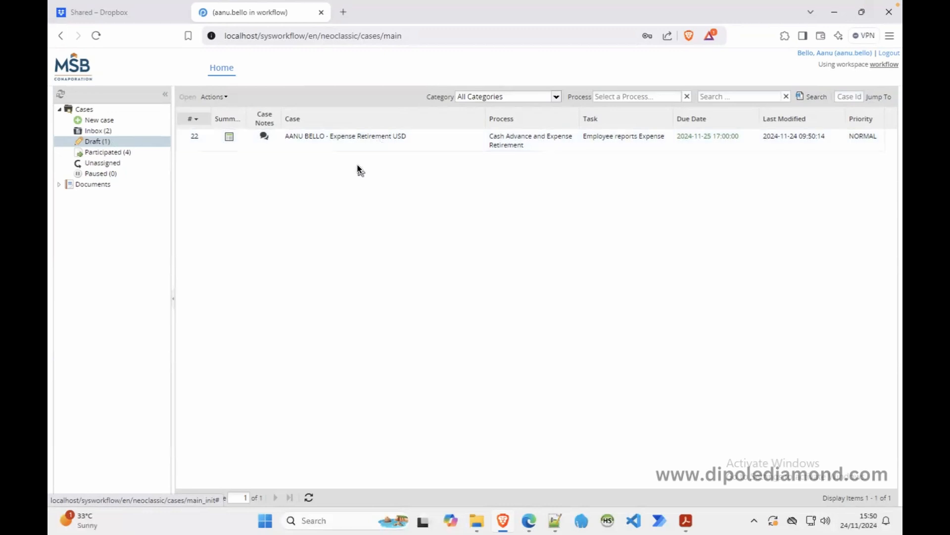
Expand all trigger sections in the expense task's steps, then open draft case 22.
click(529, 520)
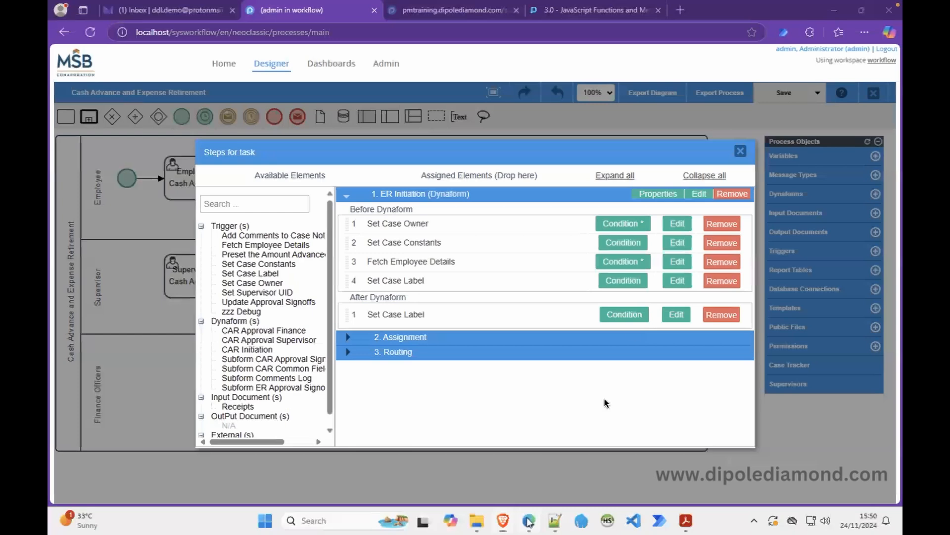
click(348, 352)
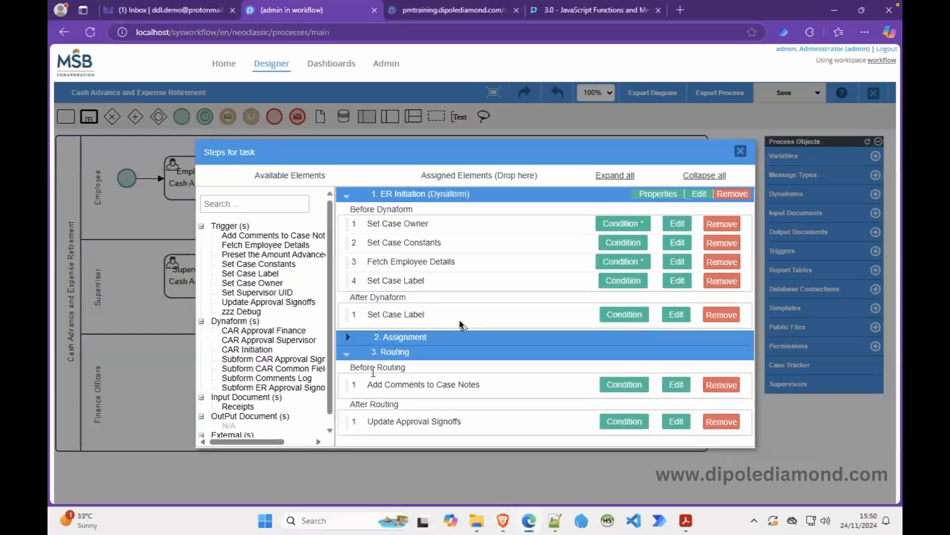
click(623, 174)
drag(750, 293, 765, 221)
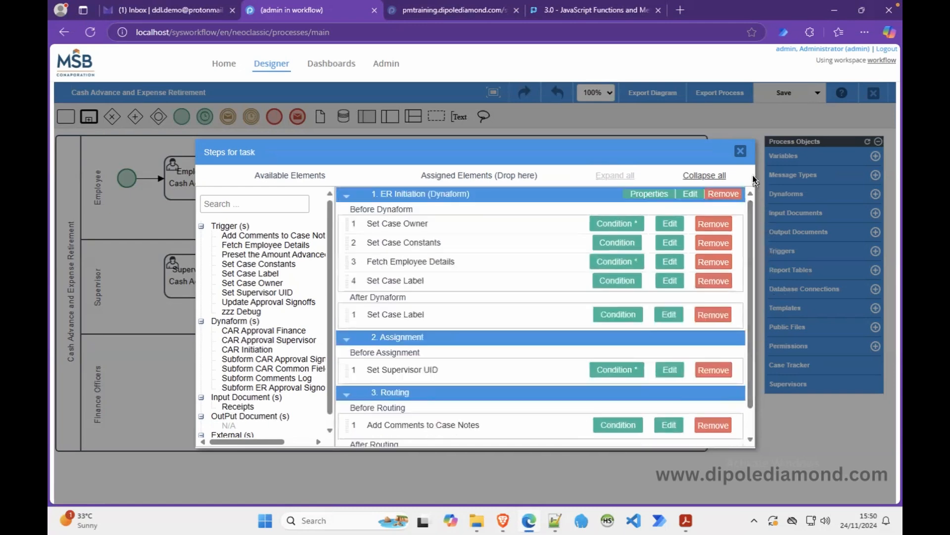
click(741, 151)
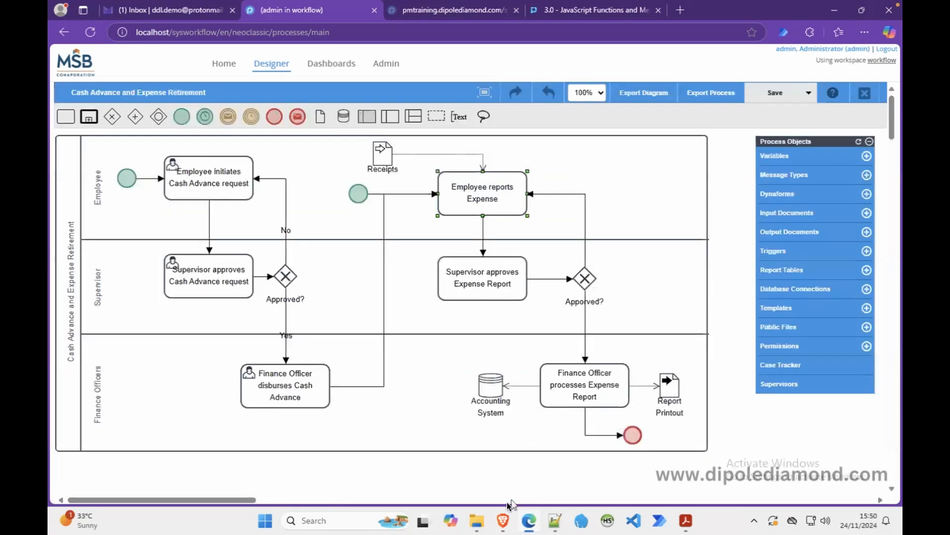
click(503, 521)
double_click(347, 139)
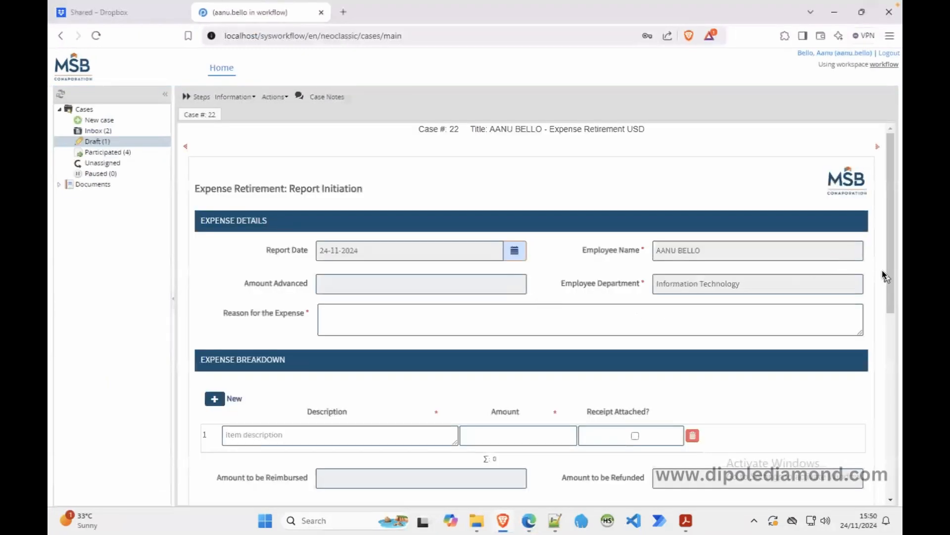
Enter the expense reason as lunch for the board meeting.
drag(890, 279, 888, 324)
click(512, 224)
text(Lunc)
text(for the board m)
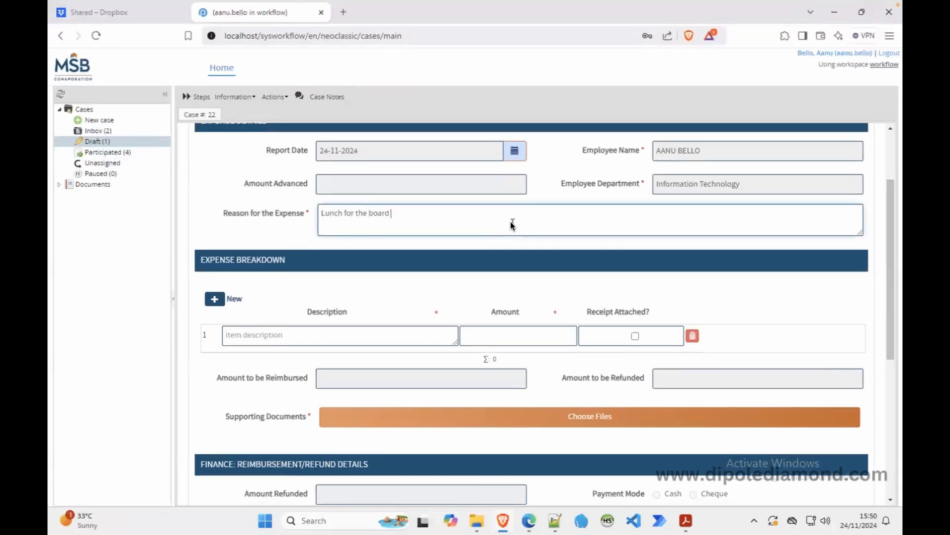
key(BackSpace)
key(BackSpace)
key(BackSpace)
key(BackSpace)
key(BackSpace)
key(BackSpace)
key(BackSpace)
key(BackSpace)
key(BackSpace)
key(BackSpace)
key(BackSpace)
text(board meeting)
Add expense items food packs 18500 (receipt attached) and water 4750.
click(409, 341)
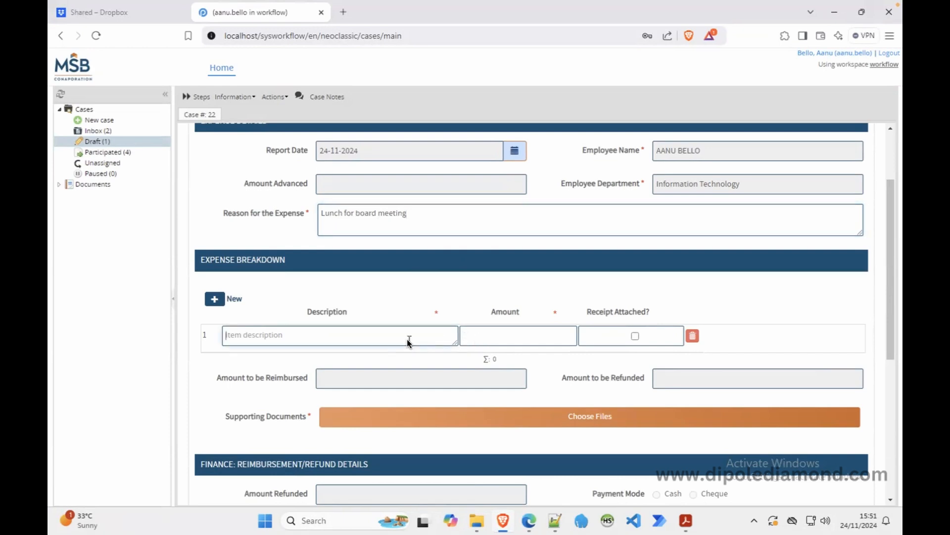
text(food packs)
click(520, 336)
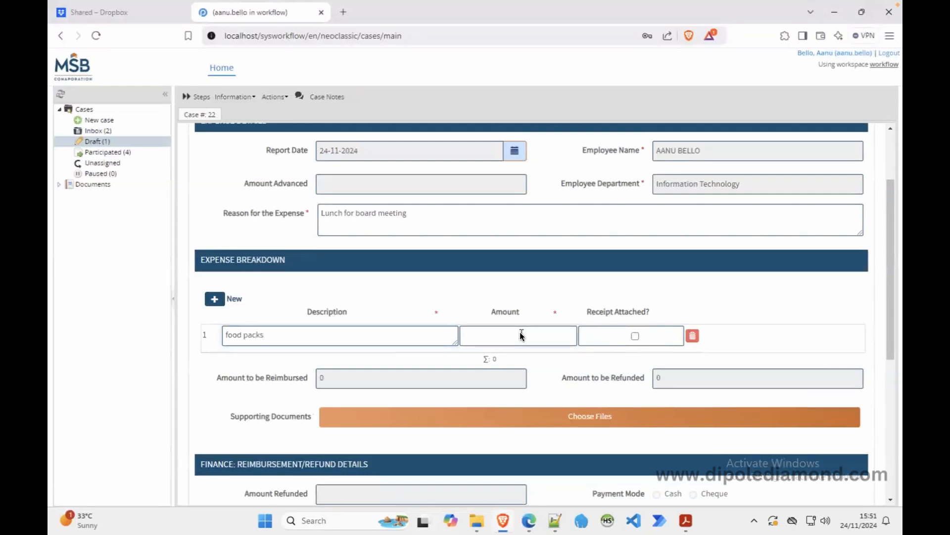
text(18500)
click(635, 335)
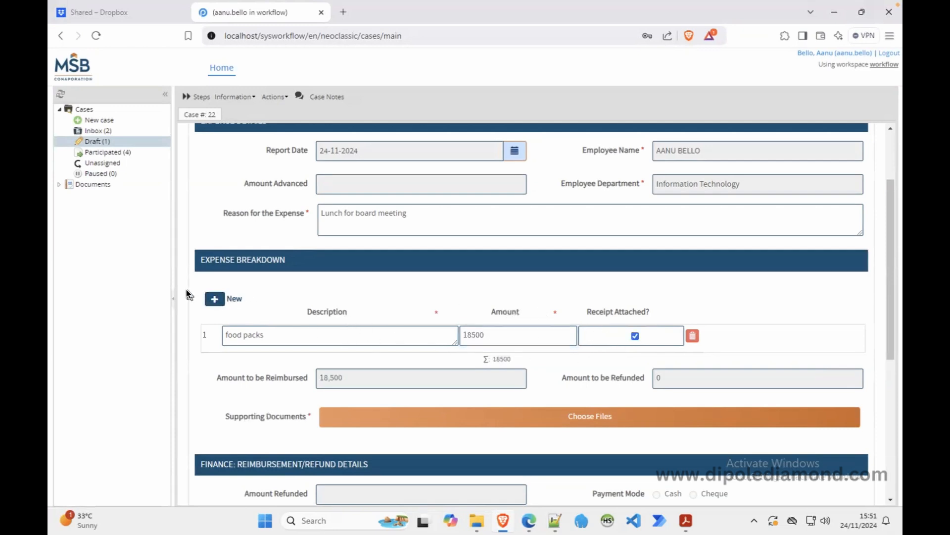
click(214, 299)
click(278, 361)
text(water)
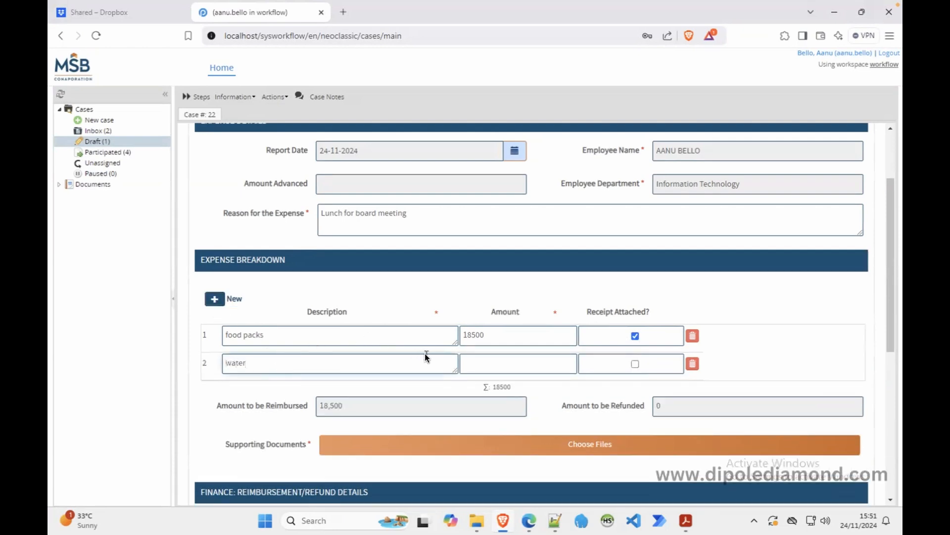
click(484, 361)
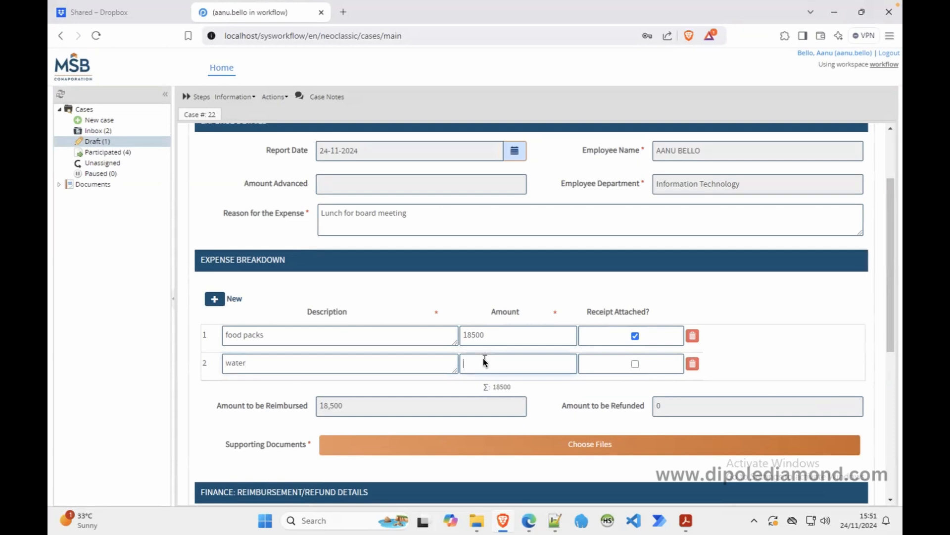
text(4750)
Add a drinks item of 10500 and mark its receipt as attached.
click(219, 298)
click(260, 391)
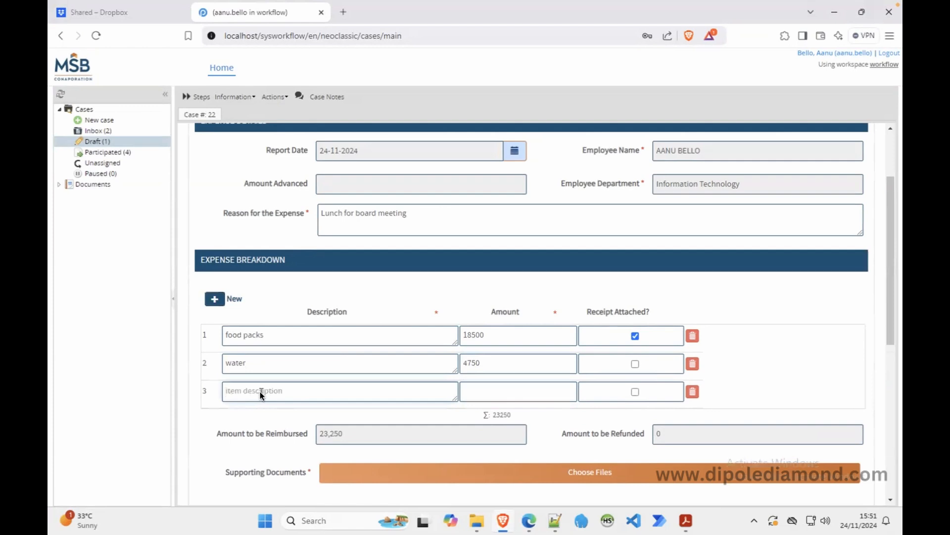
text(drinks)
click(489, 391)
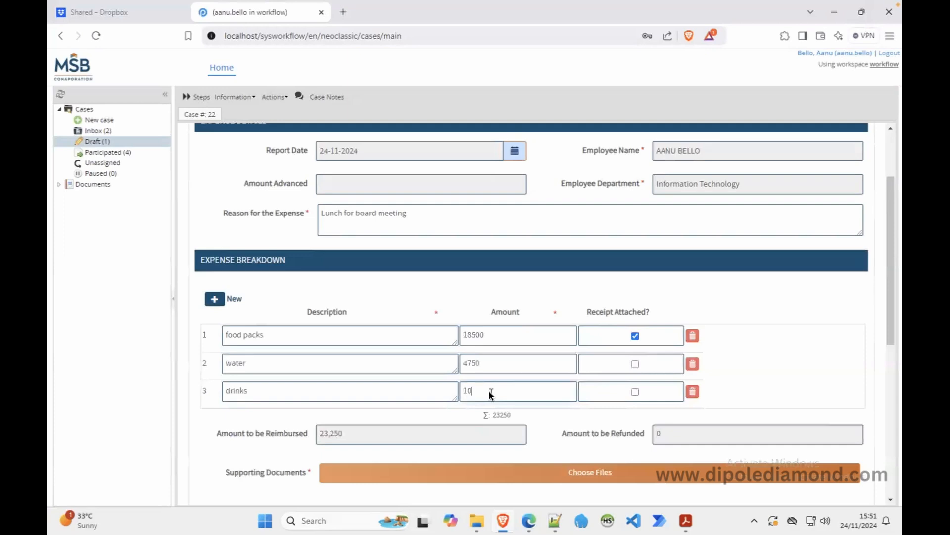
text(10500)
click(756, 384)
drag(890, 317, 894, 394)
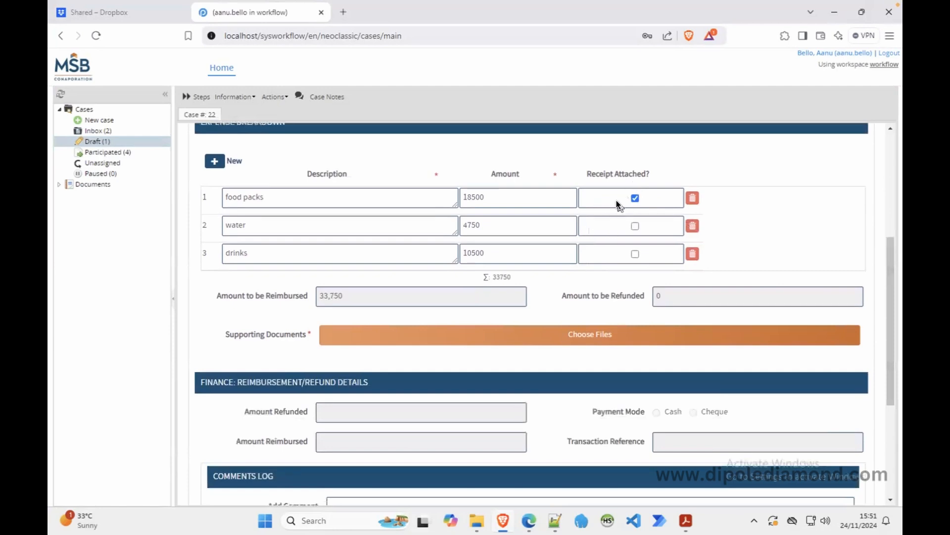
click(635, 253)
Upload report_summary.pdf as the supporting document and go back to the process designer.
click(371, 334)
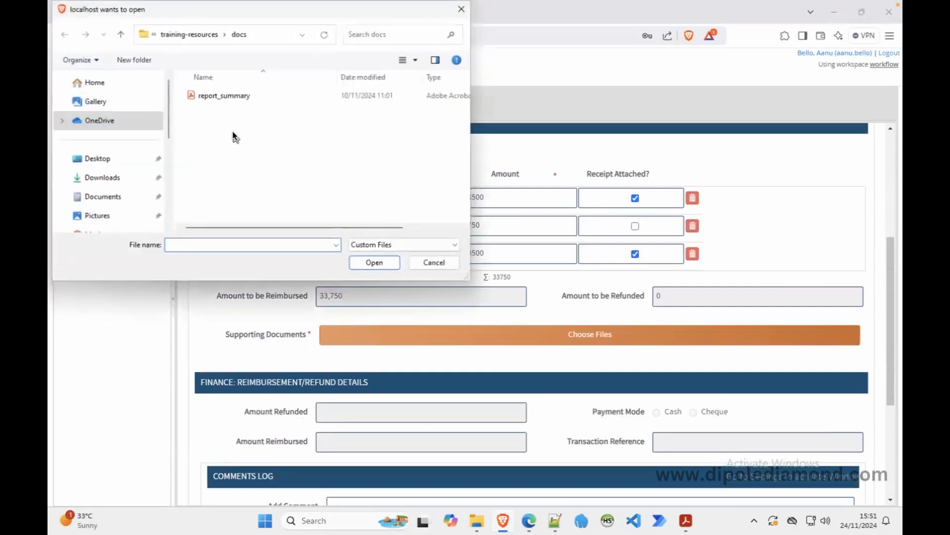
click(235, 96)
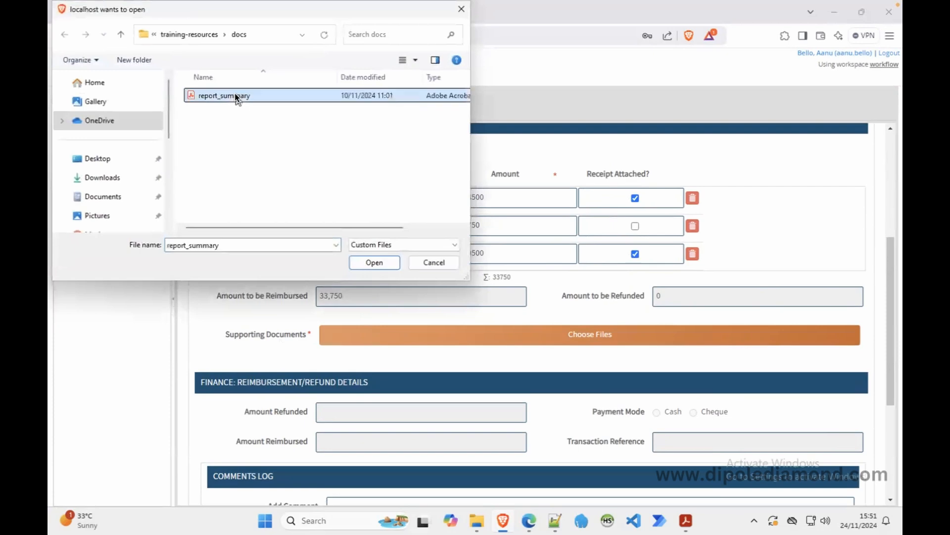
click(380, 263)
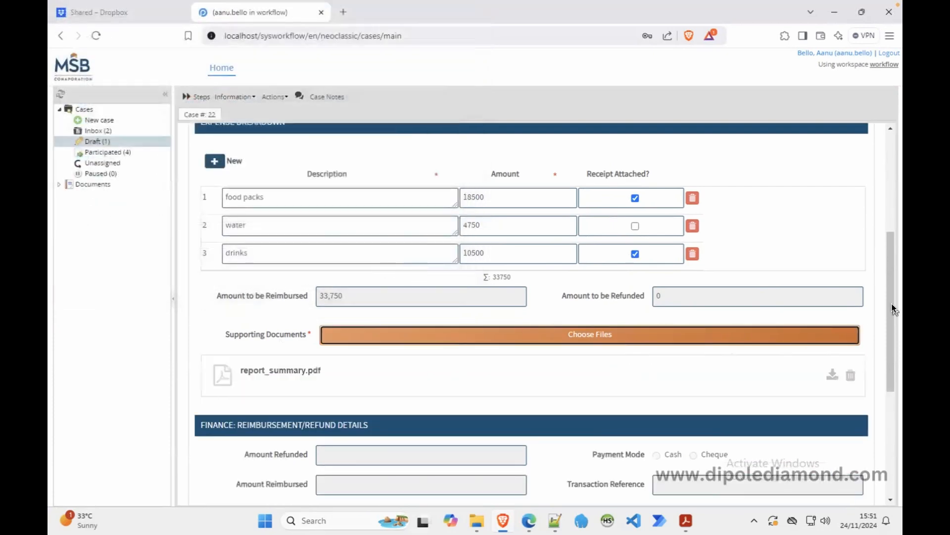
drag(892, 310, 890, 251)
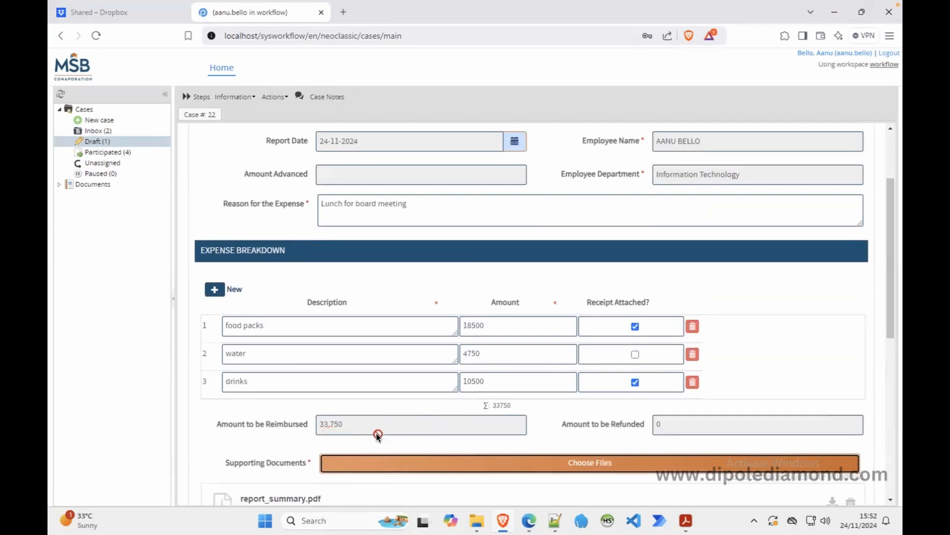
drag(888, 310, 866, 443)
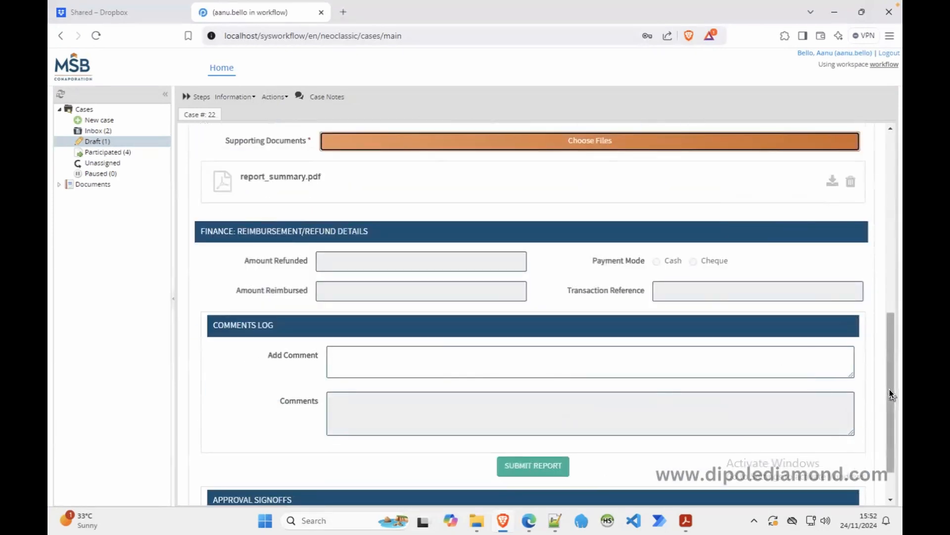
mouse_move(890, 389)
mouse_down()
mouse_move(894, 301)
mouse_move(885, 388)
mouse_up()
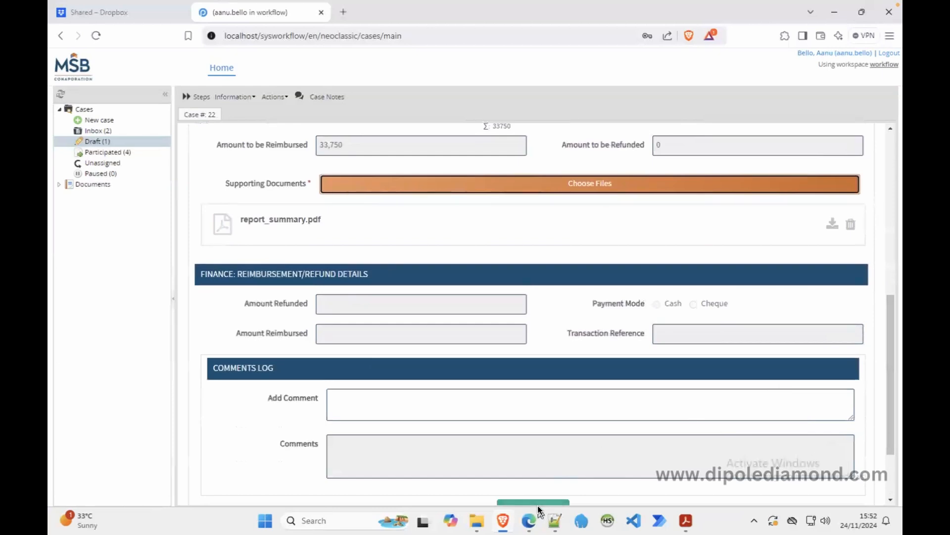
click(530, 520)
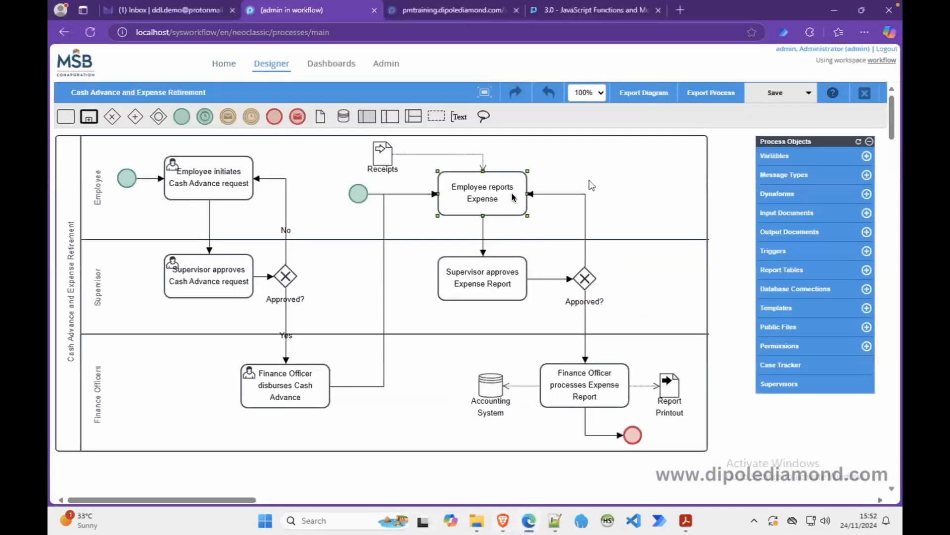
In the ER Initiation step's Set Case Label trigger, replace USD with NGN and save.
right_click(496, 197)
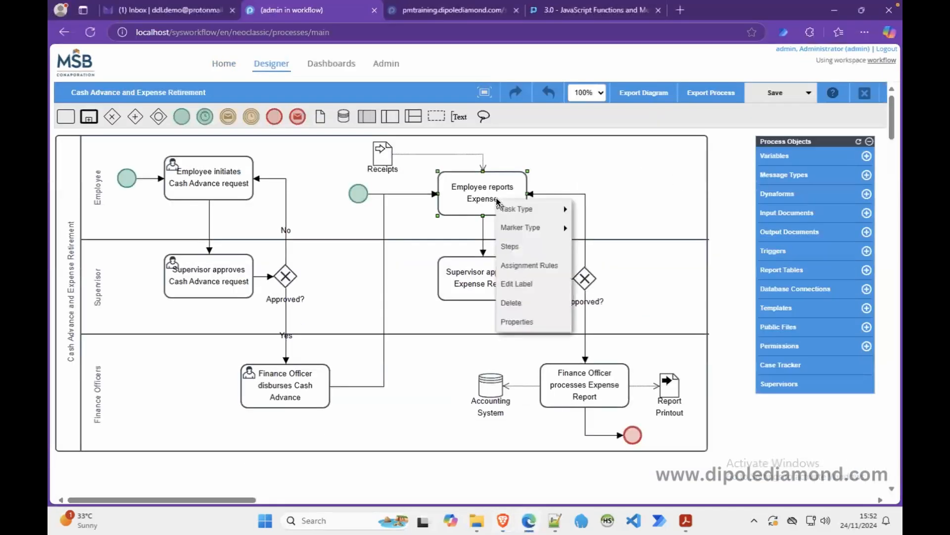
click(519, 246)
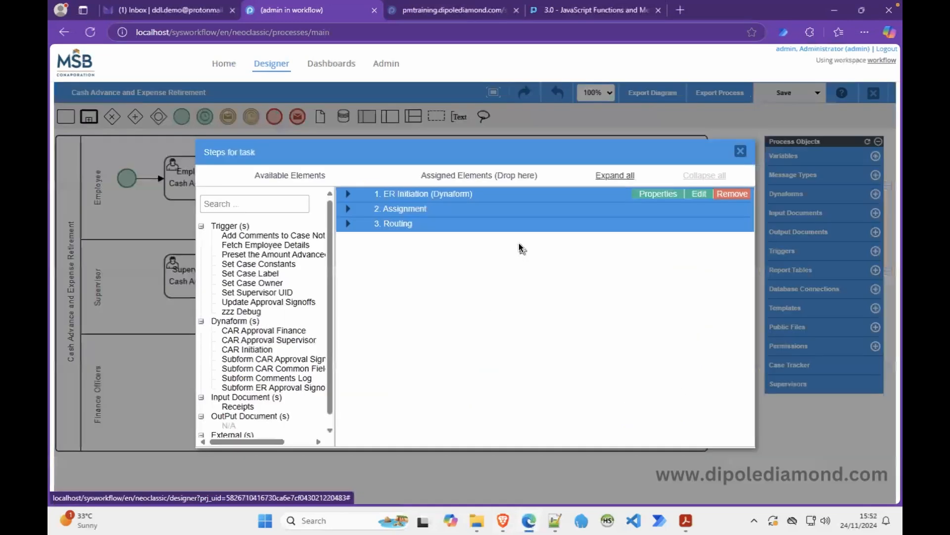
click(348, 194)
click(675, 281)
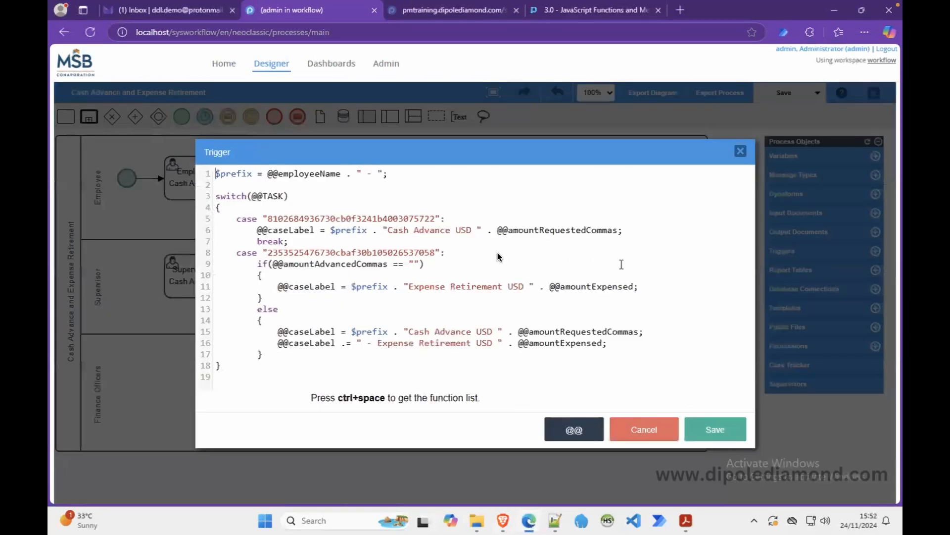
text(NGN)
double_click(462, 230)
key(ctrl+c)
click(515, 287)
key(ctrl+v)
click(711, 435)
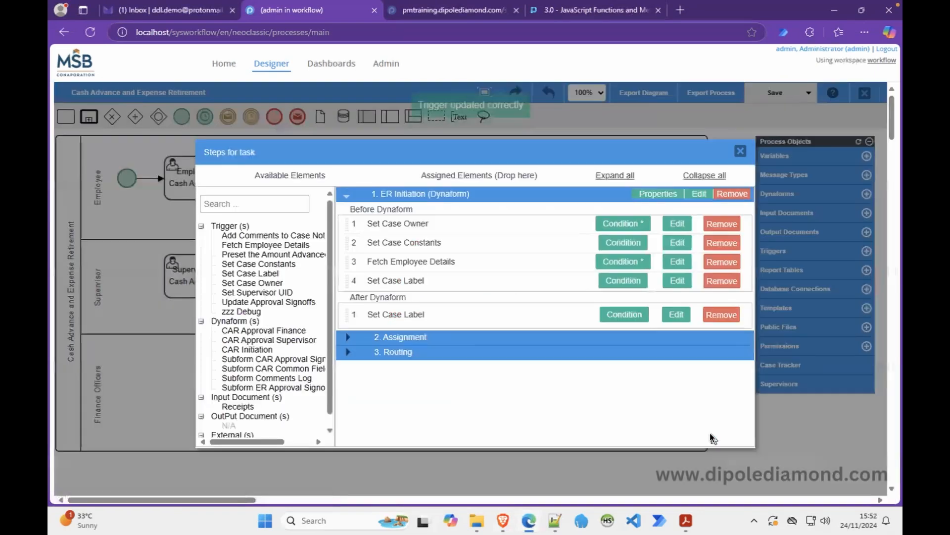
click(508, 522)
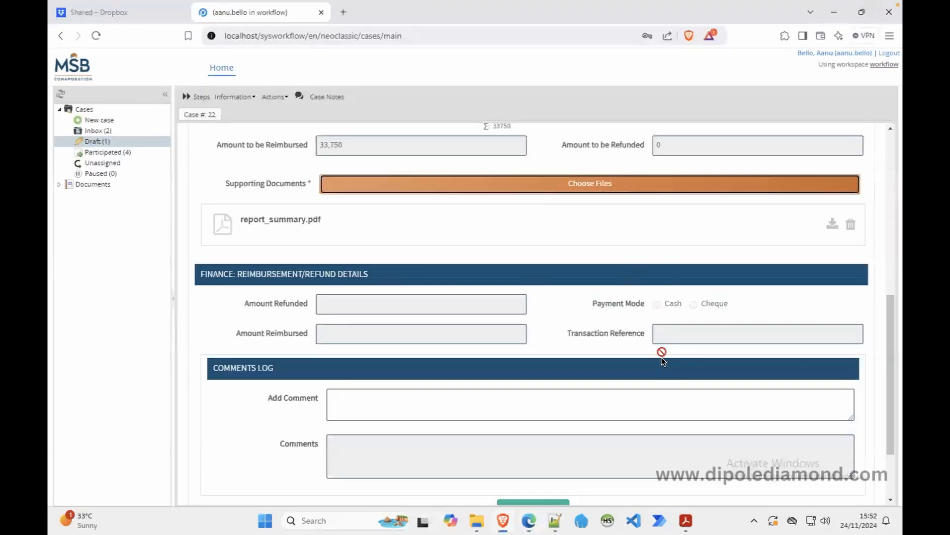
Add the comment 'Report submitted' to draft case 22's expense report.
click(426, 401)
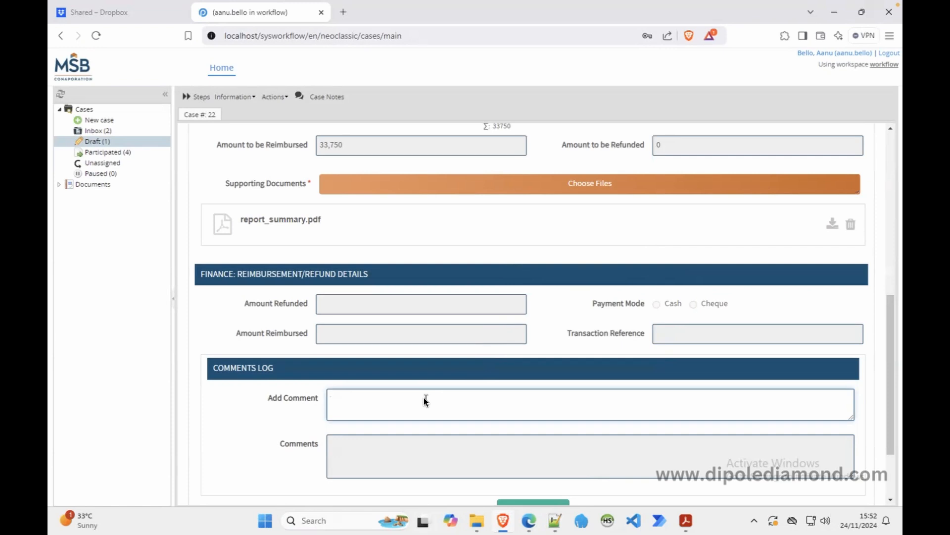
text(Report submitted)
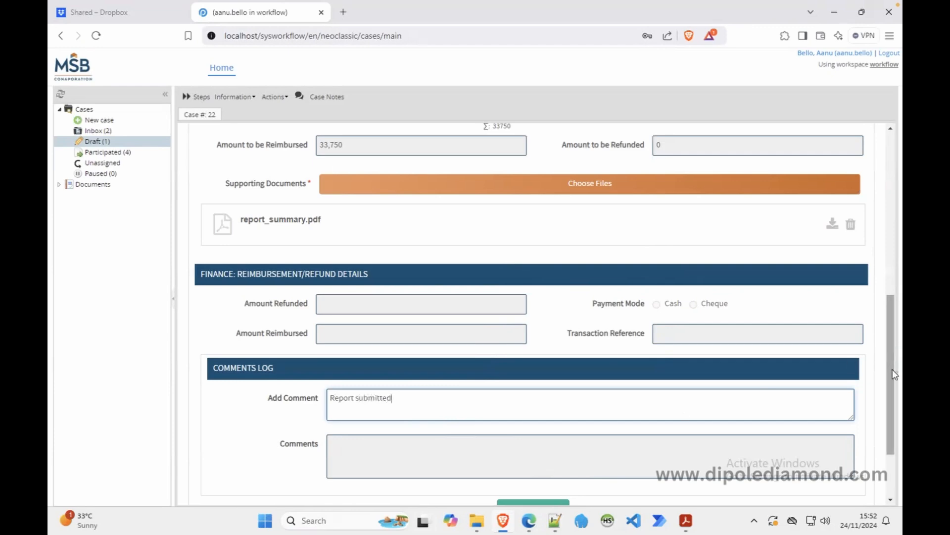
drag(896, 375, 895, 418)
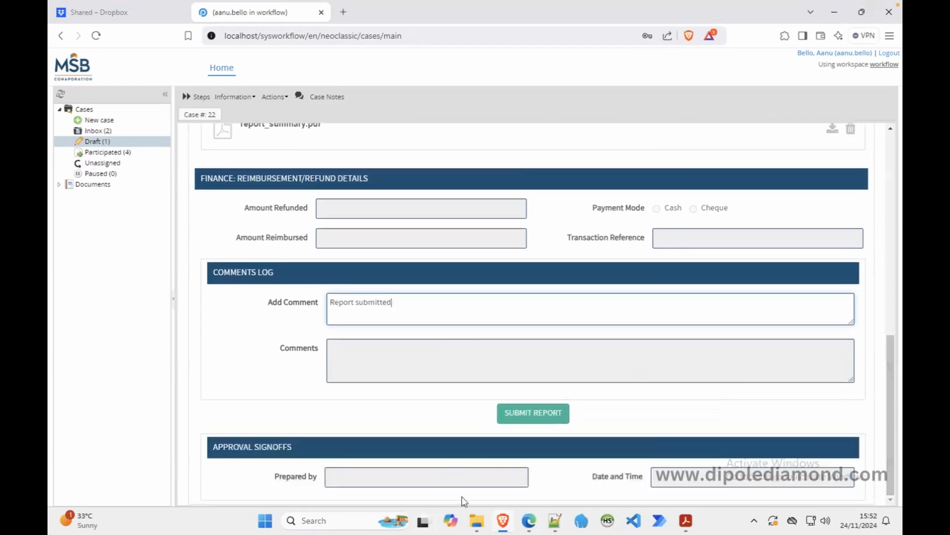
click(528, 522)
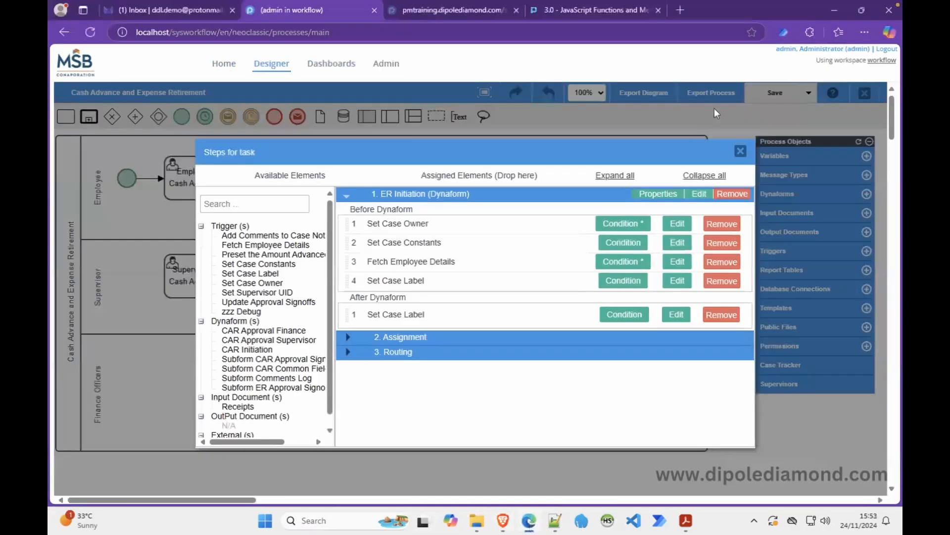
Review the Supervisor approves Expense Report task's notification settings and cancel, leaving both unticked.
click(743, 154)
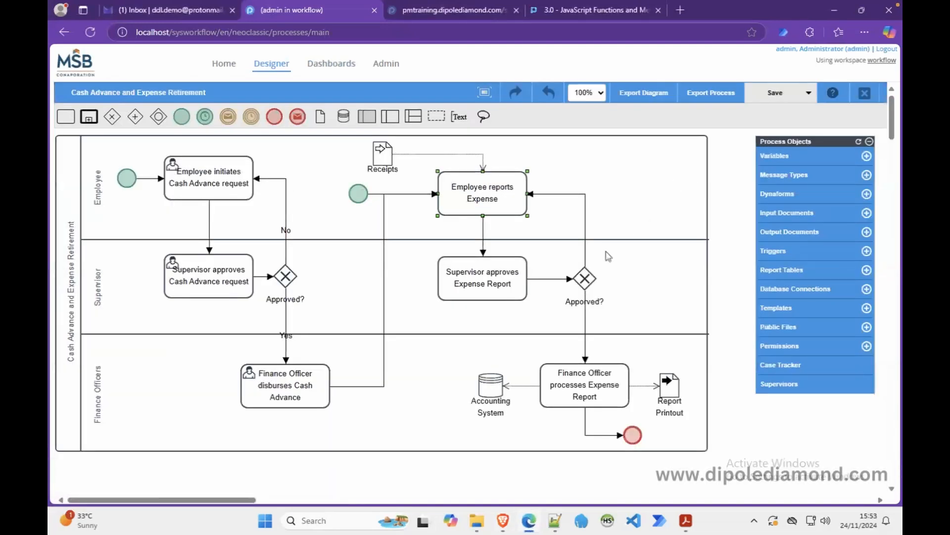
right_click(448, 292)
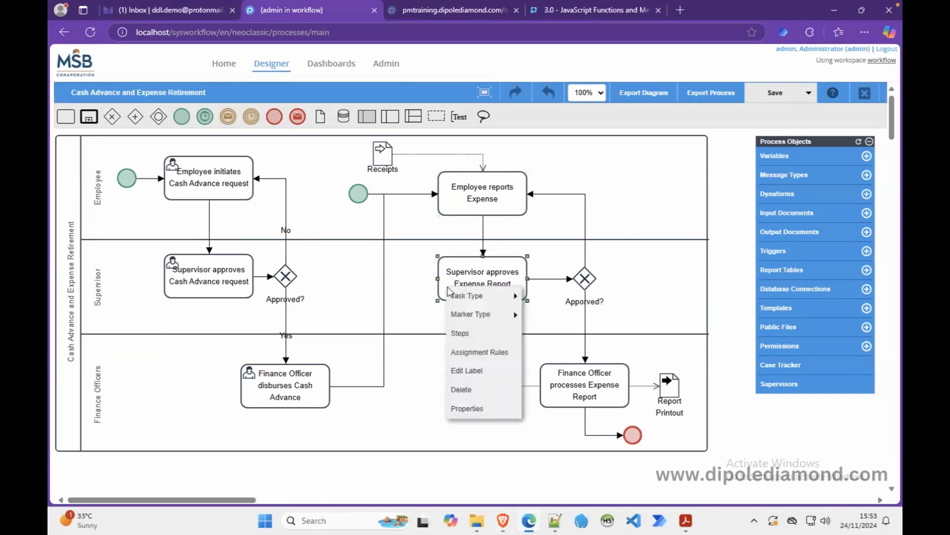
click(467, 409)
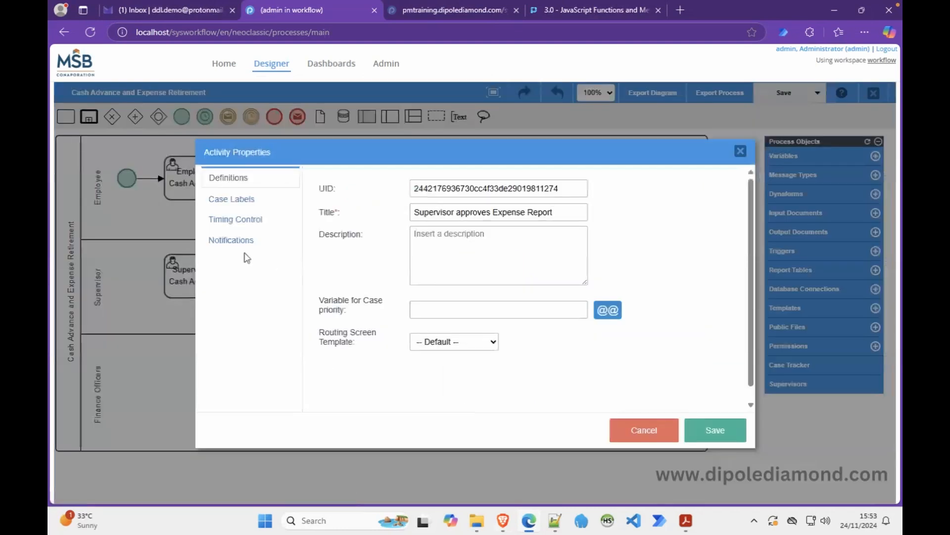
click(211, 241)
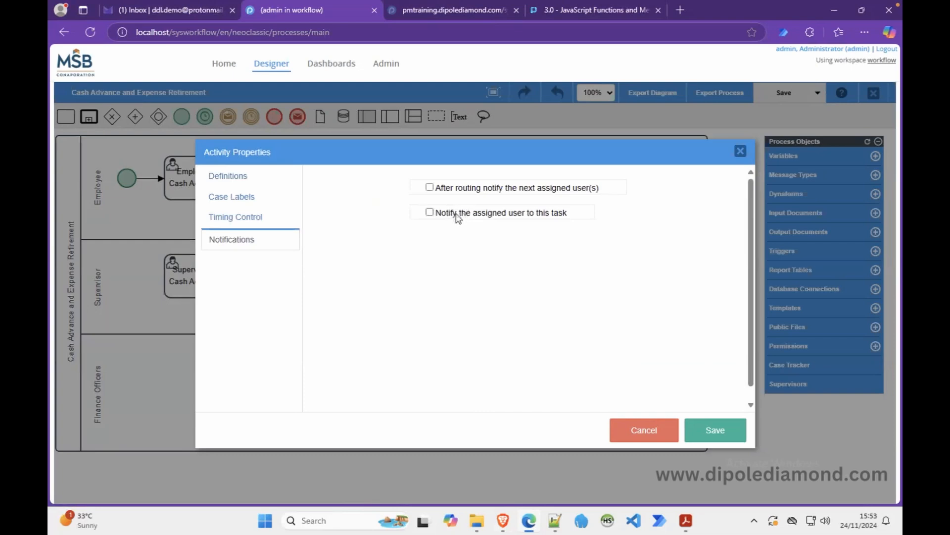
click(663, 436)
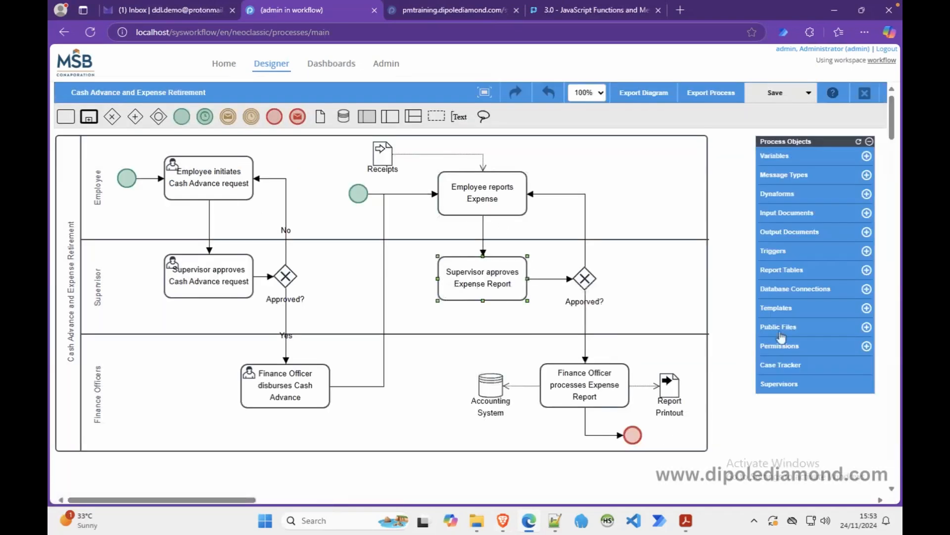
Create the NotifySupervisorER email template, named after NotifySupervisorCA.
click(775, 308)
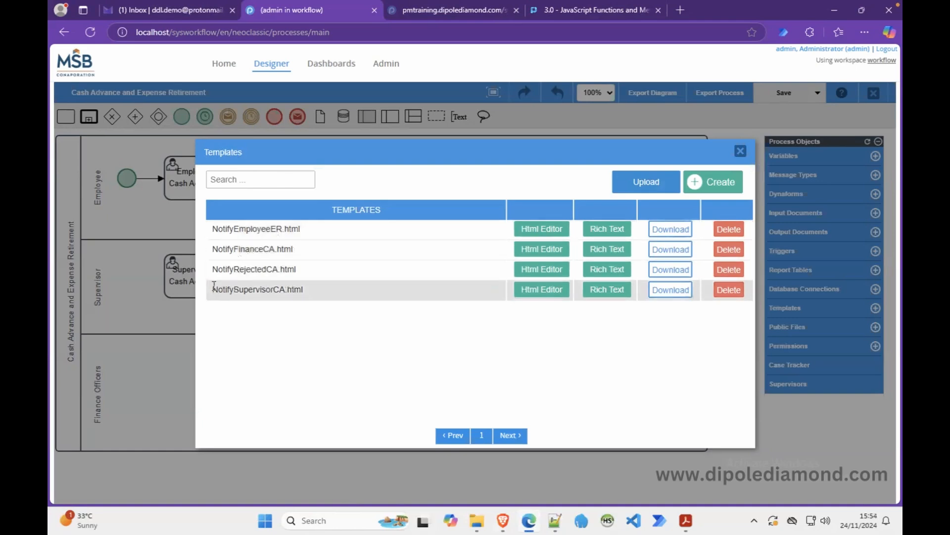
double_click(249, 291)
key(ctrl+c)
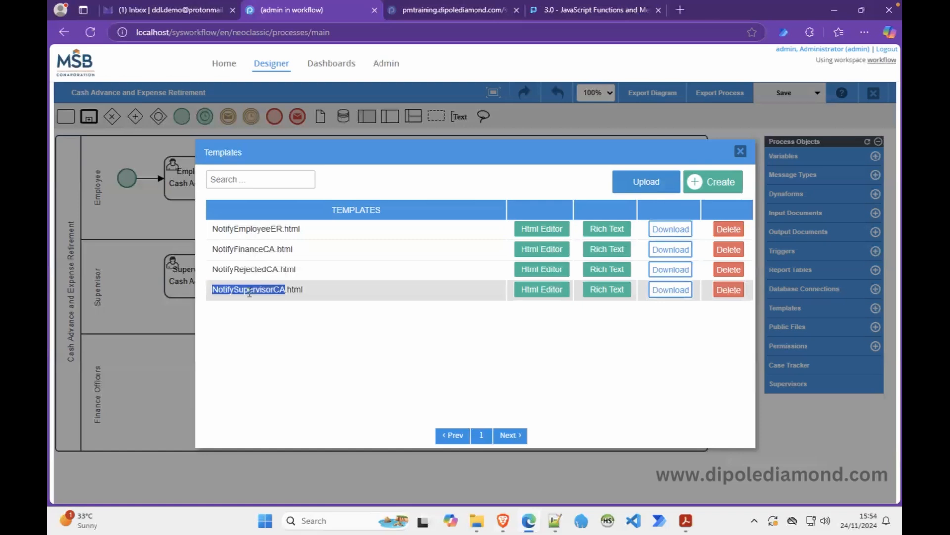
click(712, 183)
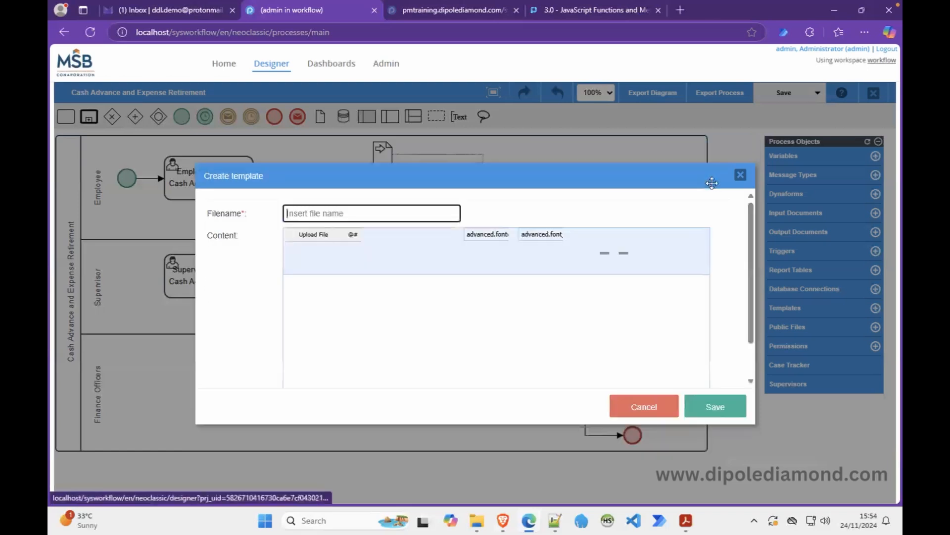
key(ctrl+v)
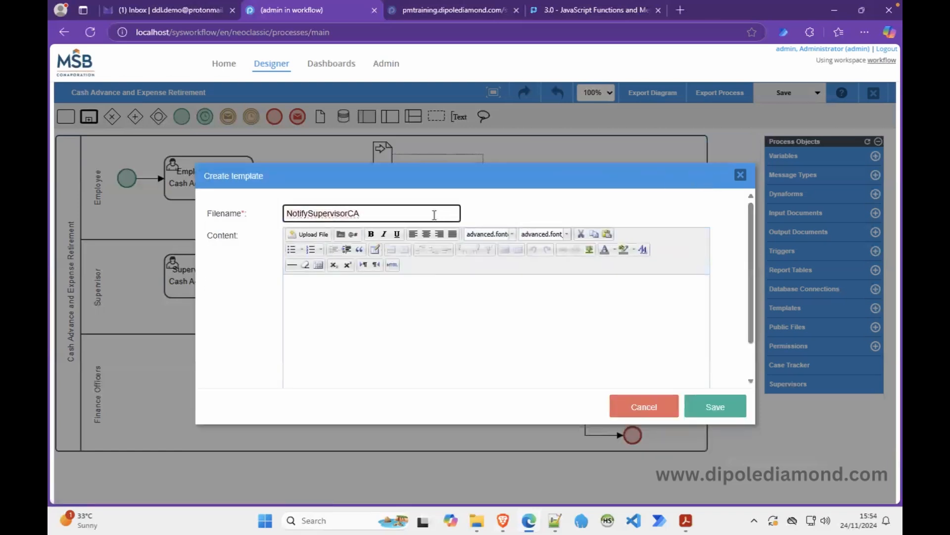
key(BackSpace)
key(BackSpace)
text(ER)
click(719, 410)
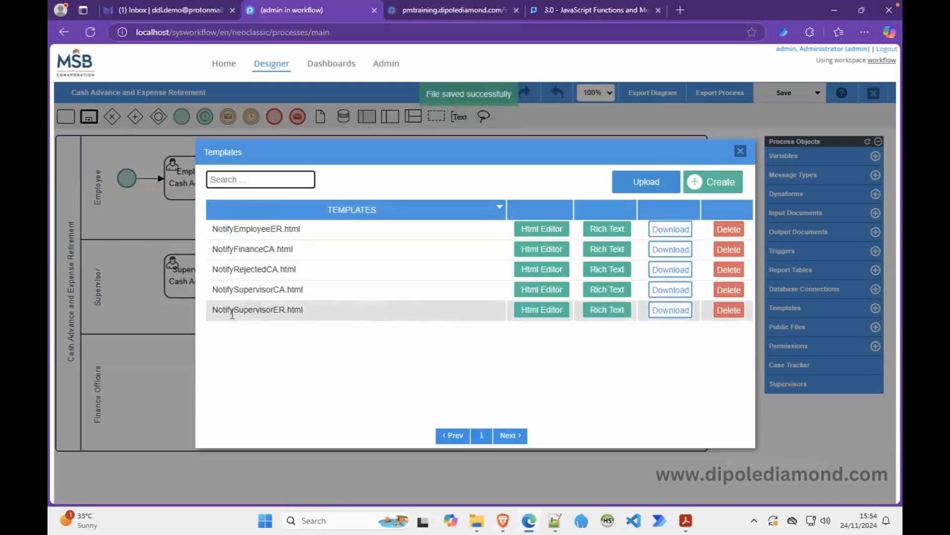
Create the NotifyFinanceER email template, named after NotifyFinanceCA.
double_click(260, 250)
key(ctrl+c)
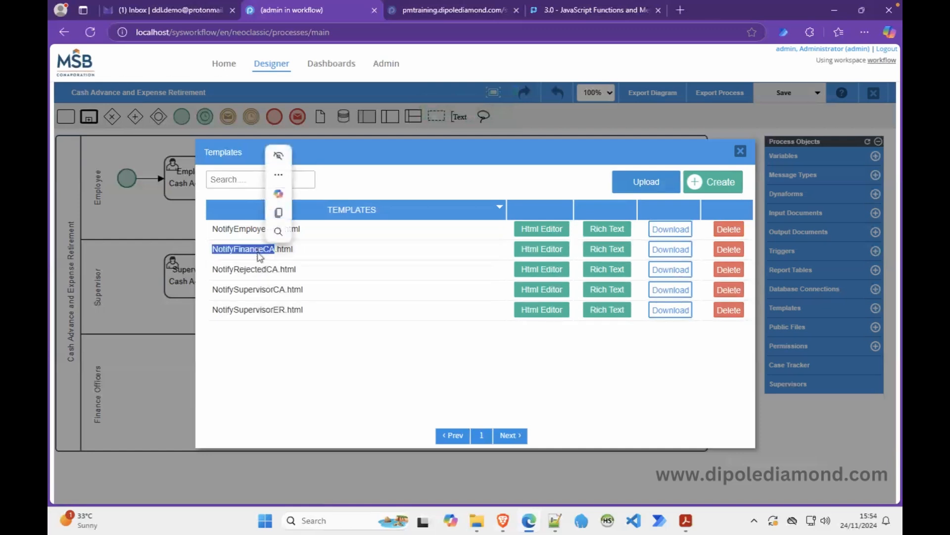
click(696, 182)
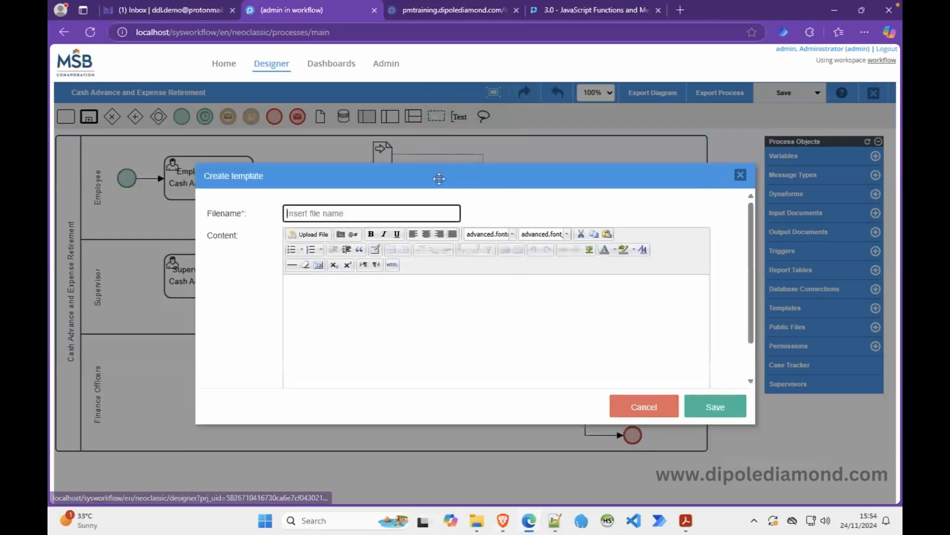
key(ctrl+v)
key(BackSpace)
key(BackSpace)
text(ER)
click(720, 406)
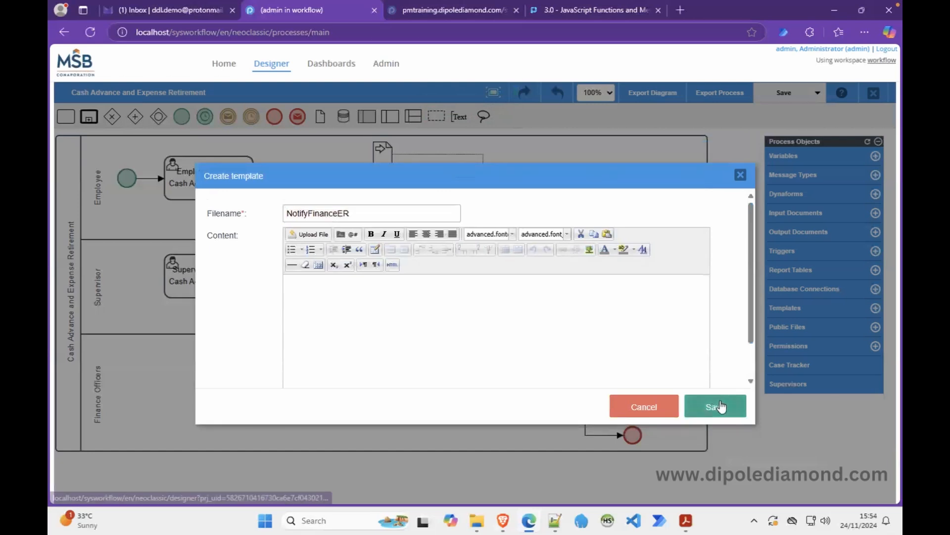
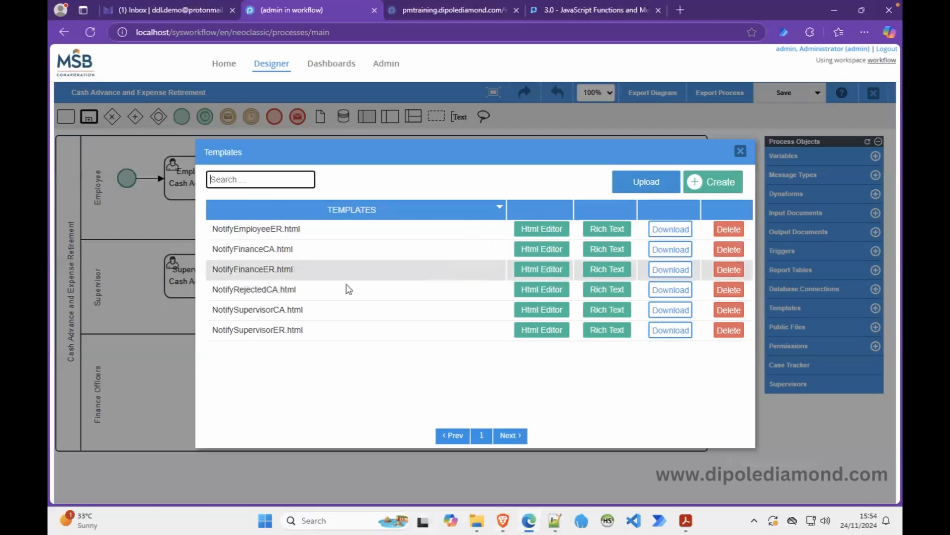
Create the NotifyRejectedER.html template, reusing NotifyRejectedCA's name with CA changed to ER.
double_click(257, 292)
key(ctrl+c)
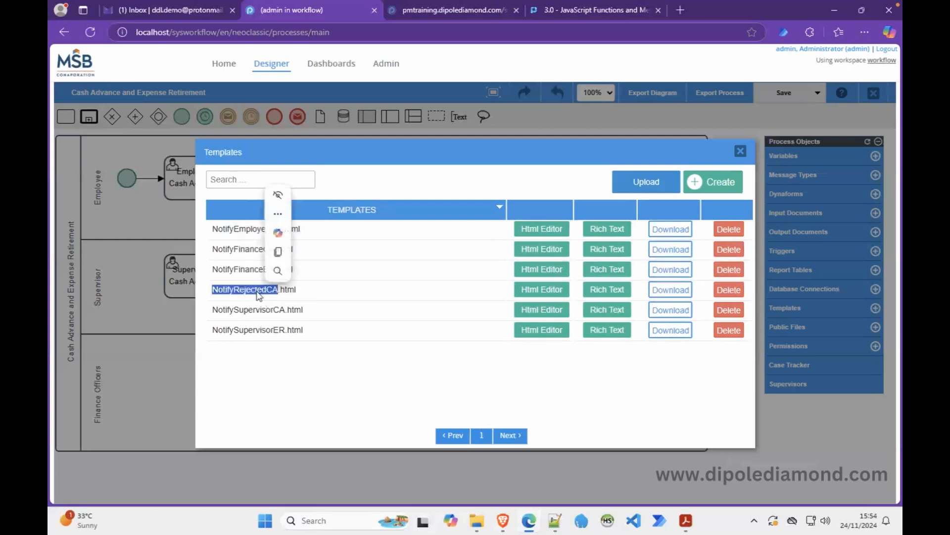
click(710, 184)
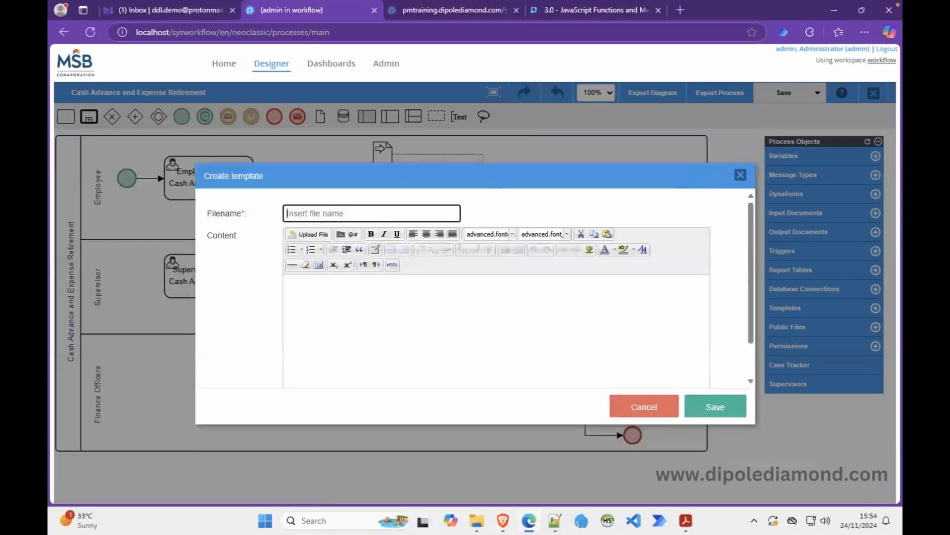
key(ctrl+v)
key(BackSpace)
key(BackSpace)
text(ER)
click(708, 414)
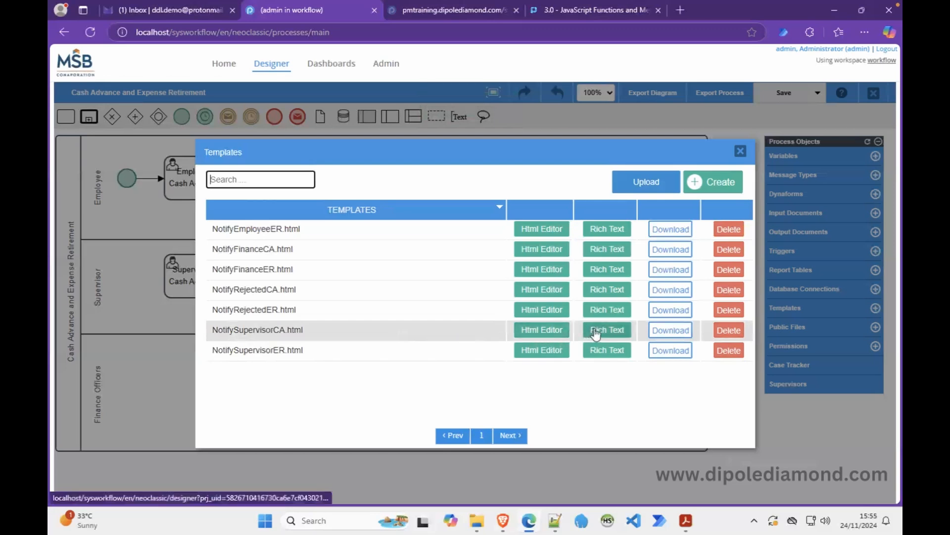
click(553, 330)
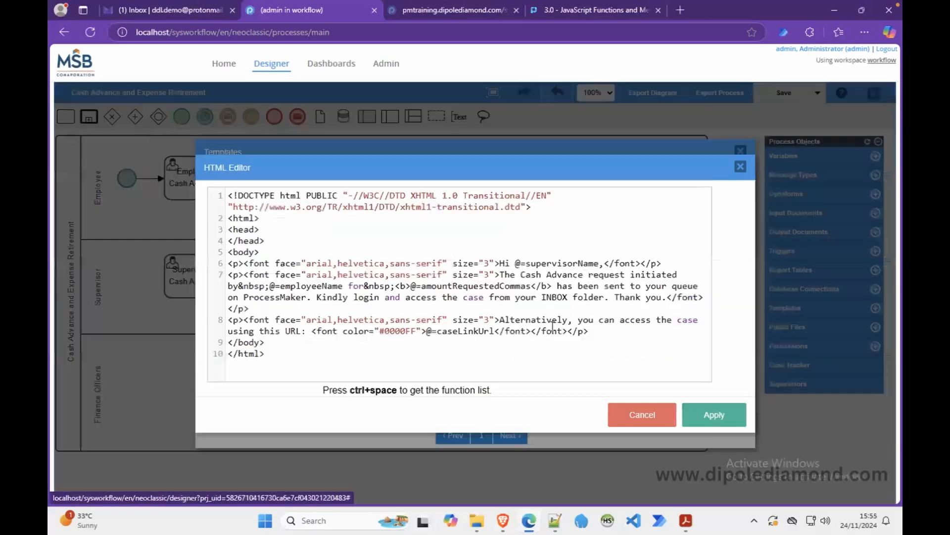
Copy NotifySupervisorCA's HTML source into the empty NotifySupervisorER template and apply it.
click(659, 420)
click(599, 330)
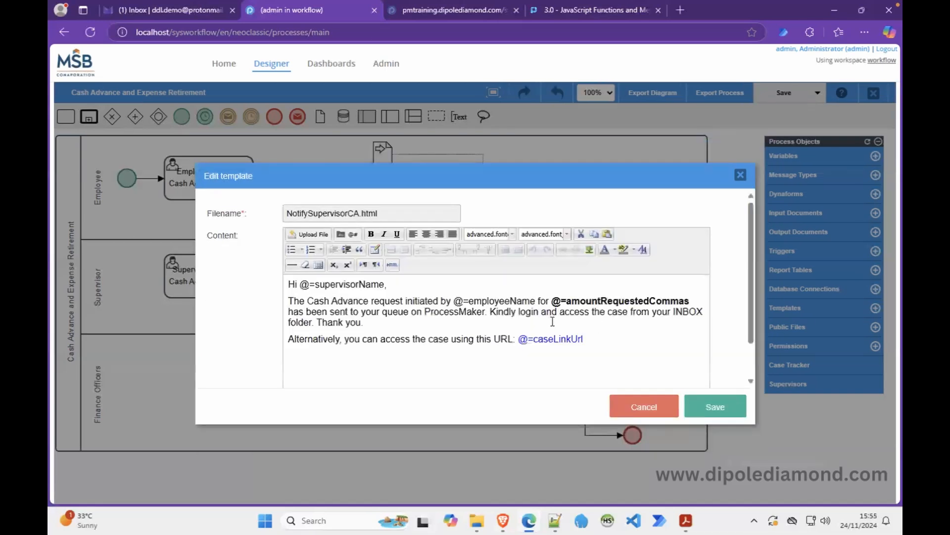
click(392, 264)
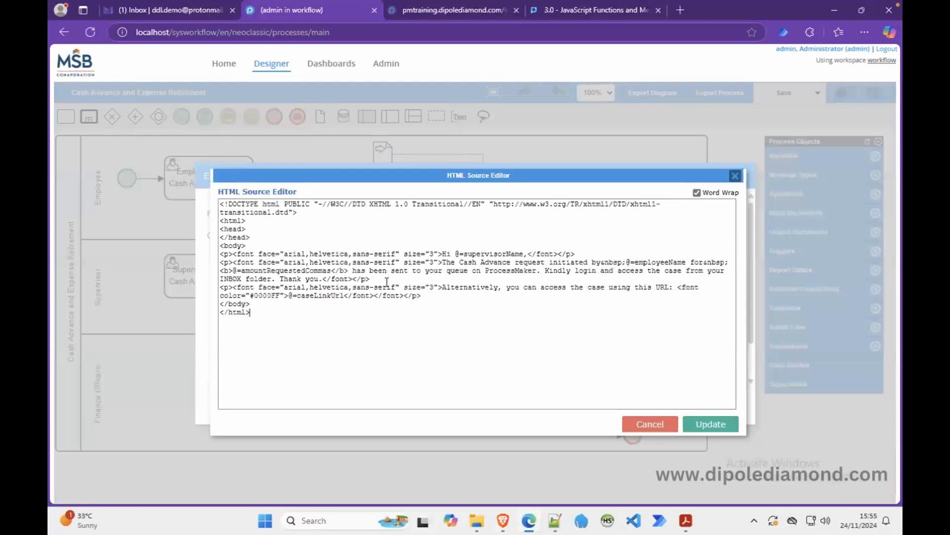
key(ctrl+a)
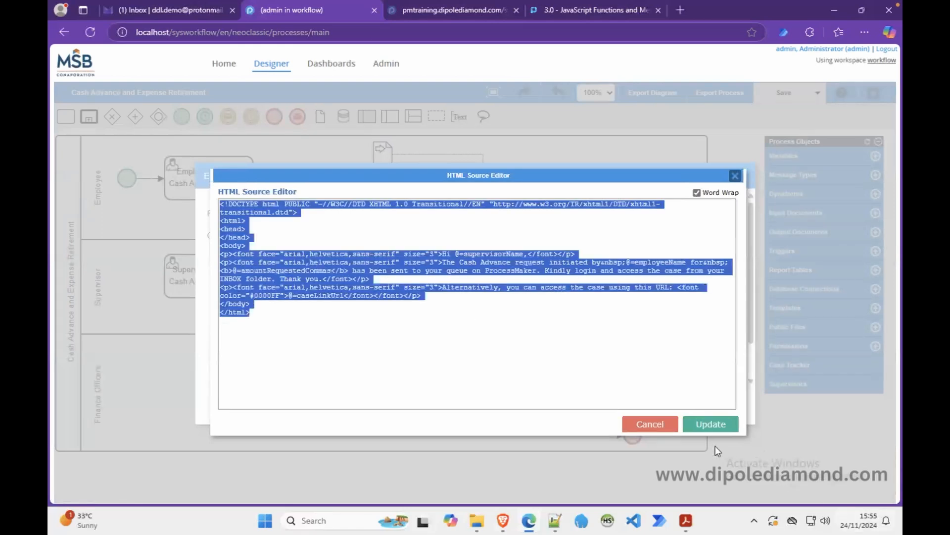
click(654, 422)
click(666, 409)
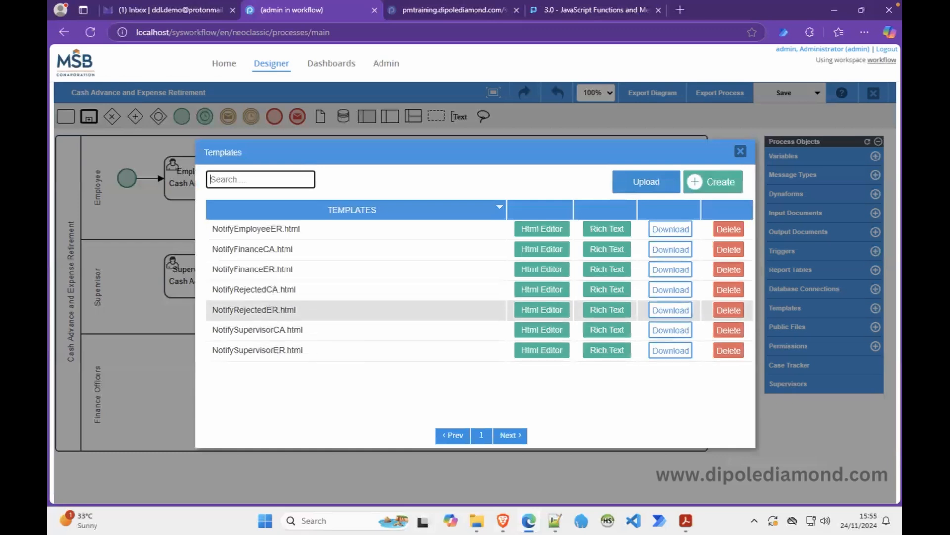
click(550, 350)
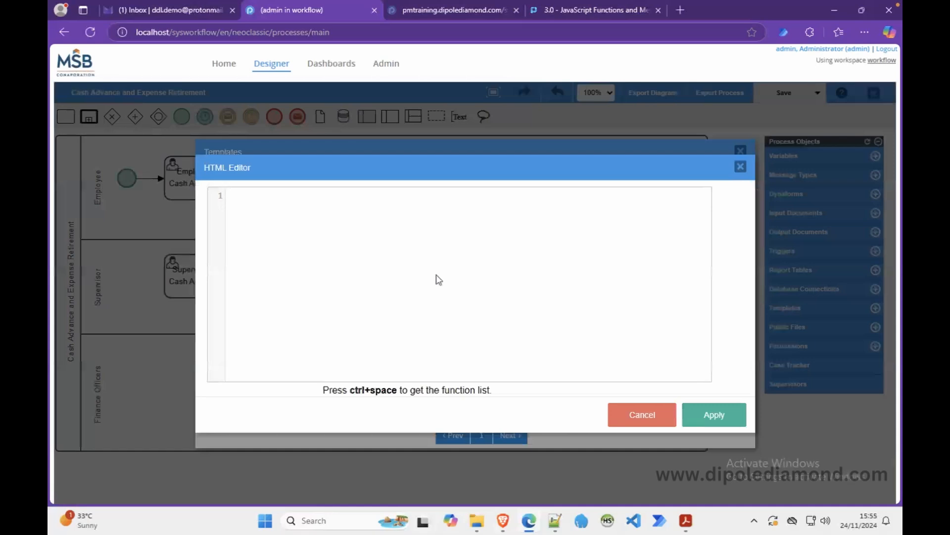
click(711, 420)
click(608, 349)
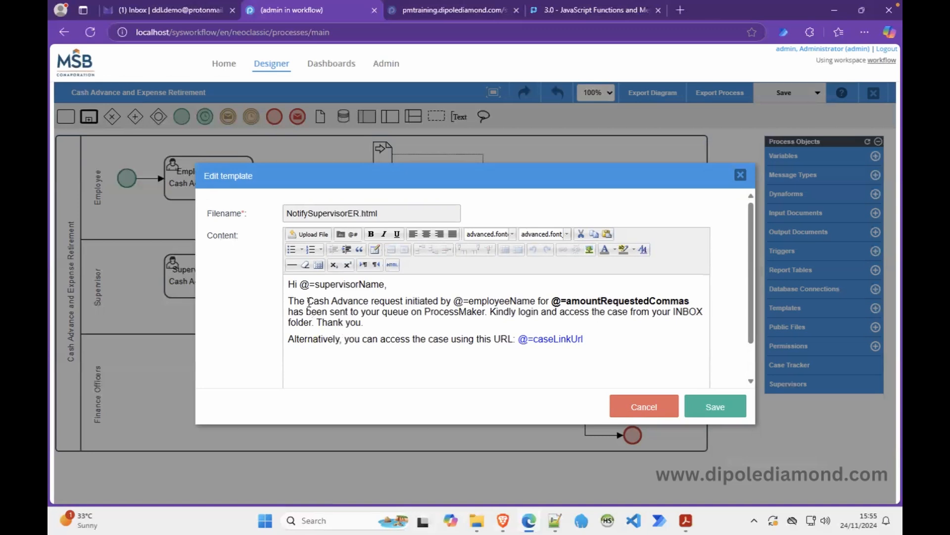
Reword 'Cash Advance request initiated' to 'Expense Retirement report submitted' in the message.
drag(308, 301, 403, 303)
text(Expesn)
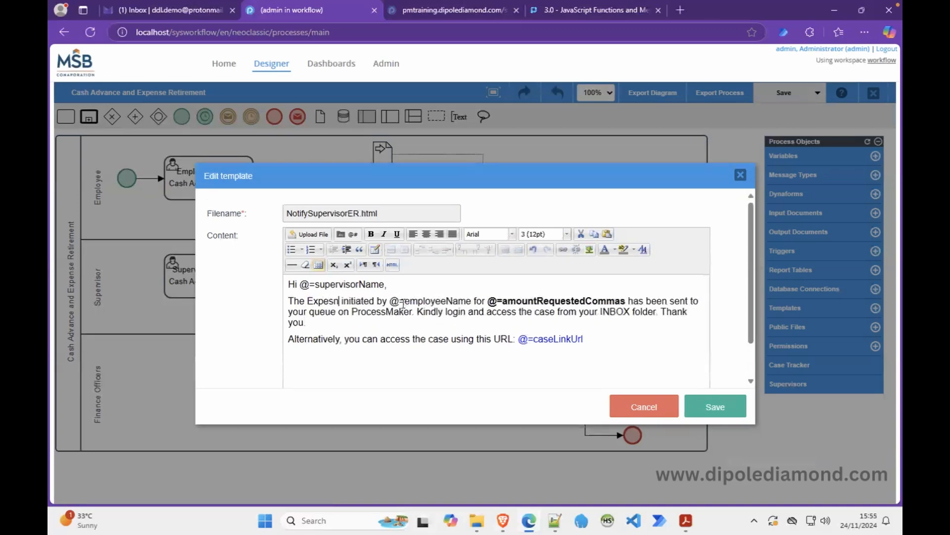
key(BackSpace)
key(BackSpace)
text(nse Retirement)
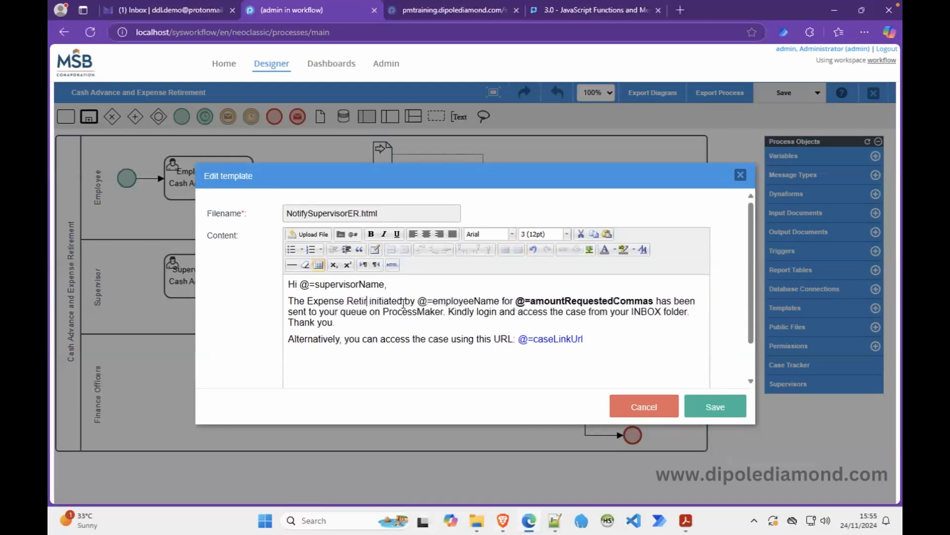
text( report)
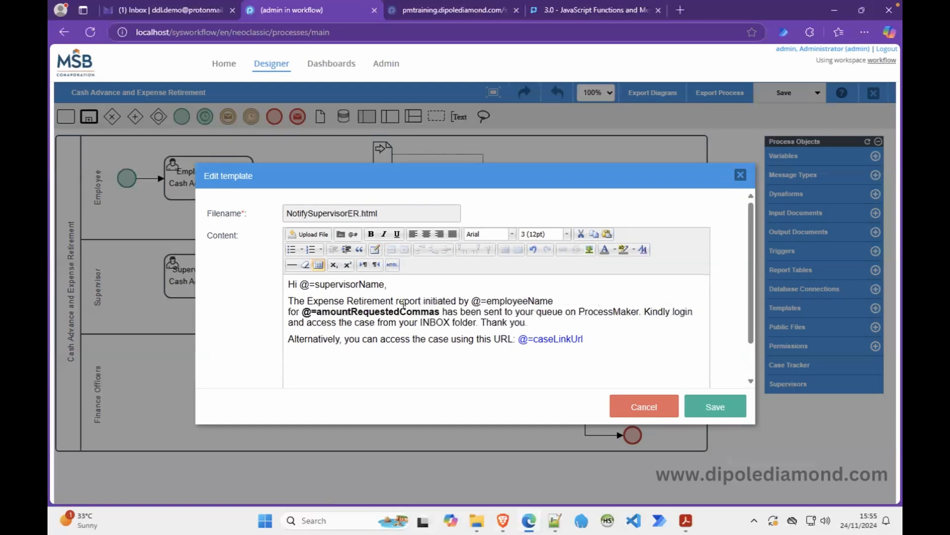
double_click(440, 301)
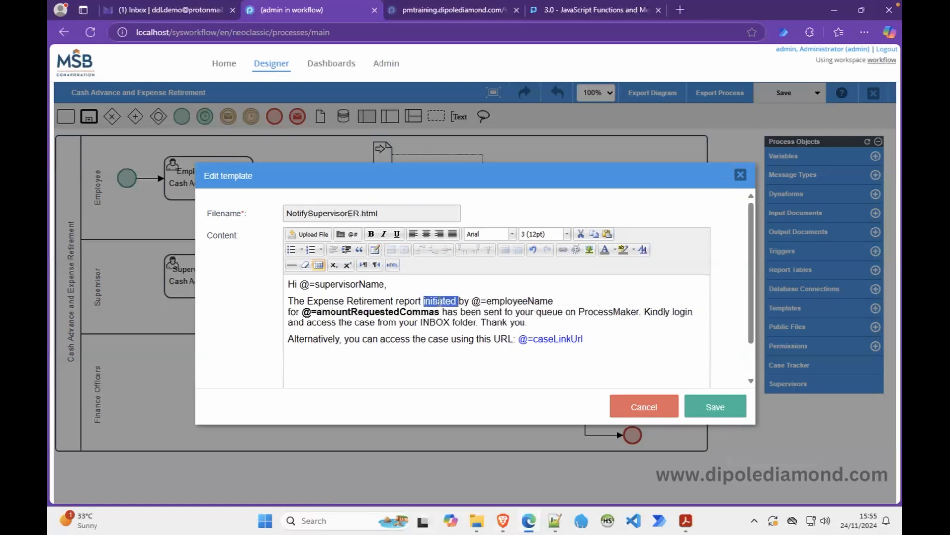
text(submitted)
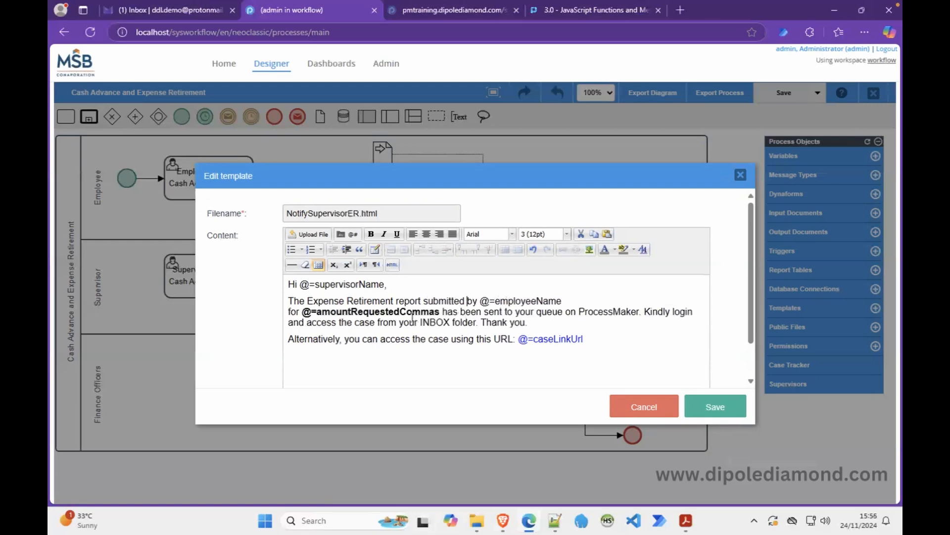
Retype the amountRequestedCommas variable as @=amountExpensed.
double_click(379, 312)
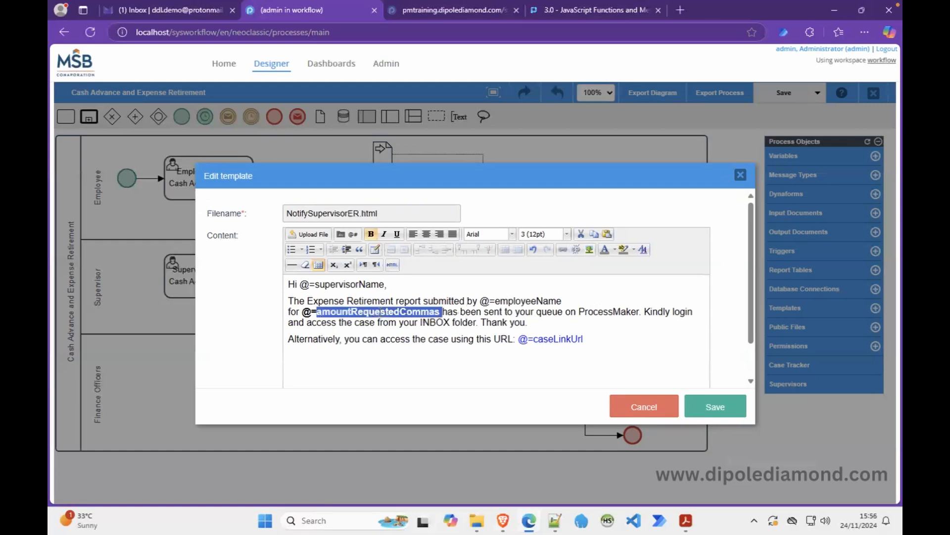
click(350, 312)
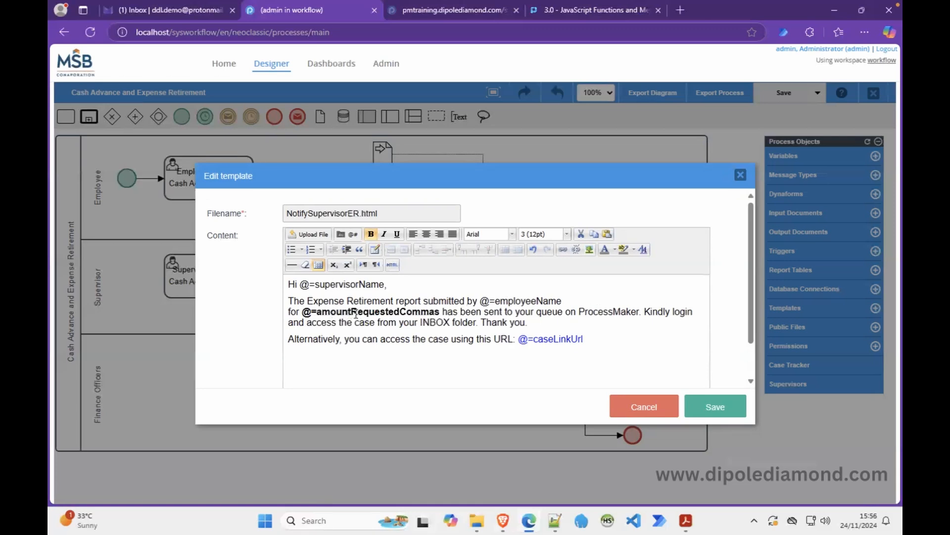
click(352, 311)
text(Expensed)
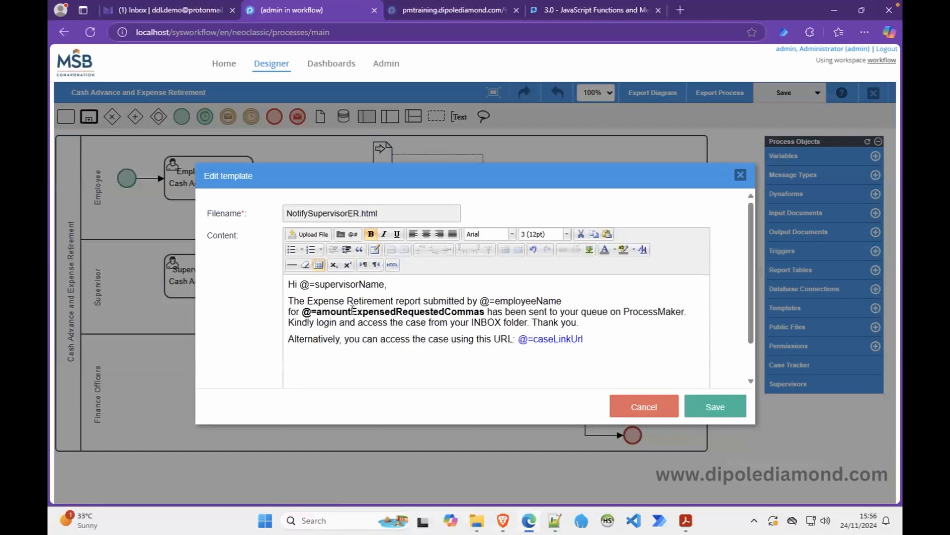
key(Delete)
key(Delete)
key(Delete)
key(Delete)
key(Delete)
key(Delete)
key(Delete)
key(Delete)
key(Delete)
key(Delete)
key(Delete)
key(Delete)
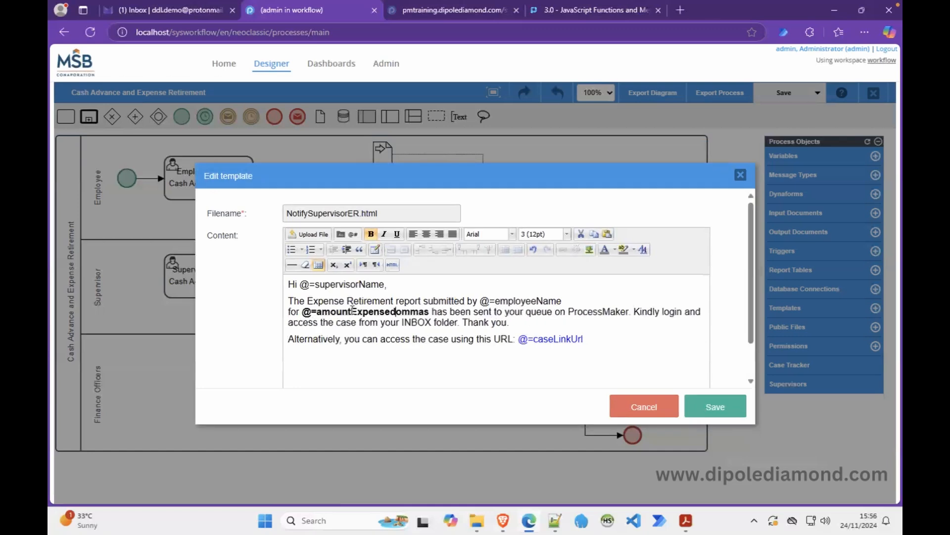
key(Delete)
key(Delete)
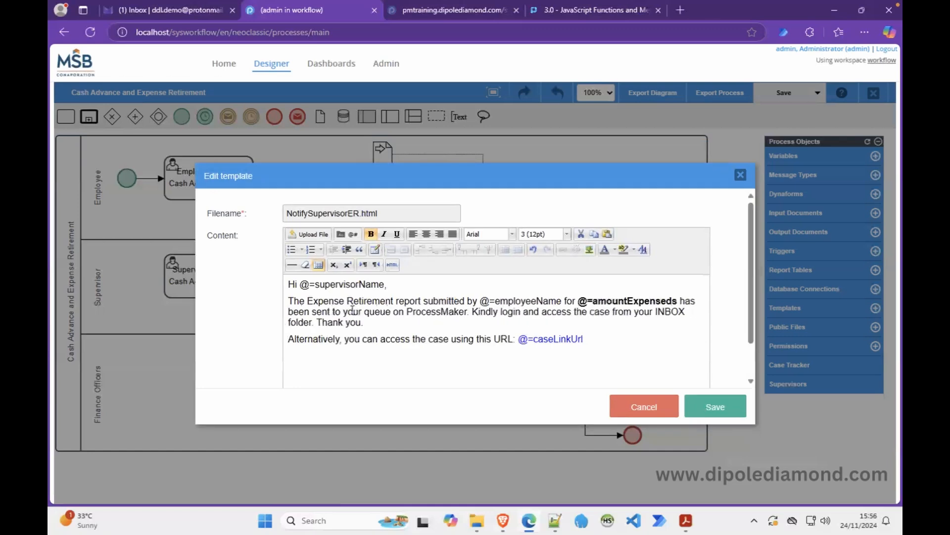
key(Delete)
Paste the exact amountExpensed name from Notepad++ over the typed variable and save the template.
click(555, 519)
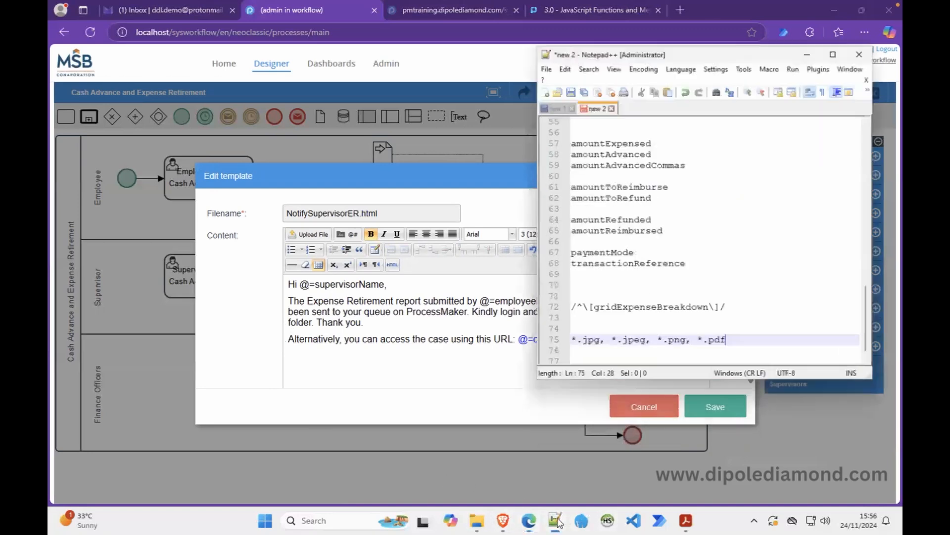
double_click(619, 130)
key(ctrl+c)
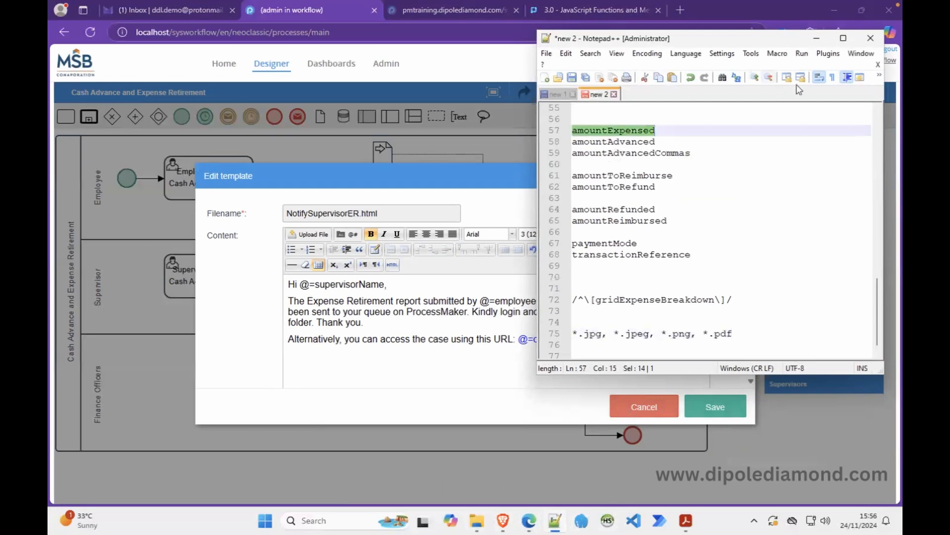
click(817, 38)
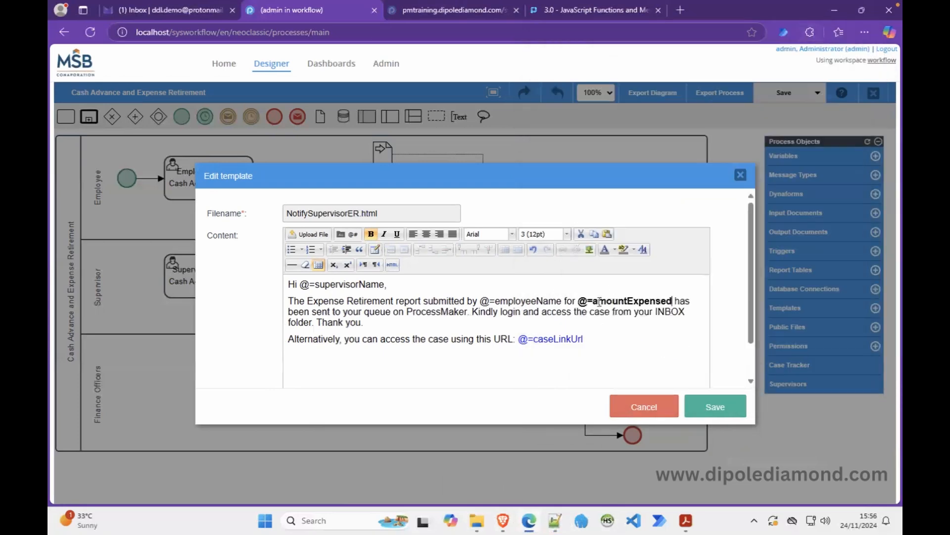
drag(594, 302, 665, 310)
key(ctrl+v)
key(BackSpace)
click(715, 406)
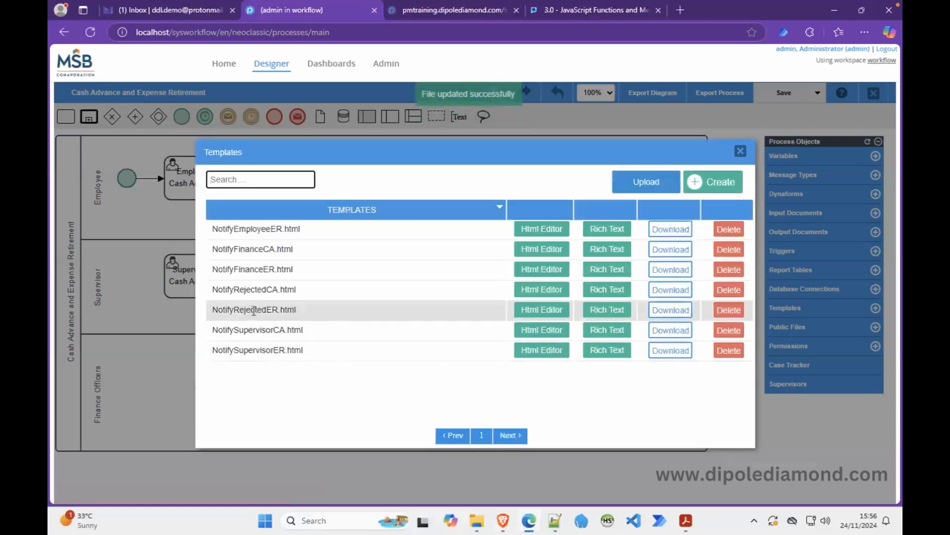
Check NotifyRejectedCA's code, then paste the HTML into NotifyRejectedER and apply it.
click(528, 289)
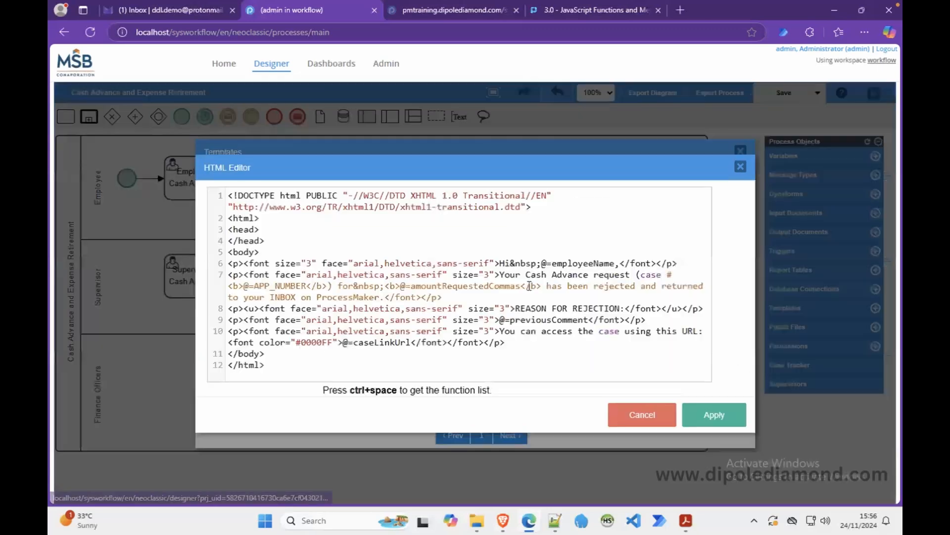
click(448, 287)
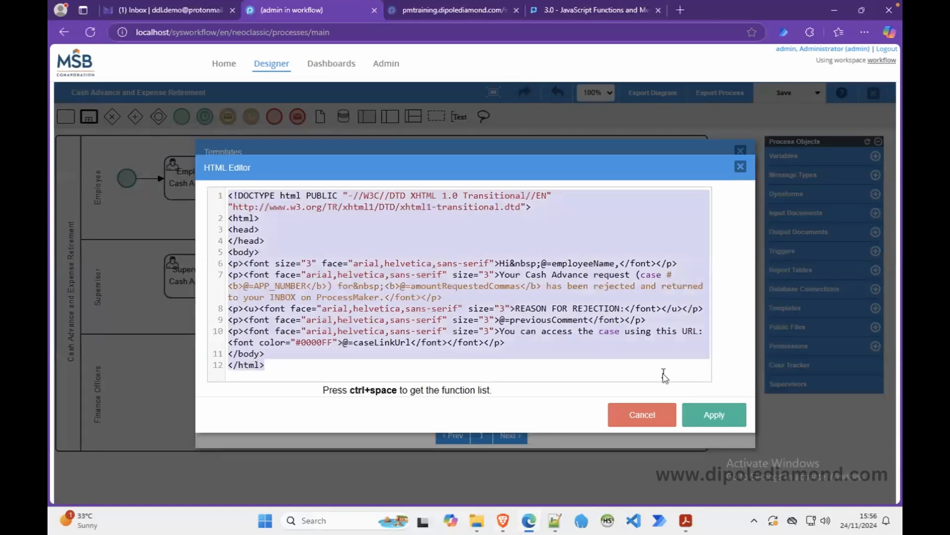
click(643, 414)
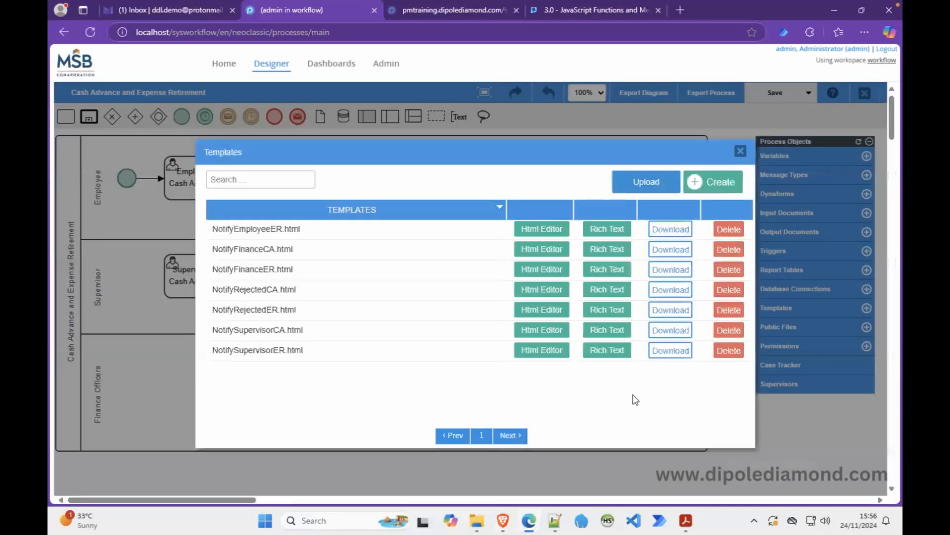
click(545, 309)
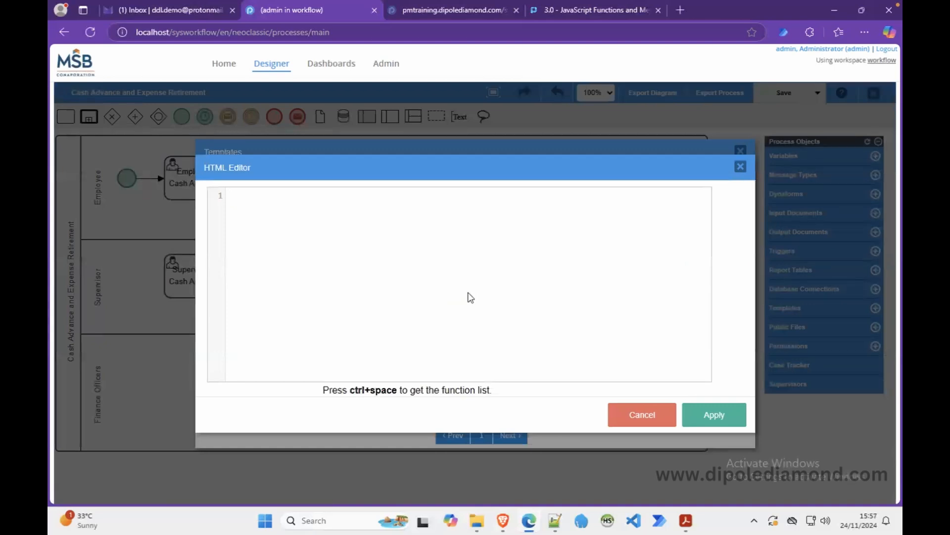
key(ctrl+v)
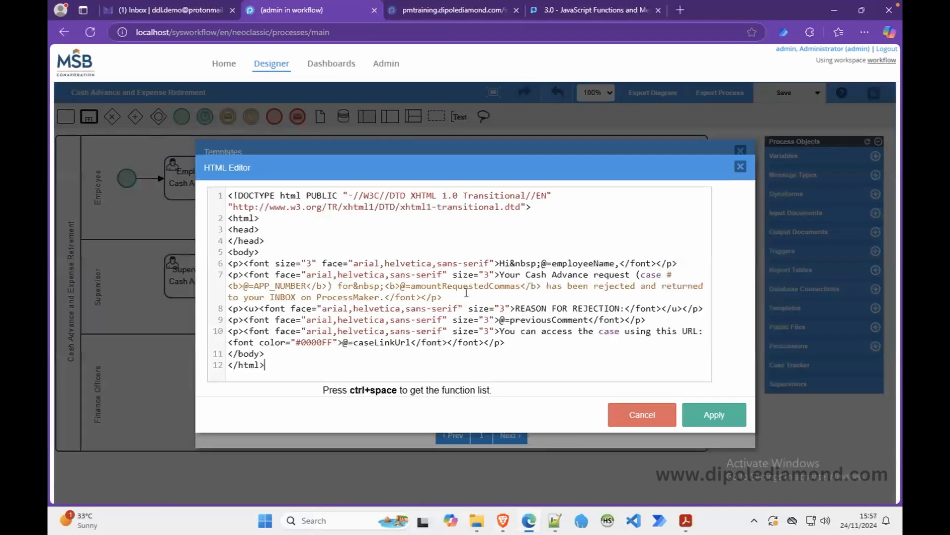
click(713, 415)
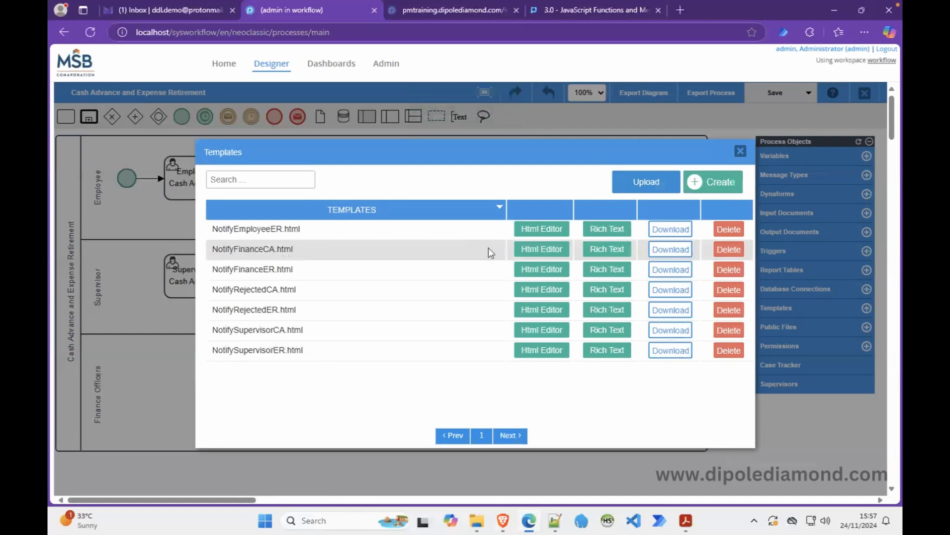
Copy NotifyFinanceCA's Finance Officers HTML into NotifyFinanceER and apply it.
click(521, 249)
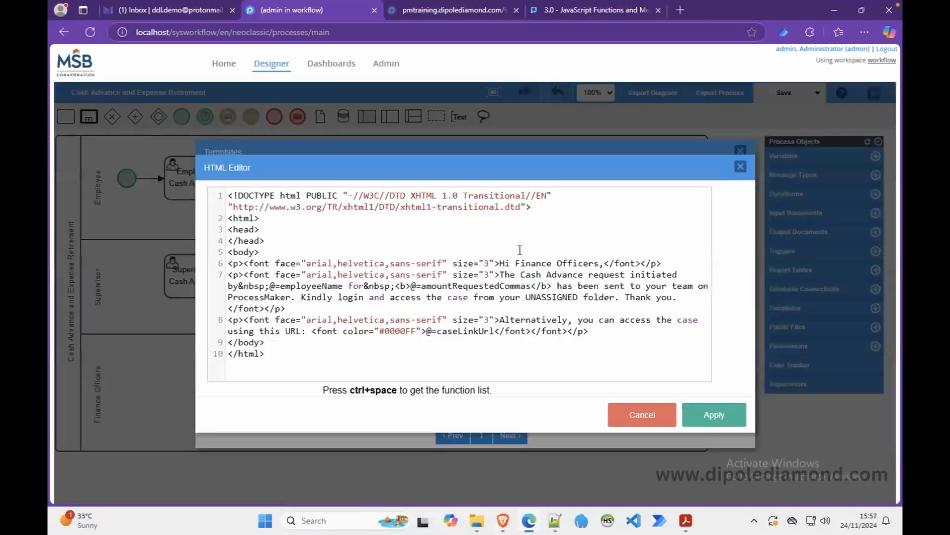
key(ctrl+a)
click(632, 415)
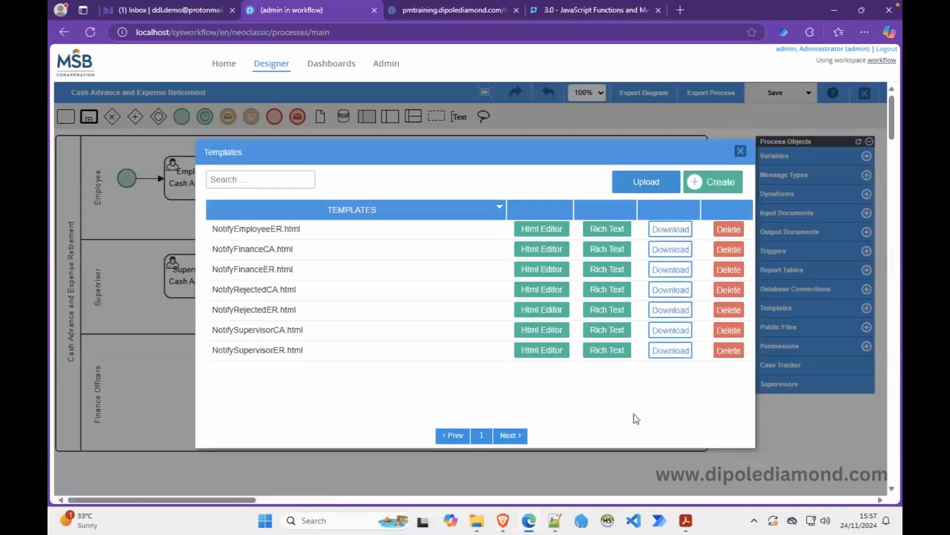
click(526, 275)
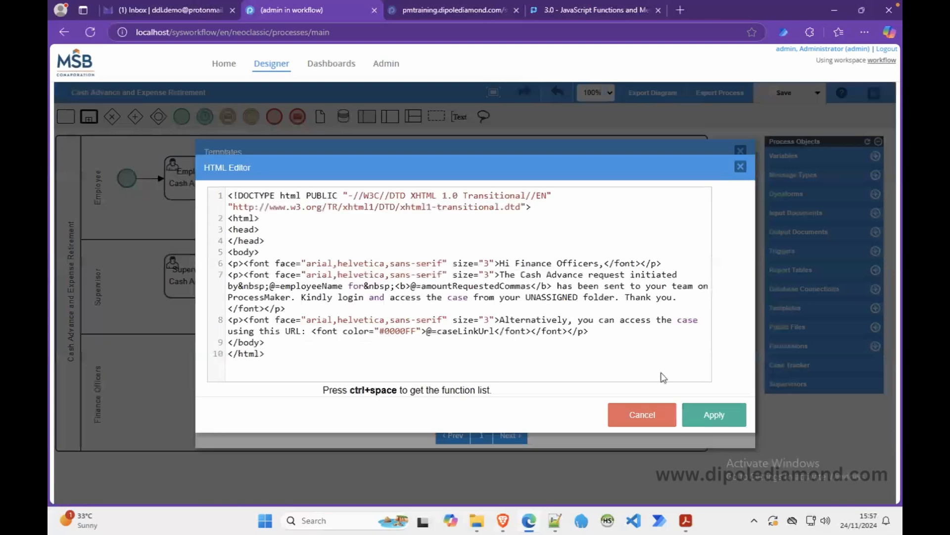
click(714, 415)
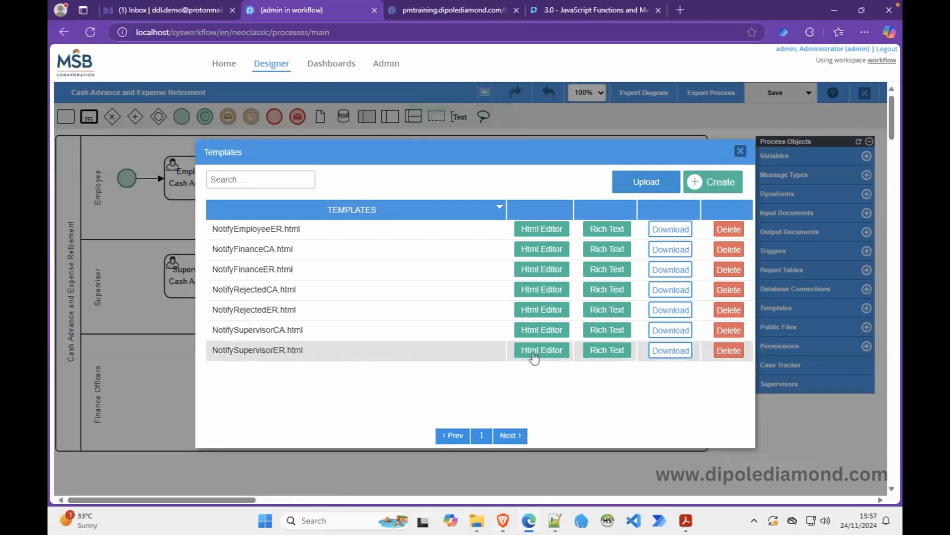
Confirm NotifySupervisorER's message uses @=amountExpensed and save the template.
click(597, 350)
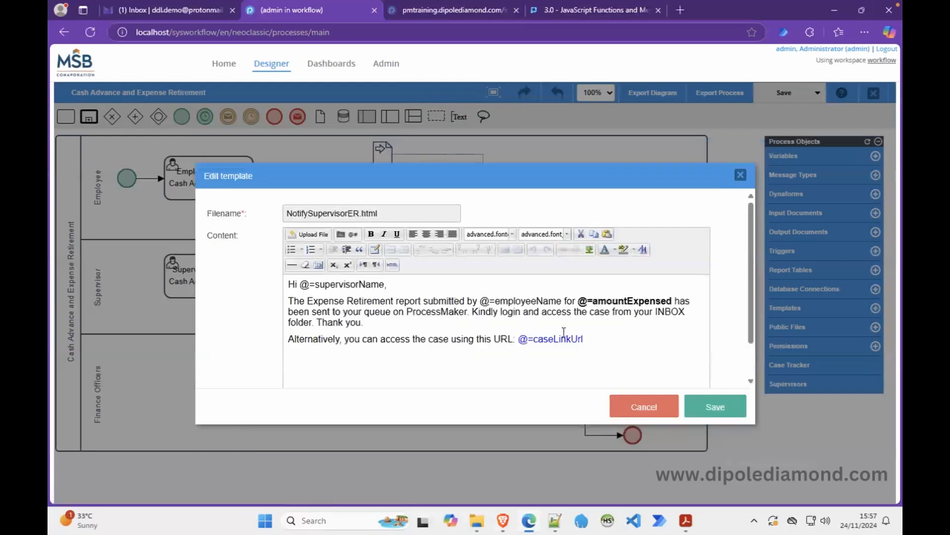
double_click(620, 301)
key(shift+Left)
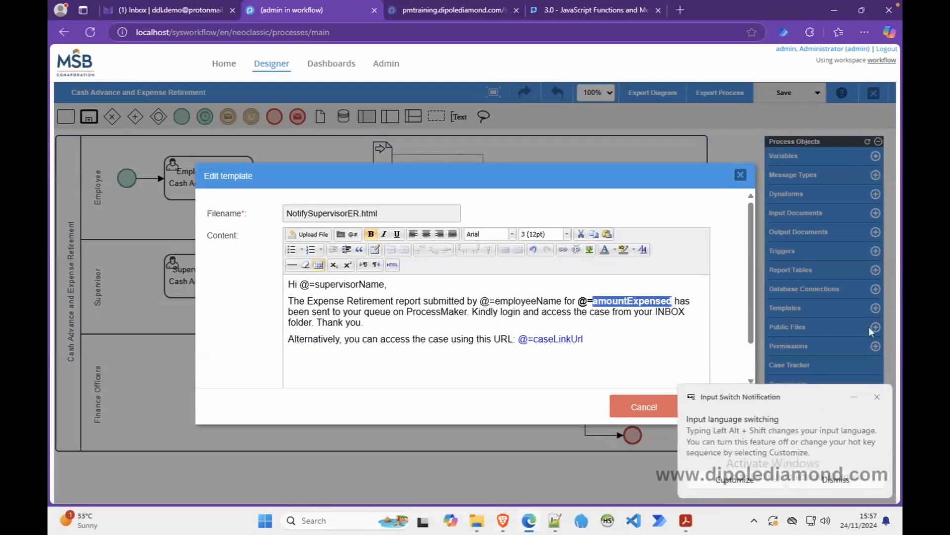
click(877, 396)
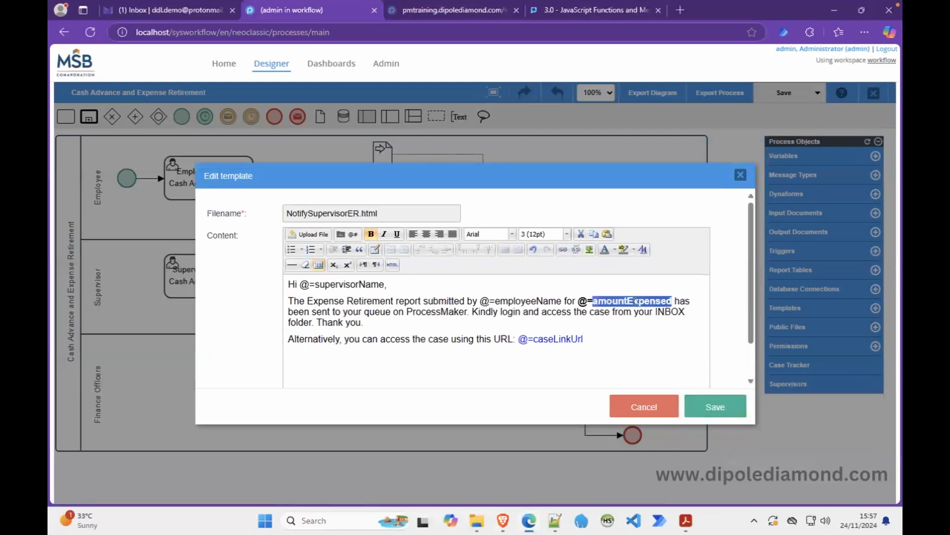
key(shift+Left)
key(shift+Right)
key(ctrl+c)
click(713, 406)
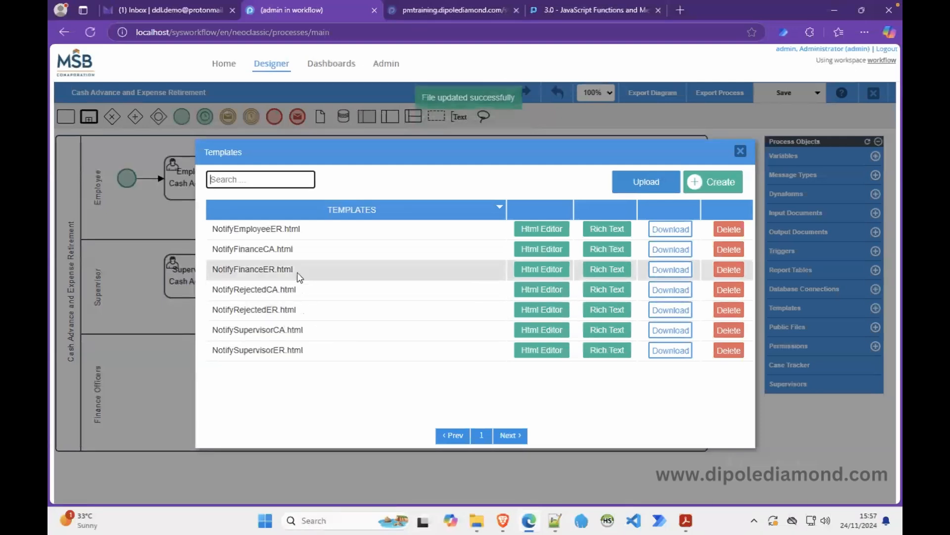
click(589, 270)
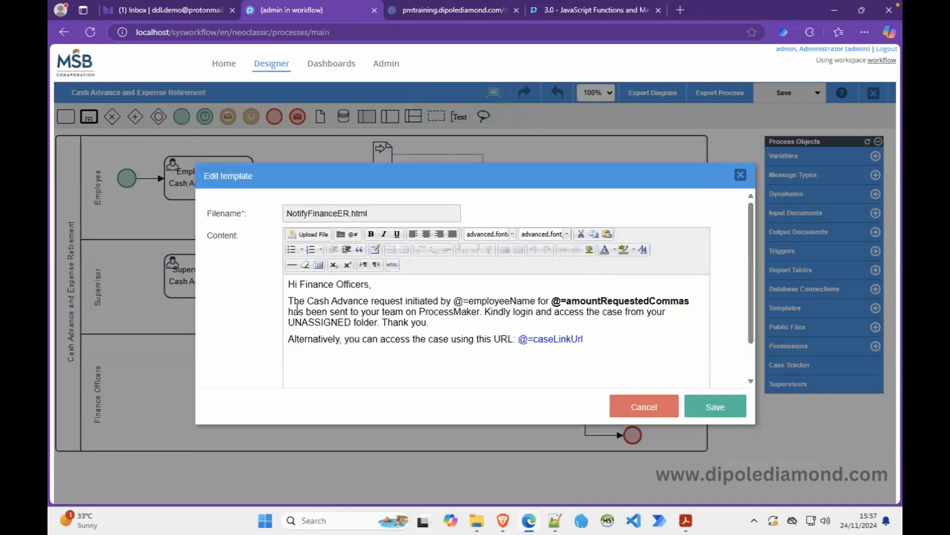
Swap the variable to amountExpensed and reword to 'Expense Retirement report submitted', then save.
double_click(604, 301)
key(shift+Left)
key(ctrl+v)
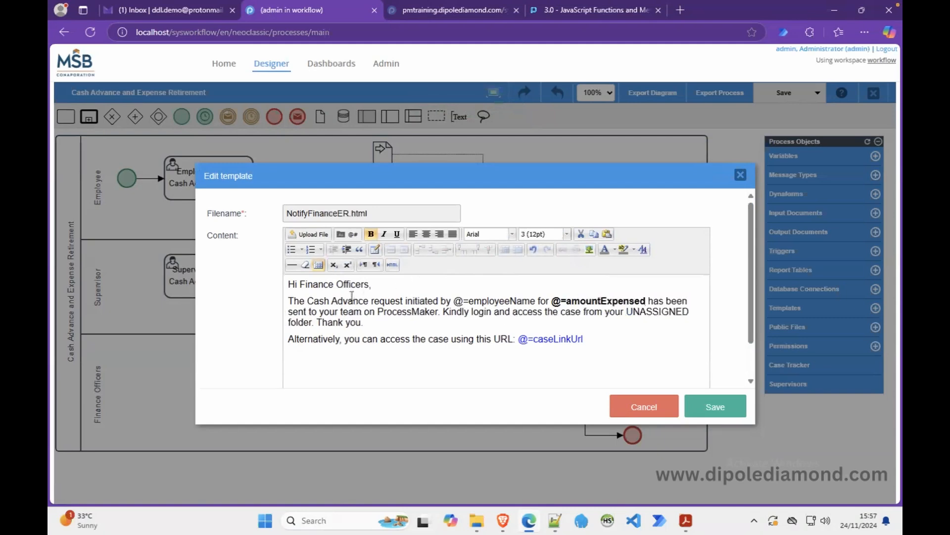
drag(308, 300, 403, 302)
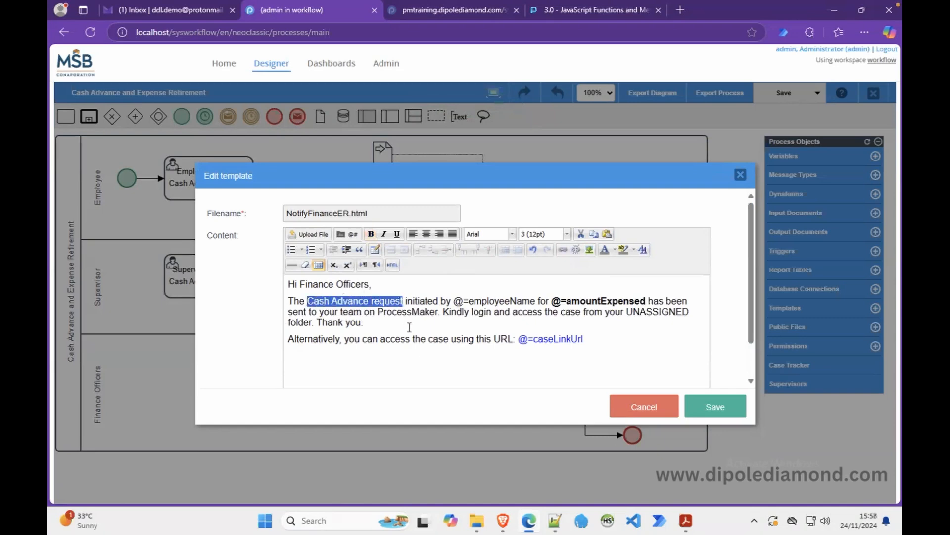
text(Expense Re)
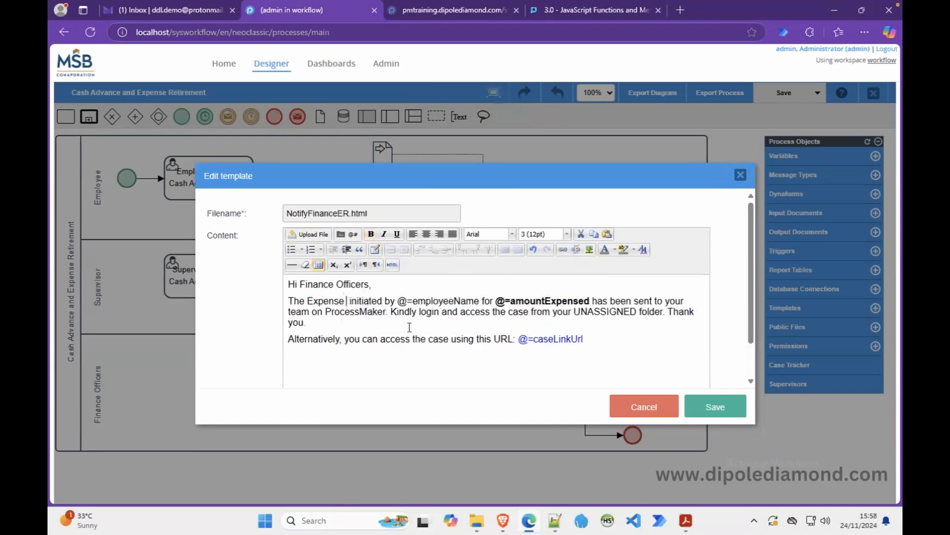
text(tirmene)
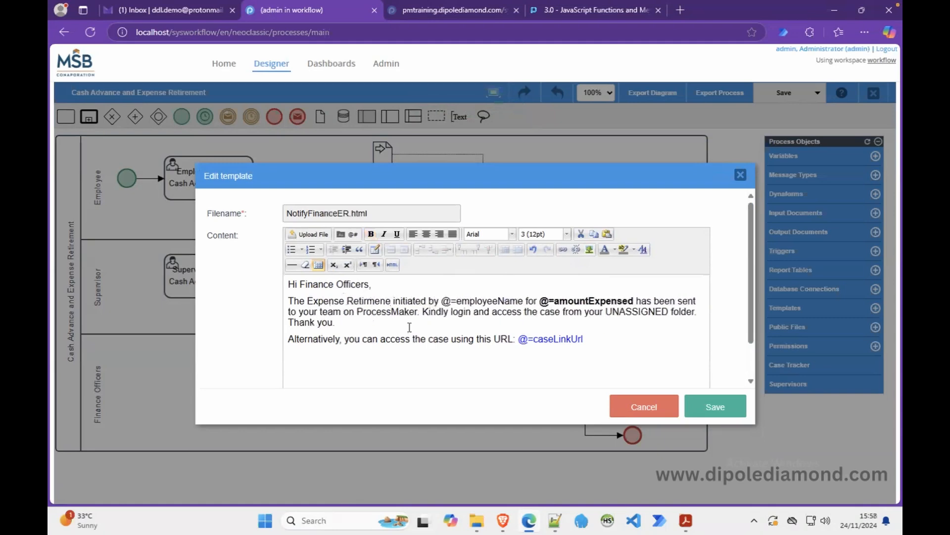
key(BackSpace)
key(BackSpace)
key(BackSpace)
key(BackSpace)
text(ement report)
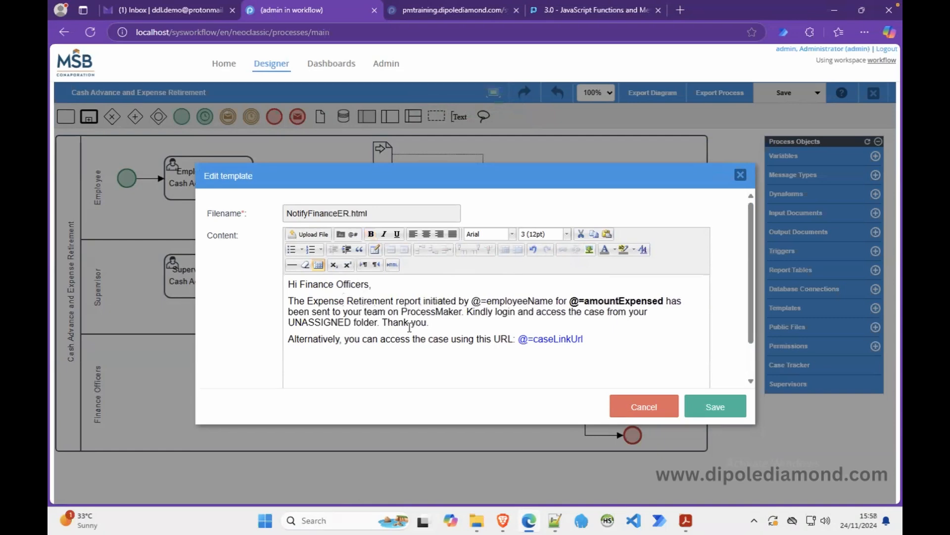
double_click(441, 299)
text(submitted)
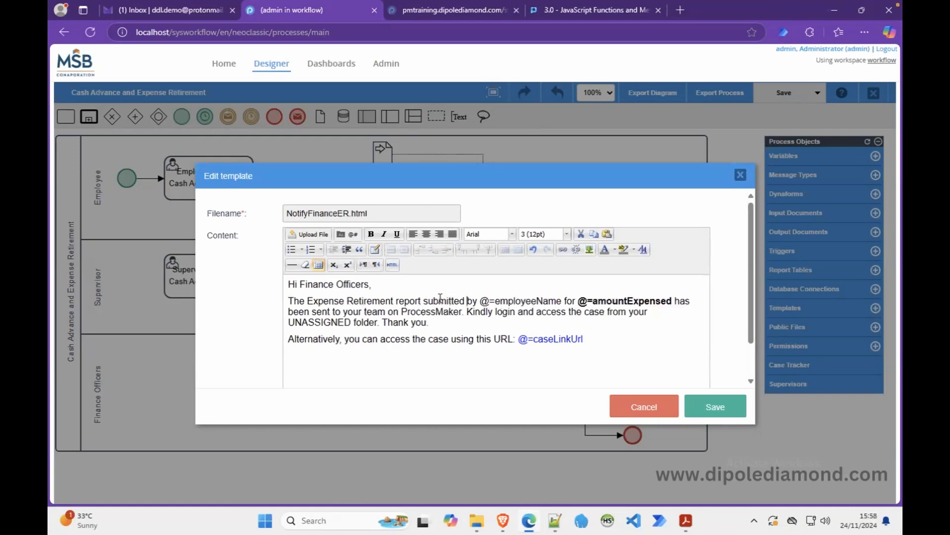
click(713, 405)
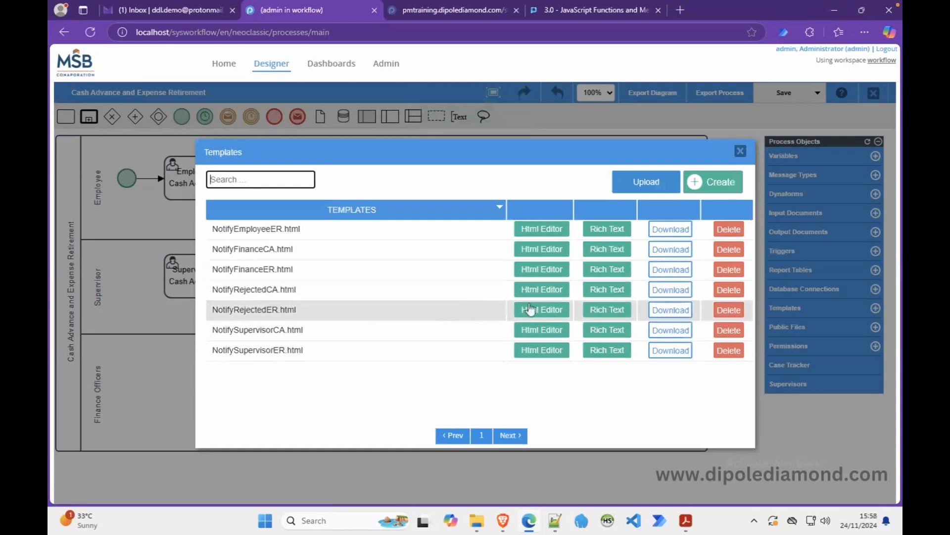
Change NotifyRejectedER's 'Cash Advance request' to 'Expense Retirement' and variable to amountExpensed, save, close templates.
click(597, 309)
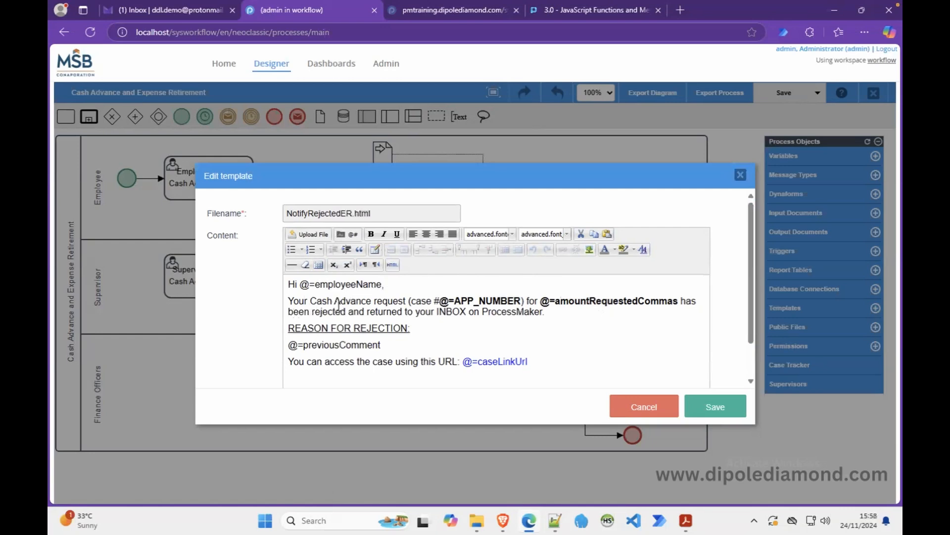
drag(312, 301, 407, 301)
text(Expense)
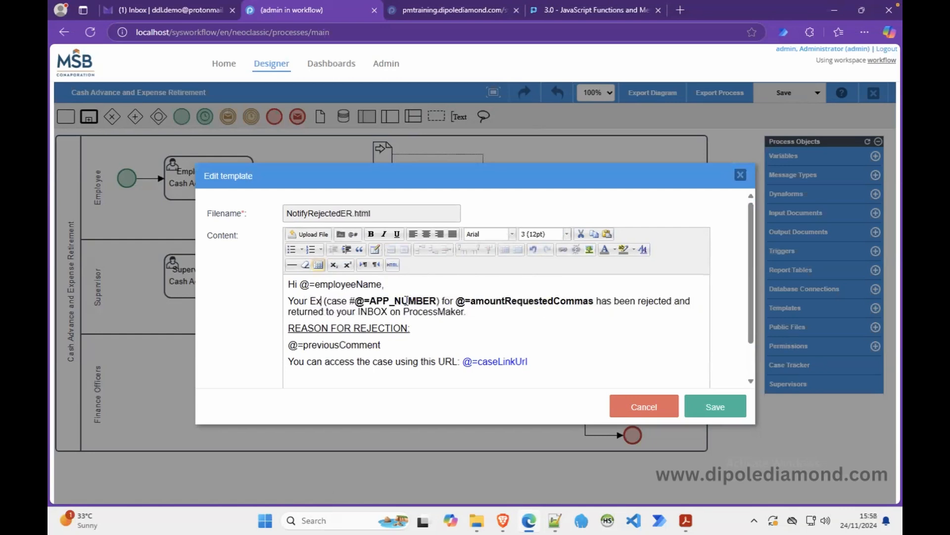
text( Retiremen)
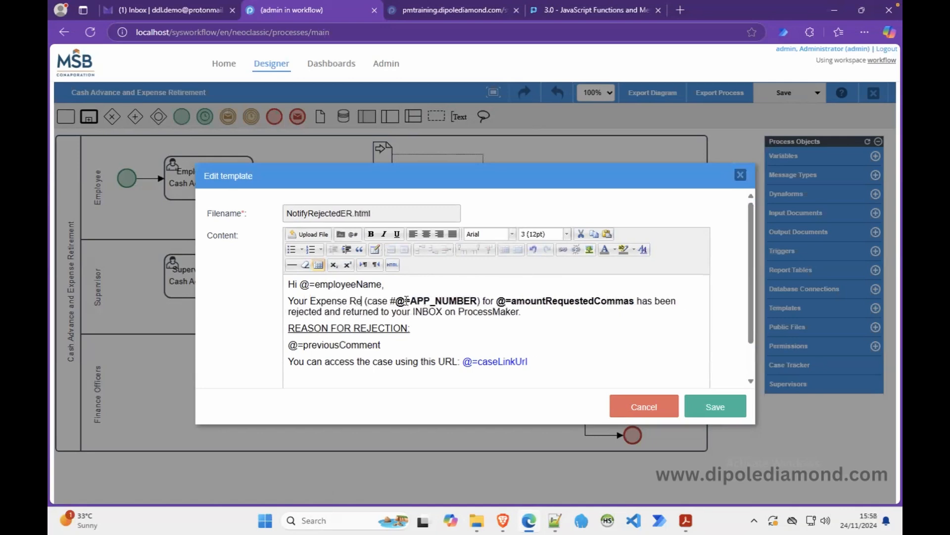
text(t)
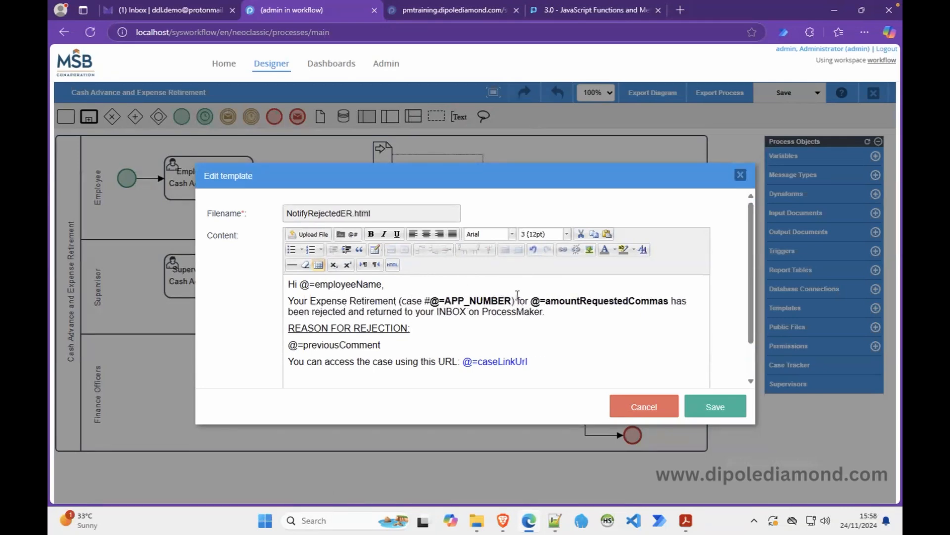
double_click(586, 303)
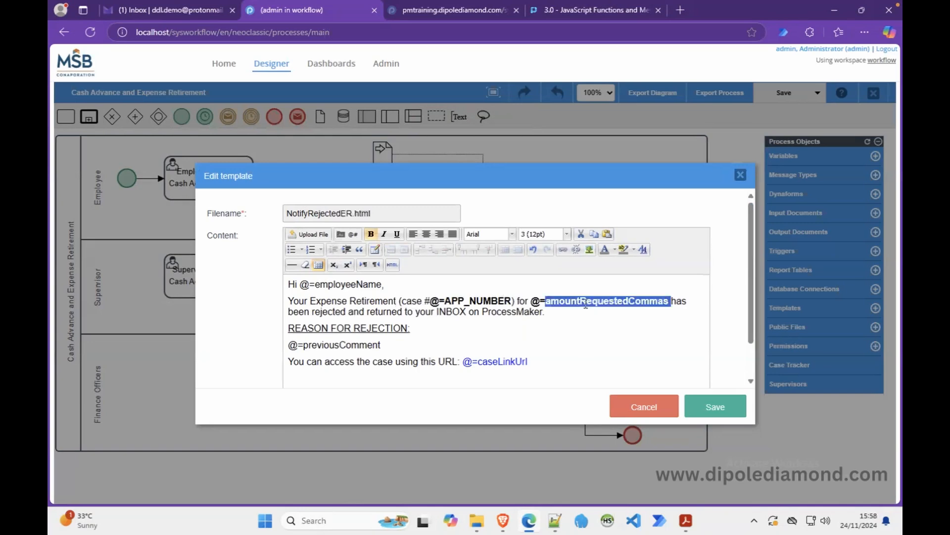
text(amountExpensed)
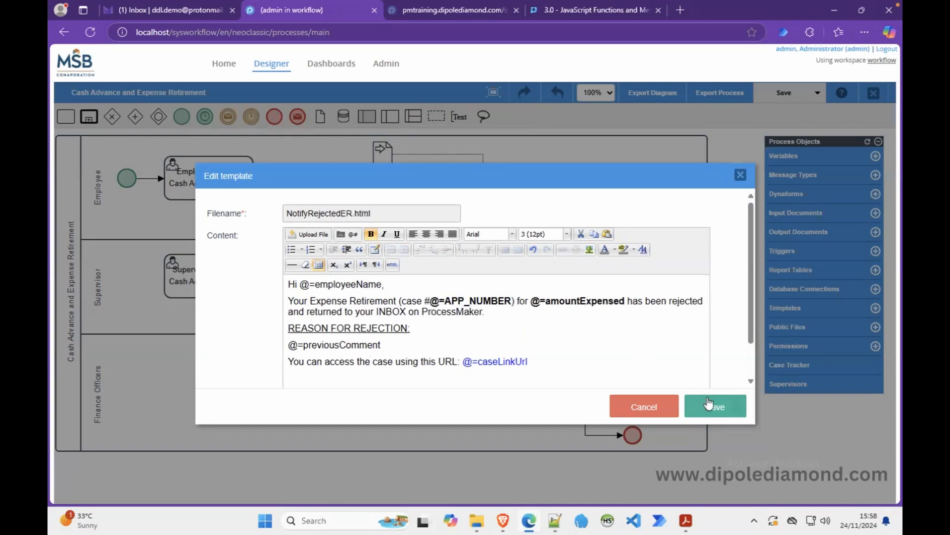
click(709, 413)
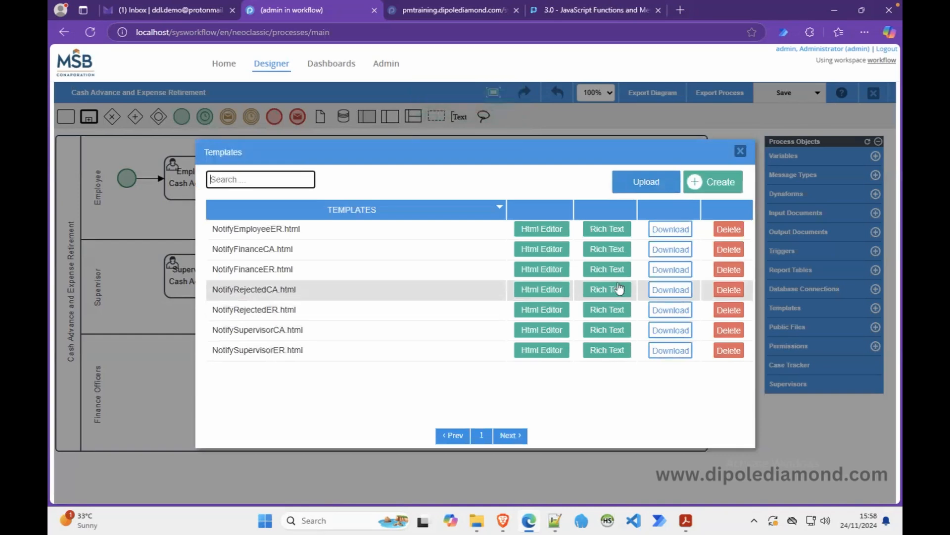
click(739, 153)
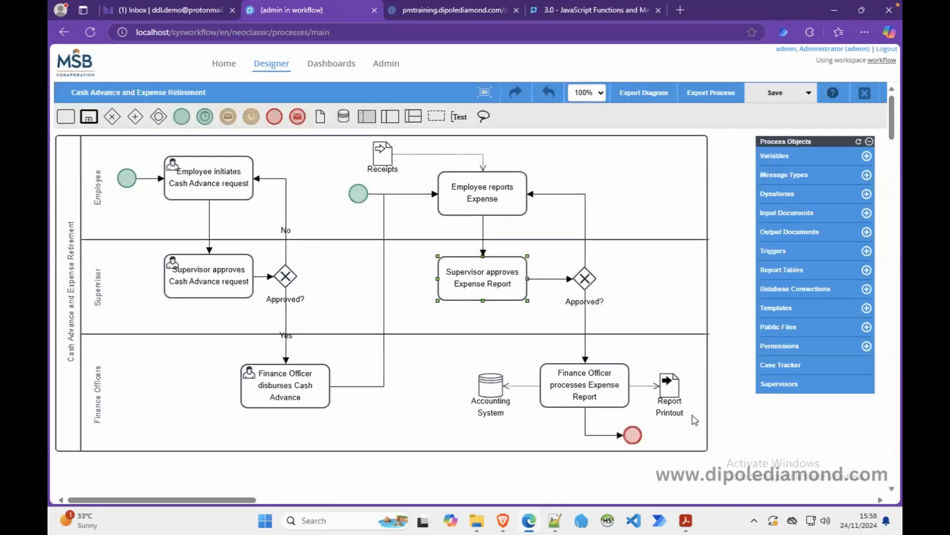
click(632, 436)
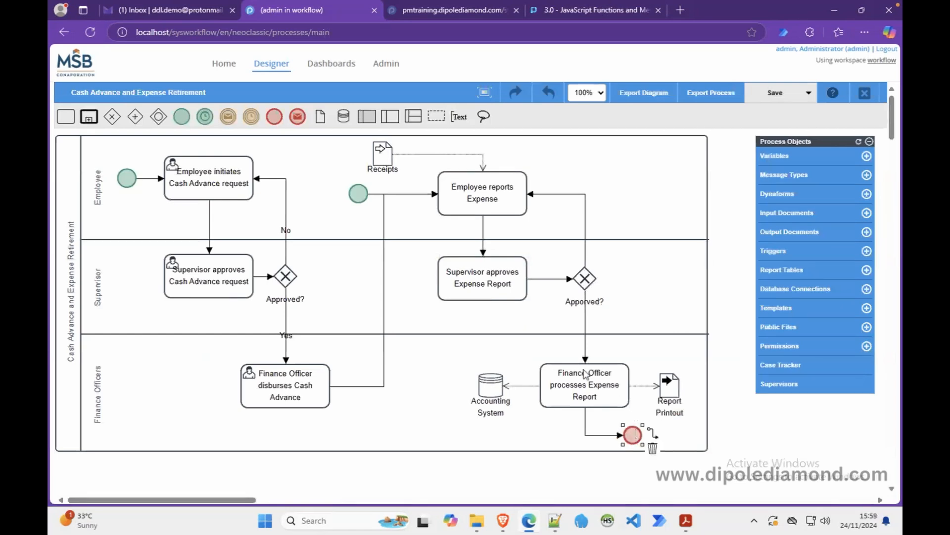
click(489, 288)
right_click(488, 288)
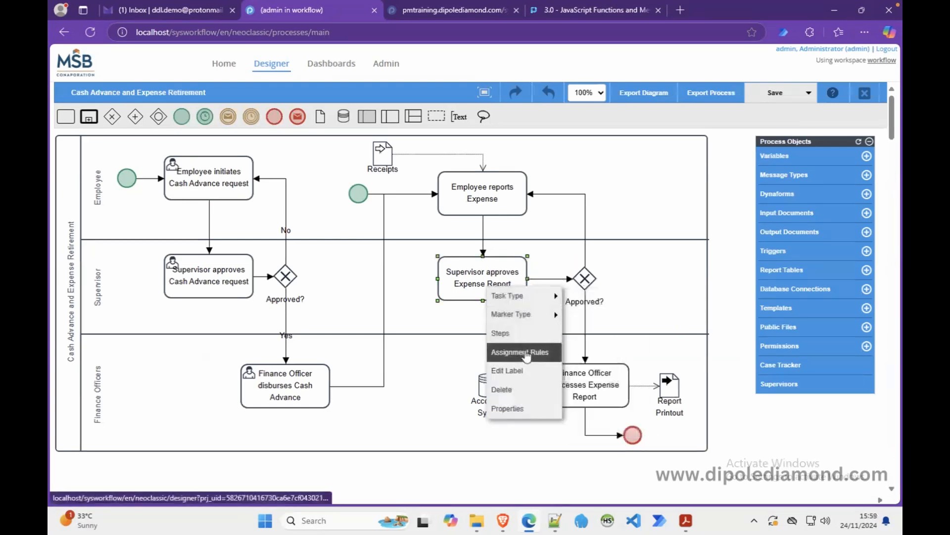
click(515, 409)
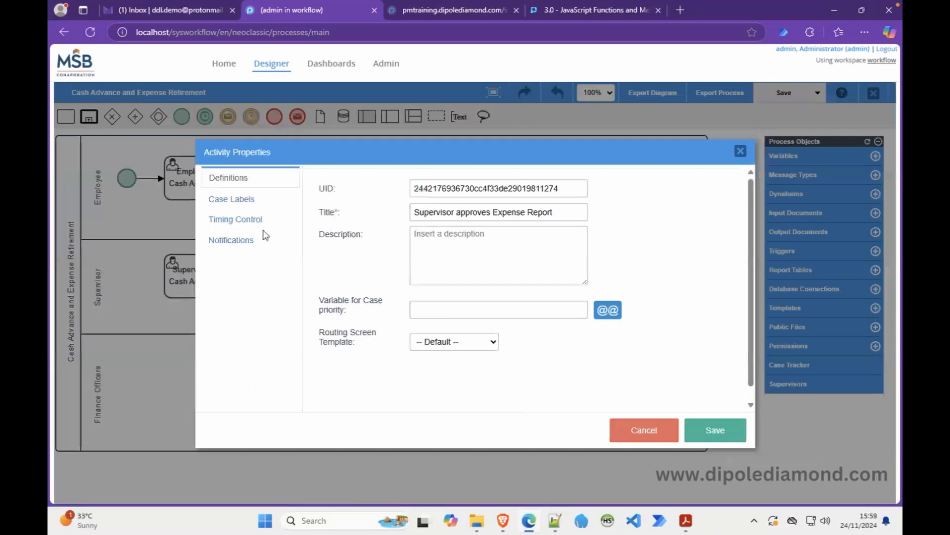
click(250, 239)
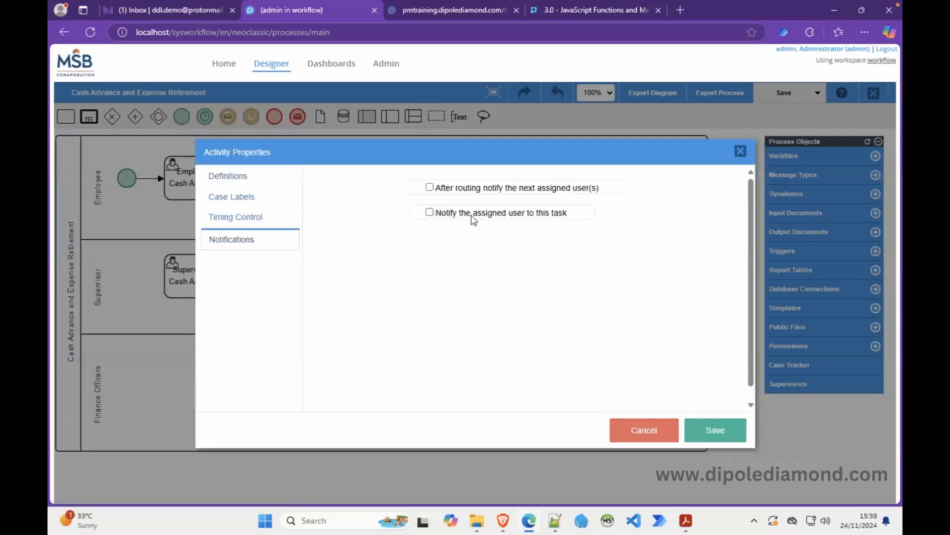
click(430, 212)
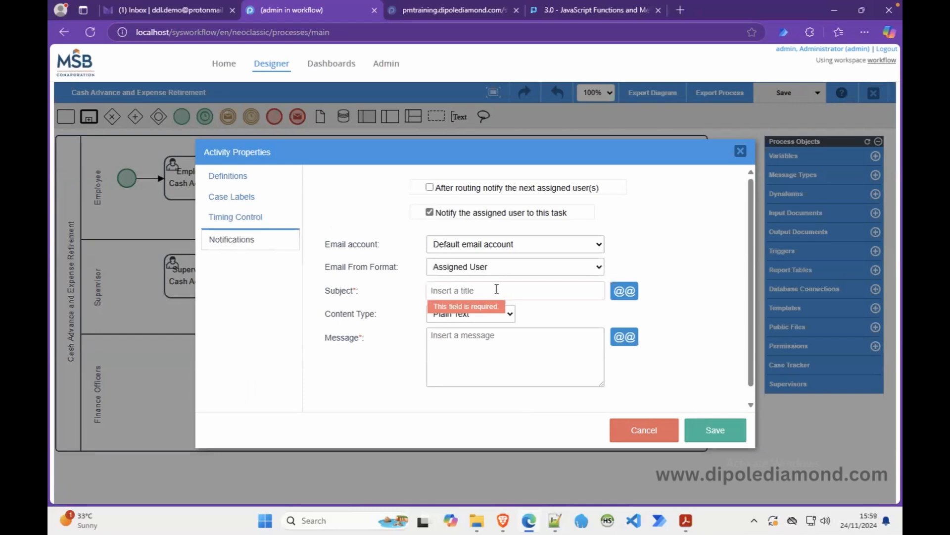
click(642, 427)
click(592, 328)
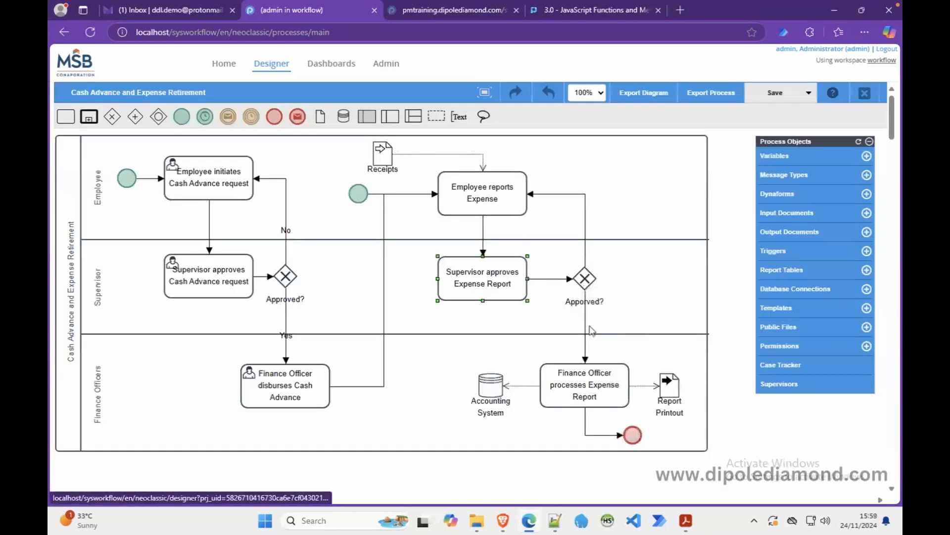
Copy the subject 'Supervisor Approval for Cash Advance Request - Case #@=APP_NUMBER' to Notepad++ line 77, then cancel.
right_click(219, 280)
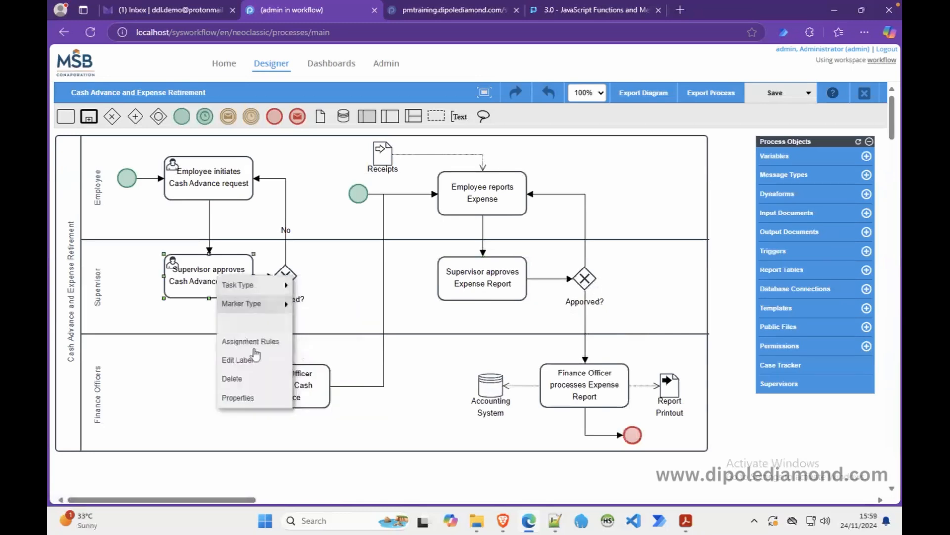
click(240, 397)
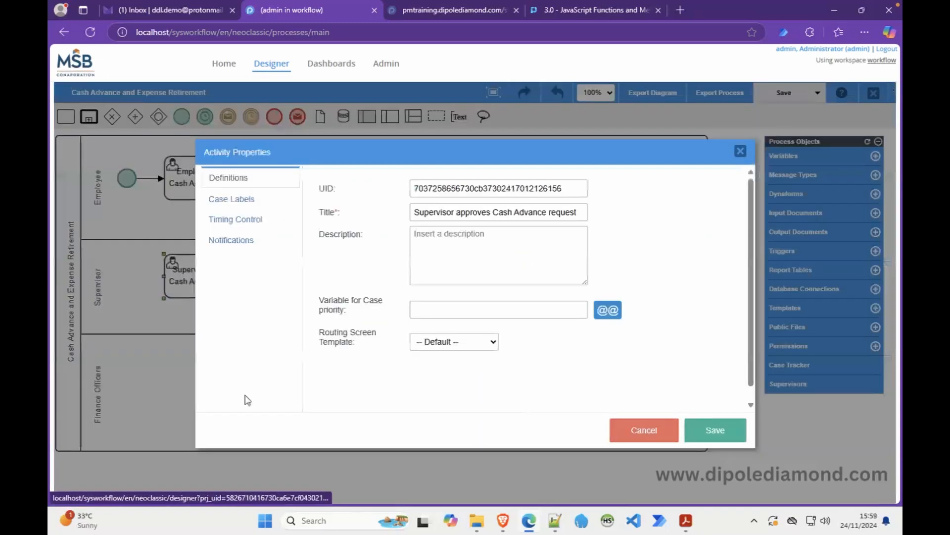
click(252, 240)
click(466, 292)
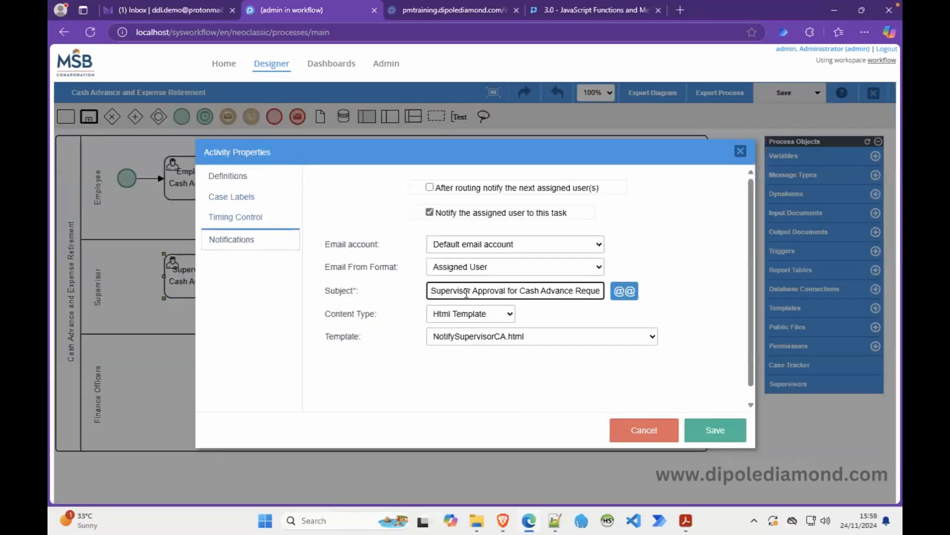
key(ctrl+a)
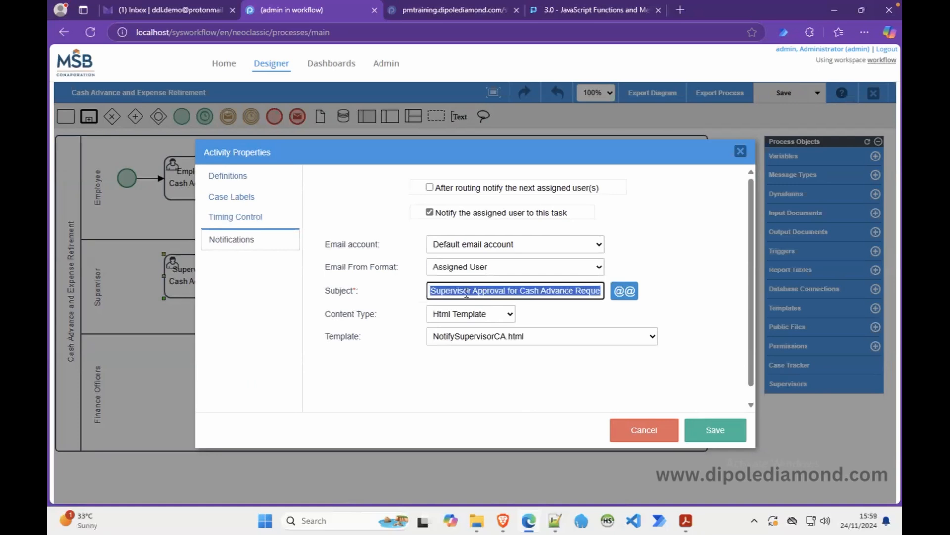
click(555, 521)
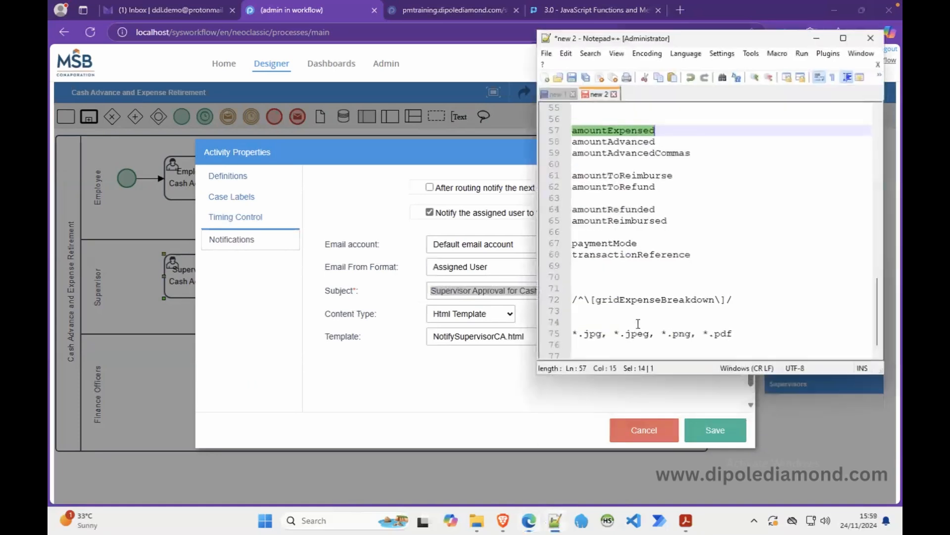
scroll(659, 299, down, 1)
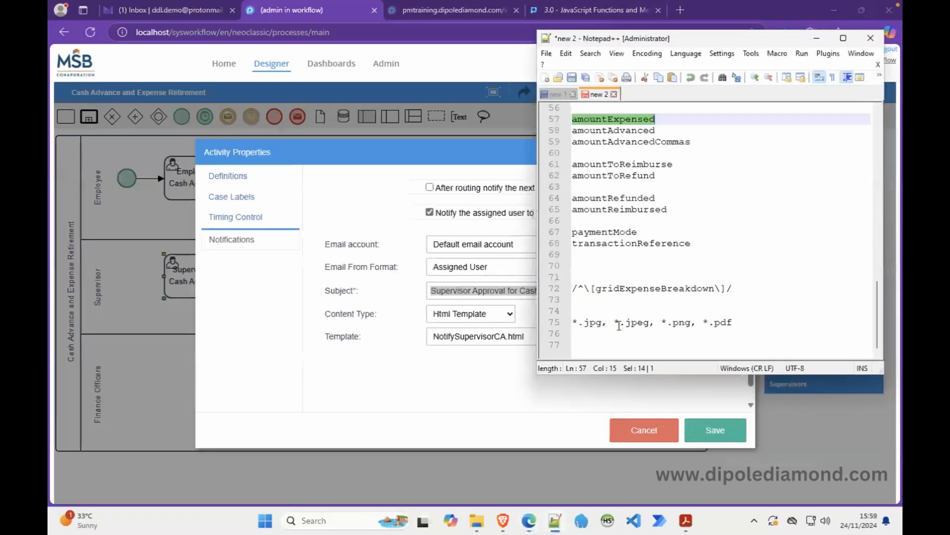
click(646, 347)
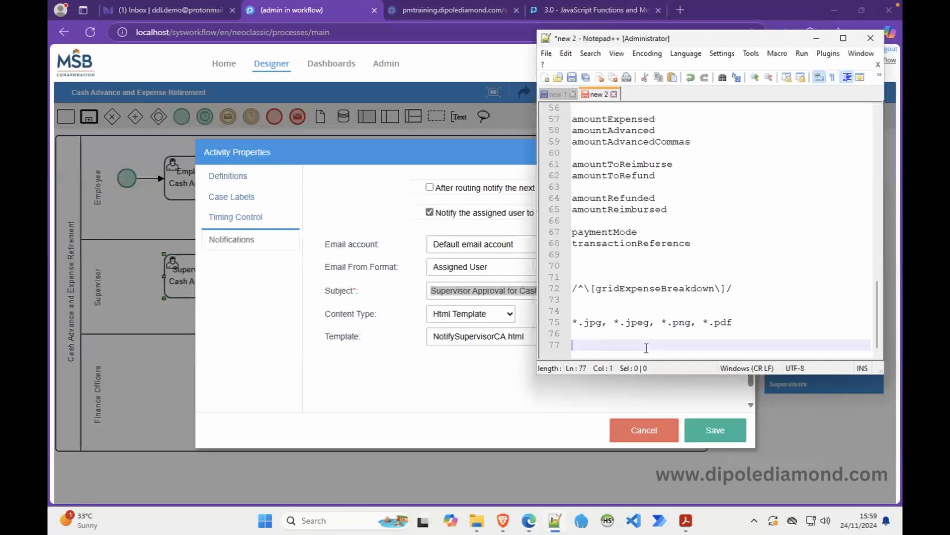
text(Supervisor Approval for Cash Advance Request - Case #@=APP_NUMBER)
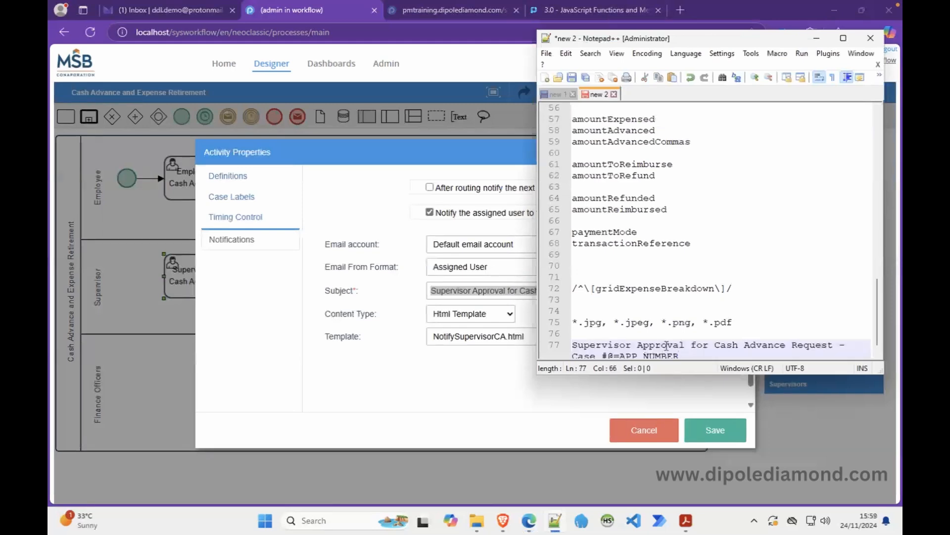
key(Return)
key(Return)
key(Return)
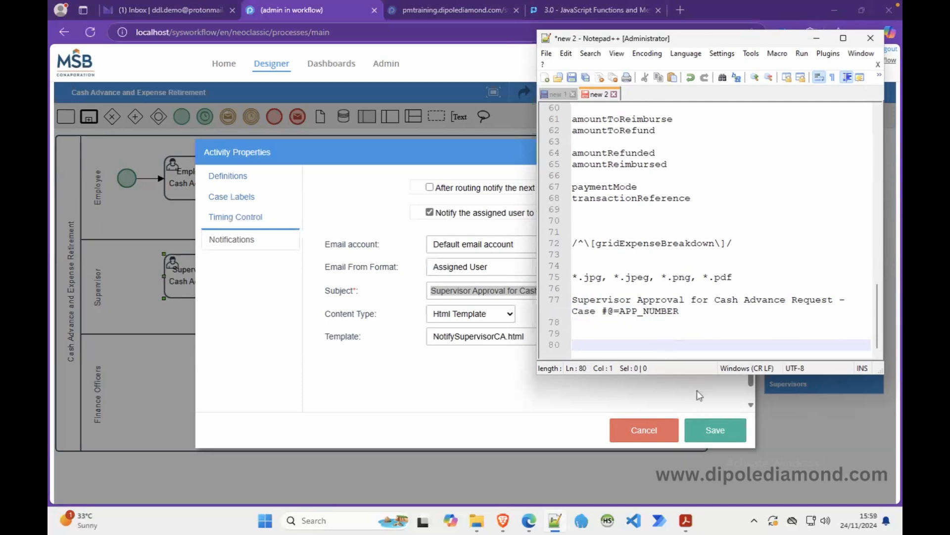
click(666, 427)
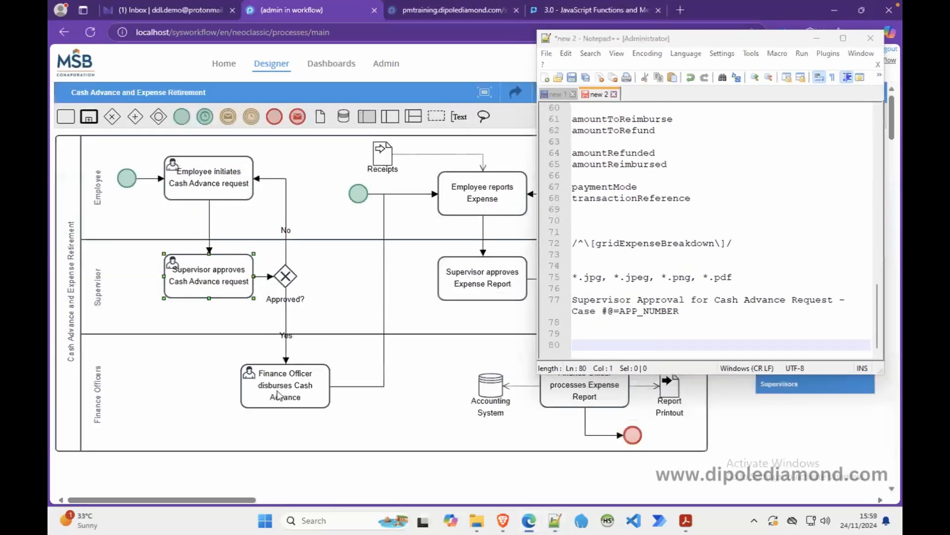
Copy the subject 'Finance Approval for Cash Advance Request - Case #@=APP_NUMBER' to Notepad++ line 80, then cancel.
right_click(278, 392)
click(302, 379)
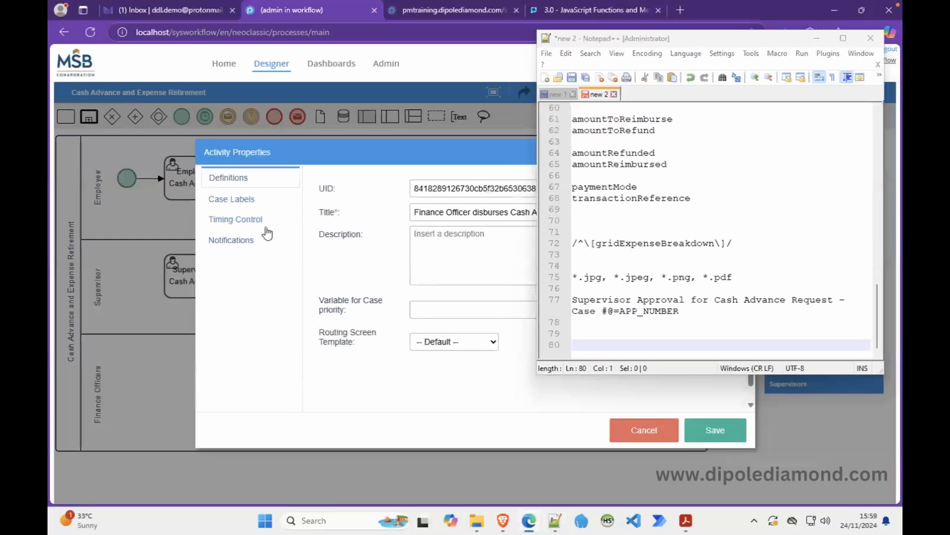
click(230, 240)
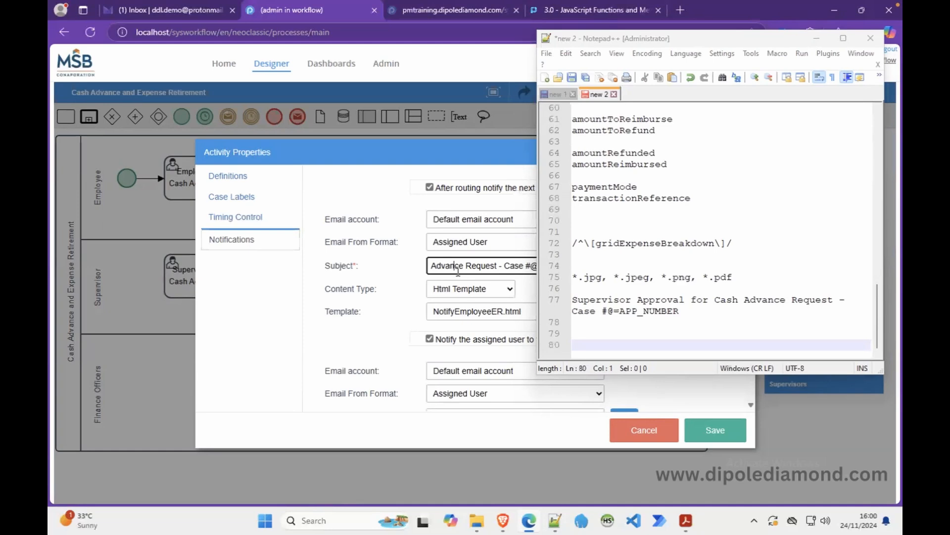
scroll(465, 352, down, 2)
click(464, 337)
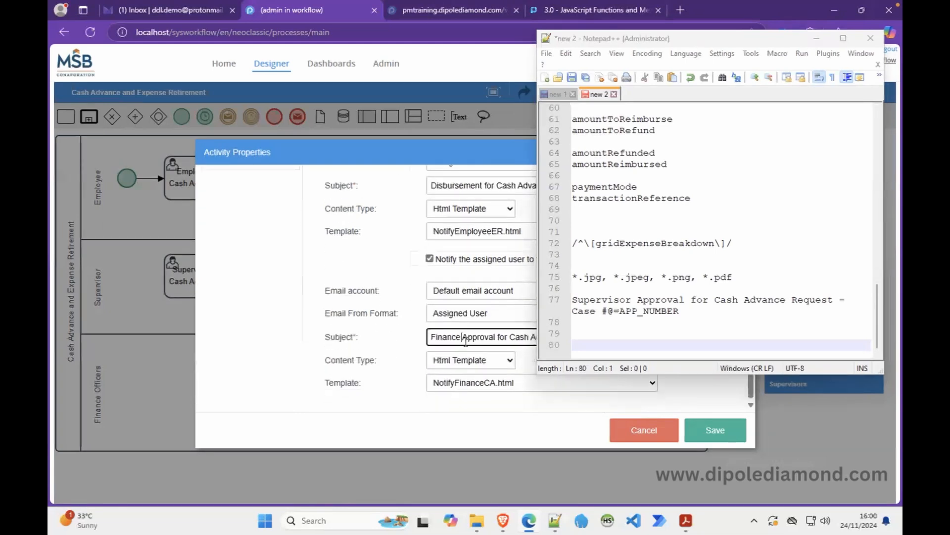
key(ctrl+a)
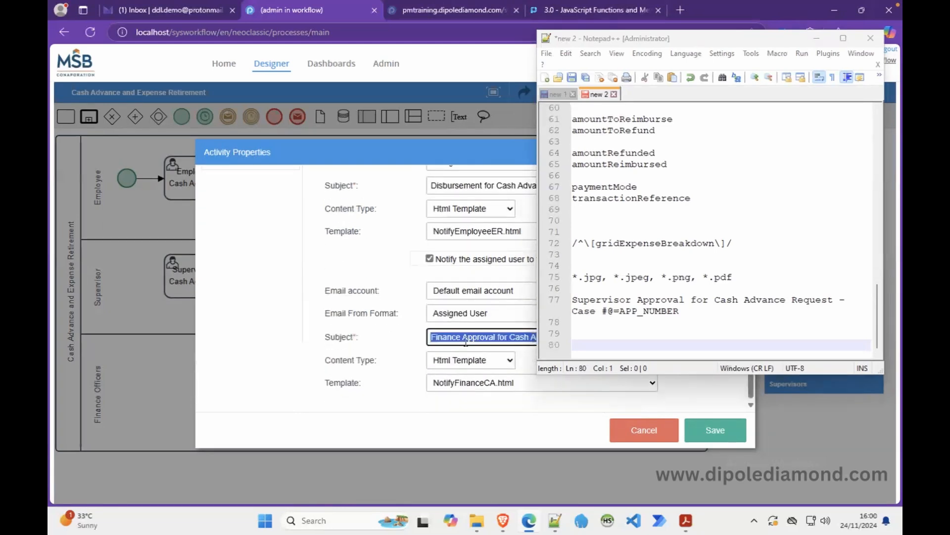
click(608, 341)
text(Finance Approval for Cash Advance Request - Case #@=APP_NUMBER)
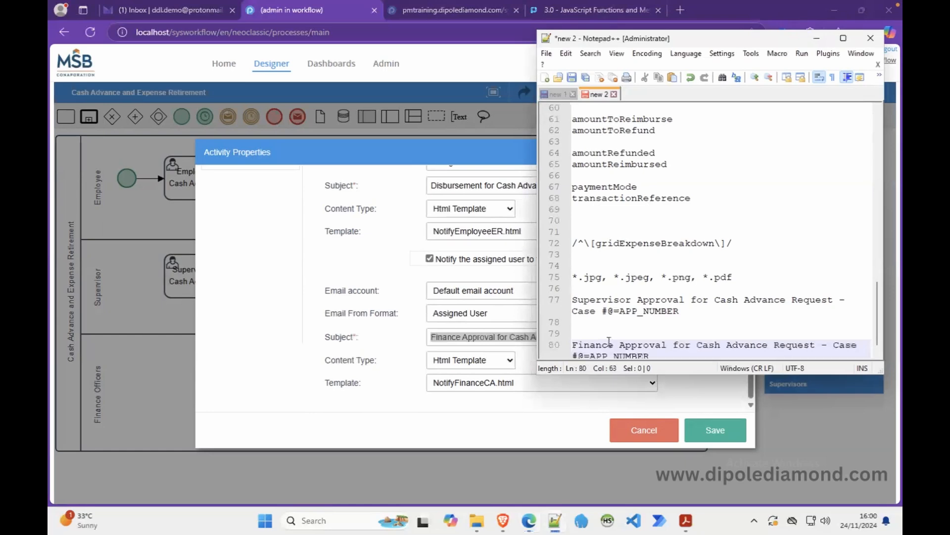
key(Return)
key(Return)
key(Return)
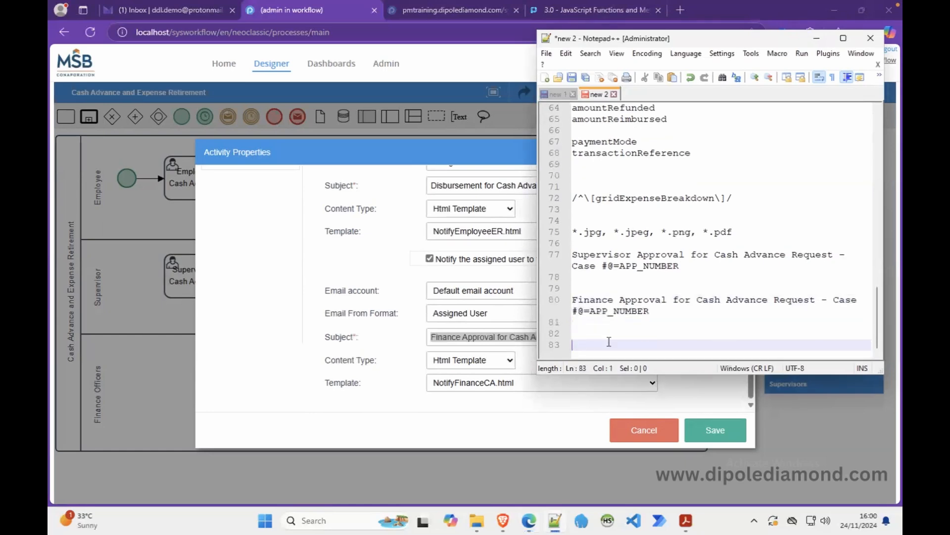
click(657, 435)
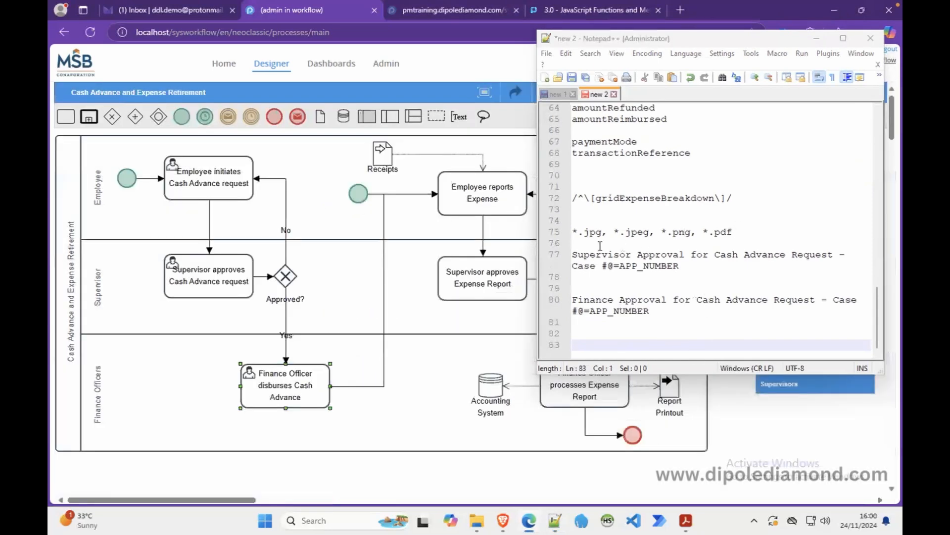
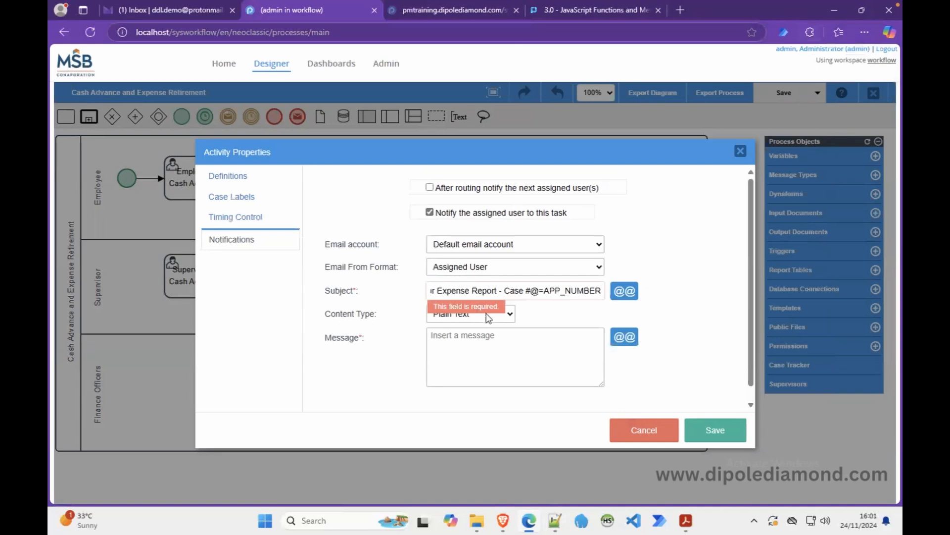
Set the supervisor task's email content to Html Template NotifySupervisorER.html and save the notification.
click(491, 316)
click(471, 346)
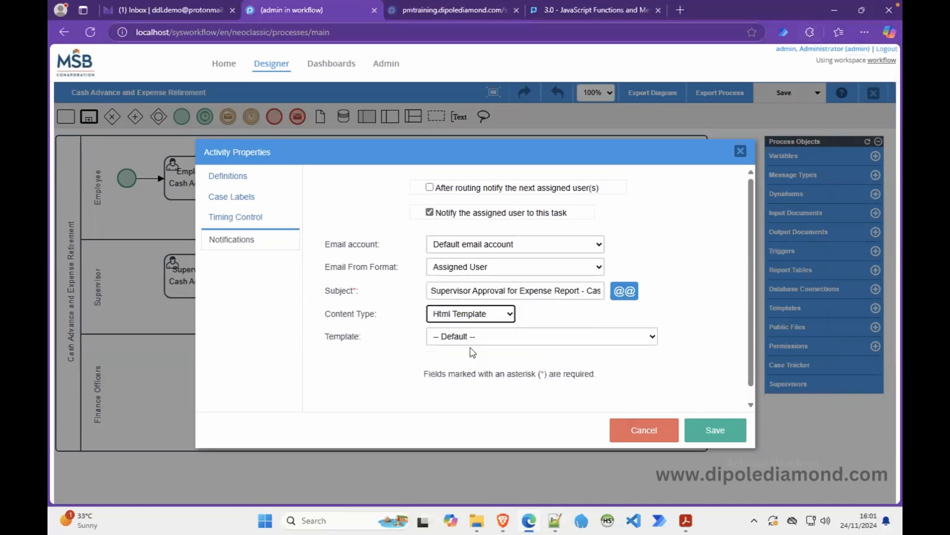
click(555, 340)
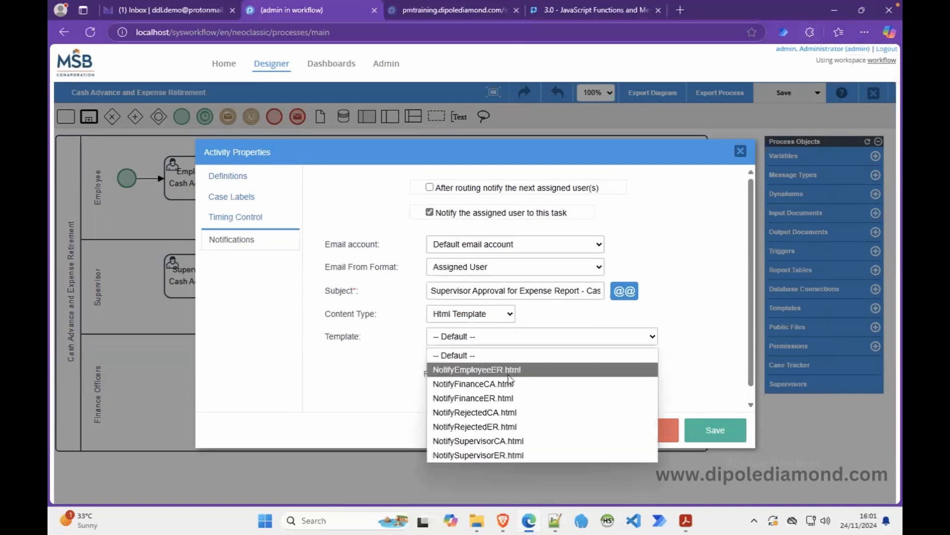
click(480, 455)
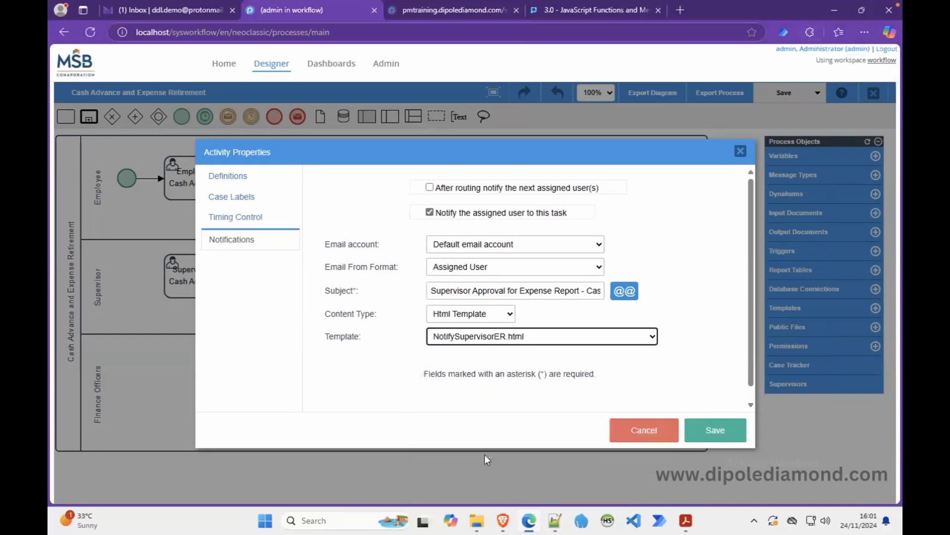
click(713, 430)
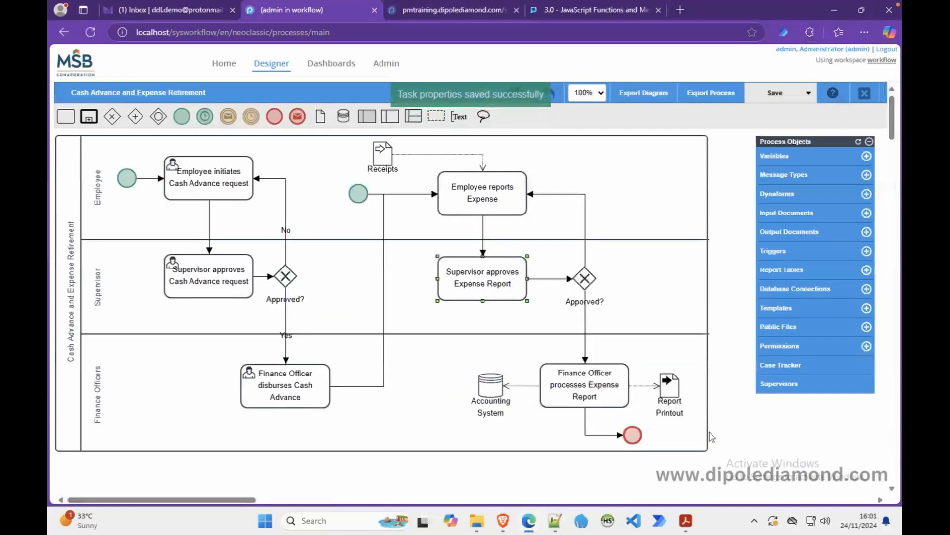
Enable assignee email on the Finance Officer task and paste the Finance Approval subject from the notes.
right_click(573, 392)
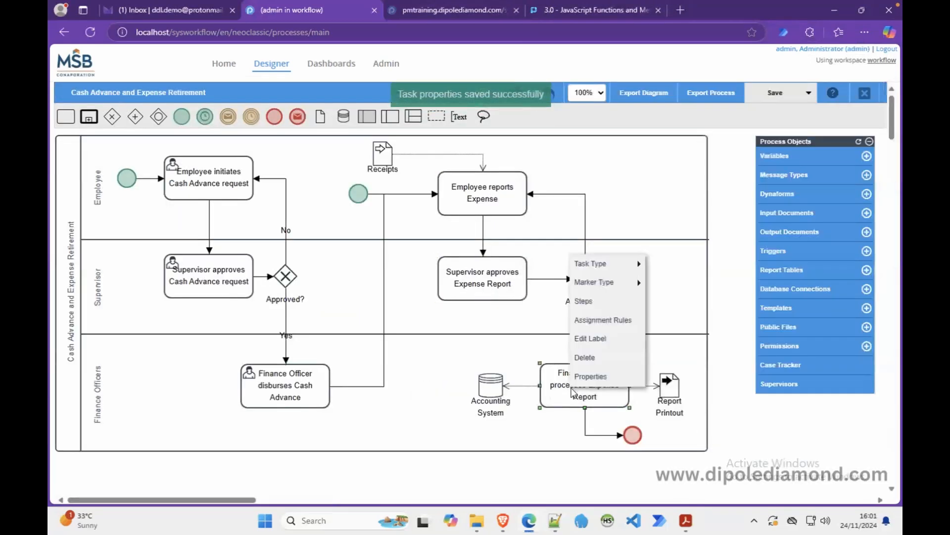
click(597, 376)
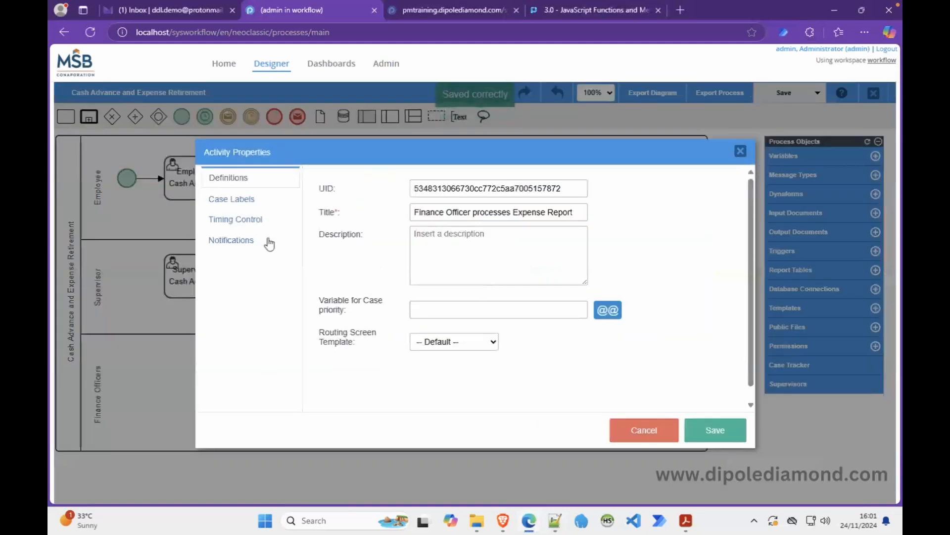
click(257, 241)
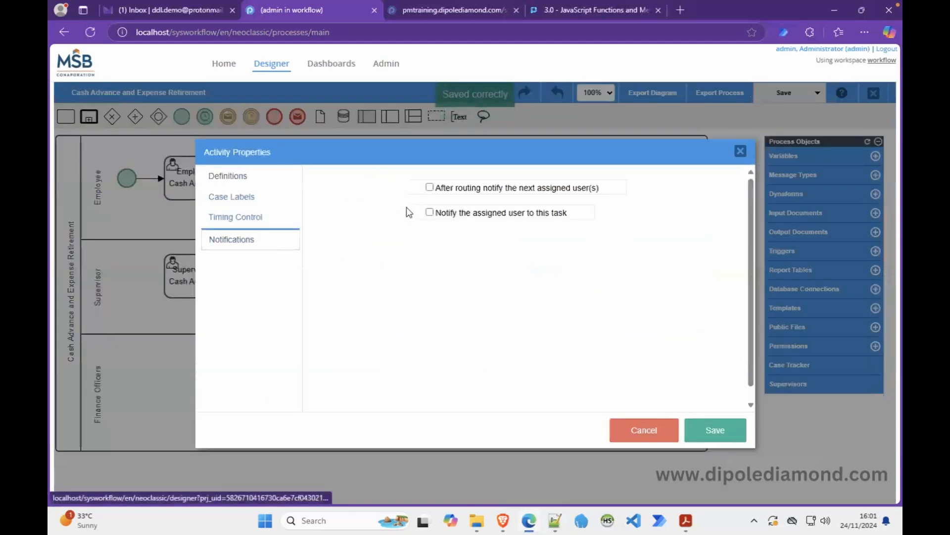
click(437, 213)
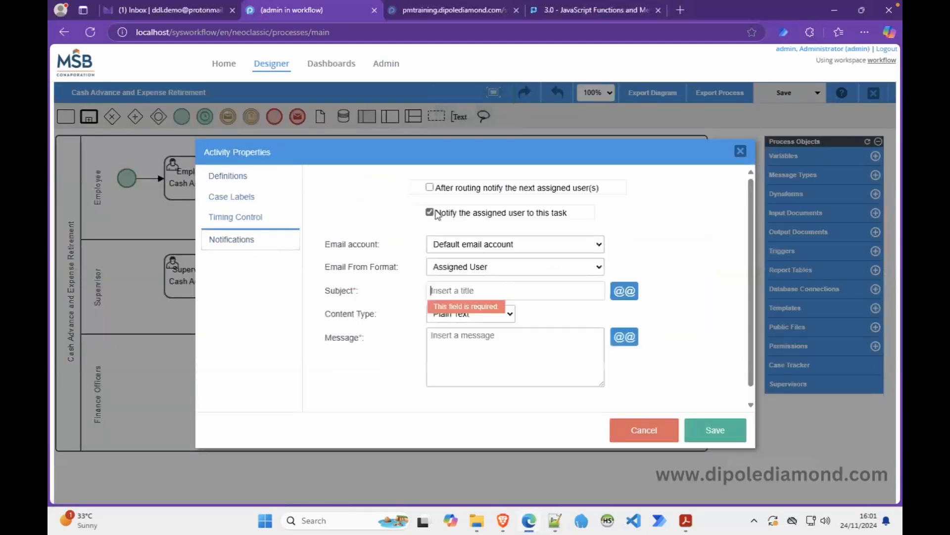
click(555, 520)
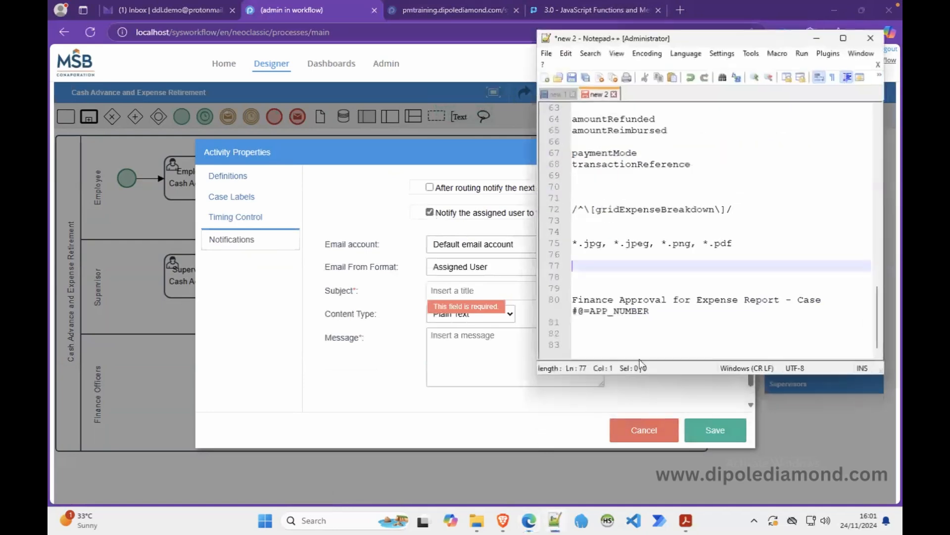
drag(652, 312, 572, 300)
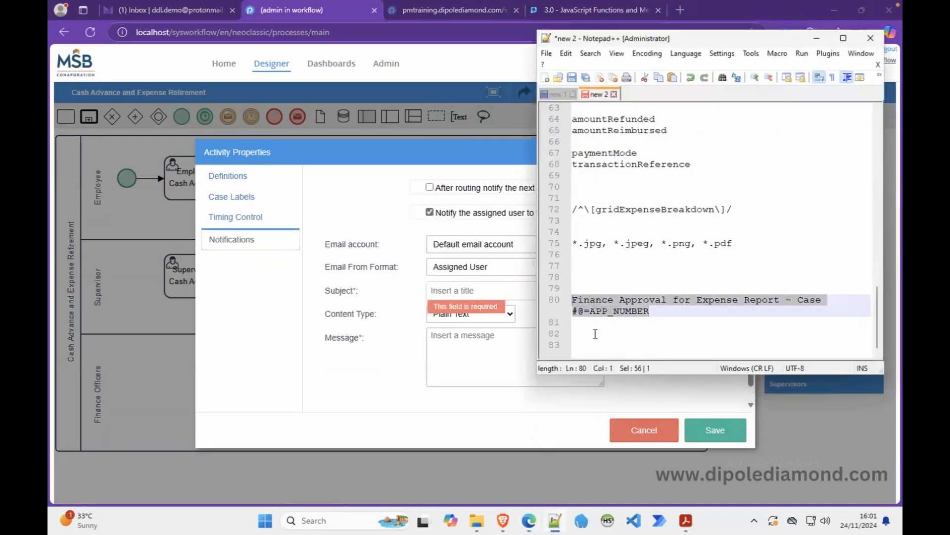
click(817, 38)
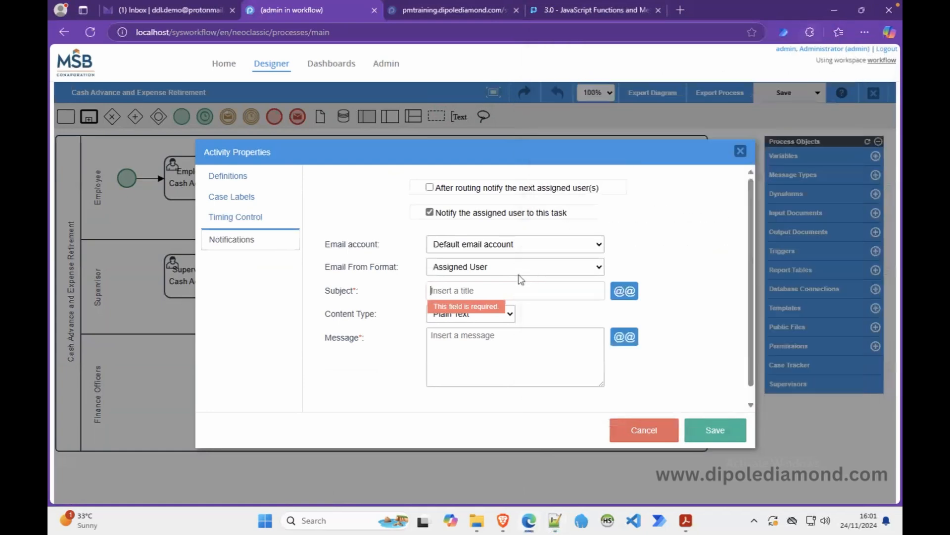
click(481, 290)
key(ctrl+v)
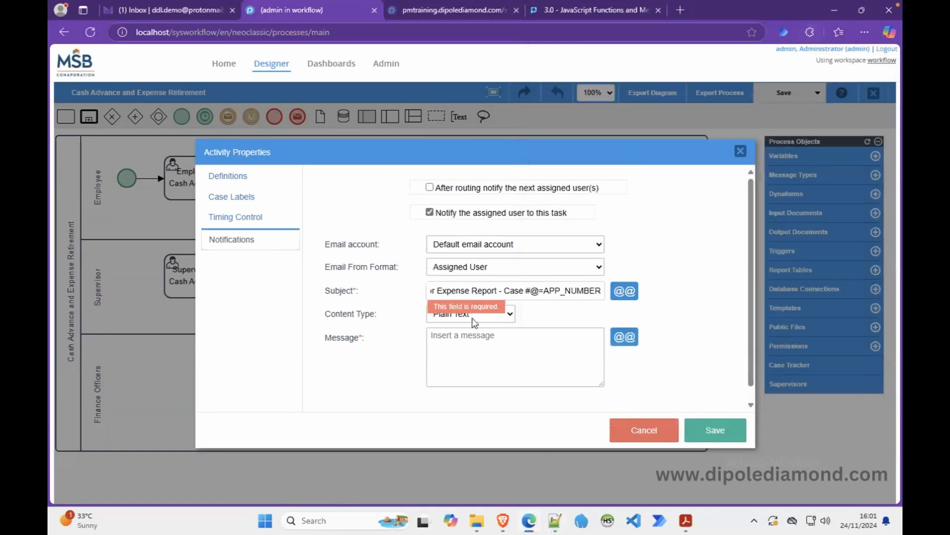
Set the content type to Html Template with NotifyFinanceER.html and save the notification.
click(509, 318)
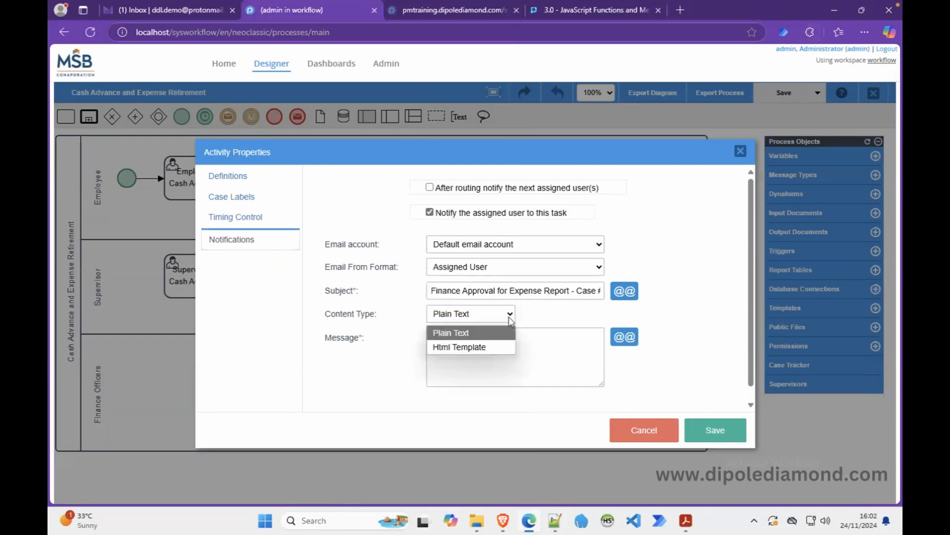
click(476, 346)
click(617, 342)
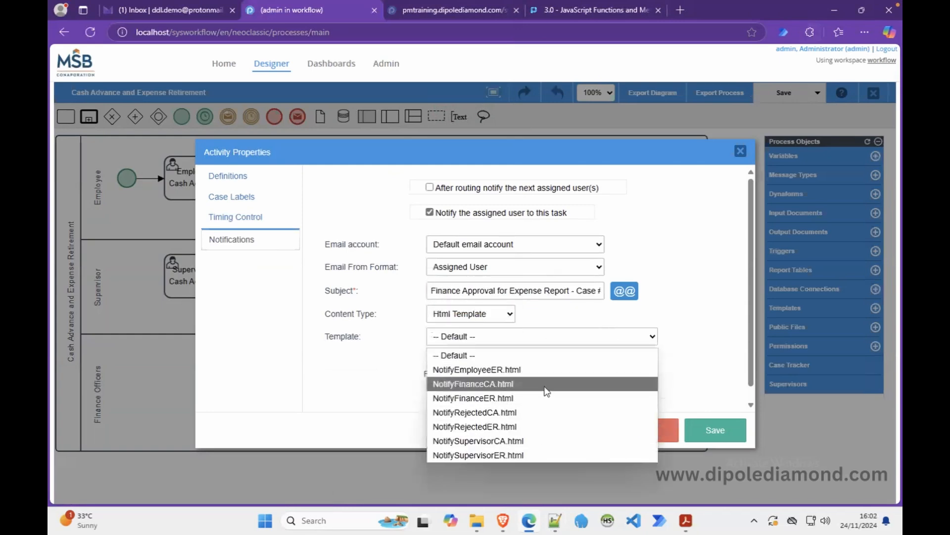
click(534, 399)
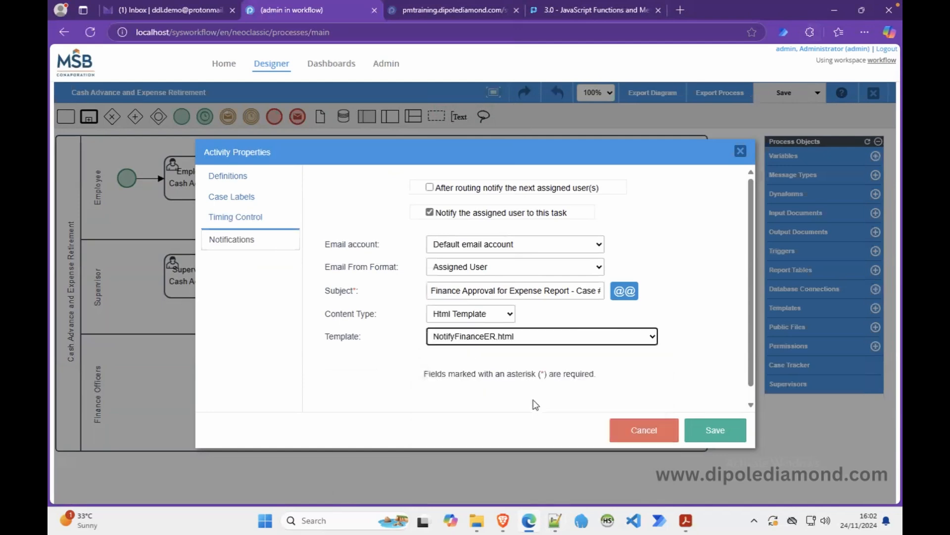
click(718, 434)
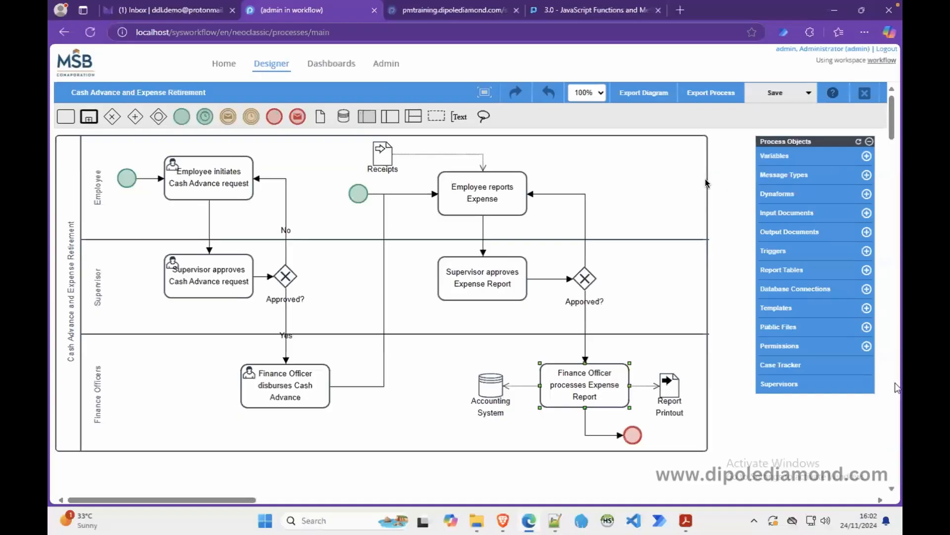
Save the whole Cash Advance and Expense Retirement process.
right_click(727, 178)
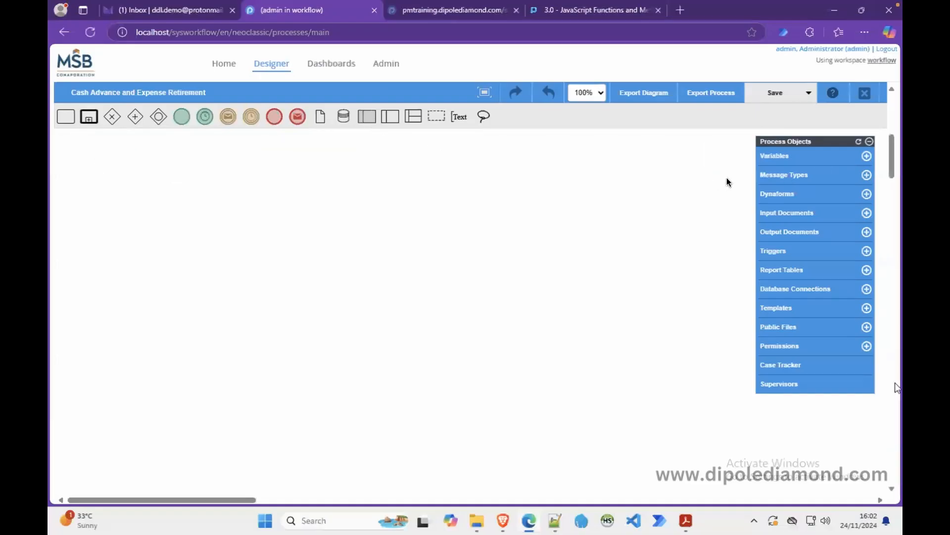
right_click(652, 183)
scroll(653, 135, up, 3)
click(571, 228)
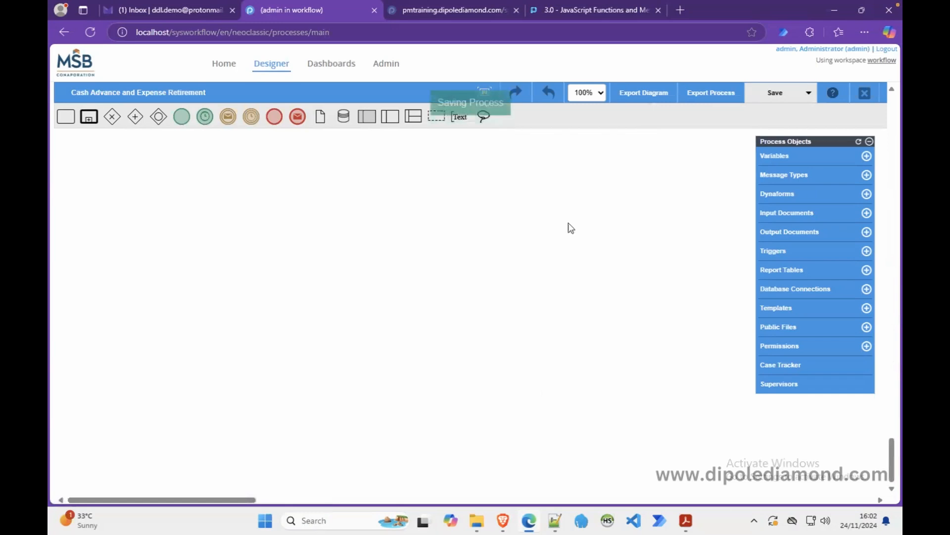
scroll(572, 228, up, 10)
scroll(571, 228, up, 5)
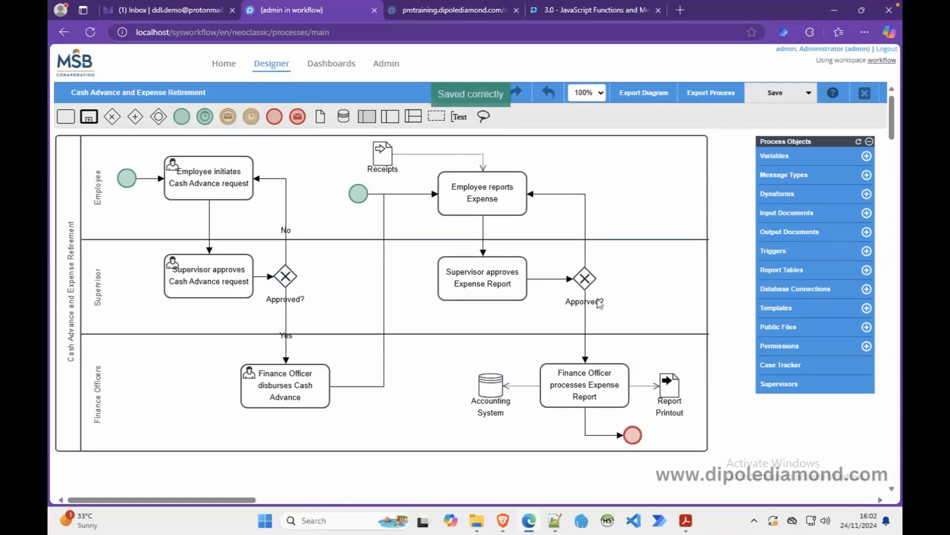
Turn on assignee email in the Employee reports Expense task's notification settings.
right_click(476, 203)
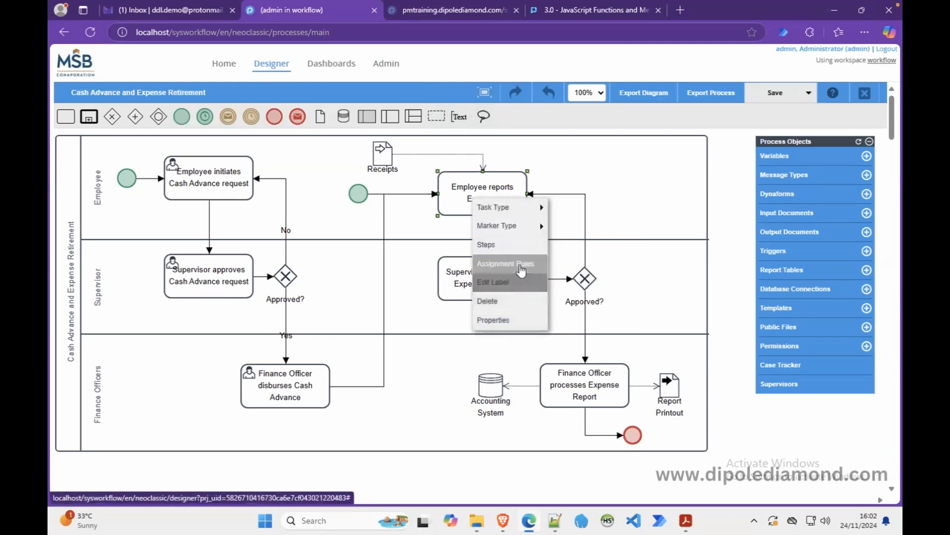
click(495, 320)
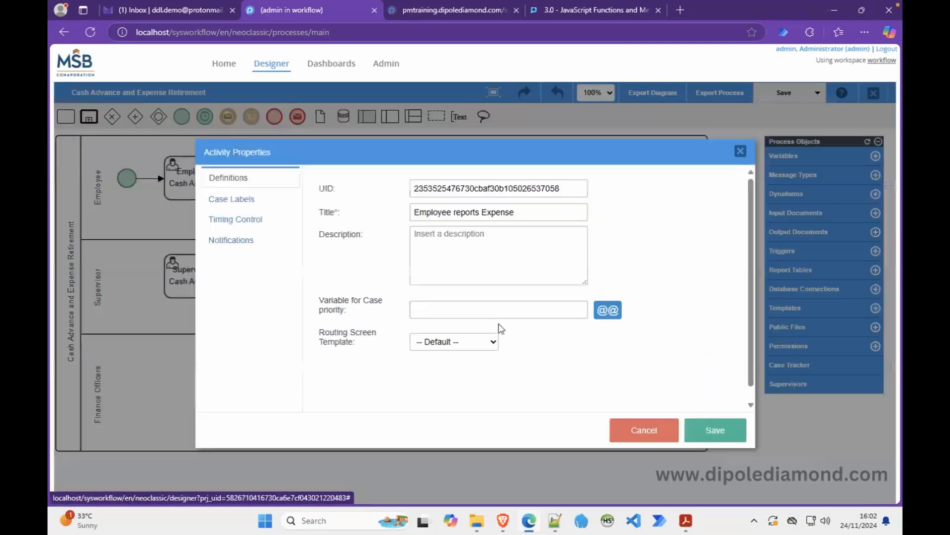
click(233, 239)
click(431, 212)
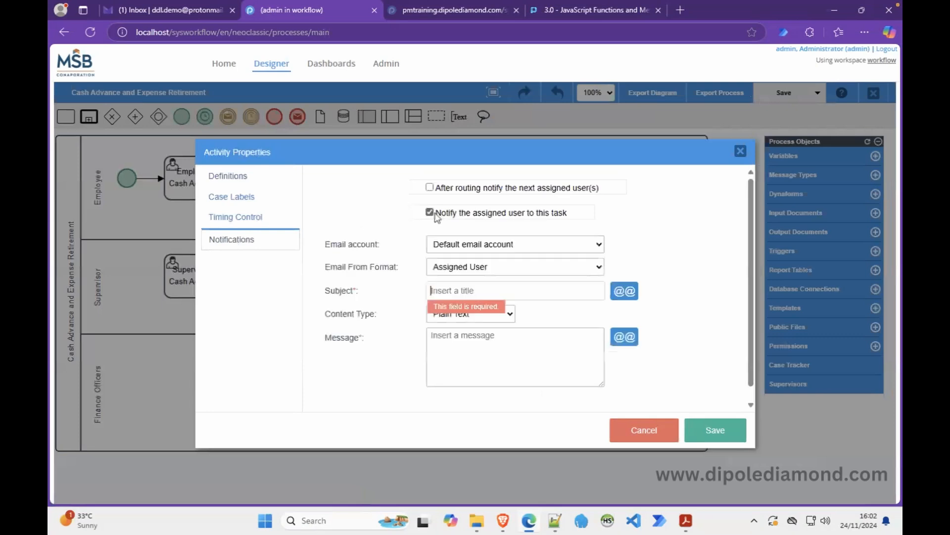
Edit the notes subject line into 'Expense Retirement Case #@=APP_NUMBER' and select it.
click(555, 520)
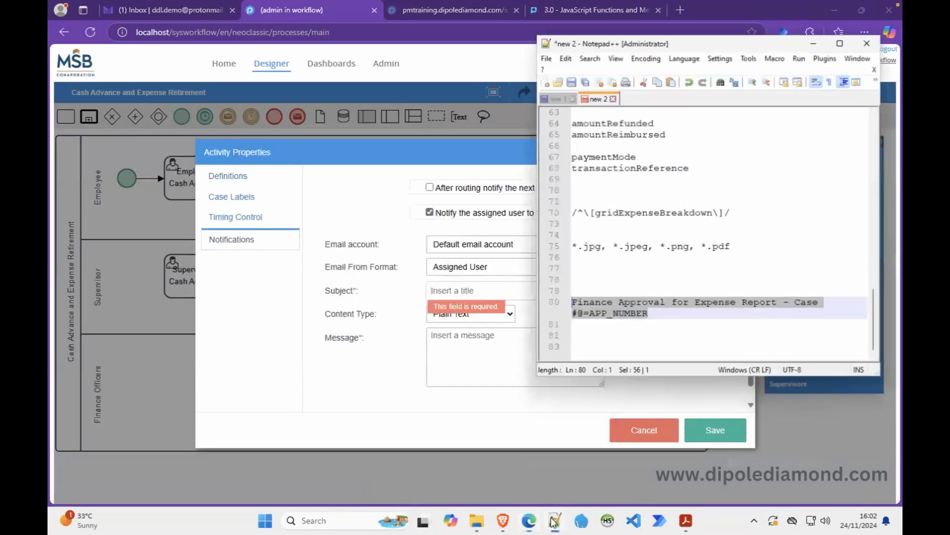
click(675, 321)
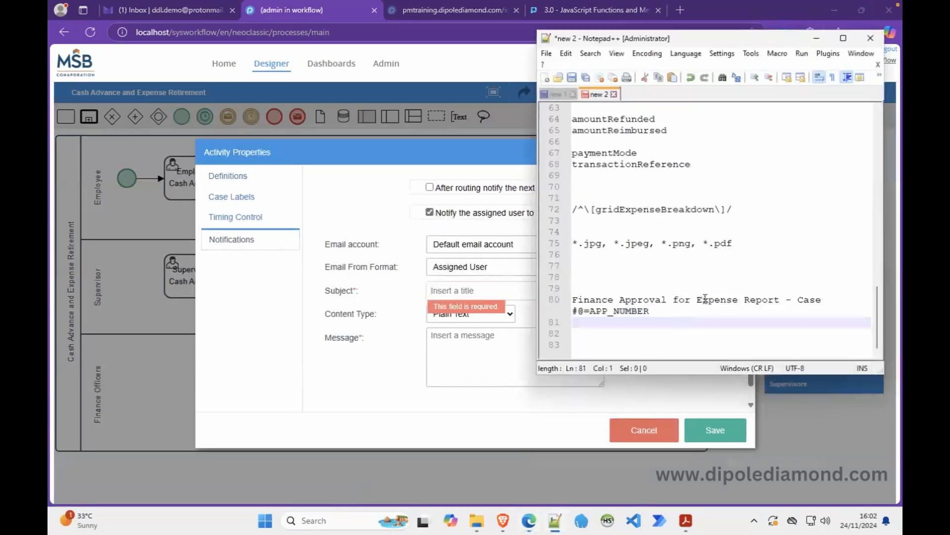
drag(697, 299, 564, 307)
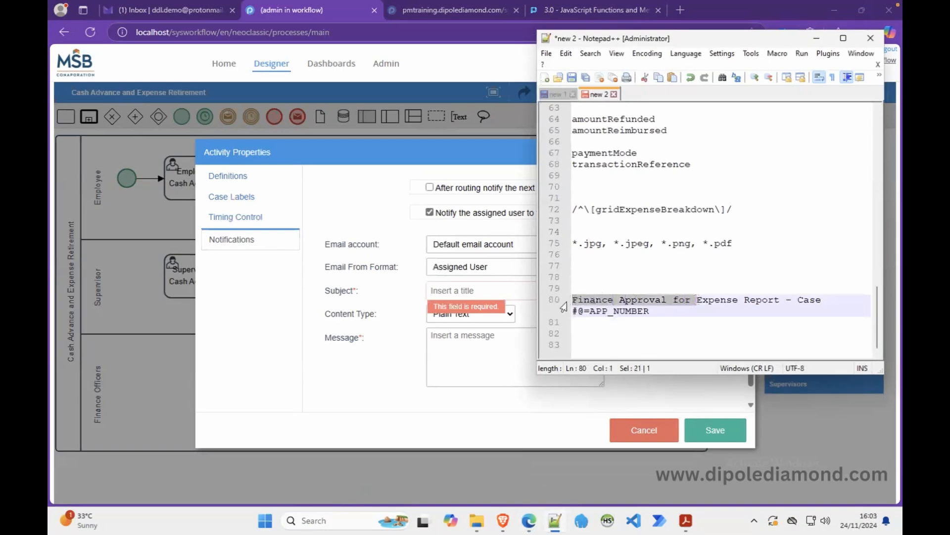
key(Delete)
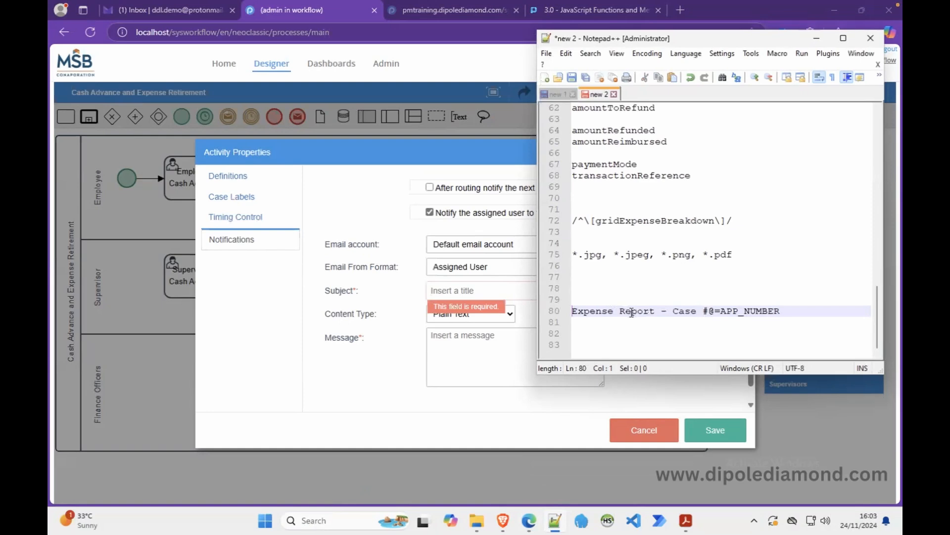
double_click(631, 313)
key(Delete)
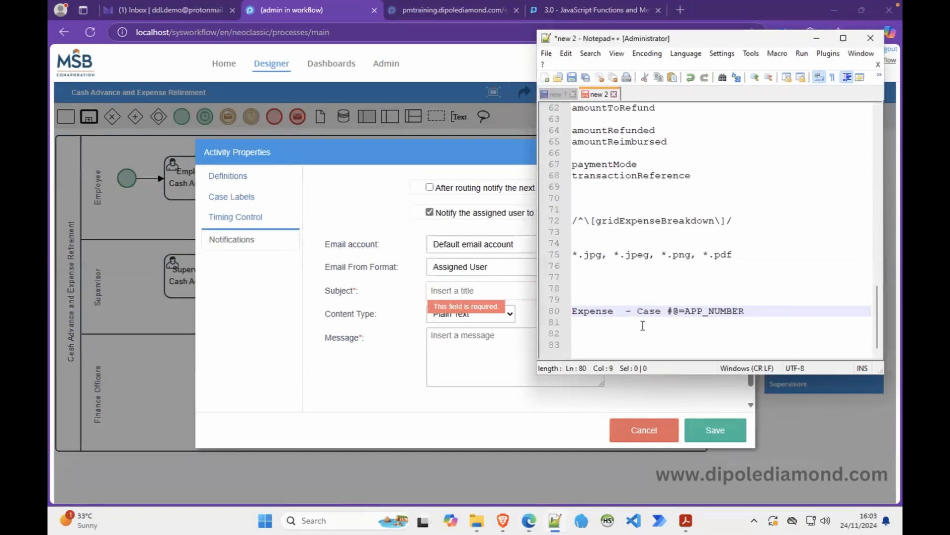
text(Retirement)
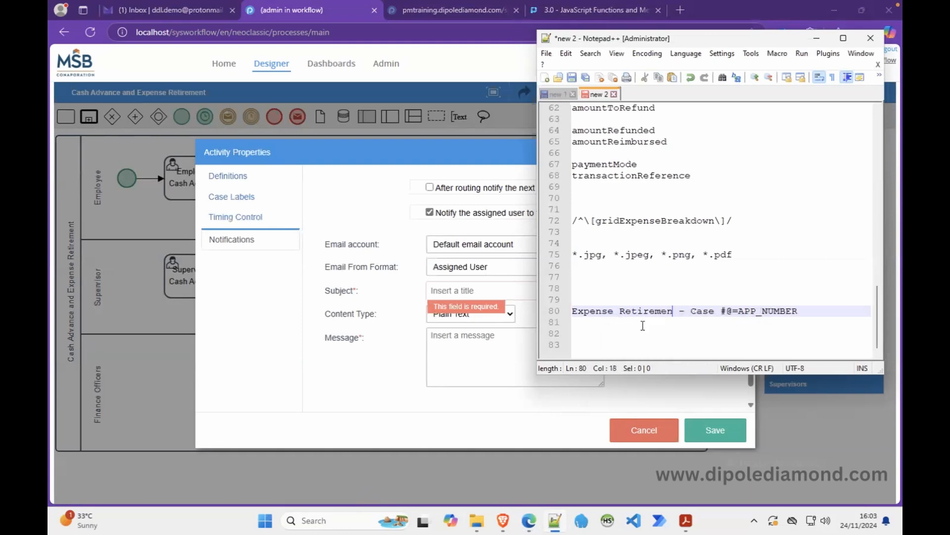
click(696, 312)
key(BackSpace)
key(BackSpace)
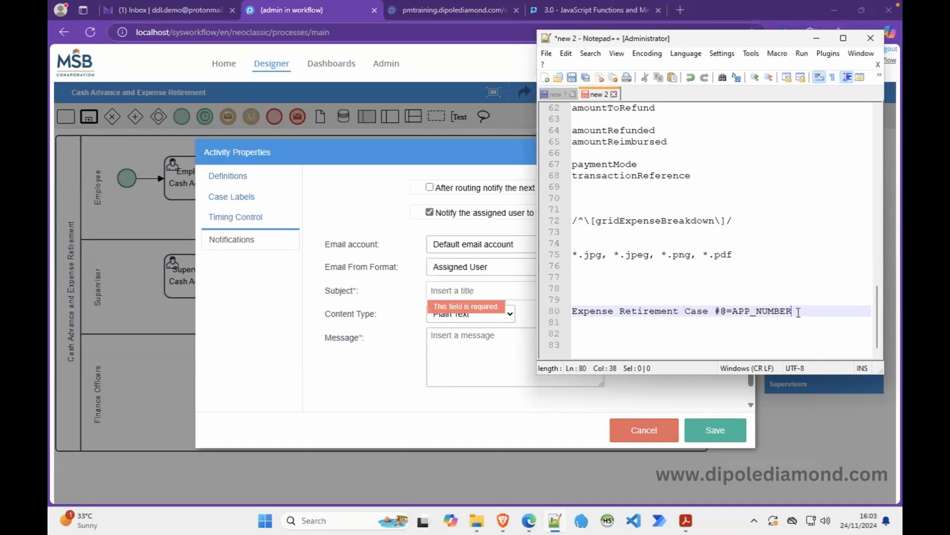
drag(794, 311, 574, 311)
key(ctrl+c)
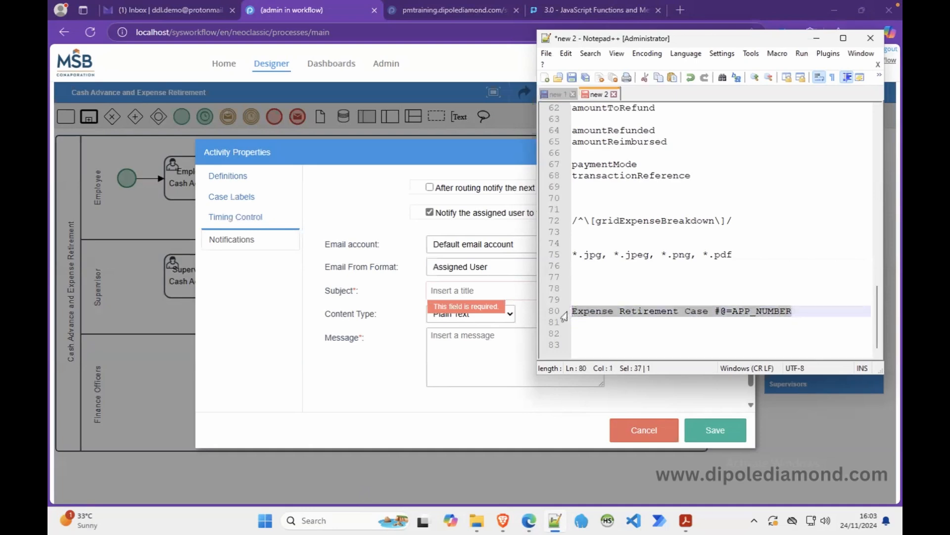
Paste the subject, set content type to Html Template with a template, and save.
click(465, 291)
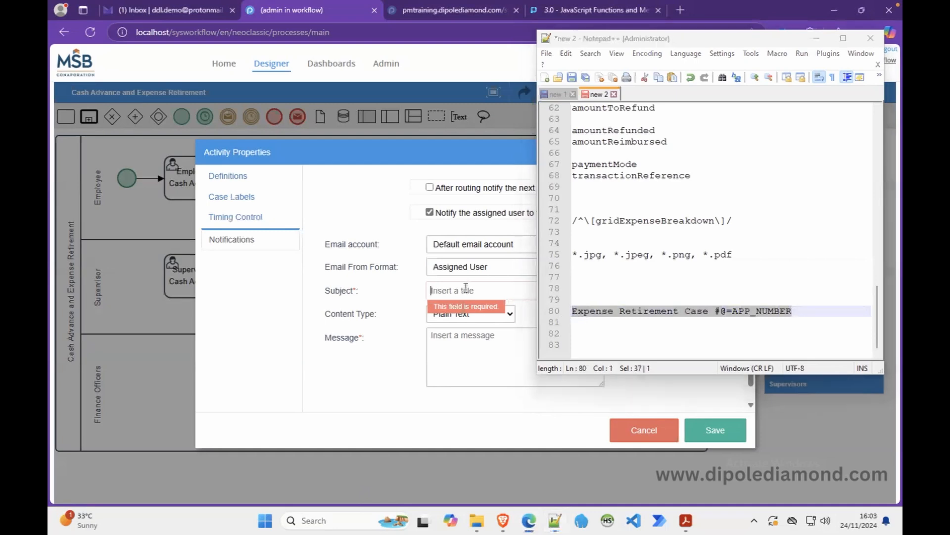
click(817, 38)
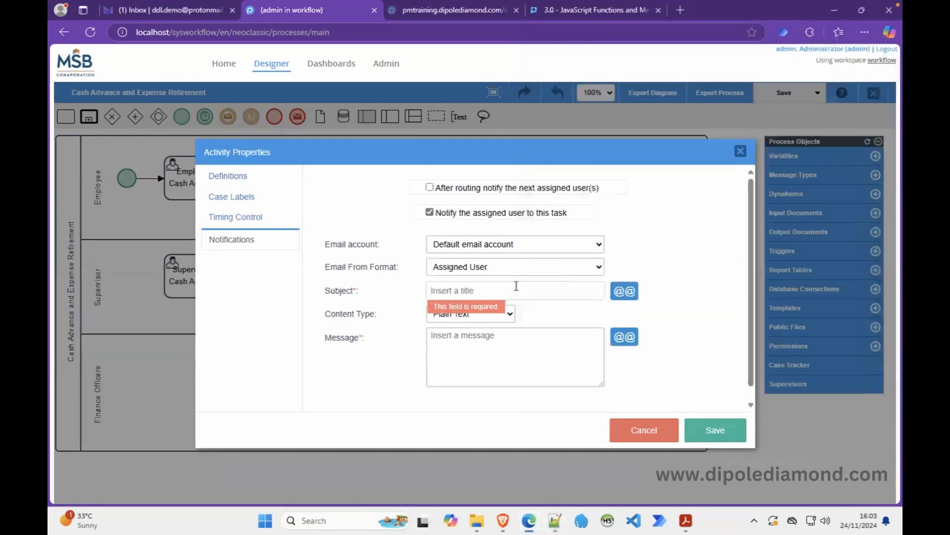
key(ctrl+v)
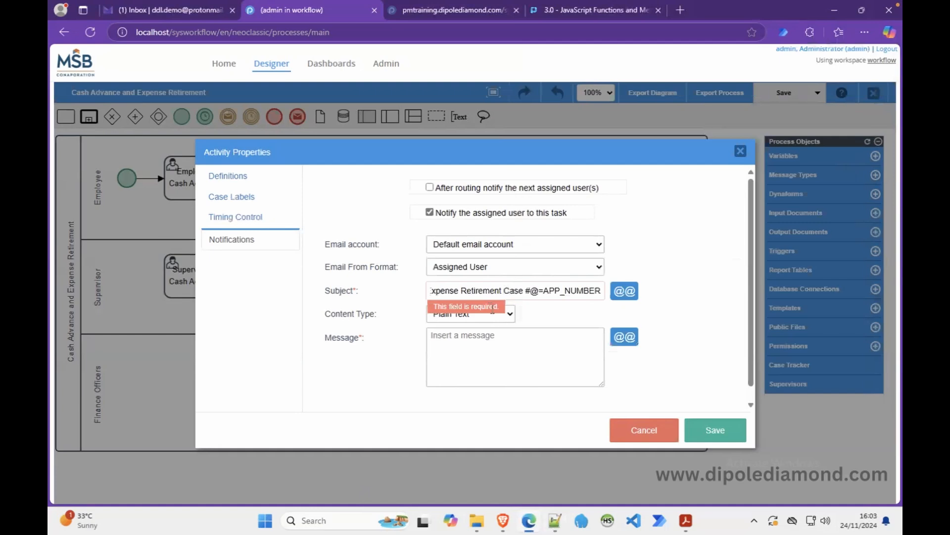
click(500, 320)
click(468, 346)
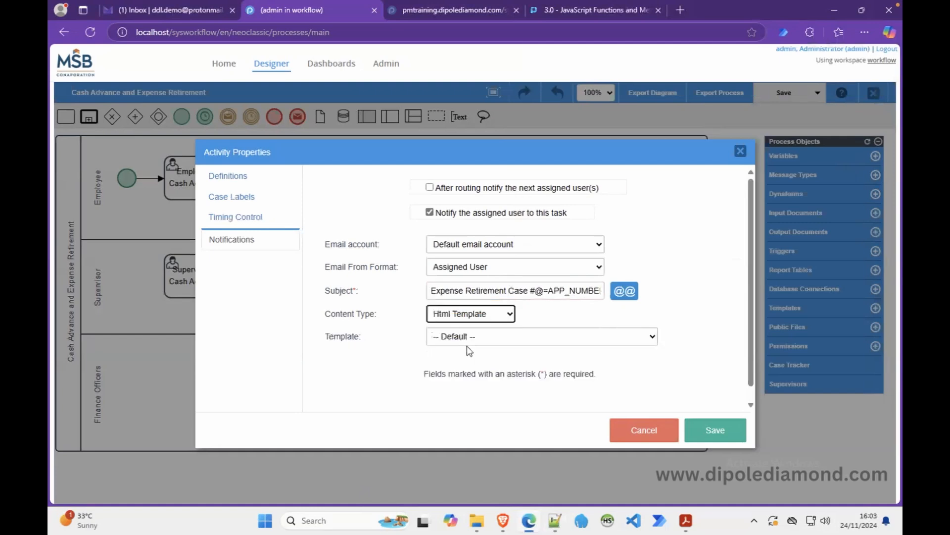
click(476, 338)
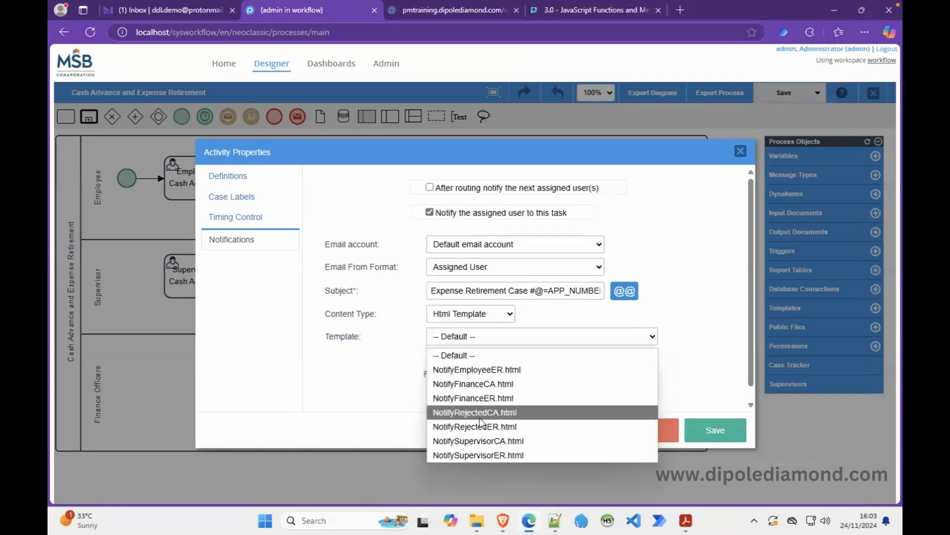
click(497, 426)
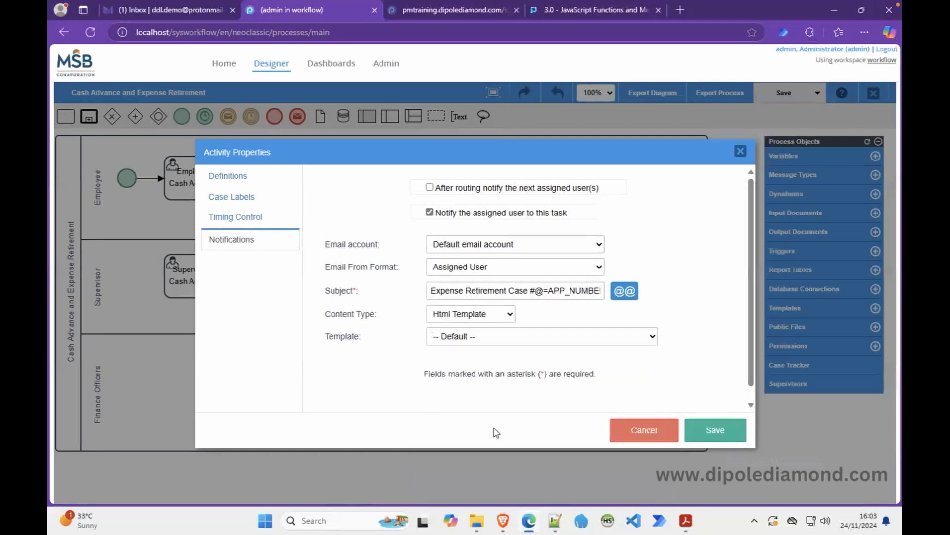
click(715, 423)
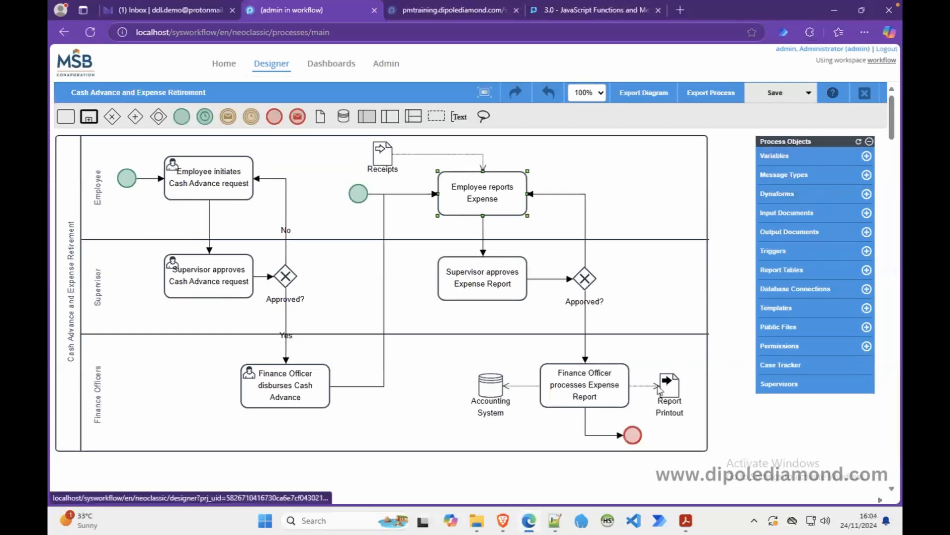
Turn the red end event into an email message event sent to employeeEmail.
right_click(634, 437)
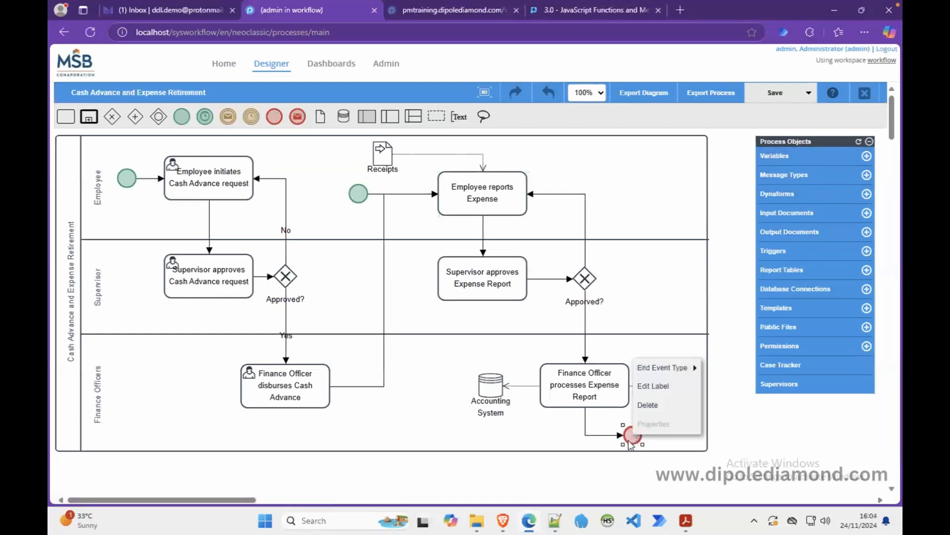
mouse_move(665, 367)
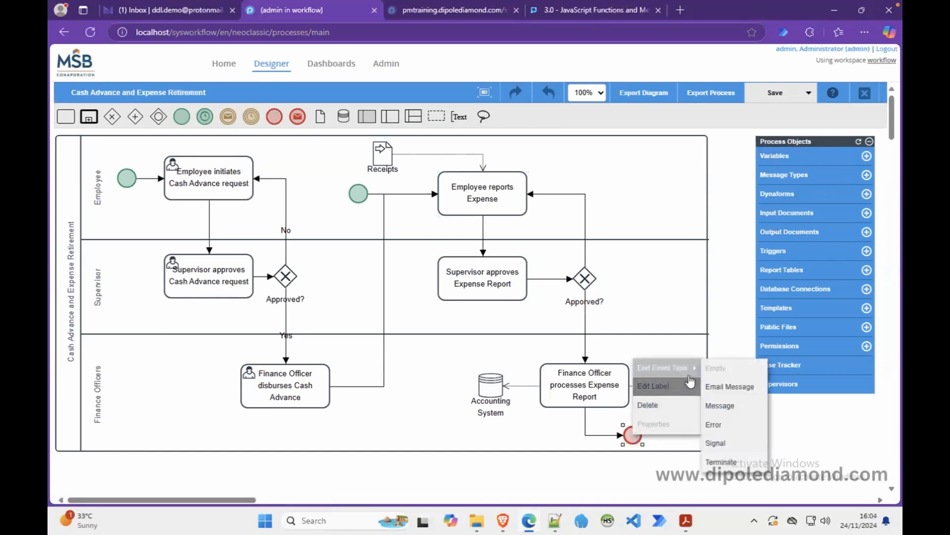
click(731, 386)
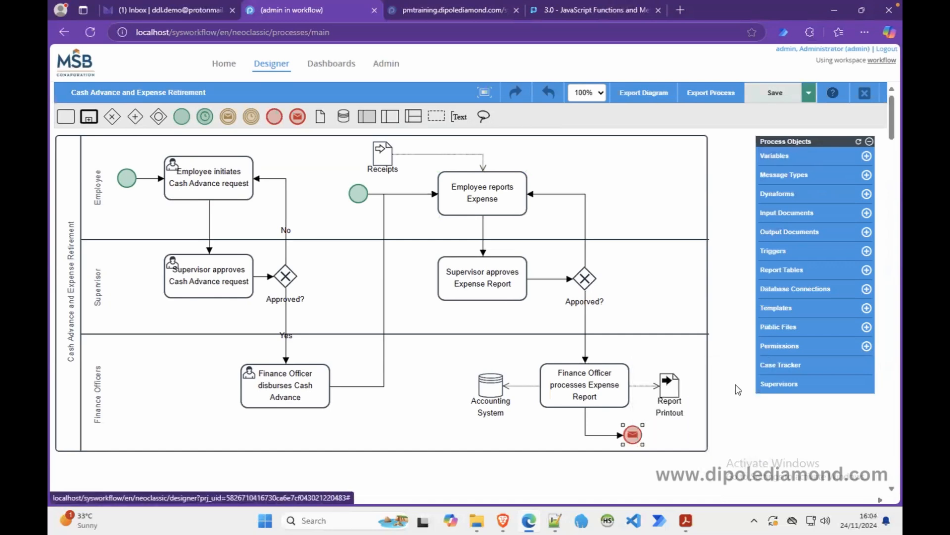
right_click(632, 436)
click(649, 419)
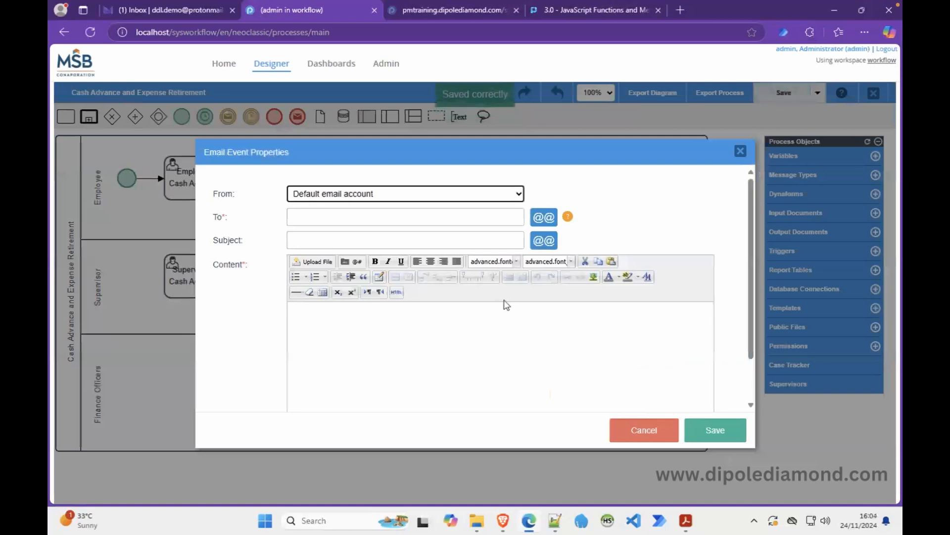
click(543, 218)
click(503, 190)
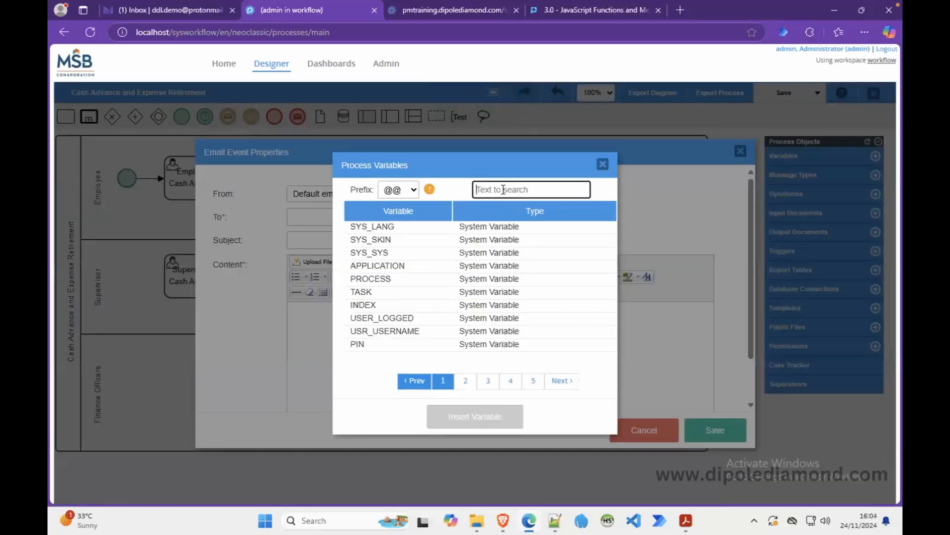
text(ema)
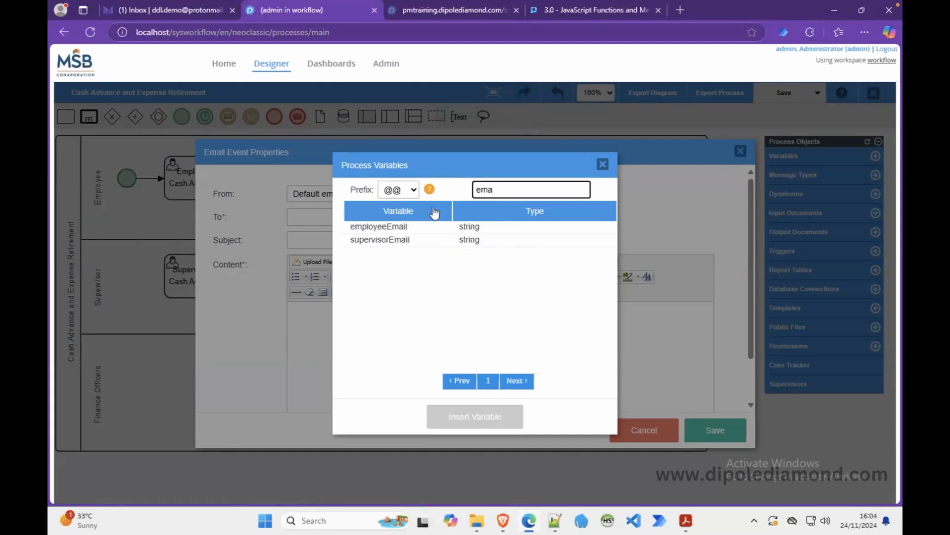
click(399, 225)
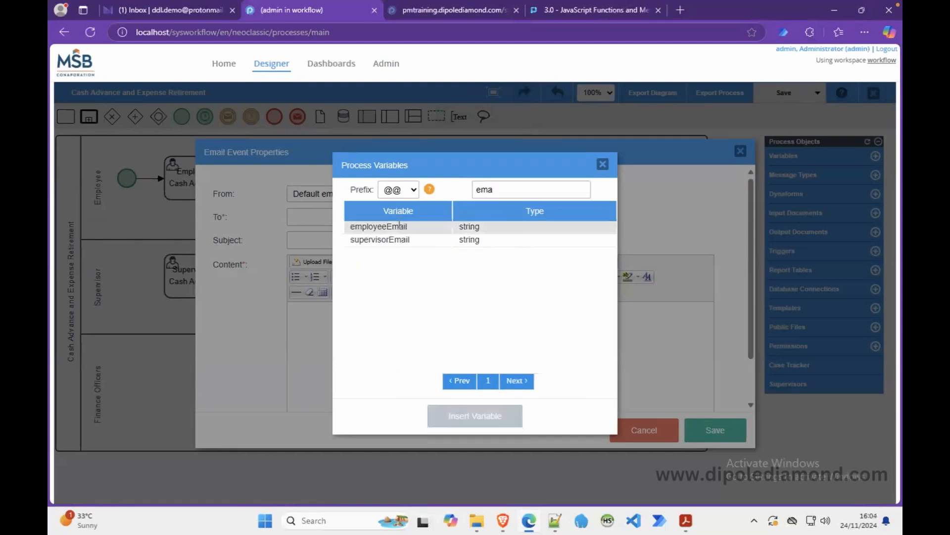
click(465, 419)
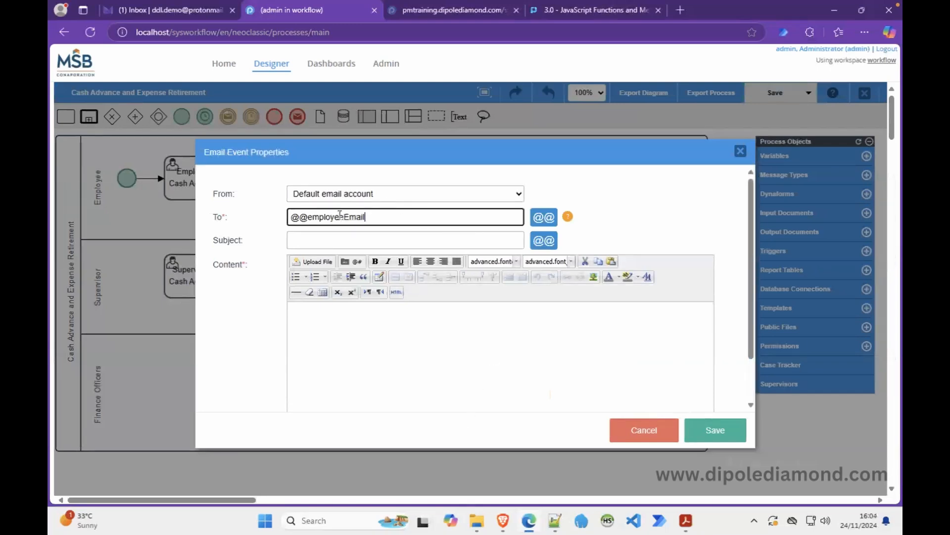
Start the subject 'Expense Report for' and insert the amountExpensed variable with the @= prefix.
click(350, 239)
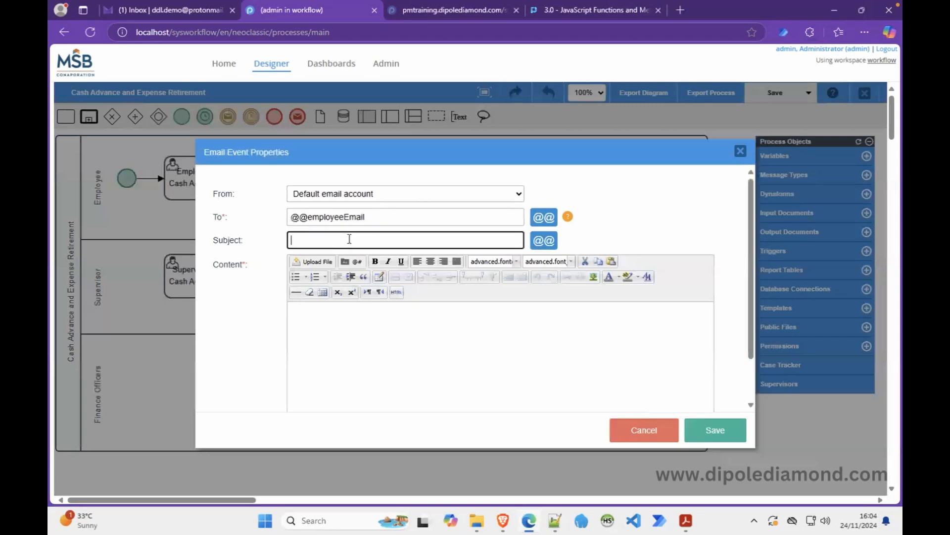
text(Expense Report for)
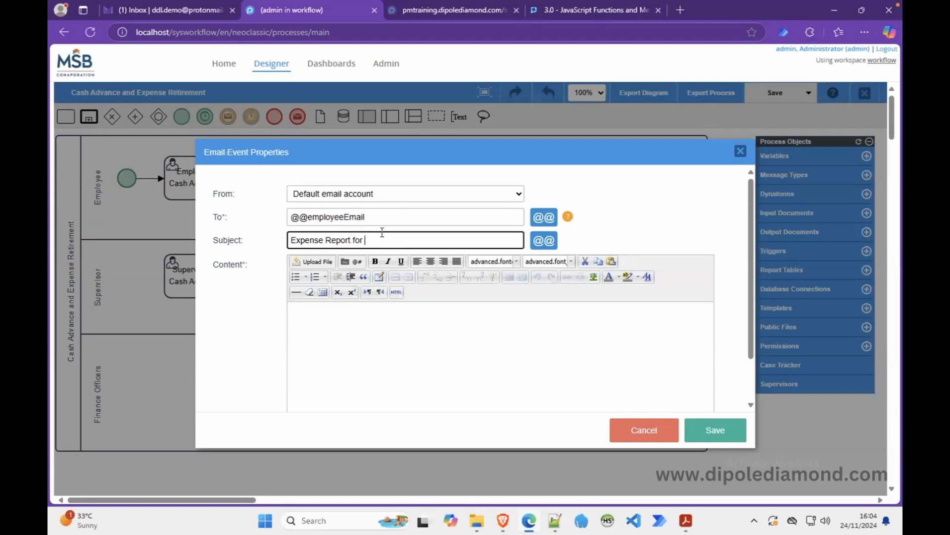
click(551, 242)
click(515, 189)
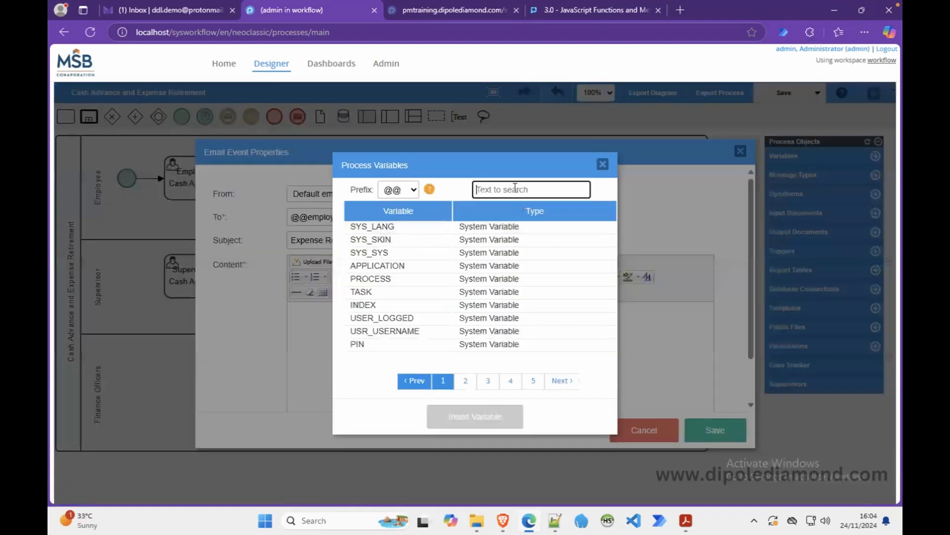
text(expe)
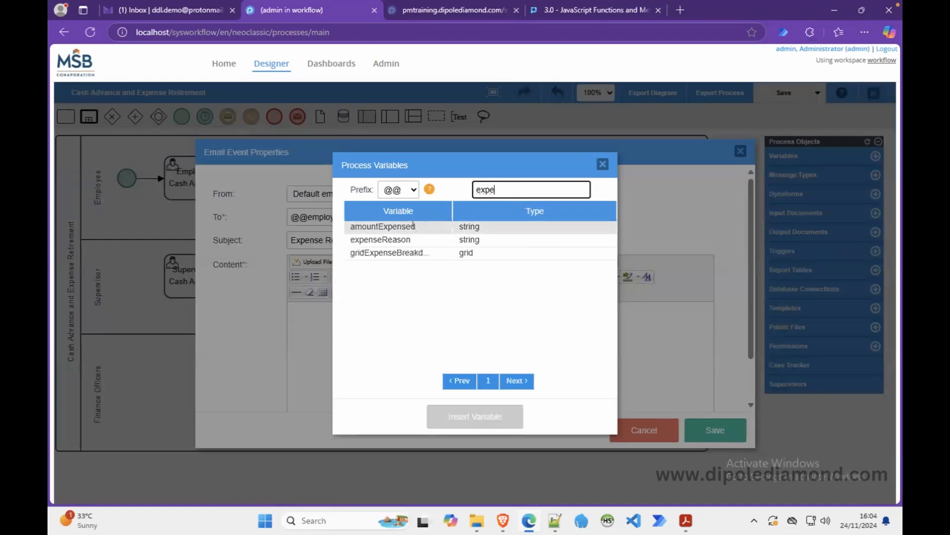
click(410, 225)
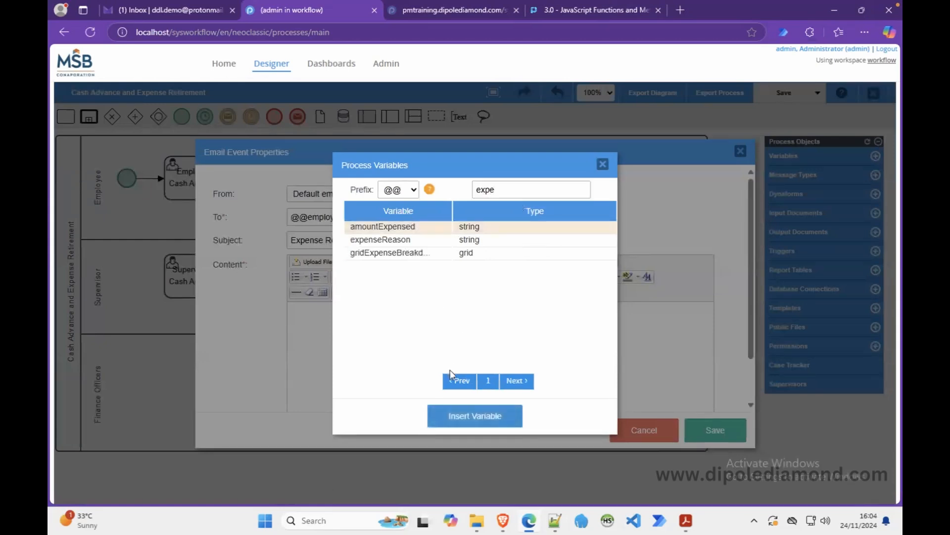
click(405, 190)
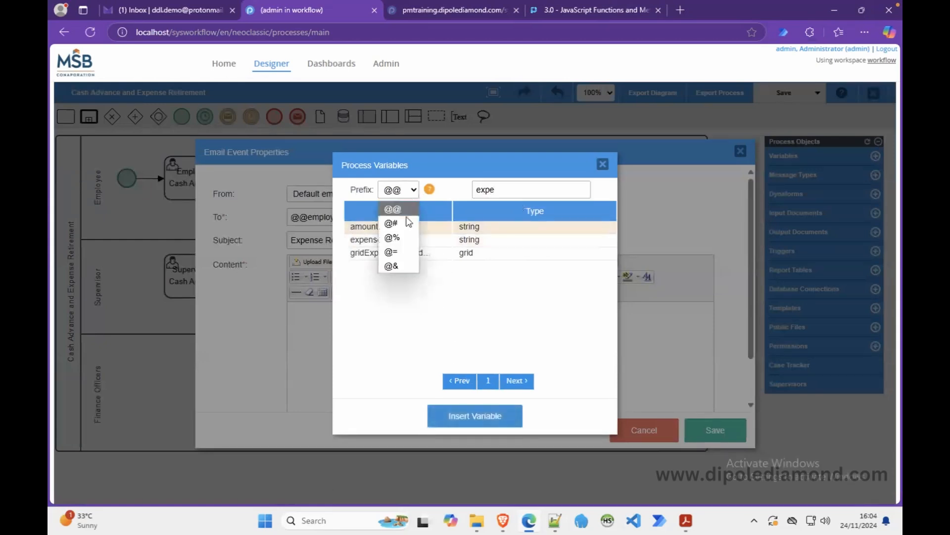
click(396, 248)
click(472, 417)
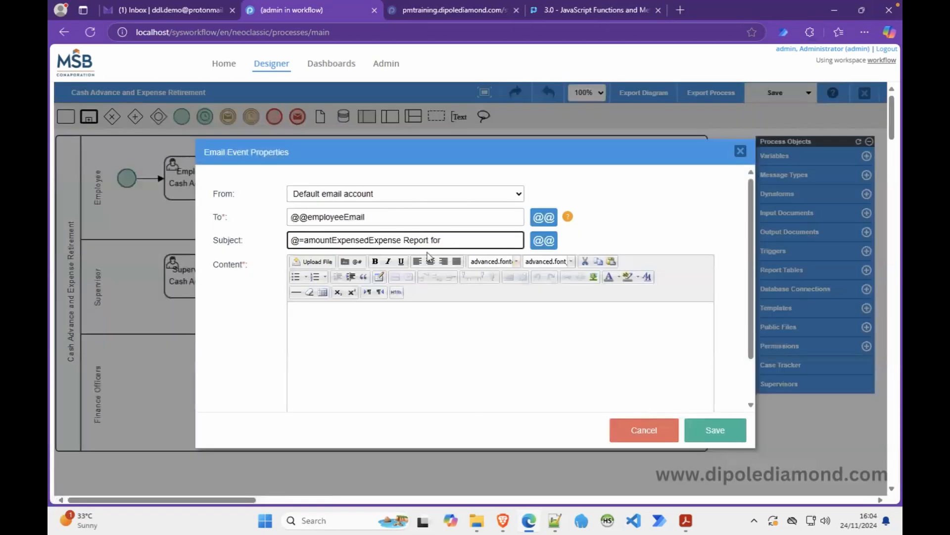
key(shift+Left)
key(shift+Left)
key(shift+Left)
key(shift+Left)
key(shift+Left)
key(shift+Left)
key(shift+Left)
key(shift+Left)
key(shift+Left)
key(shift+Left)
key(shift+Left)
key(shift+Left)
key(shift+Left)
key(shift+Left)
key(shift+Left)
key(ctrl+c)
key(BackSpace)
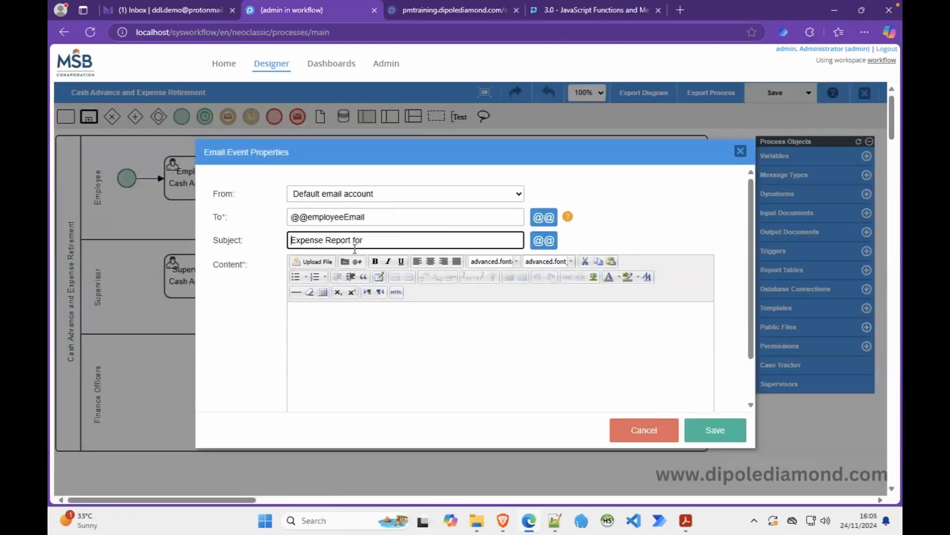
Fix the recipient to @=employeeEmail and finish the subject 'Expense Report for @=amountExpensed Processed'.
click(306, 218)
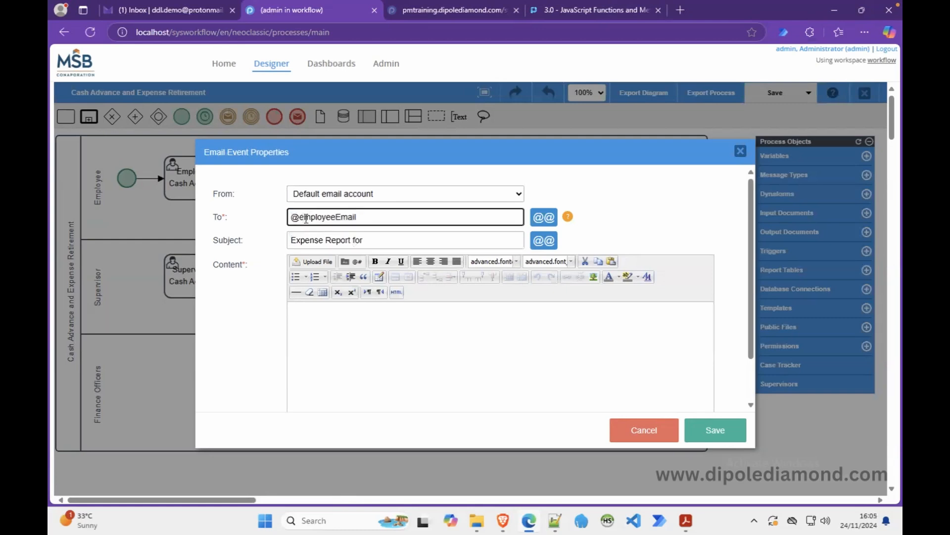
key(BackSpace)
text(=)
click(386, 240)
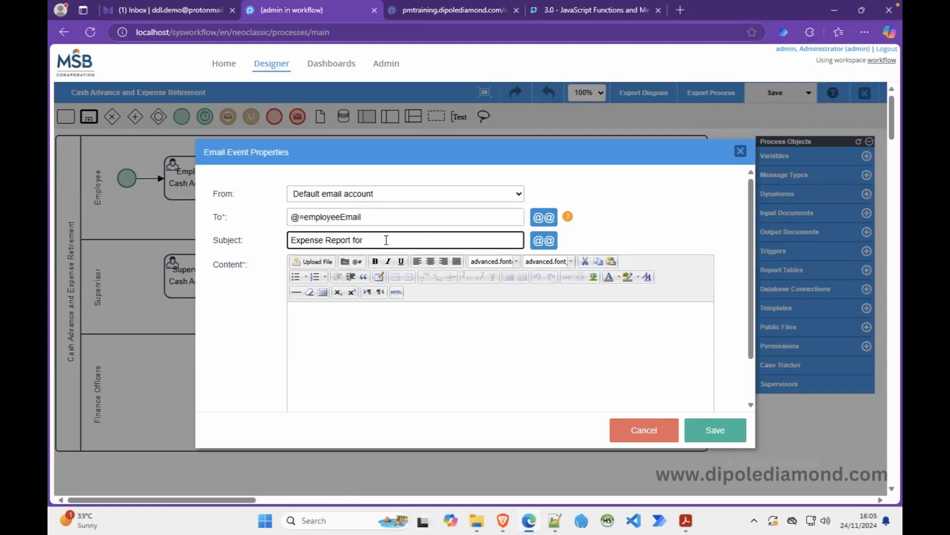
key(ctrl+v)
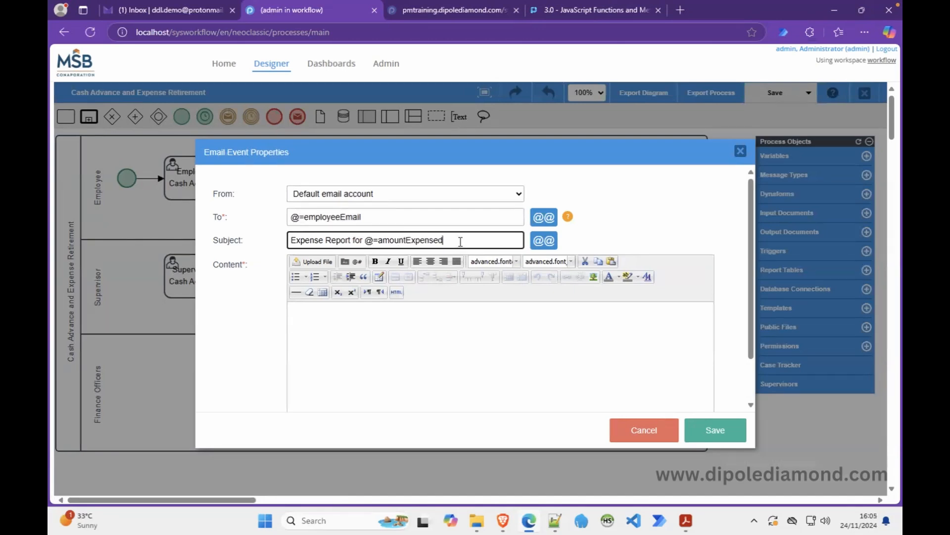
text(Processed)
Begin the email body with 'Hi'.
click(397, 310)
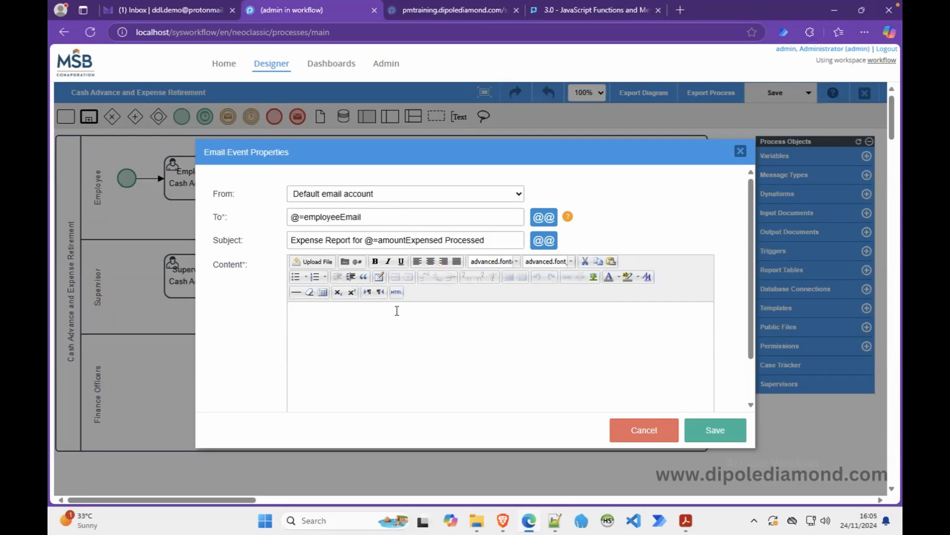
text(H)
text(@)
key(BackSpace)
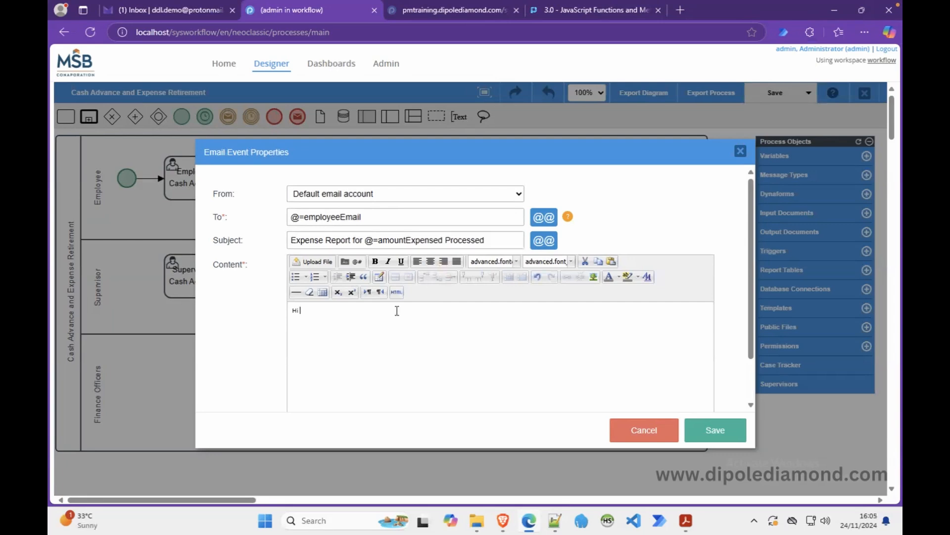
Insert @=employeeName after 'Hi' in the body and start a new line.
click(356, 262)
click(571, 226)
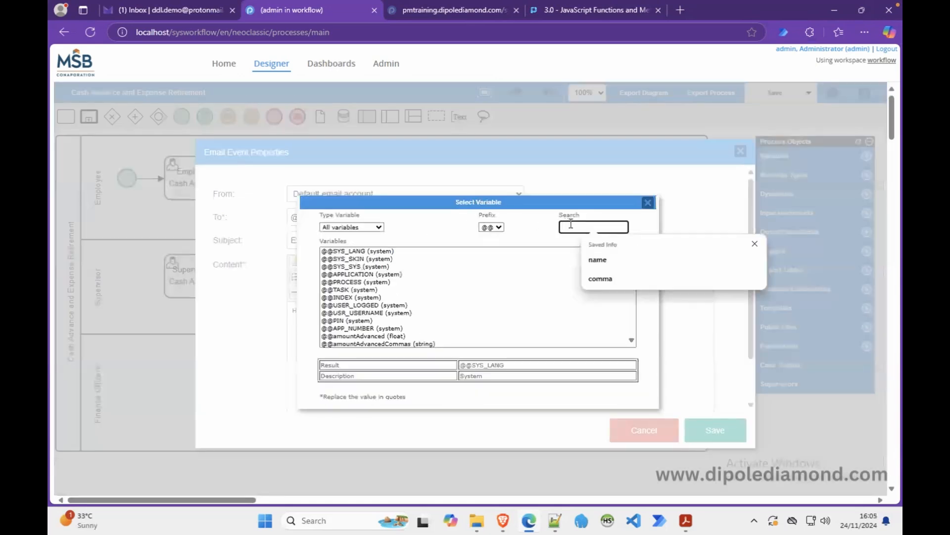
text(emp)
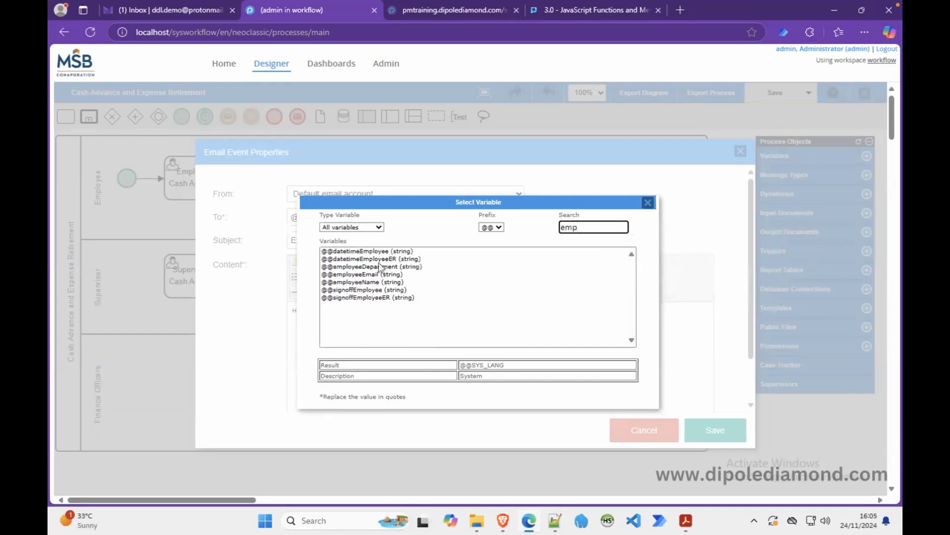
click(372, 282)
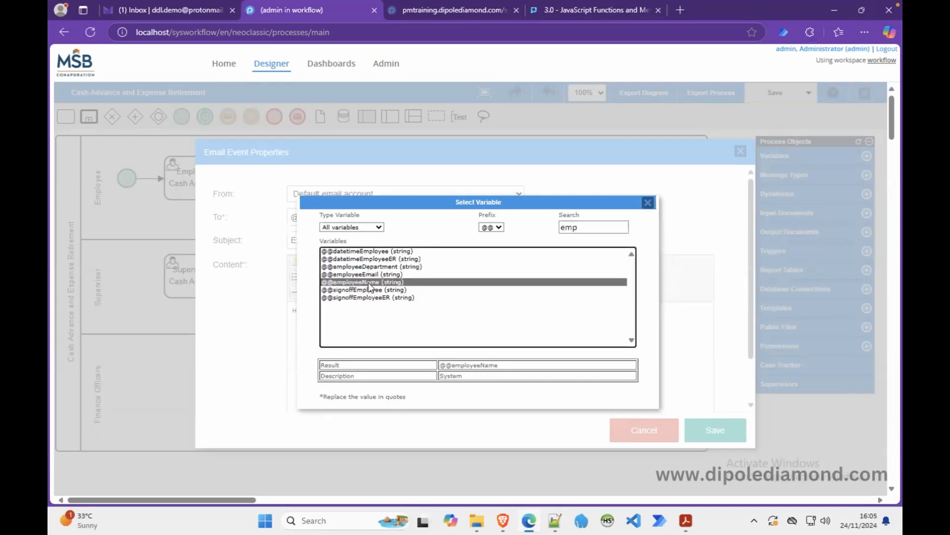
click(492, 233)
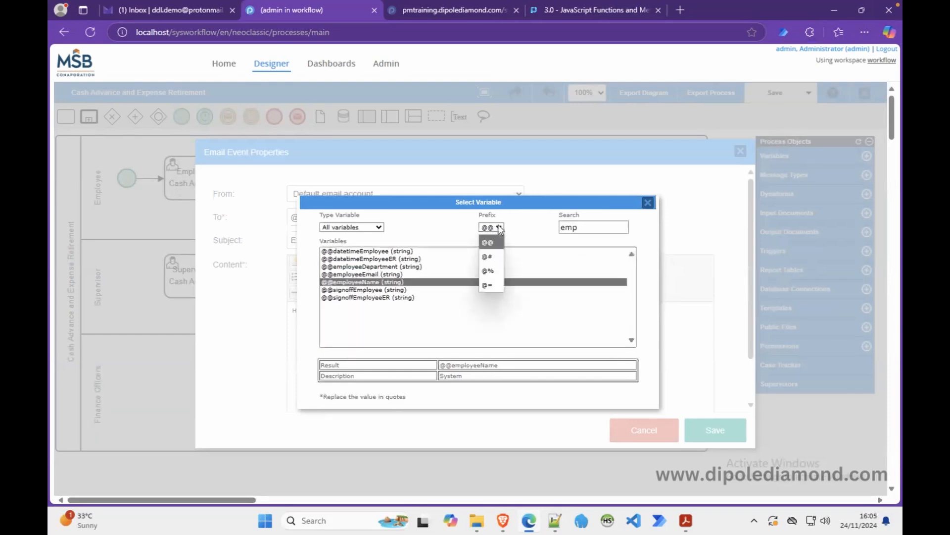
click(493, 287)
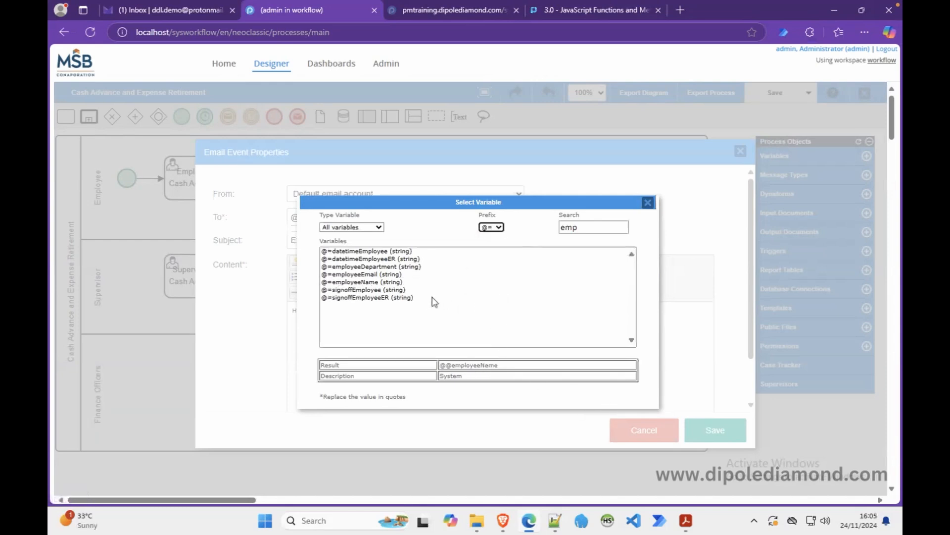
double_click(365, 283)
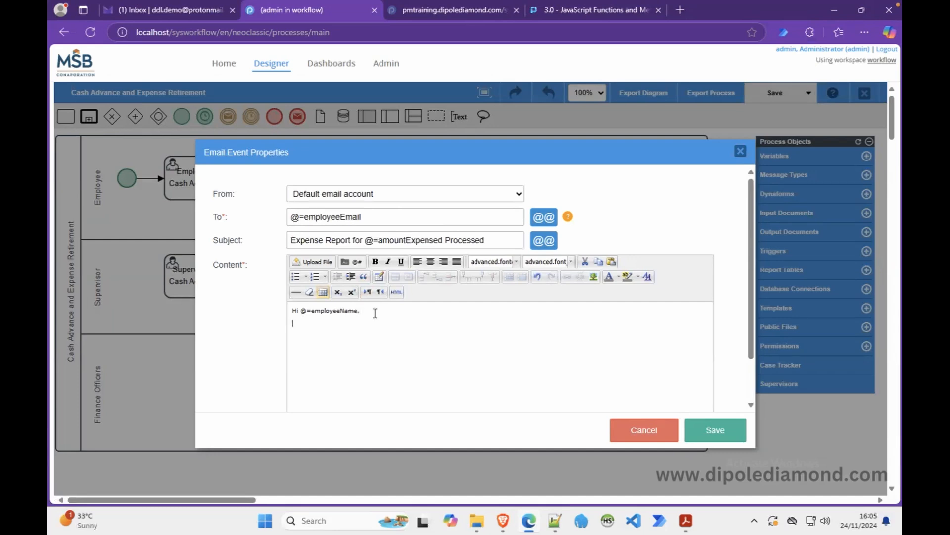
key(Return)
Write 'Your expense retirement for @=amountExpensed has been processed by Finance. See details below.'.
text(Your expense retirement for)
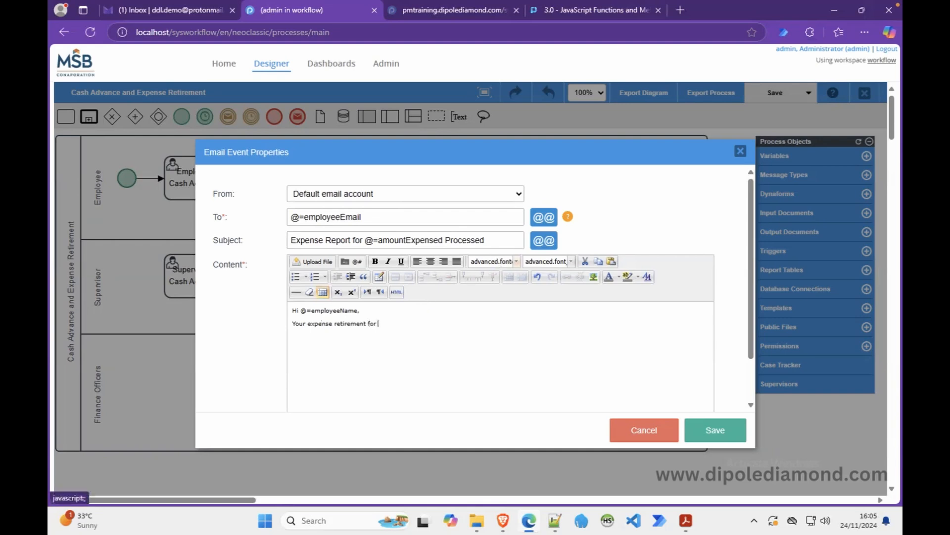
click(365, 263)
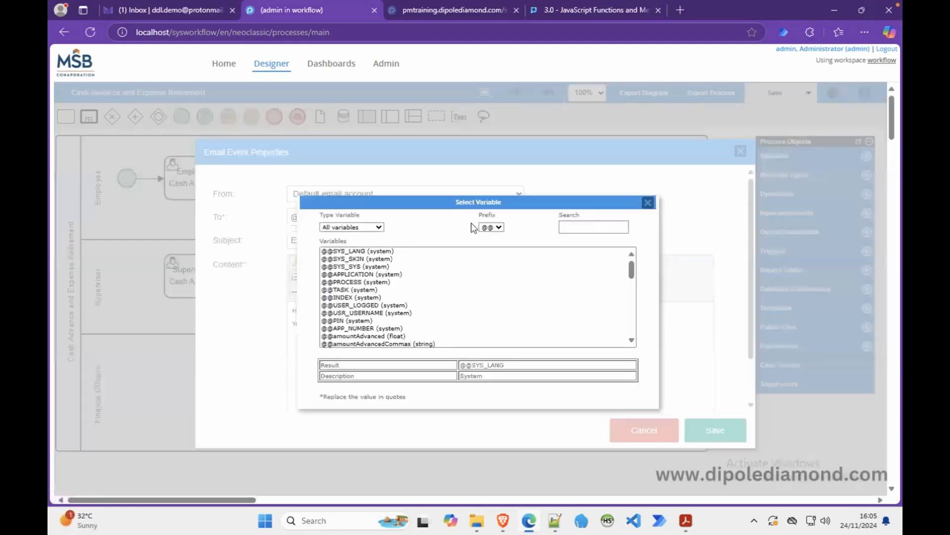
click(497, 228)
click(486, 285)
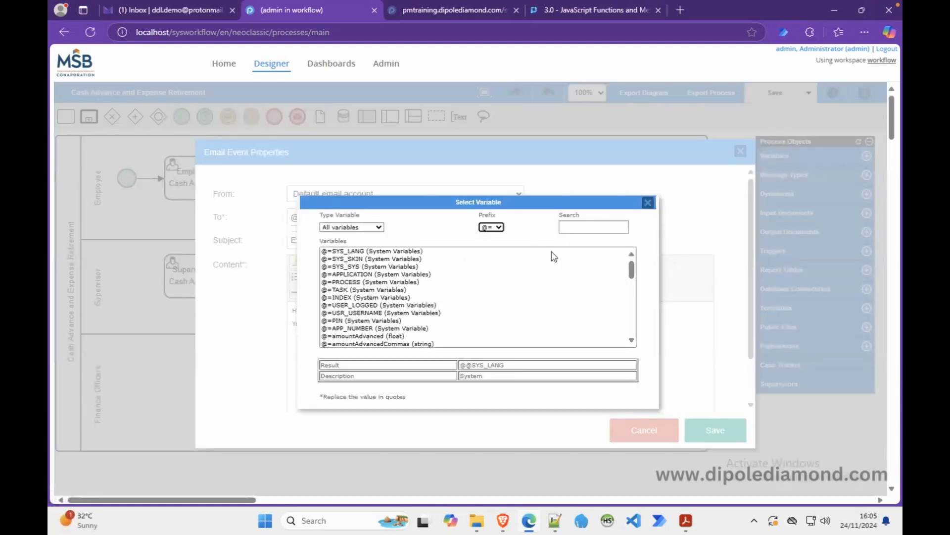
click(577, 229)
text(expe)
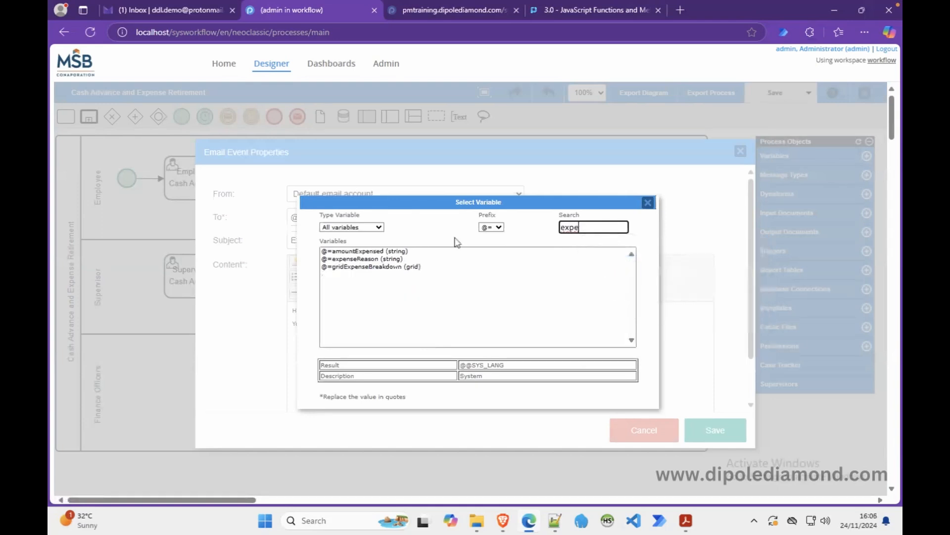
click(361, 252)
double_click(362, 253)
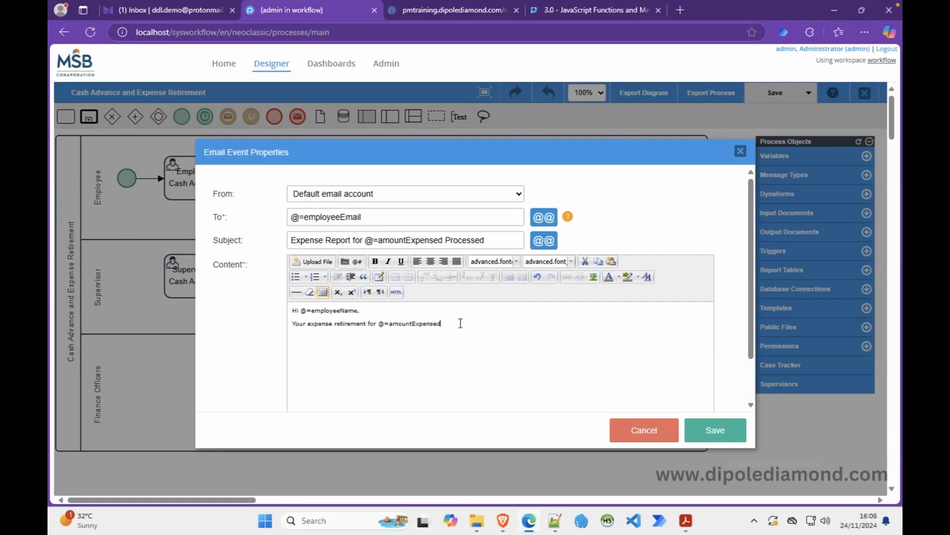
text(has been processed by Finance. See details below:)
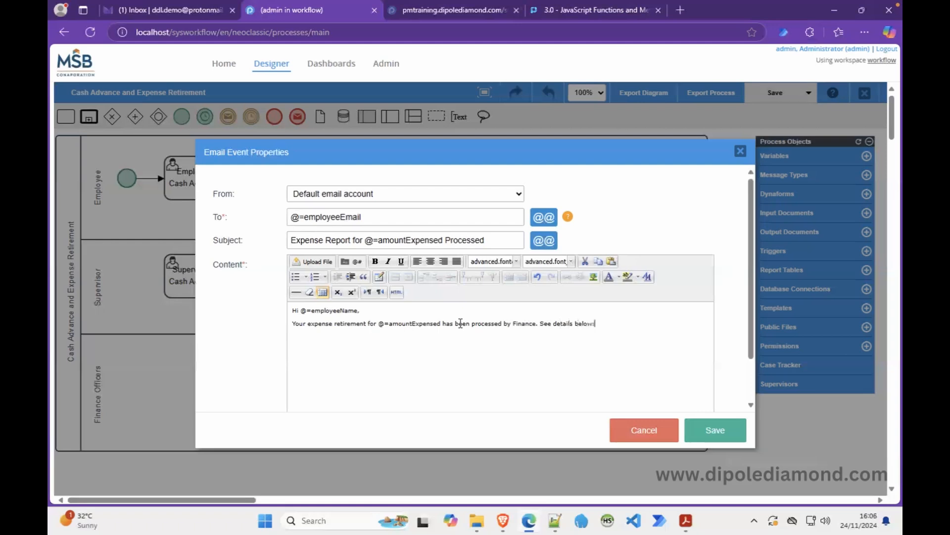
Add a horizontal rule and the lines 'Amount to Reimburse' and 'Amount Reimbursed:'.
click(296, 293)
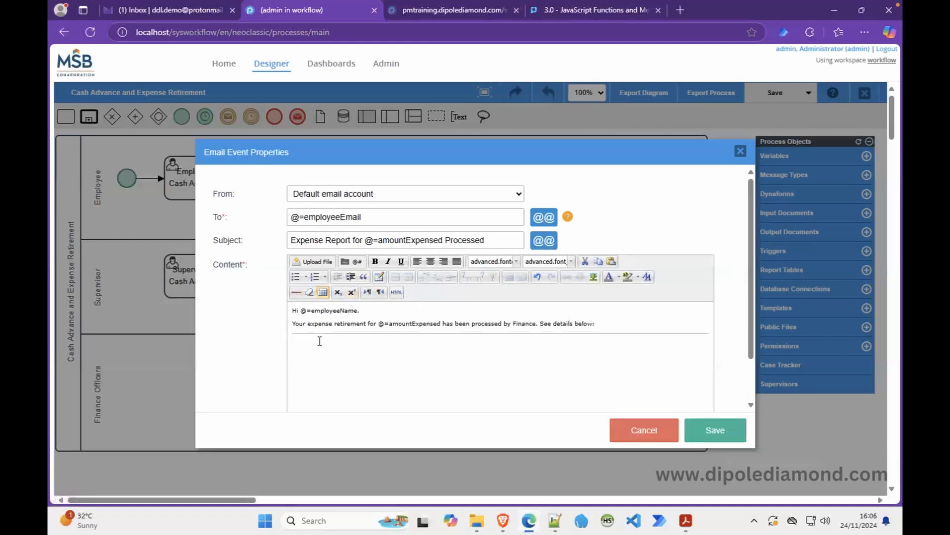
text(Ampount)
text( to Reimburs)
text(Amoun)
text(t Reim)
text(bursed:)
Add a rule, 'Amount to refund:' and 'Amount Refunded' lines, another rule, then select all body text.
click(296, 292)
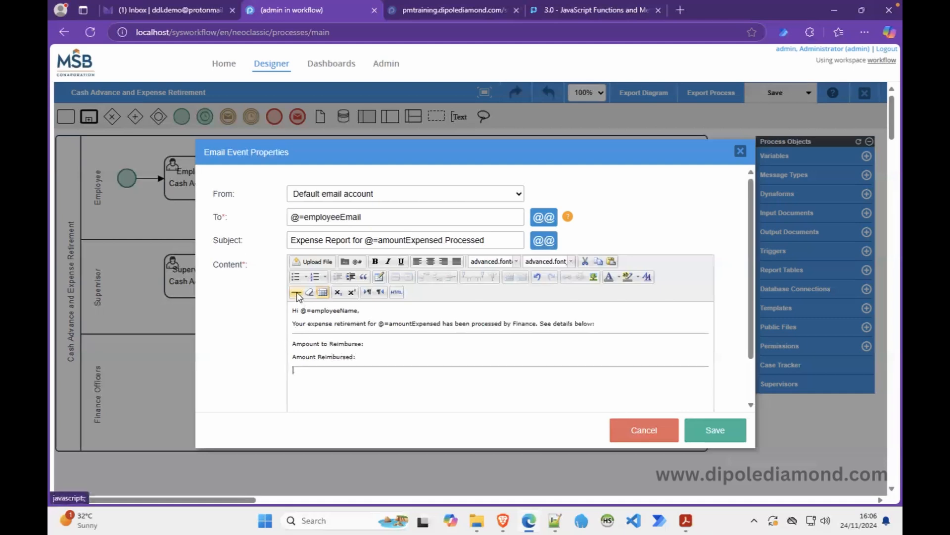
text(AMount)
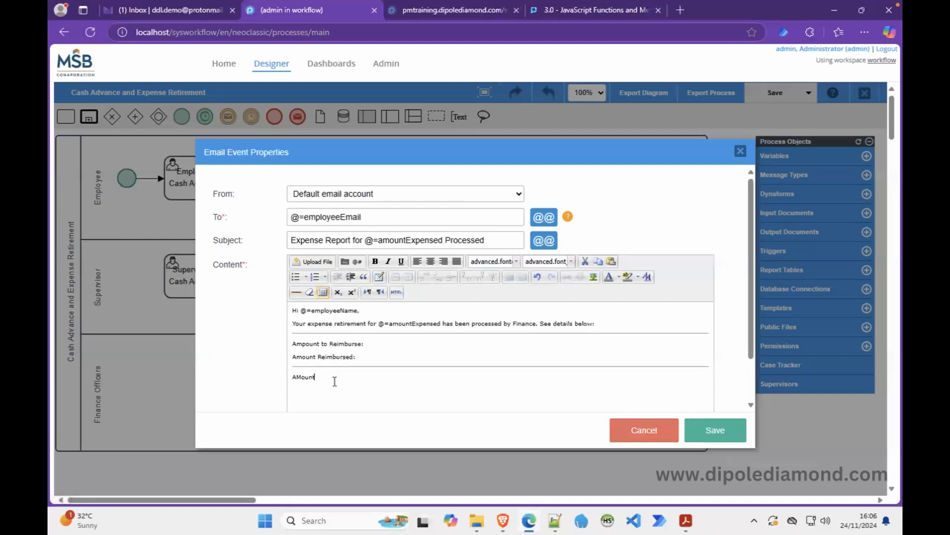
key(BackSpace)
key(BackSpace)
key(BackSpace)
text(mount to refund:)
key(Return)
text(Amount Refunded)
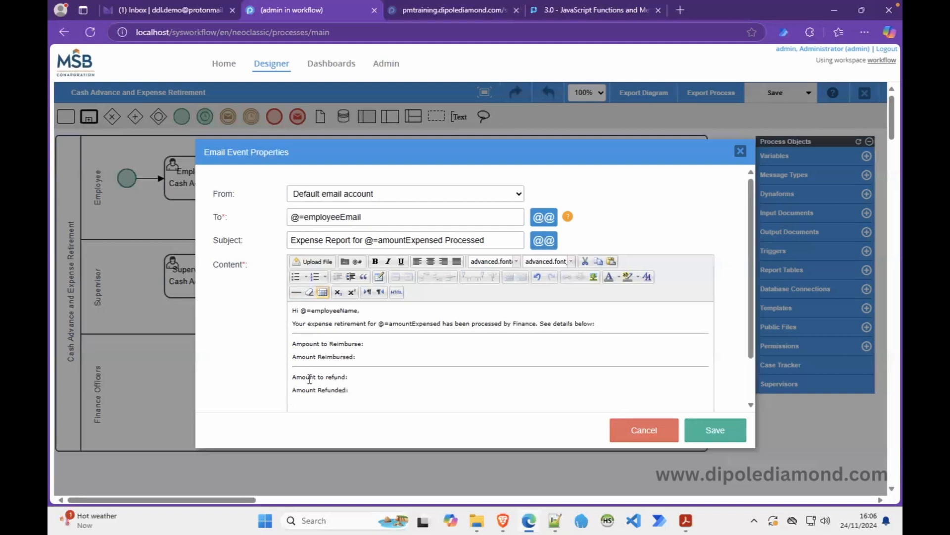
click(296, 292)
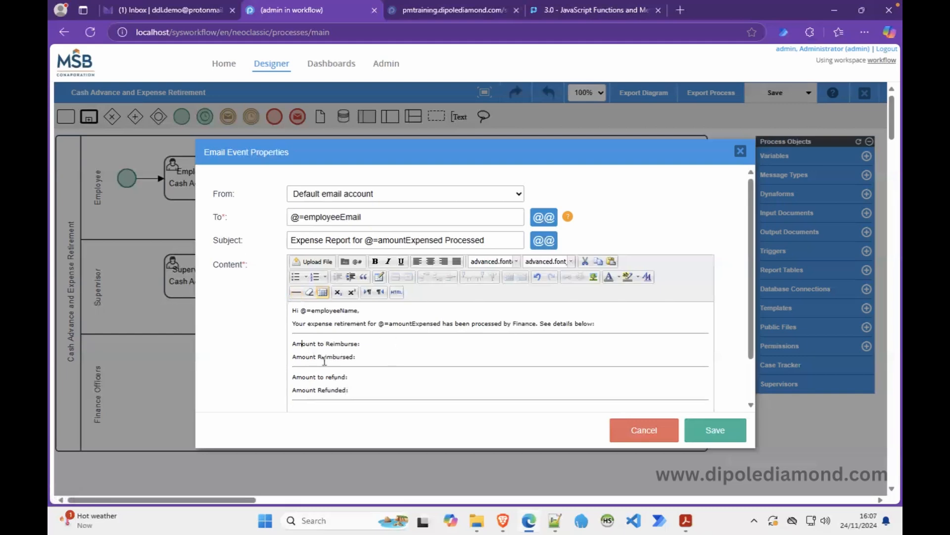
key(ctrl+a)
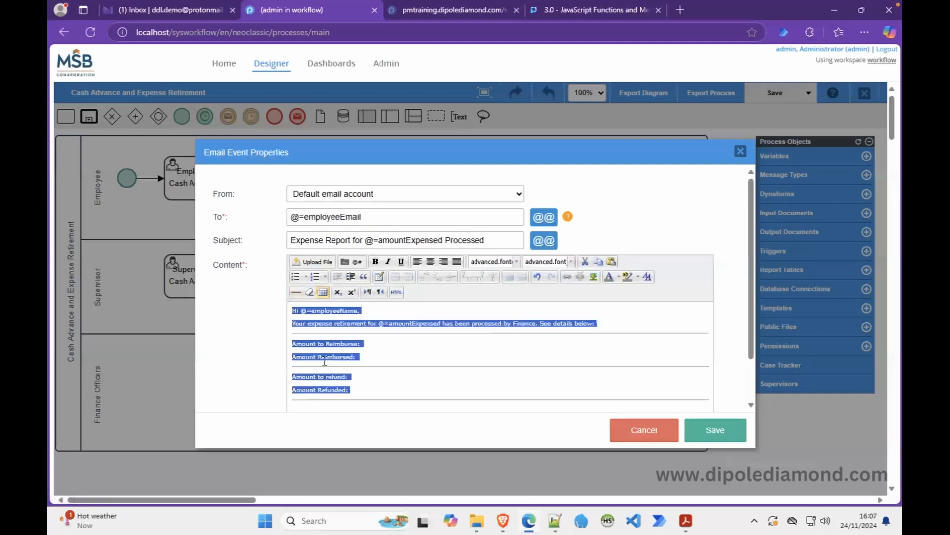
Set the email body font to Arial at size 3 (12pt).
click(516, 261)
click(495, 291)
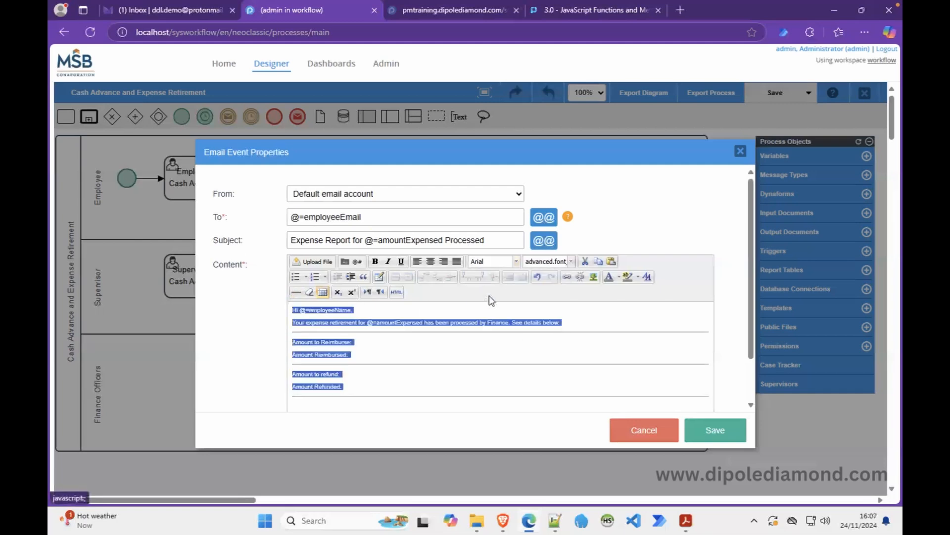
click(571, 261)
click(545, 312)
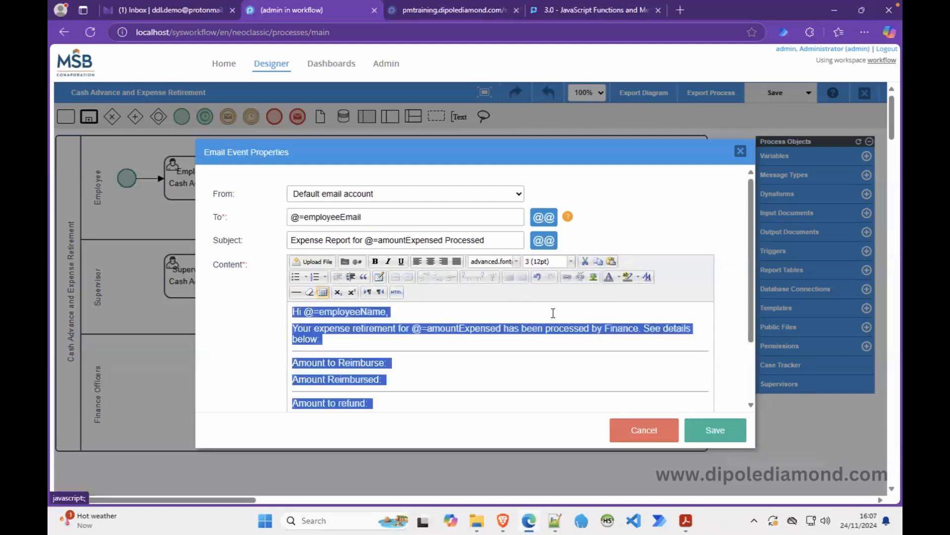
click(479, 352)
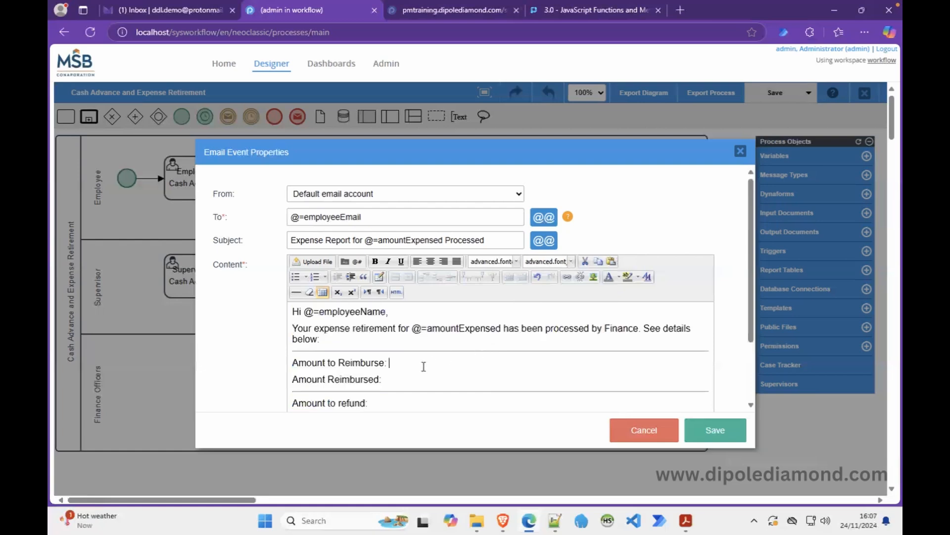
Make the two reimbursement lines and the two refund lines bulleted lists.
drag(340, 364, 344, 374)
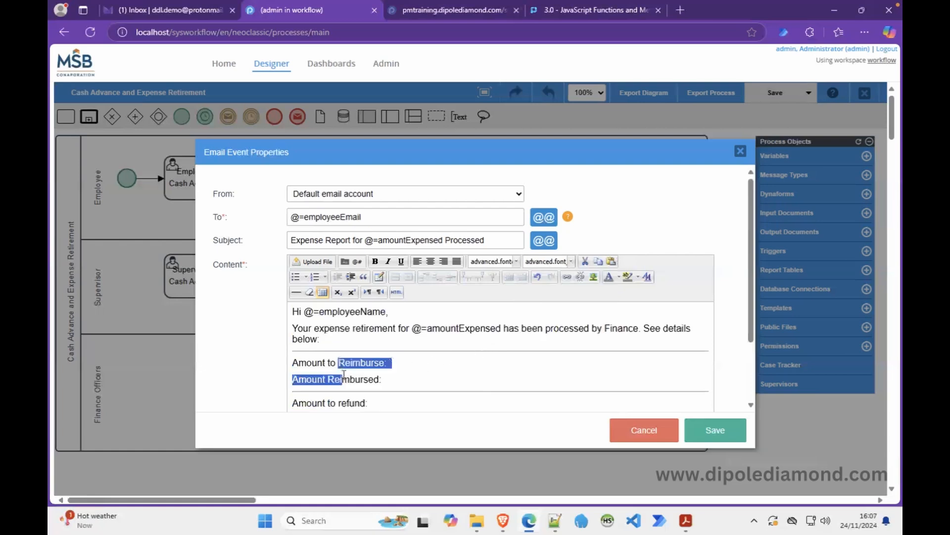
click(296, 277)
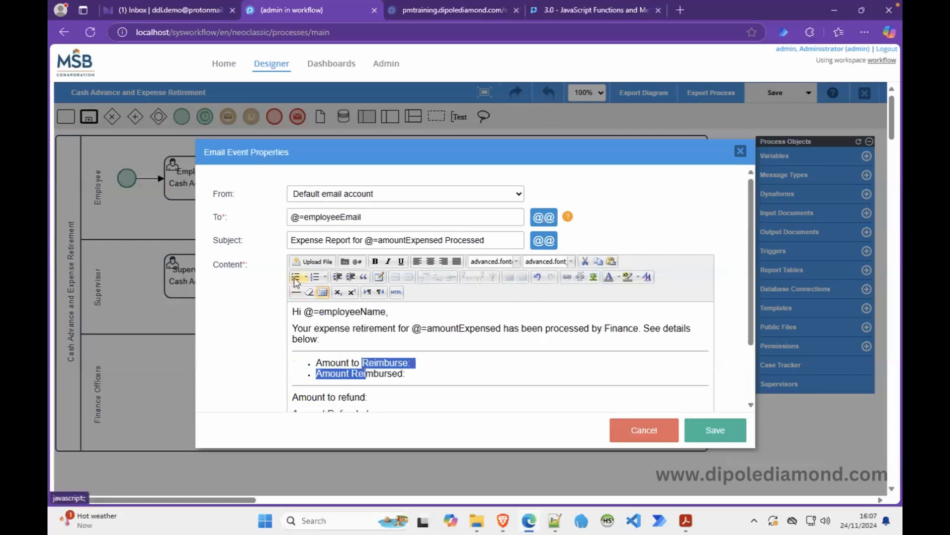
scroll(349, 387, down, 2)
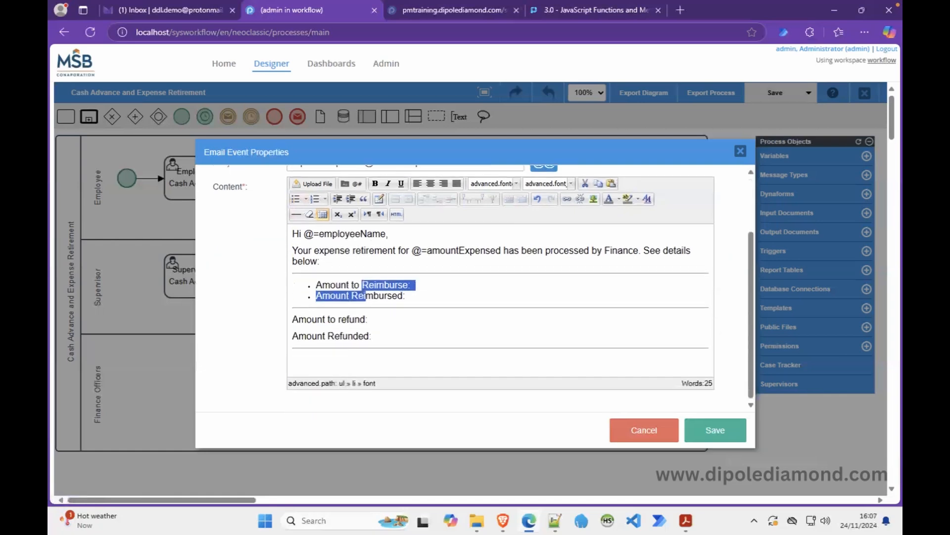
drag(322, 320, 325, 336)
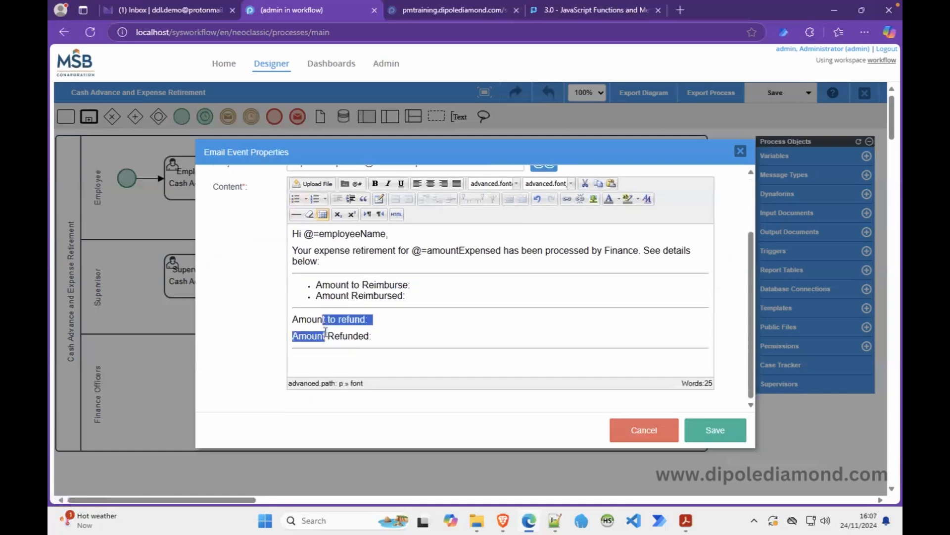
click(295, 199)
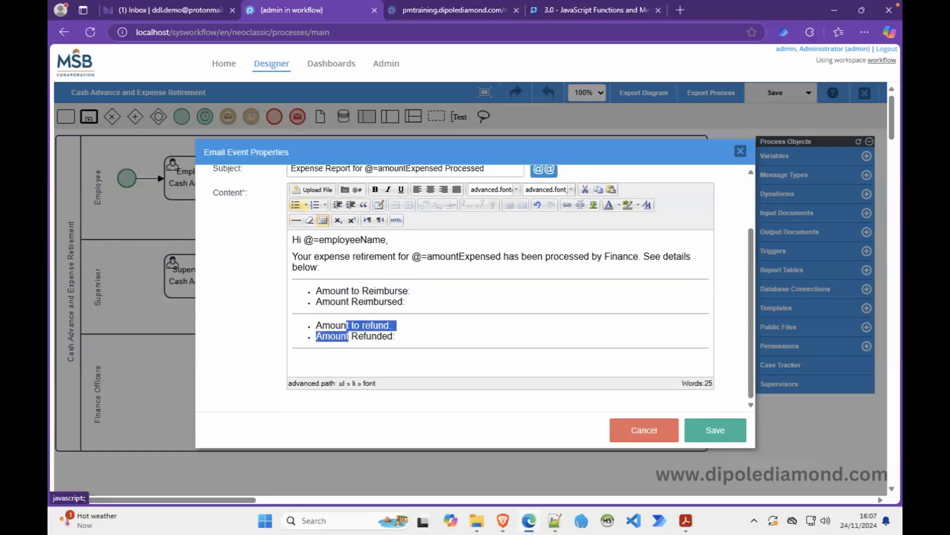
click(373, 329)
Capitalise 'refund' to 'Refund' in 'Amount to Refund:'.
click(366, 327)
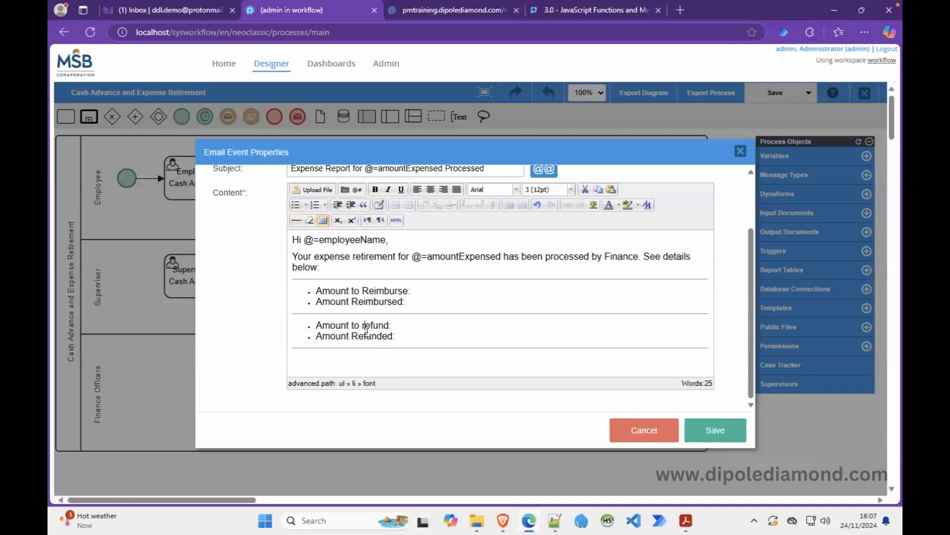
key(BackSpace)
text(R)
click(439, 288)
Insert amountToReimburse after the Amount to Reimburse line and change its prefix to @=.
click(547, 175)
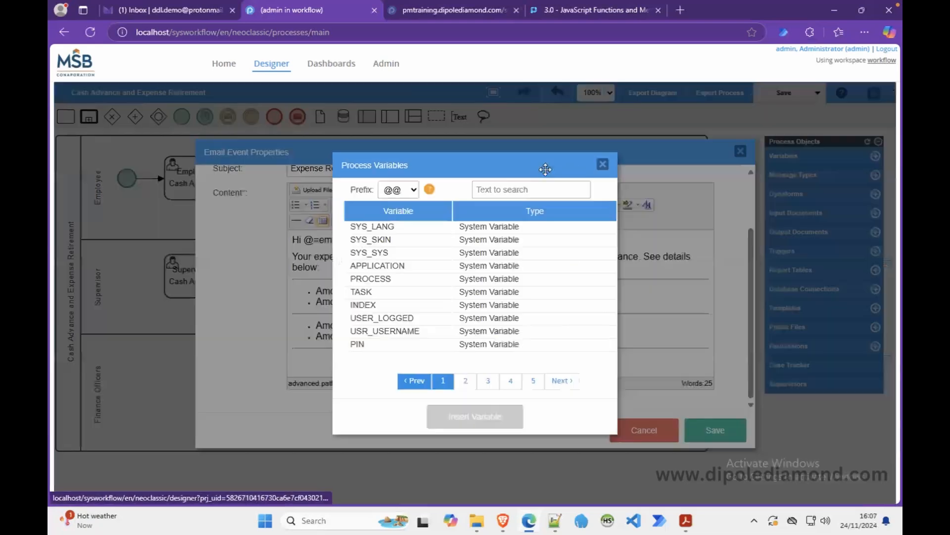
click(602, 163)
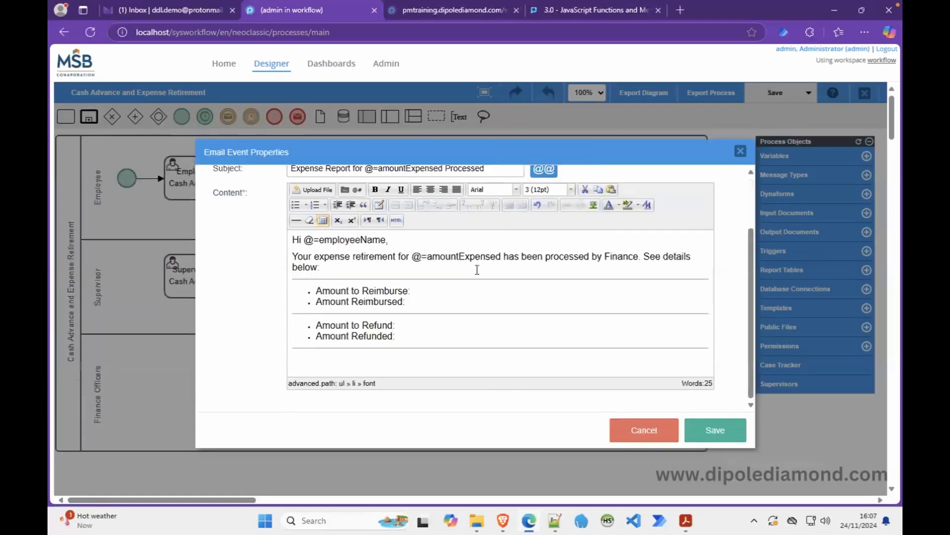
click(356, 190)
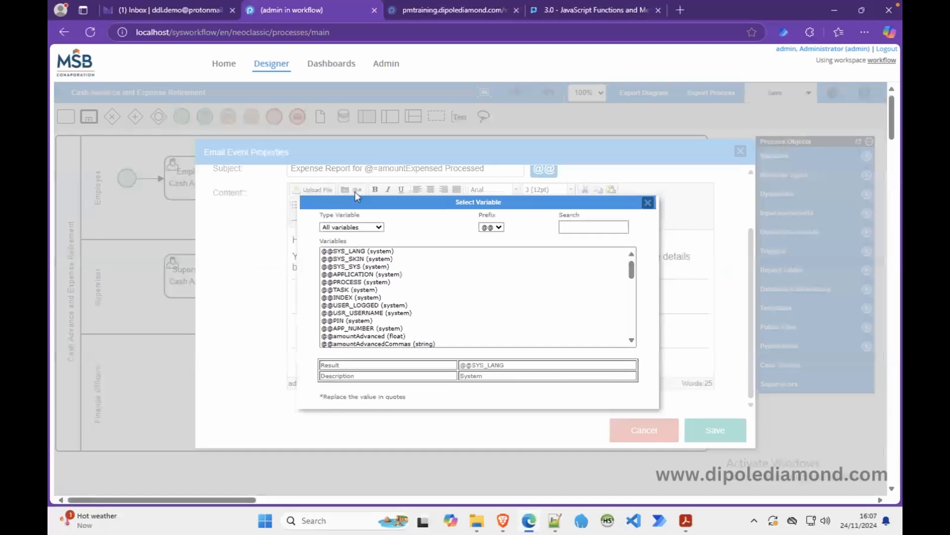
click(572, 224)
text(tore)
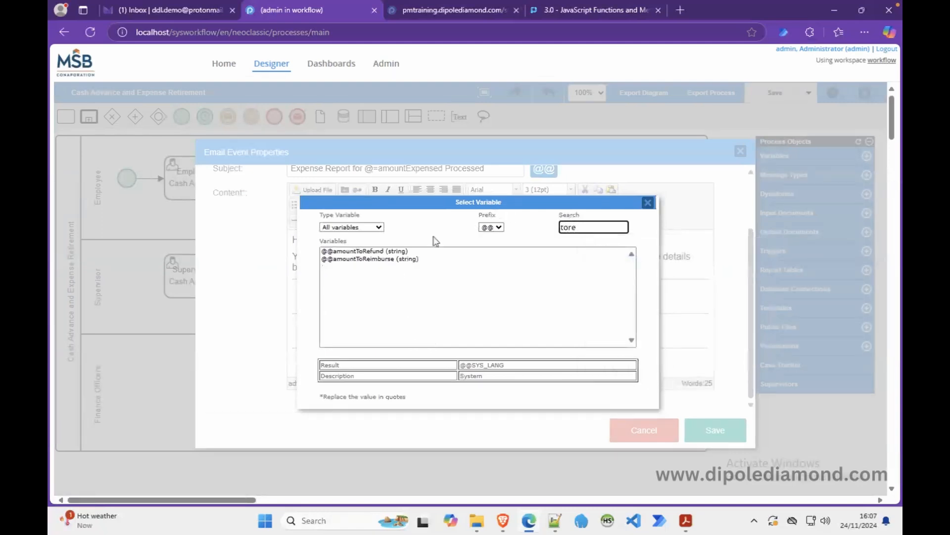
double_click(376, 259)
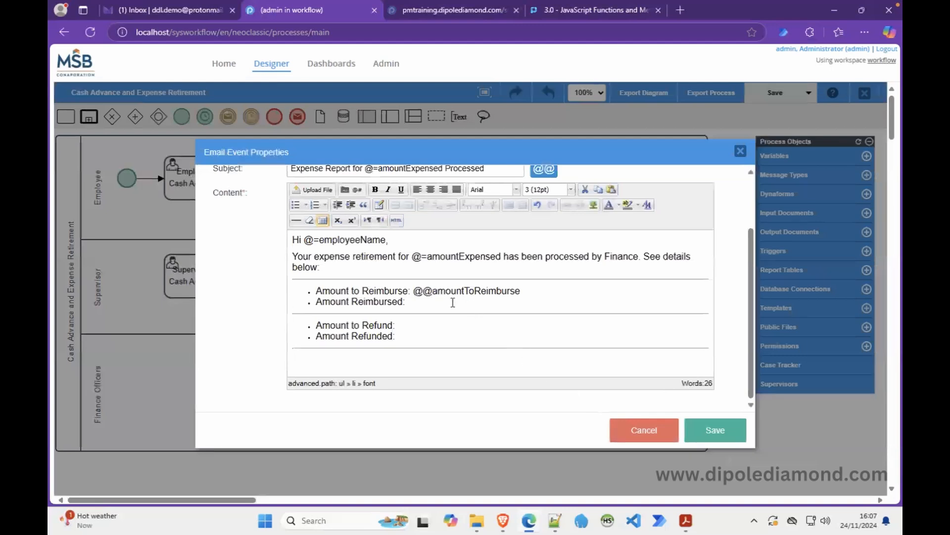
click(434, 293)
key(BackSpace)
text(=)
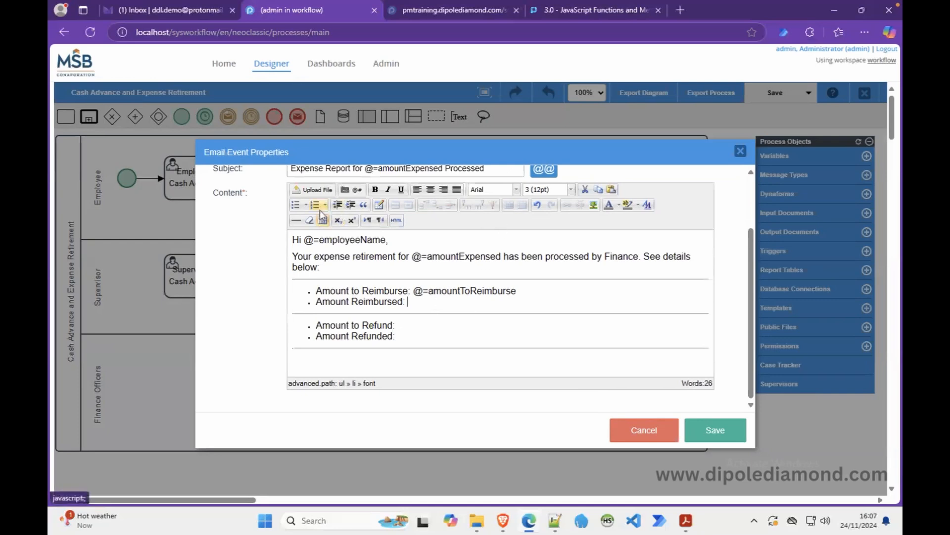
Insert @=amountReimbursed after the Amount Reimbursed line.
click(356, 190)
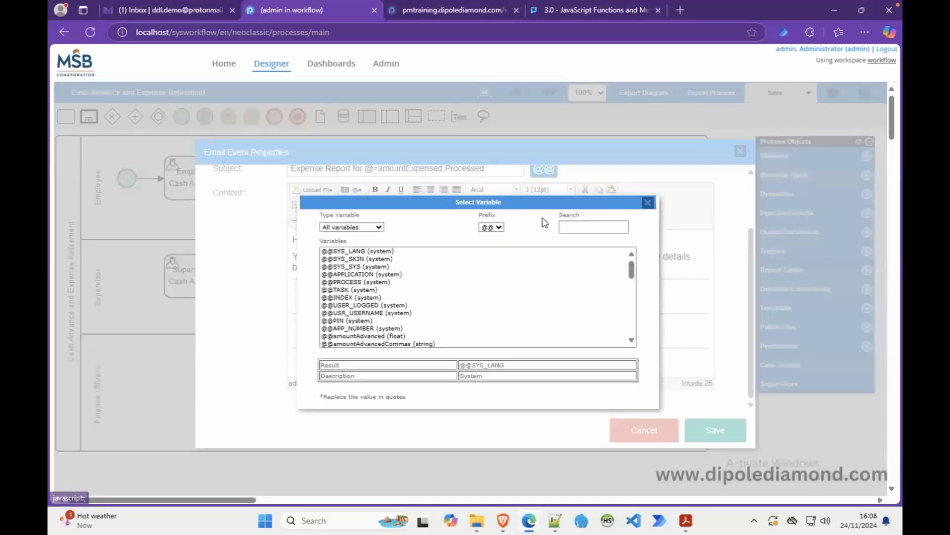
click(499, 227)
click(489, 284)
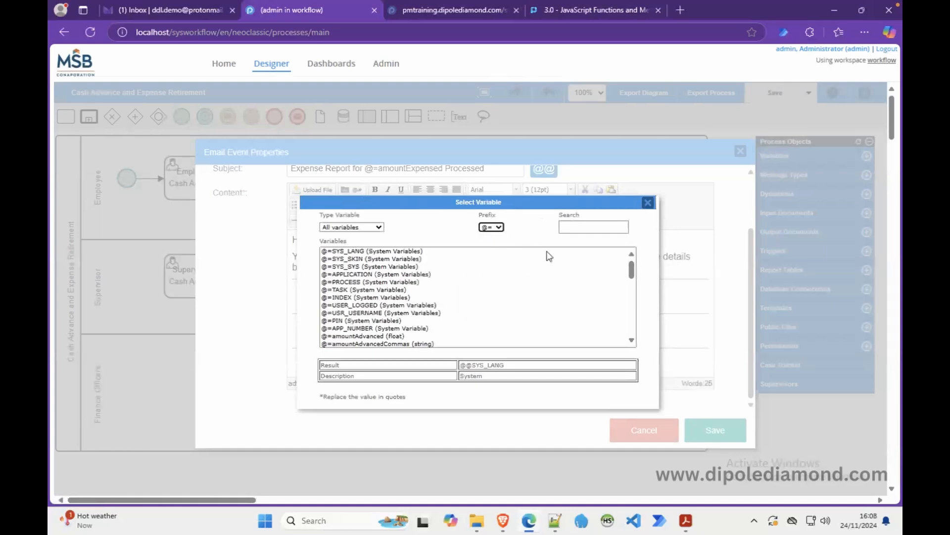
click(577, 228)
text(reim)
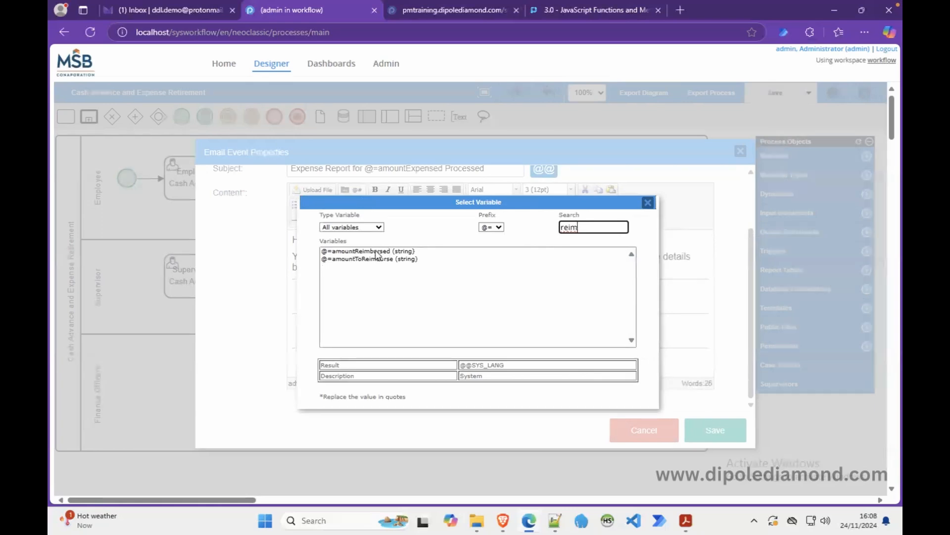
double_click(376, 251)
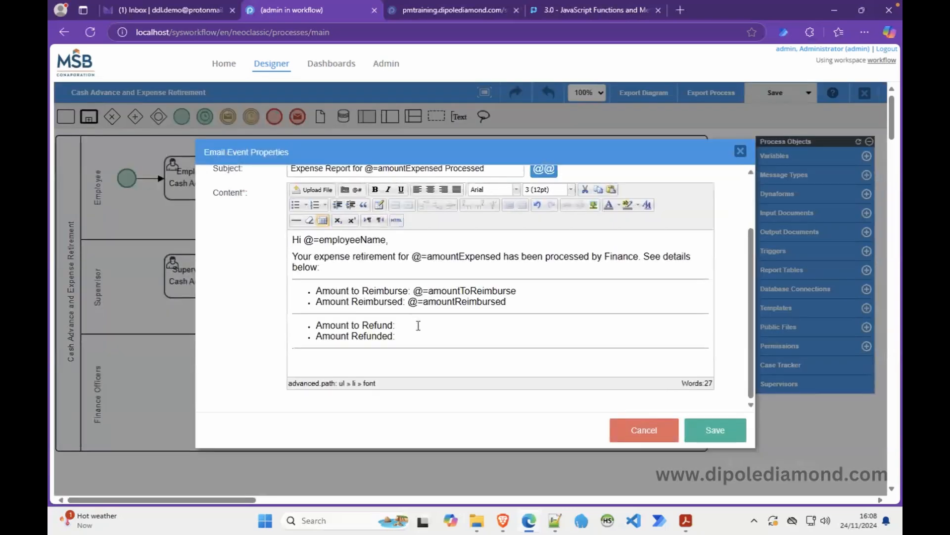
Insert @=amountToRefund at the end of the Amount to Refund line.
click(419, 325)
click(357, 189)
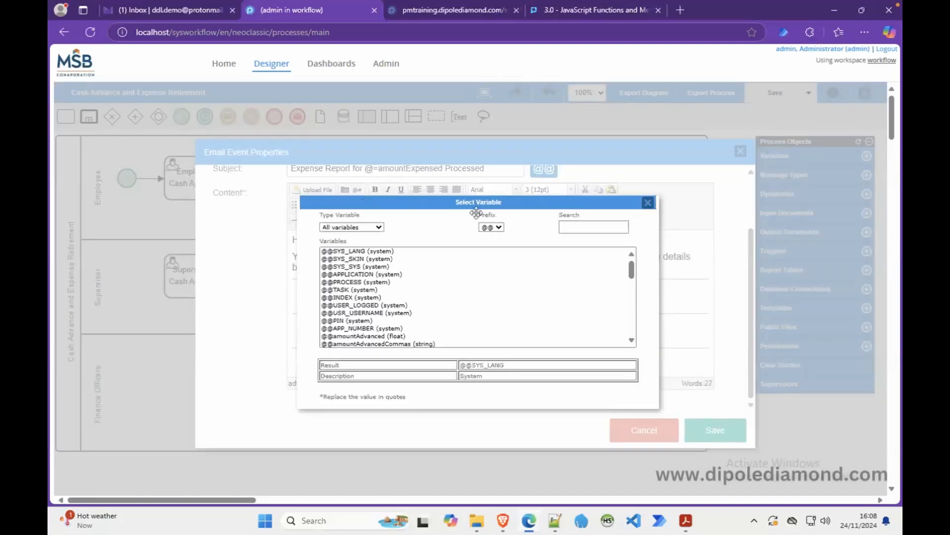
click(495, 230)
click(494, 291)
click(579, 227)
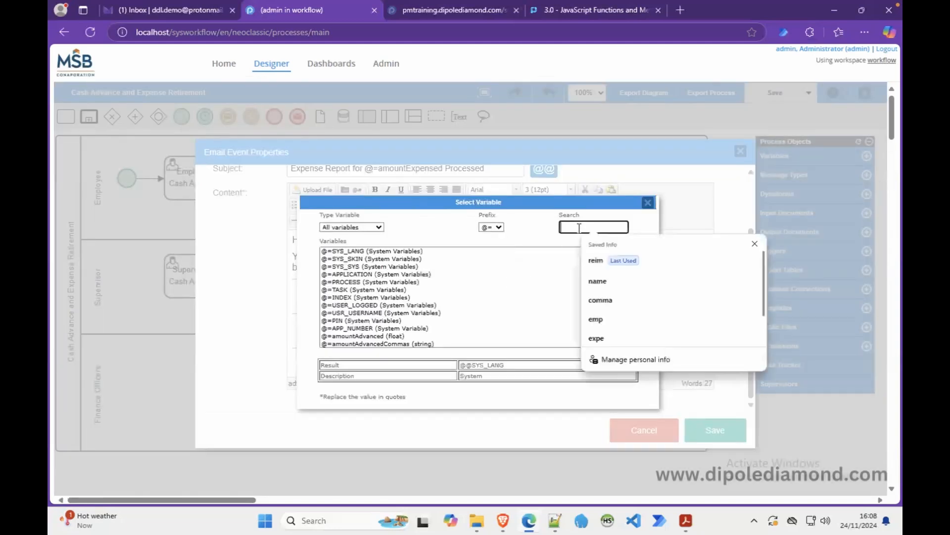
text(toref)
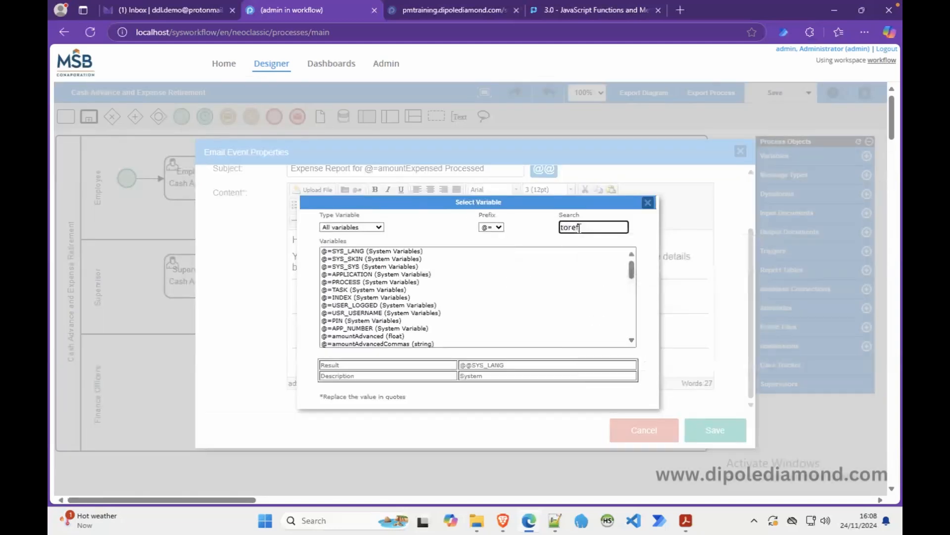
click(376, 251)
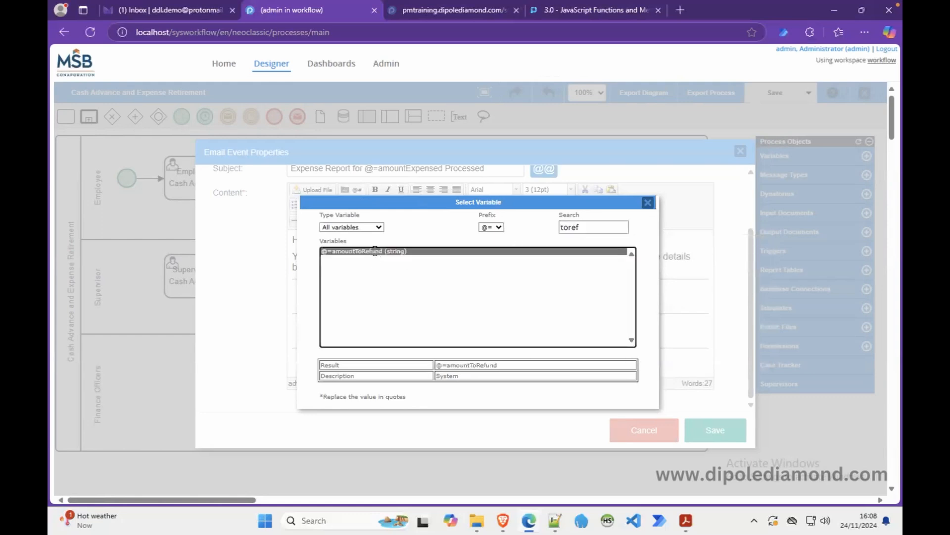
double_click(375, 251)
Insert @=amountRefunded at the end of the Amount Refunded line.
click(437, 338)
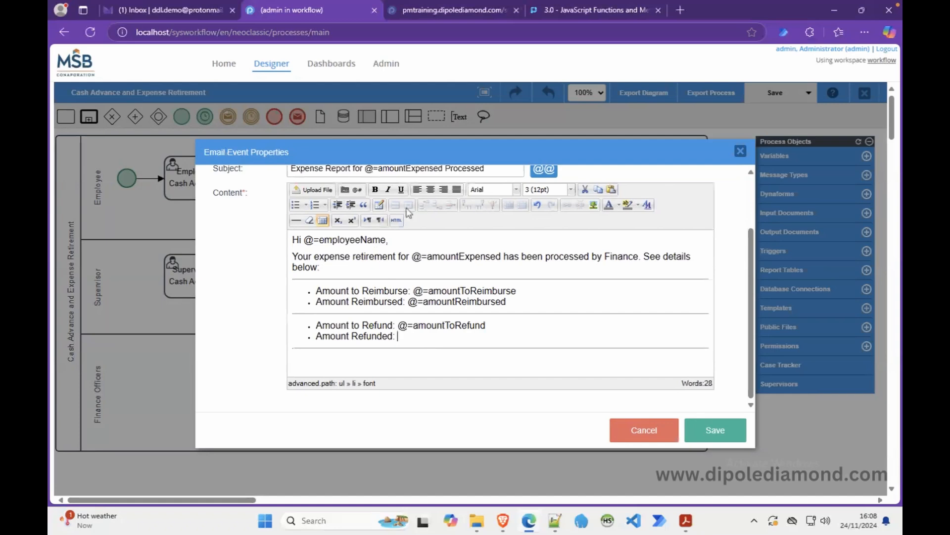
click(357, 189)
click(499, 227)
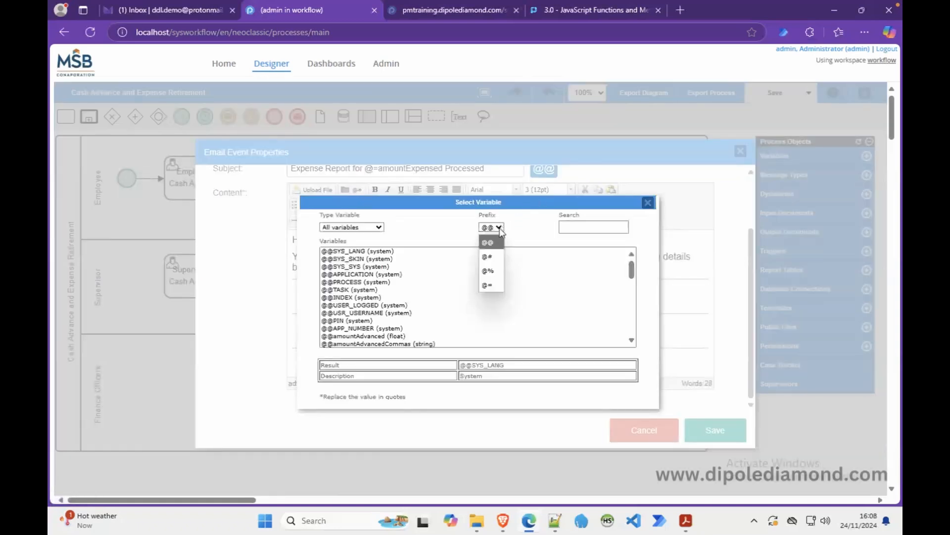
click(491, 282)
click(581, 228)
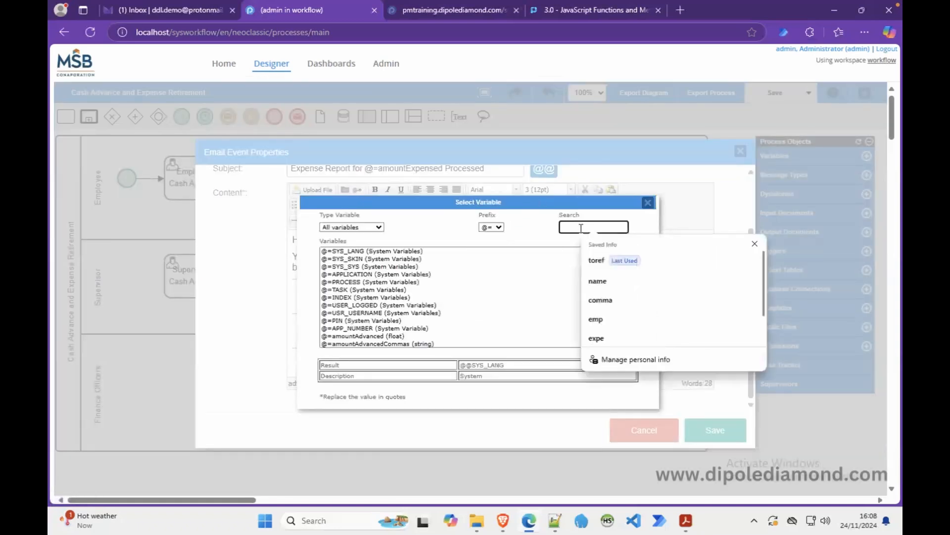
text(refu)
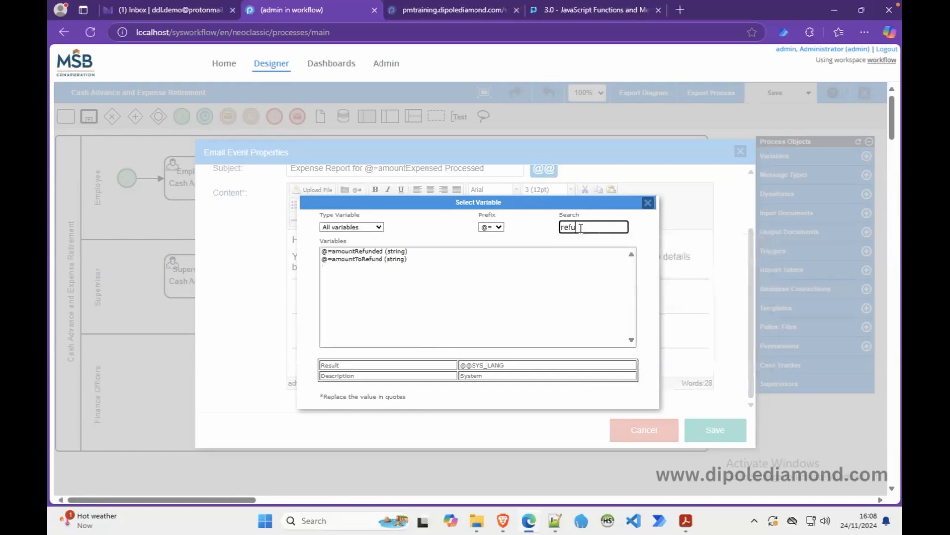
click(364, 251)
double_click(364, 251)
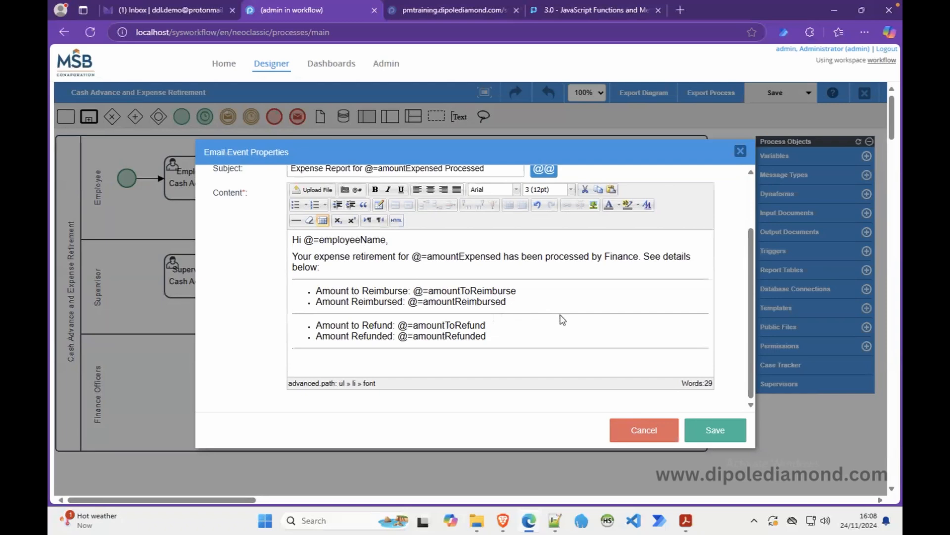
Save the email end event, review the diagram's three expense tasks, then go to the employee's case.
click(717, 437)
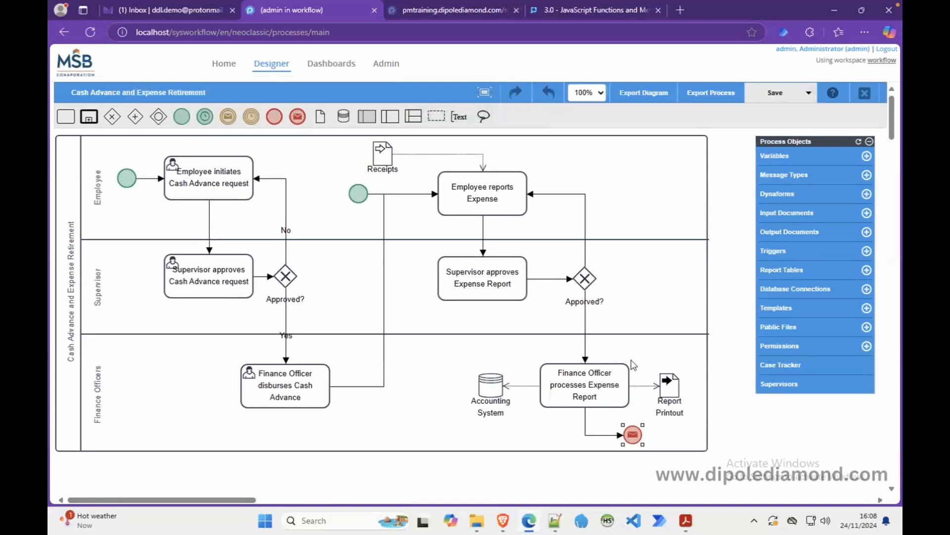
click(505, 207)
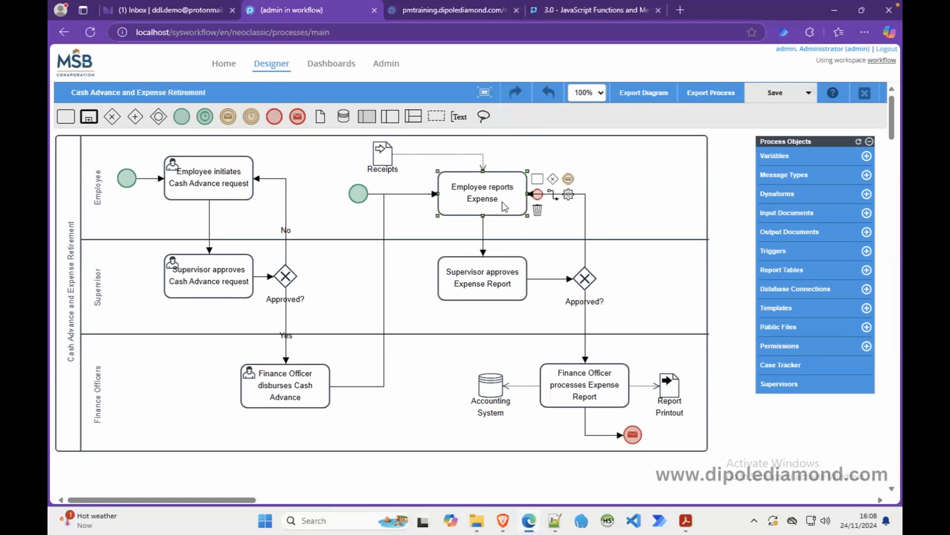
click(479, 266)
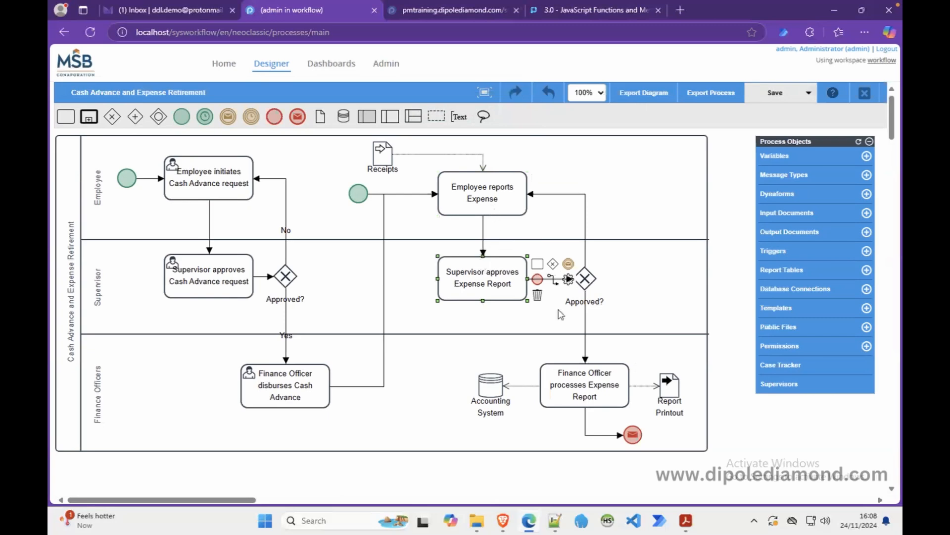
click(587, 383)
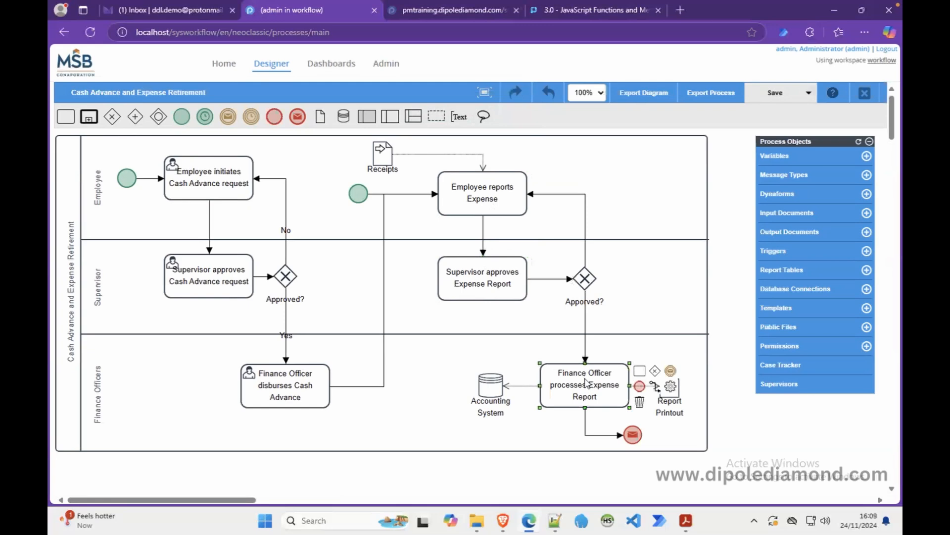
click(633, 436)
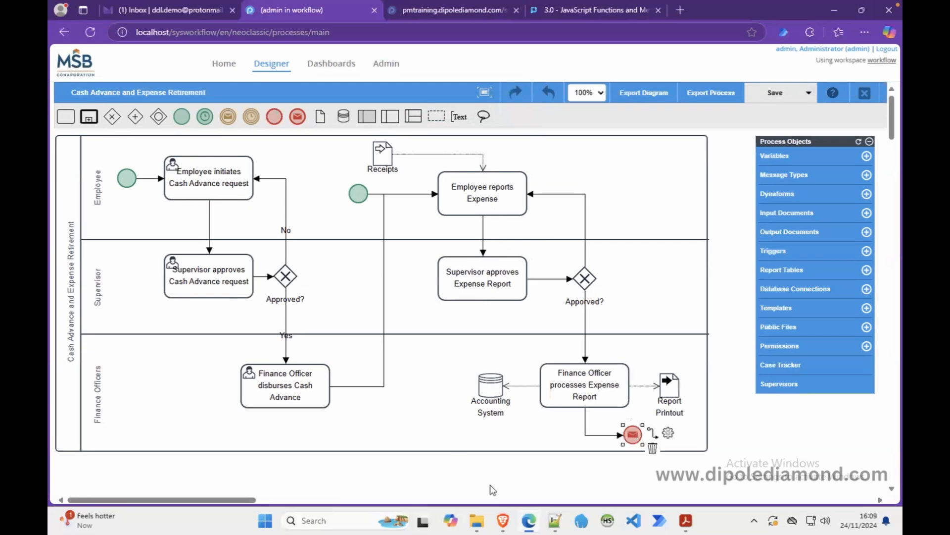
click(503, 521)
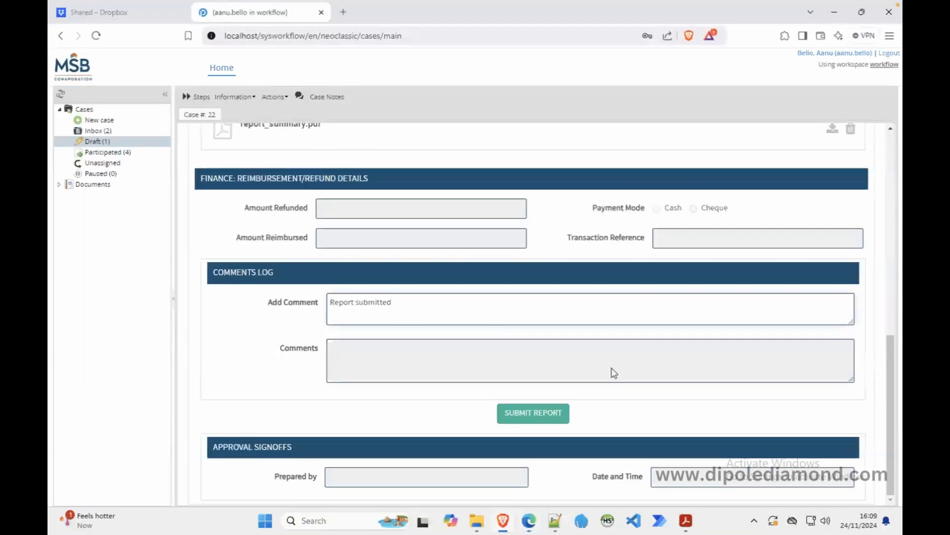
Submit the open expense report with its 'Report submitted' comment and return to the Inbox.
click(532, 409)
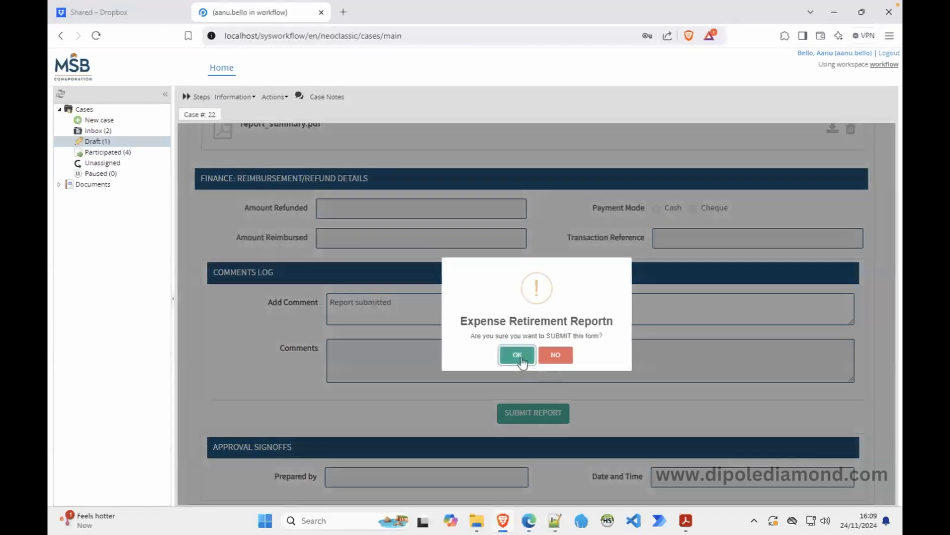
click(517, 355)
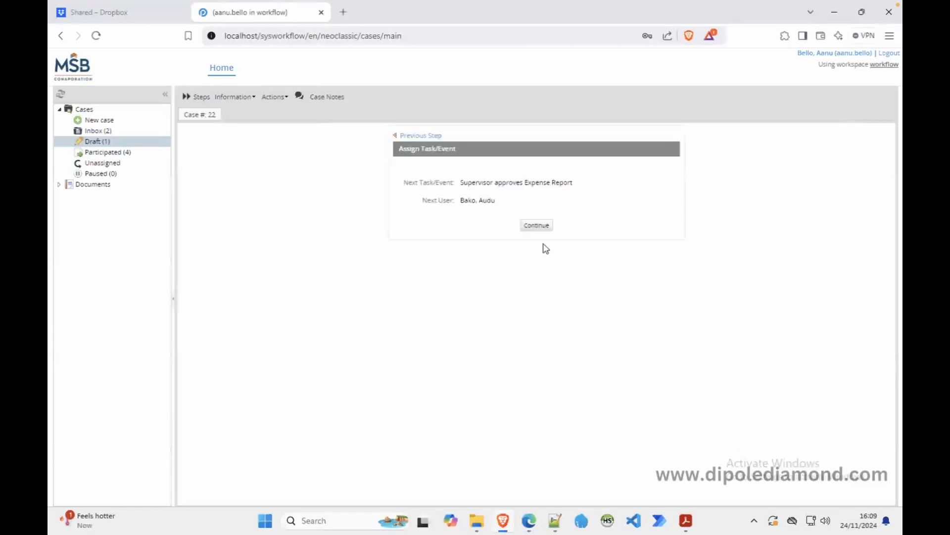
click(542, 228)
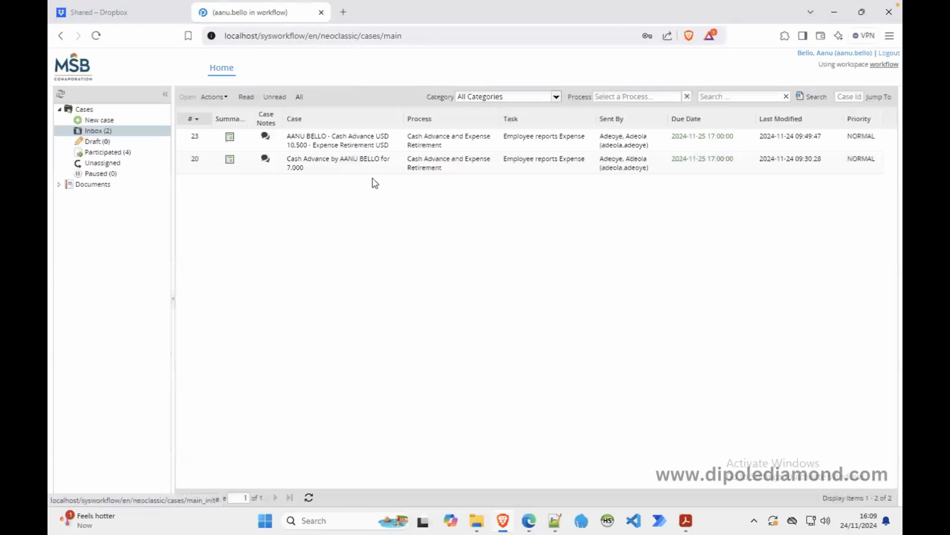
In case 20, enter 'Wireless mouse-keyboard set' from the reason as row 1's description, amount 7000.
double_click(324, 166)
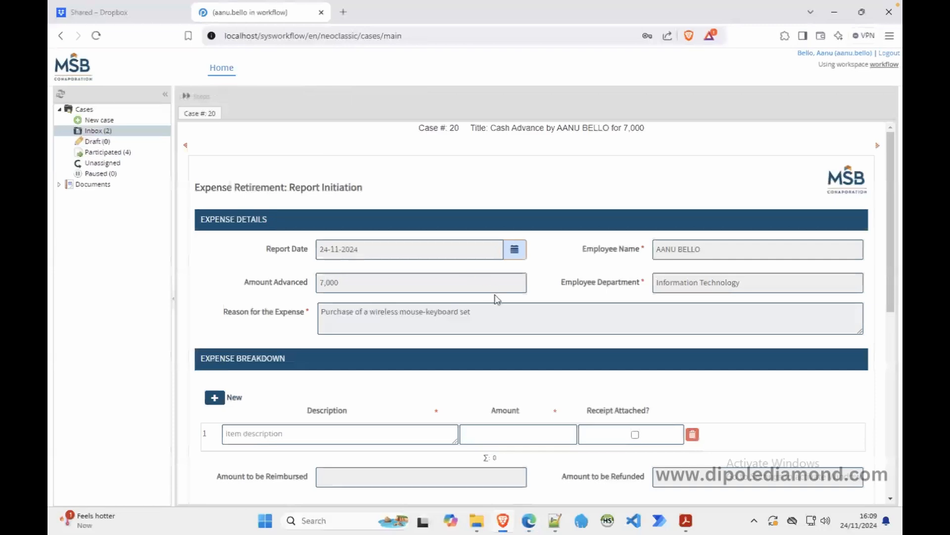
scroll(495, 296, down, 5)
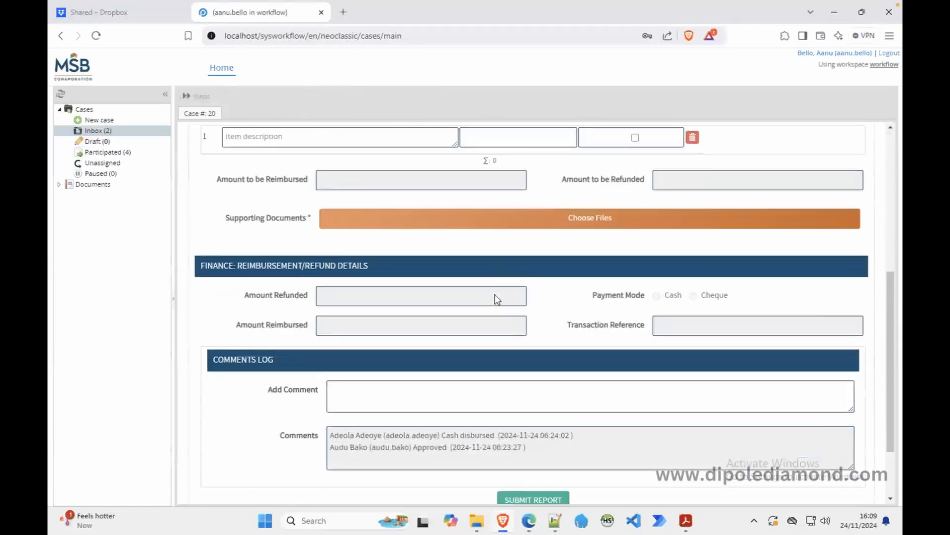
scroll(494, 294, up, 5)
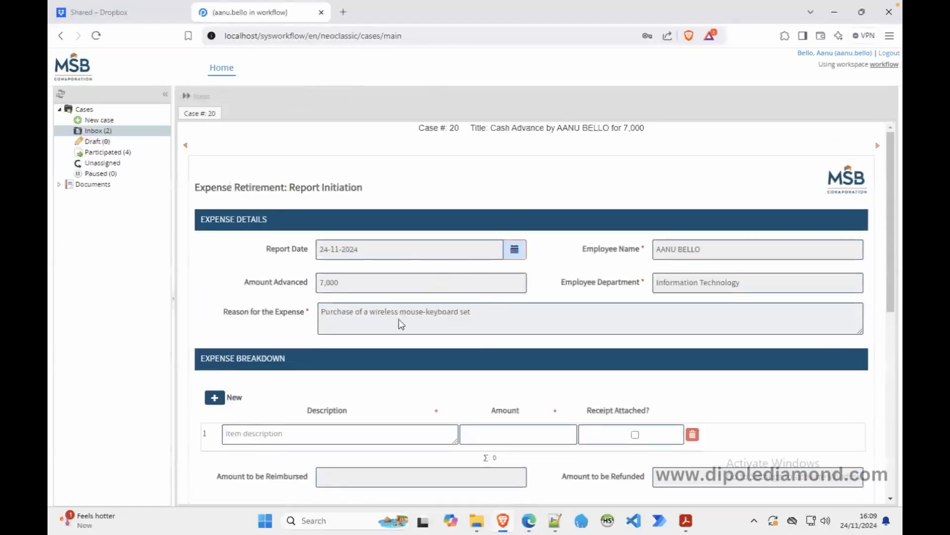
drag(369, 312, 484, 318)
key(ctrl+c)
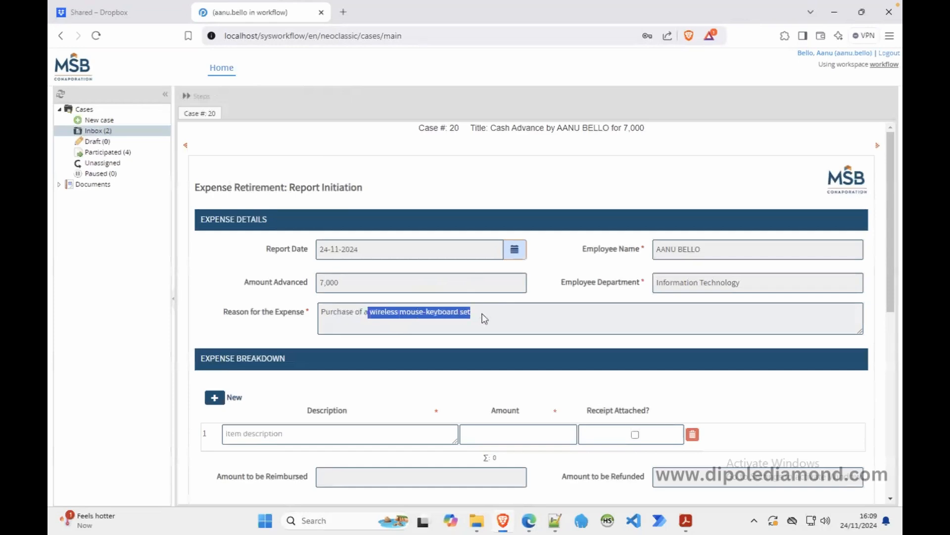
click(356, 437)
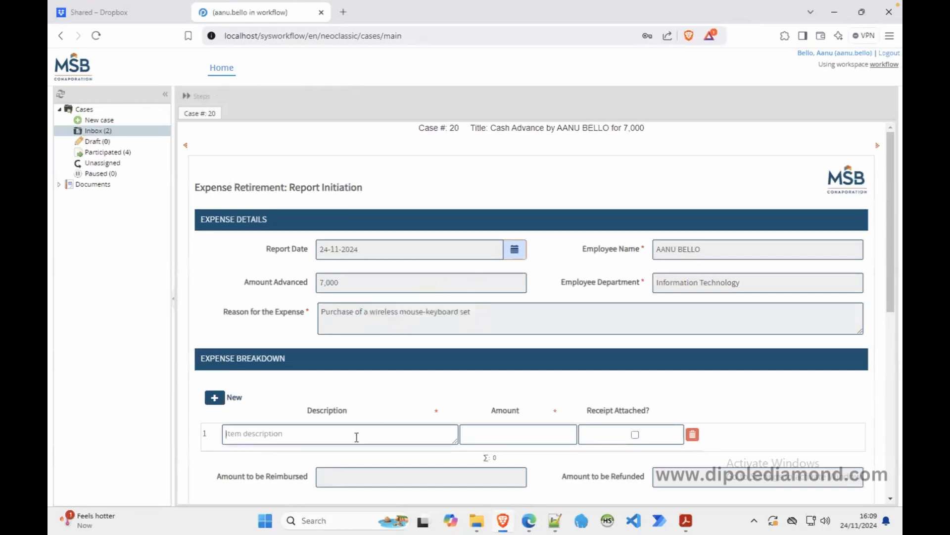
key(ctrl+v)
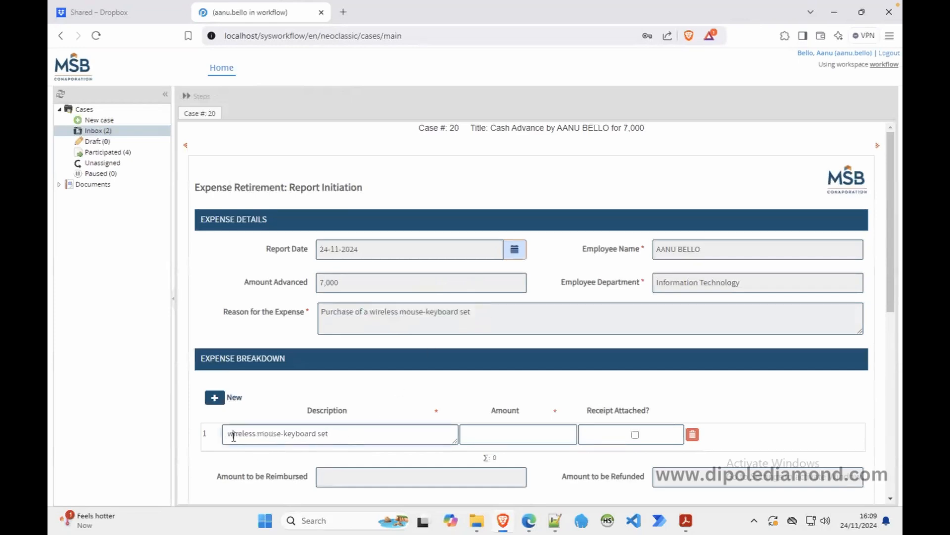
click(234, 436)
key(BackSpace)
text(W)
click(491, 434)
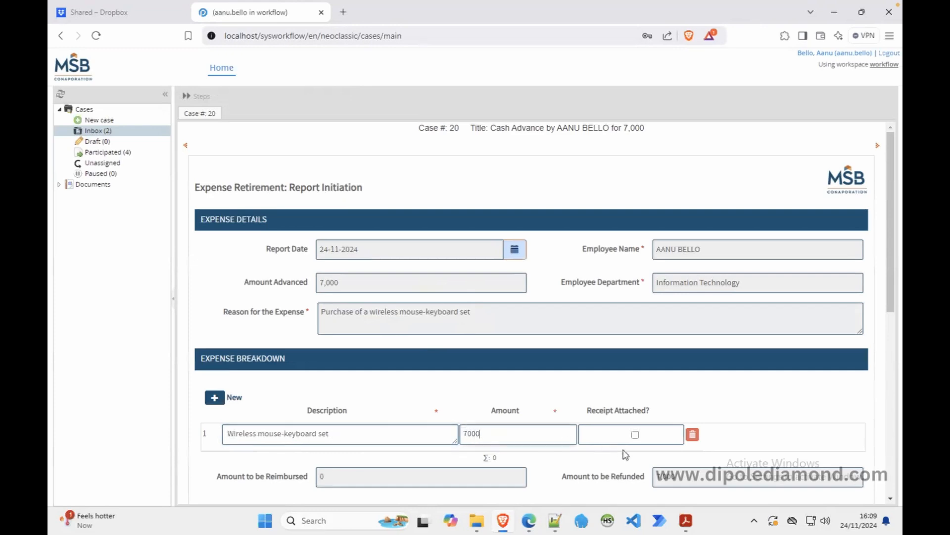
drag(887, 295, 890, 340)
click(738, 369)
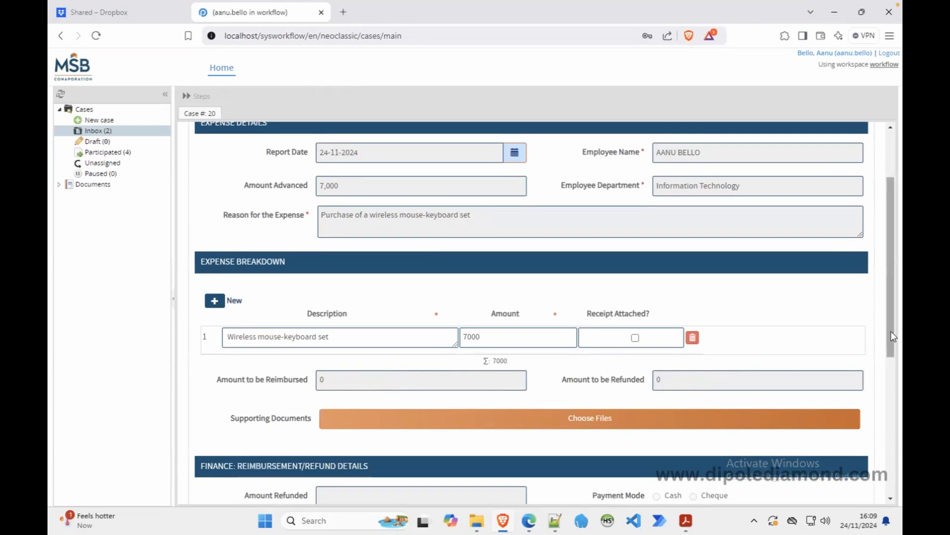
drag(891, 331, 884, 450)
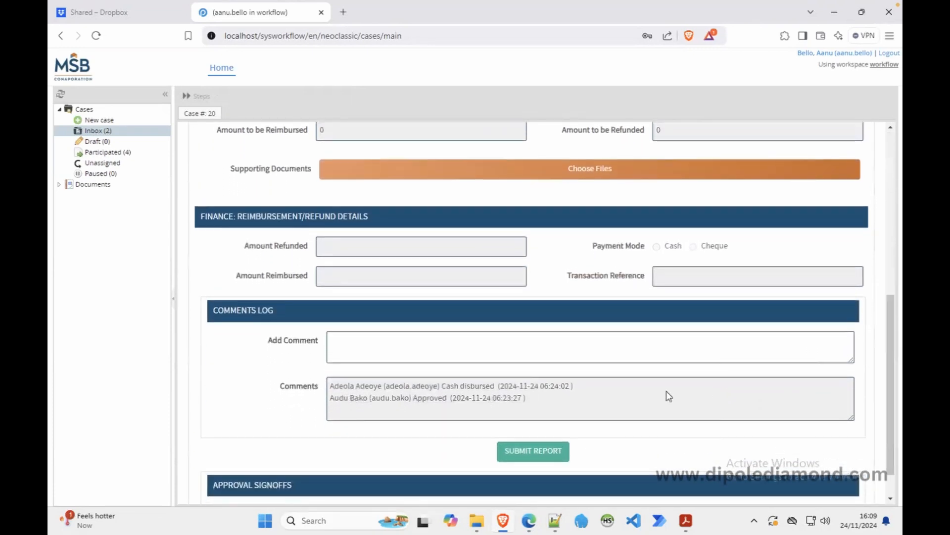
Add a 'report submitted' comment, submit case 20 to supervisor approval, and open case 23.
click(557, 350)
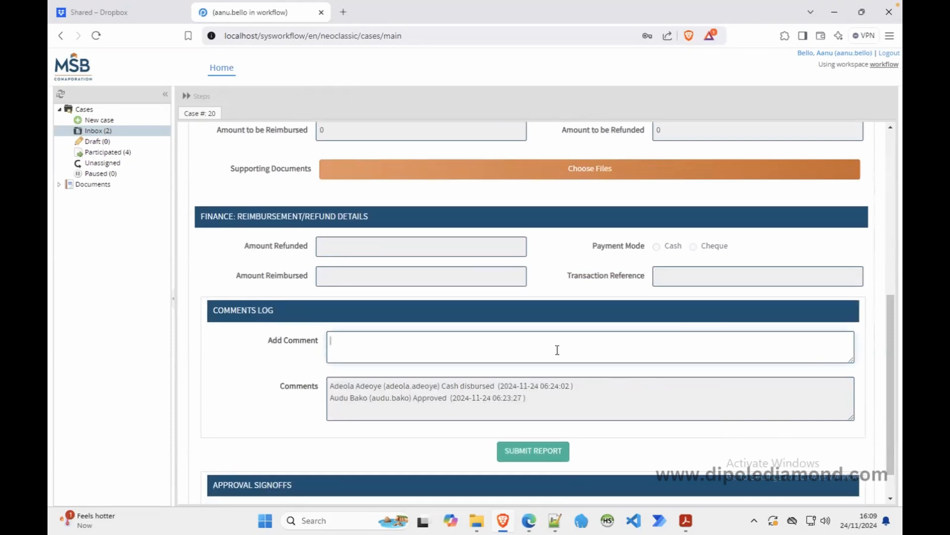
text(report submnitte)
key(BackSpace)
click(550, 457)
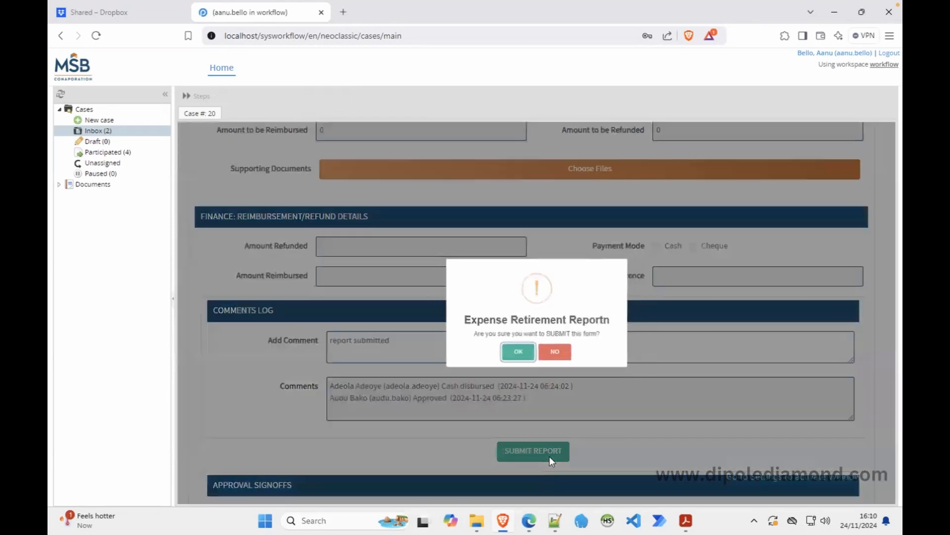
click(516, 351)
click(537, 225)
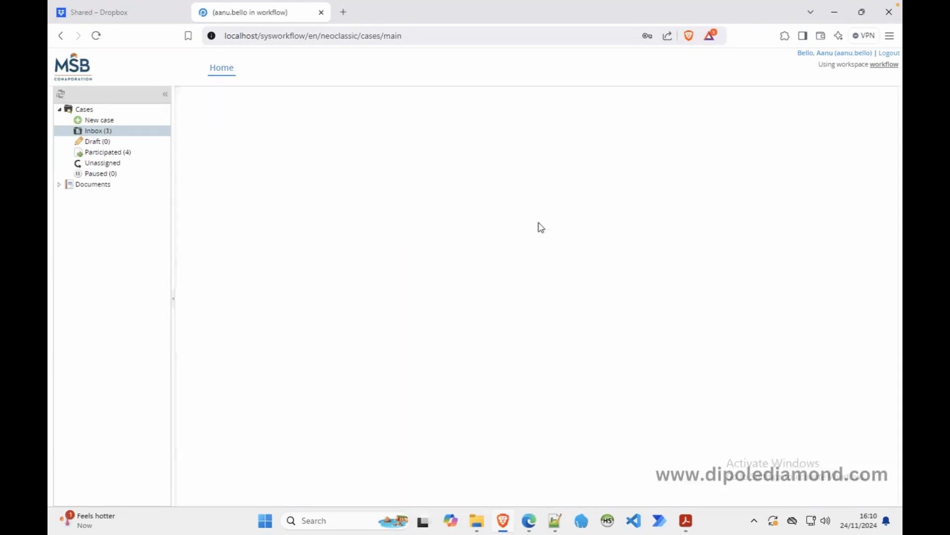
double_click(372, 146)
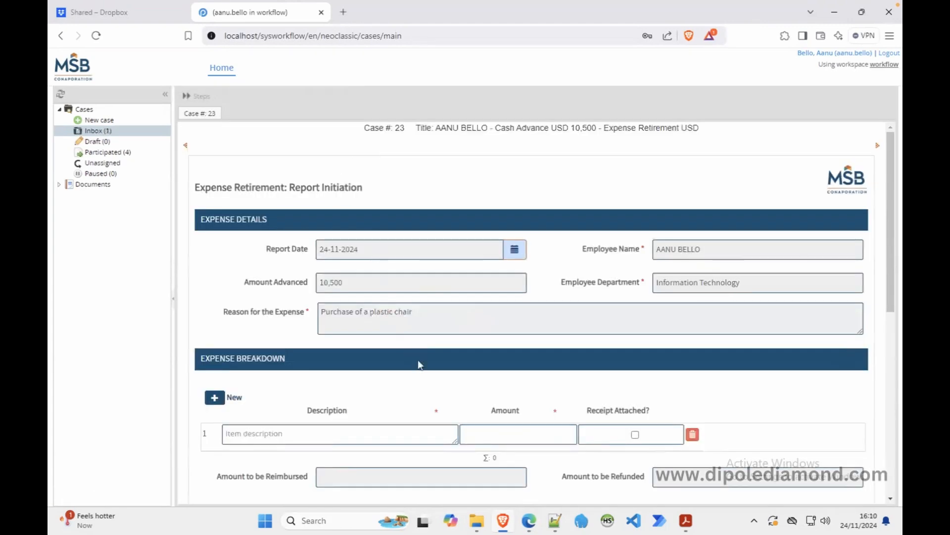
Fill row 1 with 'One plastic chair' at 9000 and tick Receipt Attached.
click(369, 434)
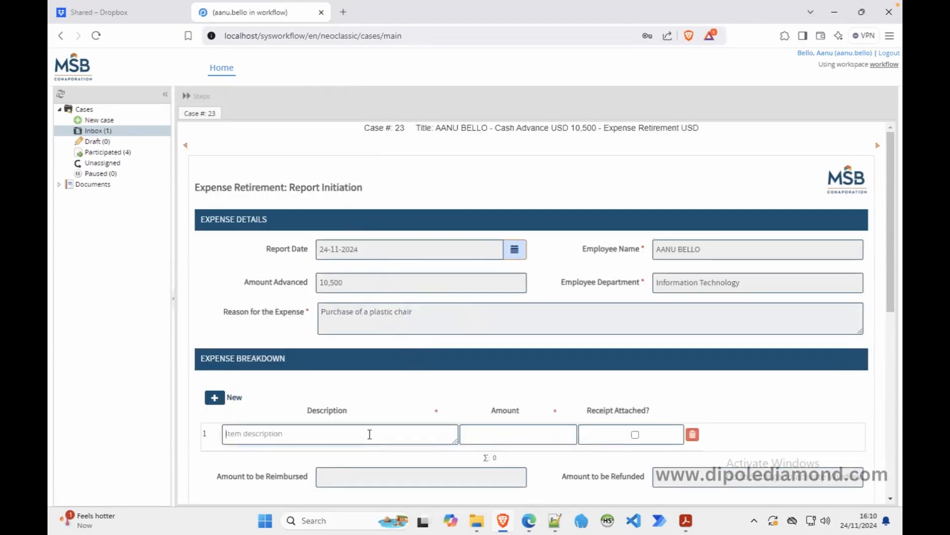
text(One plastic chair)
click(533, 440)
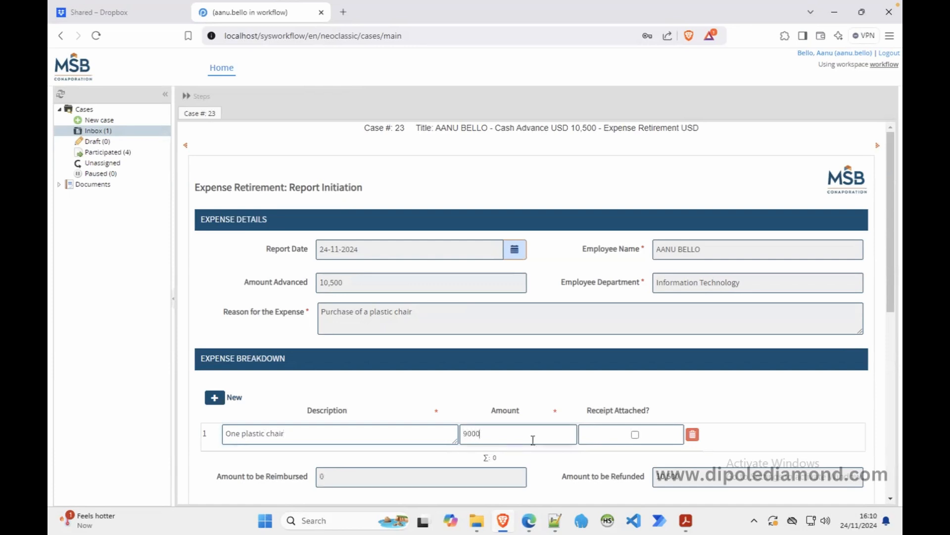
click(635, 434)
Attach images/backpack.png as the supporting document.
scroll(539, 452, down, 3)
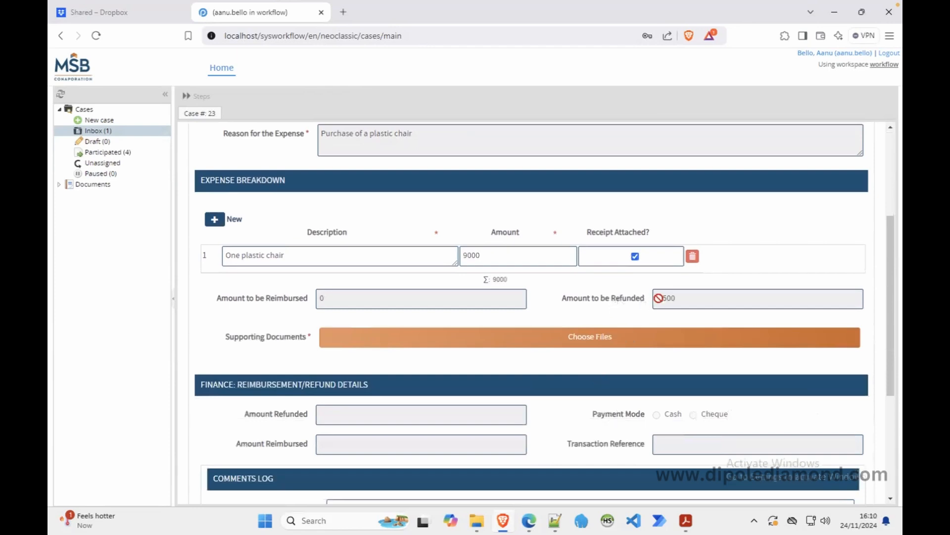
click(606, 335)
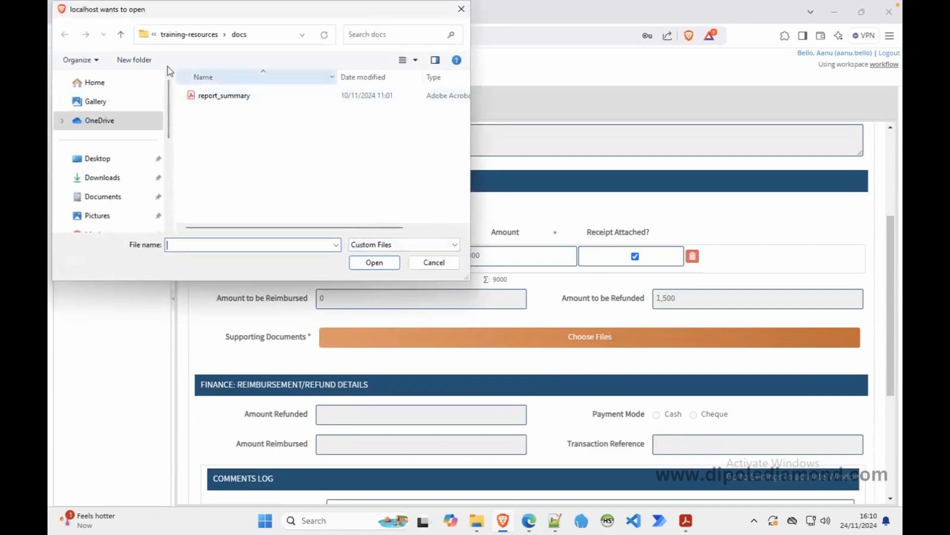
click(124, 36)
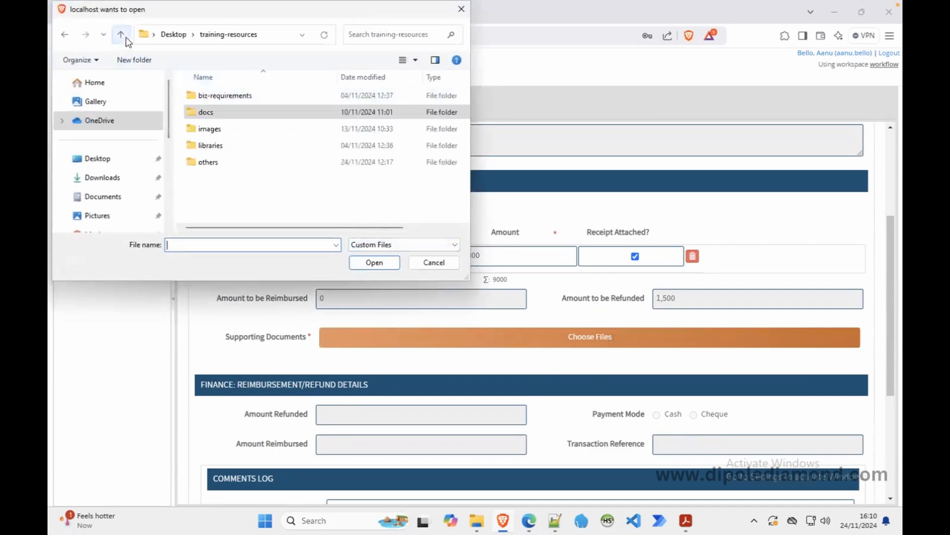
double_click(211, 129)
click(221, 112)
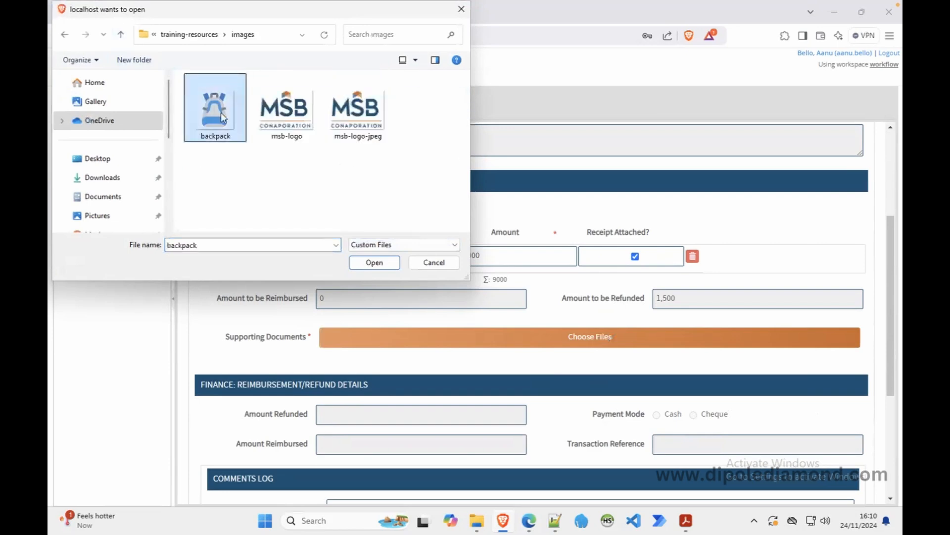
click(374, 263)
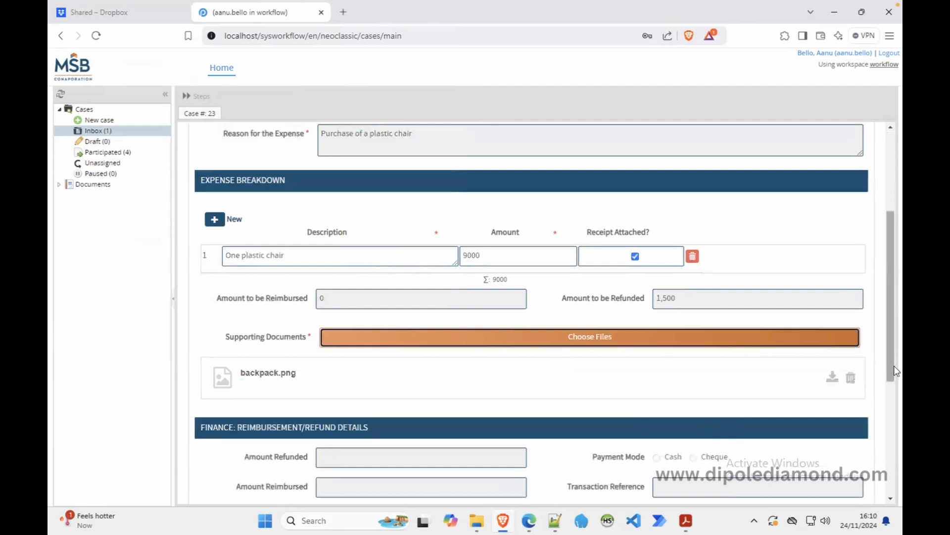
Add a comment and submit case 23's report on to supervisor approval.
drag(894, 365, 897, 454)
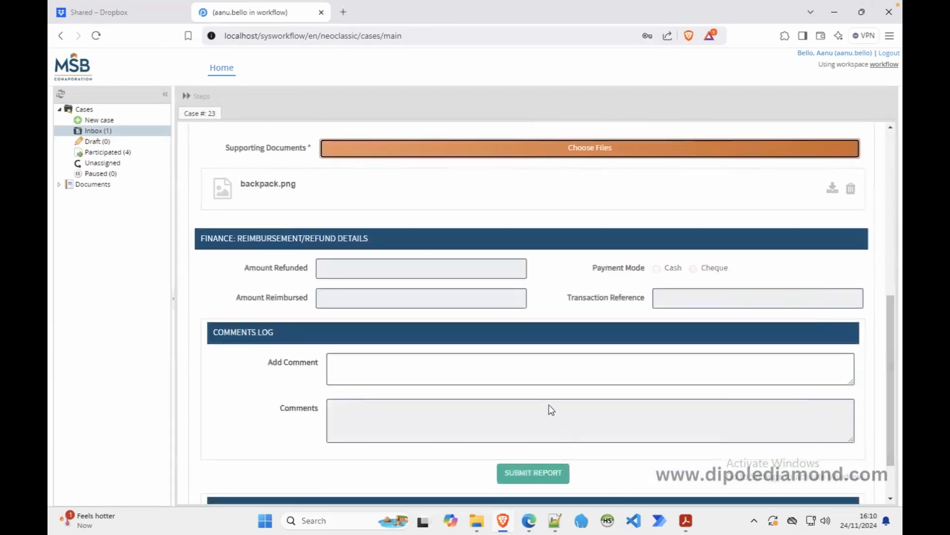
click(520, 473)
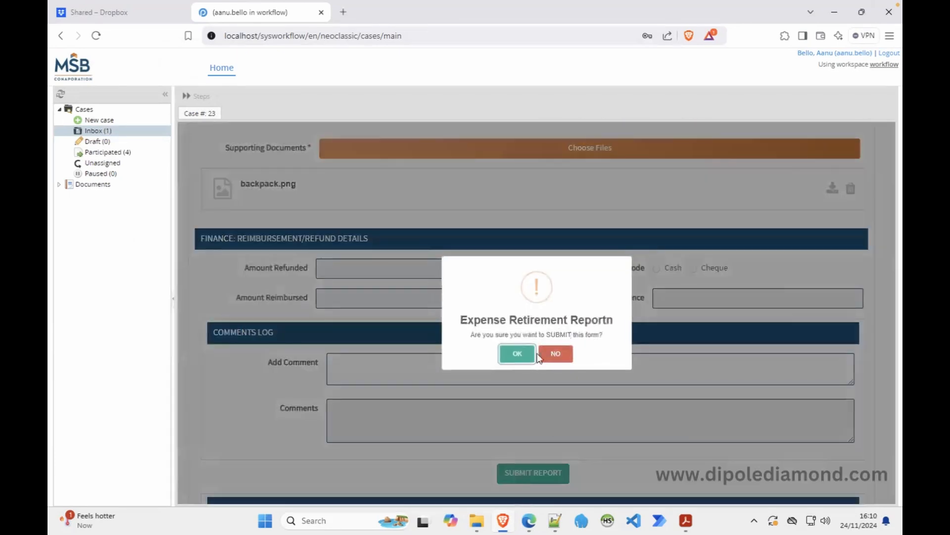
click(555, 354)
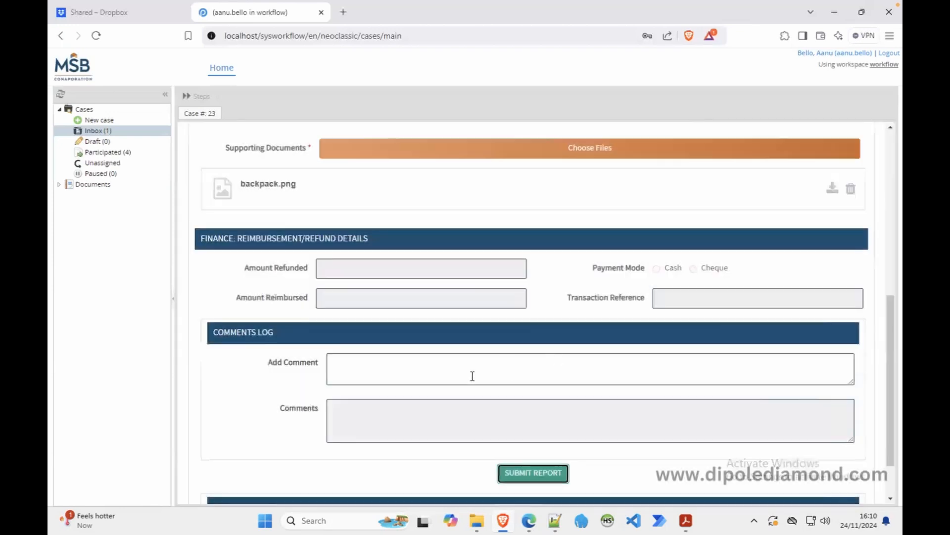
click(466, 381)
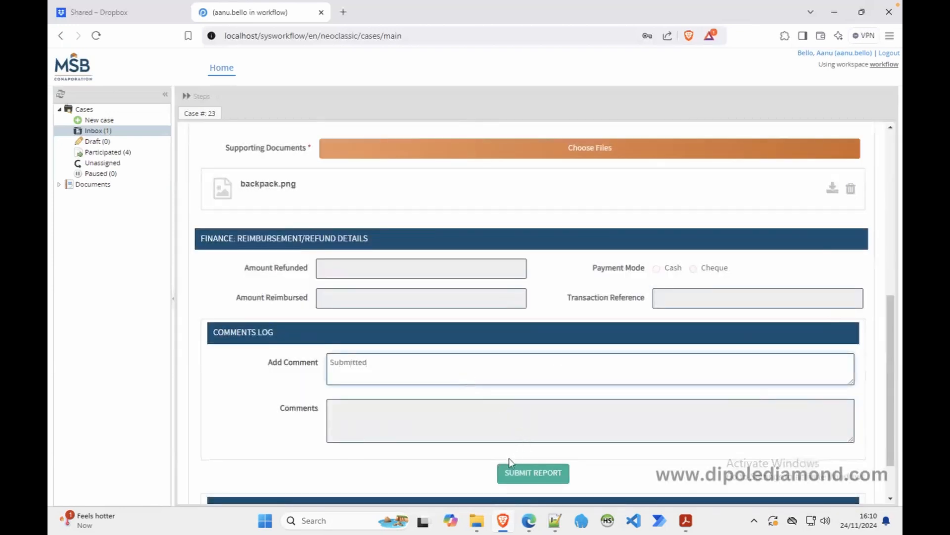
click(518, 471)
click(513, 353)
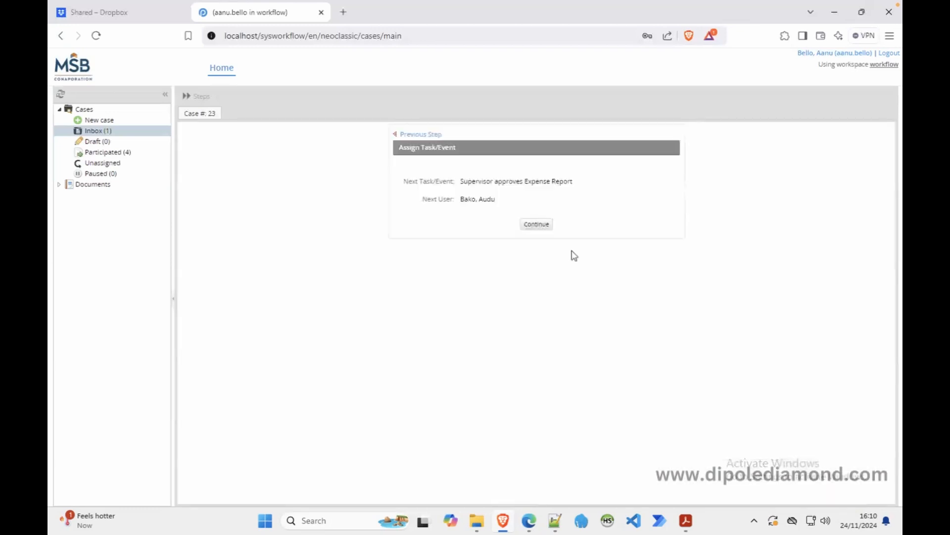
click(540, 225)
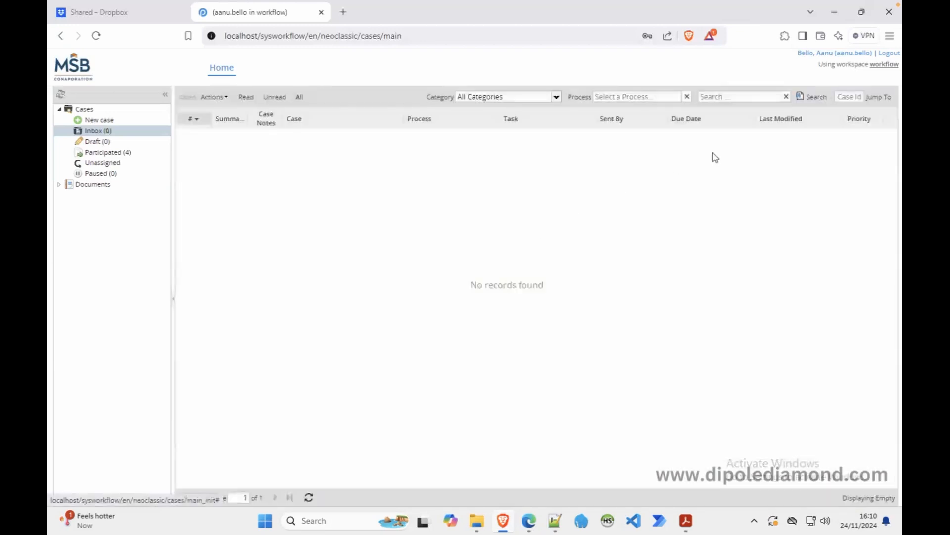